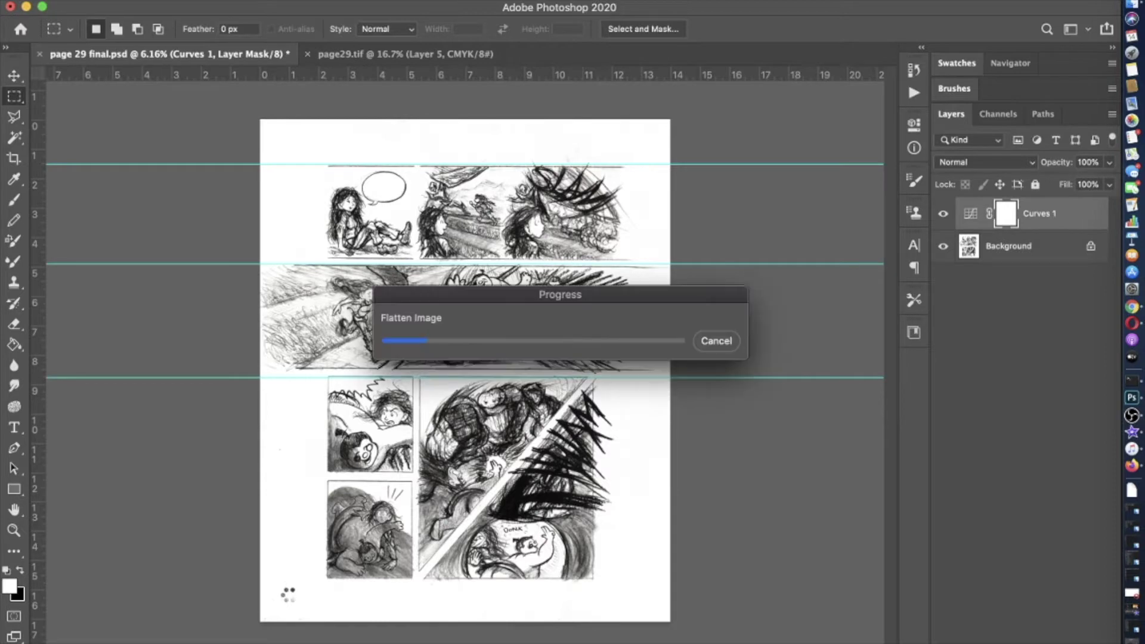
# - Flatten the comic page and save it as page 29 final color.psd
pyautogui.press('Return')
pyautogui.press('super+alt+Escape')
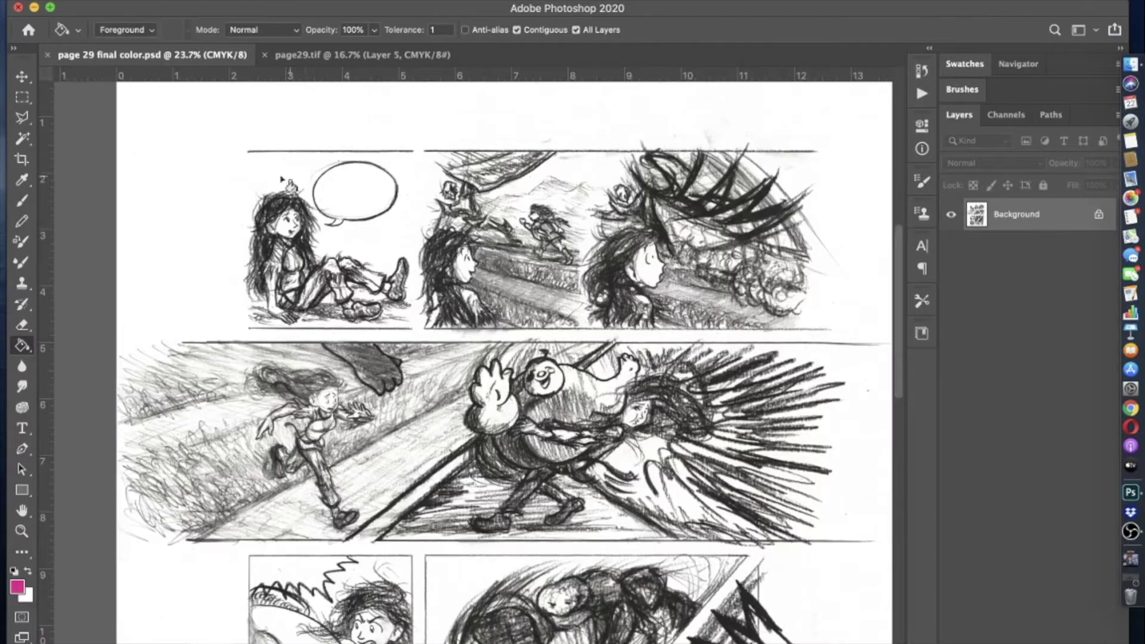
# - Add a Curves adjustment layer that strengthens the line art, moving the curve's endpoint to input 77, output 100 and adding adjustment points
pyautogui.moveTo(417, 187)
pyautogui.click(481, 217)
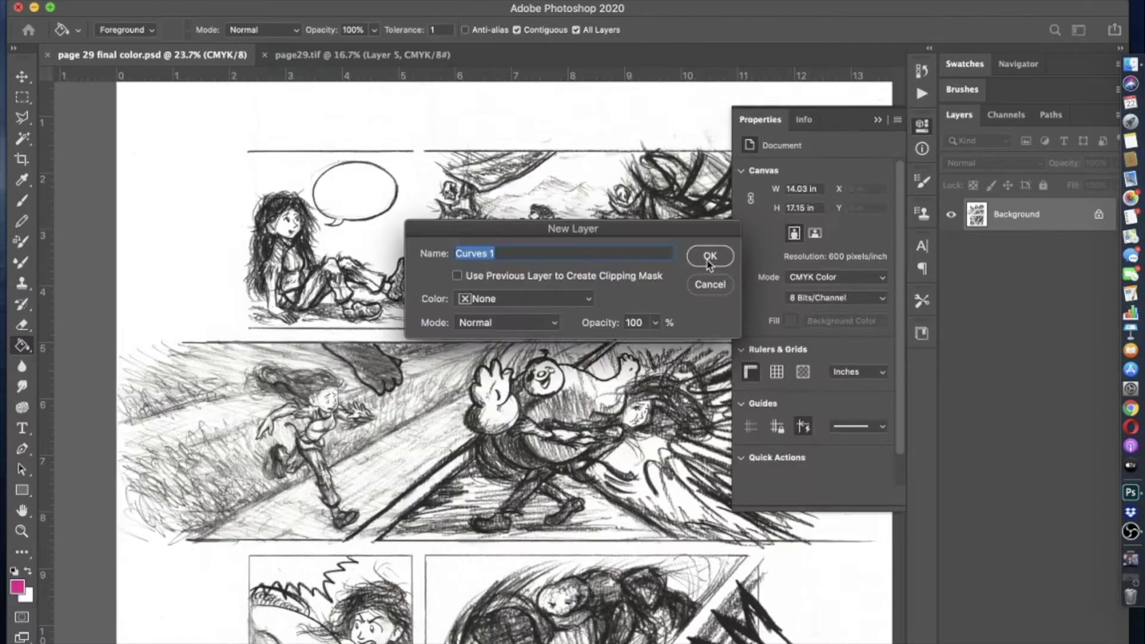
pyautogui.click(711, 324)
pyautogui.moveTo(880, 324); pyautogui.dragTo(855, 323)
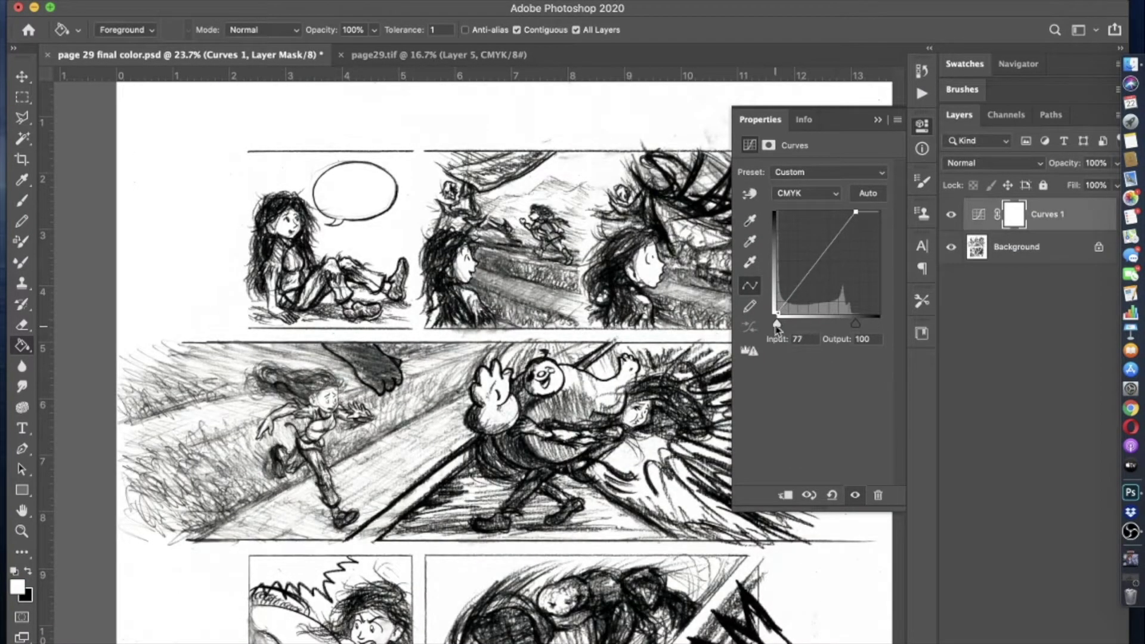
pyautogui.click(797, 292)
pyautogui.moveTo(829, 247); pyautogui.dragTo(829, 243)
pyautogui.click(856, 495)
pyautogui.click(855, 495)
pyautogui.click(923, 125)
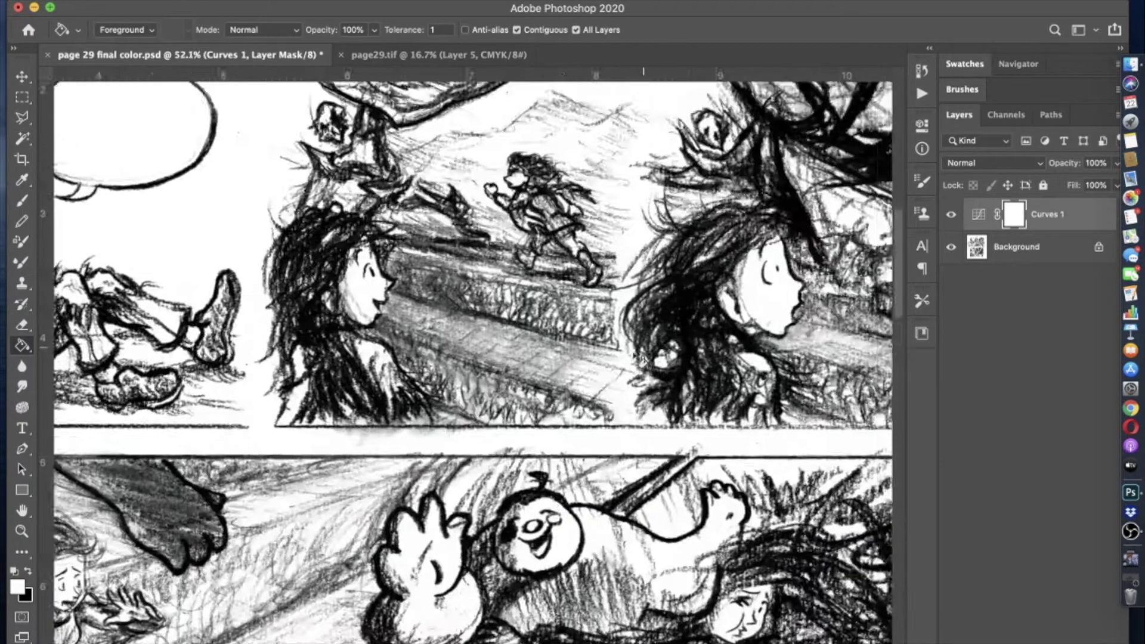
pyautogui.scroll(2, 417, 357)
pyautogui.press('Escape')
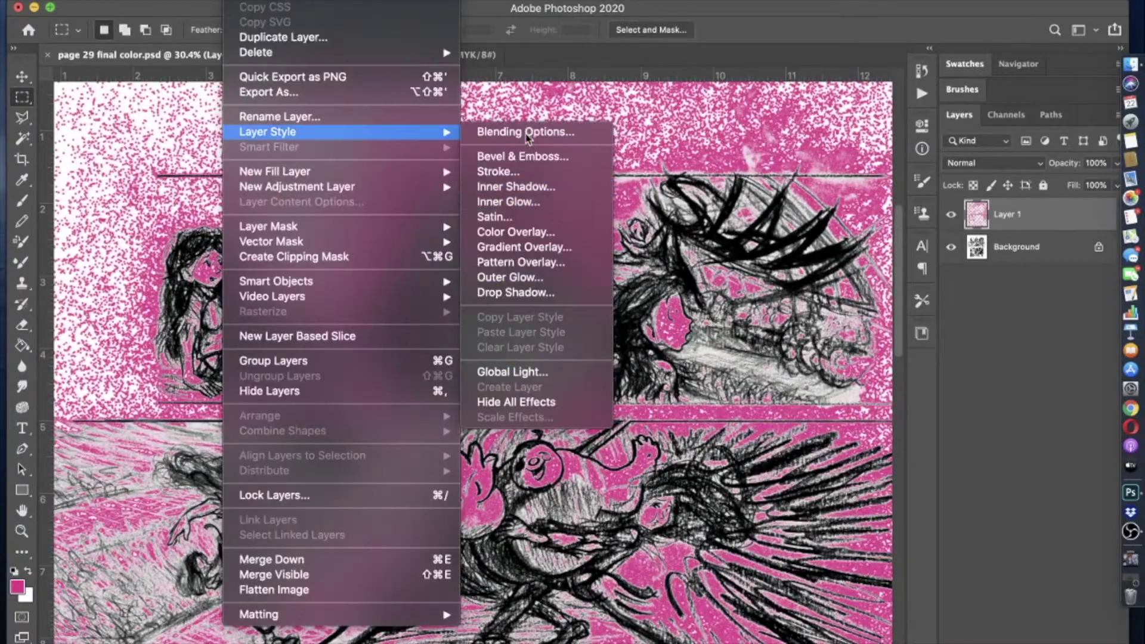
# - Open the blending options of Layer 1 to try a layer style on its pink fill
pyautogui.click(526, 133)
pyautogui.click(843, 69)
pyautogui.click(818, 127)
pyautogui.click(1053, 41)
# - Select the page's stray specks with the Magic Wand at tolerance 2, expand the selection, and show only Layer 1
pyautogui.scroll(5, 379, 372)
pyautogui.scroll(5, 380, 373)
pyautogui.click(951, 214)
pyautogui.click(979, 257)
pyautogui.press('w')
pyautogui.click(274, 281)
pyautogui.click(322, 6)
pyautogui.click(614, 227)
pyautogui.press('Return')
pyautogui.click(952, 214)
pyautogui.click(951, 247)
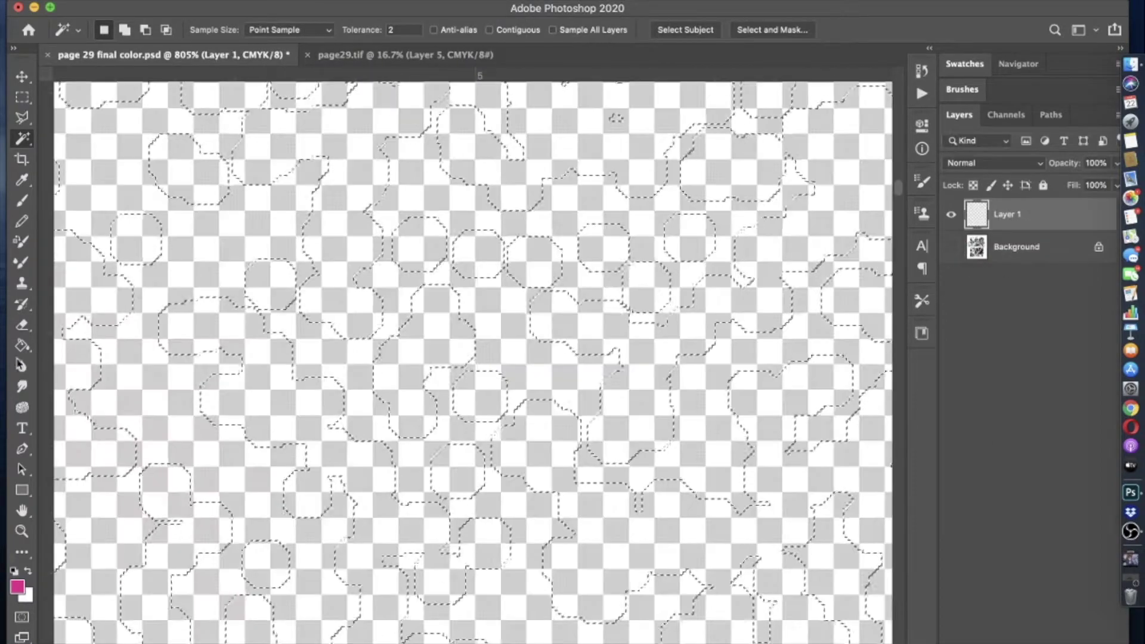
# - Fill the expanded selection with pink on Layer 1 and add a new empty layer above it
pyautogui.press('g')
pyautogui.click(269, 179)
pyautogui.click(241, 6)
pyautogui.click(527, 132)
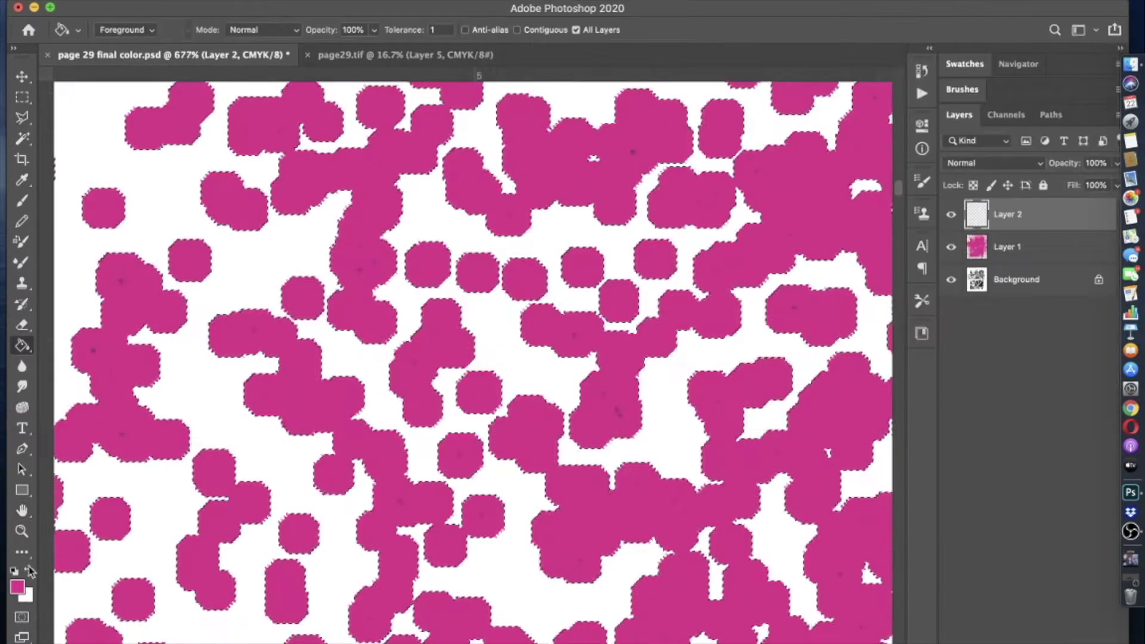
# - Make white the foreground color and fill the margin below the lowest panels with it on Layer 2
pyautogui.press('b')
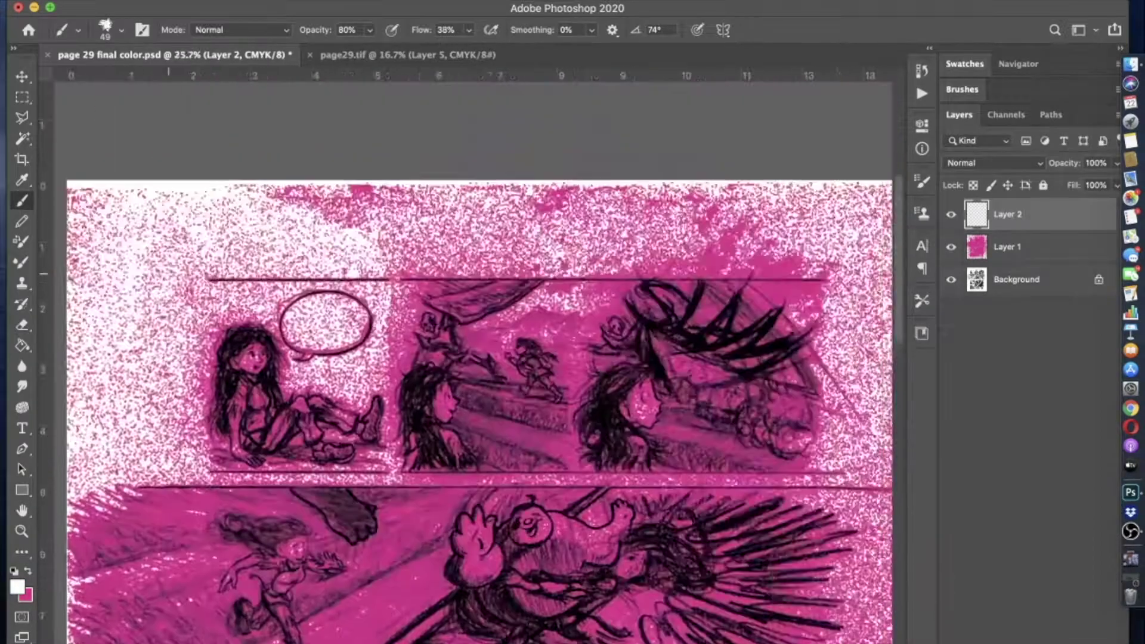
pyautogui.press('super+minus')
pyautogui.press('m')
pyautogui.moveTo(280, 517); pyautogui.dragTo(829, 460)
pyautogui.press('g')
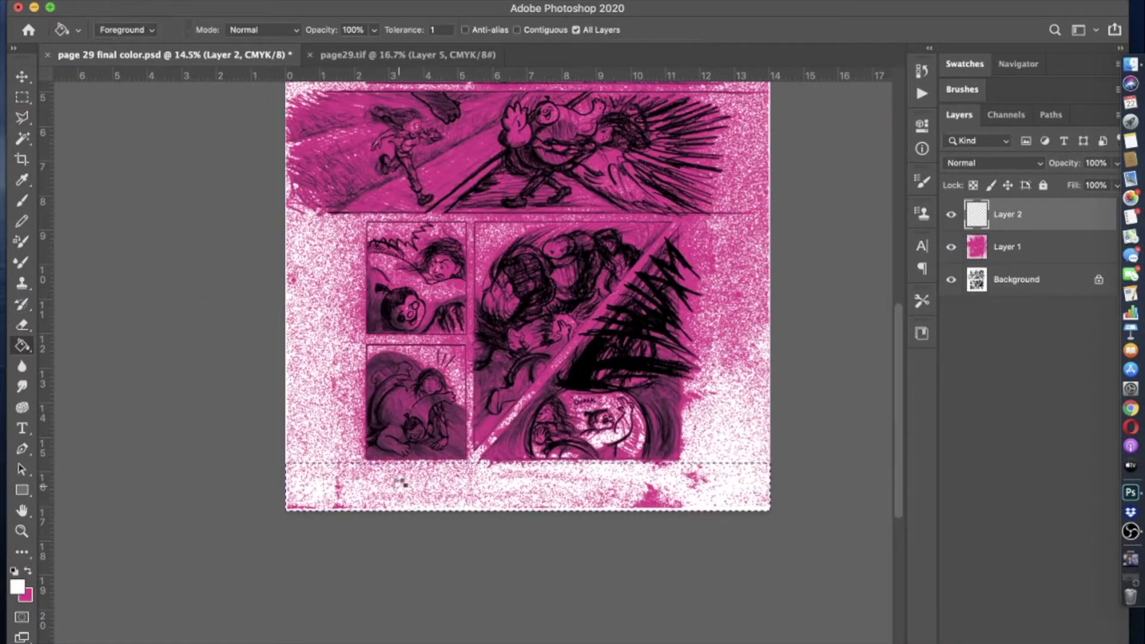
pyautogui.click(686, 486)
# - Fill the left and right page margins beside the lower panels with white on Layer 2
pyautogui.press('m')
pyautogui.moveTo(282, 516); pyautogui.dragTo(361, 179)
pyautogui.press('g')
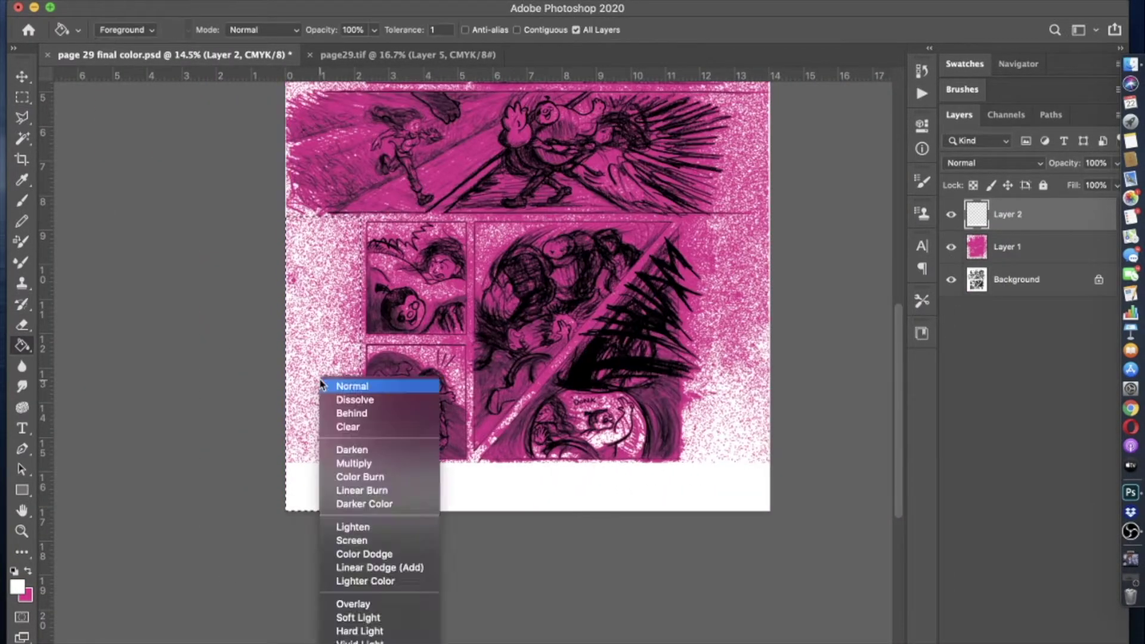
pyautogui.click(336, 331)
pyautogui.press('m')
pyautogui.moveTo(771, 512)
pyautogui.mouseDown()
pyautogui.moveTo(725, 211)
pyautogui.moveTo(710, 213)
pyautogui.mouseUp()
pyautogui.press('g')
pyautogui.click(739, 340)
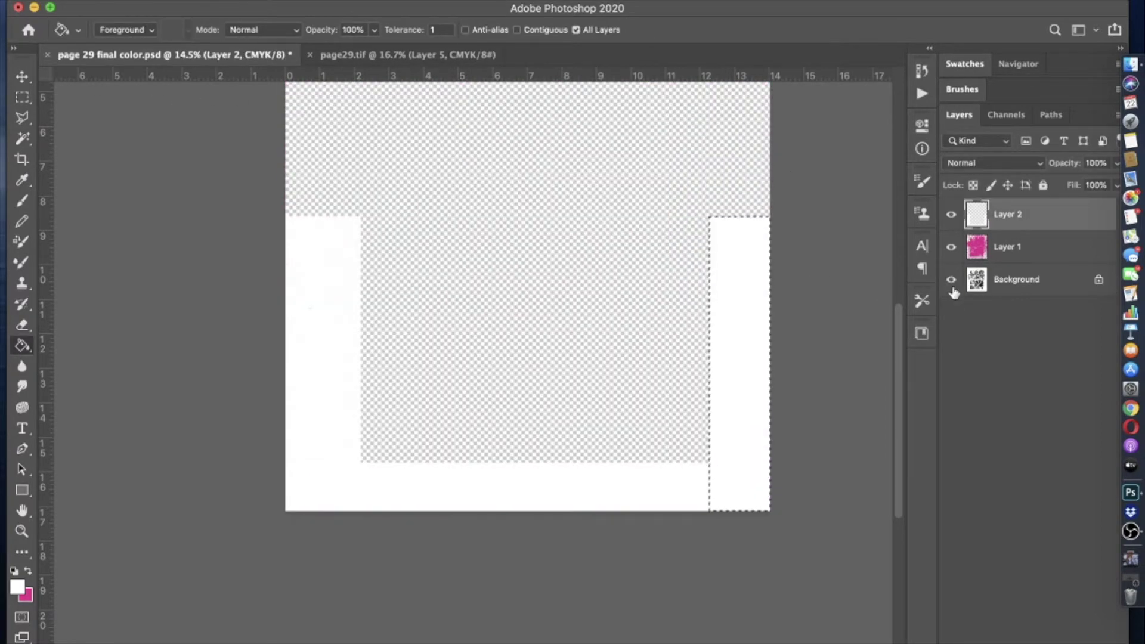
# - Paint white along the inner edge of the first panel's speech balloon using the Pencil at size 35
pyautogui.scroll(3, 716, 275)
pyautogui.press('b')
pyautogui.hotkey('shift', 'b')
pyautogui.scroll(5, 186, 201)
pyautogui.click(121, 29)
pyautogui.moveTo(131, 84); pyautogui.dragTo(149, 84)
pyautogui.press('Return')
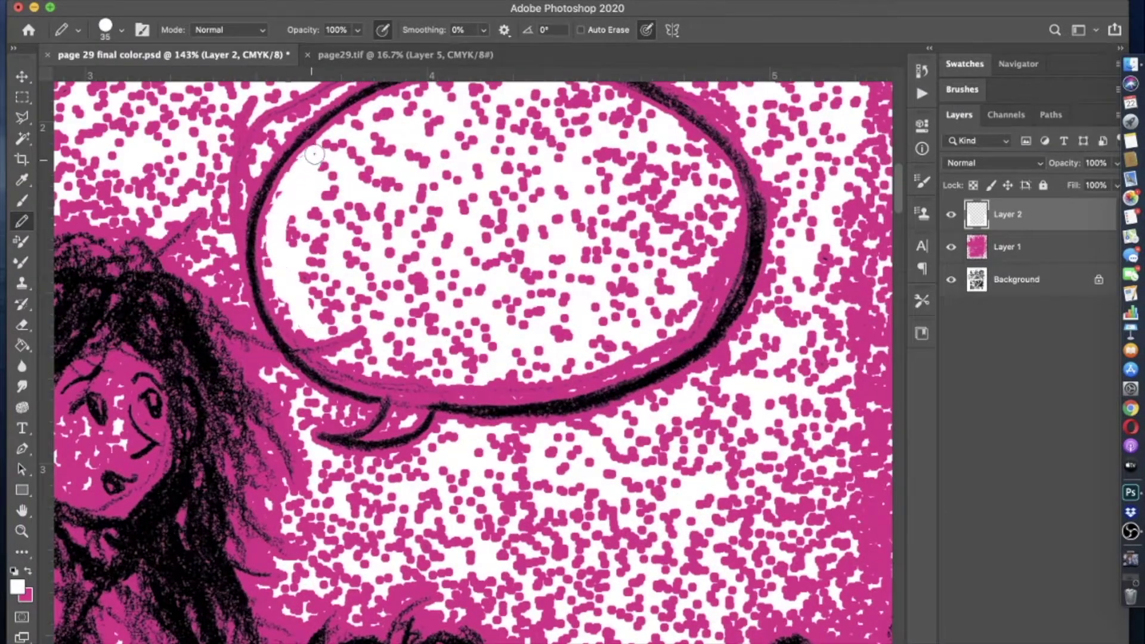
pyautogui.scroll(3, 310, 162)
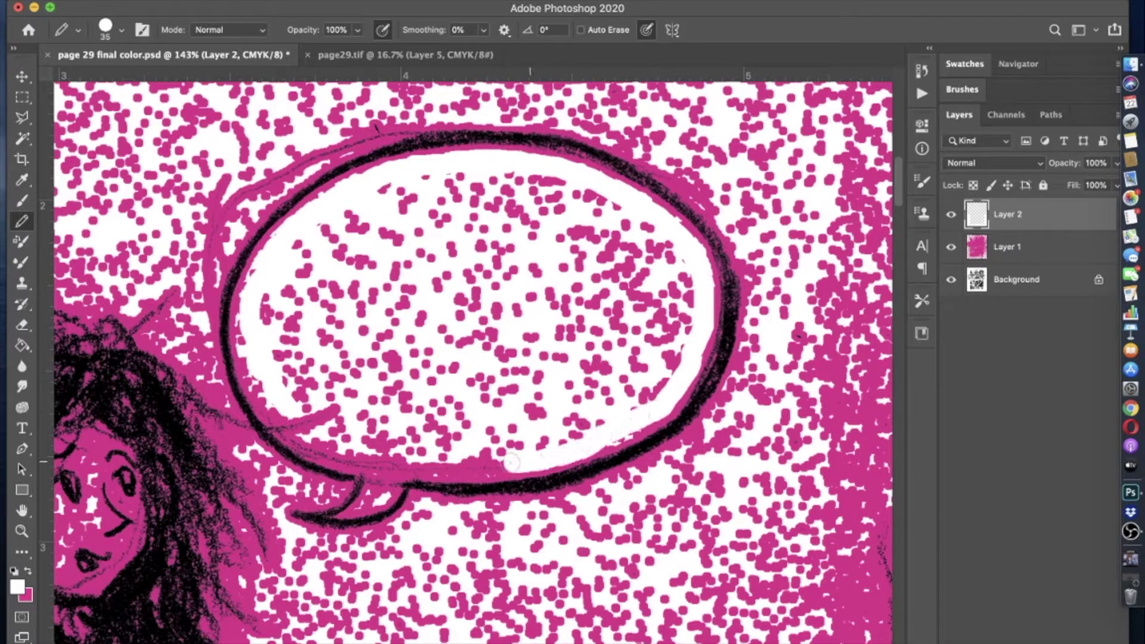
# - Cover the remaining pink specks inside the speech balloon with white using a larger Pencil, then reduce the size again
pyautogui.click(121, 29)
pyautogui.moveTo(134, 60); pyautogui.dragTo(162, 59)
pyautogui.press('Return')
pyautogui.moveTo(287, 382)
pyautogui.mouseDown()
pyautogui.moveTo(352, 237)
pyautogui.moveTo(287, 281)
pyautogui.moveTo(619, 386)
pyautogui.moveTo(485, 238)
pyautogui.moveTo(454, 382)
pyautogui.mouseUp()
pyautogui.click(121, 29)
pyautogui.moveTo(161, 60); pyautogui.dragTo(136, 59)
pyautogui.press('Return')
pyautogui.scroll(3, 338, 431)
pyautogui.scroll(3, 381, 525)
# - Paint the inside of the speech balloon's tail white with the Brush at size 27 and 100% opacity
pyautogui.press('b')
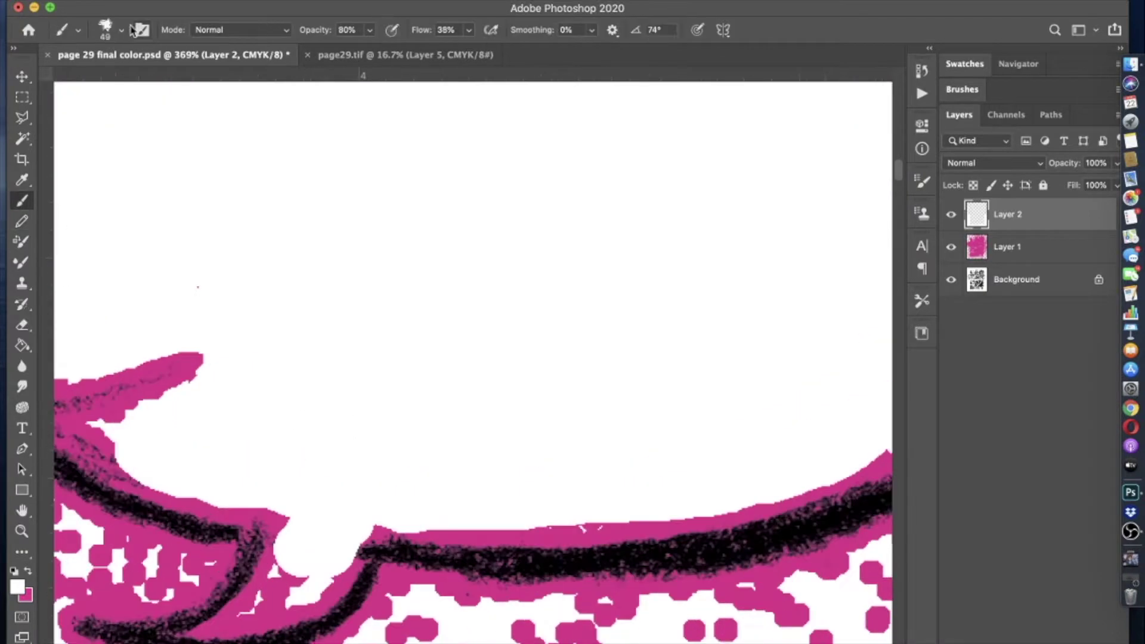
pyautogui.scroll(-3, 358, 430)
pyautogui.click(121, 29)
pyautogui.press('Return')
pyautogui.moveTo(244, 519); pyautogui.dragTo(327, 451)
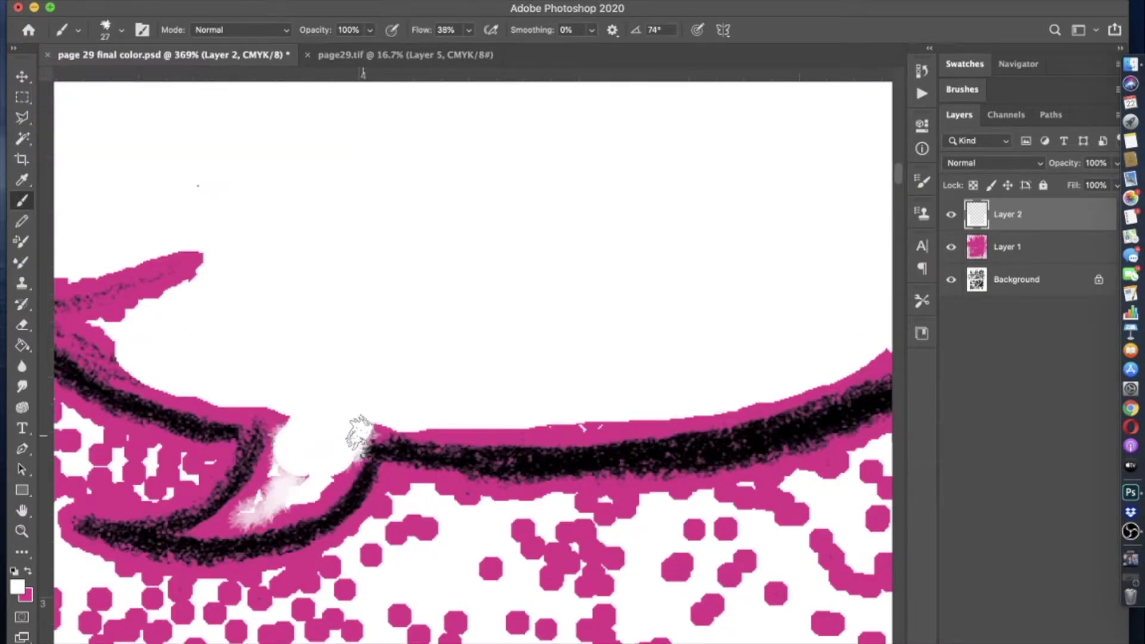
# - Clean up the speech balloon's lower-left inner edge in white with the Brush at size 15
pyautogui.scroll(-2, 274, 507)
pyautogui.click(121, 29)
pyautogui.moveTo(132, 60); pyautogui.dragTo(128, 60)
pyautogui.press('Return')
pyautogui.moveTo(343, 432); pyautogui.dragTo(265, 379)
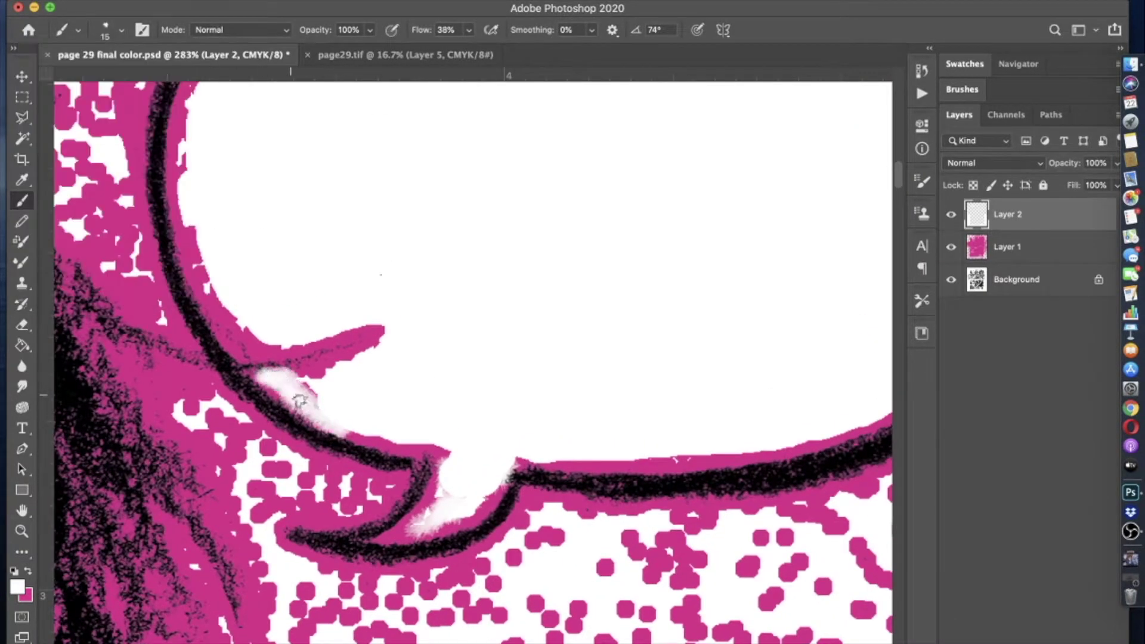
pyautogui.scroll(-2, 226, 330)
pyautogui.scroll(-5, 231, 529)
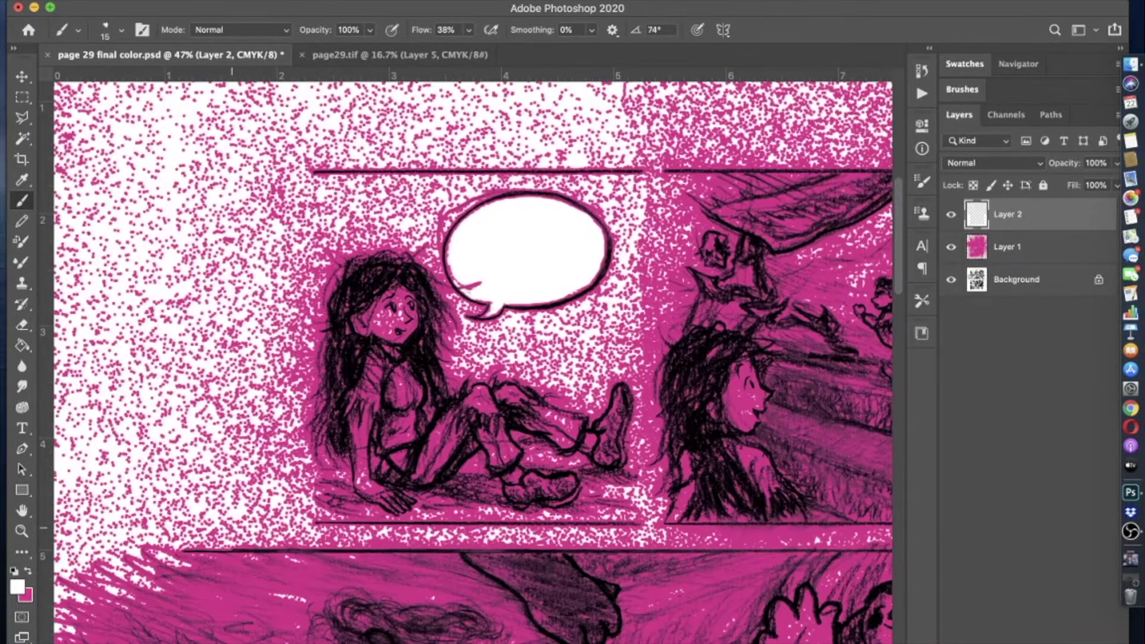
# - Paint the cheek, chin and mouth area of the seated girl's face white, using the Brush at size 20 near the lines
pyautogui.scroll(2, 231, 529)
pyautogui.scroll(5, 63, 185)
pyautogui.moveTo(370, 537)
pyautogui.mouseDown()
pyautogui.moveTo(346, 525)
pyautogui.moveTo(370, 440)
pyautogui.moveTo(302, 527)
pyautogui.moveTo(247, 480)
pyautogui.mouseUp()
pyautogui.click(121, 30)
pyautogui.moveTo(128, 59); pyautogui.dragTo(130, 60)
pyautogui.press('Return')
pyautogui.moveTo(391, 564); pyautogui.dragTo(417, 572)
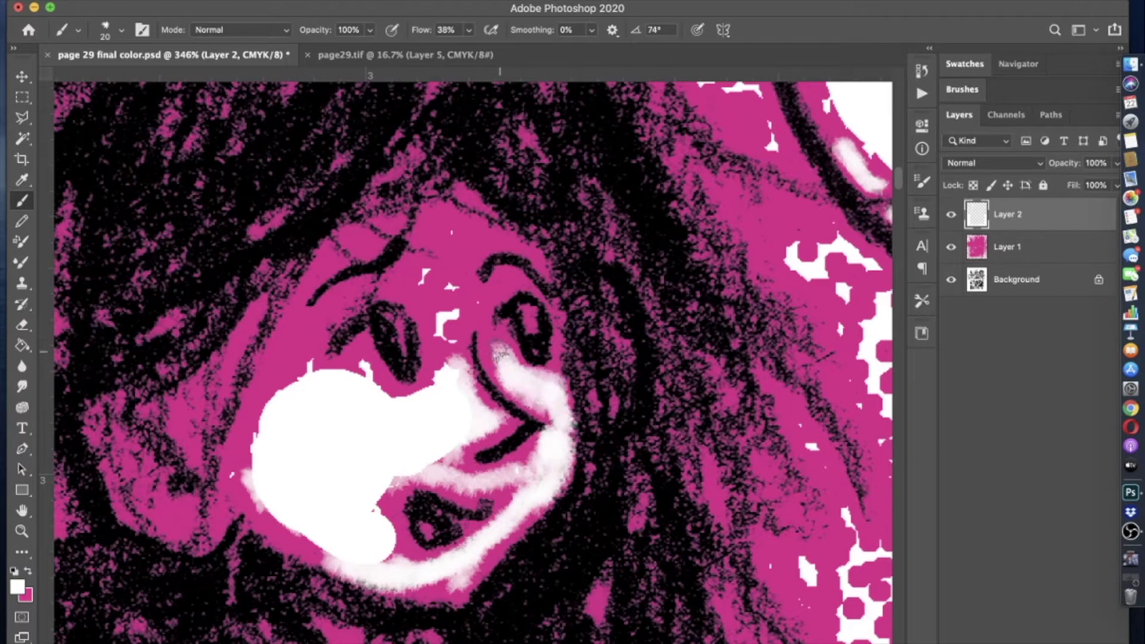
# - Paint white around the seated girl's eyes, nose and forehead with the Brush at sizes 12 and 14
pyautogui.scroll(3, 445, 330)
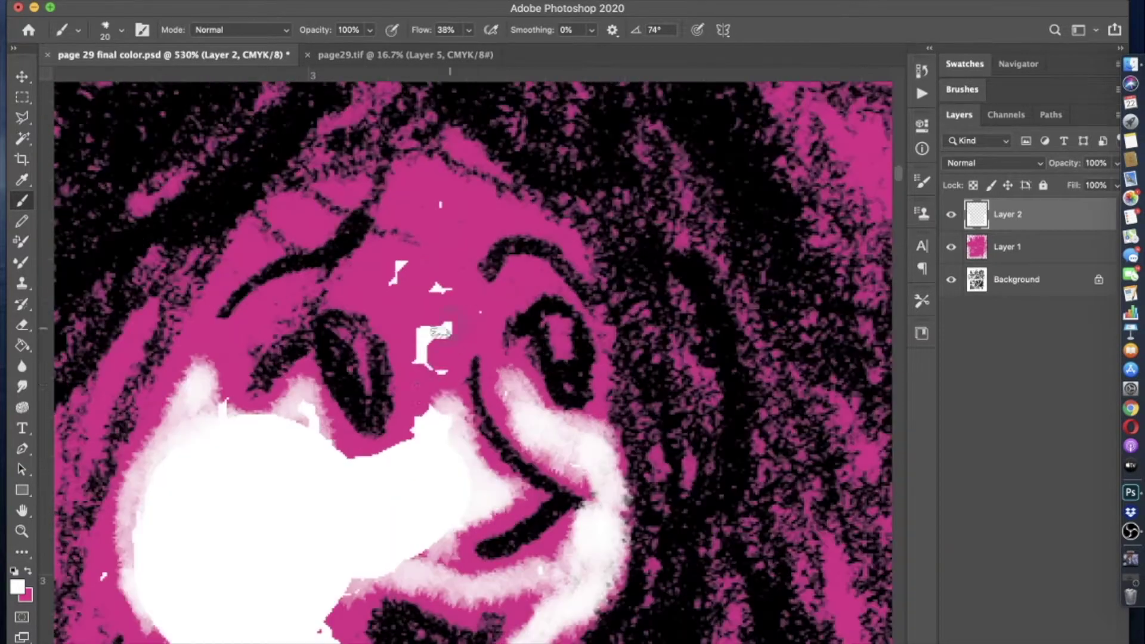
pyautogui.rightClick(275, 316)
pyautogui.moveTo(223, 361); pyautogui.dragTo(296, 290)
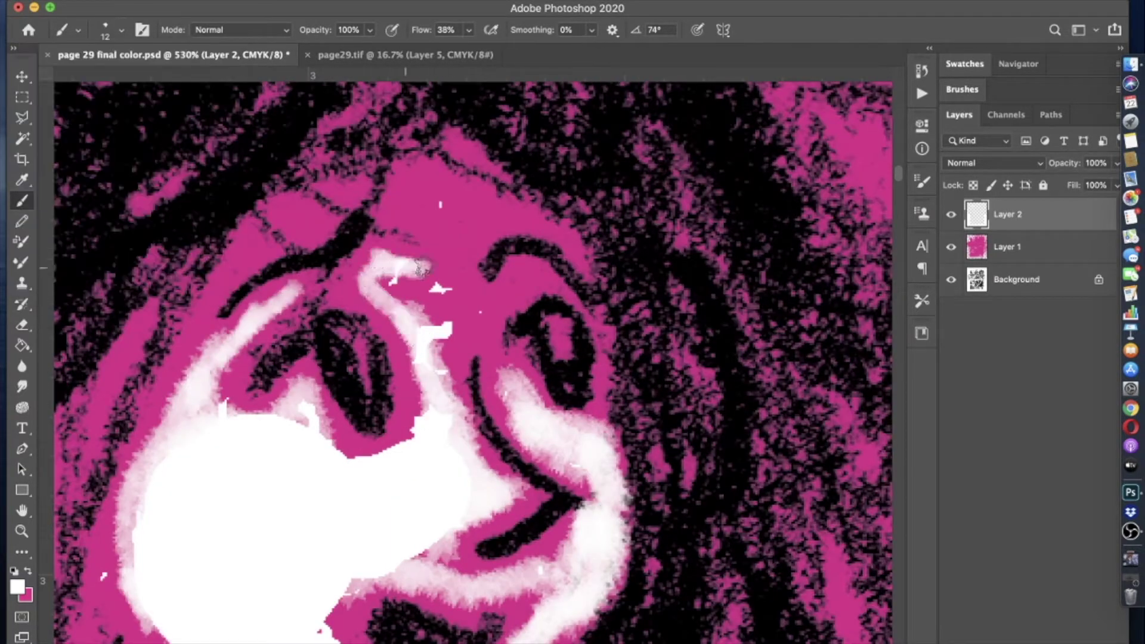
pyautogui.click(78, 29)
pyautogui.moveTo(36, 76); pyautogui.dragTo(38, 76)
pyautogui.click(385, 277)
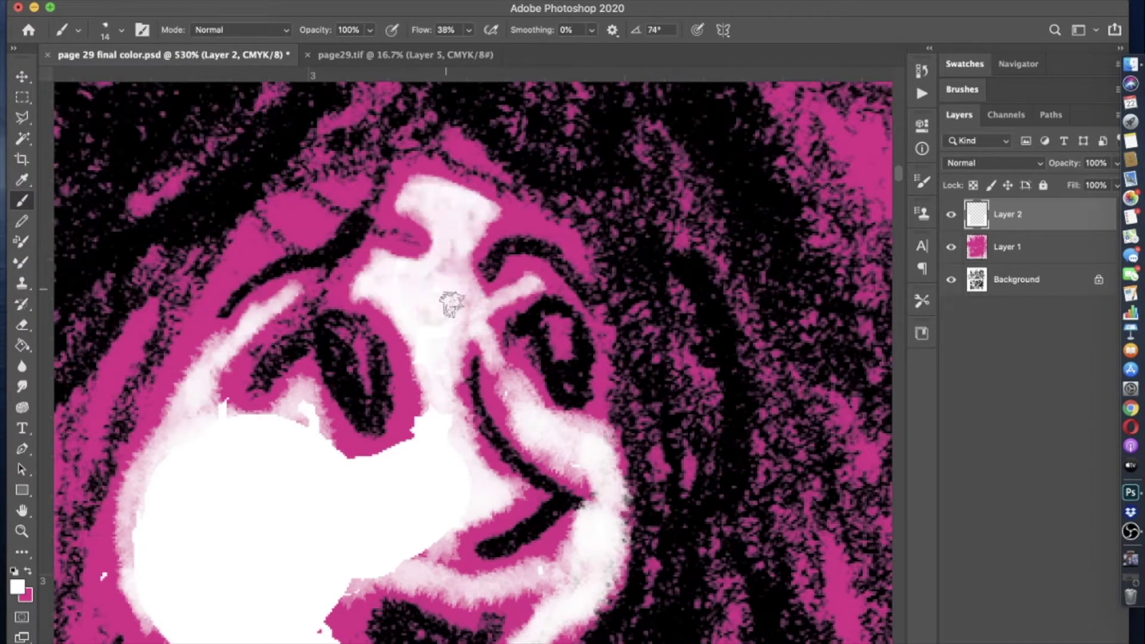
# - Paint white on the seated girl's outstretched trouser leg and ankle with the Brush at size 31
pyautogui.scroll(-6, 451, 270)
pyautogui.scroll(4, 489, 418)
pyautogui.click(113, 29)
pyautogui.moveTo(100, 80); pyautogui.dragTo(111, 80)
pyautogui.click(488, 417)
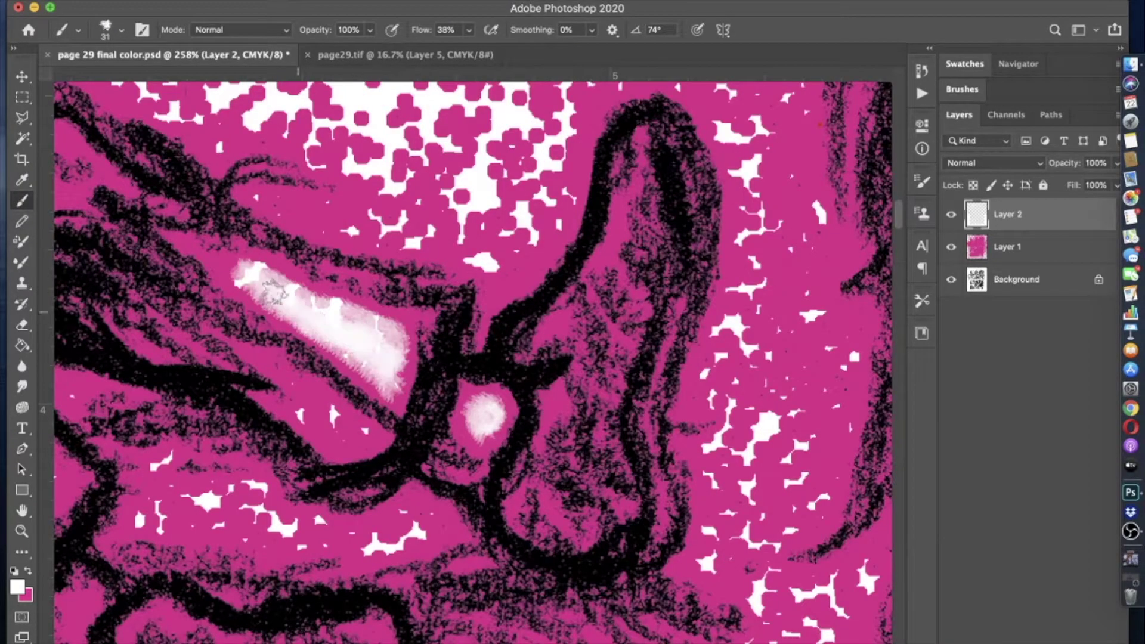
# - Paint white highlights on both of the seated girl's raised knees with the Brush at size 19
pyautogui.scroll(-3, 320, 411)
pyautogui.scroll(4, 363, 287)
pyautogui.click(113, 30)
pyautogui.moveTo(110, 80); pyautogui.dragTo(104, 80)
pyautogui.moveTo(354, 281); pyautogui.dragTo(399, 298)
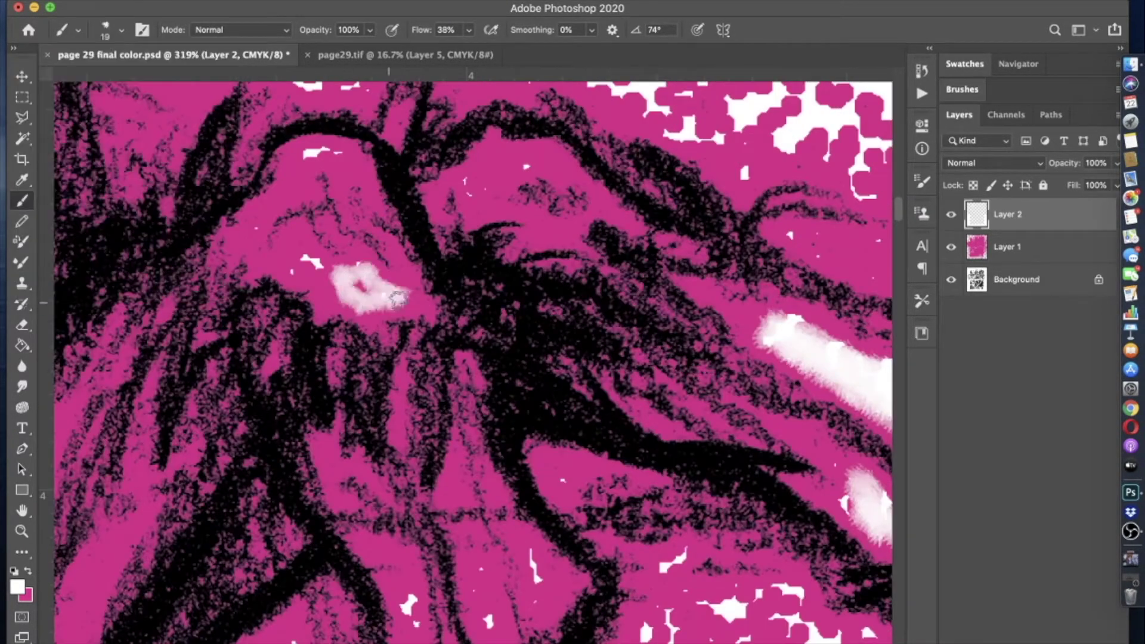
pyautogui.scroll(-3, 343, 164)
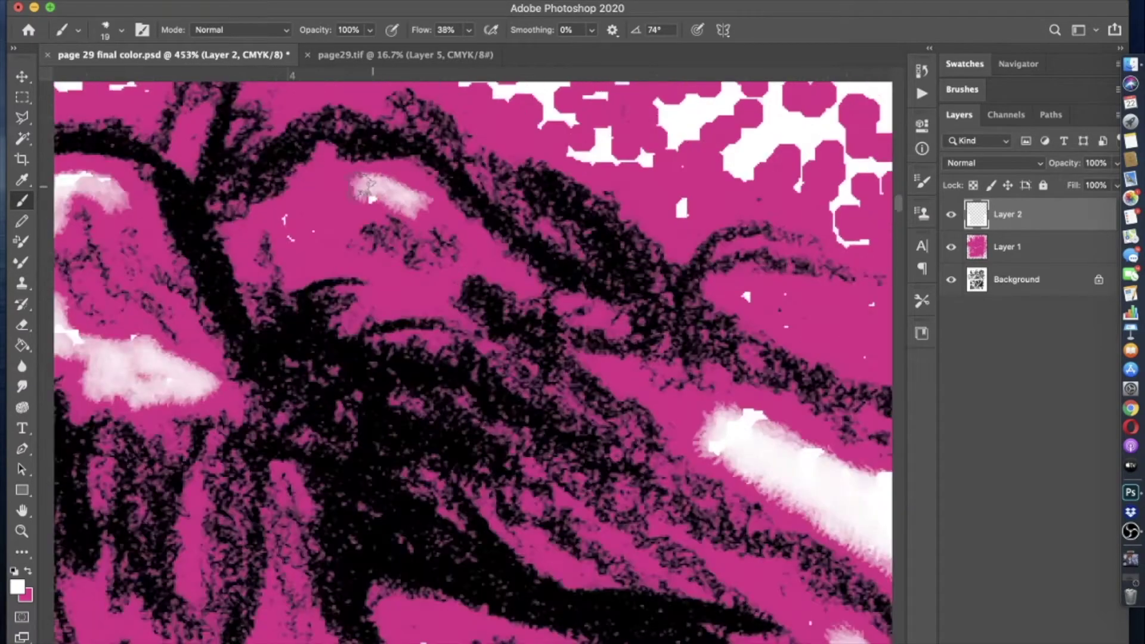
# - Add white touches to the seated girl's far knee, trouser cuff and wrist with the Brush at size 14
pyautogui.click(113, 30)
pyautogui.moveTo(103, 79); pyautogui.dragTo(100, 80)
pyautogui.moveTo(406, 322)
pyautogui.mouseDown()
pyautogui.moveTo(436, 310)
pyautogui.moveTo(465, 322)
pyautogui.mouseUp()
pyautogui.scroll(4, 484, 260)
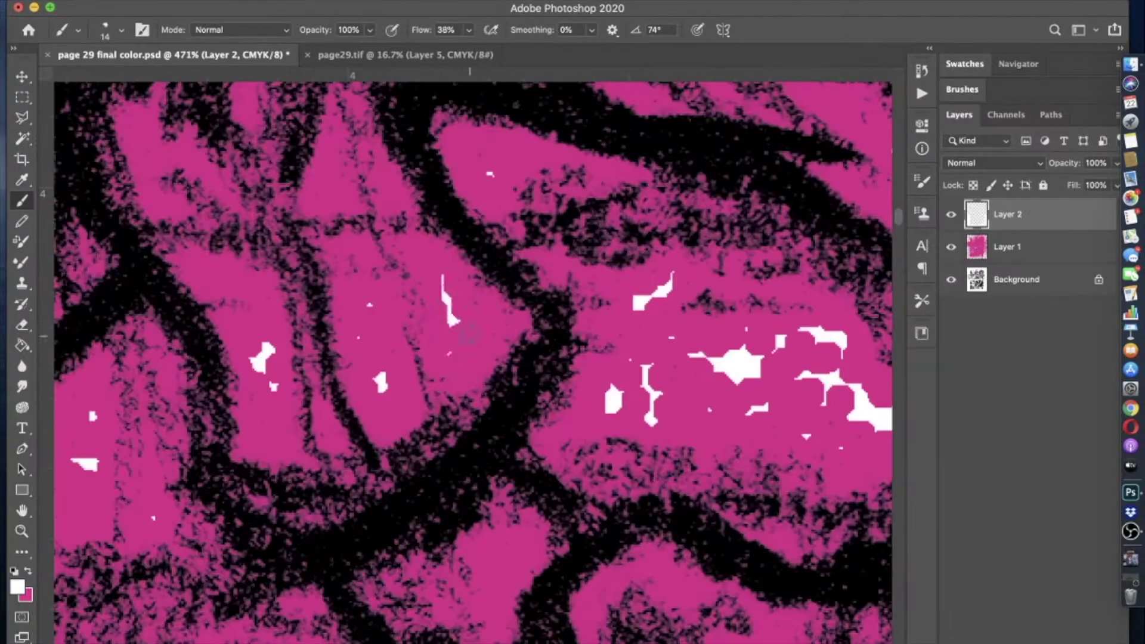
pyautogui.moveTo(384, 404); pyautogui.dragTo(368, 301)
pyautogui.moveTo(271, 337); pyautogui.dragTo(256, 438)
pyautogui.scroll(-4, 256, 438)
pyautogui.moveTo(217, 494); pyautogui.dragTo(257, 506)
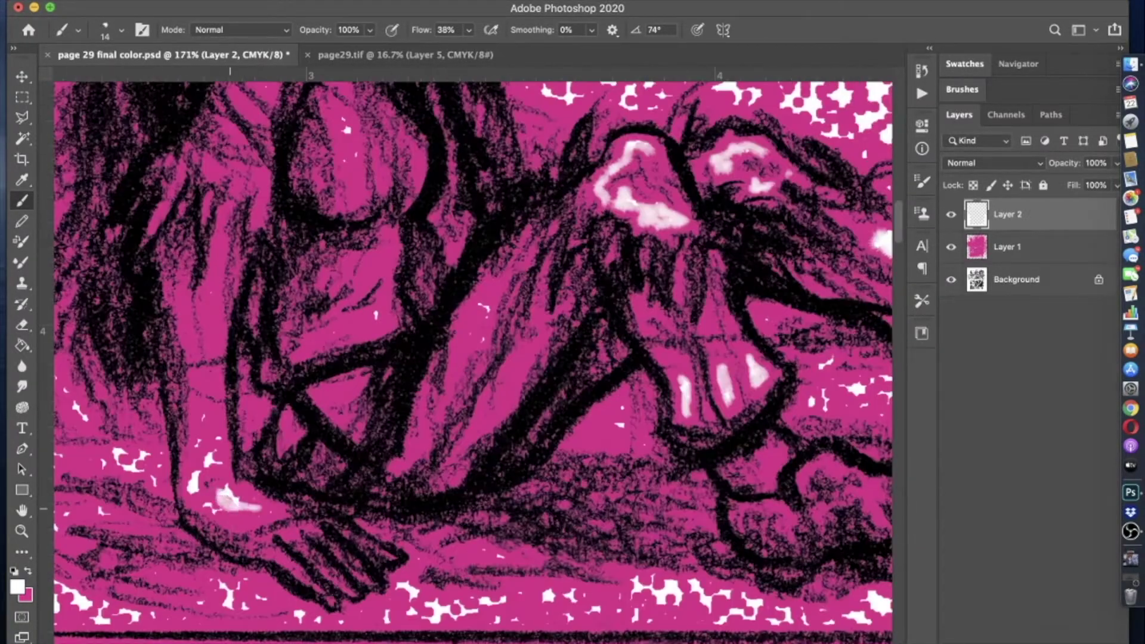
# - Paint the cheek and nose of the girl's profile in the second panel white, refining with the Brush at size 19
pyautogui.scroll(4, 605, 325)
pyautogui.click(114, 30)
pyautogui.moveTo(104, 80); pyautogui.dragTo(111, 80)
pyautogui.moveTo(507, 417)
pyautogui.mouseDown()
pyautogui.moveTo(412, 263)
pyautogui.moveTo(557, 274)
pyautogui.mouseUp()
pyautogui.click(114, 30)
pyautogui.moveTo(111, 80); pyautogui.dragTo(96, 80)
pyautogui.moveTo(558, 274); pyautogui.dragTo(620, 244)
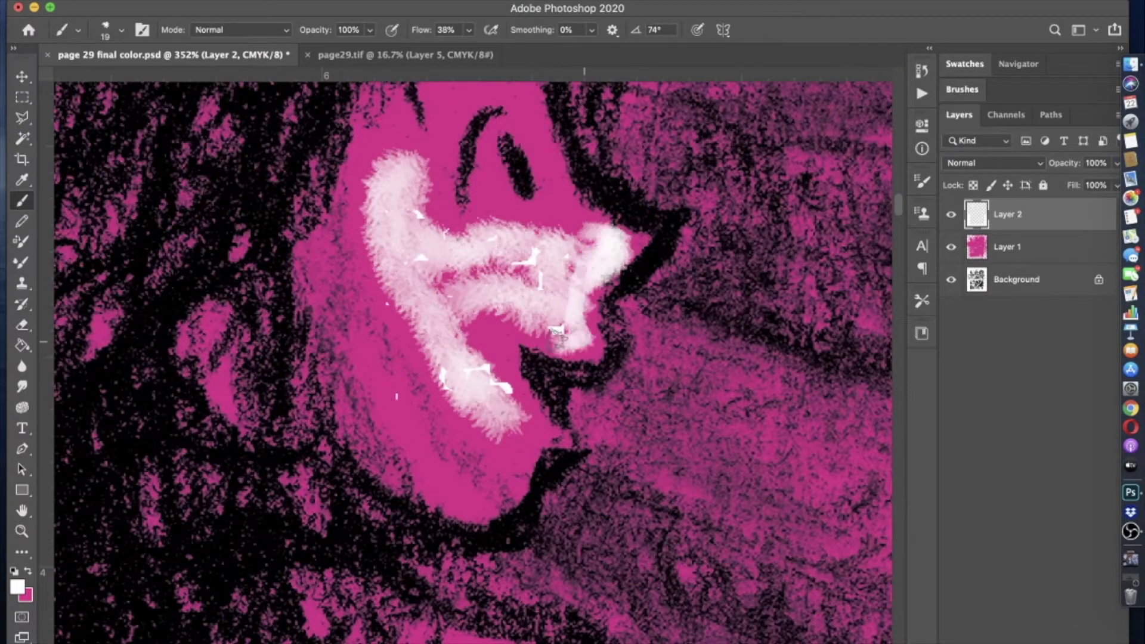
# - Paint the chin, forehead and eye area of the second panel's profile white and fill in the cheek
pyautogui.moveTo(512, 447); pyautogui.dragTo(487, 311)
pyautogui.scroll(3, 486, 319)
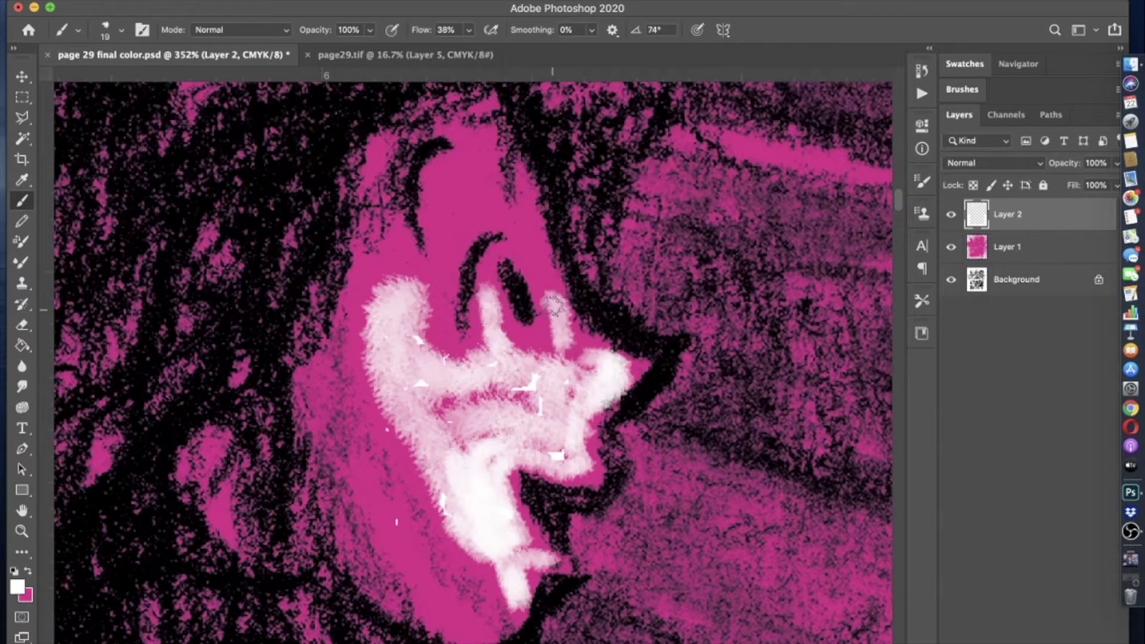
pyautogui.click(113, 30)
pyautogui.moveTo(405, 358)
pyautogui.mouseDown()
pyautogui.moveTo(490, 393)
pyautogui.moveTo(561, 429)
pyautogui.mouseUp()
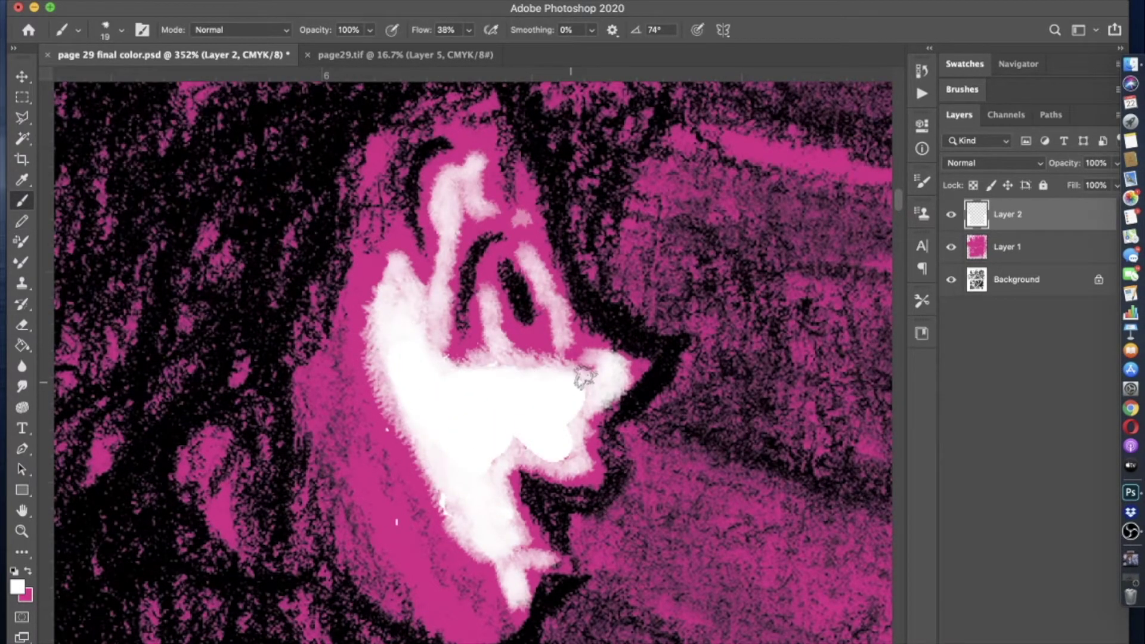
# - Touch up the small background figures of the second panel in white with the Brush at size 19
pyautogui.scroll(-5, 501, 450)
pyautogui.scroll(6, 477, 209)
pyautogui.moveTo(471, 250)
pyautogui.mouseDown()
pyautogui.moveTo(501, 167)
pyautogui.moveTo(612, 203)
pyautogui.moveTo(599, 280)
pyautogui.mouseUp()
pyautogui.scroll(-6, 599, 281)
pyautogui.scroll(4, 362, 466)
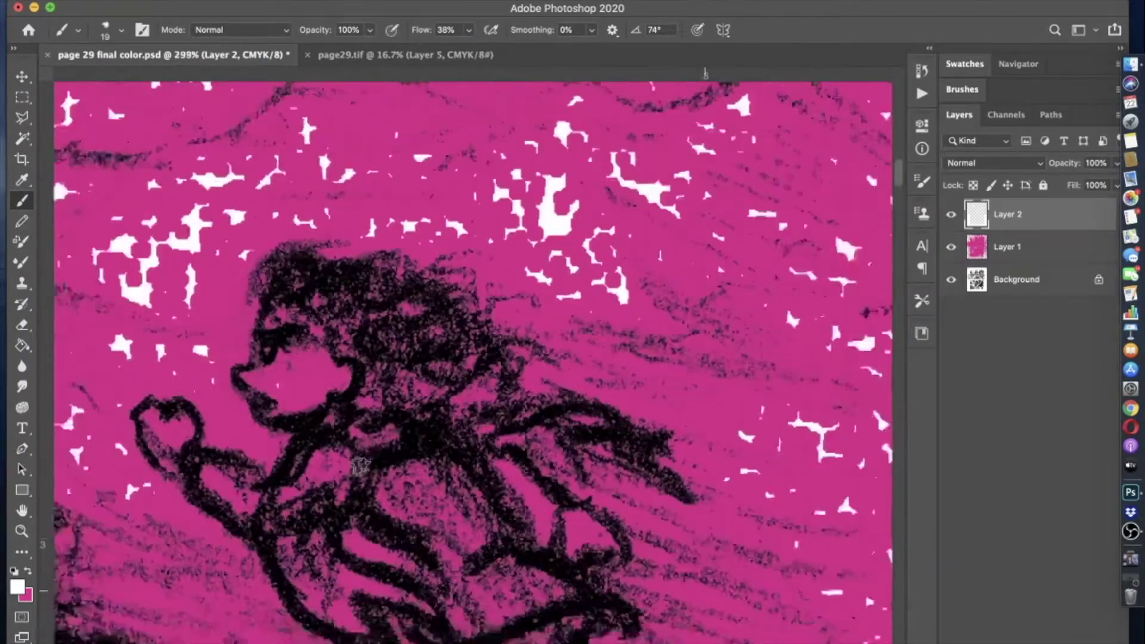
pyautogui.scroll(3, 362, 466)
pyautogui.moveTo(164, 328); pyautogui.dragTo(179, 388)
# - Paint the cheek and forehead of the girl's profile in the third panel white, reducing the Brush to size 15
pyautogui.click(113, 30)
pyautogui.moveTo(406, 459)
pyautogui.mouseDown()
pyautogui.moveTo(442, 489)
pyautogui.moveTo(370, 471)
pyautogui.moveTo(337, 412)
pyautogui.moveTo(274, 167)
pyautogui.moveTo(358, 268)
pyautogui.moveTo(489, 358)
pyautogui.moveTo(367, 292)
pyautogui.moveTo(358, 358)
pyautogui.moveTo(414, 440)
pyautogui.moveTo(489, 268)
pyautogui.moveTo(283, 178)
pyautogui.moveTo(450, 289)
pyautogui.moveTo(417, 302)
pyautogui.mouseUp()
pyautogui.scroll(3, 417, 301)
pyautogui.press('[')
pyautogui.press('[')
pyautogui.moveTo(150, 275)
pyautogui.mouseDown()
pyautogui.moveTo(238, 334)
pyautogui.moveTo(388, 126)
pyautogui.moveTo(322, 262)
pyautogui.moveTo(352, 424)
pyautogui.mouseUp()
pyautogui.press('[')
pyautogui.press('[')
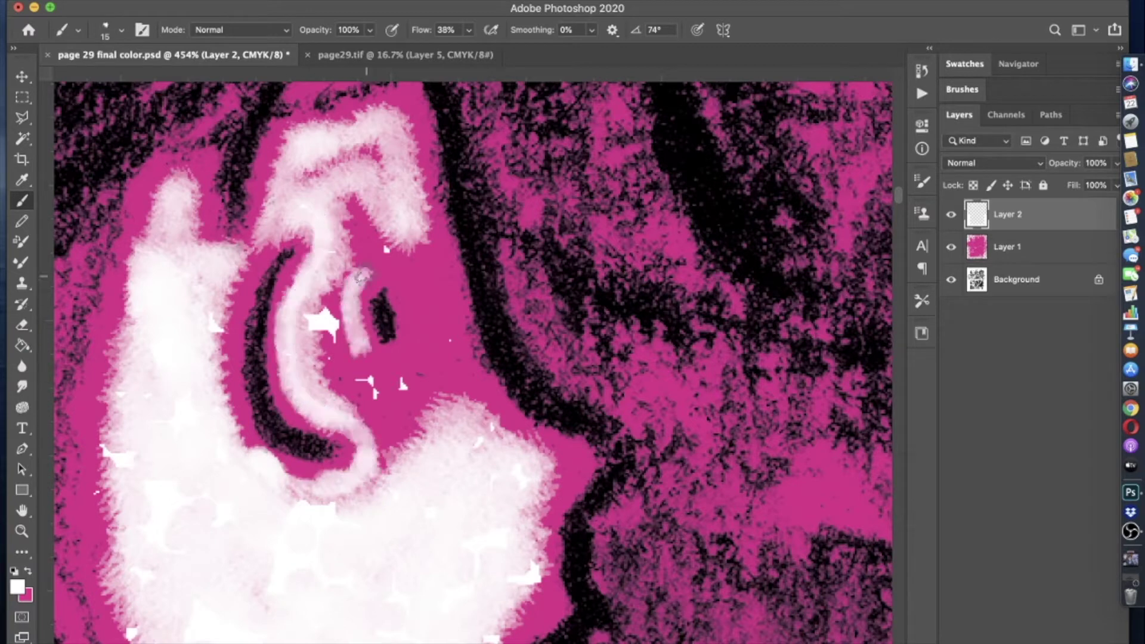
# - Paint white around the eye and along the nose of the third panel's profile, filling in with a larger Brush
pyautogui.moveTo(525, 438); pyautogui.dragTo(417, 190)
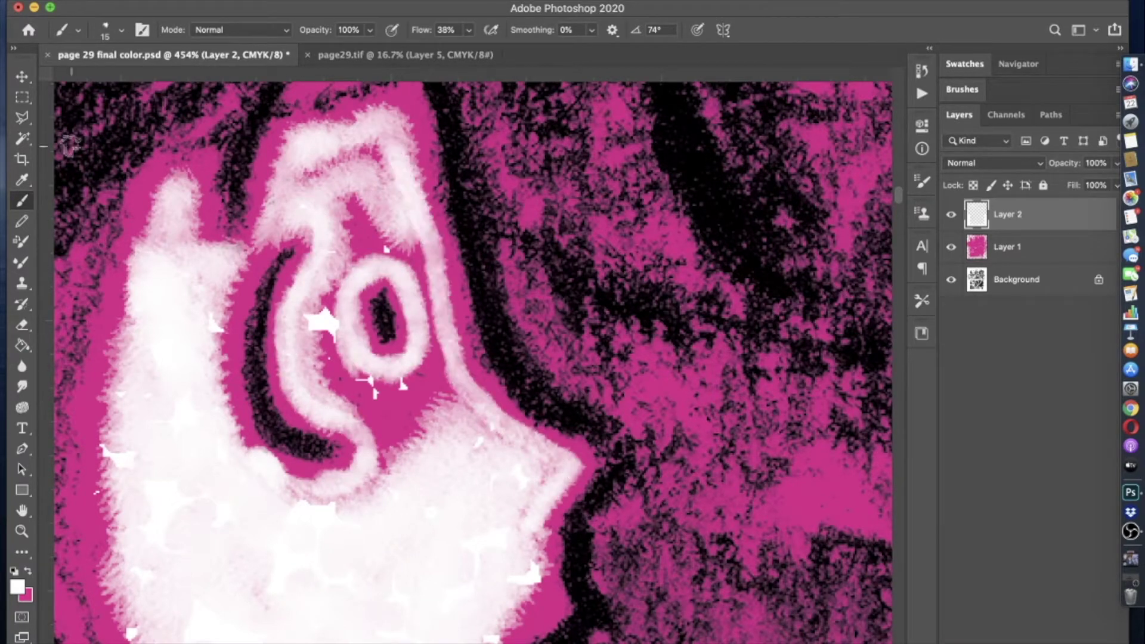
pyautogui.moveTo(384, 486); pyautogui.dragTo(387, 388)
pyautogui.press(']')
pyautogui.press(']')
pyautogui.moveTo(418, 430)
pyautogui.mouseDown()
pyautogui.moveTo(441, 364)
pyautogui.moveTo(358, 373)
pyautogui.moveTo(332, 209)
pyautogui.moveTo(376, 235)
pyautogui.mouseUp()
# - Paint the running girl's face in the wide middle panel white with the Brush at size 15
pyautogui.press('super+0')
pyautogui.scroll(10, 218, 408)
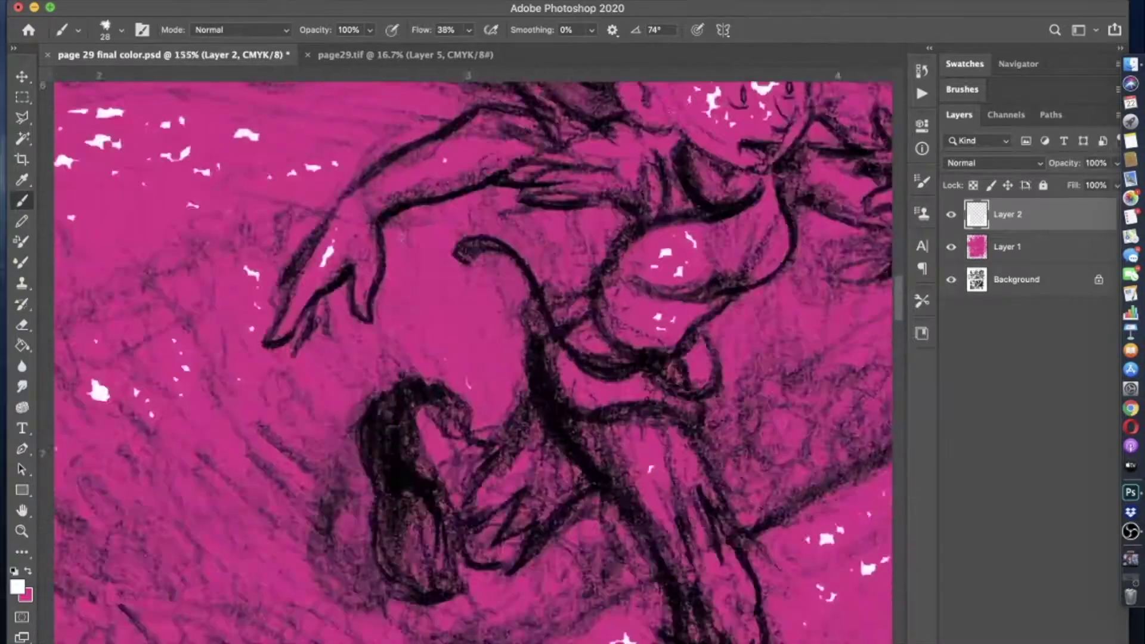
pyautogui.click(78, 29)
pyautogui.moveTo(420, 420); pyautogui.dragTo(257, 358)
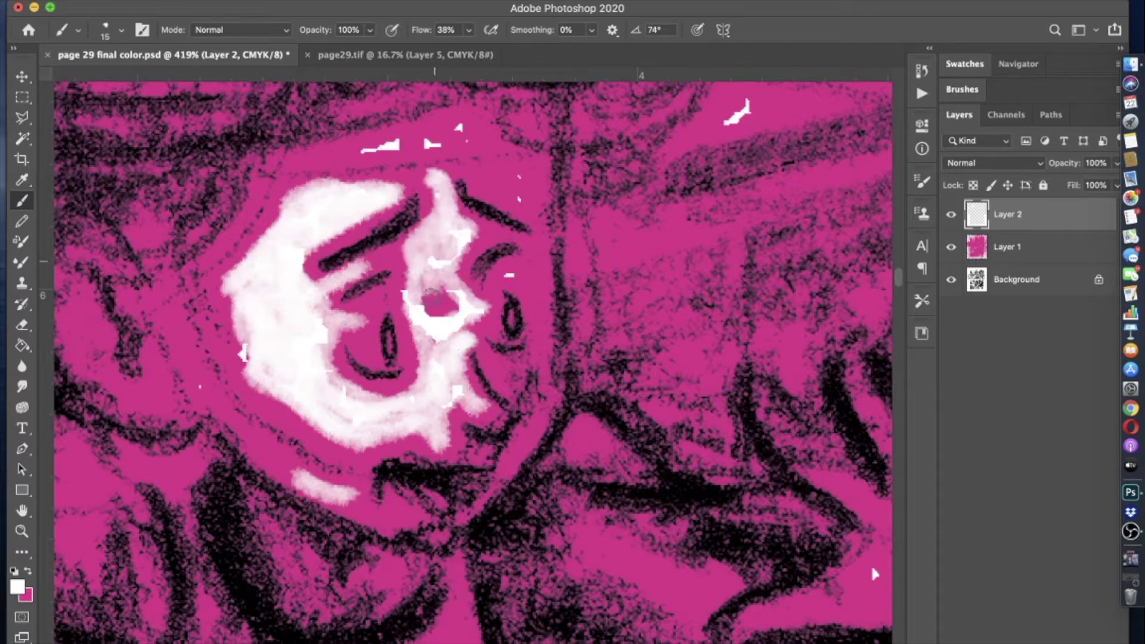
pyautogui.press('h')
pyautogui.moveTo(871, 564); pyautogui.dragTo(473, 328)
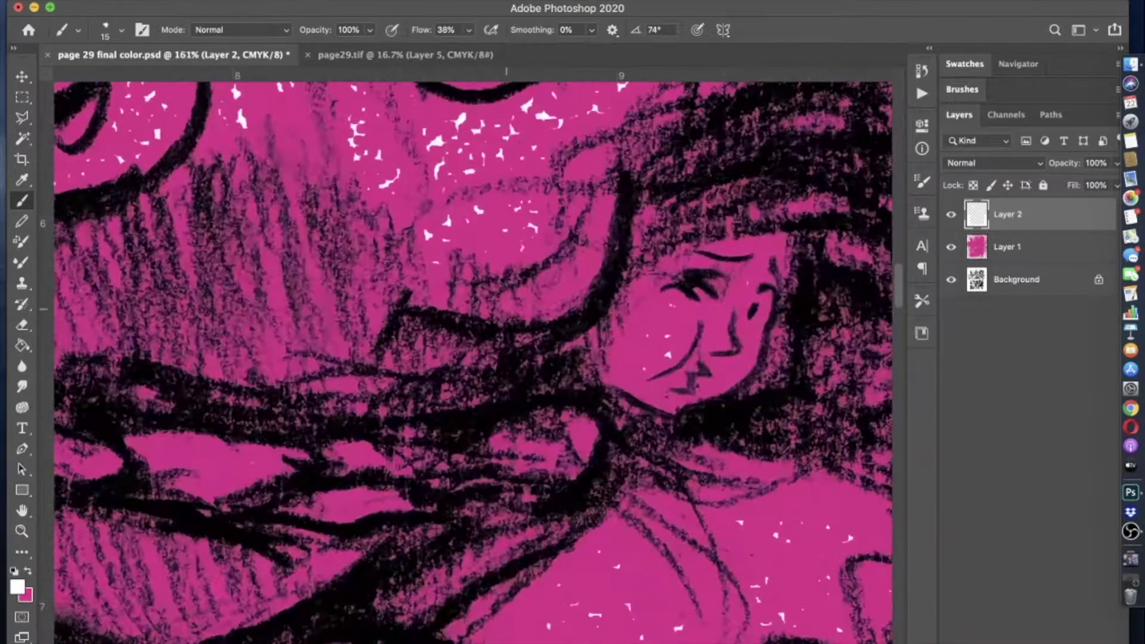
# - Paint white along the cheek, nose and chin of the grabbed girl's face in the wide middle panel with the Brush at size 15
pyautogui.moveTo(403, 444)
pyautogui.mouseDown()
pyautogui.moveTo(436, 225)
pyautogui.moveTo(623, 322)
pyautogui.moveTo(394, 418)
pyautogui.mouseUp()
pyautogui.moveTo(531, 420); pyautogui.dragTo(489, 469)
pyautogui.click(531, 480)
pyautogui.moveTo(581, 443)
pyautogui.mouseDown()
pyautogui.moveTo(734, 316)
pyautogui.moveTo(626, 443)
pyautogui.mouseUp()
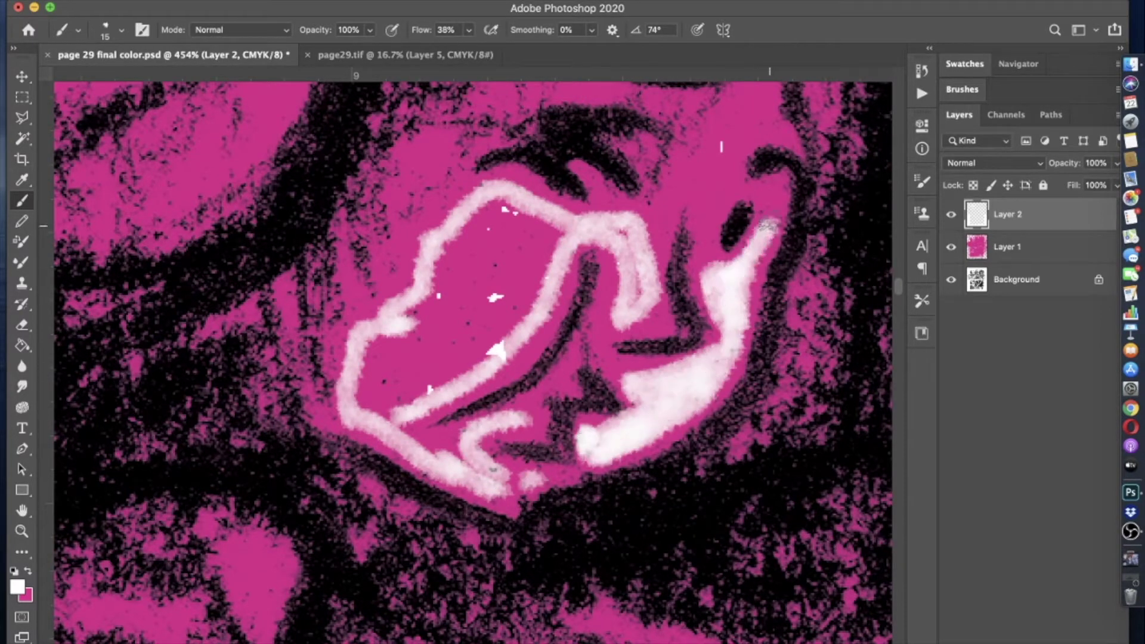
pyautogui.moveTo(647, 322); pyautogui.dragTo(571, 507)
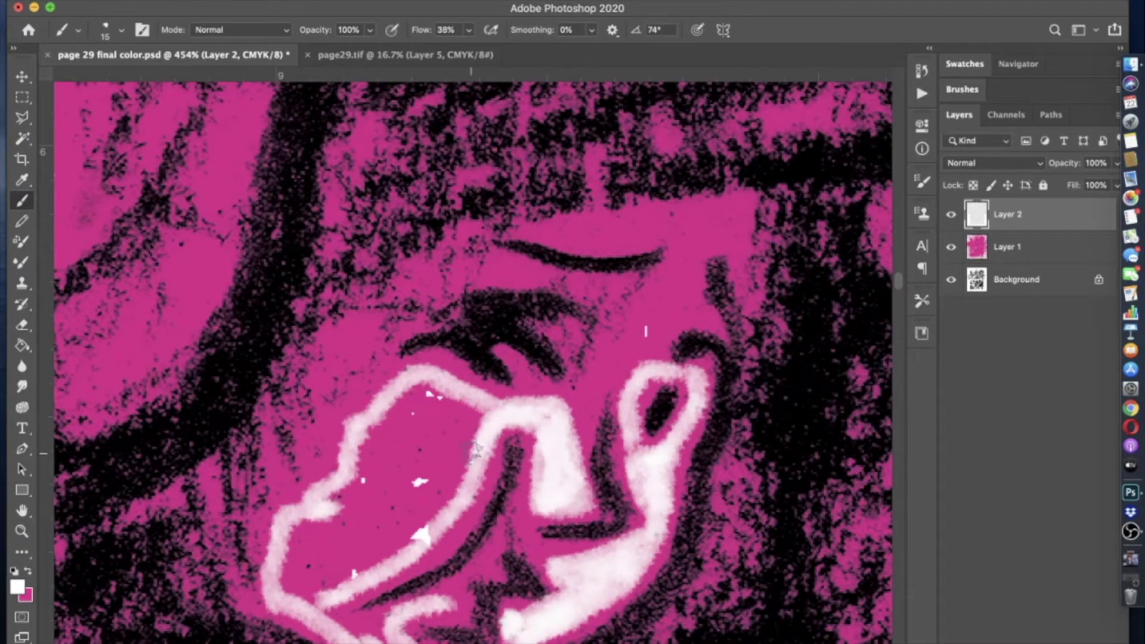
# - Fill in the rest of the grabbed girl's face in white, adjusting the Brush size for the larger and smaller areas
pyautogui.click(121, 30)
pyautogui.moveTo(102, 80); pyautogui.dragTo(120, 80)
pyautogui.moveTo(358, 417)
pyautogui.mouseDown()
pyautogui.moveTo(453, 489)
pyautogui.moveTo(310, 573)
pyautogui.moveTo(381, 454)
pyautogui.mouseUp()
pyautogui.moveTo(537, 298); pyautogui.dragTo(376, 411)
pyautogui.click(121, 30)
pyautogui.moveTo(111, 78); pyautogui.dragTo(106, 78)
pyautogui.moveTo(364, 411)
pyautogui.mouseDown()
pyautogui.moveTo(460, 269)
pyautogui.moveTo(560, 185)
pyautogui.mouseUp()
# - Paint the big creature's eyes in the wide middle panel white with the Brush at size 19
pyautogui.press('super+minus')
pyautogui.moveTo(614, 245)
pyautogui.mouseDown()
pyautogui.moveTo(334, 298)
pyautogui.moveTo(609, 251)
pyautogui.mouseUp()
pyautogui.press('super+minus')
pyautogui.scroll(-3, 588, 265)
pyautogui.scroll(6, 504, 199)
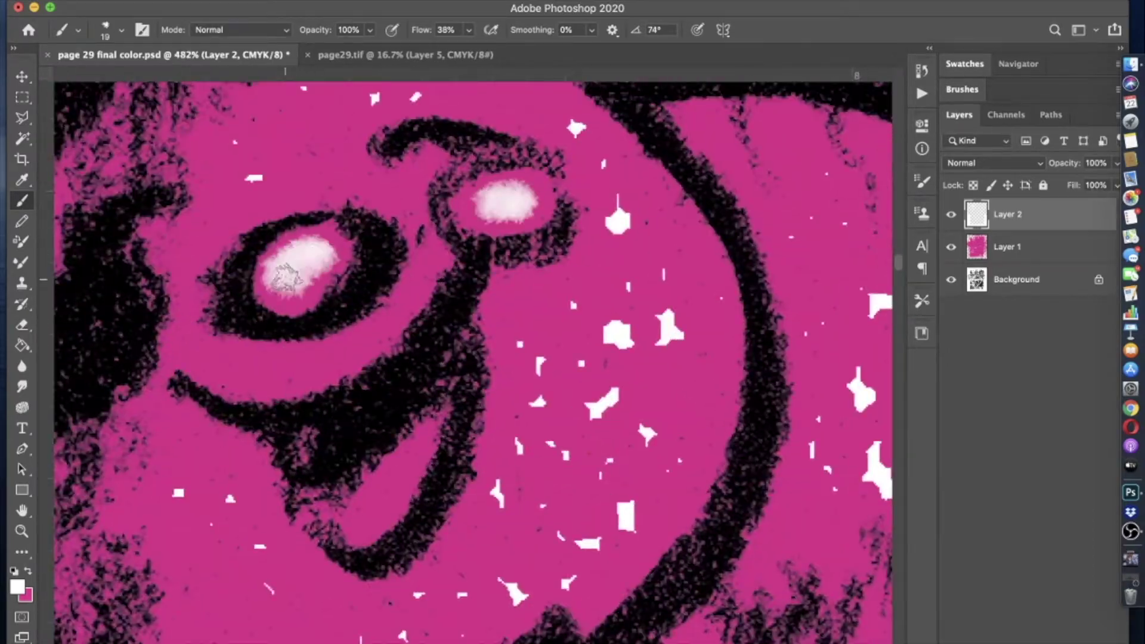
pyautogui.scroll(-8, 285, 278)
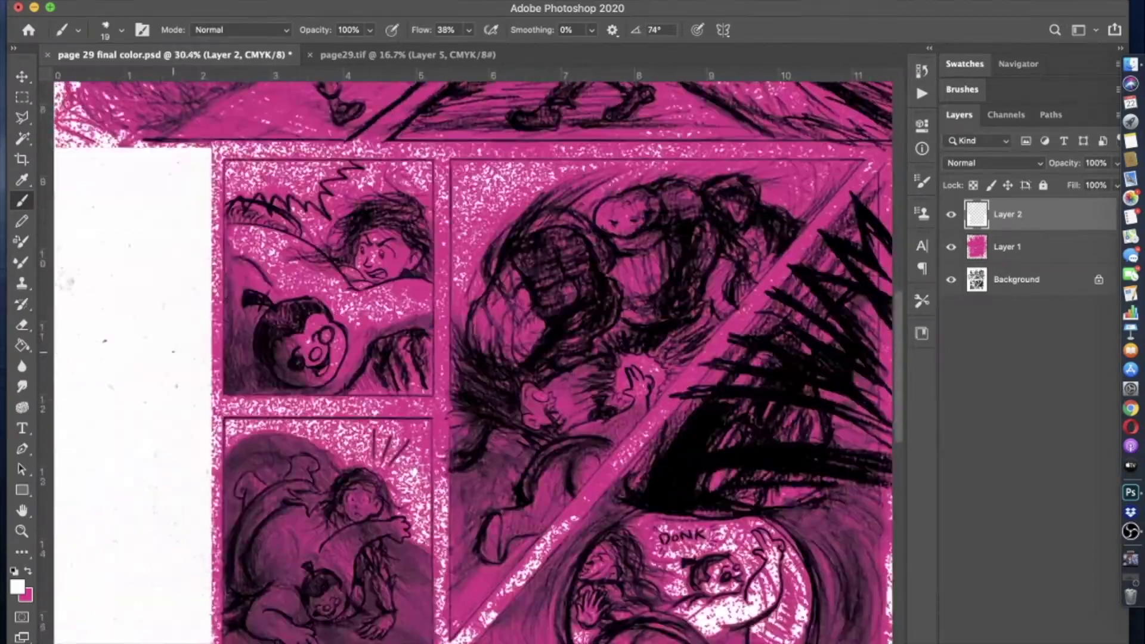
# - Paint white the eye of the lower figure in the large diagonal panel and the face patches of the girl in the round inset
pyautogui.scroll(10, 495, 477)
pyautogui.moveTo(555, 221)
pyautogui.mouseDown()
pyautogui.moveTo(501, 128)
pyautogui.moveTo(513, 280)
pyautogui.moveTo(686, 227)
pyautogui.moveTo(473, 197)
pyautogui.moveTo(637, 235)
pyautogui.mouseUp()
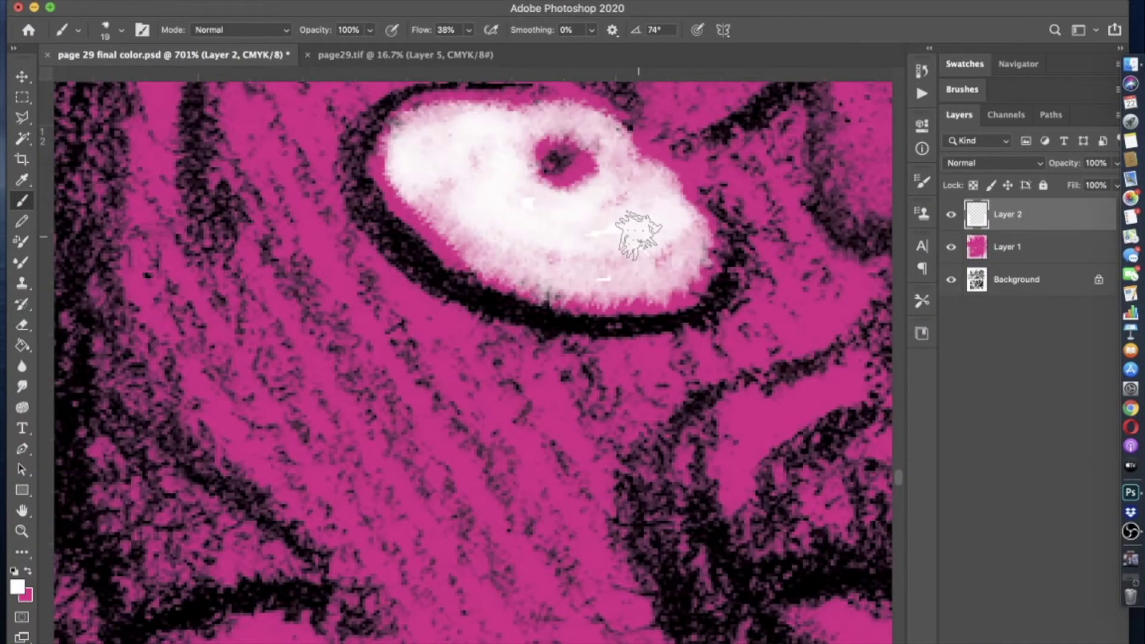
pyautogui.scroll(-5, 637, 234)
pyautogui.scroll(4, 536, 298)
pyautogui.moveTo(587, 372); pyautogui.dragTo(445, 483)
pyautogui.moveTo(591, 298); pyautogui.dragTo(623, 298)
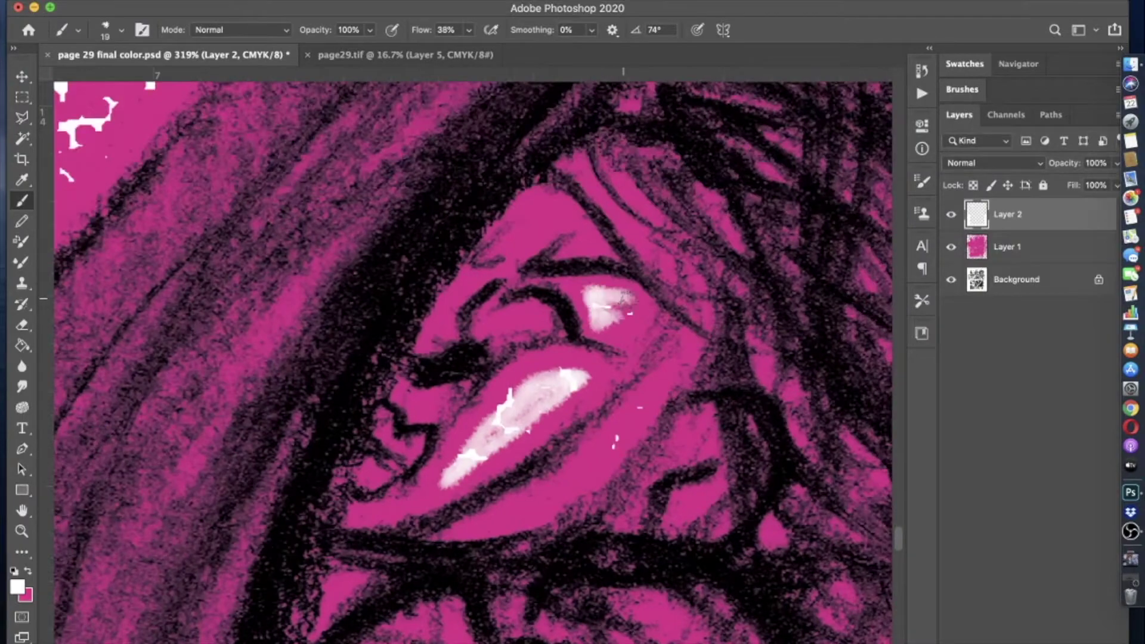
# - Paint white around the pupils of the startled girl in the lower small panel, reducing the Brush from size 19 to 12
pyautogui.scroll(-5, 626, 430)
pyautogui.scroll(5, 406, 305)
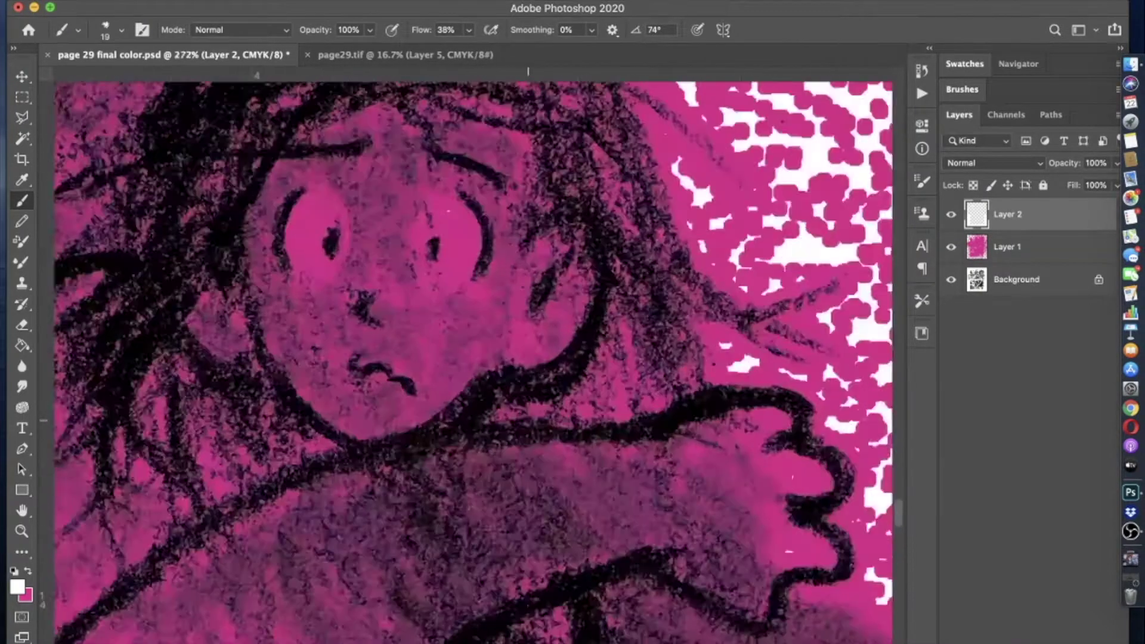
pyautogui.moveTo(382, 316); pyautogui.dragTo(404, 305)
pyautogui.moveTo(394, 403)
pyautogui.mouseDown()
pyautogui.moveTo(418, 287)
pyautogui.moveTo(466, 394)
pyautogui.mouseUp()
pyautogui.click(77, 30)
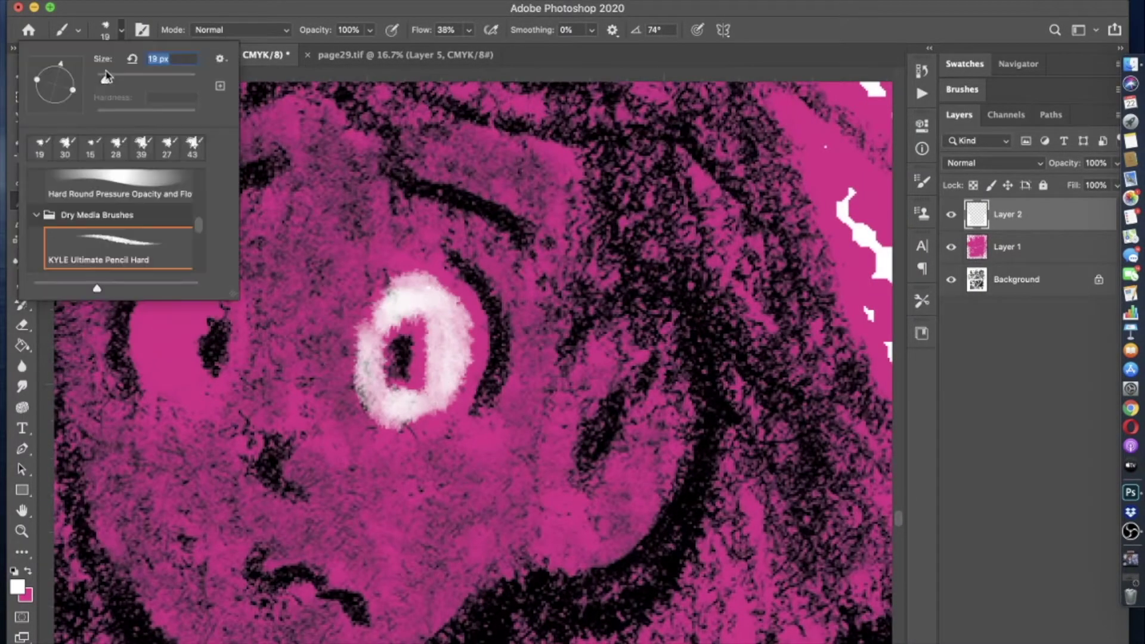
pyautogui.doubleClick(113, 261)
pyautogui.moveTo(197, 388); pyautogui.dragTo(242, 362)
pyautogui.moveTo(184, 384); pyautogui.dragTo(156, 298)
pyautogui.scroll(-5, 179, 357)
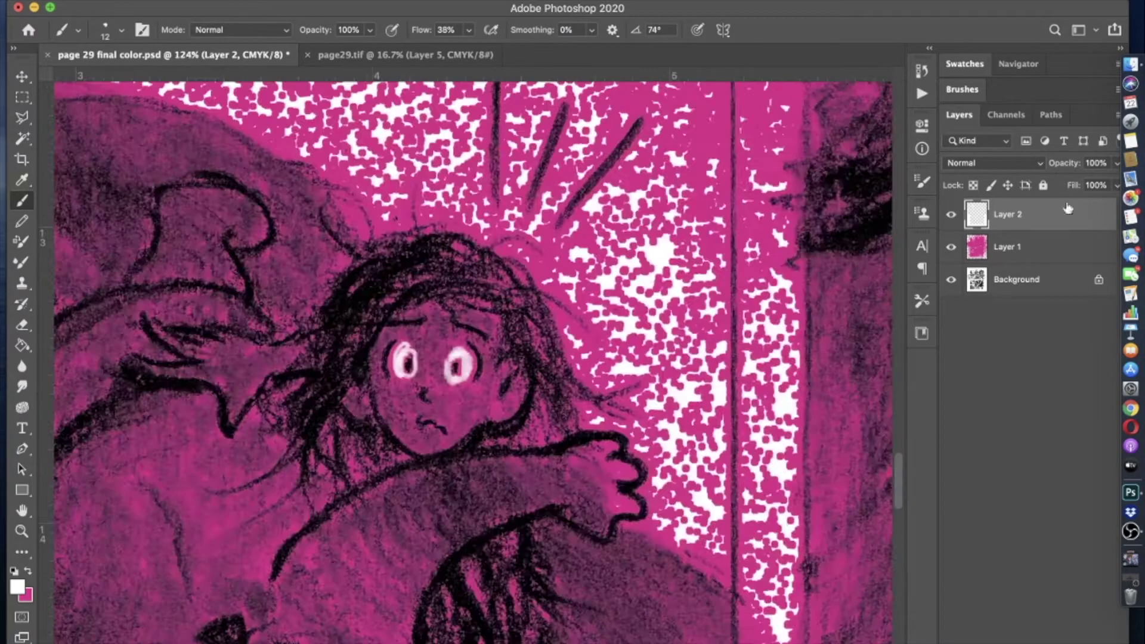
pyautogui.scroll(5, 238, 310)
pyautogui.click(238, 306)
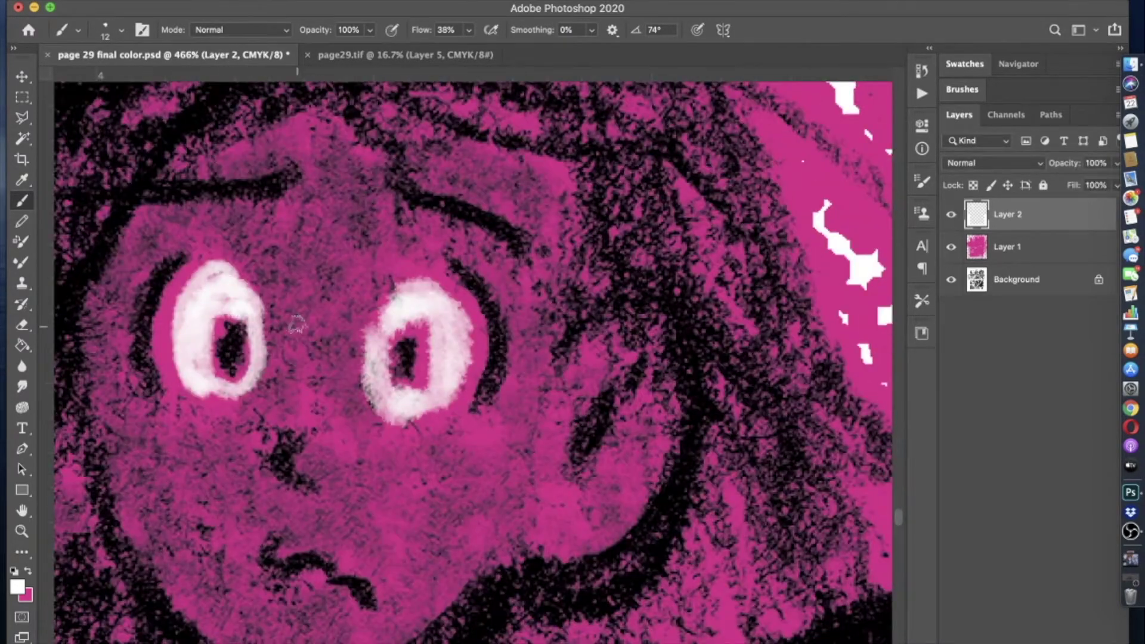
# - Paint the forehead, eye surrounds and nose bridge of the angry girl in the upper small panel white with the Brush at size 28
pyautogui.scroll(-5, 296, 325)
pyautogui.scroll(5, 417, 268)
pyautogui.click(77, 29)
pyautogui.doubleClick(113, 261)
pyautogui.moveTo(487, 253); pyautogui.dragTo(548, 298)
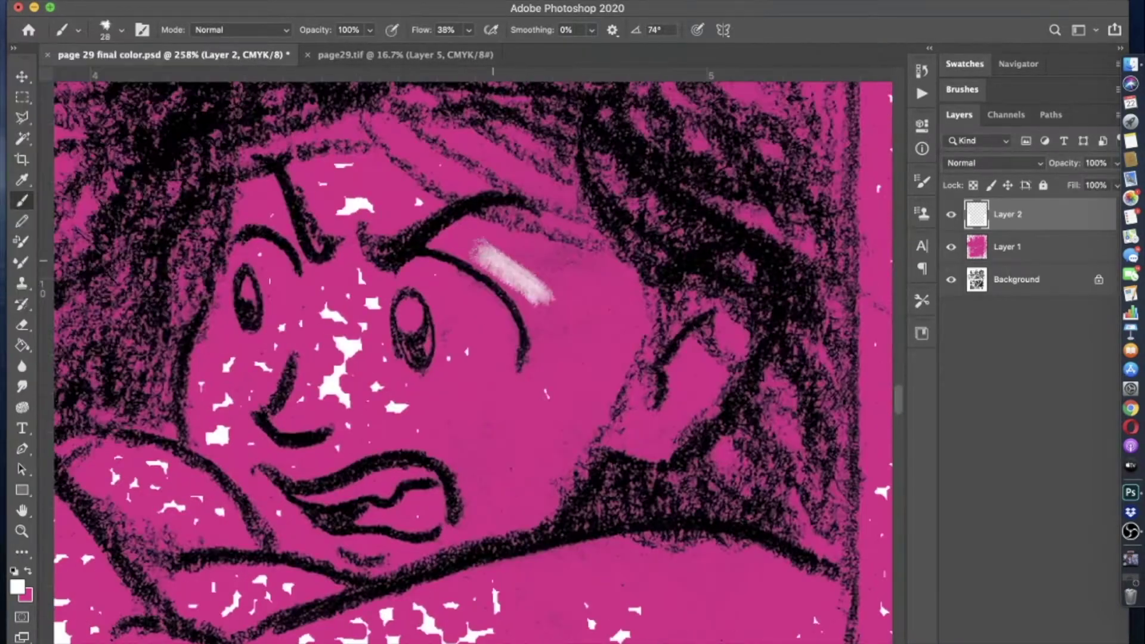
pyautogui.moveTo(547, 339)
pyautogui.mouseDown()
pyautogui.moveTo(542, 269)
pyautogui.moveTo(544, 367)
pyautogui.mouseUp()
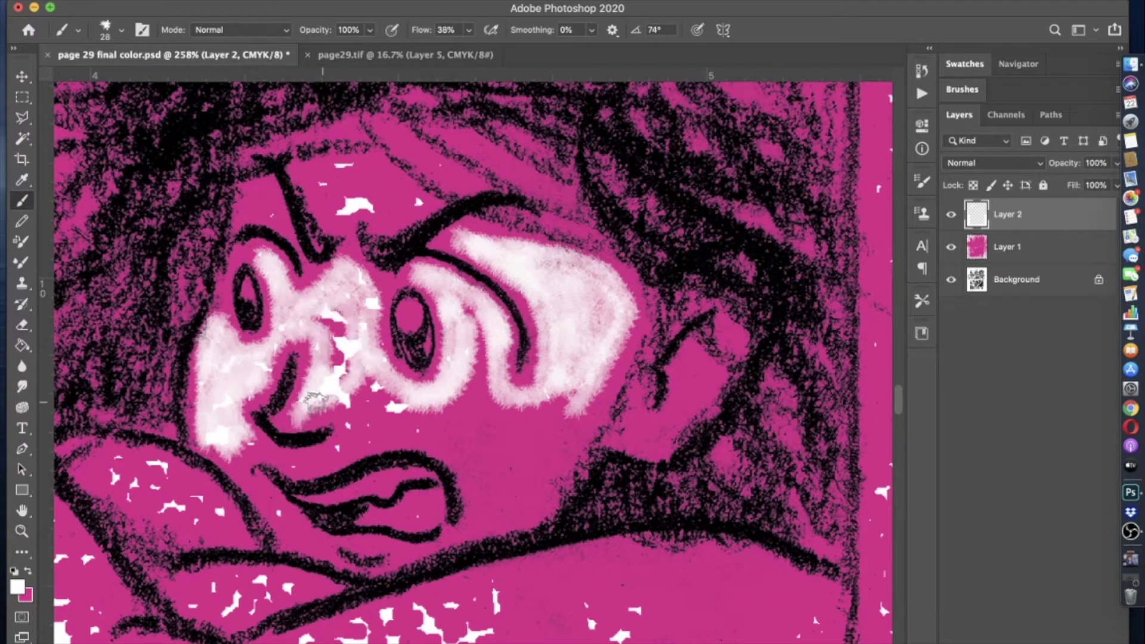
# - Paint white around the angry girl's lips and inside her mouth, reducing the Brush to sizes 20 and 14
pyautogui.moveTo(301, 537); pyautogui.dragTo(266, 495)
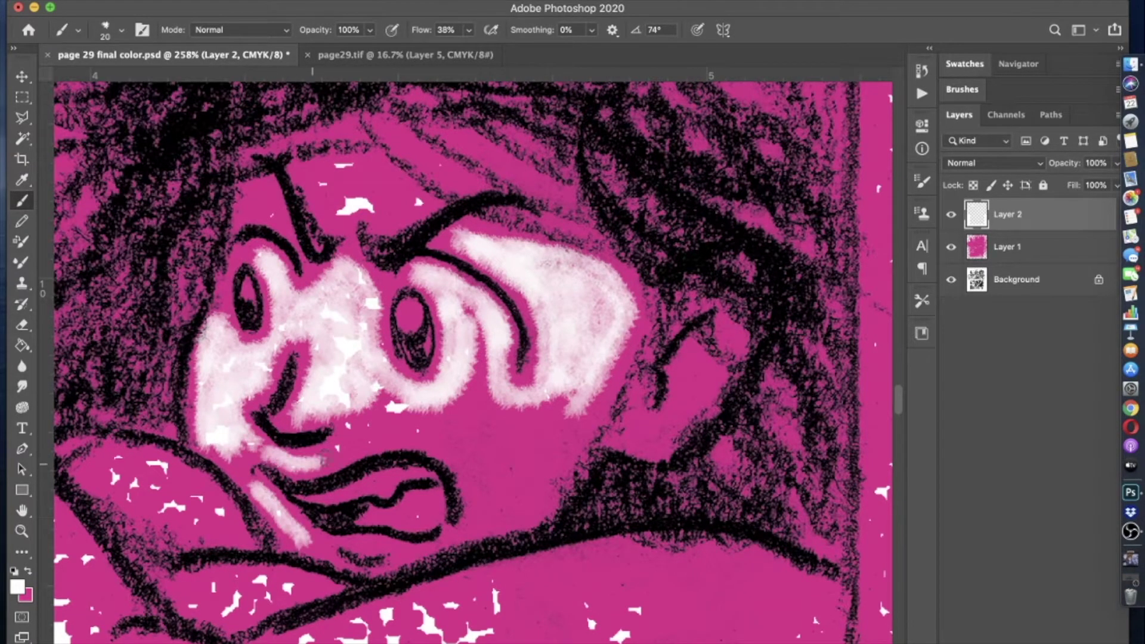
pyautogui.scroll(3, 473, 403)
pyautogui.moveTo(394, 537); pyautogui.dragTo(334, 566)
pyautogui.click(77, 29)
pyautogui.moveTo(316, 516); pyautogui.dragTo(308, 602)
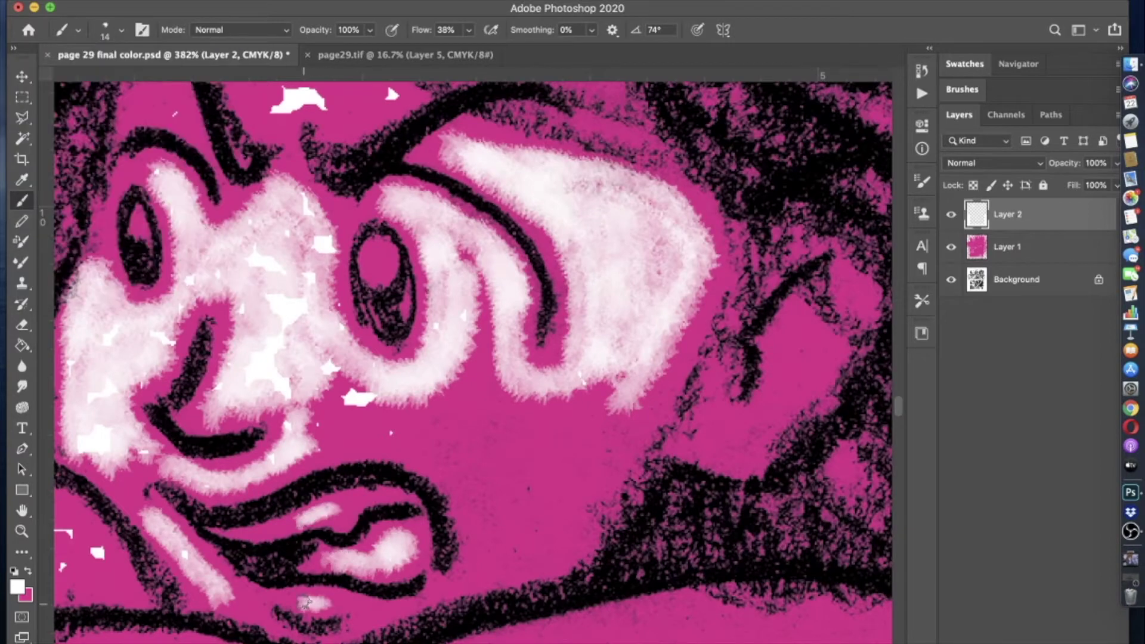
# - Fill in the remaining areas of the angry girl's face in white with the Brush at size 25
pyautogui.click(77, 29)
pyautogui.moveTo(487, 560)
pyautogui.mouseDown()
pyautogui.moveTo(417, 435)
pyautogui.moveTo(310, 382)
pyautogui.moveTo(489, 379)
pyautogui.moveTo(602, 471)
pyautogui.moveTo(537, 554)
pyautogui.moveTo(633, 430)
pyautogui.moveTo(517, 518)
pyautogui.moveTo(468, 459)
pyautogui.moveTo(486, 376)
pyautogui.moveTo(638, 310)
pyautogui.moveTo(626, 233)
pyautogui.moveTo(286, 396)
pyautogui.moveTo(302, 294)
pyautogui.moveTo(199, 243)
pyautogui.moveTo(113, 376)
pyautogui.mouseUp()
pyautogui.scroll(5, 363, 325)
pyautogui.moveTo(364, 334)
pyautogui.mouseDown()
pyautogui.moveTo(251, 316)
pyautogui.moveTo(137, 340)
pyautogui.mouseUp()
# - Compare the whole page with the pink Layer 1 hidden and shown
pyautogui.press('super+0')
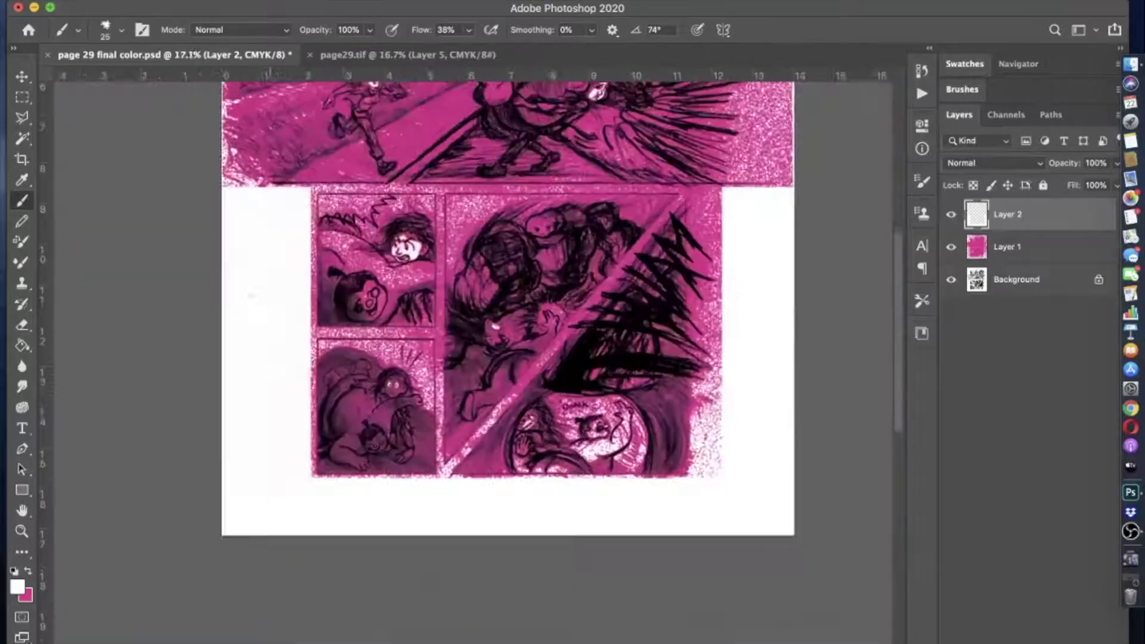
pyautogui.click(951, 247)
pyautogui.click(952, 246)
pyautogui.click(952, 247)
pyautogui.click(951, 247)
# - Get rid of the pink marking and flatten the cleaned page into a single Background layer
pyautogui.keyDown('shift'); pyautogui.click(1008, 247); pyautogui.keyUp('shift')
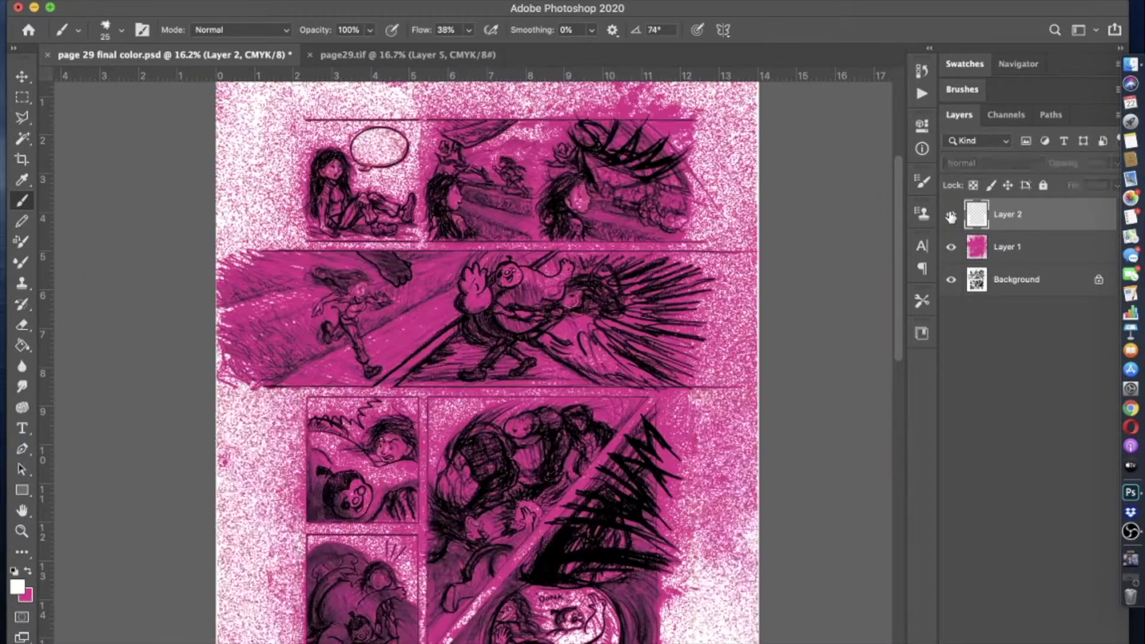
pyautogui.rightClick(1014, 251)
pyautogui.click(970, 404)
pyautogui.rightClick(1020, 239)
pyautogui.click(909, 463)
pyautogui.scroll(3, 73, 488)
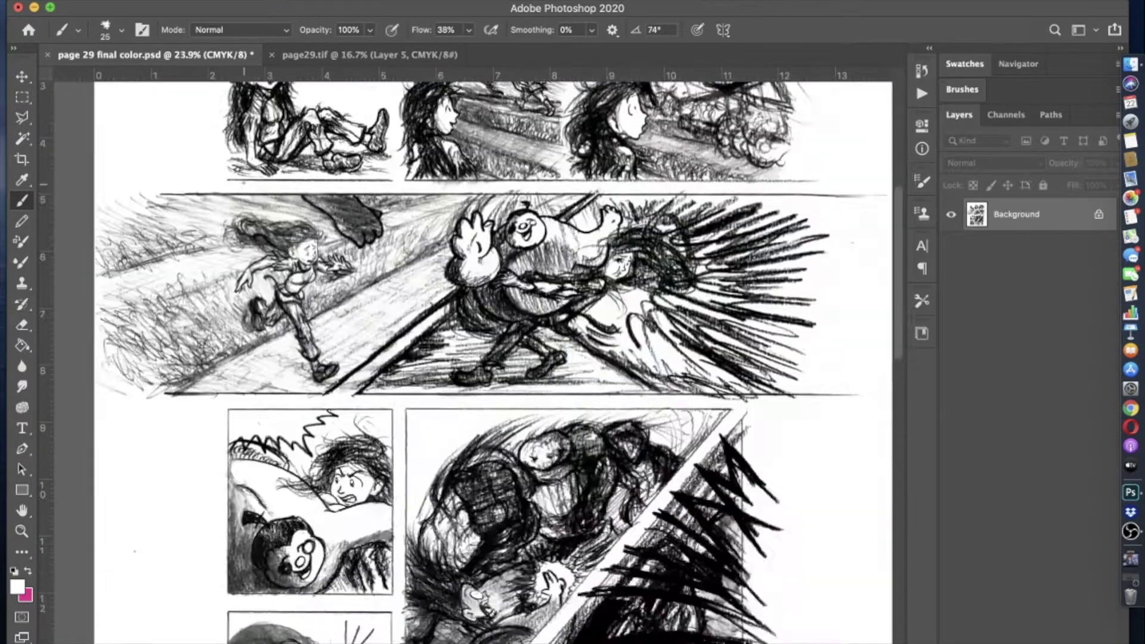
# - Draw a 1903 px square frame over the first panel with the Rectangle tool, with no fill and a 117.92 px black stroke
pyautogui.press('u')
pyautogui.scroll(2, 73, 488)
pyautogui.moveTo(181, 210); pyautogui.dragTo(391, 420)
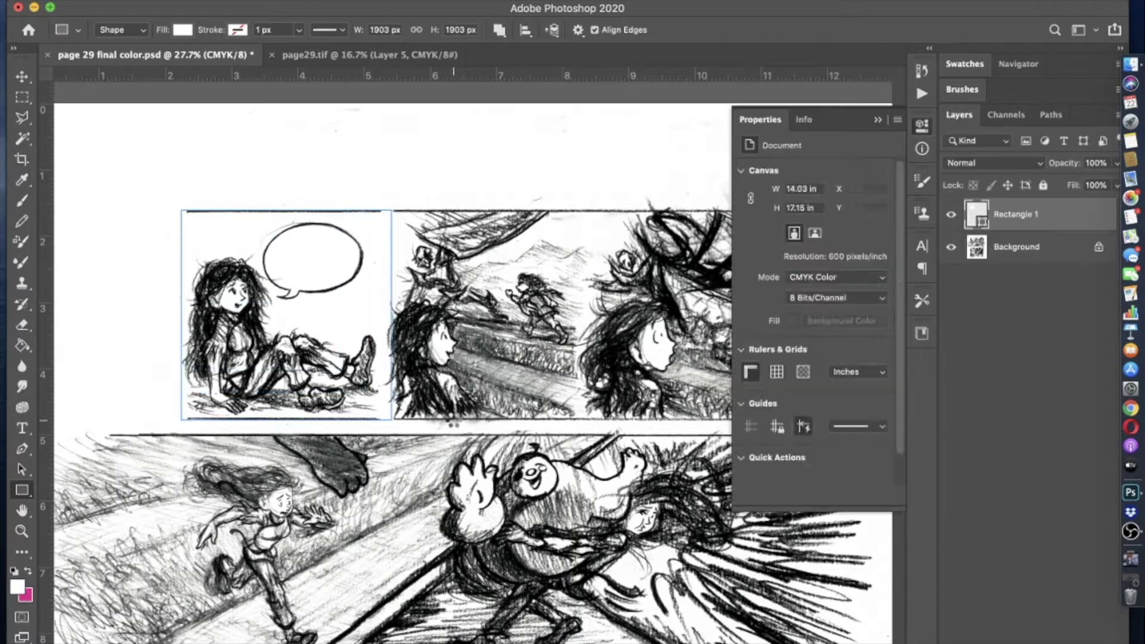
pyautogui.click(237, 30)
pyautogui.click(88, 61)
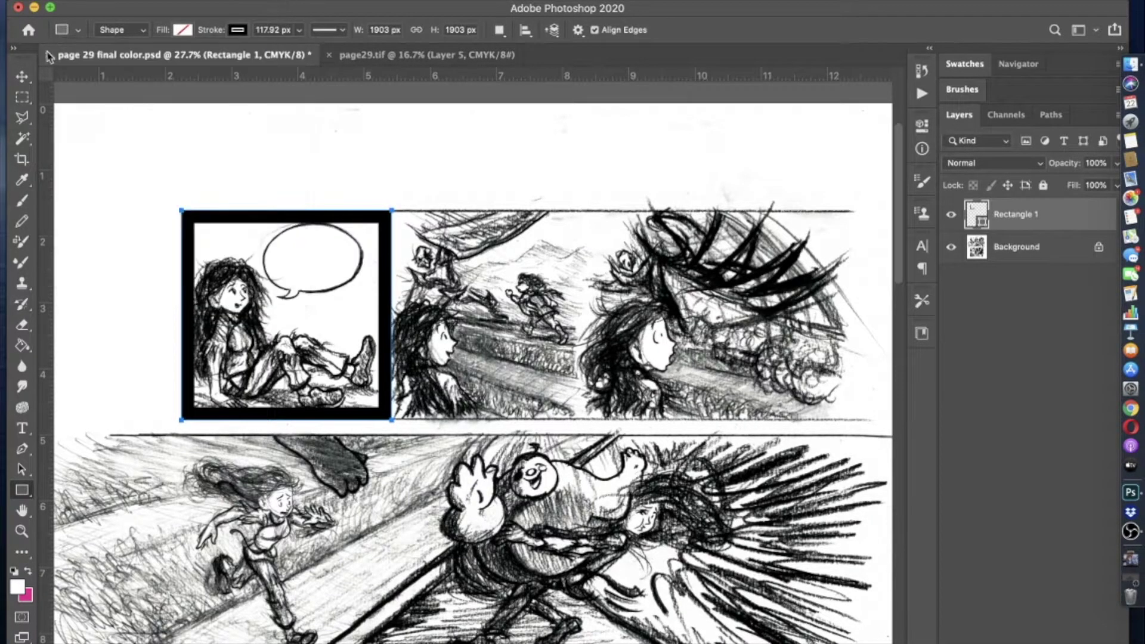
# - Nudge the square frame horizontally until it surrounds the second panel, and thin its stroke to a fine panel border
pyautogui.click(22, 76)
pyautogui.hotkey('shift', 'Right')
pyautogui.hotkey('shift', 'Right')
pyautogui.hotkey('shift', 'Right')
pyautogui.hotkey('shift', 'Right')
pyautogui.hotkey('shift', 'Right')
pyautogui.hotkey('shift', 'Right')
pyautogui.hotkey('shift', 'Right')
pyautogui.hotkey('shift', 'Right')
pyautogui.hotkey('shift', 'Right')
pyautogui.hotkey('shift', 'Right')
pyautogui.hotkey('shift', 'Right')
pyautogui.hotkey('shift', 'Right')
pyautogui.hotkey('shift', 'Right')
pyautogui.hotkey('shift', 'Right')
pyautogui.hotkey('shift', 'Right')
pyautogui.hotkey('shift', 'Right')
pyautogui.hotkey('shift', 'Right')
pyautogui.hotkey('shift', 'Right')
pyautogui.hotkey('shift', 'Right')
pyautogui.hotkey('shift', 'Right')
pyautogui.hotkey('shift', 'Right')
pyautogui.hotkey('shift', 'Right')
pyautogui.hotkey('shift', 'Right')
pyautogui.hotkey('shift', 'Right')
pyautogui.hotkey('shift', 'Right')
pyautogui.hotkey('shift', 'Right')
pyautogui.hotkey('shift', 'Right')
pyautogui.hotkey('shift', 'Right')
pyautogui.hotkey('shift', 'Right')
pyautogui.hotkey('shift', 'Right')
pyautogui.hotkey('shift', 'Right')
pyautogui.hotkey('shift', 'Right')
pyautogui.hotkey('shift', 'Right')
pyautogui.hotkey('shift', 'Right')
pyautogui.hotkey('shift', 'Right')
pyautogui.hotkey('shift', 'Right')
pyautogui.hotkey('shift', 'Right')
pyautogui.hotkey('shift', 'Right')
pyautogui.hotkey('shift', 'Right')
pyautogui.hotkey('shift', 'Right')
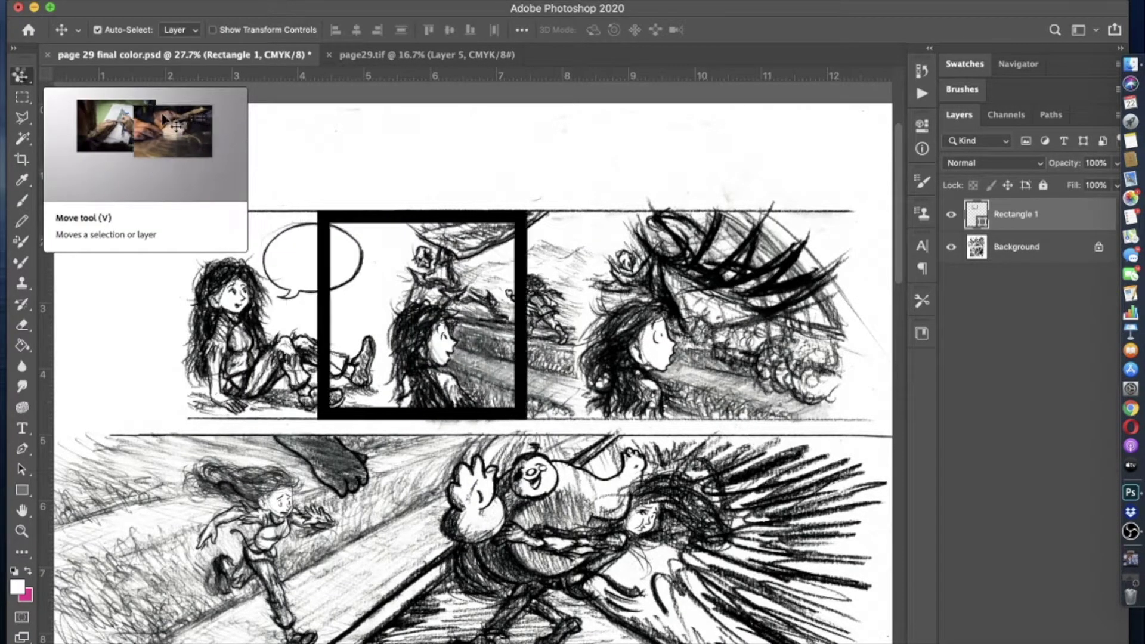
pyautogui.moveTo(287, 53); pyautogui.dragTo(286, 51)
pyautogui.click(30, 77)
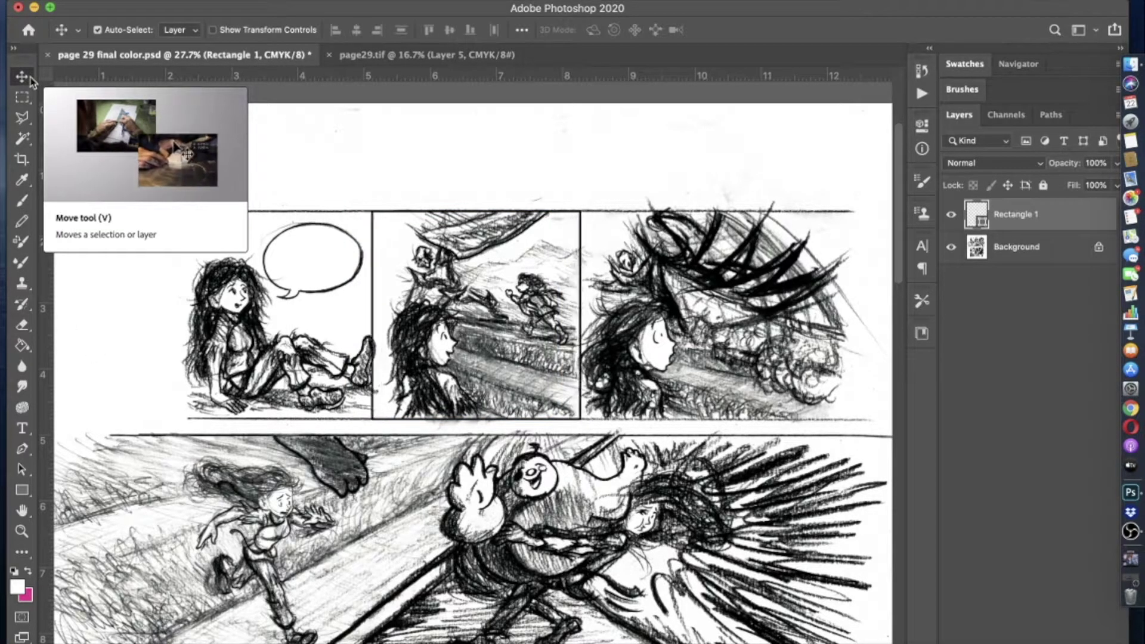
# - Narrow the second panel's frame from its left edge to about 95% of its width
pyautogui.click(269, 6)
pyautogui.click(294, 322)
pyautogui.moveTo(368, 314); pyautogui.dragTo(374, 314)
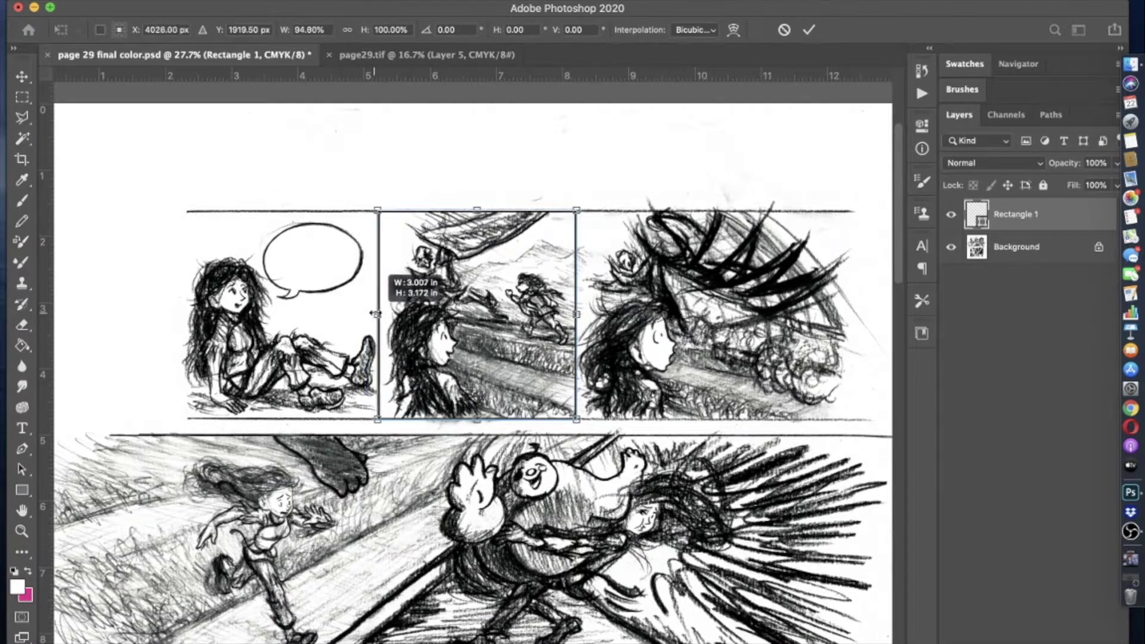
pyautogui.press('Return')
# - Place vertical guides at the page centre (7 in) and at about 5.2 in, and centre the second panel's frame on the centre guide
pyautogui.press('super+minus')
pyautogui.press('super+minus')
pyautogui.moveTo(43, 349); pyautogui.dragTo(398, 349)
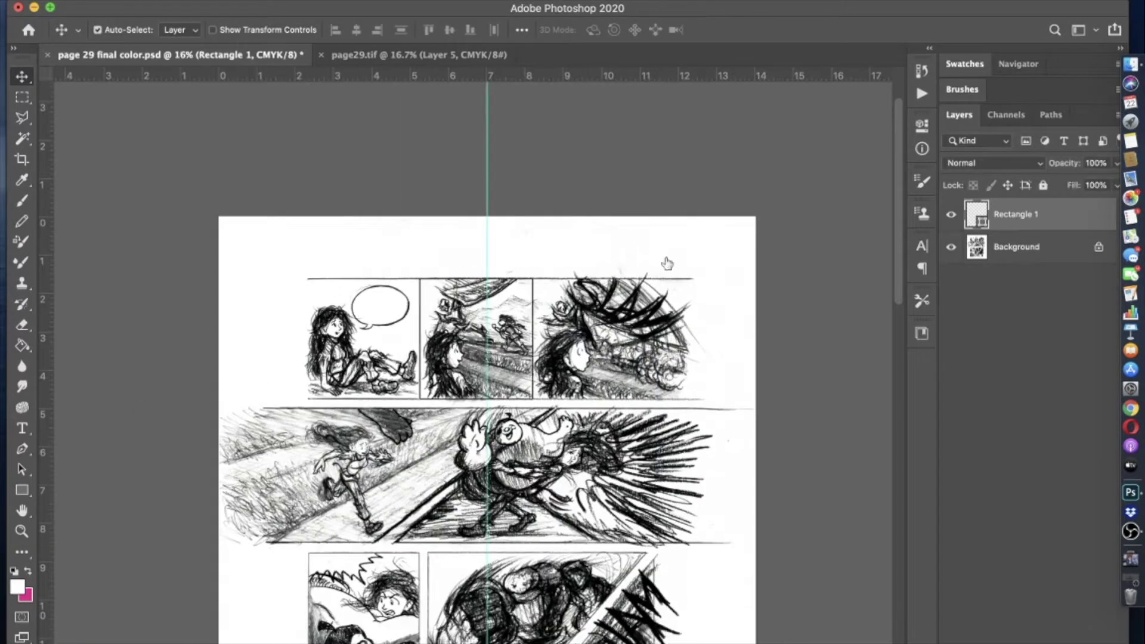
pyautogui.scroll(3, 548, 295)
pyautogui.press('super+t')
pyautogui.scroll(-3, 473, 356)
pyautogui.scroll(3, 416, 452)
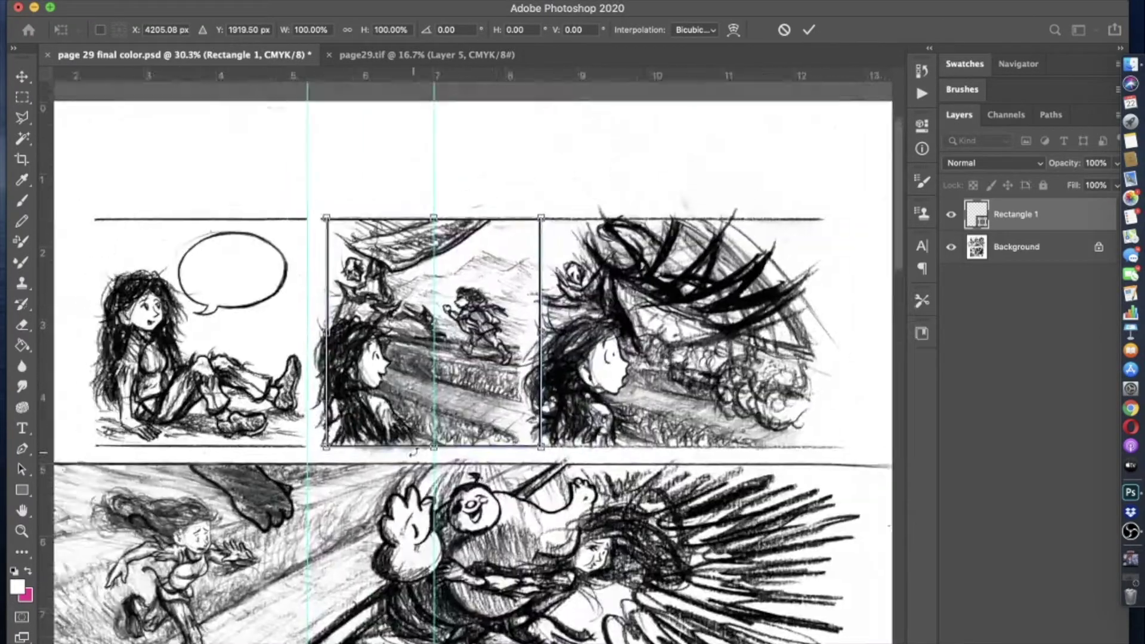
pyautogui.scroll(-3, 416, 456)
pyautogui.scroll(-10, 415, 456)
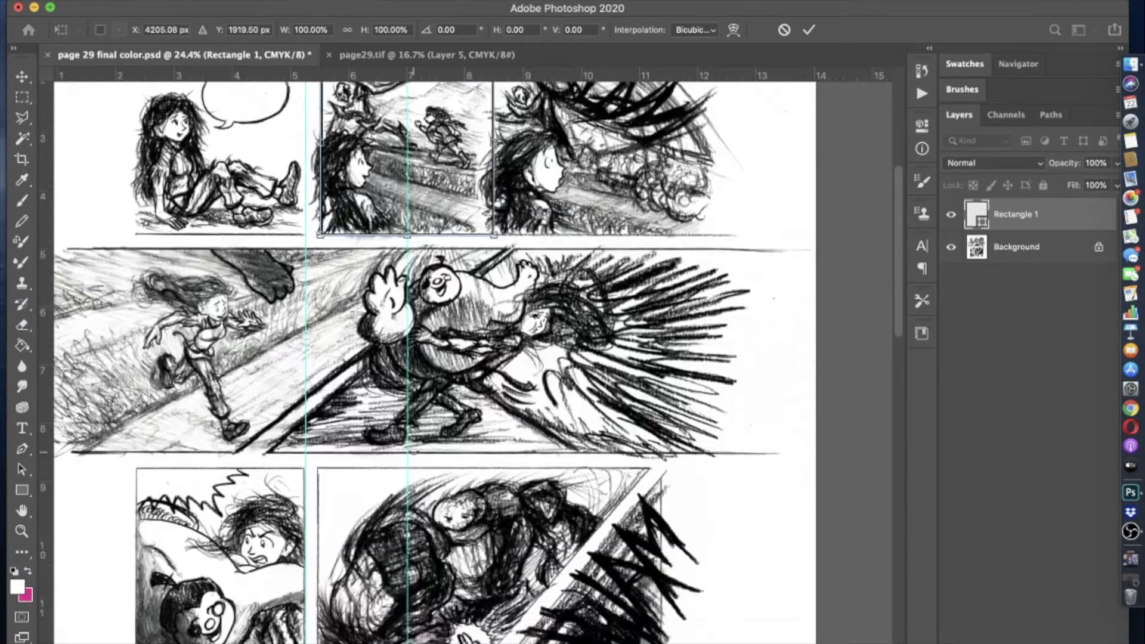
pyautogui.scroll(2, 416, 456)
pyautogui.scroll(10, 416, 456)
pyautogui.press('Return')
# - Duplicate the frame layer, place the copy around the first panel, and extend its left edge to the page edge
pyautogui.rightClick(1014, 214)
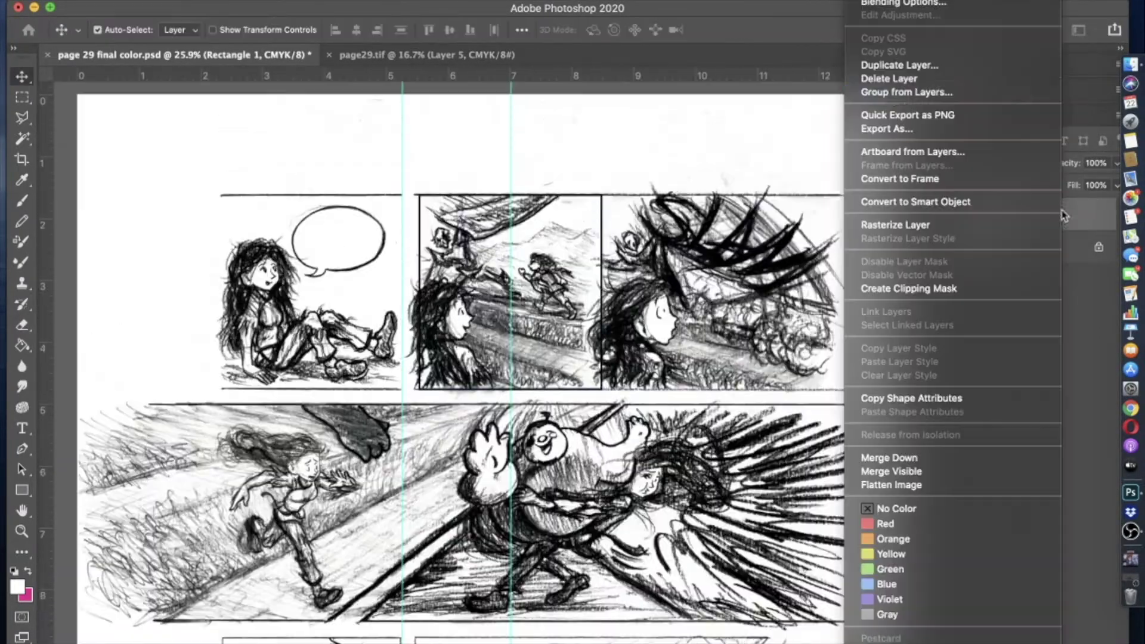
pyautogui.click(966, 65)
pyautogui.moveTo(259, 206); pyautogui.dragTo(231, 198)
pyautogui.scroll(-5, 230, 421)
pyautogui.scroll(5, 230, 422)
pyautogui.hotkey('ctrl', 't')
pyautogui.moveTo(266, 369); pyautogui.dragTo(124, 369)
pyautogui.press('Return')
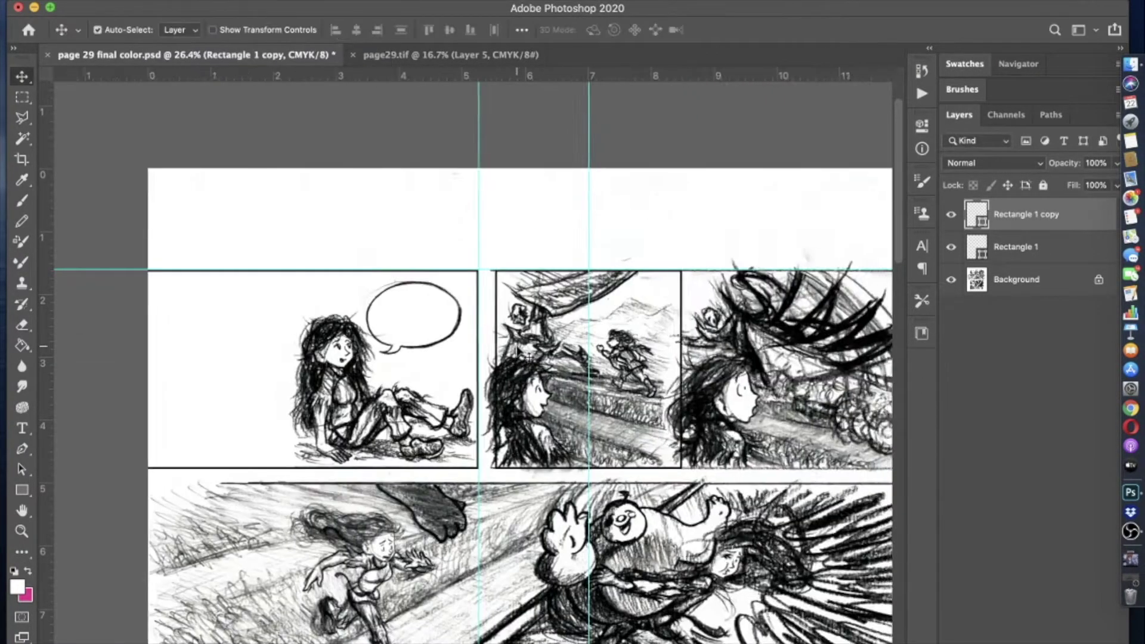
# - Add a vertical guide at about 2.3 in, along the outer left edge of the lower small panels
pyautogui.scroll(-2, 375, 358)
pyautogui.moveTo(42, 490); pyautogui.dragTo(375, 490)
pyautogui.scroll(-3, 338, 520)
pyautogui.hscroll(5, 343, 524)
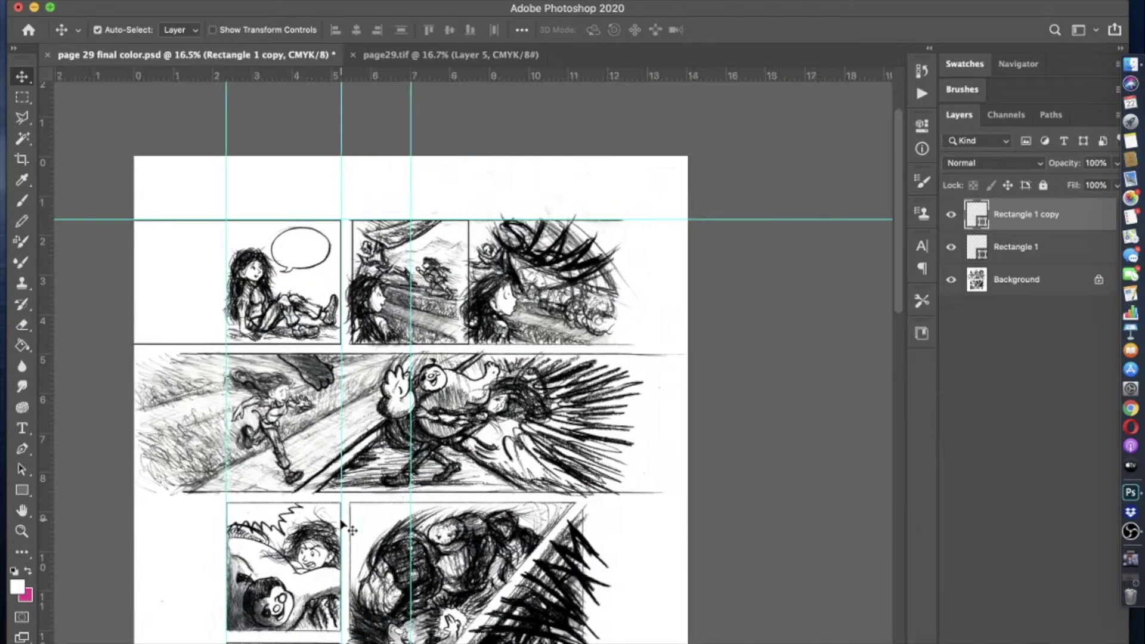
# - Duplicate the first panel's frame and place the copy around the third panel, reaching the right page edge
pyautogui.scroll(2, 342, 525)
pyautogui.rightClick(1016, 217)
pyautogui.click(960, 64)
pyautogui.click(719, 231)
pyautogui.moveTo(203, 136); pyautogui.dragTo(532, 375)
pyautogui.scroll(1, 533, 375)
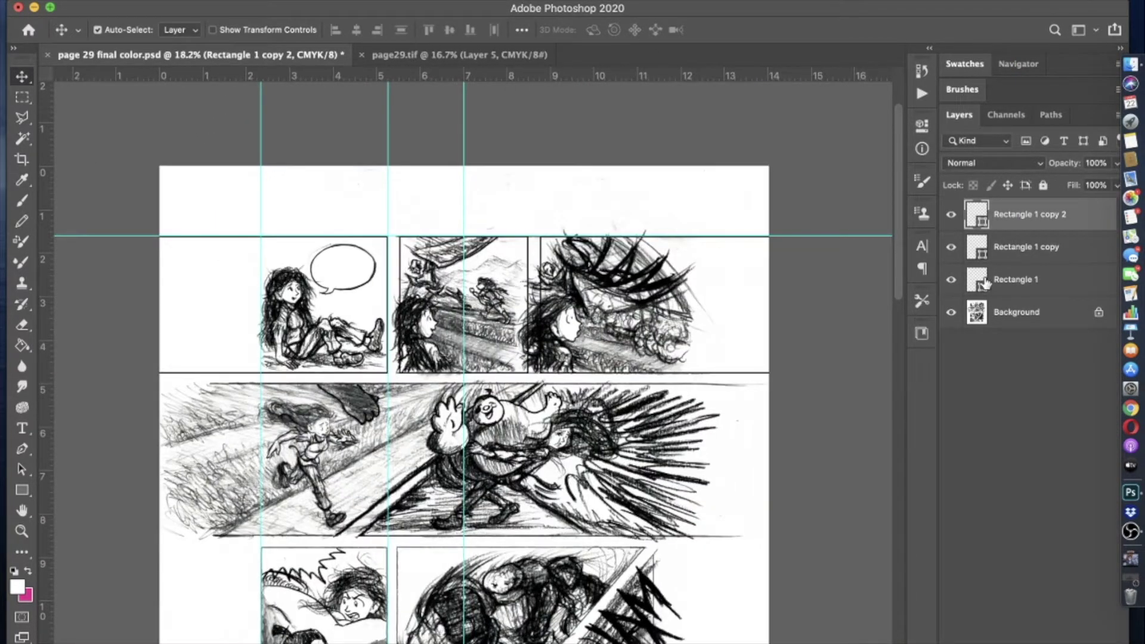
# - Add a vertical guide at about 5.4 in and widen the second panel's frame so its left edge meets the guide
pyautogui.click(436, 303)
pyautogui.hotkey('ctrl', 't')
pyautogui.scroll(5, 435, 303)
pyautogui.scroll(-3, 428, 313)
pyautogui.press('Return')
pyautogui.press('m')
pyautogui.scroll(5, 428, 313)
pyautogui.moveTo(42, 313); pyautogui.dragTo(428, 313)
pyautogui.scroll(-3, 428, 314)
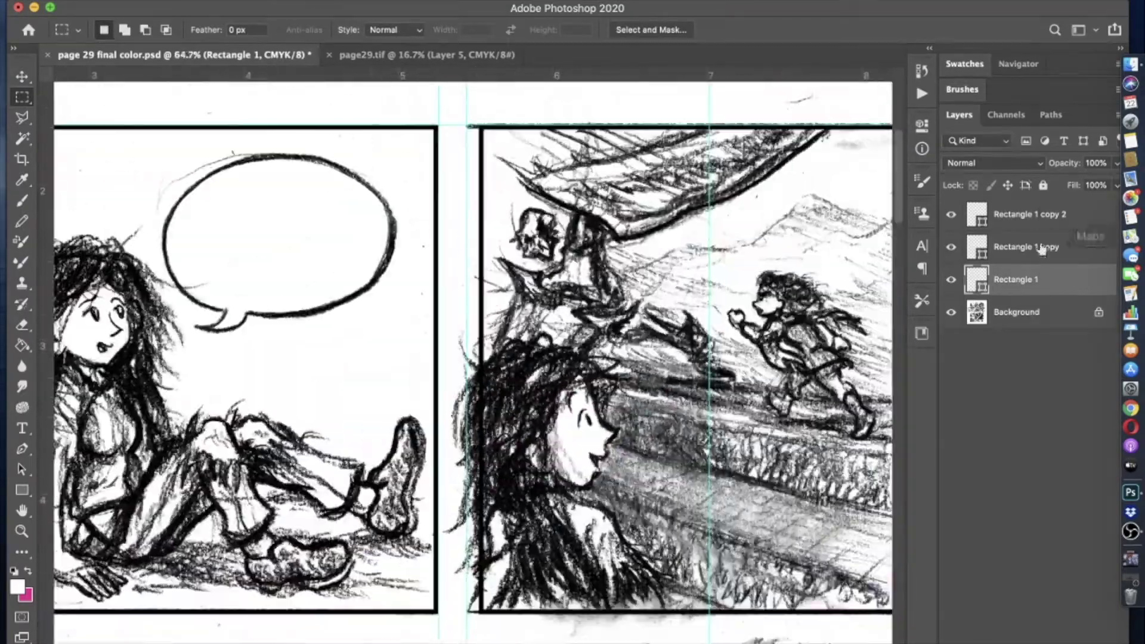
pyautogui.hotkey('ctrl', 't')
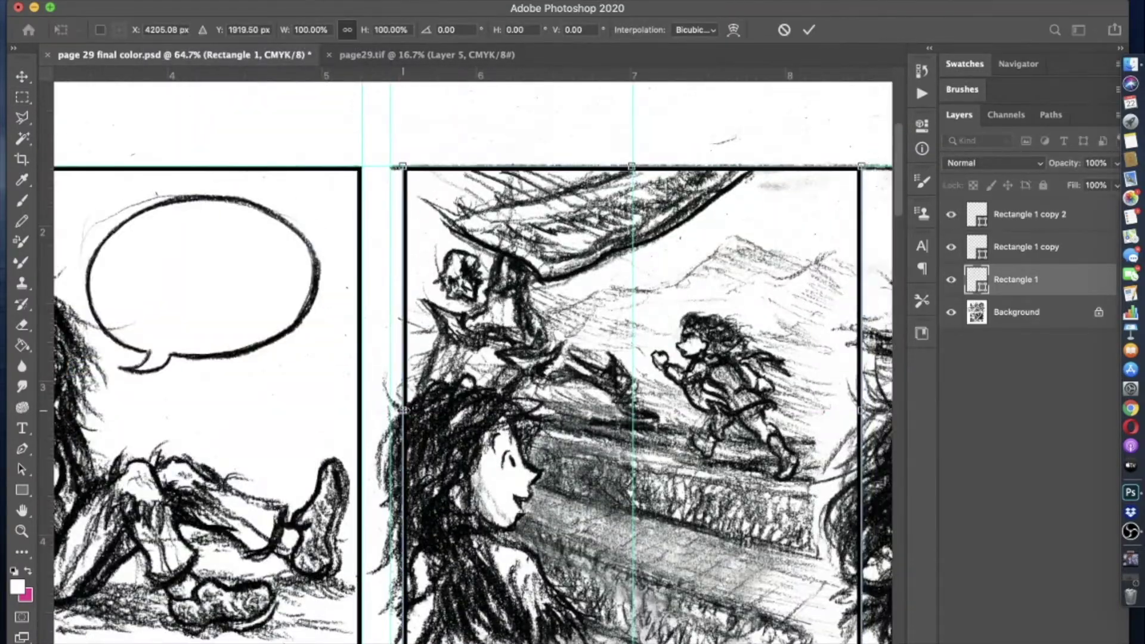
pyautogui.press('Return')
# - Unlock the background layer, select the artwork of the second and third top panels, and shift it slightly right
pyautogui.scroll(-3, 471, 358)
pyautogui.click(1099, 312)
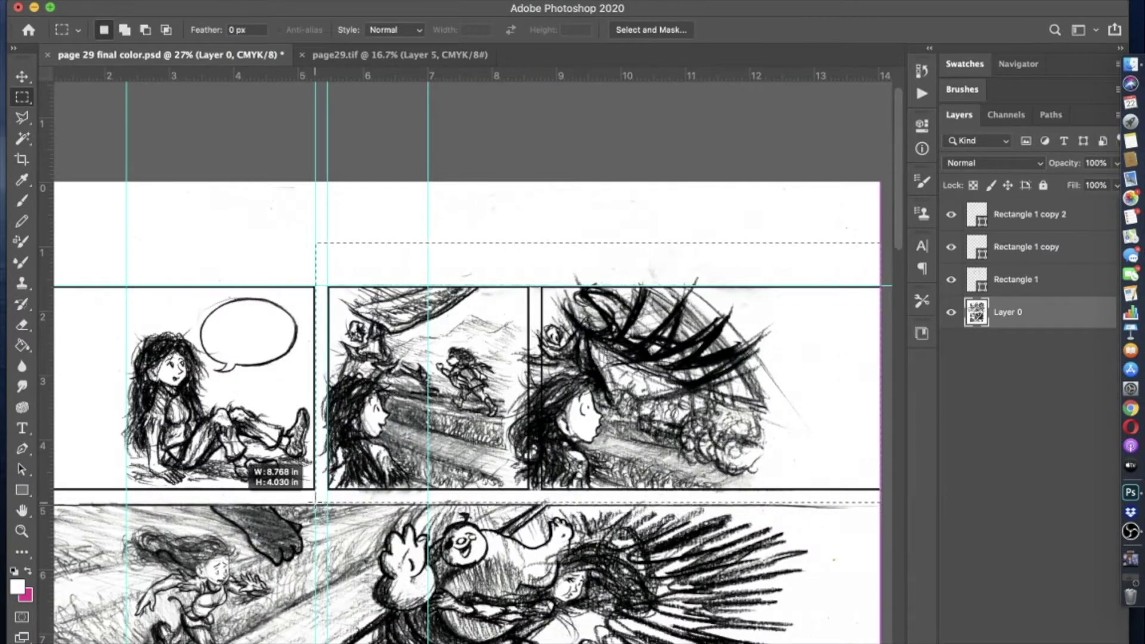
pyautogui.moveTo(315, 501); pyautogui.dragTo(315, 506)
pyautogui.scroll(2, 315, 506)
pyautogui.scroll(-1, 315, 506)
pyautogui.click(22, 77)
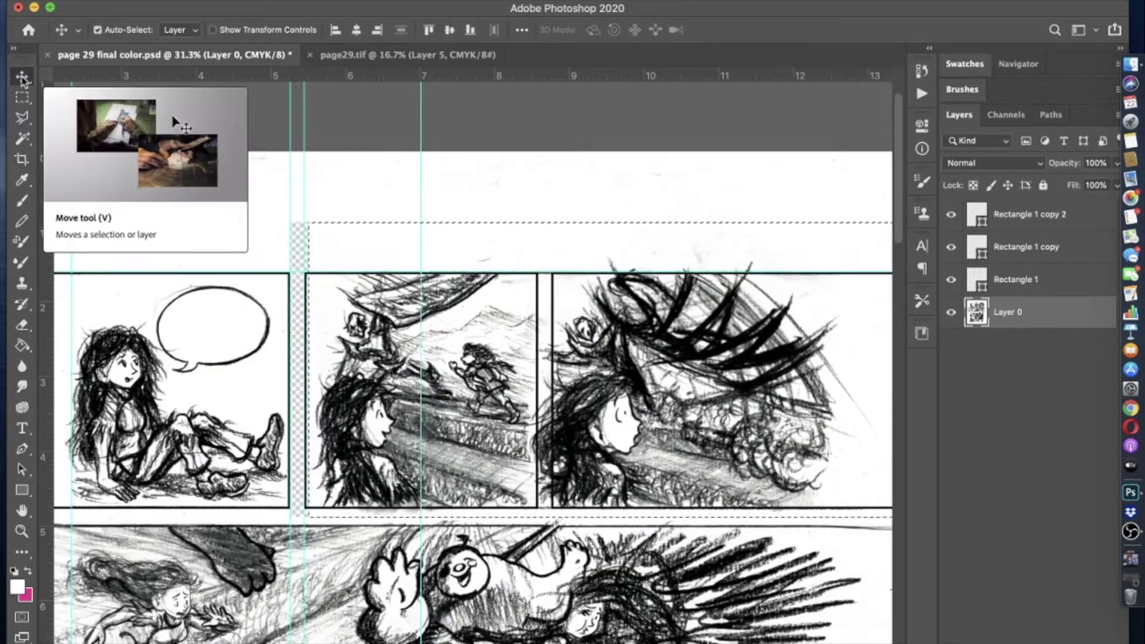
pyautogui.scroll(-2, 151, 369)
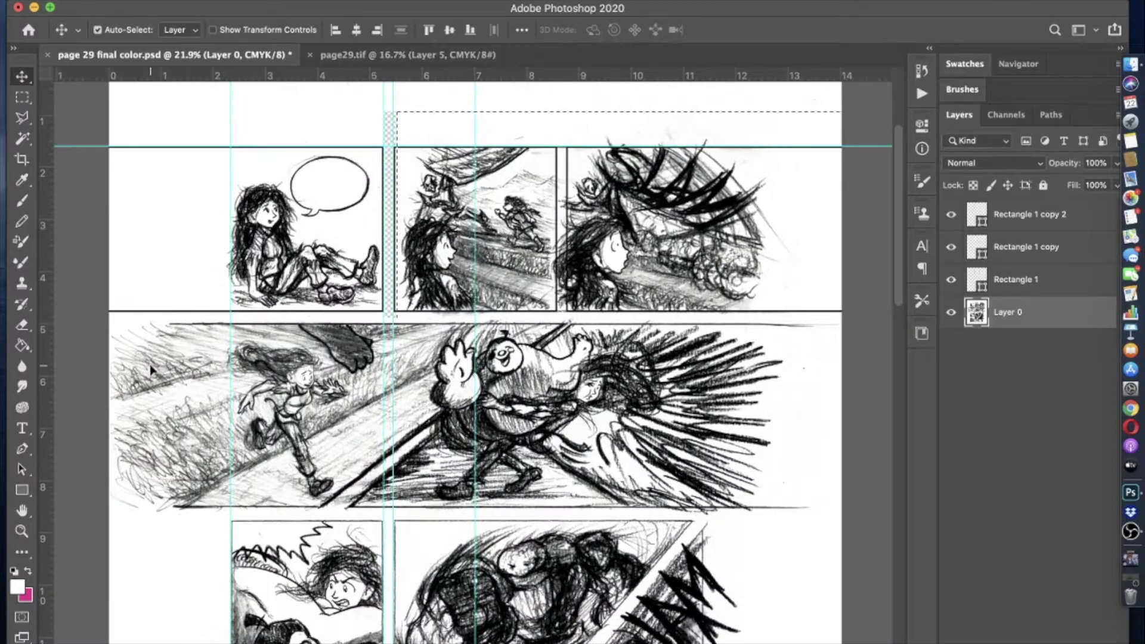
# - Transform the second top panel's frame so its left edge lines up with the vertical guide at about 5.4 in
pyautogui.click(22, 97)
pyautogui.scroll(5, 22, 97)
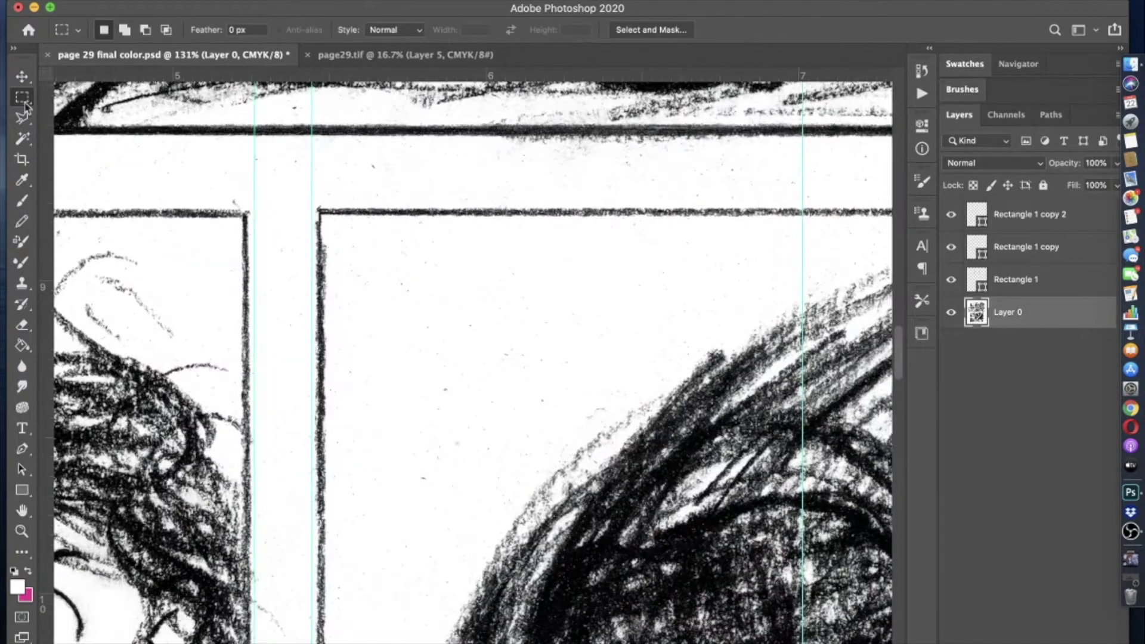
pyautogui.moveTo(317, 159); pyautogui.dragTo(317, 160)
pyautogui.scroll(-2, 896, 268)
pyautogui.click(951, 280)
pyautogui.click(979, 279)
pyautogui.press('super+t')
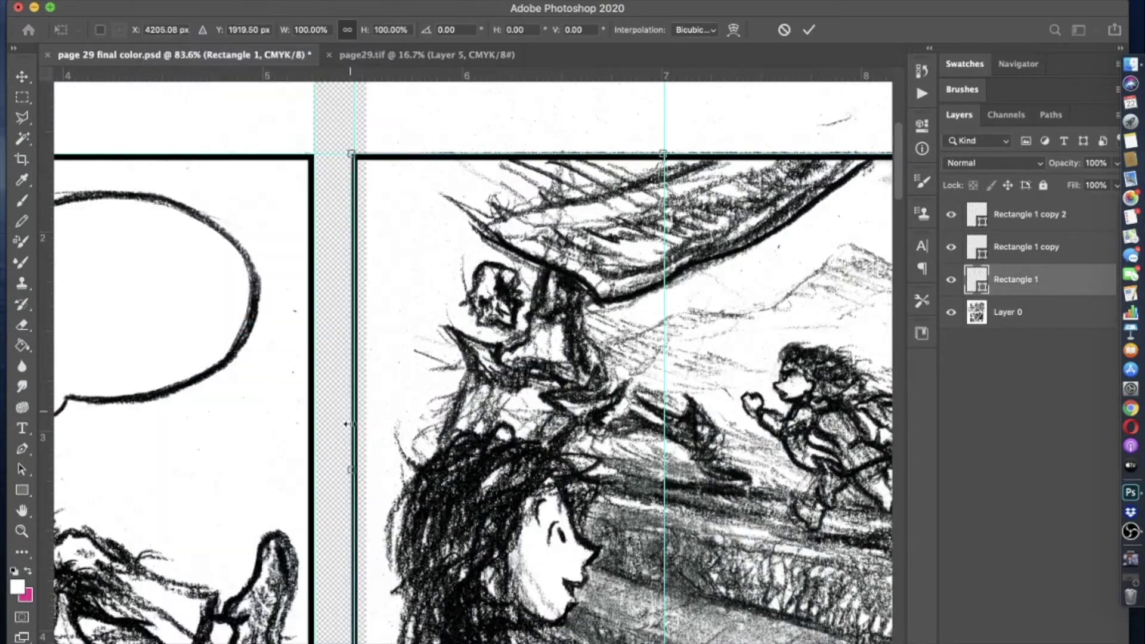
pyautogui.press('Return')
# - Try to shift the second and third top panels' artwork on Layer 0 farther right inside their frames
pyautogui.scroll(-3, 775, 215)
pyautogui.click(1008, 312)
pyautogui.press('m')
pyautogui.scroll(-2, 775, 214)
pyautogui.moveTo(802, 266); pyautogui.dragTo(397, 388)
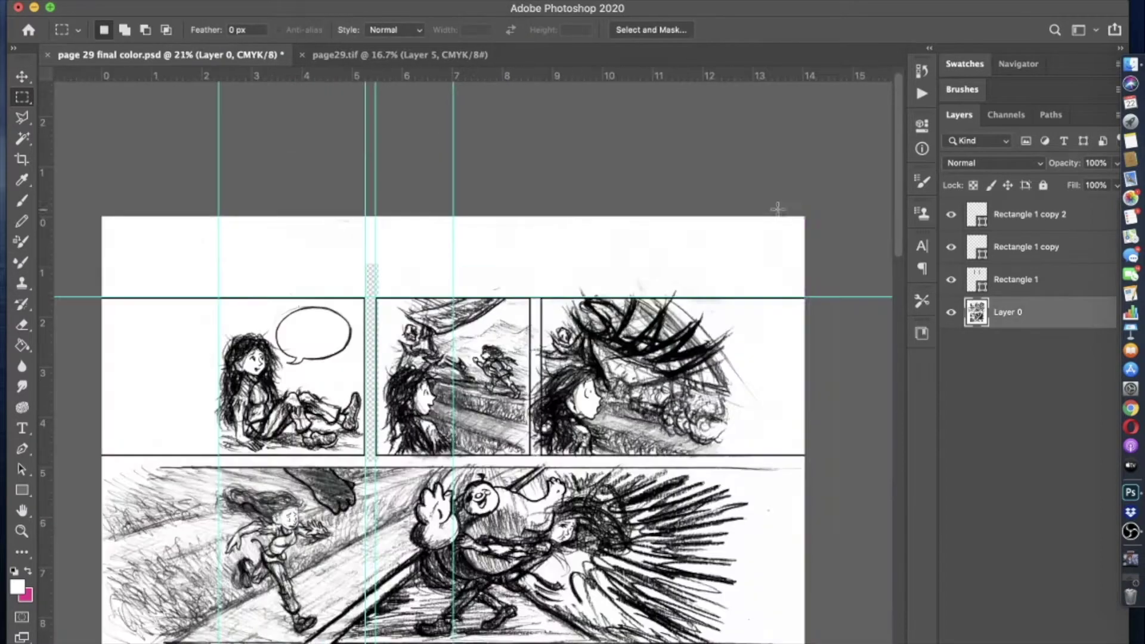
pyautogui.press('v')
pyautogui.scroll(2, 479, 375)
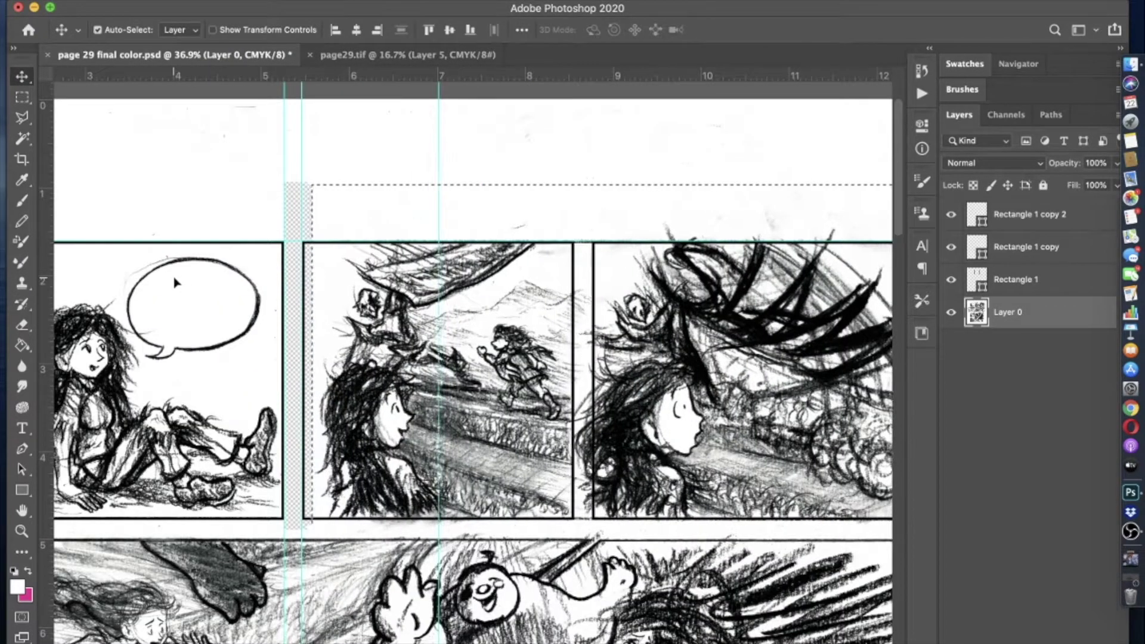
# - Reselect the artwork of the second and third top panels up to the page edge and nudge it right
pyautogui.press('m')
pyautogui.scroll(-2, 410, 208)
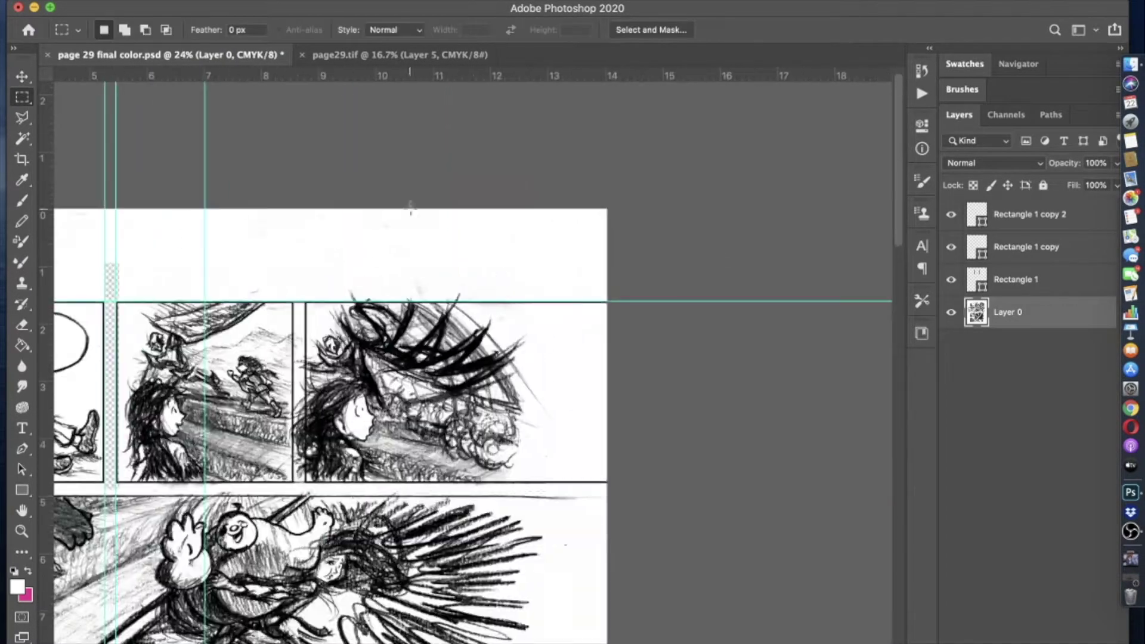
pyautogui.scroll(3, 291, 498)
pyautogui.scroll(-4, 291, 498)
pyautogui.moveTo(770, 215); pyautogui.dragTo(146, 474)
pyautogui.click(21, 77)
pyautogui.hotkey('shift', 'Right')
pyautogui.hotkey('shift', 'Right')
pyautogui.hotkey('shift', 'Right')
pyautogui.hotkey('shift', 'Right')
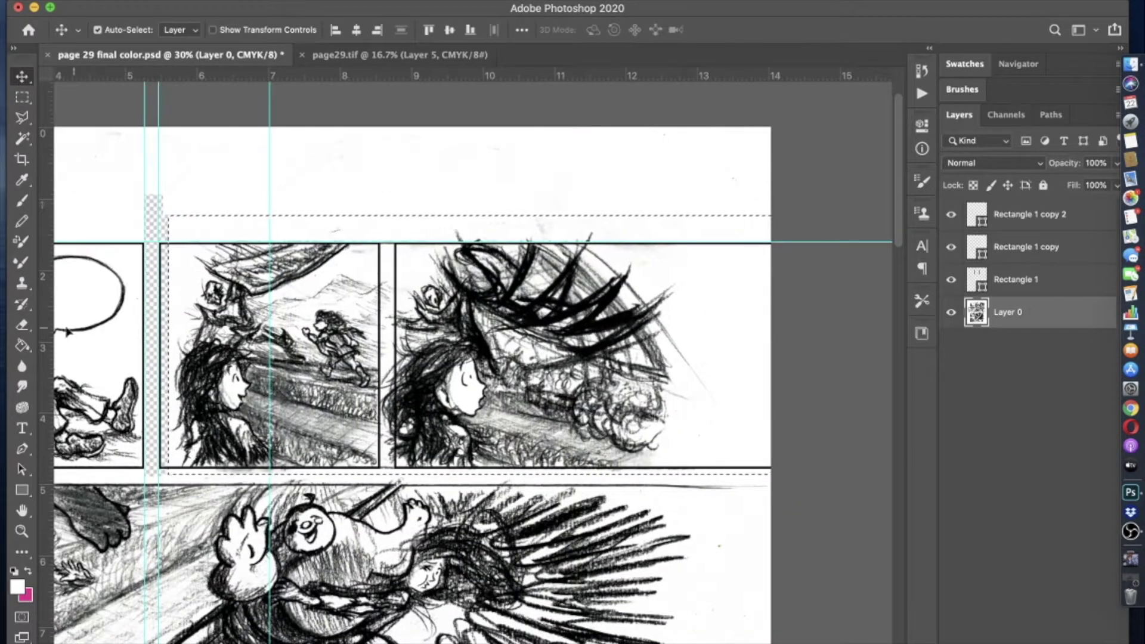
# - Select only the third top panel's artwork and shift it right until it starts at its frame's left edge
pyautogui.scroll(3, 382, 476)
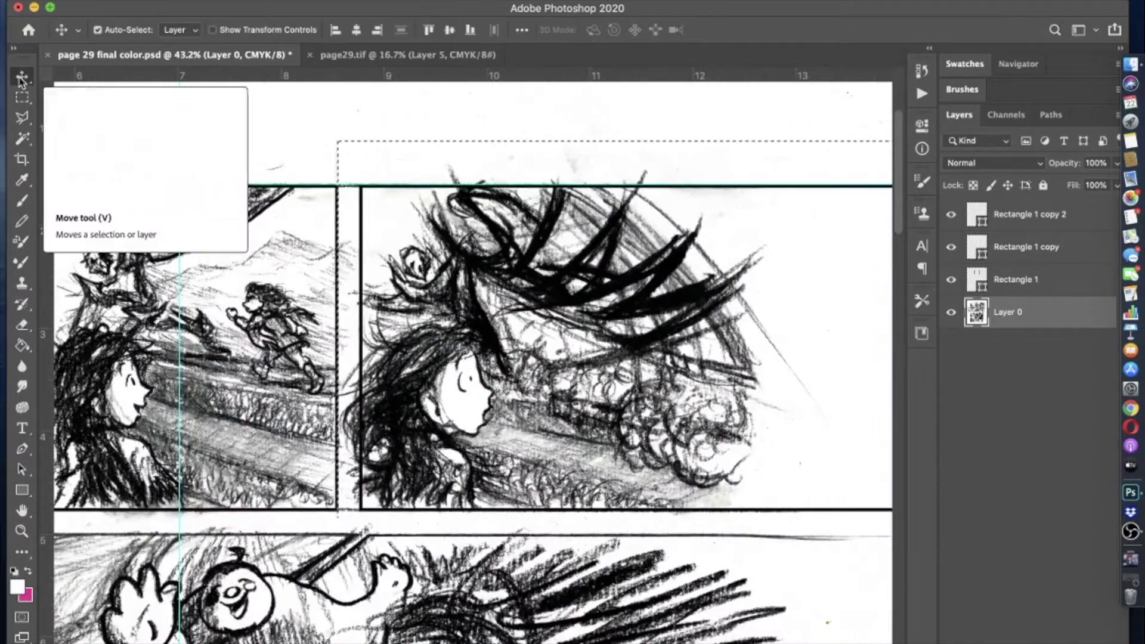
pyautogui.scroll(4, 306, 518)
pyautogui.scroll(-5, 305, 518)
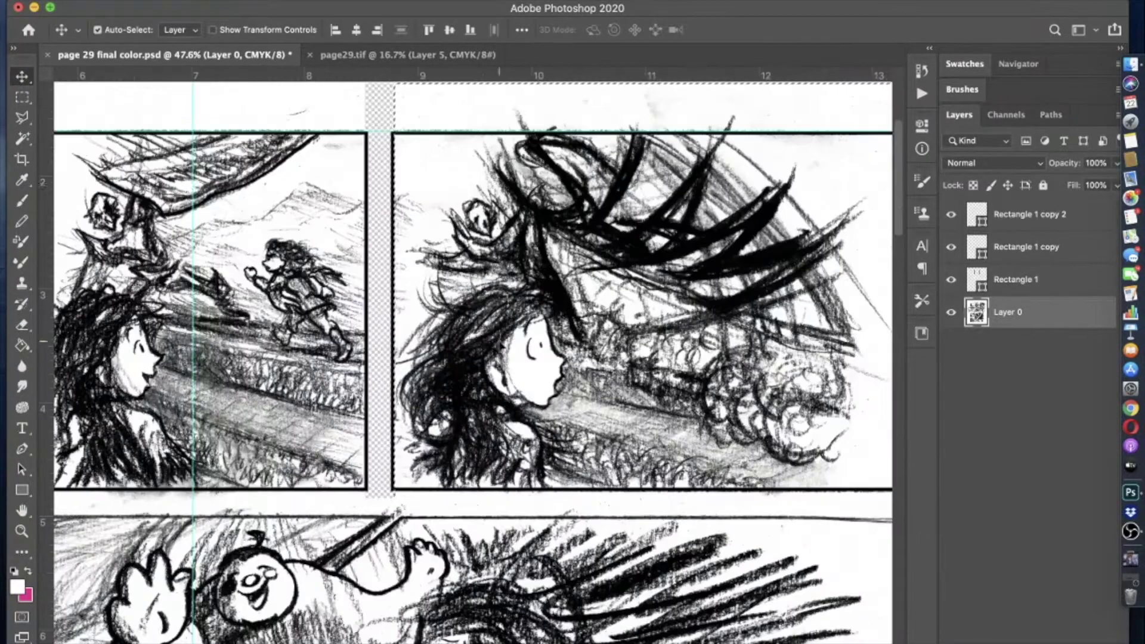
# - Select the page margin above the top panel row and fill it with white on a new layer
pyautogui.click(21, 200)
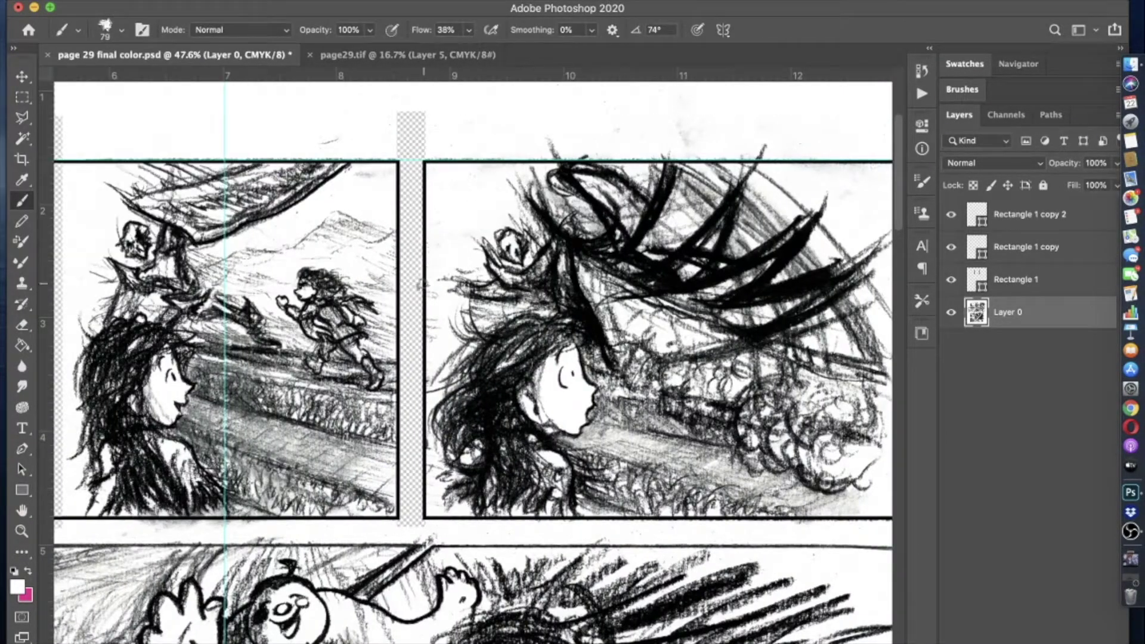
pyautogui.hscroll(5, 471, 358)
pyautogui.scroll(-4, 472, 358)
pyautogui.click(22, 96)
pyautogui.moveTo(812, 179); pyautogui.dragTo(65, 305)
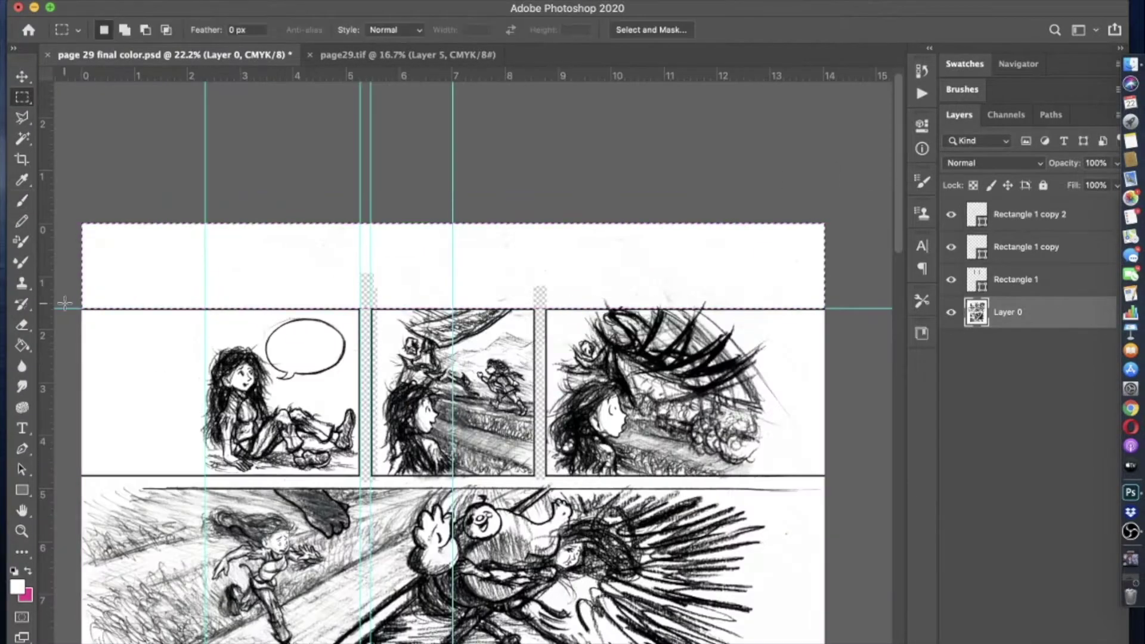
pyautogui.click(21, 200)
pyautogui.click(90, 29)
pyautogui.press('Escape')
pyautogui.press('m')
pyautogui.hotkey('ctrl', 'd')
pyautogui.scroll(-2, 284, 158)
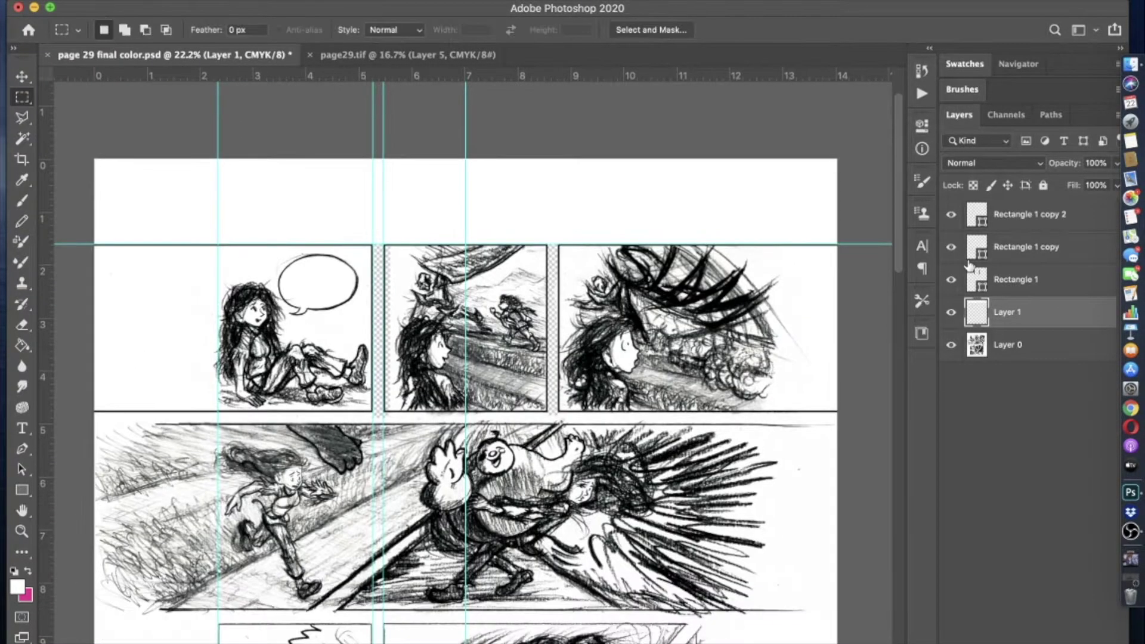
# - Select the first top panel's artwork on Layer 0 and add a vertical guide at about 11.4 in
pyautogui.click(952, 344)
pyautogui.click(952, 344)
pyautogui.click(1008, 344)
pyautogui.moveTo(96, 238); pyautogui.dragTo(233, 297)
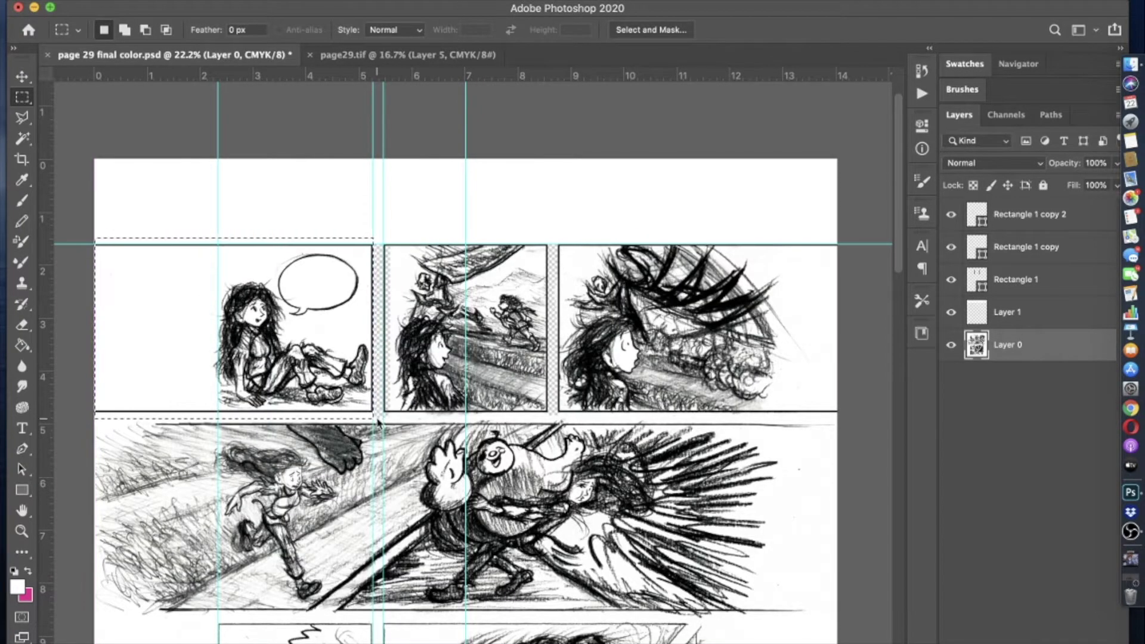
pyautogui.scroll(-3, 273, 429)
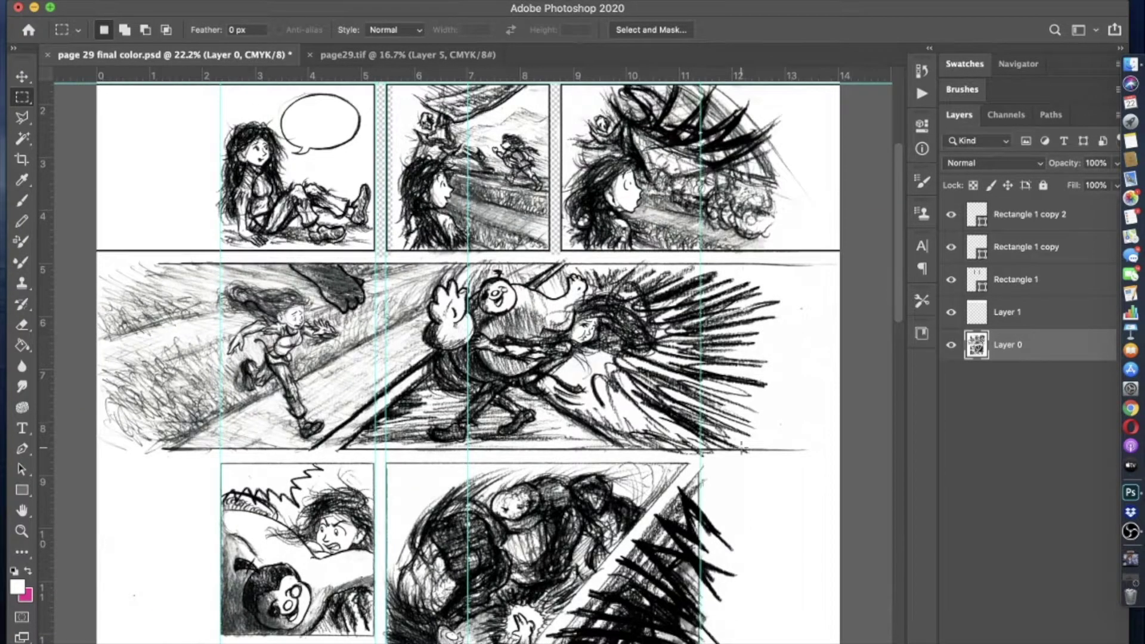
pyautogui.scroll(-2, 478, 373)
# - Nudge the first top panel's artwork left, away from its frame's right edge, and clear the selection
pyautogui.click(22, 76)
pyautogui.hotkey('shift', 'Left')
pyautogui.hotkey('shift', 'Left')
pyautogui.hotkey('shift', 'Left')
pyautogui.hotkey('shift', 'Left')
pyautogui.hotkey('shift', 'Left')
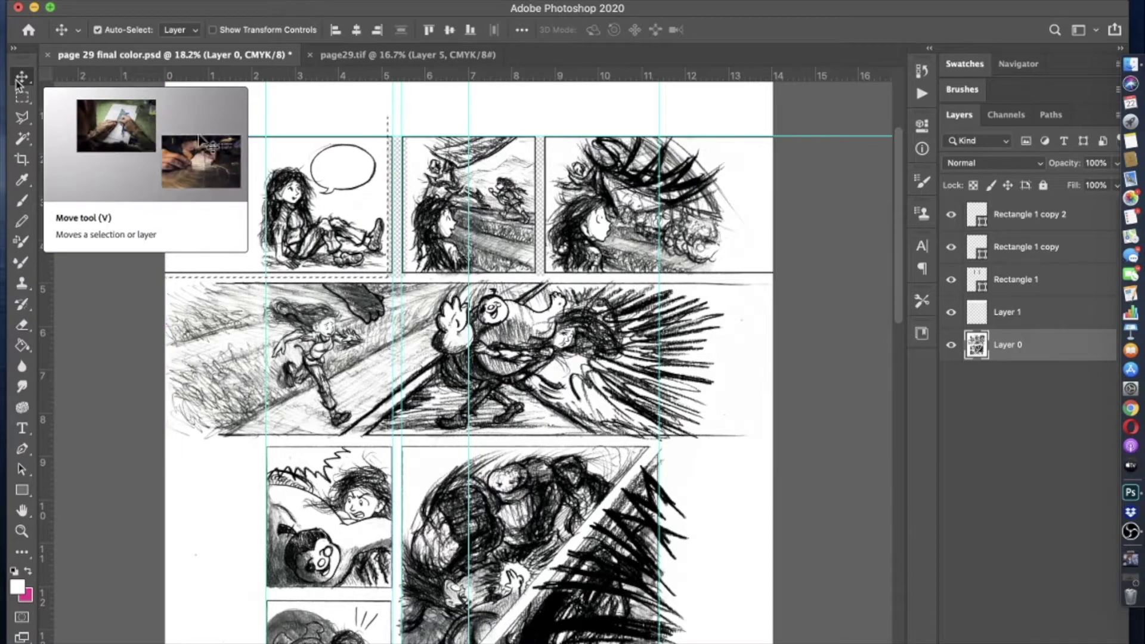
pyautogui.scroll(-1, 107, 232)
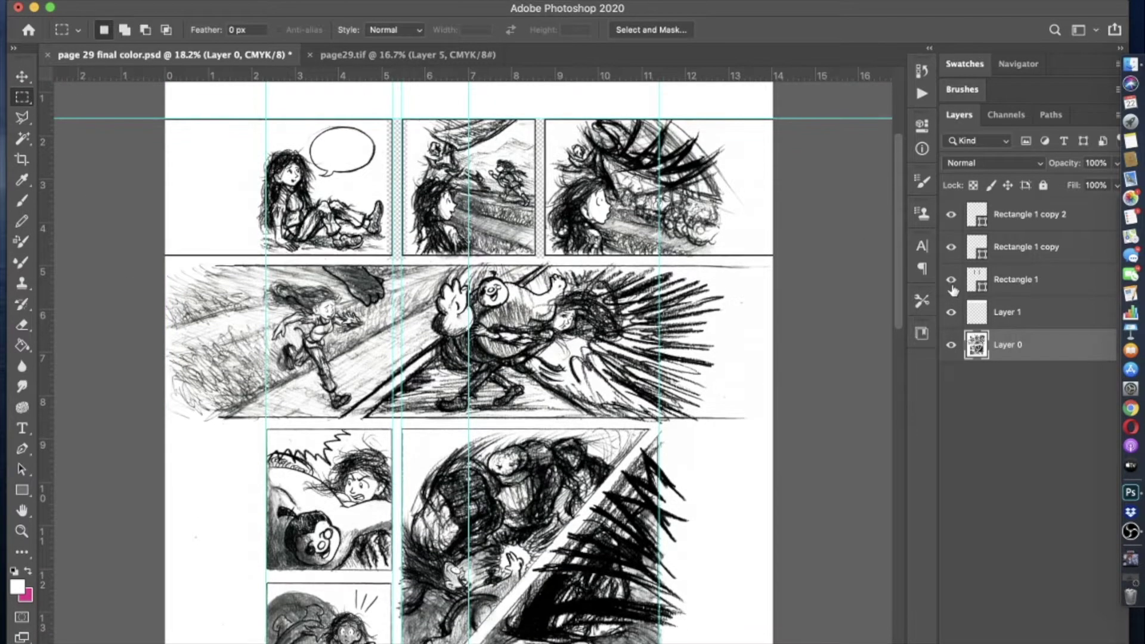
# - Add a horizontal guide at about 4.8 in below the top row, then duplicate the second panel's frame down over the middle strip
pyautogui.click(951, 279)
pyautogui.moveTo(613, 75); pyautogui.dragTo(614, 258)
pyautogui.press('super+j')
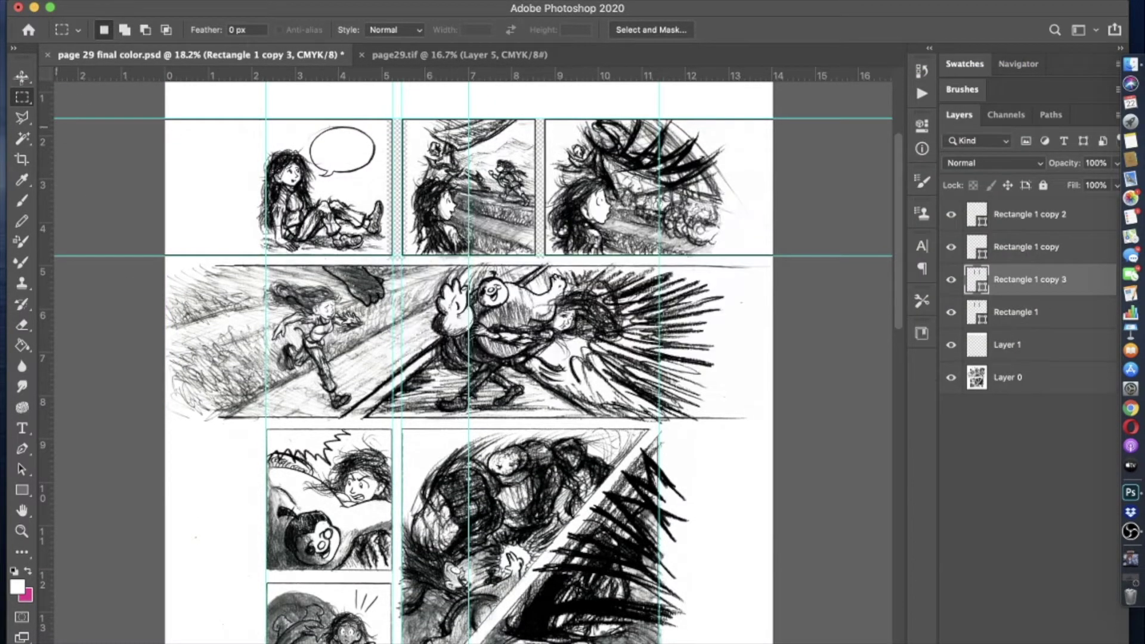
pyautogui.click(23, 76)
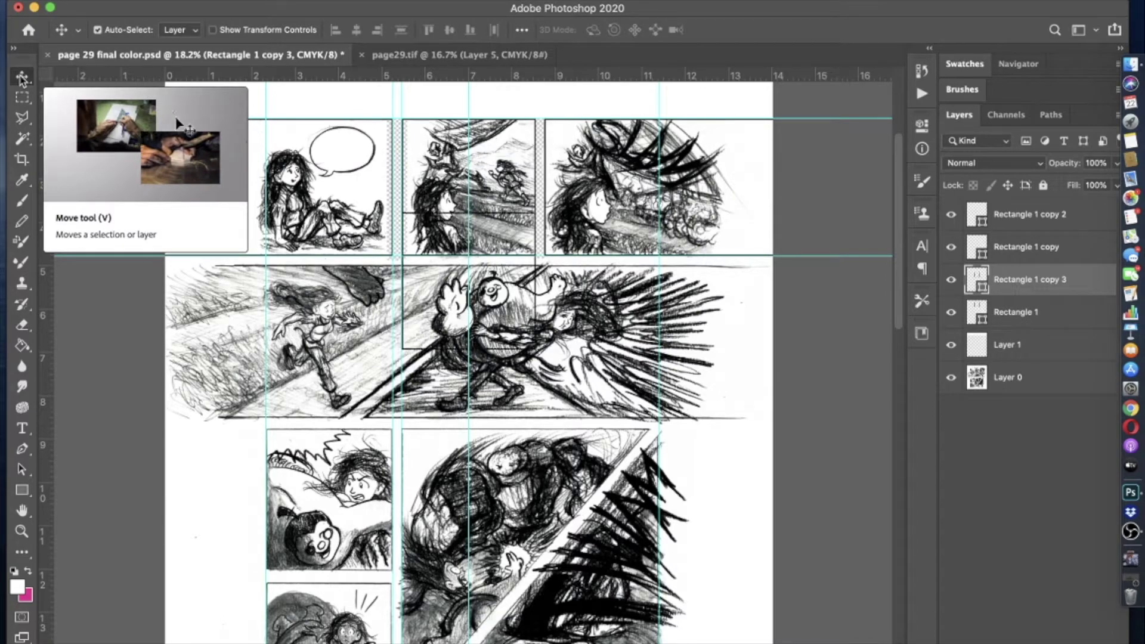
pyautogui.scroll(6, 430, 272)
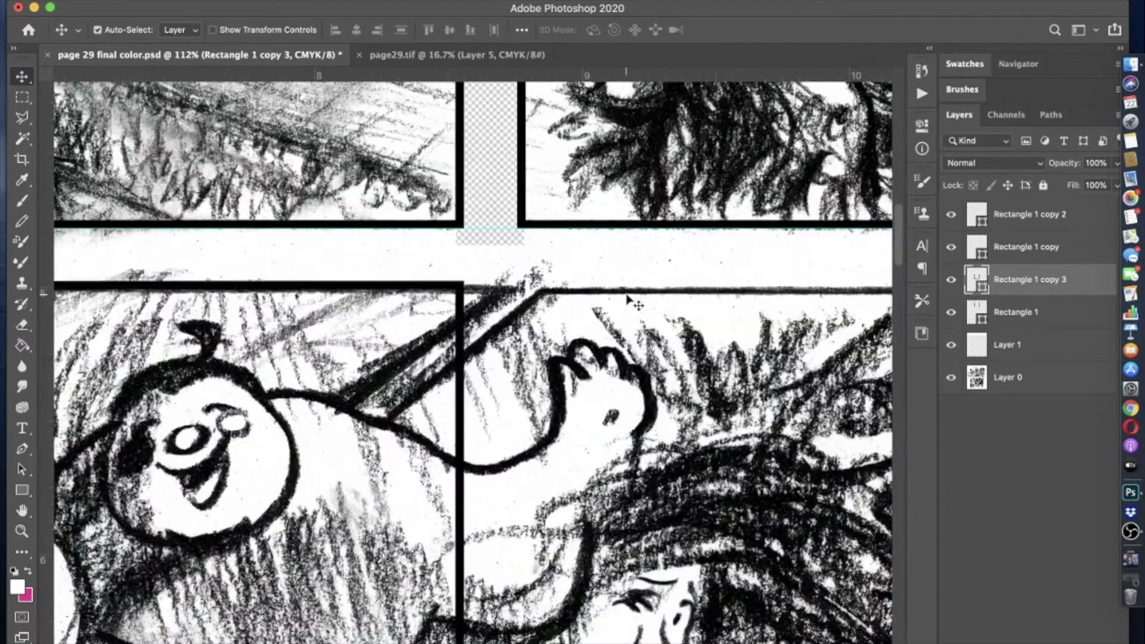
pyautogui.scroll(-6, 627, 299)
# - Stretch the copied frame down to the middle strip's bottom edge and widen it to both page edges
pyautogui.click(179, 0)
pyautogui.click(256, 325)
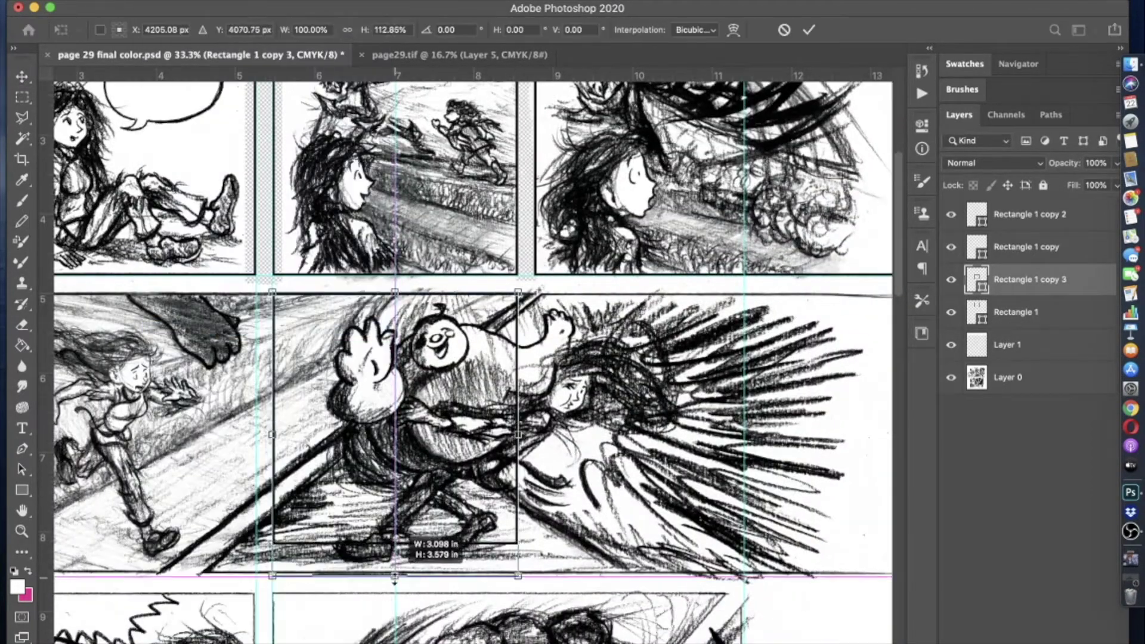
pyautogui.scroll(3, 395, 581)
pyautogui.scroll(3, 396, 582)
pyautogui.moveTo(430, 486); pyautogui.dragTo(429, 498)
pyautogui.scroll(-3, 429, 498)
pyautogui.scroll(-2, 418, 358)
pyautogui.moveTo(398, 317); pyautogui.dragTo(154, 328)
pyautogui.press('Return')
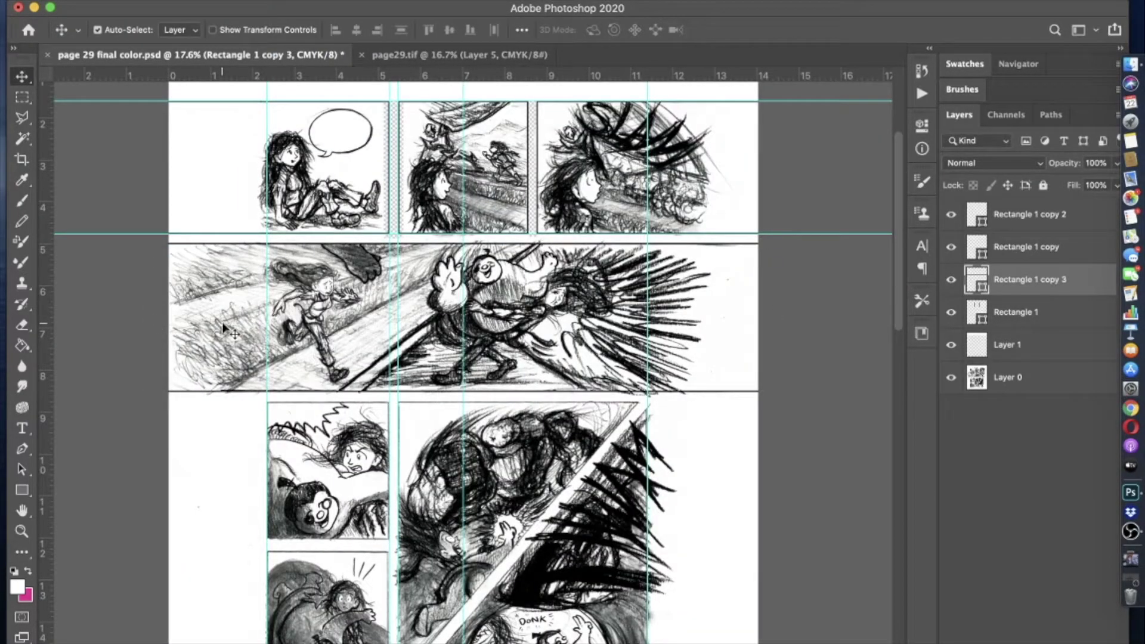
# - Add a new layer above the middle strip's frame, ready for drawing with the Pen tool in Shape mode
pyautogui.scroll(3, 223, 328)
pyautogui.scroll(-2, 223, 328)
pyautogui.scroll(1, 223, 328)
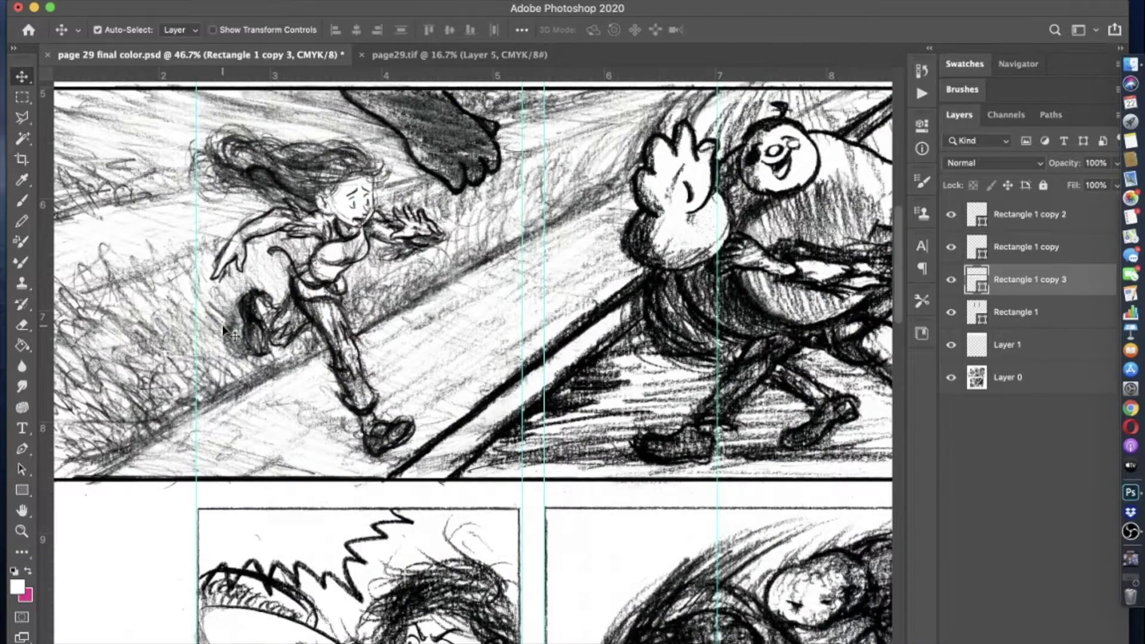
pyautogui.click(22, 449)
pyautogui.press('super+alt+shift+n')
pyautogui.scroll(4, 267, 575)
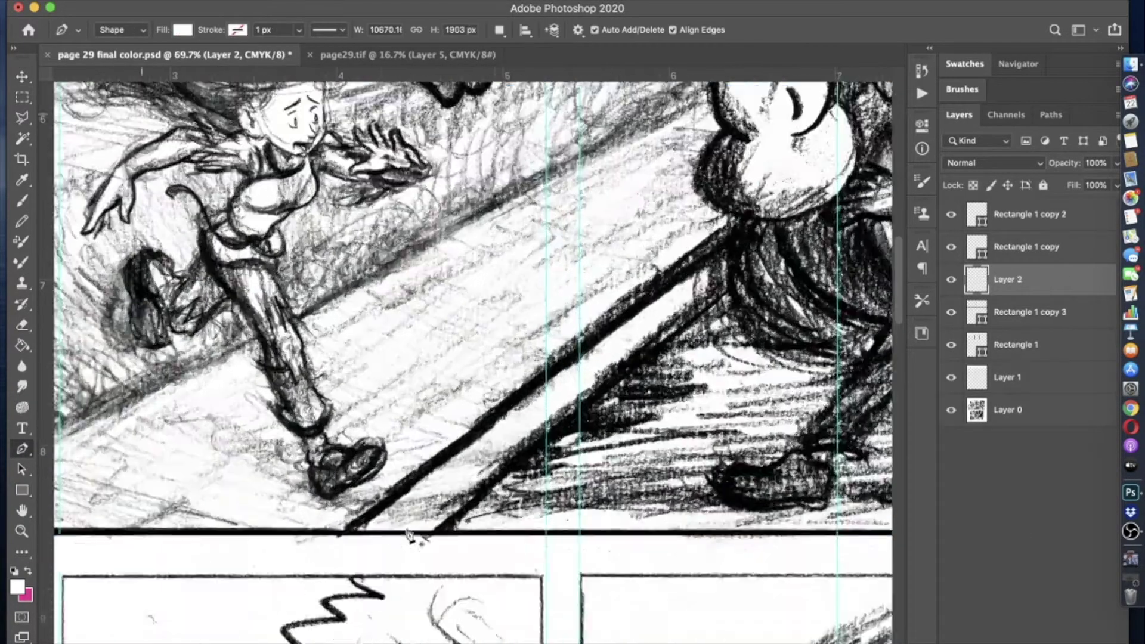
# - Try to cover the middle strip's diagonal gutter with a white, unstroked Pen tool shape
pyautogui.click(232, 550)
pyautogui.scroll(-3, 232, 550)
pyautogui.scroll(4, 535, 389)
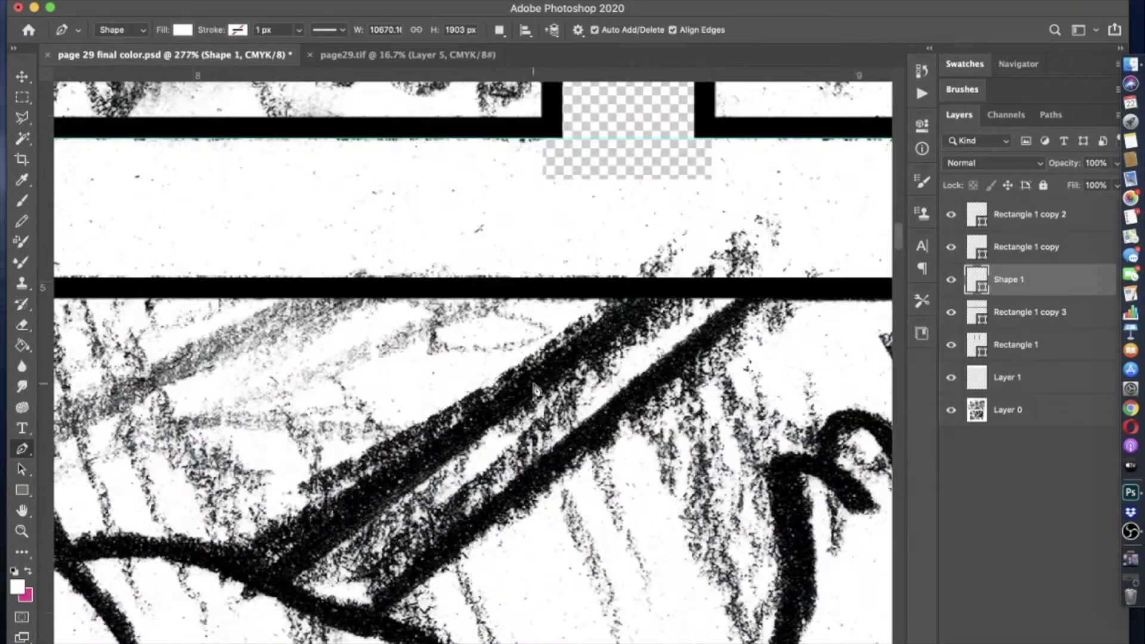
pyautogui.scroll(-3, 799, 250)
pyautogui.scroll(4, 723, 316)
pyautogui.click(732, 214)
pyautogui.scroll(-2, 632, 314)
pyautogui.scroll(-3, 631, 315)
pyautogui.click(315, 540)
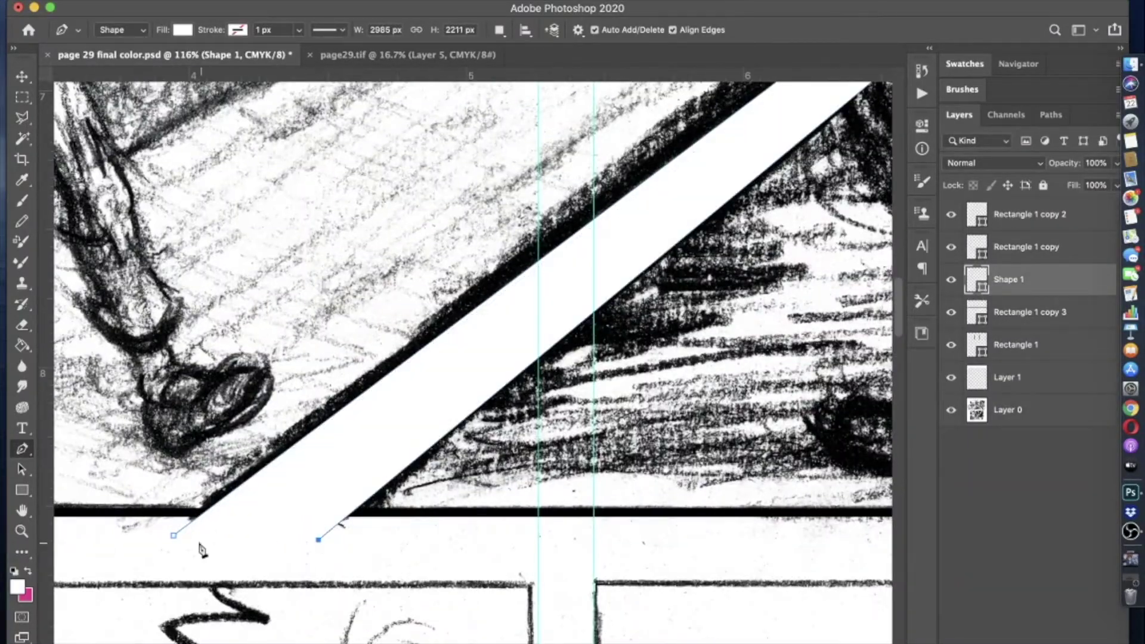
pyautogui.scroll(-3, 487, 357)
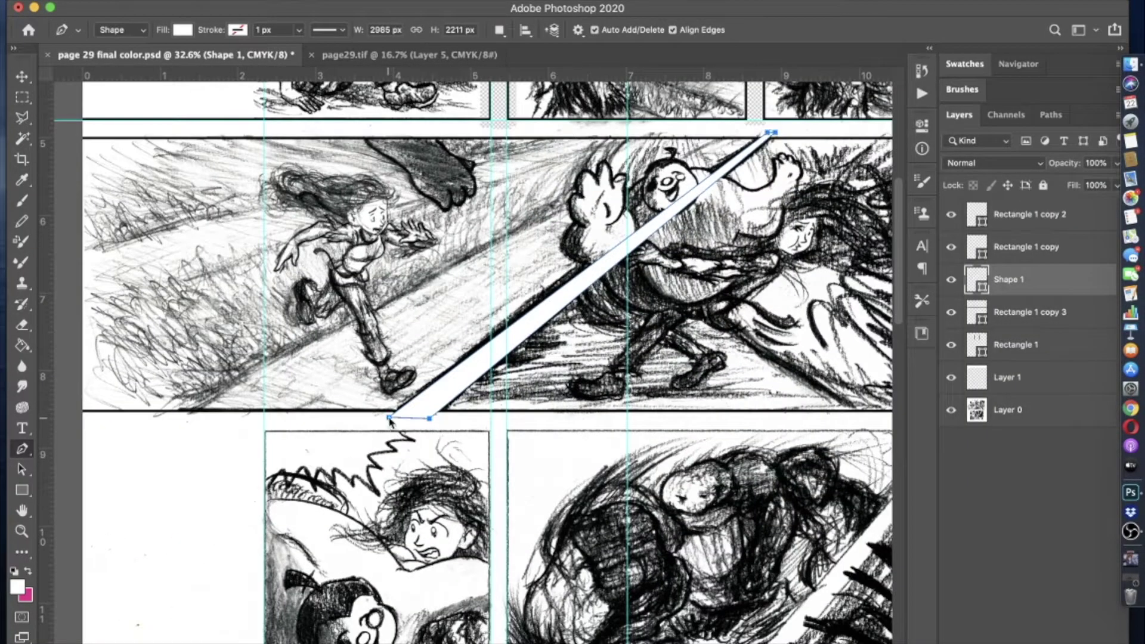
pyautogui.scroll(3, 389, 420)
pyautogui.press('BackSpace')
# - Redraw the diagonal gutter shape across the middle strip with a 19.35 px black stroke and fill it with white
pyautogui.scroll(3, 197, 537)
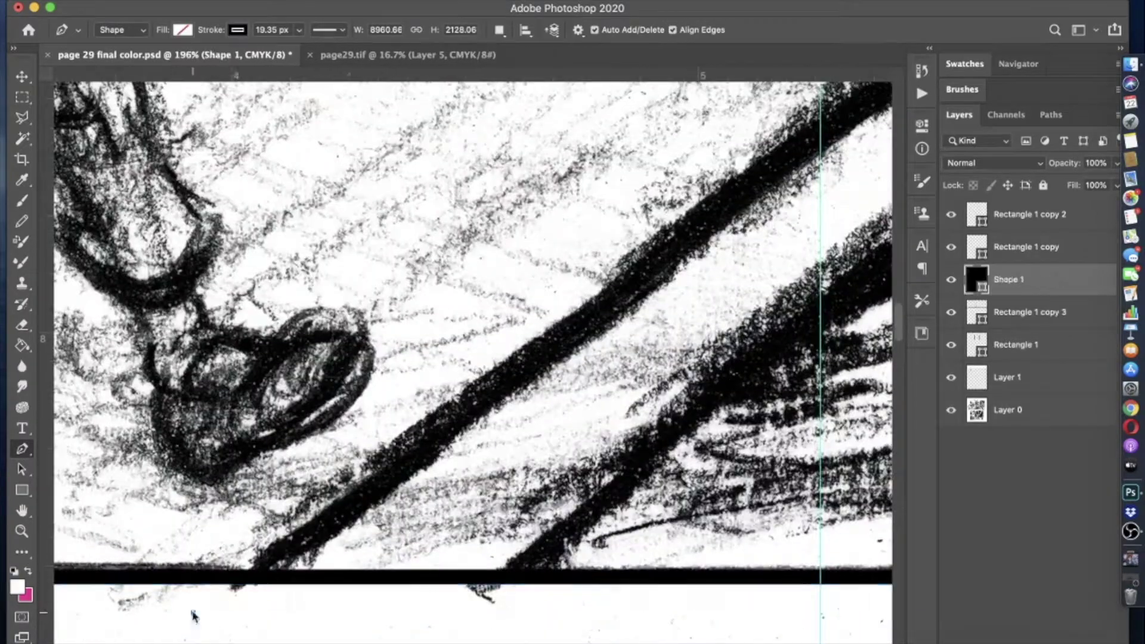
pyautogui.press('cmd+z')
pyautogui.scroll(-2, 558, 307)
pyautogui.scroll(4, 560, 299)
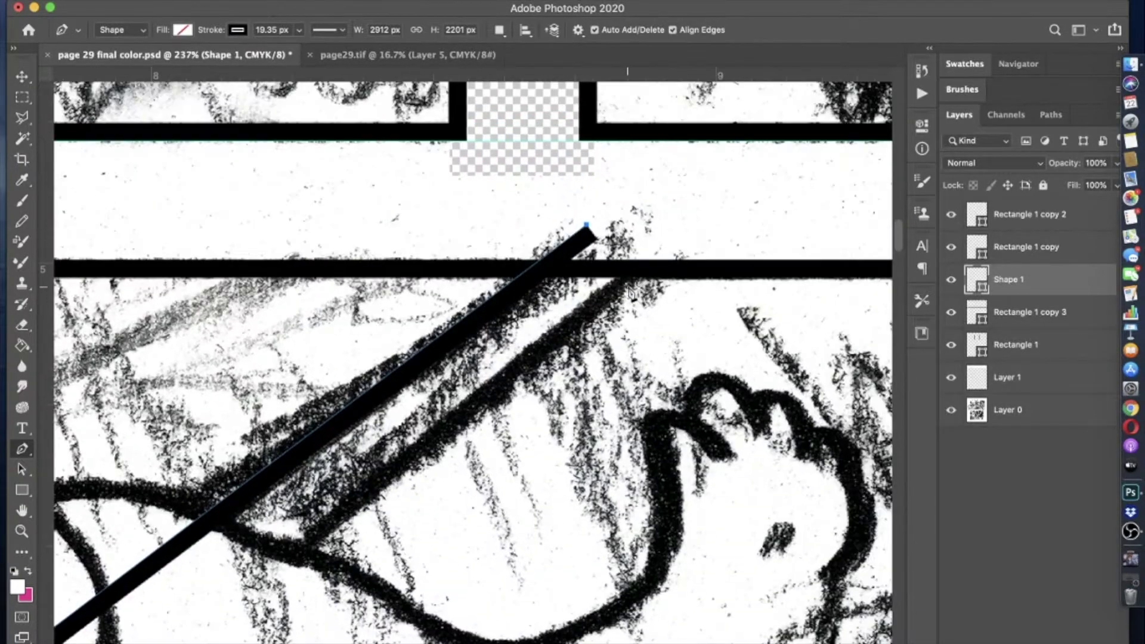
pyautogui.scroll(-3, 693, 237)
pyautogui.scroll(3, 550, 553)
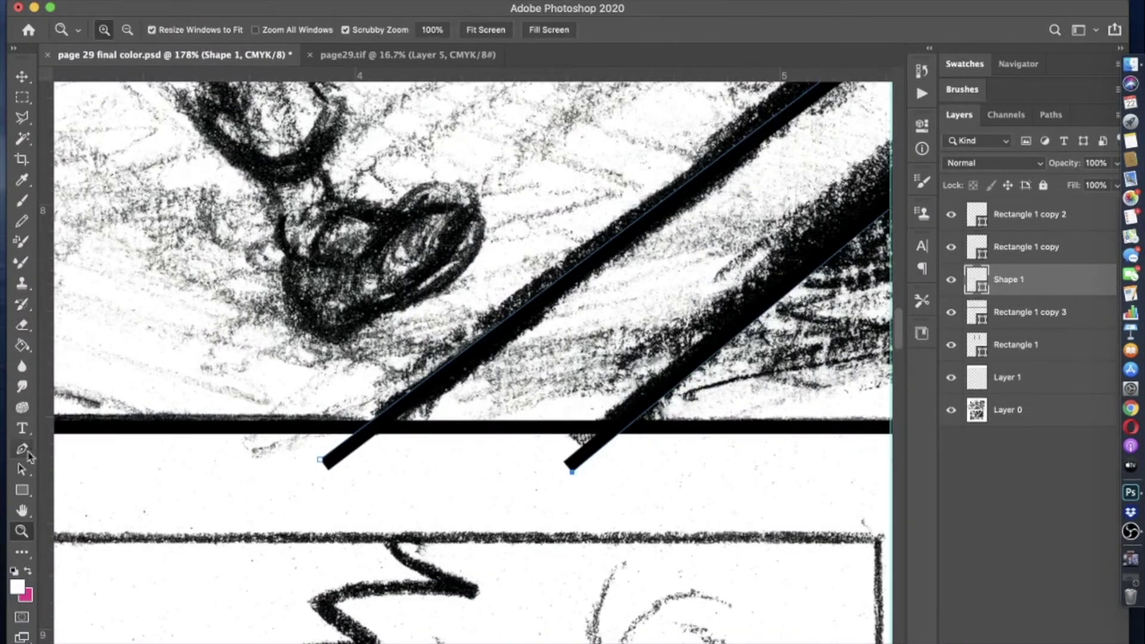
pyautogui.click(331, 462)
pyautogui.scroll(-3, 331, 462)
pyautogui.click(182, 29)
pyautogui.click(104, 105)
pyautogui.scroll(3, 540, 325)
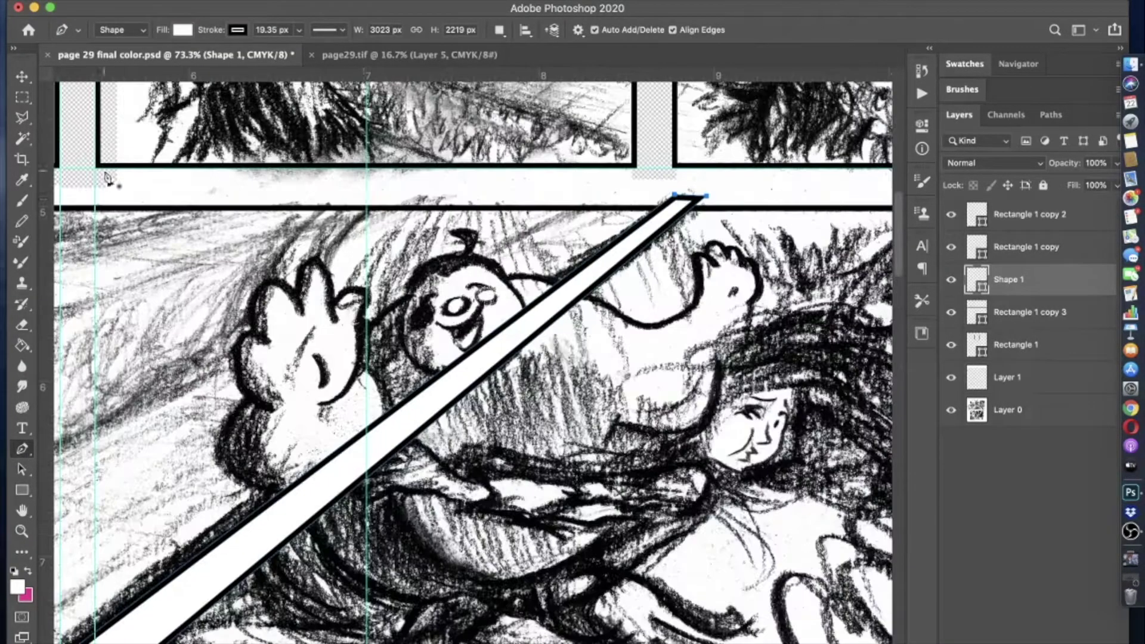
# - Select the horizontal gutter between the top row and the middle strip across the full page width
pyautogui.press('m')
pyautogui.scroll(-3, 230, 218)
pyautogui.scroll(5, 231, 217)
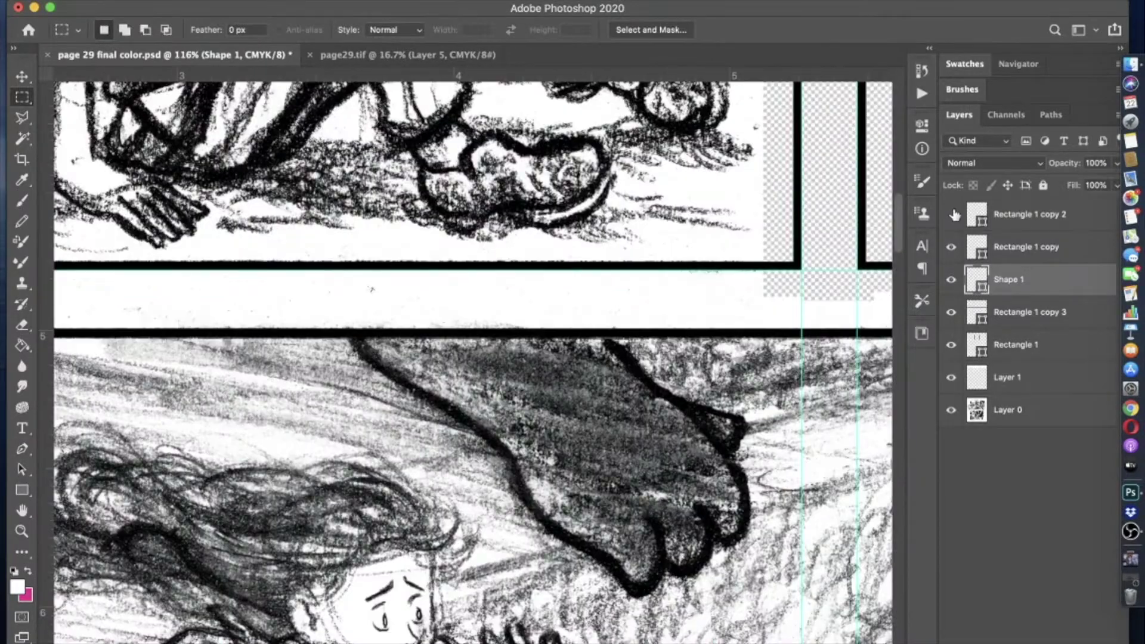
pyautogui.click(956, 308)
pyautogui.scroll(-5, 452, 317)
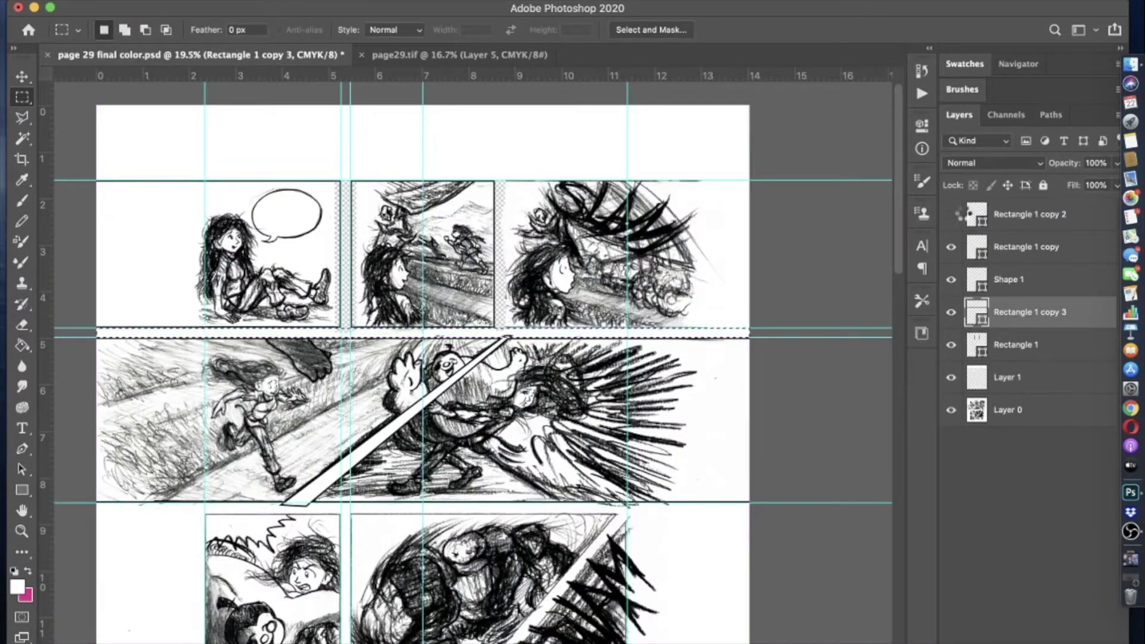
pyautogui.click(952, 214)
pyautogui.click(977, 215)
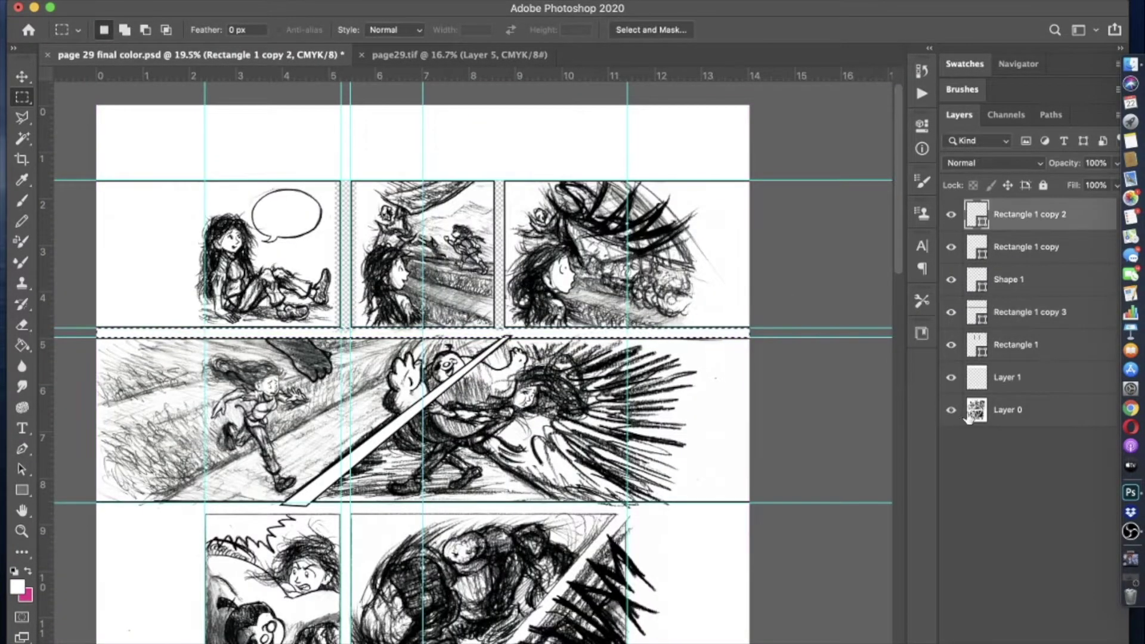
# - Bring Layer 1 above all other layers and paint the gutters above and below the middle strip white on it
pyautogui.press('b')
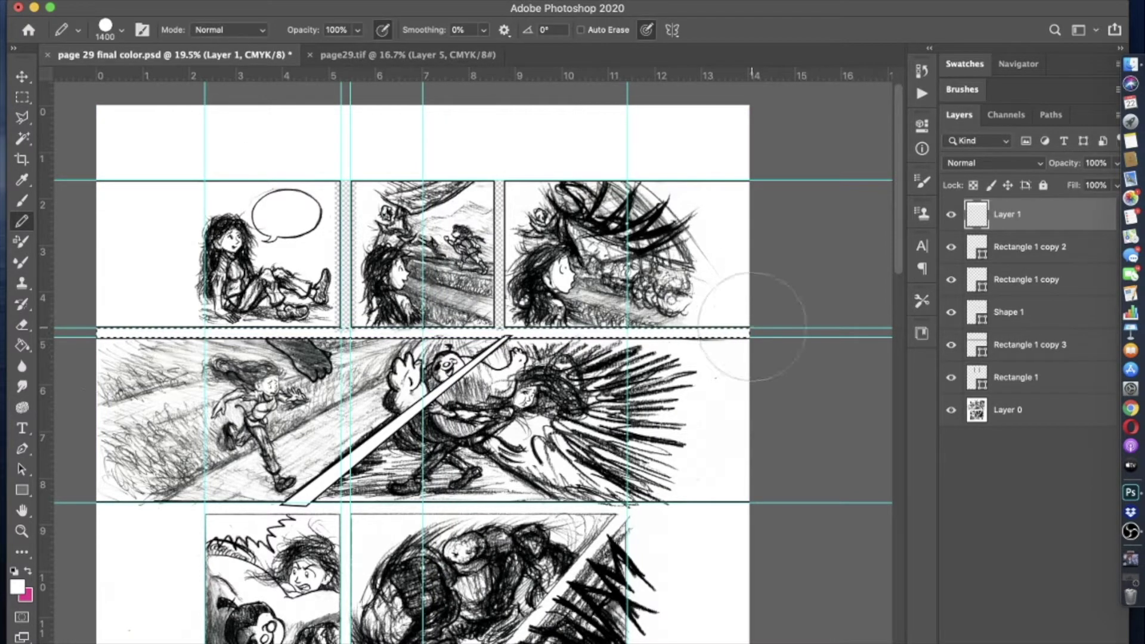
pyautogui.moveTo(688, 342); pyautogui.dragTo(714, 549)
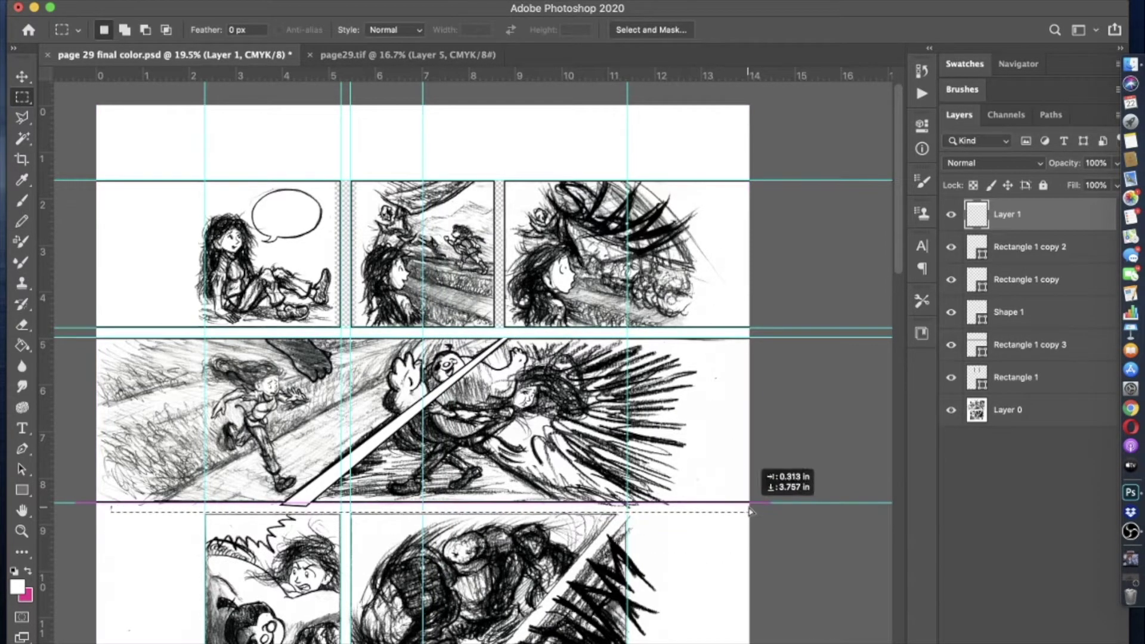
pyautogui.press('g')
pyautogui.press('b')
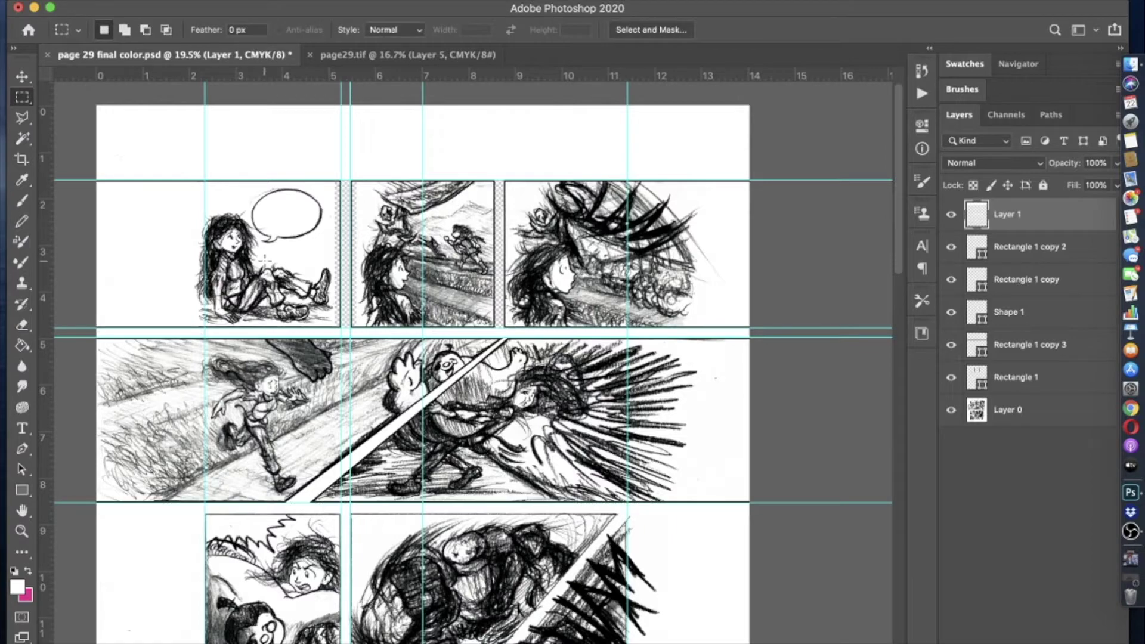
# - Add a layer mask to the diagonal gutter's Shape 1 layer and start masking it with black beside the monster's head
pyautogui.scroll(2, 480, 378)
pyautogui.click(952, 312)
pyautogui.click(1008, 312)
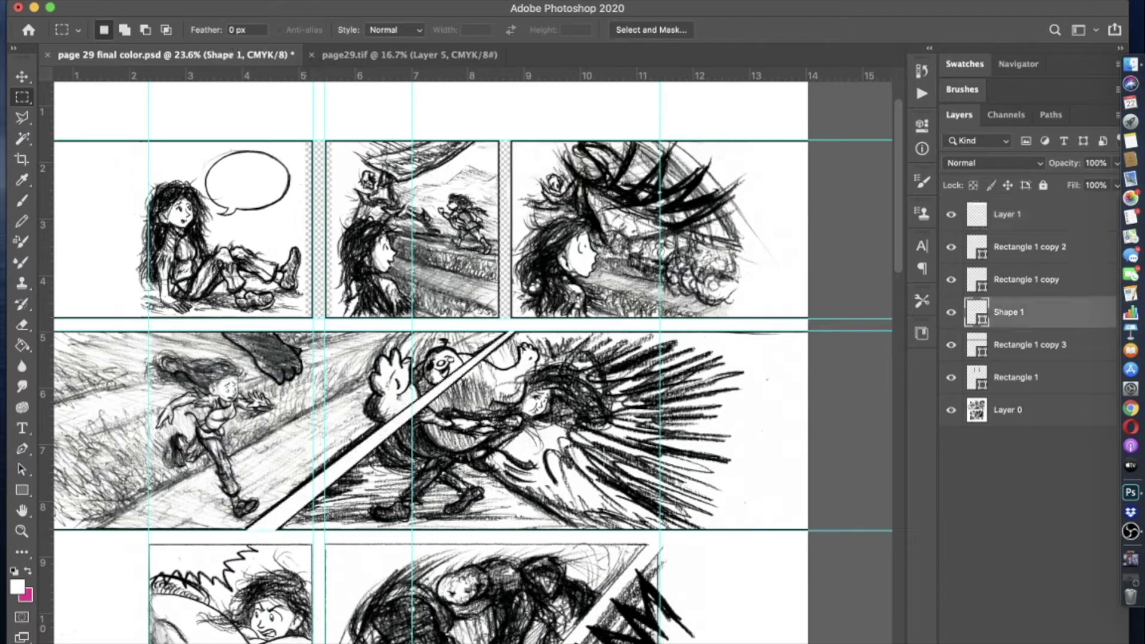
pyautogui.press('b')
pyautogui.scroll(5, 473, 370)
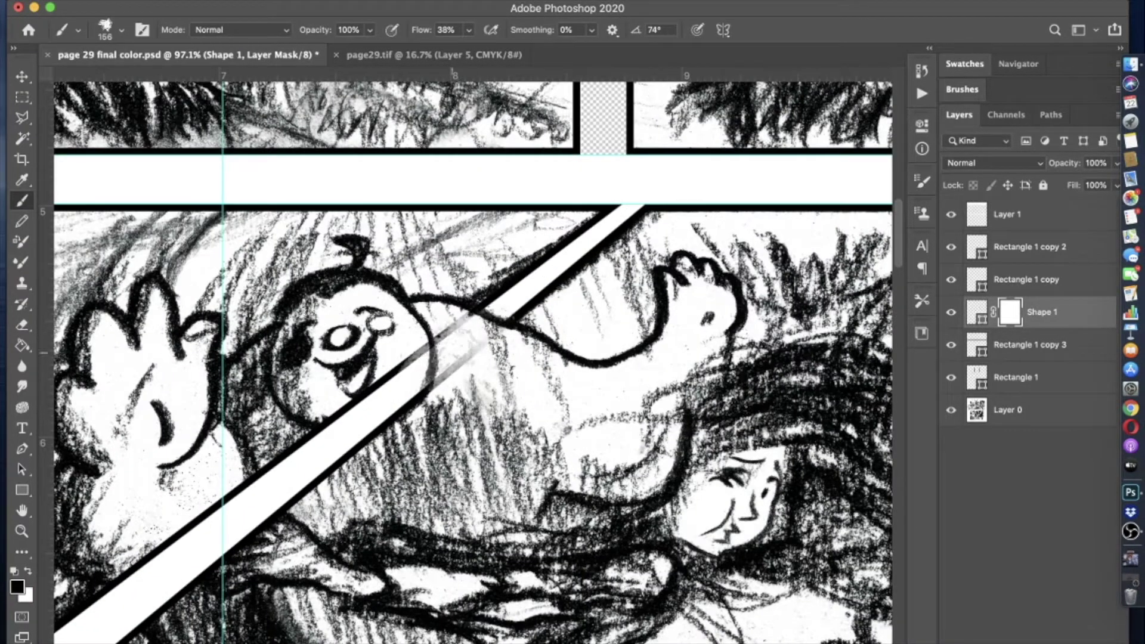
# - Mask out the rest of the diagonal gutter where it crosses the monster's face, hand and body
pyautogui.scroll(-2, 462, 340)
pyautogui.moveTo(358, 429); pyautogui.dragTo(274, 525)
pyautogui.press('super+z')
pyautogui.press('super+shift+z')
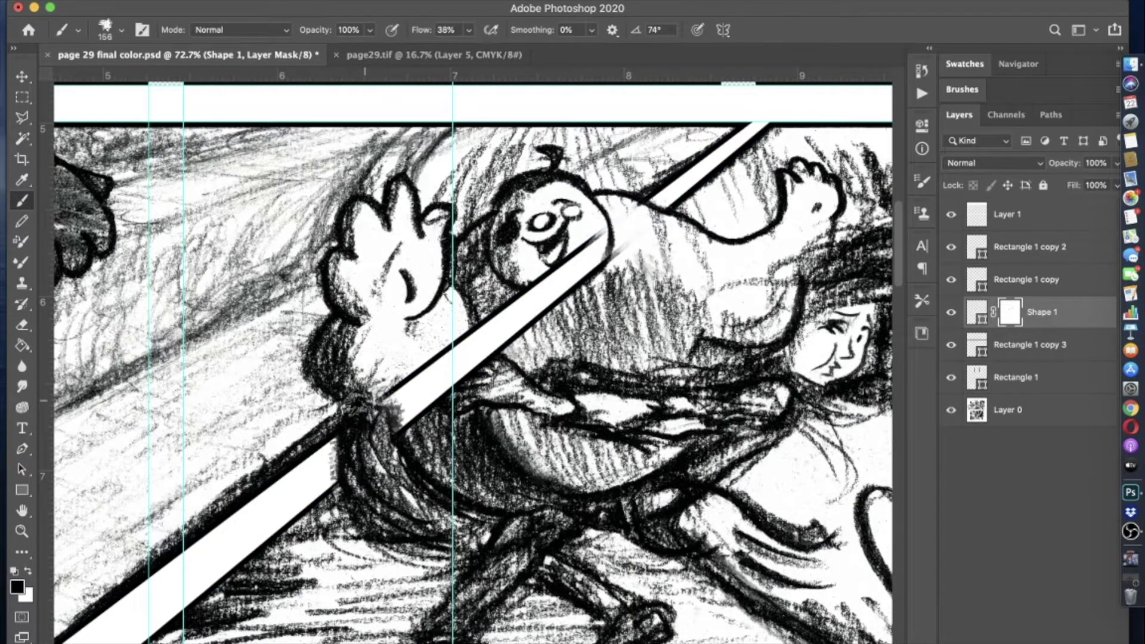
pyautogui.click(107, 30)
pyautogui.moveTo(615, 233); pyautogui.dragTo(495, 323)
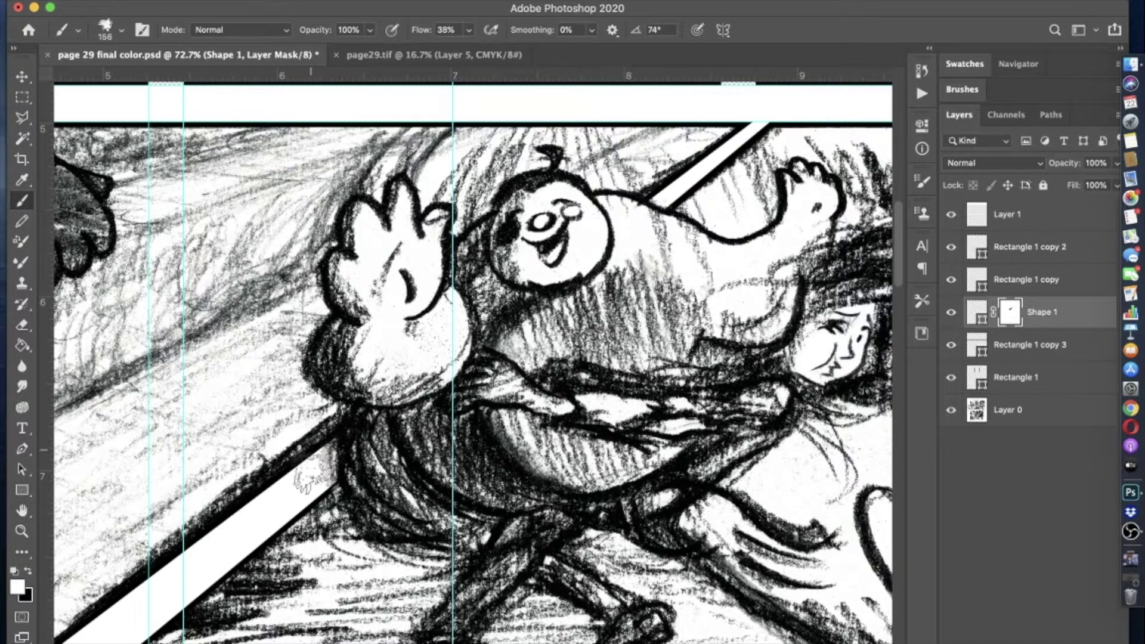
pyautogui.scroll(-5, 543, 326)
pyautogui.click(950, 315)
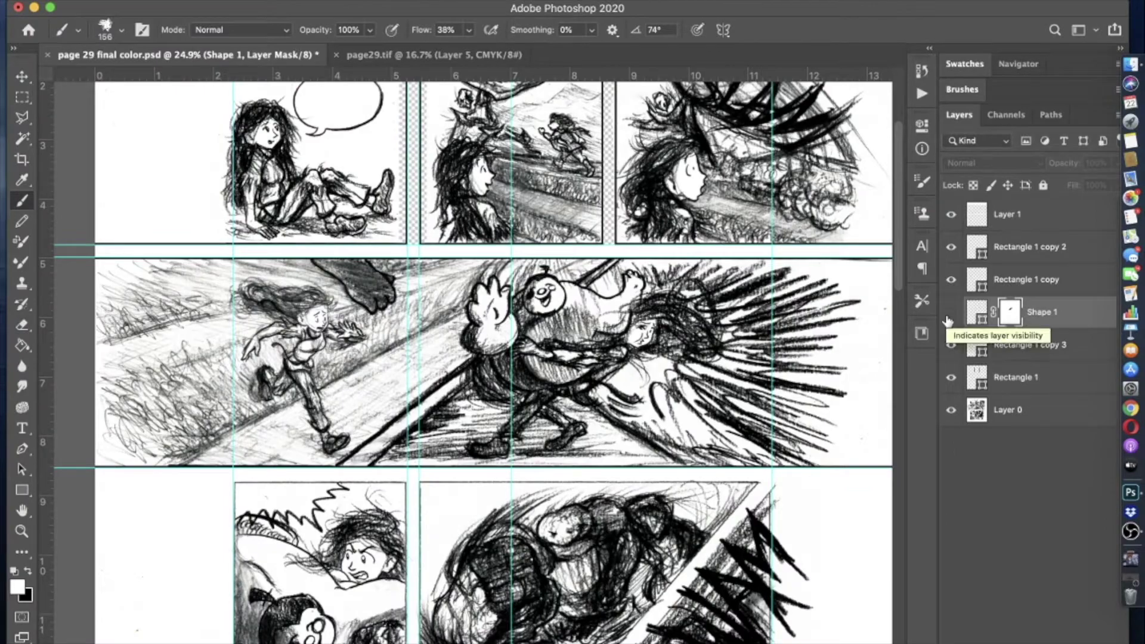
# - Duplicate the Rectangle 1 frame layer and place the copy directly below Layer 1 in the layer stack
pyautogui.scroll(10, 564, 131)
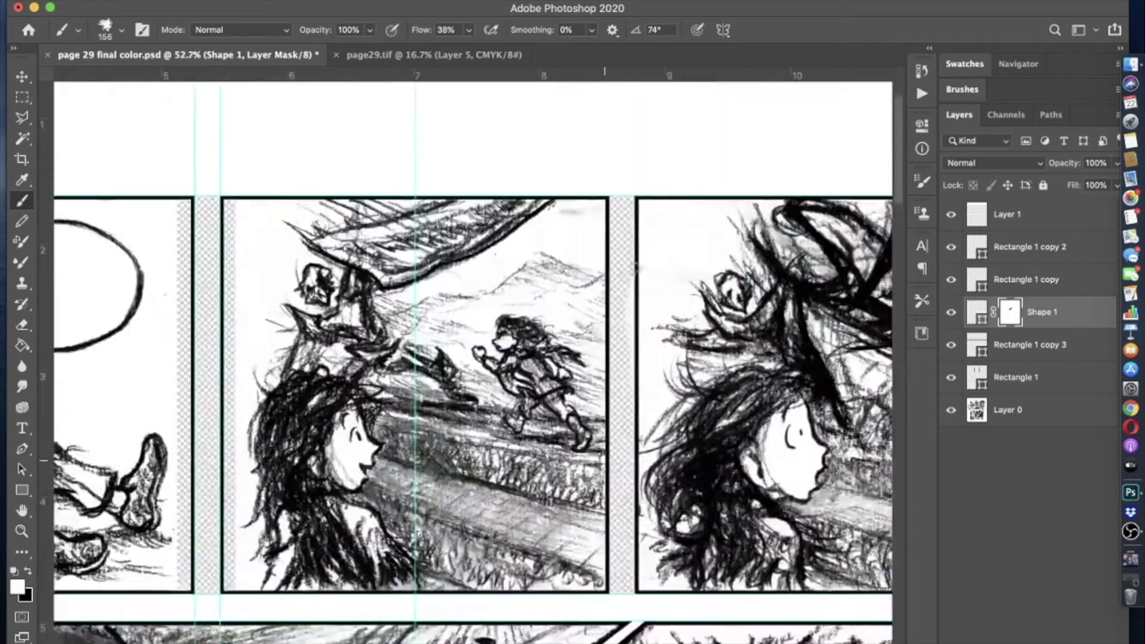
pyautogui.scroll(-8, 887, 374)
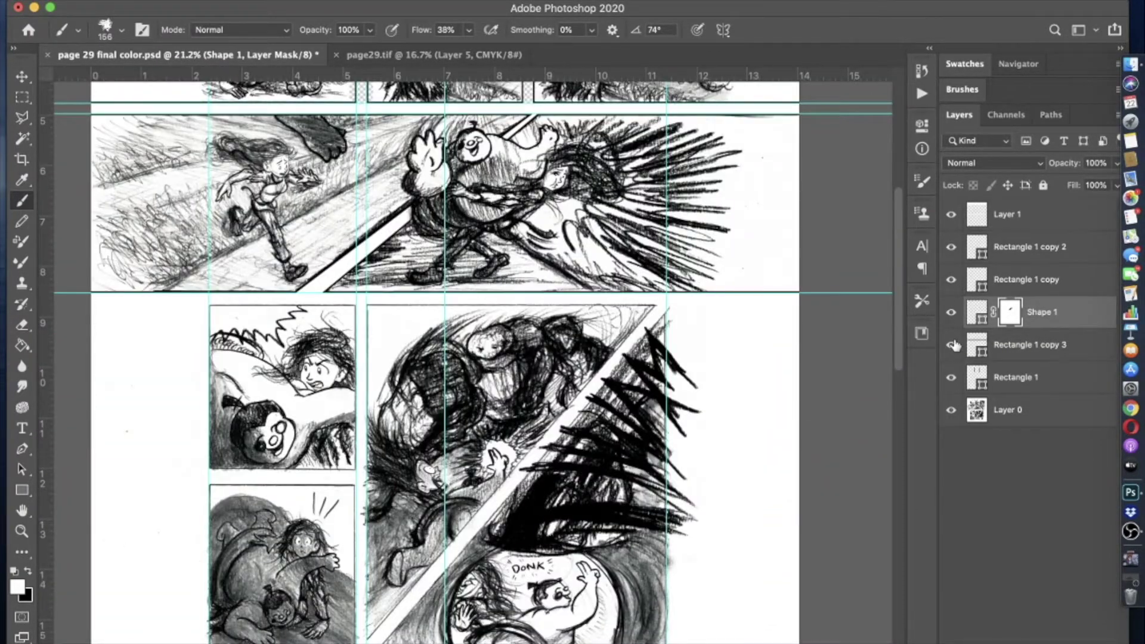
pyautogui.rightClick(1014, 387)
pyautogui.click(1038, 143)
pyautogui.press('Return')
pyautogui.press('v')
pyautogui.moveTo(1014, 377); pyautogui.dragTo(1014, 235)
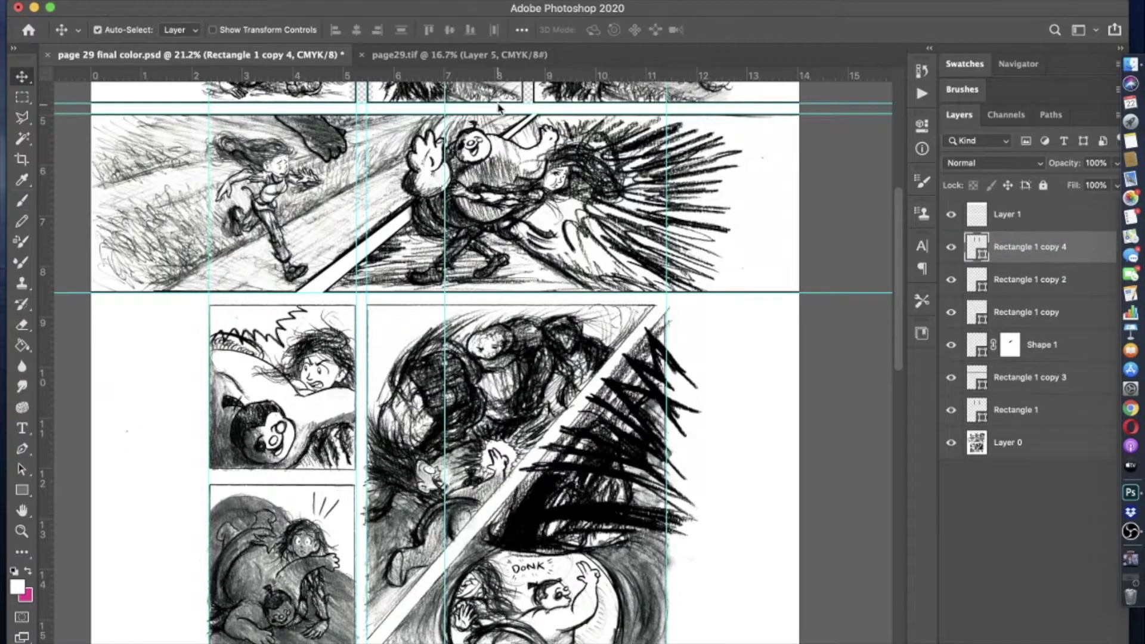
# - Move the copied frame onto the upper small panel below the middle strip, aligned with the gutter and the left margin guide
pyautogui.scroll(3, 120, 173)
pyautogui.click(950, 247)
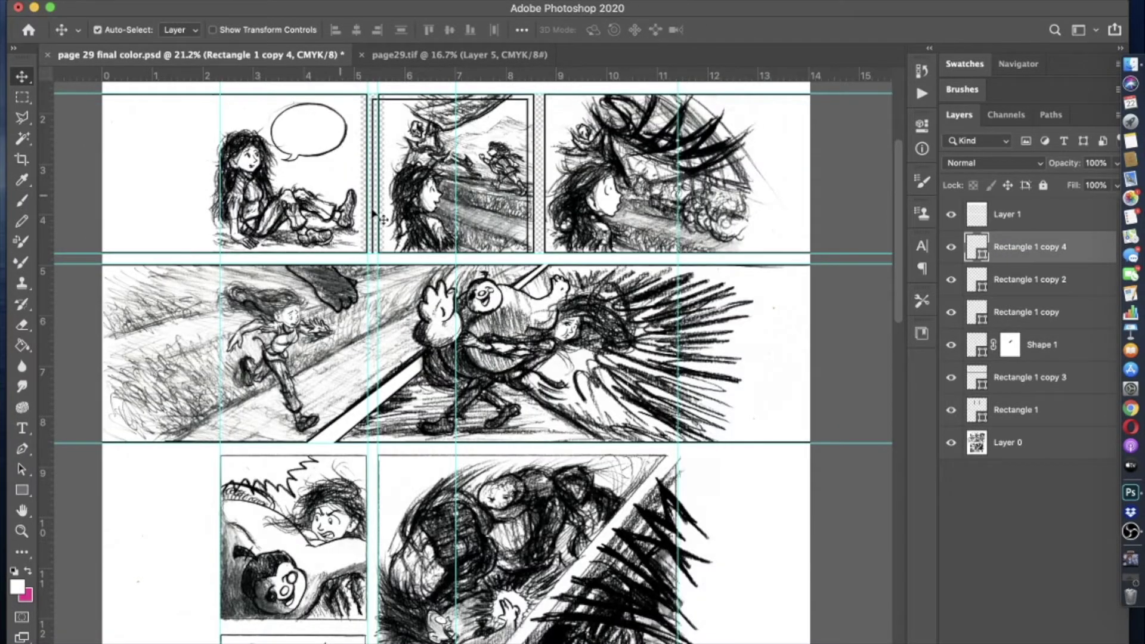
pyautogui.scroll(10, 217, 575)
pyautogui.click(951, 443)
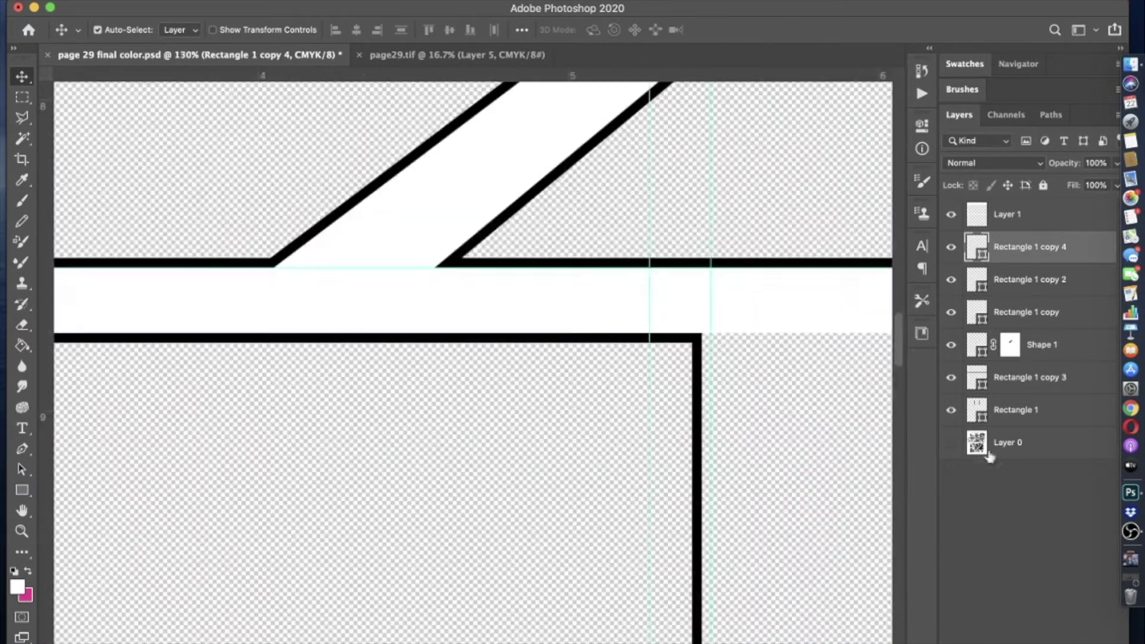
pyautogui.click(951, 442)
pyautogui.scroll(5, 597, 417)
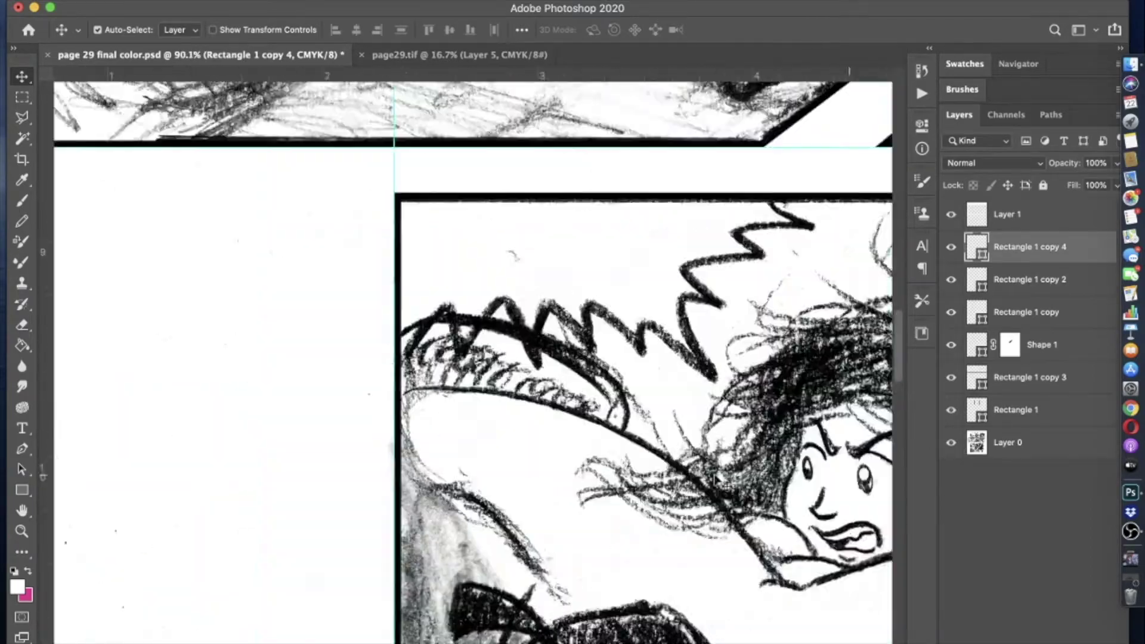
# - Resize the copied frame to about 2.929 × 3.308 in so it fits the upper small panel's drawn edges
pyautogui.scroll(-10, 560, 374)
pyautogui.hotkey('ctrl', 't')
pyautogui.scroll(5, 537, 478)
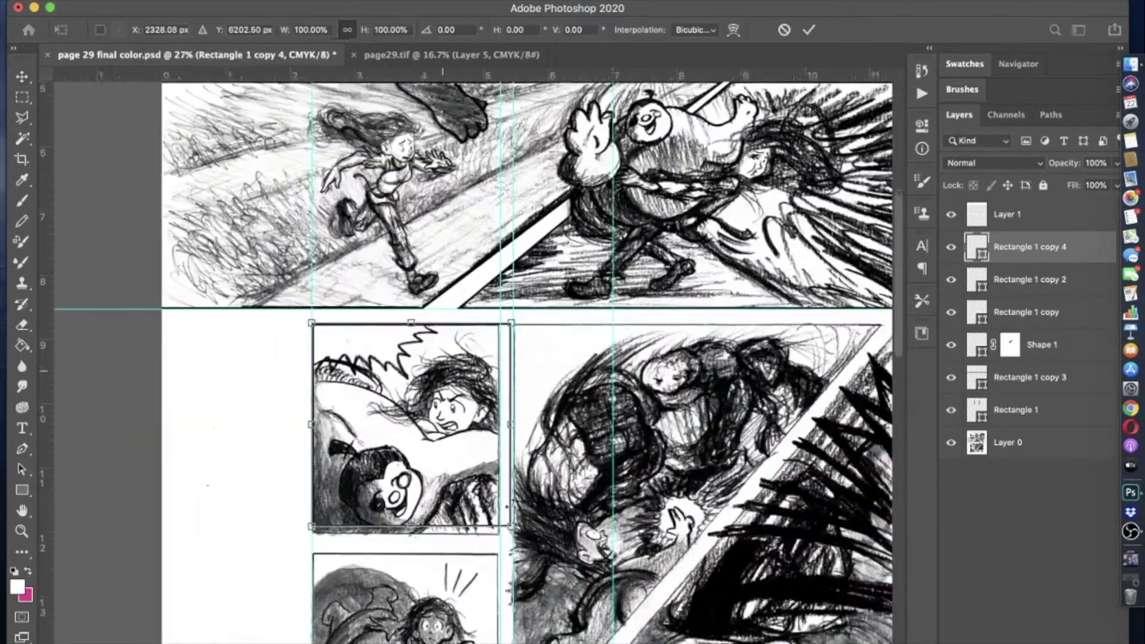
pyautogui.moveTo(572, 508); pyautogui.dragTo(540, 508)
pyautogui.scroll(-6, 540, 508)
pyautogui.moveTo(442, 397); pyautogui.dragTo(443, 412)
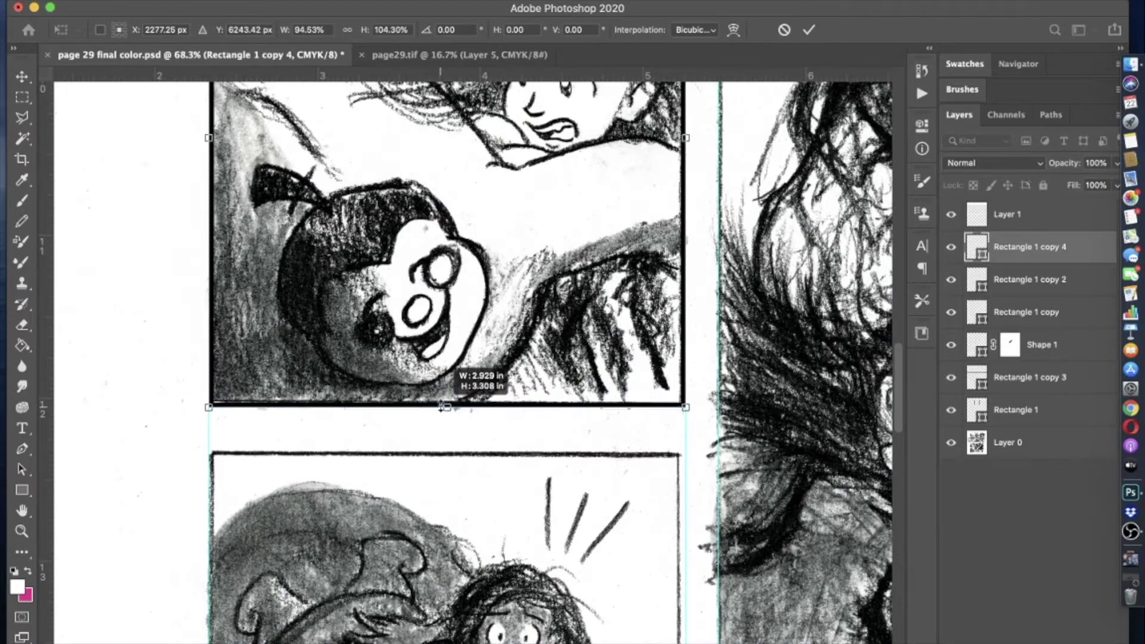
pyautogui.press('Return')
# - Check the upper small panel's frame edges and the gutters around it against the guides and the drawing
pyautogui.press('m')
pyautogui.scroll(-3, 442, 406)
pyautogui.scroll(5, 149, 262)
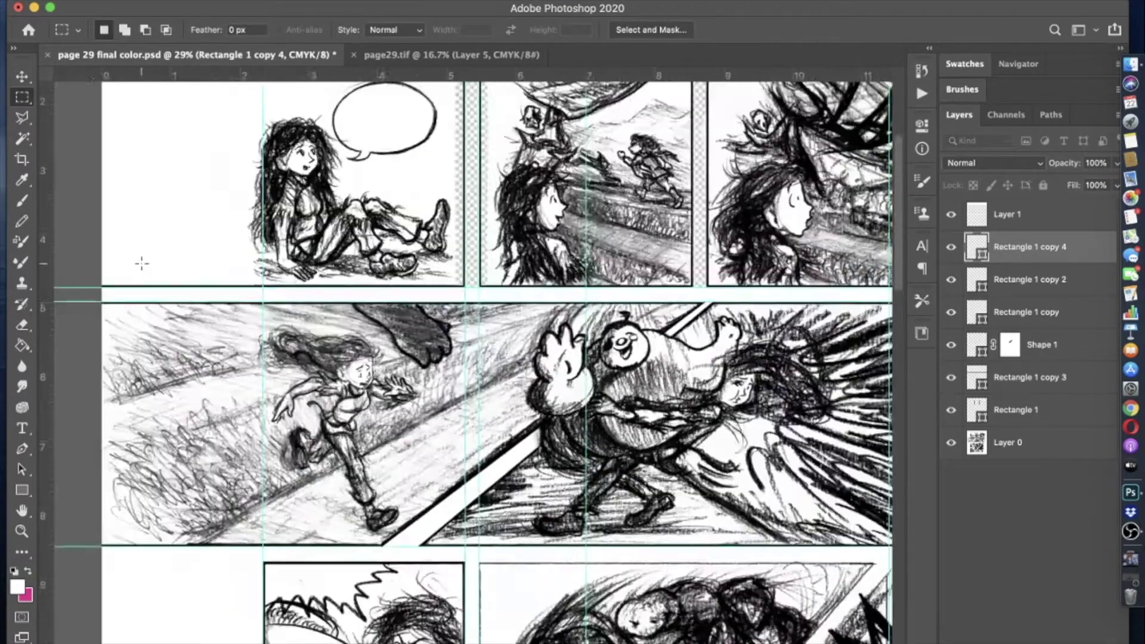
pyautogui.scroll(-4, 140, 255)
pyautogui.press('v')
pyautogui.scroll(5, 87, 296)
pyautogui.scroll(-5, 264, 306)
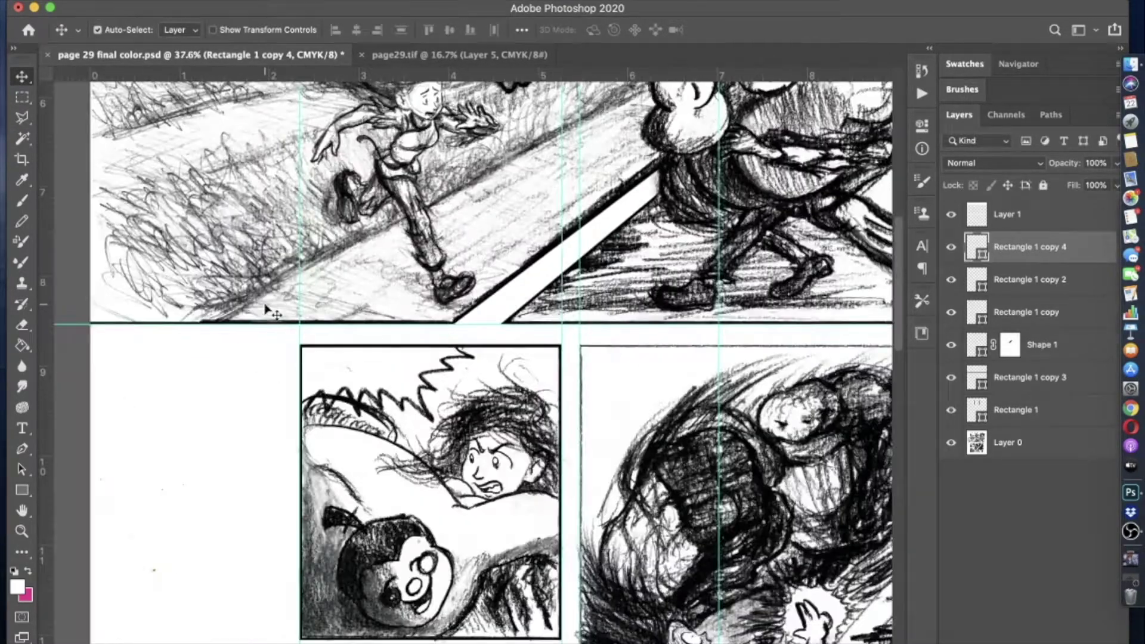
pyautogui.scroll(5, 386, 509)
pyautogui.hotkey('ctrl', 't')
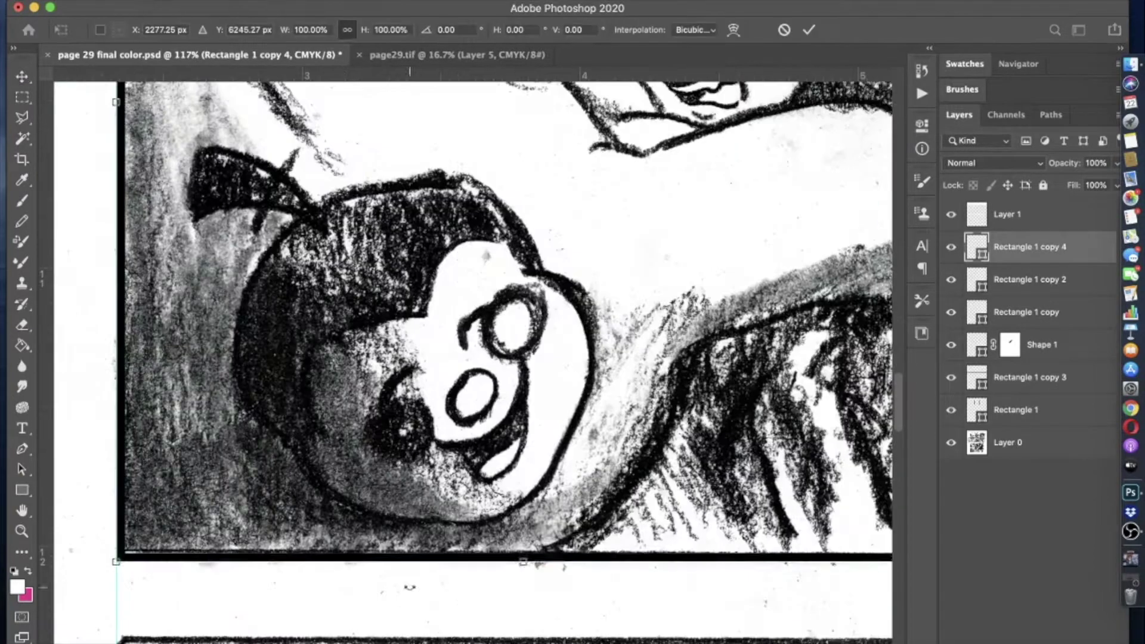
pyautogui.scroll(-4, 522, 561)
pyautogui.press('Return')
pyautogui.press('m')
pyautogui.scroll(4, 339, 348)
pyautogui.scroll(-3, 339, 348)
pyautogui.scroll(-2, 338, 347)
# - Duplicate the small panel's frame and move the copy down onto the second small panel
pyautogui.rightClick(1030, 247)
pyautogui.click(907, 52)
pyautogui.press('v')
pyautogui.moveTo(465, 369); pyautogui.dragTo(502, 546)
pyautogui.scroll(2, 415, 421)
pyautogui.scroll(-3, 501, 544)
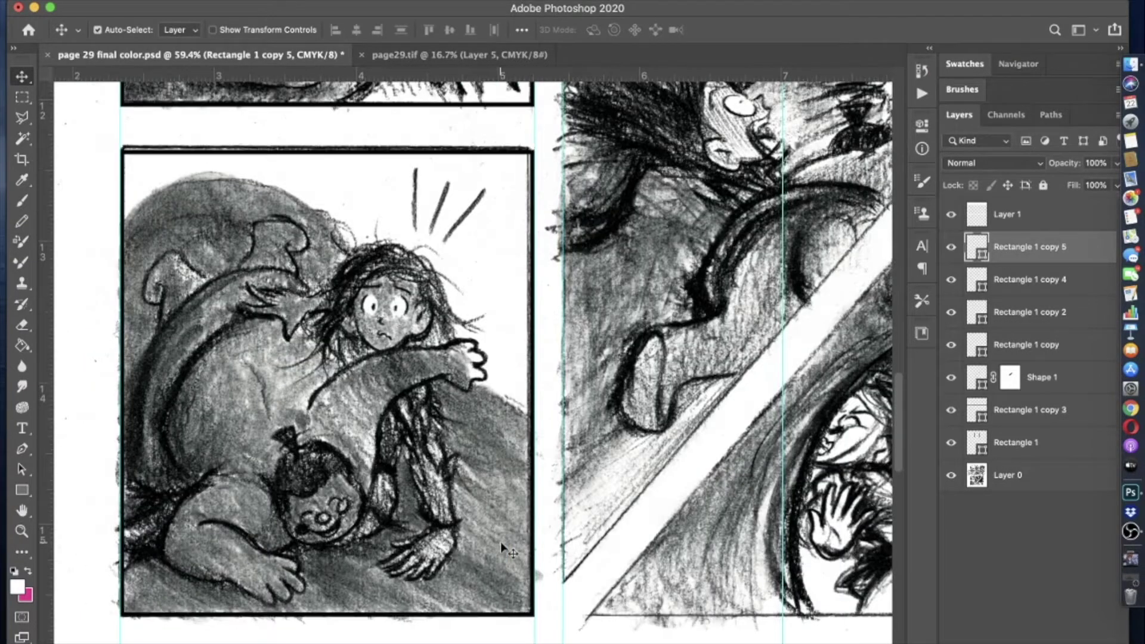
pyautogui.scroll(-3, 501, 545)
pyautogui.scroll(2, 501, 544)
pyautogui.click(503, 549)
# - Add horizontal guides along the top and bottom edges of the lower panels
pyautogui.press('b')
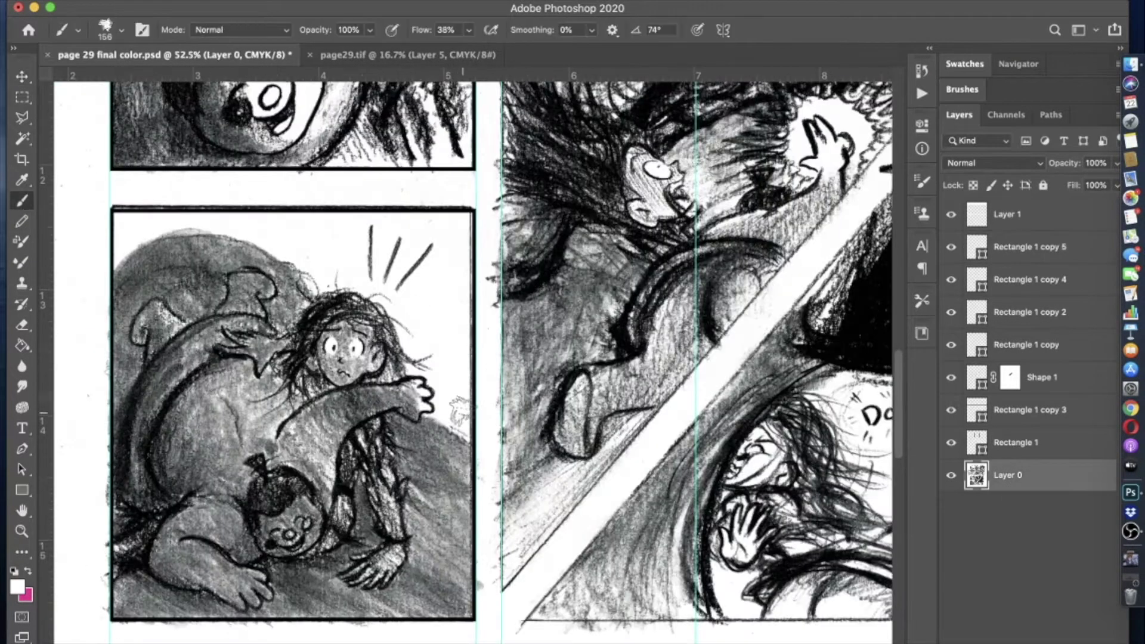
pyautogui.scroll(-3, 503, 549)
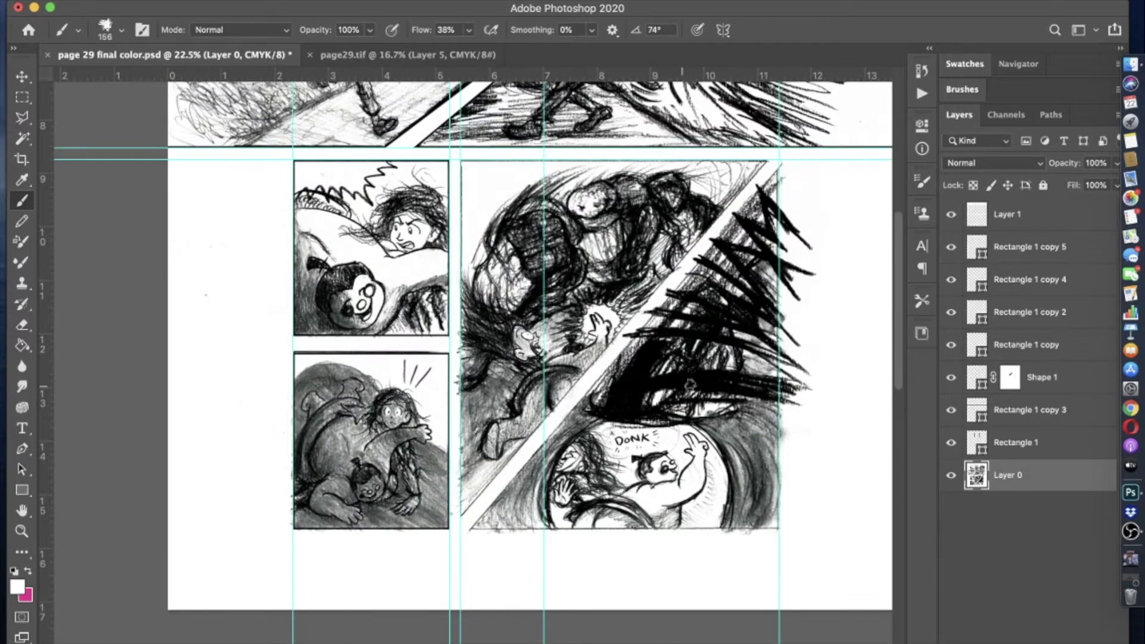
pyautogui.click(988, 255)
pyautogui.press('v')
pyautogui.scroll(5, 361, 397)
pyautogui.scroll(-5, 361, 396)
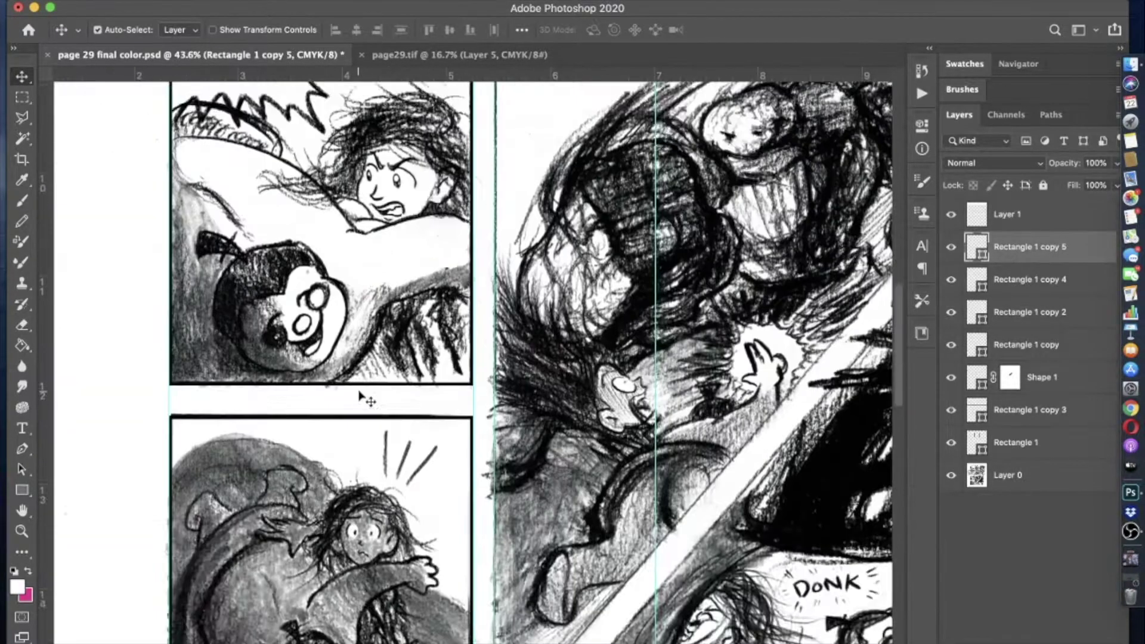
pyautogui.hscroll(4, 630, 384)
pyautogui.scroll(-2, 629, 385)
pyautogui.moveTo(449, 632); pyautogui.dragTo(449, 594)
pyautogui.scroll(-1, 449, 593)
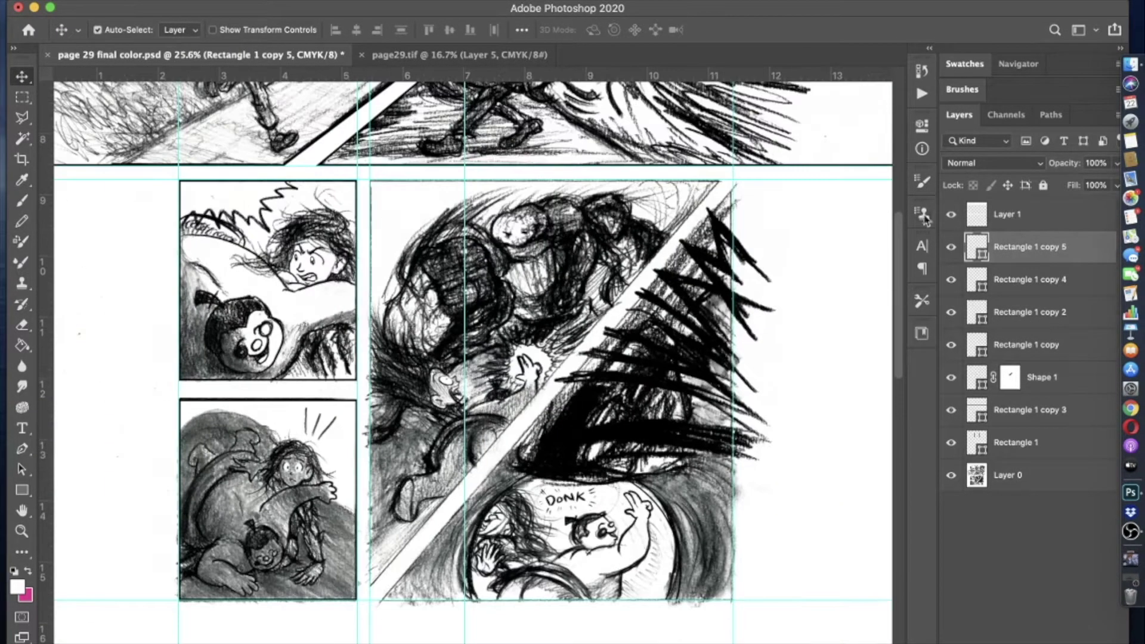
# - Duplicate the second small panel's frame and move the copy to the lower-left corner of the large bottom panel
pyautogui.rightClick(976, 249)
pyautogui.click(946, 64)
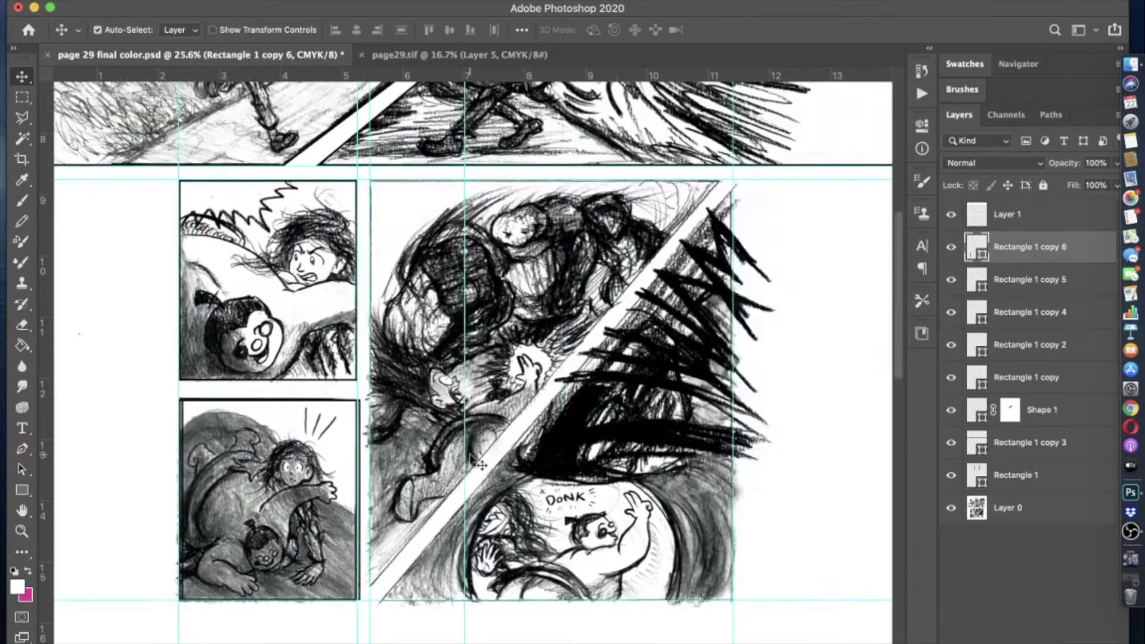
pyautogui.scroll(3, 525, 468)
pyautogui.moveTo(537, 472); pyautogui.dragTo(323, 493)
pyautogui.scroll(2, 323, 493)
# - Stretch the copied frame up to the lower panels' top guide and across to the right margin guide
pyautogui.hotkey('ctrl', 't')
pyautogui.scroll(-5, 352, 590)
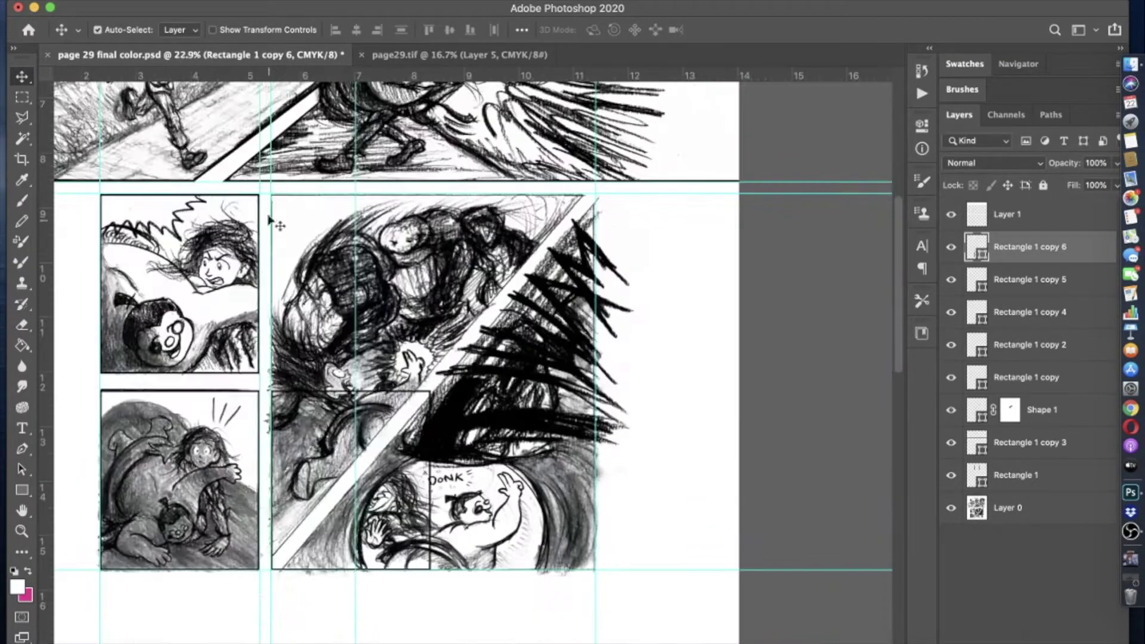
pyautogui.scroll(5, 363, 189)
pyautogui.moveTo(350, 193); pyautogui.dragTo(350, 193)
pyautogui.scroll(-3, 650, 333)
pyautogui.scroll(-4, 650, 333)
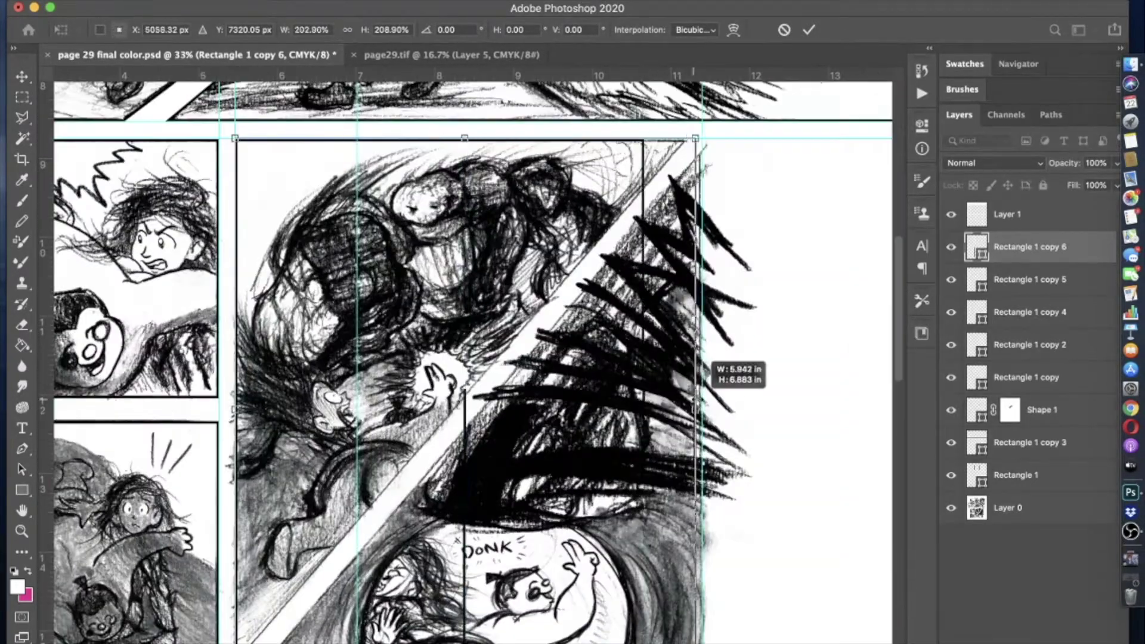
pyautogui.press('Return')
# - Transfer the left margin's width to the right page edge with a rectangular selection and mark its inner edge with a vertical guide
pyautogui.press('m')
pyautogui.moveTo(80, 284); pyautogui.dragTo(107, 410)
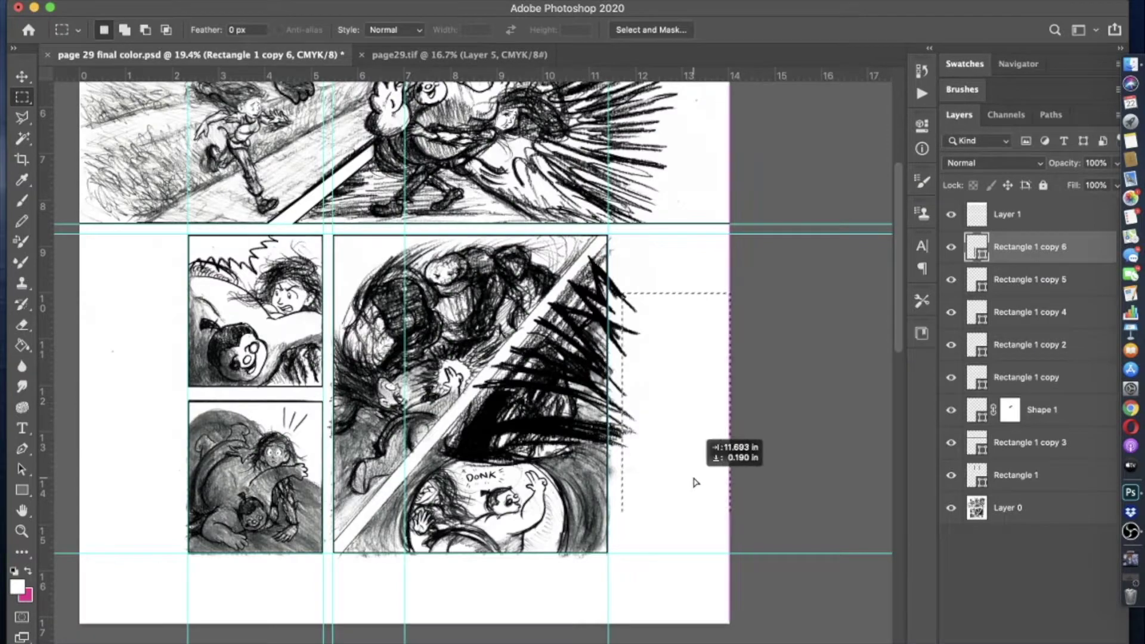
pyautogui.moveTo(157, 438); pyautogui.dragTo(154, 441)
pyautogui.scroll(5, 149, 441)
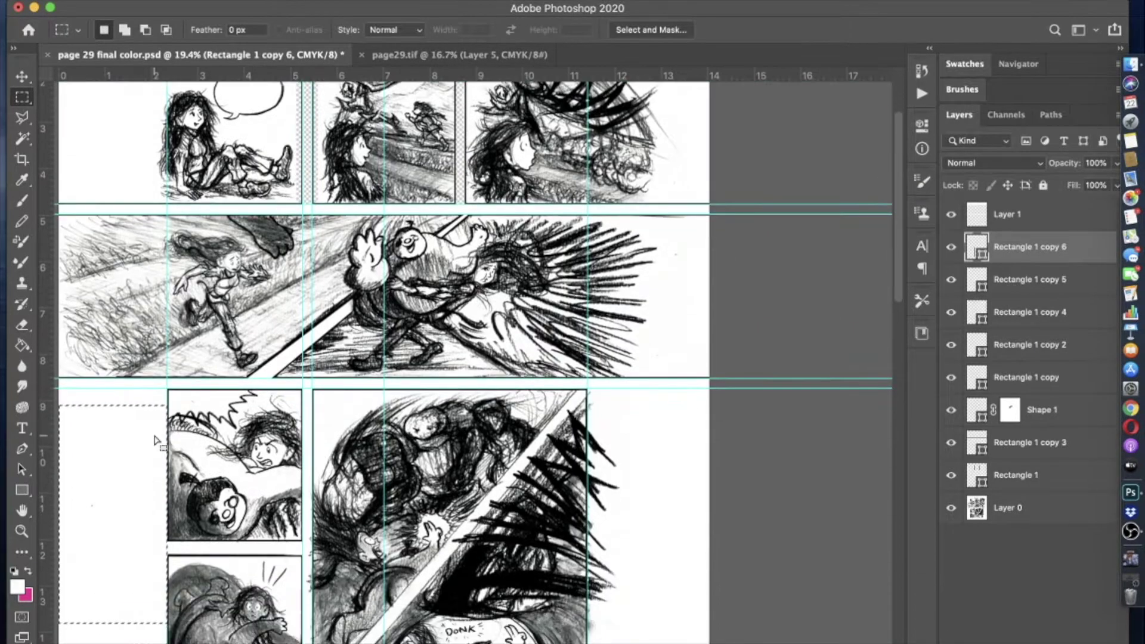
pyautogui.scroll(-3, 136, 445)
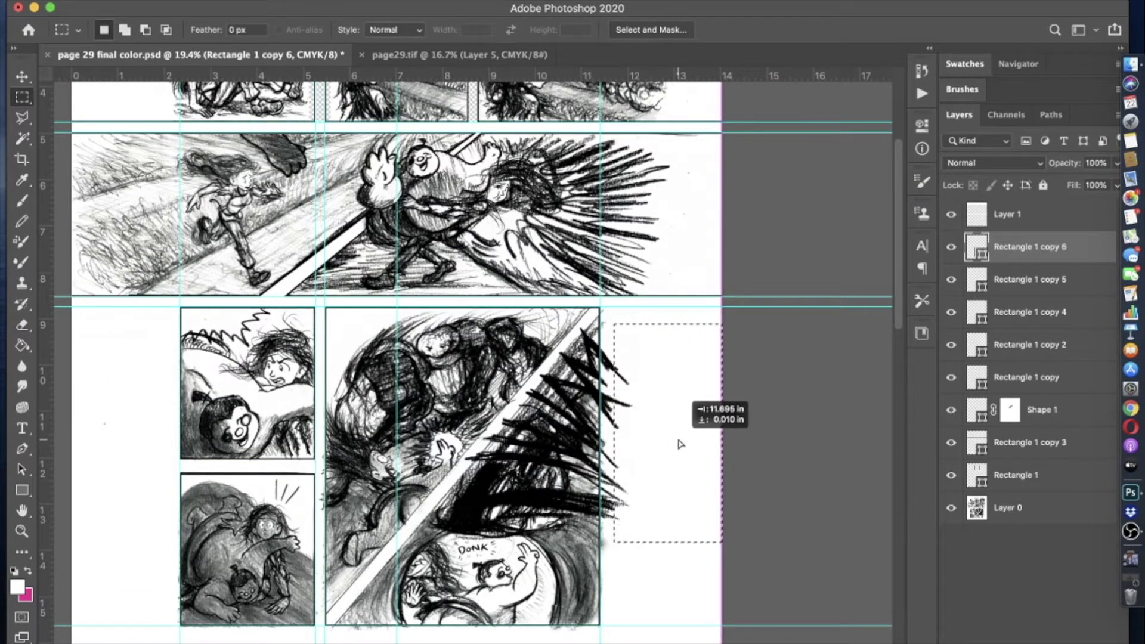
pyautogui.moveTo(491, 420); pyautogui.dragTo(614, 418)
pyautogui.scroll(3, 784, 398)
pyautogui.scroll(-3, 418, 299)
pyautogui.scroll(2, 134, 202)
pyautogui.hscroll(2, 134, 203)
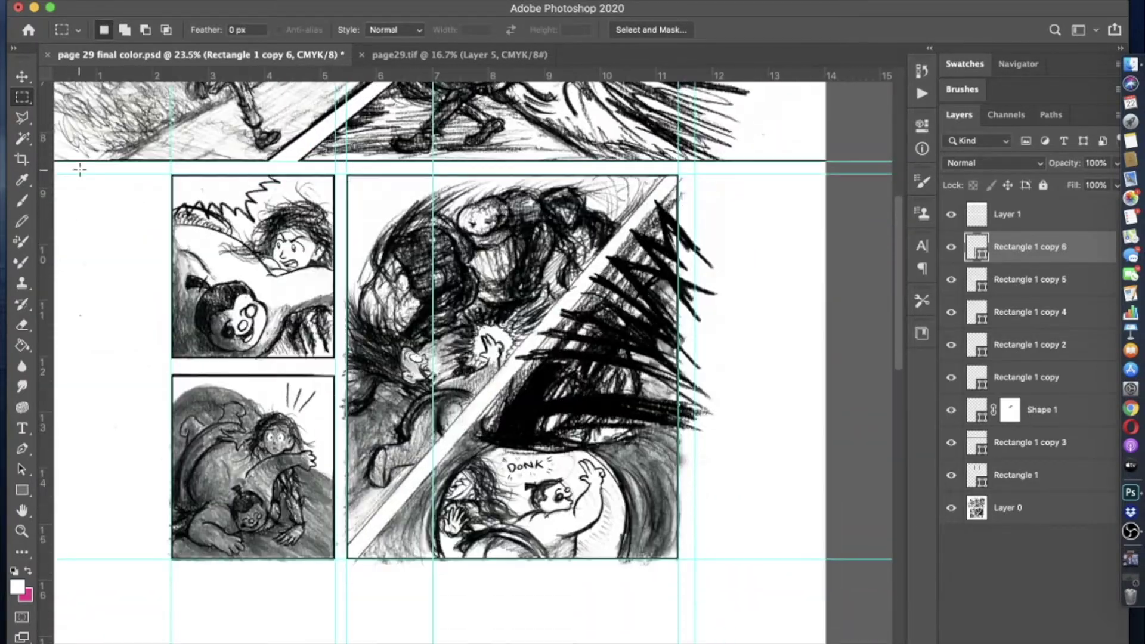
pyautogui.scroll(2, 79, 169)
pyautogui.scroll(4, 365, 298)
pyautogui.scroll(-4, 366, 298)
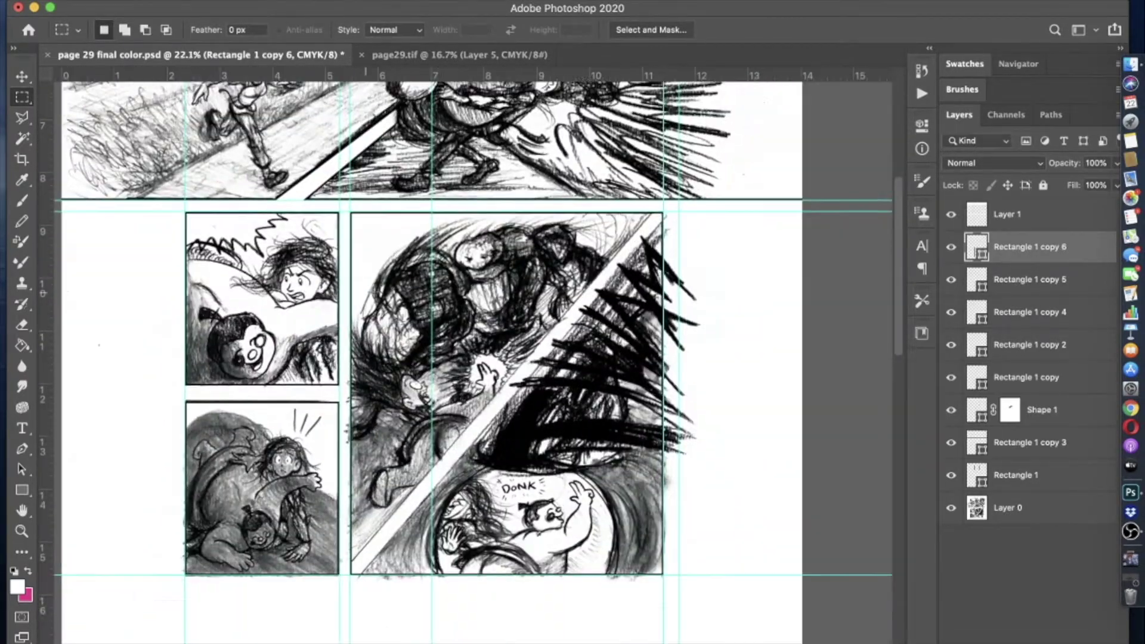
# - Draw a tall, narrow white rectangle with a black outline in the blank margin beside the small lower panels
pyautogui.hscroll(-3, 366, 298)
pyautogui.scroll(1, 365, 299)
pyautogui.click(22, 490)
pyautogui.moveTo(164, 281)
pyautogui.mouseDown()
pyautogui.moveTo(215, 604)
pyautogui.moveTo(194, 643)
pyautogui.mouseUp()
pyautogui.click(182, 29)
# - Rotate the narrow rectangle by about 40.5° and fit its position, width and length to the large bottom panel's diagonal gutter
pyautogui.press('super+t')
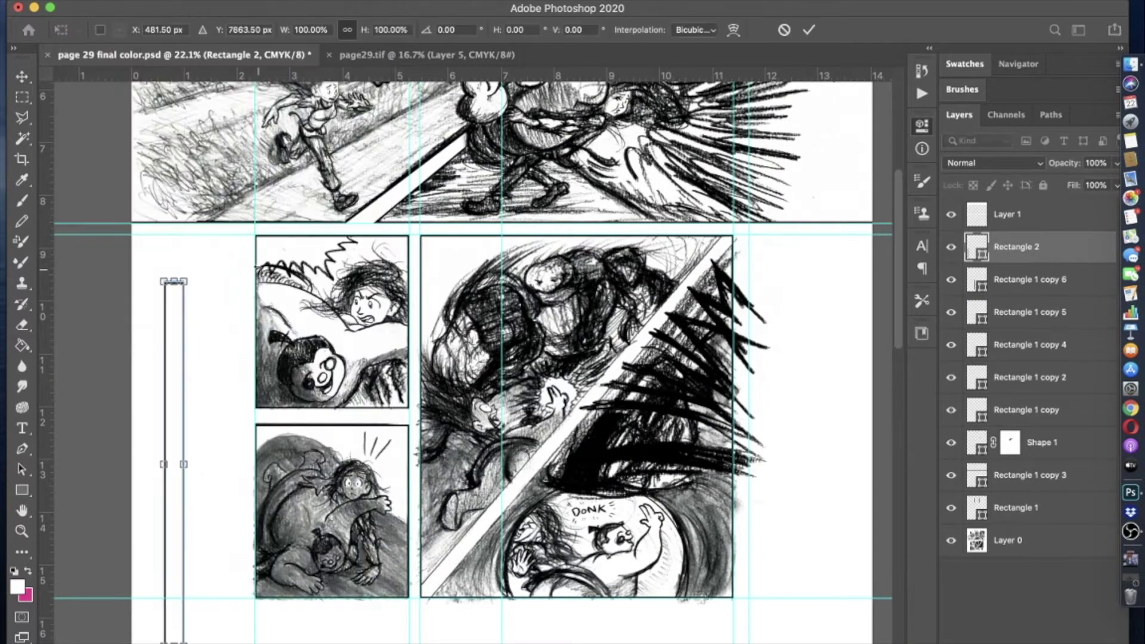
pyautogui.moveTo(237, 409); pyautogui.dragTo(598, 418)
pyautogui.moveTo(680, 316); pyautogui.dragTo(701, 292)
pyautogui.moveTo(654, 330); pyautogui.dragTo(610, 443)
pyautogui.press('super+plus')
pyautogui.press('super+plus')
pyautogui.press('super+plus')
pyautogui.moveTo(817, 250); pyautogui.dragTo(822, 255)
pyautogui.moveTo(769, 208); pyautogui.dragTo(766, 205)
pyautogui.moveTo(747, 355); pyautogui.dragTo(745, 353)
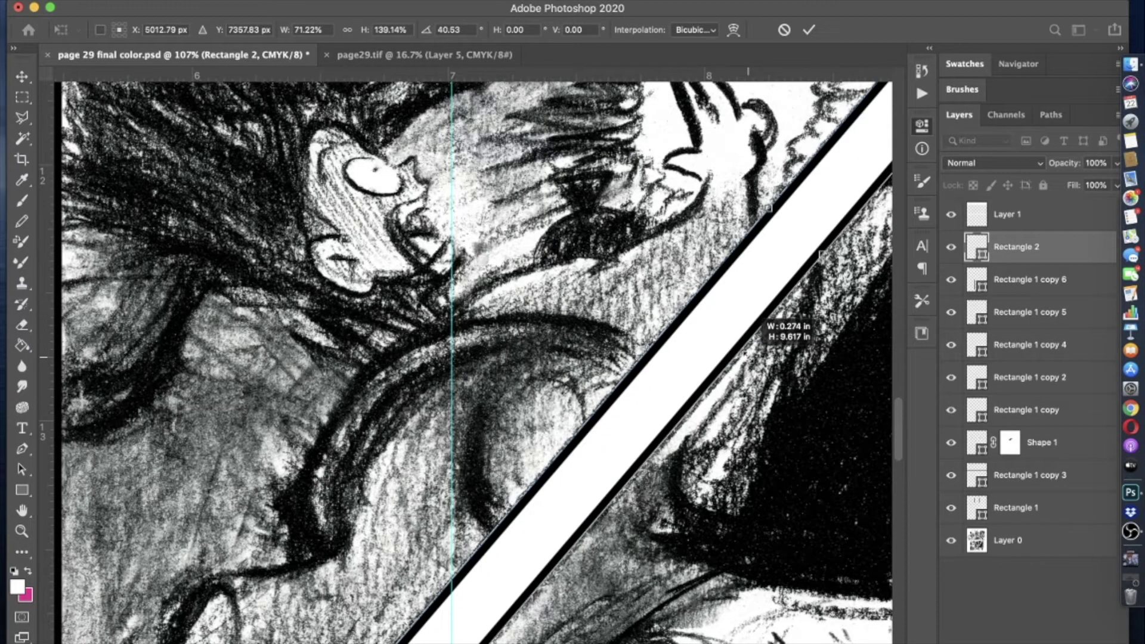
pyautogui.press('Return')
pyautogui.scroll(-8, 746, 352)
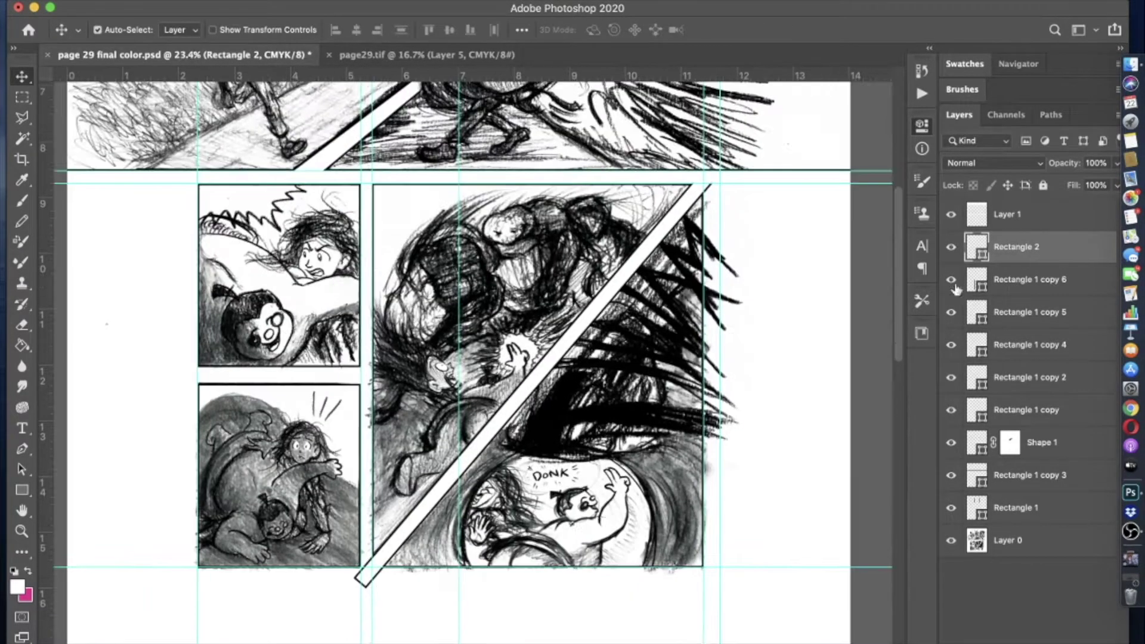
# - Try to move the diagonal strip's layer down beneath the panel frame layers
pyautogui.moveTo(987, 253); pyautogui.dragTo(979, 506)
pyautogui.press('super+z')
pyautogui.scroll(5, 545, 491)
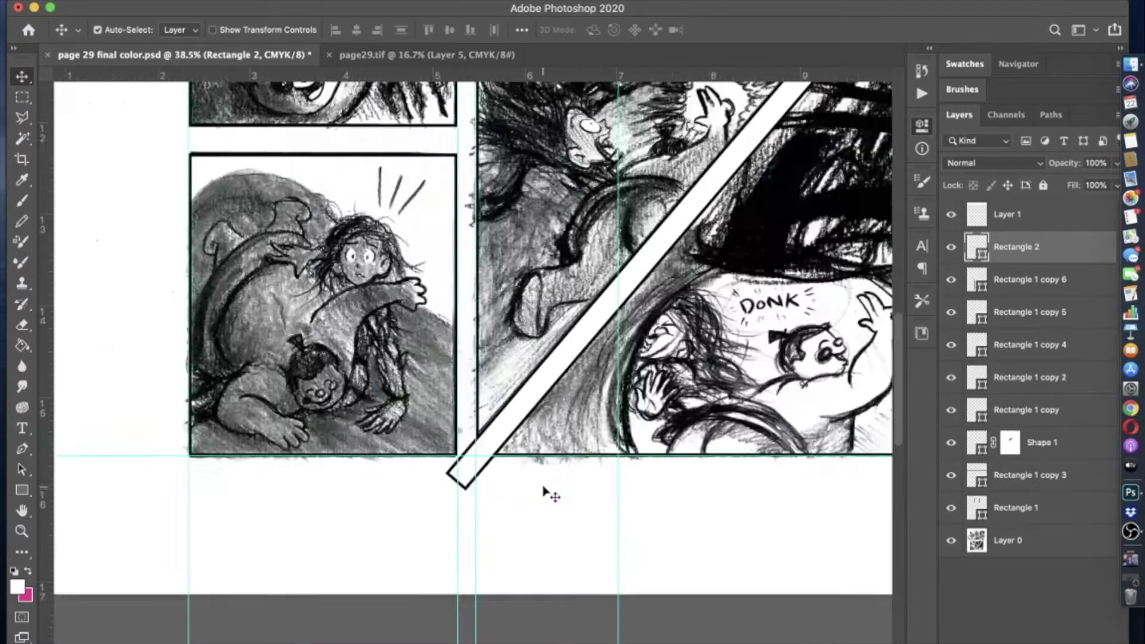
pyautogui.scroll(-5, 545, 491)
pyautogui.scroll(5, 545, 491)
# - On Layer 1, select the horizontal gutter above the lower panels and cover it with white using the Pencil
pyautogui.click(171, 256)
pyautogui.press('m')
pyautogui.scroll(-8, 629, 334)
pyautogui.scroll(-1, 629, 334)
pyautogui.press('b')
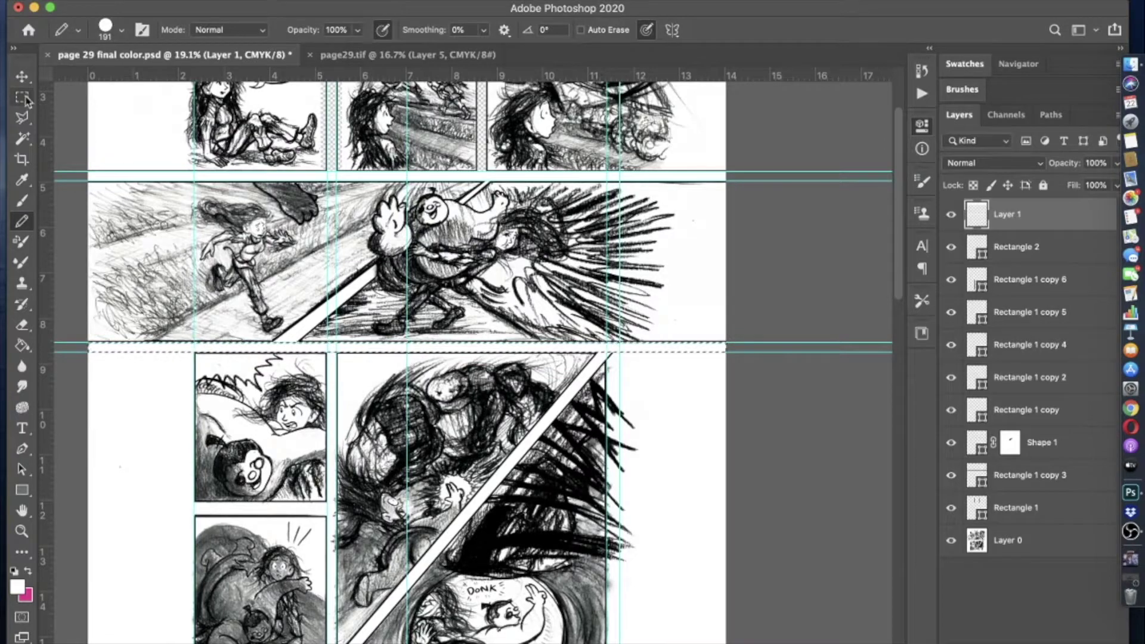
# - Select the outer margins on both sides of the lower panels and paint them white with the Pencil
pyautogui.press('m')
pyautogui.scroll(-3, 358, 298)
pyautogui.moveTo(758, 619); pyautogui.dragTo(234, 233)
pyautogui.press('b')
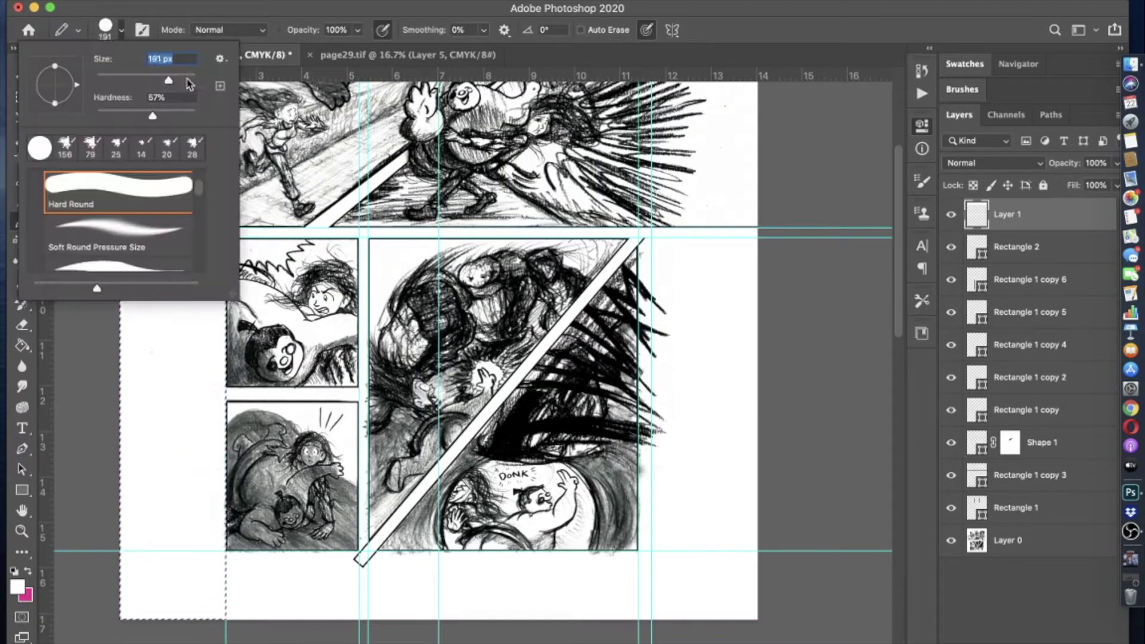
pyautogui.press('m')
pyautogui.moveTo(758, 620); pyautogui.dragTo(650, 233)
pyautogui.scroll(3, 650, 239)
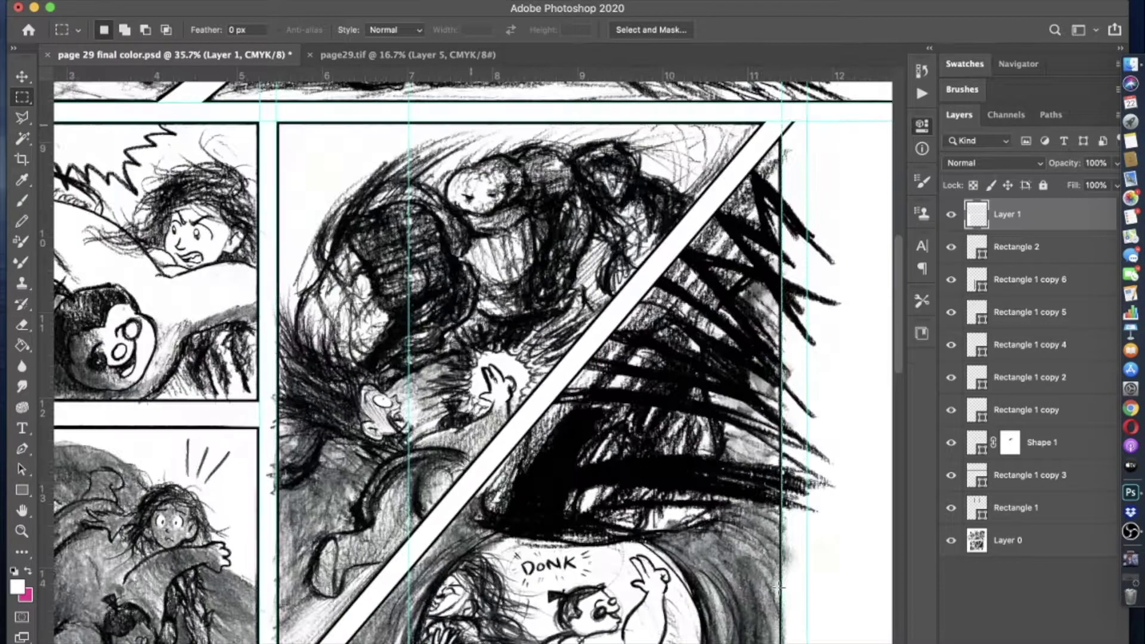
pyautogui.scroll(-2, 651, 239)
pyautogui.press('b')
# - Select the margin beneath the lower panels and paint it white, hiding the overrunning artwork
pyautogui.scroll(-2, 758, 273)
pyautogui.press('m')
pyautogui.moveTo(152, 528); pyautogui.dragTo(753, 597)
pyautogui.press('b')
# - Select the vertical gutter between the small panels and the large bottom panel and paint it white
pyautogui.press('m')
pyautogui.scroll(3, 478, 369)
pyautogui.moveTo(292, 156); pyautogui.dragTo(306, 633)
pyautogui.press('b')
pyautogui.press('m')
pyautogui.scroll(-2, 481, 357)
pyautogui.scroll(3, 84, 304)
pyautogui.scroll(-1, 84, 304)
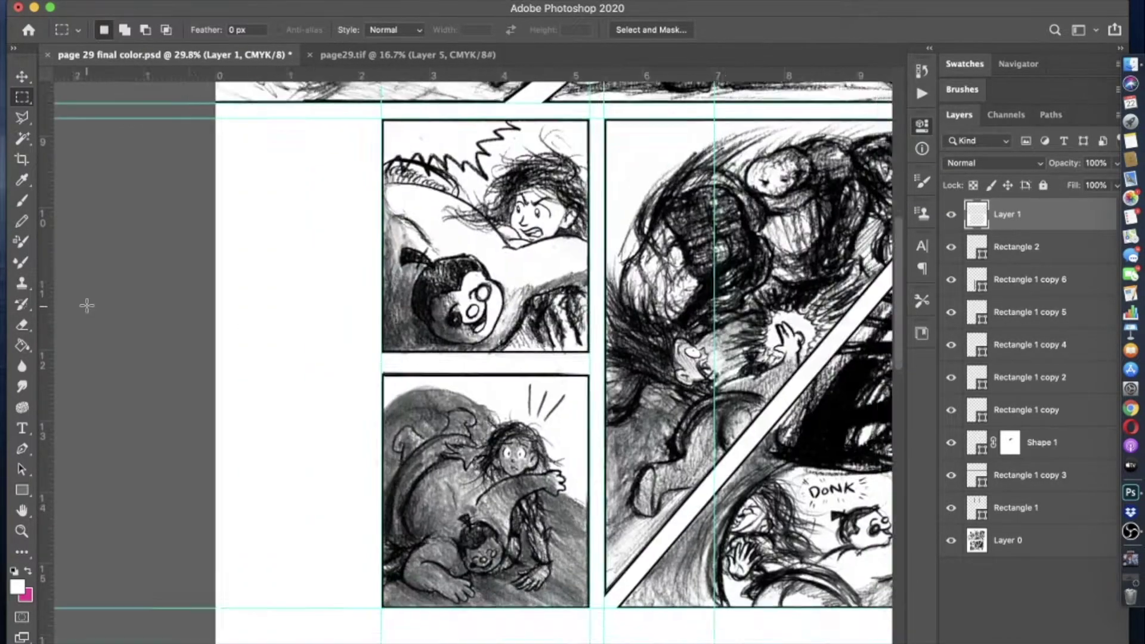
pyautogui.hscroll(-2, 418, 358)
pyautogui.hscroll(2, 471, 358)
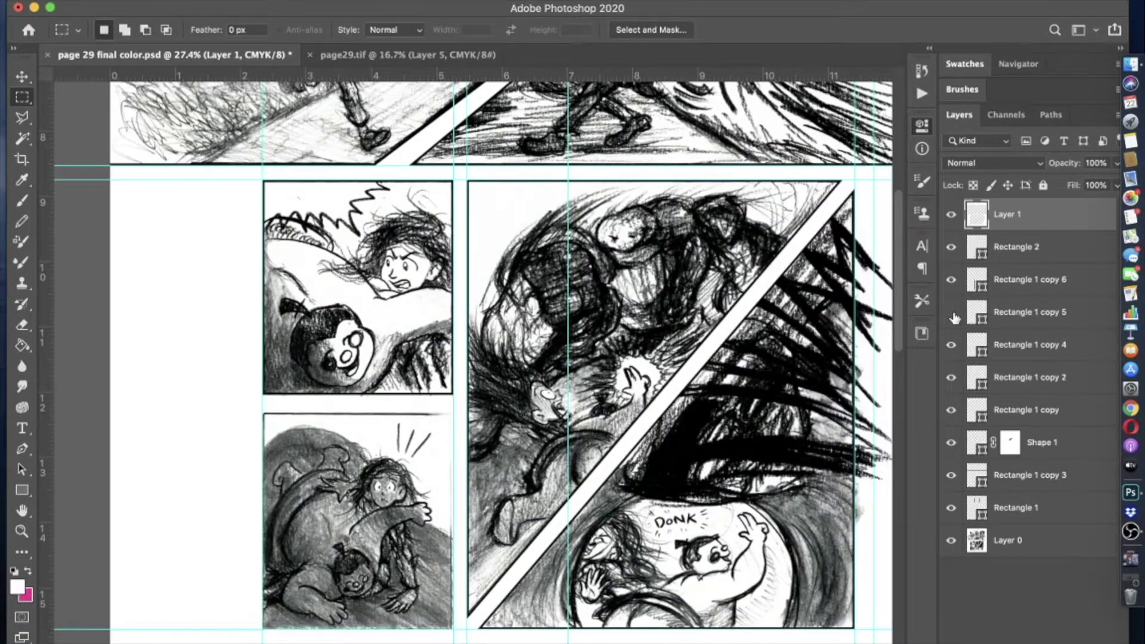
# - Add horizontal guides along the facing edges of the two small lower panels
pyautogui.press('super+1')
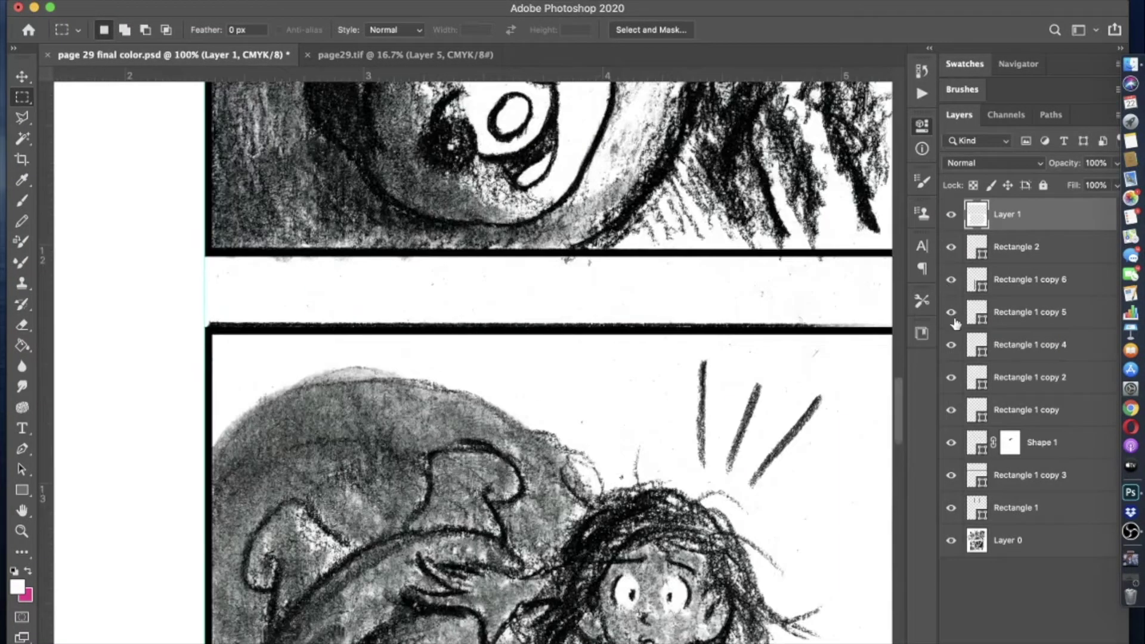
pyautogui.click(956, 322)
pyautogui.click(954, 349)
pyautogui.scroll(-2, 122, 93)
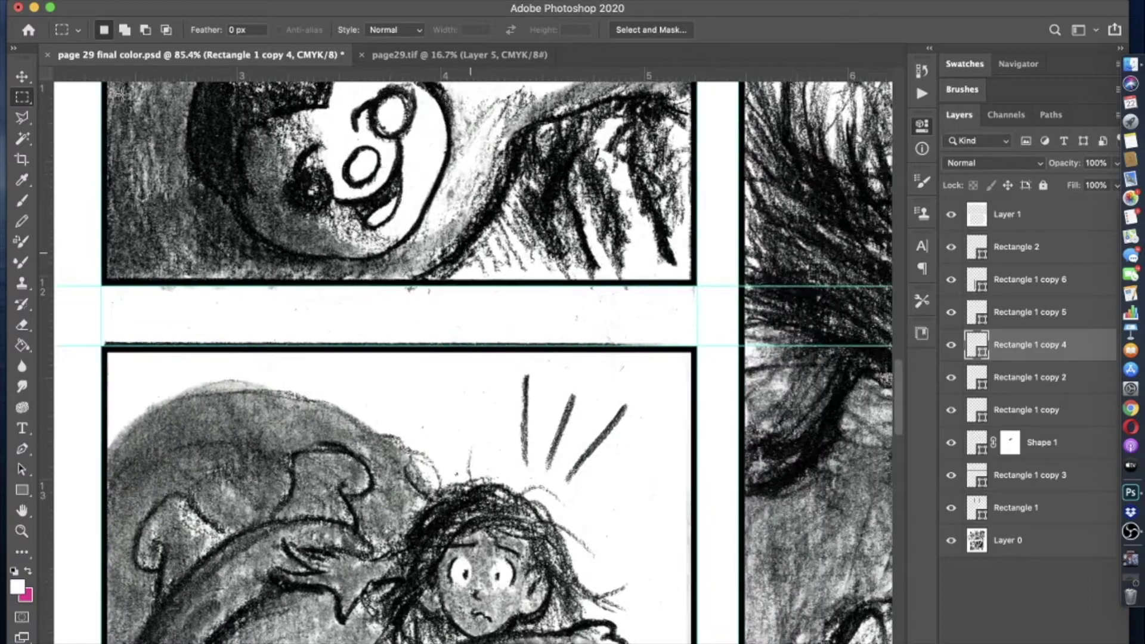
# - Select the gutter between the two small lower panels and cover its scanned marks with white on Layer 1
pyautogui.moveTo(67, 288); pyautogui.dragTo(723, 343)
pyautogui.click(1008, 215)
pyautogui.scroll(-2, 177, 273)
pyautogui.scroll(2, 176, 272)
pyautogui.scroll(-1, 176, 272)
pyautogui.scroll(3, 177, 272)
# - Activate Layer 0 and prepare a white textured pencil brush at 36 px for touching up the upper small panel
pyautogui.hotkey('alt', ',')
pyautogui.press('b')
pyautogui.rightClick(115, 84)
pyautogui.press('Escape')
pyautogui.hotkey('shift', 'b')
pyautogui.scroll(-2, 729, 355)
pyautogui.scroll(-2, 729, 356)
pyautogui.scroll(1, 517, 112)
pyautogui.hscroll(2, 595, 457)
pyautogui.scroll(5, 596, 457)
pyautogui.scroll(-1, 597, 188)
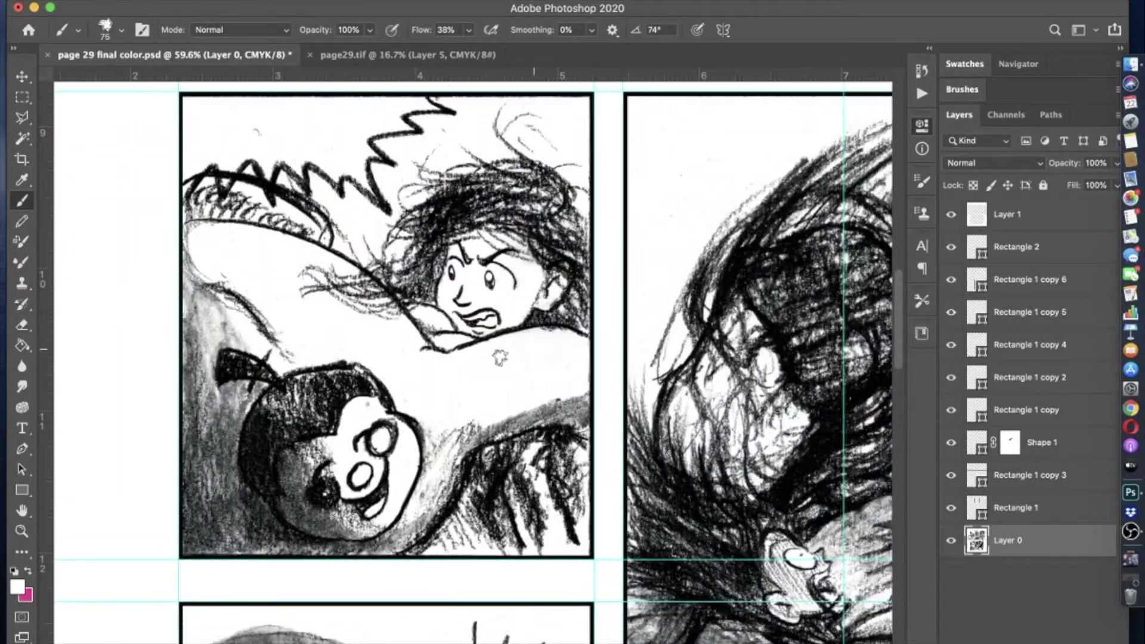
pyautogui.scroll(3, 533, 348)
pyautogui.scroll(3, 460, 437)
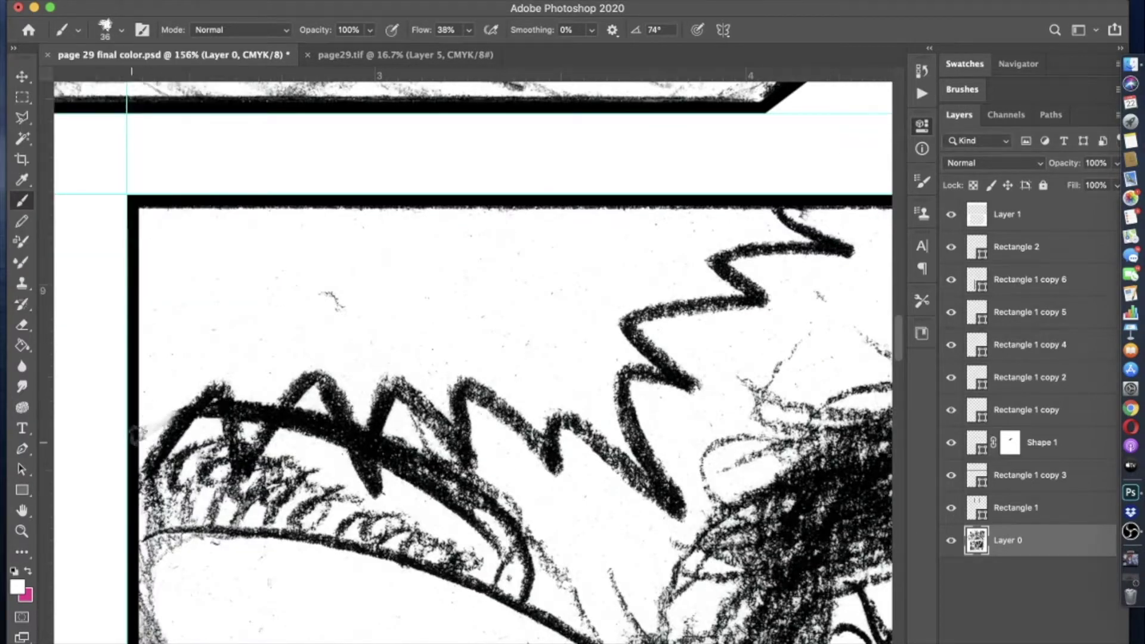
# - Set the textured brush to 44 px and paint out the rough scanned border inside the upper small panel's top edge
pyautogui.scroll(2, 254, 407)
pyautogui.hscroll(2, 253, 407)
pyautogui.click(121, 30)
pyautogui.doubleClick(102, 258)
pyautogui.rightClick(131, 95)
pyautogui.doubleClick(102, 281)
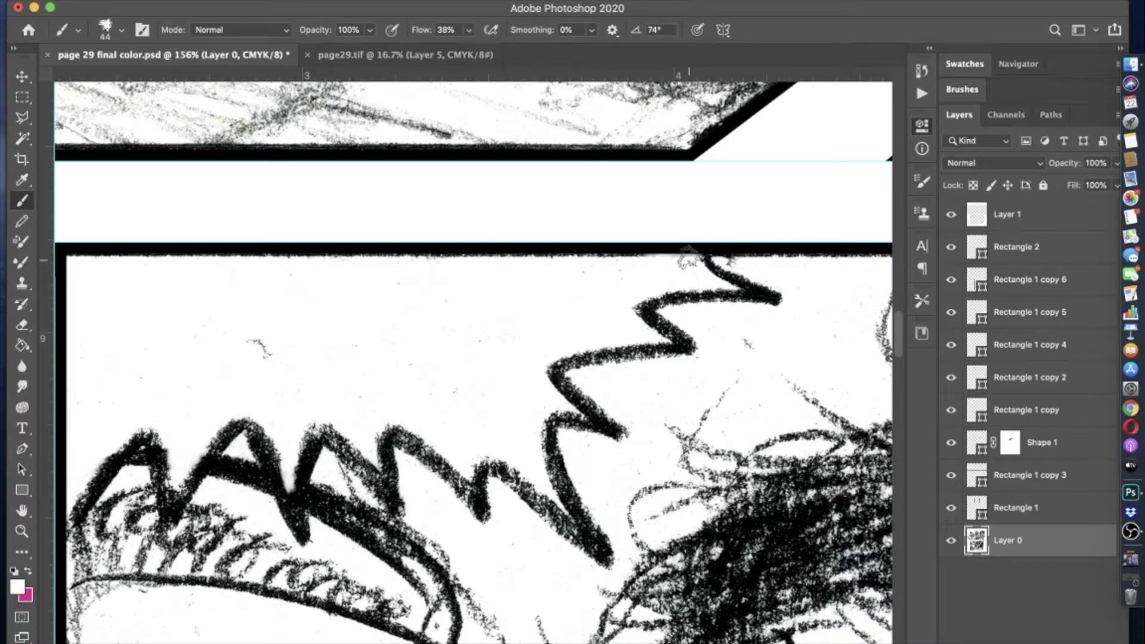
pyautogui.hscroll(-2, 686, 261)
pyautogui.hscroll(5, 773, 253)
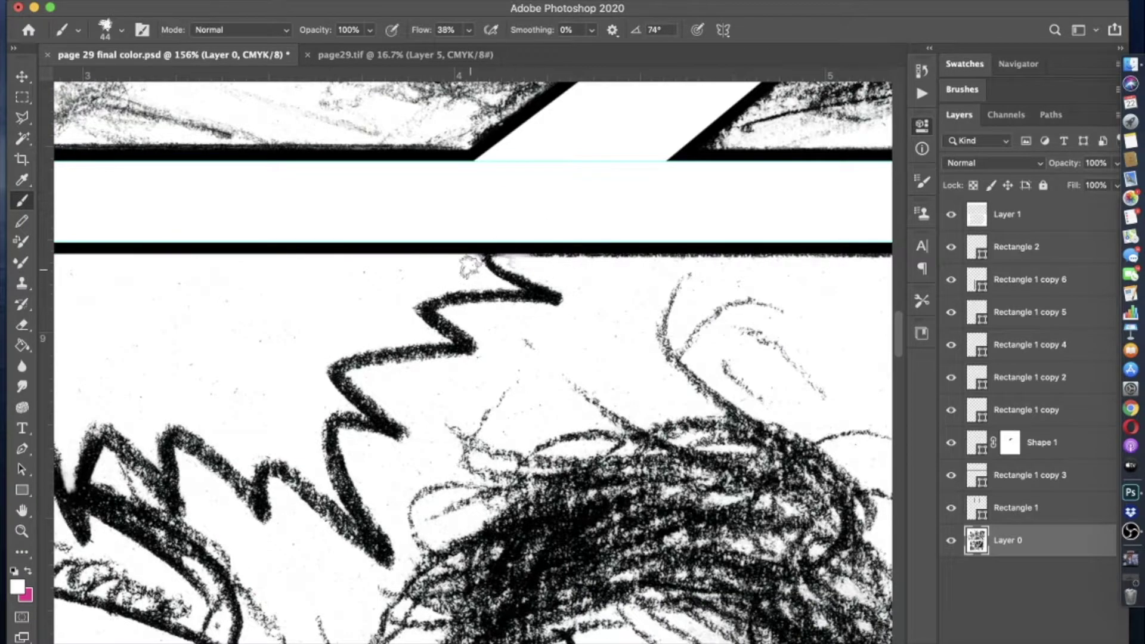
pyautogui.hscroll(3, 470, 266)
# - Paint out the scanned border remnants inside the upper small panel's top-right corner and right edge
pyautogui.scroll(-2, 465, 243)
pyautogui.hscroll(3, 465, 243)
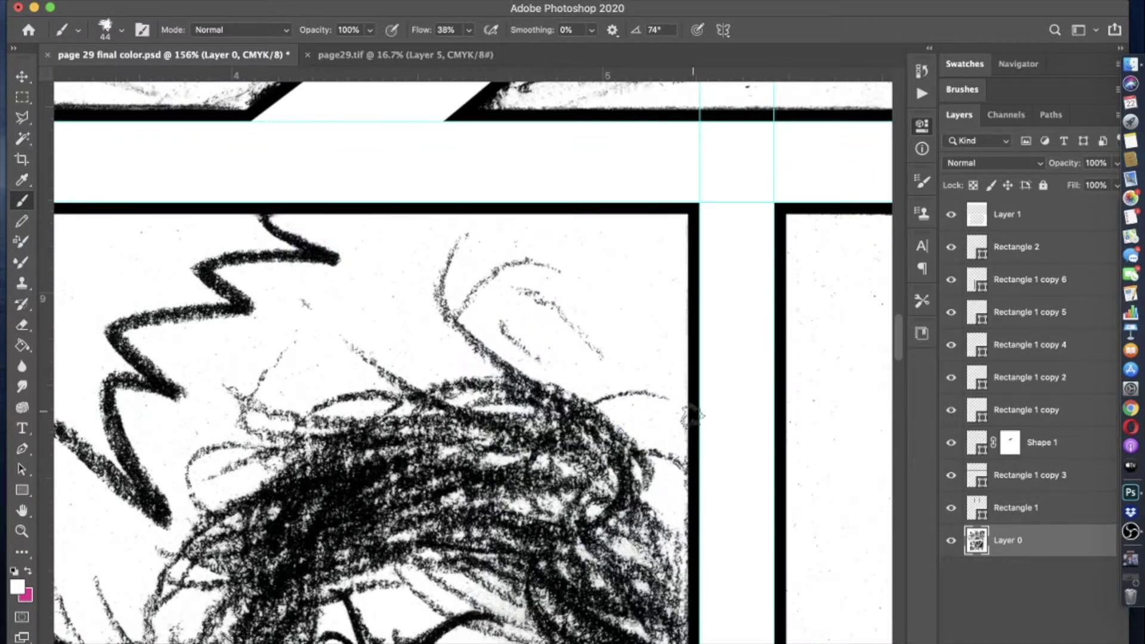
pyautogui.scroll(-2, 692, 415)
pyautogui.scroll(4, 656, 358)
pyautogui.hscroll(-4, 656, 358)
# - Clear the stray marks from the blank area of the upper small panel with the white Pencil
pyautogui.hotkey('shift', 'b')
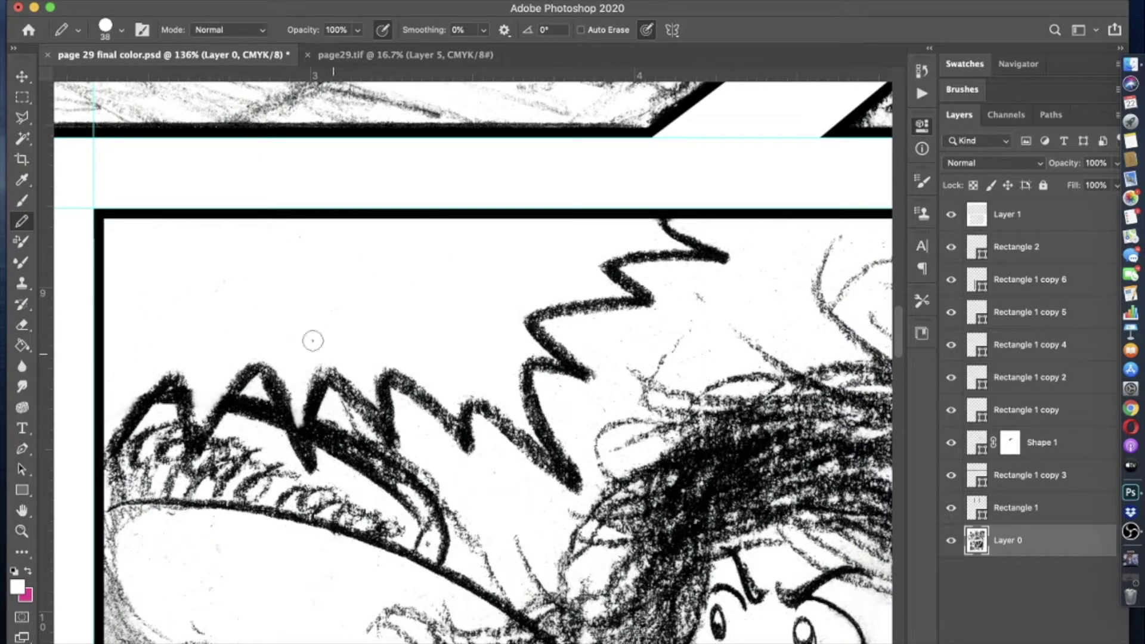
pyautogui.scroll(-5, 166, 242)
pyautogui.scroll(6, 572, 343)
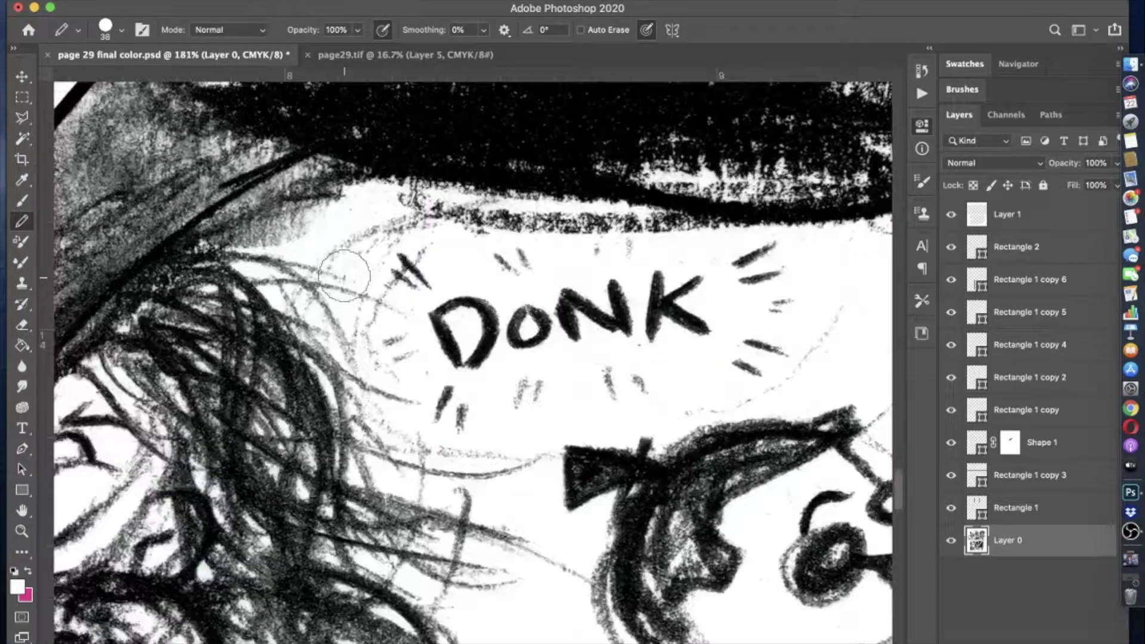
# - On Layer 1, set the textured brush to 38 px and paint a white highlight down the thick slanted black stroke above DONK
pyautogui.scroll(-8, 513, 334)
pyautogui.scroll(-2, 513, 334)
pyautogui.scroll(4, 513, 334)
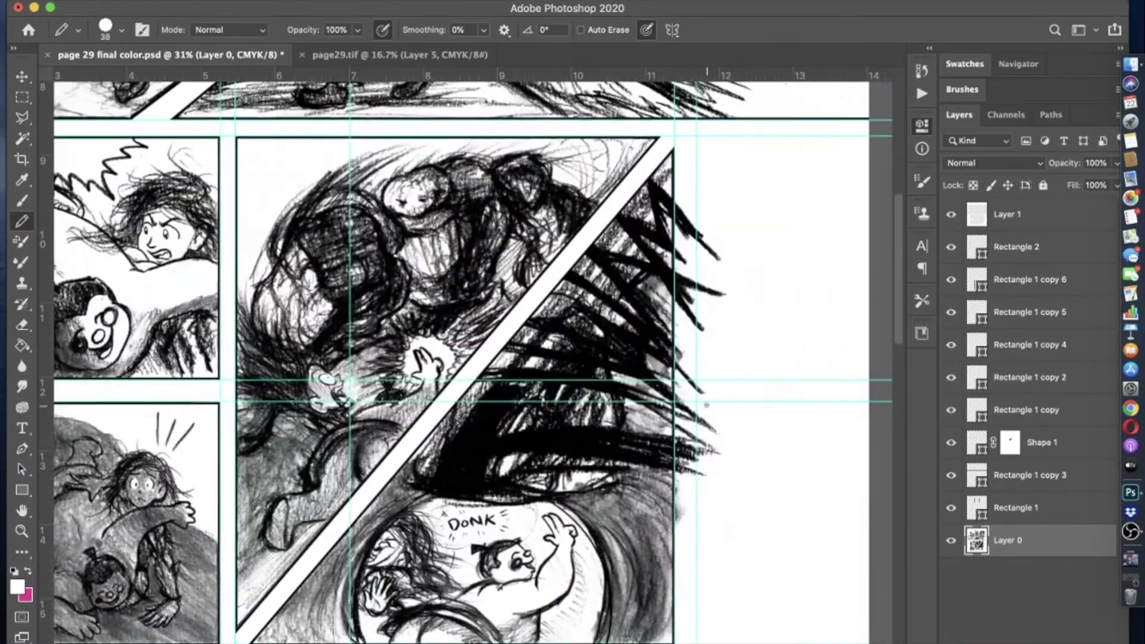
pyautogui.scroll(4, 641, 482)
pyautogui.scroll(-5, 641, 482)
pyautogui.scroll(6, 641, 482)
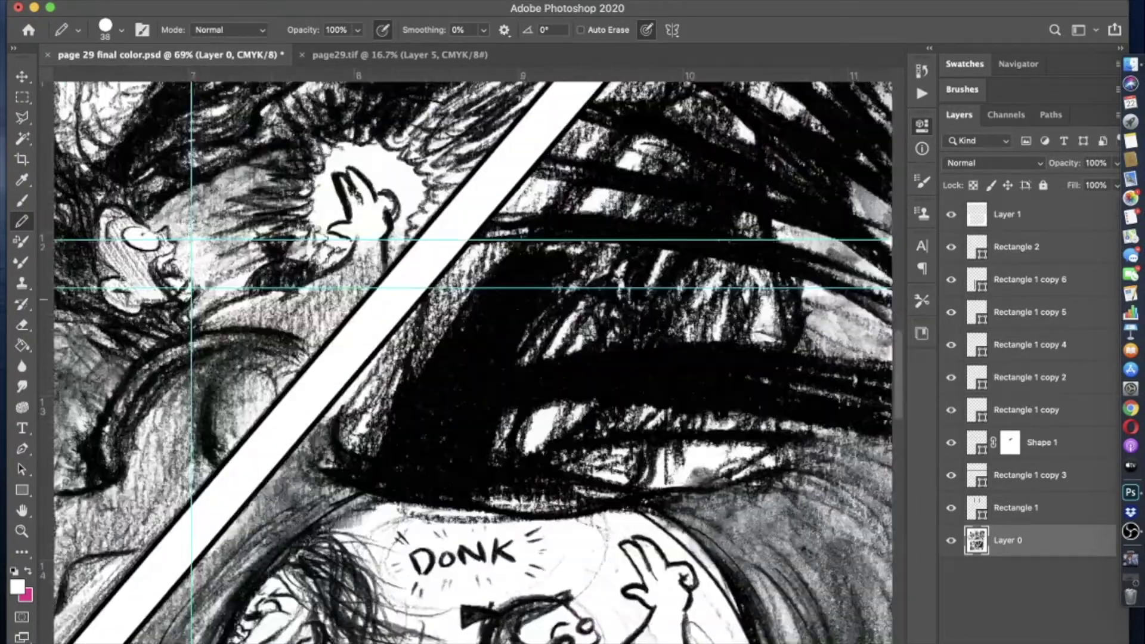
pyautogui.click(1008, 214)
pyautogui.press('b')
pyautogui.click(122, 29)
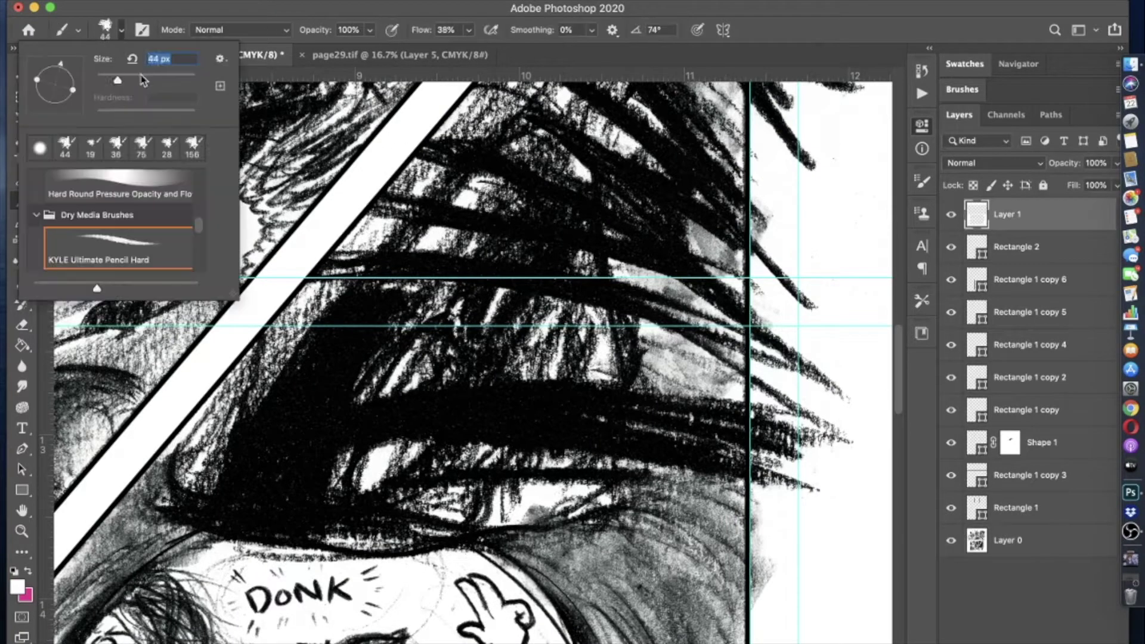
pyautogui.write('38')
pyautogui.press('Return')
pyautogui.moveTo(306, 430); pyautogui.dragTo(334, 346)
pyautogui.moveTo(311, 391)
pyautogui.mouseDown()
pyautogui.moveTo(250, 497)
pyautogui.moveTo(295, 452)
pyautogui.moveTo(249, 498)
pyautogui.mouseUp()
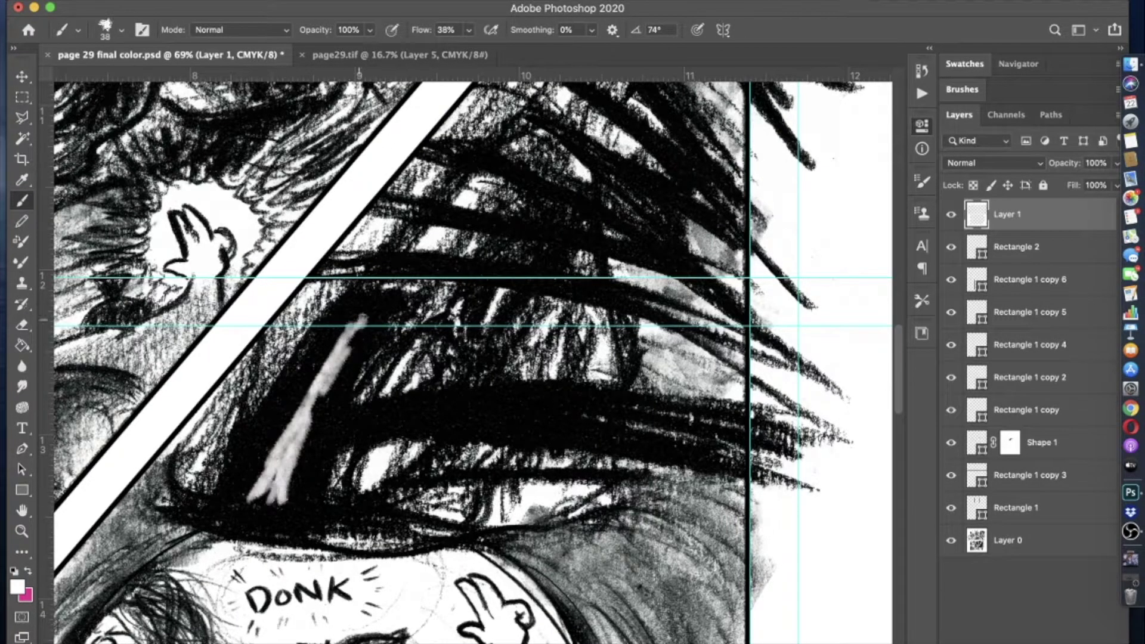
# - Fill out the slanted highlight and extend it in white along the wide curved black stroke
pyautogui.moveTo(360, 319); pyautogui.dragTo(283, 492)
pyautogui.moveTo(325, 426)
pyautogui.mouseDown()
pyautogui.moveTo(585, 412)
pyautogui.moveTo(737, 451)
pyautogui.moveTo(307, 425)
pyautogui.moveTo(266, 487)
pyautogui.moveTo(340, 355)
pyautogui.mouseUp()
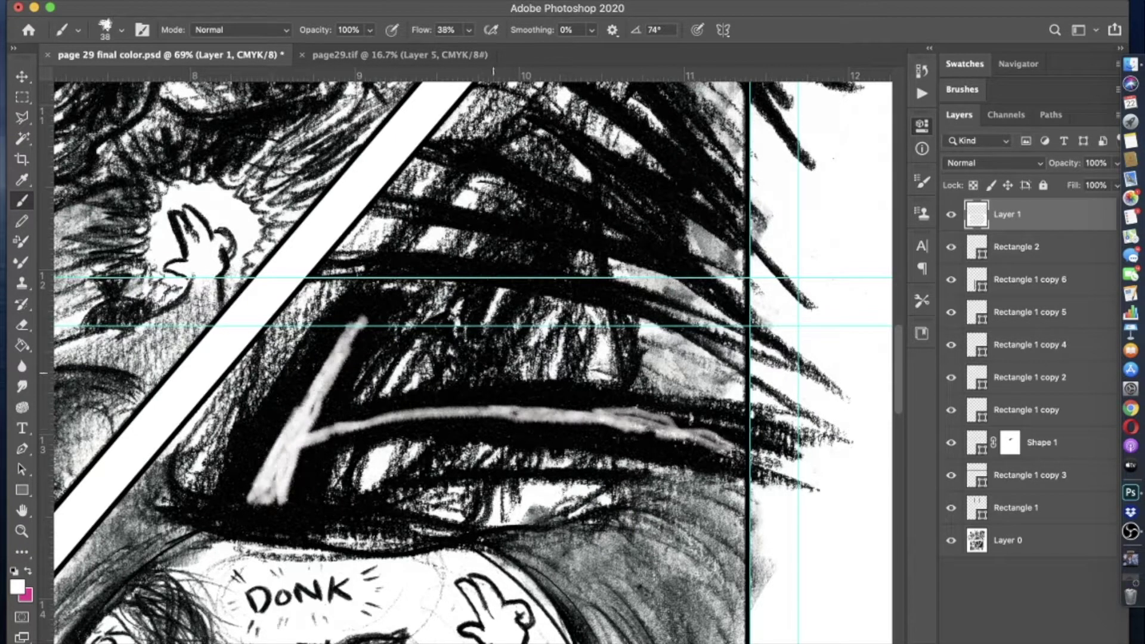
pyautogui.press('super+z')
# - Remove the lower of the two horizontal guides crossing the large panel and broaden the white highlight on the slanted stroke
pyautogui.moveTo(477, 326); pyautogui.dragTo(477, 74)
pyautogui.moveTo(376, 310)
pyautogui.mouseDown()
pyautogui.moveTo(268, 471)
pyautogui.moveTo(597, 412)
pyautogui.moveTo(835, 459)
pyautogui.moveTo(328, 426)
pyautogui.moveTo(268, 454)
pyautogui.moveTo(251, 528)
pyautogui.moveTo(328, 322)
pyautogui.moveTo(191, 525)
pyautogui.moveTo(203, 472)
pyautogui.mouseUp()
pyautogui.scroll(2, 481, 384)
pyautogui.scroll(-3, 477, 370)
pyautogui.scroll(4, 489, 381)
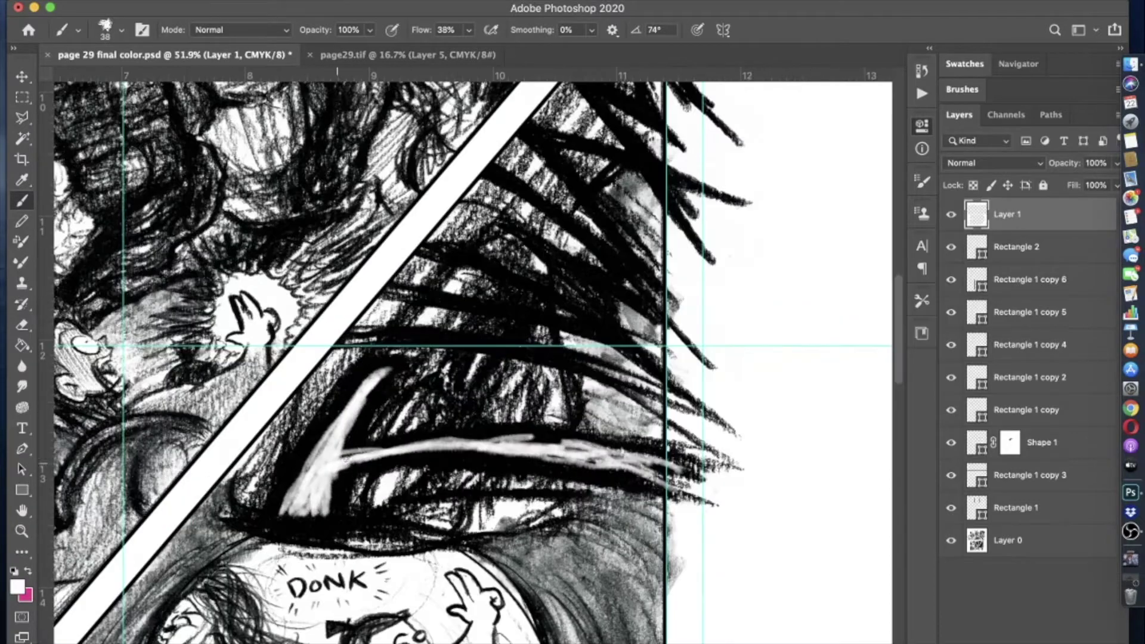
pyautogui.scroll(-1, 489, 382)
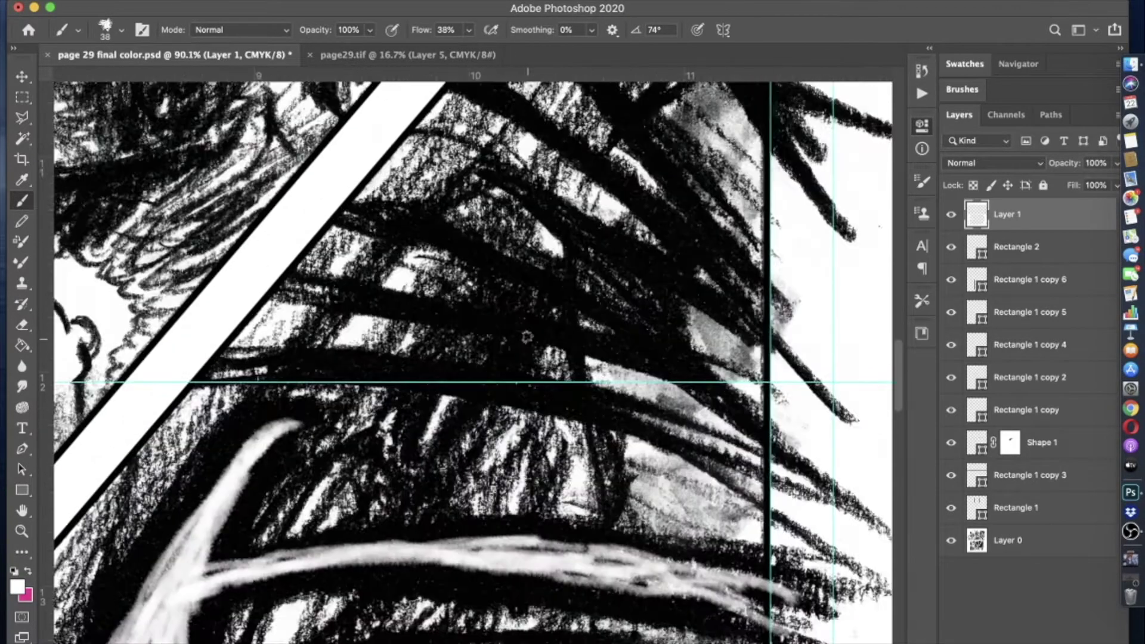
# - Remove the remaining horizontal guide across the large panel and reduce the textured brush to 30 px
pyautogui.moveTo(236, 383); pyautogui.dragTo(229, 71)
pyautogui.moveTo(549, 333); pyautogui.dragTo(501, 381)
pyautogui.hotkey('ctrl', 'z')
pyautogui.click(122, 30)
pyautogui.moveTo(117, 81); pyautogui.dragTo(113, 80)
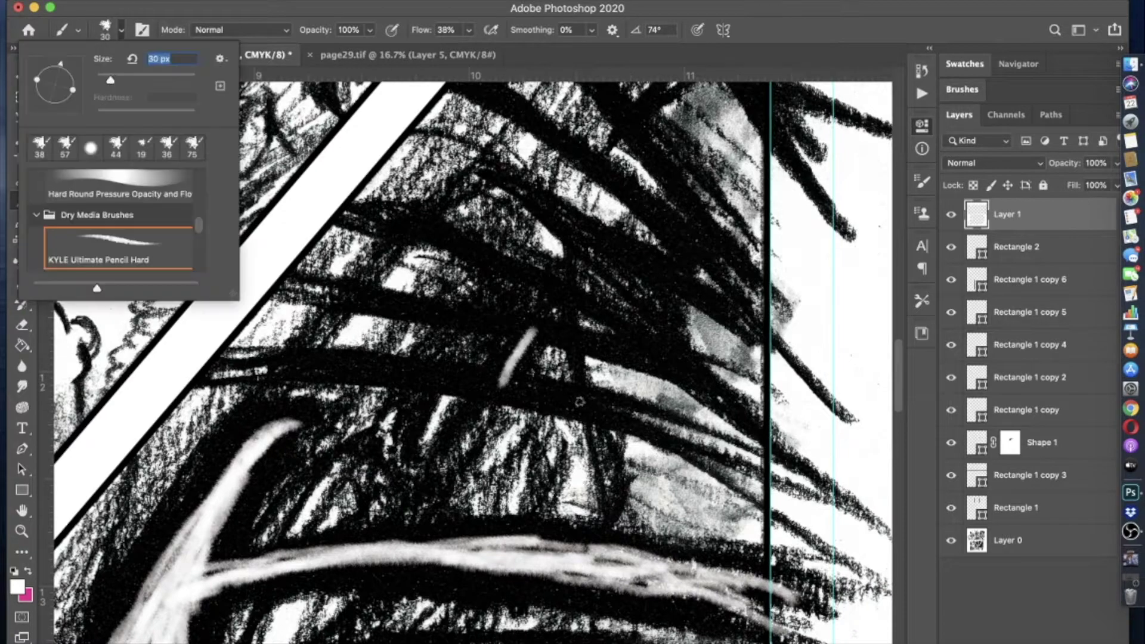
# - Paint thin white highlights along the two long black strokes above the thick curved one and their short connecting stroke
pyautogui.moveTo(601, 408); pyautogui.dragTo(637, 412)
pyautogui.moveTo(727, 451)
pyautogui.mouseDown()
pyautogui.moveTo(519, 385)
pyautogui.moveTo(247, 364)
pyautogui.mouseUp()
pyautogui.scroll(-3, 479, 382)
pyautogui.scroll(3, 588, 346)
pyautogui.moveTo(298, 287)
pyautogui.mouseDown()
pyautogui.moveTo(645, 360)
pyautogui.moveTo(286, 281)
pyautogui.mouseUp()
pyautogui.scroll(-3, 286, 280)
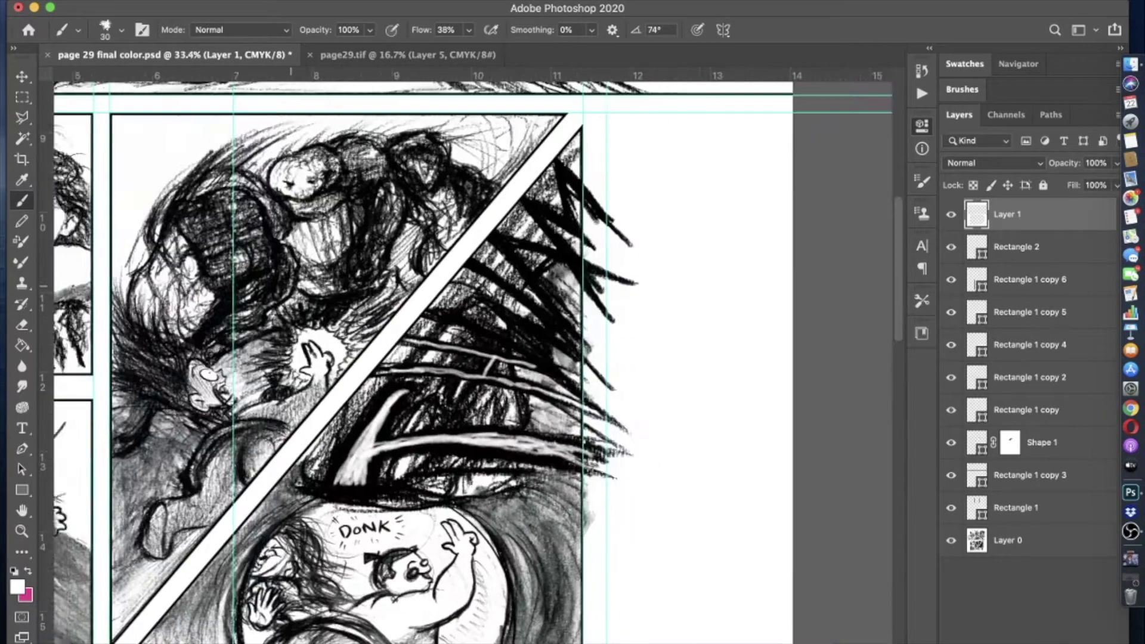
# - Strengthen the white highlight along the lower of the two long strokes toward the panel's right edge
pyautogui.scroll(3, 290, 285)
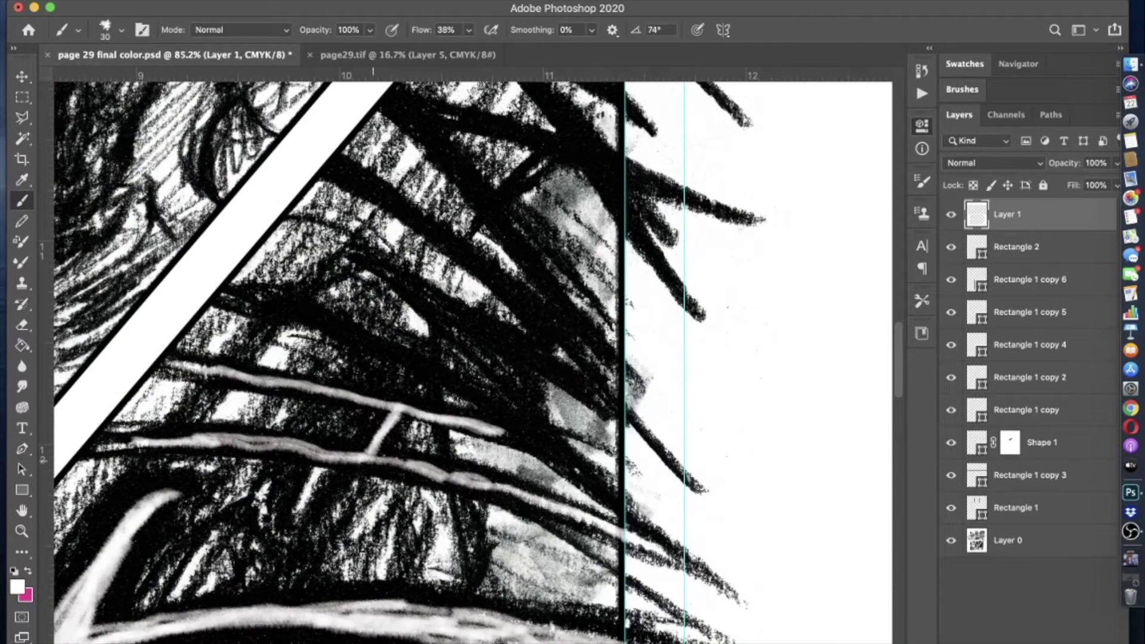
pyautogui.moveTo(591, 518)
pyautogui.mouseDown()
pyautogui.moveTo(328, 459)
pyautogui.moveTo(117, 445)
pyautogui.moveTo(351, 457)
pyautogui.mouseUp()
pyautogui.scroll(-2, 351, 457)
pyautogui.scroll(3, 515, 418)
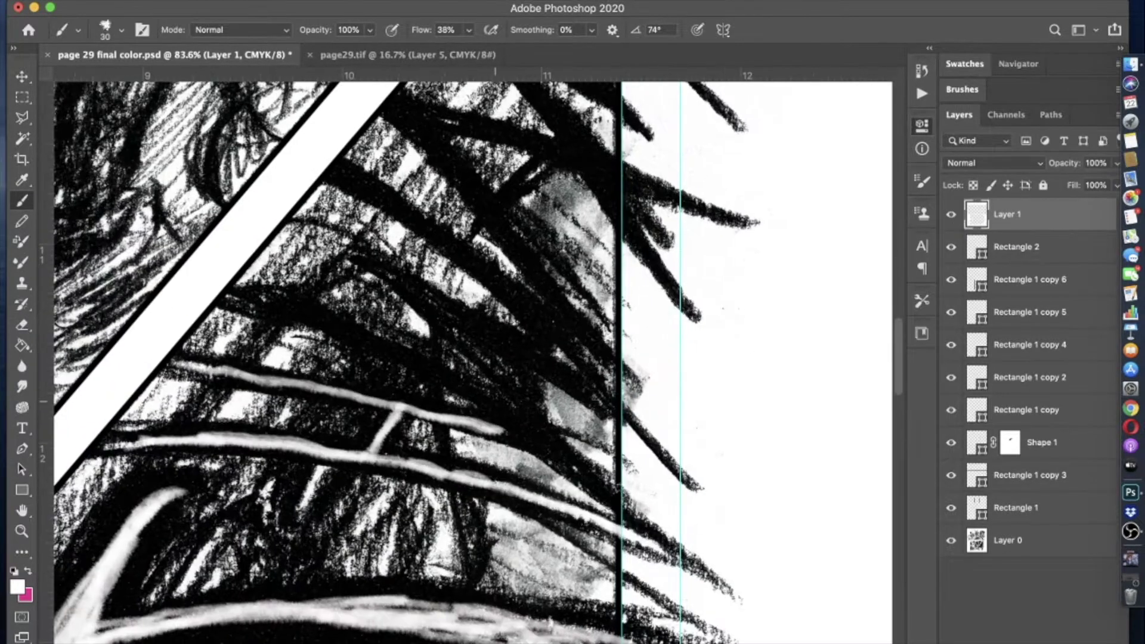
# - Paint white highlights along the third long stroke up and the steeper stroke that joins it from above
pyautogui.moveTo(597, 487)
pyautogui.mouseDown()
pyautogui.moveTo(498, 405)
pyautogui.moveTo(292, 306)
pyautogui.mouseUp()
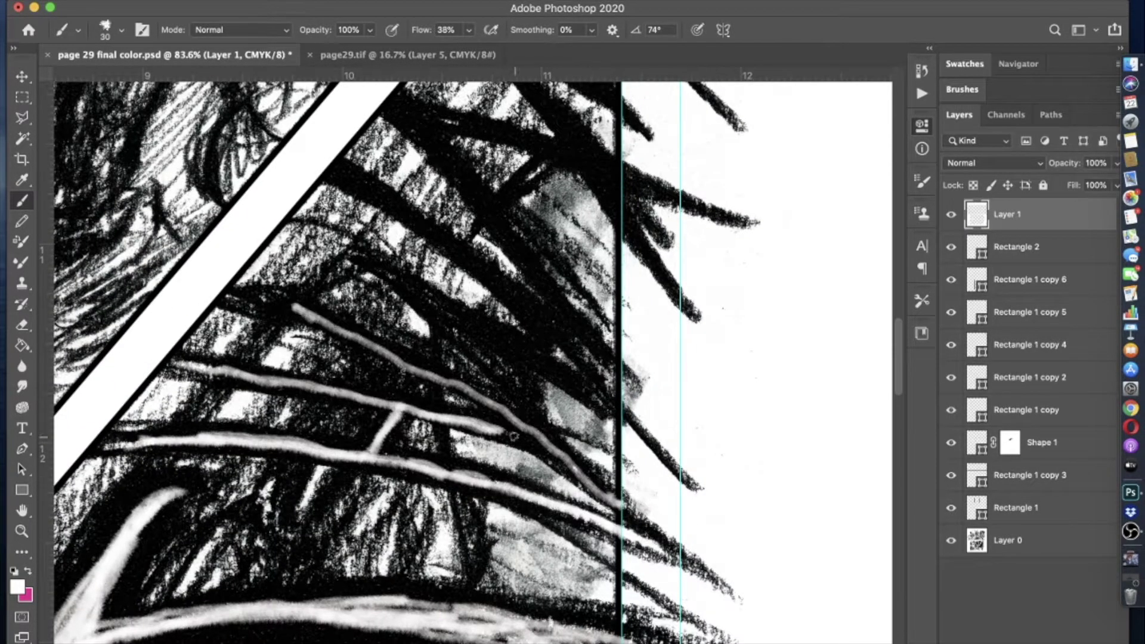
pyautogui.moveTo(569, 453)
pyautogui.mouseDown()
pyautogui.moveTo(411, 359)
pyautogui.moveTo(248, 298)
pyautogui.moveTo(313, 322)
pyautogui.mouseUp()
pyautogui.moveTo(389, 272); pyautogui.dragTo(518, 400)
pyautogui.moveTo(394, 271); pyautogui.dragTo(543, 427)
# - Paint white highlights along the next long stroke from the diagonal gutter and the short branch beneath it
pyautogui.moveTo(328, 168); pyautogui.dragTo(549, 325)
pyautogui.moveTo(395, 273); pyautogui.dragTo(480, 322)
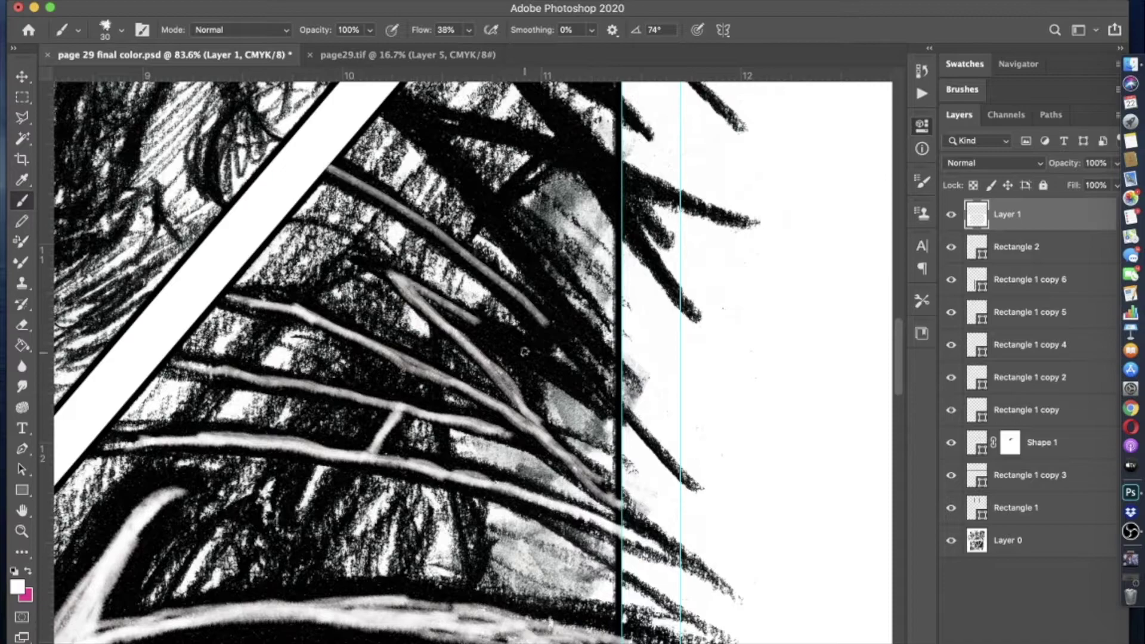
pyautogui.moveTo(524, 352)
pyautogui.mouseDown()
pyautogui.moveTo(604, 405)
pyautogui.moveTo(457, 248)
pyautogui.moveTo(331, 170)
pyautogui.mouseUp()
pyautogui.moveTo(599, 404); pyautogui.dragTo(454, 312)
# - Outline the triangular group of black strokes near the panel's upper right with white highlights
pyautogui.scroll(-5, 472, 358)
pyautogui.scroll(4, 471, 358)
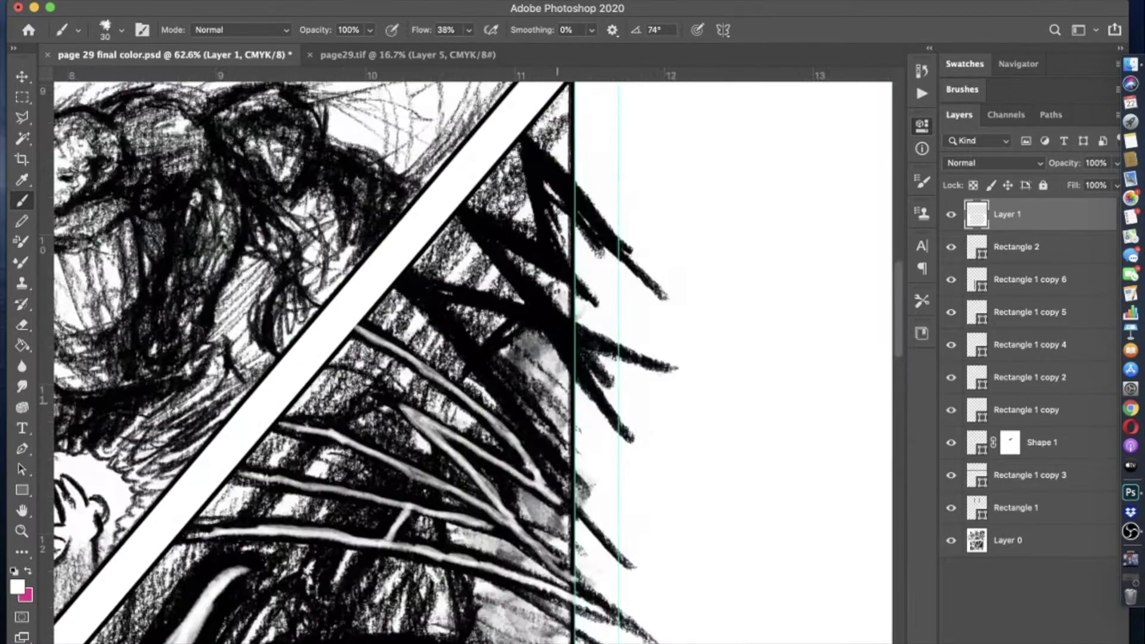
pyautogui.moveTo(564, 470); pyautogui.dragTo(412, 284)
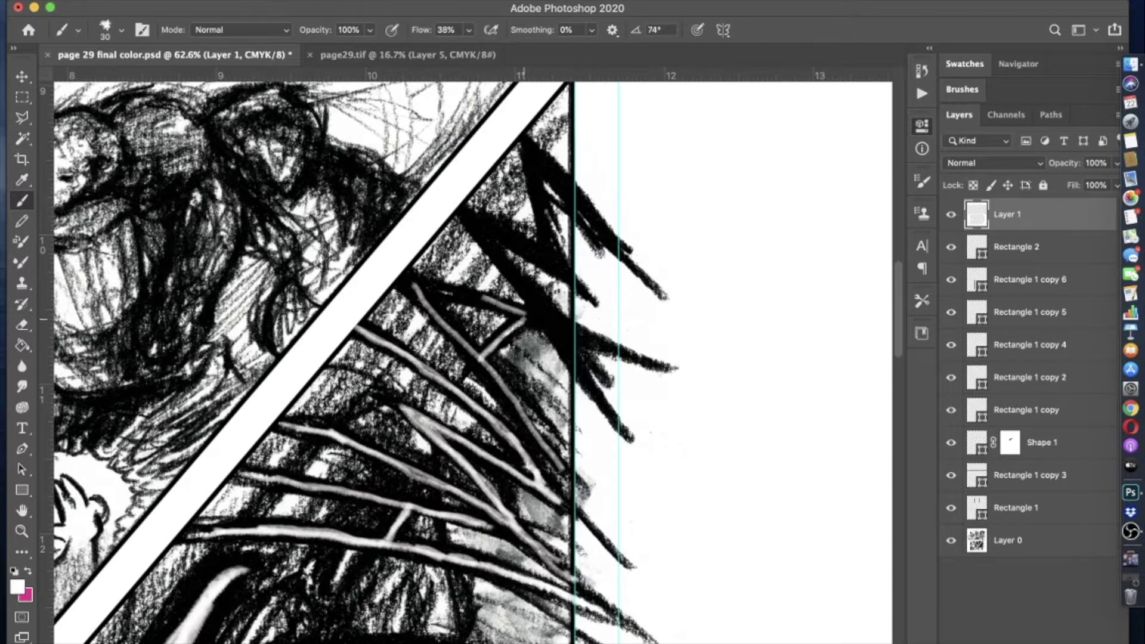
pyautogui.moveTo(496, 301); pyautogui.dragTo(416, 284)
pyautogui.moveTo(453, 330); pyautogui.dragTo(417, 293)
pyautogui.scroll(3, 482, 366)
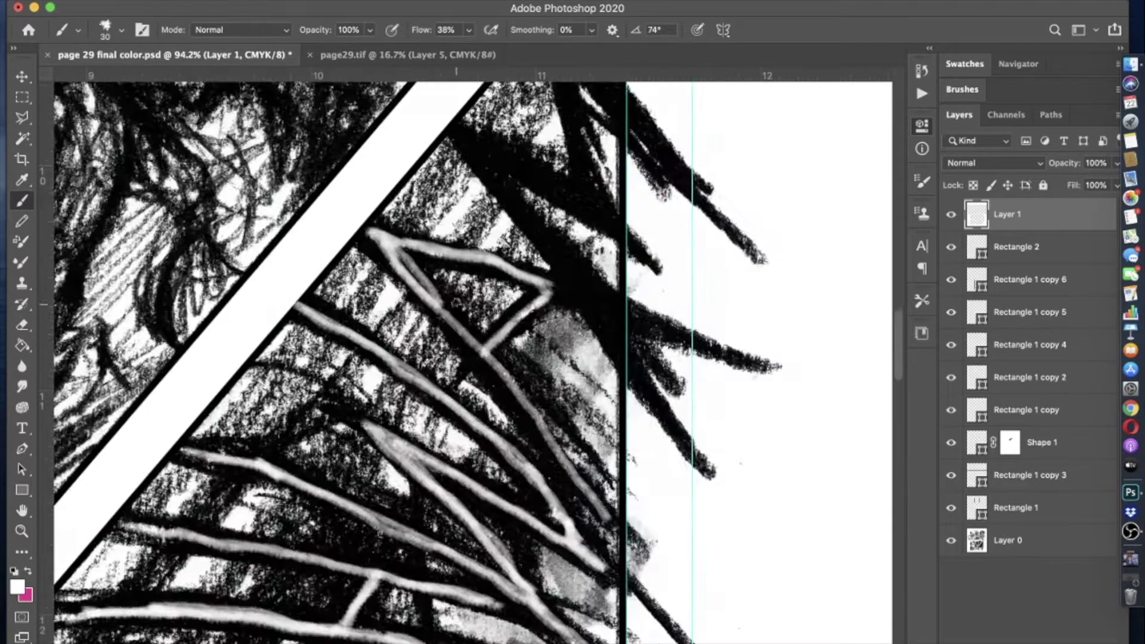
# - Move Layer 1 down one position in the layer order, directly beneath the diagonal strip's layer
pyautogui.press('super+bracketleft')
pyautogui.press('super+bracketleft')
pyautogui.press('super+bracketleft')
pyautogui.press('super+bracketright')
pyautogui.press('super+bracketright')
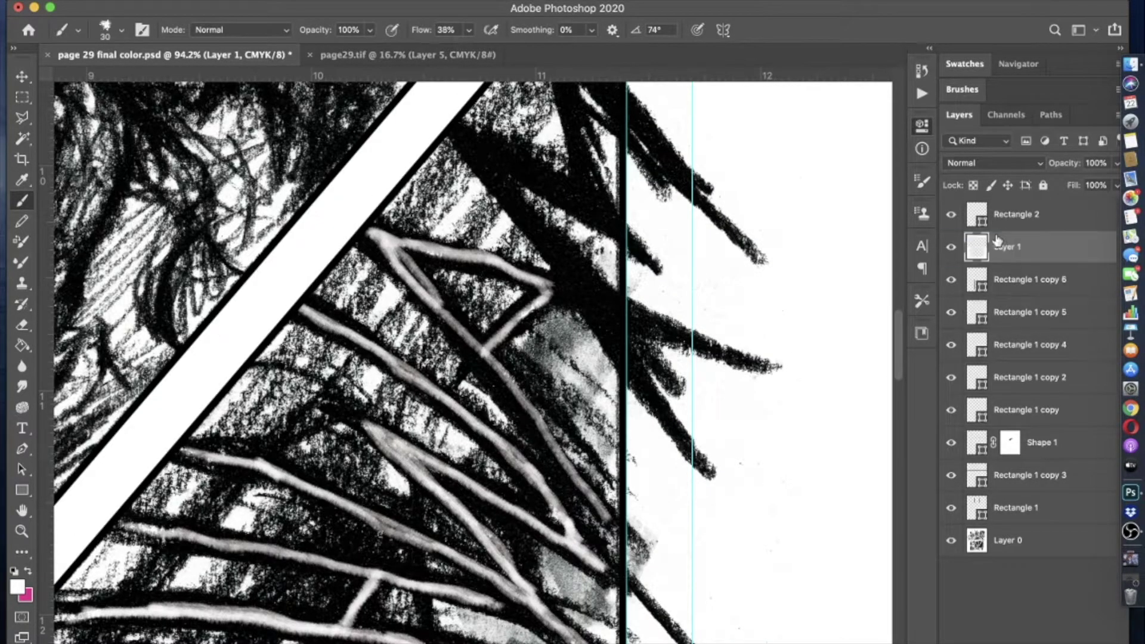
# - Paint white highlights along the long black stroke crossing the panel's right border and the two shorter strokes above it
pyautogui.scroll(3, 347, 382)
pyautogui.scroll(-2, 471, 358)
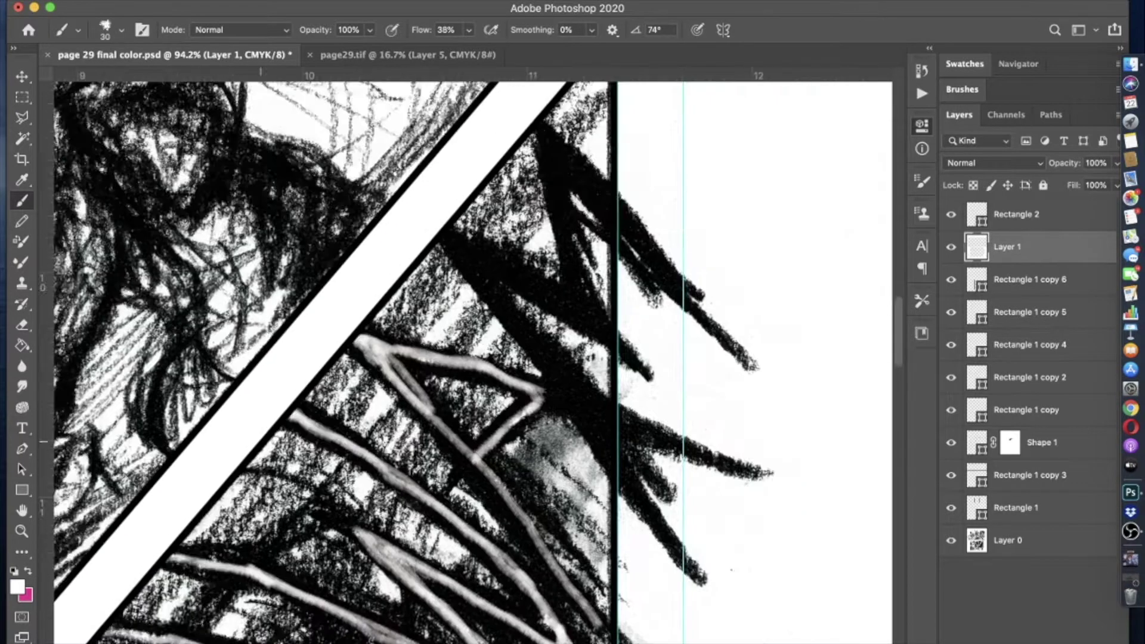
pyautogui.moveTo(465, 260)
pyautogui.mouseDown()
pyautogui.moveTo(528, 326)
pyautogui.moveTo(650, 514)
pyautogui.mouseUp()
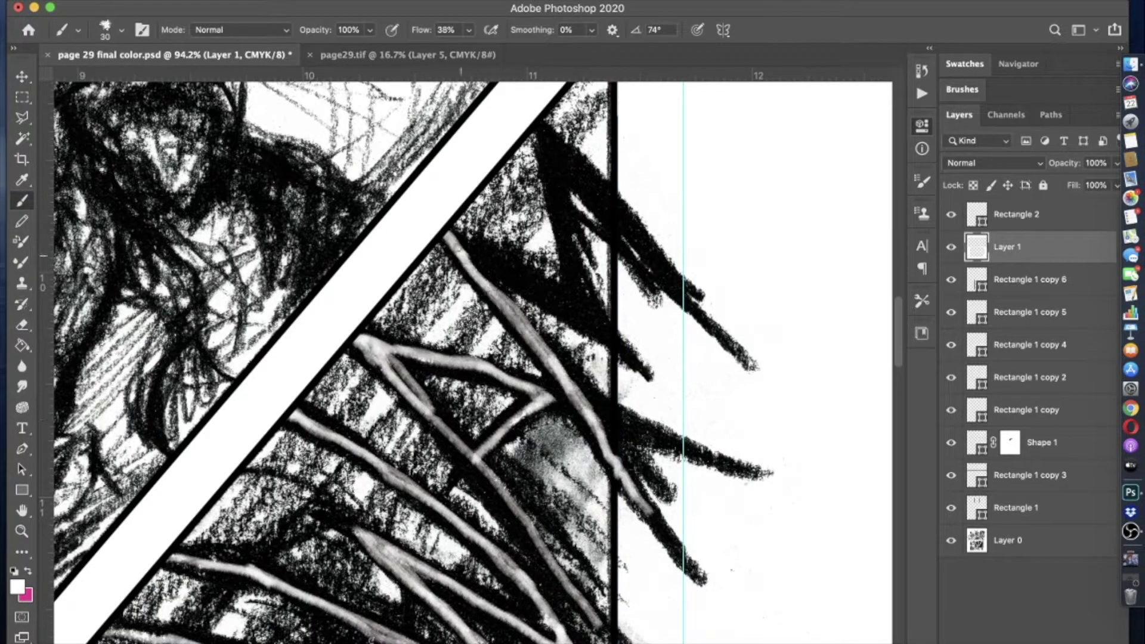
pyautogui.moveTo(466, 248); pyautogui.dragTo(600, 322)
pyautogui.moveTo(550, 169)
pyautogui.mouseDown()
pyautogui.moveTo(599, 325)
pyautogui.moveTo(575, 237)
pyautogui.mouseUp()
pyautogui.hotkey('ctrl', 'z')
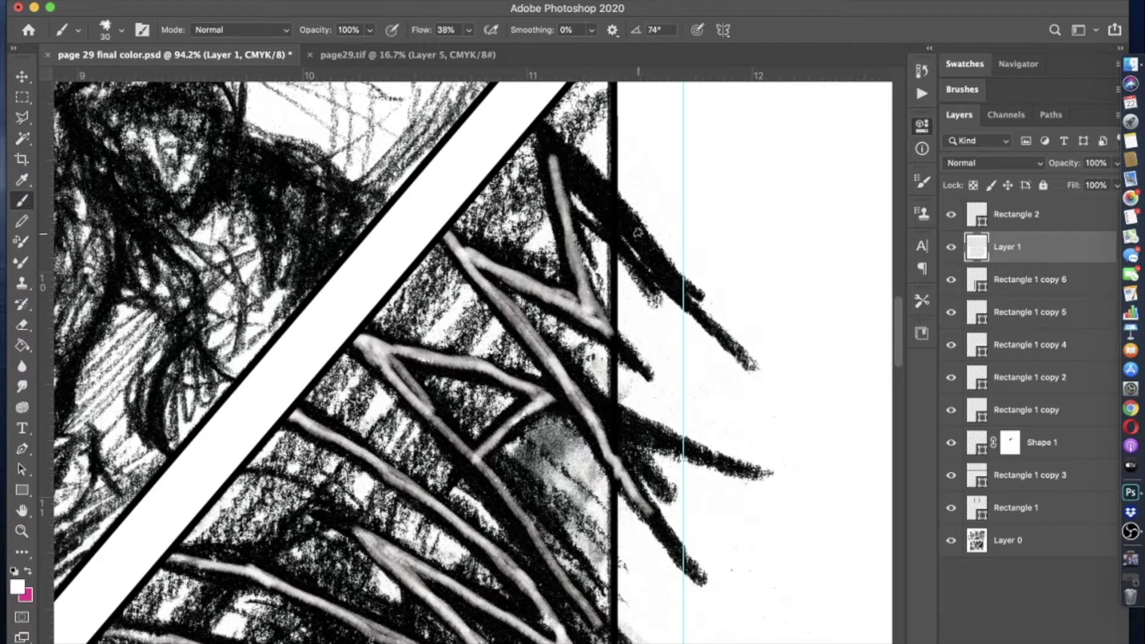
# - Set the brush size to 15 and highlight the topmost stroke that runs from the diagonal gutter past the panel's right border
pyautogui.scroll(-5, 480, 270)
pyautogui.scroll(5, 494, 290)
pyautogui.click(78, 30)
pyautogui.click(107, 84)
pyautogui.press('Return')
pyautogui.scroll(3, 605, 142)
pyautogui.moveTo(558, 361); pyautogui.dragTo(439, 296)
pyautogui.scroll(-2, 453, 358)
pyautogui.moveTo(412, 230)
pyautogui.mouseDown()
pyautogui.moveTo(551, 396)
pyautogui.moveTo(698, 623)
pyautogui.mouseUp()
pyautogui.scroll(-3, 522, 107)
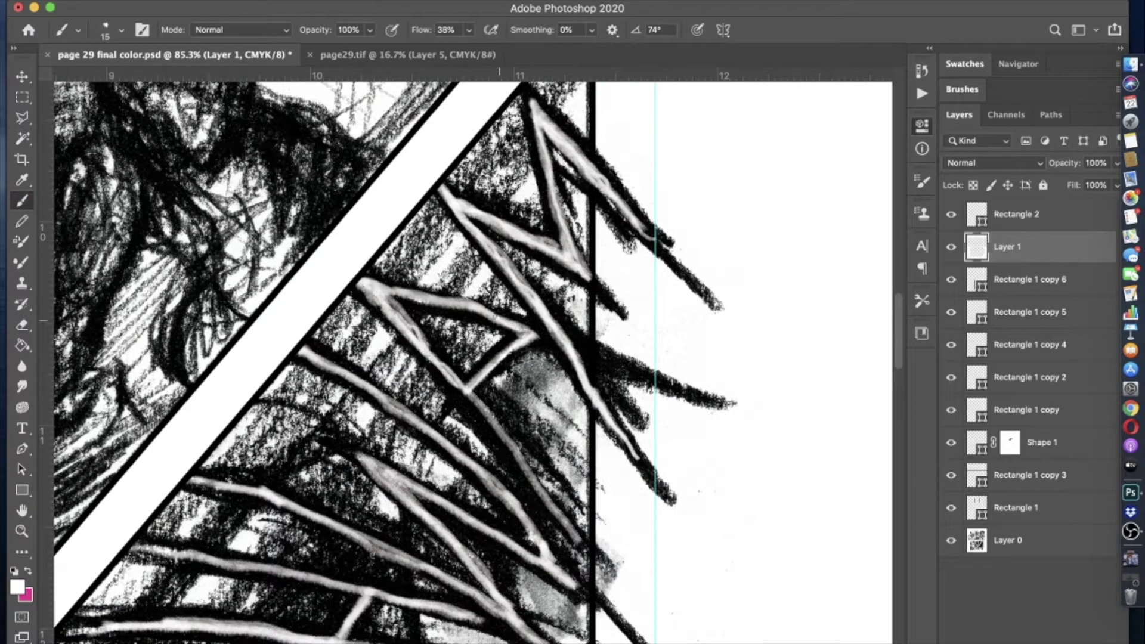
# - Paint a thin white highlight along the short branch that sticks out beyond the panel's right border
pyautogui.scroll(-3, 471, 358)
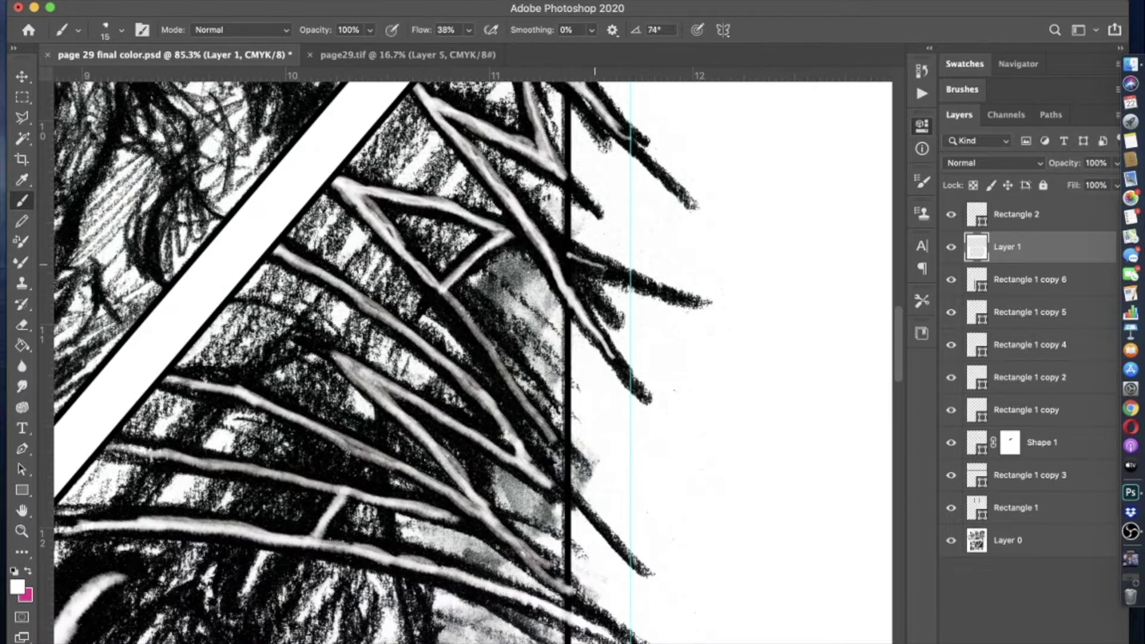
pyautogui.scroll(3, 591, 265)
pyautogui.hscroll(4, 716, 179)
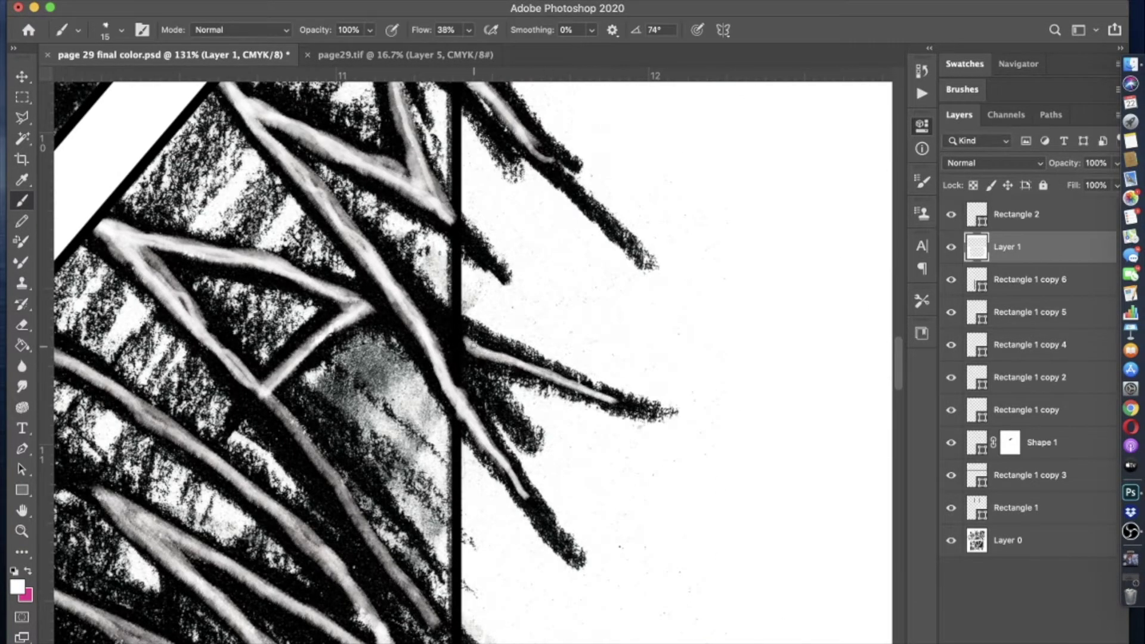
# - Brighten the existing highlights on the long strokes between the diagonal gutter and the panel's right border with the size 15 brush
pyautogui.scroll(-3, 580, 132)
pyautogui.scroll(-2, 482, 478)
pyautogui.scroll(3, 482, 478)
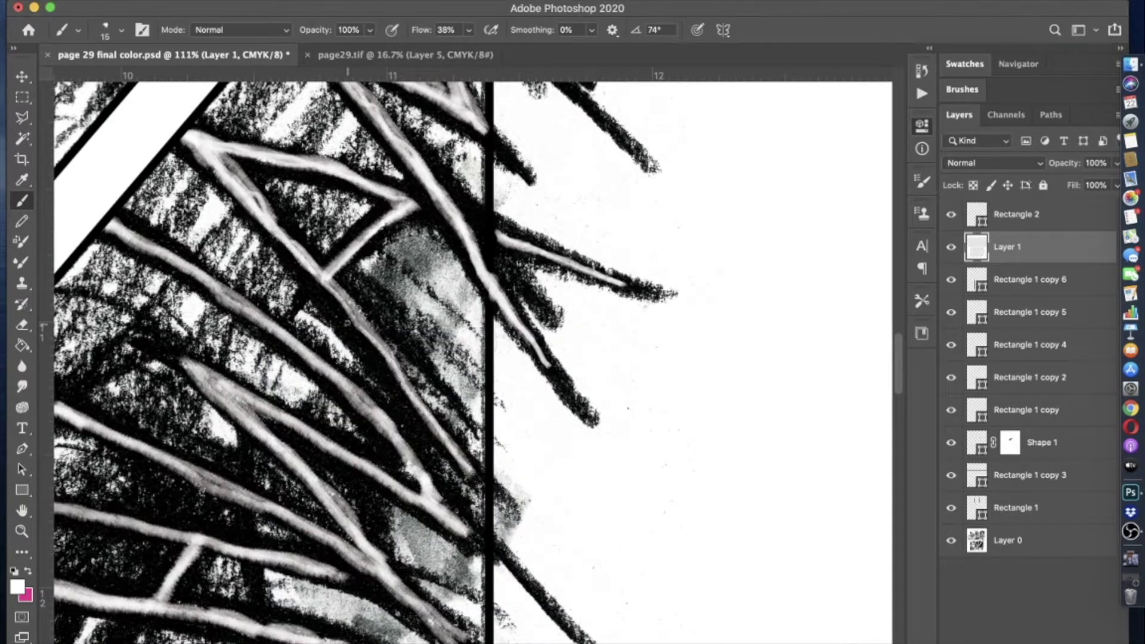
pyautogui.scroll(-2, 471, 392)
pyautogui.scroll(2, 471, 392)
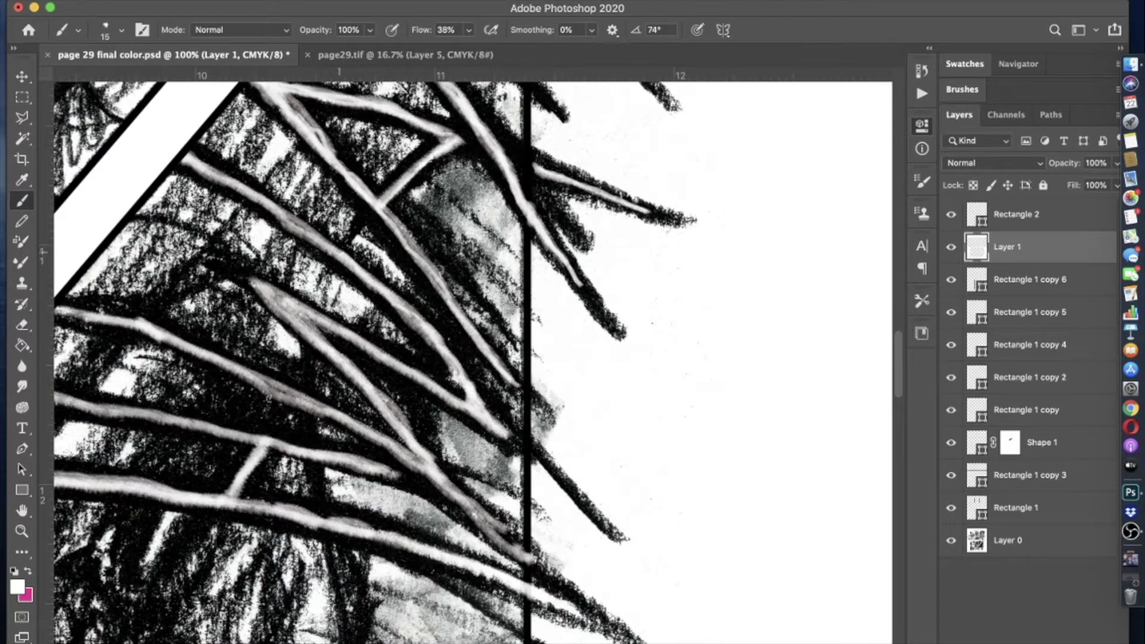
pyautogui.hscroll(-5, 321, 345)
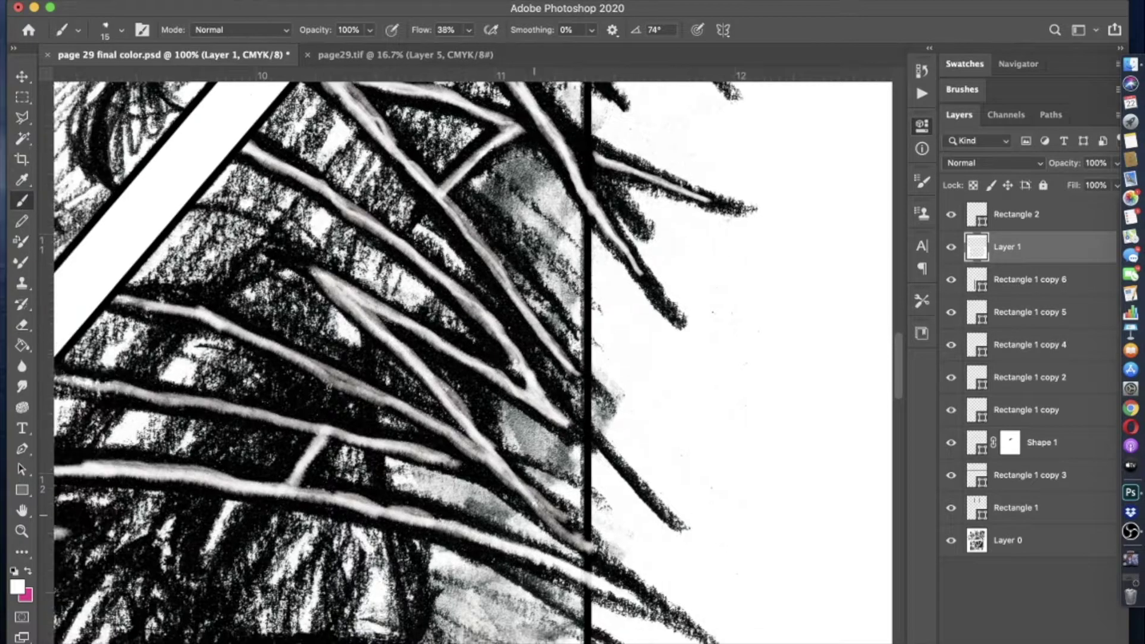
pyautogui.hscroll(-3, 471, 358)
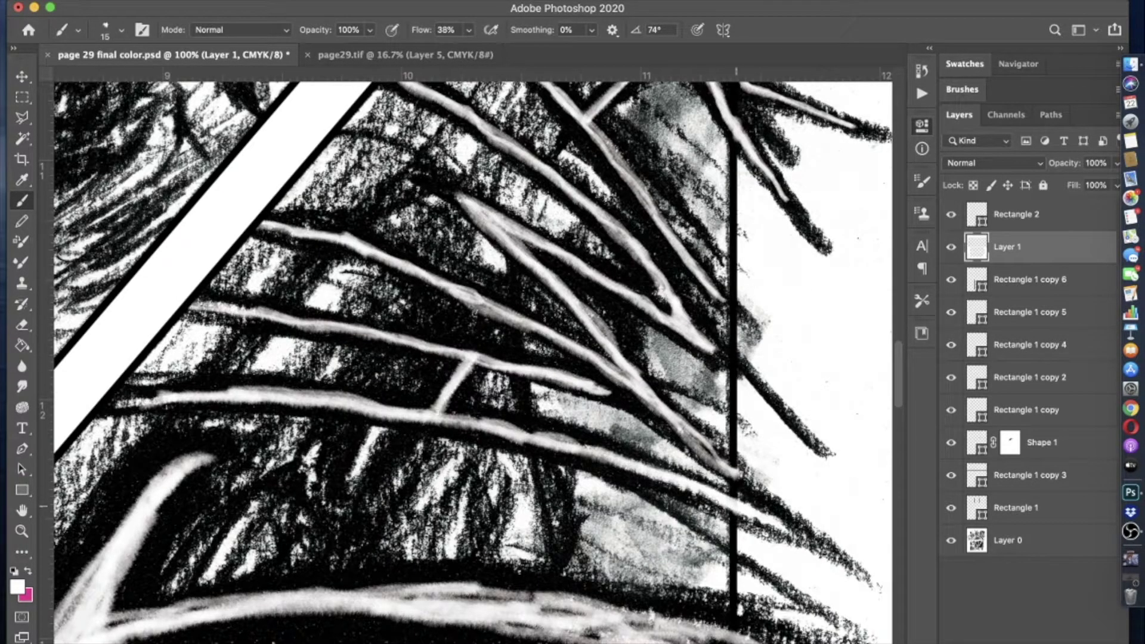
pyautogui.scroll(-3, 478, 309)
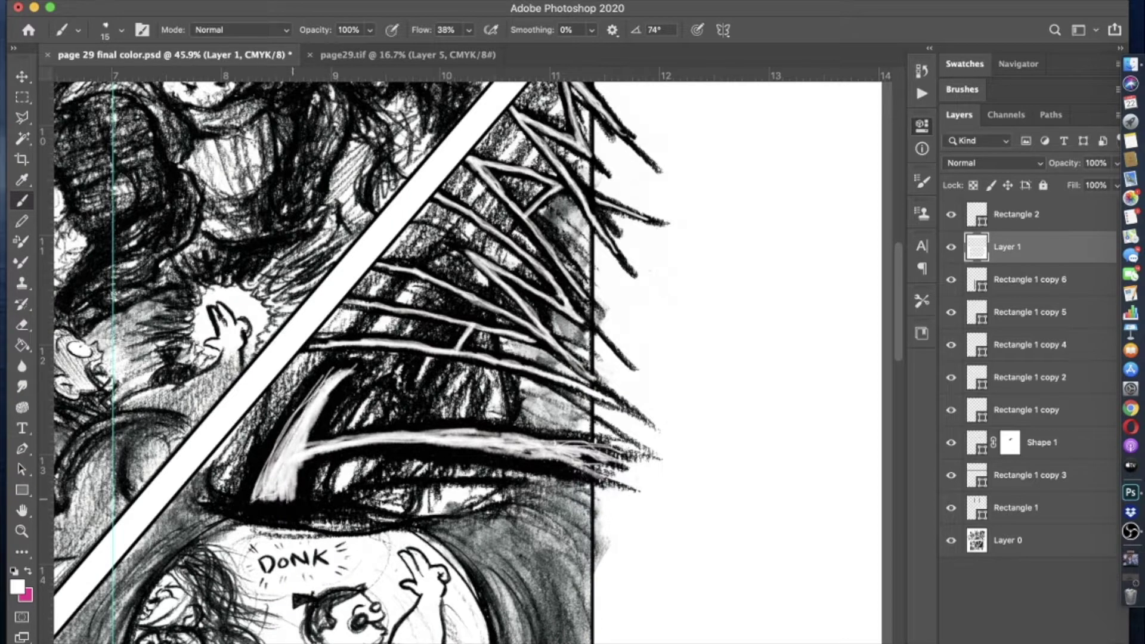
pyautogui.scroll(-2, 471, 370)
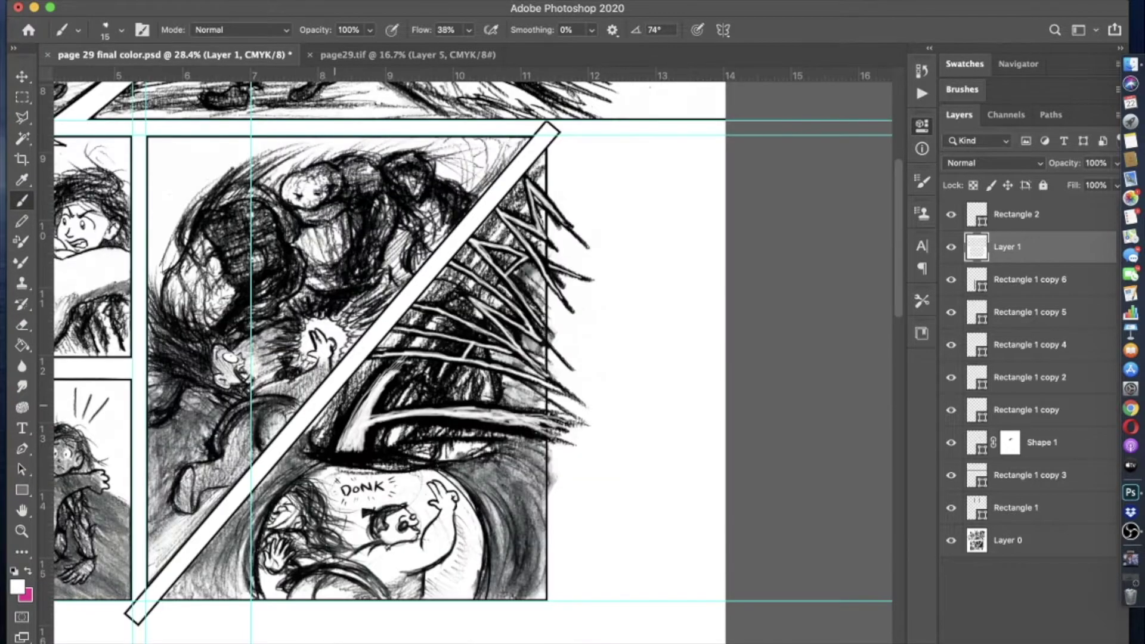
# - Add a mask to Layer 1 and brush black at size 28 and 89% opacity over the base of the thick trunk's highlight
pyautogui.press('8')
pyautogui.press('9')
pyautogui.scroll(3, 478, 371)
pyautogui.click(77, 29)
pyautogui.press('Return')
pyautogui.moveTo(201, 539)
pyautogui.mouseDown()
pyautogui.moveTo(272, 388)
pyautogui.moveTo(242, 536)
pyautogui.mouseUp()
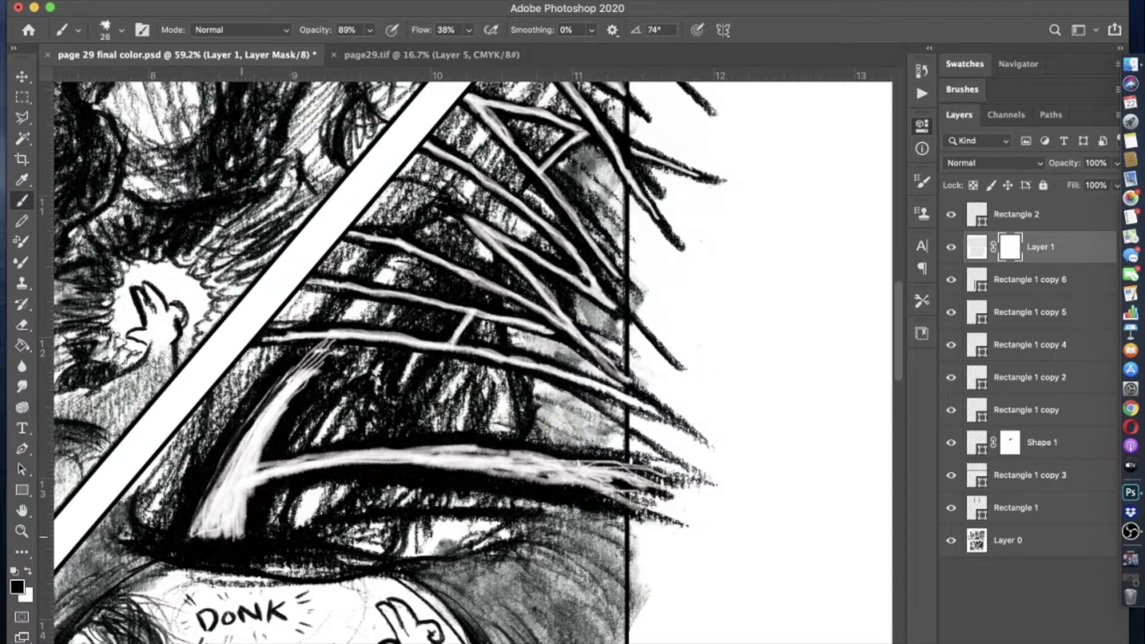
# - Soften the thick trunk and horizontal branch highlights on the mask with the brush at size 19 and 22% opacity
pyautogui.press('5')
pyautogui.press('4')
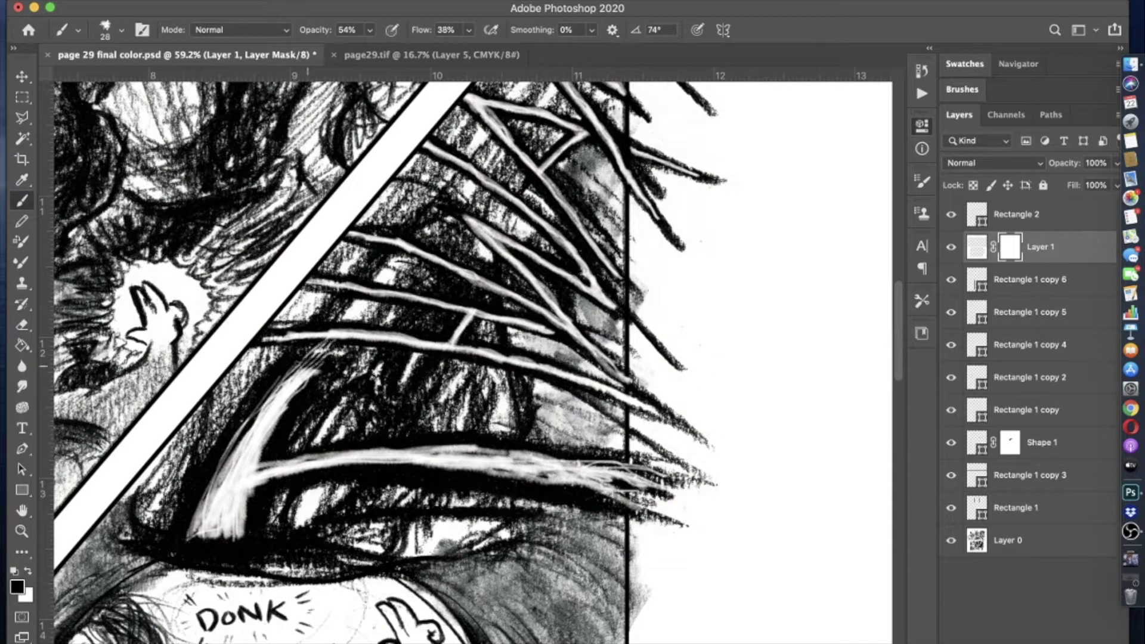
pyautogui.click(105, 29)
pyautogui.press('Return')
pyautogui.press('0')
pyautogui.press('2')
pyautogui.click(369, 30)
pyautogui.press('Return')
pyautogui.moveTo(370, 29); pyautogui.dragTo(382, 55)
pyautogui.moveTo(643, 468); pyautogui.dragTo(420, 449)
pyautogui.scroll(2, 472, 358)
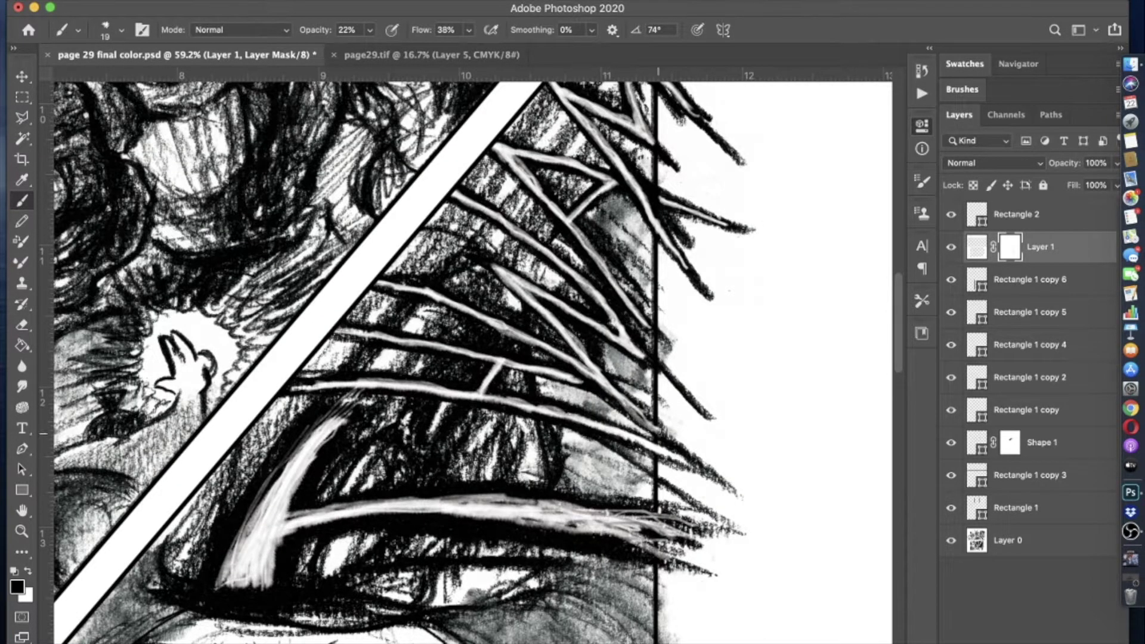
# - Compare the page with and without Layer 1, and move Layer 1 above the diagonal strip's layer
pyautogui.scroll(-5, 453, 570)
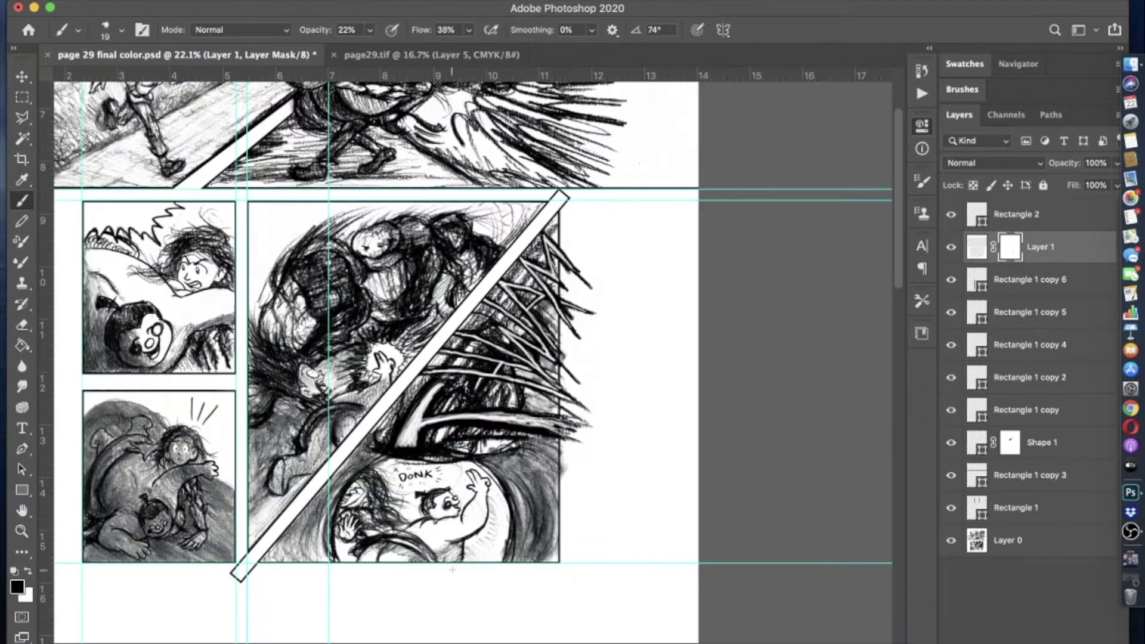
pyautogui.scroll(-3, 453, 570)
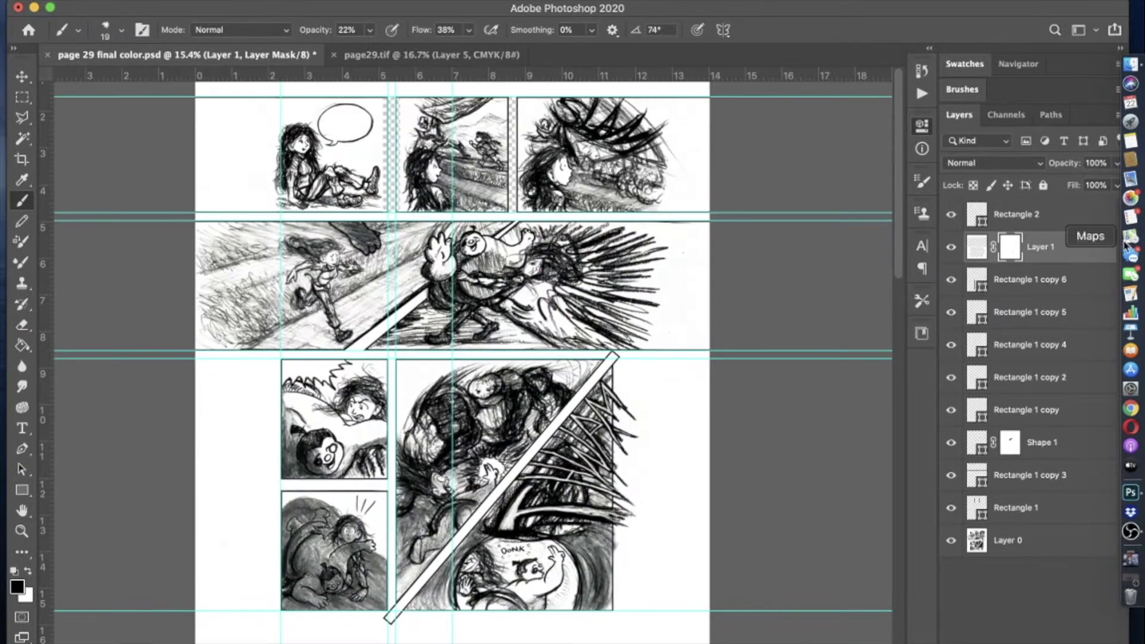
pyautogui.click(952, 247)
pyautogui.click(951, 247)
pyautogui.moveTo(976, 247); pyautogui.dragTo(977, 208)
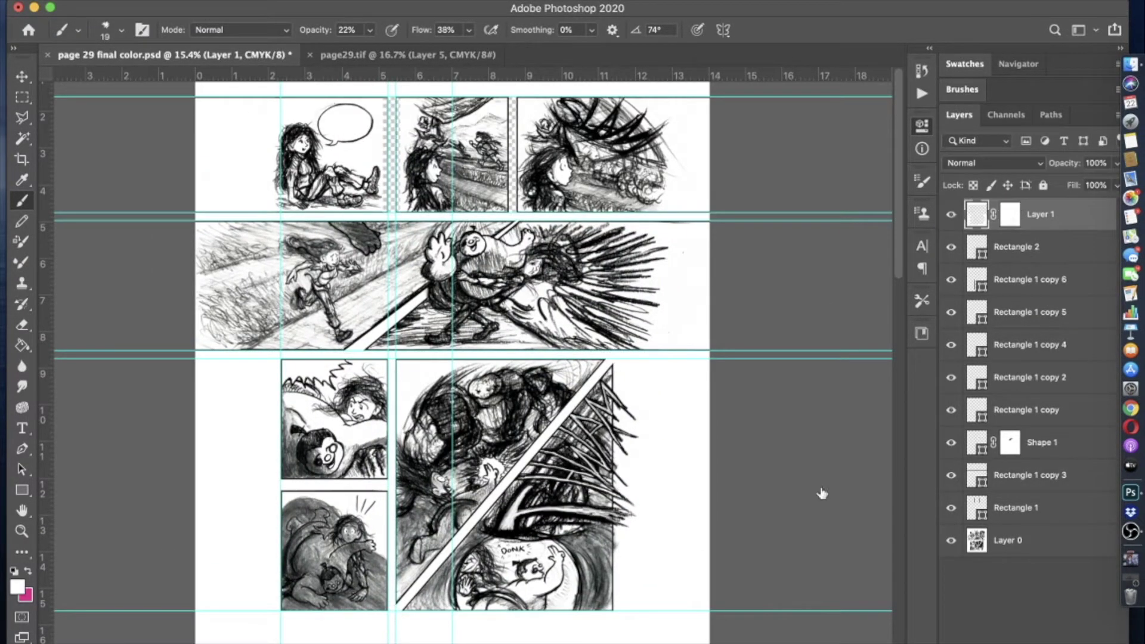
# - Mask the highlight tips along the diagonal gutter's border on Layer 1's mask with black at 100% opacity
pyautogui.scroll(8, 540, 459)
pyautogui.click(1010, 214)
pyautogui.press('d')
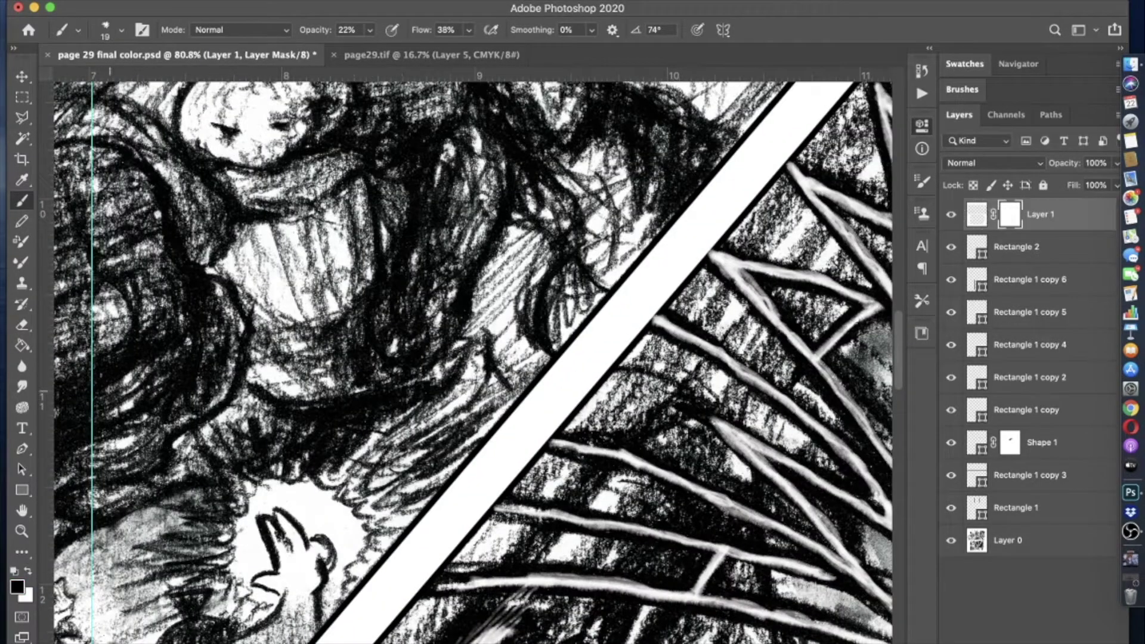
pyautogui.scroll(3, 471, 358)
pyautogui.hscroll(3, 472, 358)
pyautogui.press('0')
pyautogui.scroll(3, 479, 367)
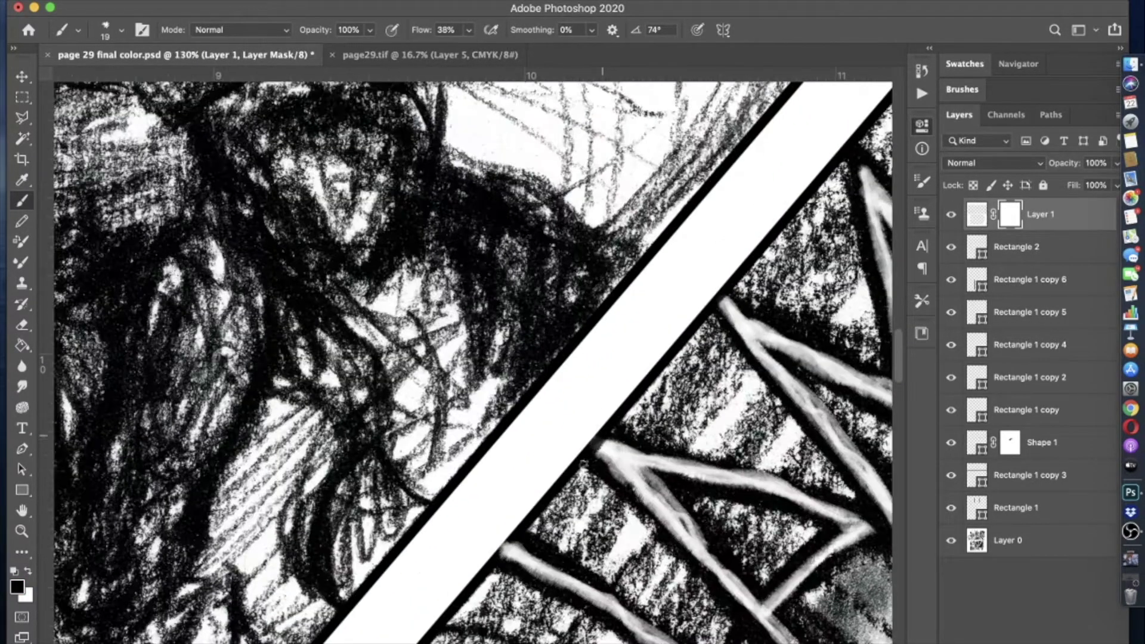
pyautogui.scroll(-5, 607, 435)
pyautogui.hscroll(-2, 607, 435)
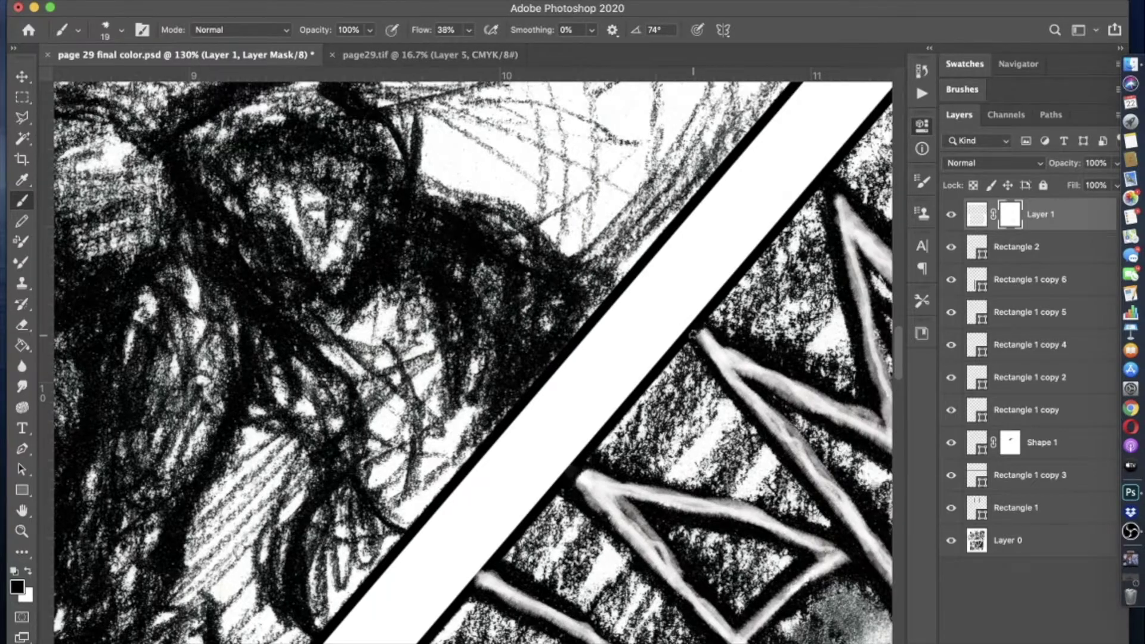
pyautogui.scroll(-10, 472, 358)
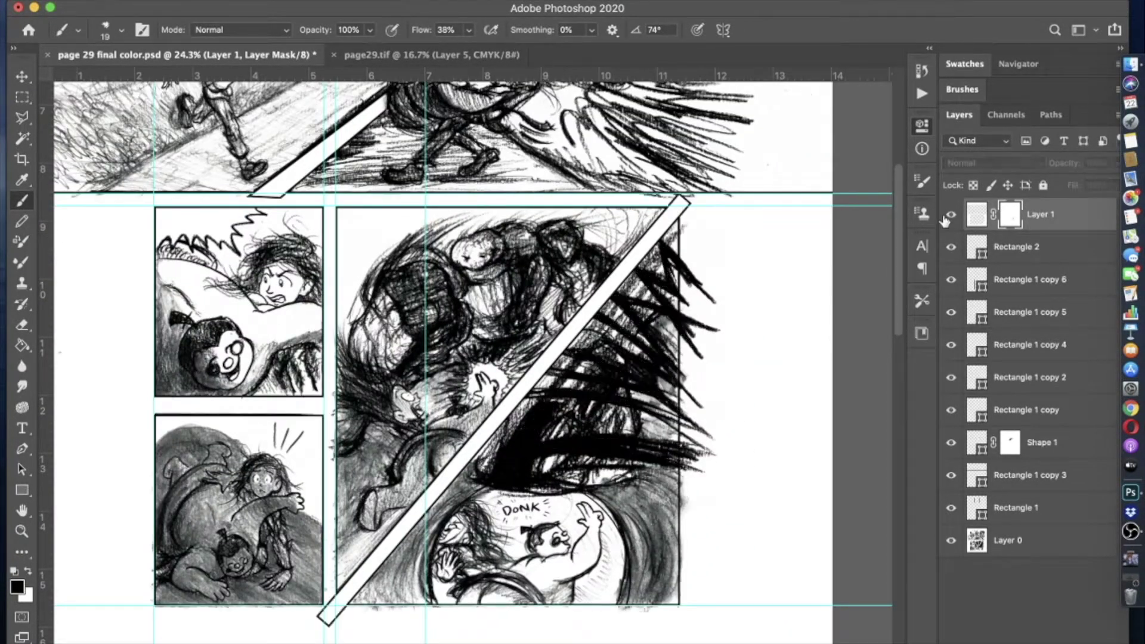
pyautogui.scroll(3, 260, 526)
pyautogui.scroll(-3, 418, 299)
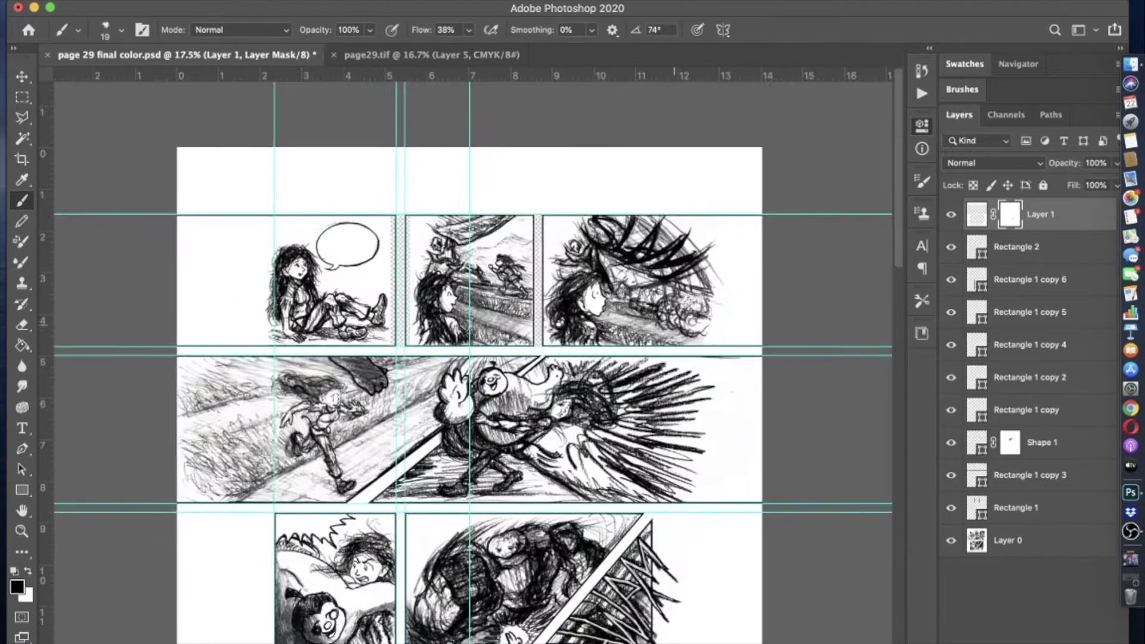
# - Fill the transparent gutters between the top-row panels with white on Layer 0 using the Paint Bucket
pyautogui.click(1002, 539)
pyautogui.press('g')
pyautogui.scroll(-1, 410, 245)
pyautogui.hotkey('ctrl', 's')
pyautogui.press('Return')
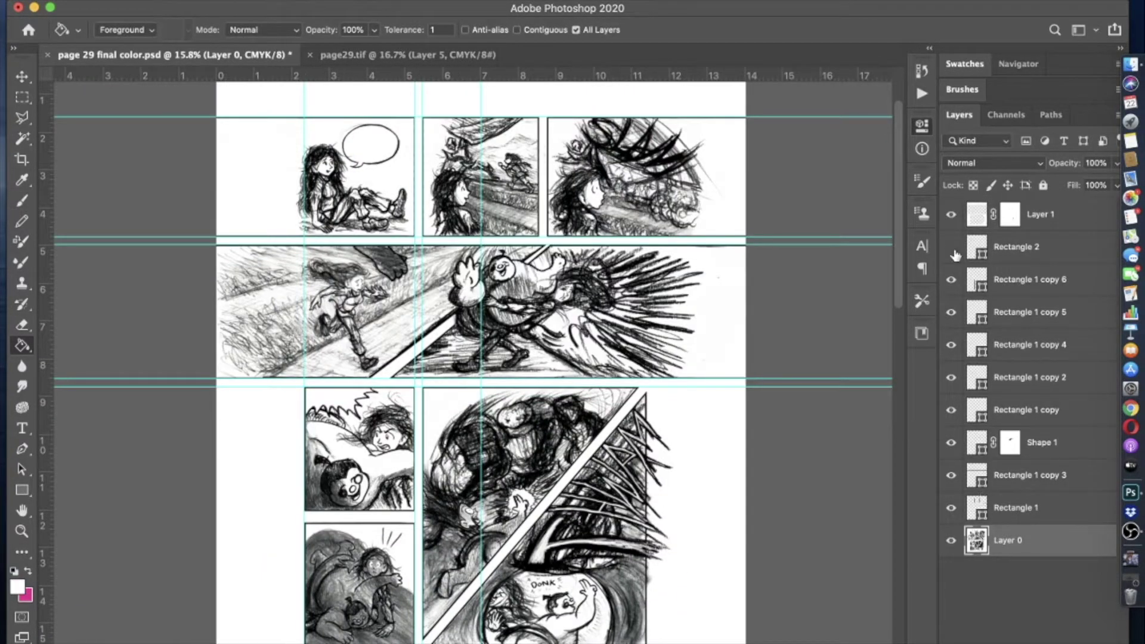
# - Examine the frame layers against the page by toggling the visibility of Shape 1 and Rectangle 1 copy 3
pyautogui.click(963, 280)
pyautogui.scroll(5, 734, 460)
pyautogui.scroll(-6, 954, 286)
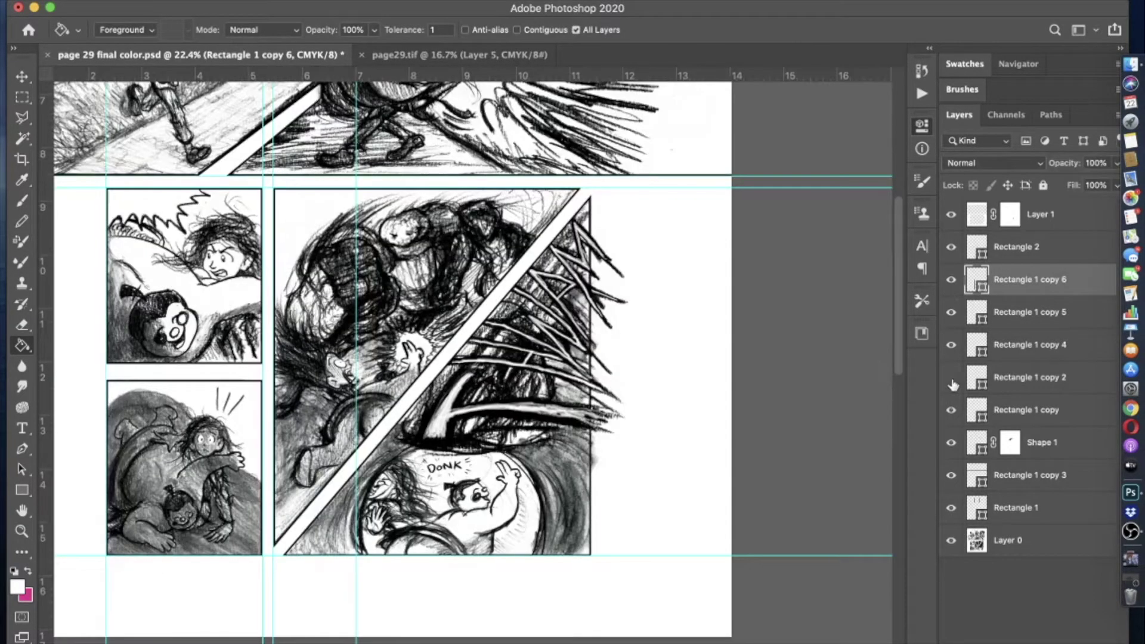
pyautogui.scroll(3, 953, 385)
pyautogui.scroll(3, 954, 412)
pyautogui.scroll(-5, 957, 379)
pyautogui.click(952, 442)
pyautogui.click(952, 443)
pyautogui.click(952, 475)
pyautogui.click(952, 476)
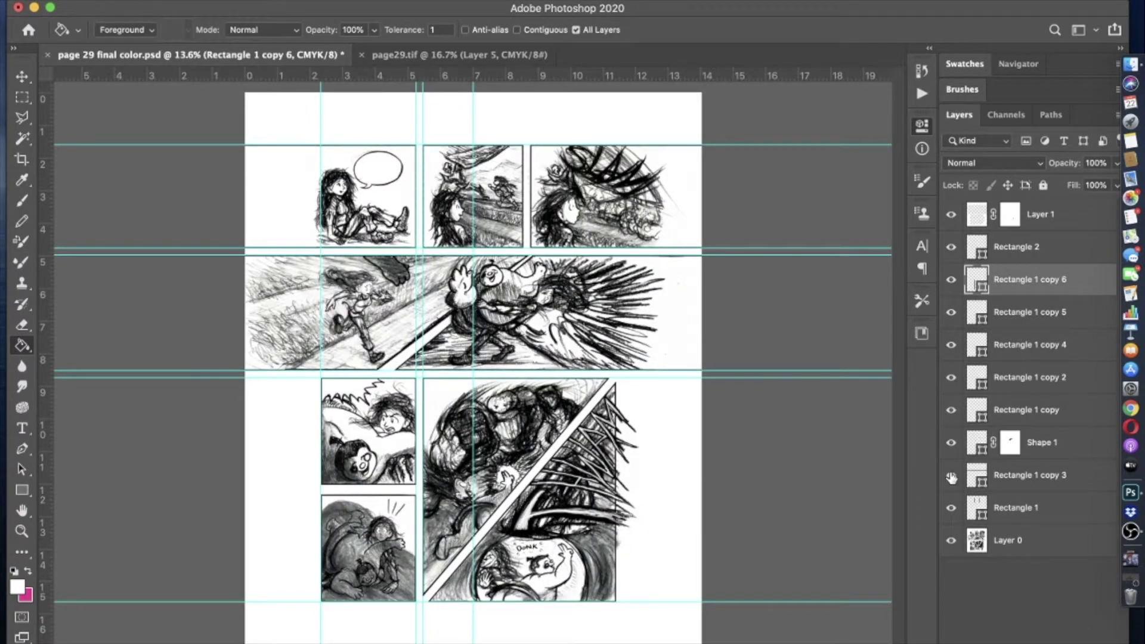
pyautogui.click(1008, 540)
pyautogui.click(334, 594)
pyautogui.press('super+z')
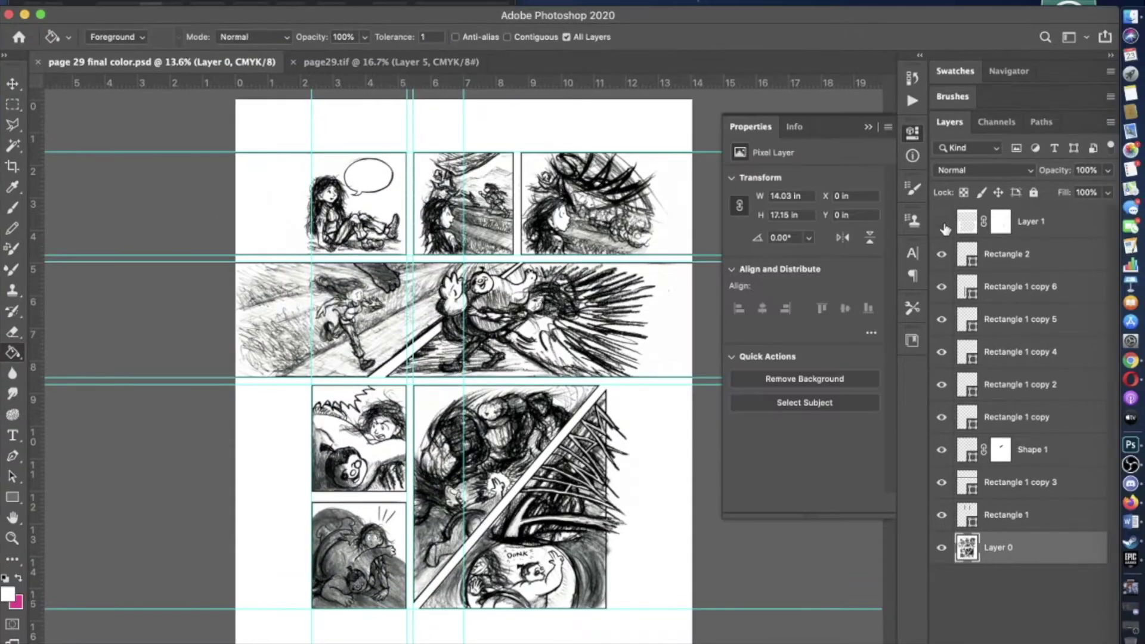
# - Duplicate Layer 1 with its mask and hide the original Layer 1
pyautogui.click(922, 125)
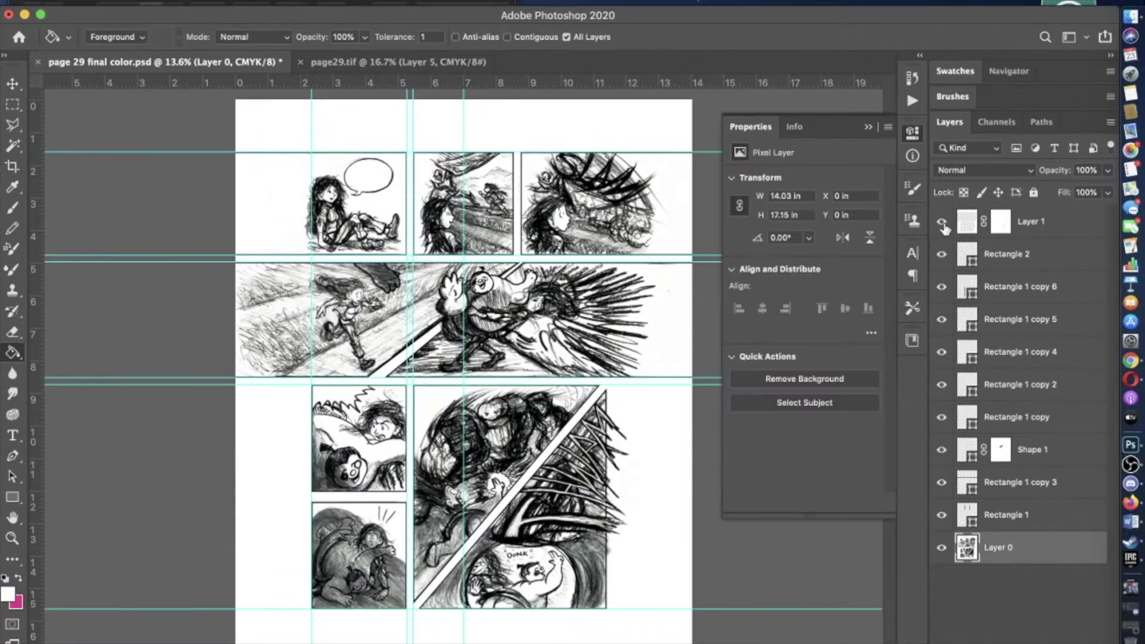
pyautogui.rightClick(968, 221)
pyautogui.press('Escape')
pyautogui.rightClick(1031, 221)
pyautogui.click(972, 69)
pyautogui.click(942, 254)
# - Set the Paint Bucket to Clear mode with Contiguous on and try clearing the white areas of Layer 1 copy
pyautogui.scroll(5, 563, 477)
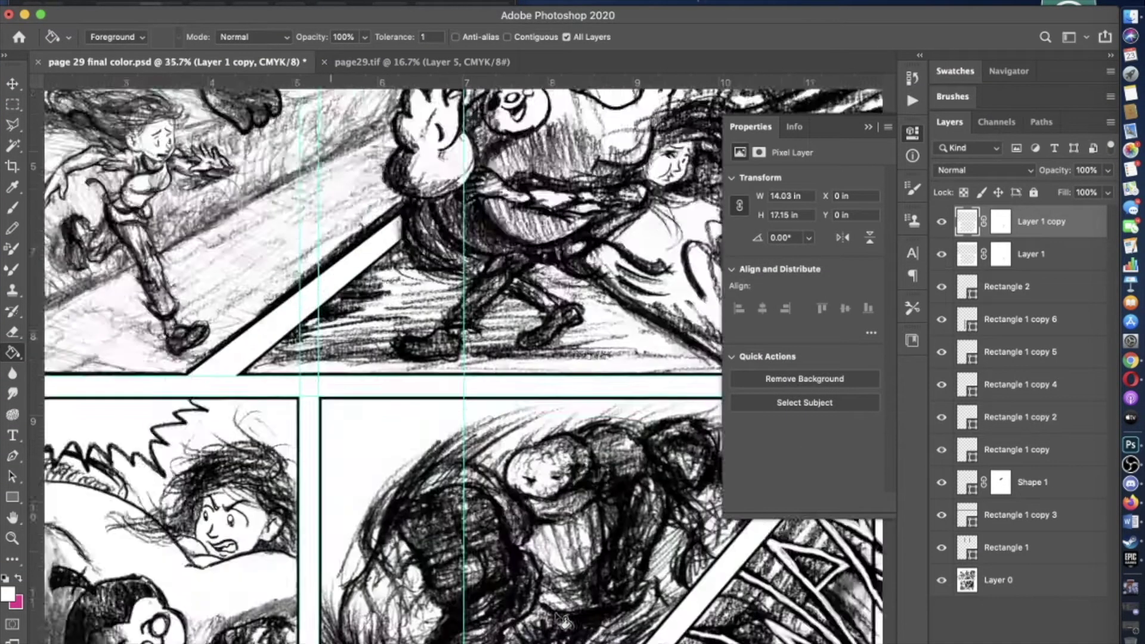
pyautogui.click(253, 37)
pyautogui.click(239, 74)
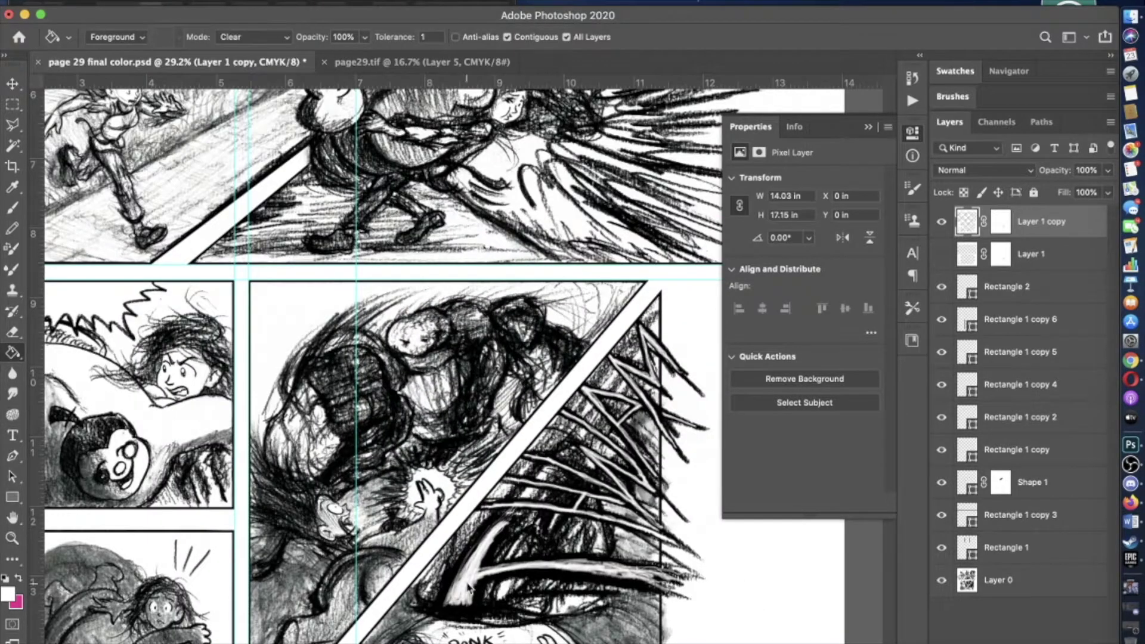
pyautogui.scroll(2, 578, 525)
pyautogui.scroll(-4, 611, 529)
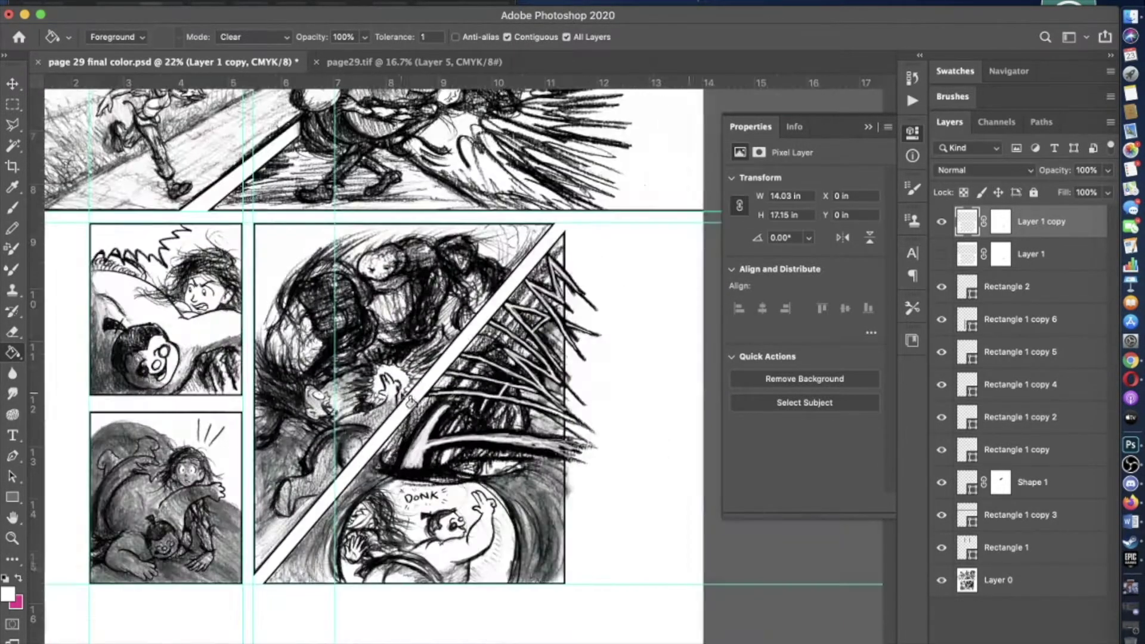
# - Hide Layer 1 copy, show the original Layer 1 and add a new empty layer above it
pyautogui.click(942, 221)
pyautogui.click(941, 222)
pyautogui.click(942, 222)
pyautogui.press('super+shift+alt+n')
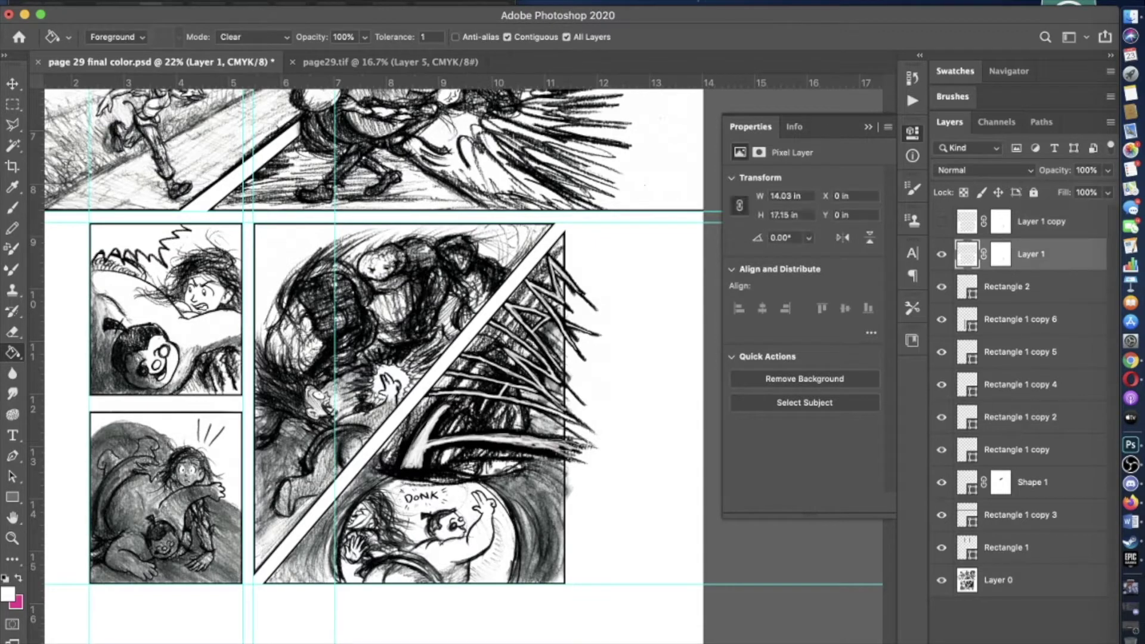
pyautogui.scroll(-1, 465, 374)
# - Place the "yellow slight orange" texture image in the page document and enlarge it to cover the page's full width
pyautogui.hotkey('ctrl', 'Tab')
pyautogui.press('super+Tab')
pyautogui.click(464, 63)
pyautogui.click(204, 516)
pyautogui.moveTo(235, 502); pyautogui.dragTo(587, 341)
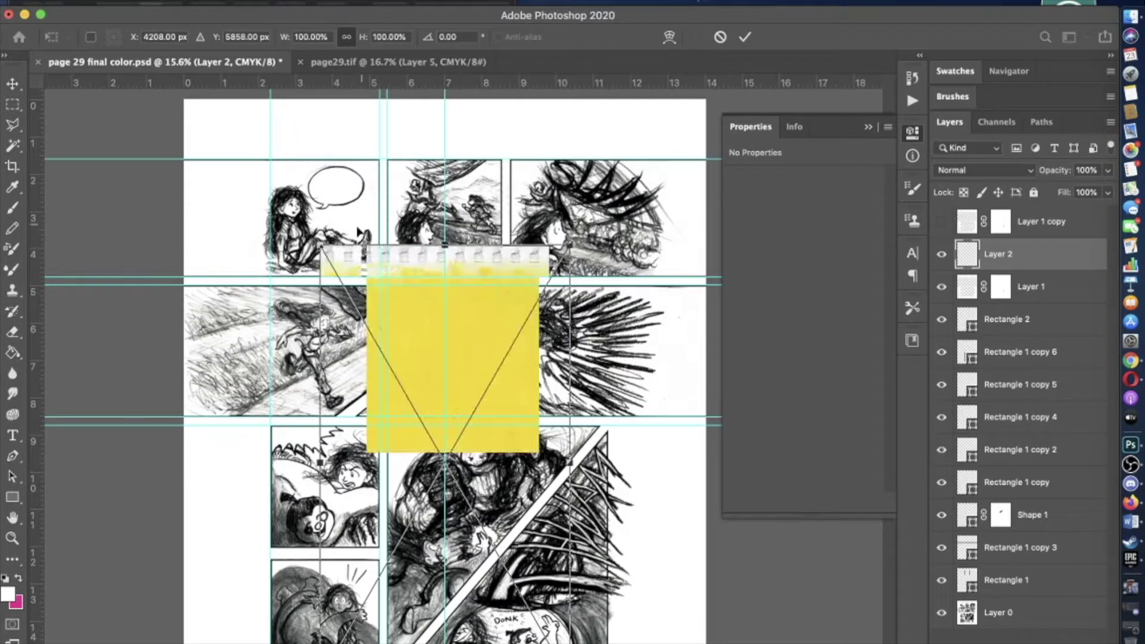
pyautogui.moveTo(596, 525); pyautogui.dragTo(249, 334)
pyautogui.moveTo(579, 238); pyautogui.dragTo(720, 149)
pyautogui.scroll(-2, 449, 361)
pyautogui.press('Return')
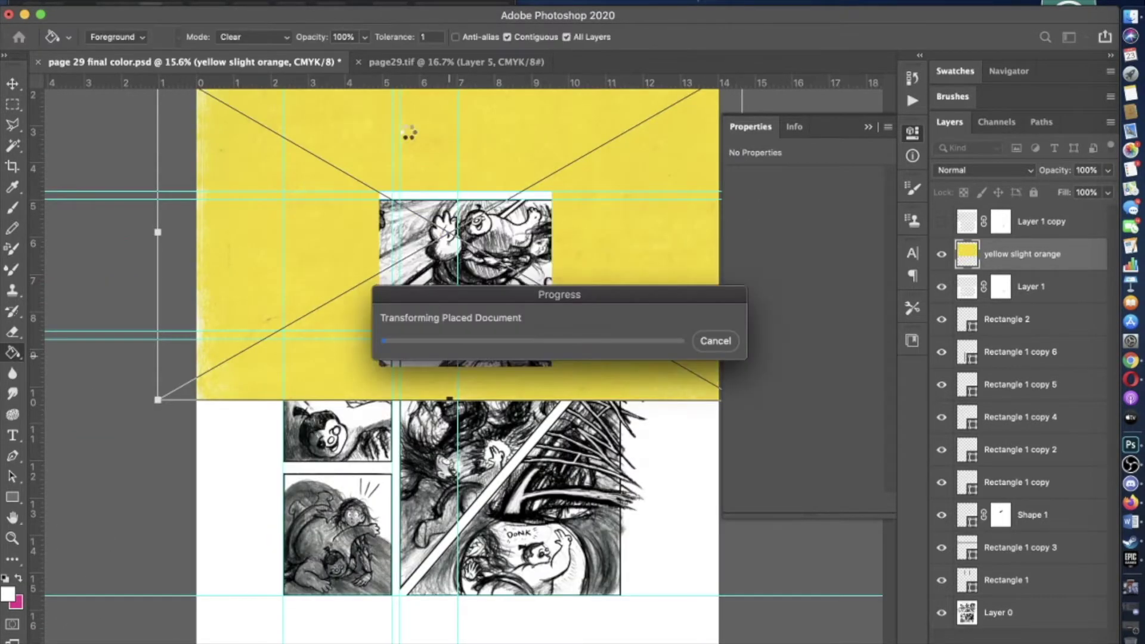
# - Merge all layers from Layer 1 down to Layer 0 into a single layer
pyautogui.click(1055, 296)
pyautogui.keyDown('shift'); pyautogui.click(1026, 620); pyautogui.keyUp('shift')
pyautogui.press('super+e')
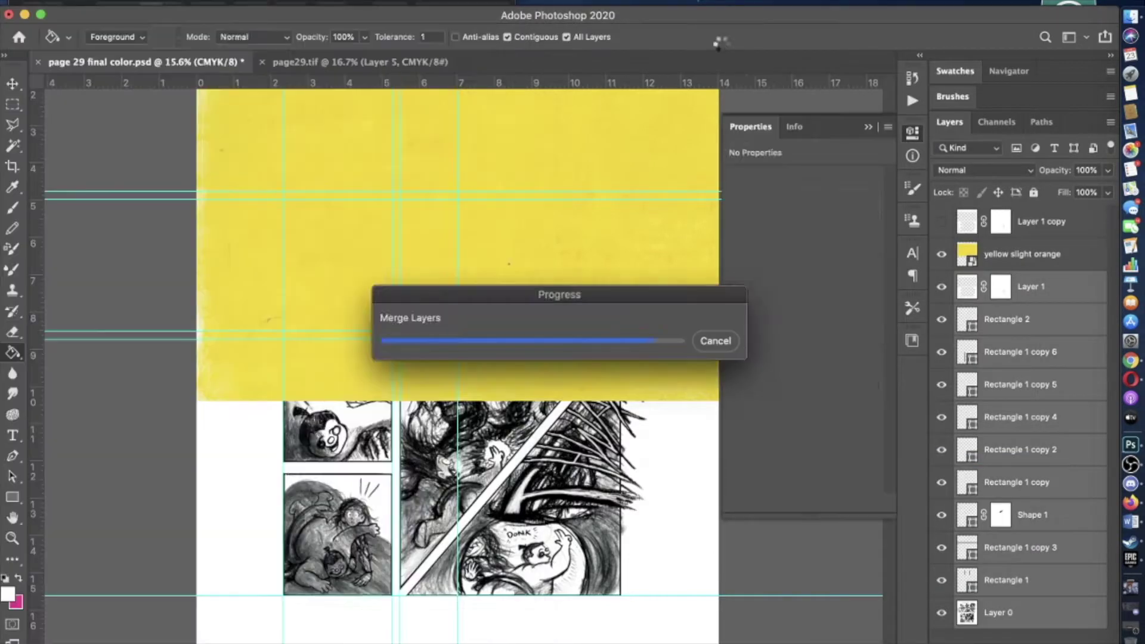
# - Rotate the second yellow texture -90°, enlarge it to about 140% and position it over the uncovered lower part of the page
pyautogui.press('super+t')
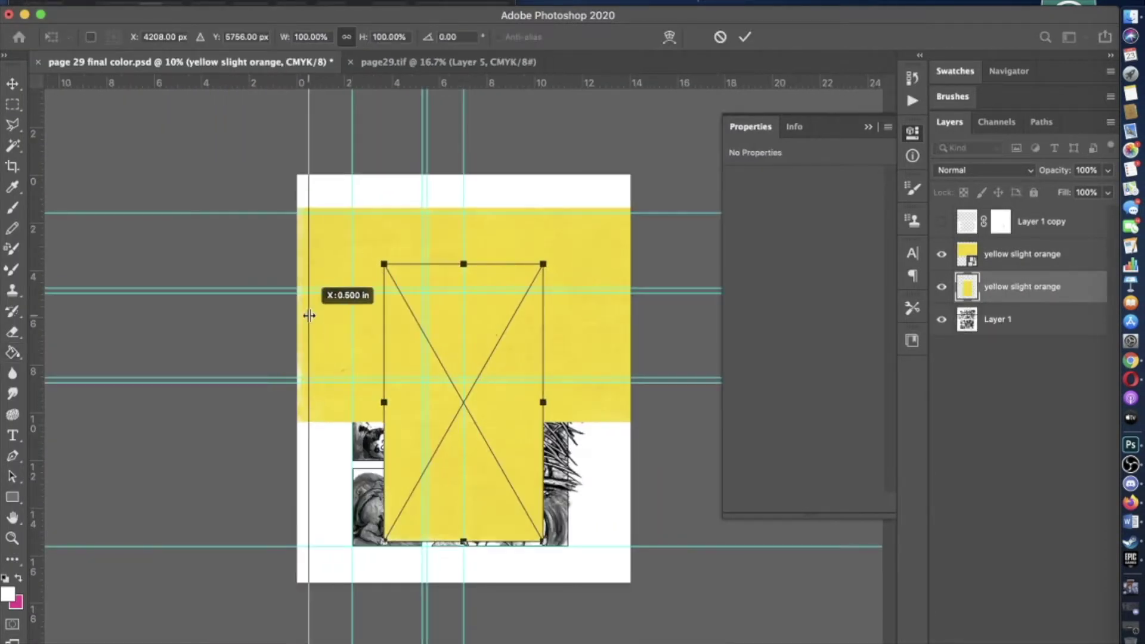
pyautogui.moveTo(306, 302); pyautogui.dragTo(153, 593)
pyautogui.moveTo(477, 406); pyautogui.dragTo(568, 505)
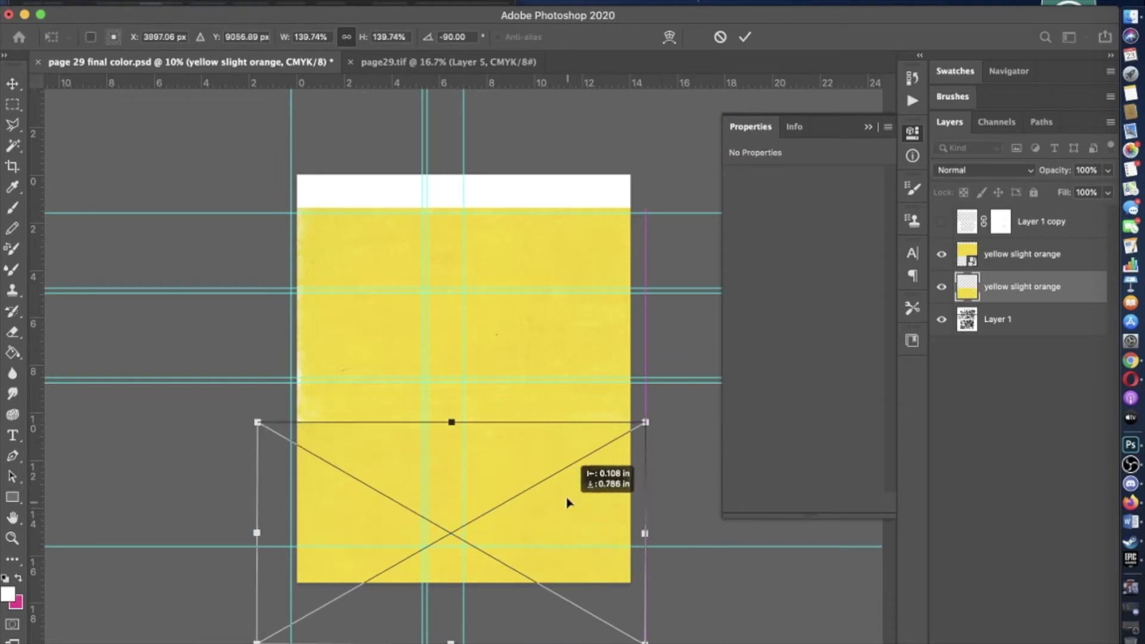
pyautogui.press('Return')
# - Merge the two yellow texture layers into one, set it to Multiply blending and give it a layer mask
pyautogui.click(1080, 263)
pyautogui.press('super+e')
pyautogui.click(236, 0)
pyautogui.click(501, 136)
pyautogui.click(1059, 42)
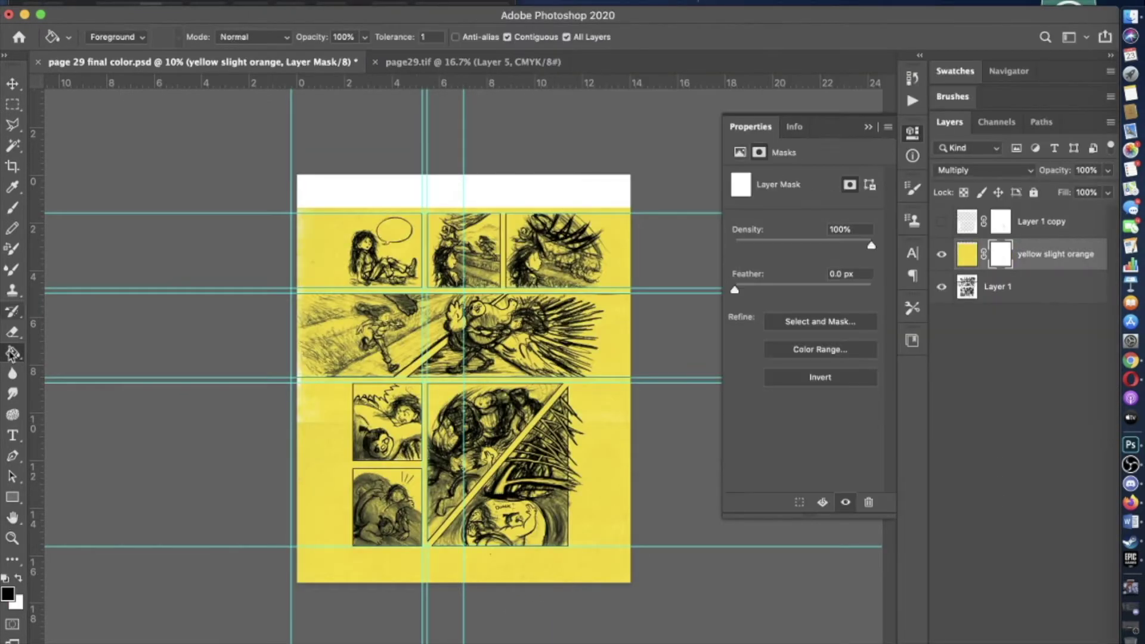
# - Fill the yellow layer's mask with black using the Paint Bucket at tolerance 255, and make white the foreground color
pyautogui.write('000')
pyautogui.press('Return')
pyautogui.click(676, 226)
pyautogui.click(552, 363)
pyautogui.press('x')
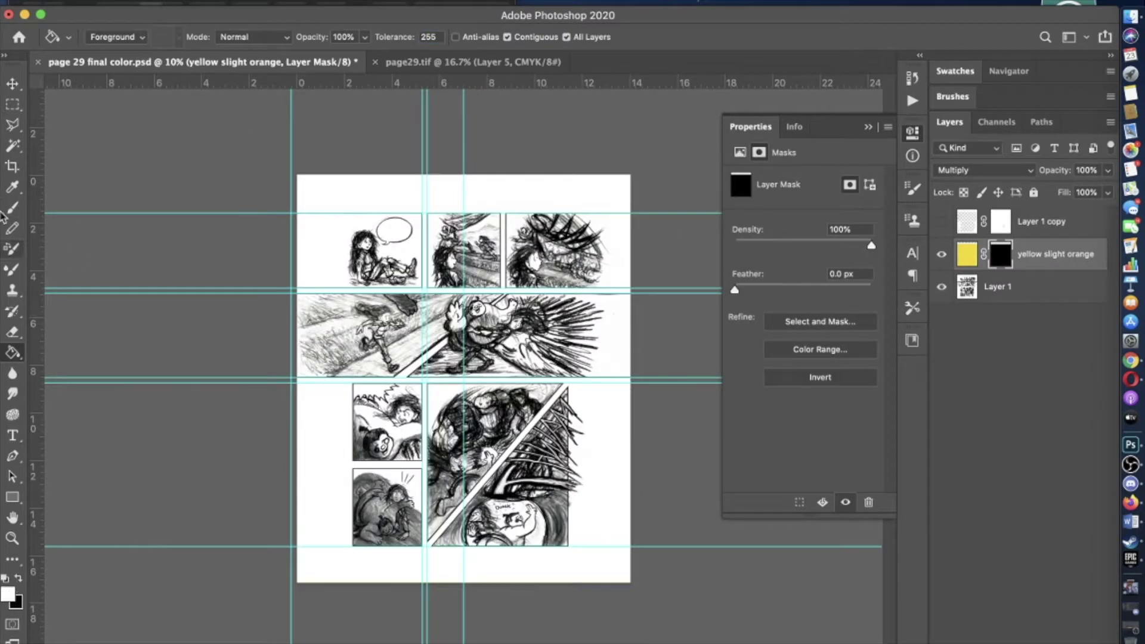
# - Reveal a yellow strip across the field behind the running girl, using the KYLE Ultimate Pencil Hard brush at 252 px
pyautogui.click(12, 208)
pyautogui.click(95, 36)
pyautogui.scroll(6, 418, 358)
pyautogui.click(96, 37)
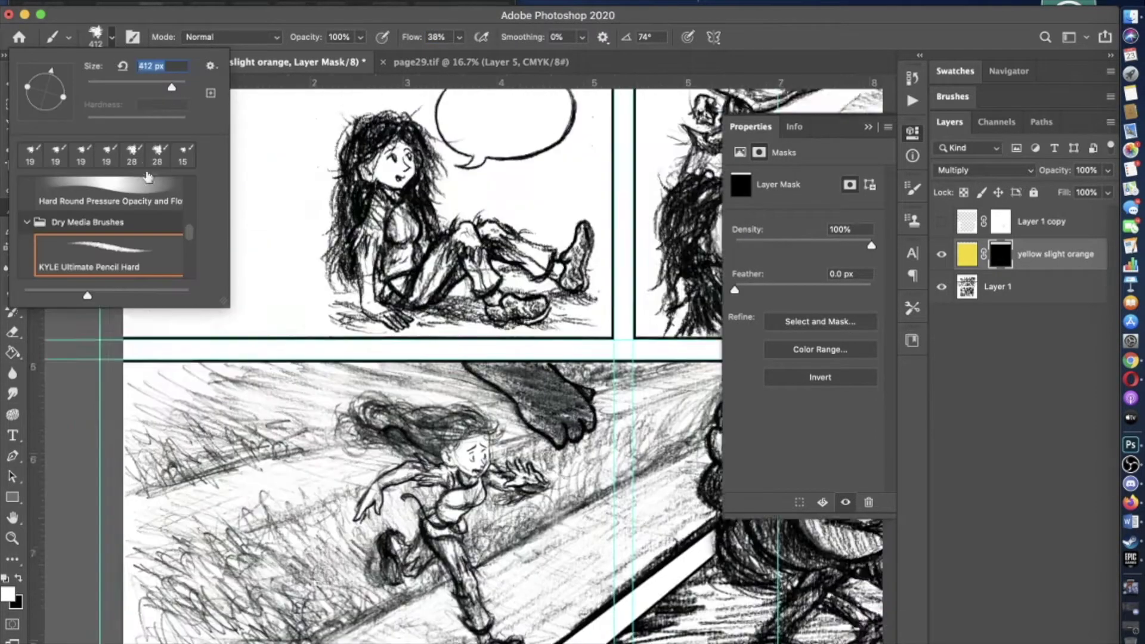
pyautogui.write('252')
pyautogui.scroll(-3, 417, 358)
pyautogui.press('Return')
pyautogui.moveTo(262, 519); pyautogui.dragTo(424, 469)
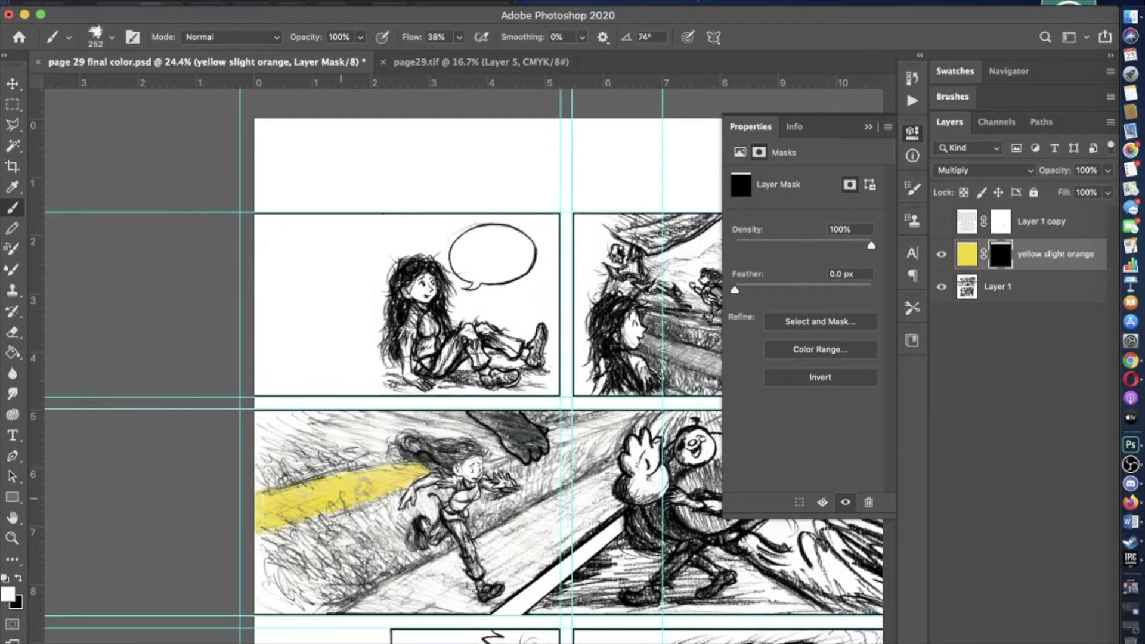
# - Reduce the brush to 194 px and reveal yellow along the rest of the distant strip and the road beneath the running girl
pyautogui.scroll(2, 357, 485)
pyautogui.click(95, 37)
pyautogui.write('194')
pyautogui.press('Return')
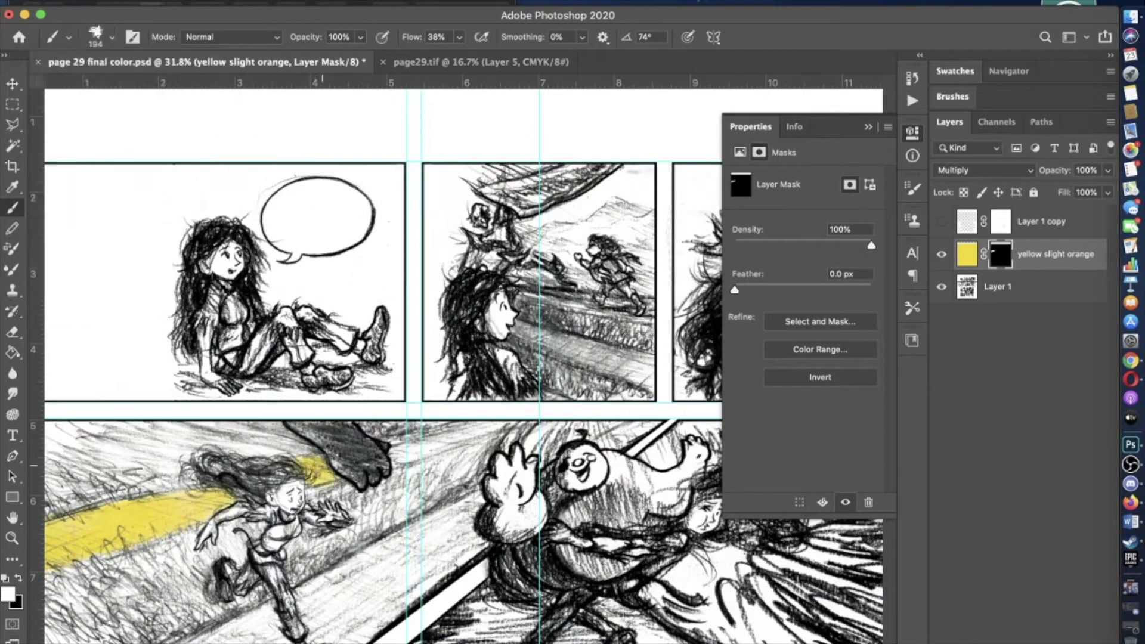
pyautogui.scroll(-3, 417, 358)
pyautogui.hscroll(2, 417, 358)
pyautogui.moveTo(56, 609); pyautogui.dragTo(164, 558)
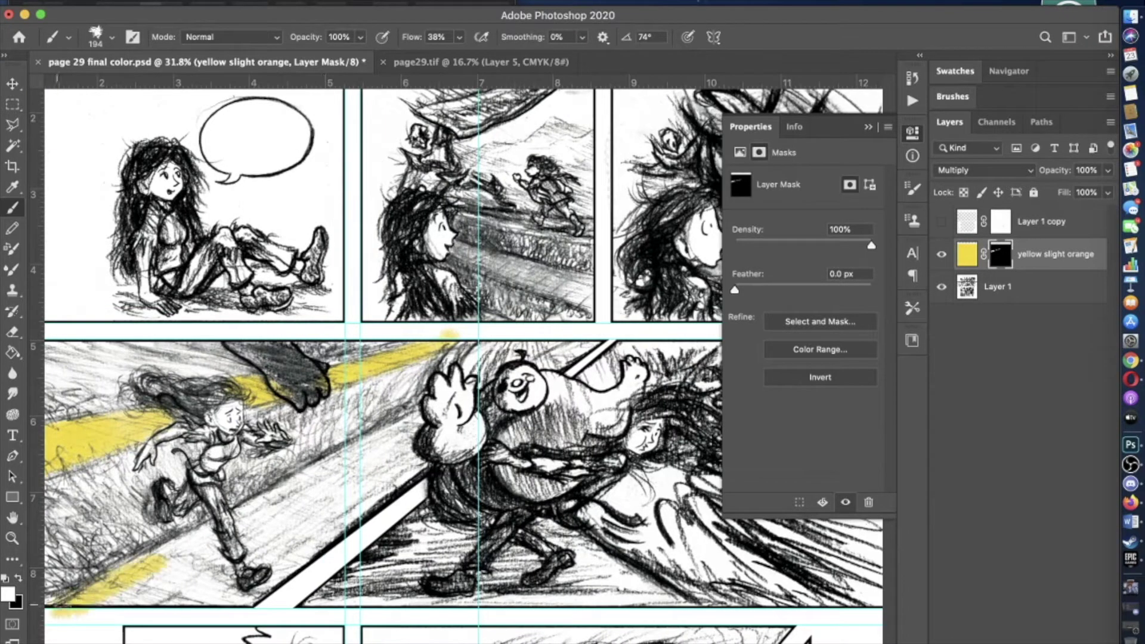
pyautogui.moveTo(226, 597)
pyautogui.mouseDown()
pyautogui.moveTo(381, 507)
pyautogui.moveTo(424, 418)
pyautogui.moveTo(239, 555)
pyautogui.moveTo(393, 448)
pyautogui.moveTo(250, 597)
pyautogui.moveTo(101, 603)
pyautogui.moveTo(179, 560)
pyautogui.mouseUp()
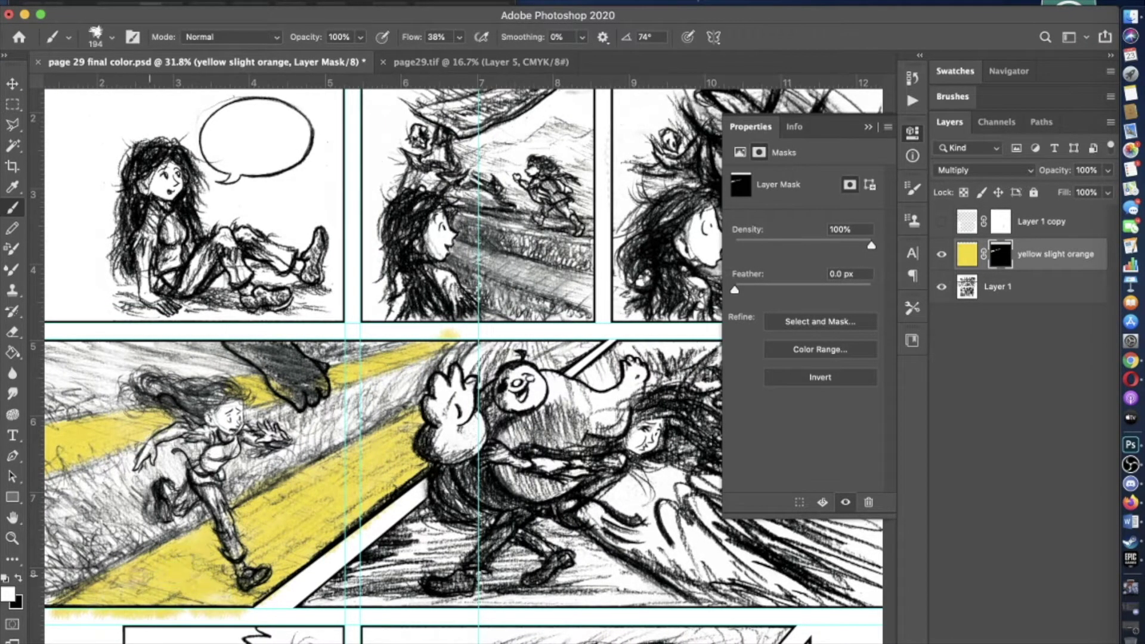
# - Isolate Layer 1 copy and clear most of the white grass strokes inside the large panel of the bottom row
pyautogui.scroll(-3, 418, 358)
pyautogui.keyDown('alt'); pyautogui.click(941, 221); pyautogui.keyUp('alt')
pyautogui.scroll(2, 161, 191)
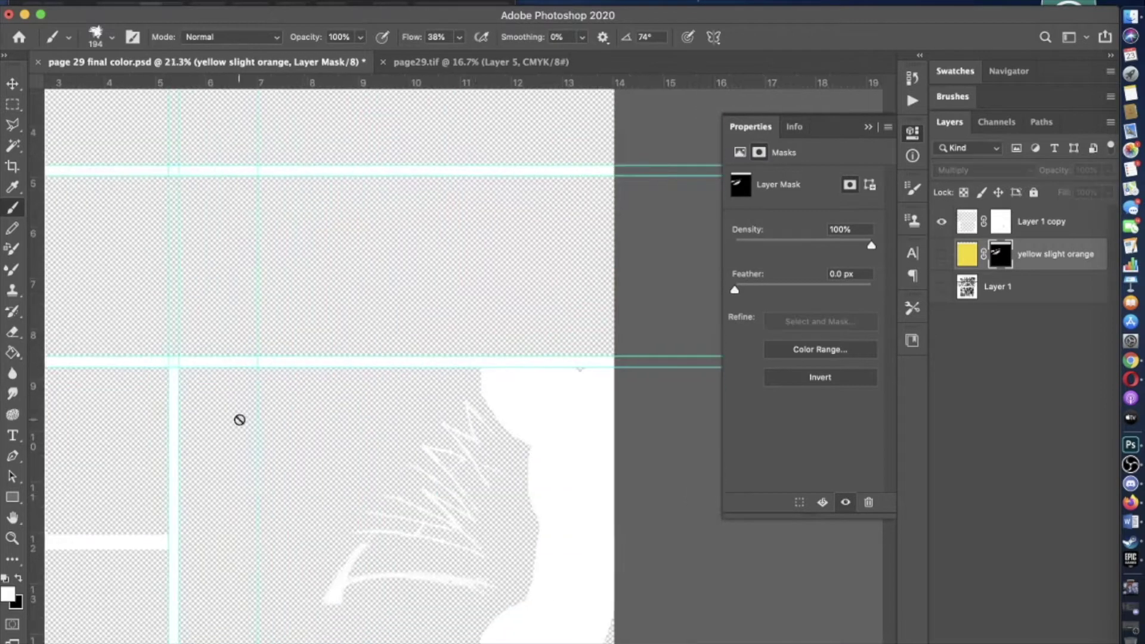
pyautogui.hotkey('alt', ']')
pyautogui.press('g')
pyautogui.hscroll(5, 418, 358)
pyautogui.hotkey('shift', 'b')
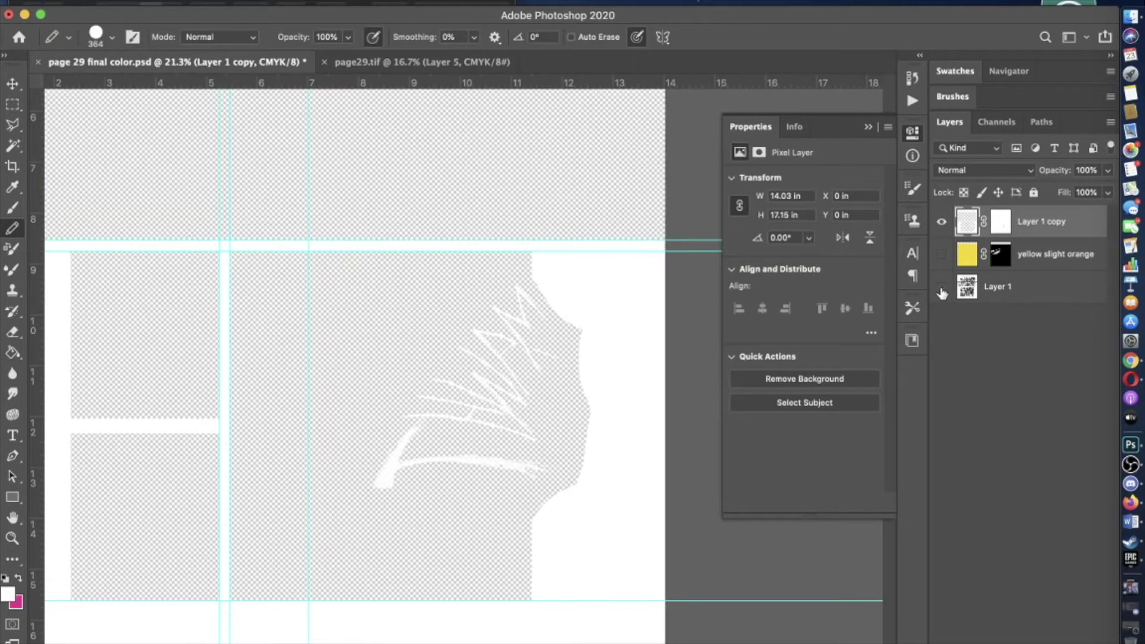
pyautogui.press('z')
pyautogui.moveTo(332, 524); pyautogui.dragTo(537, 294)
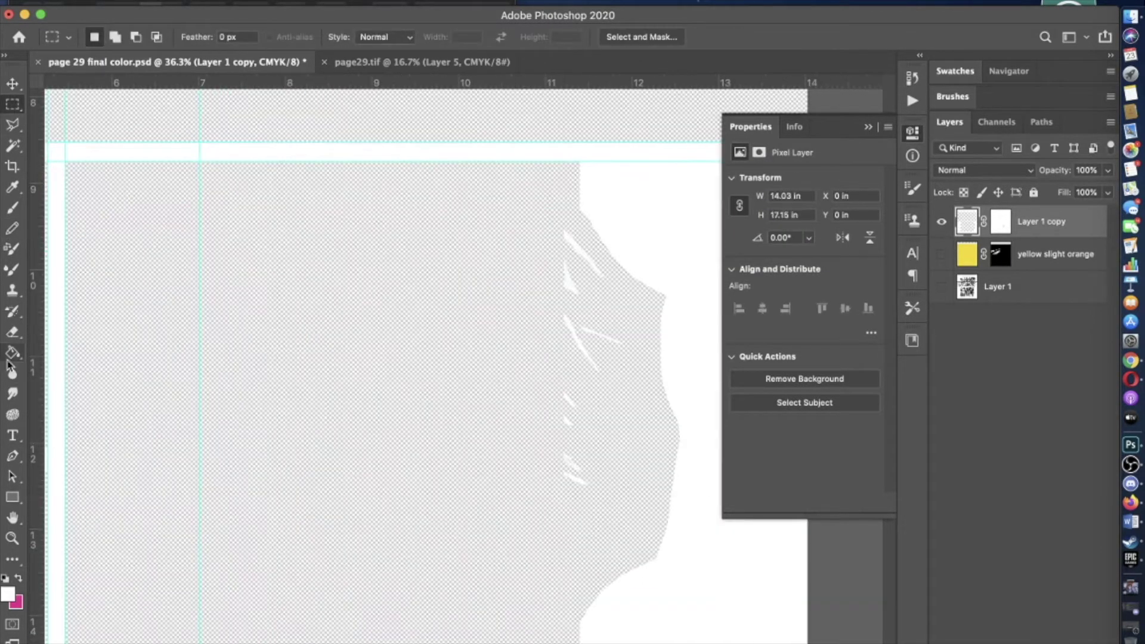
# - Erase the leftover white fragments on Layer 1 copy with a 220 px eraser and bring the artwork layers back into view
pyautogui.press('e')
pyautogui.click(111, 37)
pyautogui.write('220')
pyautogui.press('Return')
pyautogui.keyDown('alt'); pyautogui.click(941, 221); pyautogui.keyUp('alt')
pyautogui.scroll(-3, 418, 358)
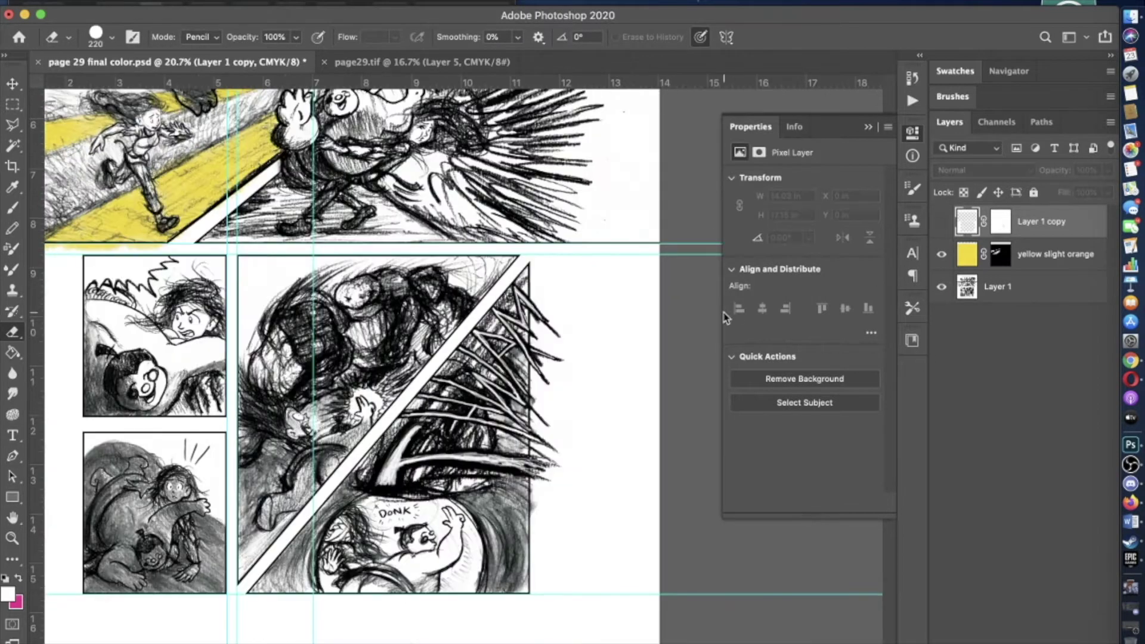
# - Return to the yellow layer's mask and reveal the distant yellow strip behind the round creature's raised hand and head
pyautogui.click(1014, 254)
pyautogui.scroll(5, 335, 212)
pyautogui.click(16, 603)
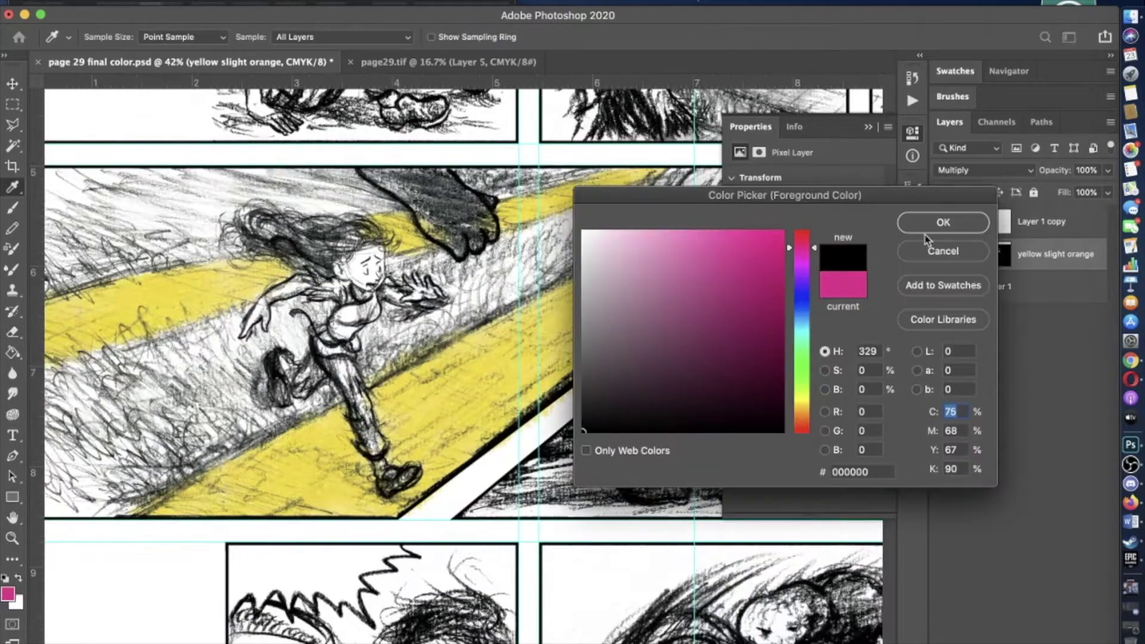
pyautogui.press('Escape')
pyautogui.press('b')
pyautogui.hscroll(5, 382, 358)
pyautogui.click(1000, 255)
pyautogui.moveTo(349, 277); pyautogui.dragTo(513, 221)
pyautogui.scroll(-1, 513, 238)
# - Reveal yellow over the ground beneath the round creature's feet in the second row, redoing the first stroke
pyautogui.moveTo(191, 489)
pyautogui.mouseDown()
pyautogui.moveTo(365, 537)
pyautogui.moveTo(456, 540)
pyautogui.mouseUp()
pyautogui.press('super+z')
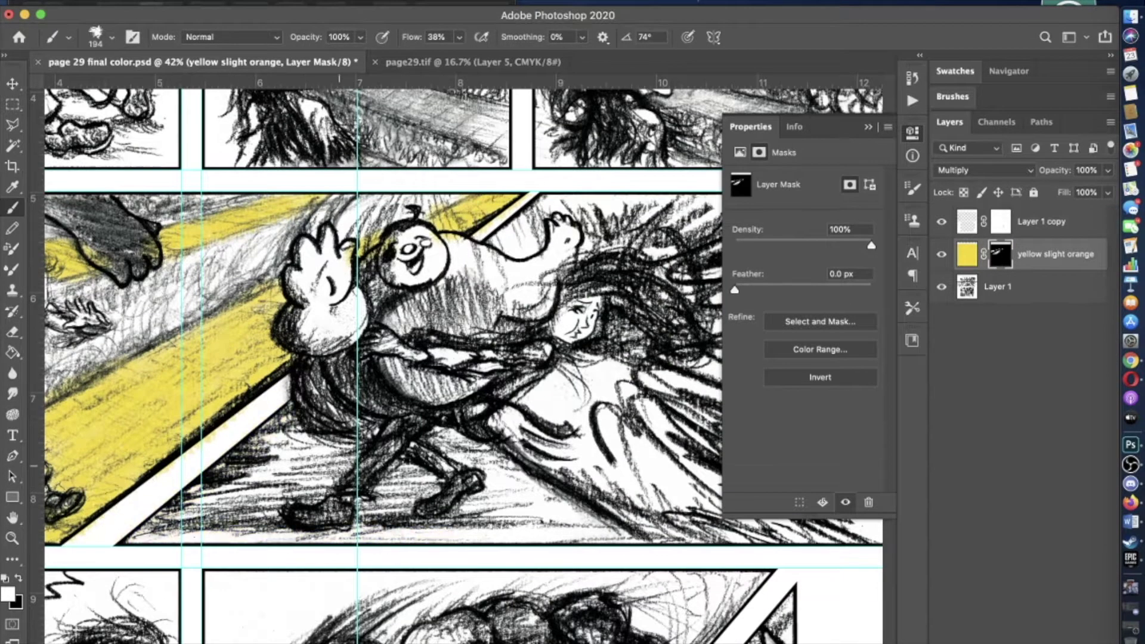
pyautogui.scroll(-2, 382, 358)
pyautogui.hscroll(3, 381, 358)
pyautogui.moveTo(107, 495); pyautogui.dragTo(546, 503)
pyautogui.moveTo(149, 471)
pyautogui.mouseDown()
pyautogui.moveTo(256, 387)
pyautogui.moveTo(298, 460)
pyautogui.moveTo(513, 472)
pyautogui.moveTo(549, 487)
pyautogui.mouseUp()
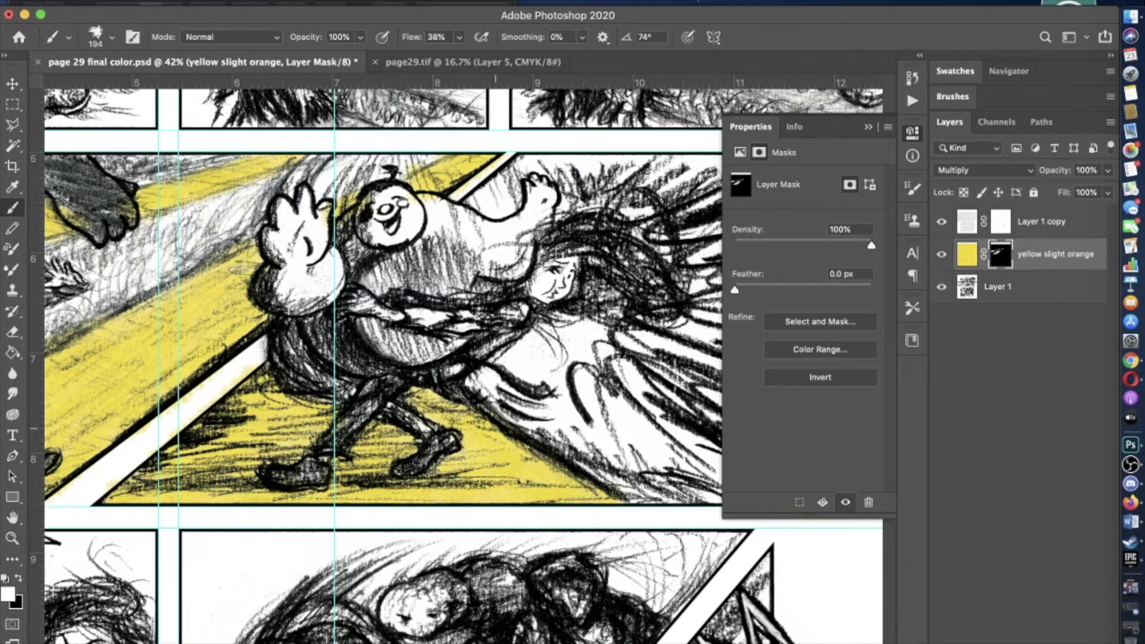
# - Extend the yellow ground past the girl's dress and the radiating black strokes to the page's right edge
pyautogui.scroll(-3, 381, 357)
pyautogui.moveTo(519, 400)
pyautogui.mouseDown()
pyautogui.moveTo(653, 450)
pyautogui.moveTo(442, 346)
pyautogui.moveTo(686, 396)
pyautogui.moveTo(722, 424)
pyautogui.mouseUp()
pyautogui.moveTo(776, 452); pyautogui.dragTo(681, 471)
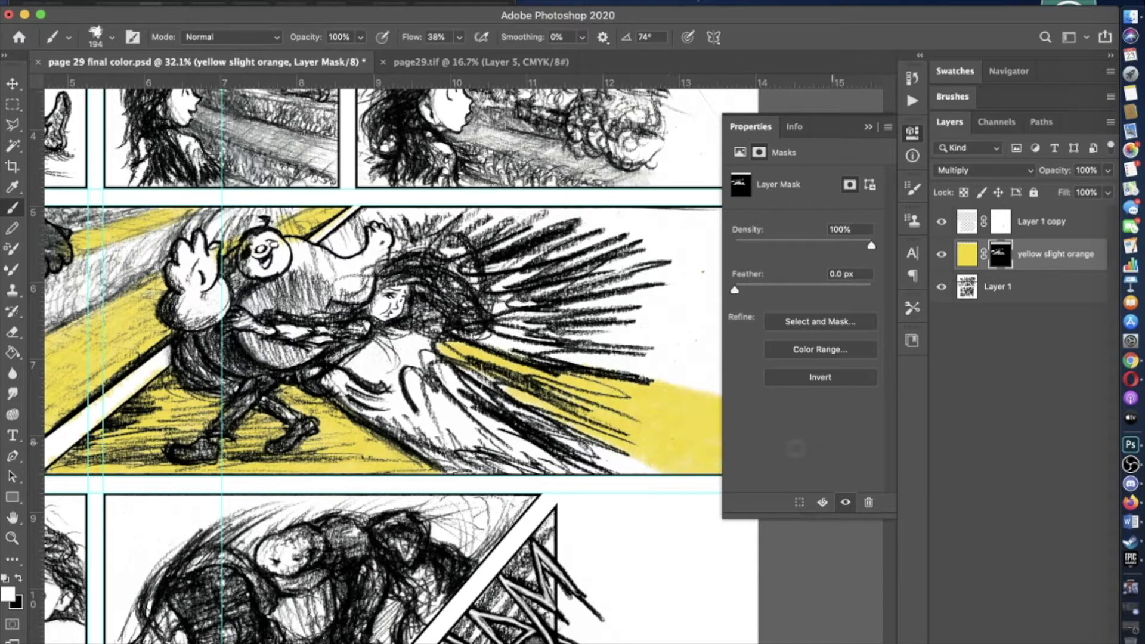
pyautogui.click(747, 433)
pyautogui.scroll(-3, 857, 375)
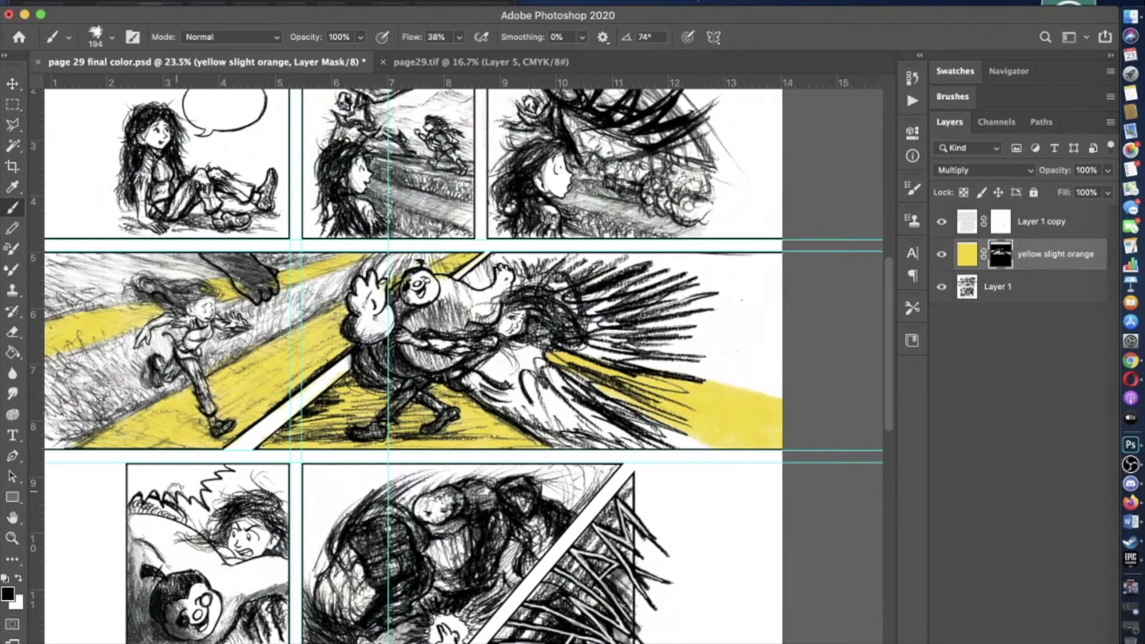
# - Reveal yellow in the third row's first small panel, in its lower right corner and behind the jagged line
pyautogui.scroll(4, 485, 540)
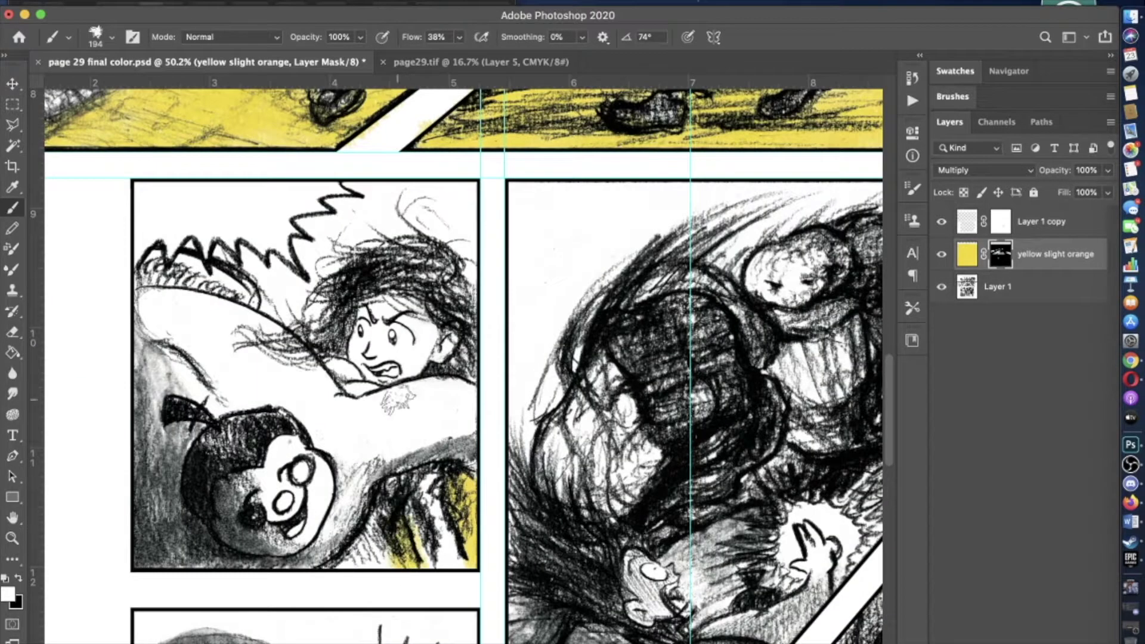
pyautogui.scroll(2, 397, 403)
pyautogui.moveTo(176, 358)
pyautogui.mouseDown()
pyautogui.moveTo(268, 310)
pyautogui.moveTo(447, 292)
pyautogui.mouseUp()
pyautogui.moveTo(299, 352)
pyautogui.mouseDown()
pyautogui.moveTo(370, 280)
pyautogui.moveTo(454, 280)
pyautogui.moveTo(474, 311)
pyautogui.mouseUp()
pyautogui.scroll(-2, 466, 376)
# - Mask out the yellow above the jagged line and around the girl's hair in the upper small panel with black
pyautogui.press('x')
pyautogui.scroll(4, 455, 440)
pyautogui.hscroll(2, 455, 439)
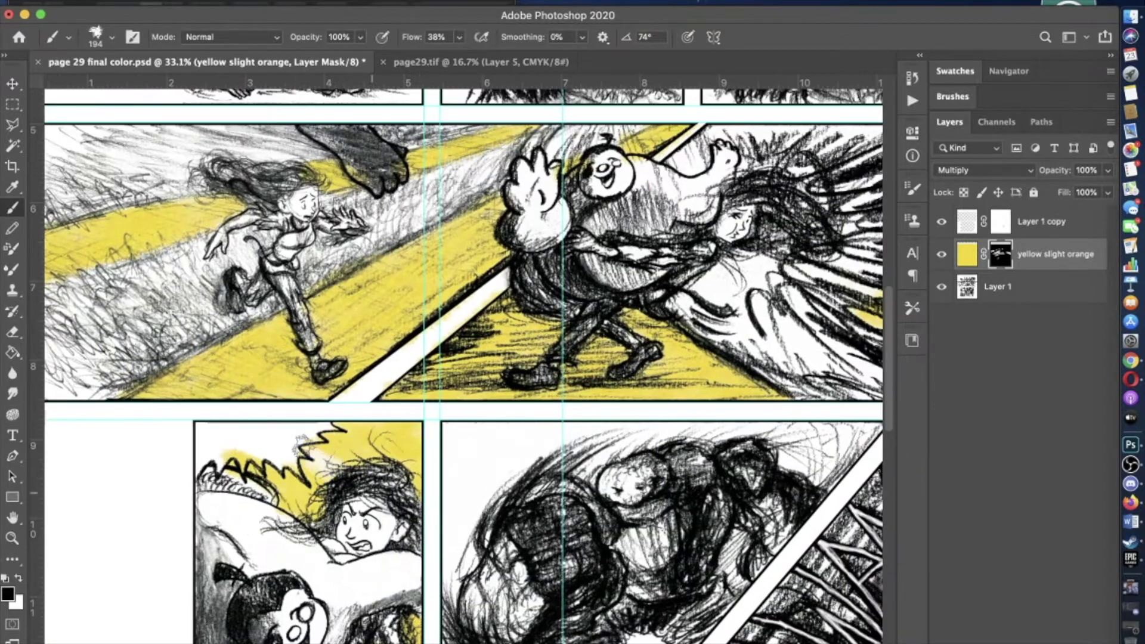
pyautogui.moveTo(375, 498); pyautogui.dragTo(351, 460)
pyautogui.scroll(-2, 334, 416)
pyautogui.scroll(-3, 266, 439)
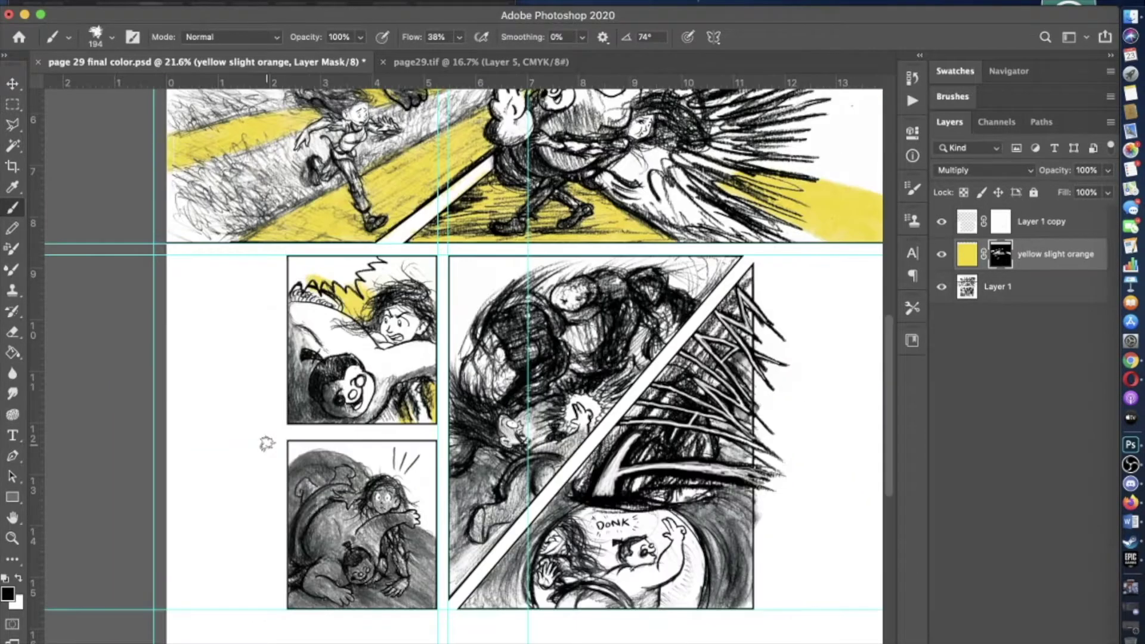
# - Paint white on the mask to reveal yellow across the lower small panel and in the neighboring diagonal panel's lower left corner
pyautogui.scroll(3, 266, 440)
pyautogui.scroll(1, 266, 440)
pyautogui.scroll(2, 501, 569)
pyautogui.scroll(-4, 501, 569)
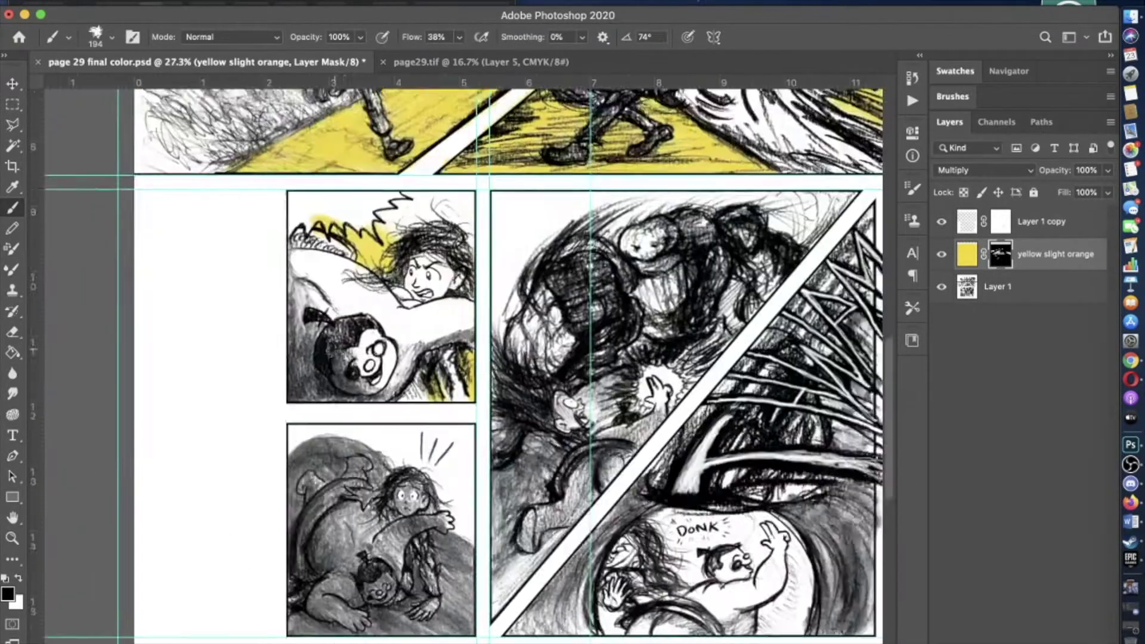
pyautogui.scroll(1, 501, 569)
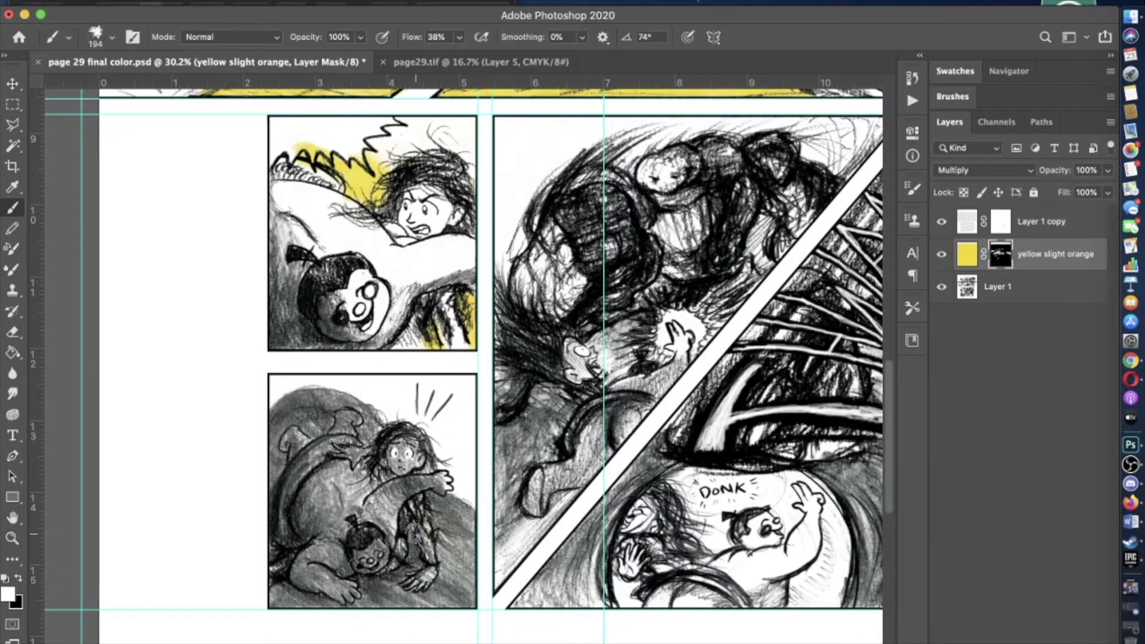
pyautogui.scroll(-2, 341, 569)
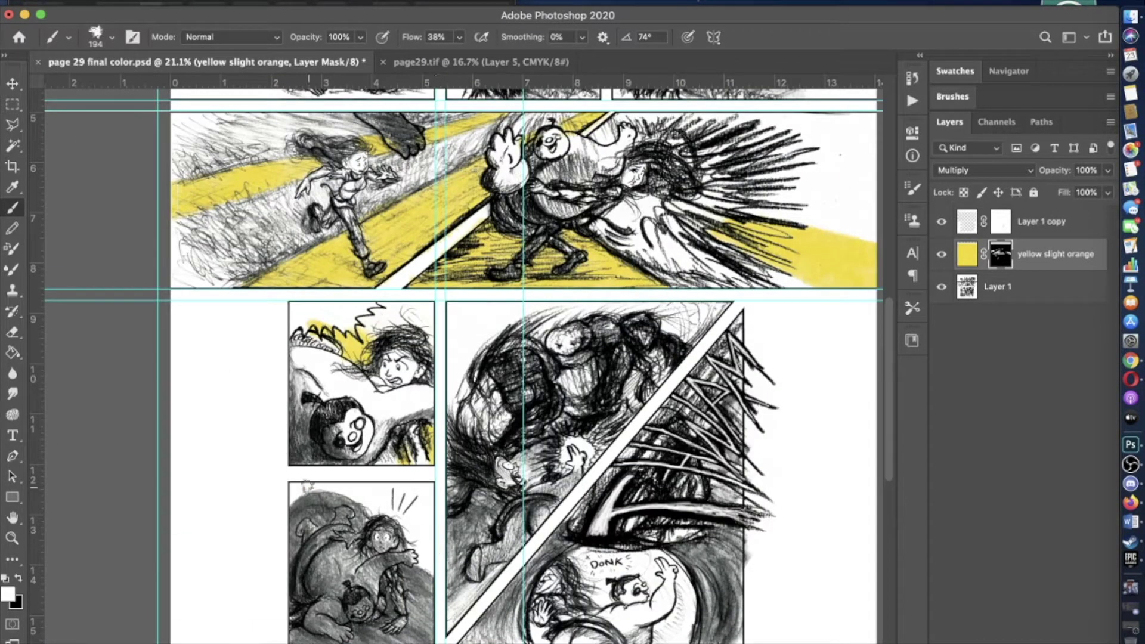
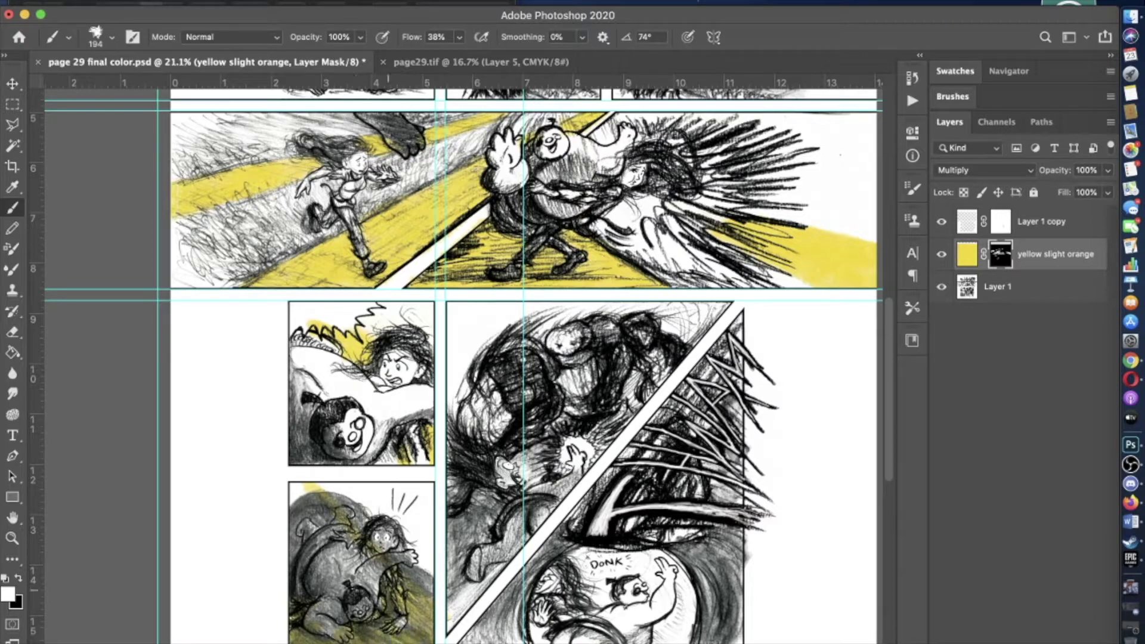
pyautogui.scroll(-2, 462, 364)
pyautogui.hscroll(1, 462, 363)
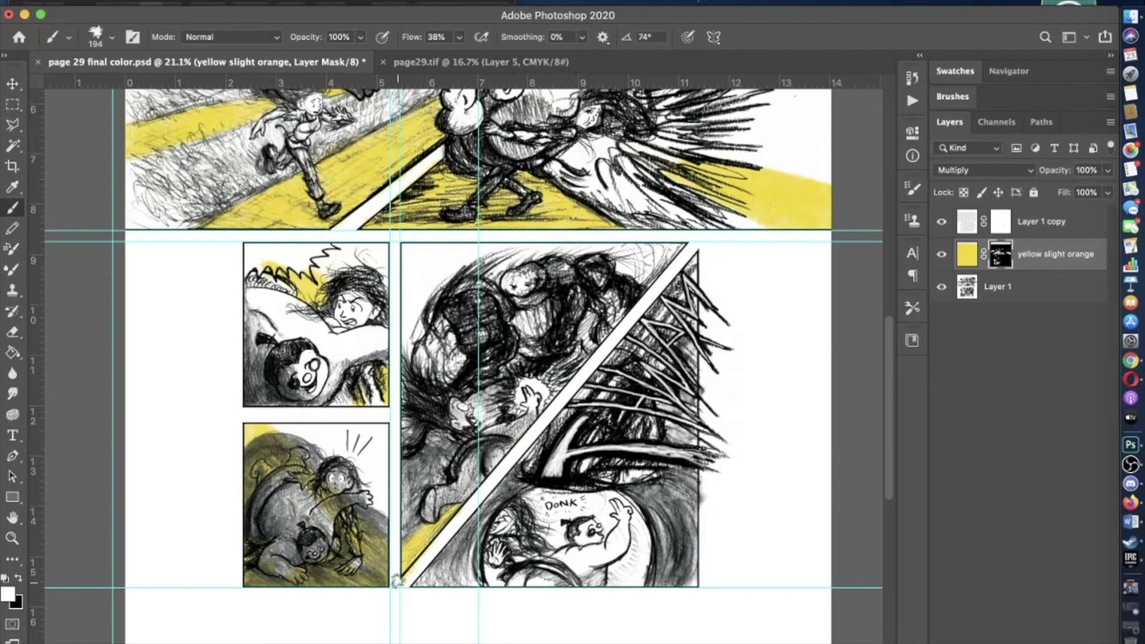
# - Reveal yellow bands along the field rows and behind the girl in the top row's middle panel
pyautogui.scroll(3, 515, 439)
pyautogui.scroll(-3, 465, 358)
pyautogui.scroll(3, 418, 310)
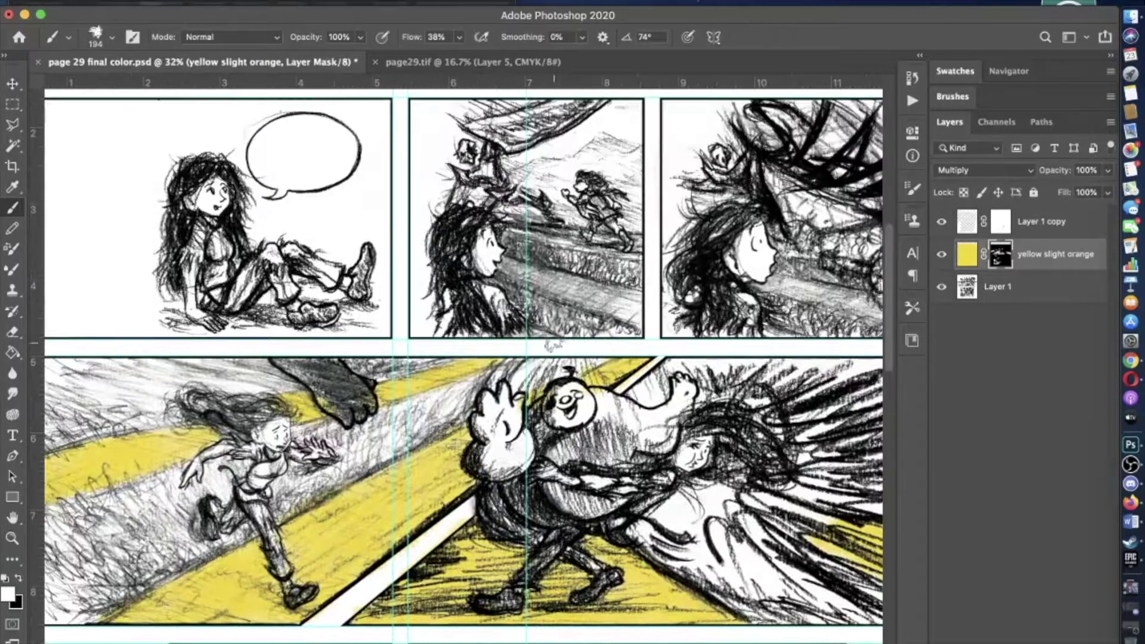
pyautogui.scroll(3, 411, 306)
pyautogui.hscroll(1, 410, 306)
pyautogui.moveTo(604, 404); pyautogui.dragTo(507, 367)
pyautogui.moveTo(604, 406)
pyautogui.mouseDown()
pyautogui.moveTo(439, 334)
pyautogui.moveTo(522, 367)
pyautogui.mouseUp()
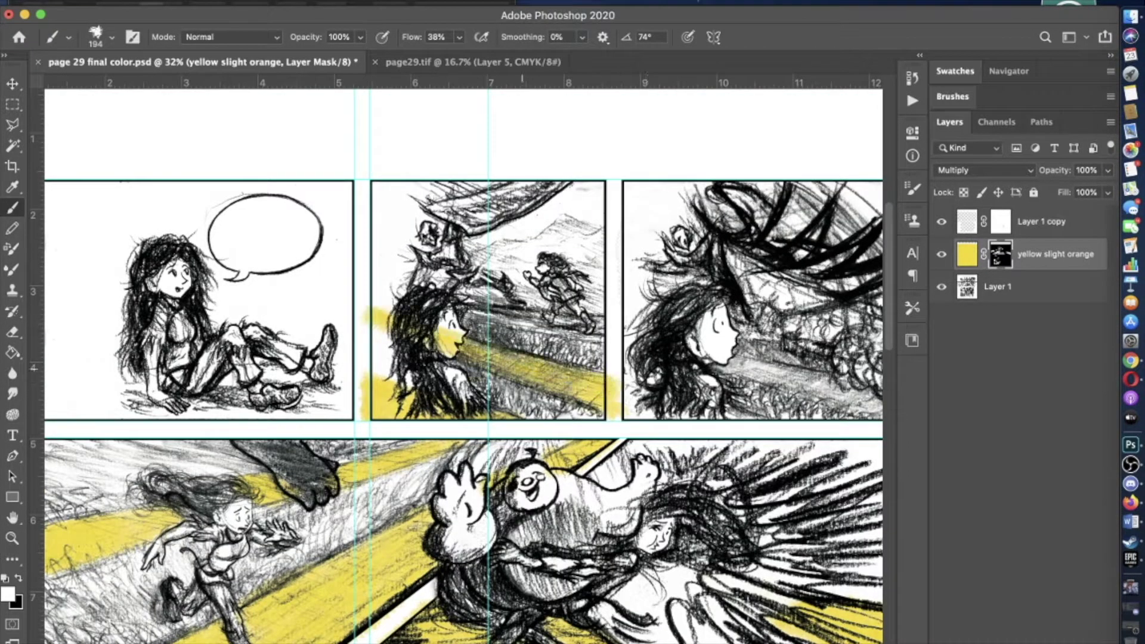
pyautogui.moveTo(380, 303); pyautogui.dragTo(584, 325)
# - Reveal matching yellow bands across the field in the top row's third panel
pyautogui.hscroll(5, 464, 364)
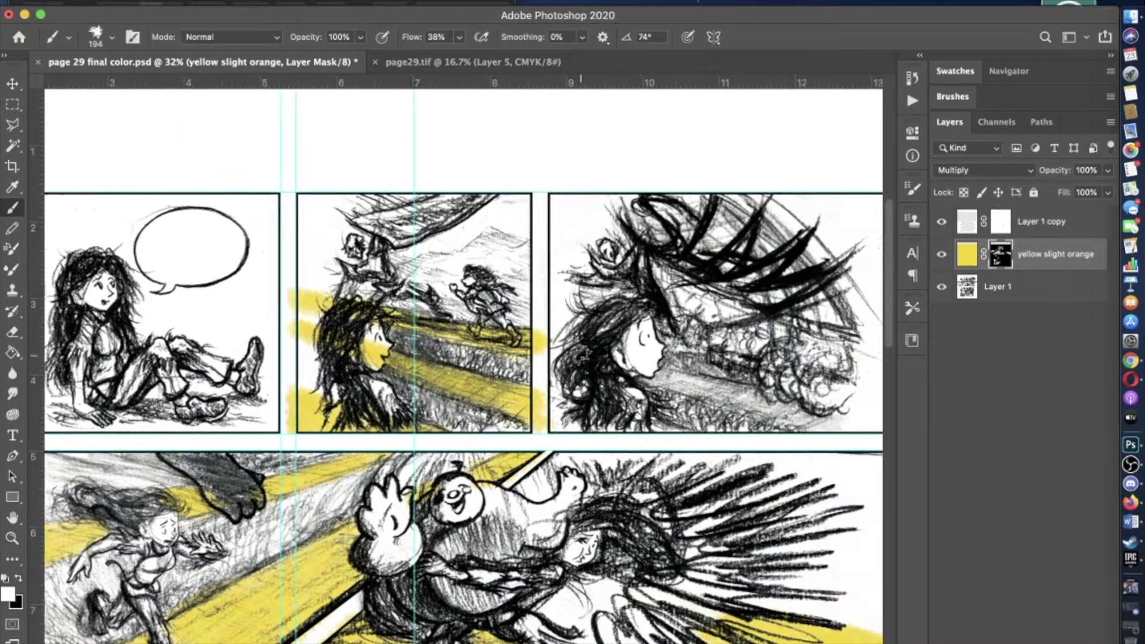
pyautogui.click(739, 378)
pyautogui.moveTo(720, 420); pyautogui.dragTo(590, 388)
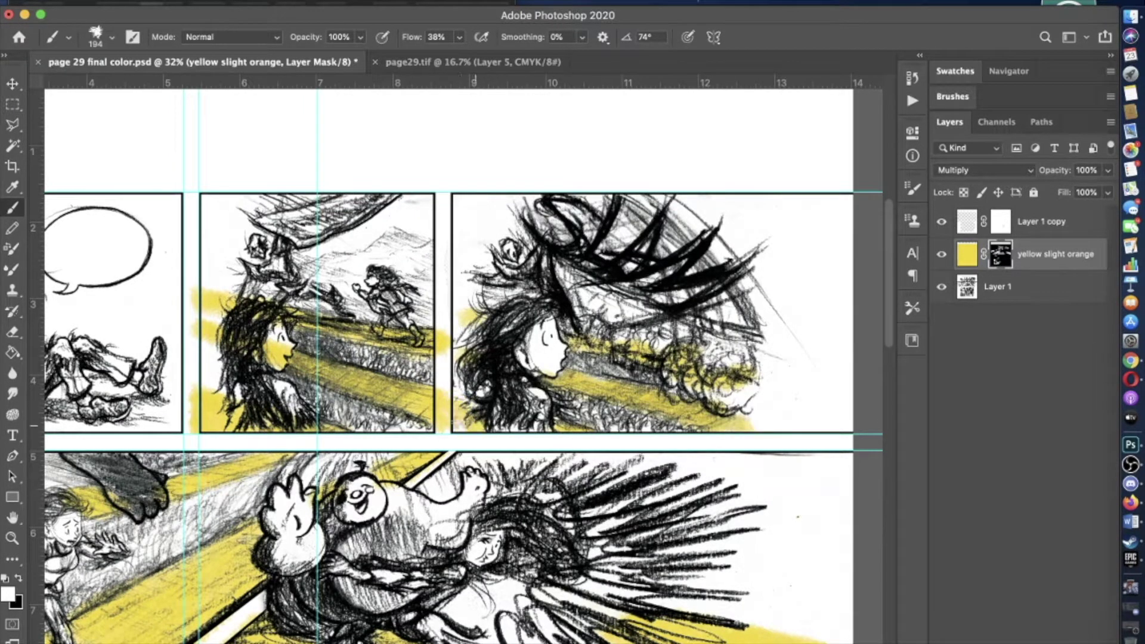
# - Reveal a solid yellow ground strip along the bottom of the first panel, beneath the seated girl
pyautogui.scroll(-2, 466, 429)
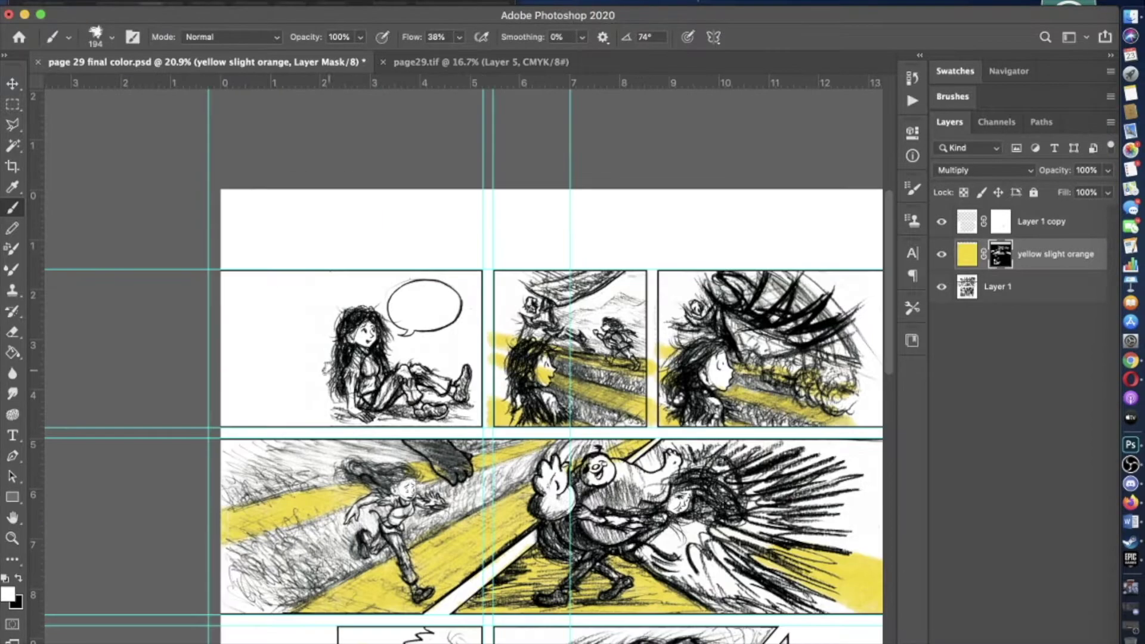
pyautogui.hscroll(-6, 455, 338)
pyautogui.hotkey('ctrl', 'z')
pyautogui.moveTo(483, 388)
pyautogui.mouseDown()
pyautogui.moveTo(220, 390)
pyautogui.moveTo(480, 391)
pyautogui.mouseUp()
pyautogui.moveTo(224, 420); pyautogui.dragTo(480, 421)
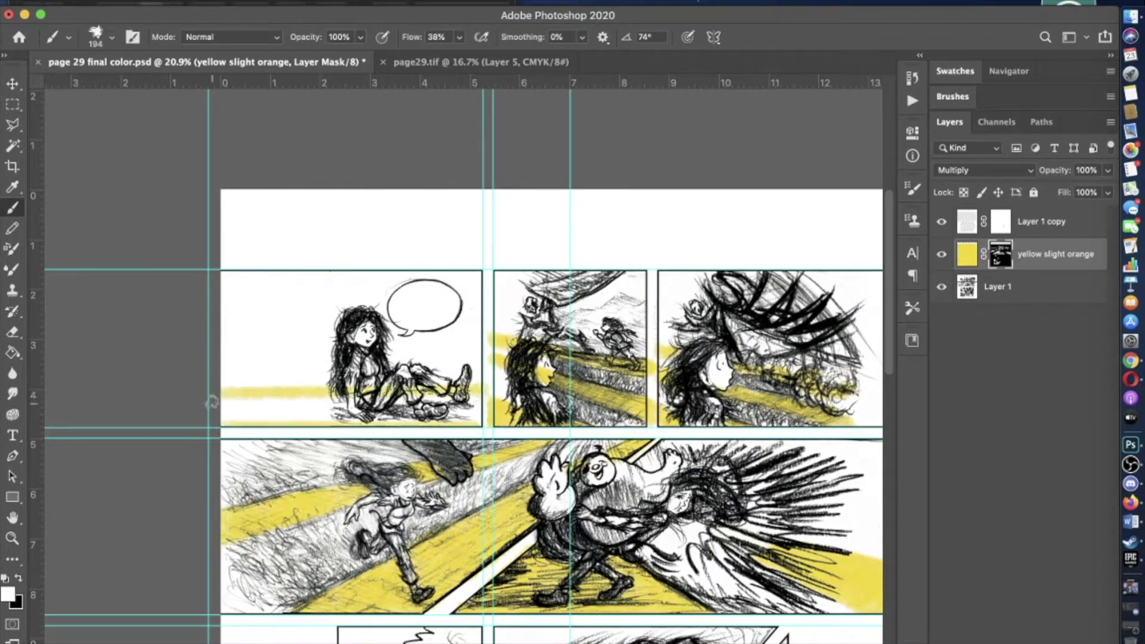
pyautogui.moveTo(246, 416); pyautogui.dragTo(286, 408)
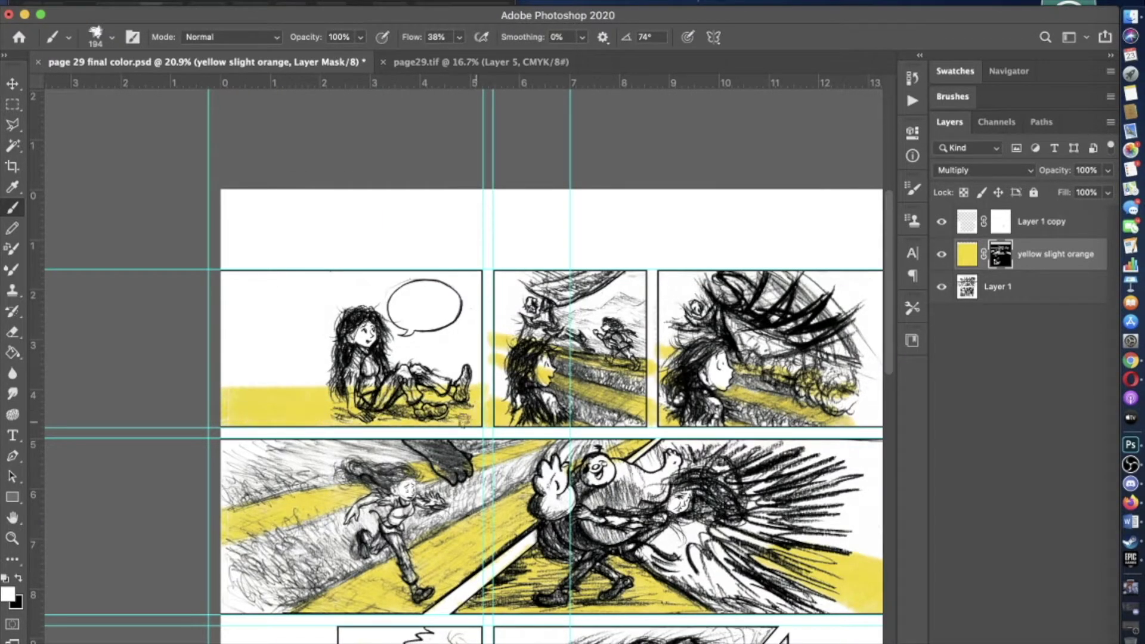
# - Paint black on the yellow layer's mask with a 35 px brush to clear the seated girl's hand and forearm in the first panel
pyautogui.scroll(-5, 228, 408)
pyautogui.scroll(5, 228, 409)
pyautogui.scroll(-3, 228, 408)
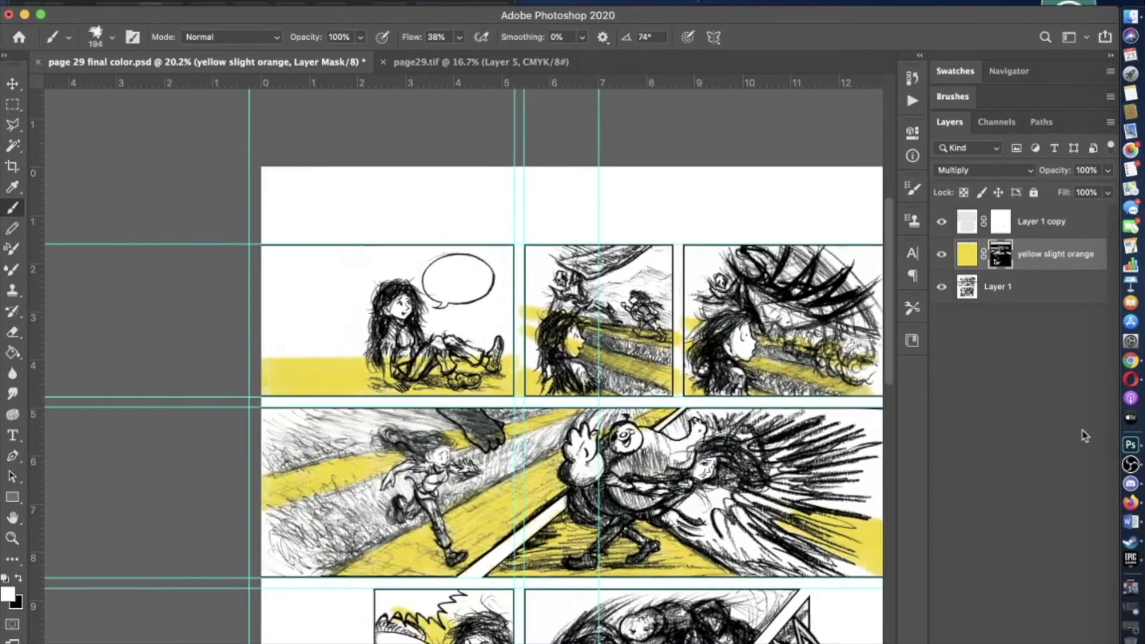
pyautogui.press('x')
pyautogui.scroll(5, 412, 334)
pyautogui.click(111, 37)
pyautogui.scroll(3, 411, 334)
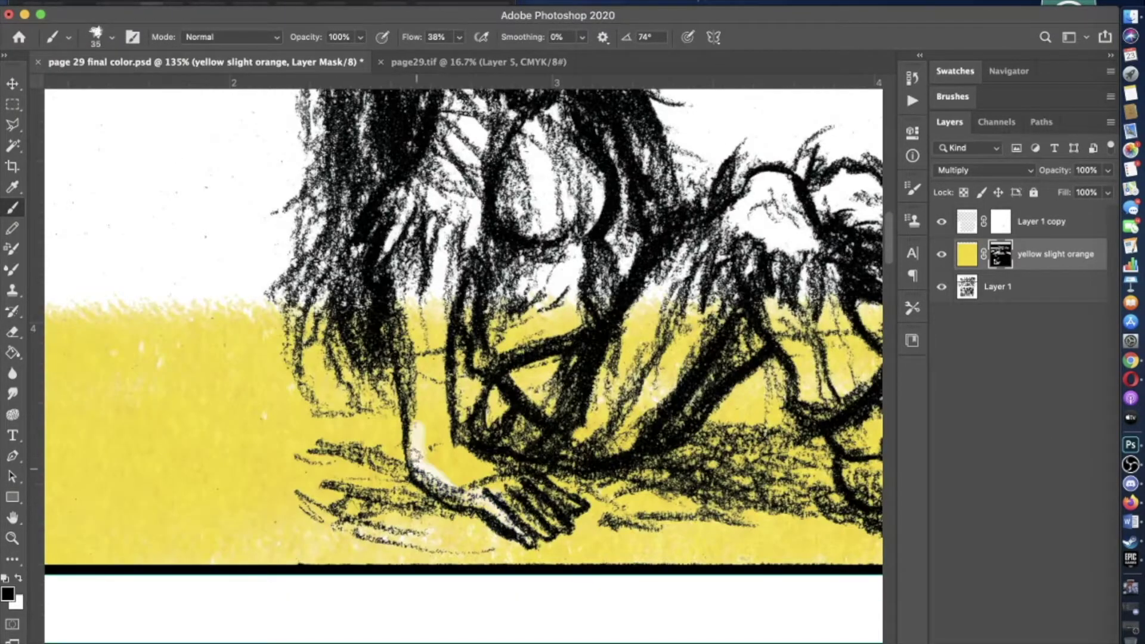
pyautogui.moveTo(537, 513)
pyautogui.mouseDown()
pyautogui.moveTo(441, 459)
pyautogui.moveTo(413, 298)
pyautogui.mouseUp()
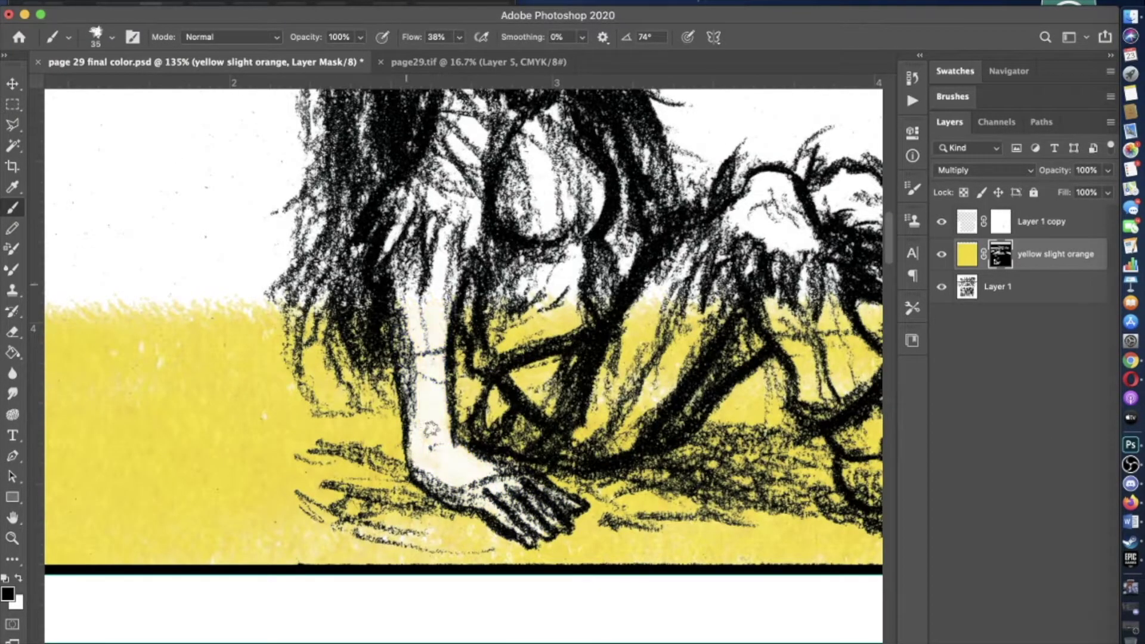
# - Mask the yellow out of the seated girl's trousers, ankles and shoes with a 68 px brush
pyautogui.scroll(-3, 463, 340)
pyautogui.hscroll(3, 464, 340)
pyautogui.click(112, 37)
pyautogui.press('Return')
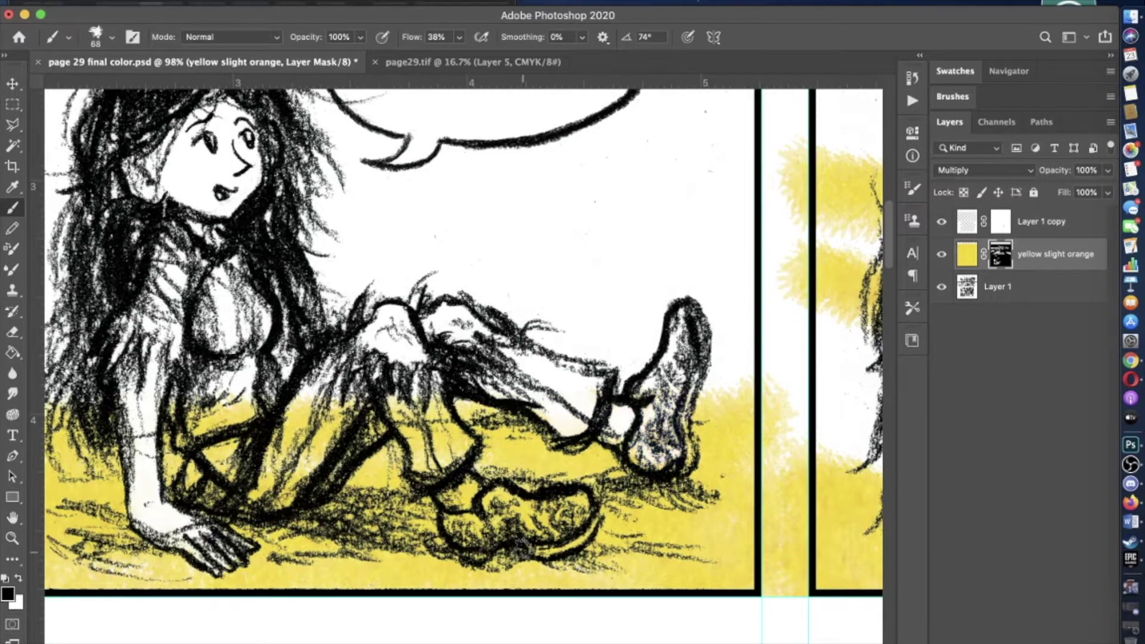
pyautogui.moveTo(459, 488); pyautogui.dragTo(515, 518)
pyautogui.moveTo(412, 454); pyautogui.dragTo(471, 417)
pyautogui.hscroll(-5, 464, 340)
pyautogui.moveTo(364, 441)
pyautogui.mouseDown()
pyautogui.moveTo(453, 459)
pyautogui.moveTo(418, 405)
pyautogui.mouseUp()
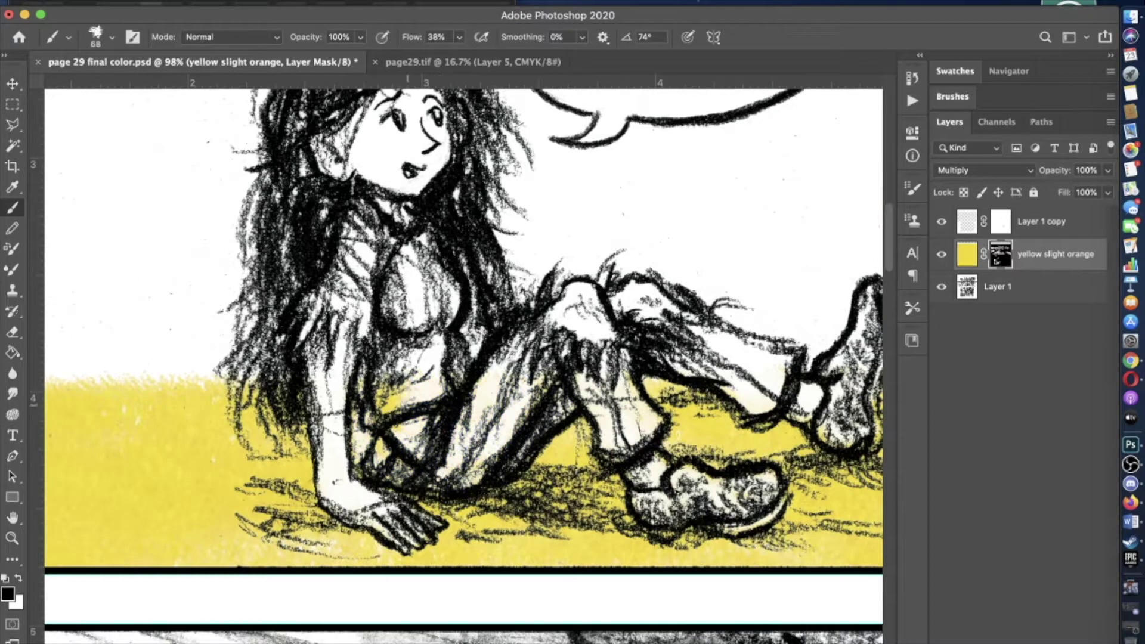
# - Mask out the yellow spill in the gutter between the first and second panels, using a 71 px Hard Round pencil
pyautogui.hscroll(8, 463, 340)
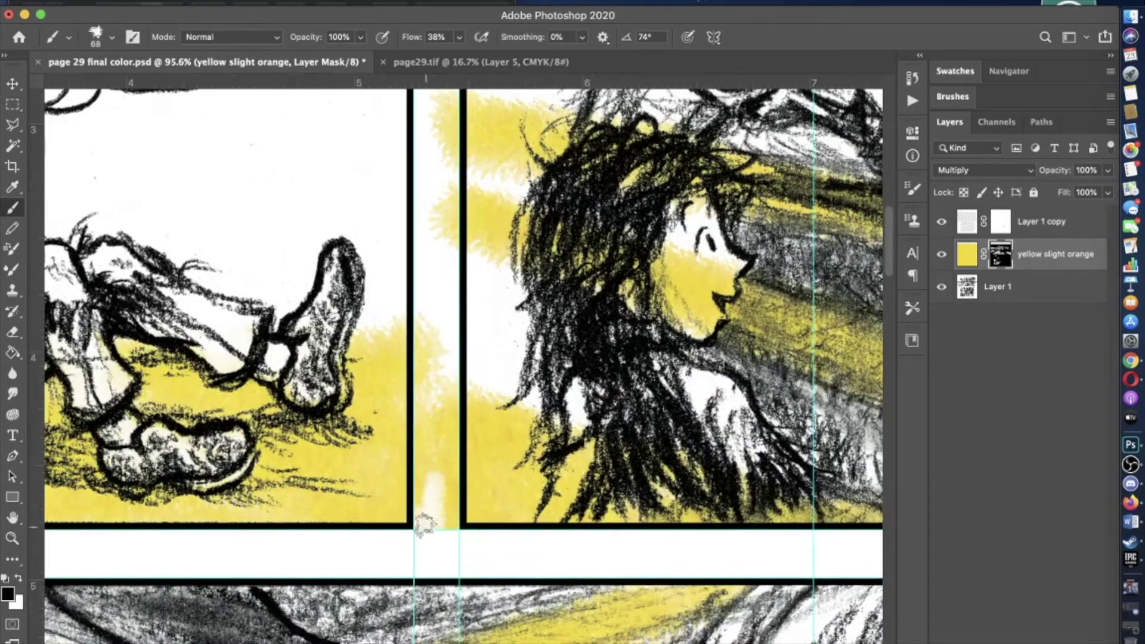
pyautogui.hotkey('shift', 'b')
pyautogui.click(112, 37)
pyautogui.press('Return')
pyautogui.moveTo(419, 317); pyautogui.dragTo(450, 529)
pyautogui.press(']')
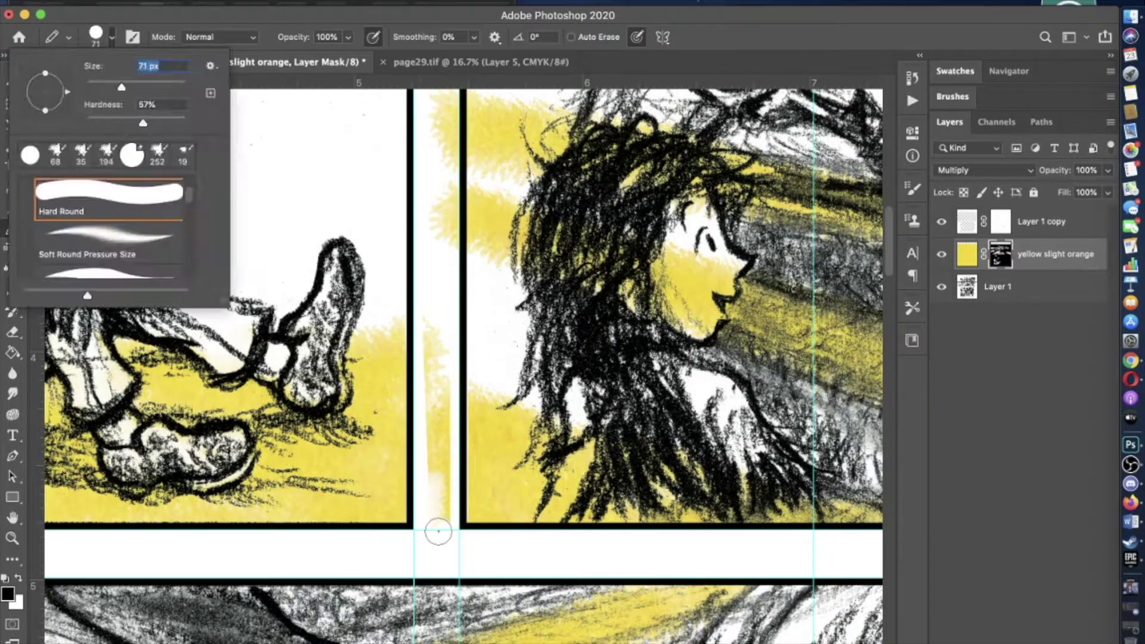
# - Select the gutter between the first and second panels on Layer 1 copy and fill it with white
pyautogui.scroll(5, 434, 479)
pyautogui.scroll(-8, 481, 246)
pyautogui.hotkey('alt', ']')
pyautogui.press('m')
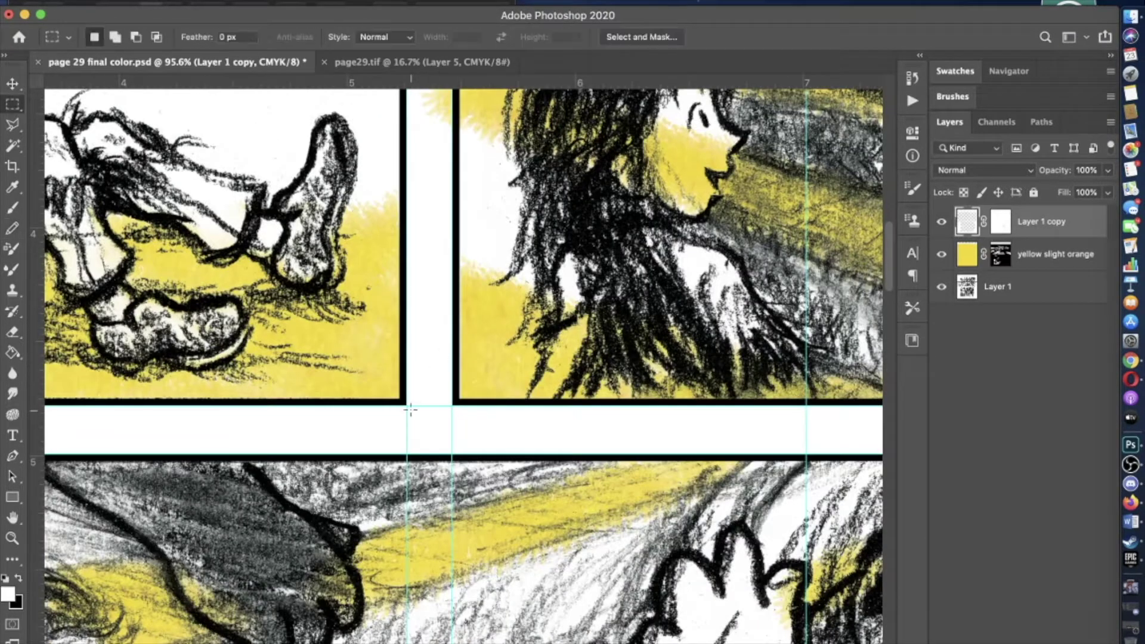
pyautogui.moveTo(407, 411); pyautogui.dragTo(453, 123)
pyautogui.press('x')
pyautogui.press('g')
pyautogui.scroll(-5, 415, 232)
# - Select the gutter between the second and third panels on Layer 1 copy and fill it with white
pyautogui.press('m')
pyautogui.scroll(15, 361, 245)
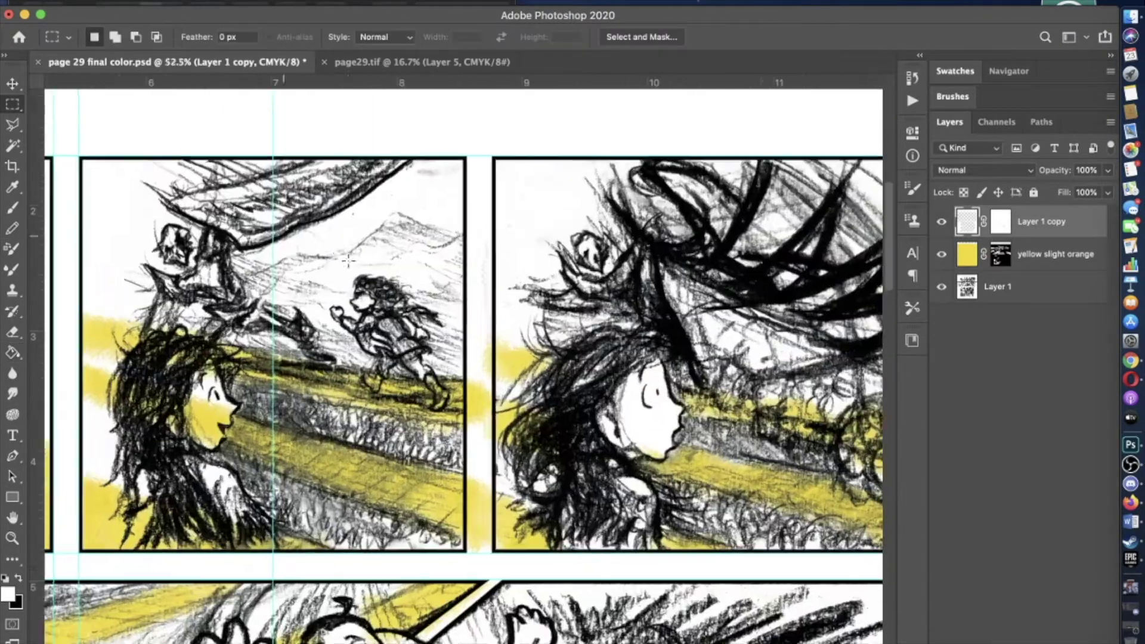
pyautogui.scroll(-10, 462, 366)
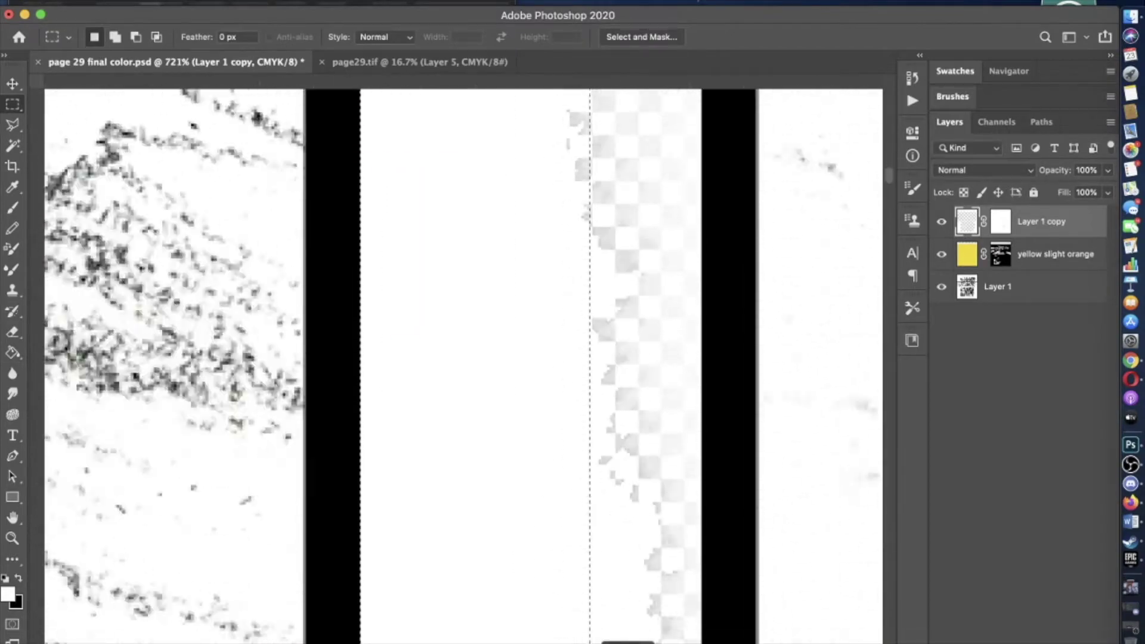
pyautogui.scroll(-10, 463, 366)
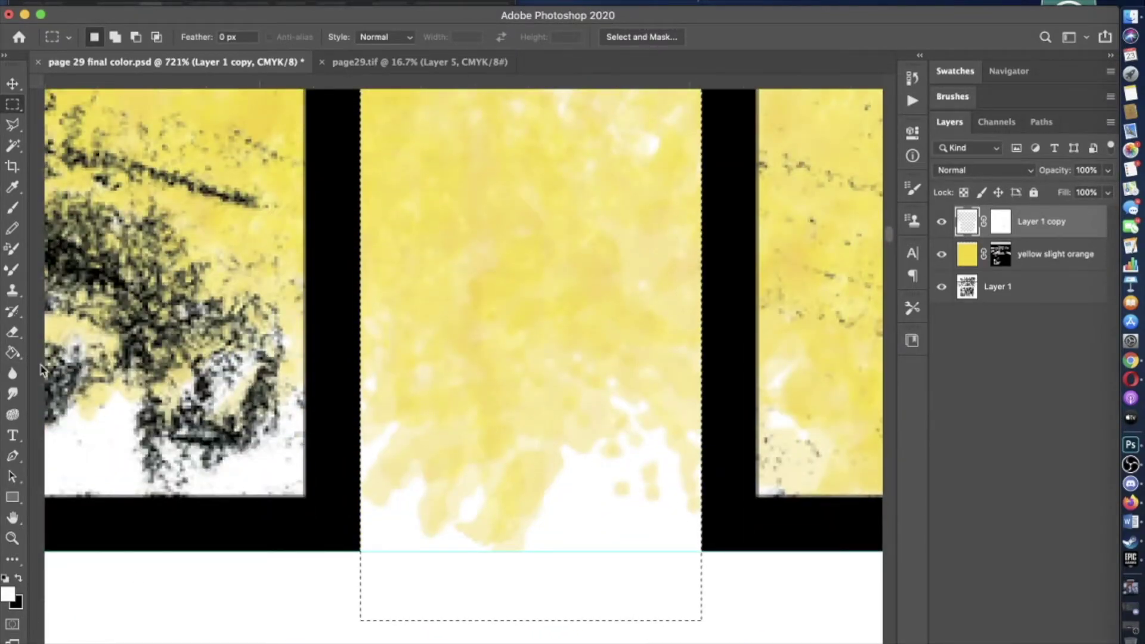
pyautogui.press('g')
pyautogui.scroll(-10, 463, 366)
pyautogui.press('m')
pyautogui.scroll(-3, 463, 366)
# - Paint black on the yellow layer's mask to clear the foreground girl's shoulders and face in the middle panel
pyautogui.click(1000, 254)
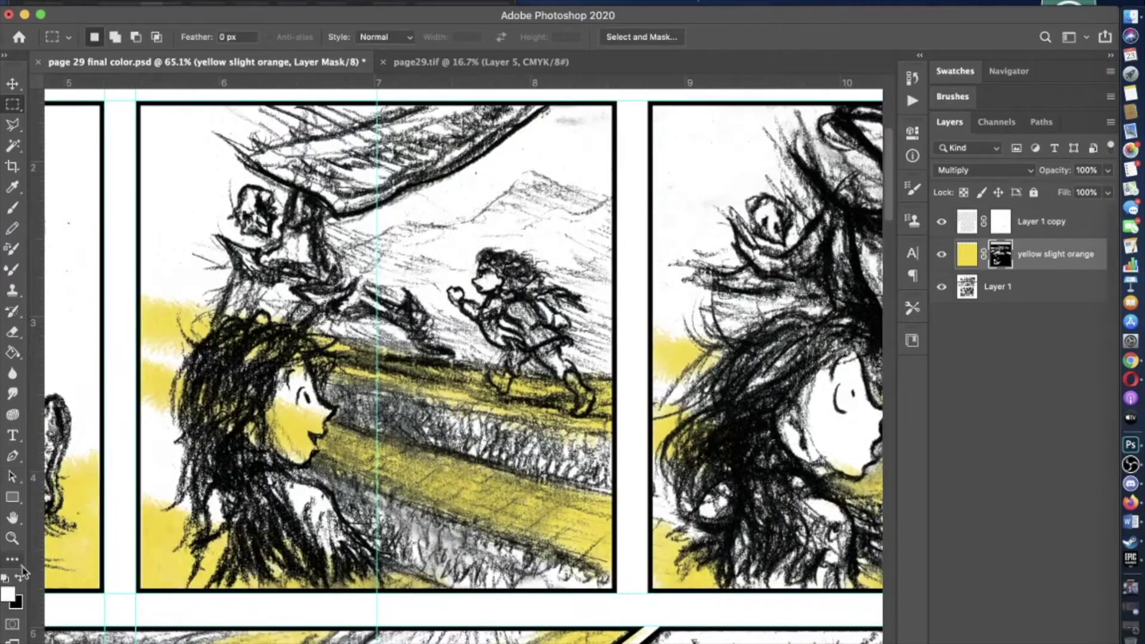
pyautogui.press('x')
pyautogui.press('b')
pyautogui.scroll(2, 463, 366)
pyautogui.scroll(-3, 463, 366)
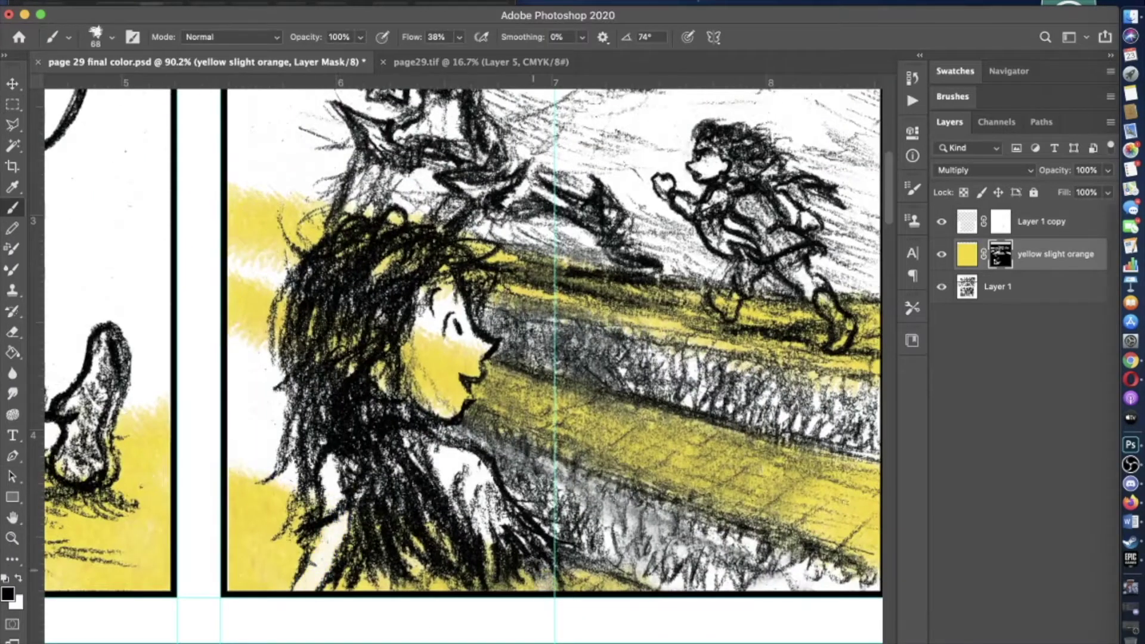
pyautogui.moveTo(533, 570); pyautogui.dragTo(427, 590)
pyautogui.hscroll(5, 463, 340)
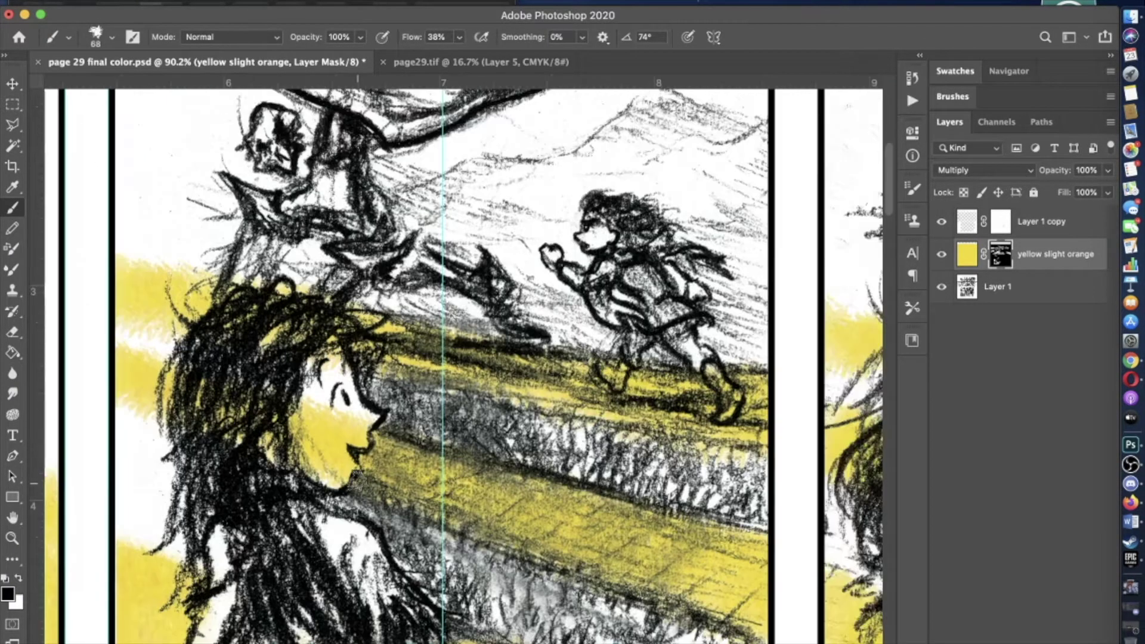
pyautogui.press('x')
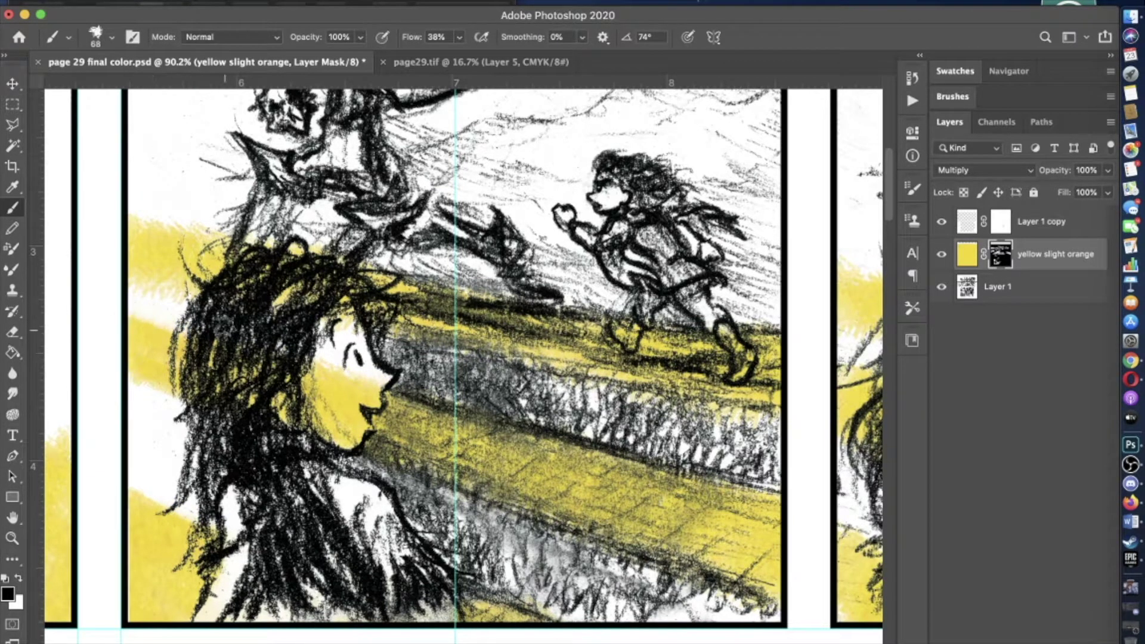
pyautogui.moveTo(361, 389); pyautogui.dragTo(366, 386)
pyautogui.moveTo(310, 358); pyautogui.dragTo(331, 386)
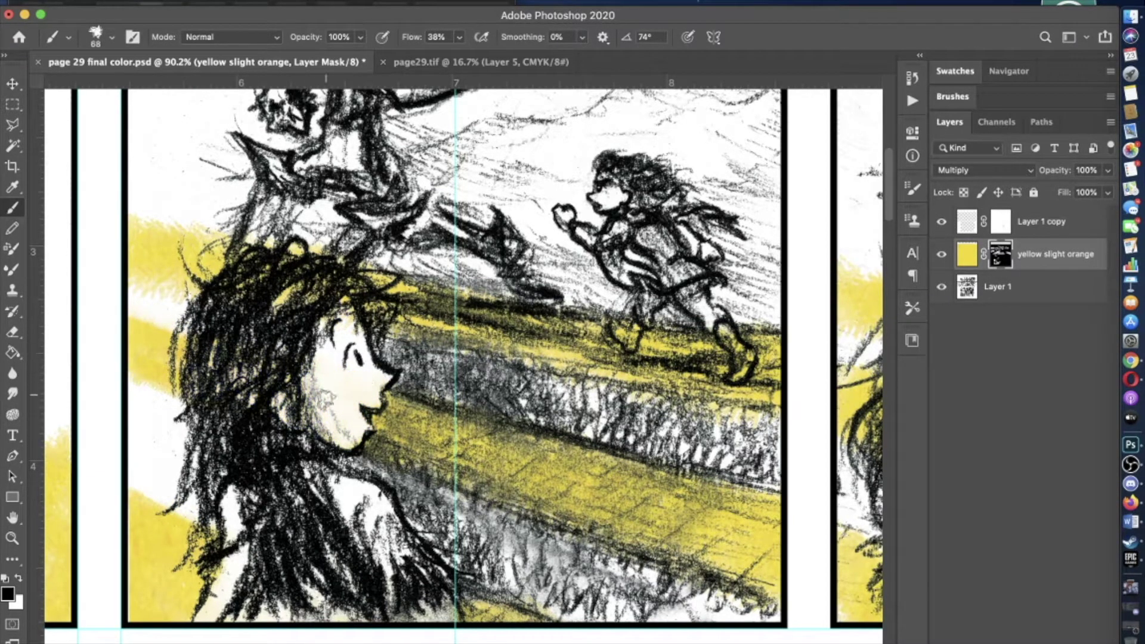
# - Refine the yellow band edges behind the girl's hair in the middle panel with a 118 px brush at 93% opacity
pyautogui.hscroll(1, 463, 352)
pyautogui.press('x')
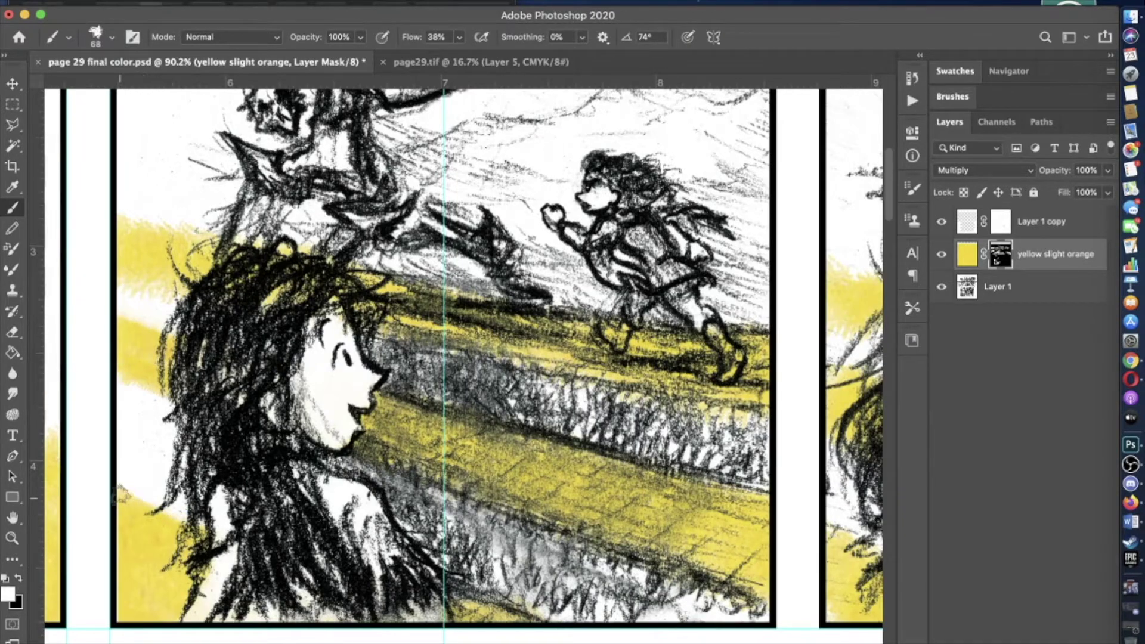
pyautogui.press('9')
pyautogui.press('3')
pyautogui.press('x')
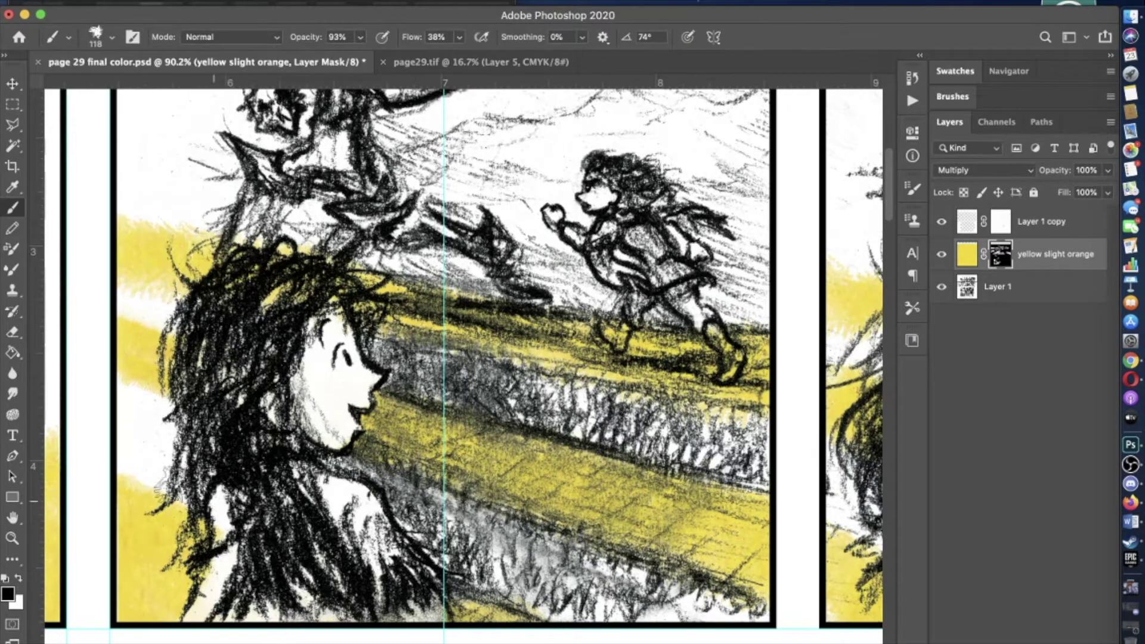
pyautogui.scroll(-2, 468, 365)
pyautogui.scroll(5, 463, 352)
pyautogui.hscroll(2, 463, 352)
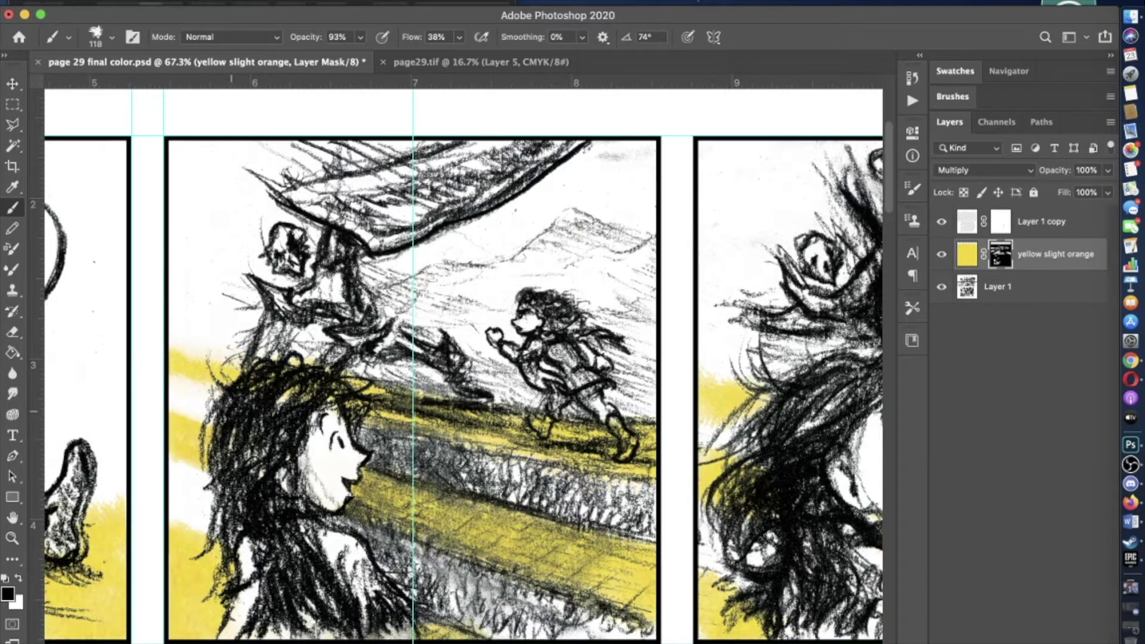
# - Touch up the yellow around the girl's hair and chin in the third panel with a 76 px brush
pyautogui.scroll(2, 293, 385)
pyautogui.hscroll(2, 292, 385)
pyautogui.scroll(3, 298, 358)
pyautogui.click(95, 36)
pyautogui.doubleClick(78, 265)
pyautogui.scroll(4, 307, 341)
pyautogui.scroll(-5, 563, 392)
pyautogui.hscroll(3, 563, 391)
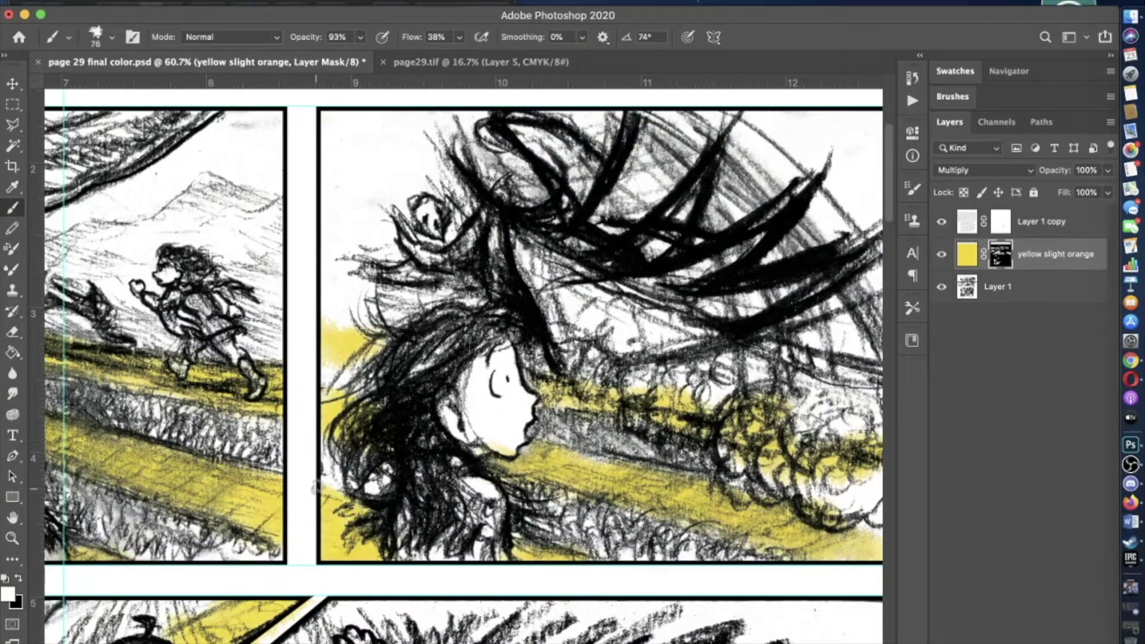
pyautogui.hscroll(2, 464, 366)
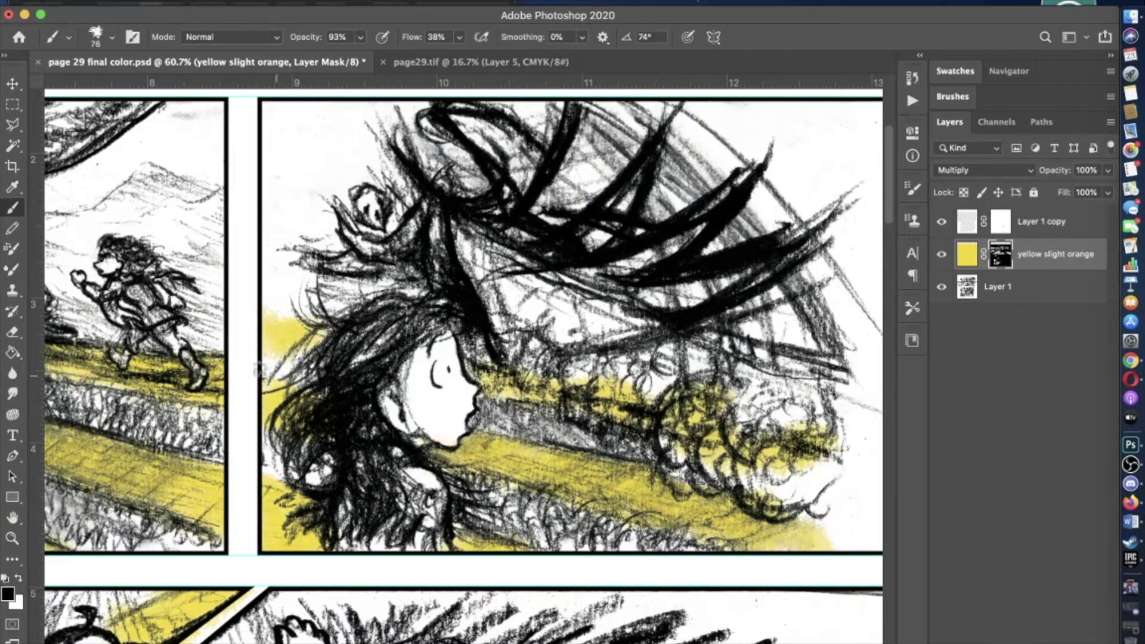
pyautogui.hscroll(2, 278, 371)
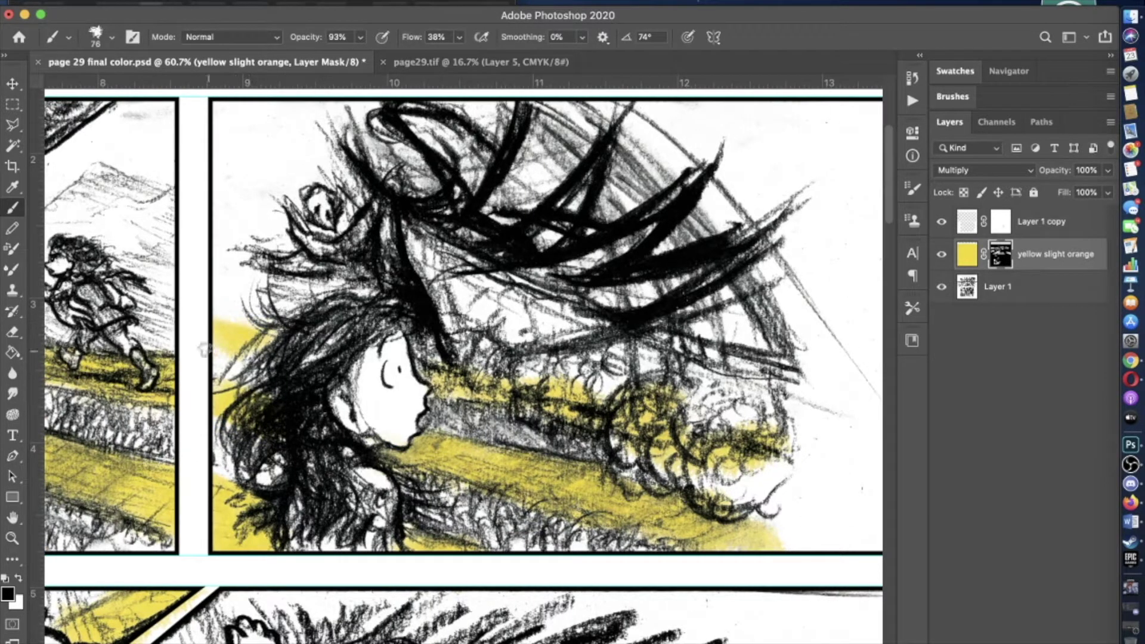
pyautogui.scroll(2, 464, 367)
pyautogui.hscroll(2, 464, 367)
pyautogui.press('x')
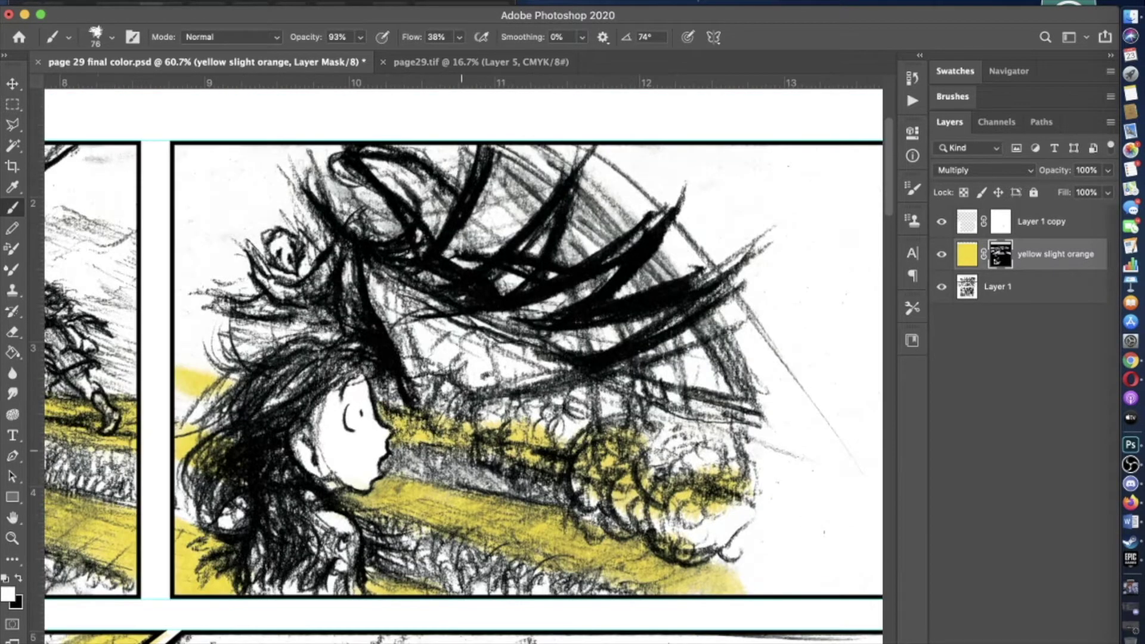
pyautogui.scroll(-1, 498, 388)
pyautogui.press('x')
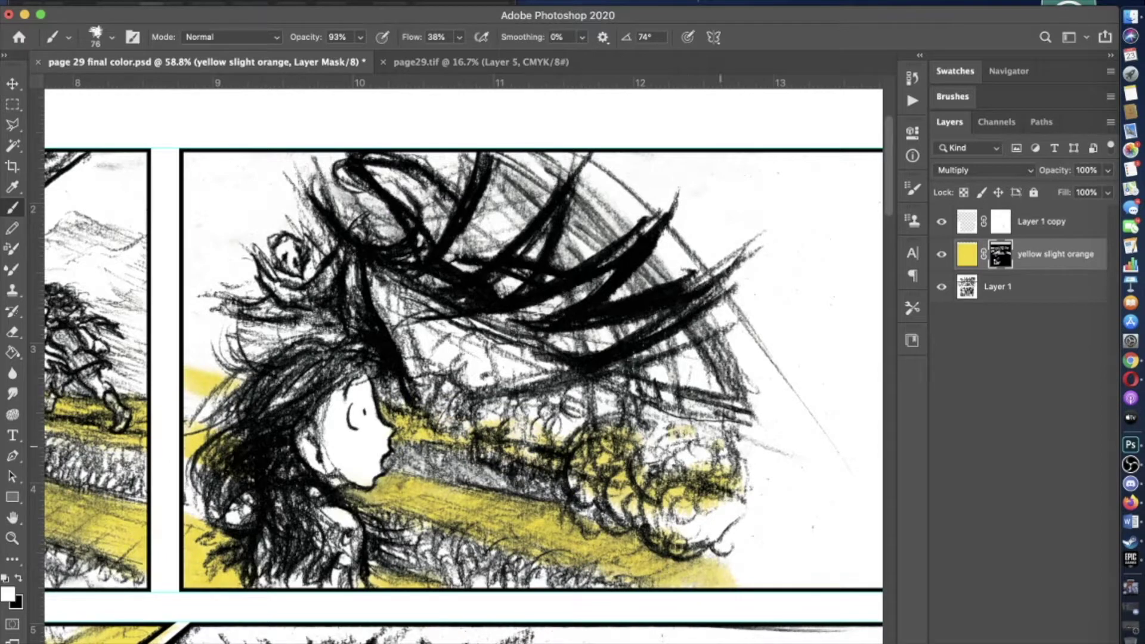
# - Reveal a faint yellow haze beyond the bushes in the third panel with a 348 px brush at 23% opacity
pyautogui.scroll(-3, 472, 378)
pyautogui.rightClick(674, 472)
pyautogui.press('Escape')
pyautogui.moveTo(716, 454)
pyautogui.mouseDown()
pyautogui.moveTo(665, 514)
pyautogui.moveTo(719, 474)
pyautogui.moveTo(710, 441)
pyautogui.moveTo(668, 512)
pyautogui.moveTo(639, 426)
pyautogui.mouseUp()
pyautogui.press('x')
pyautogui.press('2')
pyautogui.press('3')
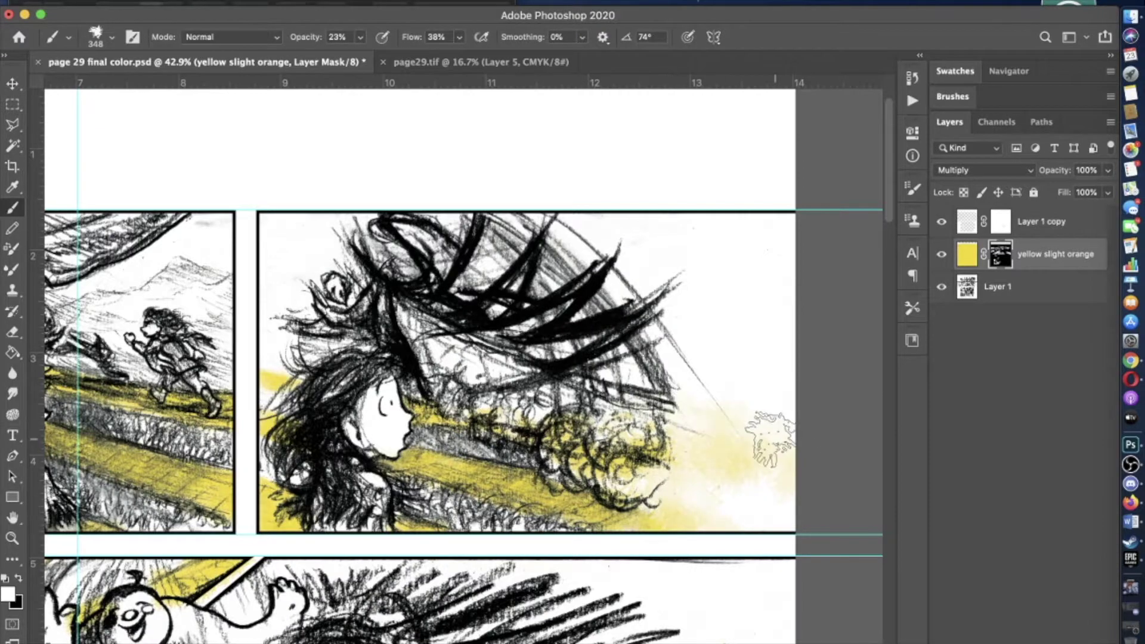
# - Mask the yellow out of the giant foot and running girl in the second row with a 67 px brush at 100% opacity
pyautogui.scroll(-2, 770, 438)
pyautogui.scroll(4, 394, 357)
pyautogui.press('x')
pyautogui.press('0')
pyautogui.click(112, 37)
pyautogui.moveTo(124, 86); pyautogui.dragTo(104, 85)
pyautogui.press('Return')
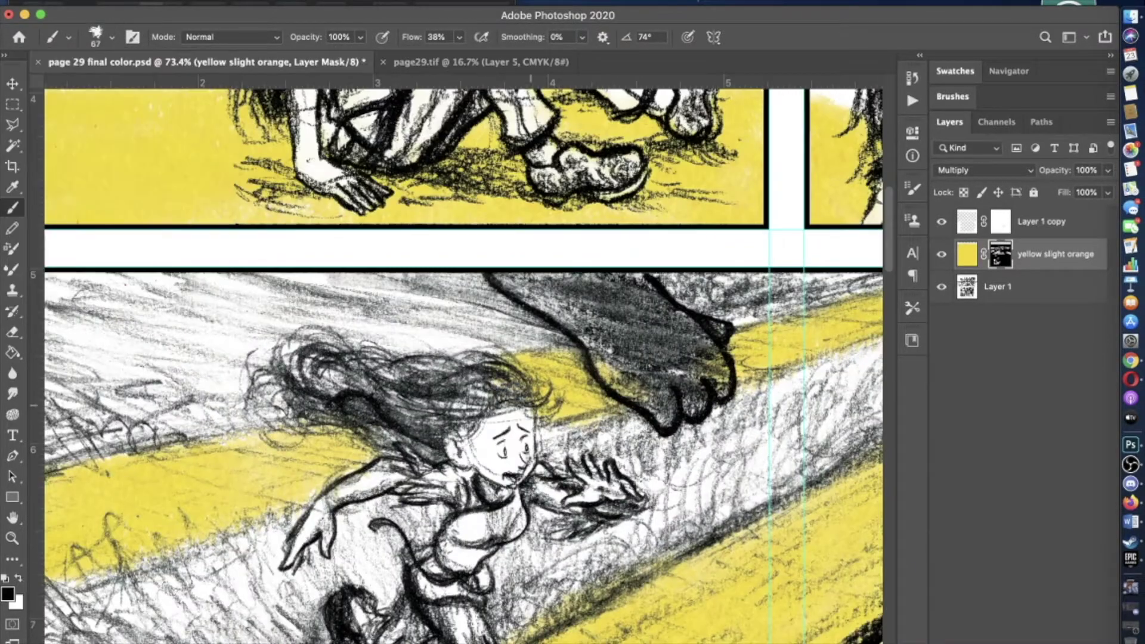
pyautogui.scroll(-2, 465, 256)
pyautogui.scroll(3, 440, 494)
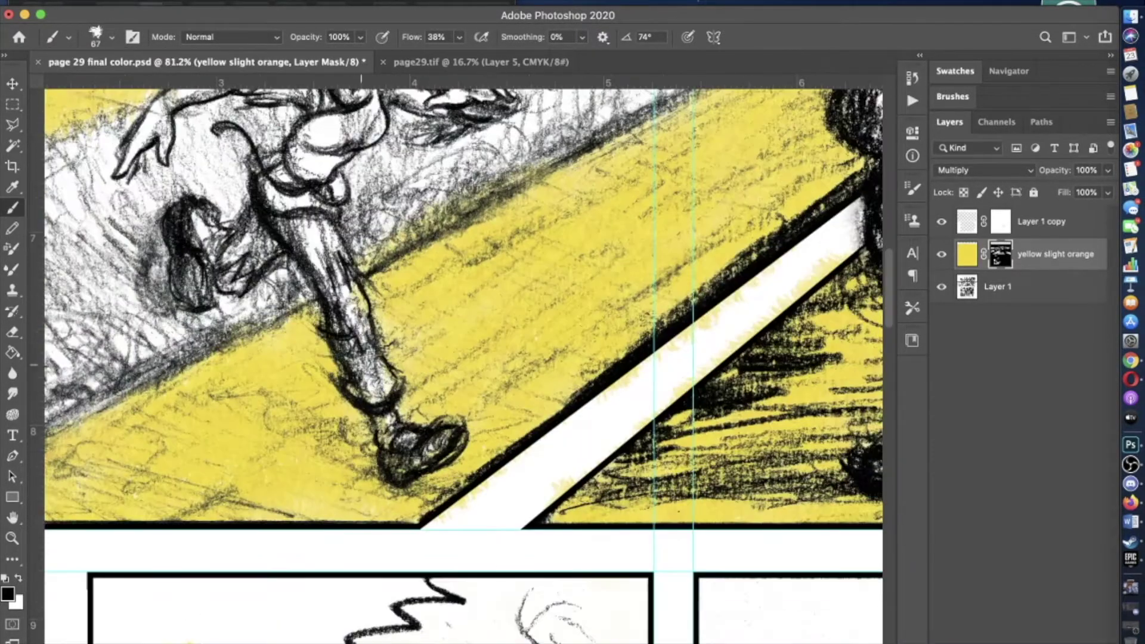
# - Mask the yellow out of the round-headed giant's face in the second row
pyautogui.scroll(-3, 360, 417)
pyautogui.scroll(5, 358, 456)
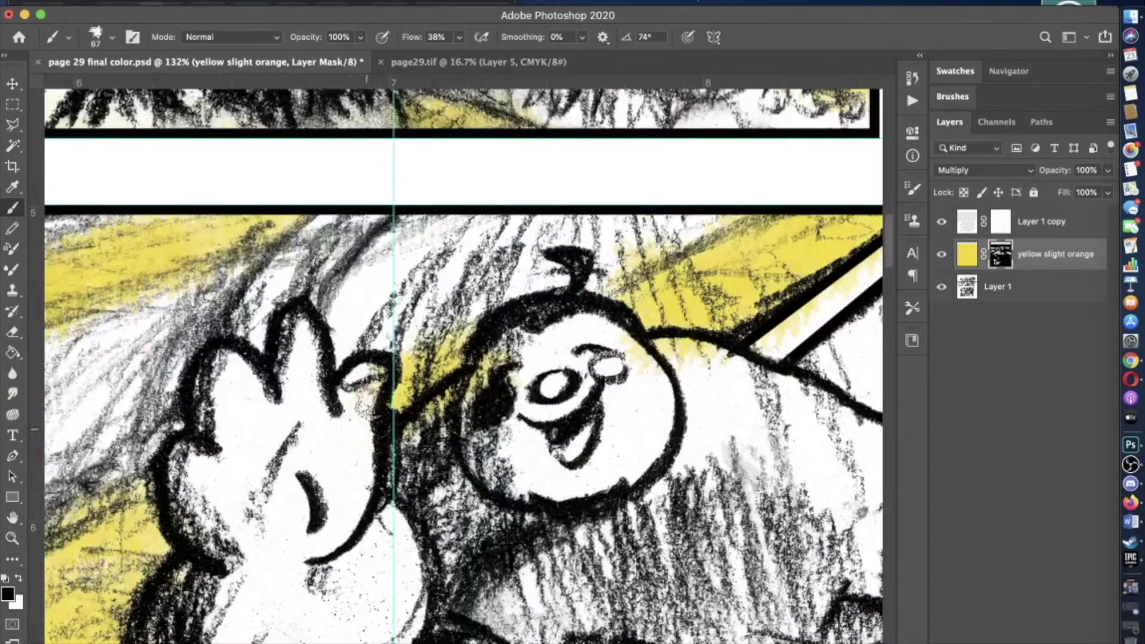
pyautogui.scroll(2, 463, 358)
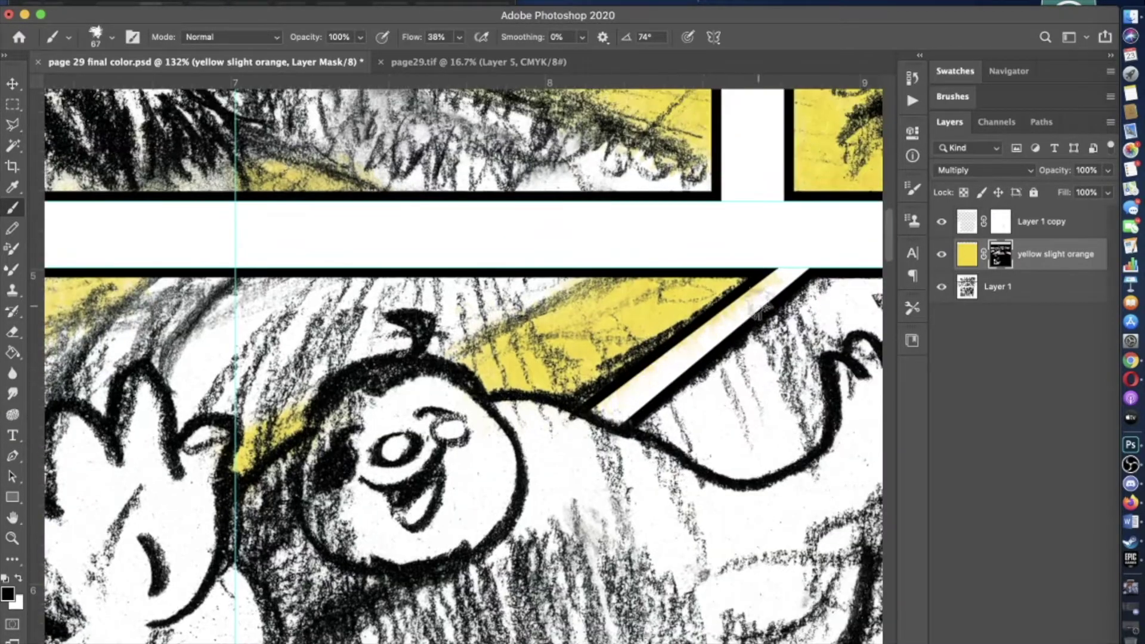
# - Clear the yellow fringe from the second row's diagonal gutter on the yellow layer's mask with a 54 px pencil
pyautogui.hotkey('alt', ']')
pyautogui.scroll(3, 464, 358)
pyautogui.hotkey('alt', '[')
pyautogui.hotkey('alt', '[')
pyautogui.click(12, 145)
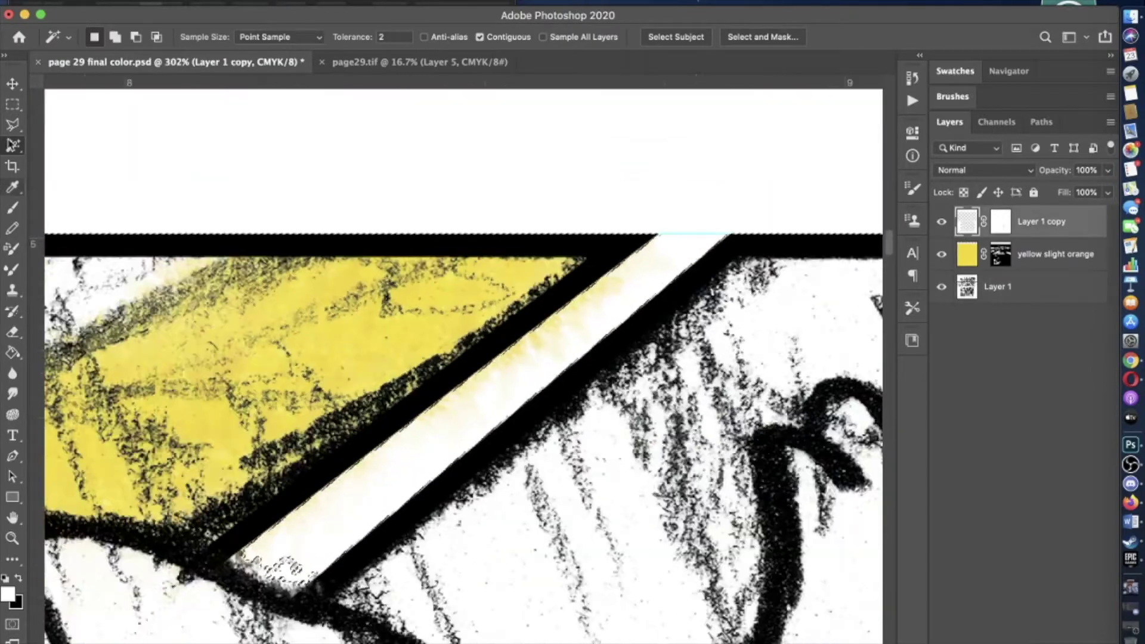
pyautogui.hotkey('alt', '[')
pyautogui.click(12, 229)
pyautogui.click(102, 37)
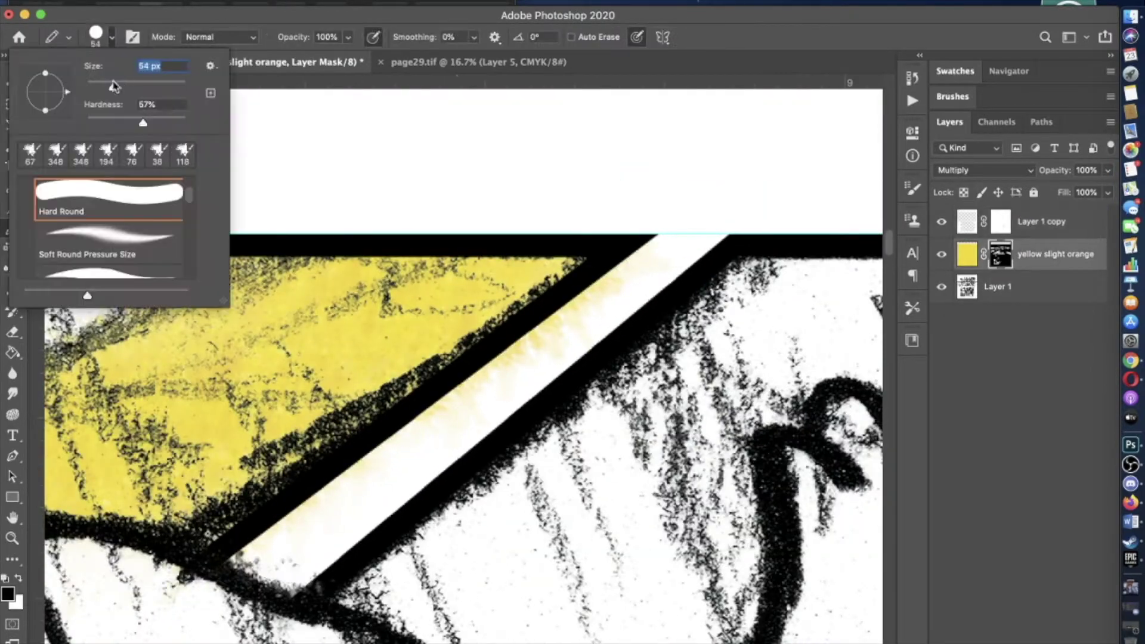
pyautogui.press('Return')
pyautogui.scroll(-6, 384, 469)
pyautogui.scroll(-4, 116, 417)
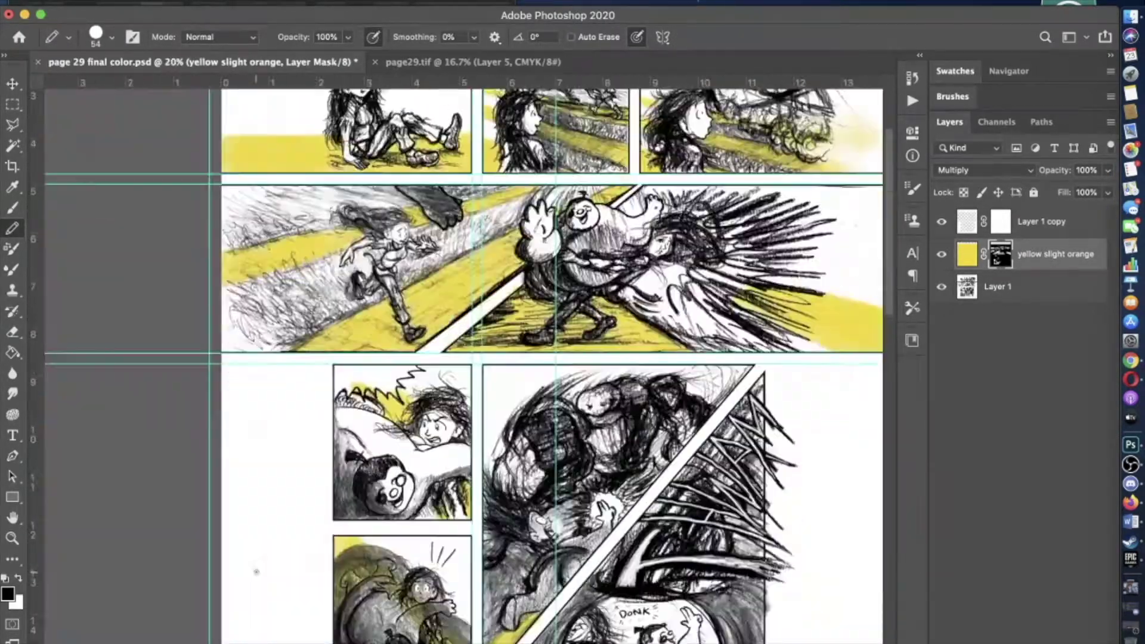
# - Mask out the yellow spilling above the jagged line in the small third-row panel with a 60 px brush at 100% opacity
pyautogui.scroll(2, 115, 416)
pyautogui.press('b')
pyautogui.scroll(3, 115, 417)
pyautogui.click(112, 37)
pyautogui.press('Escape')
pyautogui.hscroll(-5, 465, 358)
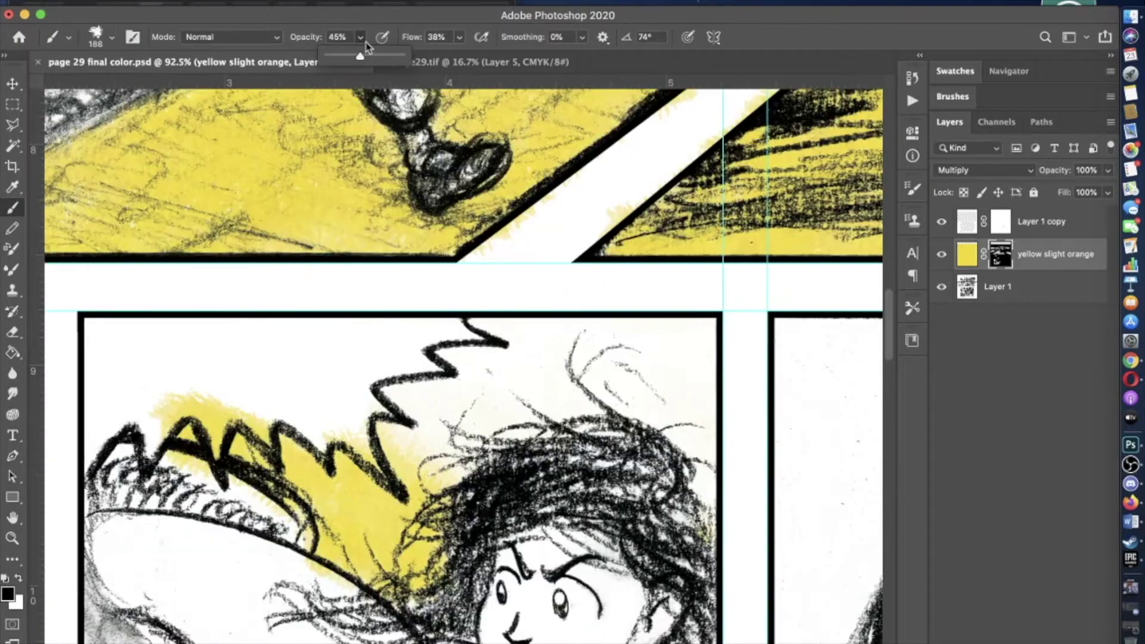
pyautogui.click(112, 37)
pyautogui.press('Return')
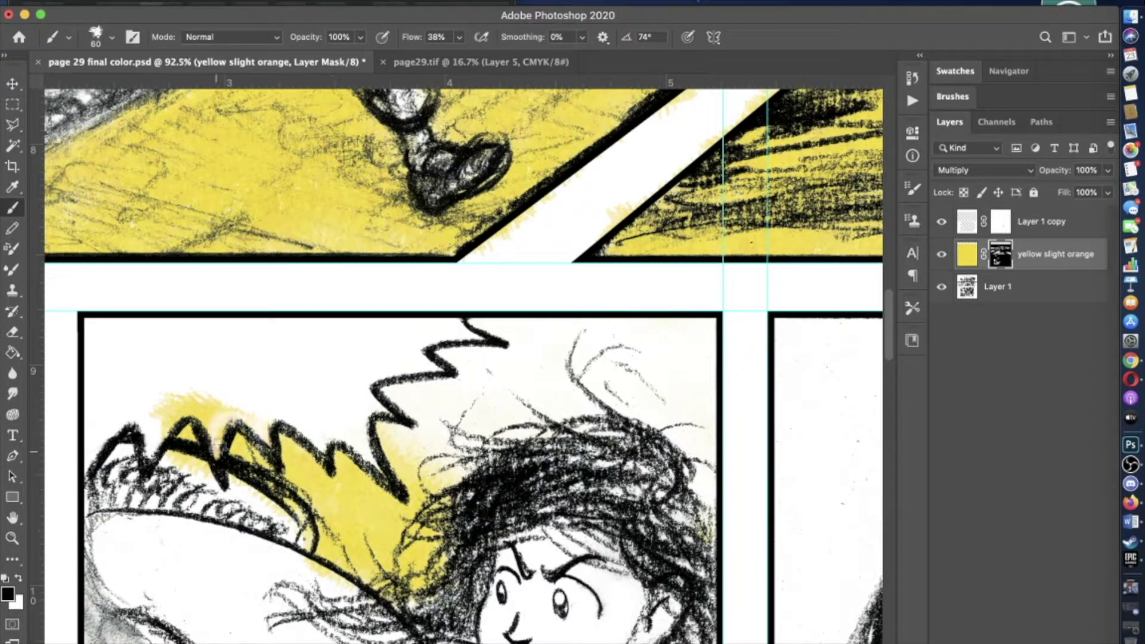
pyautogui.hotkey('shift', 'b')
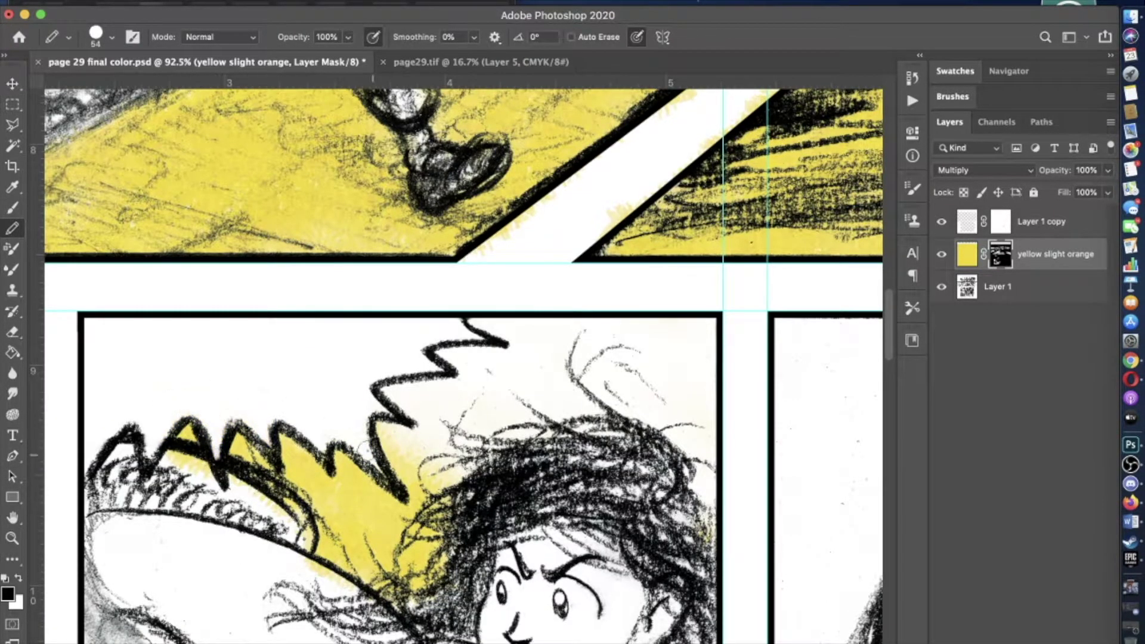
# - Mask the yellow out of the reaching hand in the lower-left panel with a 60 px brush at 66% opacity
pyautogui.scroll(-1, 464, 365)
pyautogui.hotkey('shift', 'b')
pyautogui.scroll(-4, 464, 365)
pyautogui.hscroll(2, 464, 365)
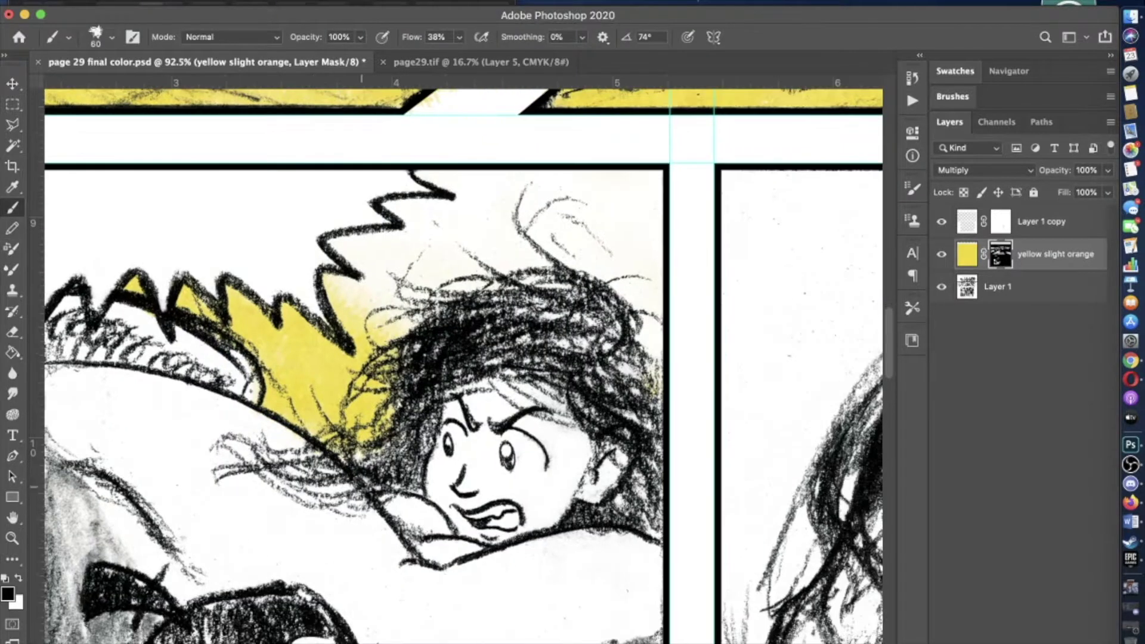
pyautogui.press('6')
pyautogui.press('6')
pyautogui.scroll(-5, 652, 400)
pyautogui.scroll(-6, 461, 361)
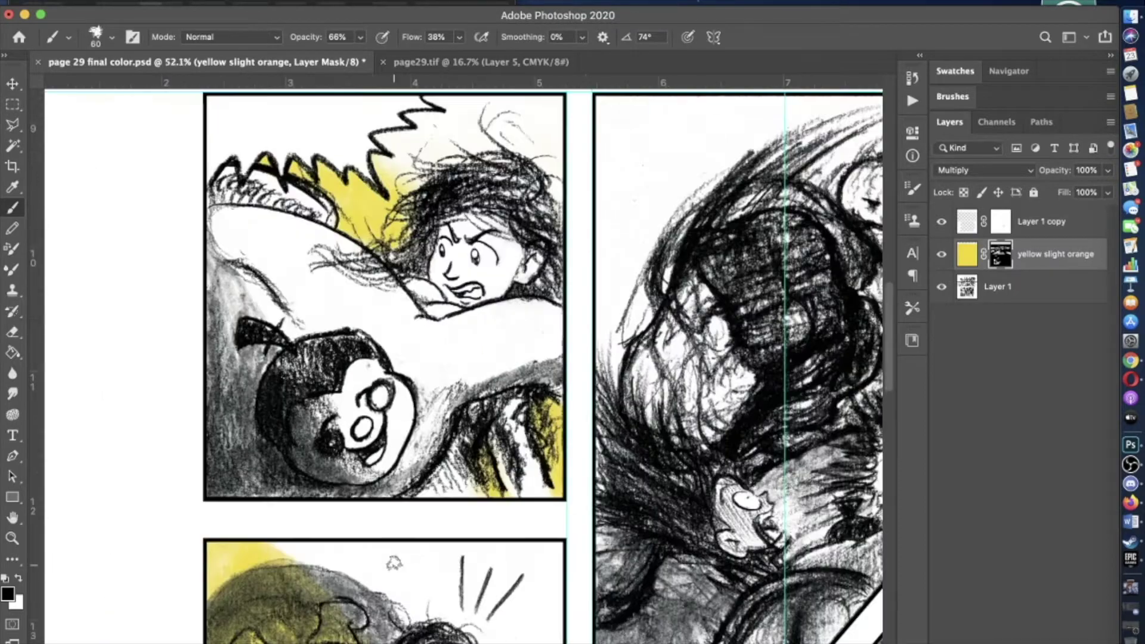
pyautogui.scroll(5, 331, 566)
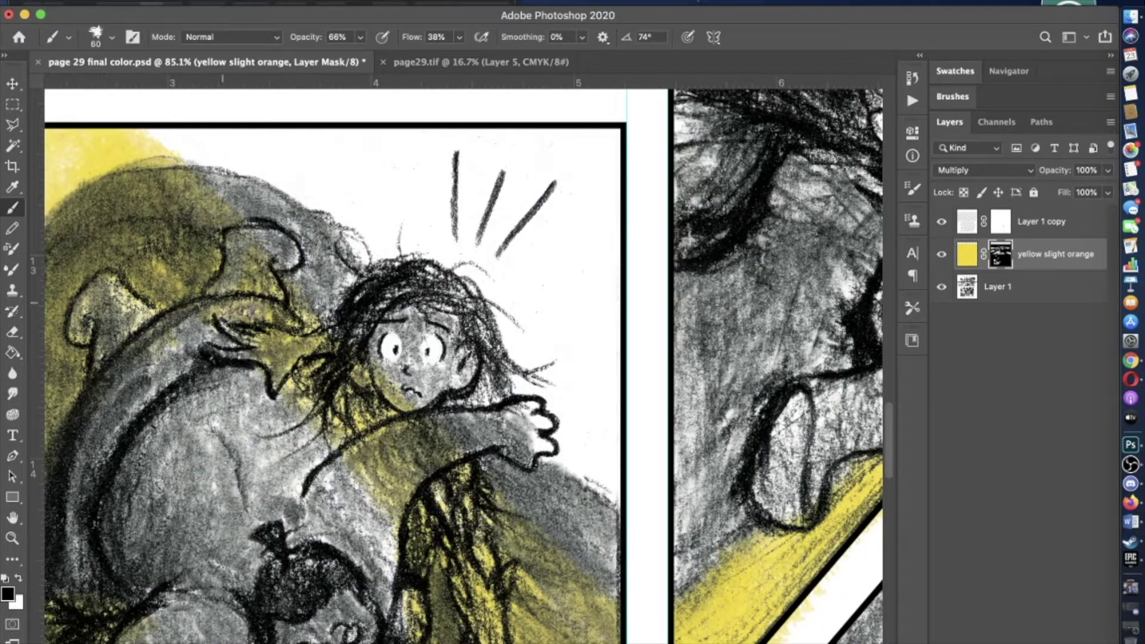
pyautogui.scroll(-3, 352, 358)
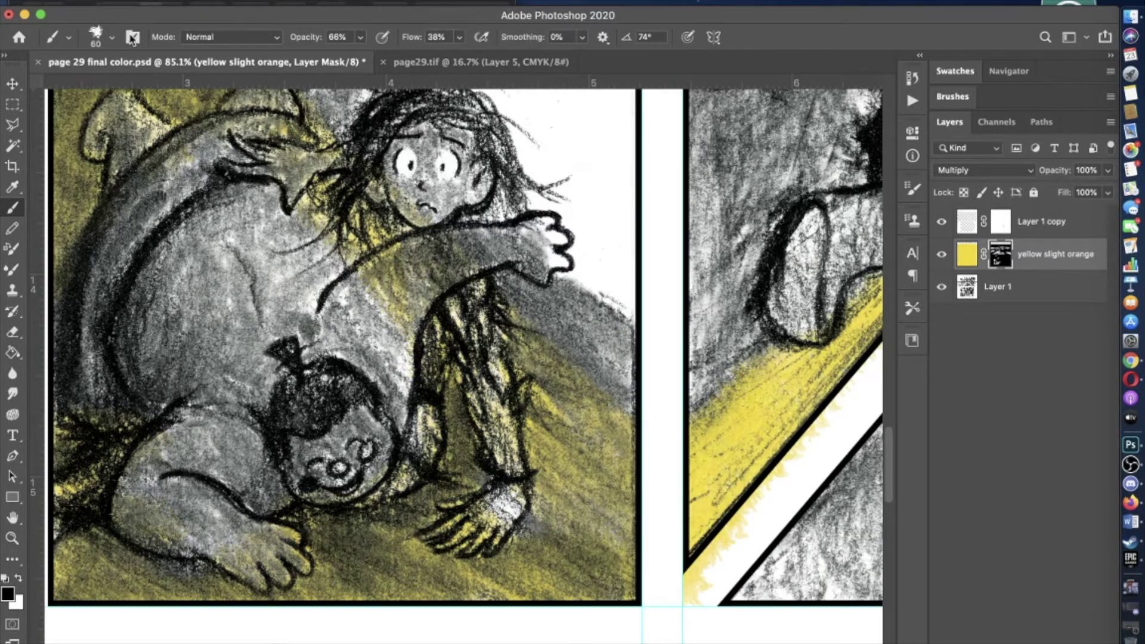
# - Mask the yellow out of the girl's hair and outstretched arm in the lower-left panel at 100% opacity
pyautogui.press('0')
pyautogui.scroll(2, 358, 358)
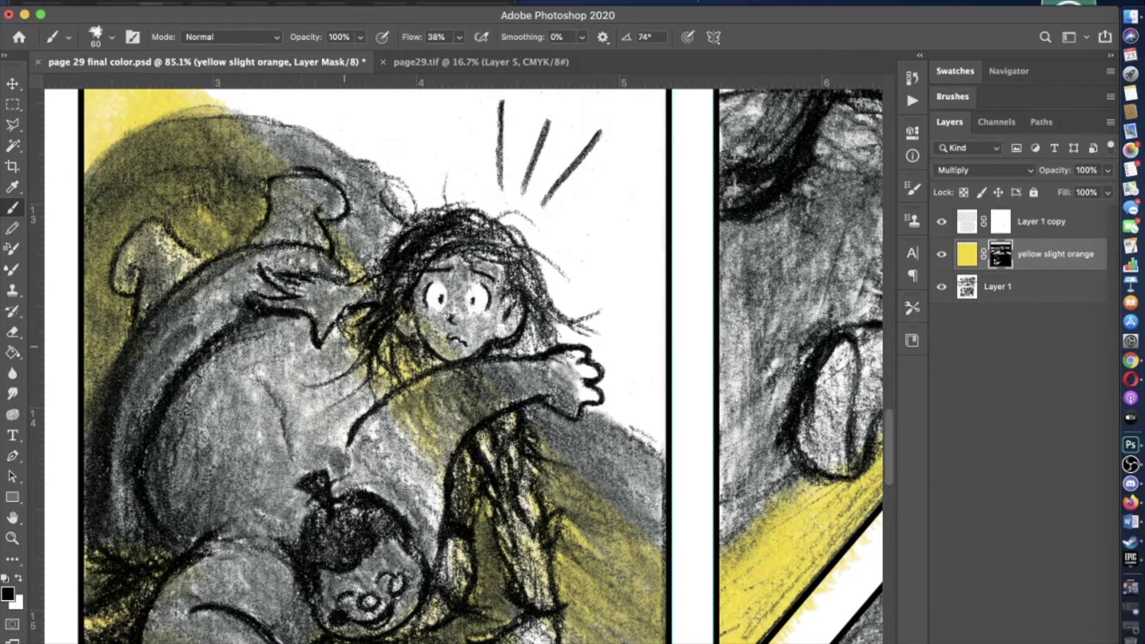
pyautogui.scroll(-2, 352, 358)
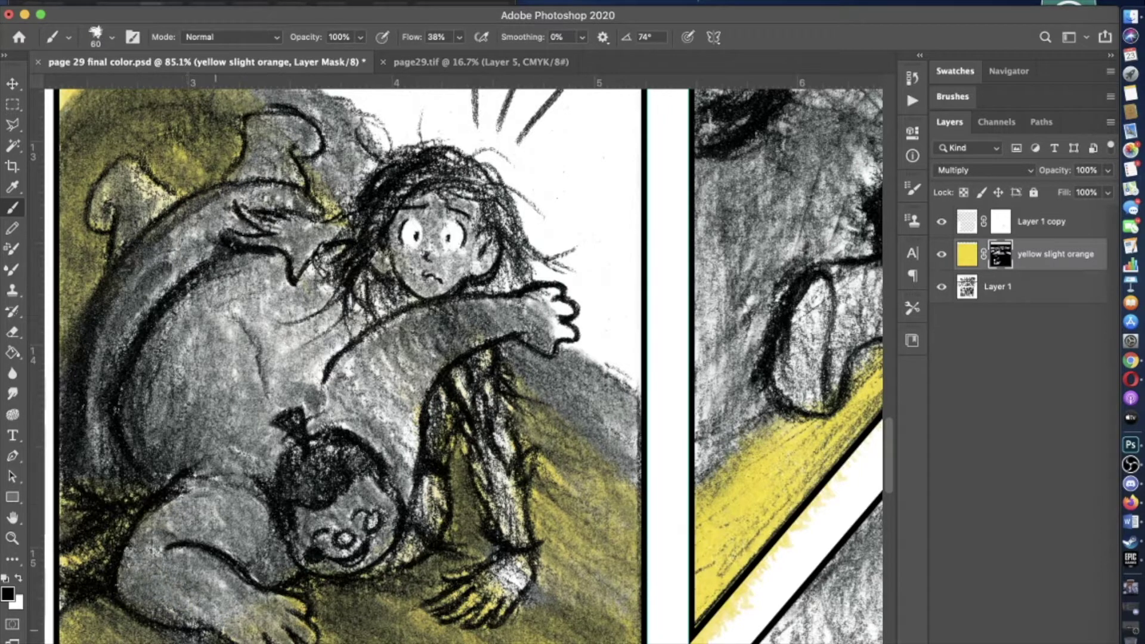
# - Clean the yellow off the girl's lower limbs and the hands on the ground in the lower-left panel with 23 px and 57 px brushes
pyautogui.click(112, 37)
pyautogui.press('Return')
pyautogui.scroll(3, 459, 358)
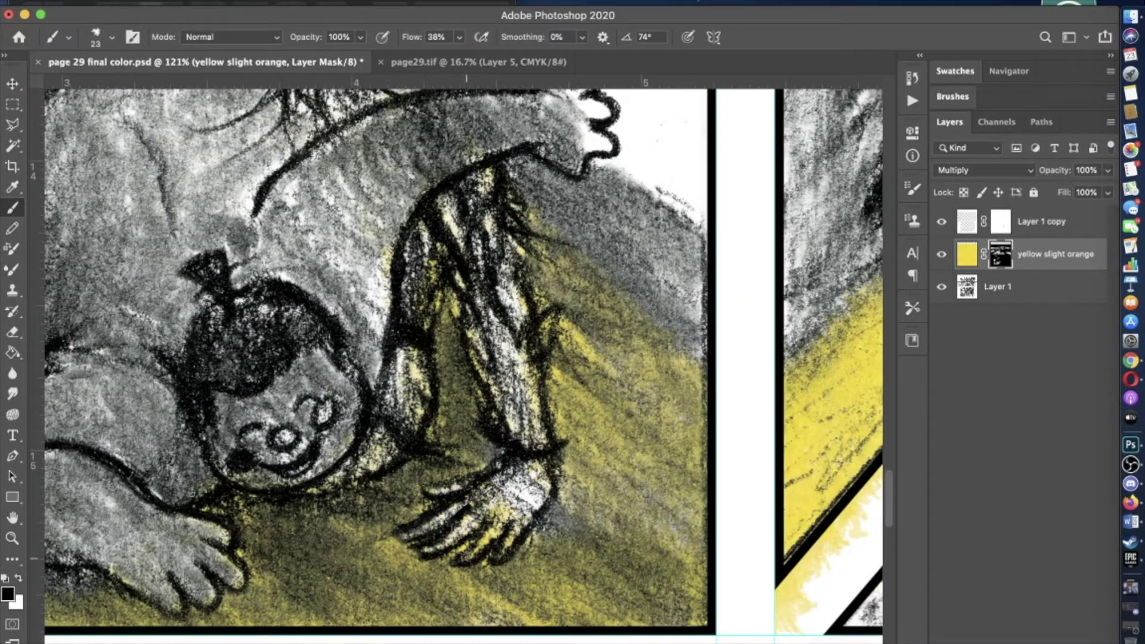
pyautogui.click(112, 39)
pyautogui.write('57')
pyautogui.press('Return')
pyautogui.scroll(-3, 459, 358)
pyautogui.scroll(5, 460, 358)
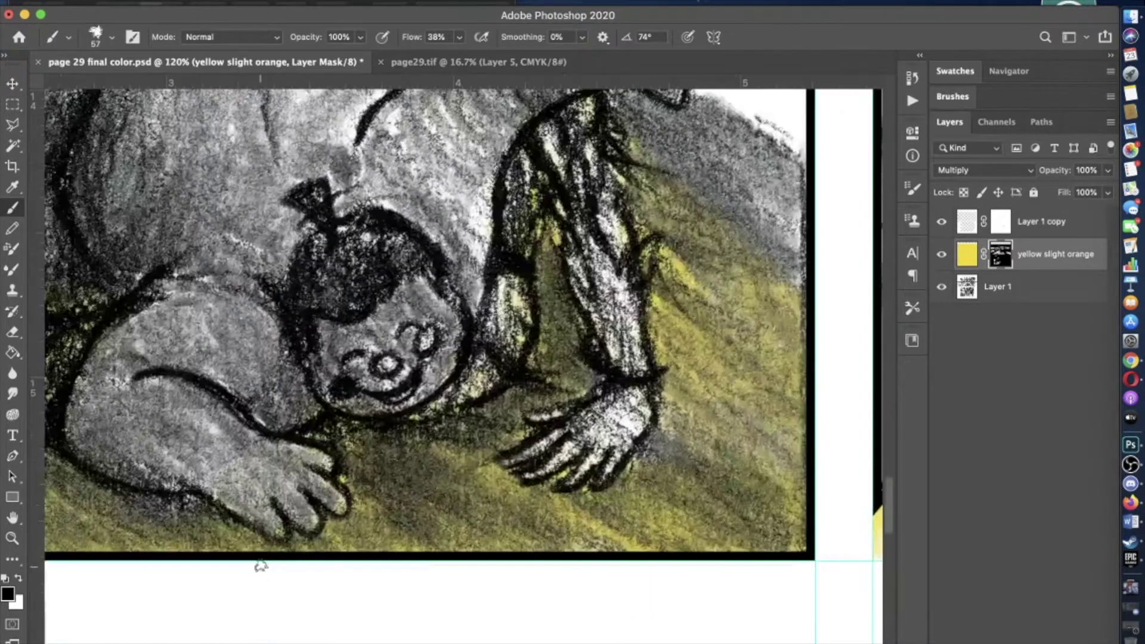
pyautogui.hscroll(-5, 262, 600)
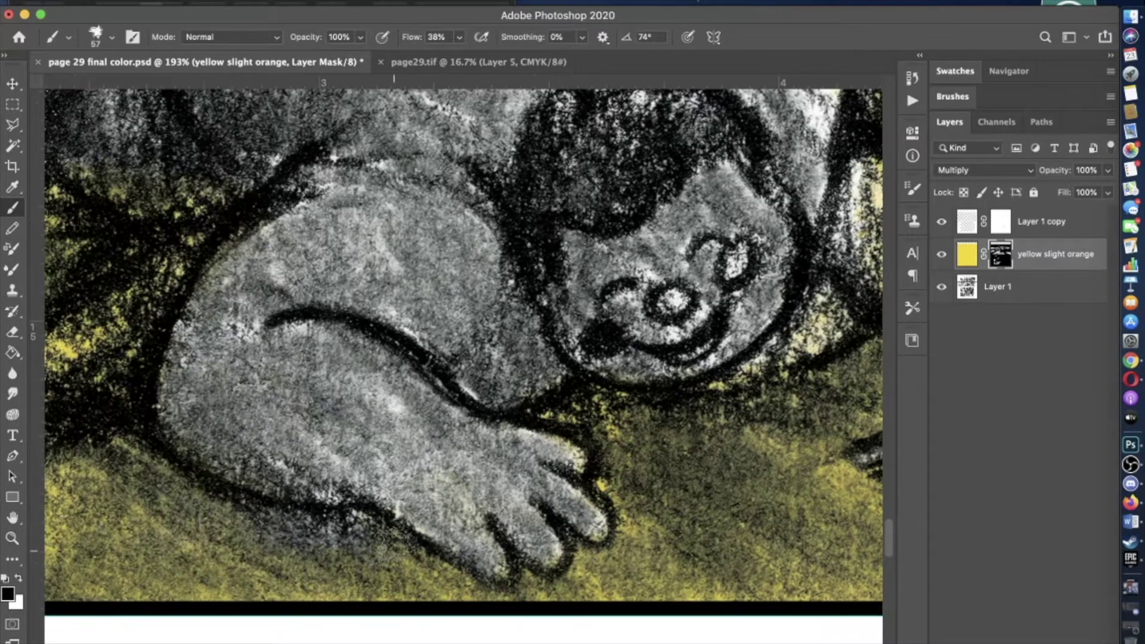
# - Blend the yellow shading around the figures in the lower-left panel with a 143 px brush at 9% and 58% opacity
pyautogui.scroll(-3, 322, 519)
pyautogui.press('x')
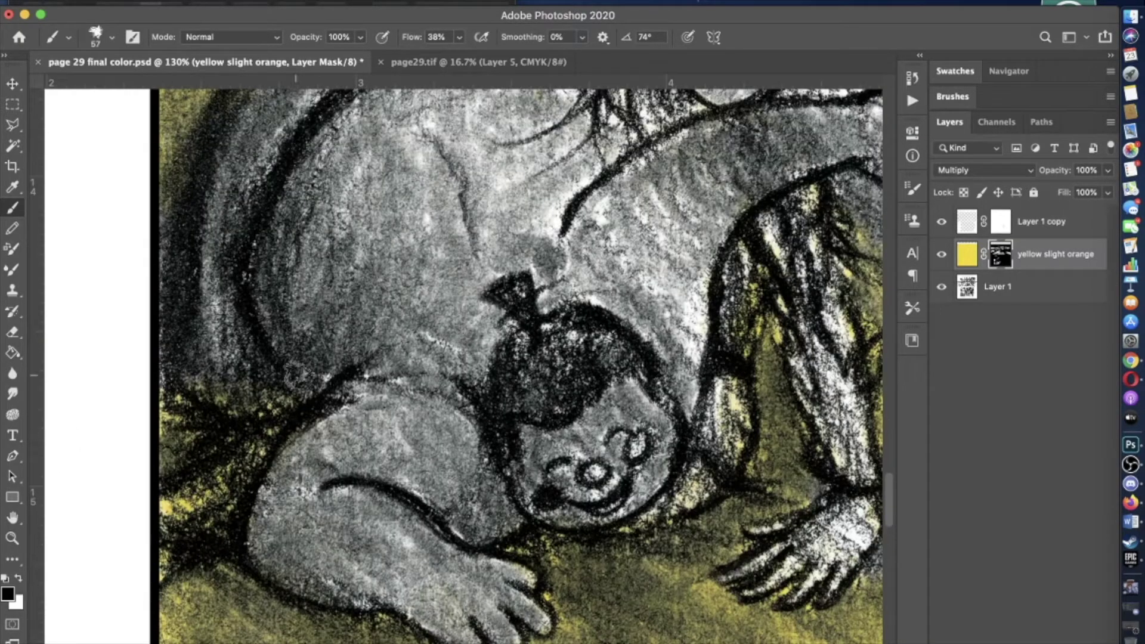
pyautogui.scroll(-3, 322, 519)
pyautogui.press('x')
pyautogui.press('0')
pyautogui.press('9')
pyautogui.press(']')
pyautogui.press(']')
pyautogui.press(']')
pyautogui.press(']')
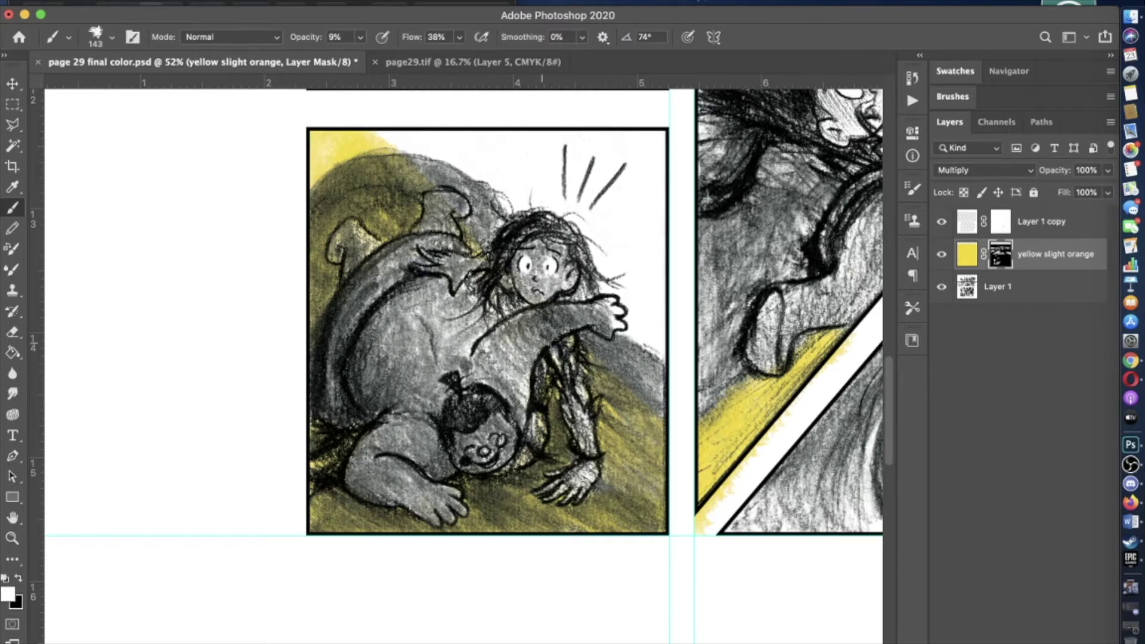
pyautogui.scroll(3, 588, 247)
pyautogui.press('5')
pyautogui.press('8')
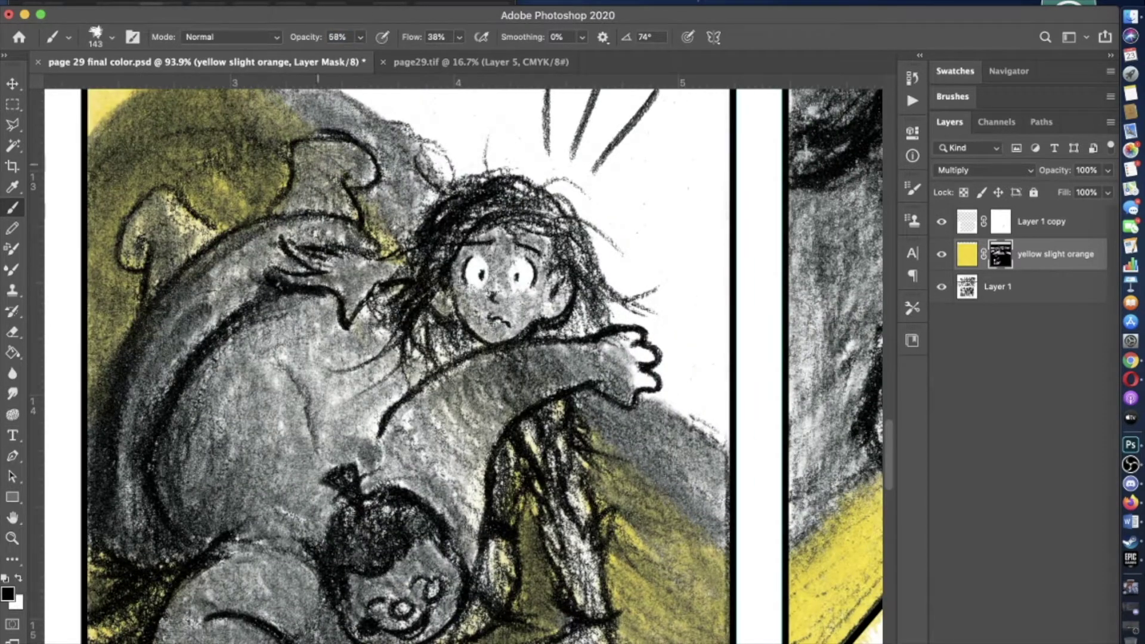
pyautogui.scroll(-3, 469, 379)
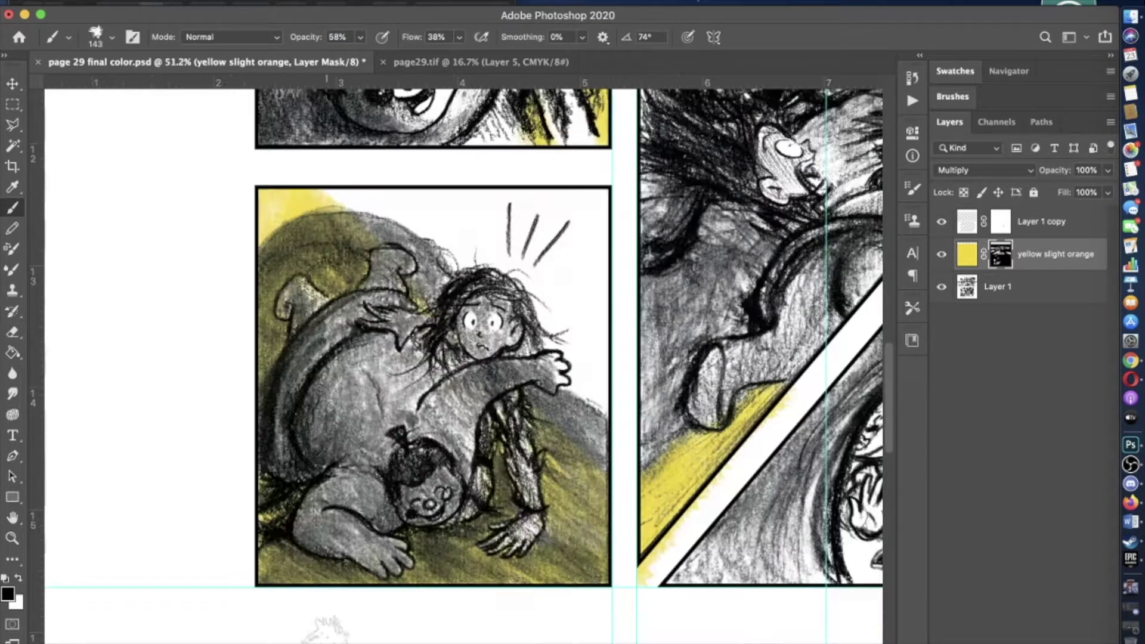
# - Reveal the yellow ground up to the lower diagonal gutter with a 79 px brush at 100% opacity
pyautogui.click(22, 580)
pyautogui.click(112, 37)
pyautogui.scroll(2, 440, 460)
pyautogui.write('79')
pyautogui.press('Return')
pyautogui.press('0')
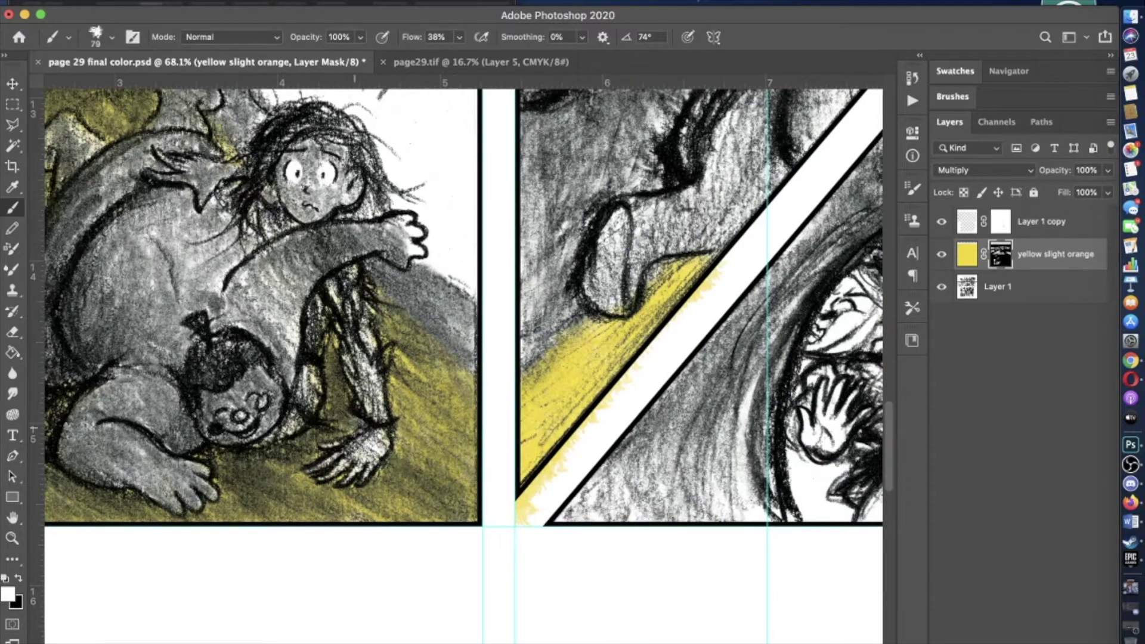
# - Clear the yellow fringe from the lower diagonal gutter on the yellow layer's mask with a 91 px pencil
pyautogui.scroll(-3, 387, 498)
pyautogui.press('x')
pyautogui.hotkey('shift', 'b')
pyautogui.click(112, 37)
pyautogui.press('Return')
pyautogui.scroll(2, 388, 498)
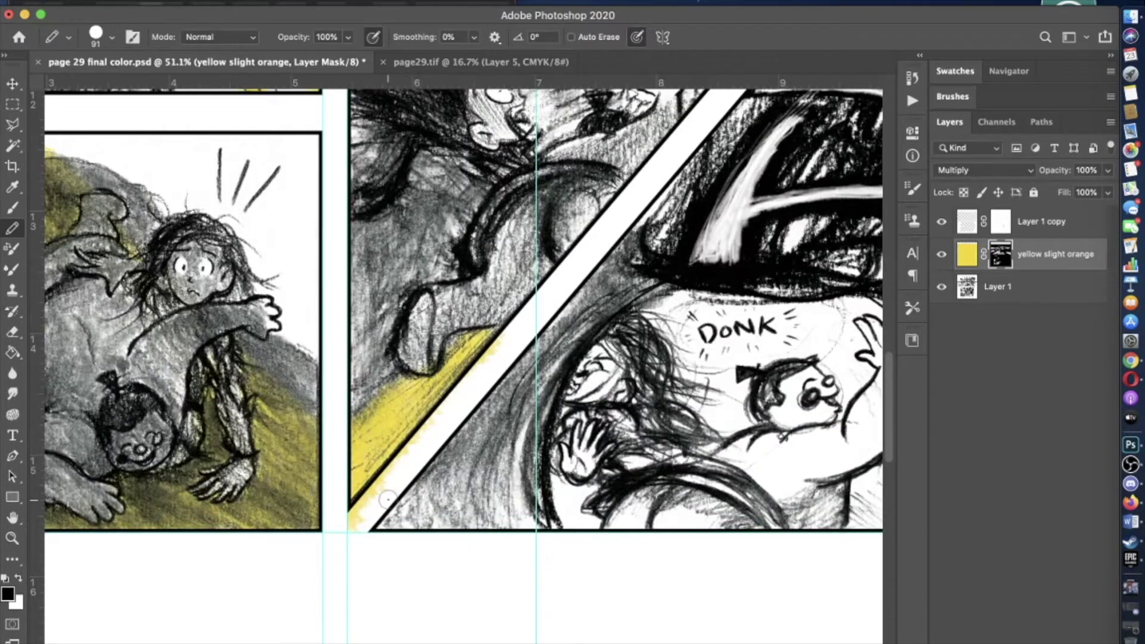
pyautogui.scroll(-2, 520, 324)
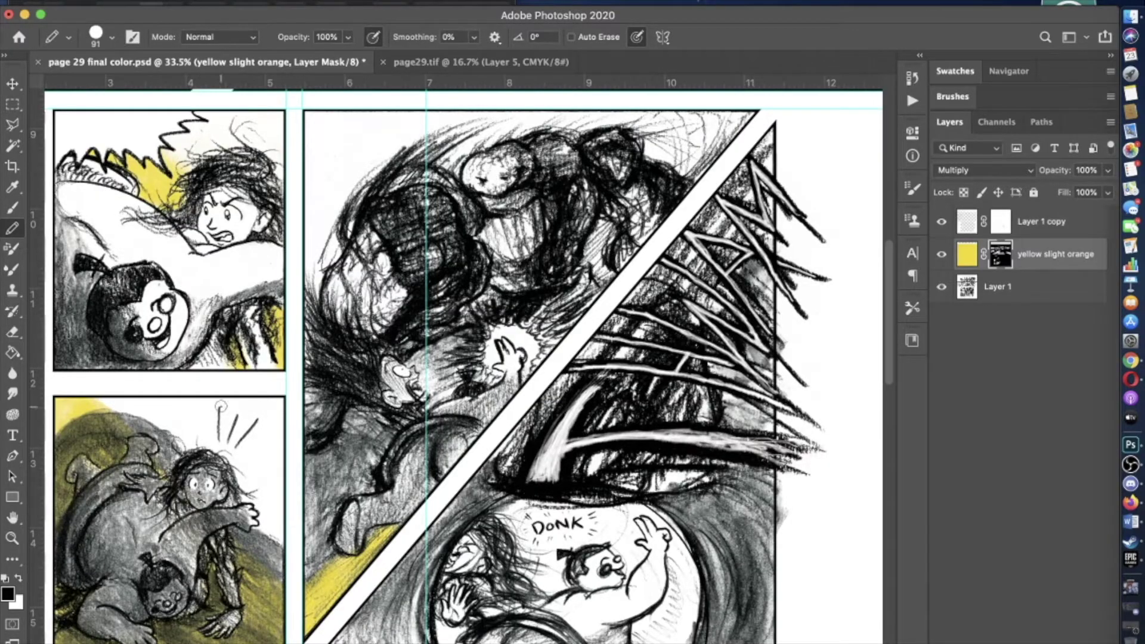
# - Reveal yellow along the base of the DONK panel, on both sides and inside the circle, with a 284 px brush at 56% opacity
pyautogui.scroll(-1, 221, 406)
pyautogui.scroll(5, 219, 396)
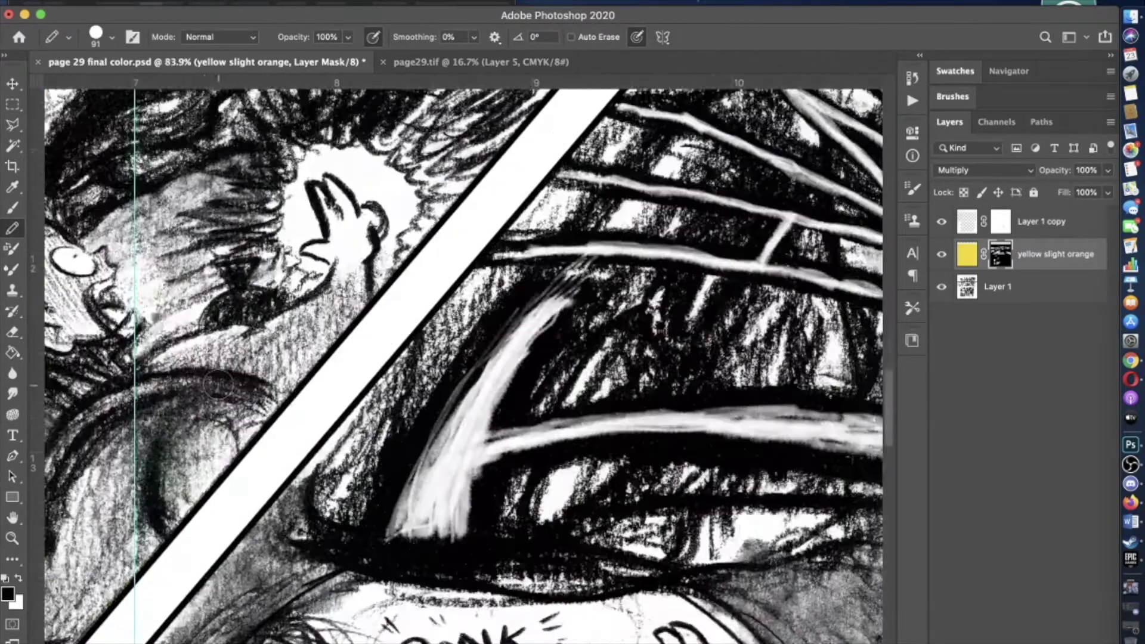
pyautogui.scroll(-3, 218, 385)
pyautogui.scroll(3, 179, 477)
pyautogui.scroll(-1, 149, 537)
pyautogui.scroll(3, 104, 574)
pyautogui.press('x')
pyautogui.click(10, 212)
pyautogui.click(111, 37)
pyautogui.press('5')
pyautogui.press('6')
pyautogui.moveTo(89, 567)
pyautogui.mouseDown()
pyautogui.moveTo(287, 537)
pyautogui.moveTo(110, 580)
pyautogui.moveTo(262, 519)
pyautogui.mouseUp()
pyautogui.scroll(-1, 179, 537)
pyautogui.hscroll(2, 477, 477)
pyautogui.moveTo(489, 478)
pyautogui.mouseDown()
pyautogui.moveTo(513, 477)
pyautogui.moveTo(506, 515)
pyautogui.moveTo(547, 495)
pyautogui.mouseUp()
# - Clear the yellow spilling from the DONK panel into the diagonal gutter with a 91 px pencil at 100% opacity
pyautogui.click(21, 580)
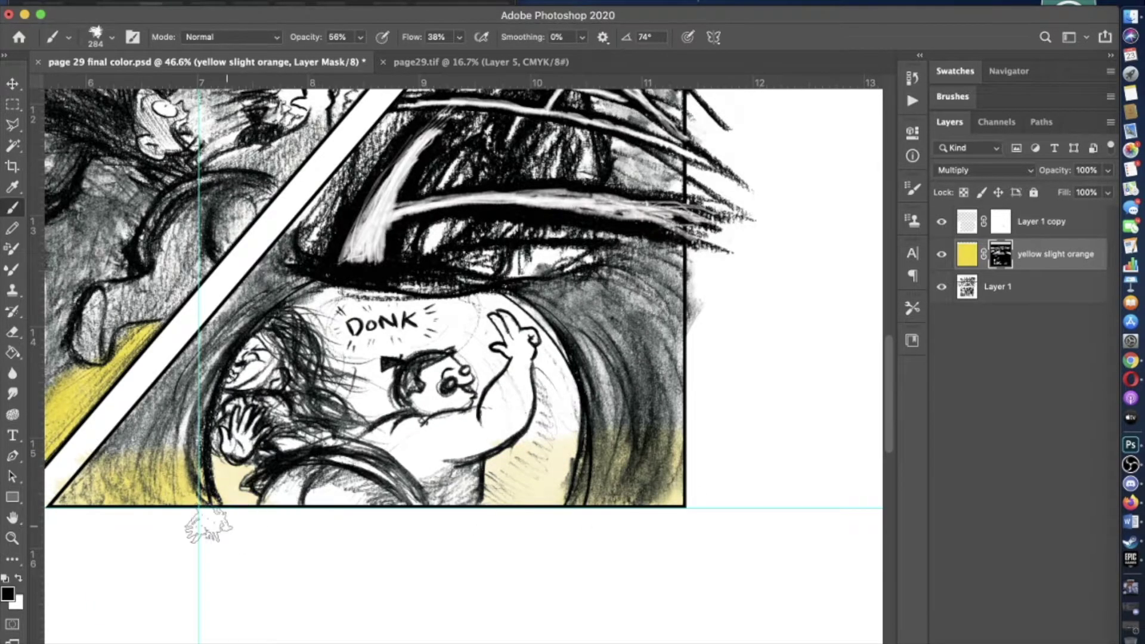
pyautogui.hotkey('shift', 'b')
pyautogui.scroll(2, 239, 525)
pyautogui.hscroll(-2, 239, 525)
pyautogui.press('0')
pyautogui.scroll(-4, 324, 504)
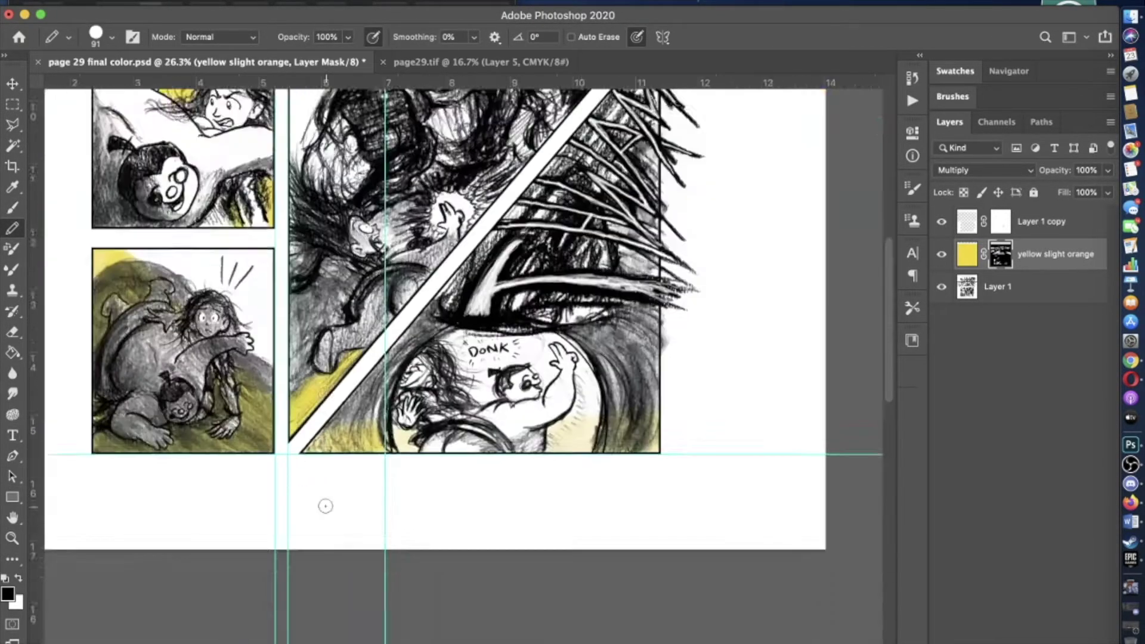
# - Fade the yellow ground in the first panel with a 508 px brush at 26% and 4% opacity
pyautogui.scroll(-1, 712, 310)
pyautogui.scroll(-1, 713, 310)
pyautogui.scroll(3, 713, 310)
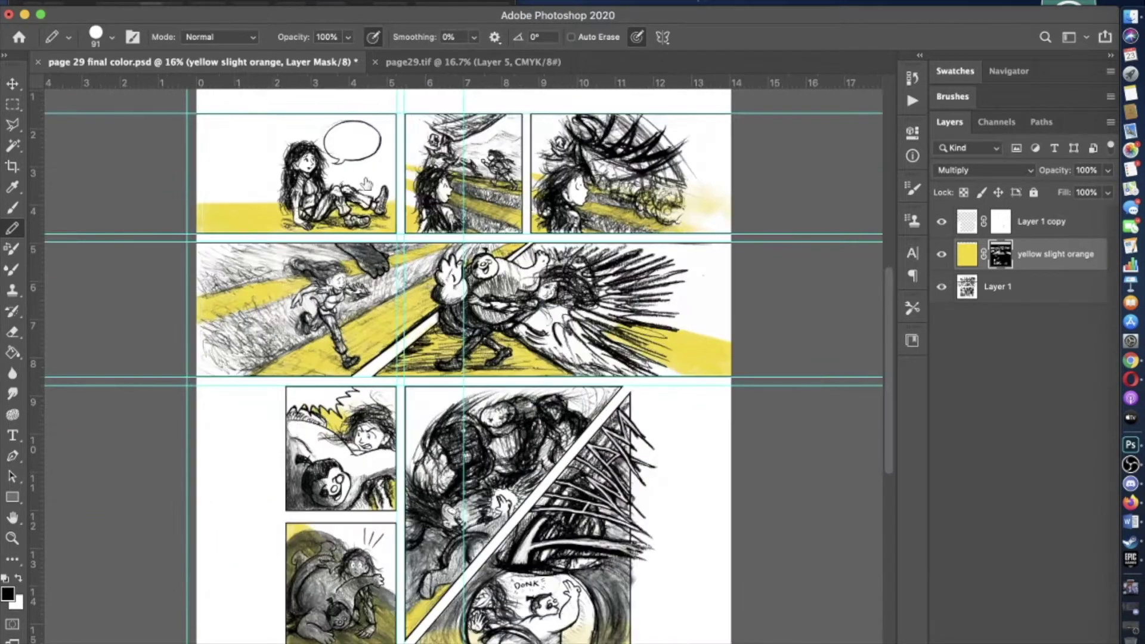
pyautogui.hotkey('shift', 'b')
pyautogui.click(112, 37)
pyautogui.press('Return')
pyautogui.press('2')
pyautogui.press('6')
pyautogui.press('0')
pyautogui.press('4')
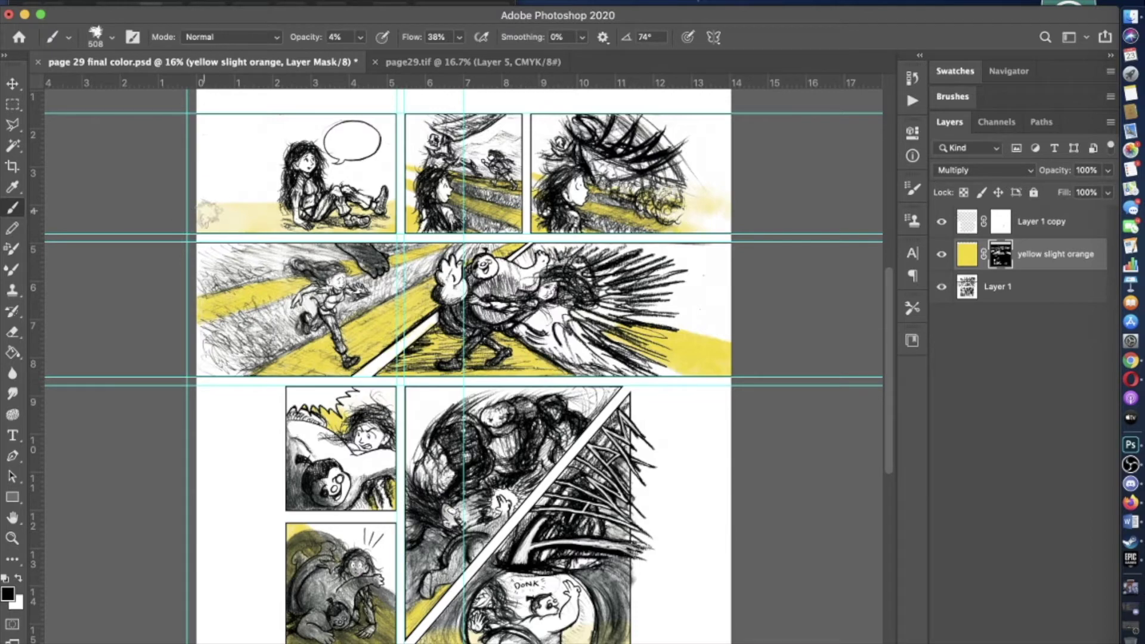
# - Place yellow intense gold.tiff from Finder into the page, rotated 90° and scaled to 136.01%, covering the top two rows
pyautogui.scroll(-3, 411, 233)
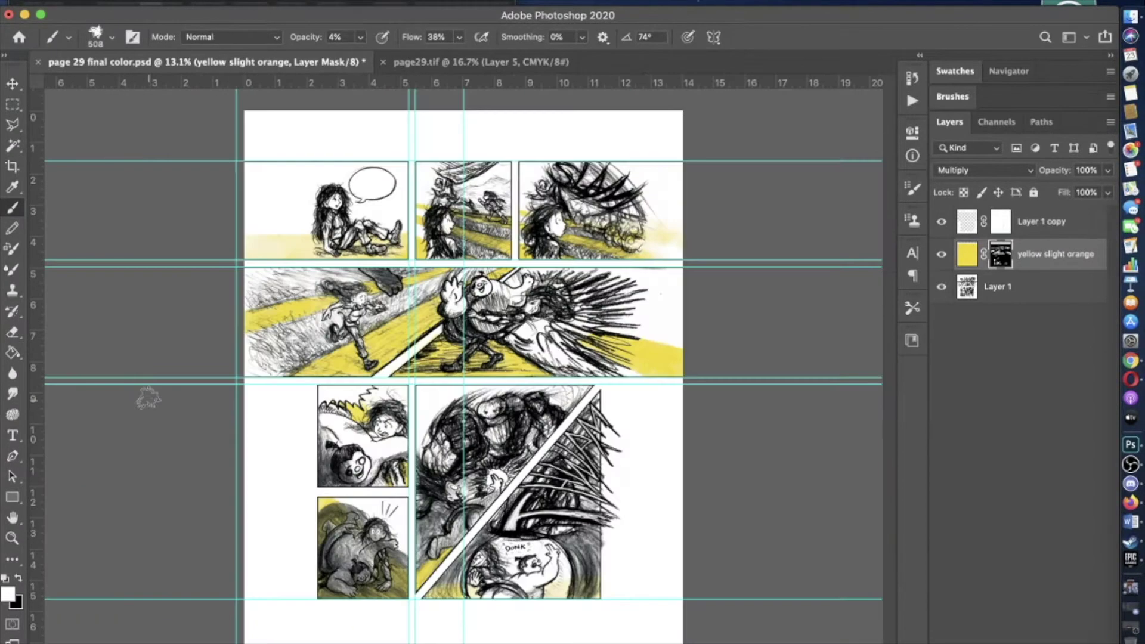
pyautogui.press('super+Tab')
pyautogui.click(203, 488)
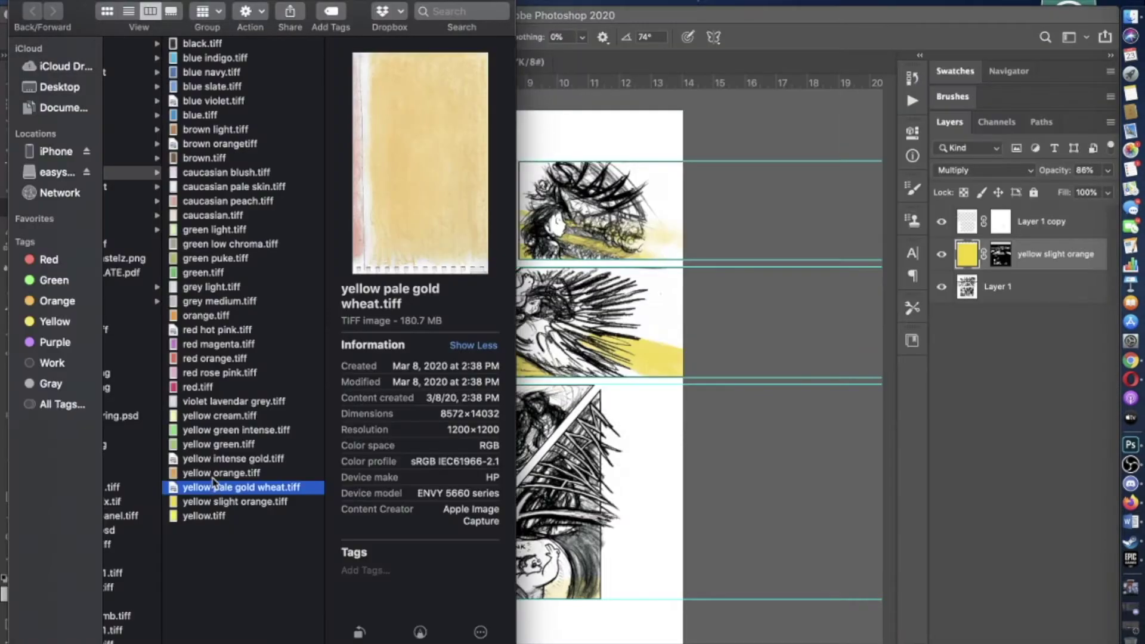
pyautogui.press('Up')
pyautogui.press('Up')
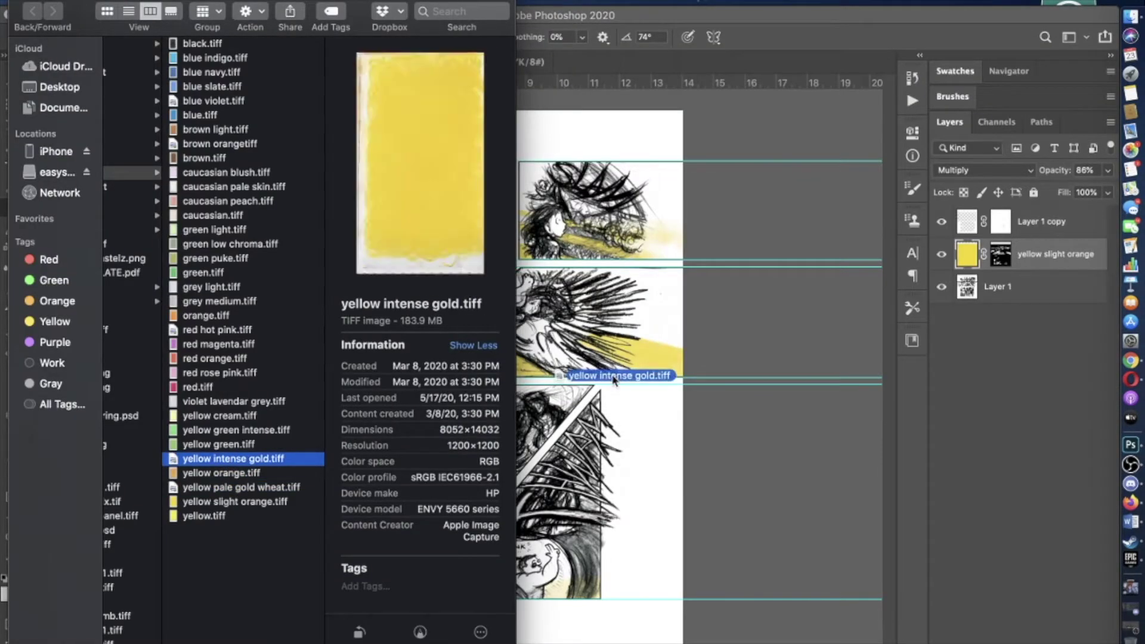
pyautogui.press('super+Tab')
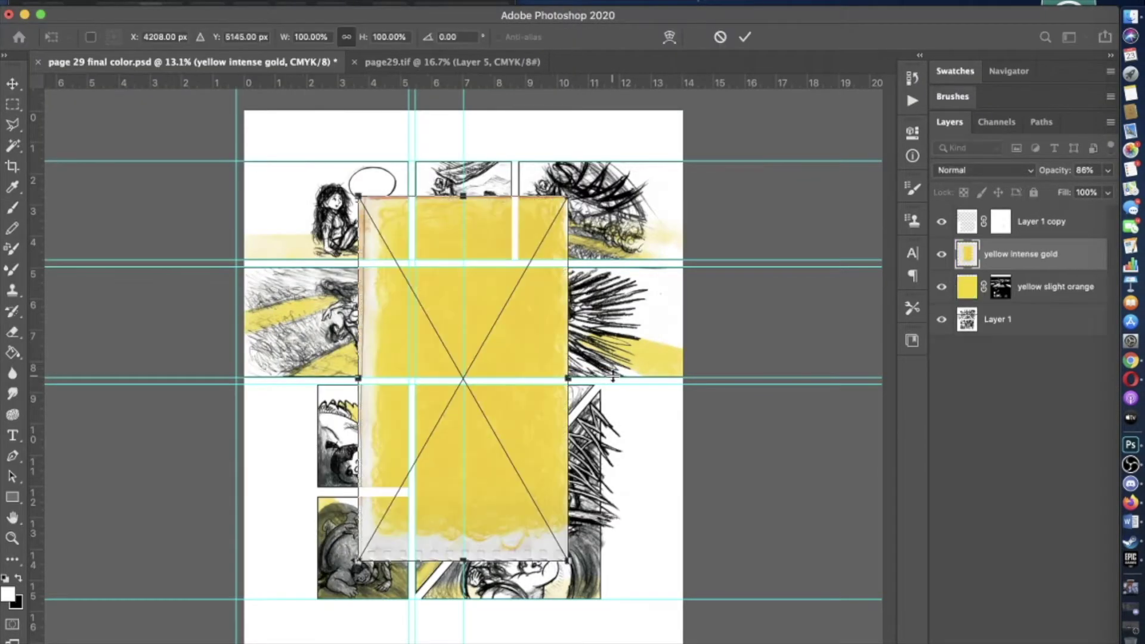
pyautogui.moveTo(570, 255); pyautogui.dragTo(489, 222)
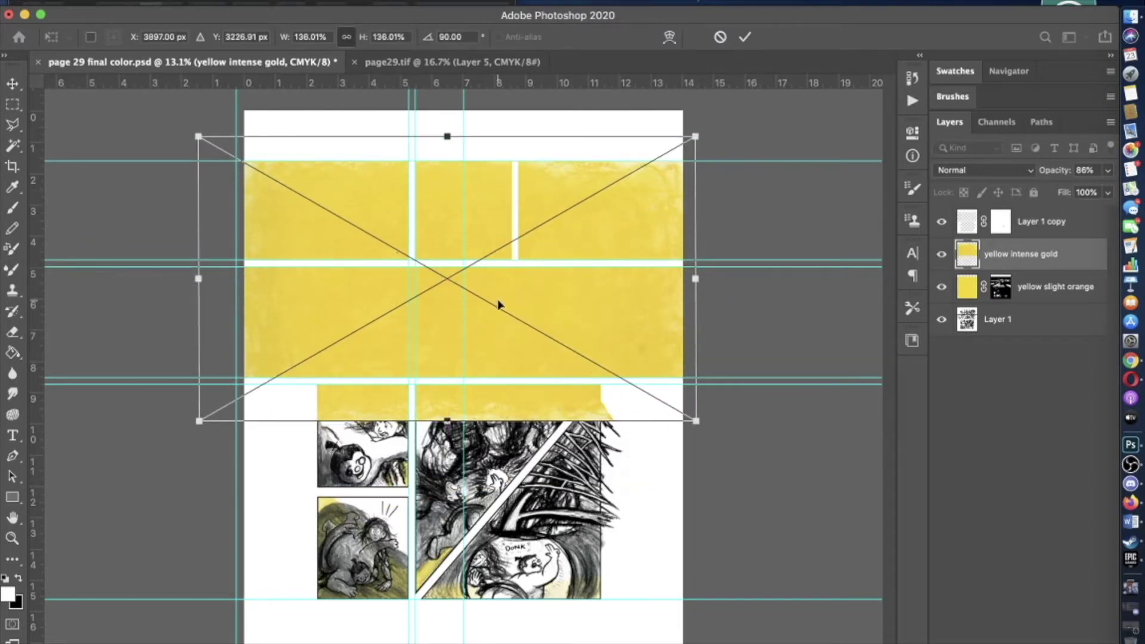
pyautogui.press('Return')
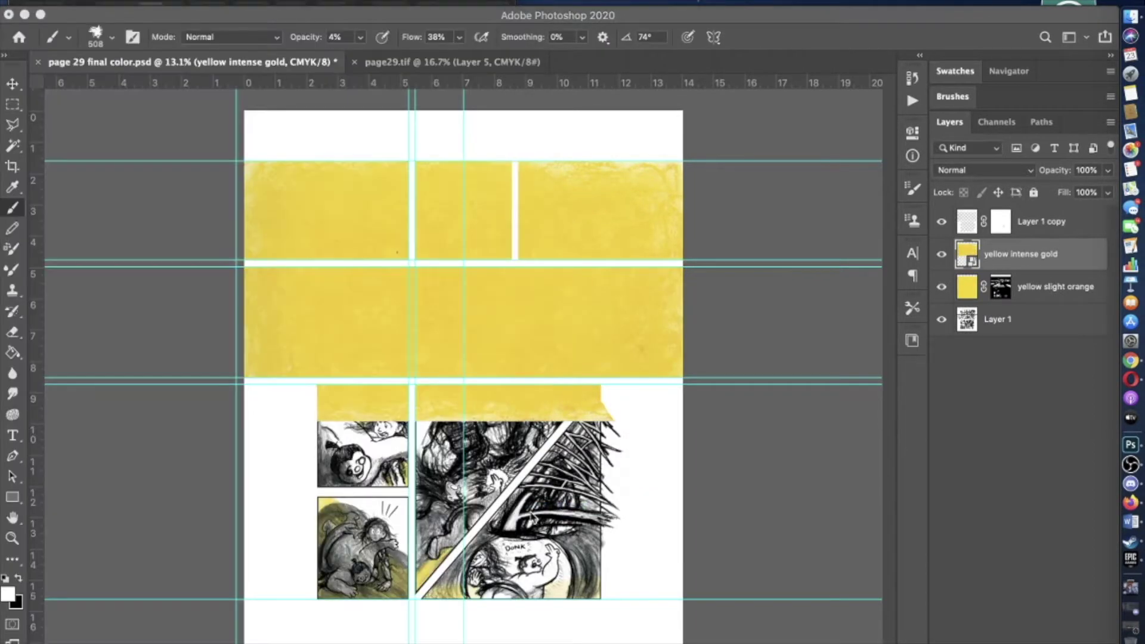
# - Duplicate the gold texture over the lower panels, rotated to -90° and scaled to 148.74% wide by 139.29% high
pyautogui.press('super+alt+t')
pyautogui.moveTo(511, 397); pyautogui.dragTo(511, 569)
pyautogui.moveTo(570, 543); pyautogui.dragTo(685, 621)
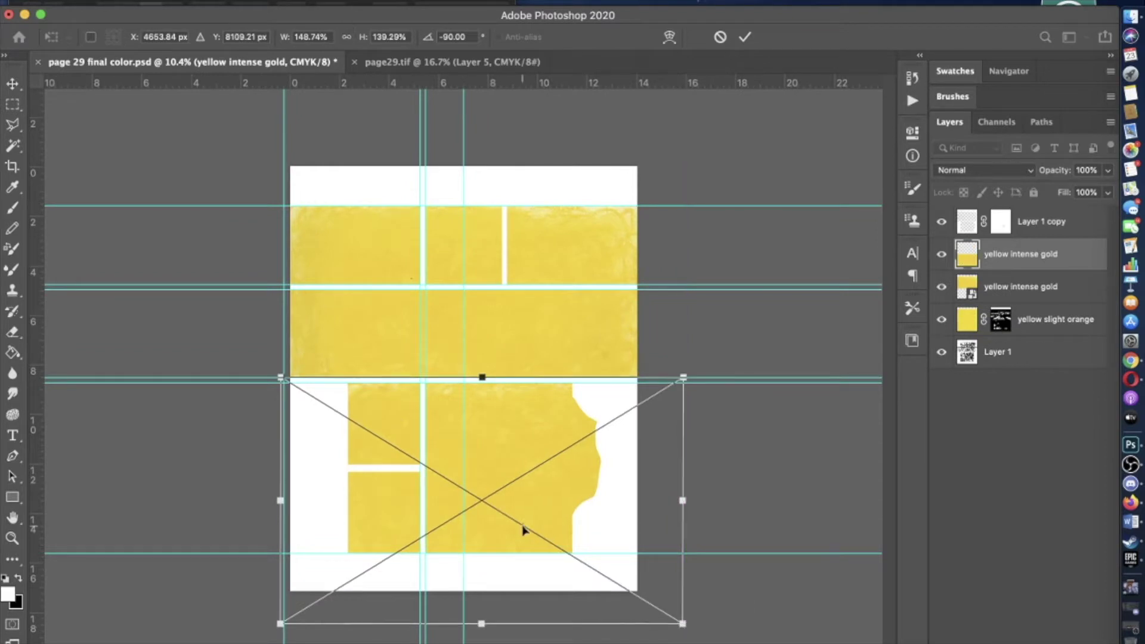
pyautogui.press('Return')
# - Merge the two yellow intense gold layers and copy the yellow slight orange layer's mask onto the merged layer
pyautogui.keyDown('shift'); pyautogui.click(1022, 286); pyautogui.keyUp('shift')
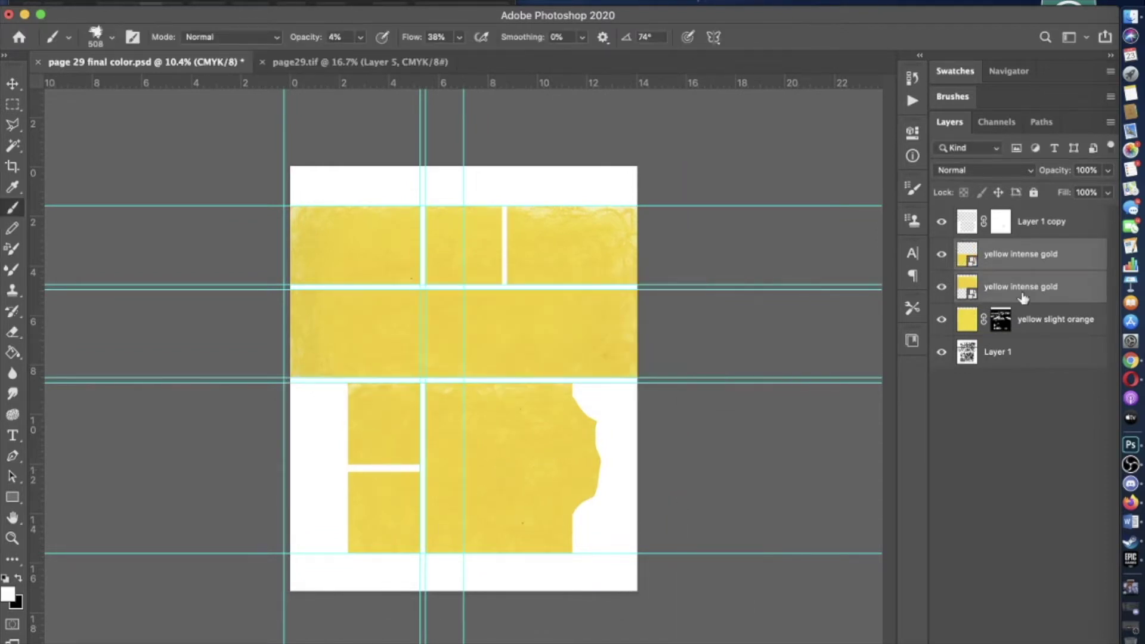
pyautogui.press('super+e')
pyautogui.moveTo(996, 289); pyautogui.dragTo(999, 267)
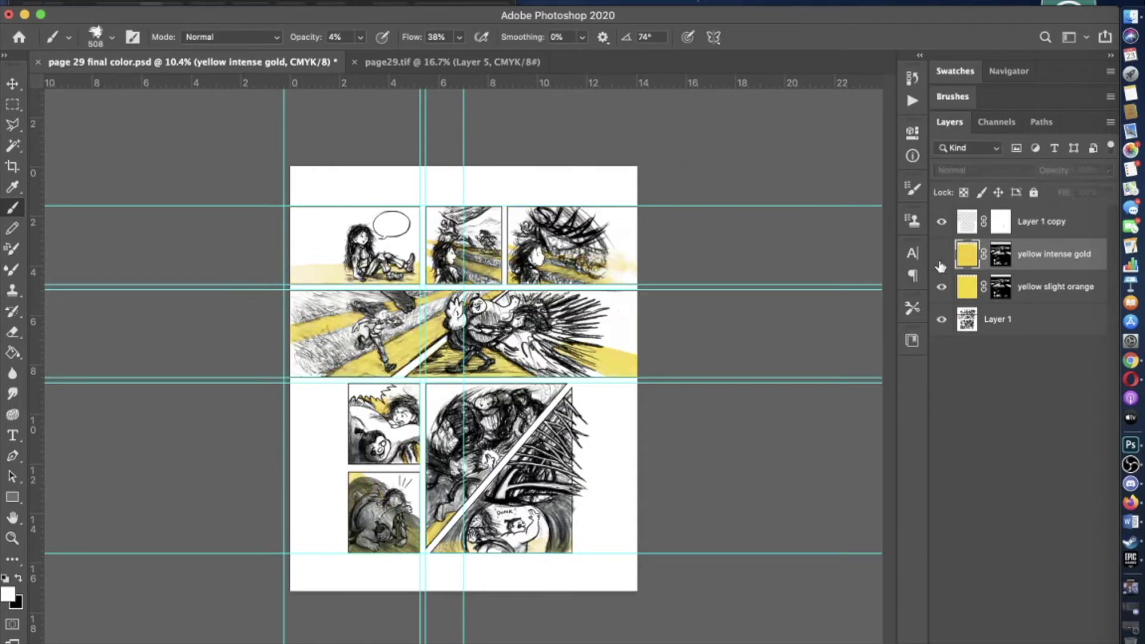
# - With the gold layer hidden, clear the second row's diagonal gutter on the yellow slight orange mask using a 91 px pencil
pyautogui.click(233, 1)
pyautogui.scroll(3, 465, 363)
pyautogui.scroll(-2, 465, 364)
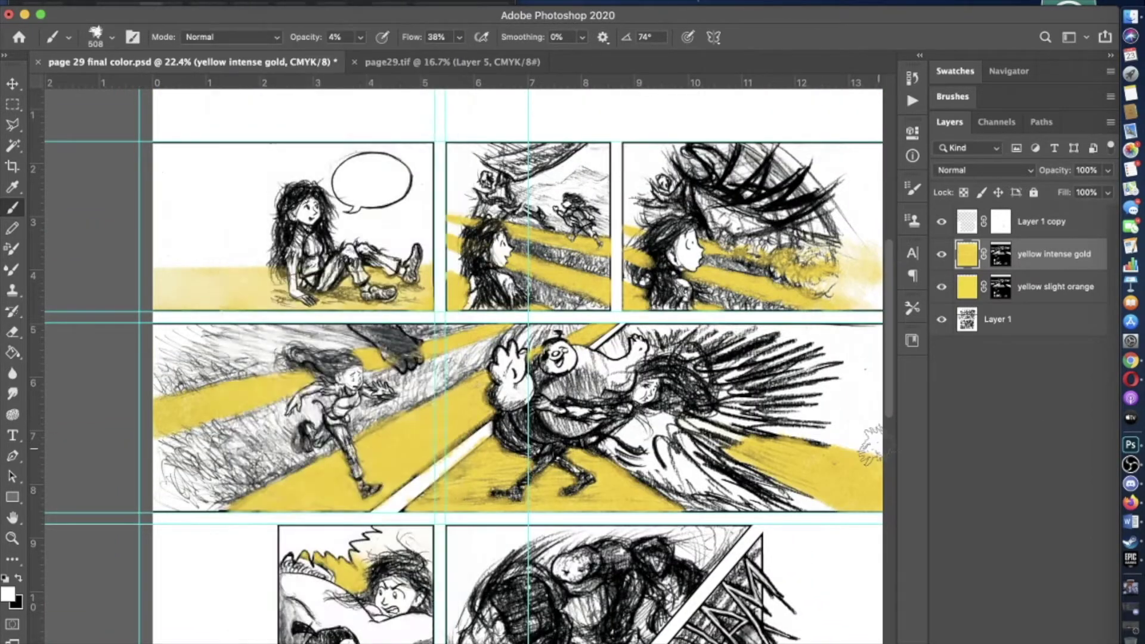
pyautogui.scroll(5, 465, 364)
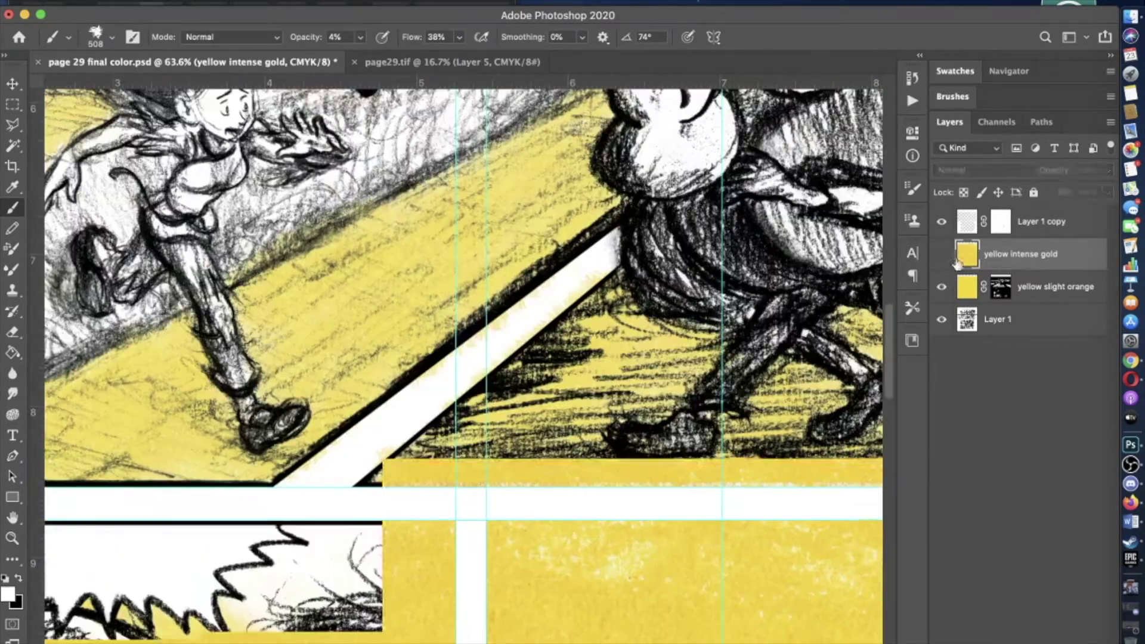
pyautogui.click(1000, 287)
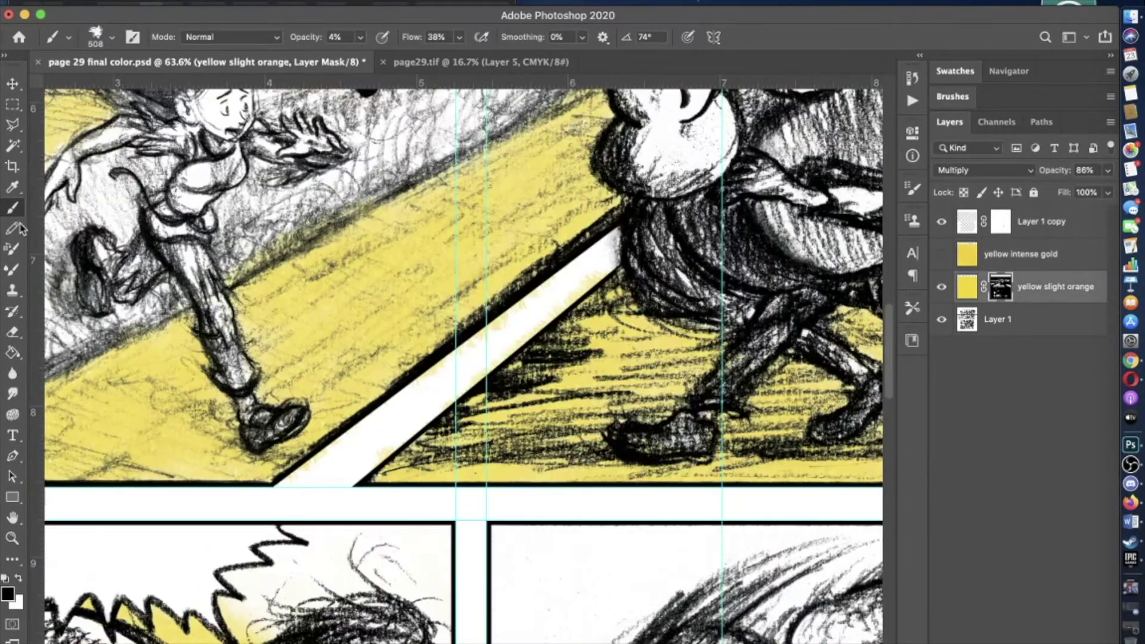
pyautogui.click(12, 227)
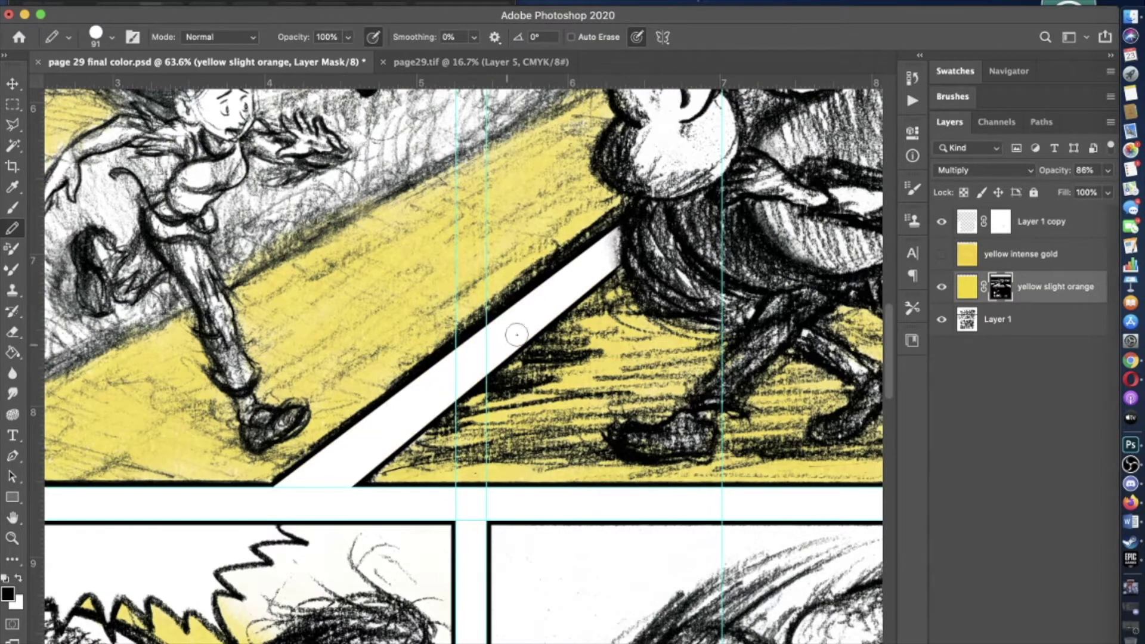
# - Show the yellow intense gold layer and copy the cleaned yellow slight orange mask onto it
pyautogui.click(942, 254)
pyautogui.click(1054, 254)
pyautogui.scroll(-4, 465, 364)
pyautogui.press('Escape')
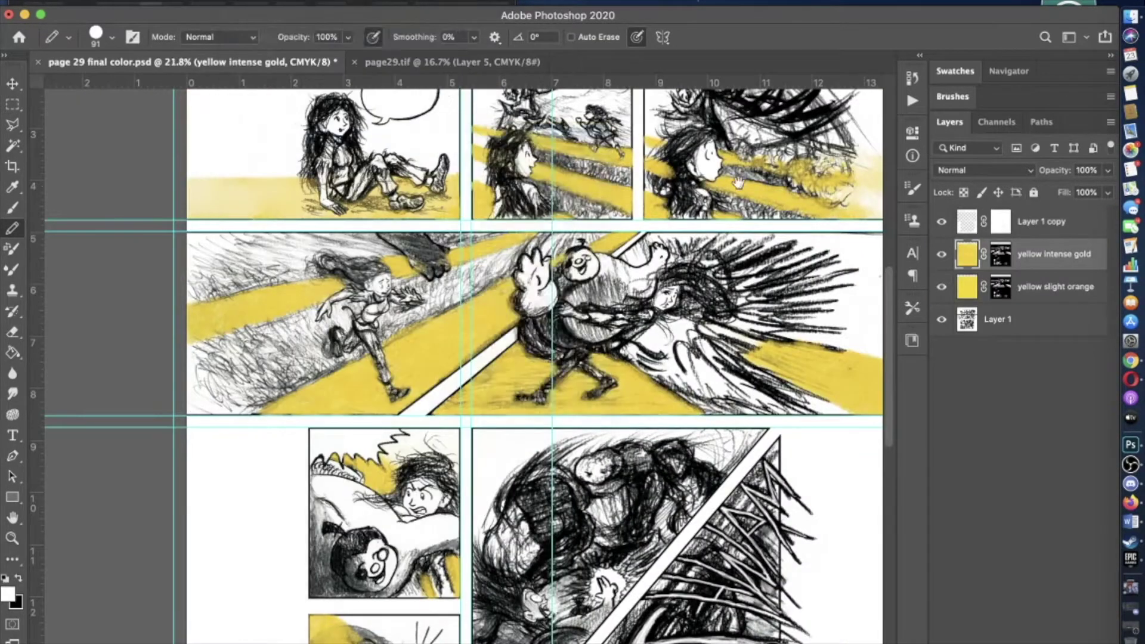
# - Set the yellow intense gold layer to Multiply blending at 53% opacity
pyautogui.doubleClick(1068, 254)
pyautogui.moveTo(865, 84); pyautogui.dragTo(838, 83)
pyautogui.press('Return')
pyautogui.scroll(3, 465, 364)
pyautogui.press('x')
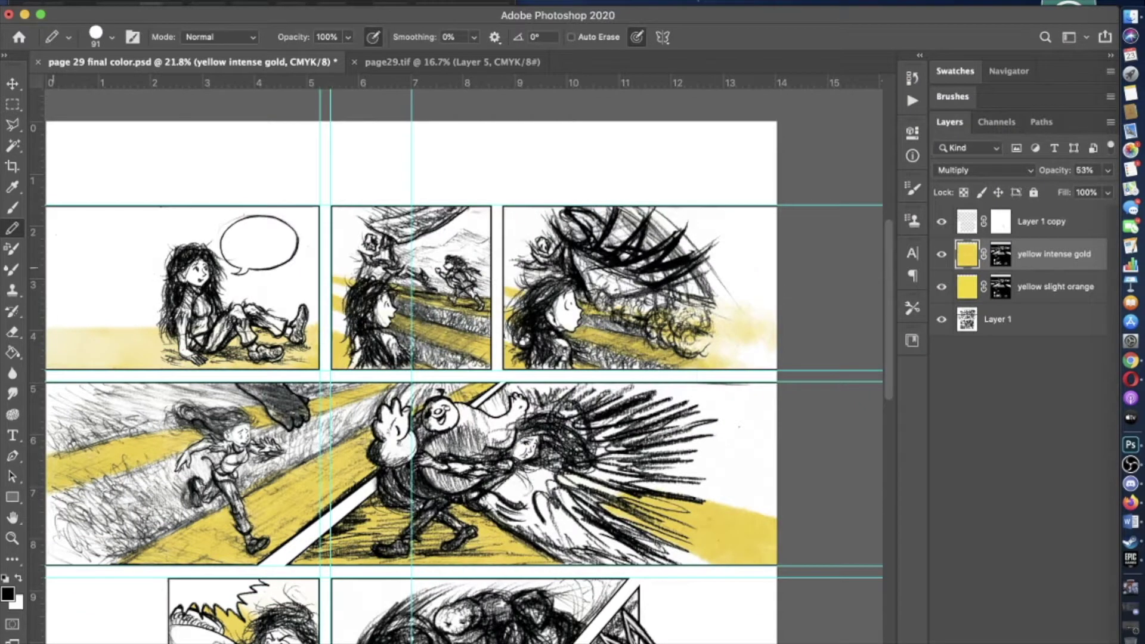
# - Touch up the yellow intense gold layer's mask across the panels with a 60 px textured pencil brush at 66% opacity
pyautogui.press('b')
pyautogui.click(112, 37)
pyautogui.press('Return')
pyautogui.press('super+backslash')
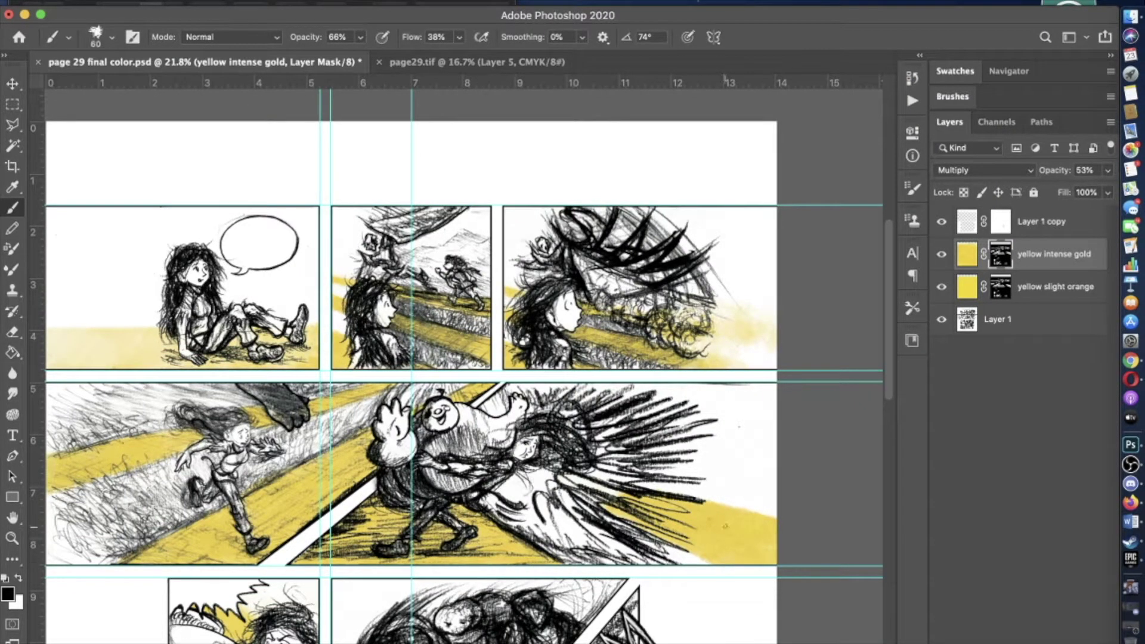
pyautogui.hscroll(-5, 465, 364)
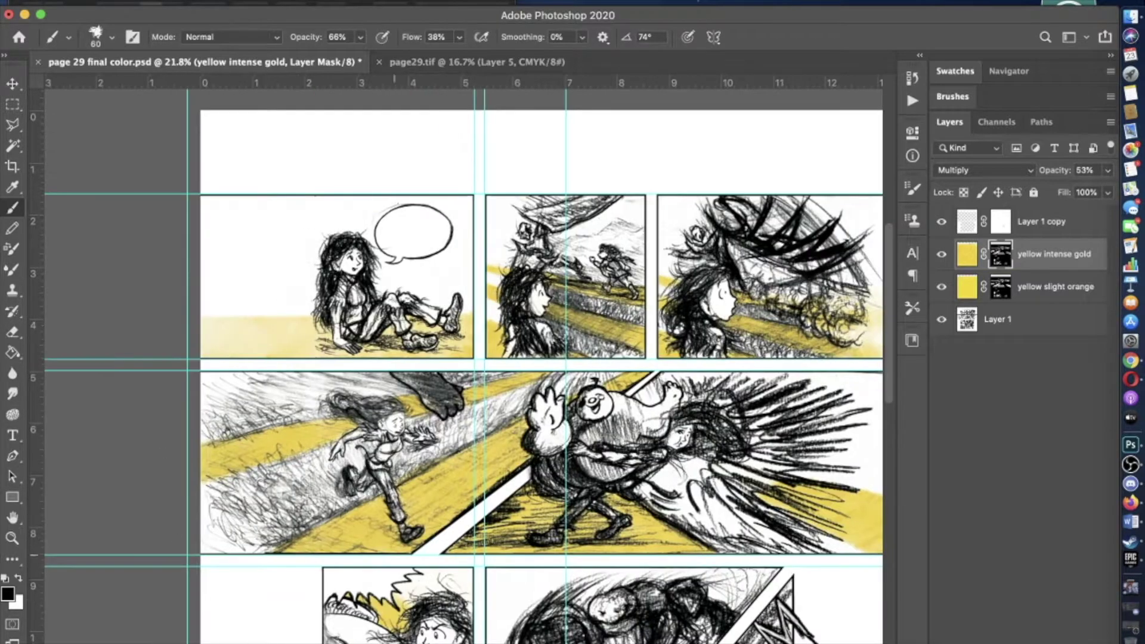
pyautogui.scroll(-10, 465, 364)
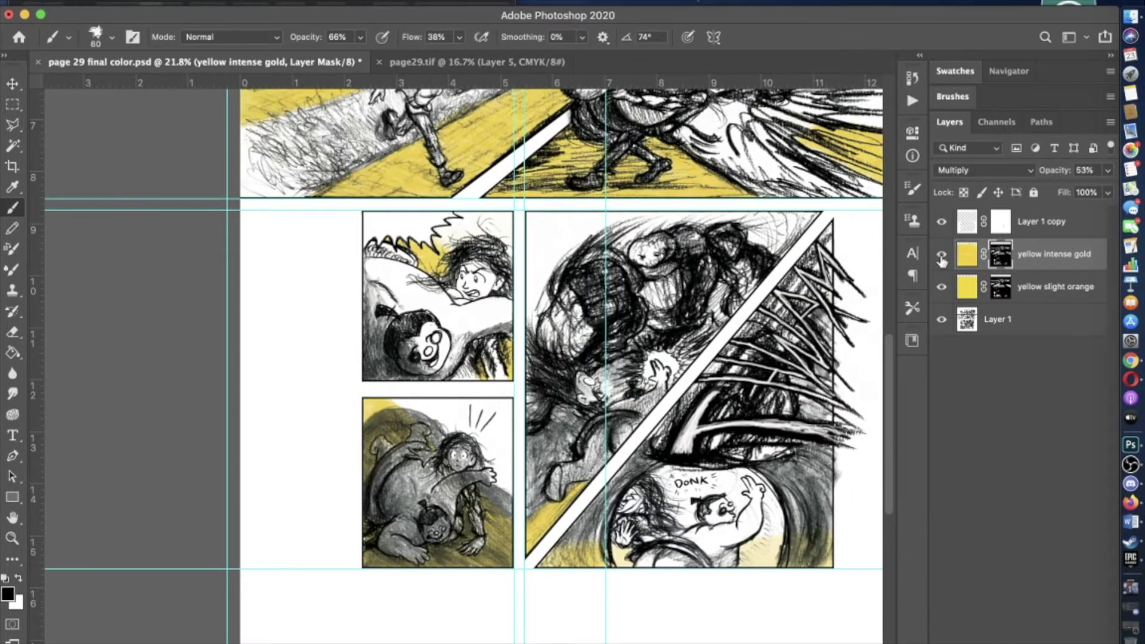
pyautogui.scroll(5, 649, 578)
pyautogui.scroll(5, 648, 579)
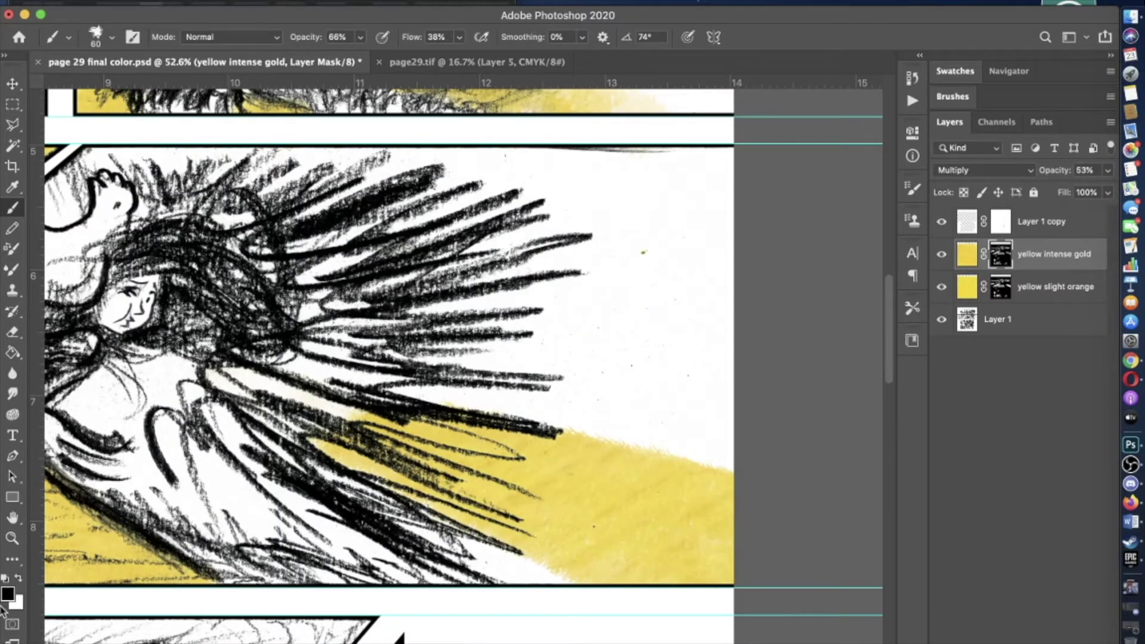
pyautogui.scroll(-5, 592, 481)
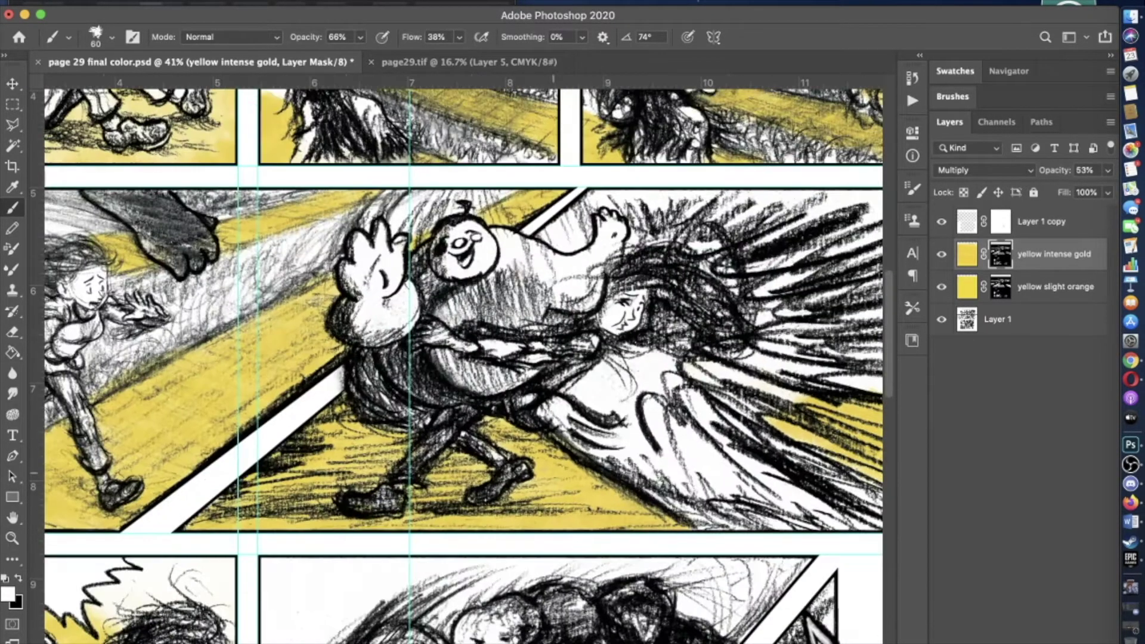
pyautogui.hscroll(-5, 285, 486)
pyautogui.scroll(-3, 468, 608)
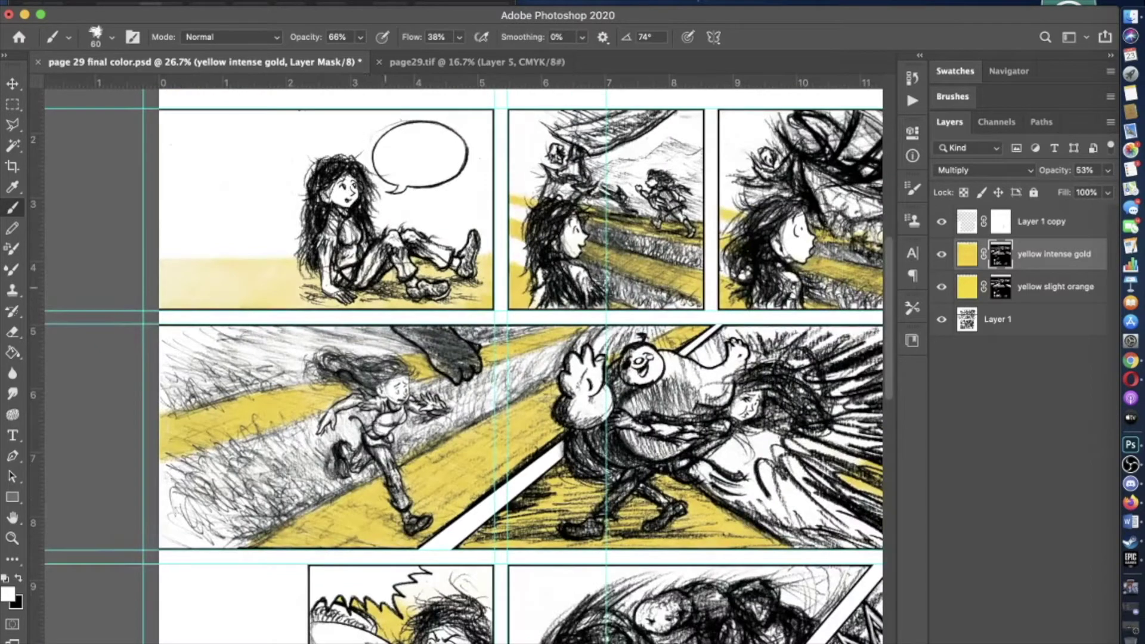
# - Rework the gold mask in the top row with a 201 px brush, using white at 30% opacity and black at 63%
pyautogui.press('3')
pyautogui.click(112, 37)
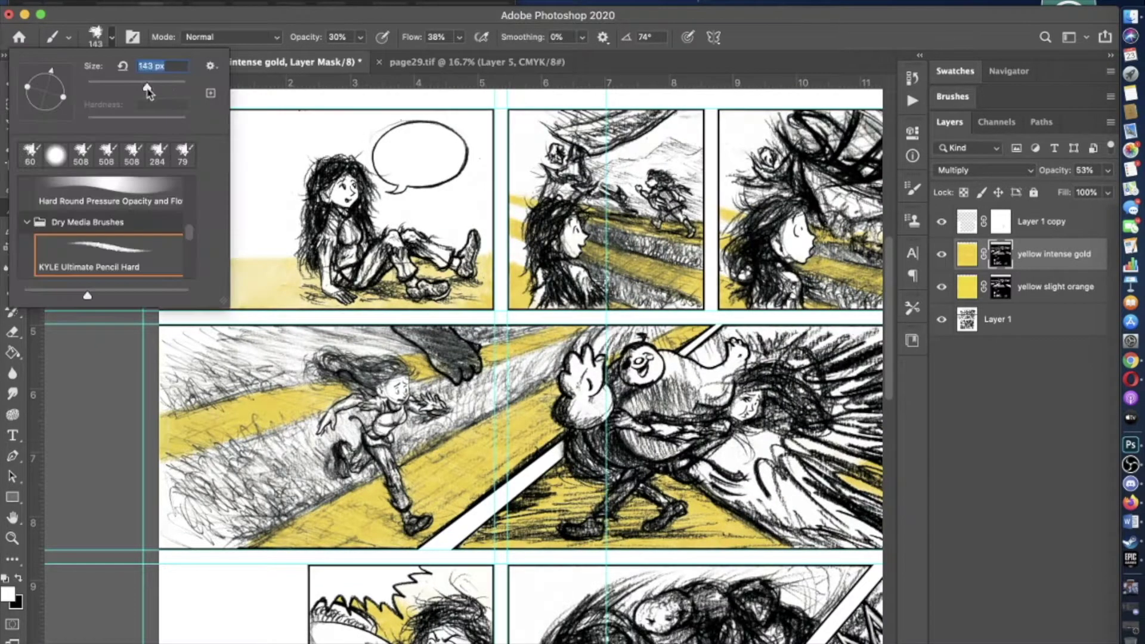
pyautogui.write('201')
pyautogui.press('Return')
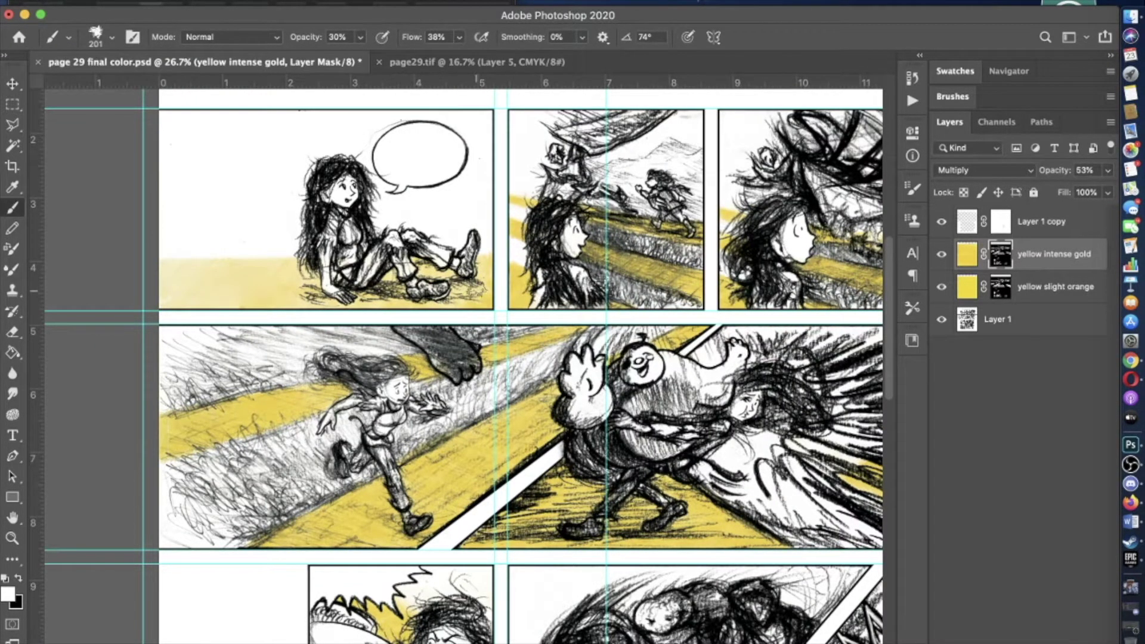
pyautogui.scroll(1, 465, 358)
pyautogui.press('x')
pyautogui.press('6')
pyautogui.press('3')
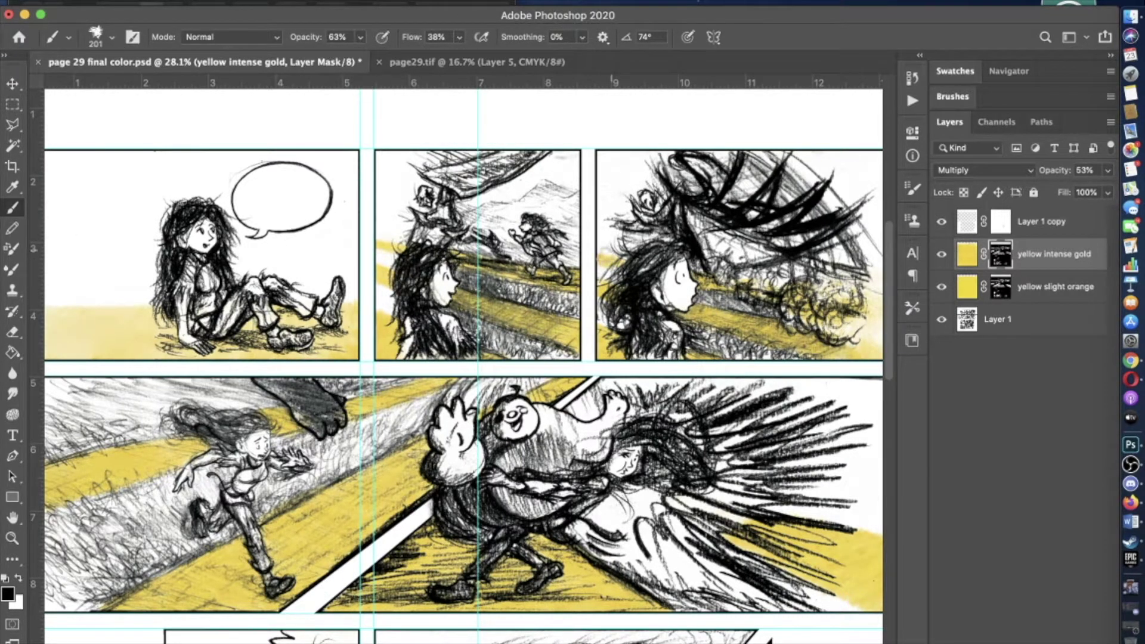
pyautogui.scroll(-2, 470, 358)
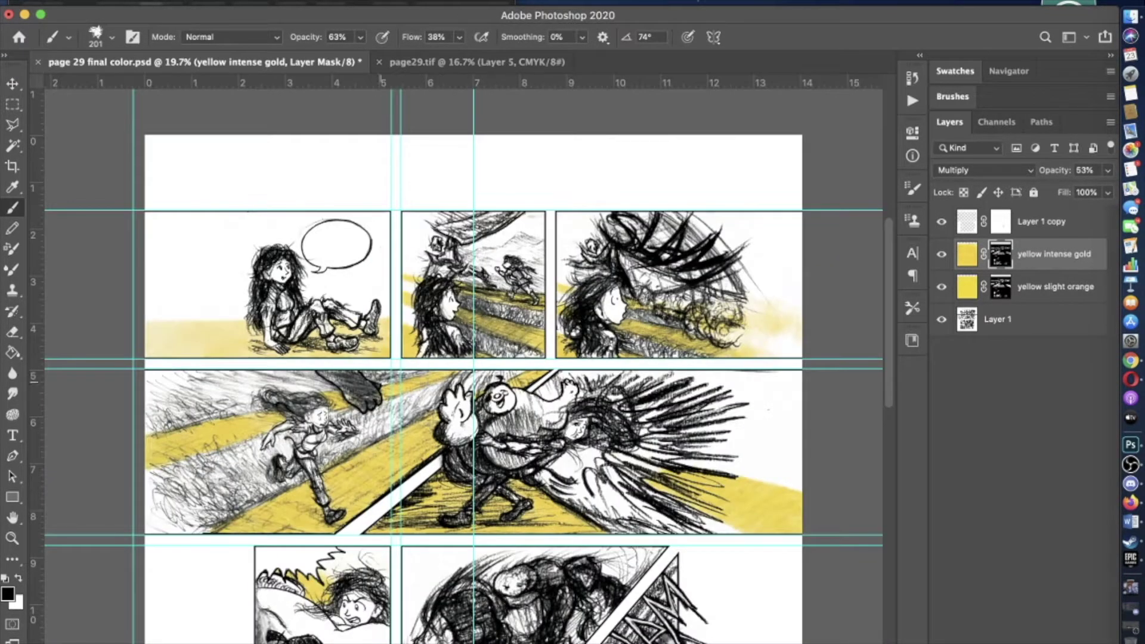
# - Switch to Finder, choose red magenta.tiff from the texture files and place it into the comic page in Photoshop
pyautogui.scroll(-3, 470, 358)
pyautogui.scroll(3, 471, 358)
pyautogui.scroll(-2, 470, 359)
pyautogui.press('super+Tab')
pyautogui.click(206, 446)
pyautogui.press('Up')
pyautogui.press('Up')
pyautogui.press('Up')
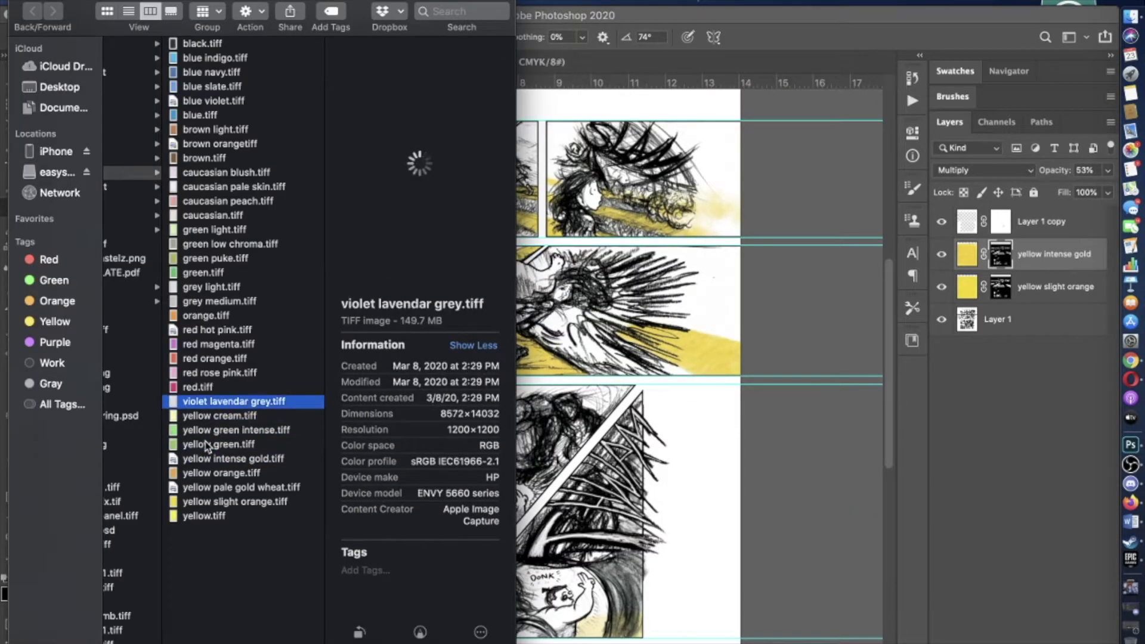
pyautogui.click(201, 383)
pyautogui.press('Up')
pyautogui.press('Up')
pyautogui.press('Up')
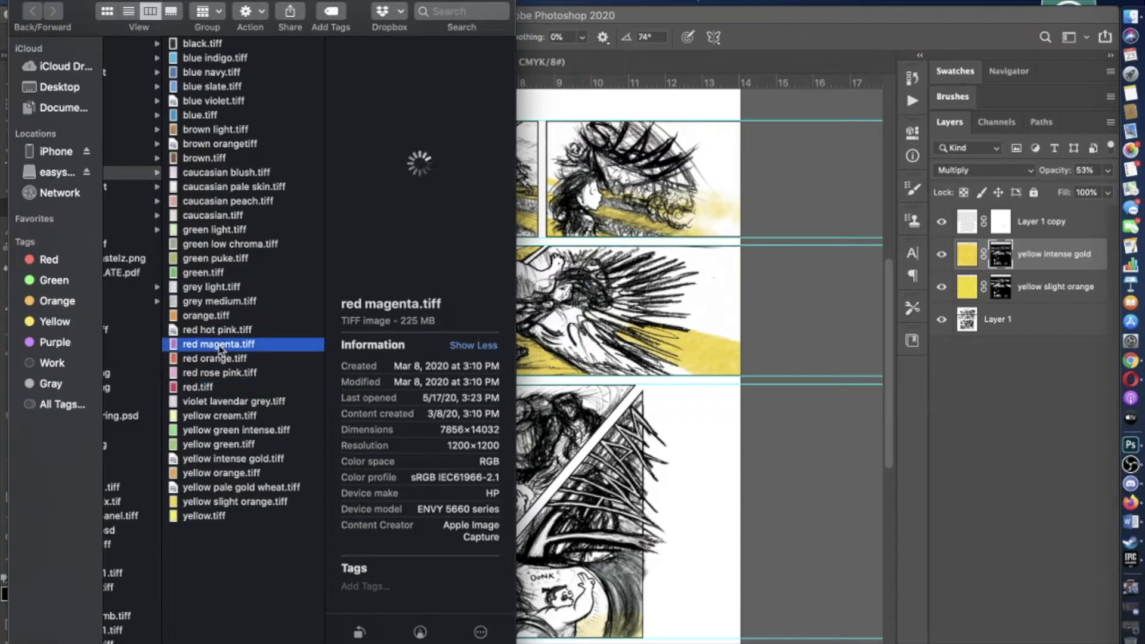
pyautogui.press('super+Tab')
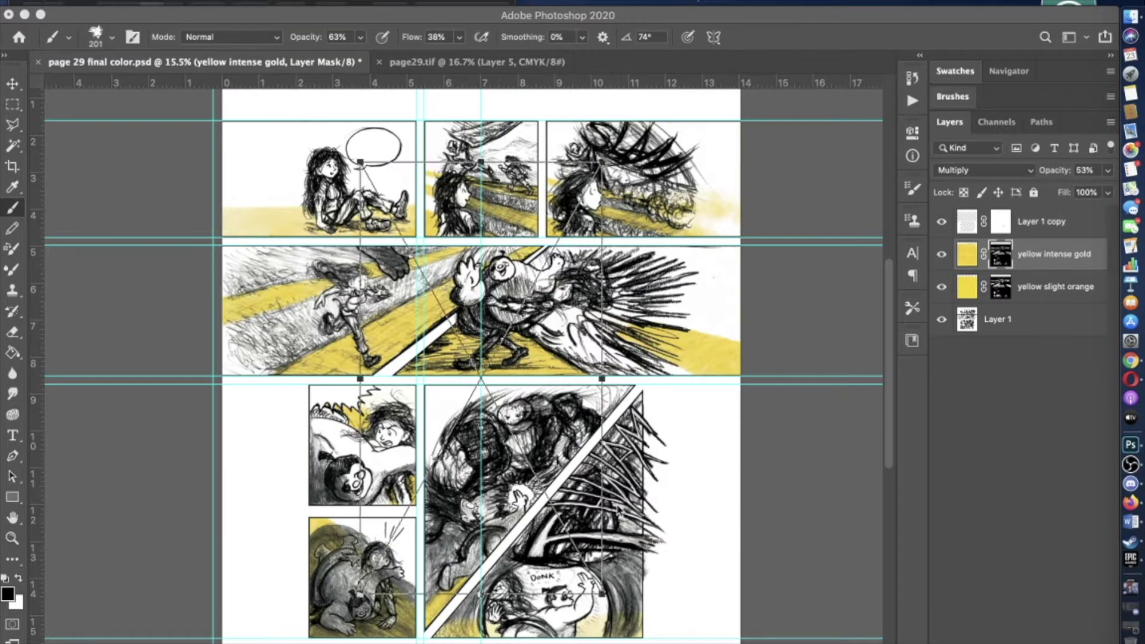
# - Enlarge the placed red magenta texture over the panels, set it to Multiply and give it a layer mask
pyautogui.moveTo(435, 414)
pyautogui.mouseDown()
pyautogui.moveTo(366, 477)
pyautogui.moveTo(729, 132)
pyautogui.moveTo(655, 62)
pyautogui.moveTo(603, 116)
pyautogui.mouseUp()
pyautogui.press('super+minus')
pyautogui.press('Return')
pyautogui.click(250, 1)
pyautogui.click(489, 138)
pyautogui.click(1061, 41)
pyautogui.press('super+0')
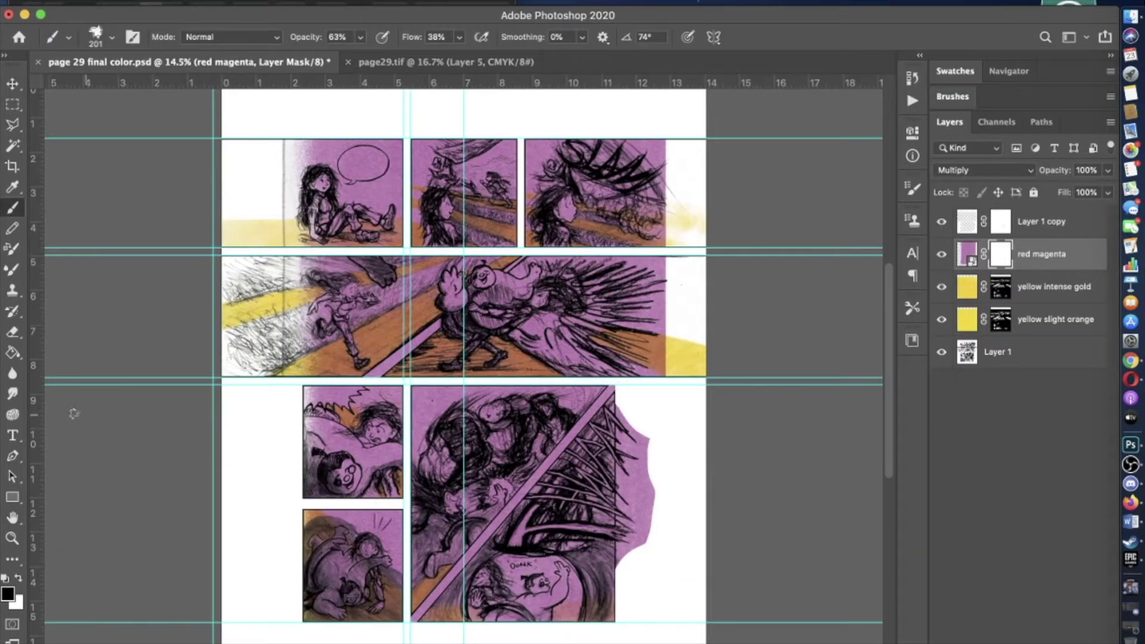
# - Fill the red magenta layer's mask with black and ready the brush with white
pyautogui.press('g')
pyautogui.click(446, 346)
pyautogui.press('b')
pyautogui.press('x')
pyautogui.scroll(5, 545, 552)
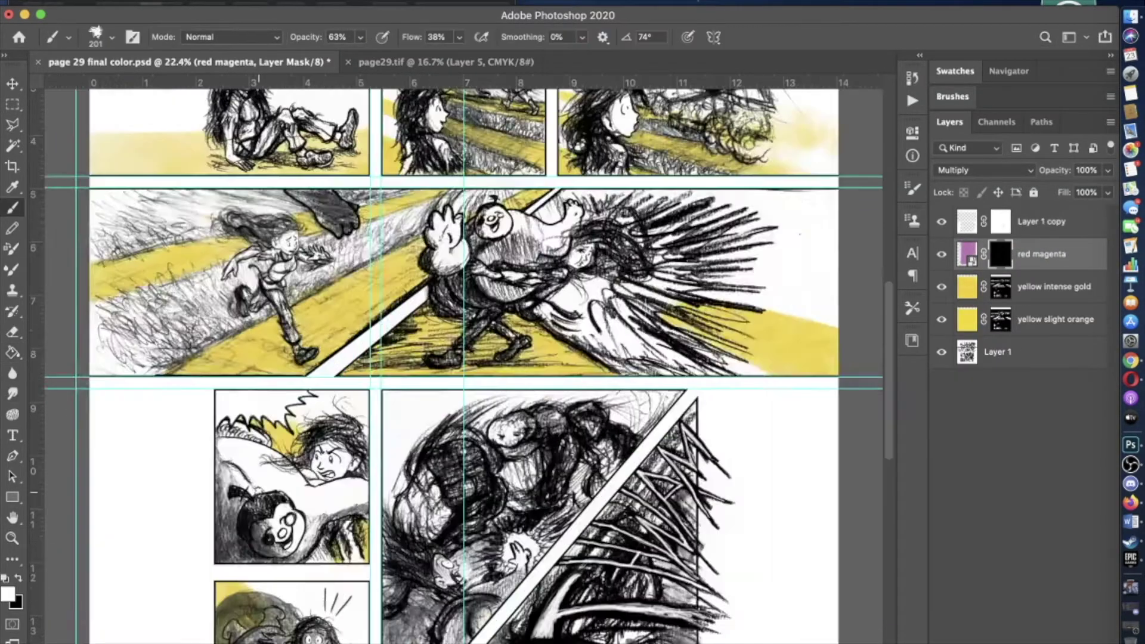
# - Try revealing magenta on the trunk and thick branch of the last panel with 201 and 166 px brushes at 100% opacity
pyautogui.moveTo(436, 557); pyautogui.dragTo(501, 456)
pyautogui.scroll(2, 501, 459)
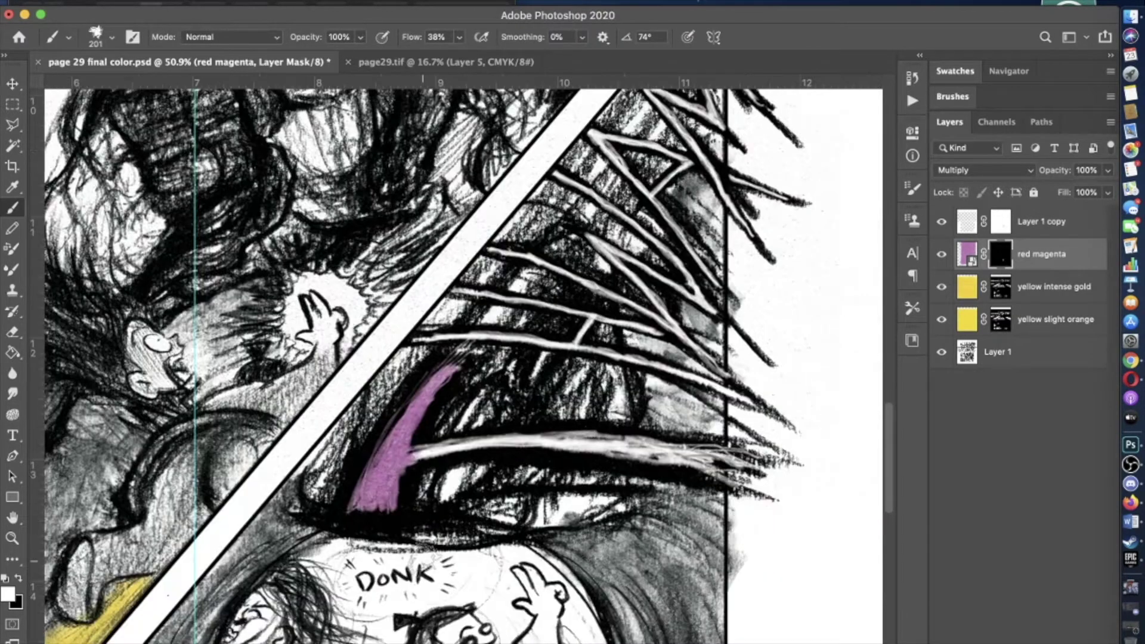
pyautogui.click(96, 36)
pyautogui.press('Return')
pyautogui.moveTo(393, 478); pyautogui.dragTo(829, 477)
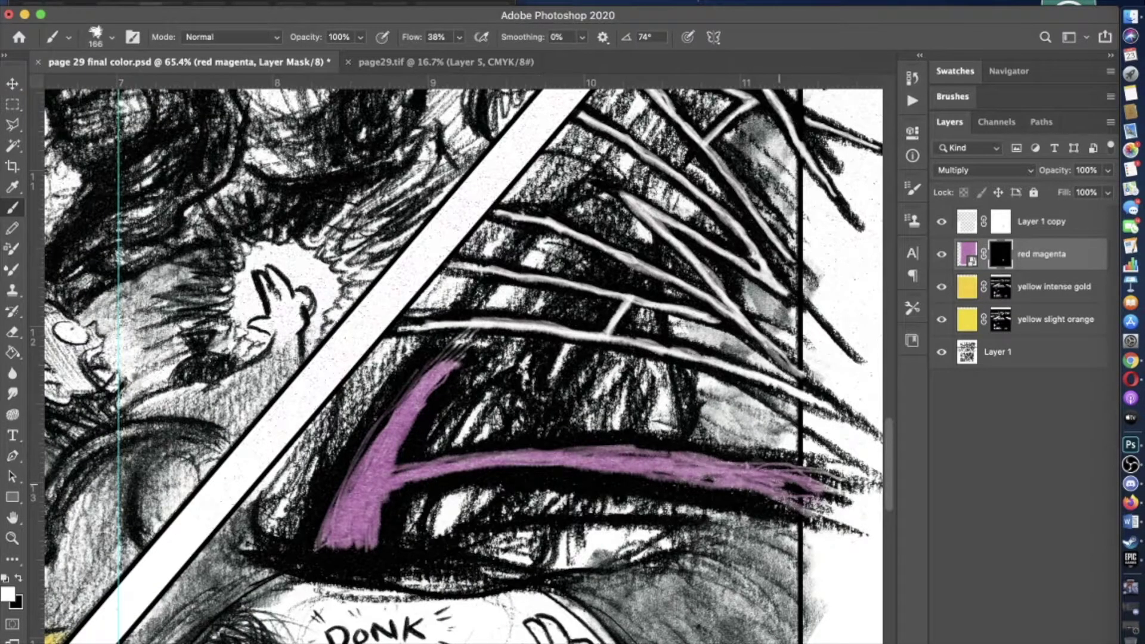
# - Try revealing magenta on the thinner branches above at 89% opacity, reducing the brush to 102 px and 62 px
pyautogui.hscroll(4, 537, 418)
pyautogui.press('8')
pyautogui.press('9')
pyautogui.moveTo(674, 495)
pyautogui.mouseDown()
pyautogui.moveTo(734, 537)
pyautogui.moveTo(686, 519)
pyautogui.moveTo(740, 531)
pyautogui.moveTo(698, 519)
pyautogui.mouseUp()
pyautogui.scroll(1, 447, 358)
pyautogui.press('[')
pyautogui.press('[')
pyautogui.press('[')
pyautogui.moveTo(304, 353)
pyautogui.mouseDown()
pyautogui.moveTo(268, 355)
pyautogui.moveTo(522, 396)
pyautogui.moveTo(698, 463)
pyautogui.mouseUp()
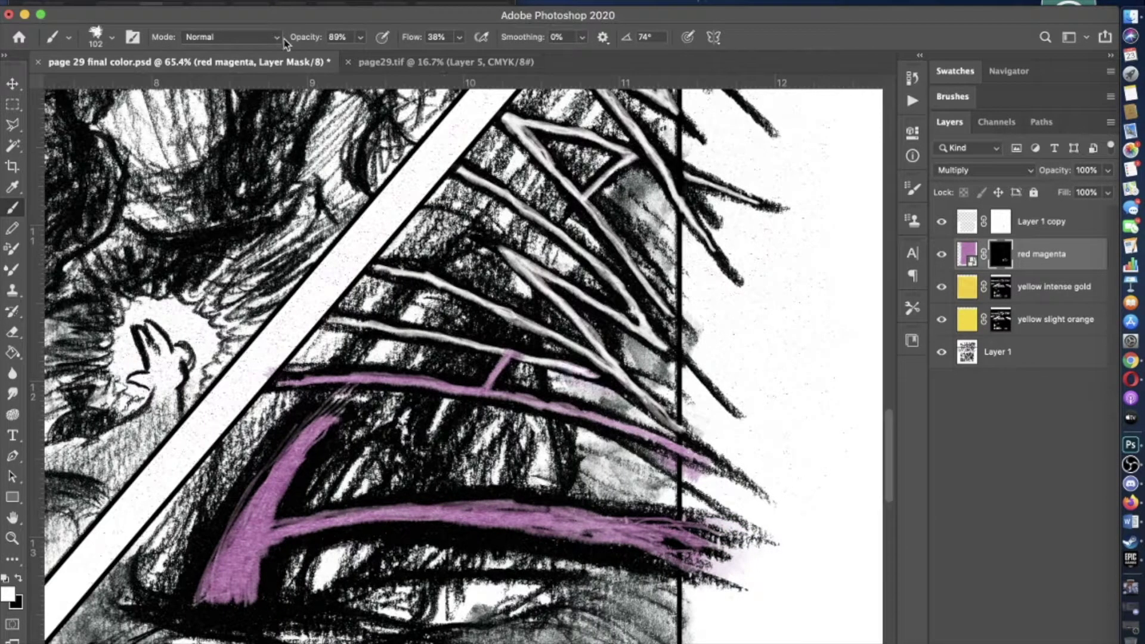
pyautogui.click(111, 37)
pyautogui.press('Return')
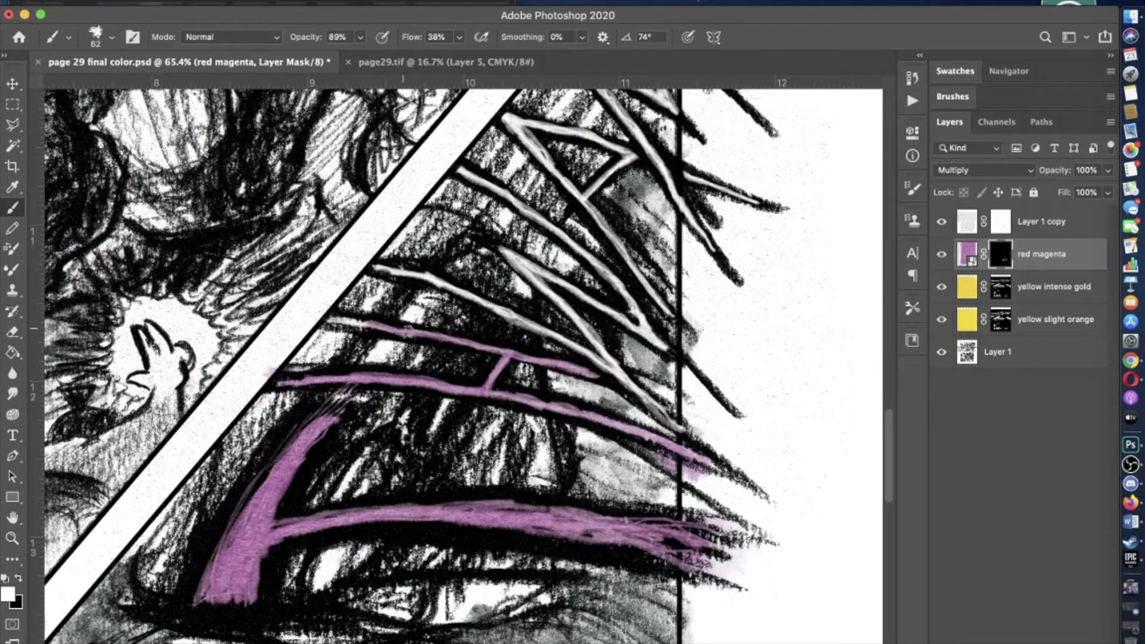
# - With the yellow layers and Layer 1 temporarily hidden, erase all magenta from the mask using a black 2480 px hard round pencil
pyautogui.scroll(3, 462, 358)
pyautogui.scroll(5, 462, 358)
pyautogui.scroll(-3, 462, 358)
pyautogui.press('super+0')
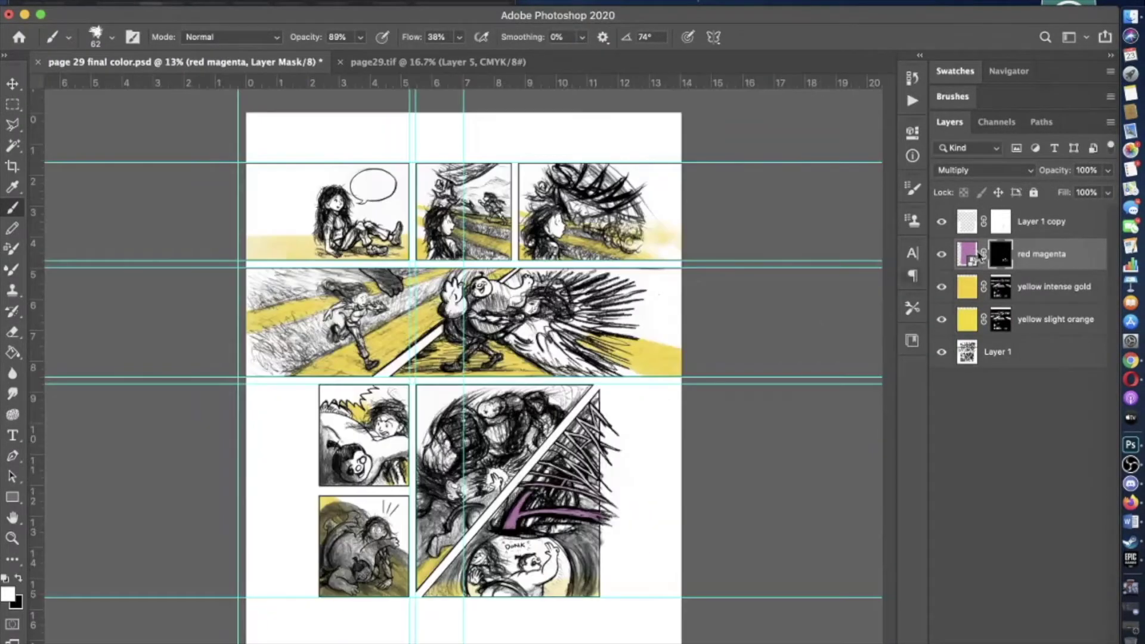
pyautogui.moveTo(942, 352); pyautogui.dragTo(942, 287)
pyautogui.click(12, 228)
pyautogui.click(111, 37)
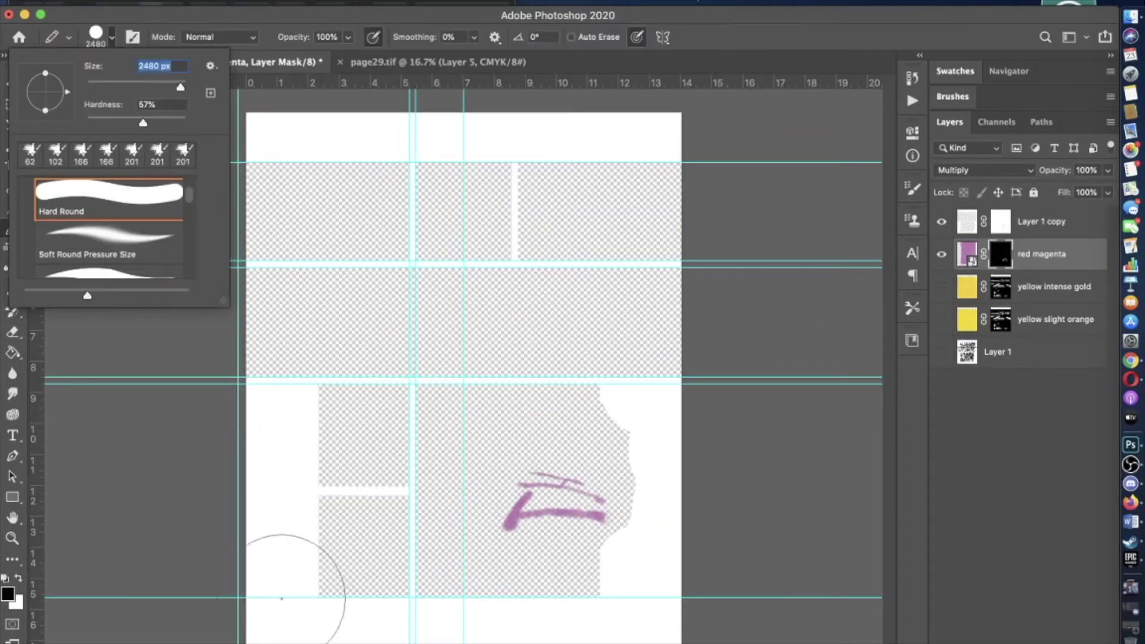
pyautogui.click(294, 550)
pyautogui.moveTo(498, 181); pyautogui.dragTo(481, 643)
pyautogui.moveTo(942, 287); pyautogui.dragTo(942, 352)
pyautogui.scroll(3, 466, 411)
pyautogui.press('x')
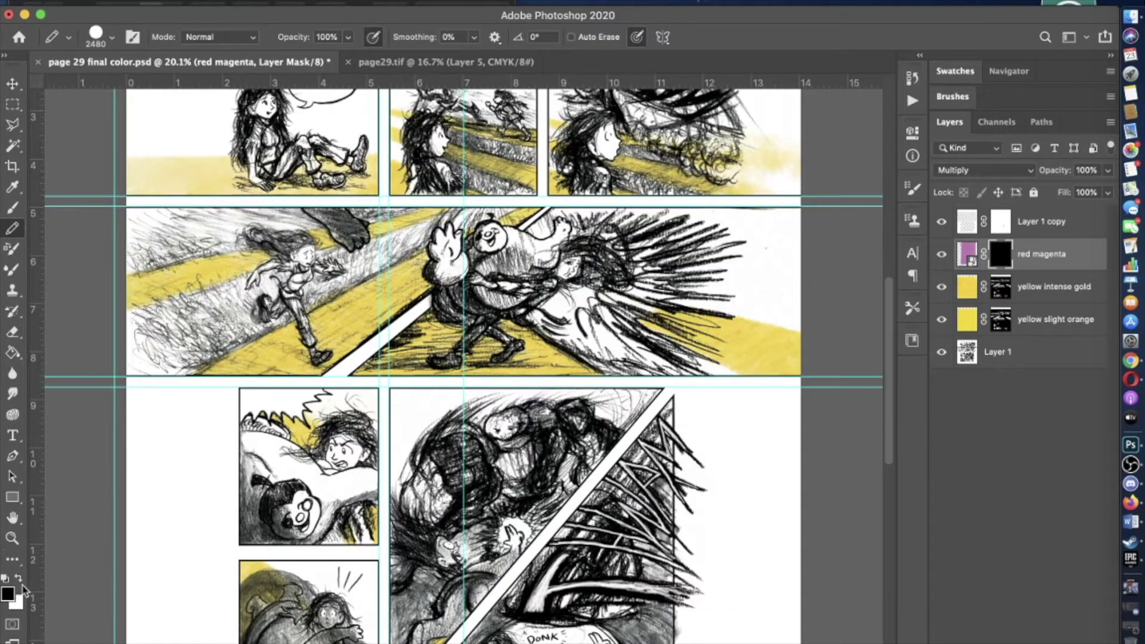
# - Target the Layer 1 copy artwork and clean specks around the uppermost branch tips with a white 62 px brush at 89% opacity
pyautogui.press('b')
pyautogui.scroll(6, 469, 411)
pyautogui.scroll(-2, 466, 406)
pyautogui.click(1041, 221)
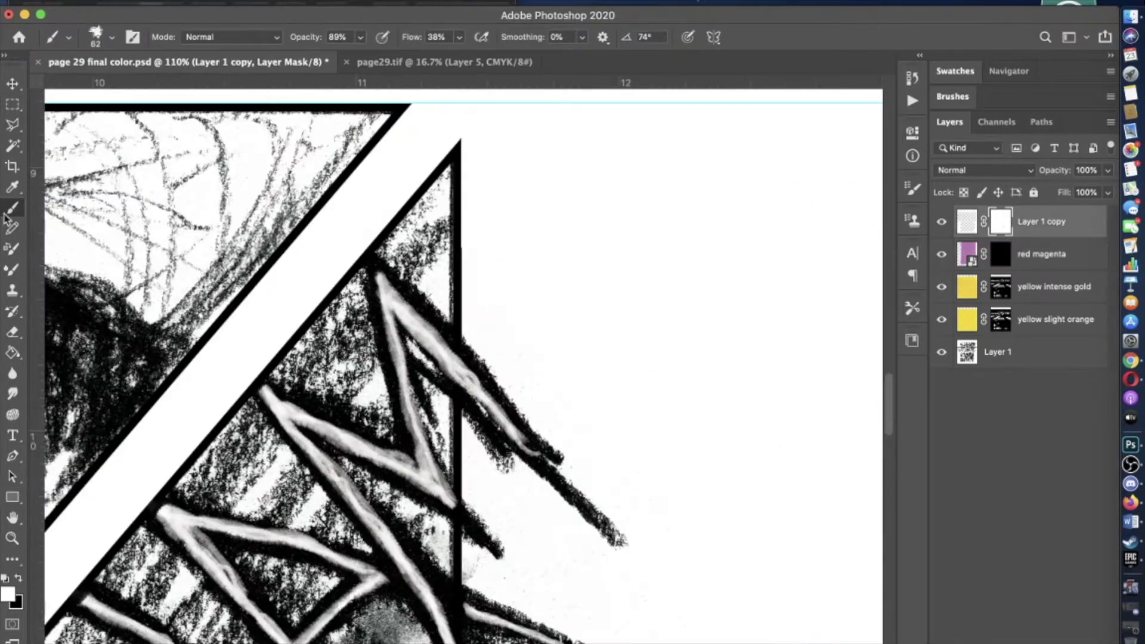
pyautogui.scroll(2, 736, 570)
pyautogui.scroll(-2, 736, 570)
pyautogui.press('super+2')
pyautogui.click(17, 581)
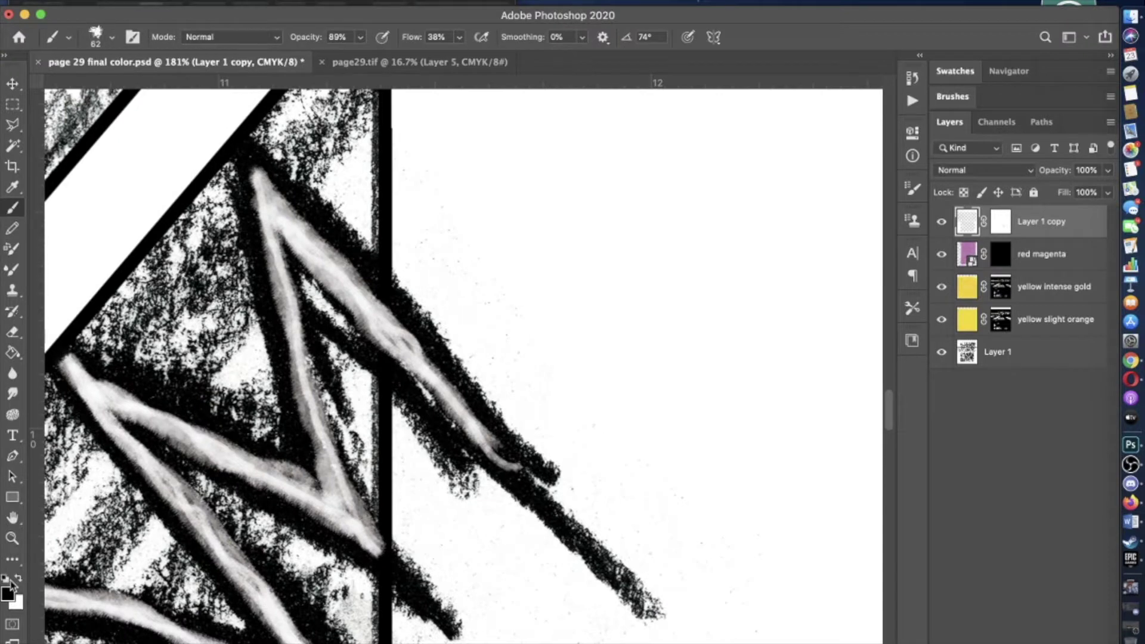
pyautogui.scroll(-2, 838, 425)
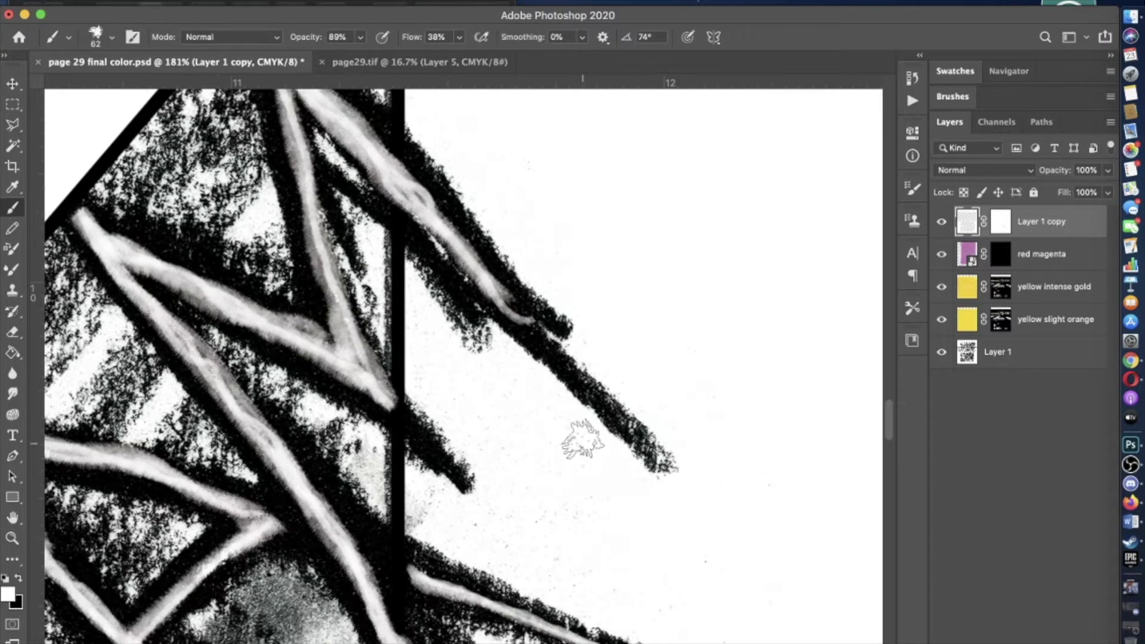
# - Clean the smudges between the branches outside the last panel's border with a 30 px white brush, raising opacity to 100%
pyautogui.scroll(-3, 504, 485)
pyautogui.press('[')
pyautogui.press('[')
pyautogui.press('[')
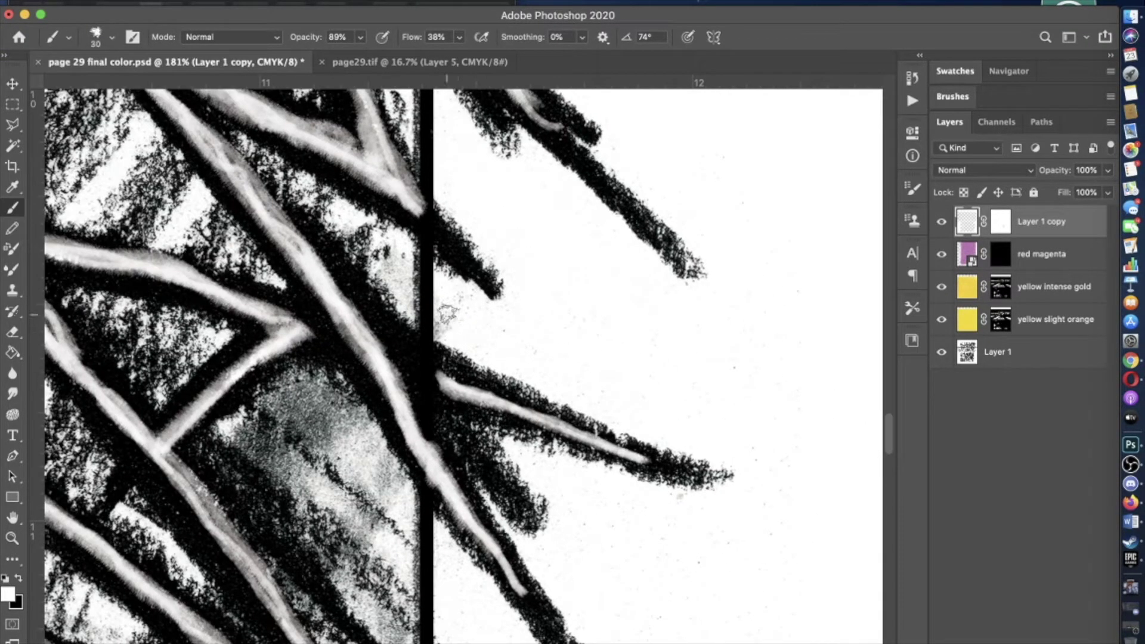
pyautogui.hscroll(4, 555, 391)
pyautogui.scroll(-2, 555, 391)
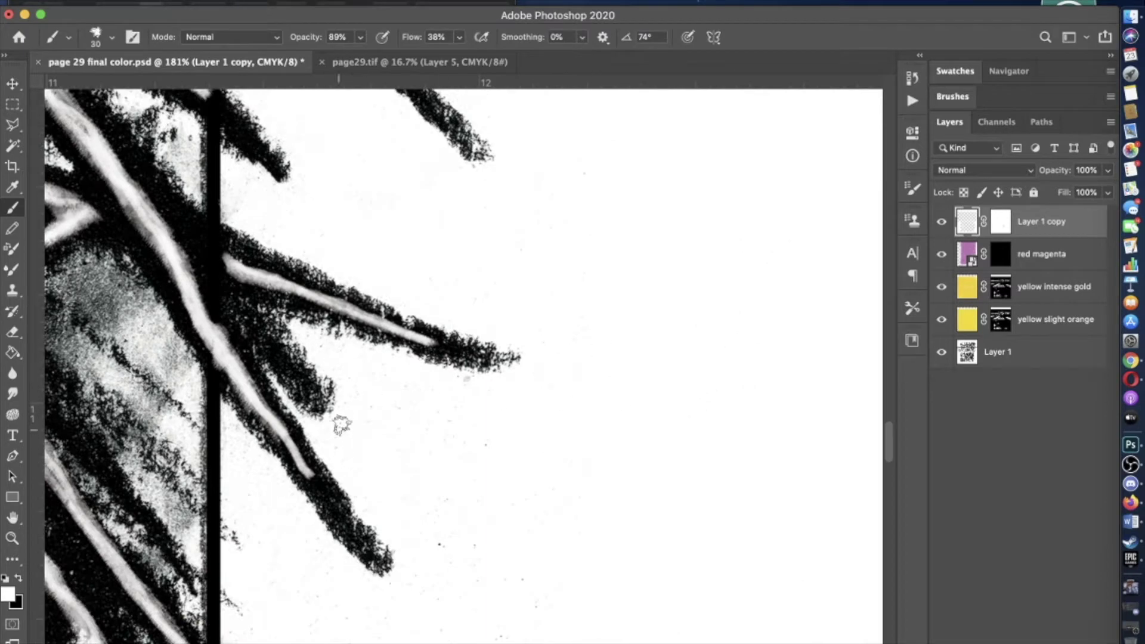
pyautogui.scroll(-3, 342, 425)
pyautogui.press('0')
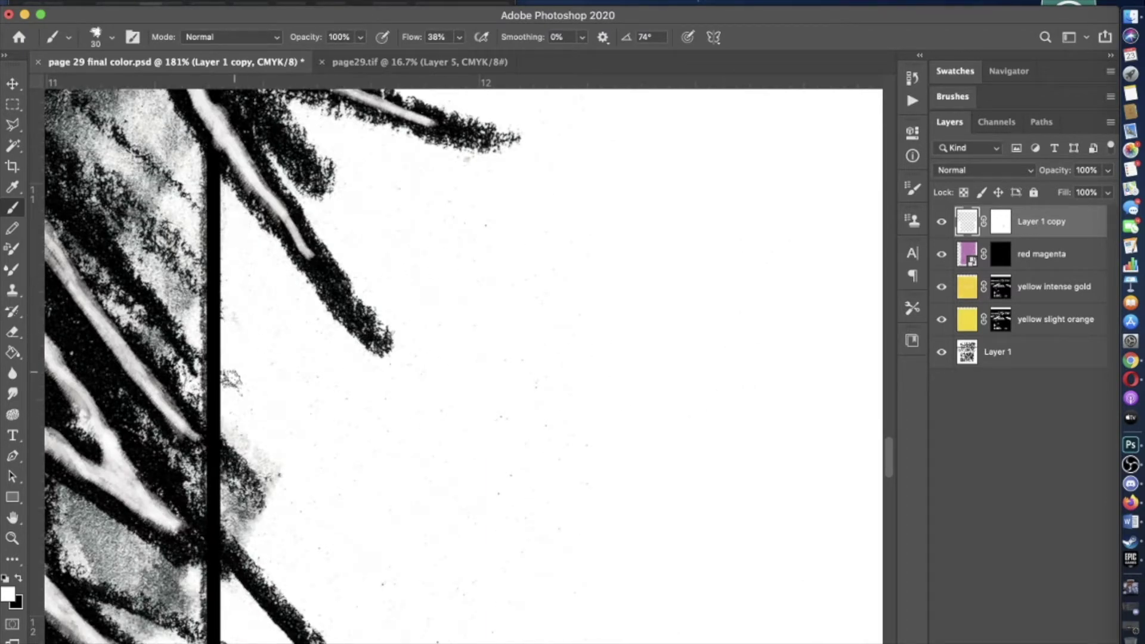
# - Select a rectangular strip along the outside of the last panel's border and paint the smudges inside it white
pyautogui.press('m')
pyautogui.scroll(5, 232, 381)
pyautogui.moveTo(429, 112); pyautogui.dragTo(584, 614)
pyautogui.press('b')
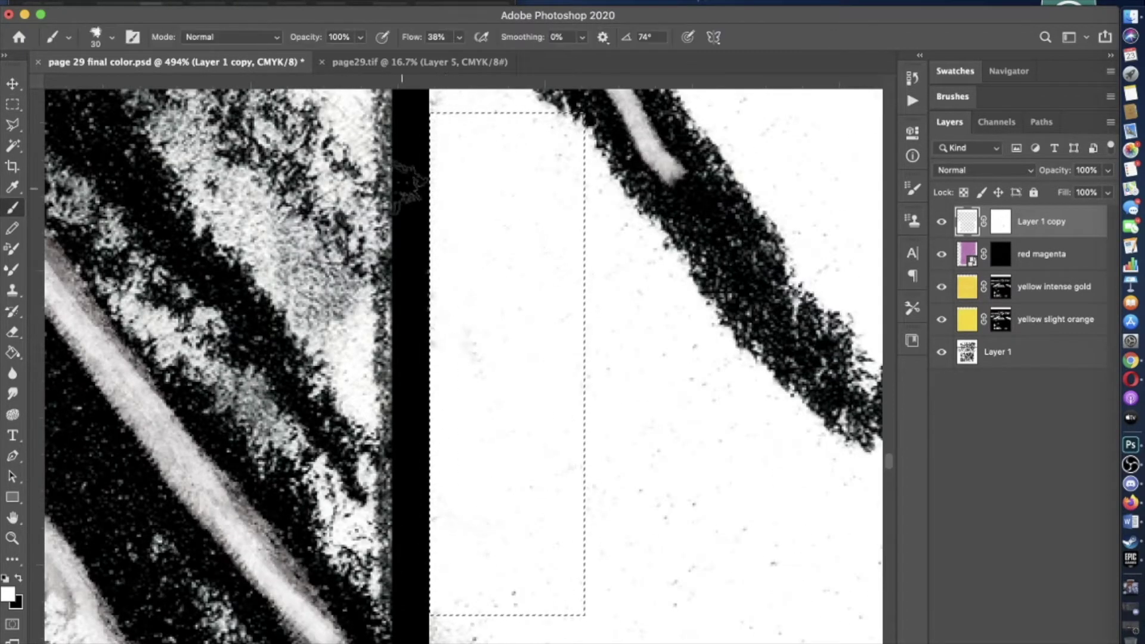
pyautogui.press('m')
pyautogui.scroll(-6, 508, 450)
# - Hide the color layers, select the strip outside the last panel's lower border and whiten its grey smudges with a 121 px brush
pyautogui.press('b')
pyautogui.click(112, 37)
pyautogui.moveTo(943, 284); pyautogui.dragTo(942, 322)
pyautogui.scroll(4, 554, 550)
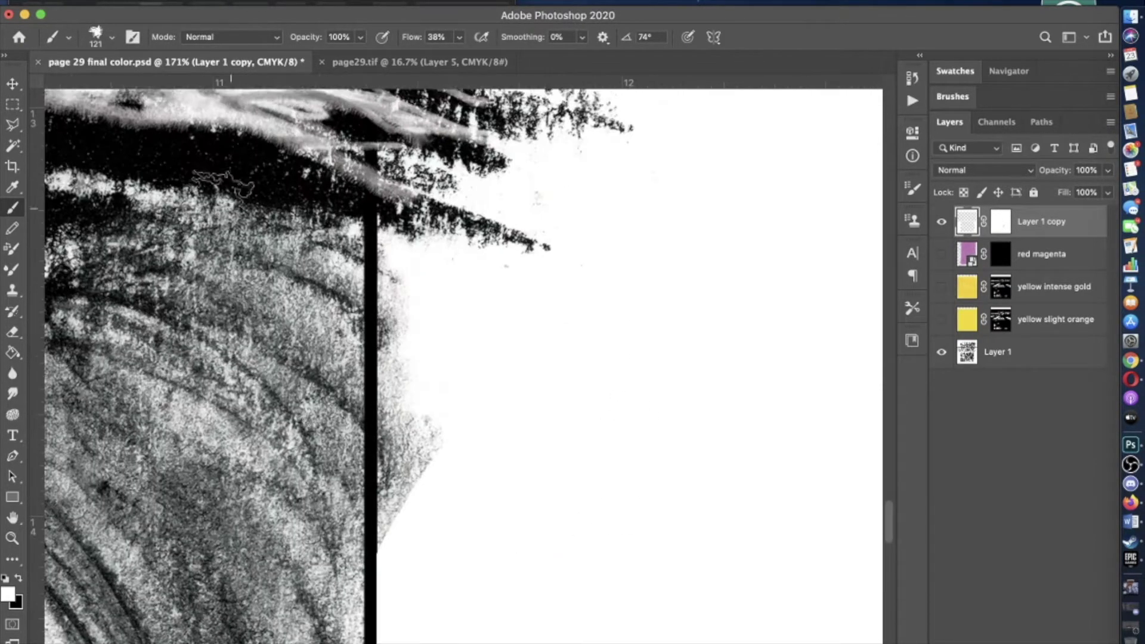
pyautogui.press('m')
pyautogui.moveTo(535, 609); pyautogui.dragTo(378, 157)
pyautogui.scroll(4, 314, 299)
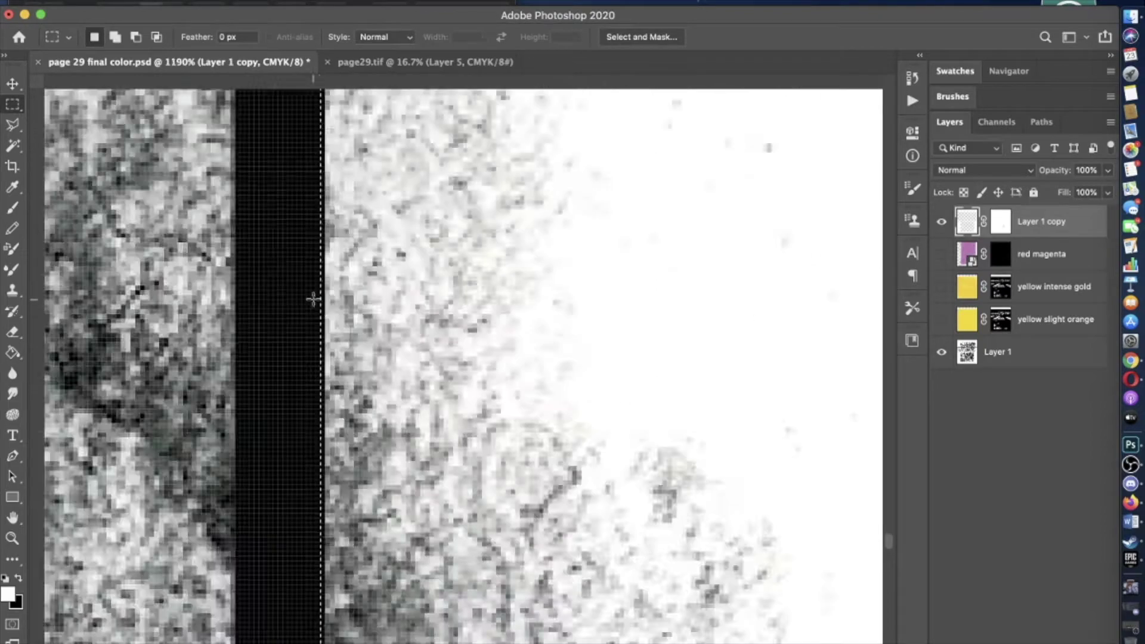
pyautogui.scroll(-5, 314, 299)
pyautogui.press('b')
# - Show the red magenta and both yellow layers again and target the red magenta layer's mask
pyautogui.scroll(-5, 422, 384)
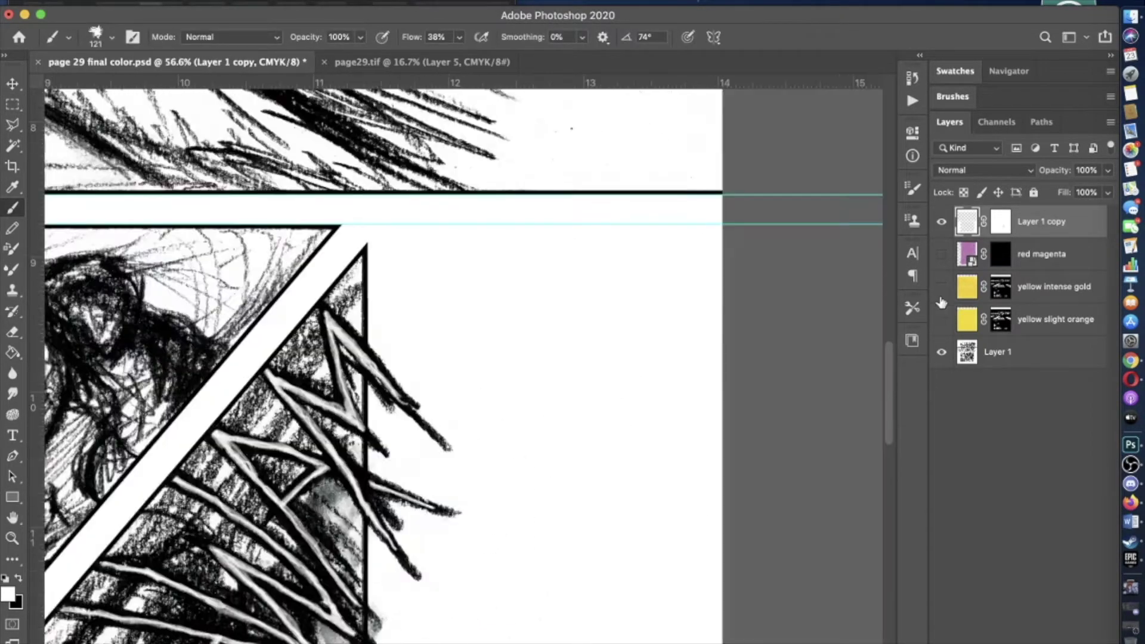
pyautogui.moveTo(942, 319); pyautogui.dragTo(941, 254)
pyautogui.click(1000, 254)
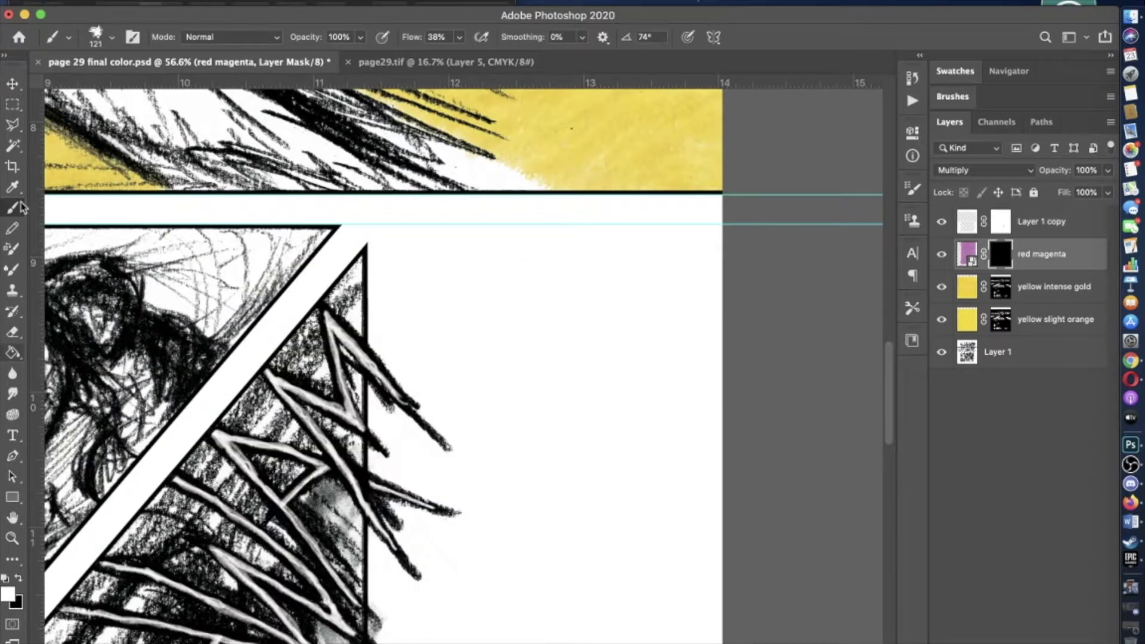
# - Paint the red magenta mask white over the strokes of the letter M in the slanted sound-effect lettering
pyautogui.rightClick(119, 149)
pyautogui.scroll(3, 358, 417)
pyautogui.moveTo(316, 387); pyautogui.dragTo(381, 447)
pyautogui.moveTo(338, 410); pyautogui.dragTo(266, 325)
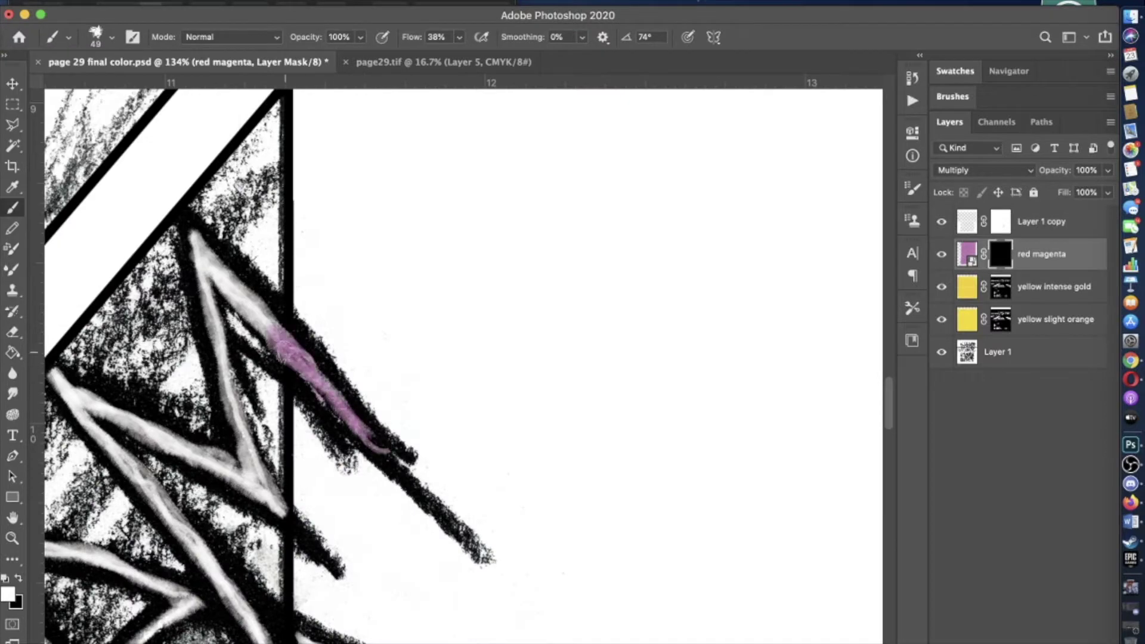
pyautogui.scroll(-3, 508, 371)
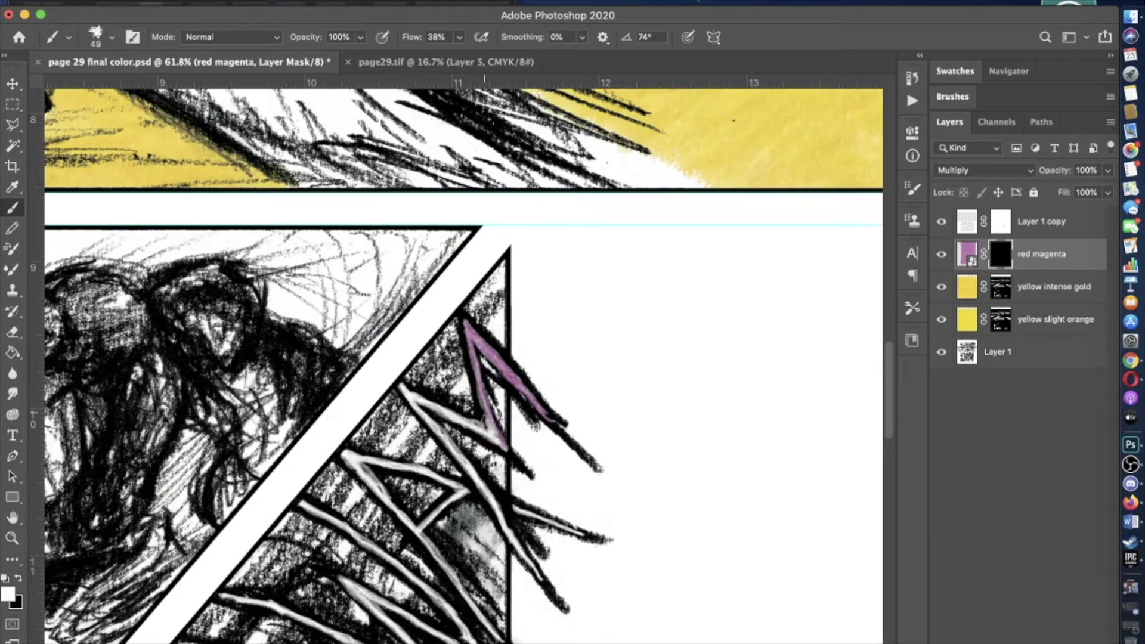
pyautogui.scroll(4, 471, 531)
pyautogui.moveTo(390, 319); pyautogui.dragTo(540, 507)
pyautogui.scroll(-3, 417, 357)
# - Reveal red magenta along the strokes of the letter A with a 33 px brush
pyautogui.click(112, 37)
pyautogui.moveTo(608, 522)
pyautogui.mouseDown()
pyautogui.moveTo(537, 415)
pyautogui.moveTo(686, 442)
pyautogui.moveTo(558, 395)
pyautogui.moveTo(471, 464)
pyautogui.mouseUp()
pyautogui.hscroll(-3, 549, 384)
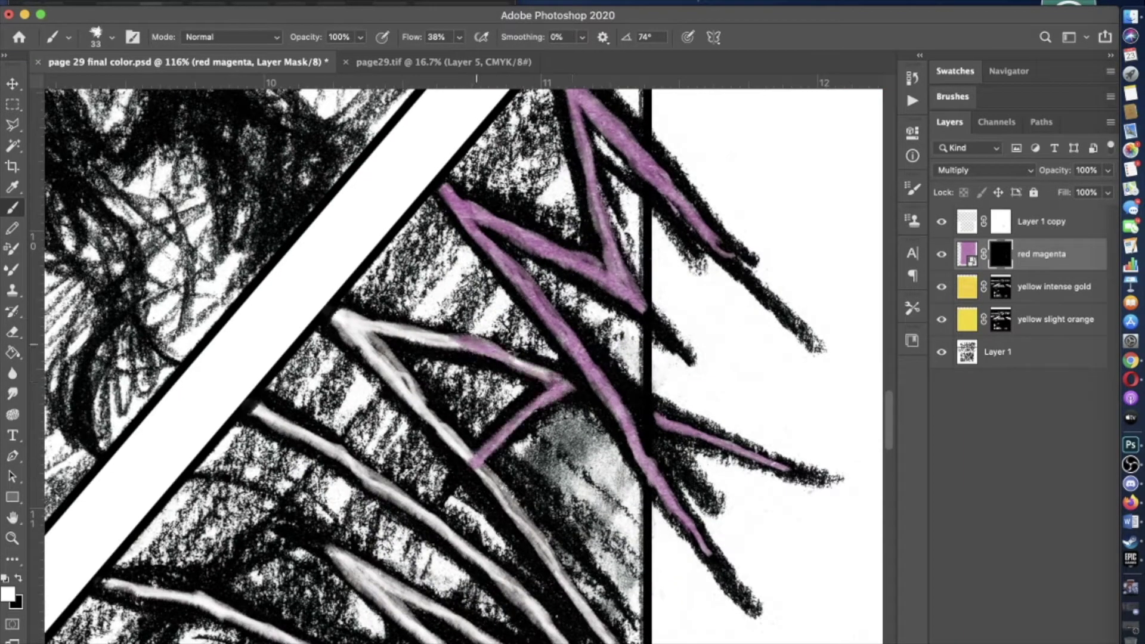
pyautogui.hscroll(-3, 335, 312)
pyautogui.moveTo(440, 307); pyautogui.dragTo(505, 371)
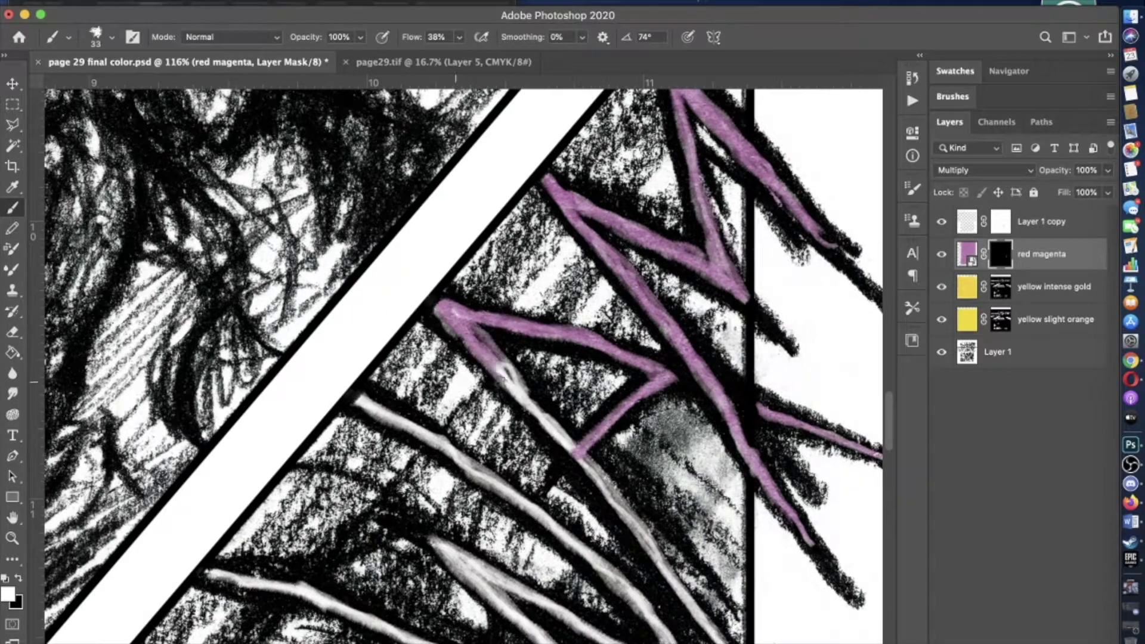
pyautogui.moveTo(542, 418); pyautogui.dragTo(579, 459)
pyautogui.scroll(-3, 578, 459)
pyautogui.moveTo(686, 540); pyautogui.dragTo(571, 381)
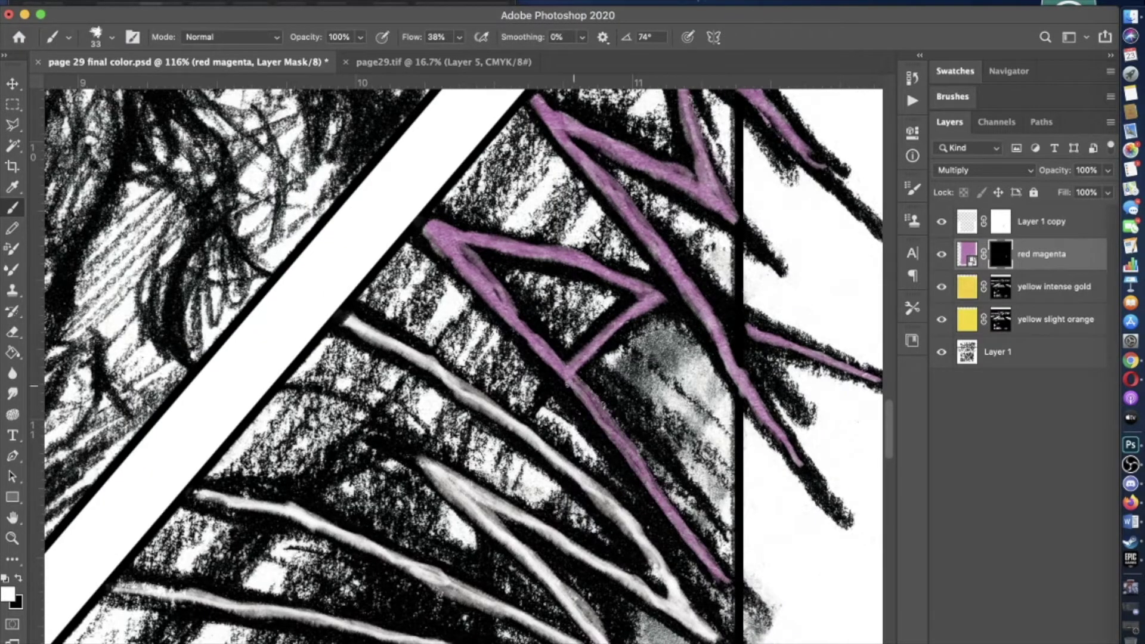
# - Reveal red magenta along all four strokes of the letter W below the A
pyautogui.scroll(-1, 572, 380)
pyautogui.scroll(-3, 571, 381)
pyautogui.moveTo(394, 182)
pyautogui.mouseDown()
pyautogui.moveTo(469, 217)
pyautogui.moveTo(671, 385)
pyautogui.mouseUp()
pyautogui.moveTo(472, 319)
pyautogui.mouseDown()
pyautogui.moveTo(584, 388)
pyautogui.moveTo(564, 408)
pyautogui.moveTo(656, 513)
pyautogui.mouseUp()
pyautogui.scroll(-2, 656, 513)
pyautogui.moveTo(644, 460); pyautogui.dragTo(746, 558)
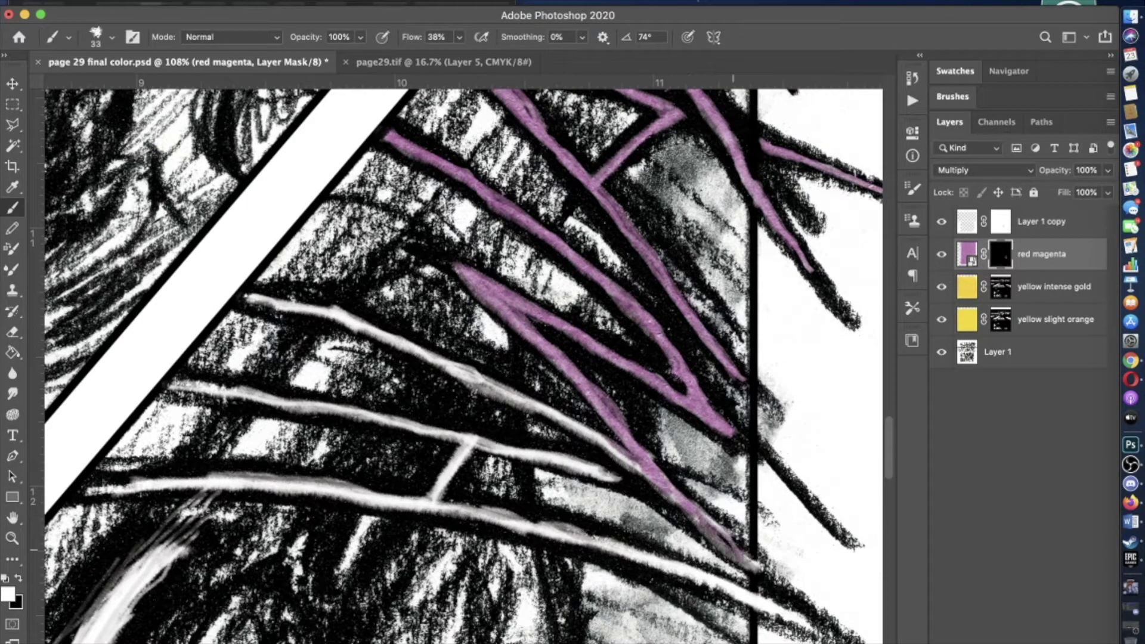
pyautogui.scroll(2, 714, 525)
pyautogui.scroll(-4, 596, 482)
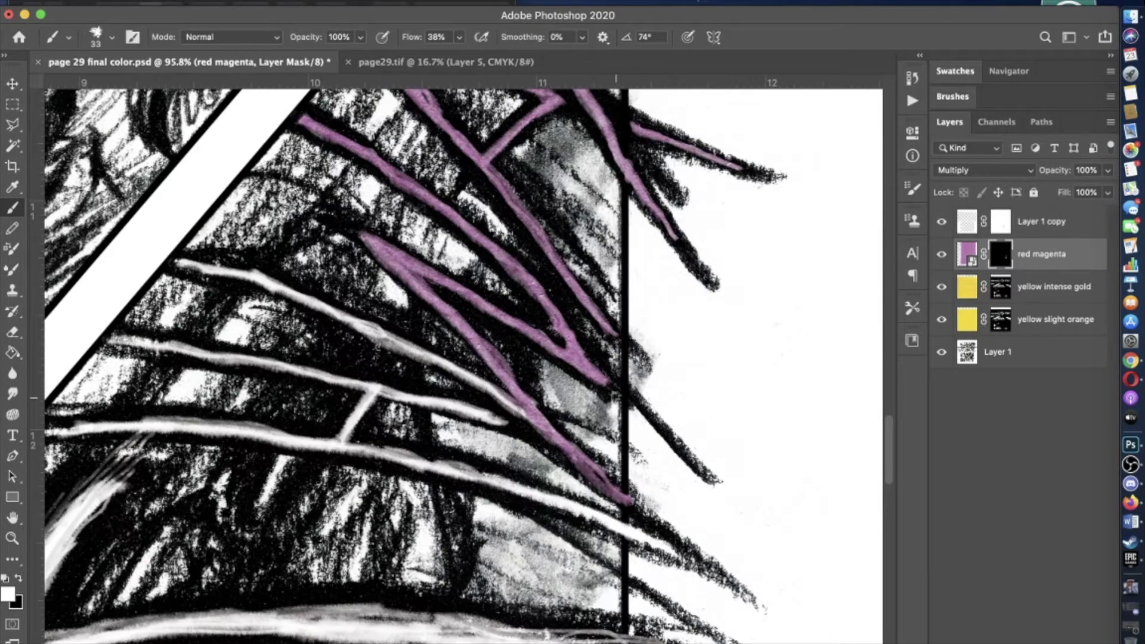
pyautogui.scroll(-2, 463, 361)
pyautogui.moveTo(506, 332); pyautogui.dragTo(377, 270)
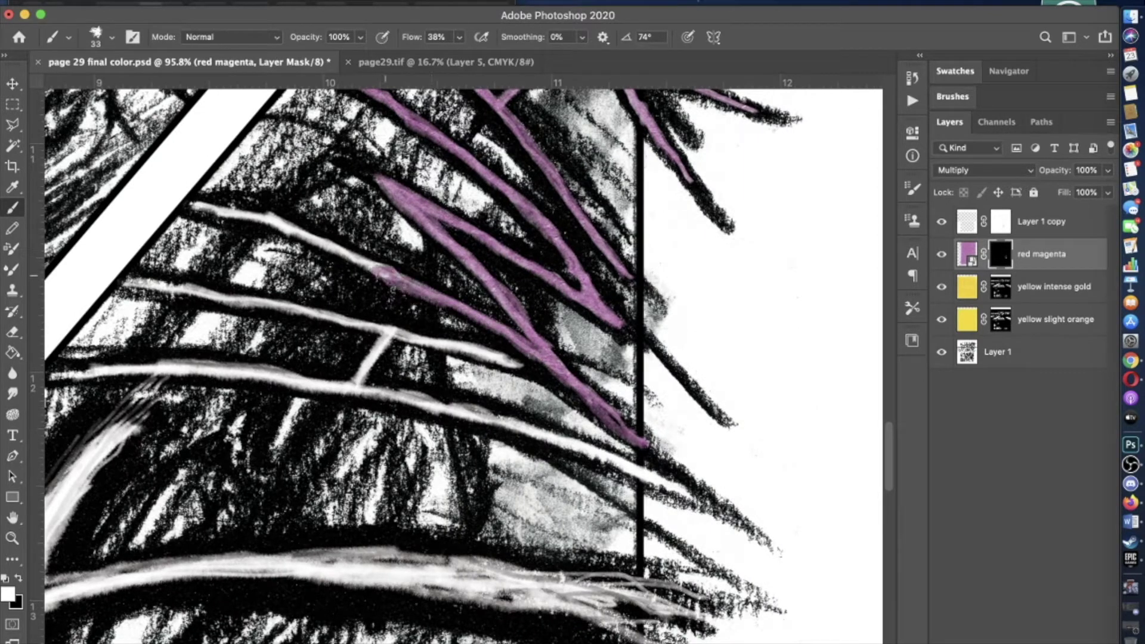
pyautogui.moveTo(263, 225); pyautogui.dragTo(197, 204)
# - Fill the two long bars and the crossbar of the letter H with red magenta
pyautogui.hscroll(-3, 592, 372)
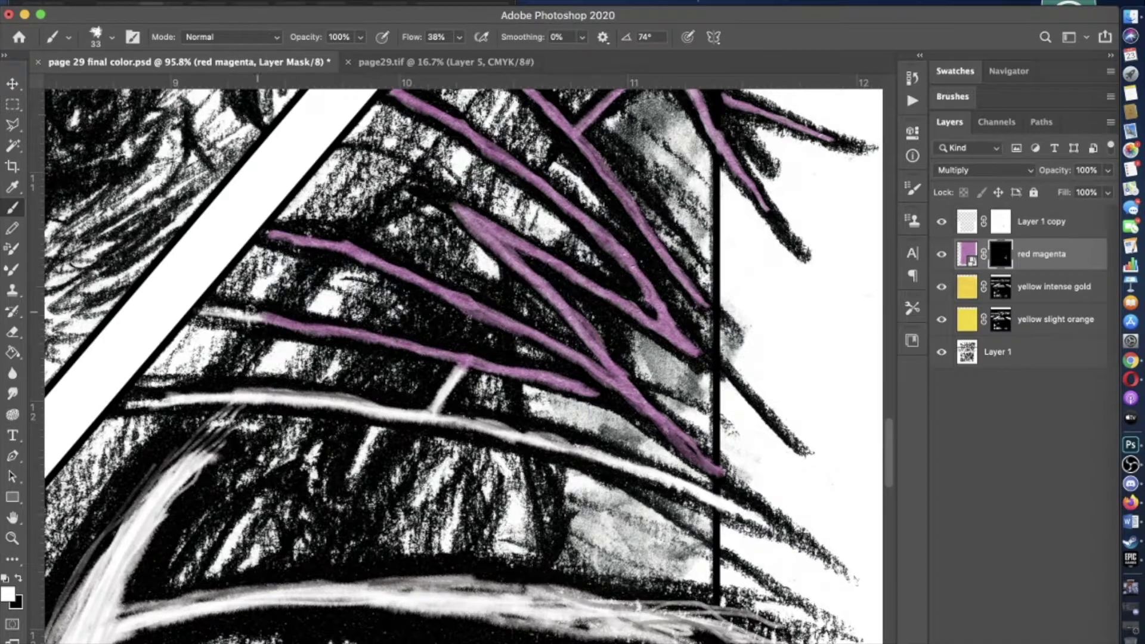
pyautogui.scroll(-2, 462, 361)
pyautogui.moveTo(137, 364); pyautogui.dragTo(453, 385)
pyautogui.click(112, 37)
pyautogui.hscroll(5, 463, 361)
pyautogui.moveTo(551, 417)
pyautogui.mouseDown()
pyautogui.moveTo(581, 437)
pyautogui.moveTo(459, 380)
pyautogui.mouseUp()
pyautogui.moveTo(337, 346); pyautogui.dragTo(268, 332)
# - Fill the large letter T with red magenta using a 91 px brush, finishing its frayed end at 74% opacity
pyautogui.scroll(-3, 269, 332)
pyautogui.click(112, 37)
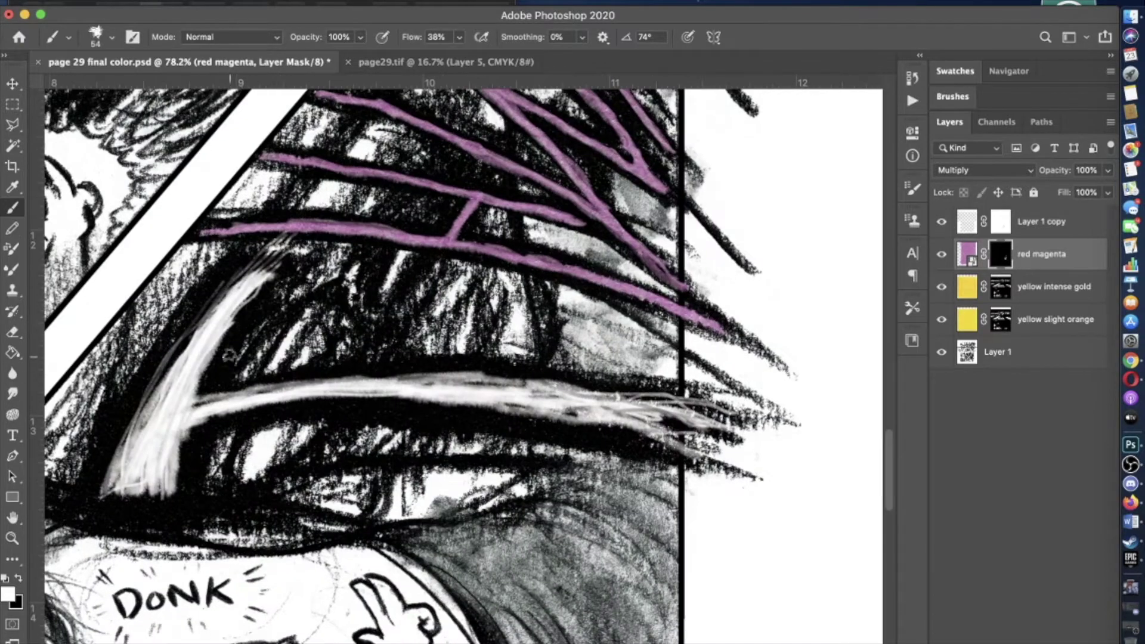
pyautogui.moveTo(144, 486); pyautogui.dragTo(164, 391)
pyautogui.moveTo(119, 461)
pyautogui.mouseDown()
pyautogui.moveTo(262, 272)
pyautogui.moveTo(207, 343)
pyautogui.mouseUp()
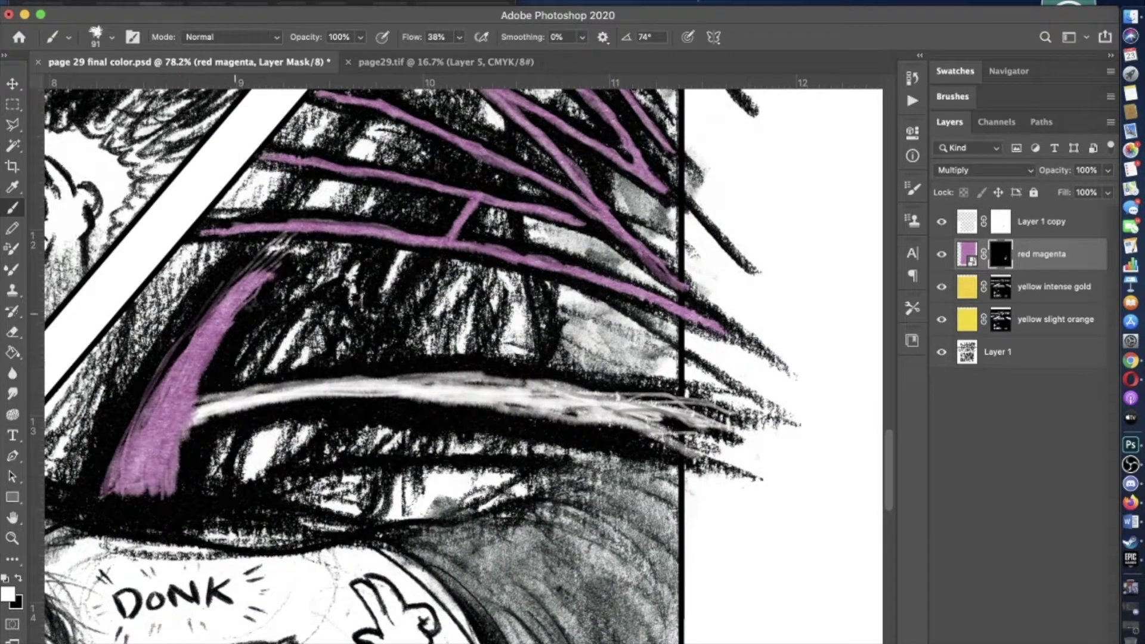
pyautogui.hscroll(3, 417, 358)
pyautogui.moveTo(99, 439)
pyautogui.mouseDown()
pyautogui.moveTo(250, 400)
pyautogui.moveTo(546, 415)
pyautogui.moveTo(656, 442)
pyautogui.mouseUp()
pyautogui.press('7')
pyautogui.press('4')
pyautogui.moveTo(588, 447); pyautogui.dragTo(659, 471)
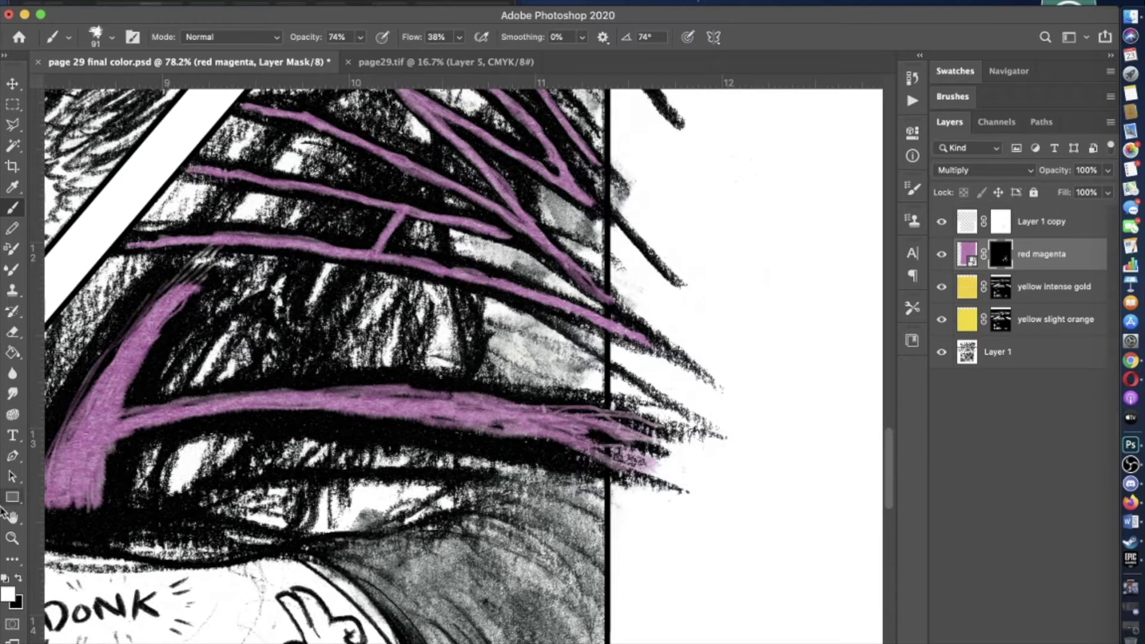
# - Paint red magenta onto the big round character's shorts in the wide middle panel with a 63 px brush
pyautogui.scroll(-10, 627, 401)
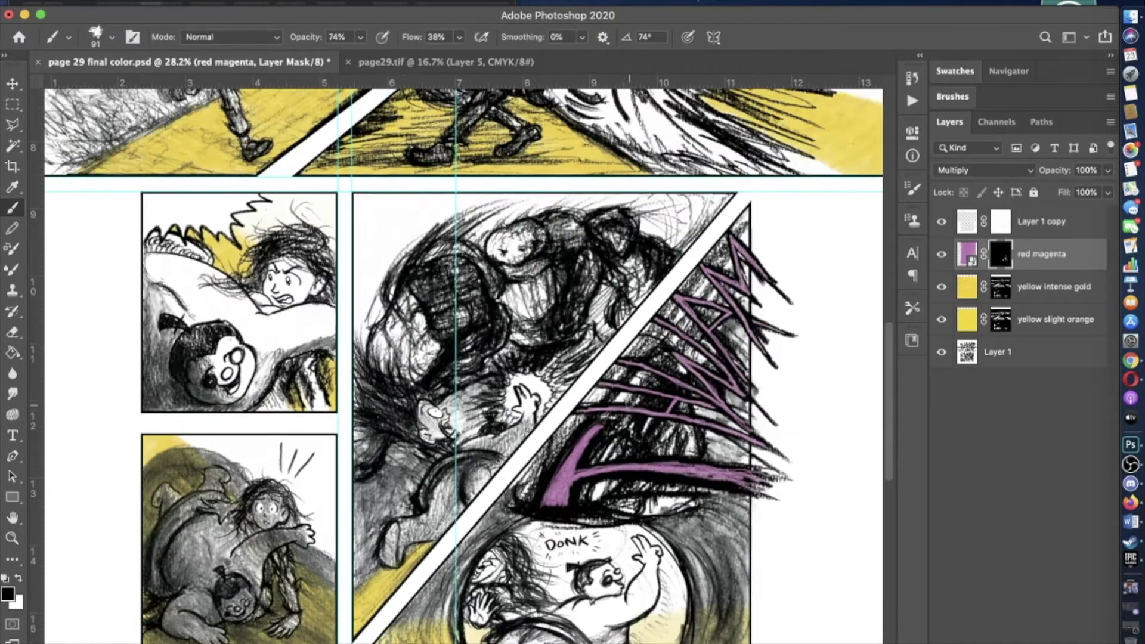
pyautogui.scroll(6, 355, 459)
pyautogui.hscroll(3, 354, 458)
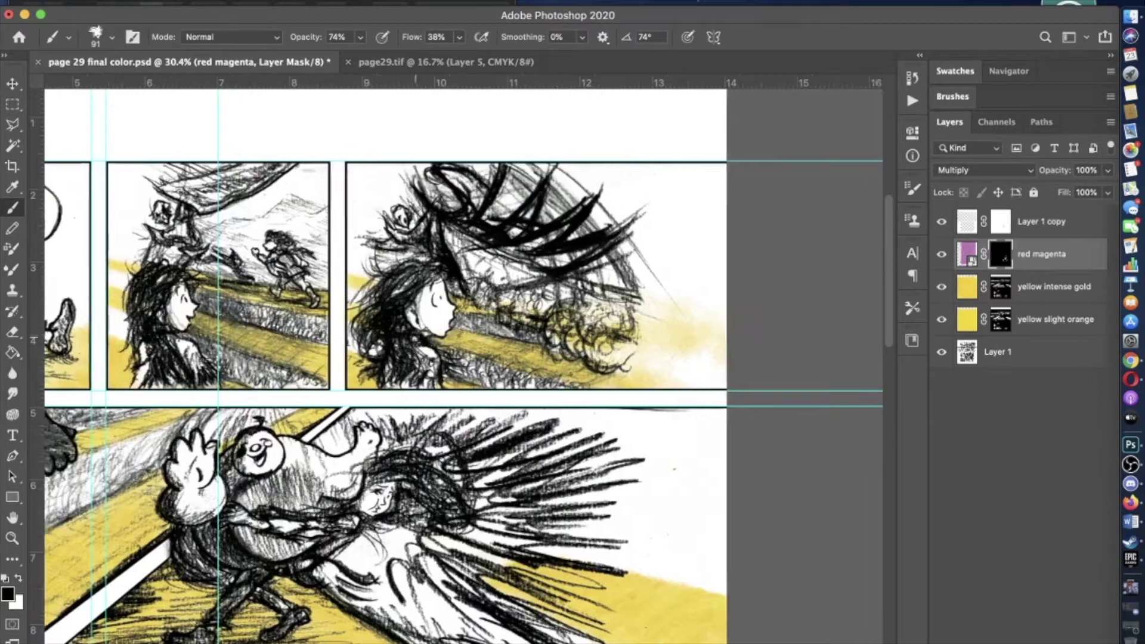
pyautogui.scroll(-2, 334, 337)
pyautogui.hscroll(-4, 322, 336)
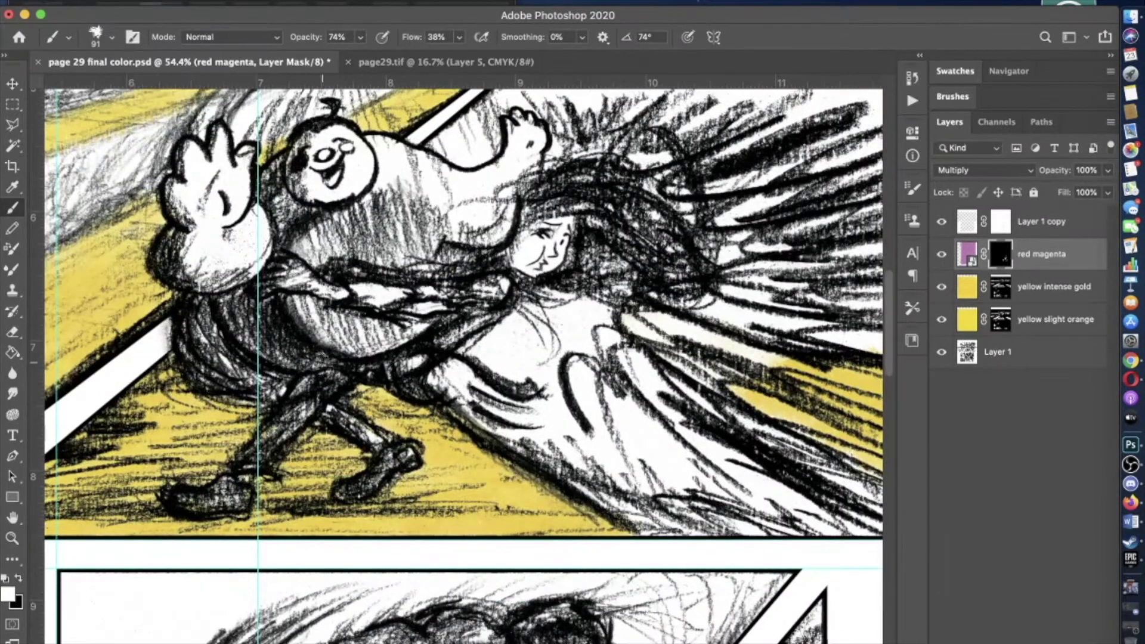
pyautogui.scroll(1, 241, 336)
pyautogui.hscroll(-1, 240, 335)
pyautogui.scroll(3, 241, 335)
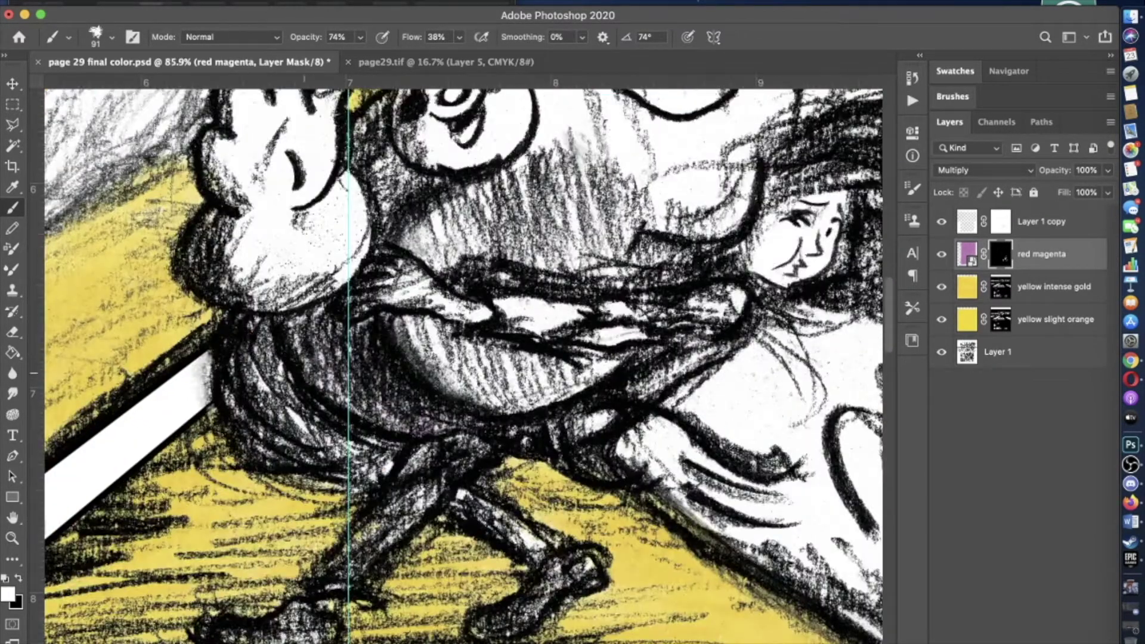
pyautogui.press('[')
pyautogui.press('[')
pyautogui.press('[')
pyautogui.moveTo(238, 331)
pyautogui.mouseDown()
pyautogui.moveTo(322, 441)
pyautogui.moveTo(258, 330)
pyautogui.mouseUp()
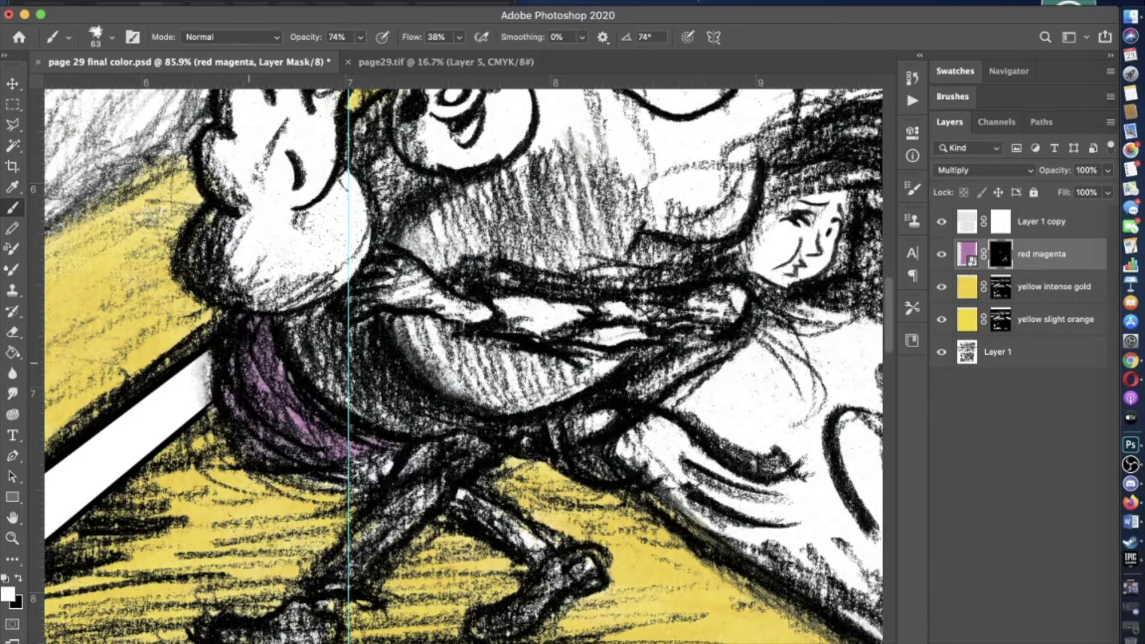
# - Paint red magenta at 100% opacity on the garment under the spiky outline in the small upper panel of the bottom row
pyautogui.scroll(-5, 252, 446)
pyautogui.scroll(5, 209, 357)
pyautogui.press('0')
pyautogui.moveTo(222, 370)
pyautogui.mouseDown()
pyautogui.moveTo(275, 358)
pyautogui.moveTo(340, 382)
pyautogui.moveTo(370, 410)
pyautogui.mouseUp()
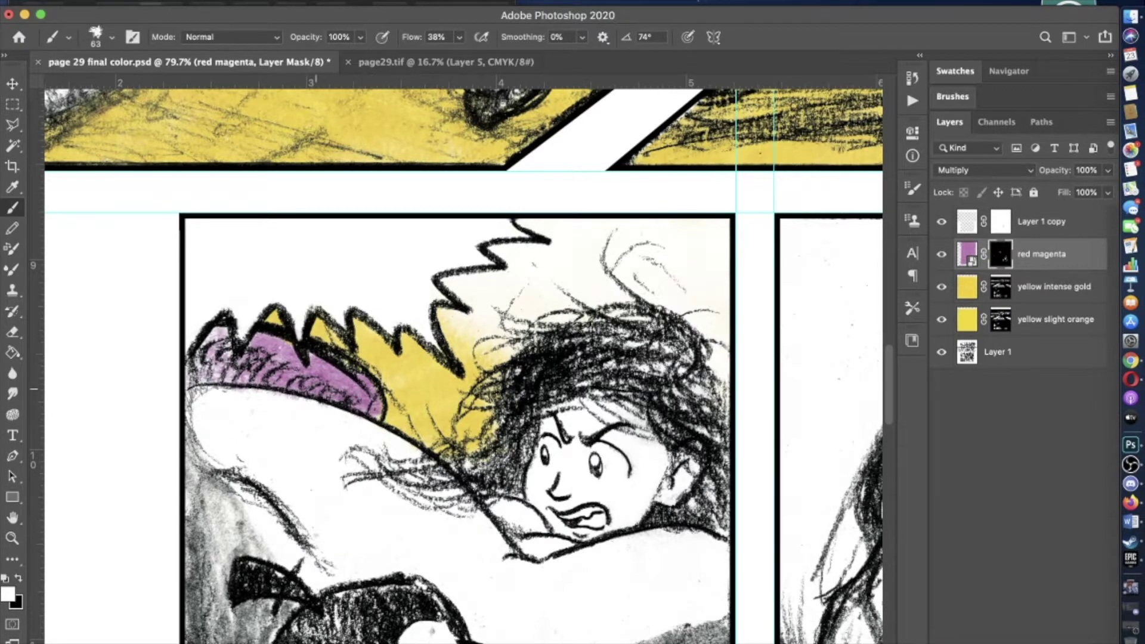
# - Paint red magenta along the crouching big character's curved garment in the lower small panel, using a 38 px brush for detail
pyautogui.scroll(-5, 393, 382)
pyautogui.scroll(3, 388, 406)
pyautogui.moveTo(160, 547); pyautogui.dragTo(199, 427)
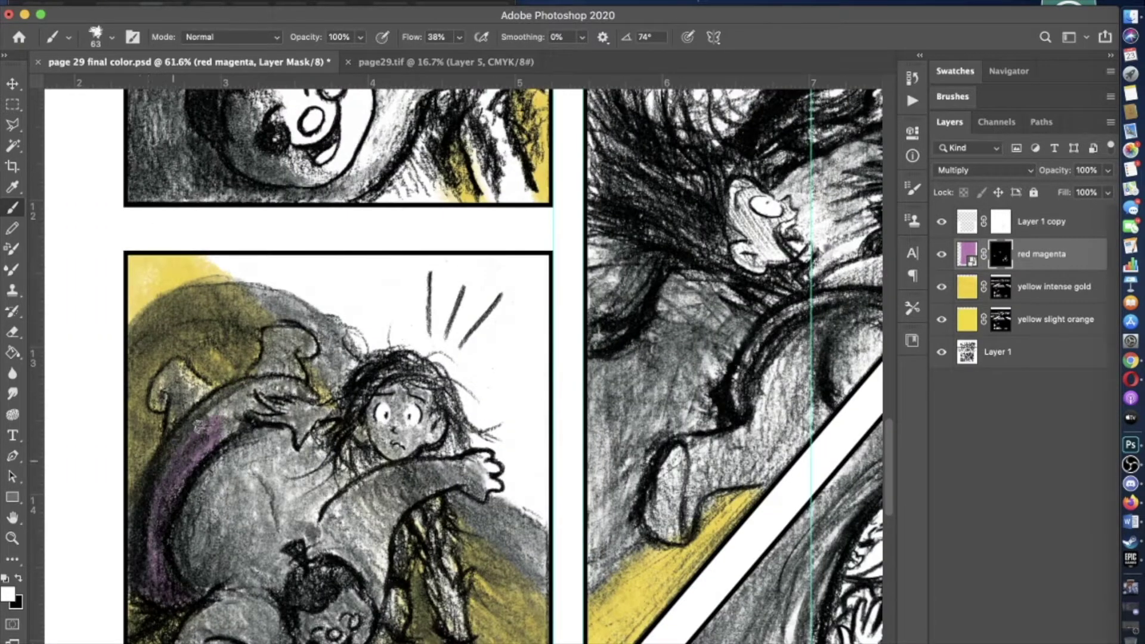
pyautogui.scroll(3, 270, 411)
pyautogui.rightClick(263, 388)
pyautogui.press('Return')
pyautogui.moveTo(230, 423)
pyautogui.mouseDown()
pyautogui.moveTo(352, 365)
pyautogui.moveTo(280, 343)
pyautogui.moveTo(214, 363)
pyautogui.mouseUp()
pyautogui.hscroll(-5, 215, 364)
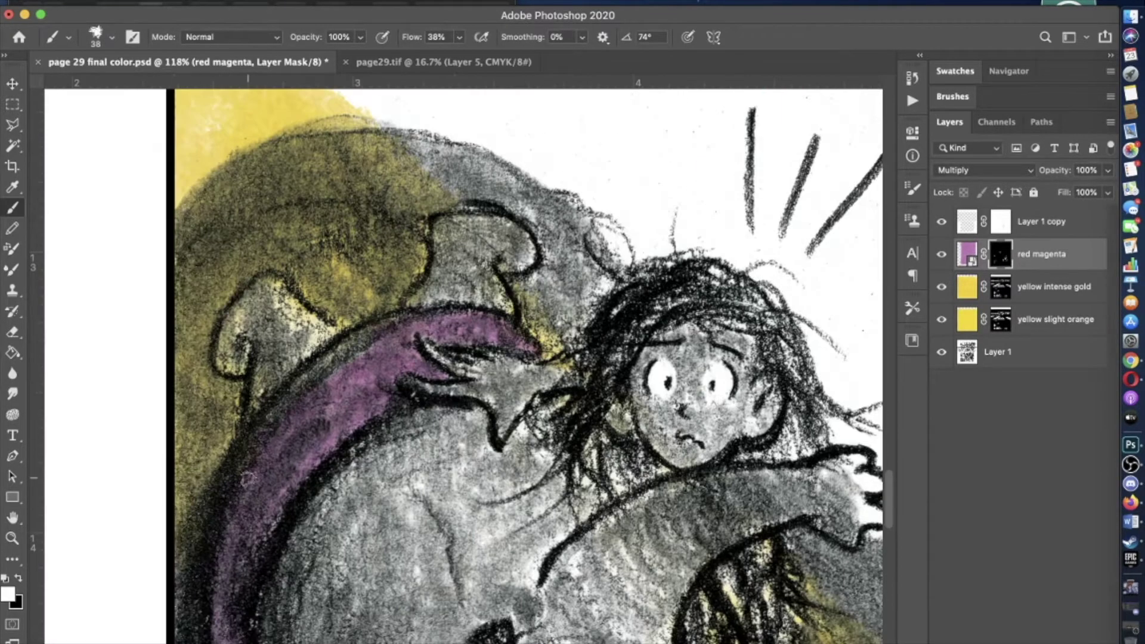
# - Paint red magenta on the big character's garment in the large diagonal panel and in the DONK panel
pyautogui.hscroll(10, 269, 417)
pyautogui.moveTo(398, 558)
pyautogui.mouseDown()
pyautogui.moveTo(418, 477)
pyautogui.moveTo(507, 374)
pyautogui.moveTo(618, 346)
pyautogui.mouseUp()
pyautogui.scroll(-5, 466, 358)
pyautogui.scroll(4, 465, 358)
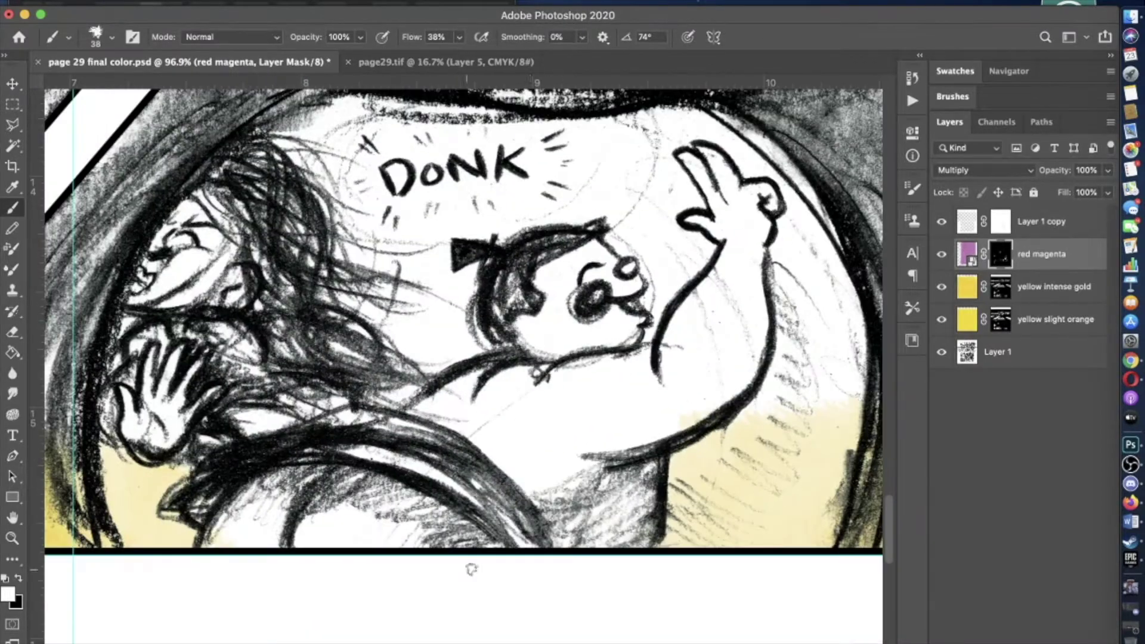
pyautogui.moveTo(519, 542); pyautogui.dragTo(364, 455)
pyautogui.hscroll(-5, 339, 458)
pyautogui.moveTo(680, 522)
pyautogui.mouseDown()
pyautogui.moveTo(525, 428)
pyautogui.moveTo(452, 422)
pyautogui.mouseUp()
pyautogui.moveTo(360, 478); pyautogui.dragTo(340, 508)
# - Place red hot pink.tiff from the Finder swatch folder into the page and enlarge it to cover the artwork
pyautogui.press('super+minus')
pyautogui.press('super+minus')
pyautogui.scroll(5, 460, 358)
pyautogui.press('super+Tab')
pyautogui.click(212, 330)
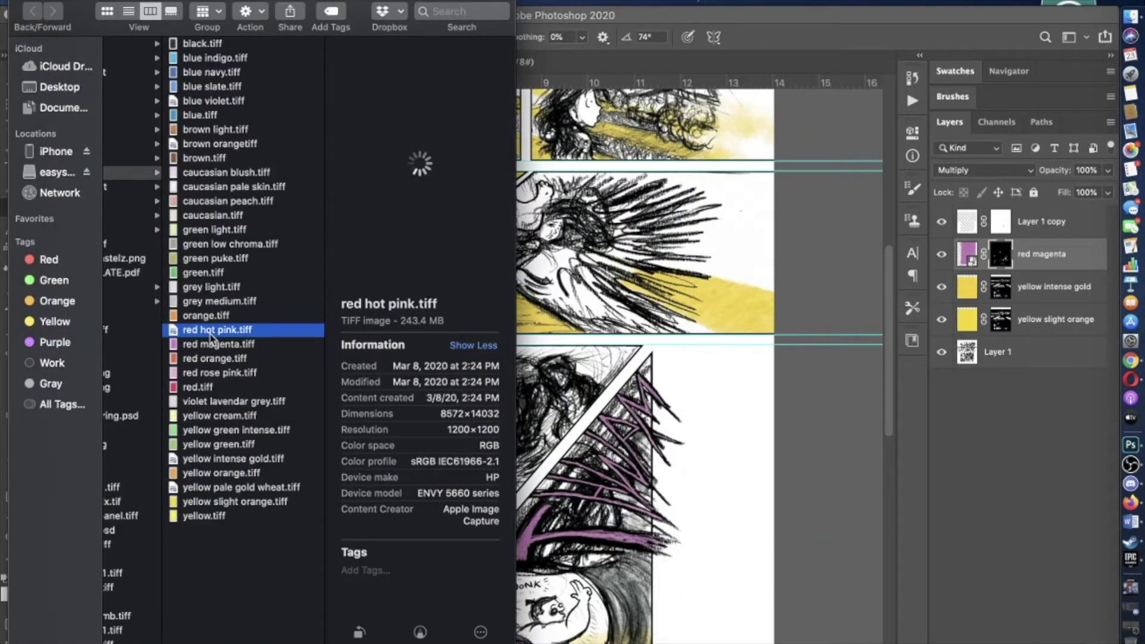
pyautogui.press('super+Tab')
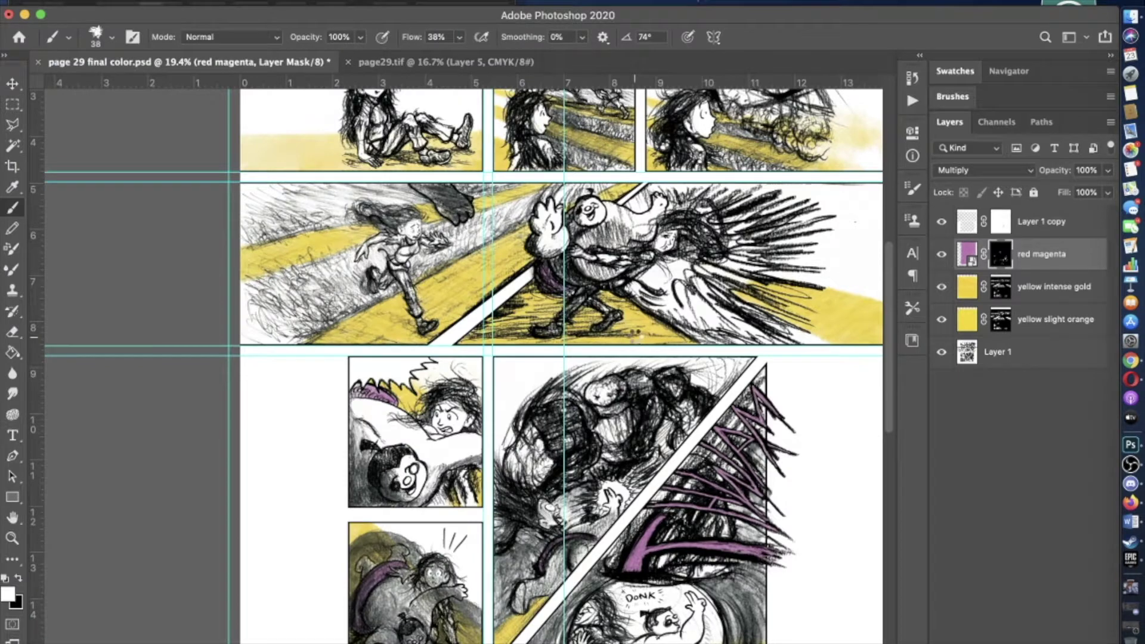
pyautogui.press('super+v')
pyautogui.moveTo(581, 238); pyautogui.dragTo(608, 177)
pyautogui.press('b')
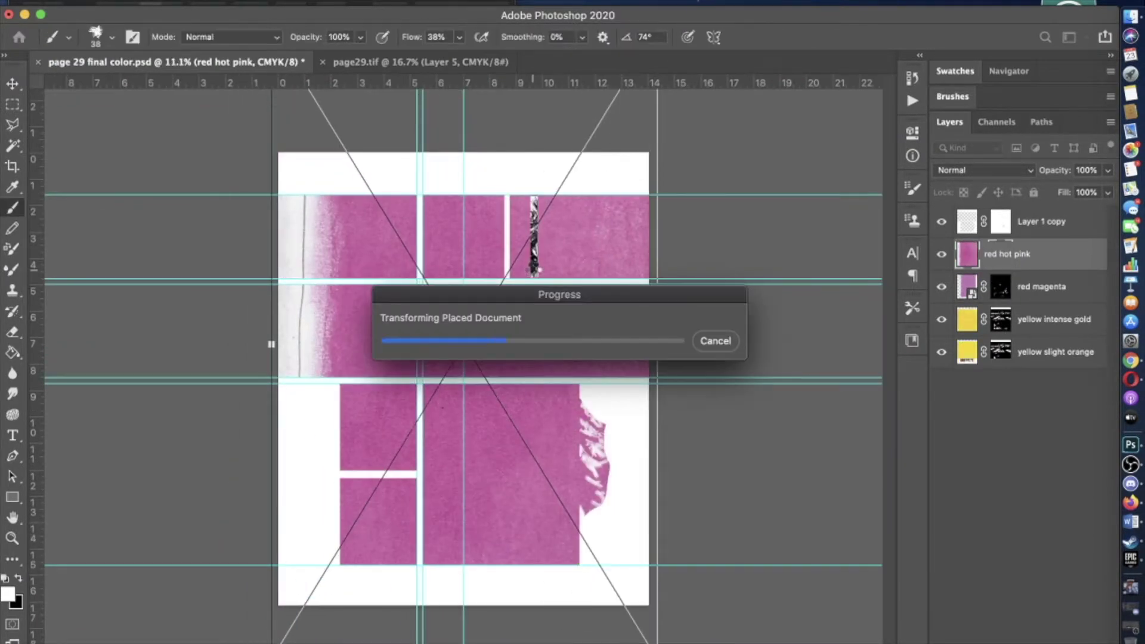
# - Copy the red magenta layer's mask onto the red hot pink layer and set that layer's blend mode to Multiply
pyautogui.moveTo(1001, 287); pyautogui.dragTo(978, 253)
pyautogui.press('super+equal')
pyautogui.click(238, 1)
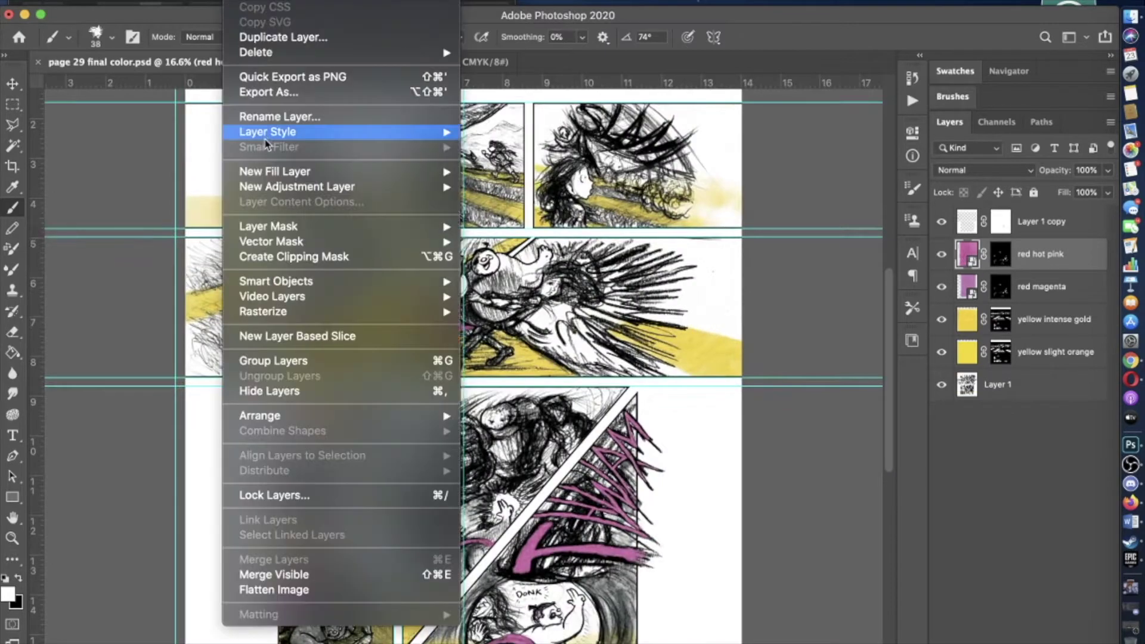
pyautogui.moveTo(266, 132)
pyautogui.click(501, 126)
pyautogui.click(810, 67)
pyautogui.click(811, 104)
pyautogui.click(1058, 38)
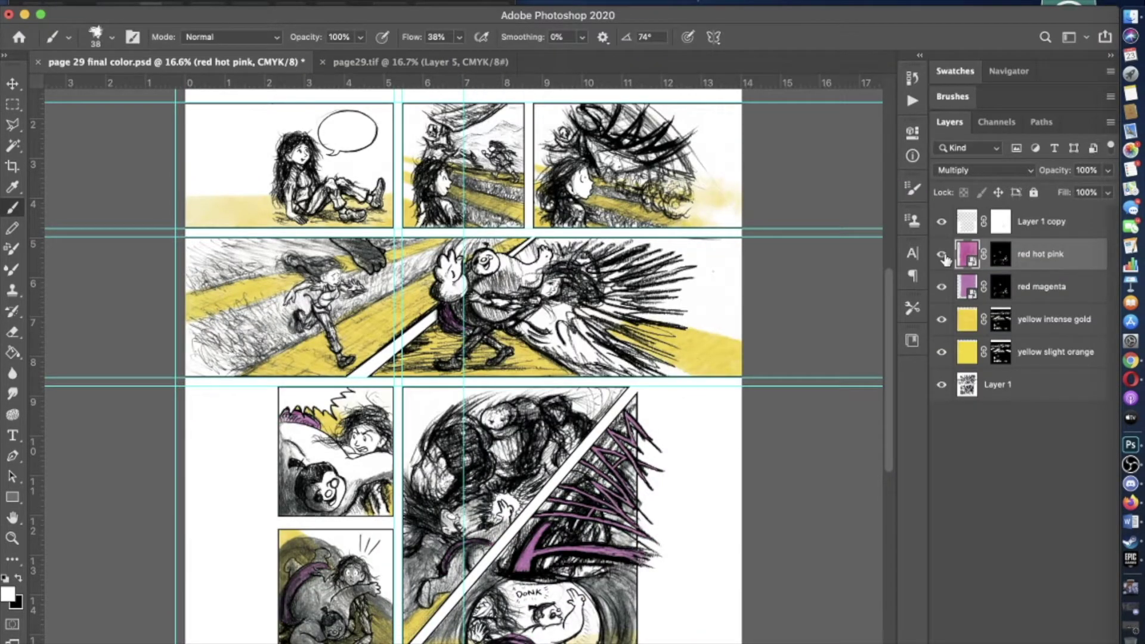
# - Target the red hot pink layer's mask and set up a 121 px black brush at 83% opacity
pyautogui.click(1001, 254)
pyautogui.press('x')
pyautogui.press('8')
pyautogui.press('3')
pyautogui.scroll(5, 467, 383)
pyautogui.click(112, 37)
pyautogui.press('Return')
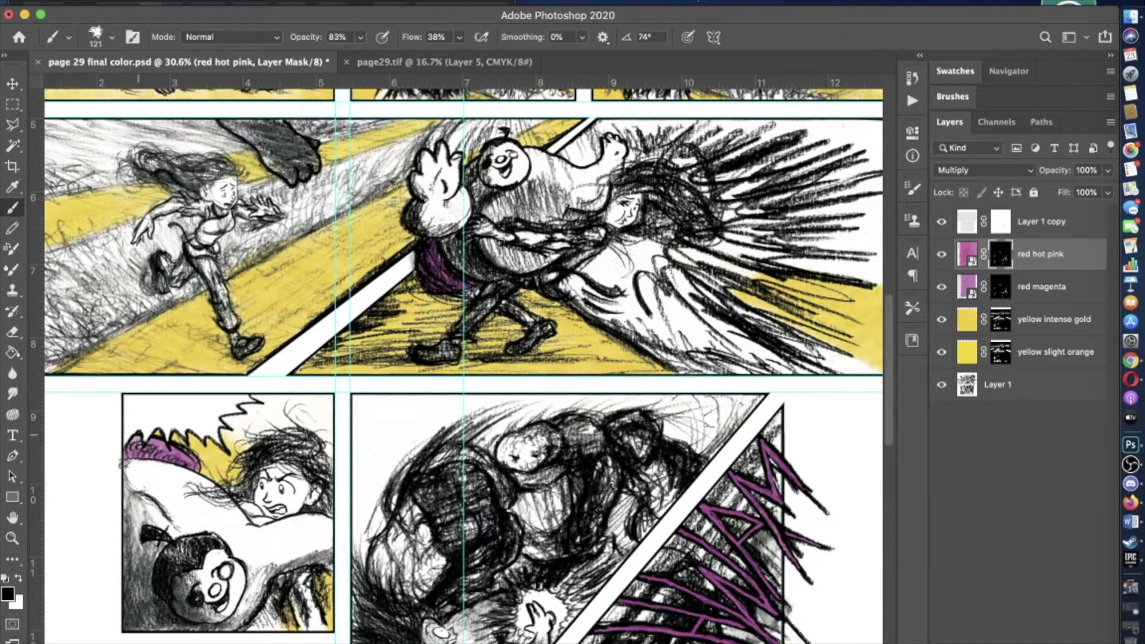
# - Switch to a large Hard Round Pencil and mask the red hot pink tint off the sound-effect lettering
pyautogui.scroll(-5, 464, 358)
pyautogui.hscroll(2, 464, 358)
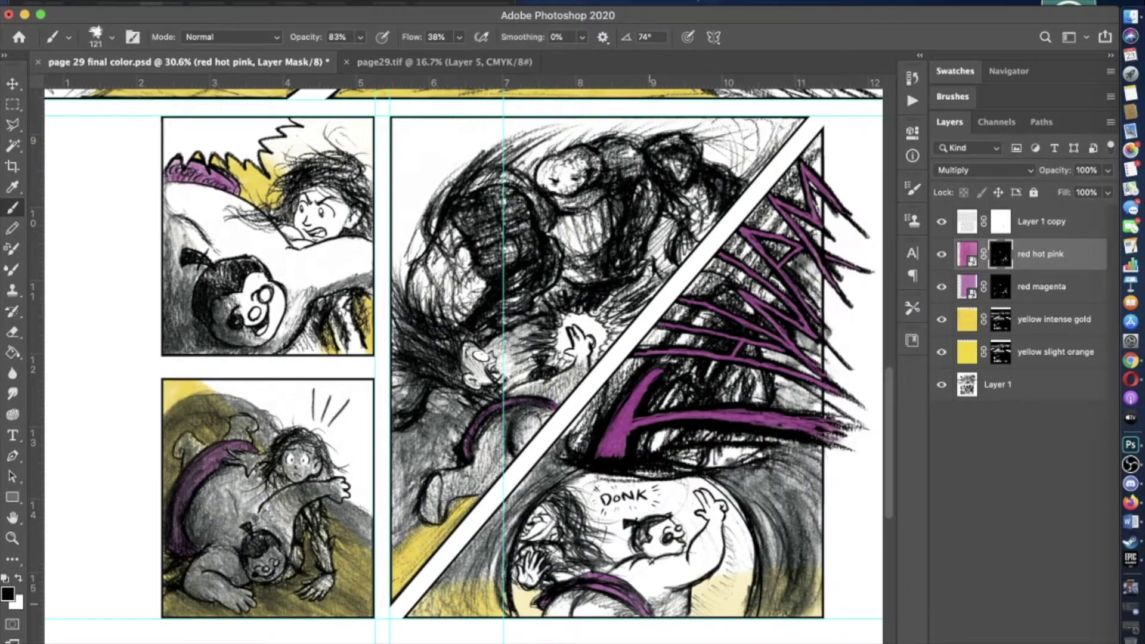
pyautogui.scroll(2, 534, 489)
pyautogui.hscroll(3, 534, 489)
pyautogui.hotkey('shift', 'b')
pyautogui.press('Return')
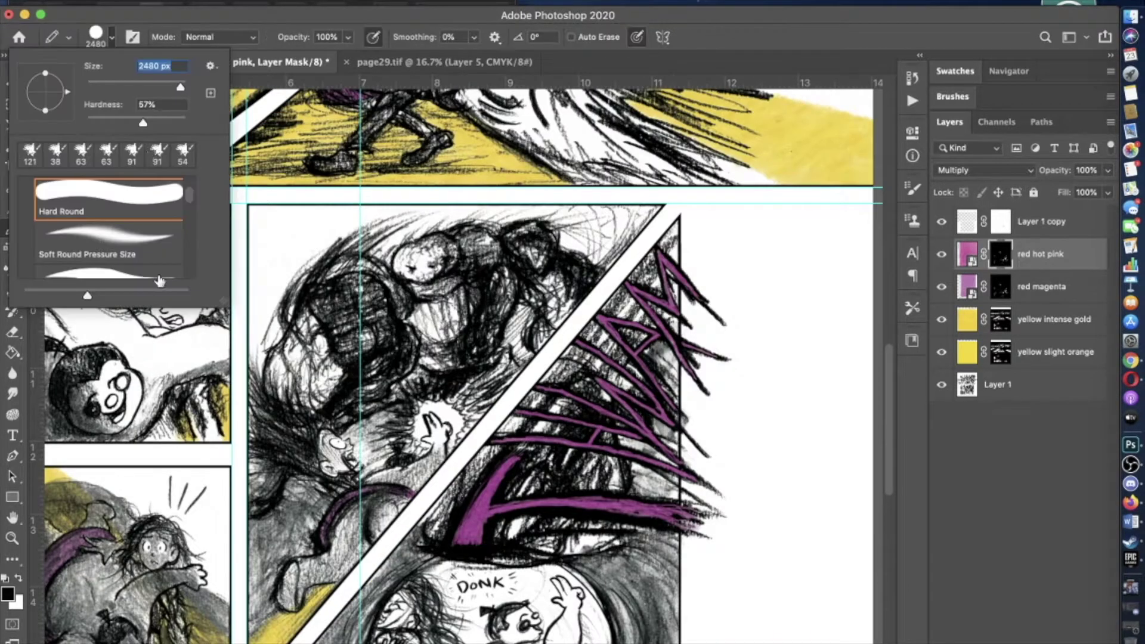
pyautogui.press('Escape')
pyautogui.scroll(-3, 715, 471)
# - Place red.tiff from the Finder swatch folder and scale it up to cover the lower panels
pyautogui.press('super+Tab')
pyautogui.click(209, 315)
pyautogui.click(207, 388)
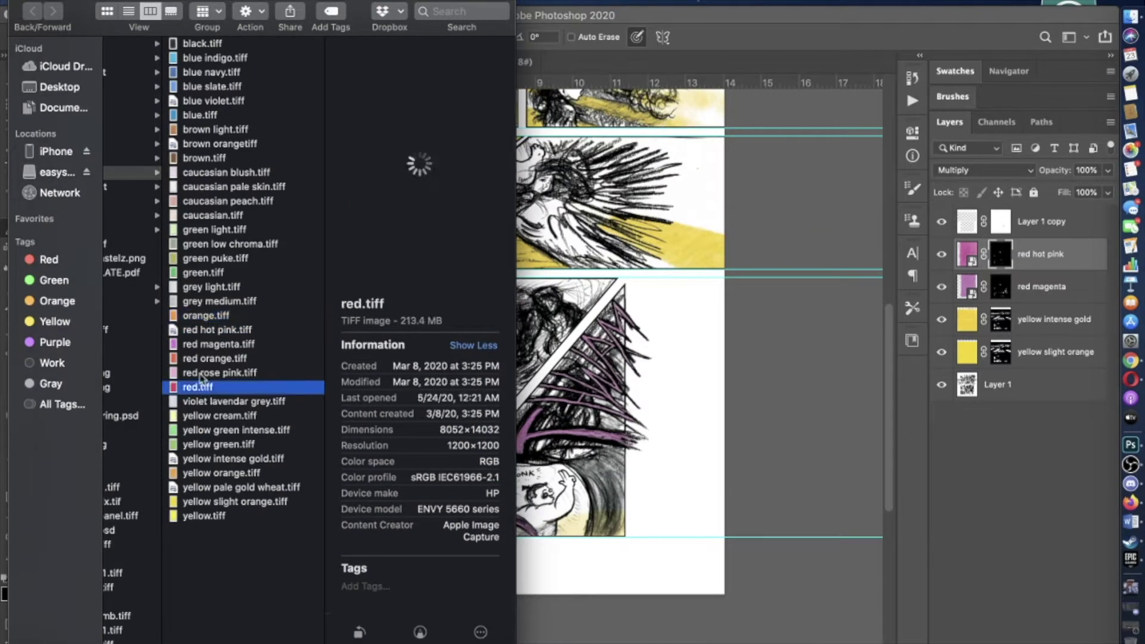
pyautogui.click(241, 375)
pyautogui.click(207, 387)
pyautogui.press('super+Tab')
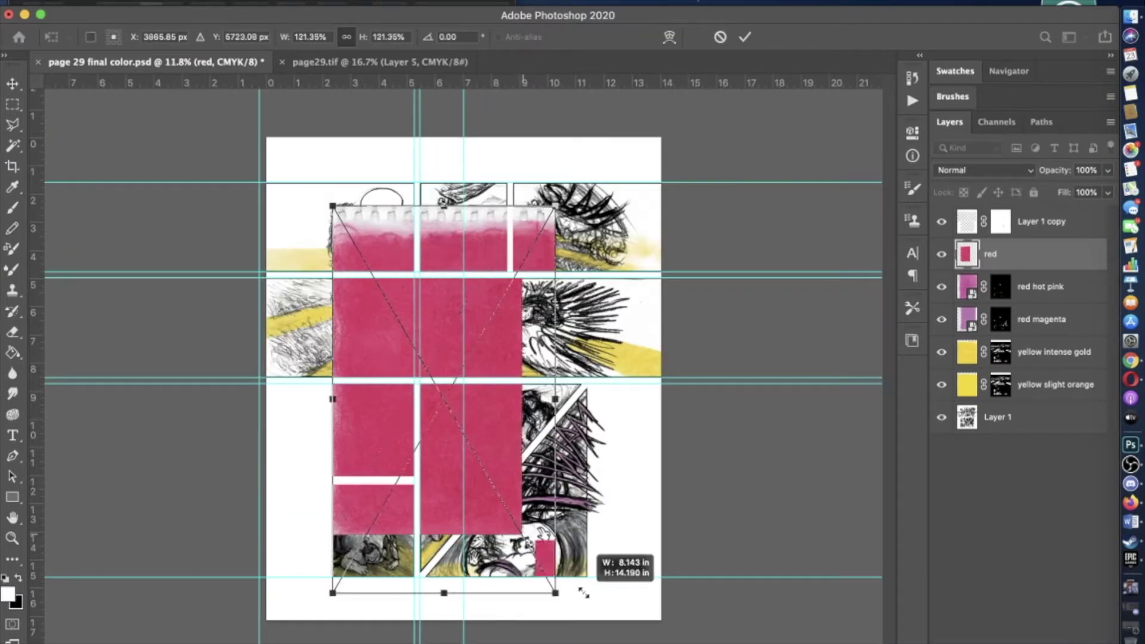
pyautogui.press('Return')
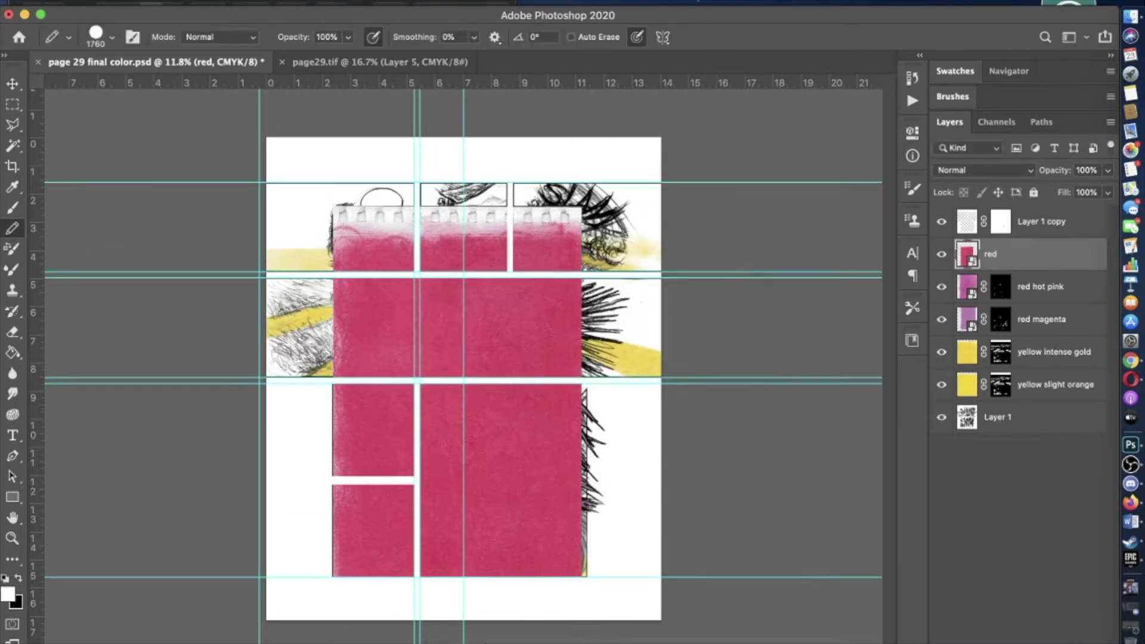
# - Add a mask to the red layer and hide the texture by painting it black with a 2840 px Pencil
pyautogui.press('x')
pyautogui.press('Return')
pyautogui.moveTo(375, 236)
pyautogui.mouseDown()
pyautogui.moveTo(382, 567)
pyautogui.moveTo(334, 417)
pyautogui.mouseUp()
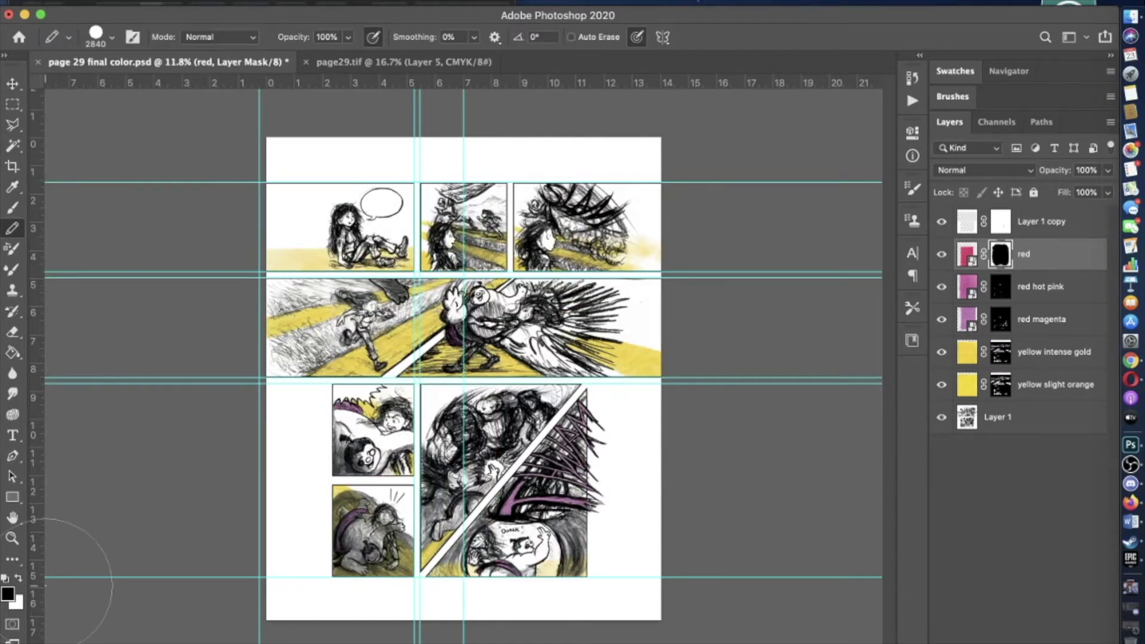
# - Tint the two ovals on the big round character's face red with a 33 px white brush at 46% opacity
pyautogui.press('b')
pyautogui.scroll(5, 183, 370)
pyautogui.scroll(3, 184, 370)
pyautogui.press('4')
pyautogui.press('6')
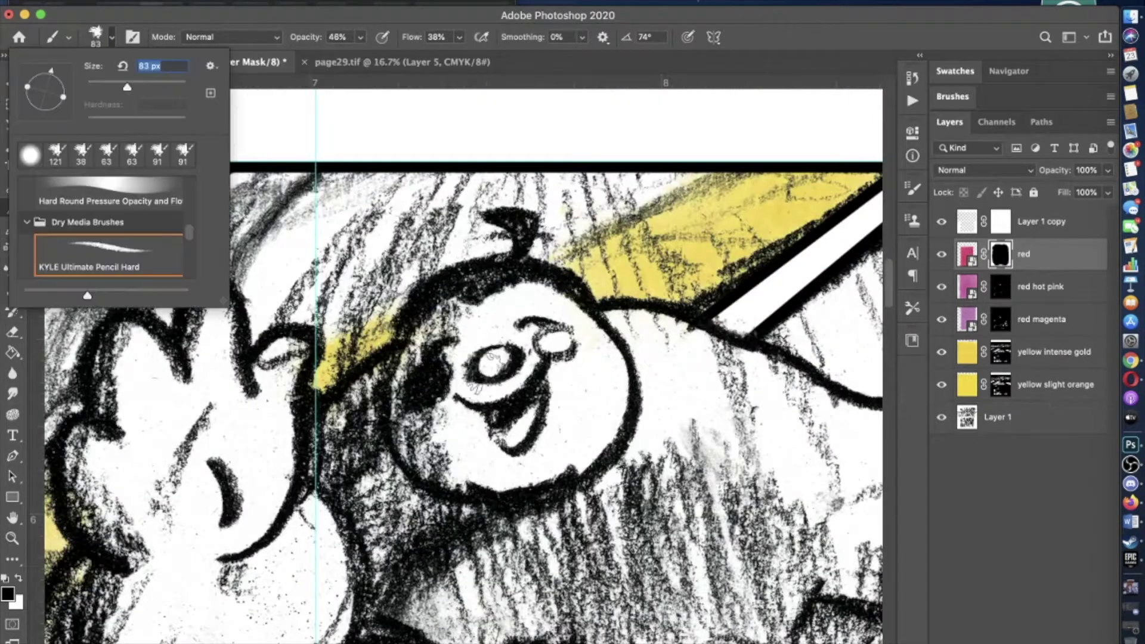
pyautogui.press('Return')
pyautogui.click(112, 37)
pyautogui.write('33')
pyautogui.press('Return')
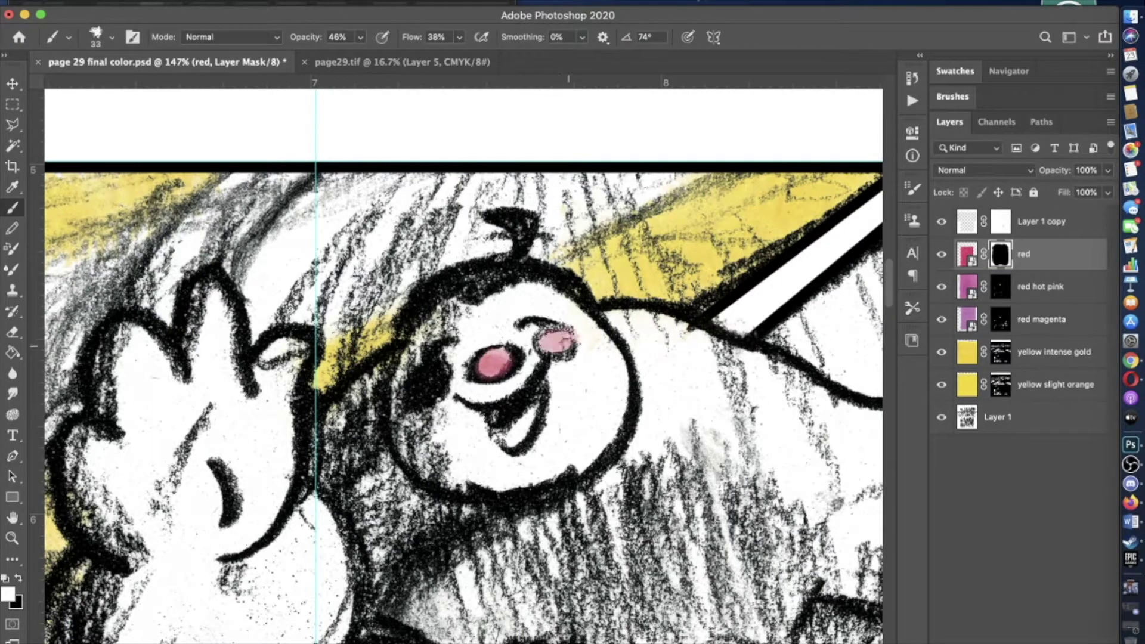
# - Tint the round character's two face ovals in the close-up left panel red, then its mouth with brush opacity reduced to 31%
pyautogui.scroll(-5, 465, 358)
pyautogui.scroll(5, 466, 358)
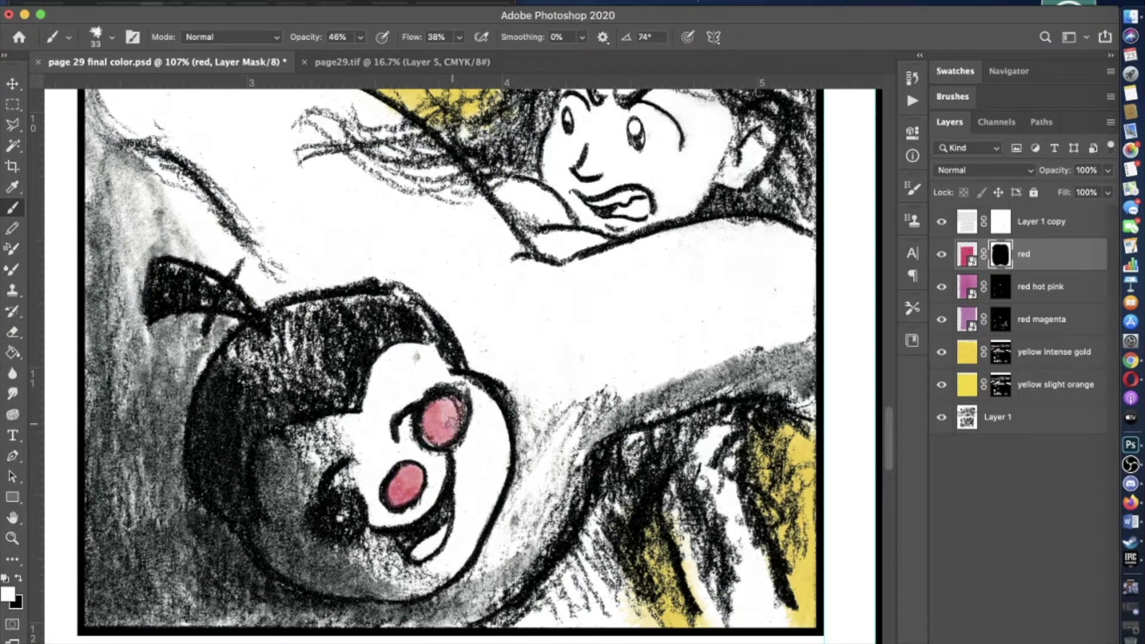
pyautogui.scroll(-2, 448, 358)
pyautogui.press('x')
pyautogui.press('3')
pyautogui.press('1')
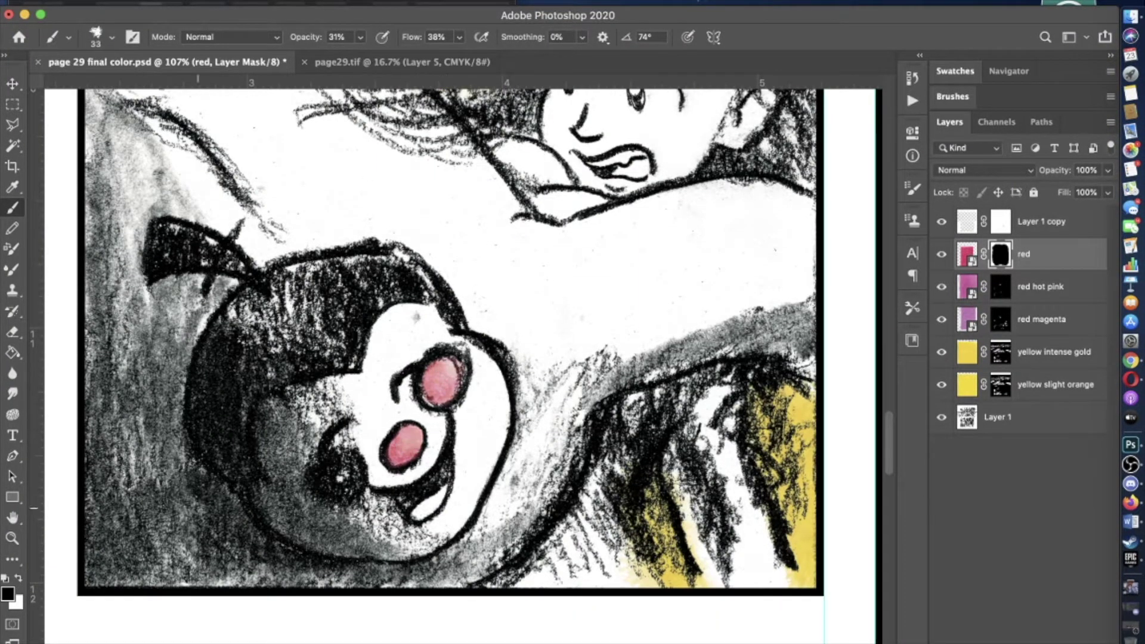
pyautogui.scroll(-4, 432, 499)
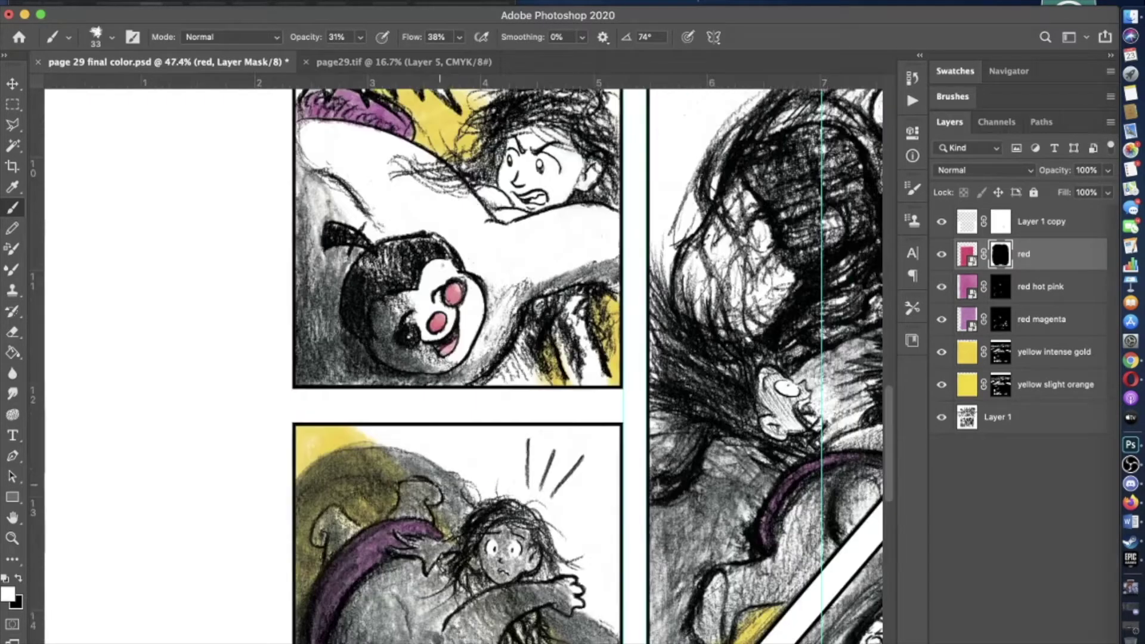
# - Tint the small round character's nose and mouth red in the panel below, at 31% opacity
pyautogui.scroll(3, 419, 240)
pyautogui.scroll(2, 427, 537)
pyautogui.scroll(-8, 427, 358)
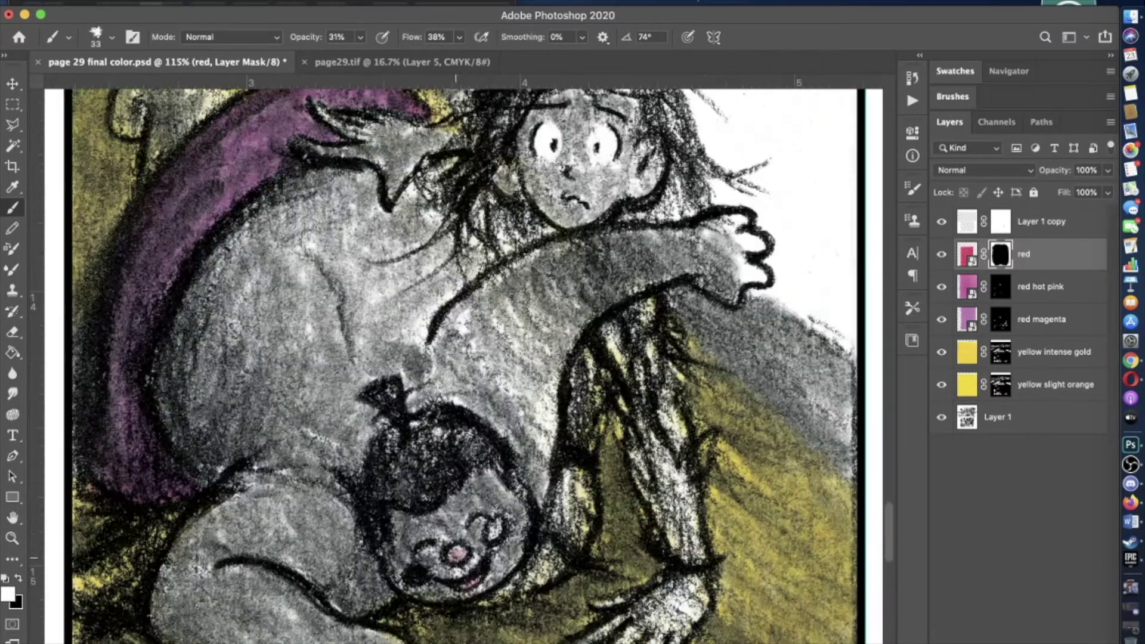
# - Reduce brush opacity to 22% and tint the seated girl's knees red in the first panel
pyautogui.scroll(-3, 505, 531)
pyautogui.scroll(3, 734, 464)
pyautogui.scroll(2, 734, 463)
pyautogui.scroll(-2, 733, 464)
pyautogui.scroll(-3, 734, 463)
pyautogui.scroll(4, 419, 365)
pyautogui.click(360, 37)
pyautogui.moveTo(354, 56); pyautogui.dragTo(347, 55)
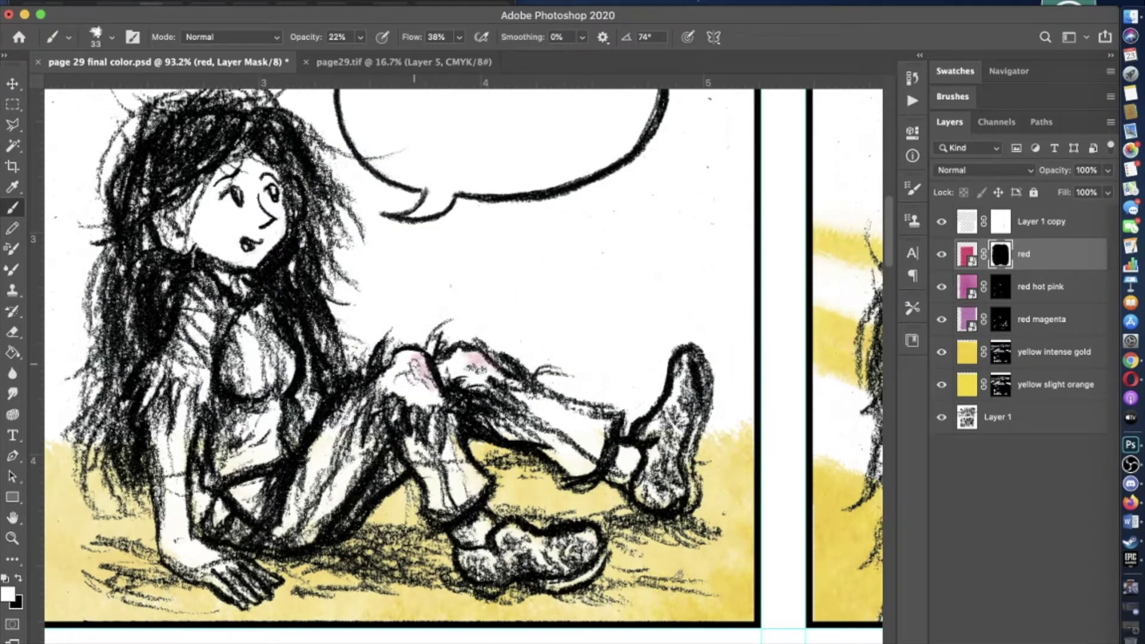
pyautogui.moveTo(402, 358); pyautogui.dragTo(427, 374)
pyautogui.scroll(-2, 418, 358)
pyautogui.scroll(-2, 453, 358)
pyautogui.hscroll(2, 453, 358)
# - Set the red layer's blend mode to Multiply and tint the running figure's feet red at 46% brush opacity in the upper middle panel
pyautogui.press('1')
pyautogui.press('3')
pyautogui.scroll(-10, 463, 358)
pyautogui.hscroll(-7, 463, 358)
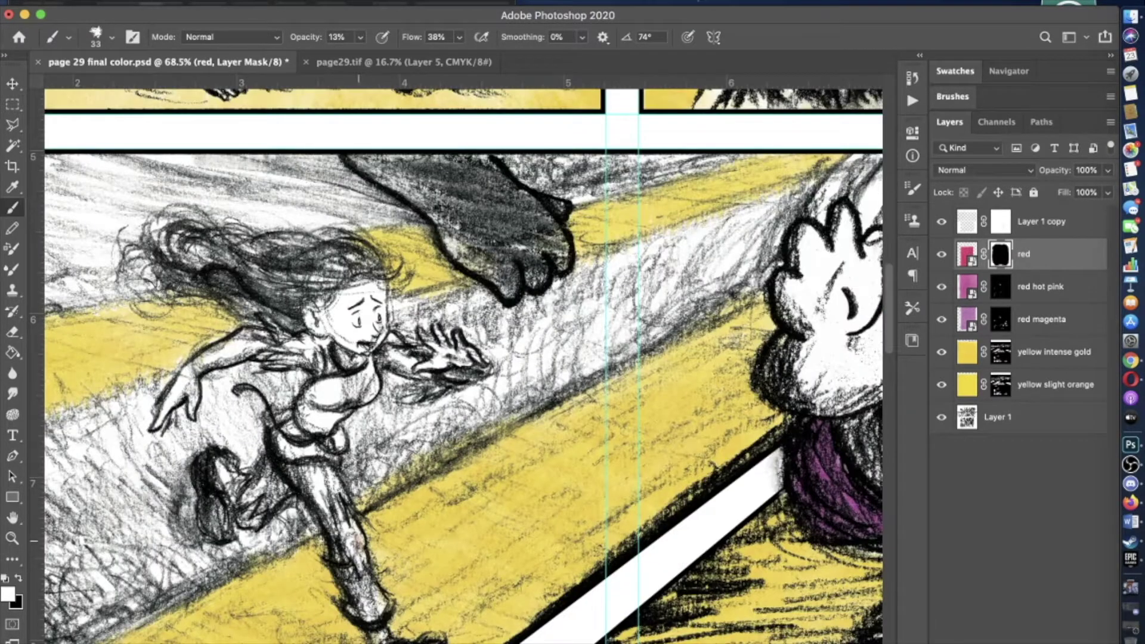
pyautogui.hscroll(5, 462, 358)
pyautogui.hscroll(5, 463, 358)
pyautogui.scroll(-2, 462, 358)
pyautogui.scroll(2, 463, 358)
pyautogui.scroll(-3, 356, 445)
pyautogui.scroll(2, 391, 507)
pyautogui.hscroll(5, 463, 358)
pyautogui.scroll(-2, 463, 358)
pyautogui.scroll(5, 463, 358)
pyautogui.press('4')
pyautogui.press('6')
pyautogui.moveTo(501, 280); pyautogui.dragTo(527, 301)
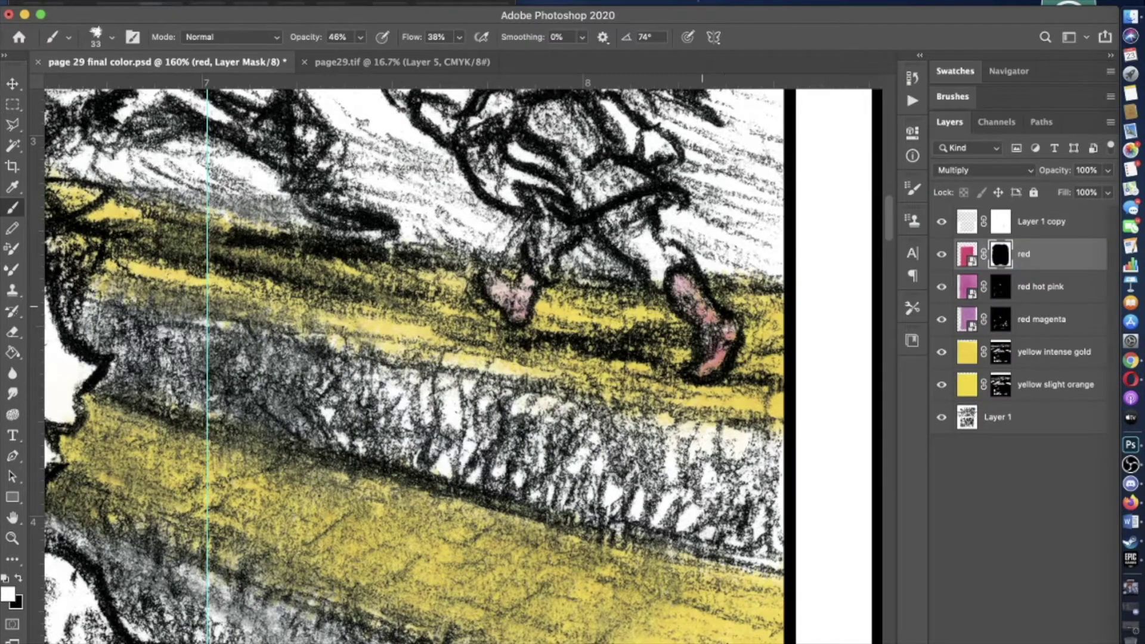
# - Tint the scowling girl's tongue and cheeks red with a 30 px brush at 14% opacity, then reduce the opacity to 2%
pyautogui.scroll(-8, 463, 358)
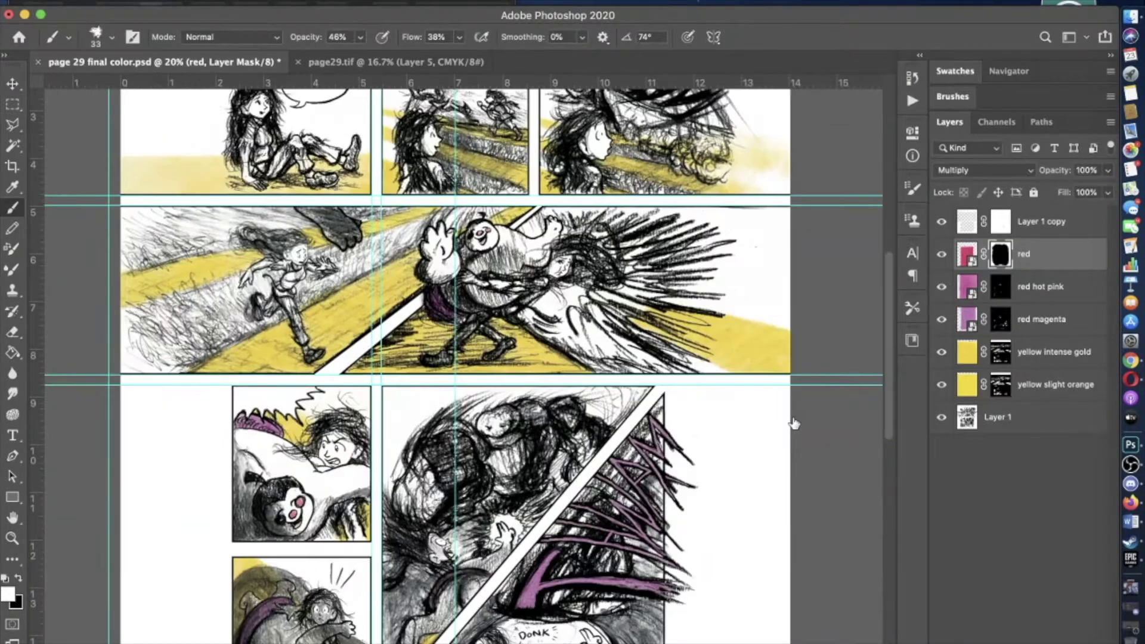
pyautogui.scroll(6, 794, 423)
pyautogui.scroll(-4, 418, 478)
pyautogui.scroll(6, 340, 471)
pyautogui.press('1')
pyautogui.press('4')
pyautogui.rightClick(230, 408)
pyautogui.moveTo(256, 500); pyautogui.dragTo(298, 501)
pyautogui.moveTo(334, 432); pyautogui.dragTo(382, 448)
pyautogui.press('0')
pyautogui.press('2')
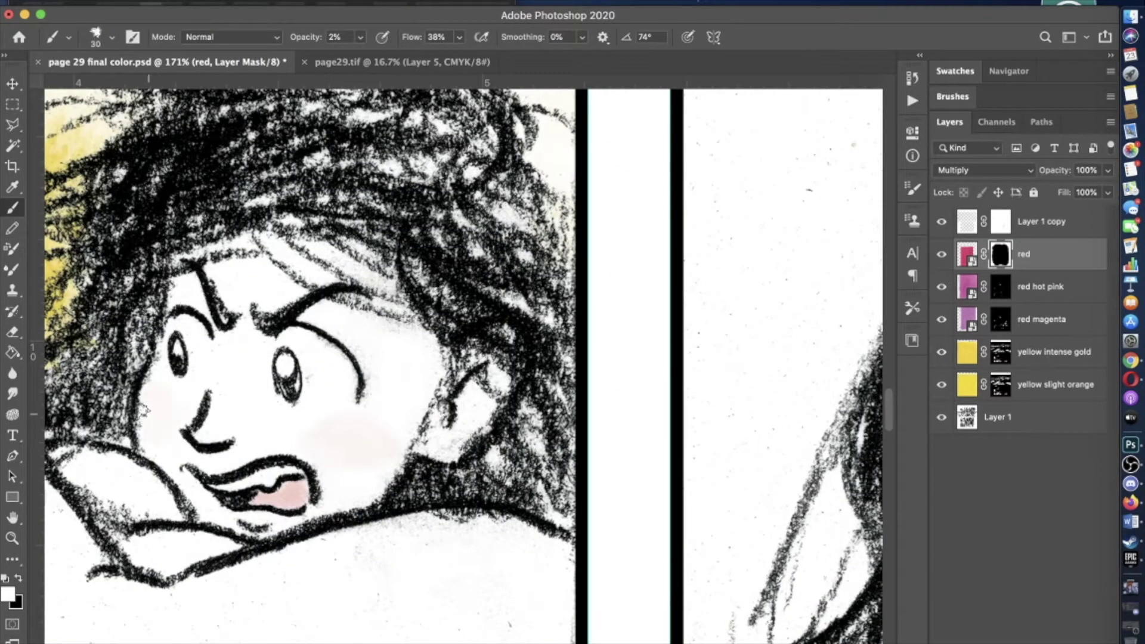
# - Set brush opacity to 19% and check the page's panels for remaining areas to tint red
pyautogui.scroll(-5, 464, 376)
pyautogui.scroll(-4, 465, 364)
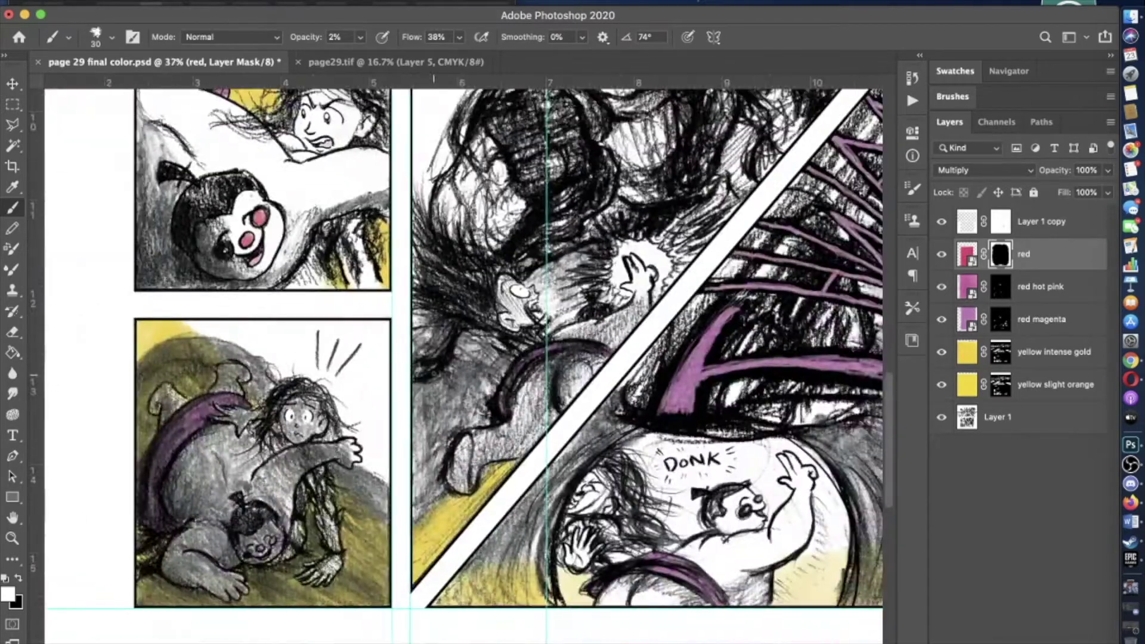
pyautogui.scroll(4, 464, 364)
pyautogui.press('1')
pyautogui.press('9')
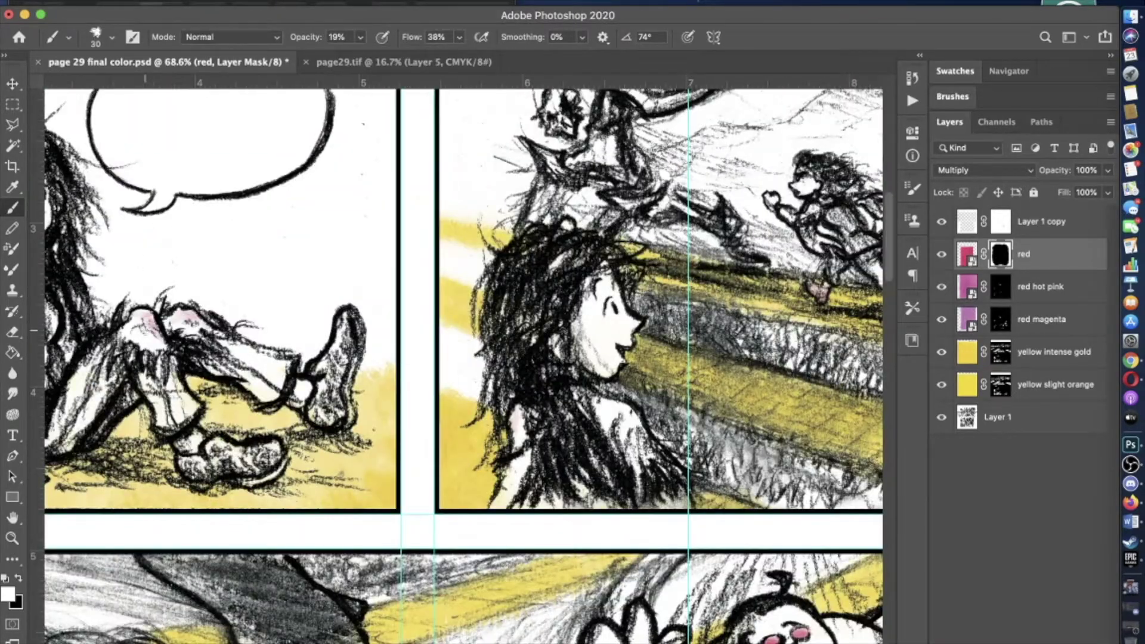
pyautogui.scroll(-4, 354, 346)
pyautogui.scroll(5, 304, 477)
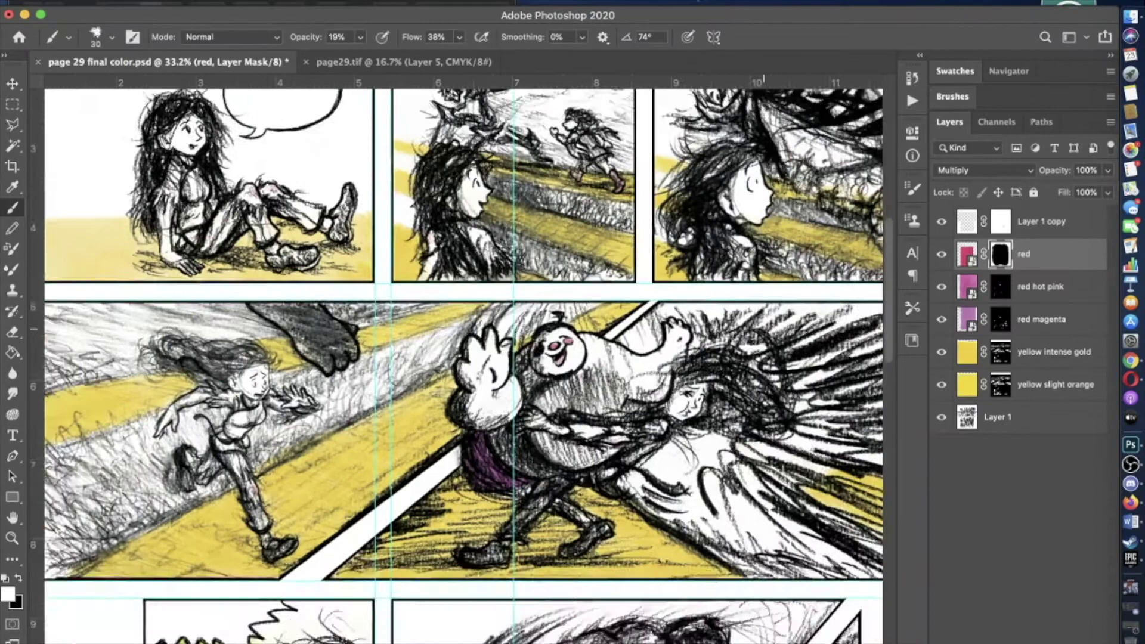
pyautogui.scroll(-3, 463, 358)
pyautogui.scroll(3, 463, 358)
pyautogui.scroll(-3, 463, 358)
pyautogui.scroll(2, 463, 358)
pyautogui.scroll(-2, 462, 358)
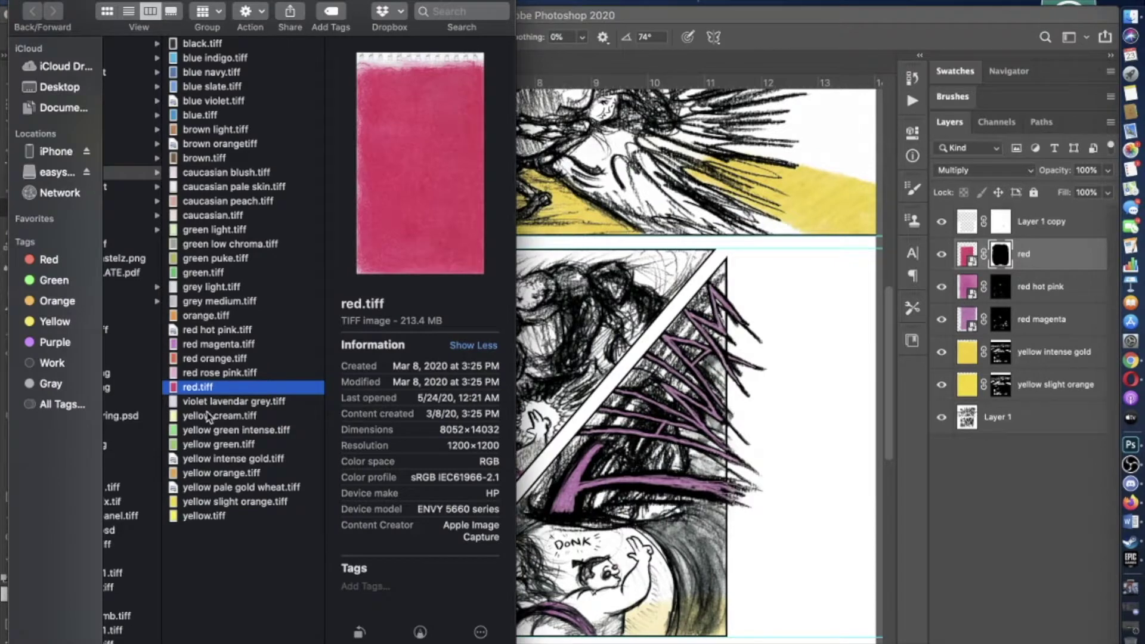
# - Place red orange.tiff from the Finder swatch folder and scale it to 125.78% over the large lower panels
pyautogui.click(209, 402)
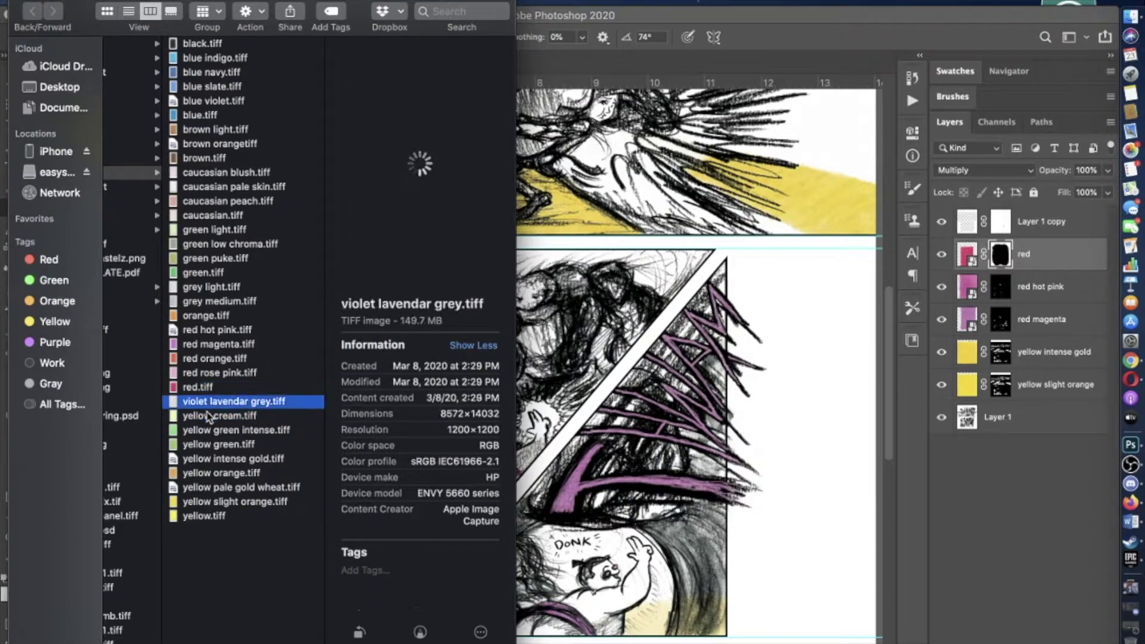
pyautogui.click(212, 373)
pyautogui.click(213, 359)
pyautogui.moveTo(213, 363); pyautogui.dragTo(597, 334)
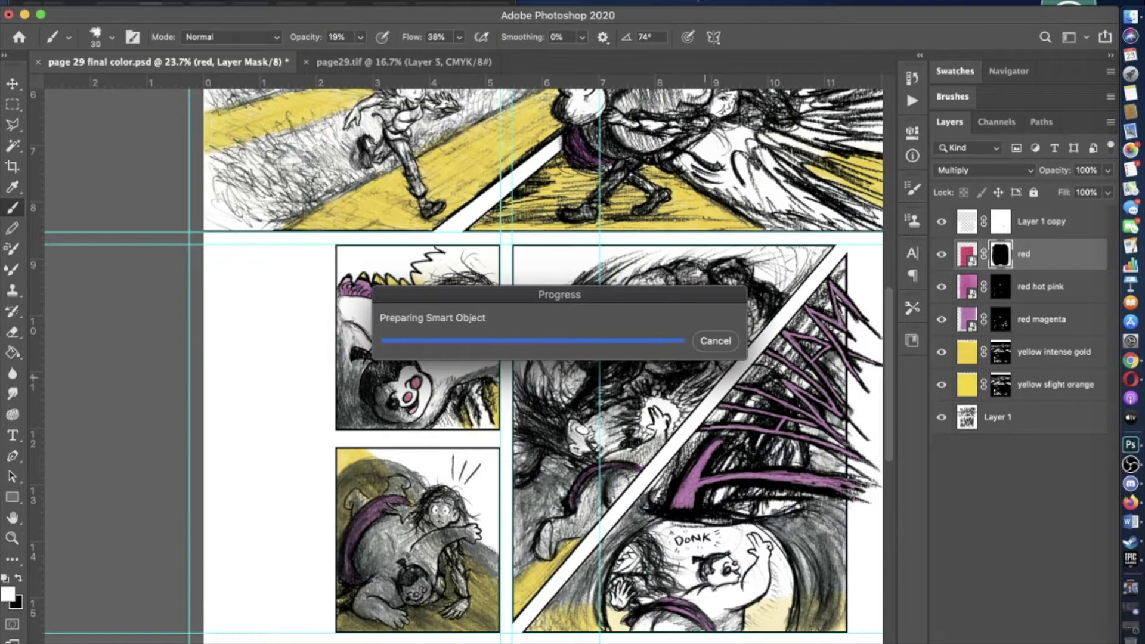
pyautogui.press('super+0')
pyautogui.moveTo(33, 408); pyautogui.dragTo(230, 408)
pyautogui.moveTo(524, 294)
pyautogui.mouseDown()
pyautogui.moveTo(522, 396)
pyautogui.moveTo(593, 331)
pyautogui.moveTo(611, 289)
pyautogui.mouseUp()
pyautogui.press('Return')
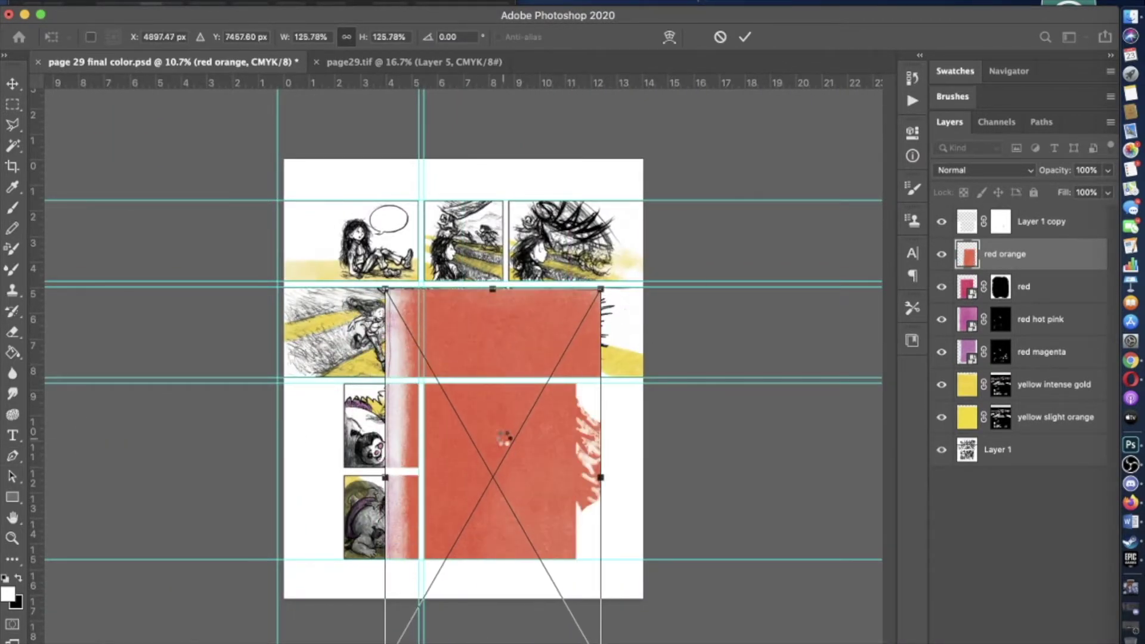
# - Add a mask to the red orange layer and hide the texture by filling the mask with black
pyautogui.press('x')
pyautogui.hotkey('shift', 'b')
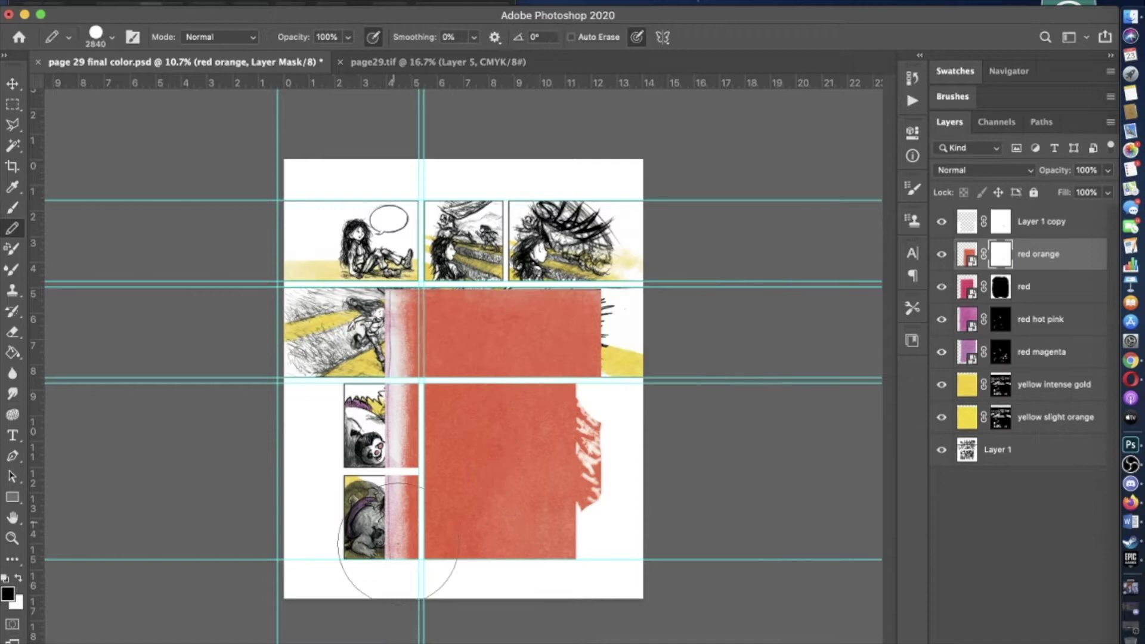
pyautogui.moveTo(429, 597); pyautogui.dragTo(524, 287)
pyautogui.hotkey('alt', 'BackSpace')
# - Switch to a 182 px white textured brush and paint the first red orange on the monster in the large slanted panel
pyautogui.press('x')
pyautogui.press('b')
pyautogui.scroll(5, 464, 453)
pyautogui.click(360, 37)
pyautogui.moveTo(389, 57); pyautogui.dragTo(409, 56)
pyautogui.click(112, 37)
pyautogui.moveTo(122, 92); pyautogui.dragTo(156, 91)
pyautogui.moveTo(492, 427)
pyautogui.mouseDown()
pyautogui.moveTo(381, 471)
pyautogui.moveTo(358, 367)
pyautogui.moveTo(519, 304)
pyautogui.moveTo(388, 453)
pyautogui.moveTo(430, 394)
pyautogui.moveTo(453, 322)
pyautogui.moveTo(525, 405)
pyautogui.mouseUp()
# - Reveal red orange over the monster's large fist, head, torso and arms using brush opacities of 76% and 50%
pyautogui.hscroll(3, 462, 358)
pyautogui.press('7')
pyautogui.press('6')
pyautogui.moveTo(465, 322)
pyautogui.mouseDown()
pyautogui.moveTo(382, 263)
pyautogui.moveTo(310, 323)
pyautogui.moveTo(331, 417)
pyautogui.moveTo(445, 340)
pyautogui.moveTo(358, 454)
pyautogui.moveTo(301, 411)
pyautogui.mouseUp()
pyautogui.press('5')
pyautogui.moveTo(466, 268)
pyautogui.mouseDown()
pyautogui.moveTo(489, 251)
pyautogui.moveTo(632, 227)
pyautogui.moveTo(716, 298)
pyautogui.moveTo(668, 358)
pyautogui.moveTo(489, 298)
pyautogui.moveTo(507, 417)
pyautogui.moveTo(421, 472)
pyautogui.moveTo(358, 477)
pyautogui.moveTo(250, 597)
pyautogui.moveTo(310, 495)
pyautogui.mouseUp()
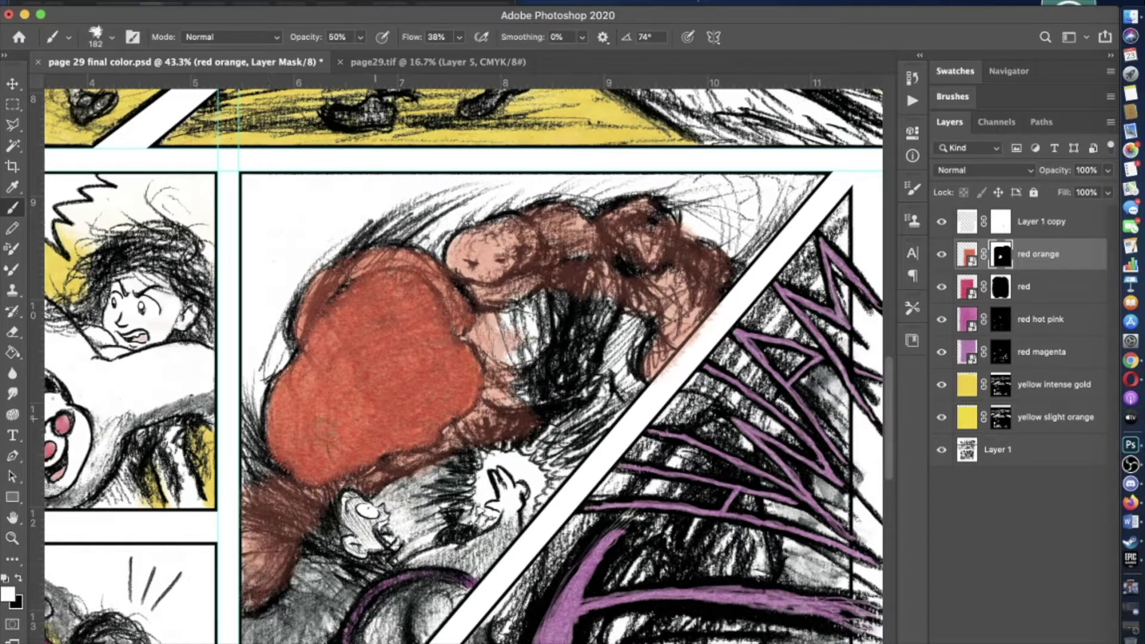
pyautogui.moveTo(501, 351)
pyautogui.mouseDown()
pyautogui.moveTo(597, 299)
pyautogui.moveTo(573, 454)
pyautogui.moveTo(537, 334)
pyautogui.moveTo(580, 444)
pyautogui.mouseUp()
pyautogui.scroll(-3, 465, 358)
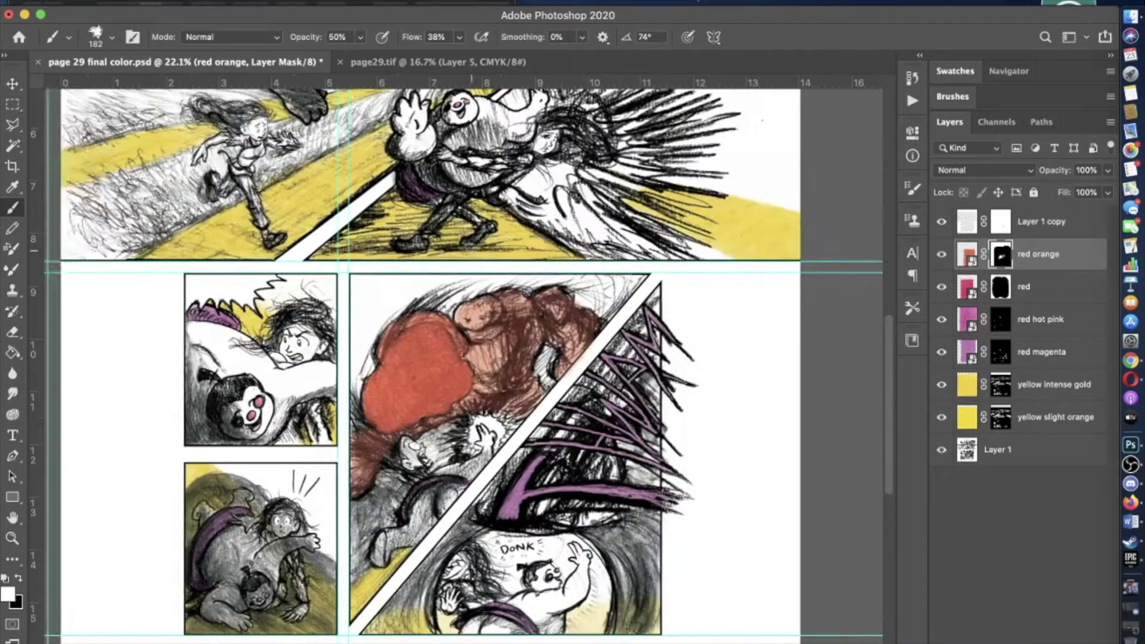
# - Set the red orange layer's blend mode to Multiply and paint another pass of color over the monster's torso and raised arm
pyautogui.click(256, 2)
pyautogui.click(537, 131)
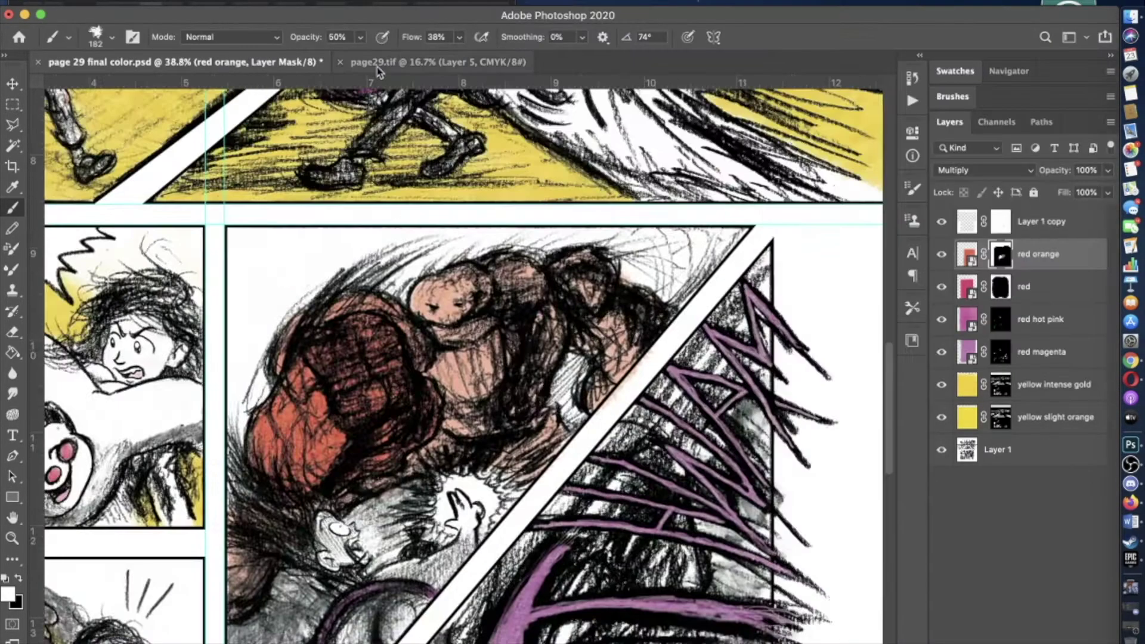
pyautogui.moveTo(432, 379)
pyautogui.mouseDown()
pyautogui.moveTo(480, 357)
pyautogui.moveTo(487, 297)
pyautogui.mouseUp()
pyautogui.moveTo(531, 388); pyautogui.dragTo(635, 342)
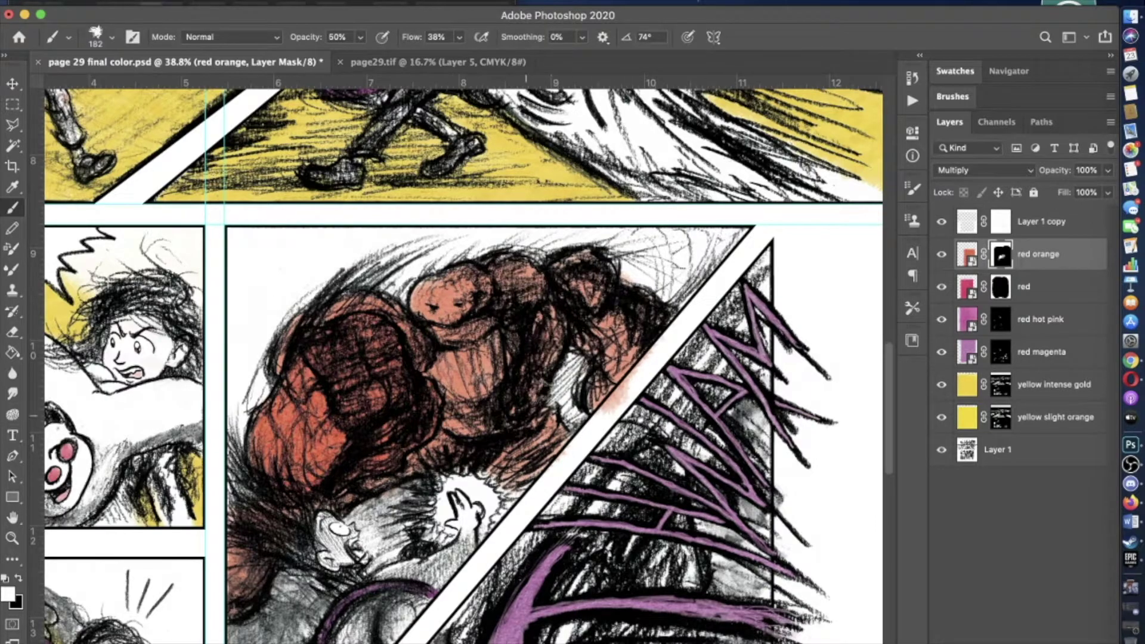
# - Reduce the red orange layer's opacity to 86% in its blending options
pyautogui.press('super+minus')
pyautogui.click(235, 3)
pyautogui.click(524, 133)
pyautogui.write('86')
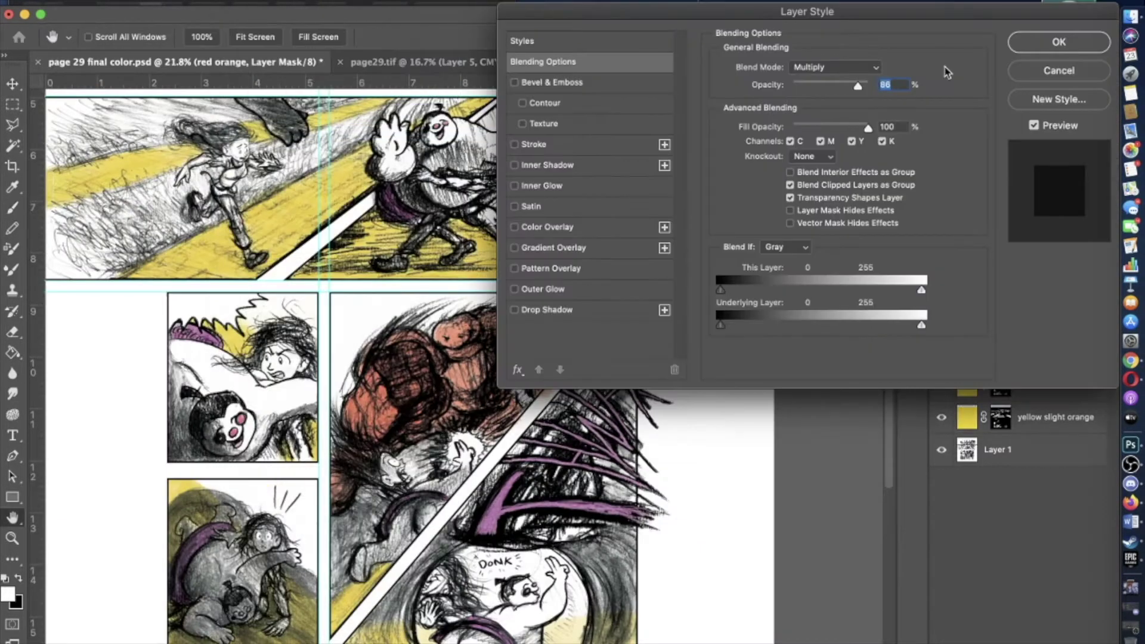
pyautogui.click(1055, 41)
# - Mask the red orange spill off the white diagonal gutter with a 59 px black Hard Round Pencil
pyautogui.press('super+plus')
pyautogui.press('super+plus')
pyautogui.hotkey('shift', 'b')
pyautogui.press('super+plus')
pyautogui.click(112, 37)
pyautogui.hscroll(3, 462, 358)
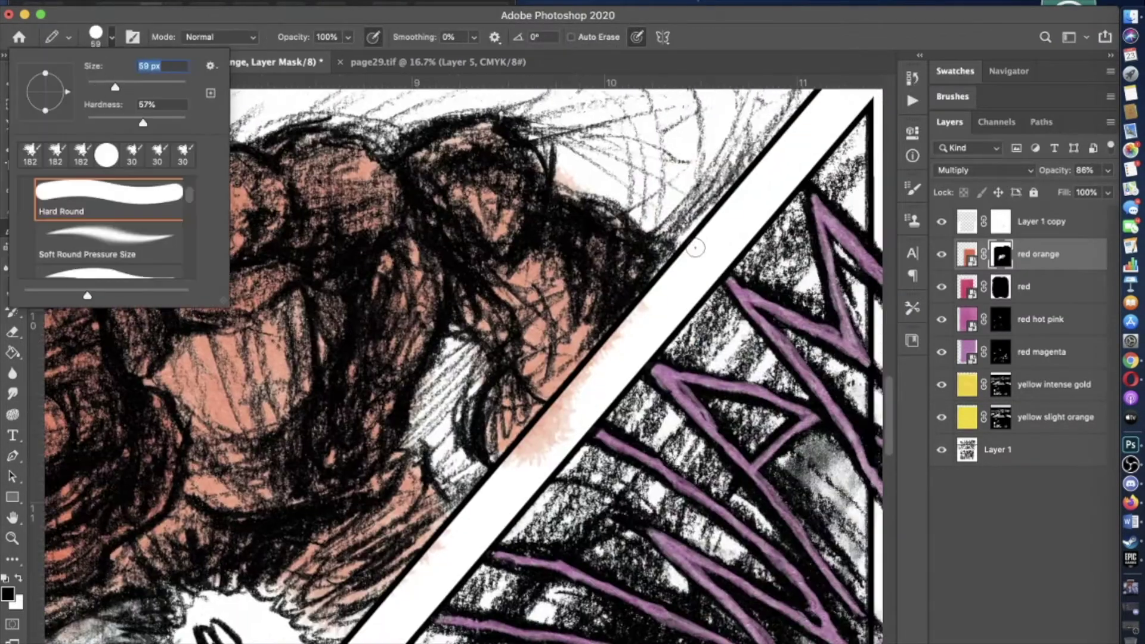
pyautogui.press('Escape')
# - Mask stray red orange around the monster's outline with a black textured brush at 41% opacity, enlarging it from 41 to 97 px
pyautogui.click(12, 207)
pyautogui.click(112, 37)
pyautogui.doubleClick(66, 265)
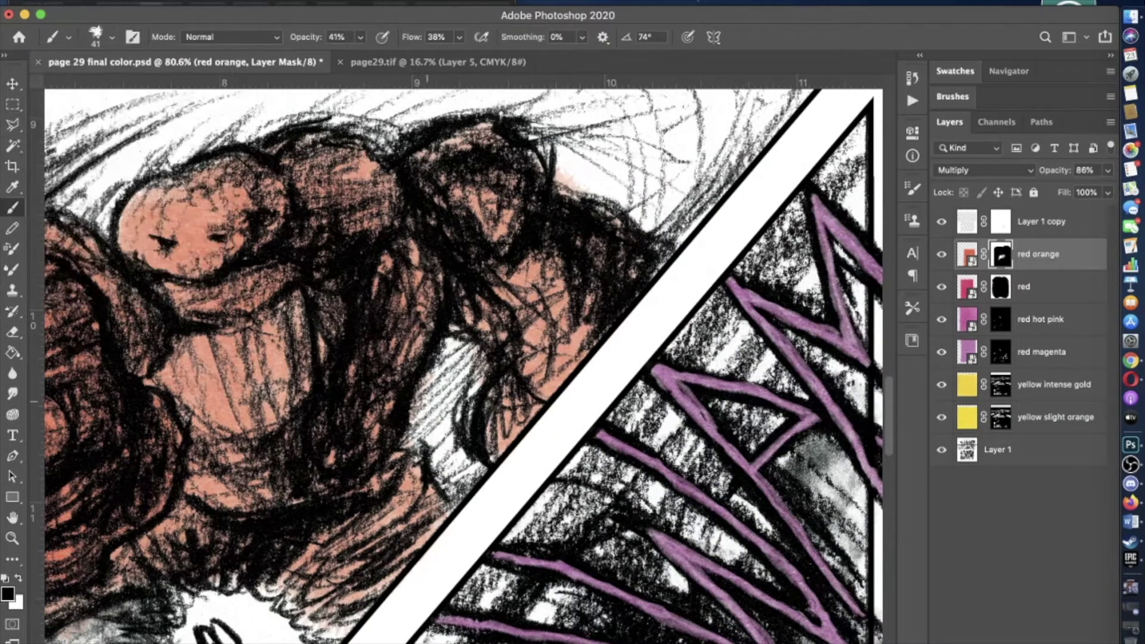
pyautogui.scroll(-2, 429, 382)
pyautogui.hscroll(-5, 429, 382)
pyautogui.press(']')
pyautogui.press(']')
pyautogui.press(']')
pyautogui.press(']')
pyautogui.press(']')
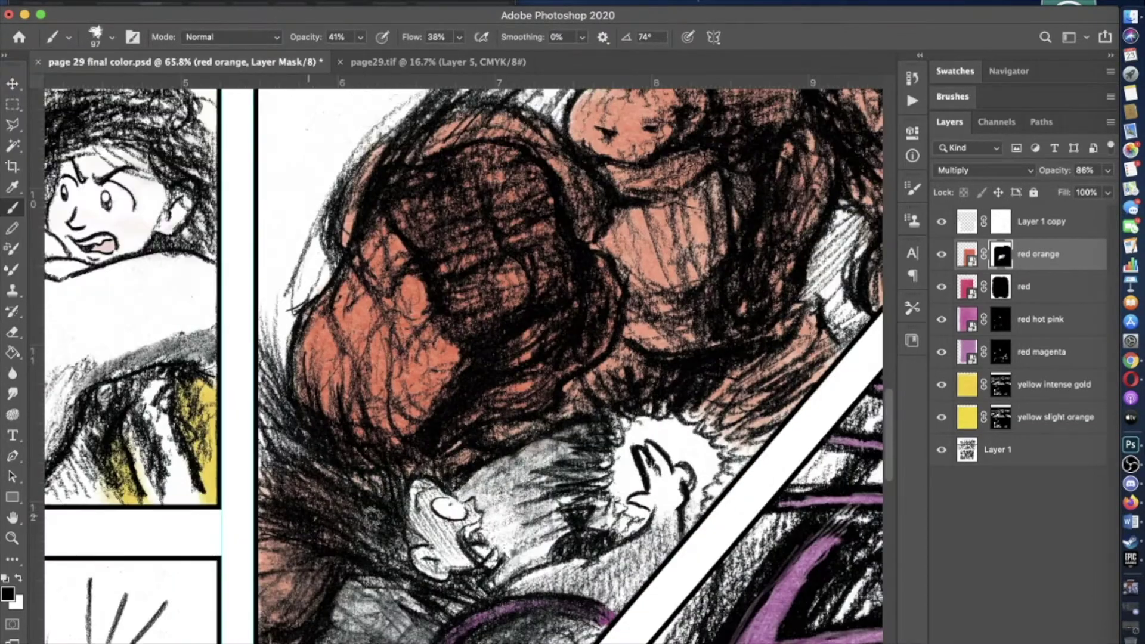
pyautogui.scroll(-5, 463, 384)
pyautogui.scroll(7, 463, 385)
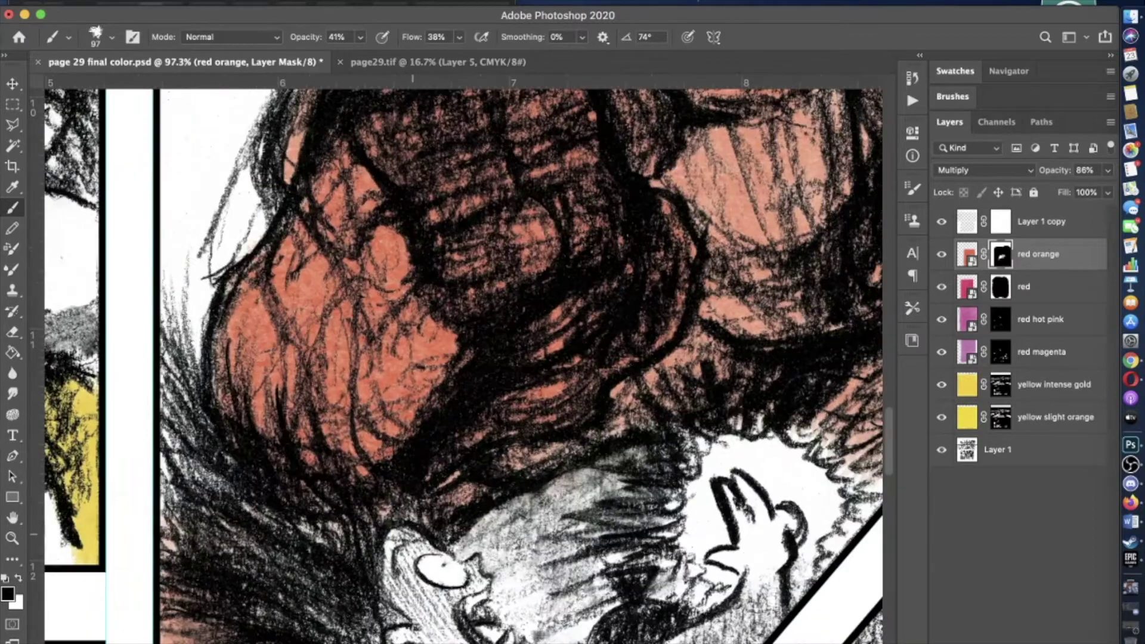
pyautogui.scroll(-4, 463, 385)
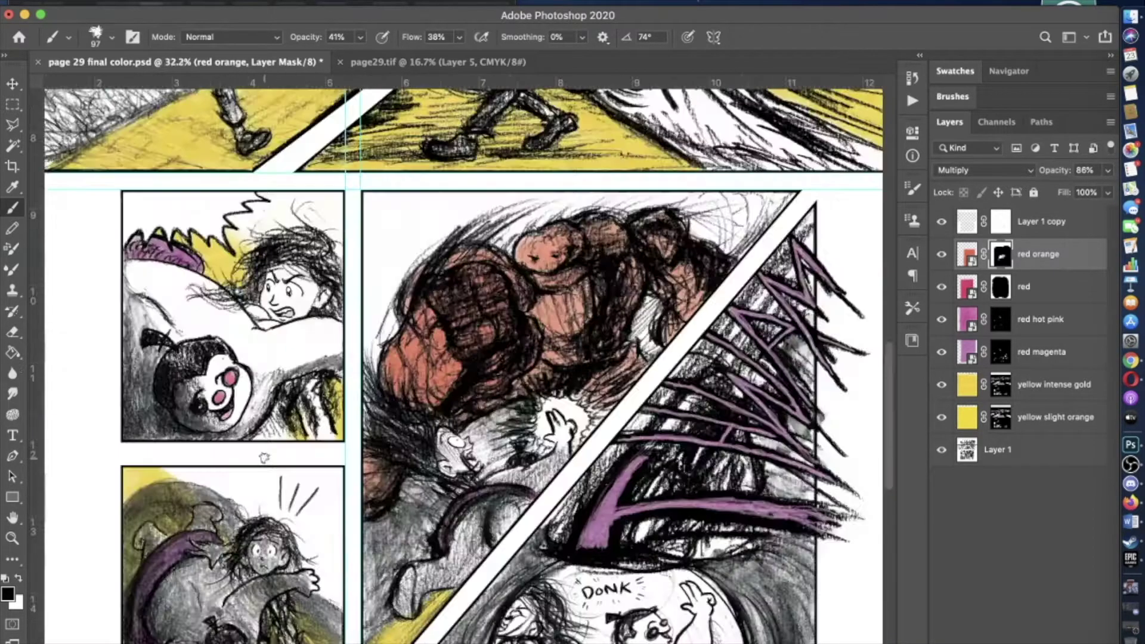
# - Reveal red orange on the dark form behind the lowest sound-effect lettering with a 134 px white brush at 100% opacity
pyautogui.scroll(2, 463, 385)
pyautogui.click(362, 37)
pyautogui.click(405, 56)
pyautogui.hscroll(3, 462, 358)
pyautogui.click(111, 37)
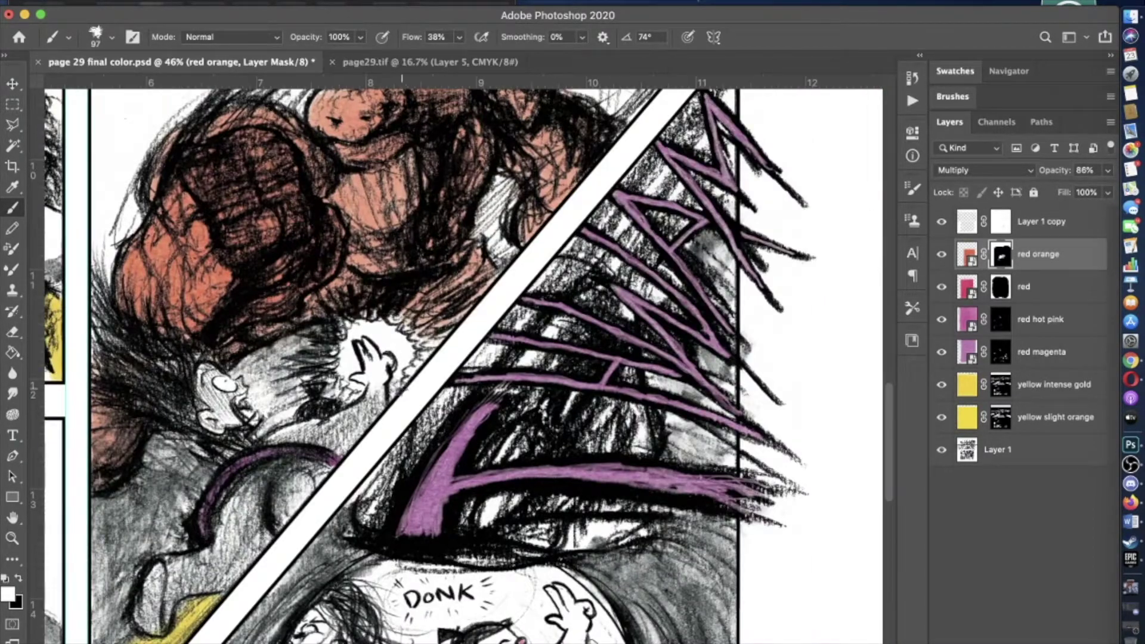
pyautogui.press('Return')
pyautogui.moveTo(363, 531); pyautogui.dragTo(440, 408)
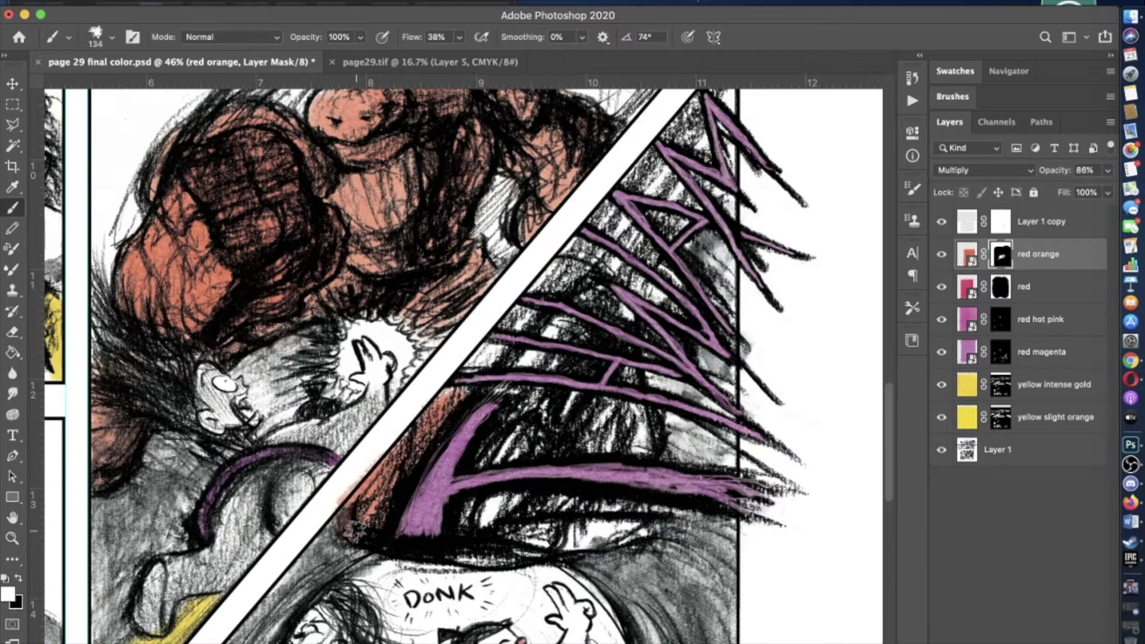
pyautogui.moveTo(510, 422)
pyautogui.mouseDown()
pyautogui.moveTo(609, 441)
pyautogui.moveTo(552, 422)
pyautogui.mouseUp()
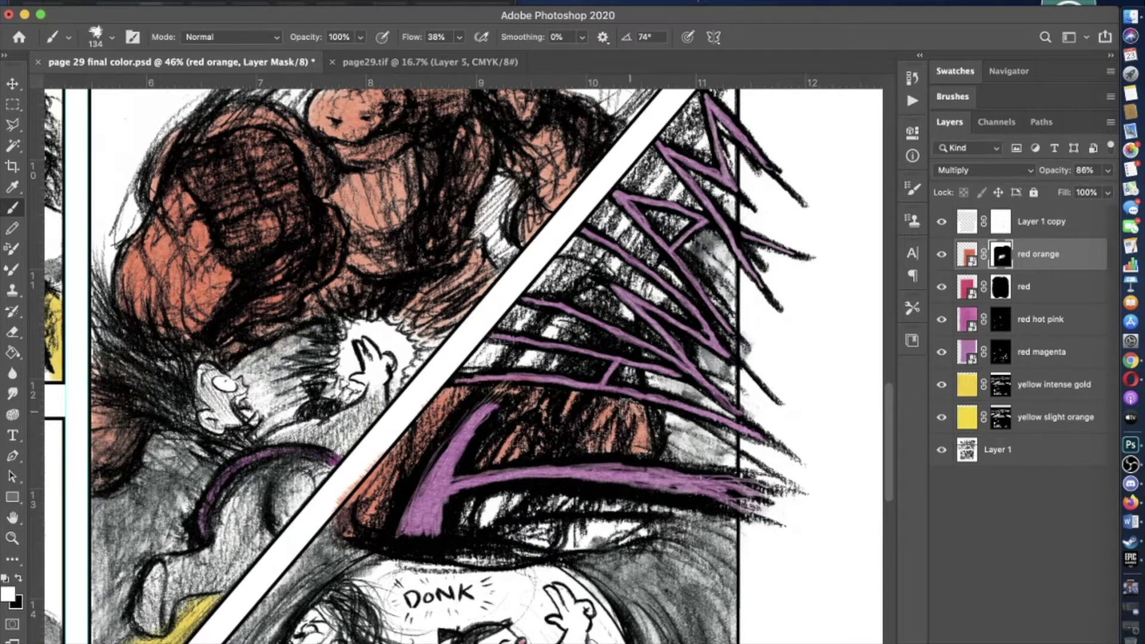
pyautogui.moveTo(627, 424); pyautogui.dragTo(465, 558)
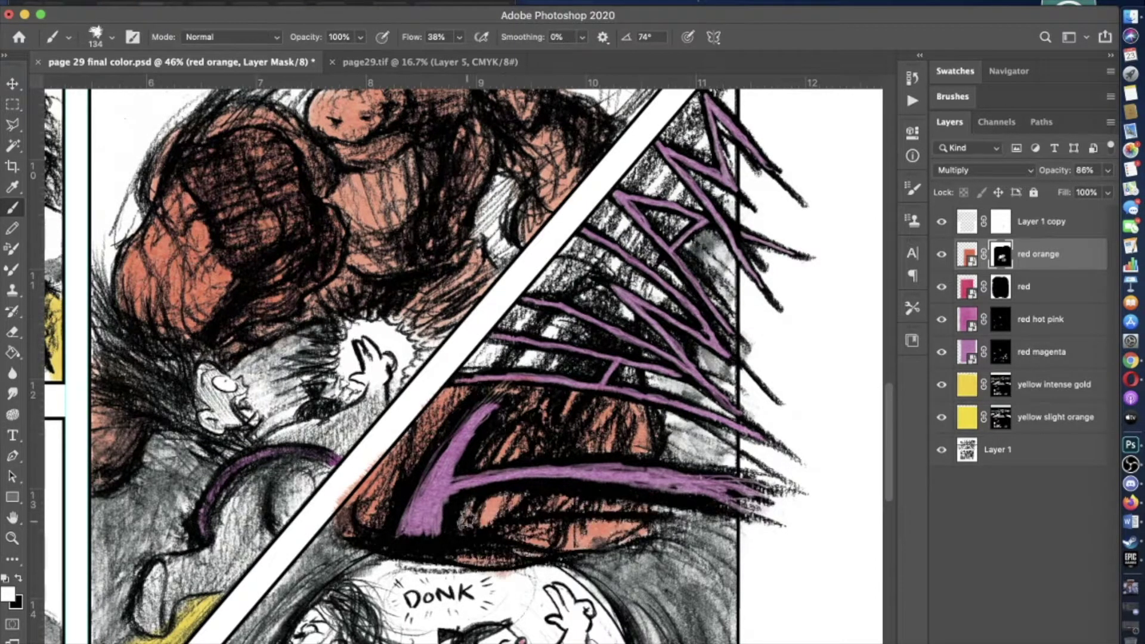
# - Reduce the brush to 55 px and reveal red orange between the lower purple lettering bars beside the diagonal gutter
pyautogui.hscroll(3, 466, 520)
pyautogui.scroll(-3, 466, 520)
pyautogui.press('super+plus')
pyautogui.click(111, 37)
pyautogui.write('55')
pyautogui.press('Return')
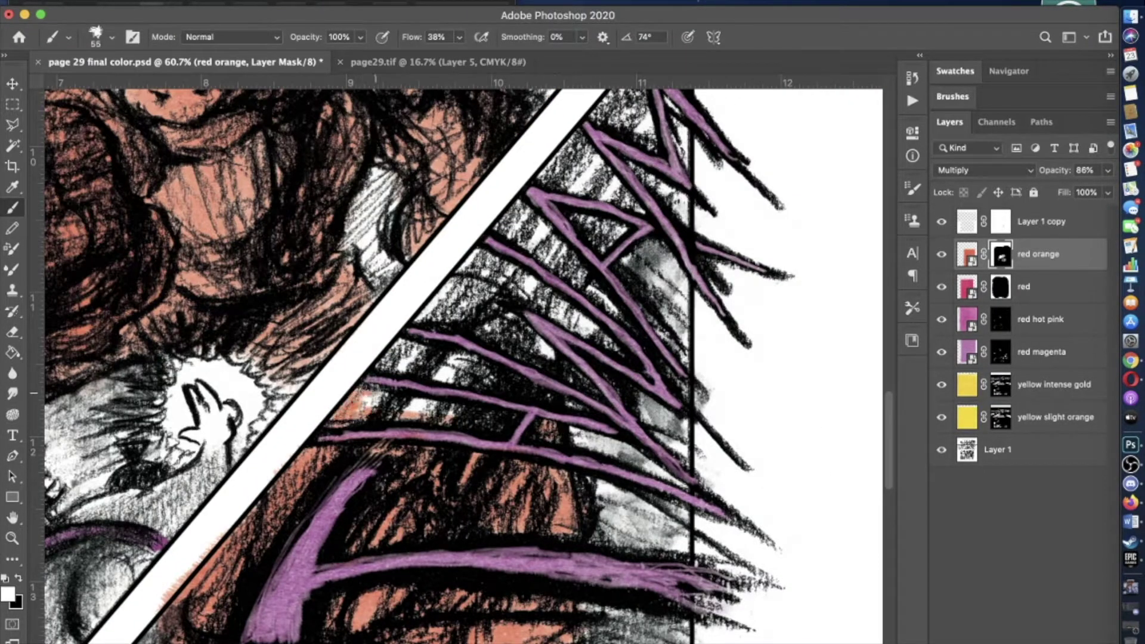
pyautogui.scroll(2, 461, 358)
pyautogui.hscroll(2, 460, 358)
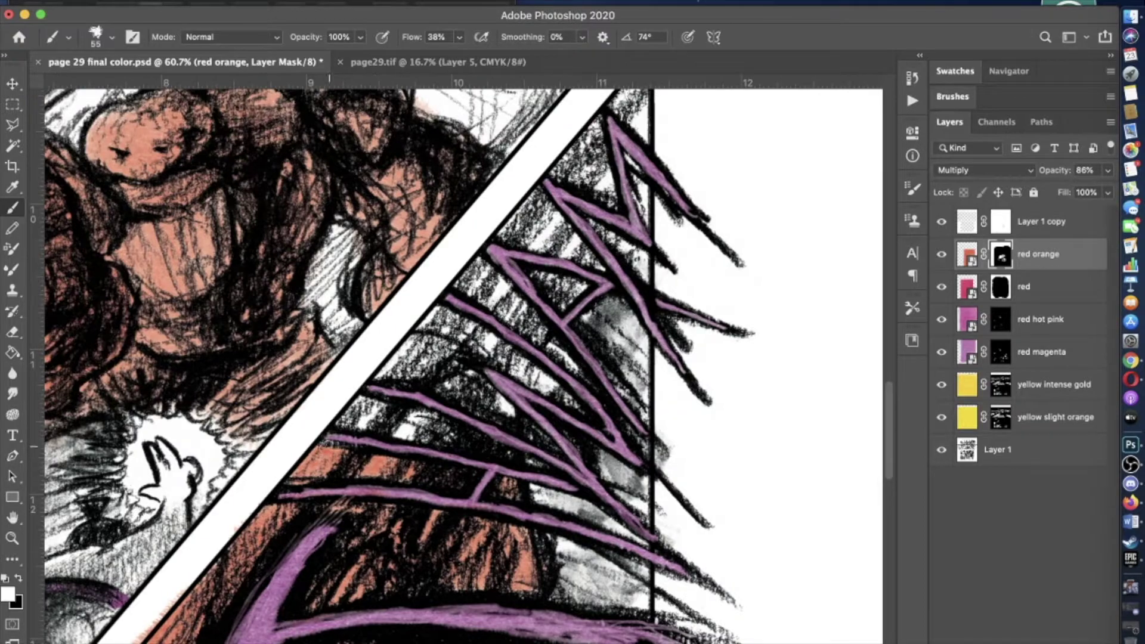
# - Reveal red orange between the middle purple lettering bars beside the diagonal gutter with the 55 px white brush
pyautogui.scroll(-5, 460, 358)
pyautogui.scroll(6, 461, 358)
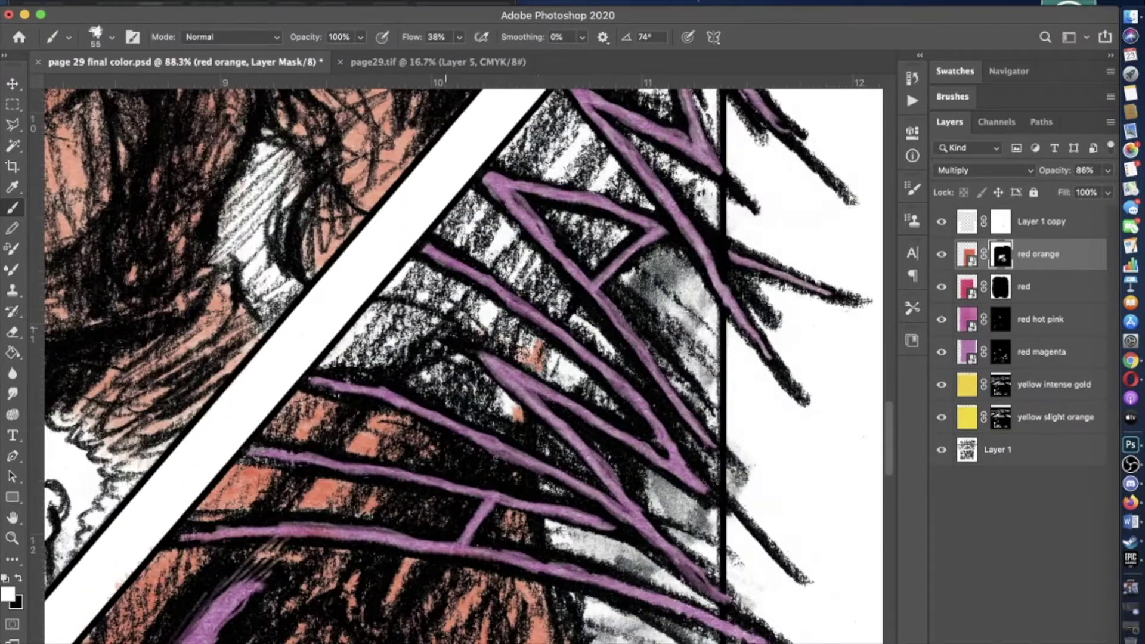
pyautogui.moveTo(327, 367)
pyautogui.mouseDown()
pyautogui.moveTo(459, 290)
pyautogui.moveTo(525, 346)
pyautogui.moveTo(376, 334)
pyautogui.moveTo(412, 366)
pyautogui.moveTo(435, 292)
pyautogui.moveTo(543, 307)
pyautogui.moveTo(465, 197)
pyautogui.moveTo(456, 229)
pyautogui.mouseUp()
pyautogui.scroll(-3, 461, 357)
pyautogui.scroll(2, 461, 358)
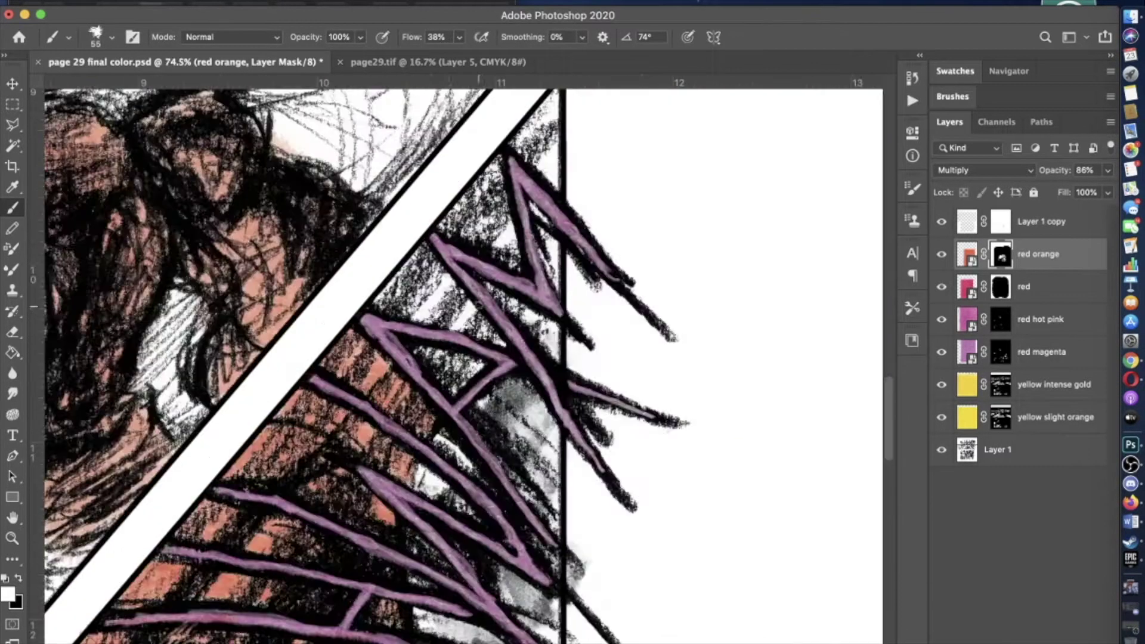
# - Reveal red orange around the upper purple lettering strokes, filling the panel up to its pointed top corner
pyautogui.scroll(2, 470, 331)
pyautogui.moveTo(477, 310)
pyautogui.mouseDown()
pyautogui.moveTo(555, 298)
pyautogui.moveTo(573, 167)
pyautogui.mouseUp()
pyautogui.scroll(3, 460, 358)
pyautogui.moveTo(524, 298); pyautogui.dragTo(564, 185)
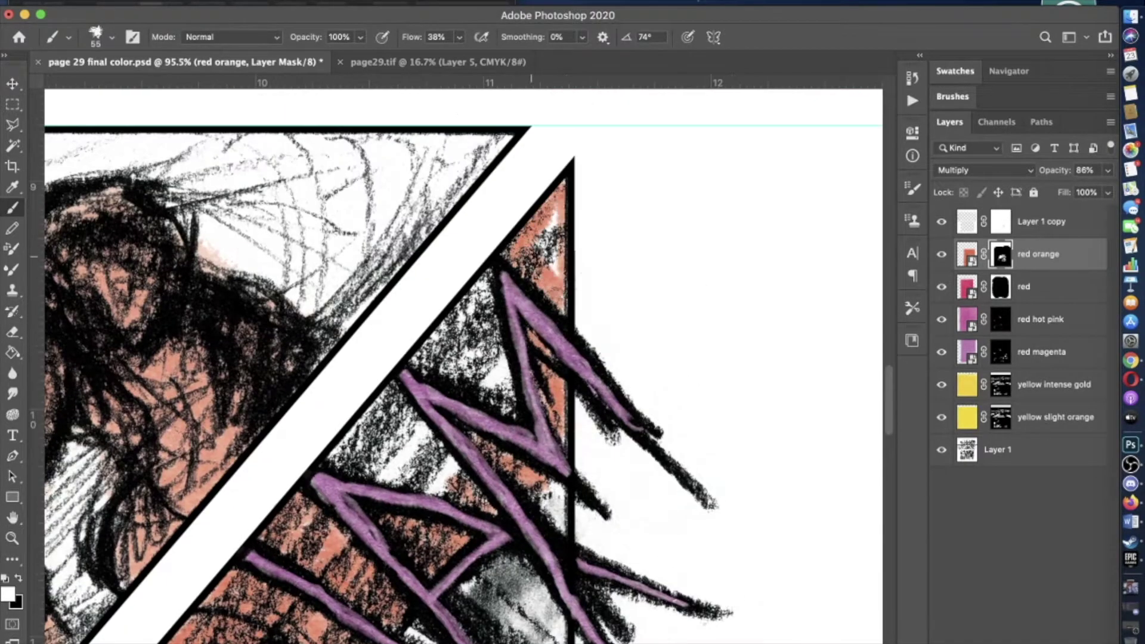
pyautogui.moveTo(565, 290); pyautogui.dragTo(543, 348)
pyautogui.moveTo(489, 495); pyautogui.dragTo(411, 429)
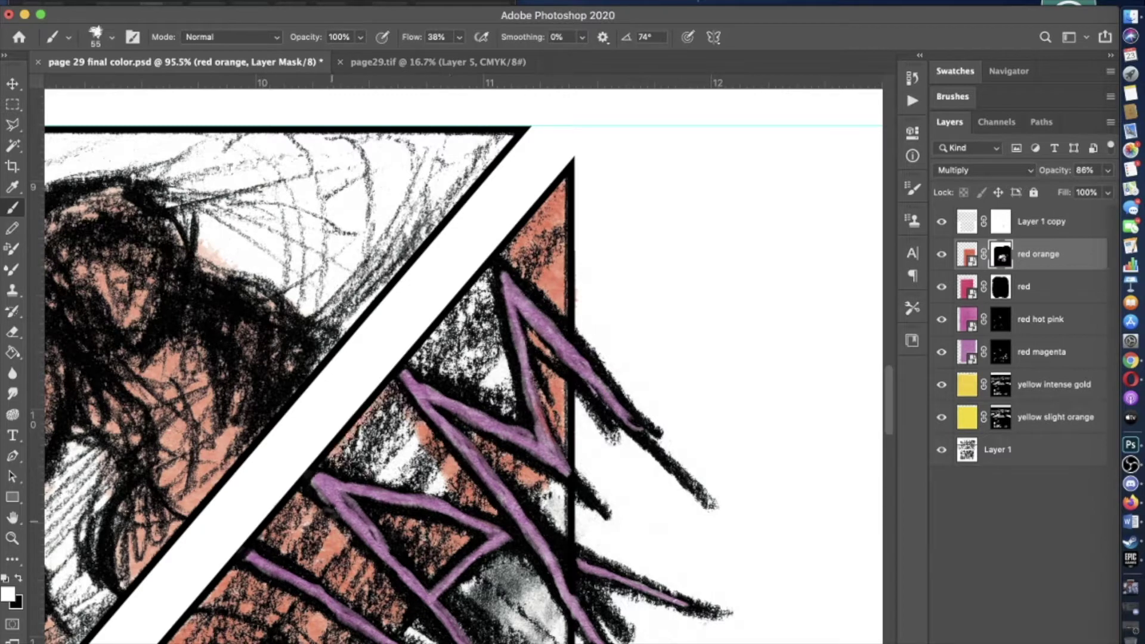
pyautogui.moveTo(390, 481)
pyautogui.mouseDown()
pyautogui.moveTo(370, 453)
pyautogui.moveTo(393, 412)
pyautogui.mouseUp()
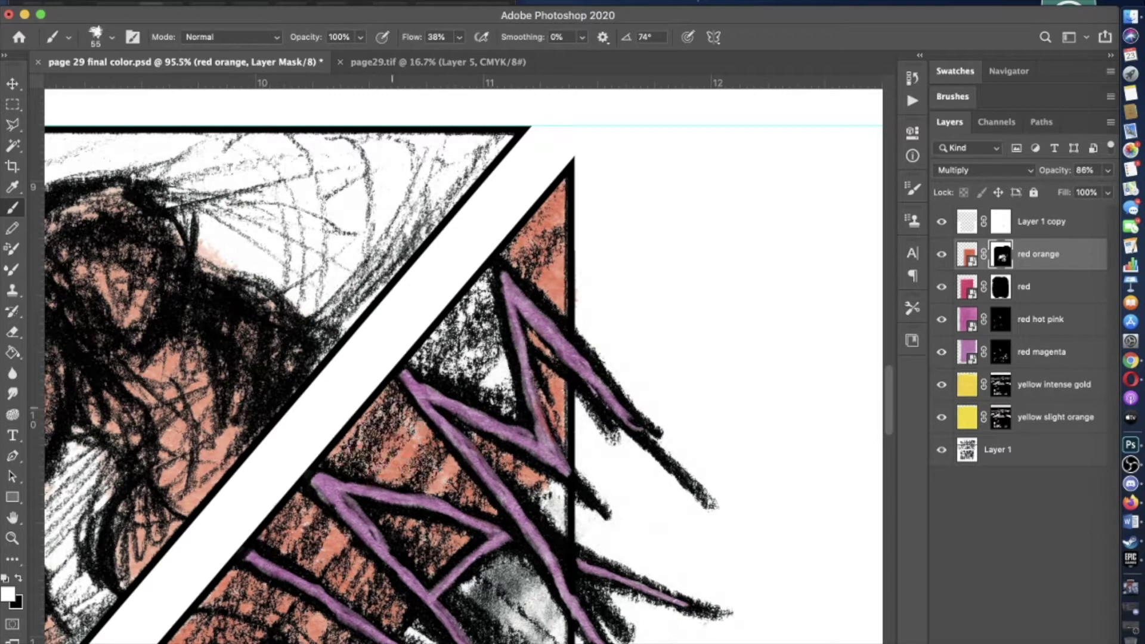
pyautogui.moveTo(439, 371)
pyautogui.mouseDown()
pyautogui.moveTo(477, 334)
pyautogui.moveTo(446, 367)
pyautogui.mouseUp()
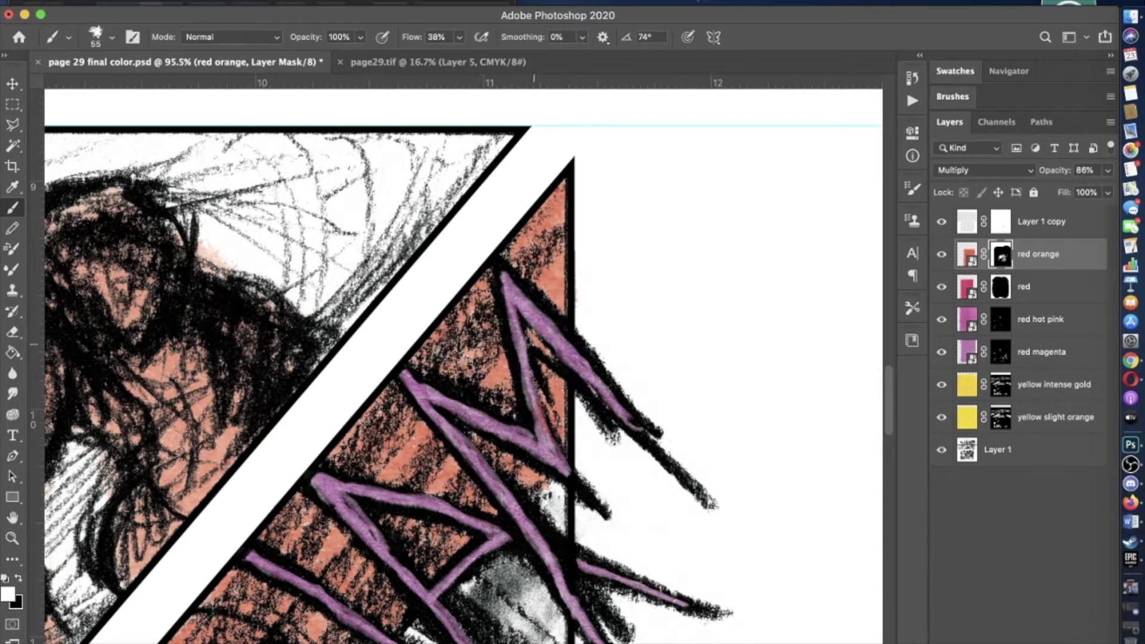
# - Review the colored page at a wider view and preview the red rose pink.tiff texture in Finder
pyautogui.scroll(5, 453, 364)
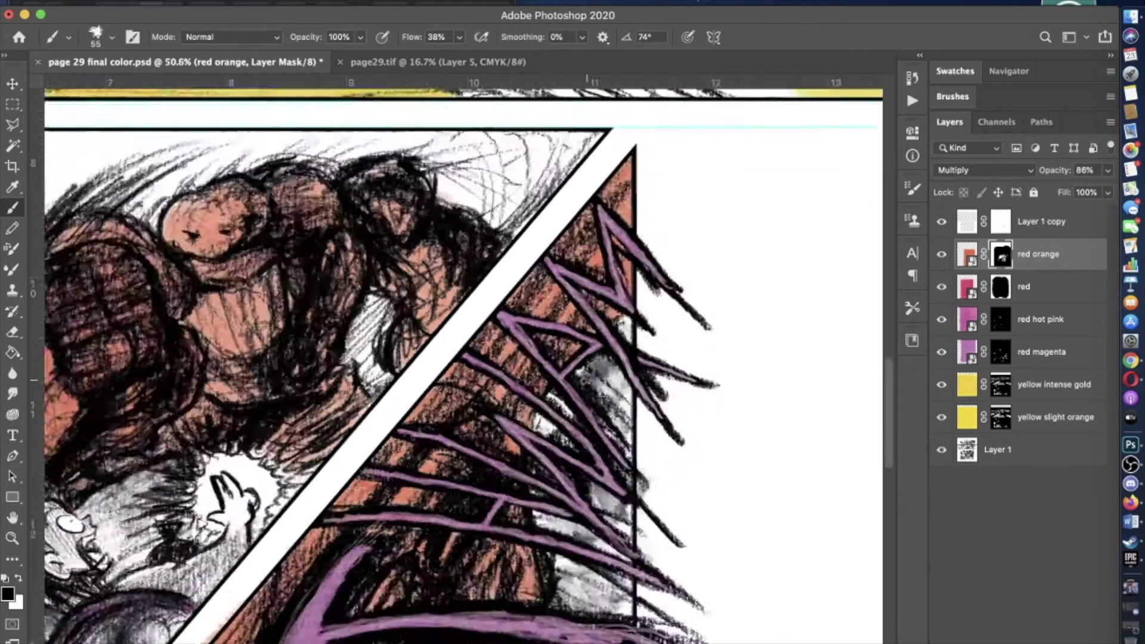
pyautogui.scroll(3, 453, 364)
pyautogui.hotkey('shift', 'b')
pyautogui.scroll(-2, 314, 390)
pyautogui.scroll(-5, 315, 390)
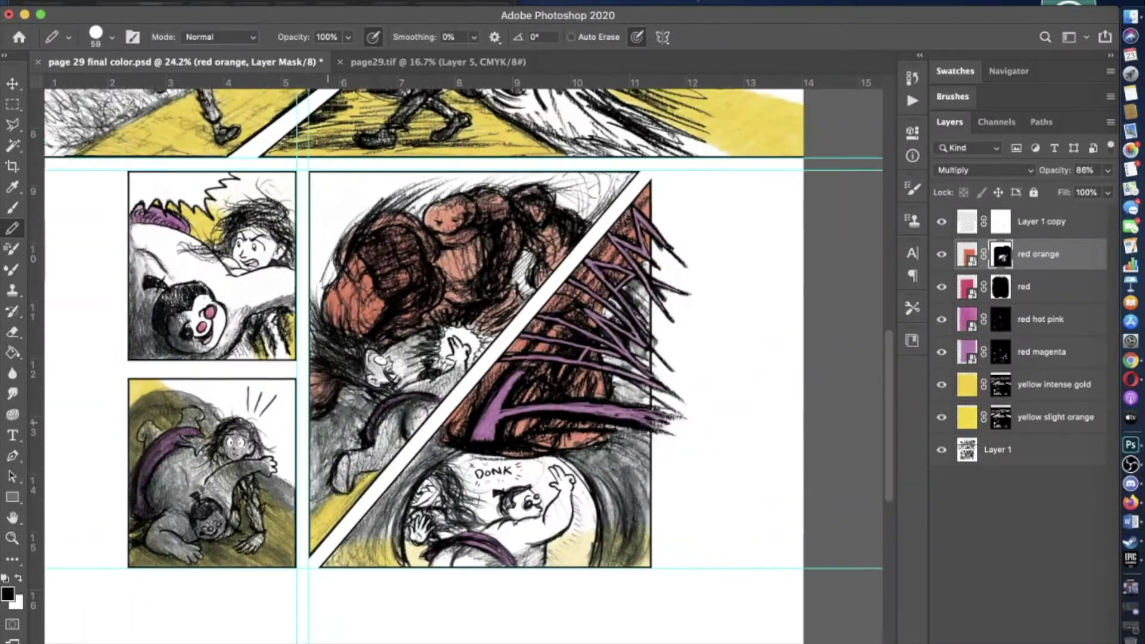
pyautogui.scroll(2, 315, 391)
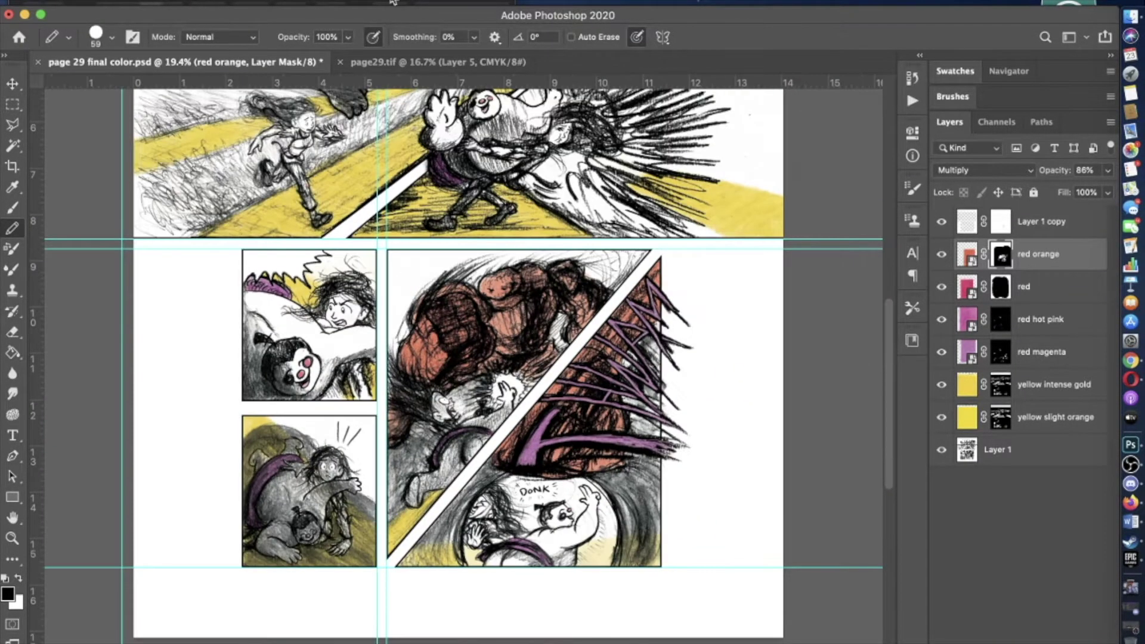
pyautogui.scroll(3, 634, 292)
pyautogui.press('super+Tab')
pyautogui.click(203, 374)
pyautogui.hscroll(-5, 604, 388)
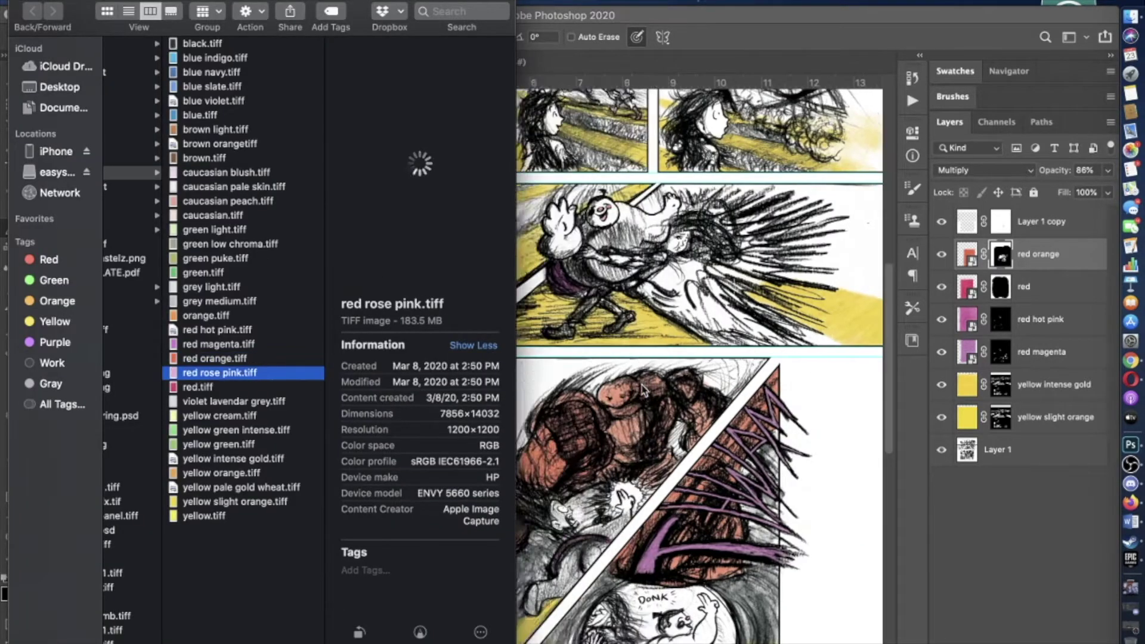
pyautogui.scroll(3, 604, 388)
pyautogui.hscroll(4, 604, 388)
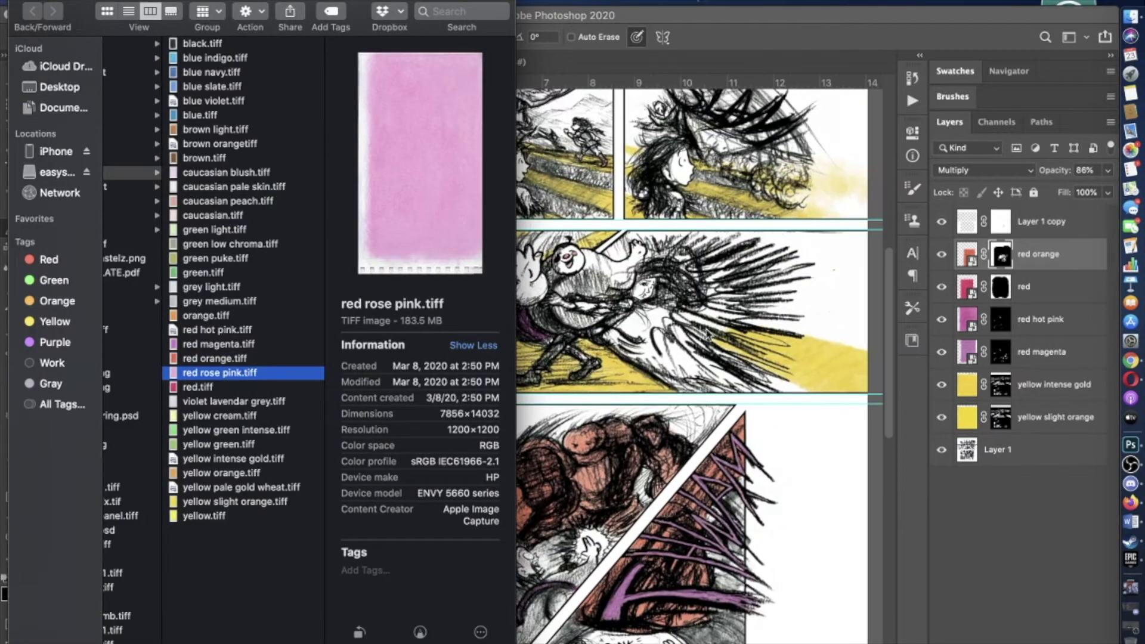
pyautogui.scroll(3, 603, 387)
pyautogui.hscroll(-2, 604, 387)
# - Reveal red hot pink across the burst of lines behind the fighting figures, using a white textured brush enlarged to 191 px at 79% opacity
pyautogui.click(1007, 324)
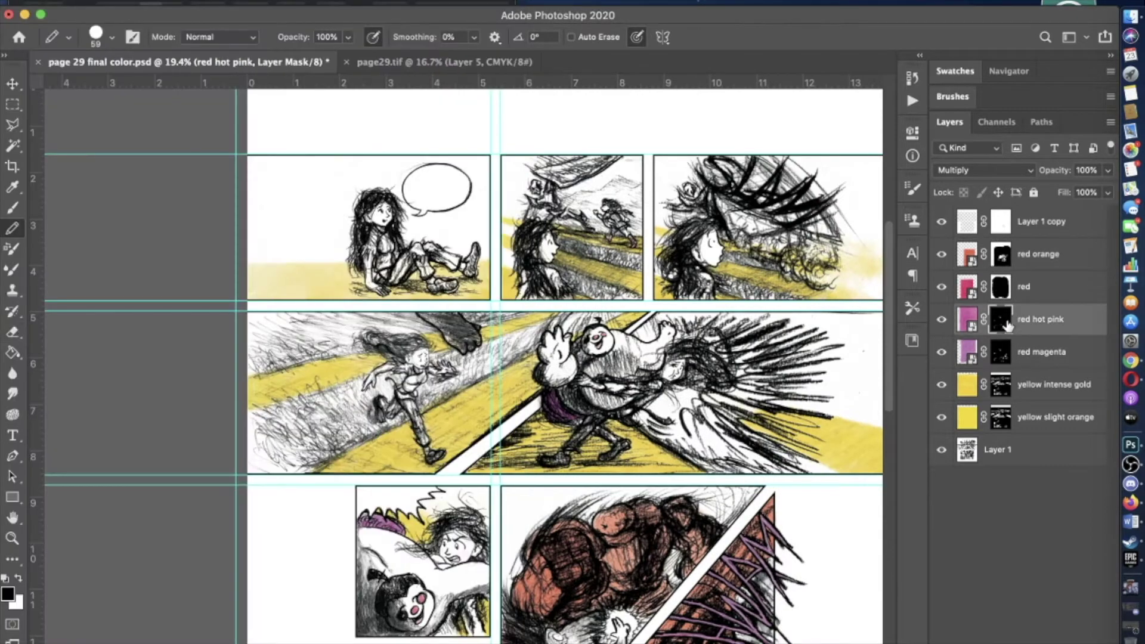
pyautogui.scroll(5, 603, 388)
pyautogui.press('b')
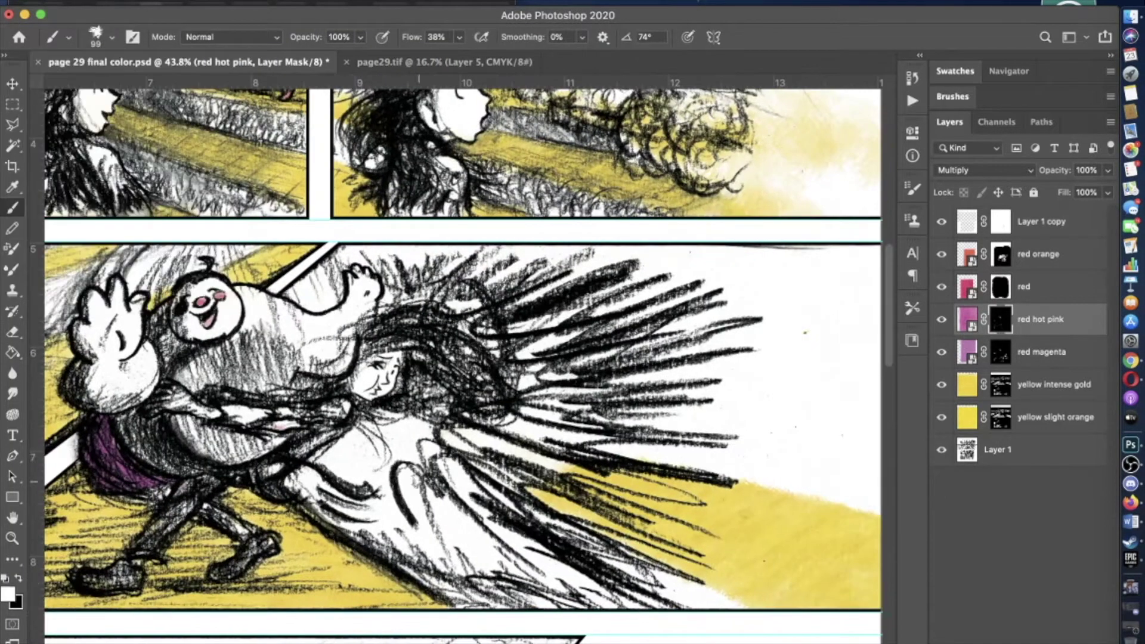
pyautogui.moveTo(358, 441)
pyautogui.mouseDown()
pyautogui.moveTo(393, 459)
pyautogui.moveTo(369, 466)
pyautogui.moveTo(406, 454)
pyautogui.moveTo(388, 436)
pyautogui.moveTo(632, 417)
pyautogui.moveTo(489, 311)
pyautogui.moveTo(418, 298)
pyautogui.moveTo(388, 489)
pyautogui.mouseUp()
pyautogui.click(111, 37)
pyautogui.moveTo(120, 69); pyautogui.dragTo(129, 68)
pyautogui.press('Return')
pyautogui.press('x')
pyautogui.press('7')
pyautogui.press('9')
pyautogui.moveTo(412, 513)
pyautogui.mouseDown()
pyautogui.moveTo(489, 466)
pyautogui.moveTo(376, 477)
pyautogui.moveTo(358, 429)
pyautogui.moveTo(382, 477)
pyautogui.mouseUp()
pyautogui.press('x')
pyautogui.moveTo(334, 429); pyautogui.dragTo(405, 483)
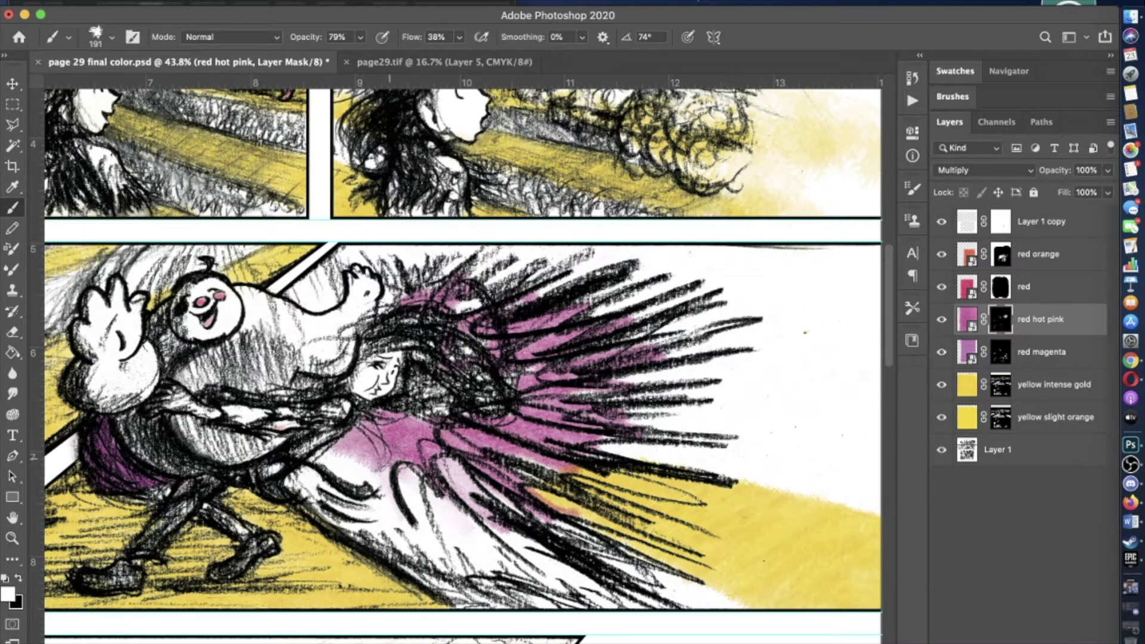
# - Trim the hot pink at the burst's outer edge with black, and touch up between the spikes with an 84 px white brush
pyautogui.moveTo(490, 519)
pyautogui.mouseDown()
pyautogui.moveTo(567, 459)
pyautogui.moveTo(596, 316)
pyautogui.mouseUp()
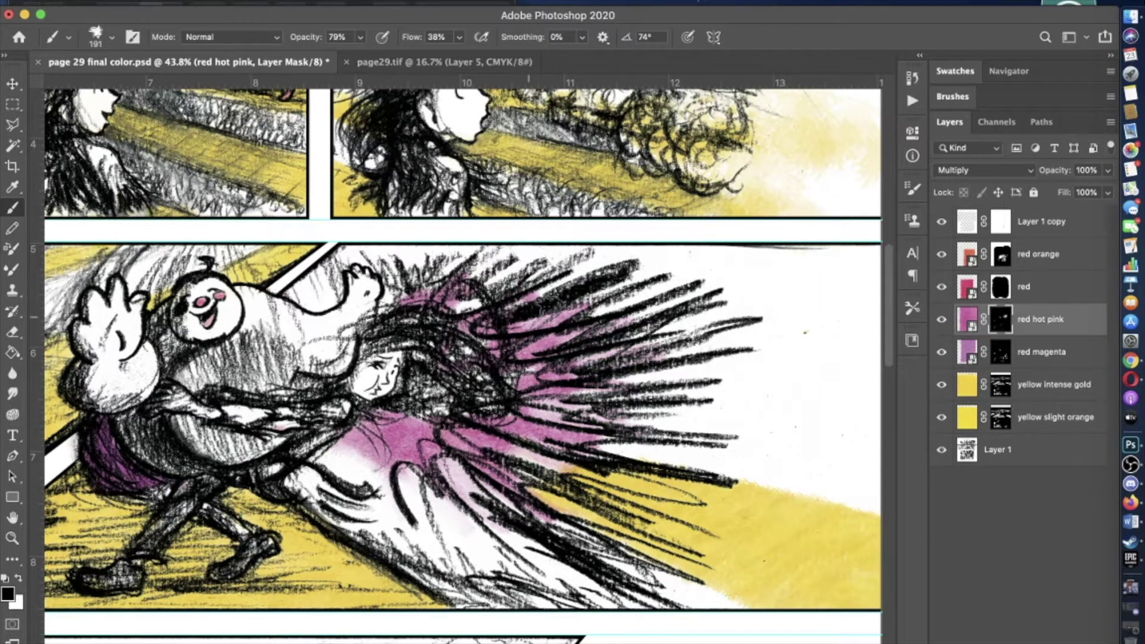
pyautogui.press('x')
pyautogui.scroll(-3, 465, 358)
pyautogui.scroll(3, 465, 358)
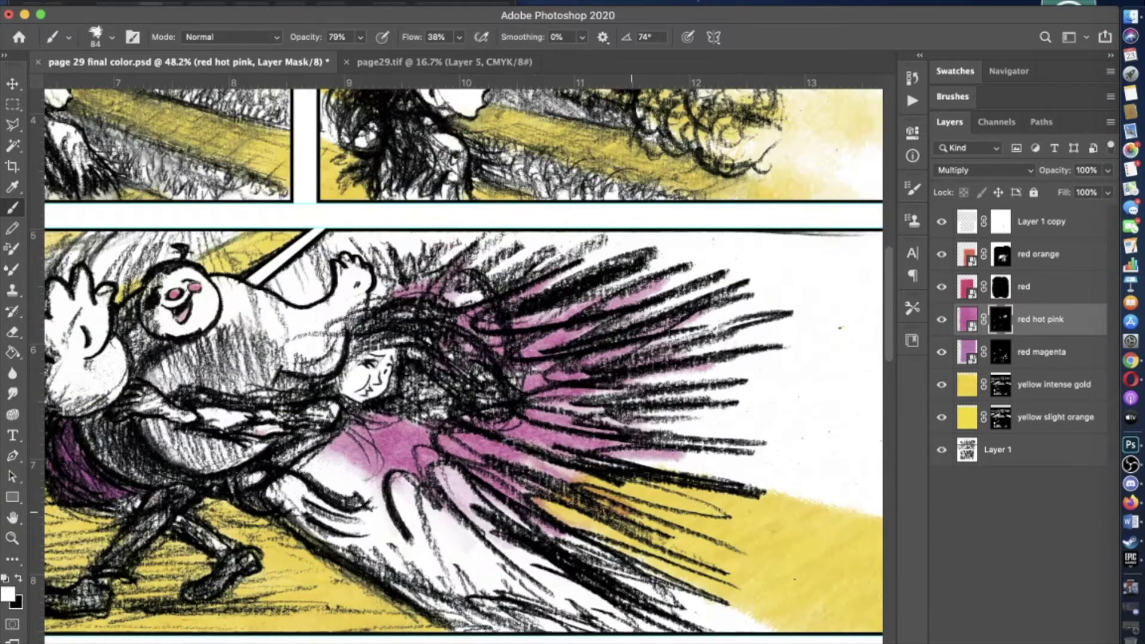
# - Add faint hot pink streaks around the burst's spike tips with the white brush at 14% and 29% opacity
pyautogui.click(361, 37)
pyautogui.press('Return')
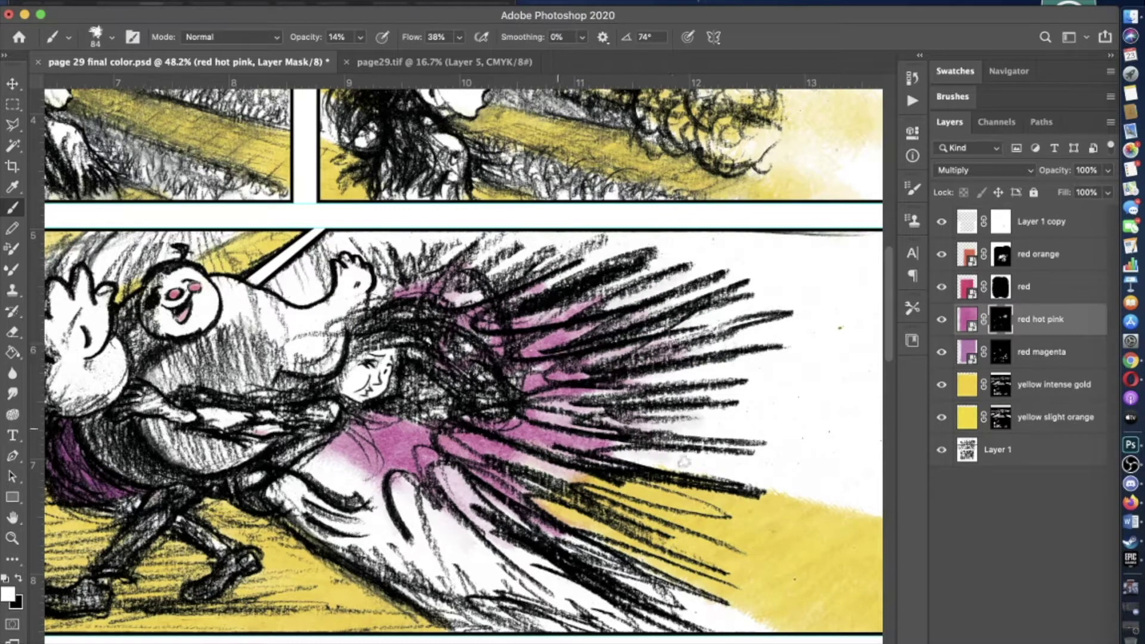
pyautogui.scroll(-2, 469, 388)
pyautogui.scroll(-2, 468, 376)
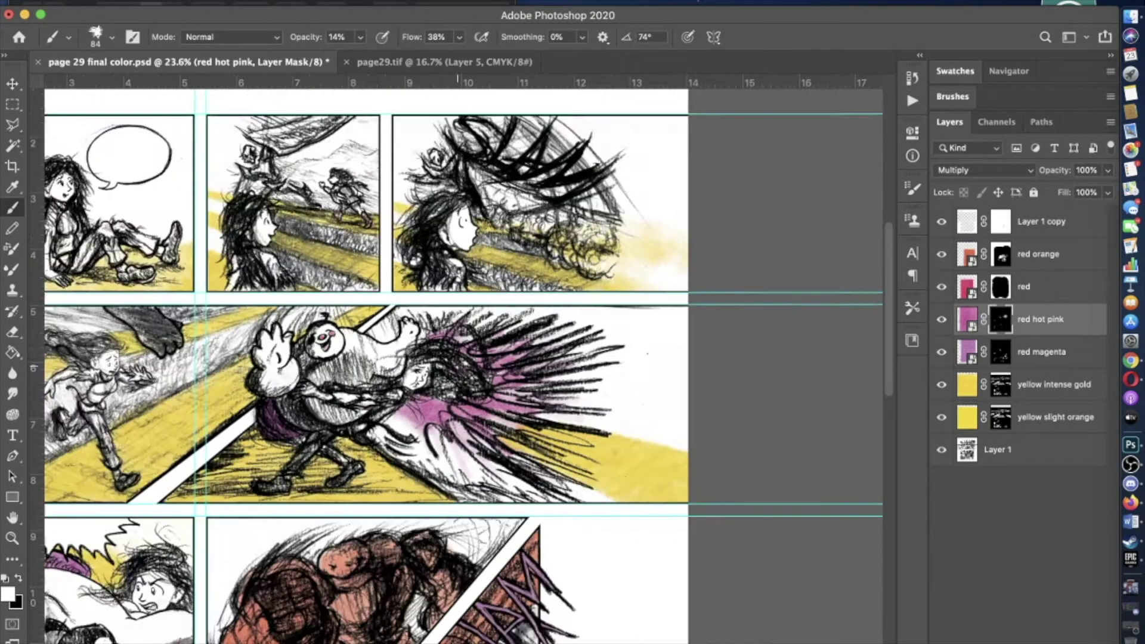
pyautogui.press('2')
pyautogui.press('9')
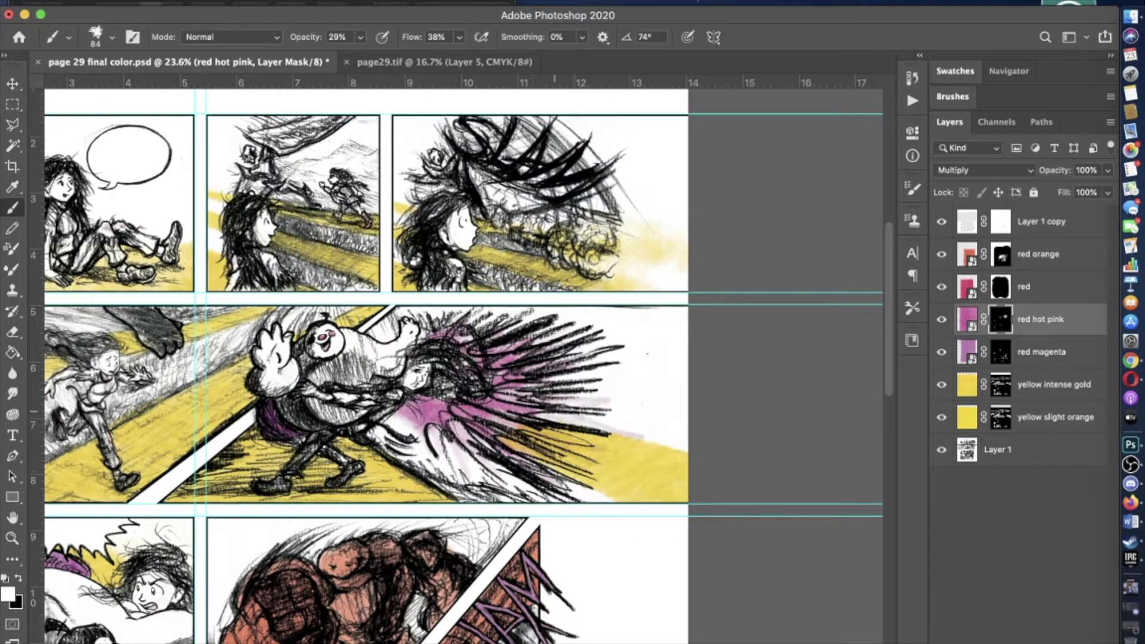
# - Mask stray hot pink around the burst panel with the black brush at 83% opacity
pyautogui.press('x')
pyautogui.press('8')
pyautogui.press('3')
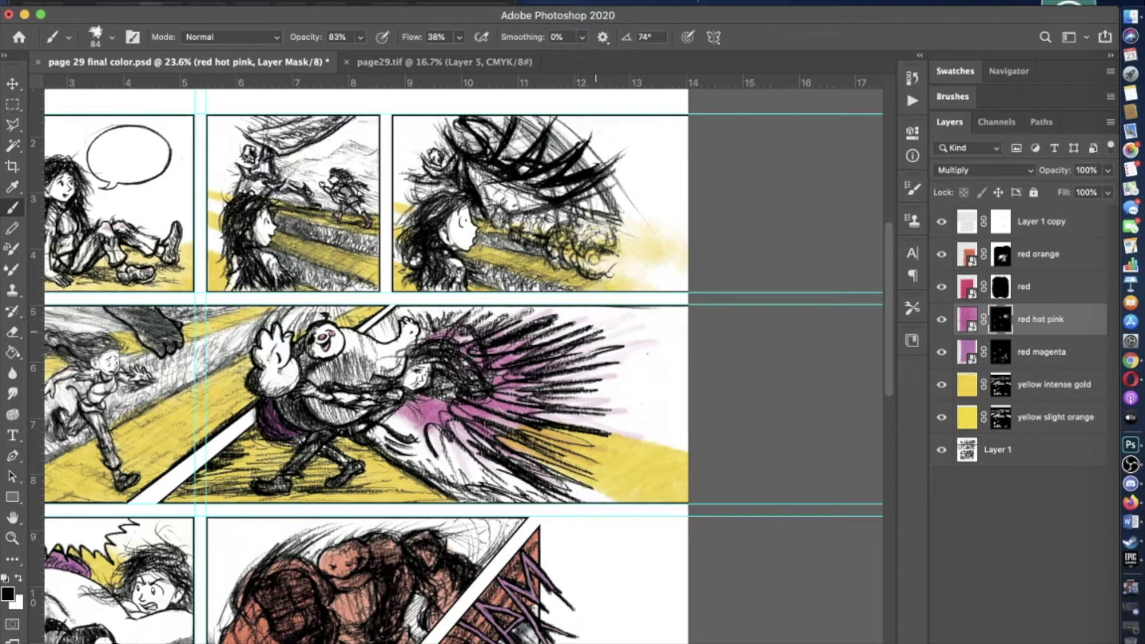
pyautogui.scroll(1, 467, 380)
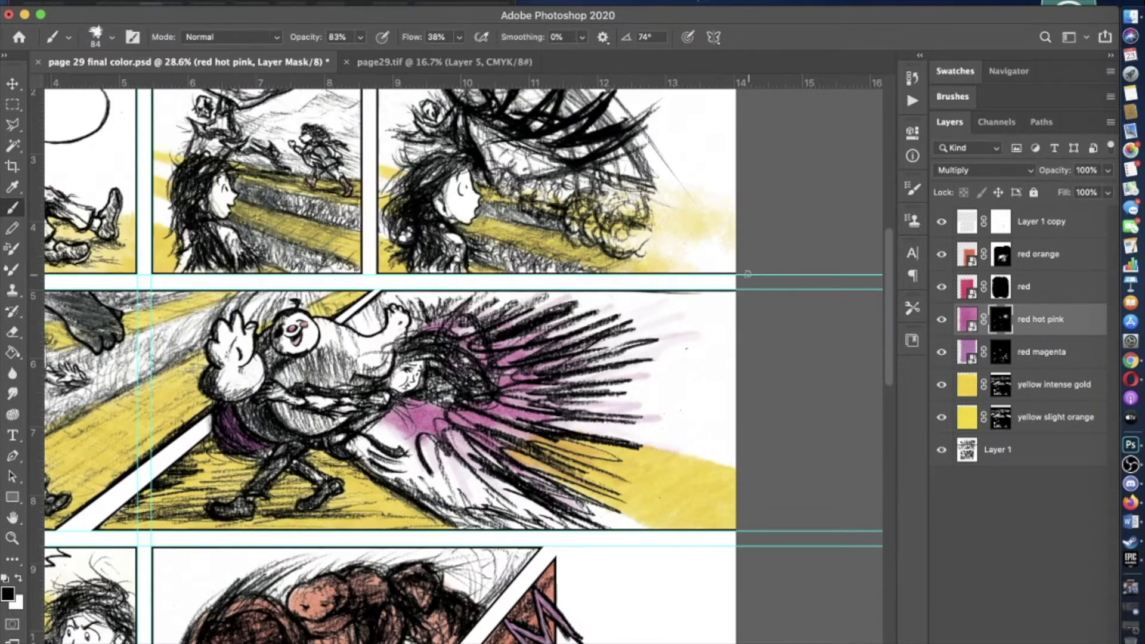
# - Tint the white background beside the burst pale pink with the white brush at 14% opacity
pyautogui.click(362, 41)
pyautogui.moveTo(417, 58); pyautogui.dragTo(354, 58)
pyautogui.scroll(-1, 466, 378)
pyautogui.press('1')
pyautogui.press('4')
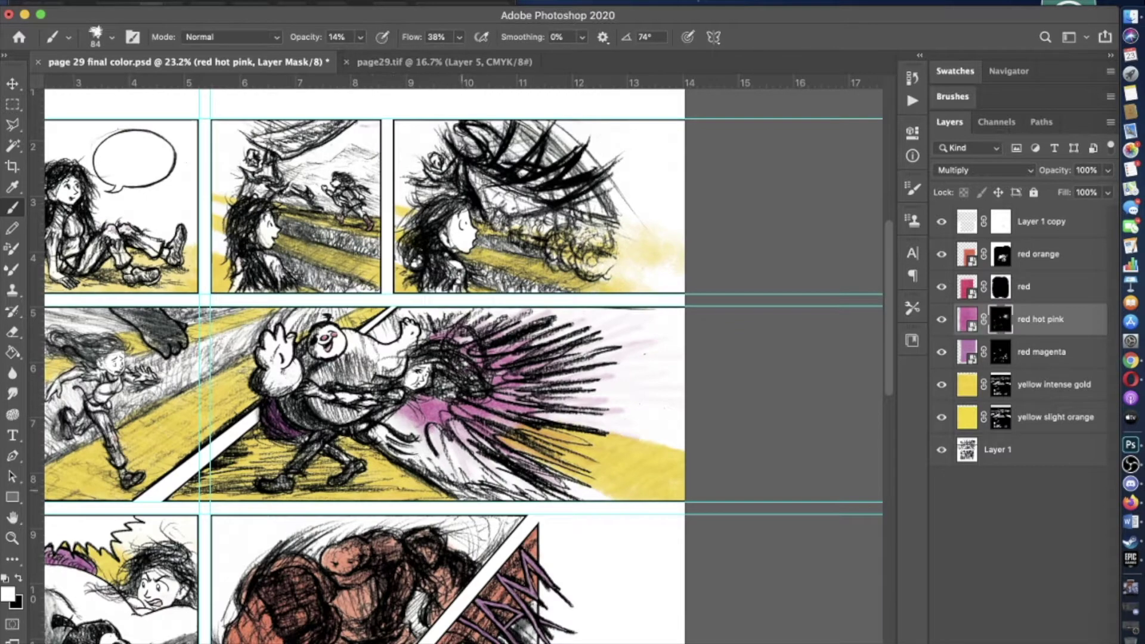
pyautogui.scroll(-1, 485, 340)
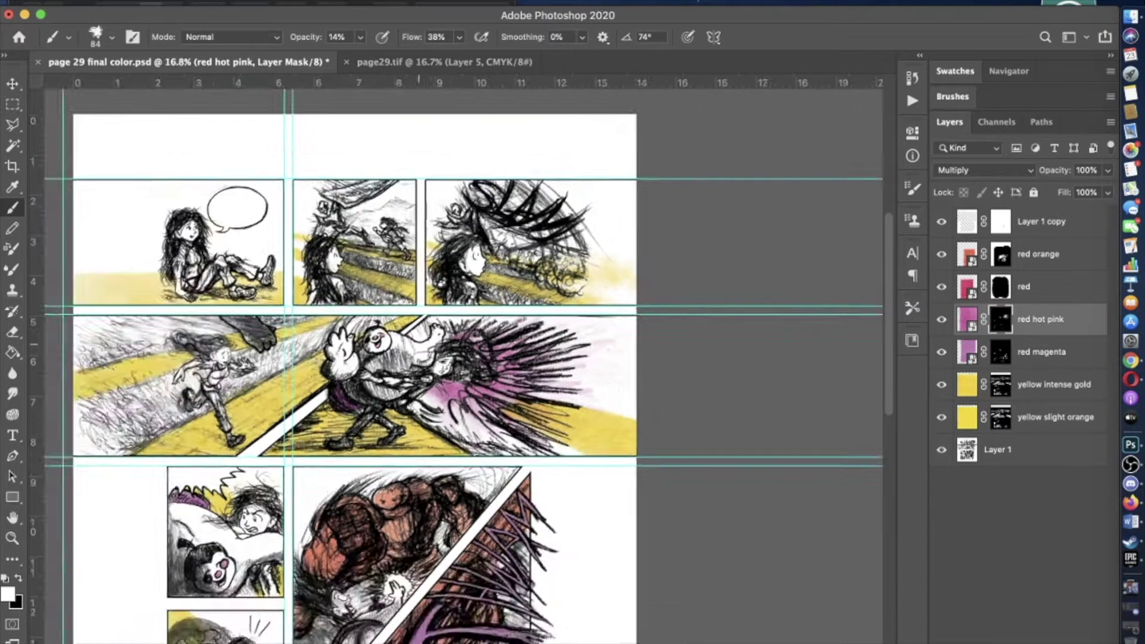
# - Clean up the hot pink tint in the burst panel with the black brush at 59% opacity
pyautogui.scroll(2, 485, 340)
pyautogui.click(362, 39)
pyautogui.press('x')
pyautogui.press('3')
pyautogui.press('3')
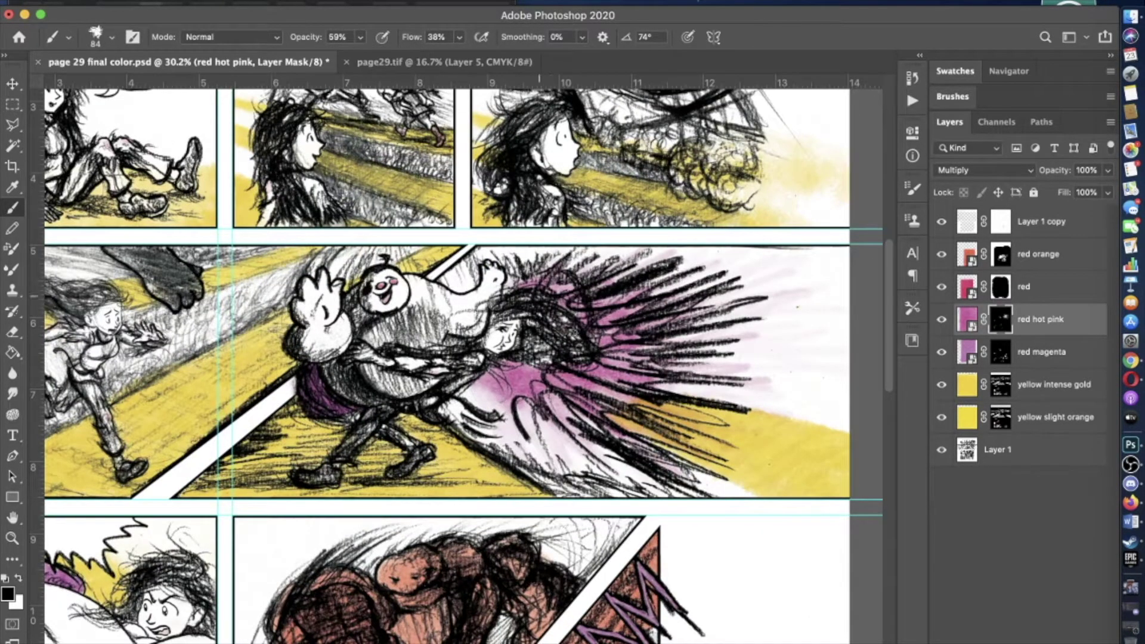
# - Preview the red hot pink.tiff and orange.tiff textures in Finder, and compare the page with the red hot pink layer hidden
pyautogui.scroll(-1, 561, 334)
pyautogui.press('super+Tab')
pyautogui.click(201, 334)
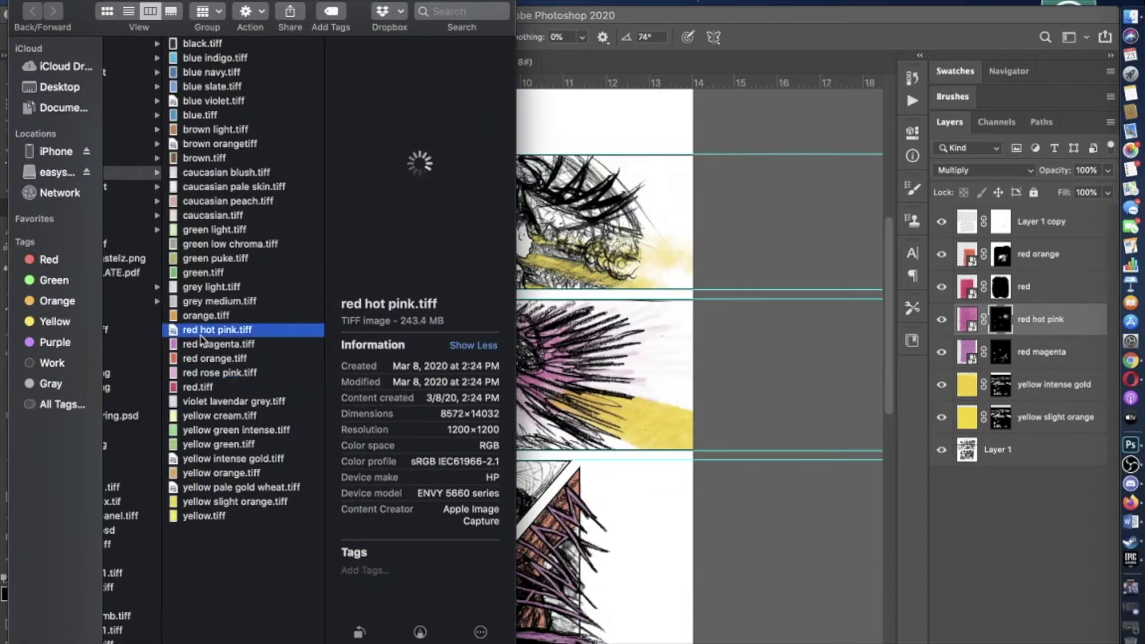
pyautogui.click(204, 318)
pyautogui.hscroll(-5, 572, 346)
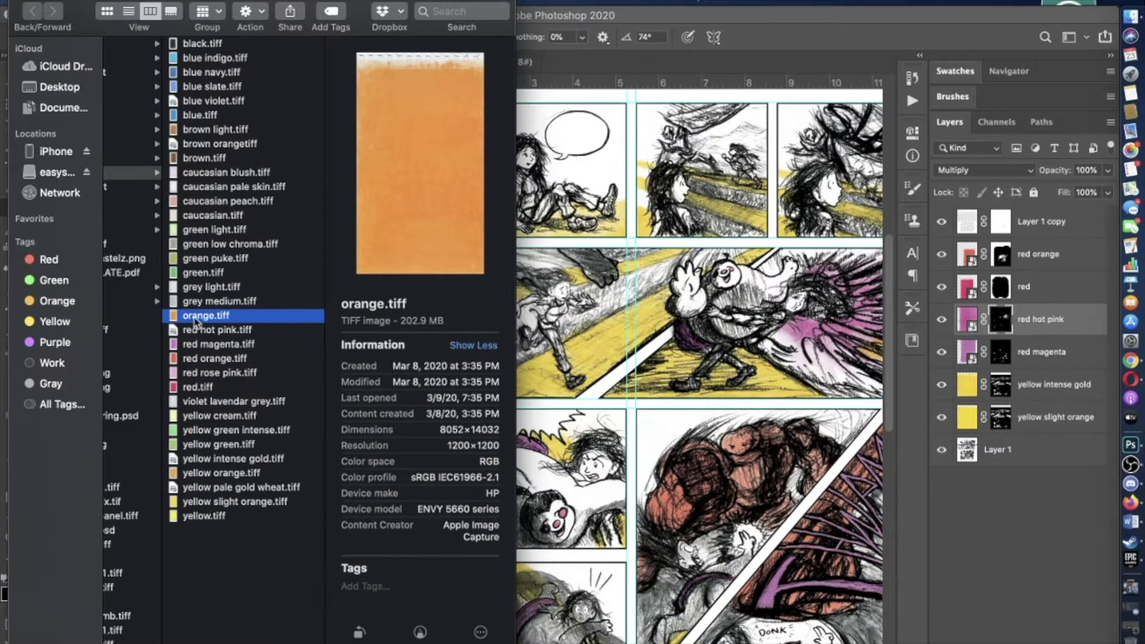
pyautogui.click(1036, 361)
pyautogui.hscroll(3, 465, 358)
pyautogui.click(942, 320)
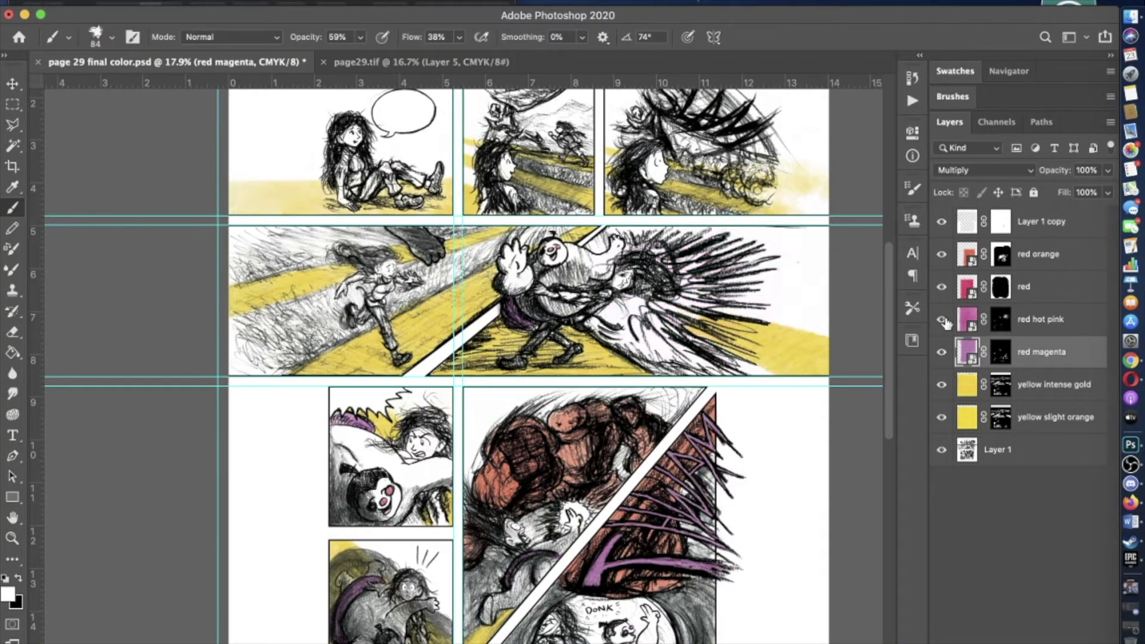
# - Select Layer 1 and place blue indigo.tiff from Finder above it at 100% scale
pyautogui.scroll(5, 765, 358)
pyautogui.hotkey('alt', ',')
pyautogui.scroll(3, 154, 244)
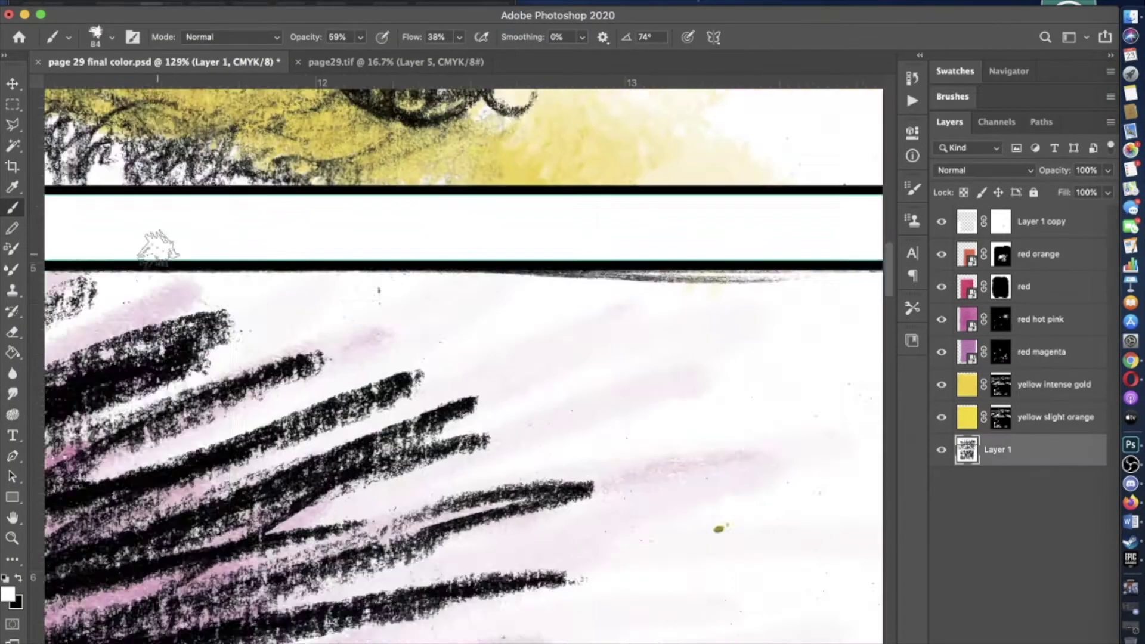
pyautogui.press('m')
pyautogui.scroll(-5, 823, 358)
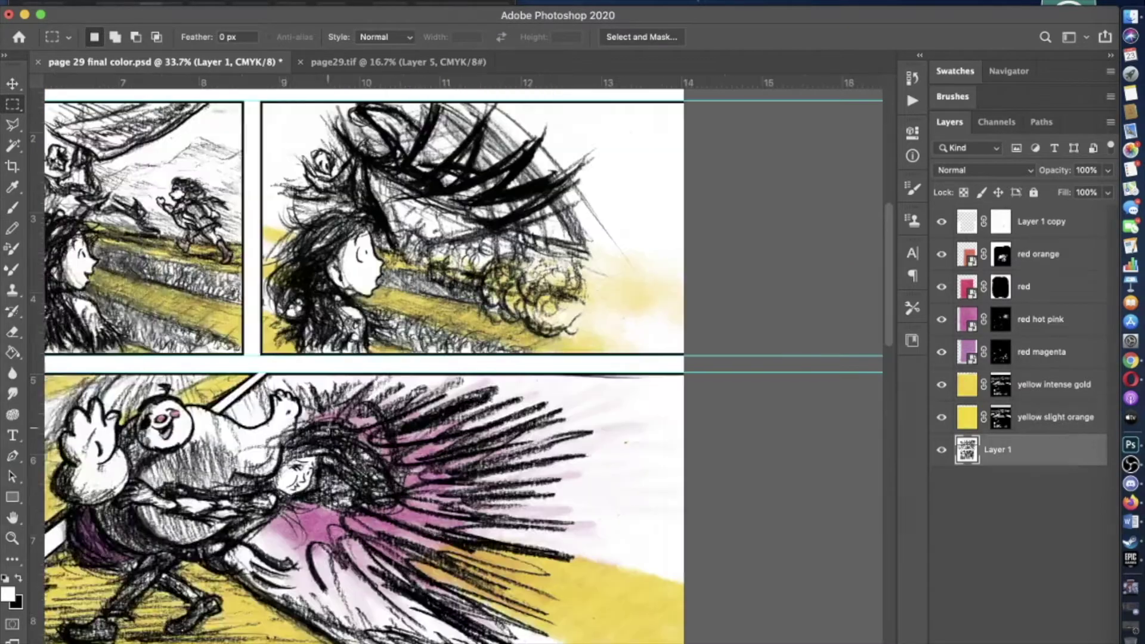
pyautogui.press('super+Tab')
pyautogui.click(218, 57)
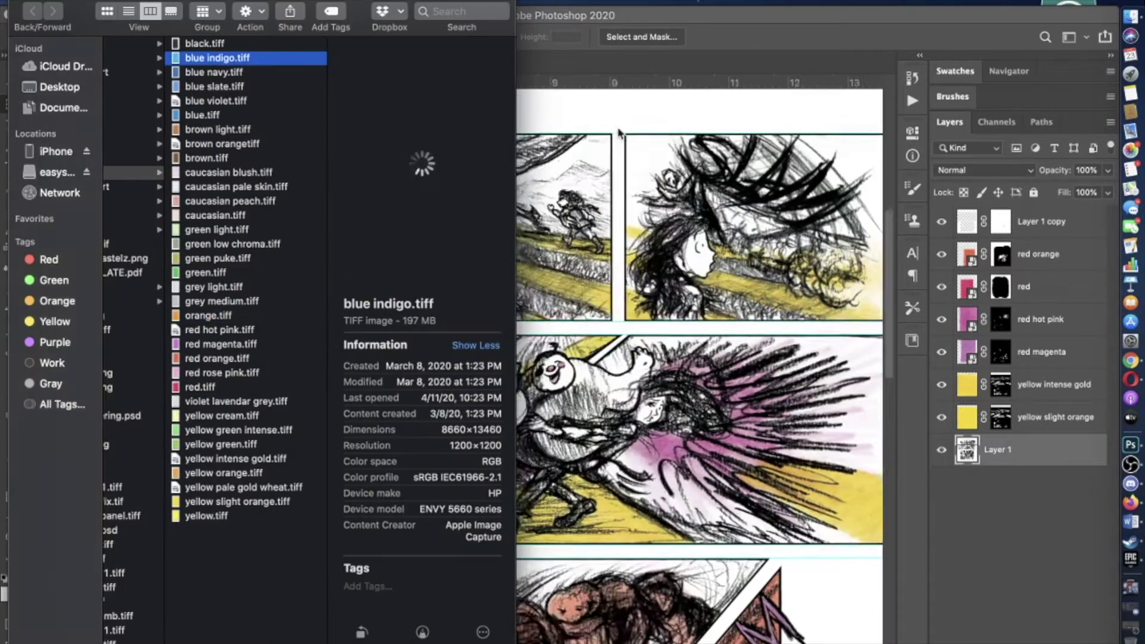
pyautogui.press('super+Tab')
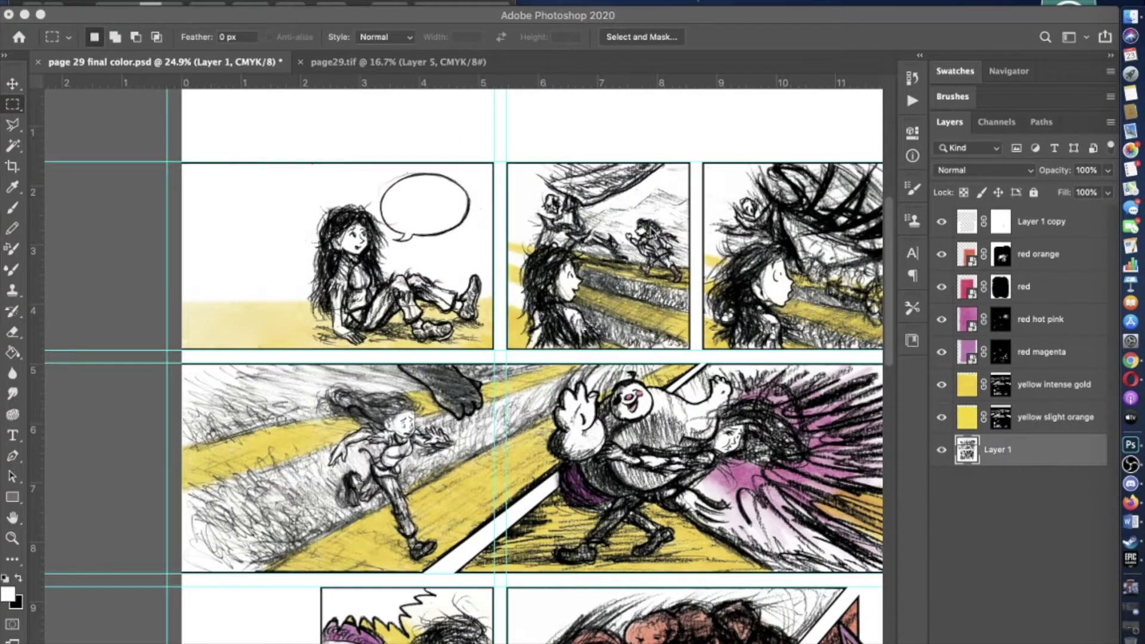
pyautogui.press('super+Tab')
pyautogui.moveTo(280, 71); pyautogui.dragTo(572, 210)
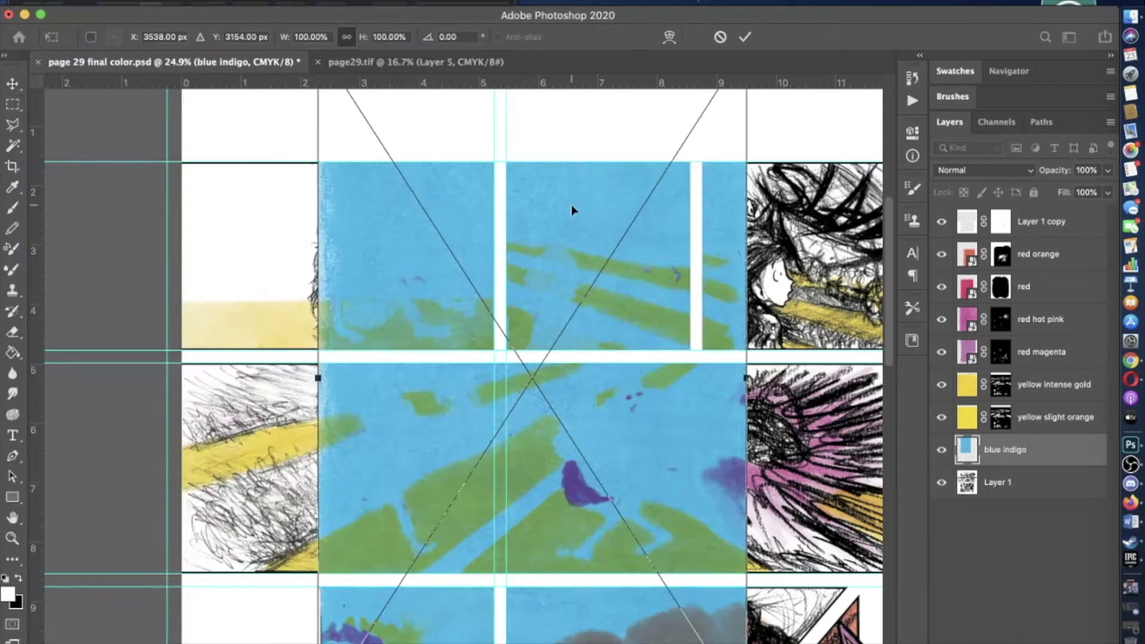
pyautogui.press('Return')
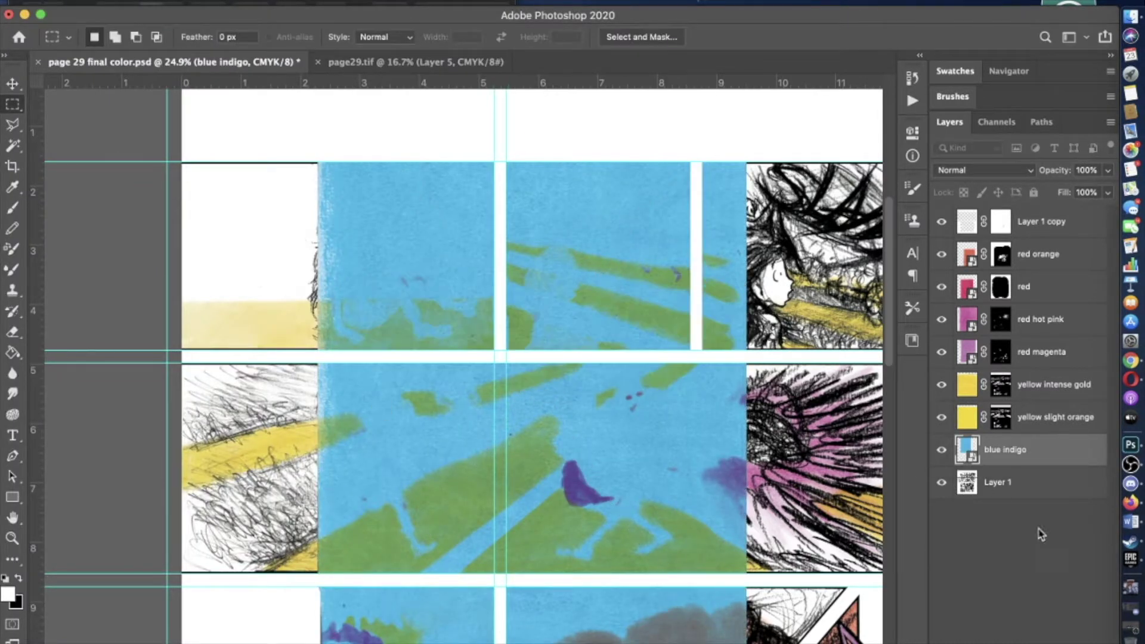
# - Add a layer mask to the blue indigo layer and hide its texture with a 3200 px black Pencil
pyautogui.click(945, 632)
pyautogui.press('x')
pyautogui.press('b')
pyautogui.press('super+0')
pyautogui.click(112, 37)
pyautogui.press('Escape')
pyautogui.hotkey('alt', 'BackSpace')
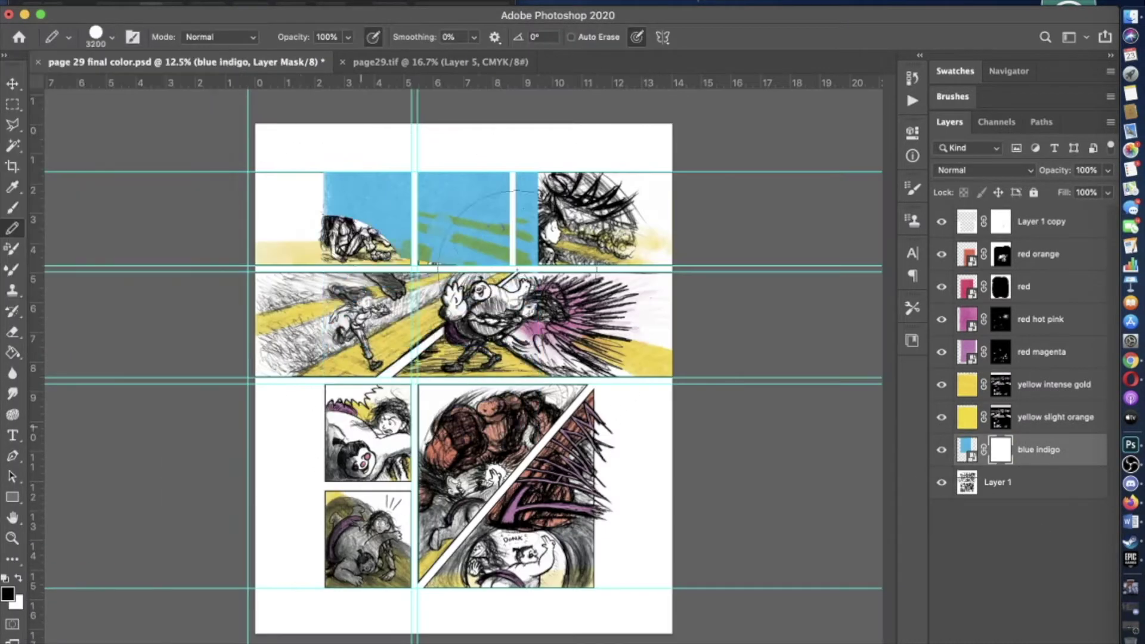
# - Dab the blue indigo mask in the second top-row panel with a 20 px white brush at 78% opacity
pyautogui.press('x')
pyautogui.hotkey('shift', 'b')
pyautogui.scroll(3, 266, 238)
pyautogui.scroll(4, 481, 386)
pyautogui.click(111, 37)
pyautogui.press('7')
pyautogui.press('8')
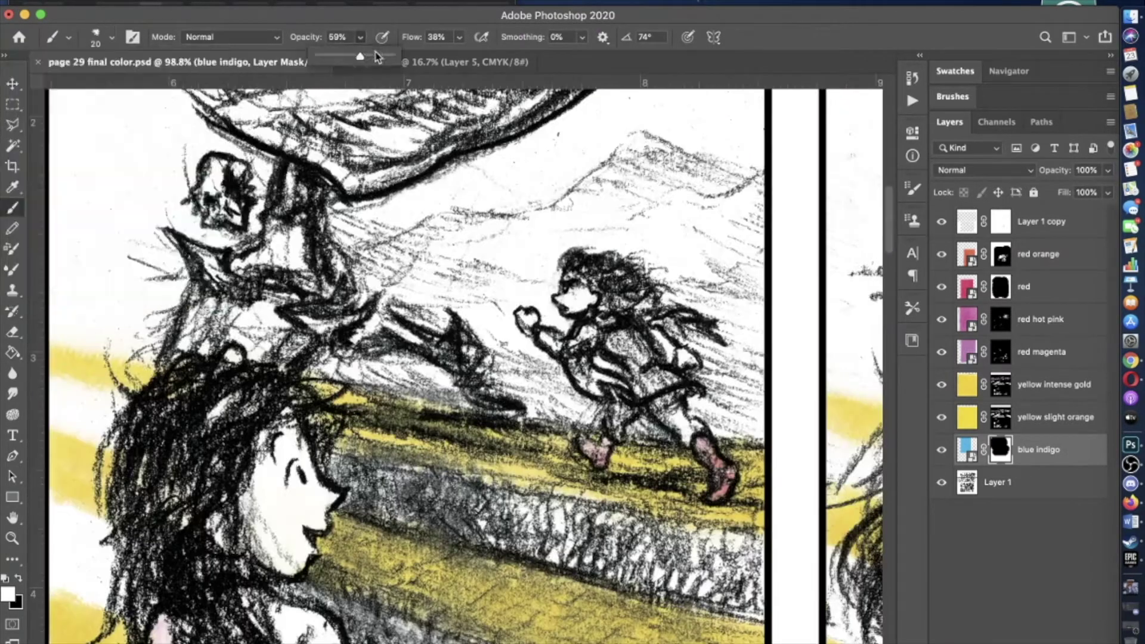
pyautogui.scroll(3, 518, 337)
pyautogui.moveTo(517, 337); pyautogui.dragTo(519, 339)
pyautogui.scroll(-2, 468, 346)
# - Set the blue indigo layer's blend mode to Multiply
pyautogui.click(358, 97)
pyautogui.click(808, 66)
pyautogui.click(1061, 41)
pyautogui.scroll(-5, 453, 358)
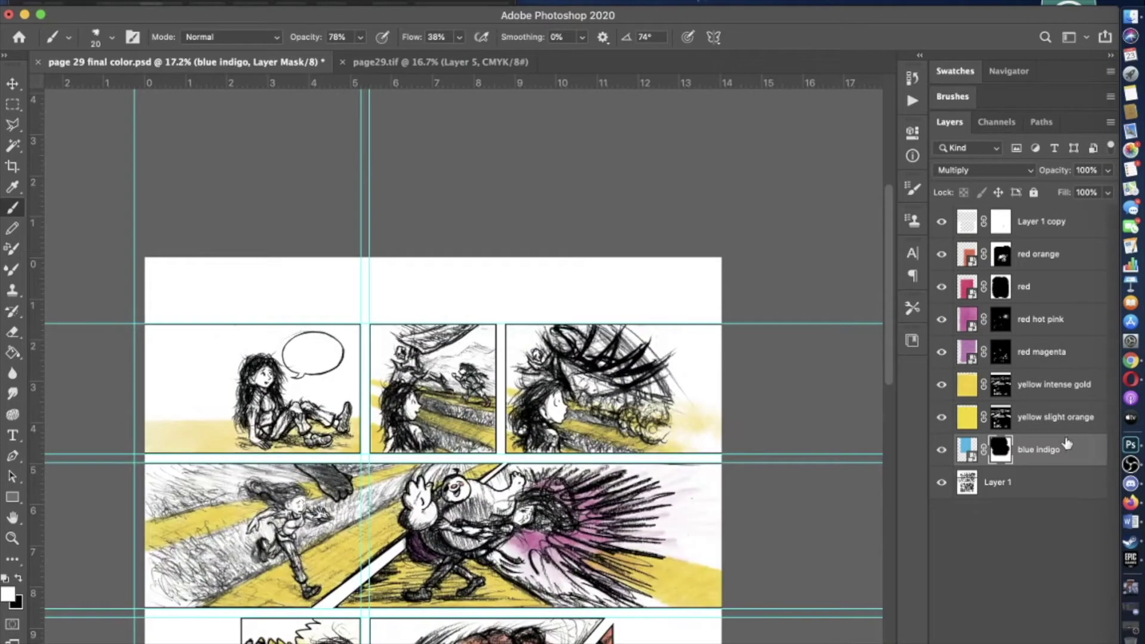
# - Place blue navy.tiff from Finder above the yellow texture layers and enlarge it to span the page width
pyautogui.click(1054, 384)
pyautogui.keyDown('shift'); pyautogui.click(1055, 417); pyautogui.keyUp('shift')
pyautogui.rightClick(1055, 417)
pyautogui.press('super+Tab')
pyautogui.click(218, 72)
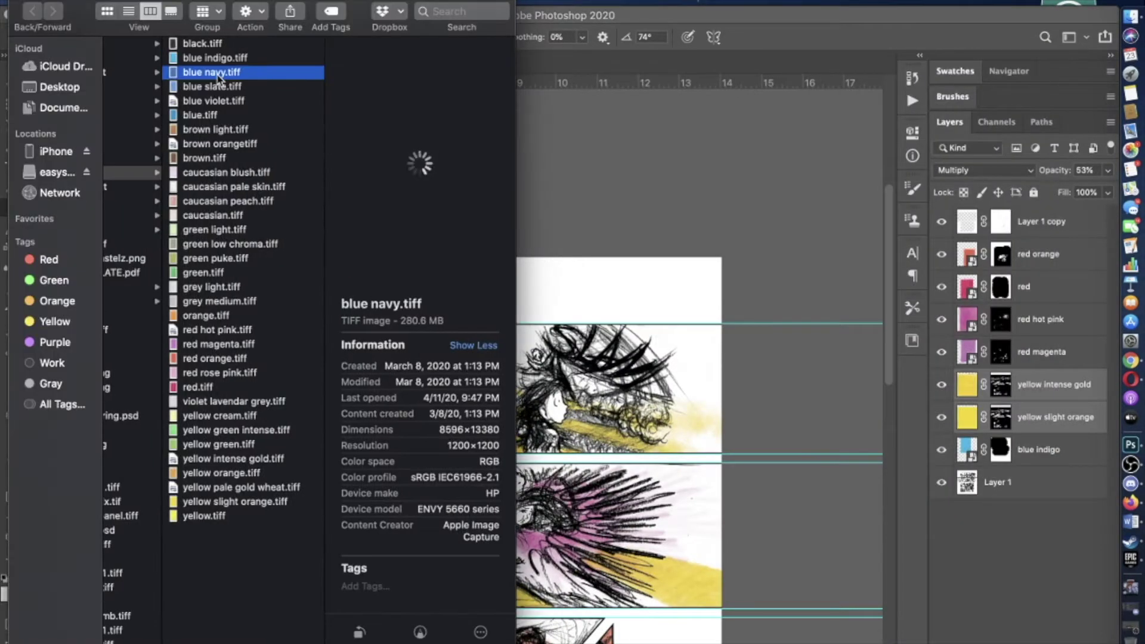
pyautogui.click(579, 364)
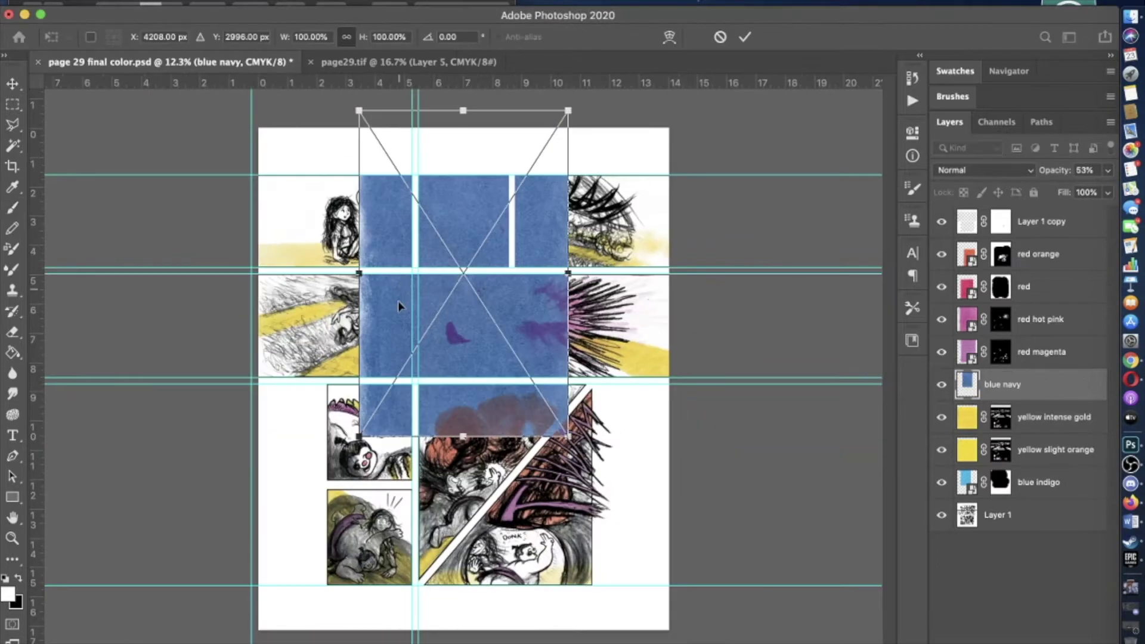
pyautogui.moveTo(397, 307); pyautogui.dragTo(503, 495)
pyautogui.moveTo(465, 295); pyautogui.dragTo(259, 3)
pyautogui.doubleClick(435, 207)
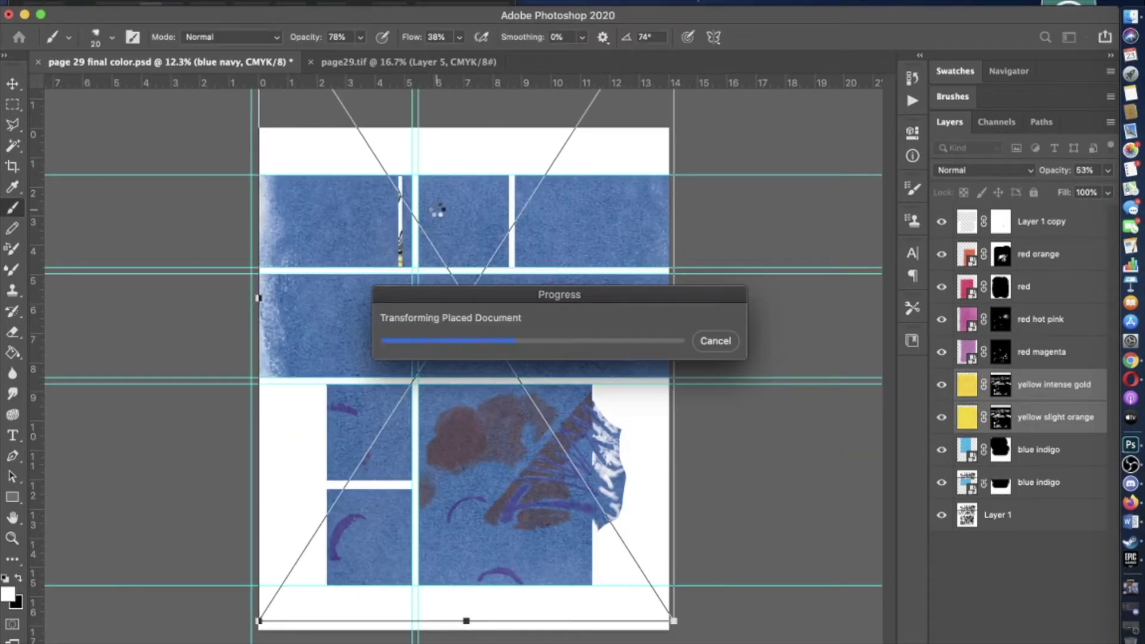
# - Add a layer mask to the blue navy layer and hide its texture with the black Pencil
pyautogui.press('x')
pyautogui.hotkey('shift', 'b')
pyautogui.moveTo(213, 160)
pyautogui.mouseDown()
pyautogui.moveTo(677, 409)
pyautogui.moveTo(318, 489)
pyautogui.mouseUp()
# - Reveal navy sky in the second and third top-row panels with a 300 px white brush at 67% opacity
pyautogui.press('x')
pyautogui.press('b')
pyautogui.scroll(5, 371, 208)
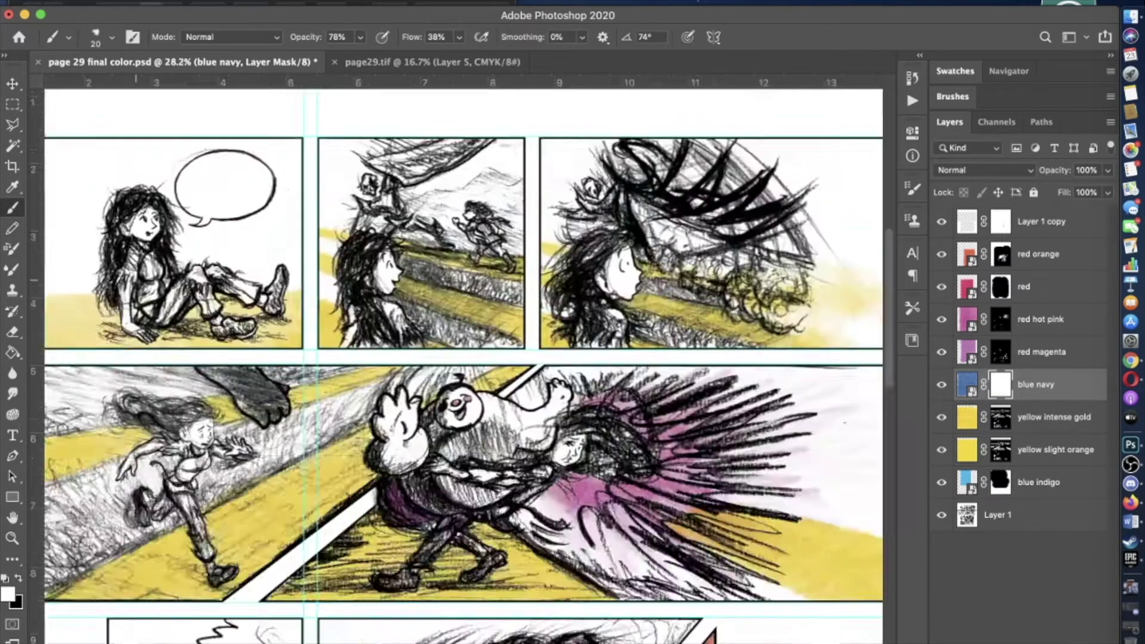
pyautogui.click(112, 37)
pyautogui.click(164, 90)
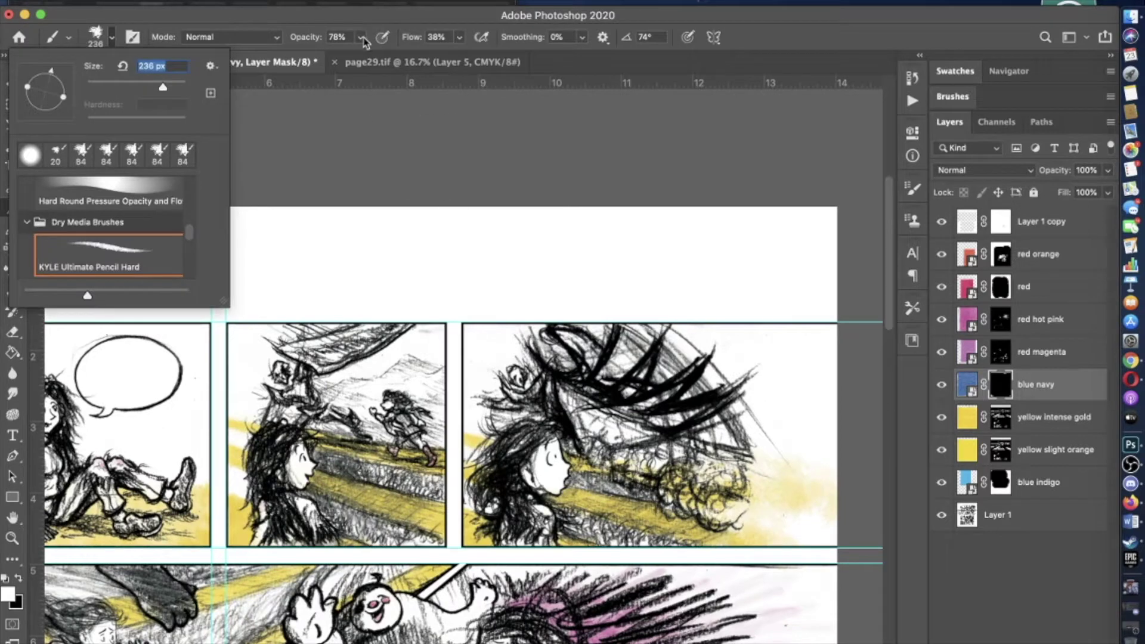
pyautogui.write('300')
pyautogui.press('Return')
pyautogui.moveTo(847, 424)
pyautogui.mouseDown()
pyautogui.moveTo(775, 406)
pyautogui.moveTo(805, 418)
pyautogui.moveTo(686, 334)
pyautogui.moveTo(799, 430)
pyautogui.mouseUp()
pyautogui.hscroll(-3, 525, 334)
pyautogui.moveTo(438, 379)
pyautogui.mouseDown()
pyautogui.moveTo(541, 355)
pyautogui.moveTo(547, 328)
pyautogui.moveTo(368, 356)
pyautogui.mouseUp()
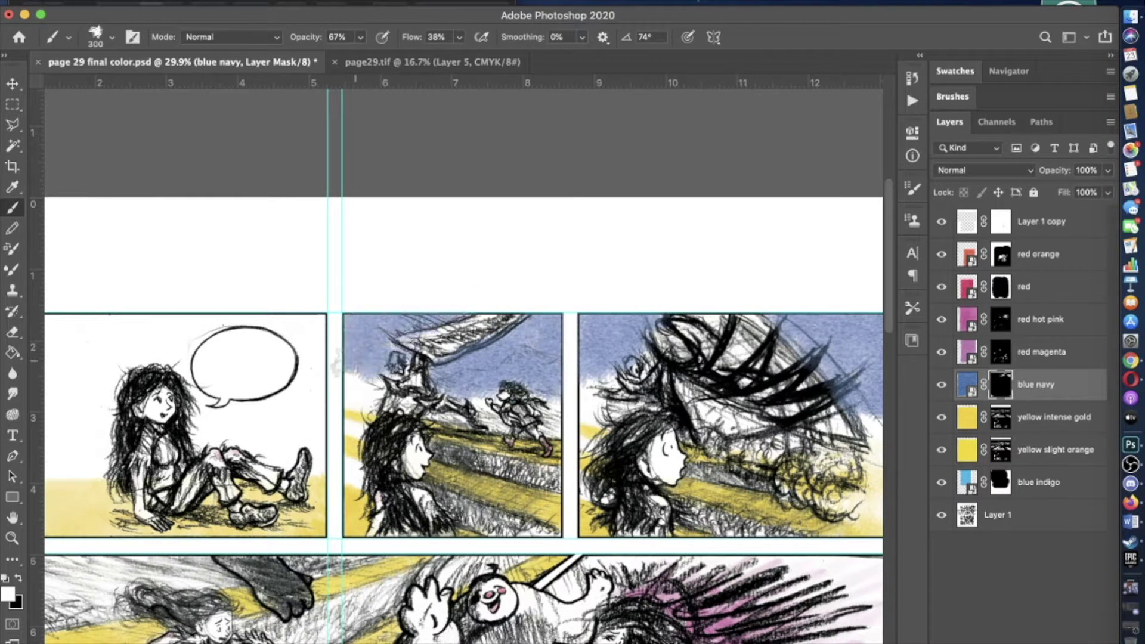
# - Soften the navy sky in the second and third top-row panels with the black brush at 41% opacity
pyautogui.hscroll(3, 567, 324)
pyautogui.press('4')
pyautogui.press('1')
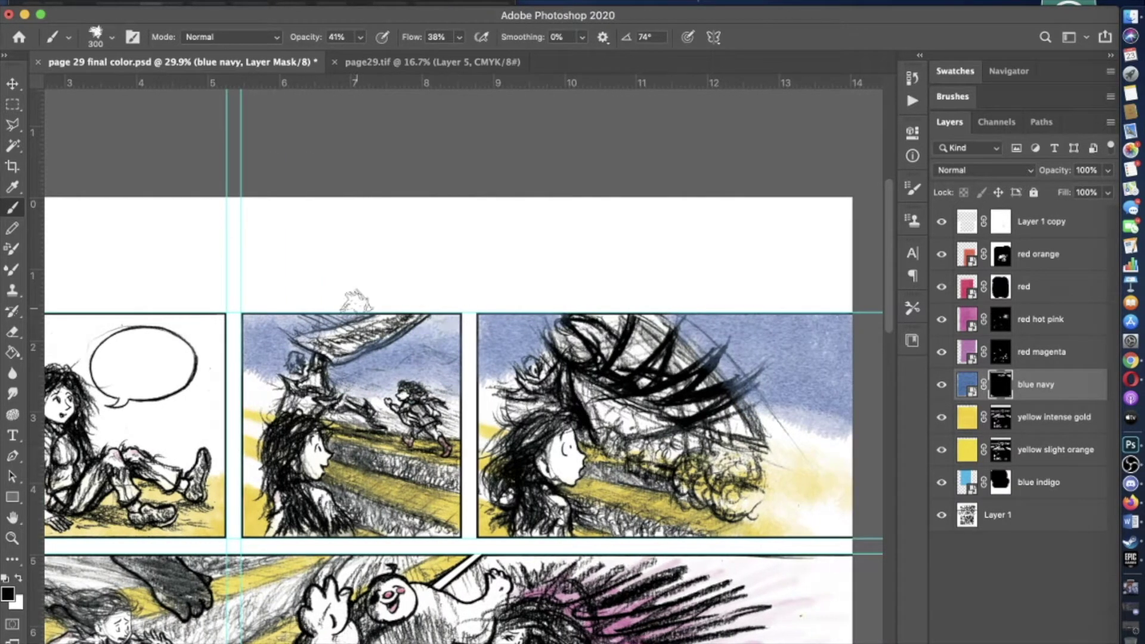
pyautogui.hscroll(3, 361, 307)
pyautogui.scroll(-1, 361, 307)
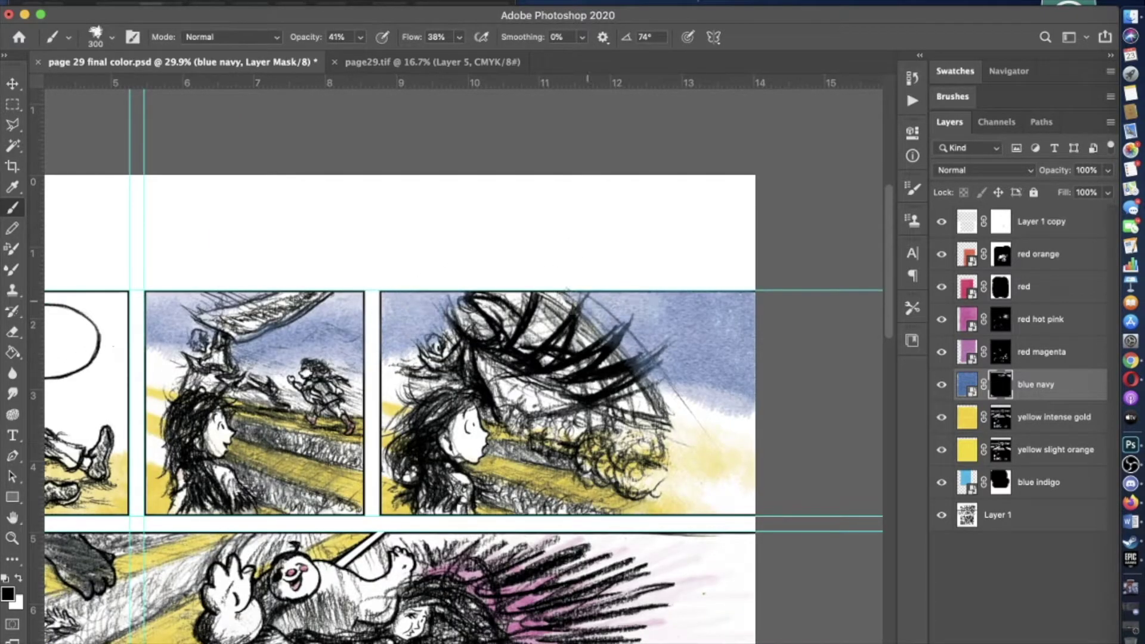
# - Blend the lower edge of the third panel's navy sky into the yellow with the brush at 12% opacity
pyautogui.press('1')
pyautogui.press('2')
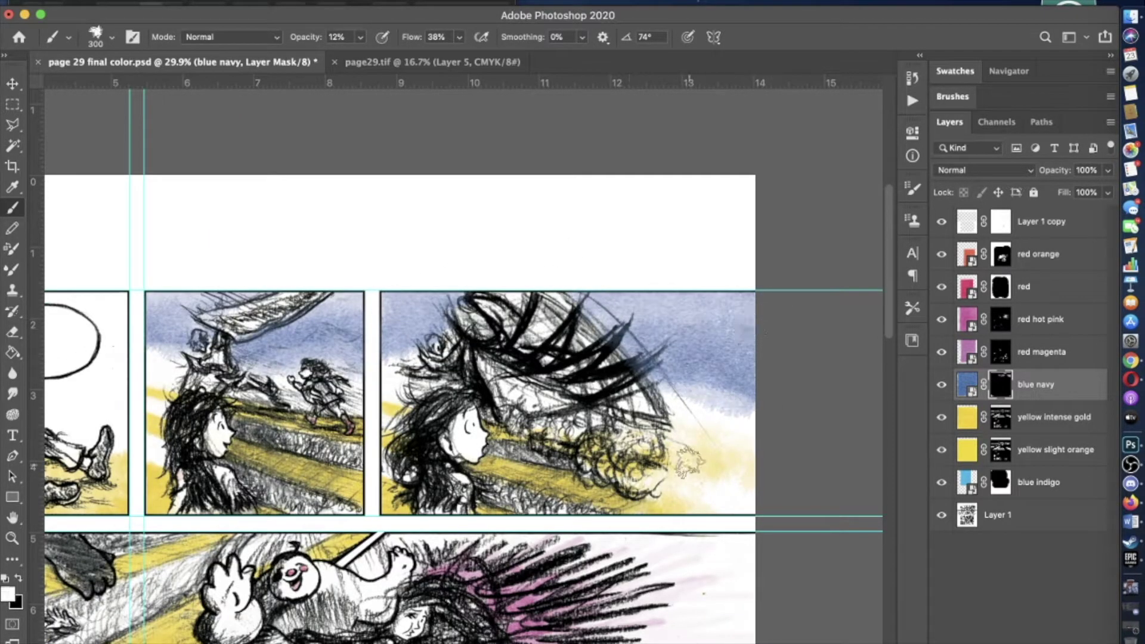
pyautogui.moveTo(674, 418); pyautogui.dragTo(739, 394)
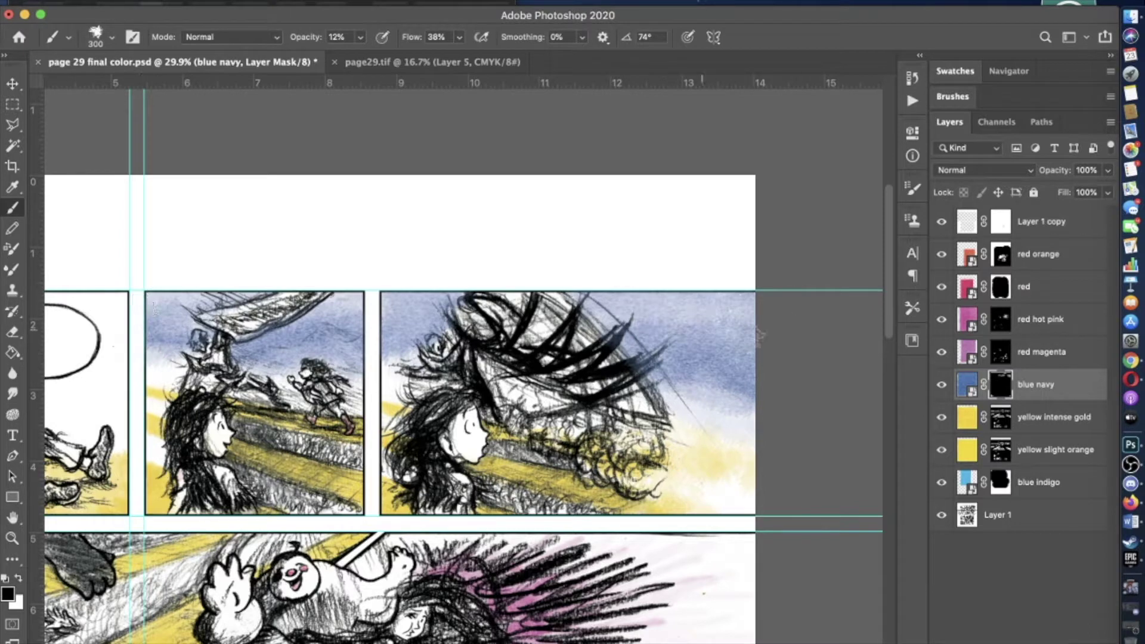
# - Wash a pale navy sky into the first panel at 12% opacity and soften it with the black brush at 9%
pyautogui.scroll(-3, 668, 389)
pyautogui.hscroll(-3, 358, 453)
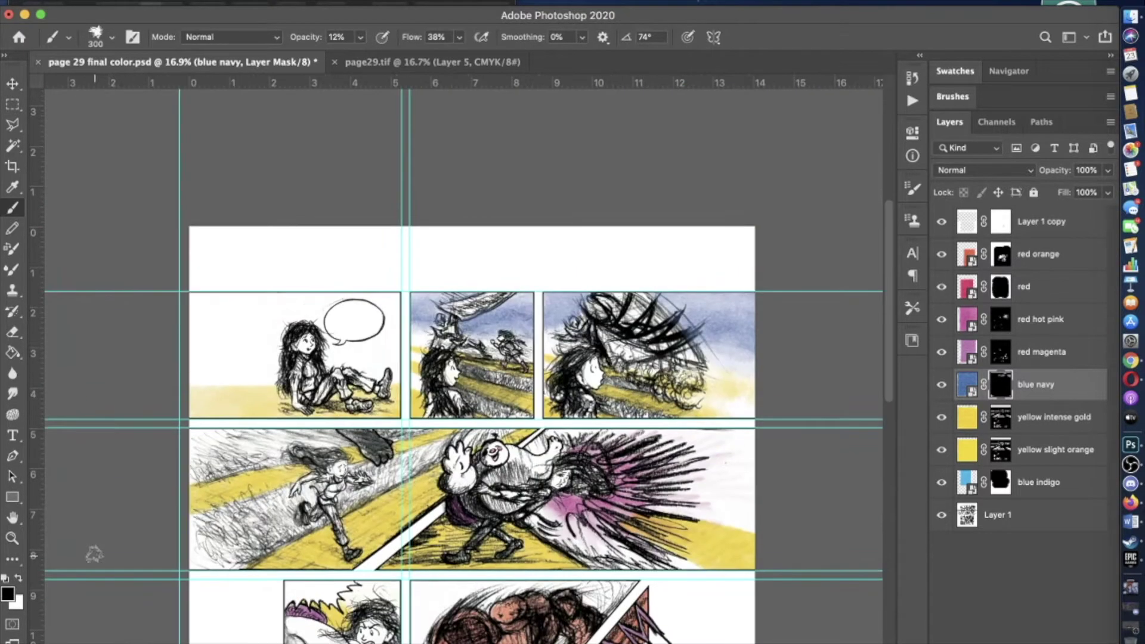
pyautogui.moveTo(193, 349)
pyautogui.mouseDown()
pyautogui.moveTo(272, 343)
pyautogui.moveTo(235, 340)
pyautogui.moveTo(201, 300)
pyautogui.moveTo(382, 334)
pyautogui.mouseUp()
pyautogui.scroll(2, 370, 131)
pyautogui.press('5')
pyautogui.press('5')
pyautogui.scroll(2, 409, 132)
pyautogui.hscroll(-2, 408, 131)
pyautogui.press('0')
pyautogui.press('9')
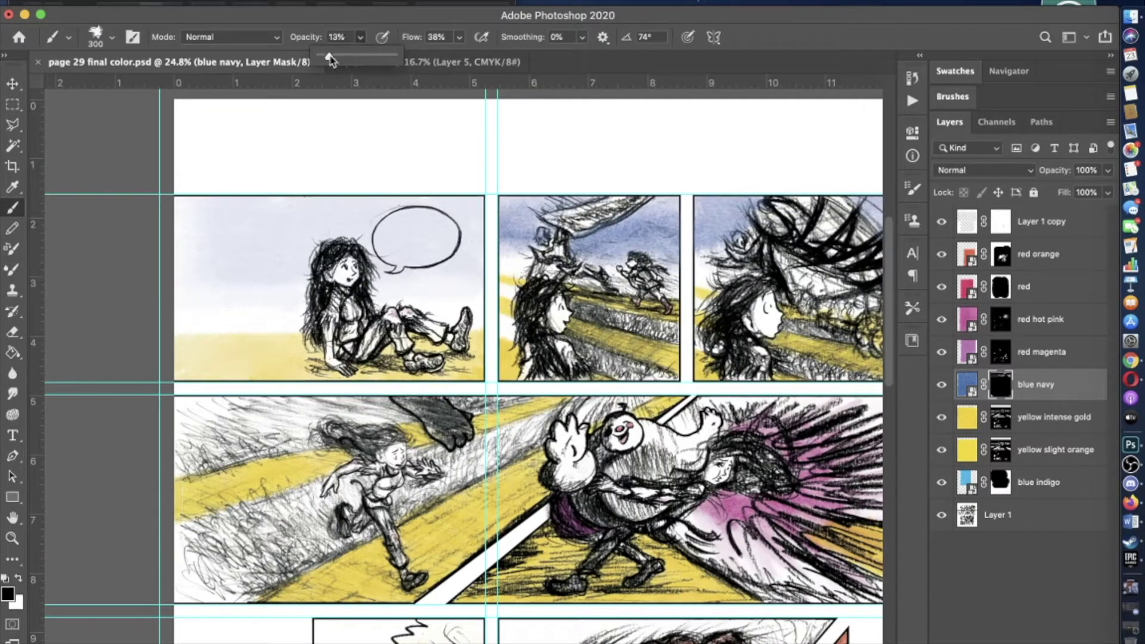
# - Clear the navy tint from inside the first panel's speech balloon with a 127 px black brush at 100% opacity
pyautogui.scroll(3, 350, 162)
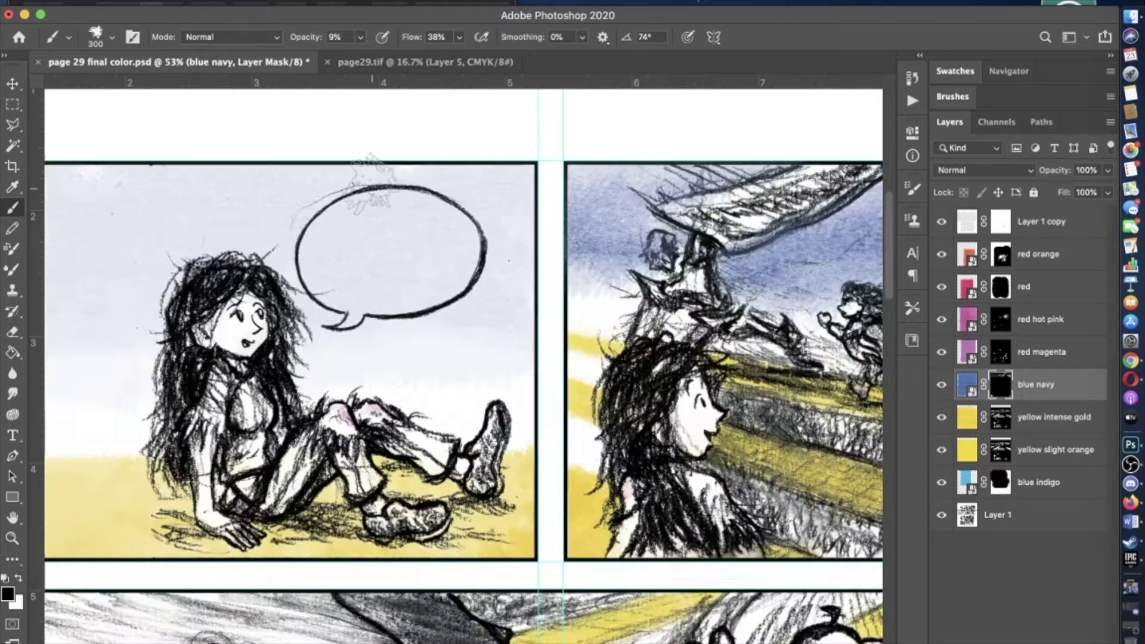
pyautogui.press('0')
pyautogui.click(112, 37)
pyautogui.moveTo(133, 82); pyautogui.dragTo(113, 89)
pyautogui.press('Return')
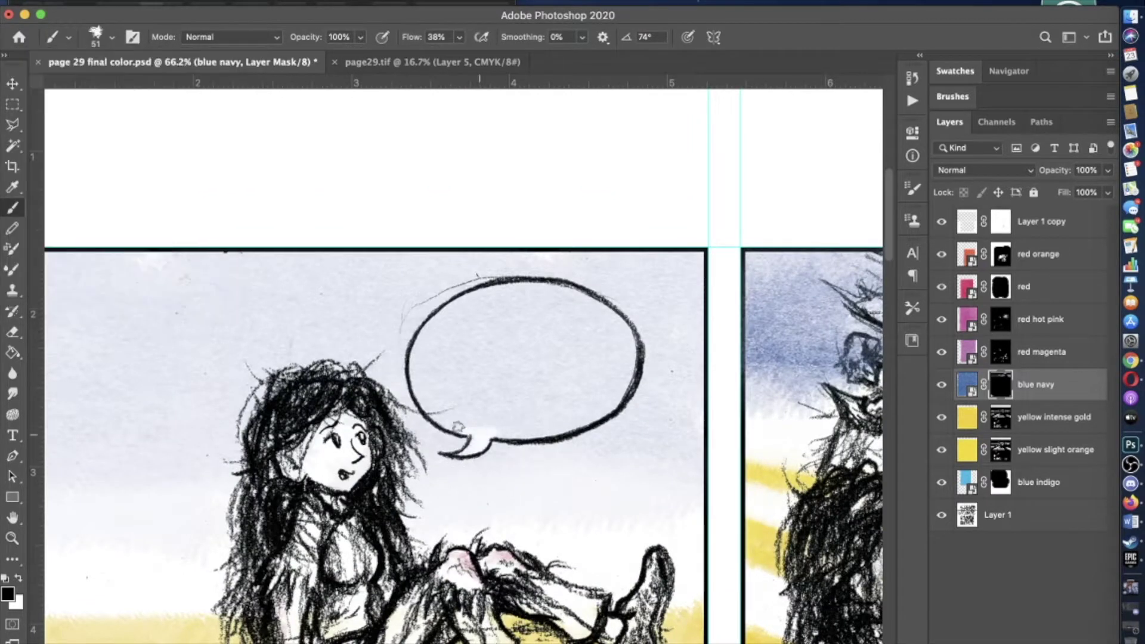
pyautogui.press(']')
pyautogui.press(']')
pyautogui.press(']')
pyautogui.press(']')
pyautogui.press(']')
pyautogui.press(']')
pyautogui.moveTo(438, 411)
pyautogui.mouseDown()
pyautogui.moveTo(438, 340)
pyautogui.moveTo(609, 396)
pyautogui.moveTo(557, 319)
pyautogui.moveTo(577, 389)
pyautogui.mouseUp()
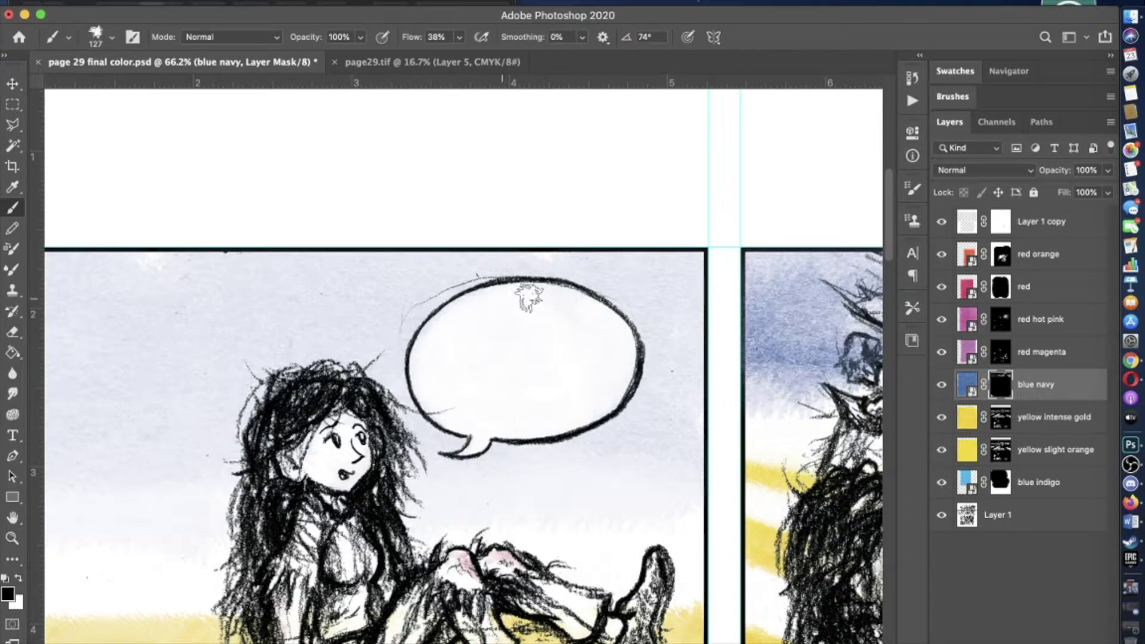
# - Paint out the stray sketch lines around the speech balloon on Layer 1 with a 51 px white brush
pyautogui.click(998, 514)
pyautogui.scroll(3, 464, 384)
pyautogui.click(111, 37)
pyautogui.press('Return')
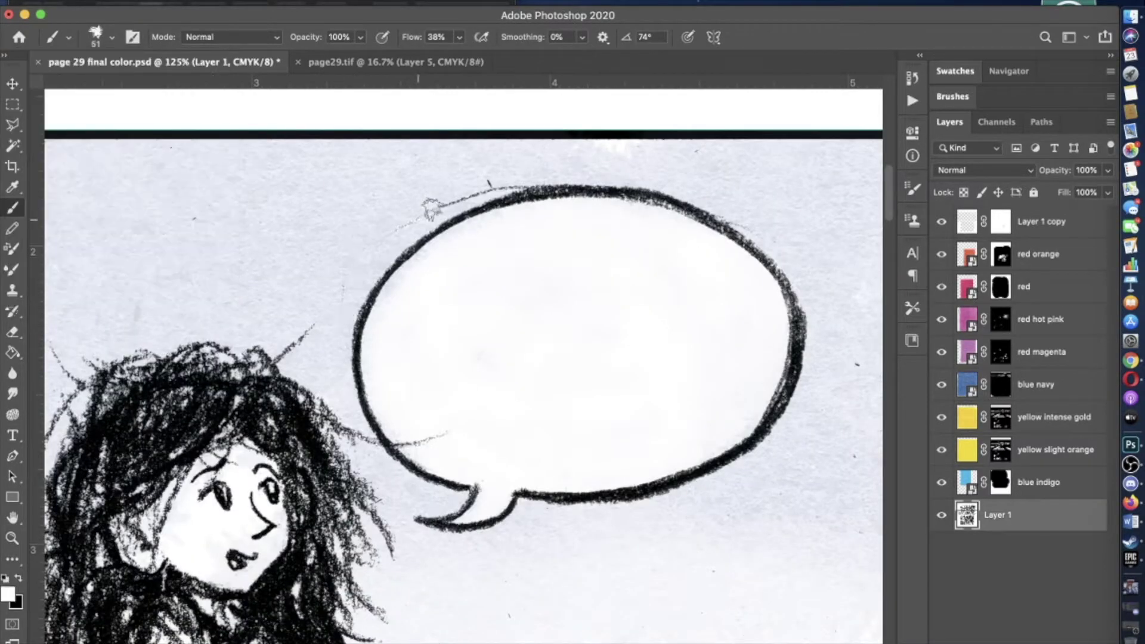
pyautogui.scroll(2, 513, 176)
pyautogui.scroll(-10, 609, 442)
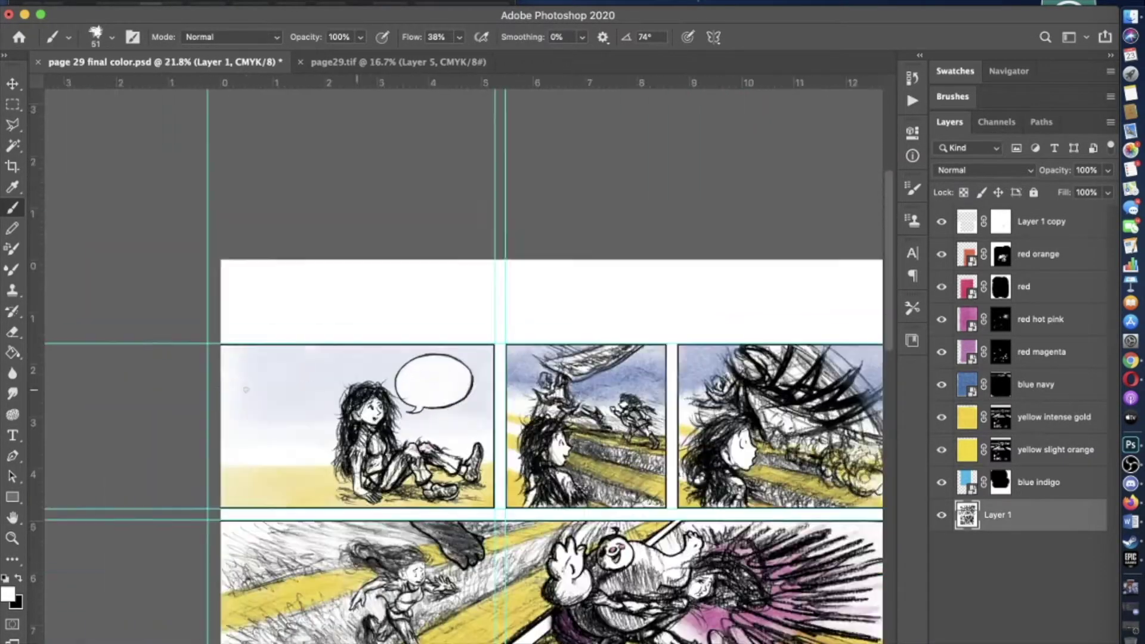
# - Tint the sky of the burst panel on the blue navy mask with a 364 px white brush at 14% opacity
pyautogui.scroll(-5, 465, 358)
pyautogui.hscroll(6, 465, 358)
pyautogui.click(1000, 384)
pyautogui.press('x')
pyautogui.click(360, 37)
pyautogui.moveTo(364, 55); pyautogui.dragTo(296, 55)
pyautogui.click(112, 37)
pyautogui.moveTo(36, 84); pyautogui.dragTo(72, 84)
pyautogui.press('Return')
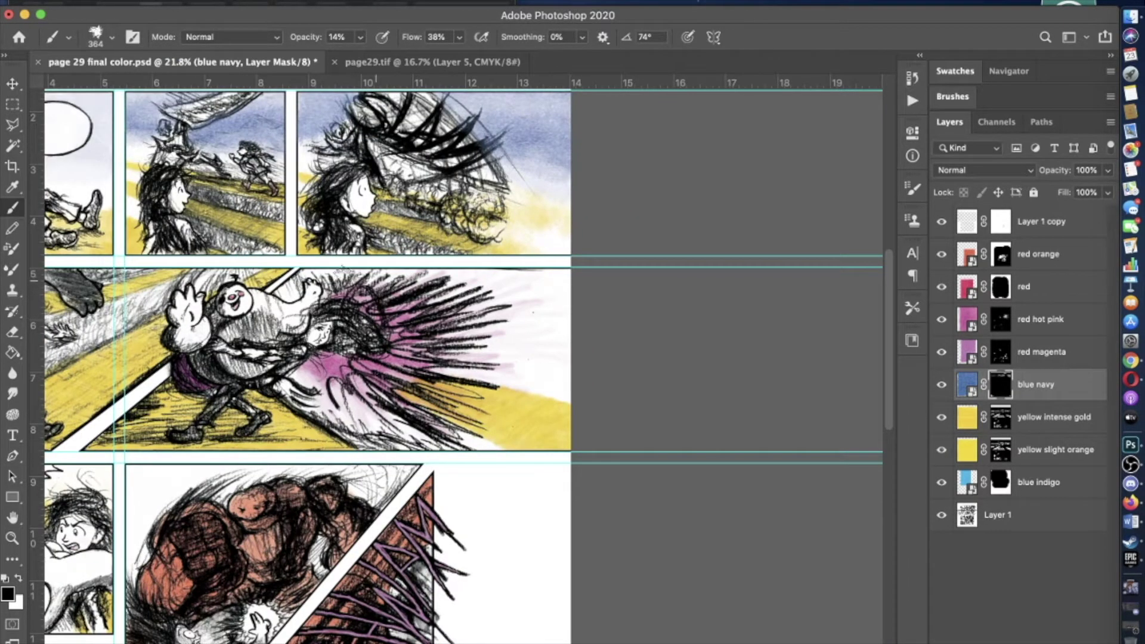
pyautogui.press('x')
pyautogui.moveTo(592, 367)
pyautogui.mouseDown()
pyautogui.moveTo(471, 335)
pyautogui.moveTo(397, 278)
pyautogui.moveTo(286, 289)
pyautogui.mouseUp()
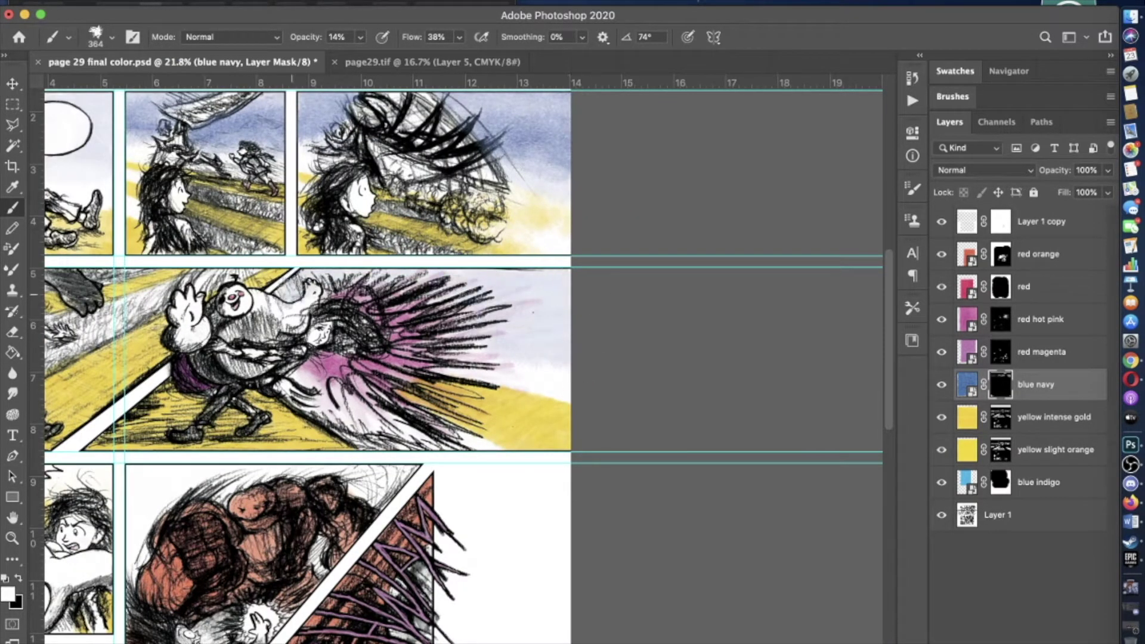
# - Soften the burst panel's navy sky at 9% opacity and clean the spill off the diagonal gutter with a 91 px black brush at 100%
pyautogui.click(7, 574)
pyautogui.press('0')
pyautogui.press('9')
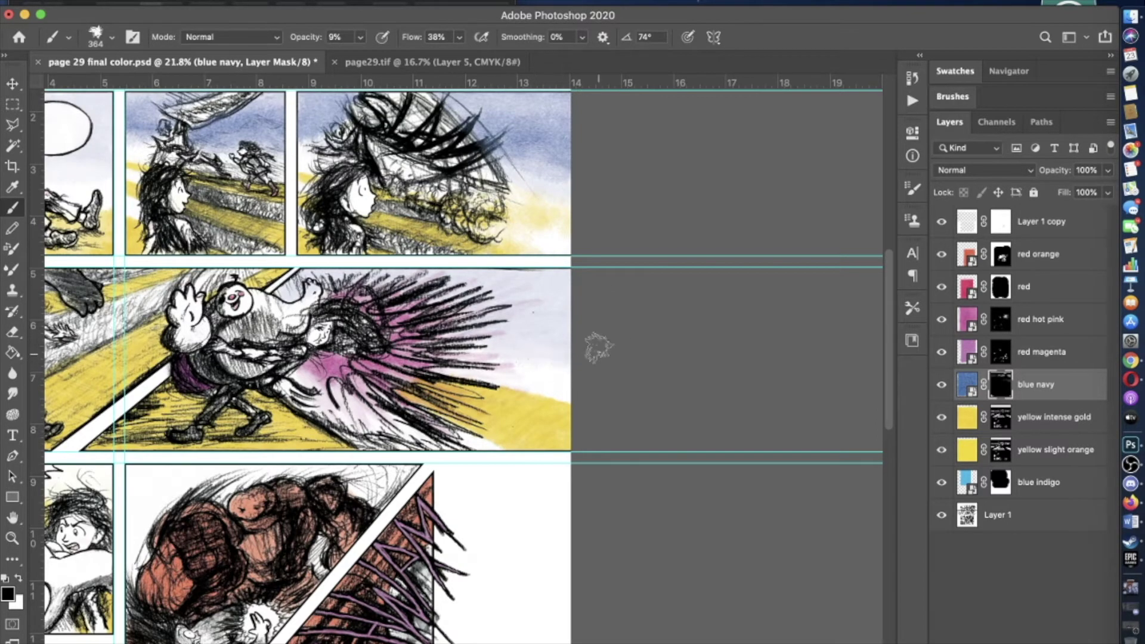
pyautogui.scroll(5, 255, 279)
pyautogui.press('0')
pyautogui.click(112, 37)
pyautogui.moveTo(71, 84); pyautogui.dragTo(45, 84)
pyautogui.press('Return')
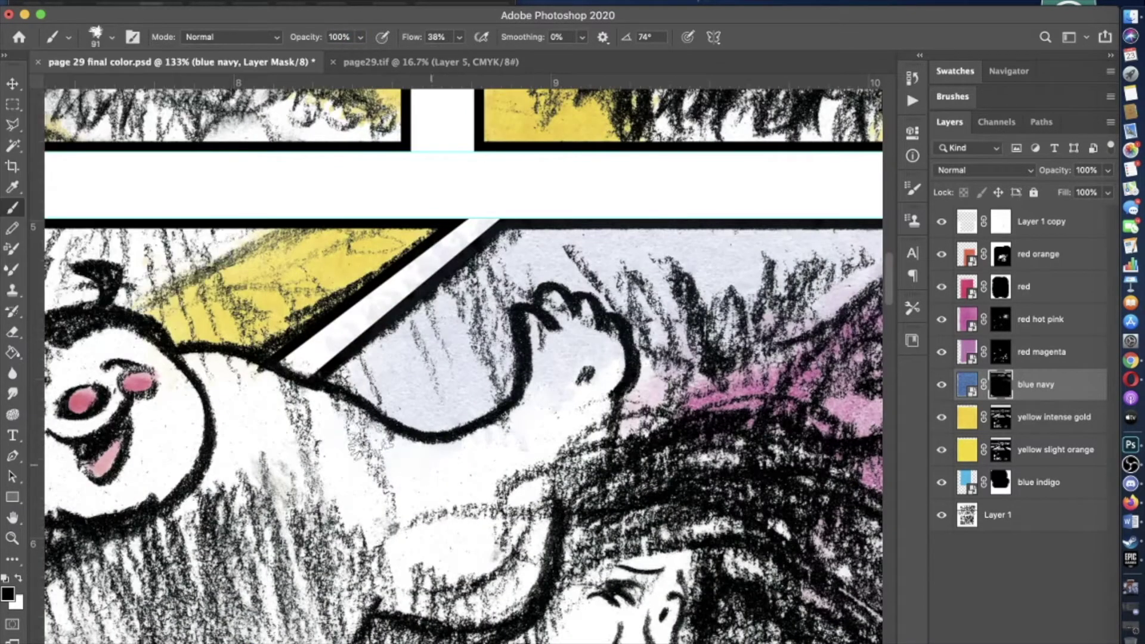
# - Cover the crouching figures in the lower-left panel with navy using a 412 px white brush at 82% opacity
pyautogui.scroll(-5, 417, 358)
pyautogui.scroll(-3, 418, 358)
pyautogui.press('x')
pyautogui.press('8')
pyautogui.press('2')
pyautogui.click(111, 37)
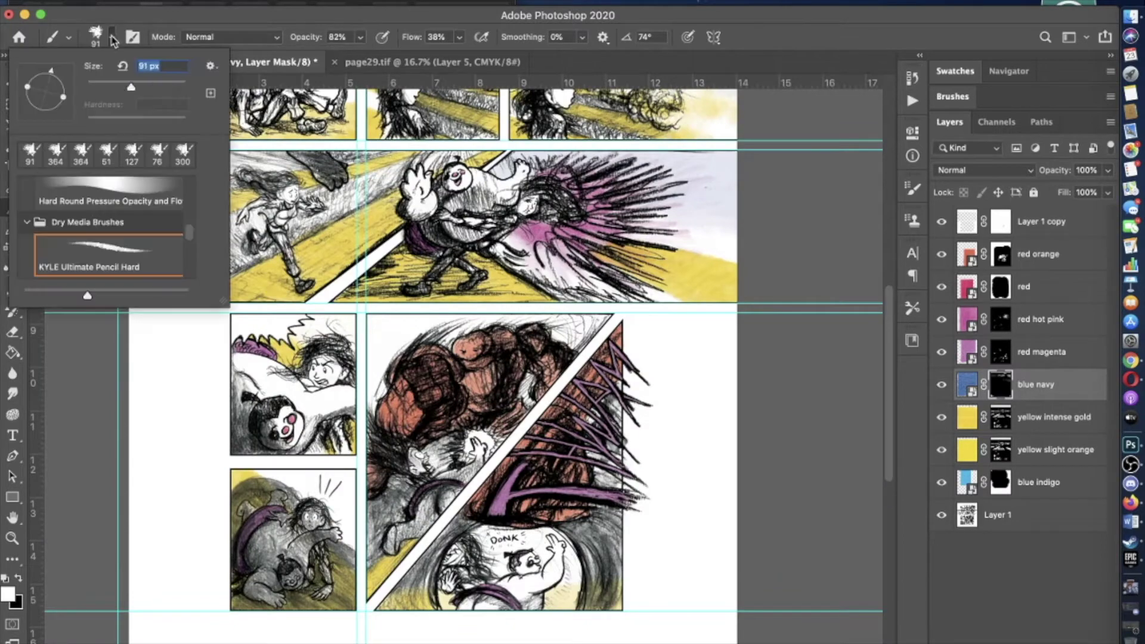
pyautogui.press('Return')
pyautogui.moveTo(256, 560); pyautogui.dragTo(334, 555)
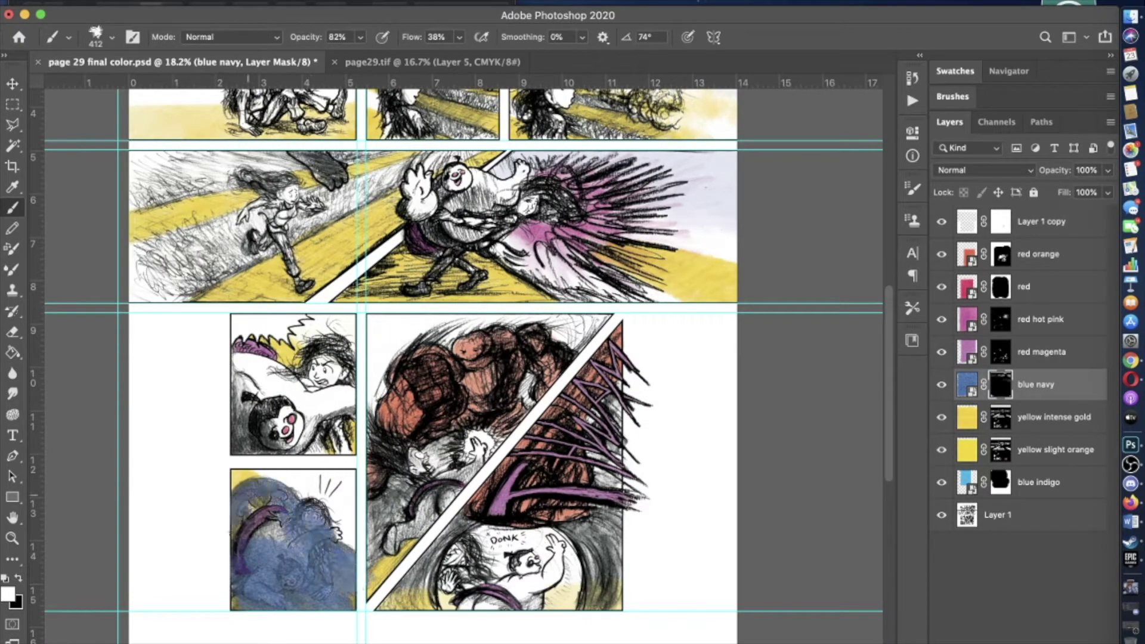
# - Reveal navy over the fallen figure in the large diagonal panel and the dark background around the circular DONK inset
pyautogui.scroll(2, 417, 477)
pyautogui.moveTo(370, 597)
pyautogui.mouseDown()
pyautogui.moveTo(366, 549)
pyautogui.moveTo(339, 495)
pyautogui.moveTo(406, 453)
pyautogui.moveTo(501, 507)
pyautogui.mouseUp()
pyautogui.scroll(-5, 466, 358)
pyautogui.moveTo(357, 477); pyautogui.dragTo(442, 388)
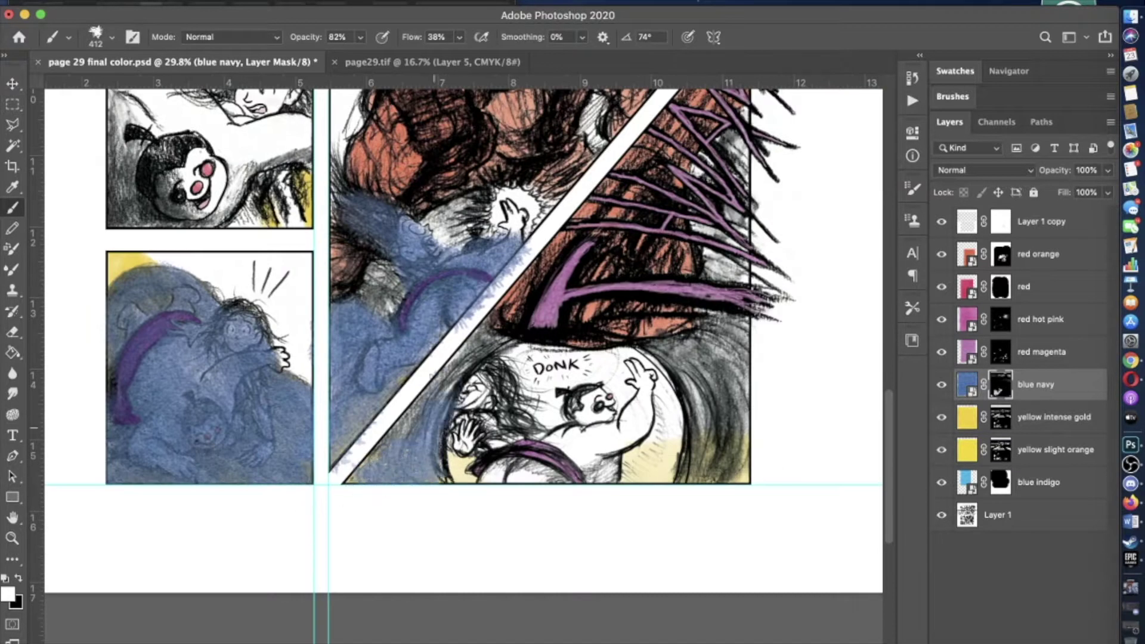
pyautogui.scroll(-3, 466, 507)
pyautogui.moveTo(564, 424)
pyautogui.mouseDown()
pyautogui.moveTo(565, 380)
pyautogui.moveTo(556, 414)
pyautogui.mouseUp()
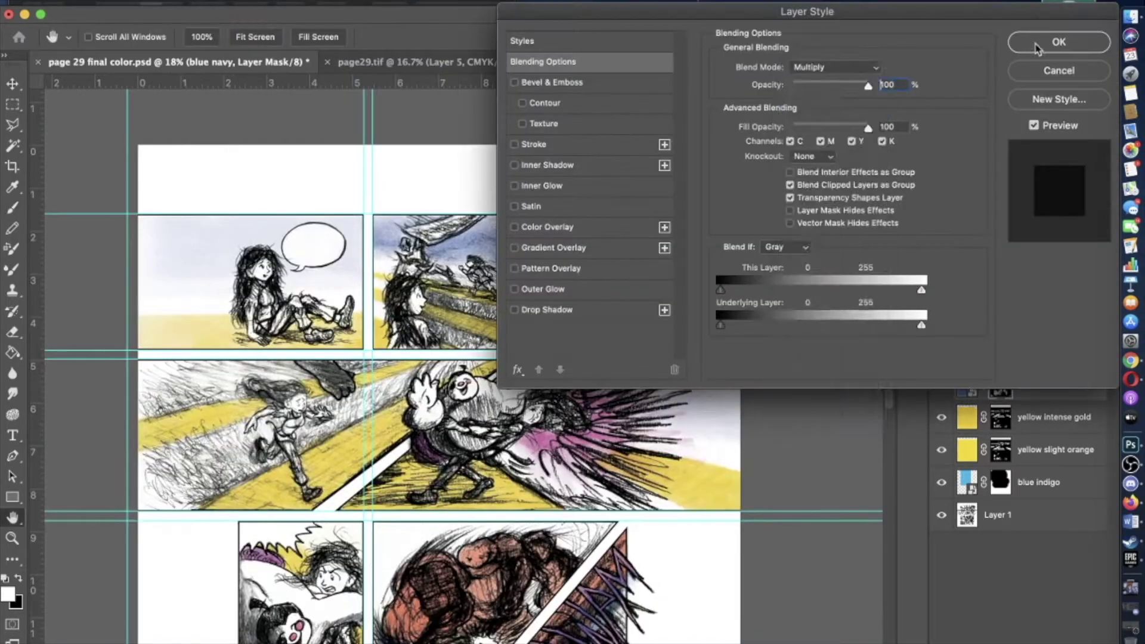
# - Set the blue navy layer's blend mode to Multiply and review the page from top to bottom
pyautogui.click(1038, 47)
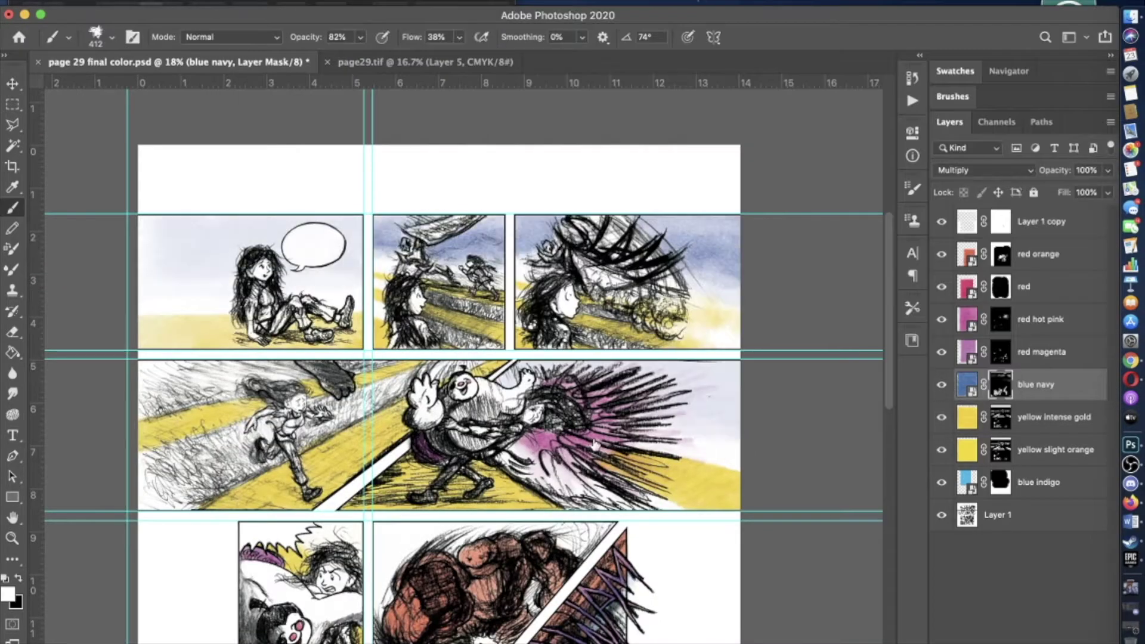
pyautogui.scroll(-3, 418, 358)
pyautogui.scroll(3, 418, 358)
pyautogui.scroll(-3, 417, 358)
pyautogui.scroll(3, 418, 298)
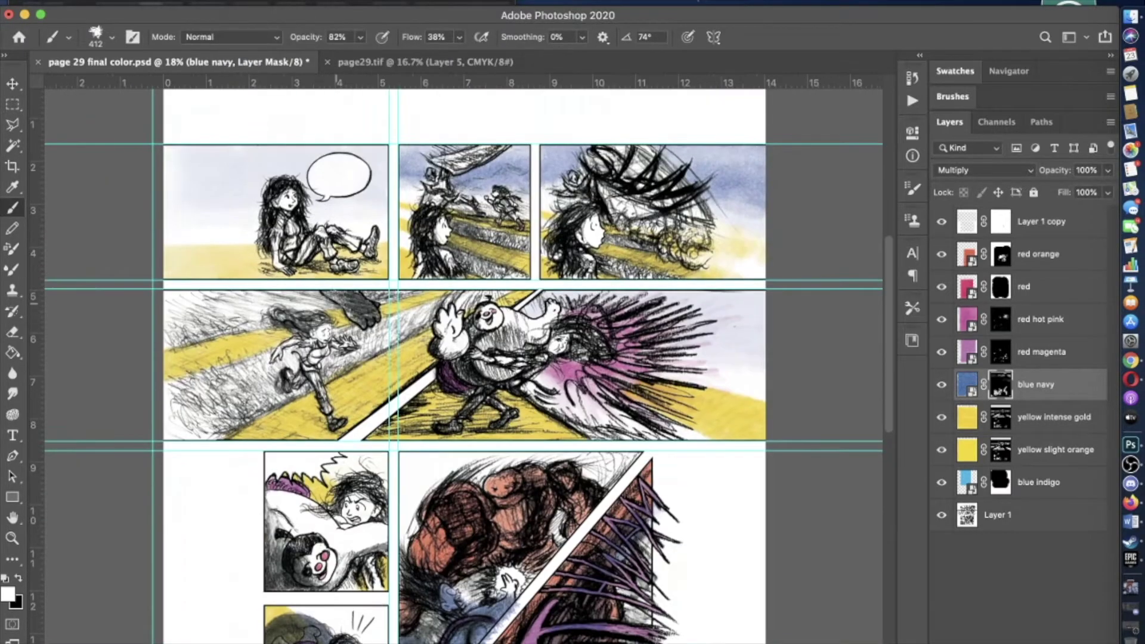
# - Shade the large figure's body in the burst panel with navy at 43% opacity, reducing the white brush to 111 px at 17%
pyautogui.press('4')
pyautogui.press('3')
pyautogui.press('1')
pyautogui.press('7')
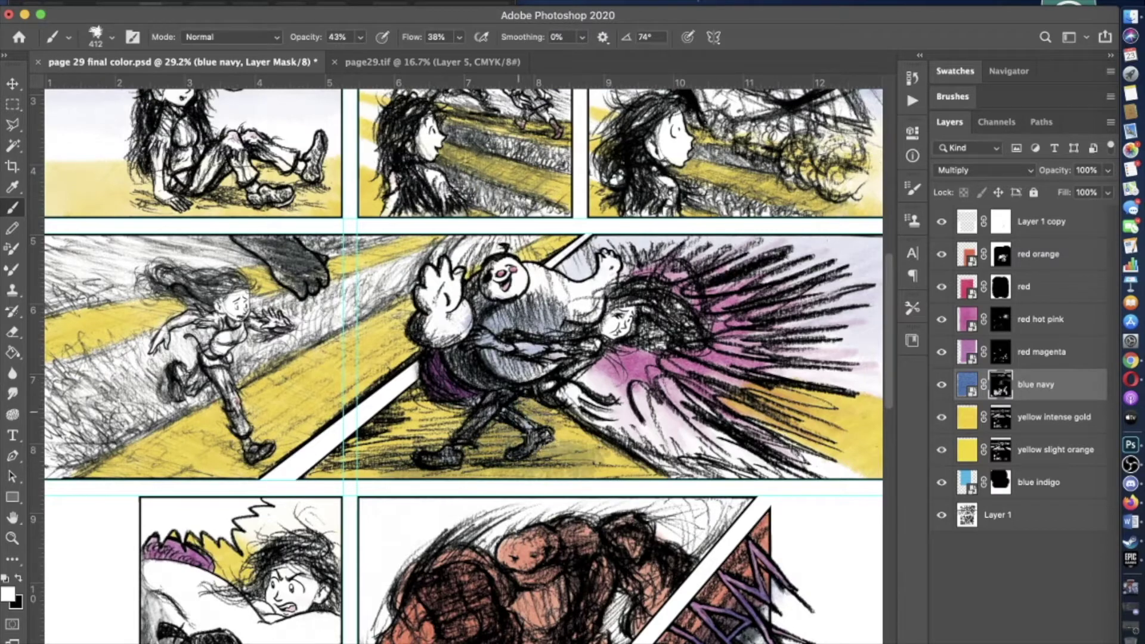
pyautogui.click(111, 37)
pyautogui.doubleClick(102, 275)
pyautogui.click(112, 37)
pyautogui.press('Return')
pyautogui.scroll(-2, 465, 358)
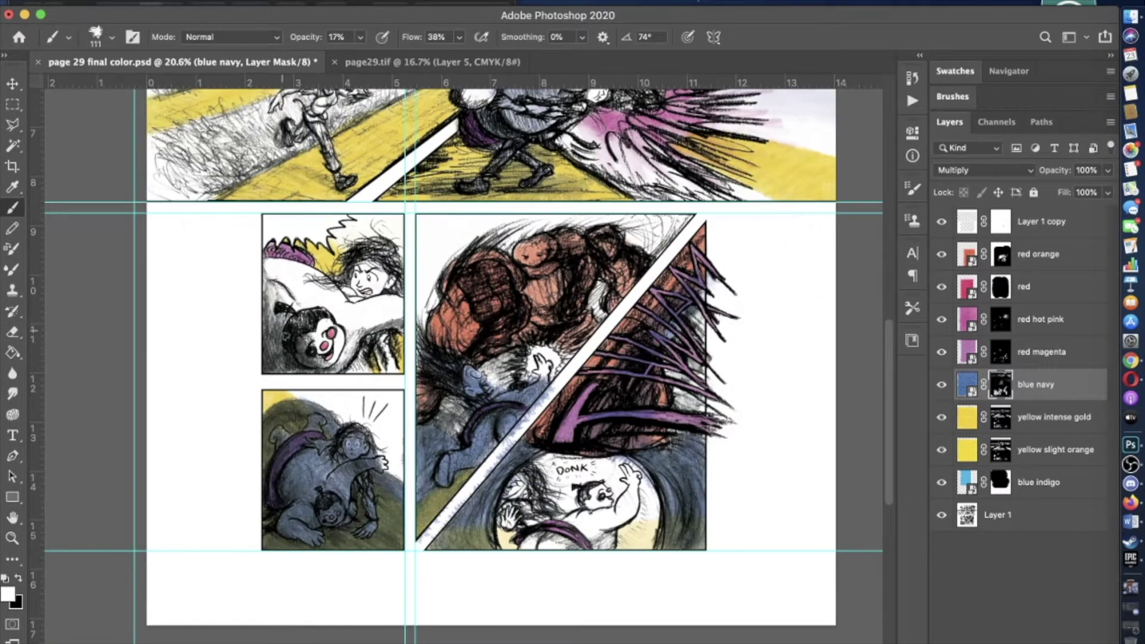
# - Deepen the navy around the fallen figure's head and arm in the large diagonal panel with a 252 px brush at 26% opacity
pyautogui.scroll(-1, 191, 358)
pyautogui.press('x')
pyautogui.click(112, 37)
pyautogui.press('Return')
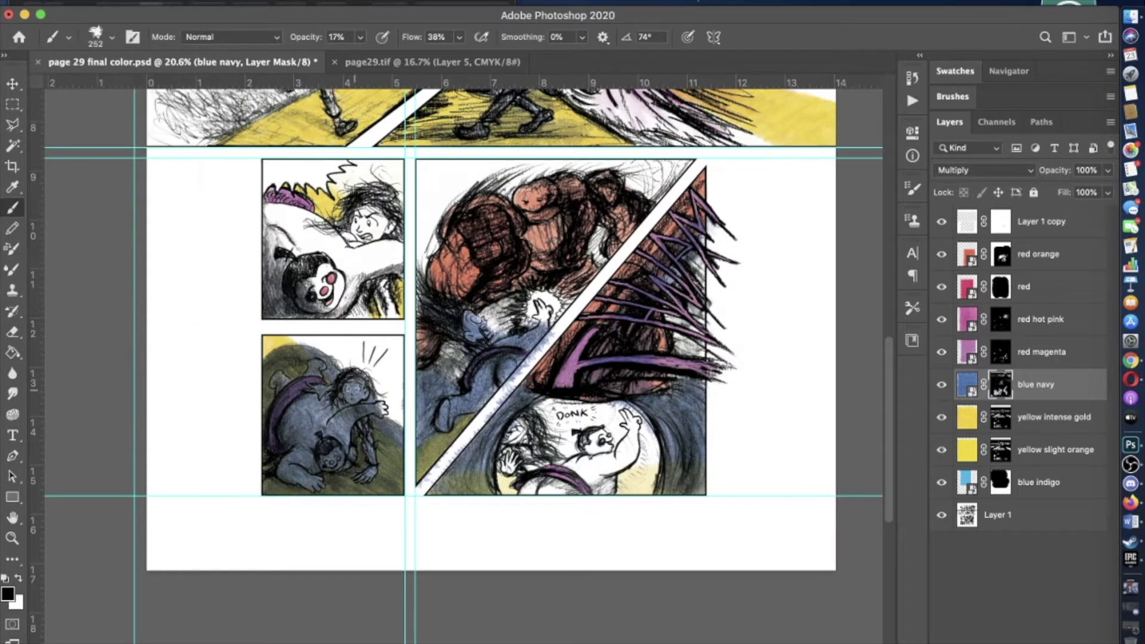
pyautogui.scroll(2, 468, 379)
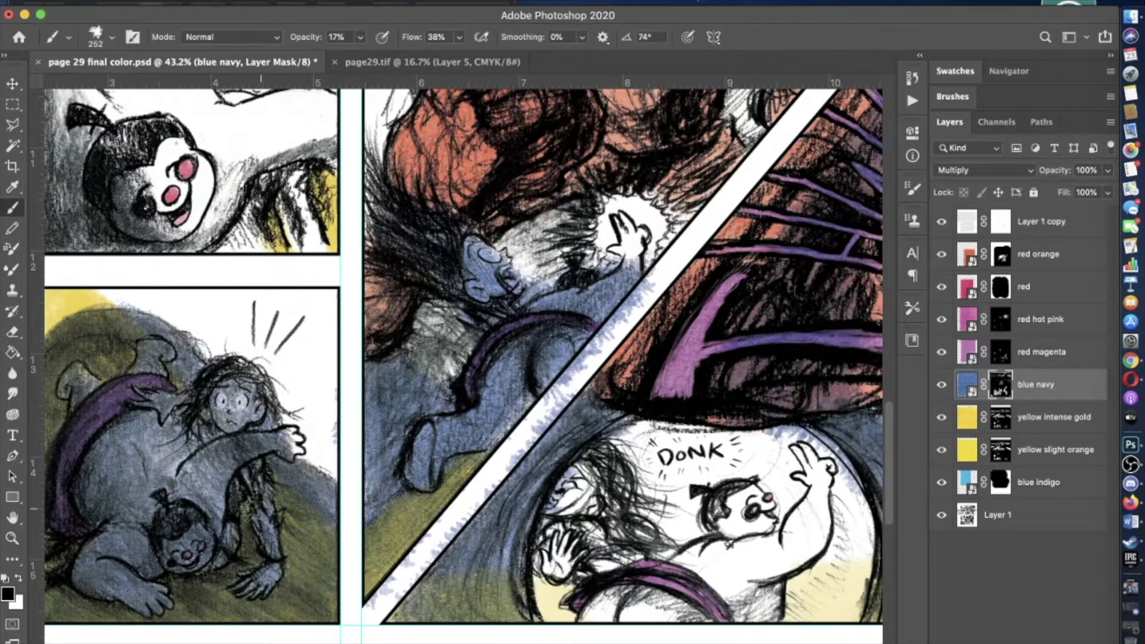
pyautogui.hscroll(-3, 238, 466)
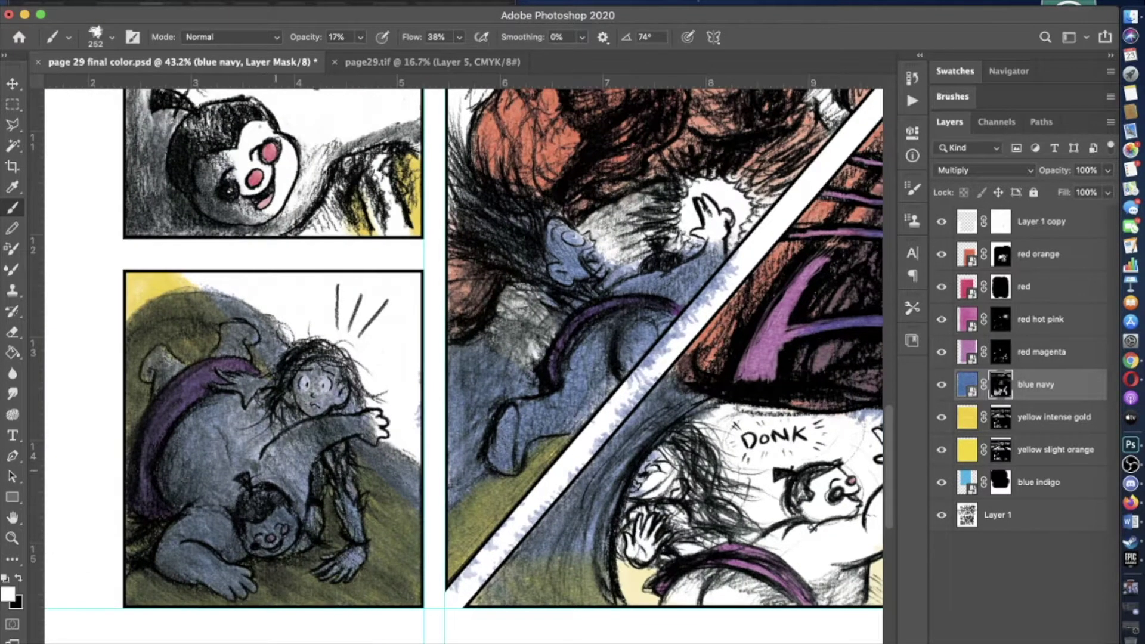
pyautogui.scroll(-3, 275, 470)
pyautogui.scroll(1, 433, 335)
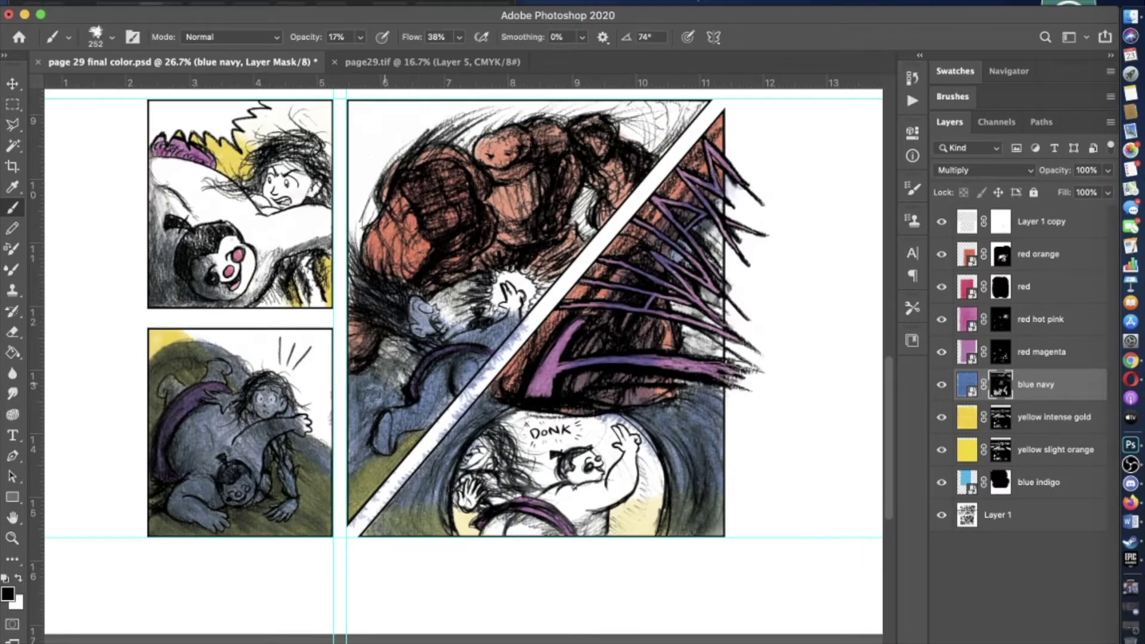
pyautogui.press('2')
pyautogui.press('6')
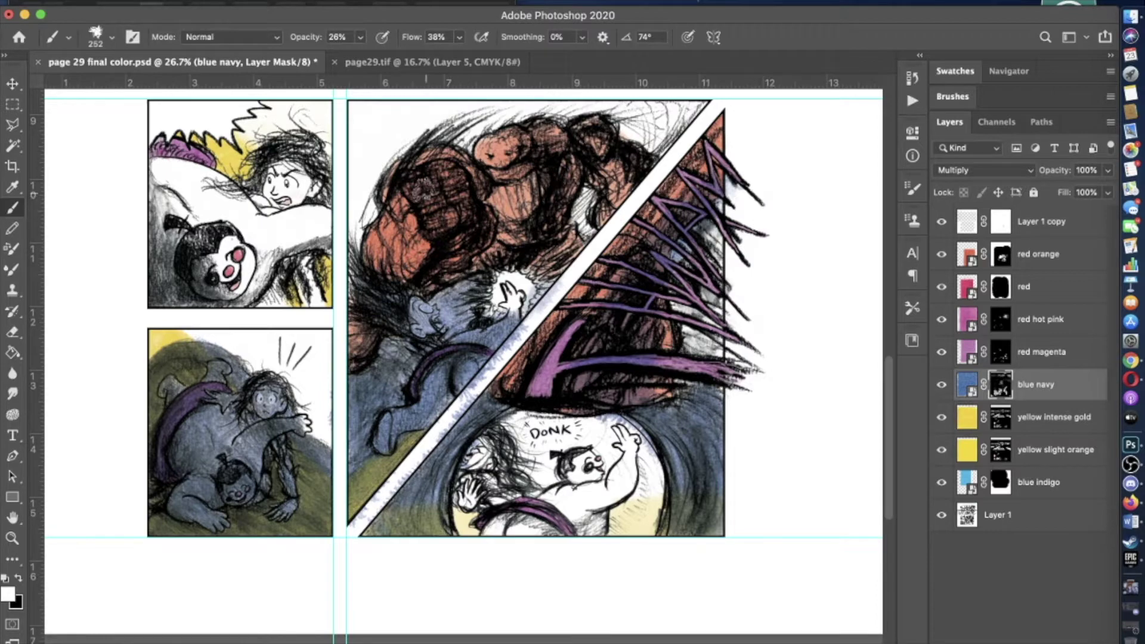
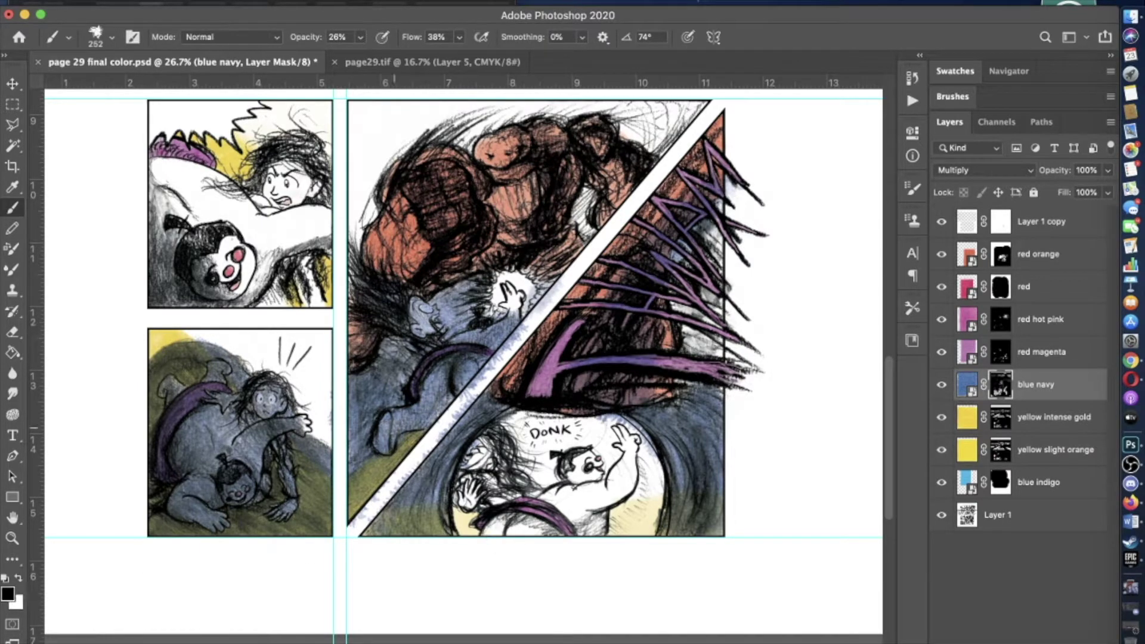
# - Mask the navy off the magenta spikes in the burst panel with a black brush at 100% opacity, reducing it from 84 to 57 px
pyautogui.hscroll(-3, 453, 355)
pyautogui.scroll(3, 453, 354)
pyautogui.press('0')
pyautogui.press('[')
pyautogui.press('[')
pyautogui.click(112, 37)
pyautogui.moveTo(89, 90); pyautogui.dragTo(67, 90)
pyautogui.press('Return')
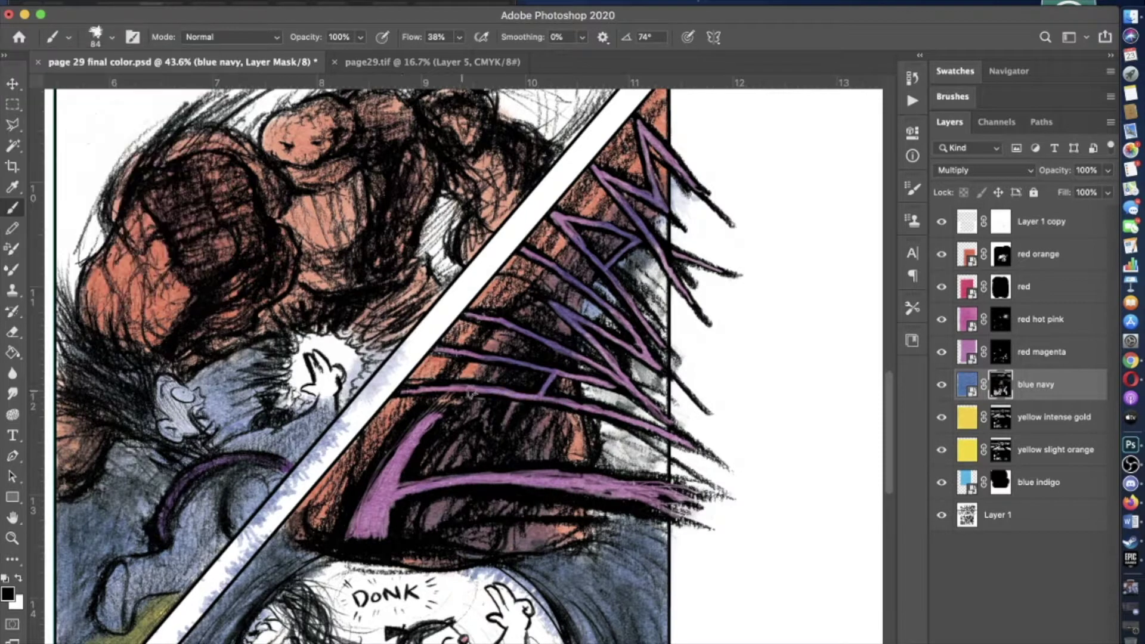
pyautogui.press('[')
pyautogui.press('[')
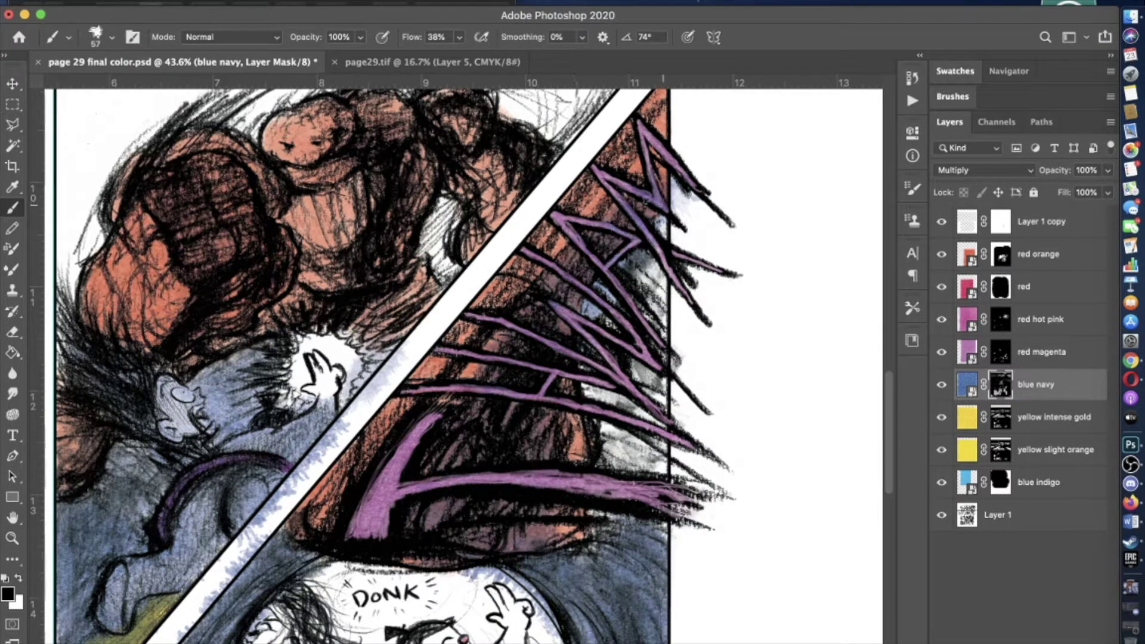
# - Erase the navy spill from the burst panel's outer margin and the diagonal gutter, finishing with a black 97 px Pencil
pyautogui.scroll(3, 469, 391)
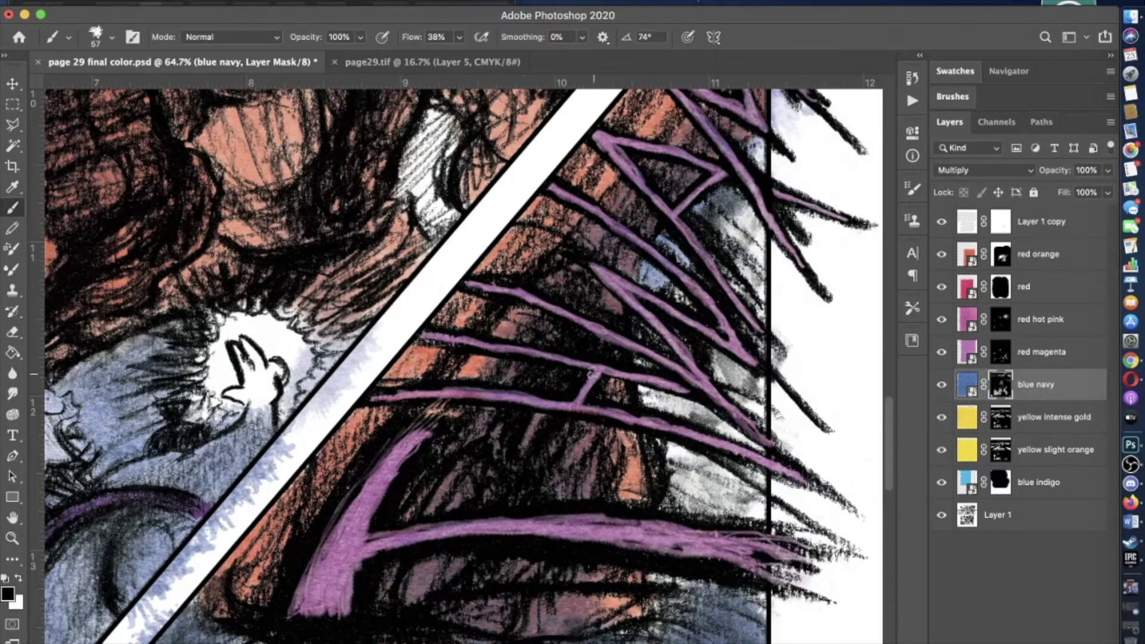
pyautogui.scroll(5, 464, 358)
pyautogui.hscroll(4, 464, 358)
pyautogui.scroll(-5, 464, 358)
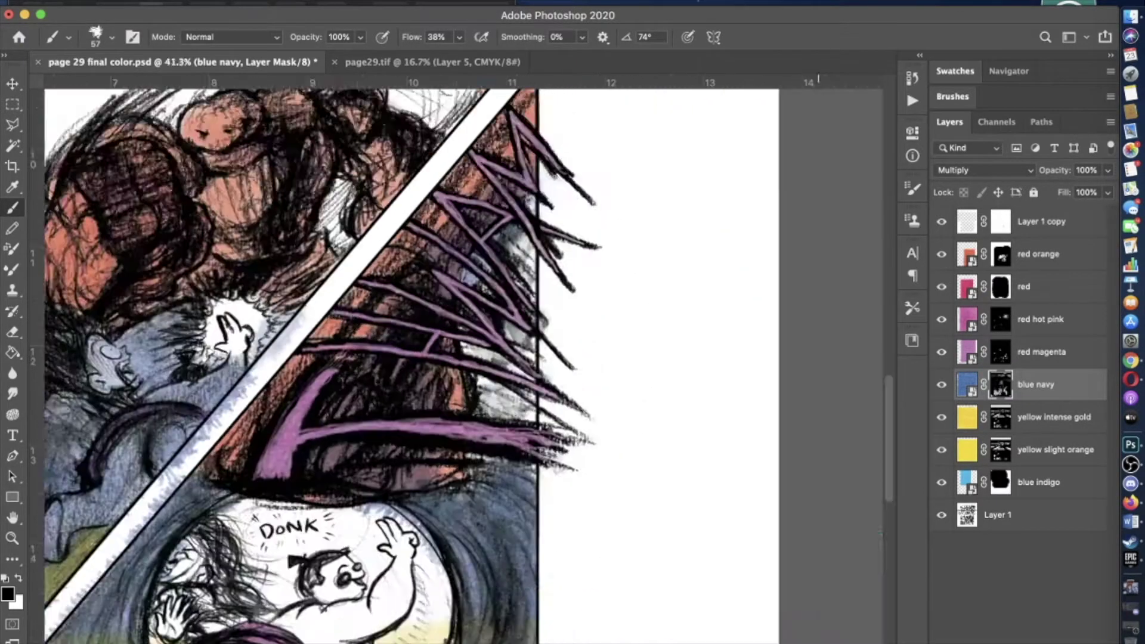
pyautogui.click(12, 228)
pyautogui.click(111, 36)
pyautogui.press('Return')
pyautogui.scroll(5, 641, 335)
pyautogui.scroll(-5, 255, 414)
pyautogui.scroll(8, 256, 417)
pyautogui.scroll(-6, 256, 416)
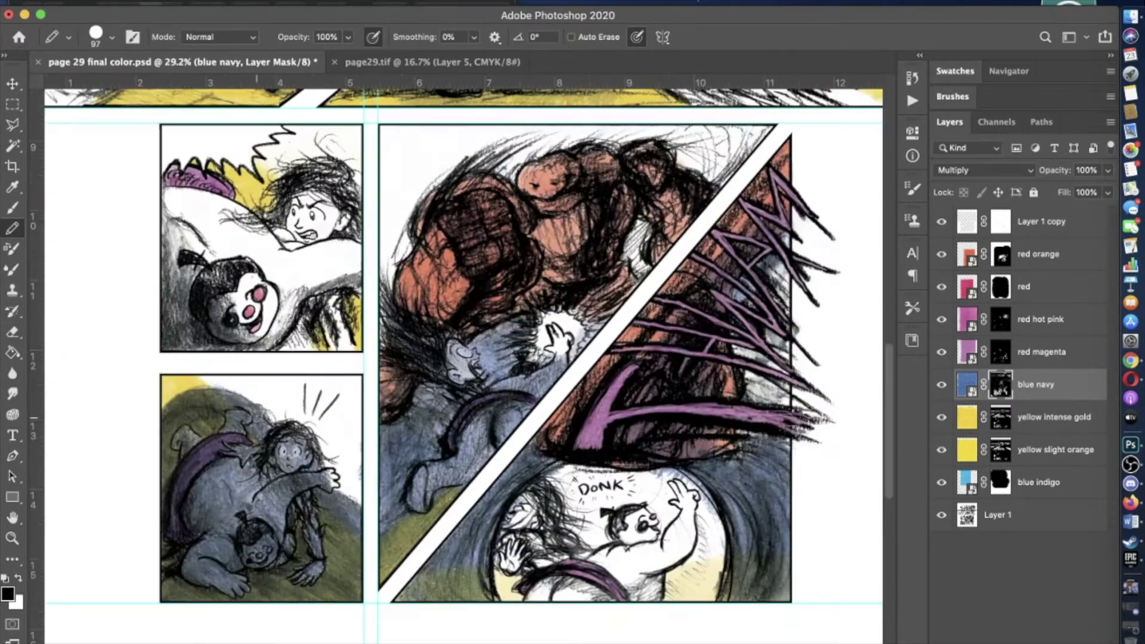
# - Tint the motion lines in the large diagonal panel's upper-right corner on the red orange mask with a 71 px white brush at 18% opacity
pyautogui.scroll(3, 257, 417)
pyautogui.click(1001, 254)
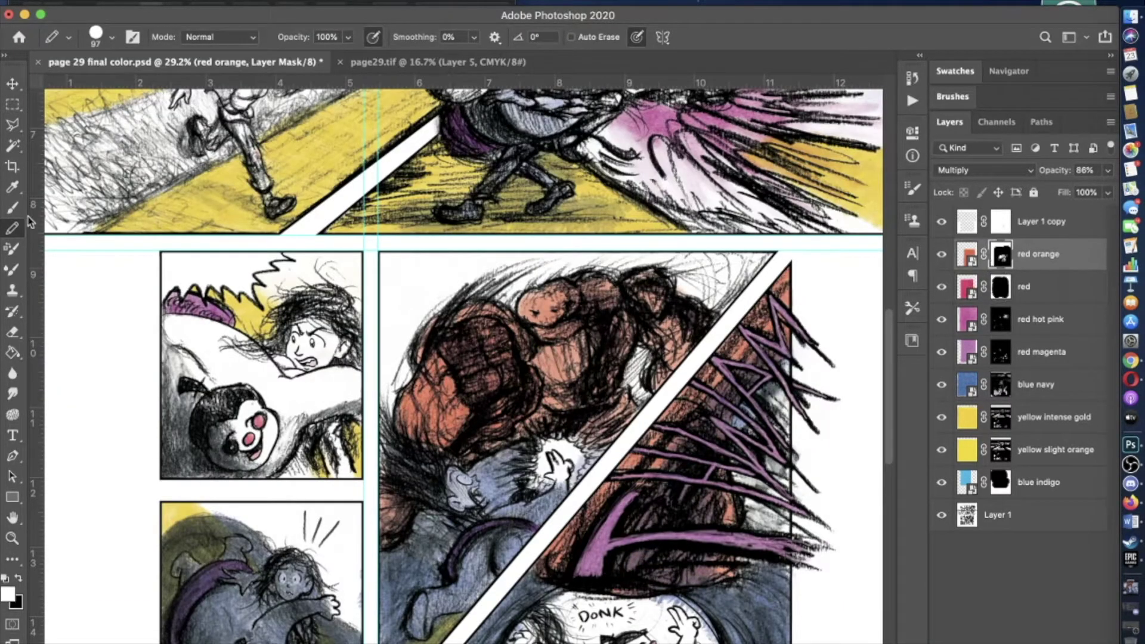
pyautogui.press('b')
pyautogui.click(360, 37)
pyautogui.press('1')
pyautogui.press('8')
pyautogui.click(112, 37)
pyautogui.press('Return')
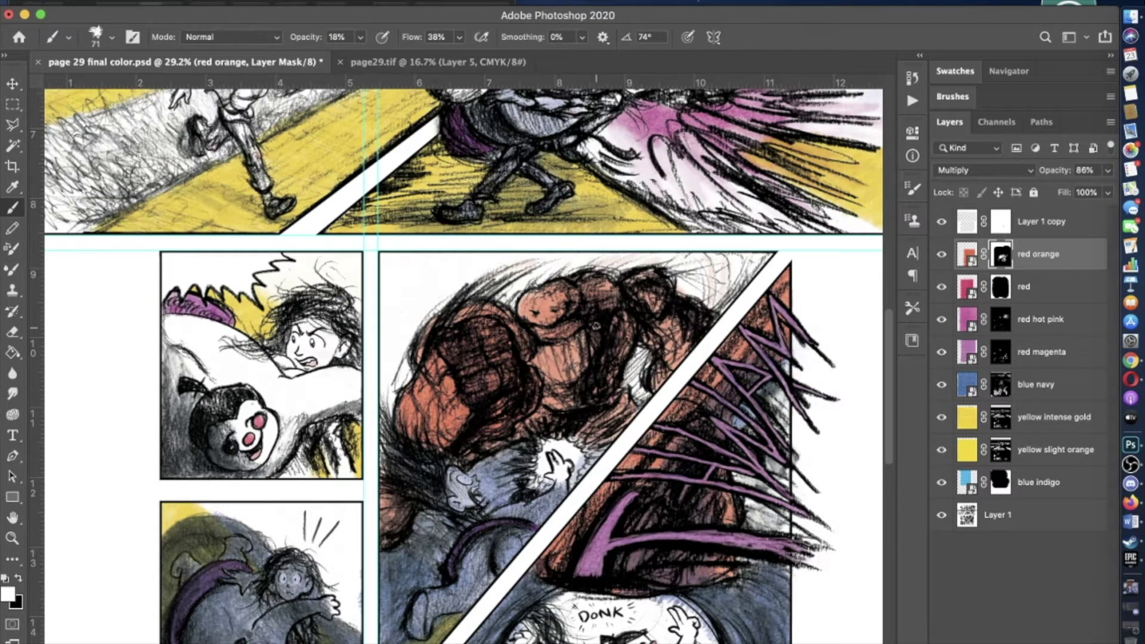
# - Shade the pale hatched patch beside the rightmost red figure, next to the diagonal gutter, on the blue navy mask at 18% opacity
pyautogui.scroll(-2, 455, 351)
pyautogui.click(1001, 385)
pyautogui.scroll(4, 455, 352)
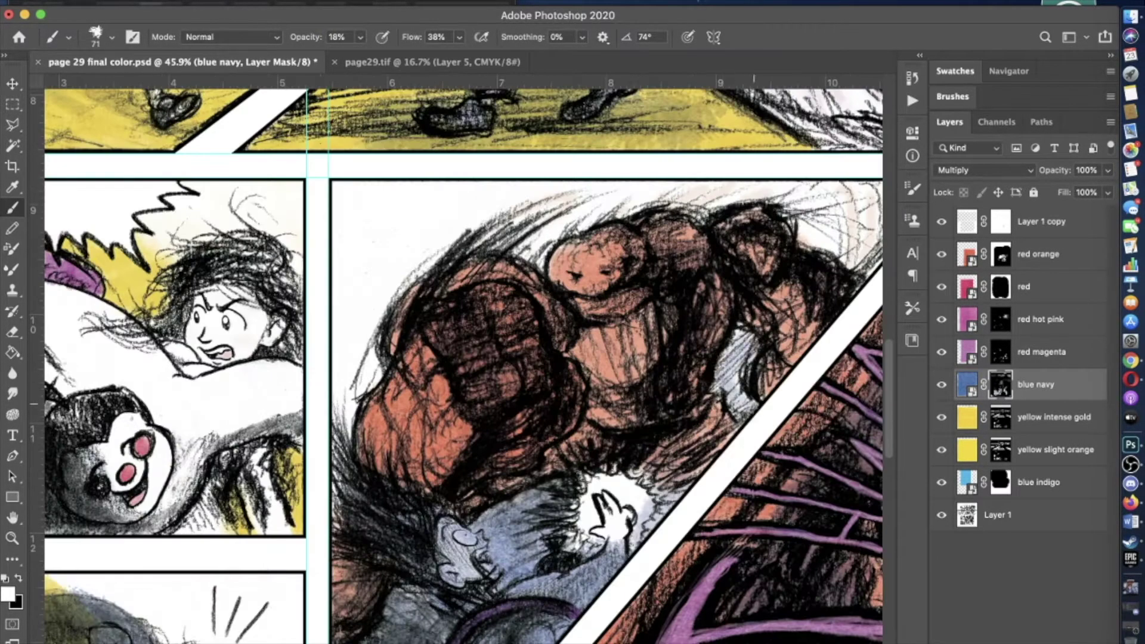
pyautogui.scroll(-2, 469, 380)
pyautogui.click(111, 37)
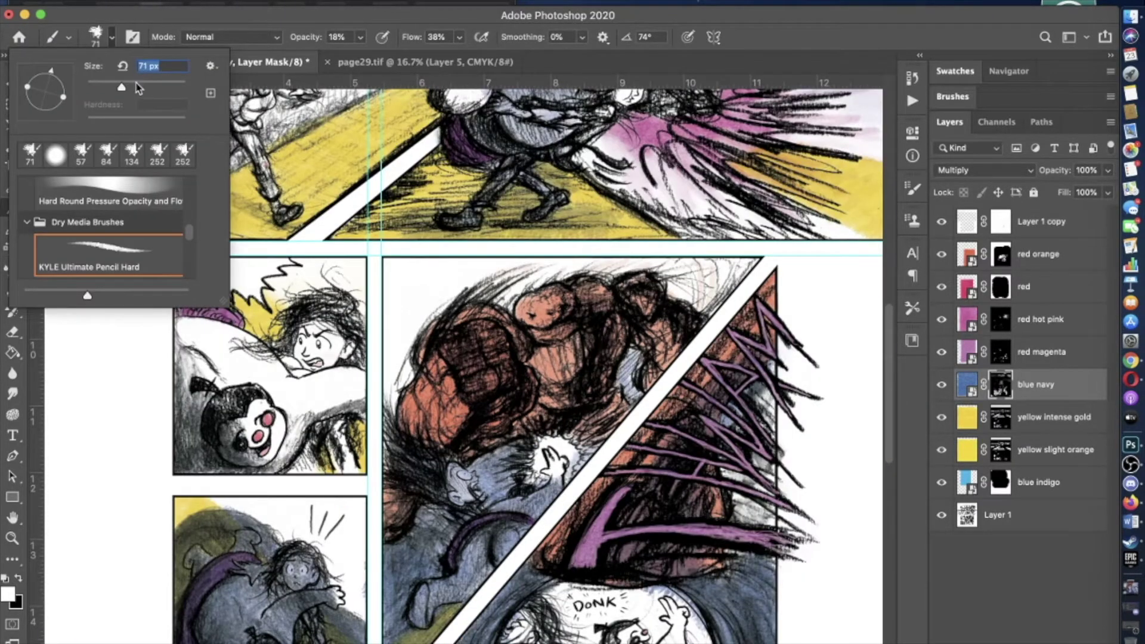
pyautogui.press('Return')
# - Lighten the navy on the fallen figure's face with a black brush at 18% opacity, and set the brush to 130 px at 24%
pyautogui.scroll(-3, 464, 471)
pyautogui.scroll(5, 464, 471)
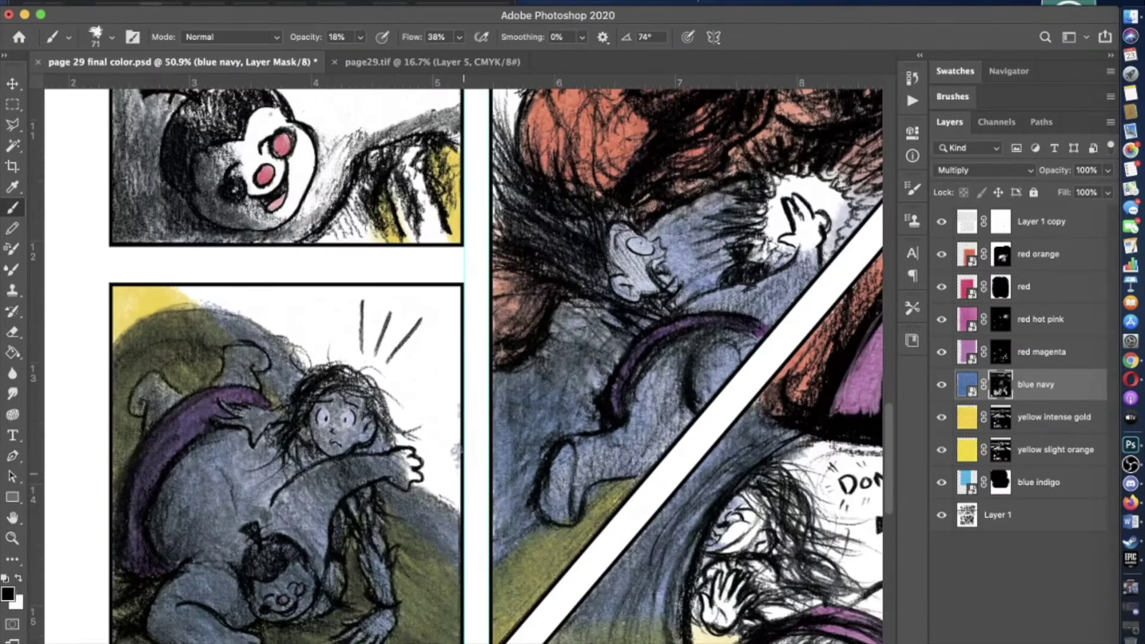
pyautogui.scroll(-2, 464, 381)
pyautogui.scroll(3, 464, 382)
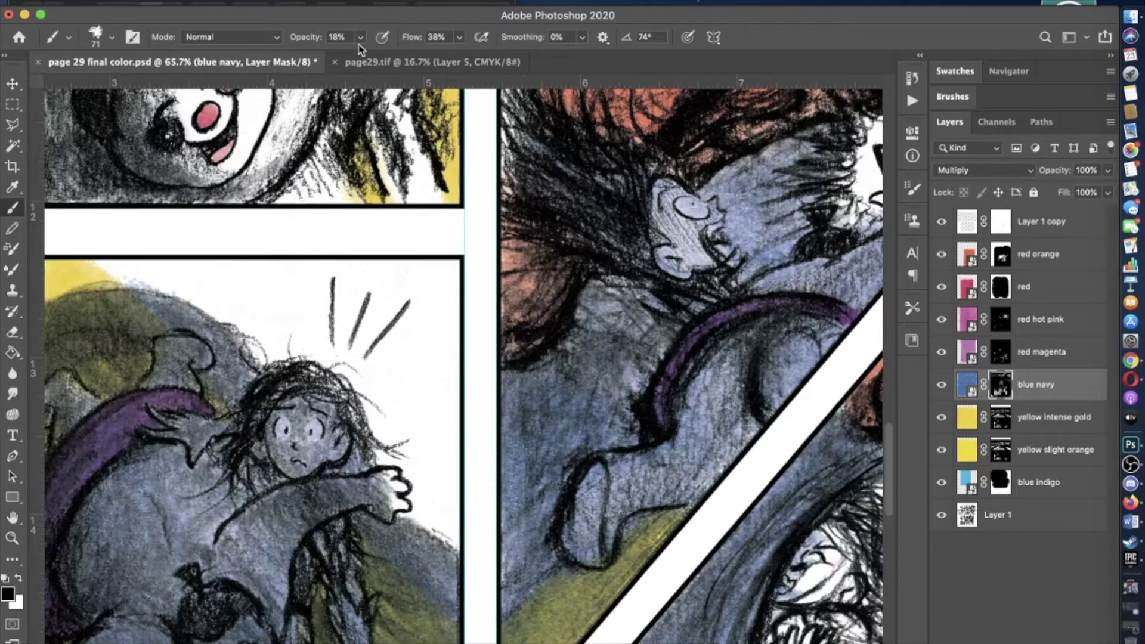
pyautogui.scroll(-2, 319, 301)
pyautogui.press(']')
pyautogui.press(']')
pyautogui.press(']')
pyautogui.press(']')
pyautogui.press('2')
pyautogui.press('4')
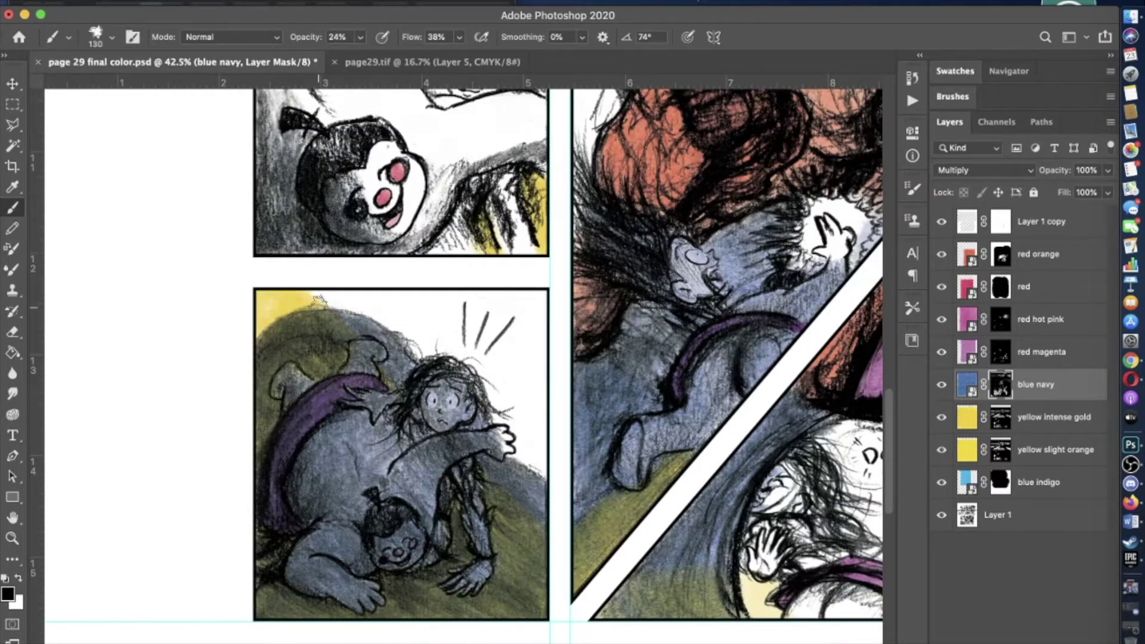
# - Reveal navy along the seated girl's shirt and waistline in the first panel with a 25 px white brush at 100% opacity
pyautogui.scroll(-3, 319, 301)
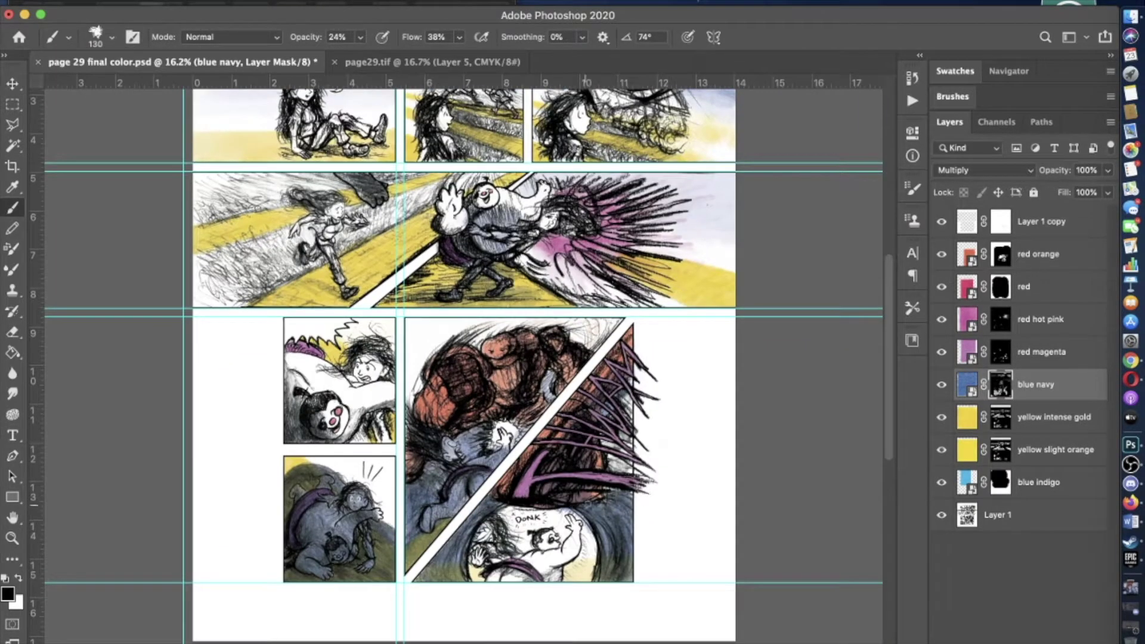
pyautogui.scroll(1, 464, 358)
pyautogui.scroll(2, 481, 612)
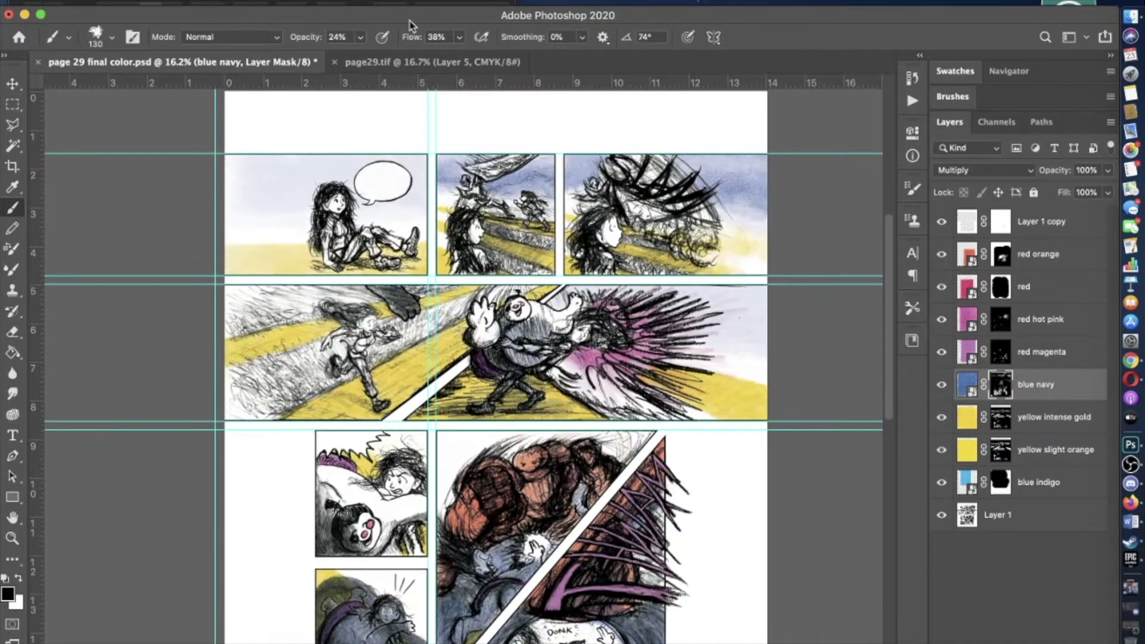
pyautogui.moveTo(360, 37); pyautogui.dragTo(478, 52)
pyautogui.scroll(5, 369, 173)
pyautogui.scroll(2, 348, 377)
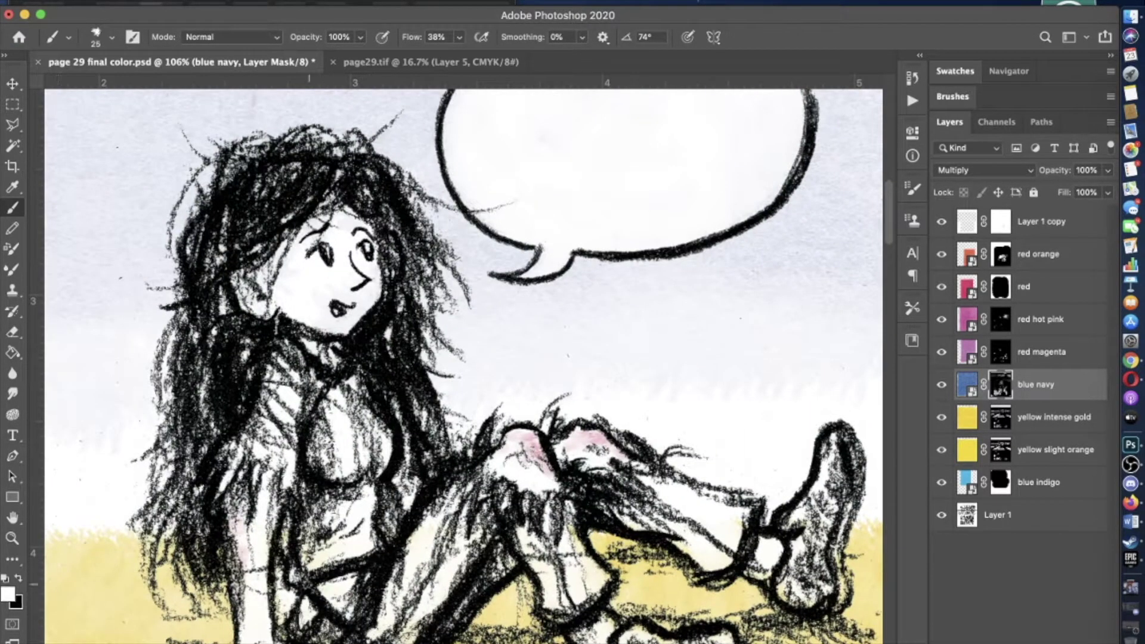
pyautogui.scroll(-3, 334, 382)
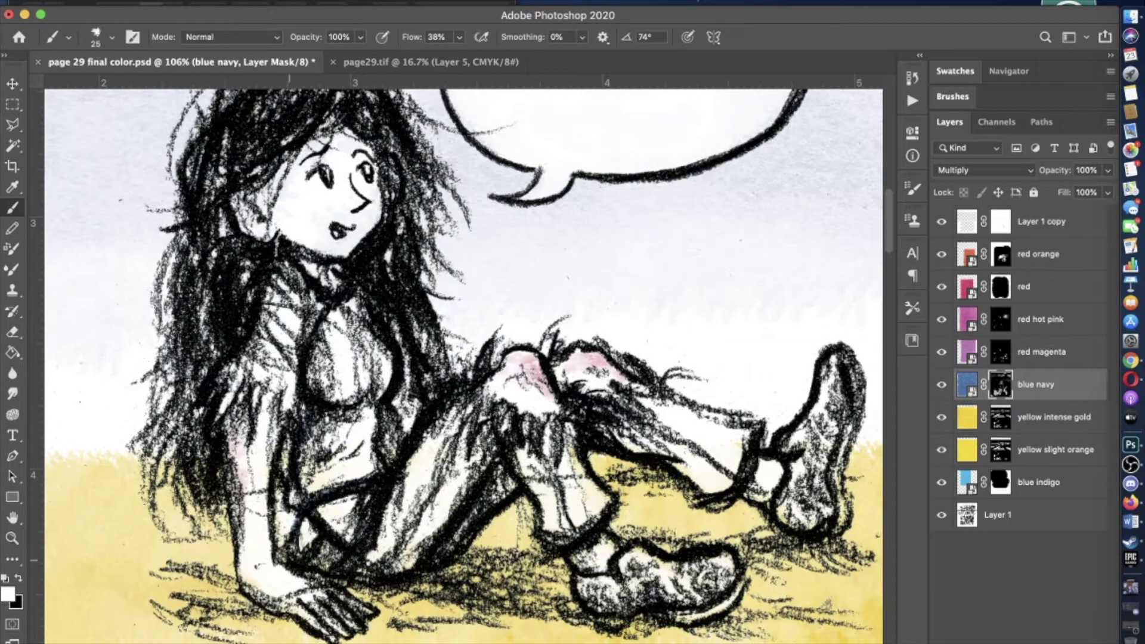
# - Touch up the yellow over the seated girl on the yellow intense gold and yellow slight orange masks with a 54% opacity brush
pyautogui.click(1006, 423)
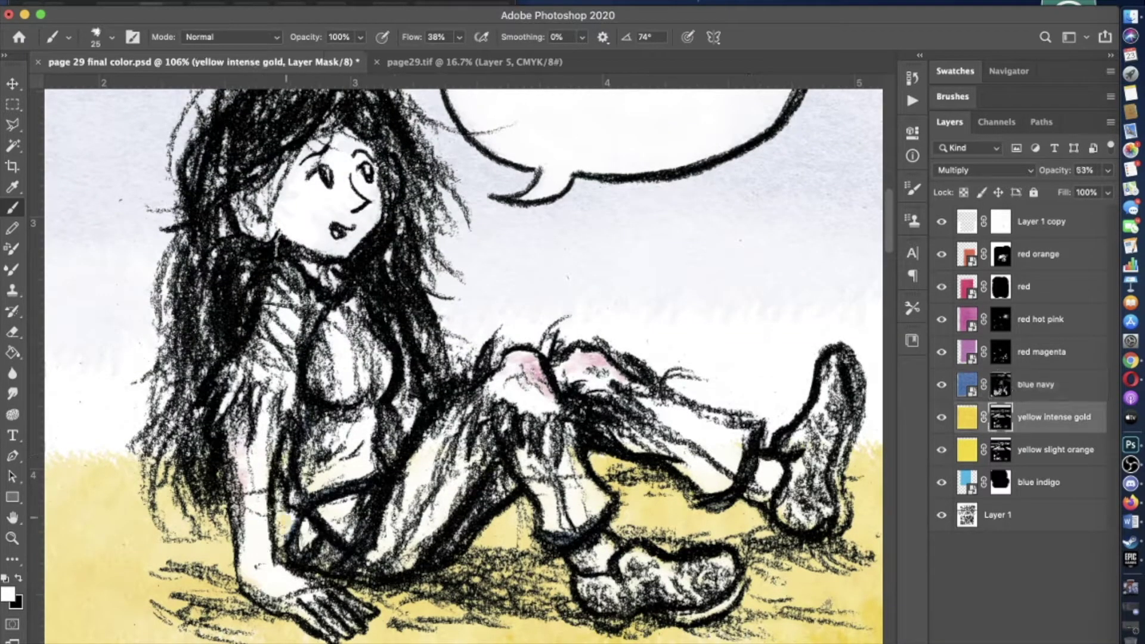
pyautogui.click(1005, 456)
pyautogui.press('5')
pyautogui.press('4')
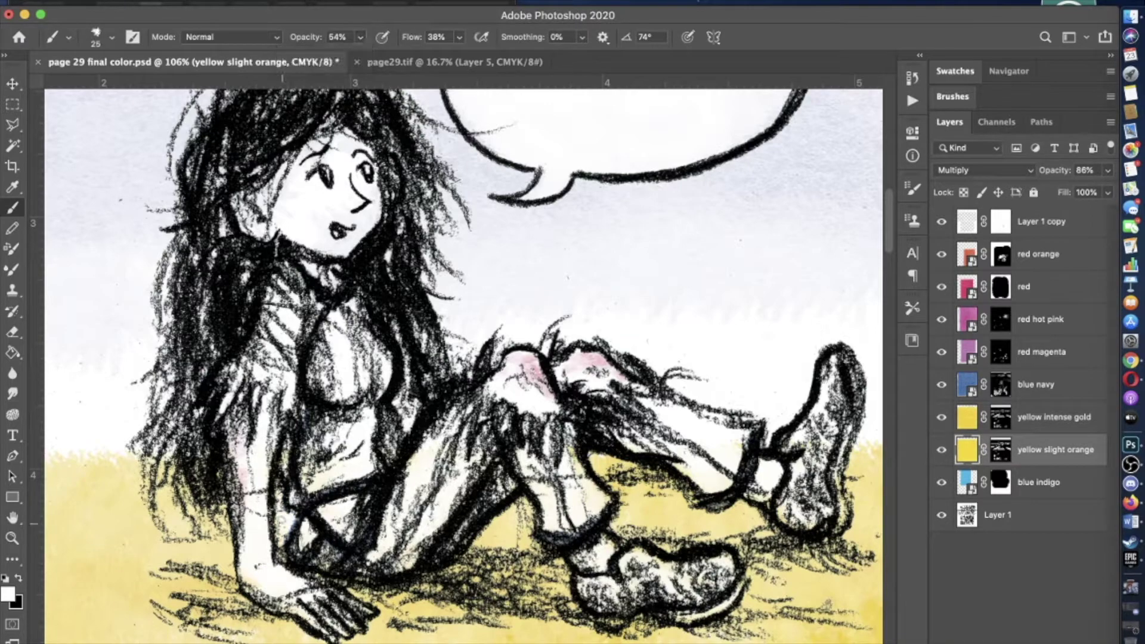
pyautogui.click(1001, 420)
pyautogui.scroll(-3, 453, 358)
pyautogui.scroll(2, 454, 357)
pyautogui.press('x')
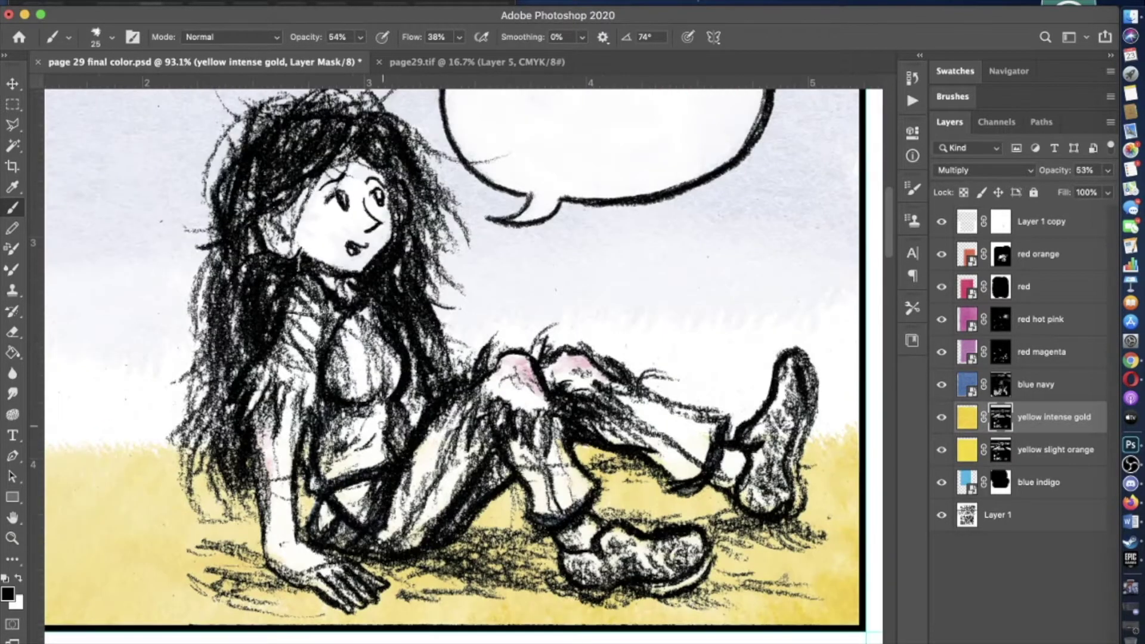
pyautogui.hotkey('alt', '[')
pyautogui.scroll(-8, 268, 388)
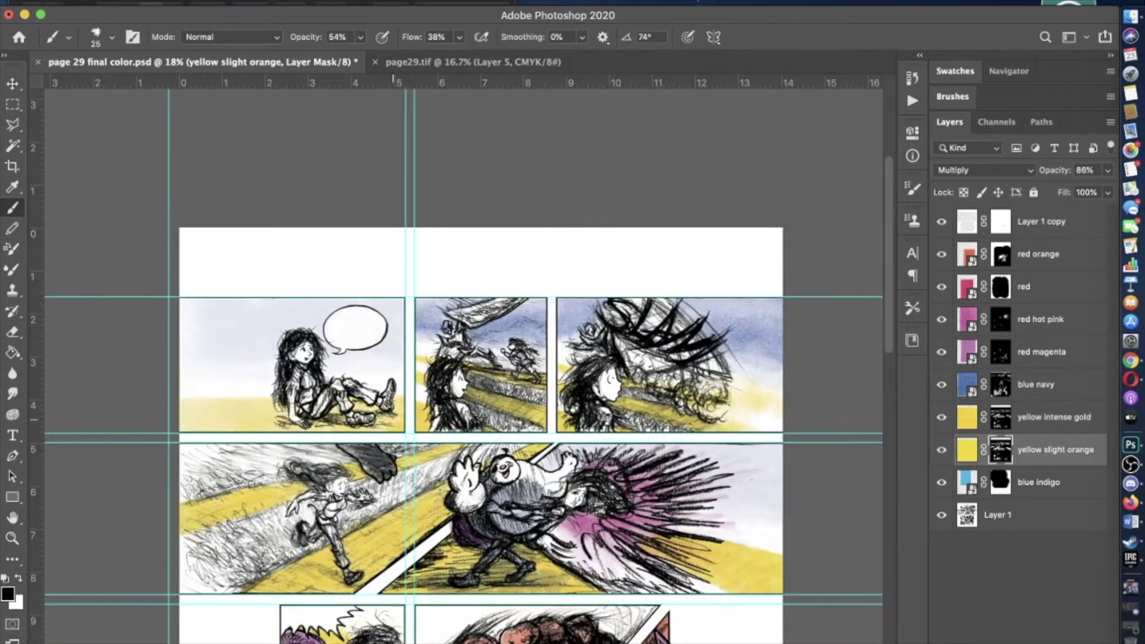
# - Add navy accents to the seated girl's clothing at 100% opacity on the blue navy mask, and shade the ground by her feet at 34%
pyautogui.hotkey('alt', ']')
pyautogui.hotkey('alt', ']')
pyautogui.scroll(6, 286, 370)
pyautogui.press('0')
pyautogui.press('x')
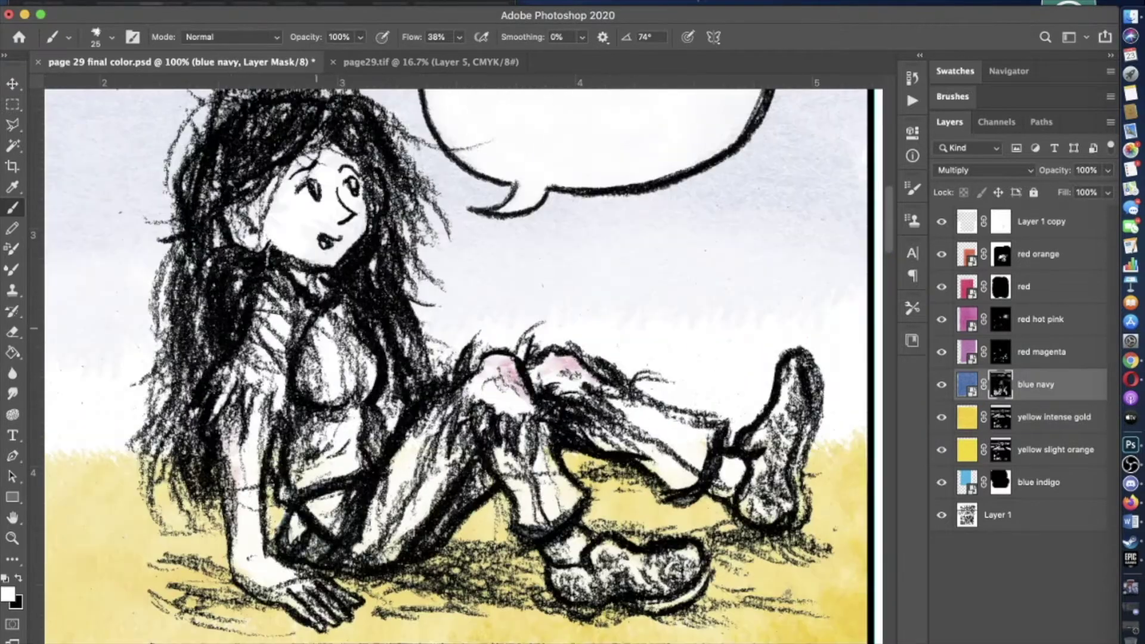
pyautogui.hscroll(5, 459, 357)
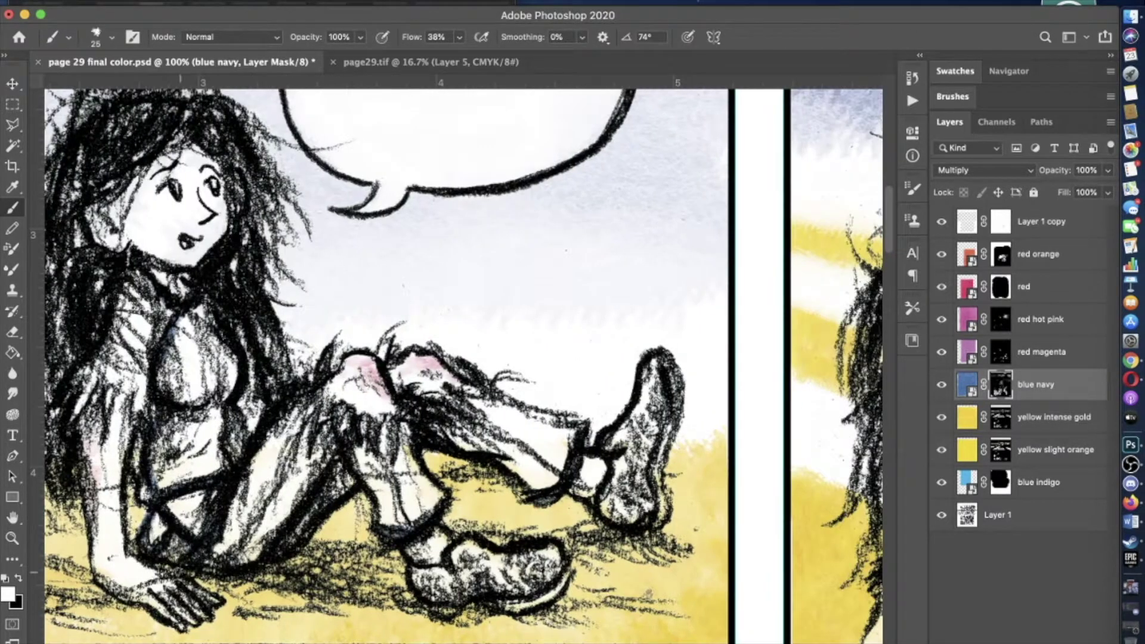
pyautogui.hscroll(-4, 459, 358)
pyautogui.press('3')
pyautogui.press('4')
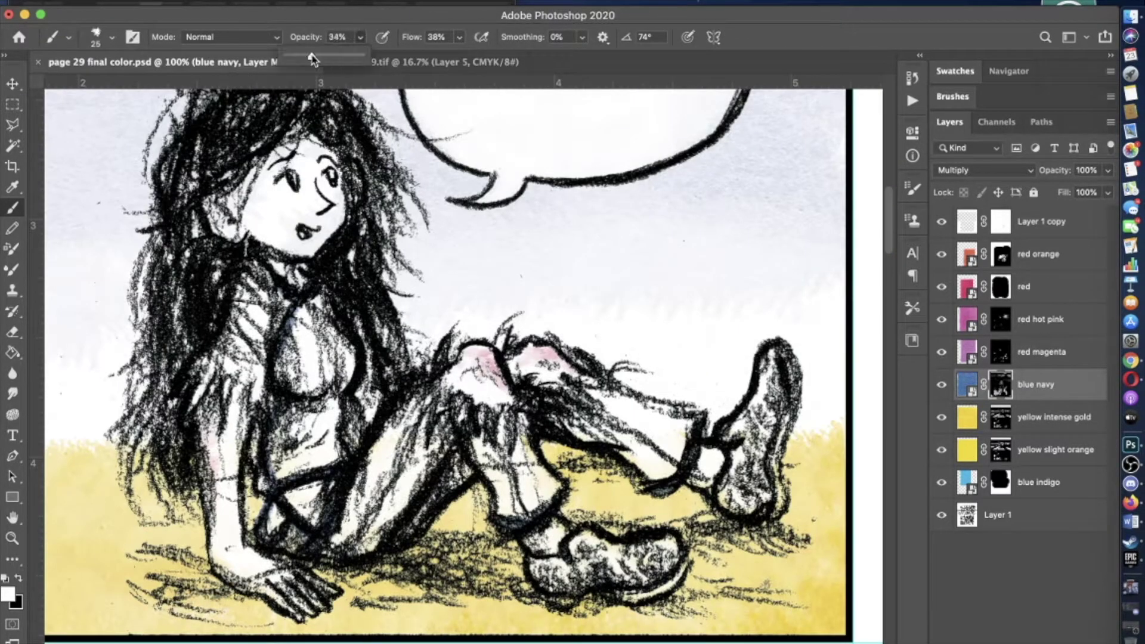
pyautogui.moveTo(758, 531); pyautogui.dragTo(585, 548)
# - Paint both of the seated girl's shoes navy with a 33 px white brush at 100% opacity
pyautogui.press('0')
pyautogui.click(112, 37)
pyautogui.scroll(3, 775, 388)
pyautogui.moveTo(659, 567)
pyautogui.mouseDown()
pyautogui.moveTo(659, 442)
pyautogui.moveTo(716, 358)
pyautogui.moveTo(686, 567)
pyautogui.moveTo(692, 418)
pyautogui.moveTo(716, 352)
pyautogui.mouseUp()
pyautogui.scroll(-5, 465, 357)
pyautogui.moveTo(626, 537)
pyautogui.mouseDown()
pyautogui.moveTo(441, 525)
pyautogui.moveTo(584, 519)
pyautogui.moveTo(626, 501)
pyautogui.mouseUp()
pyautogui.moveTo(572, 539); pyautogui.dragTo(427, 525)
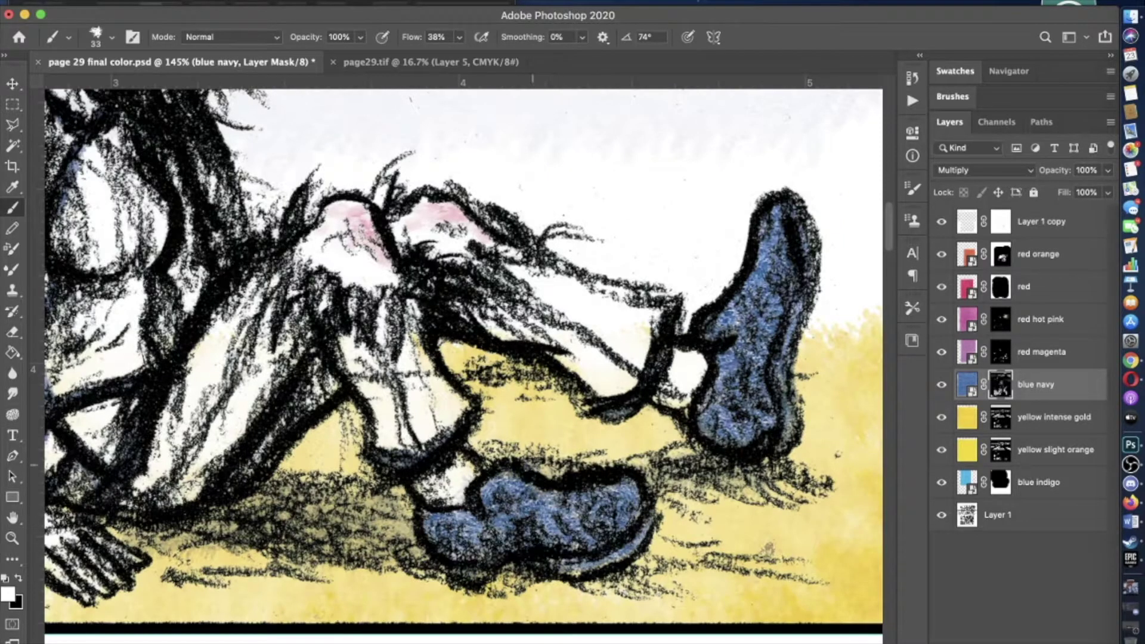
# - Erase the yellow tint from the seated girl's trouser legs on the yellow slight orange mask with a black 97 px Pencil
pyautogui.scroll(-1, 427, 525)
pyautogui.hotkey('alt', '[')
pyautogui.hotkey('shift', 'b')
pyautogui.hotkey('alt', '[')
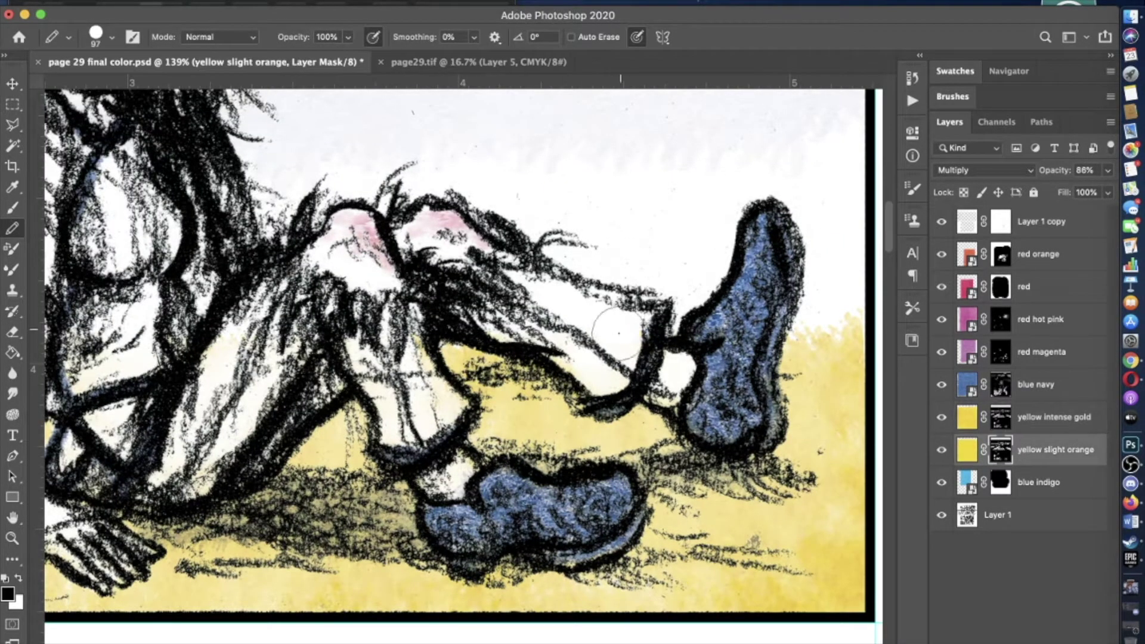
pyautogui.scroll(-3, 602, 339)
pyautogui.scroll(2, 566, 334)
pyautogui.scroll(-4, 466, 358)
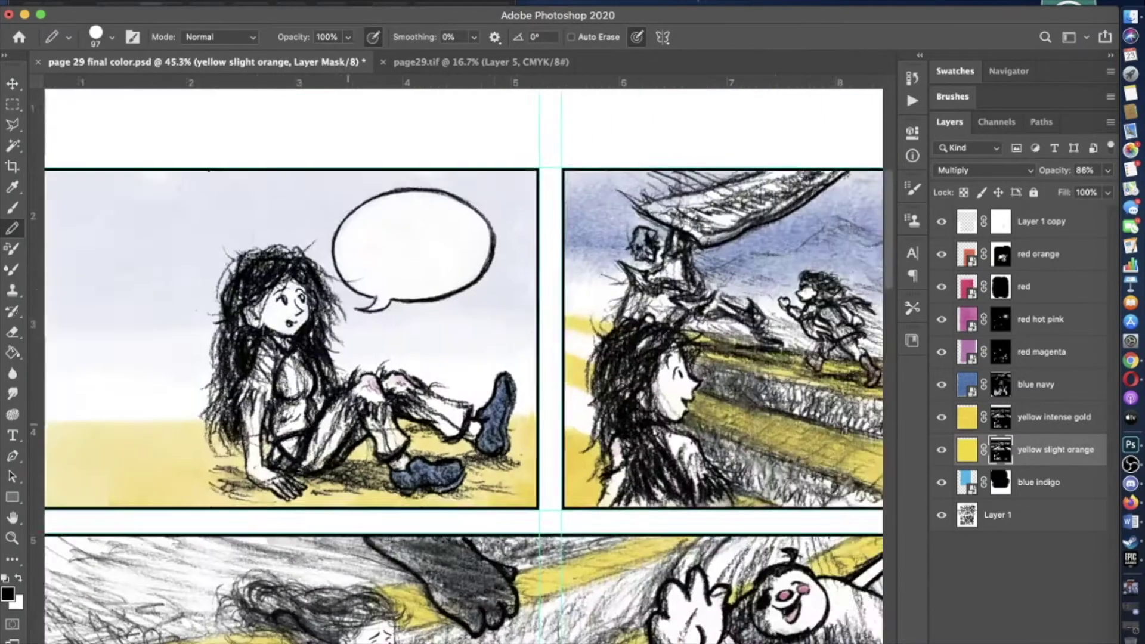
# - Paint the running girl's two shoes navy in the middle panel on the blue navy mask with a 33 px white brush at 100% opacity
pyautogui.hotkey('alt', ']')
pyautogui.hotkey('alt', ']')
pyautogui.hotkey('shift', 'b')
pyautogui.press('x')
pyautogui.scroll(2, 466, 358)
pyautogui.scroll(2, 465, 358)
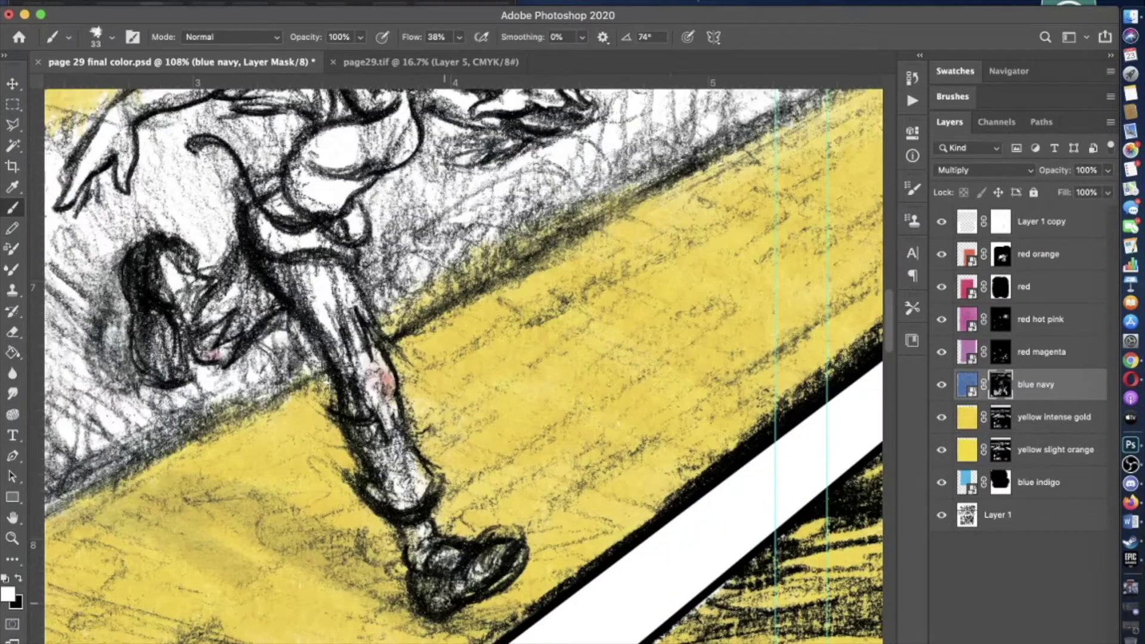
pyautogui.scroll(5, 465, 358)
pyautogui.hscroll(-2, 465, 358)
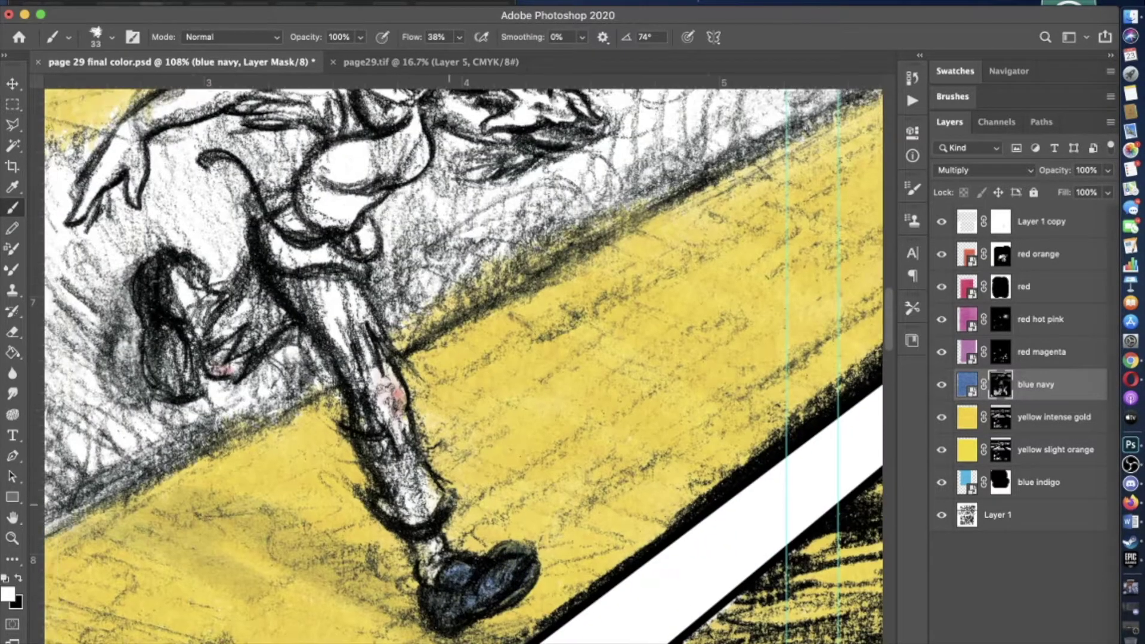
pyautogui.moveTo(209, 501); pyautogui.dragTo(232, 453)
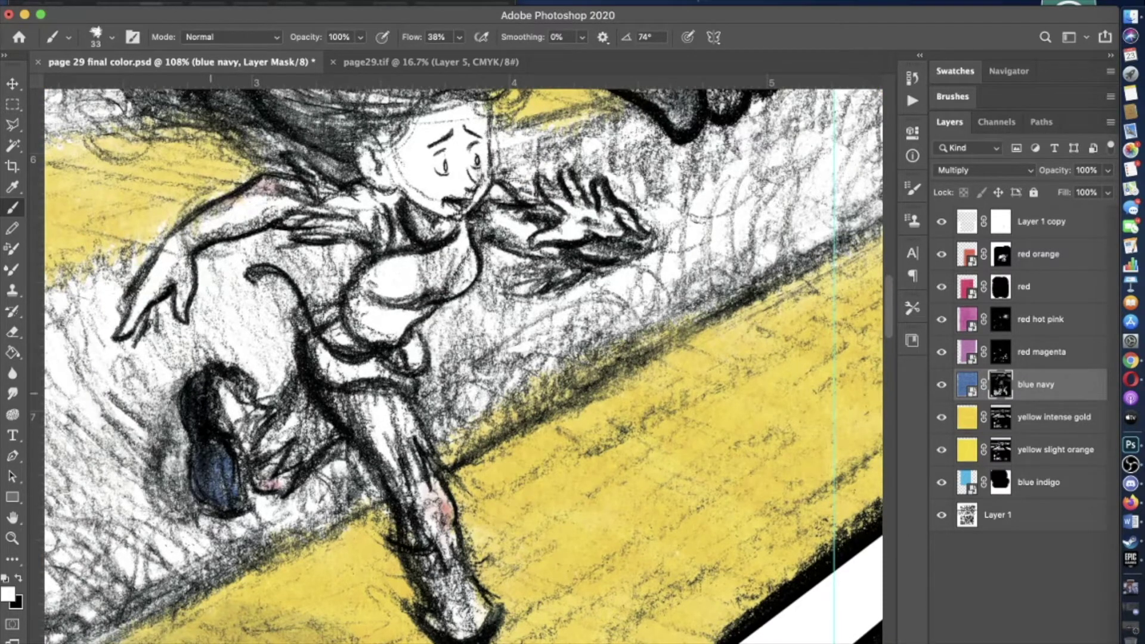
# - Tint the running girl's waistband navy on the blue navy mask with a 20 px white brush at 100% opacity
pyautogui.rightClick(194, 92)
pyautogui.click(99, 87)
pyautogui.press('Return')
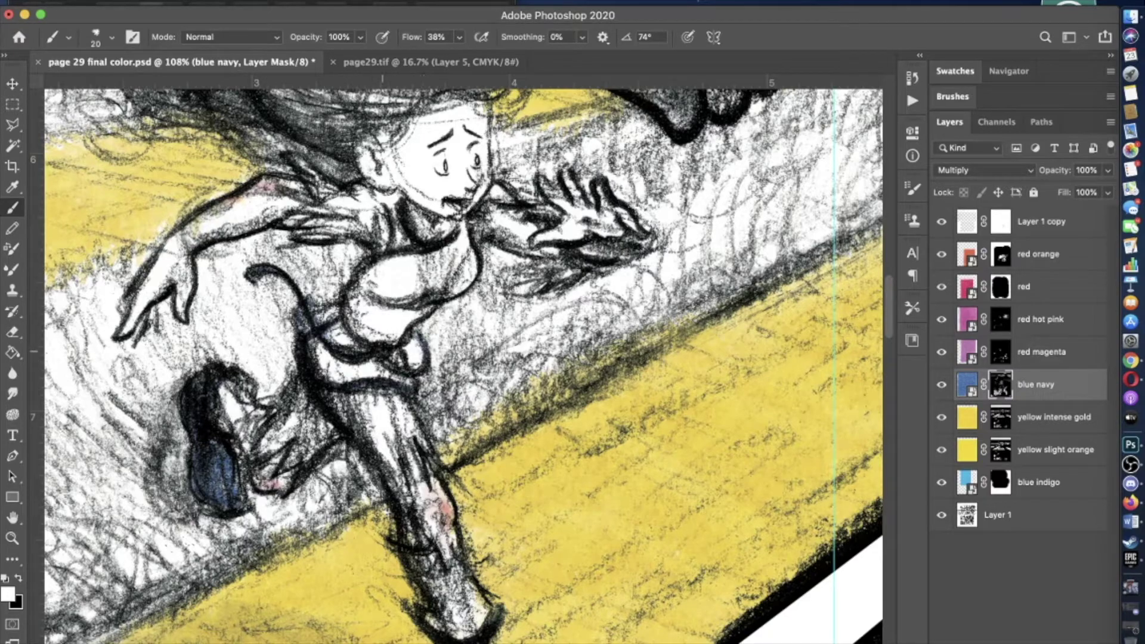
pyautogui.scroll(2, 548, 231)
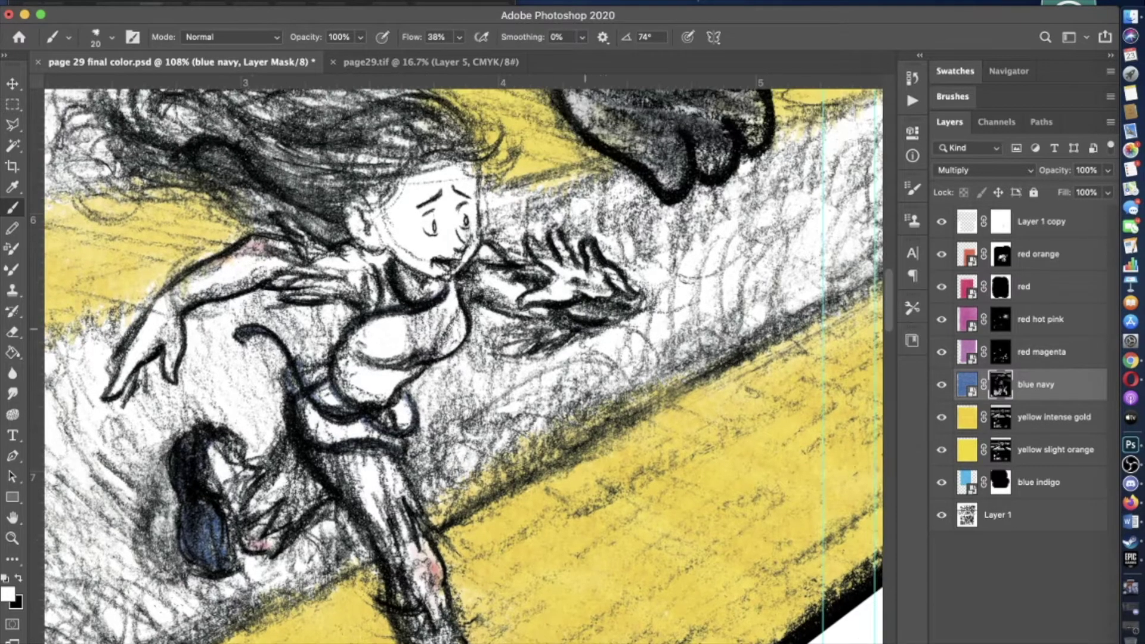
# - Paint the striding figure's shoes and the carried girl's foot navy with a 49 px white brush at 100% opacity
pyautogui.scroll(-3, 464, 358)
pyautogui.scroll(2, 463, 357)
pyautogui.click(112, 37)
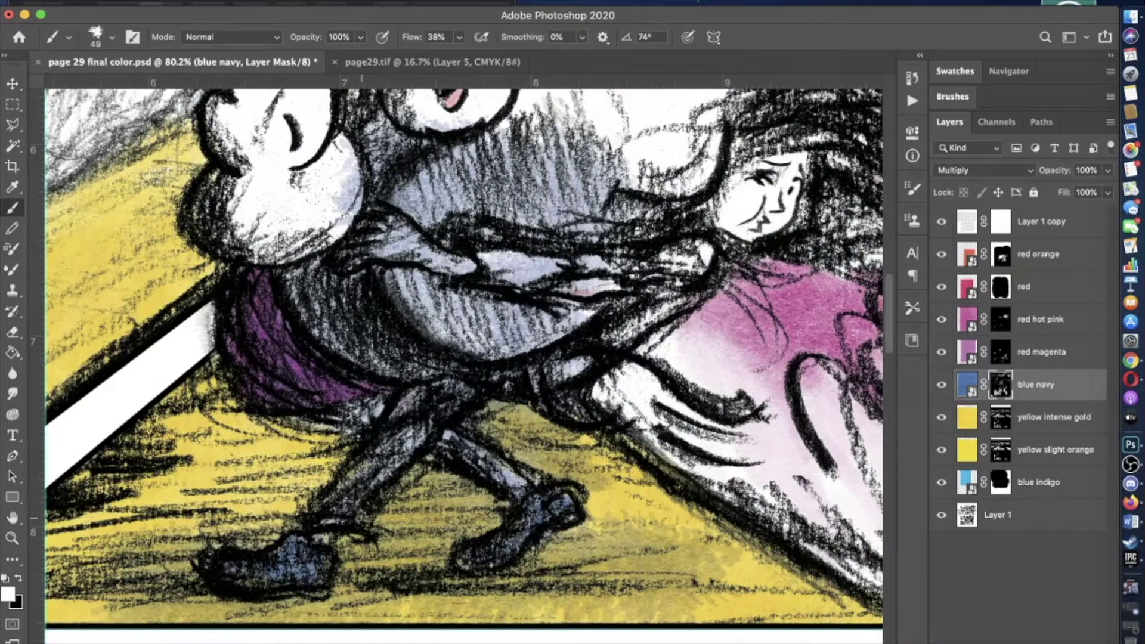
pyautogui.hscroll(3, 501, 537)
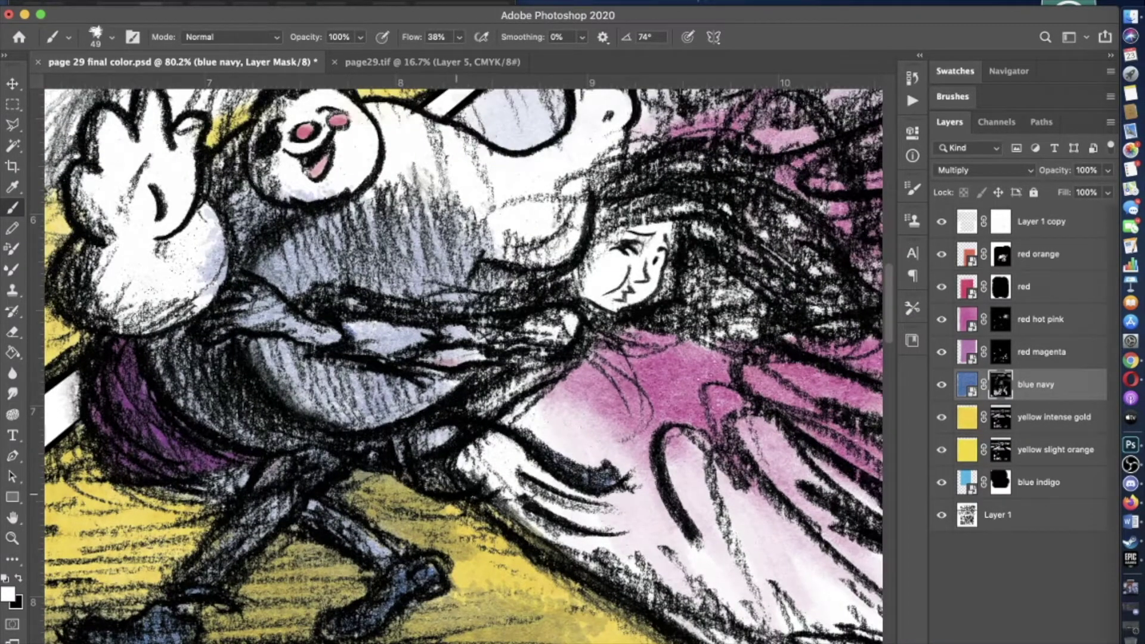
# - Set the brush to 30 px at 100% opacity on the blue navy mask, check the lower panels, and save the document
pyautogui.scroll(-5, 463, 357)
pyautogui.scroll(3, 463, 358)
pyautogui.press('3')
pyautogui.press('9')
pyautogui.press(']')
pyautogui.press(']')
pyautogui.press(']')
pyautogui.press(']')
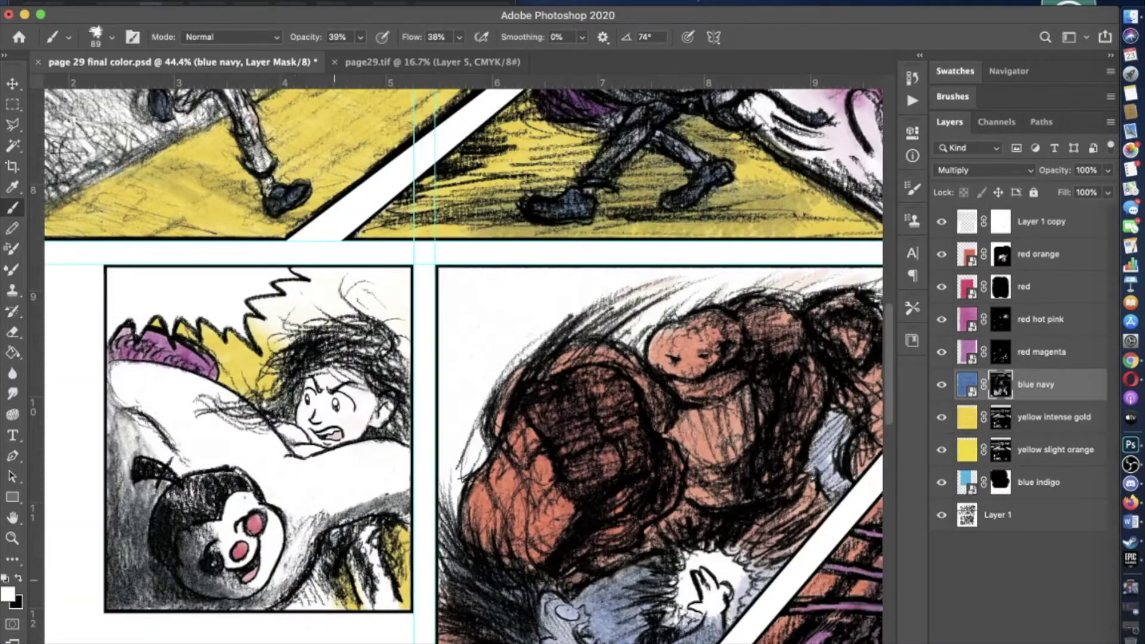
pyautogui.scroll(1, 463, 358)
pyautogui.press('0')
pyautogui.click(112, 37)
pyautogui.press('Return')
pyautogui.scroll(-3, 463, 358)
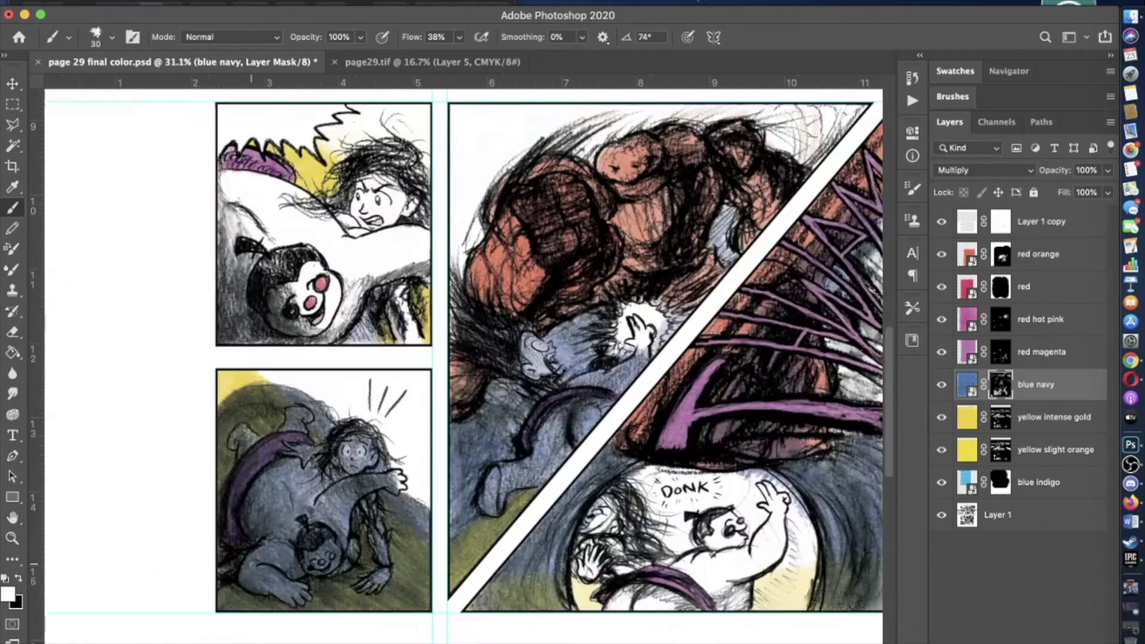
pyautogui.scroll(4, 334, 477)
pyautogui.scroll(-2, 432, 519)
pyautogui.scroll(2, 597, 298)
pyautogui.scroll(-5, 597, 298)
pyautogui.press('super+s')
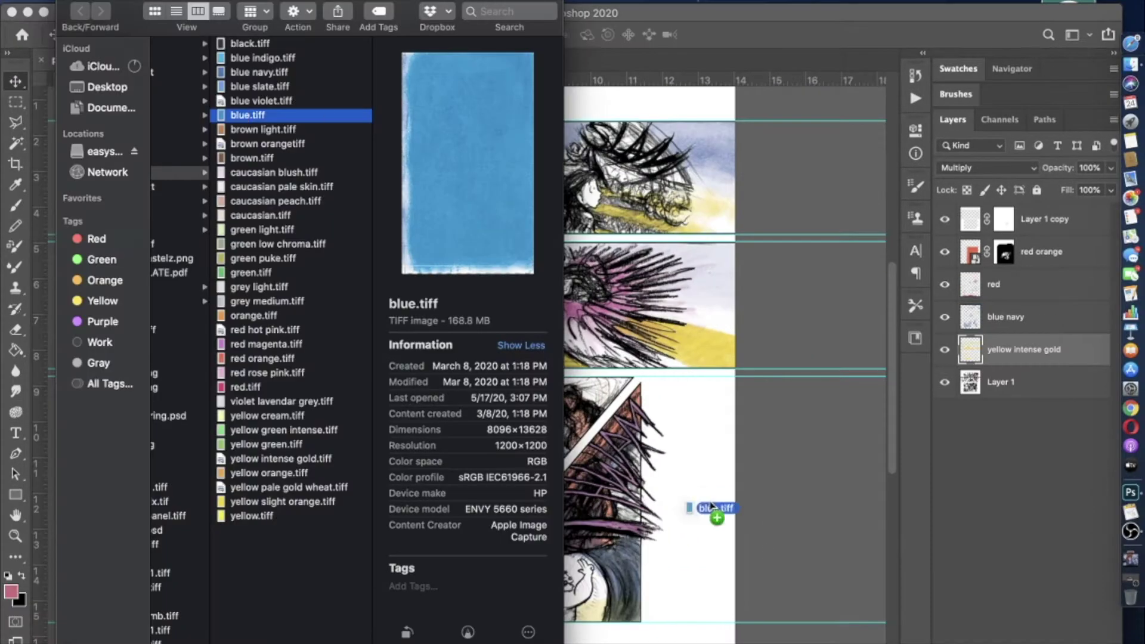
# - Place the blue.tiff texture from Finder into the page above the yellow intense gold layer, covering the panels
pyautogui.moveTo(710, 505); pyautogui.dragTo(641, 596)
pyautogui.scroll(-3, 500, 486)
pyautogui.moveTo(573, 468); pyautogui.dragTo(500, 486)
pyautogui.press('Return')
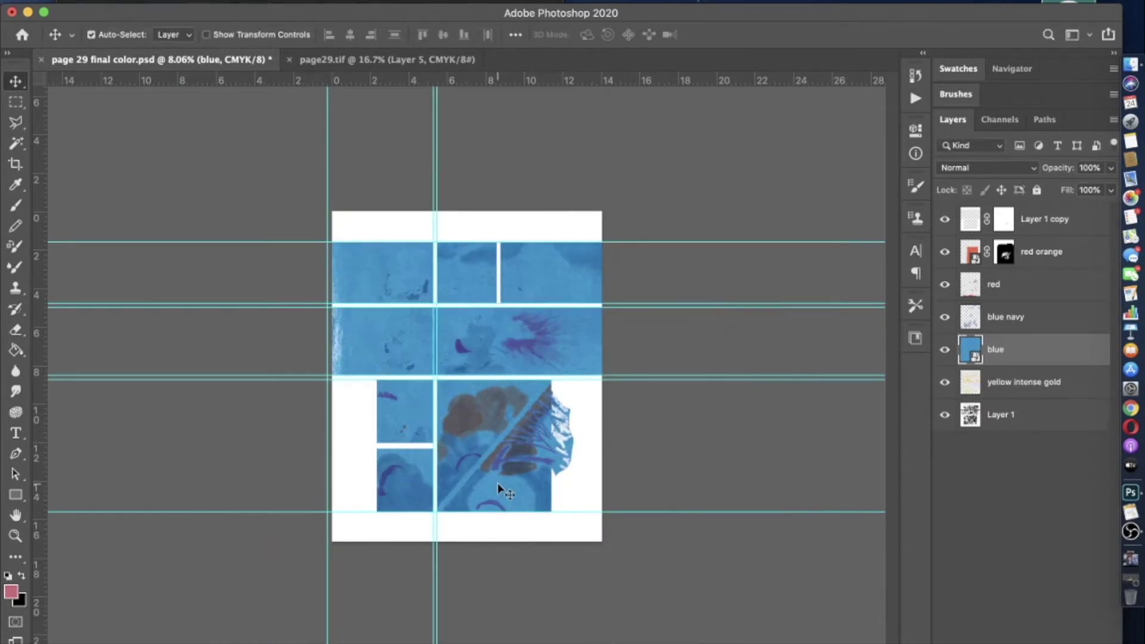
# - Rasterize the blue layer, add a layer mask to it, and fill the mask with black to hide the texture
pyautogui.rightClick(1009, 350)
pyautogui.click(858, 263)
pyautogui.click(980, 594)
pyautogui.press('d')
pyautogui.press('b')
pyautogui.moveTo(358, 271)
pyautogui.mouseDown()
pyautogui.moveTo(478, 271)
pyautogui.moveTo(453, 346)
pyautogui.moveTo(356, 421)
pyautogui.mouseUp()
pyautogui.hotkey('shift', 'b')
pyautogui.click(116, 35)
pyautogui.press('Return')
pyautogui.scroll(5, 459, 472)
pyautogui.scroll(10, 537, 384)
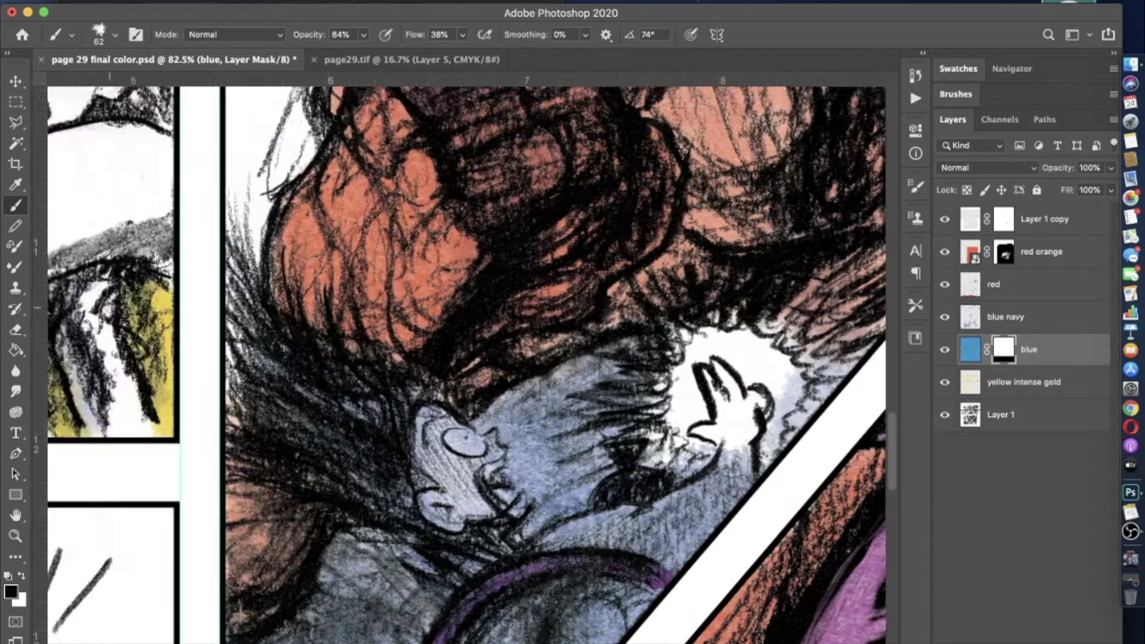
# - Erase the navy tint from the white burst around the raised hand on the blue navy layer with a soft 118 px Eraser
pyautogui.click(945, 320)
pyautogui.click(945, 316)
pyautogui.click(1014, 317)
pyautogui.press('e')
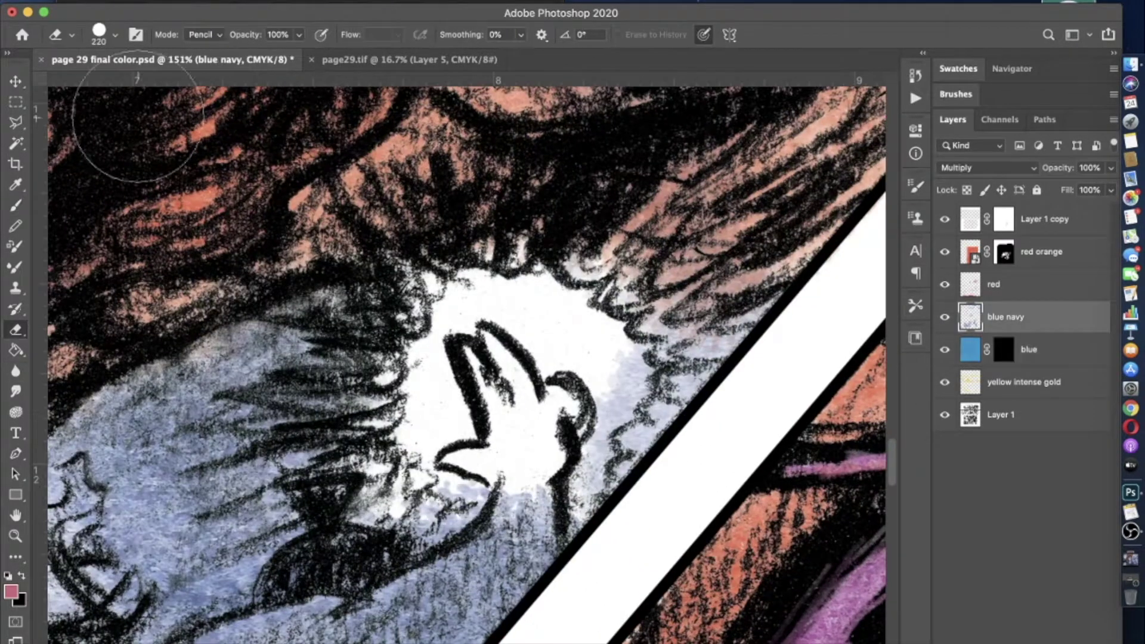
pyautogui.click(115, 34)
pyautogui.press('Return')
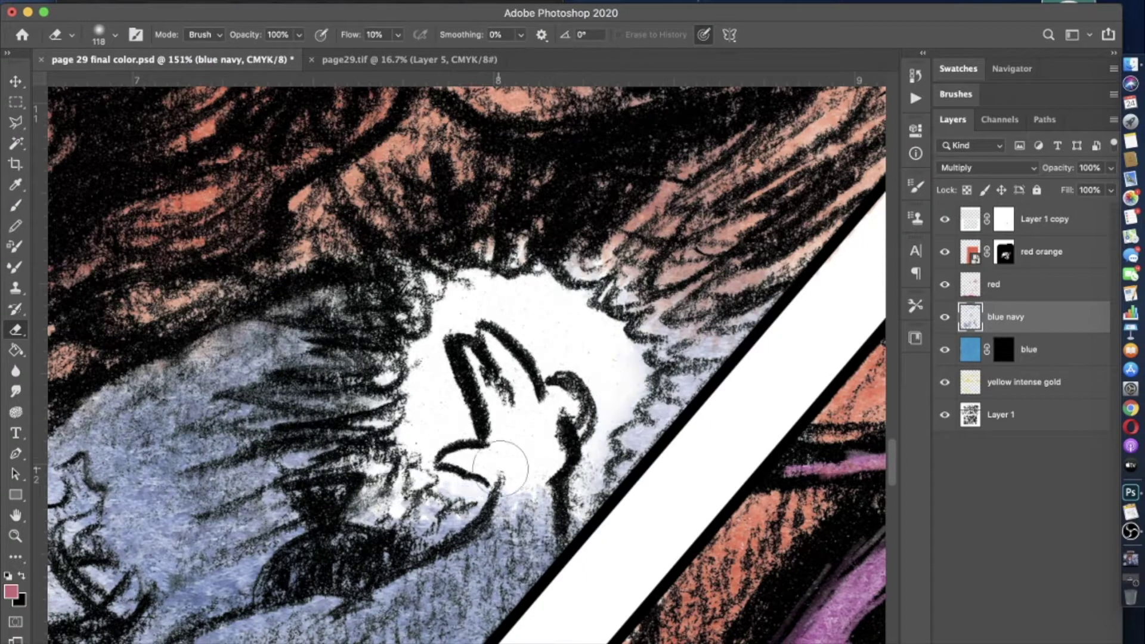
pyautogui.scroll(-2, 489, 442)
# - Paint white on the blue layer's mask to reveal blue in the burst around the raised hand
pyautogui.click(1004, 350)
pyautogui.press('b')
pyautogui.click(115, 34)
pyautogui.moveTo(490, 382)
pyautogui.mouseDown()
pyautogui.moveTo(507, 400)
pyautogui.moveTo(424, 406)
pyautogui.moveTo(429, 313)
pyautogui.moveTo(567, 380)
pyautogui.moveTo(492, 436)
pyautogui.moveTo(571, 361)
pyautogui.moveTo(507, 454)
pyautogui.mouseUp()
pyautogui.click(115, 35)
pyautogui.moveTo(54, 82); pyautogui.dragTo(45, 82)
pyautogui.press('Return')
pyautogui.moveTo(454, 221); pyautogui.dragTo(465, 298)
pyautogui.moveTo(378, 254)
pyautogui.mouseDown()
pyautogui.moveTo(334, 381)
pyautogui.moveTo(430, 471)
pyautogui.moveTo(561, 442)
pyautogui.moveTo(568, 321)
pyautogui.moveTo(489, 388)
pyautogui.mouseUp()
pyautogui.scroll(-3, 477, 358)
# - Set the blue layer's blend mode to Multiply and lighten the raised hand with a 68 px black brush at 47% opacity
pyautogui.doubleClick(1062, 349)
pyautogui.click(836, 66)
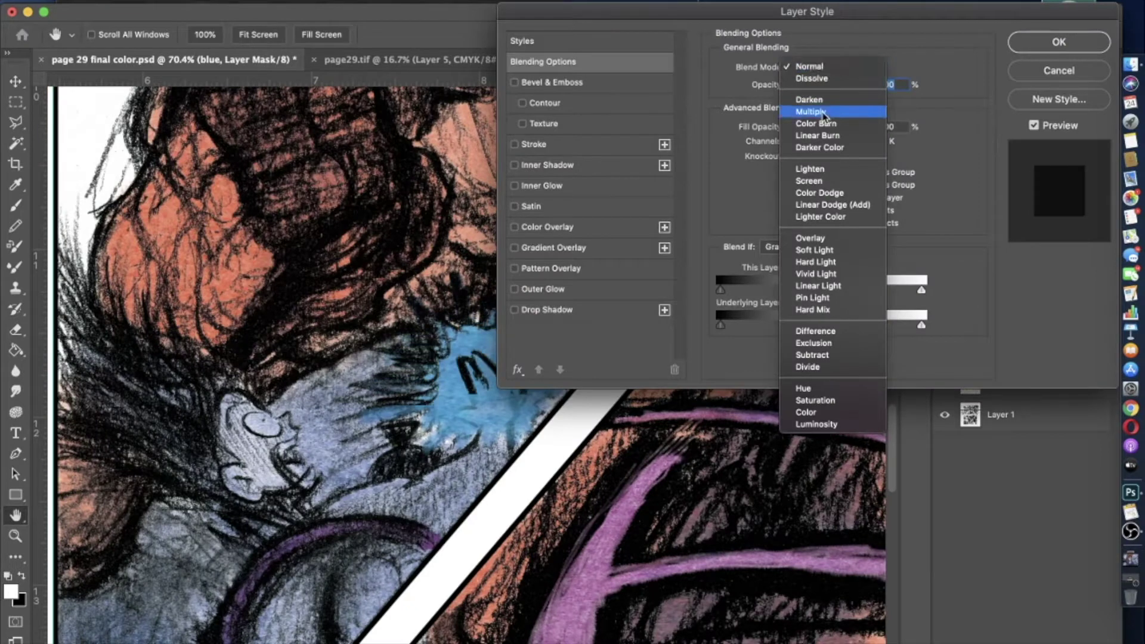
pyautogui.click(821, 112)
pyautogui.press('Return')
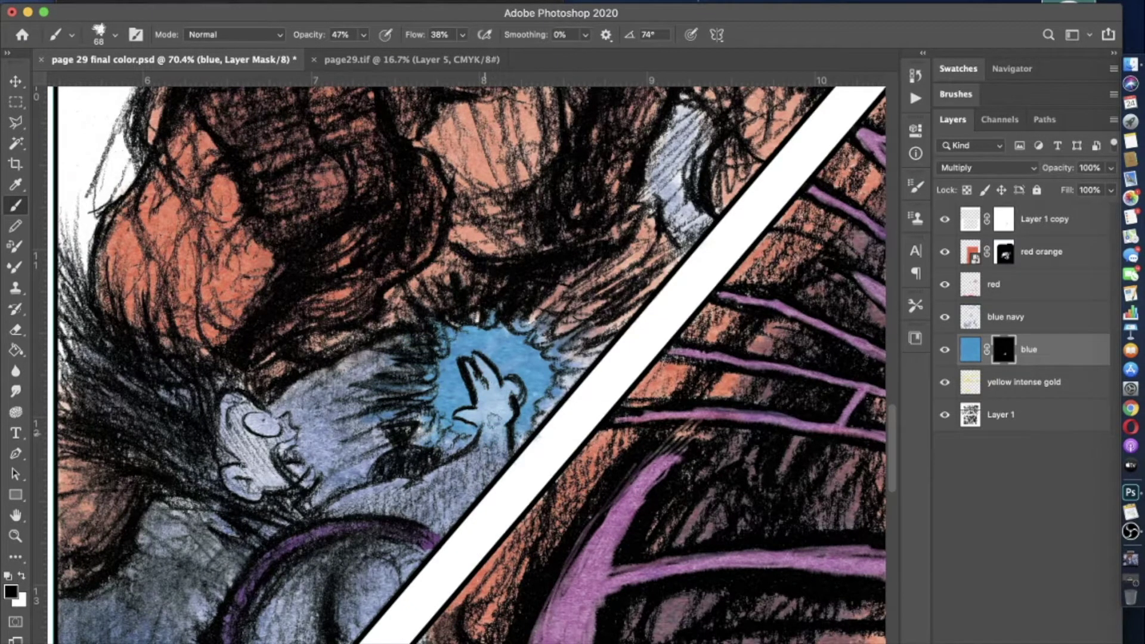
# - Erase the navy tint from the girl's face in the round DONK inset on the blue navy layer with the 118 px Eraser
pyautogui.scroll(-3, 493, 420)
pyautogui.scroll(5, 508, 387)
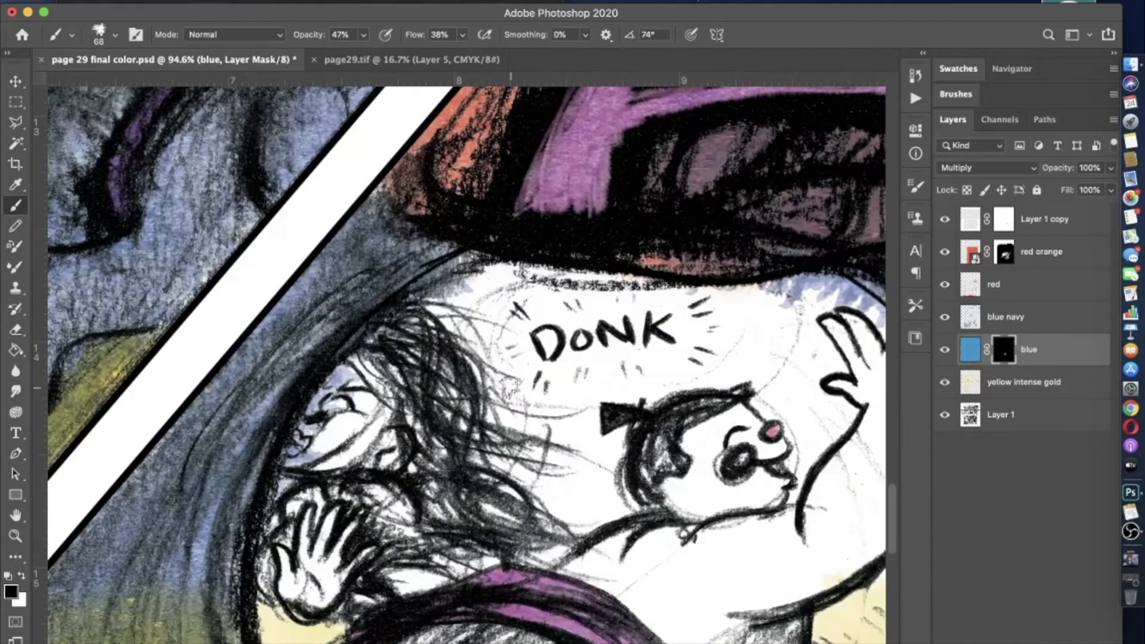
pyautogui.scroll(2, 510, 388)
pyautogui.click(963, 321)
pyautogui.press('e')
pyautogui.scroll(-5, 176, 444)
pyautogui.hotkey('alt', '[')
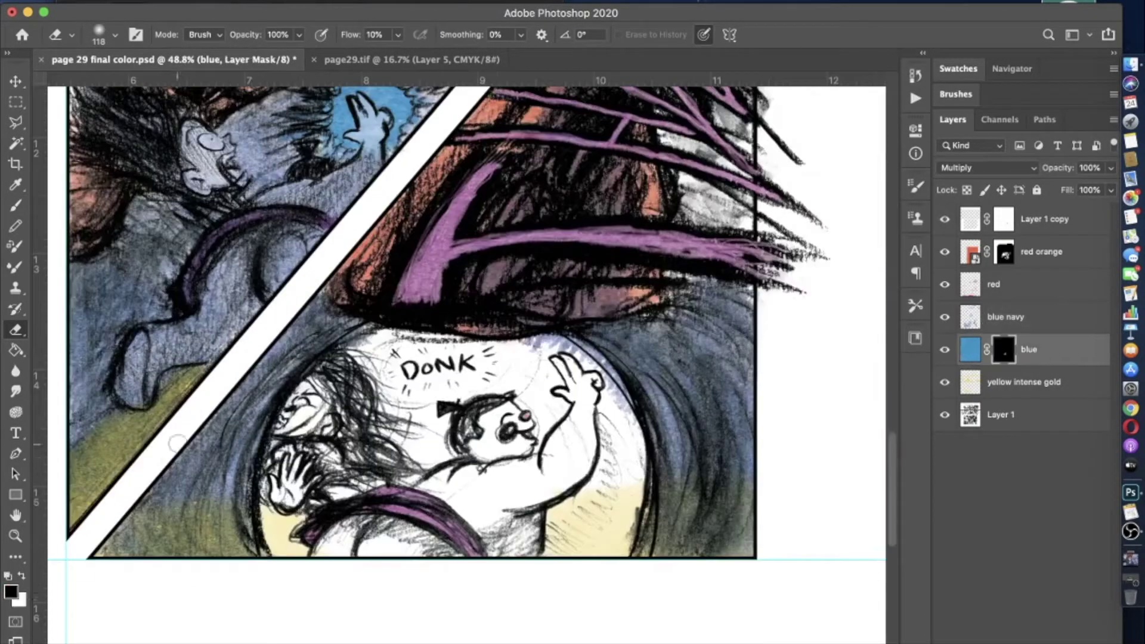
# - Tint the DONK inset light blue with a 364 px white brush at 47% opacity, erasing leftover navy along its upper edge
pyautogui.press('x')
pyautogui.press('b')
pyautogui.moveTo(317, 537)
pyautogui.mouseDown()
pyautogui.moveTo(334, 525)
pyautogui.moveTo(298, 417)
pyautogui.moveTo(528, 366)
pyautogui.moveTo(590, 581)
pyautogui.moveTo(417, 525)
pyautogui.moveTo(597, 537)
pyautogui.moveTo(355, 576)
pyautogui.mouseUp()
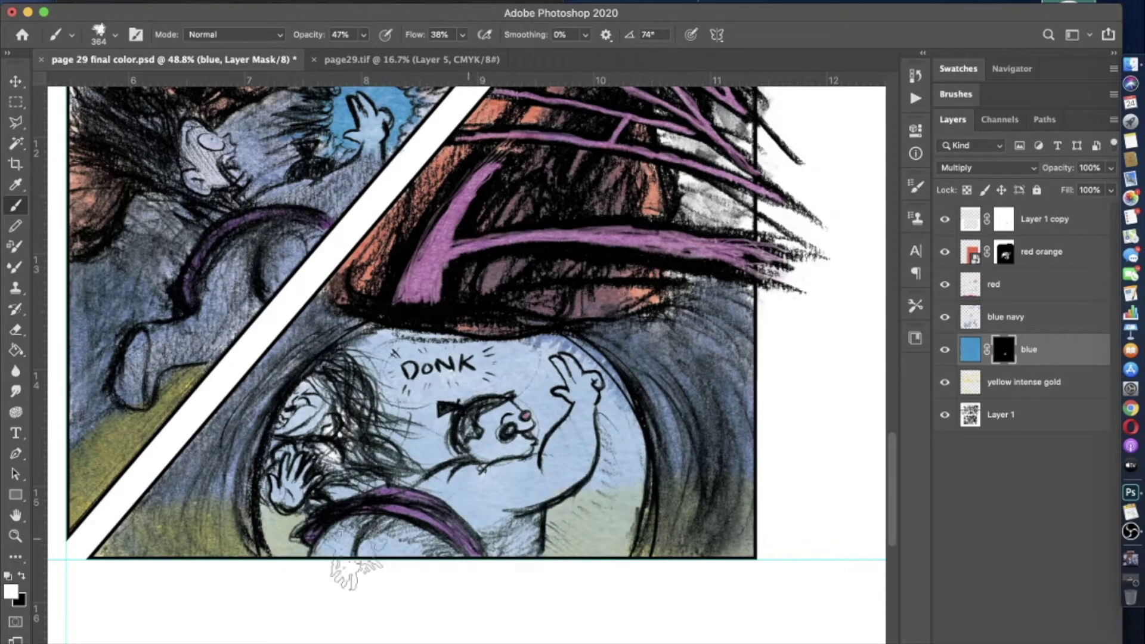
pyautogui.hotkey('alt', ']')
pyautogui.press('e')
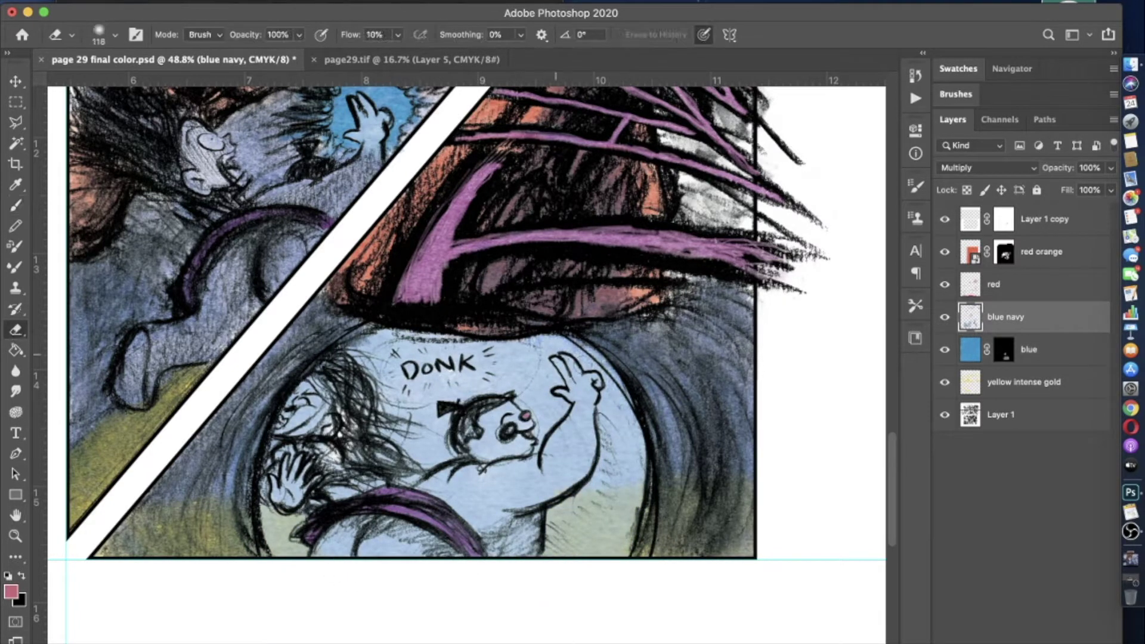
pyautogui.hotkey('alt', '[')
pyautogui.press('b')
pyautogui.moveTo(370, 477)
pyautogui.mouseDown()
pyautogui.moveTo(328, 519)
pyautogui.moveTo(405, 364)
pyautogui.moveTo(352, 364)
pyautogui.mouseUp()
pyautogui.moveTo(495, 369)
pyautogui.mouseDown()
pyautogui.moveTo(596, 472)
pyautogui.moveTo(597, 501)
pyautogui.moveTo(441, 436)
pyautogui.moveTo(418, 483)
pyautogui.mouseUp()
# - Lighten the blue over the DONK inset's figures with a 159 px black brush at 25% opacity
pyautogui.press('x')
pyautogui.moveTo(363, 35)
pyautogui.mouseDown()
pyautogui.moveTo(332, 54)
pyautogui.moveTo(349, 56)
pyautogui.mouseUp()
pyautogui.hotkey('ctrl', 'z')
pyautogui.hotkey('ctrl', 'shift', 'z')
pyautogui.click(116, 35)
pyautogui.write('159')
pyautogui.press('Return')
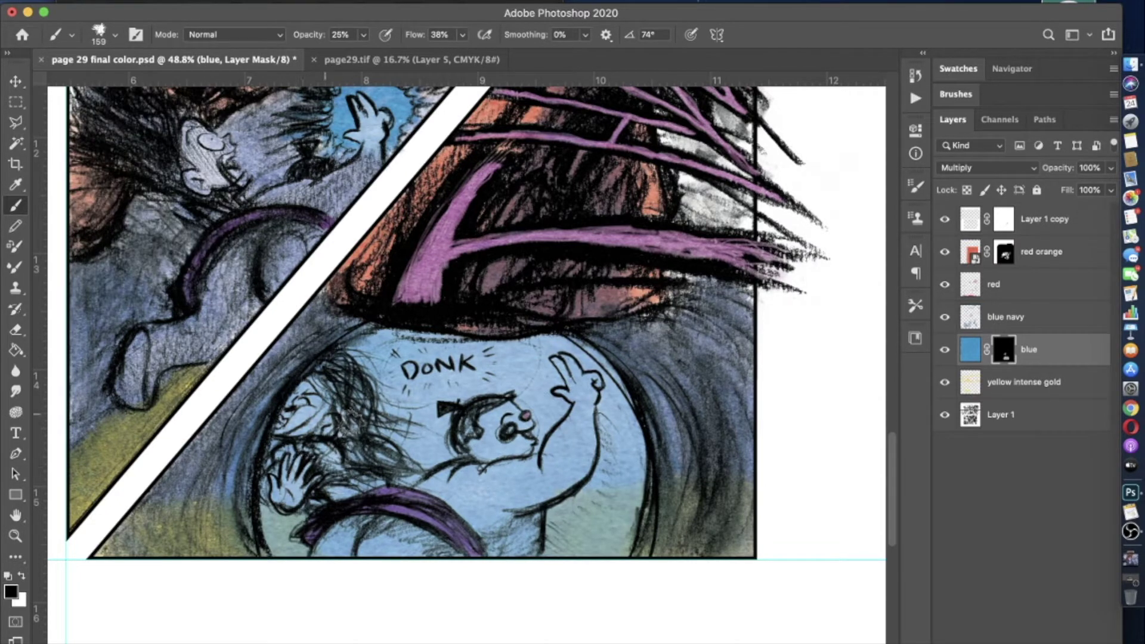
pyautogui.moveTo(325, 563)
pyautogui.mouseDown()
pyautogui.moveTo(436, 564)
pyautogui.moveTo(564, 457)
pyautogui.moveTo(576, 381)
pyautogui.mouseUp()
pyautogui.moveTo(482, 431); pyautogui.dragTo(425, 522)
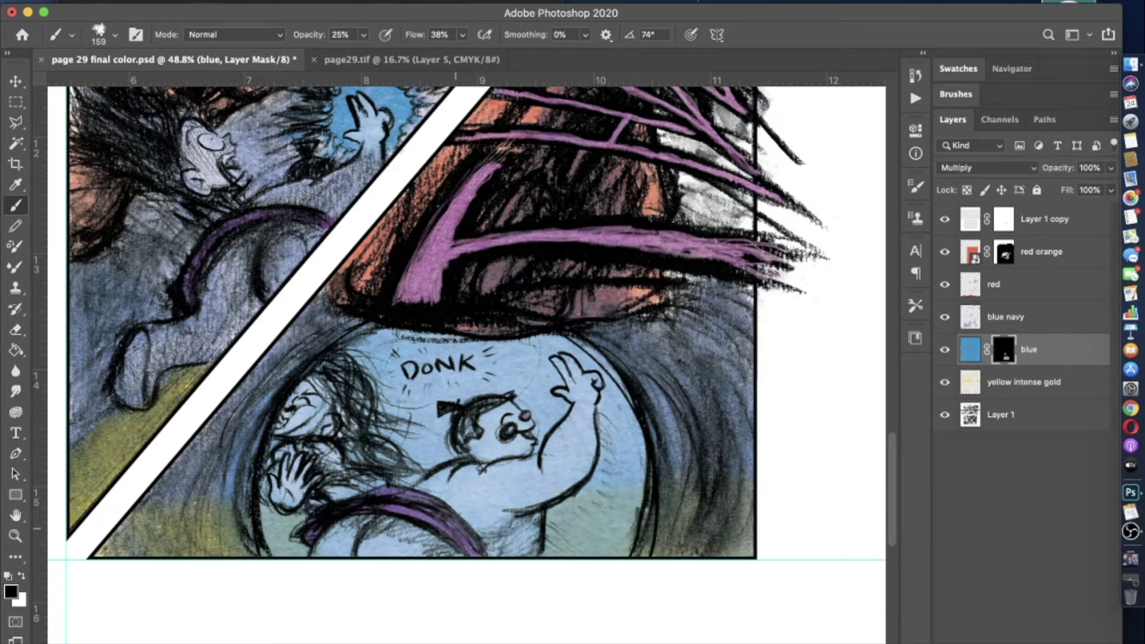
# - Soften the blue on the details of the DONK inset's figures with a 55 px black brush at 14% opacity
pyautogui.click(115, 34)
pyautogui.write('55')
pyautogui.press('Return')
pyautogui.scroll(3, 468, 387)
pyautogui.press('1')
pyautogui.press('4')
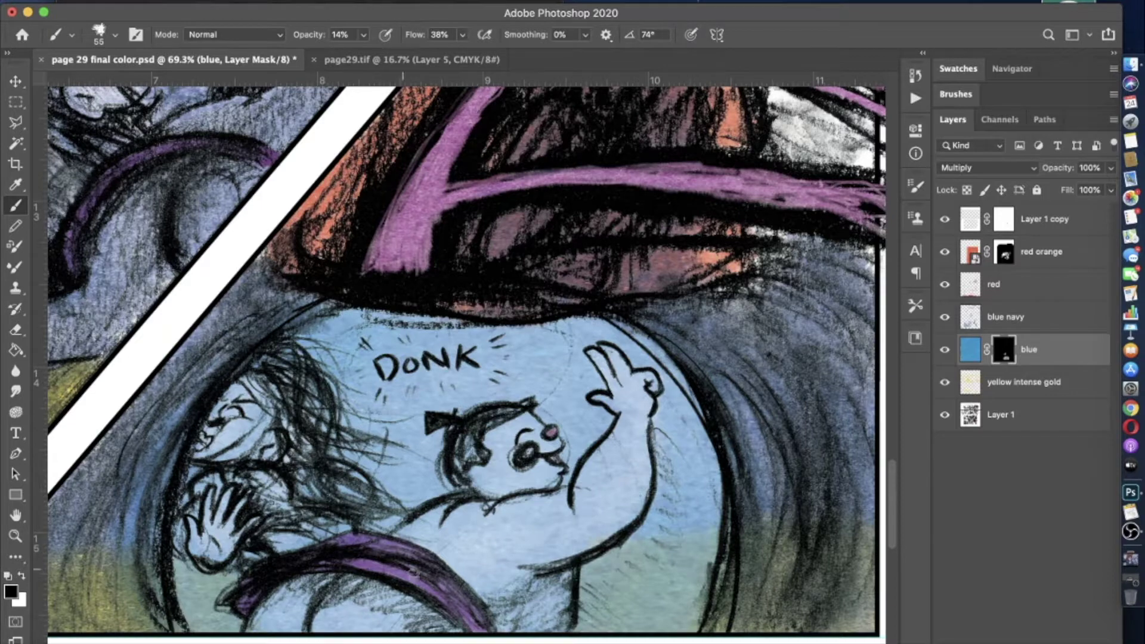
pyautogui.scroll(-5, 468, 358)
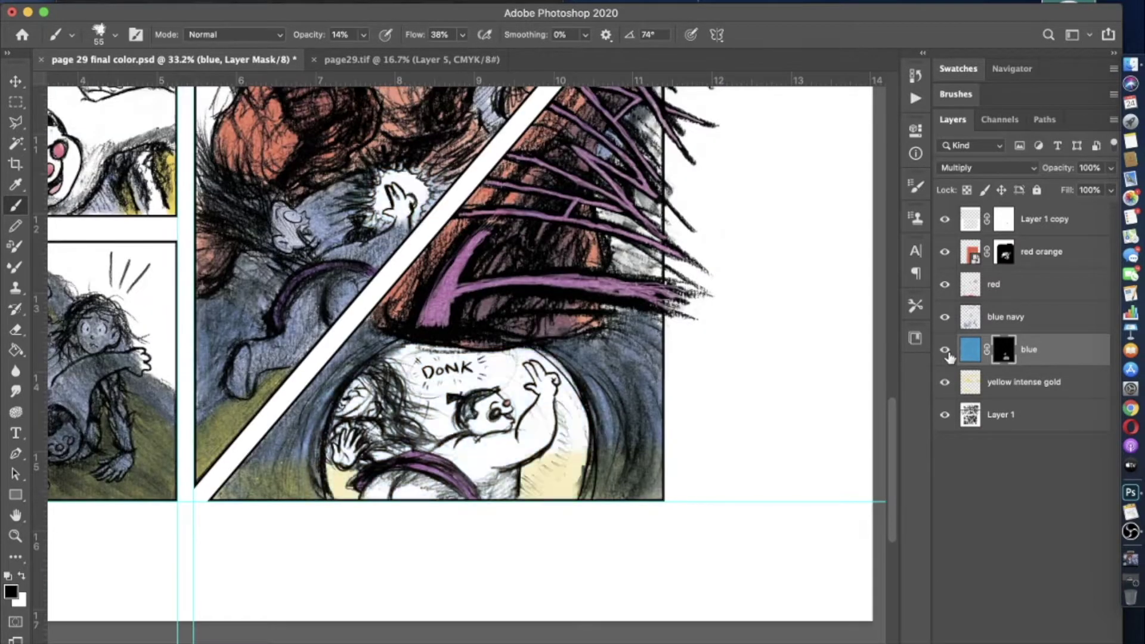
# - Brush pale blue into the sky behind the orange giant with a 332 px white brush at 14% opacity
pyautogui.scroll(2, 469, 358)
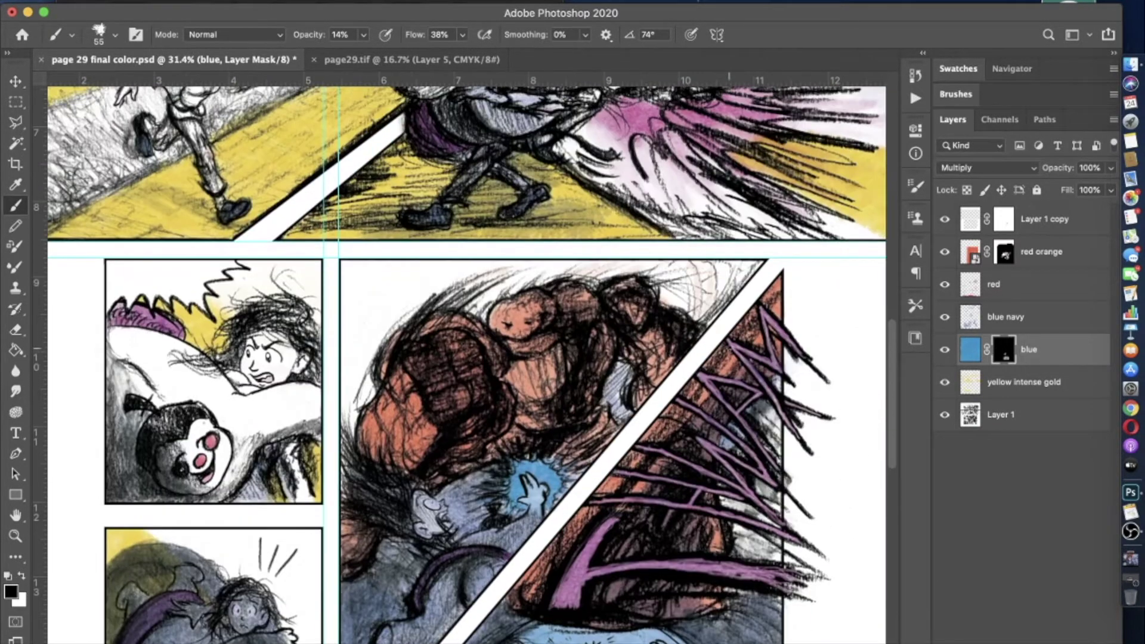
pyautogui.click(115, 34)
pyautogui.write('332')
pyautogui.press('Return')
pyautogui.press('x')
pyautogui.moveTo(355, 411)
pyautogui.mouseDown()
pyautogui.moveTo(382, 310)
pyautogui.moveTo(460, 286)
pyautogui.moveTo(626, 265)
pyautogui.moveTo(775, 268)
pyautogui.mouseUp()
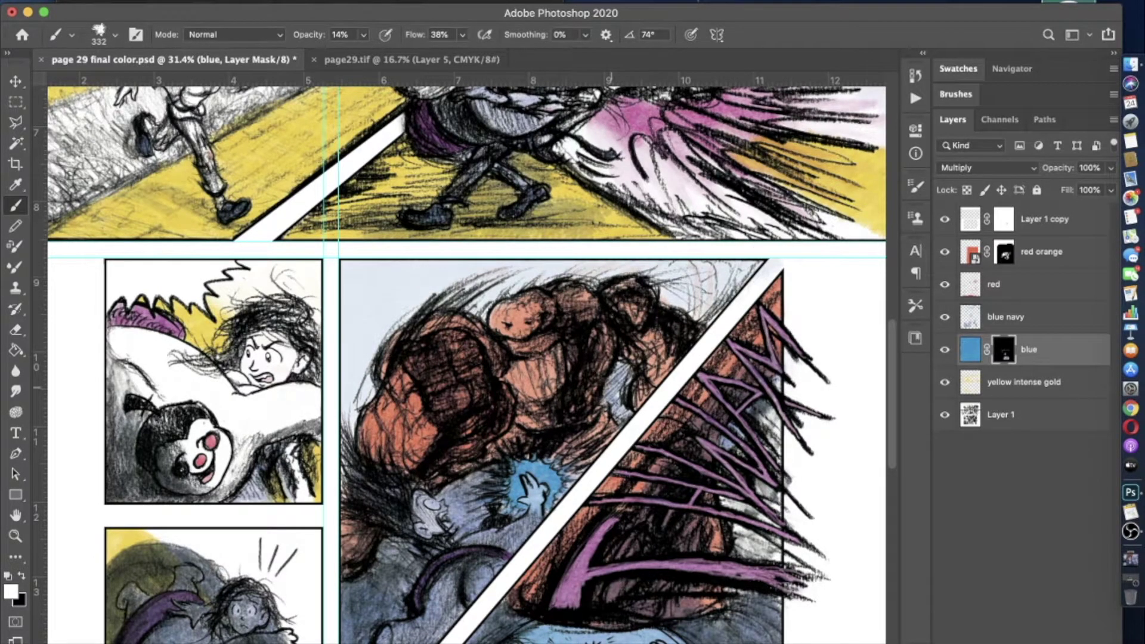
# - Build up the blue along the top of the giant panel's sky with the 332 px white brush at 5% opacity
pyautogui.scroll(2, 617, 397)
pyautogui.press('0')
pyautogui.press('5')
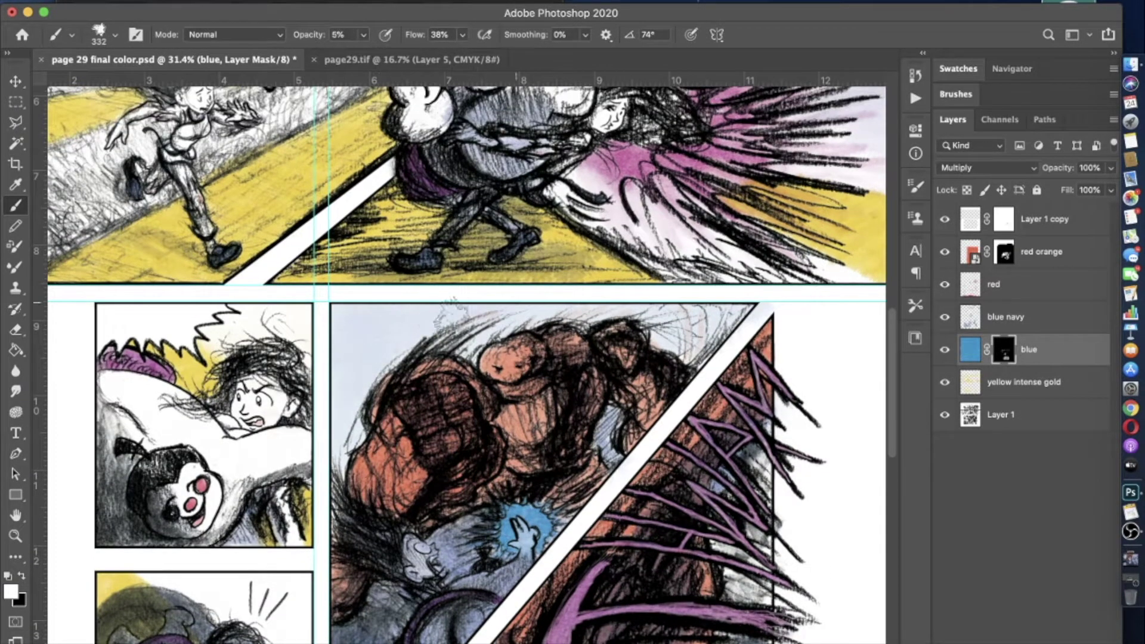
pyautogui.moveTo(348, 308)
pyautogui.mouseDown()
pyautogui.moveTo(464, 299)
pyautogui.moveTo(735, 315)
pyautogui.mouseUp()
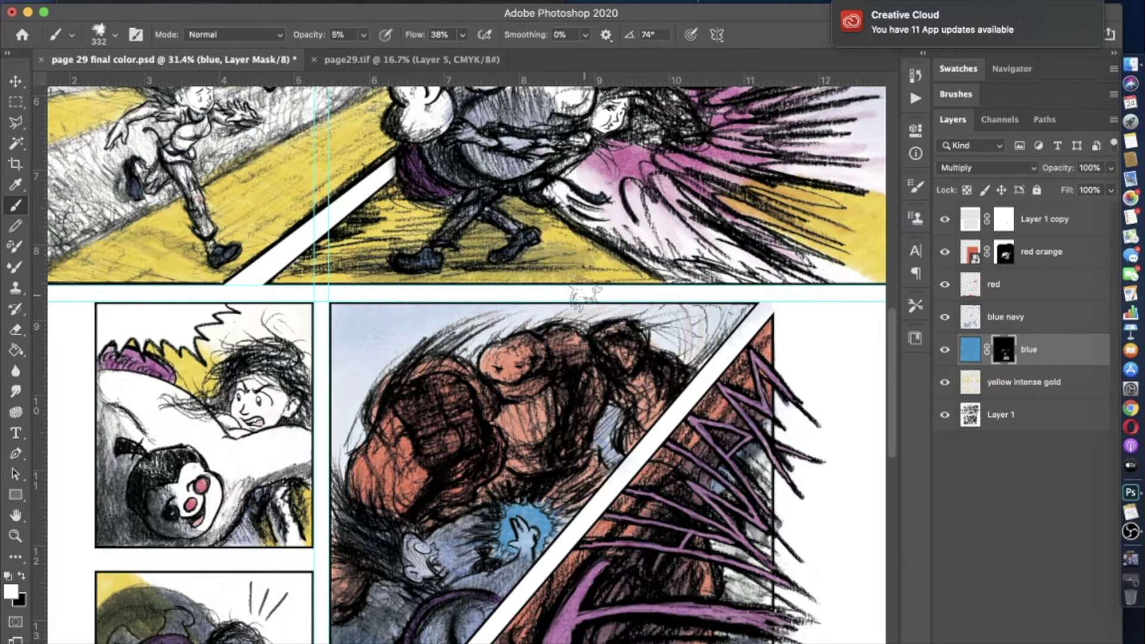
pyautogui.scroll(-3, 405, 348)
pyautogui.scroll(-2, 405, 348)
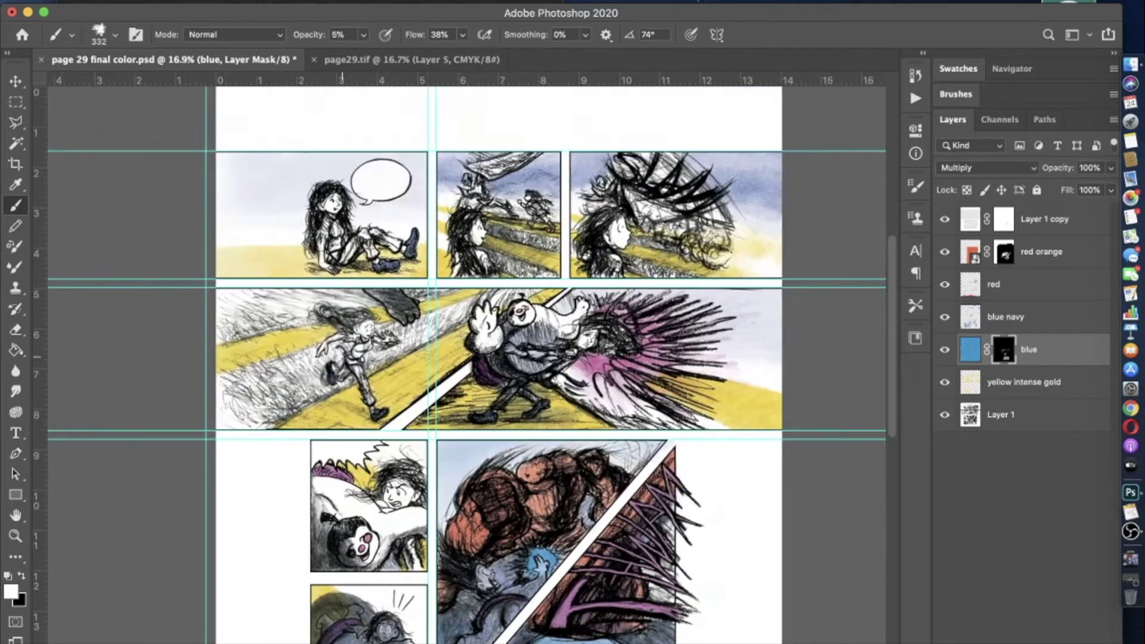
# - Add light blue to the skies of the upper panels with the 332 px white brush at 15% opacity
pyautogui.scroll(4, 405, 349)
pyautogui.press('1')
pyautogui.press('5')
pyautogui.moveTo(717, 269); pyautogui.dragTo(361, 268)
pyautogui.scroll(-2, 474, 240)
# - Soften the blue in the upper two rows of panels with the 332 px black brush at 12%, 27% and 68% opacity
pyautogui.press('1')
pyautogui.press('2')
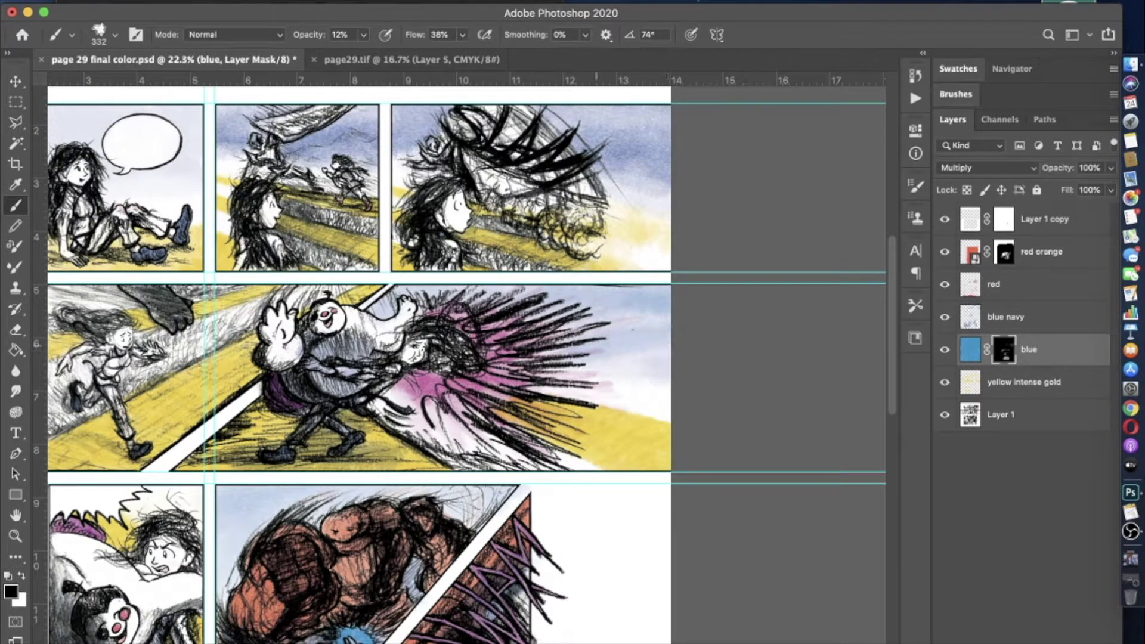
pyautogui.press('2')
pyautogui.press('7')
pyautogui.press('6')
pyautogui.press('8')
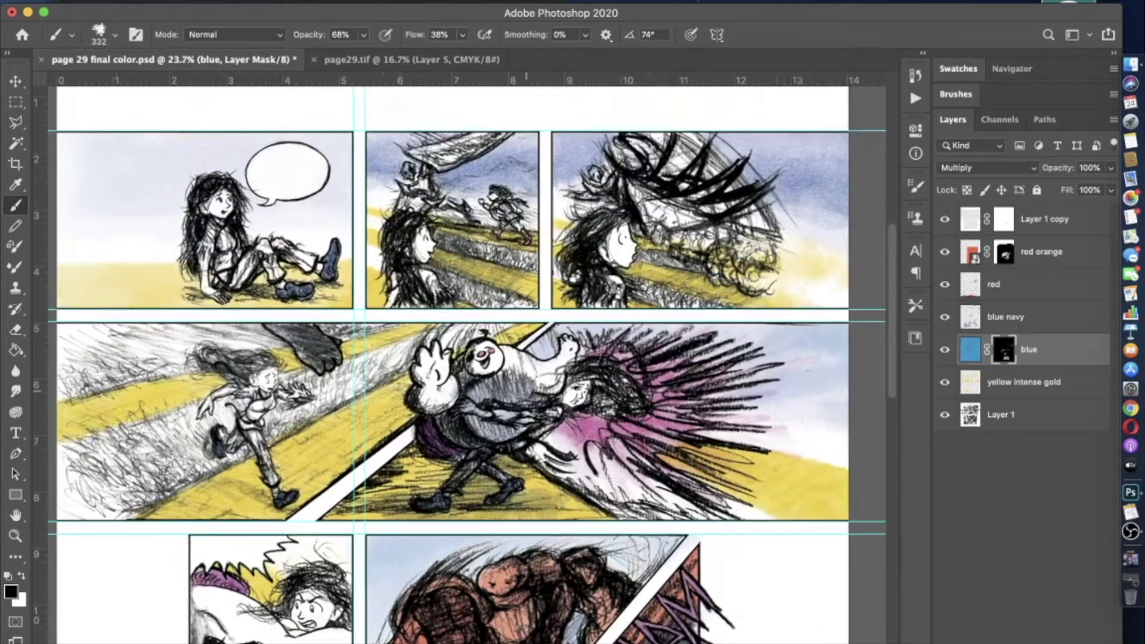
# - Mask stray blue off the large figure in the middle panel with a 146 px black brush and an 87 px Pencil at 100% opacity
pyautogui.press('0')
pyautogui.scroll(5, 247, 320)
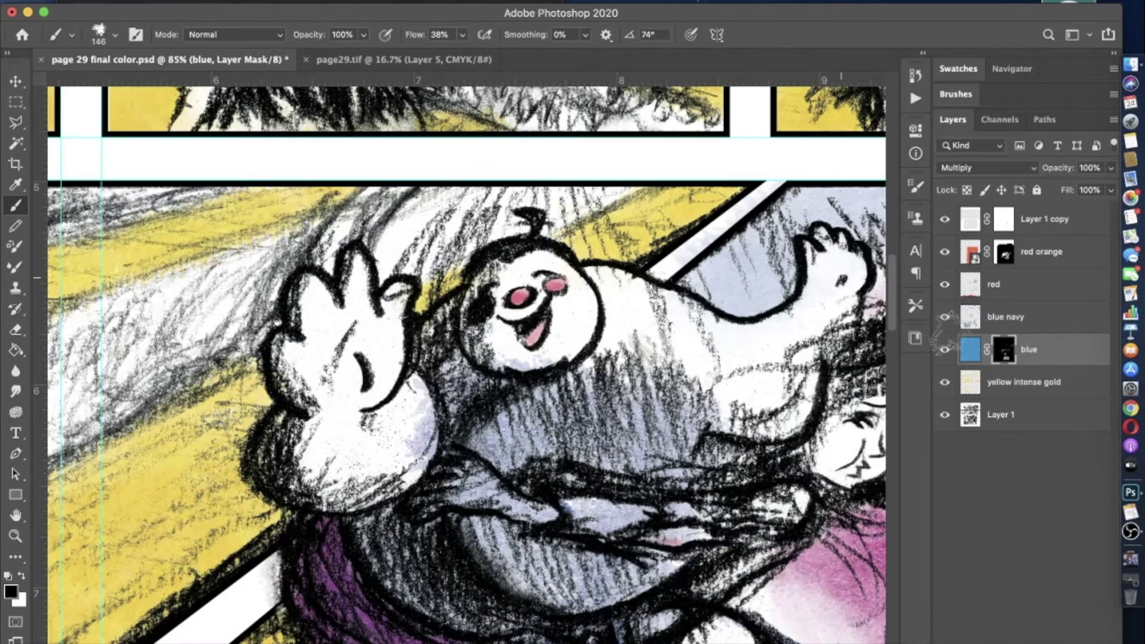
pyautogui.hotkey('shift', 'b')
pyautogui.press('Return')
pyautogui.press('Escape')
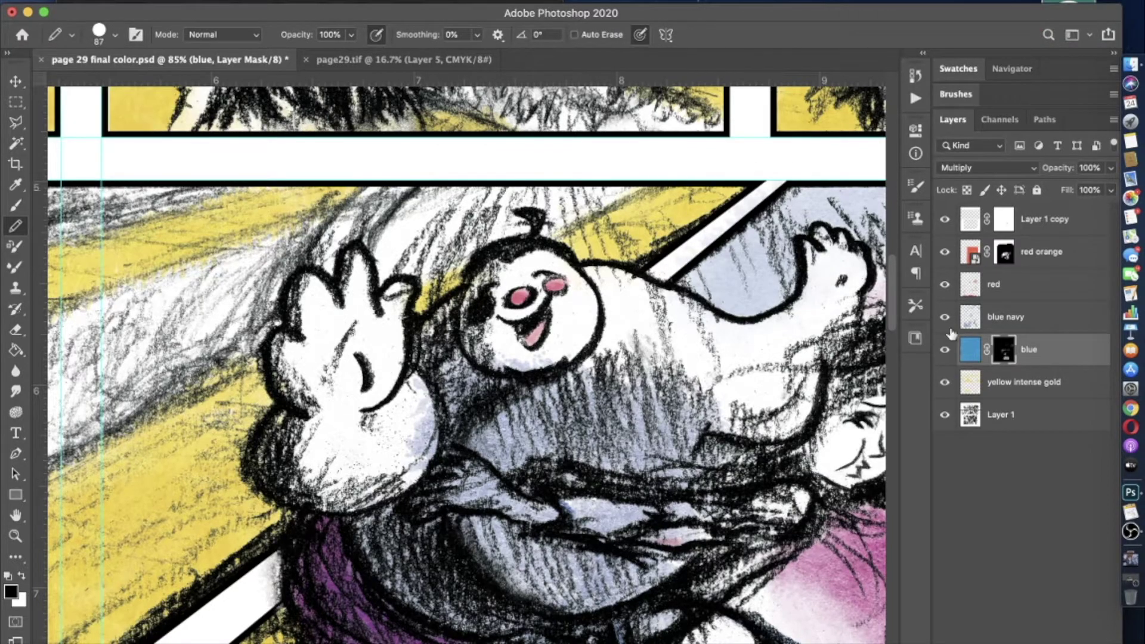
# - Erase the navy tint from the large figure's raised arm on the blue navy layer with the 118 px Eraser
pyautogui.hotkey('alt', ']')
pyautogui.click(21, 332)
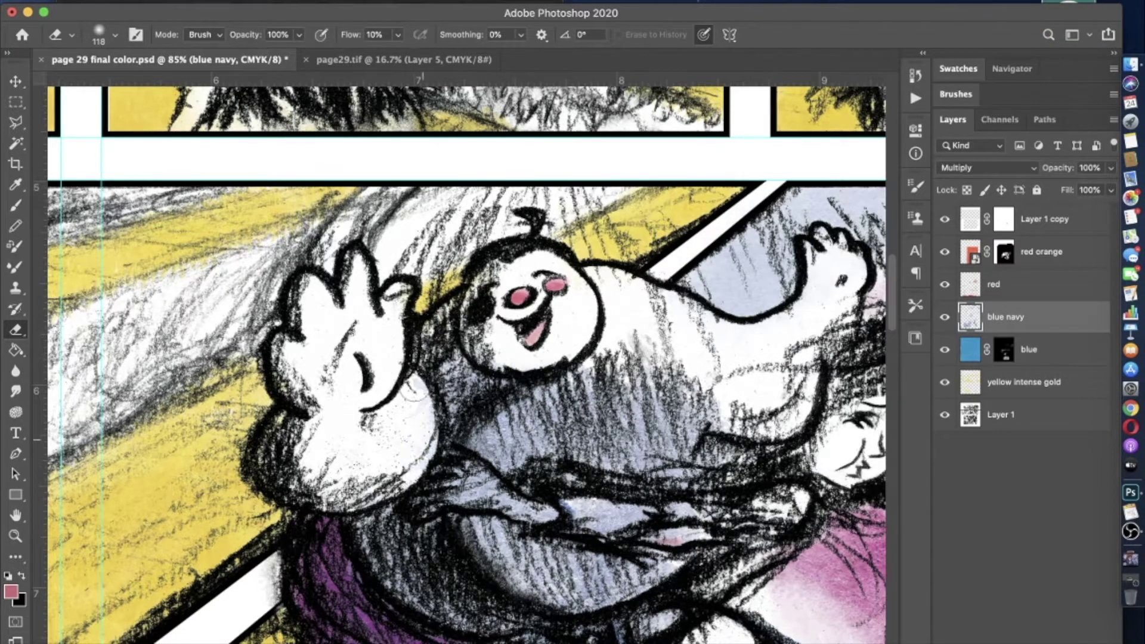
pyautogui.scroll(-5, 583, 352)
# - Deepen the blue sky of the third top-row panel on the blue mask with a 380 px white brush at 8% opacity
pyautogui.hotkey('alt', '[')
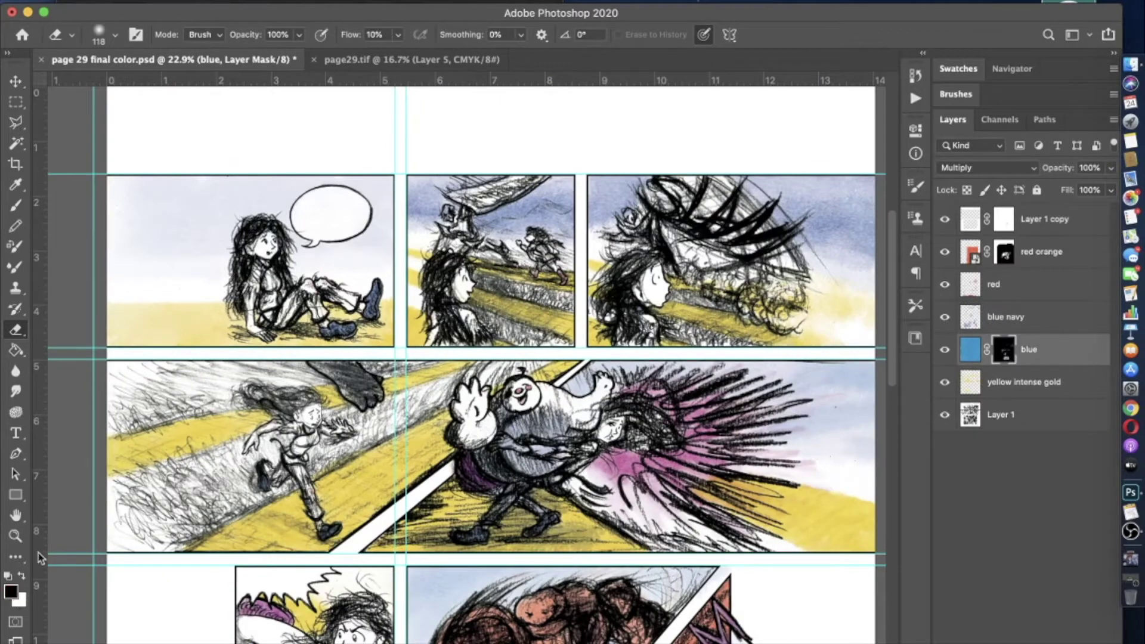
pyautogui.press('d')
pyautogui.press('b')
pyautogui.scroll(2, 583, 352)
pyautogui.press('Return')
pyautogui.press('Escape')
pyautogui.press('Return')
pyautogui.write('380')
pyautogui.press('Return')
pyautogui.press('0')
pyautogui.press('8')
pyautogui.moveTo(800, 242); pyautogui.dragTo(662, 179)
# - Add faint blue around the flying shape and sky in the top-row panels with the 380 px white brush at 6% and 16% opacity
pyautogui.moveTo(363, 34); pyautogui.dragTo(351, 52)
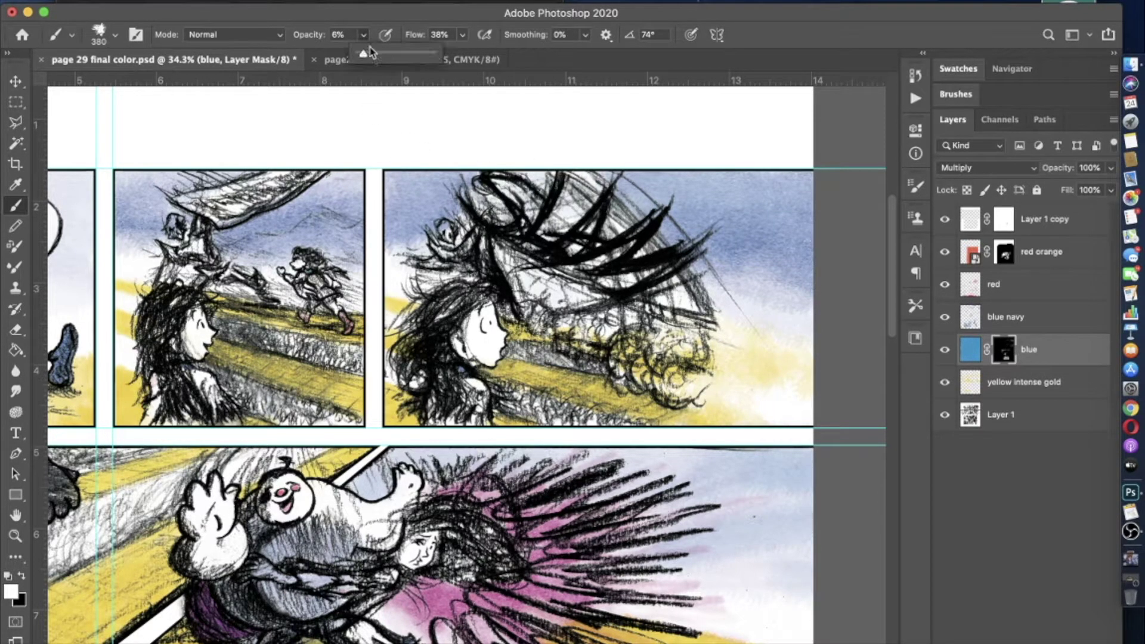
pyautogui.press('1')
pyautogui.press('6')
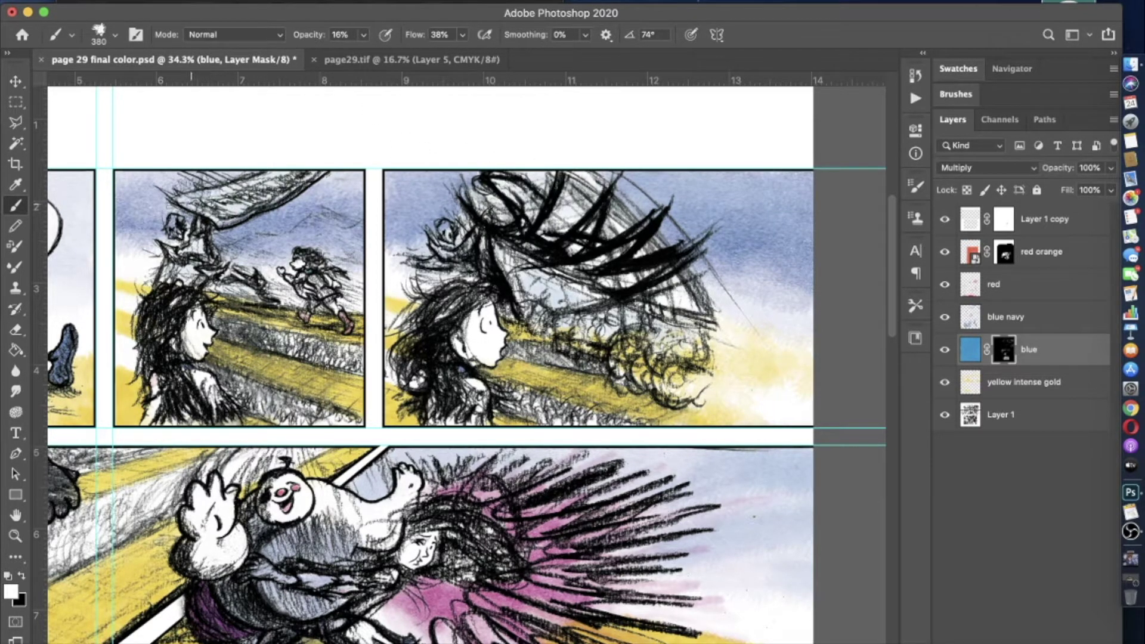
pyautogui.press('super+minus')
pyautogui.press('super+minus')
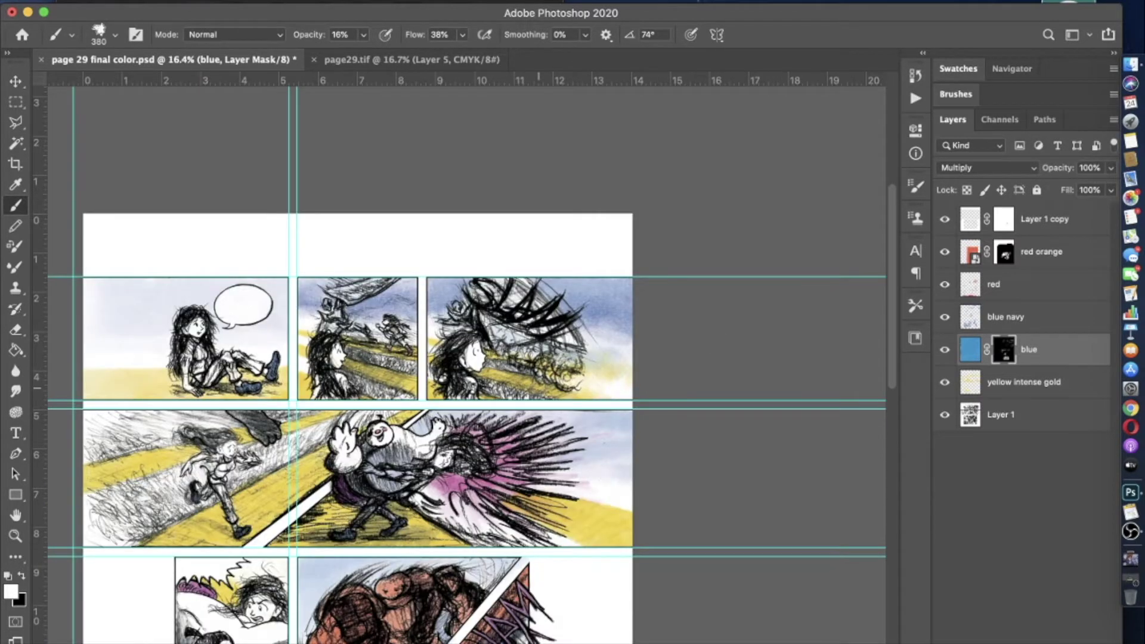
# - Add faint blue to the sky of the first top-row panel on the blue mask with the 380 px white brush at 9% and 3% opacity
pyautogui.scroll(3, 553, 179)
pyautogui.press('super+minus')
pyautogui.press('super+minus')
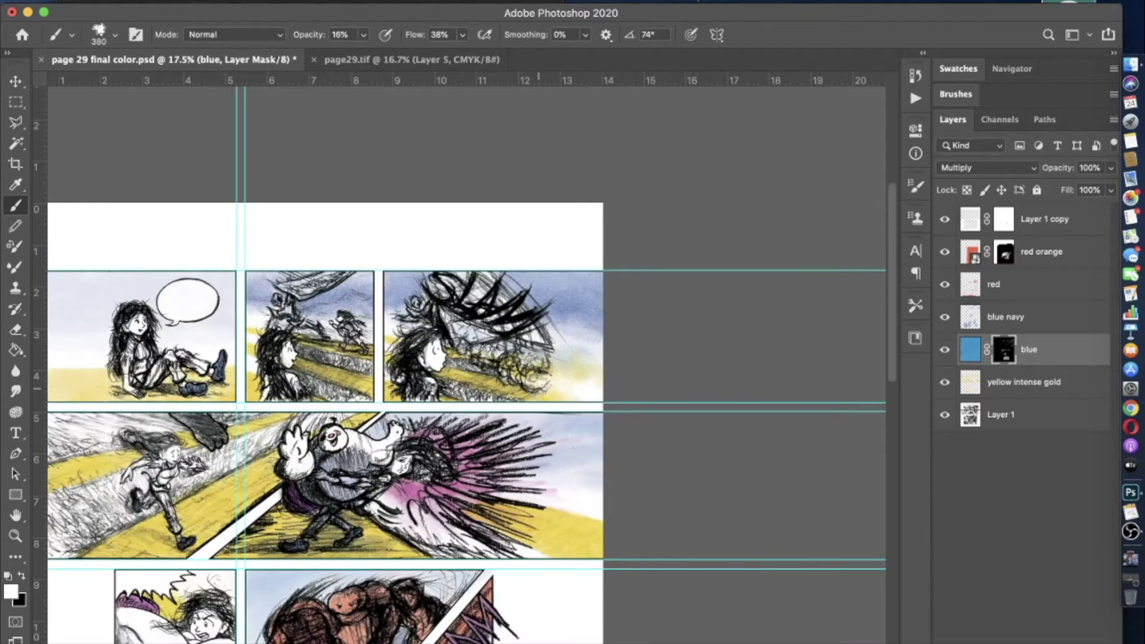
pyautogui.press('super+plus')
pyautogui.press('super+plus')
pyautogui.press('0')
pyautogui.press('super+minus')
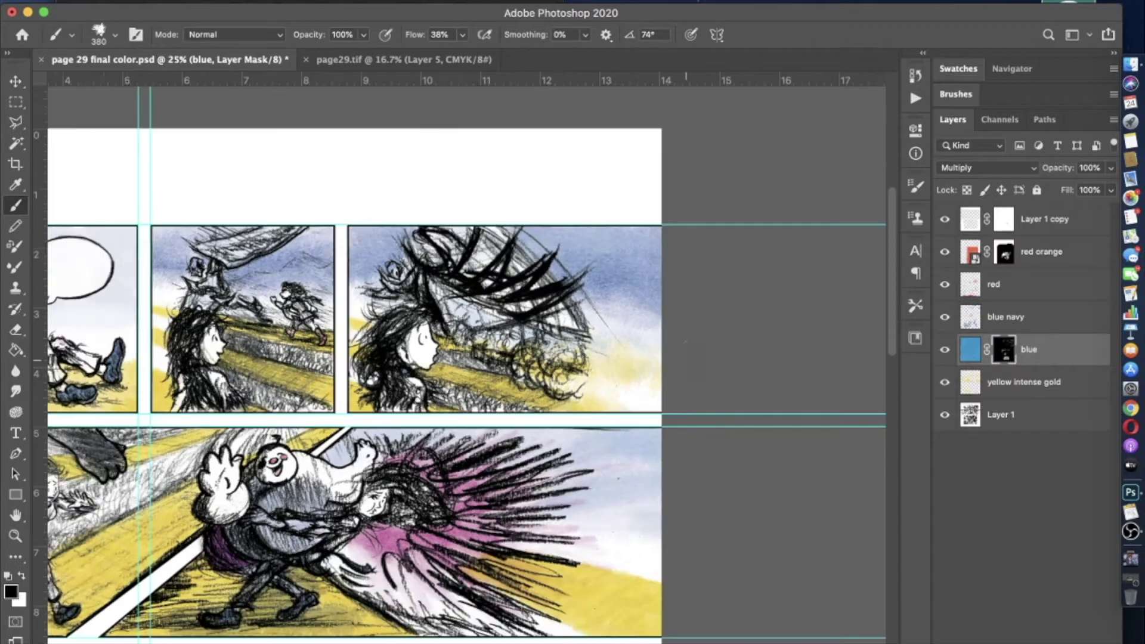
pyautogui.scroll(-2, 686, 358)
pyautogui.scroll(1, 686, 358)
pyautogui.press('x')
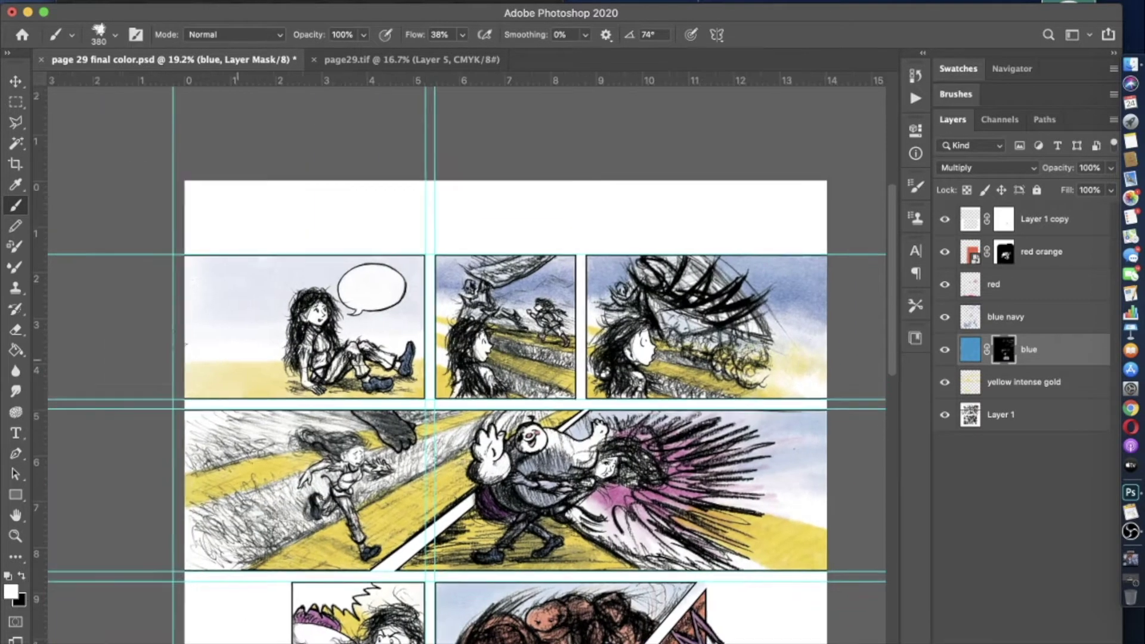
pyautogui.moveTo(364, 35); pyautogui.dragTo(346, 56)
pyautogui.click(269, 320)
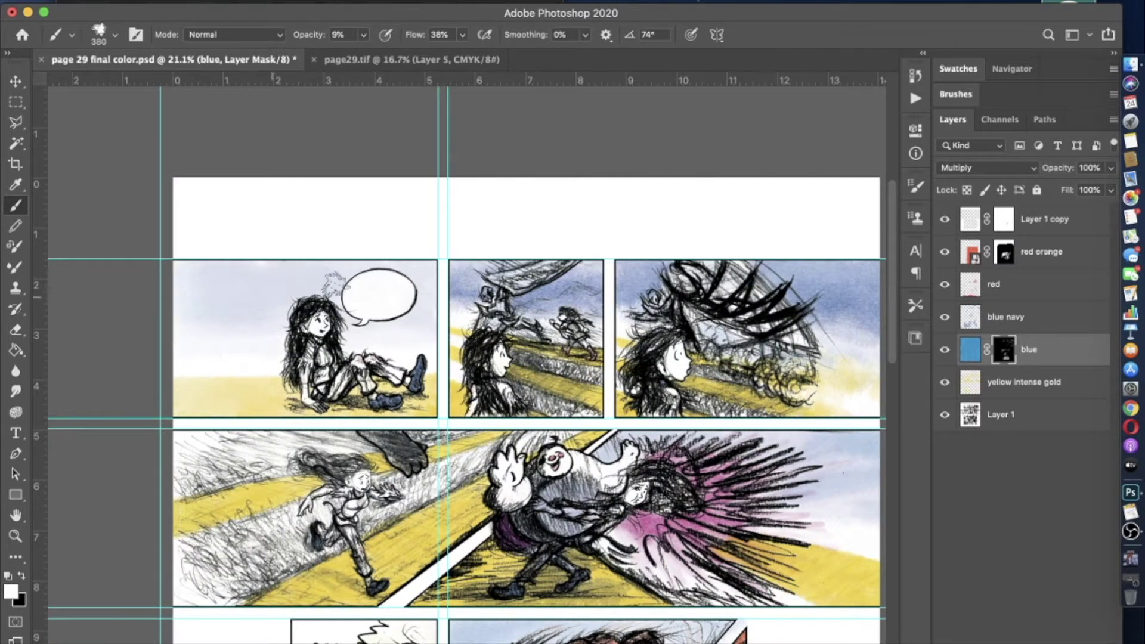
pyautogui.press('0')
pyautogui.press('3')
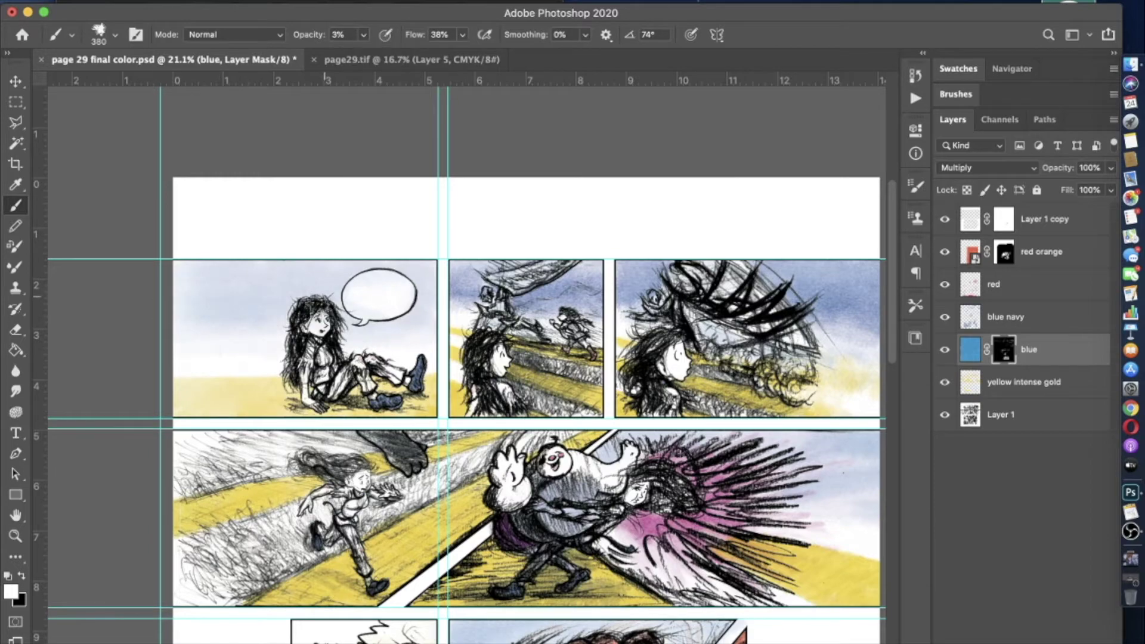
# - Mask the blue out of the first panel's speech balloon with a 114 px black brush at 100% opacity
pyautogui.hotkey('ctrl', '+')
pyautogui.press('x')
pyautogui.press('0')
pyautogui.click(115, 35)
pyautogui.click(113, 38)
pyautogui.hotkey('ctrl', '+')
pyautogui.hotkey('ctrl', '+')
pyautogui.click(113, 38)
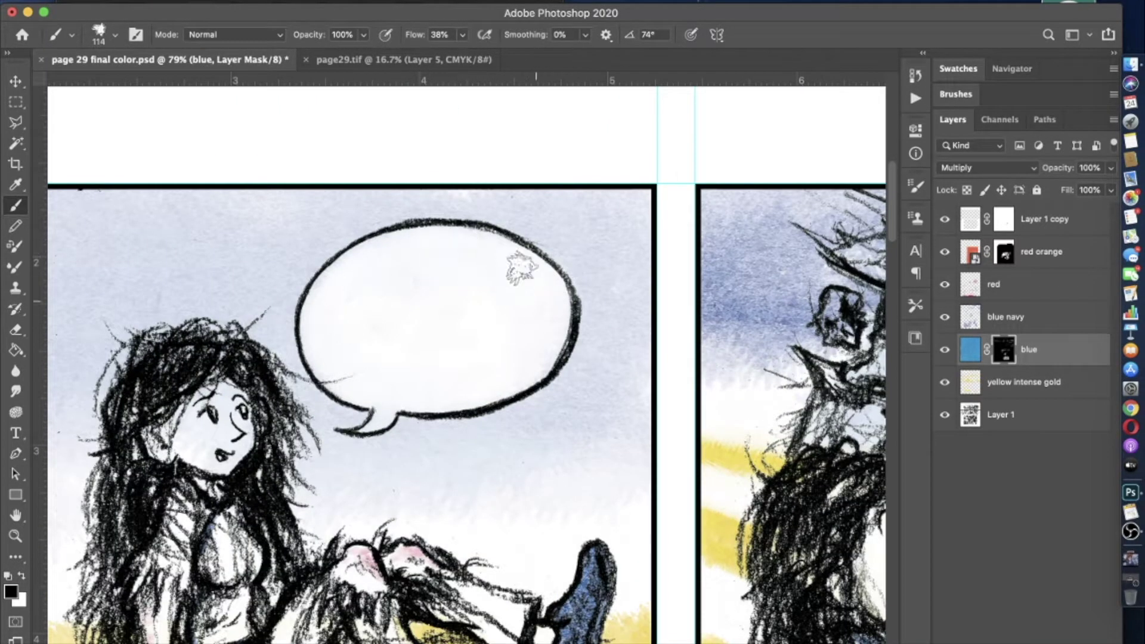
pyautogui.click(113, 38)
pyautogui.press('Escape')
# - Clean remaining tint around the balloon and seated girl's face using the 118 px Eraser on blue navy and a 46 px black brush on blue
pyautogui.hotkey('alt', ']')
pyautogui.press('e')
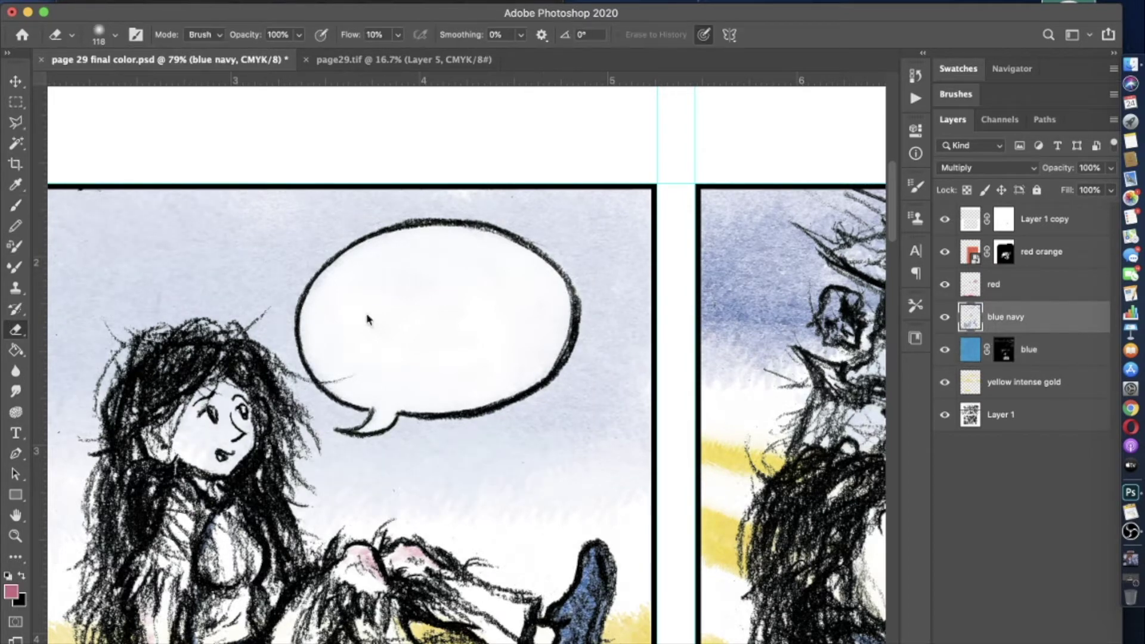
pyautogui.scroll(1, 467, 263)
pyautogui.hotkey('alt', '[')
pyautogui.press('d')
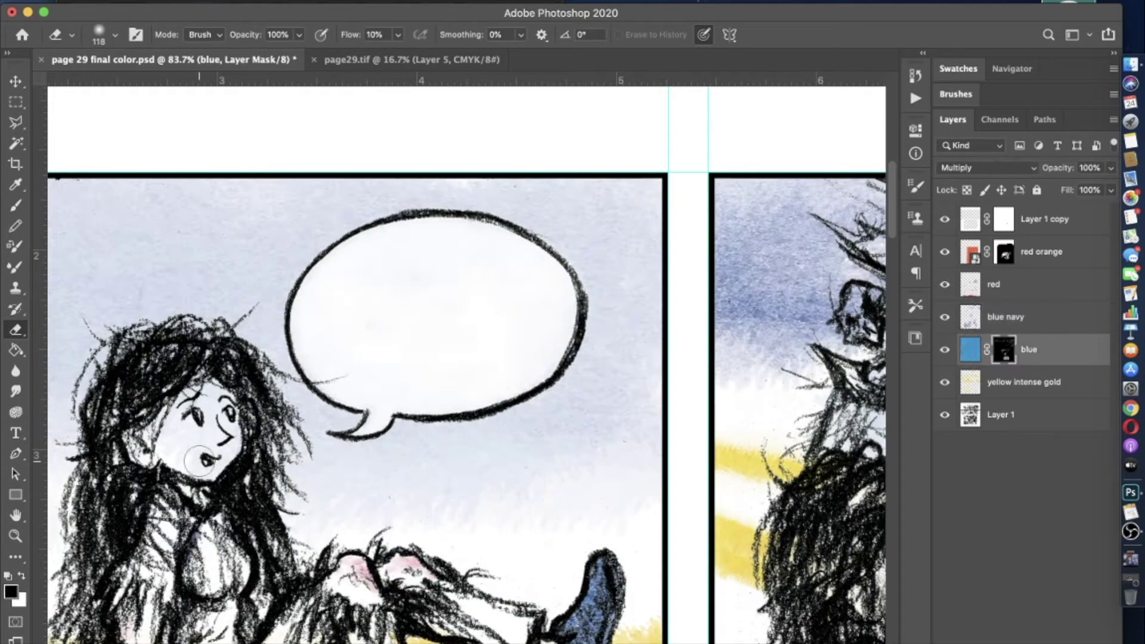
pyautogui.press('b')
pyautogui.press('super+2')
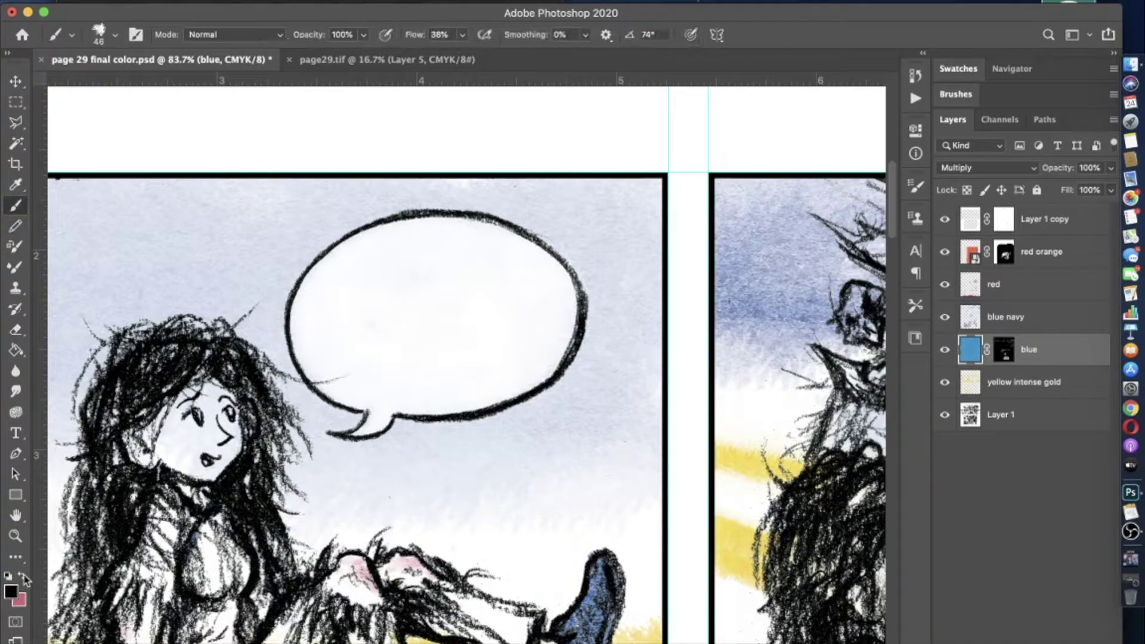
pyautogui.press('super+backslash')
# - Place the blue violet texture as a layer above blue and enlarge it over the page's panels
pyautogui.scroll(-10, 175, 410)
pyautogui.hscroll(3, 175, 411)
pyautogui.press('super+Tab')
pyautogui.click(273, 101)
pyautogui.moveTo(733, 252); pyautogui.dragTo(734, 251)
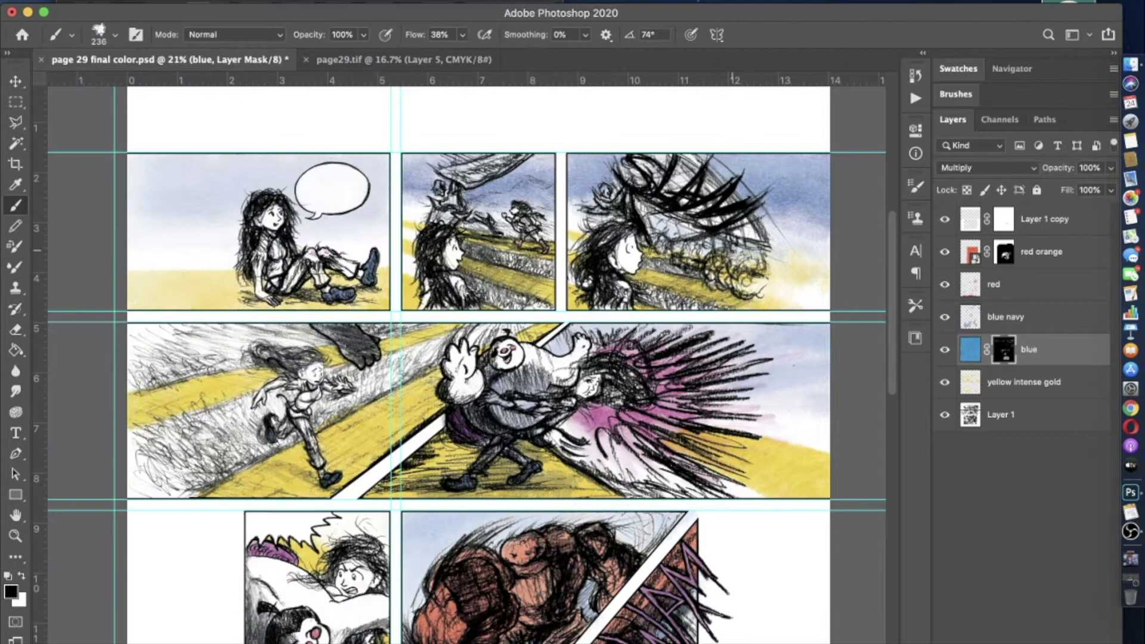
pyautogui.scroll(-5, 469, 296)
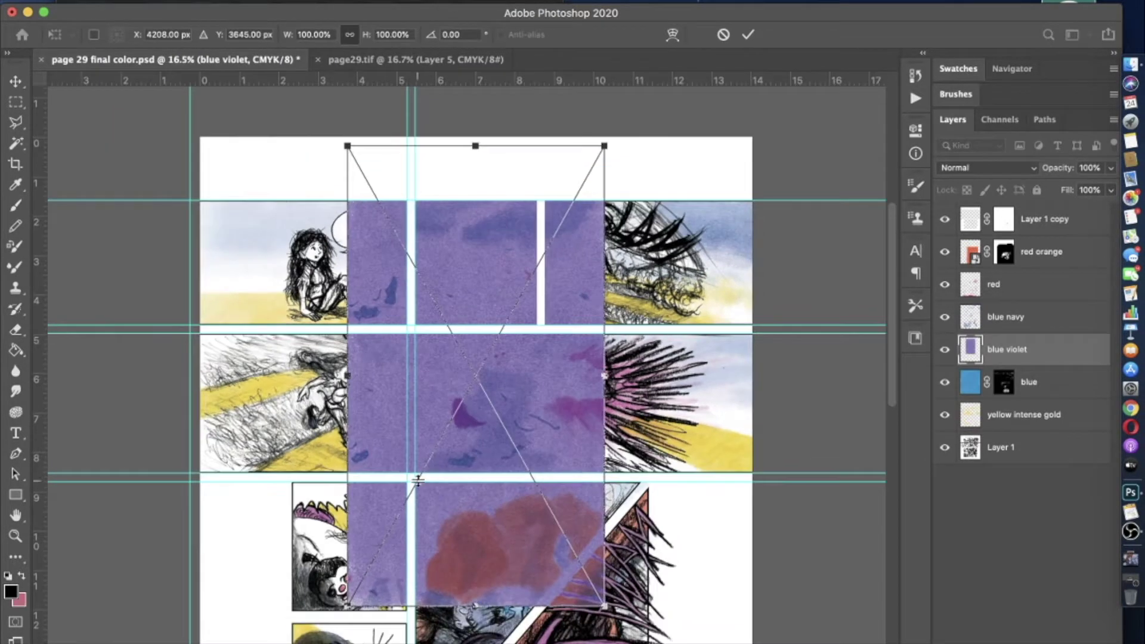
pyautogui.moveTo(469, 295); pyautogui.dragTo(428, 254)
pyautogui.moveTo(635, 448); pyautogui.dragTo(764, 540)
pyautogui.press('Return')
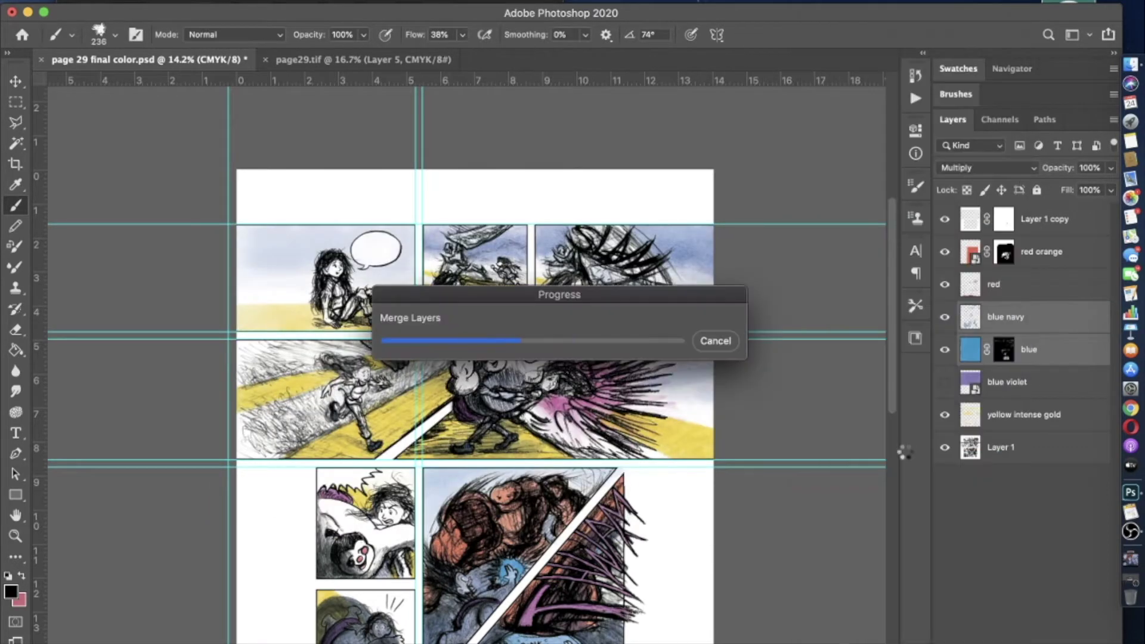
# - Merge the blue layer with blue navy and adjust the merged layer's blending options
pyautogui.click(251, 0)
pyautogui.click(524, 131)
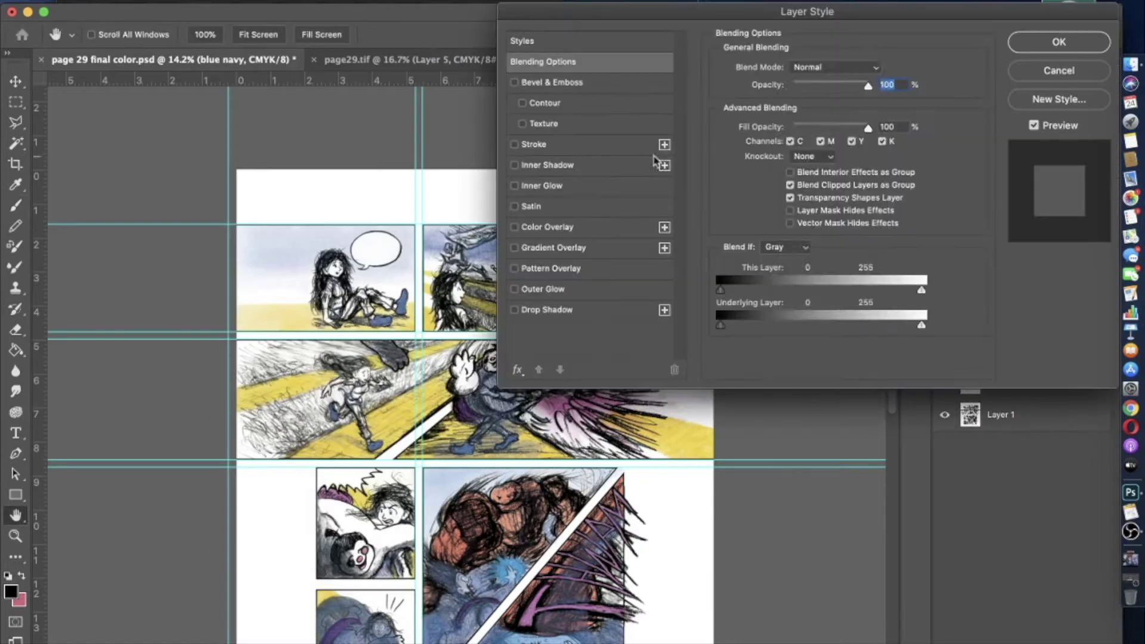
pyautogui.click(1041, 84)
# - Hide the blue violet layer with a black mask and paint faint hills in the first panel with a 236 px white brush at 6% opacity
pyautogui.click(1004, 349)
pyautogui.click(104, 34)
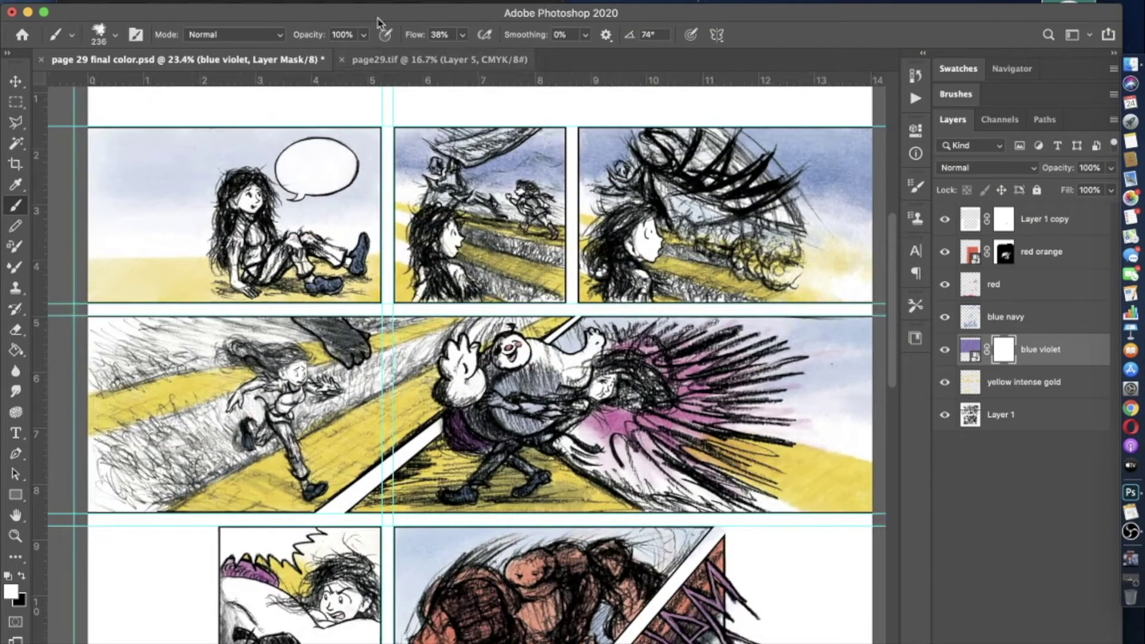
pyautogui.click(364, 34)
pyautogui.moveTo(290, 53); pyautogui.dragTo(297, 54)
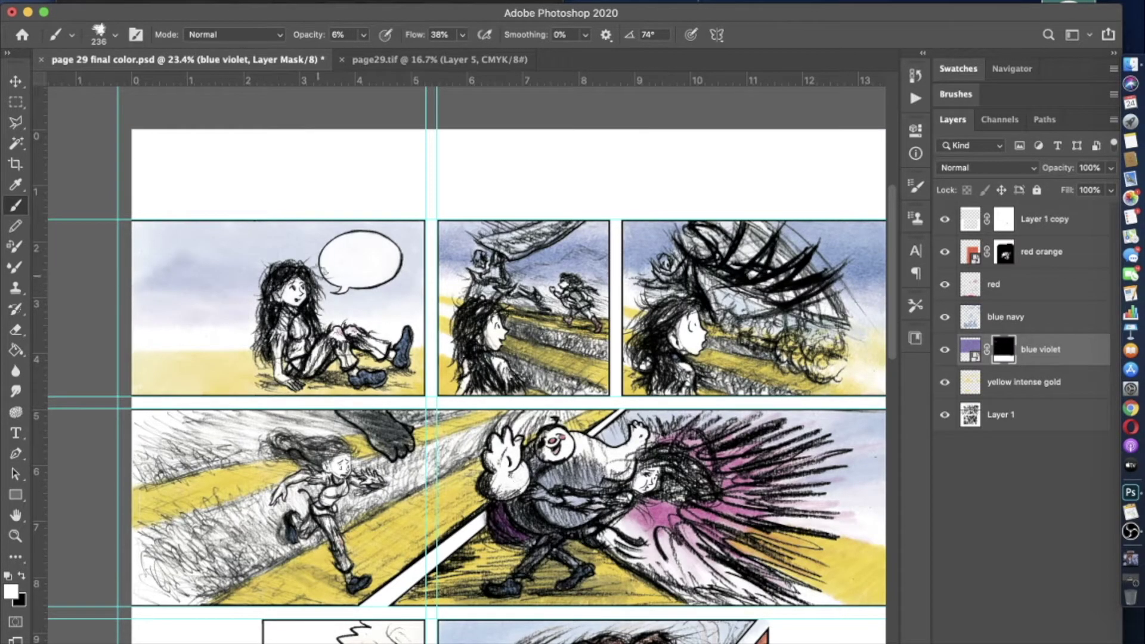
pyautogui.scroll(5, 405, 275)
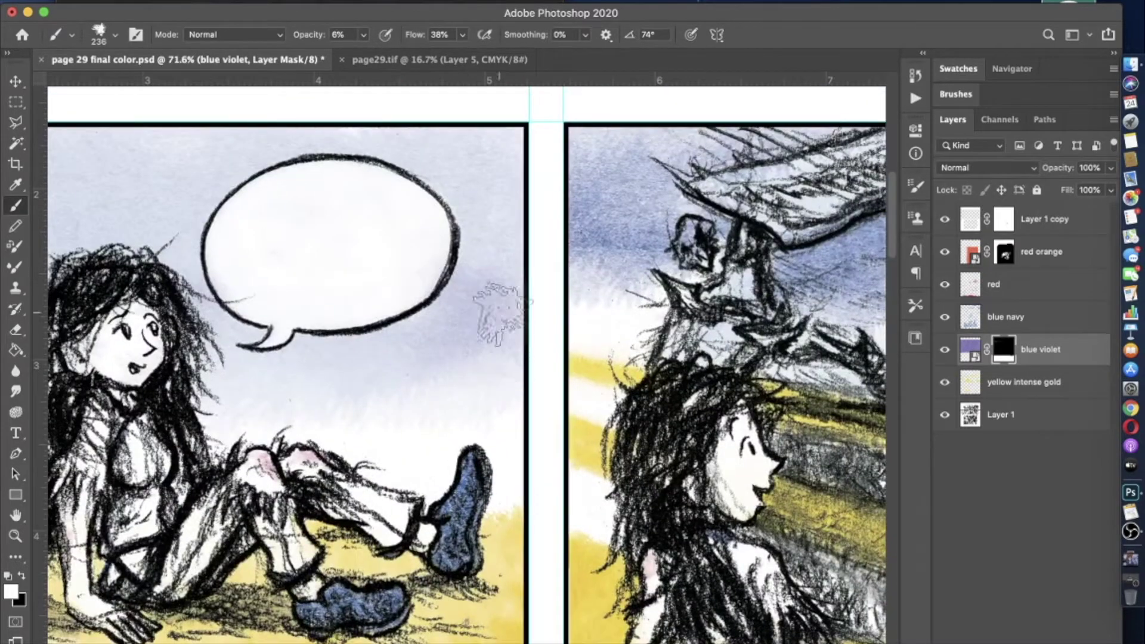
pyautogui.scroll(-5, 375, 346)
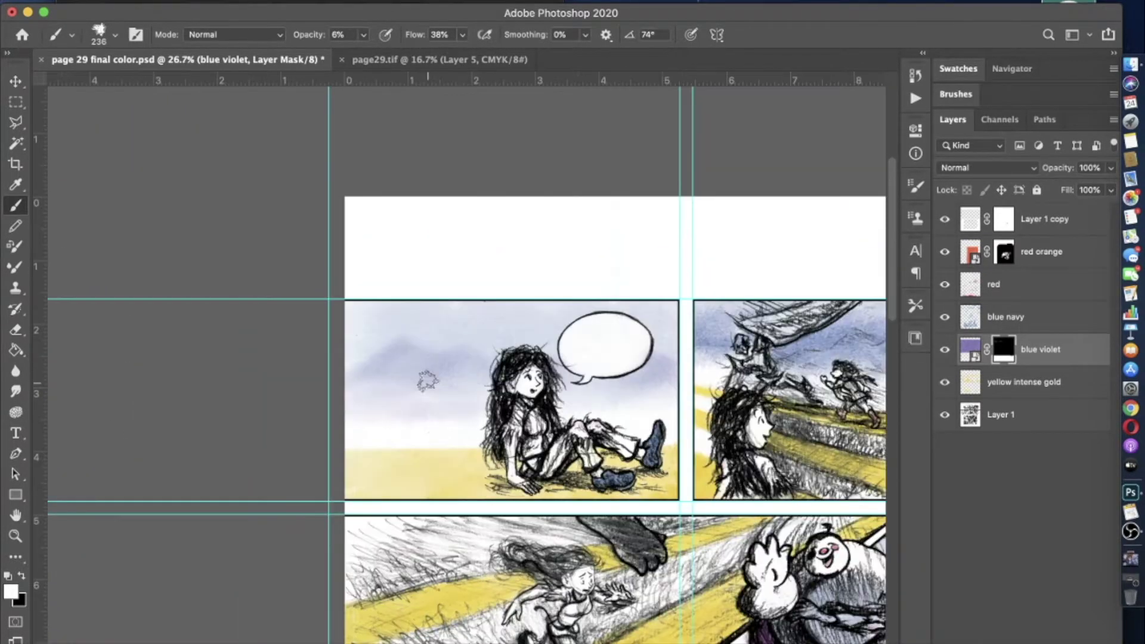
# - Trim and soften the violet around the first panel's figure and balloon with smaller black brushes, first at 100% opacity and then lower
pyautogui.scroll(6, 427, 381)
pyautogui.press('x')
pyautogui.press('0')
pyautogui.press('[')
pyautogui.press('[')
pyautogui.press('[')
pyautogui.press('[')
pyautogui.scroll(-6, 466, 376)
pyautogui.moveTo(363, 34); pyautogui.dragTo(340, 54)
pyautogui.click(116, 34)
pyautogui.moveTo(90, 63); pyautogui.dragTo(143, 64)
pyautogui.press('Return')
# - Paint violet mountains behind the running girl in the second top-row panel with a 100 px white brush at 23% opacity
pyautogui.scroll(2, 304, 411)
pyautogui.scroll(3, 472, 366)
pyautogui.press('x')
pyautogui.moveTo(363, 34); pyautogui.dragTo(348, 60)
pyautogui.click(116, 34)
pyautogui.moveTo(128, 64); pyautogui.dragTo(98, 64)
pyautogui.press('Return')
pyautogui.moveTo(358, 353)
pyautogui.mouseDown()
pyautogui.moveTo(445, 298)
pyautogui.moveTo(507, 337)
pyautogui.moveTo(481, 283)
pyautogui.moveTo(349, 312)
pyautogui.mouseUp()
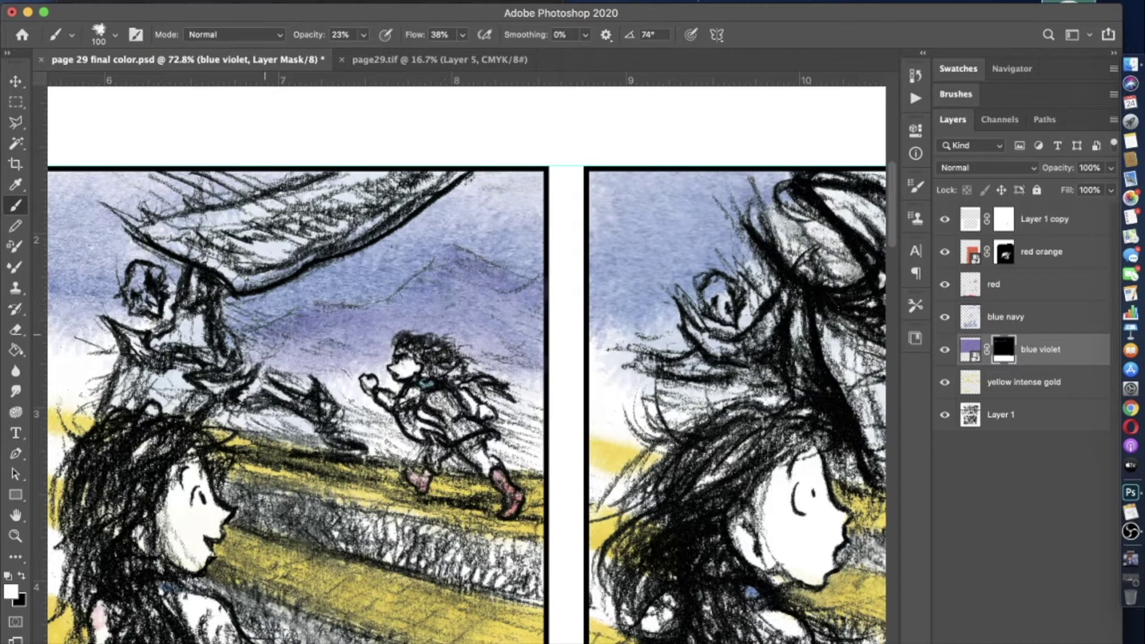
pyautogui.hscroll(-5, 507, 331)
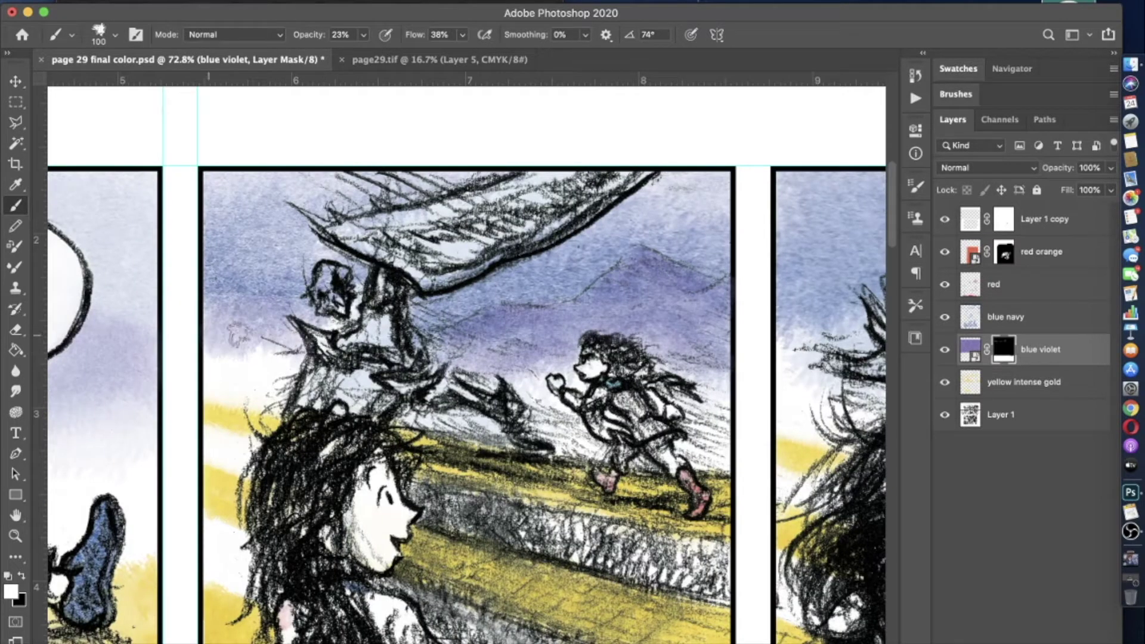
# - Extend the second panel's violet hills with a 70 px white brush at 23% opacity and trim them with a 94 px black brush at 41%
pyautogui.click(115, 34)
pyautogui.moveTo(99, 64); pyautogui.dragTo(91, 64)
pyautogui.press('Return')
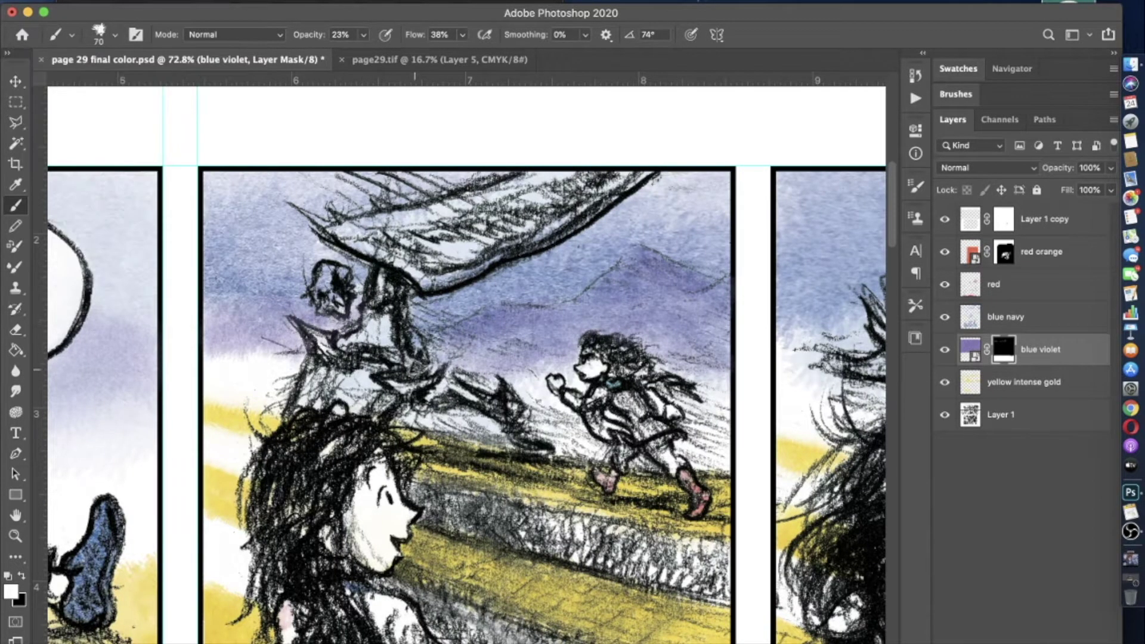
pyautogui.press('x')
pyautogui.press('1')
pyautogui.rightClick(238, 365)
pyautogui.press('4')
pyautogui.press('1')
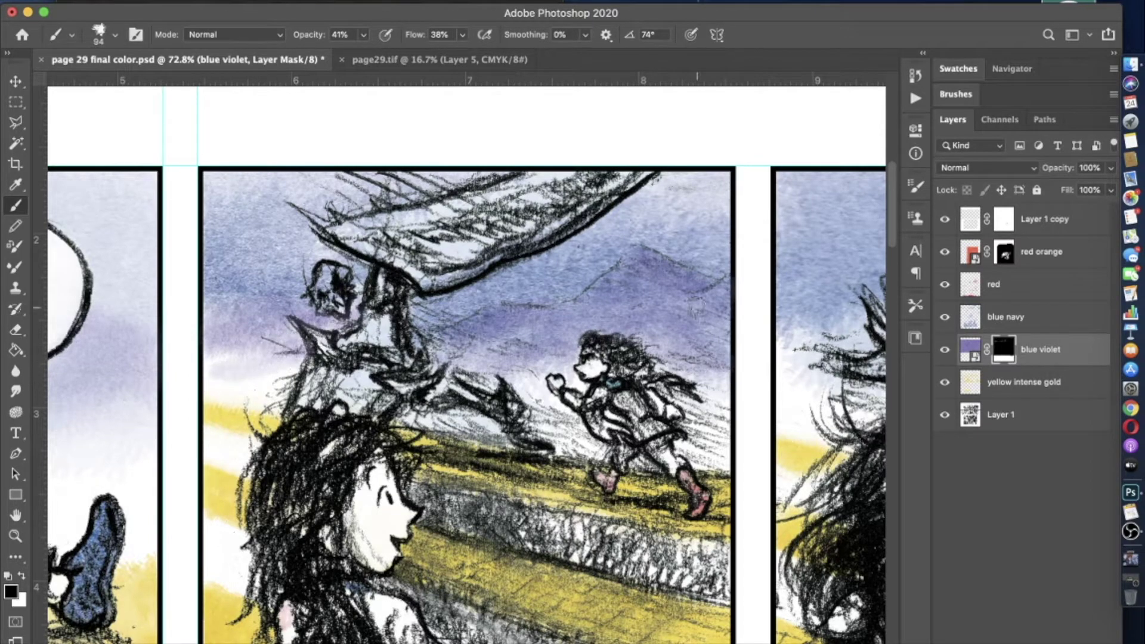
# - Paint a violet haze along the horizon of the third top-row panel with the 94 px white brush at 18% opacity
pyautogui.scroll(-5, 698, 308)
pyautogui.press('x')
pyautogui.scroll(5, 211, 413)
pyautogui.moveTo(204, 340)
pyautogui.mouseDown()
pyautogui.moveTo(173, 373)
pyautogui.moveTo(220, 383)
pyautogui.mouseUp()
pyautogui.press('1')
pyautogui.press('8')
pyautogui.scroll(-2, 698, 358)
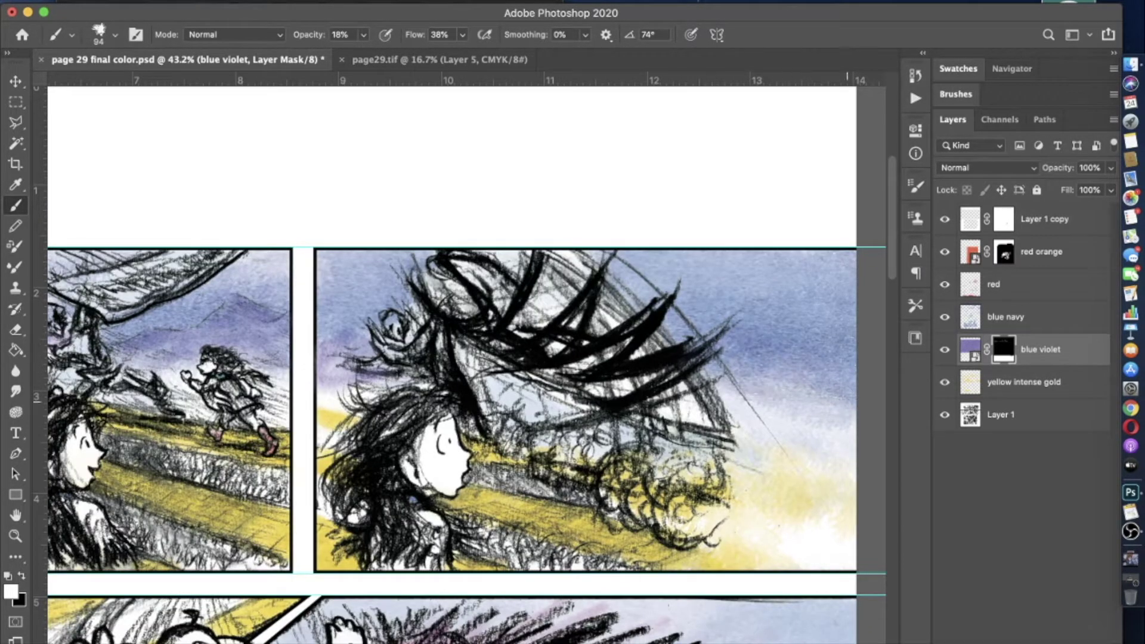
pyautogui.moveTo(847, 358); pyautogui.dragTo(734, 412)
# - Build up violet mountains beyond the flying shape in the third panel with a 124 px white brush at 30% opacity or more
pyautogui.press('3')
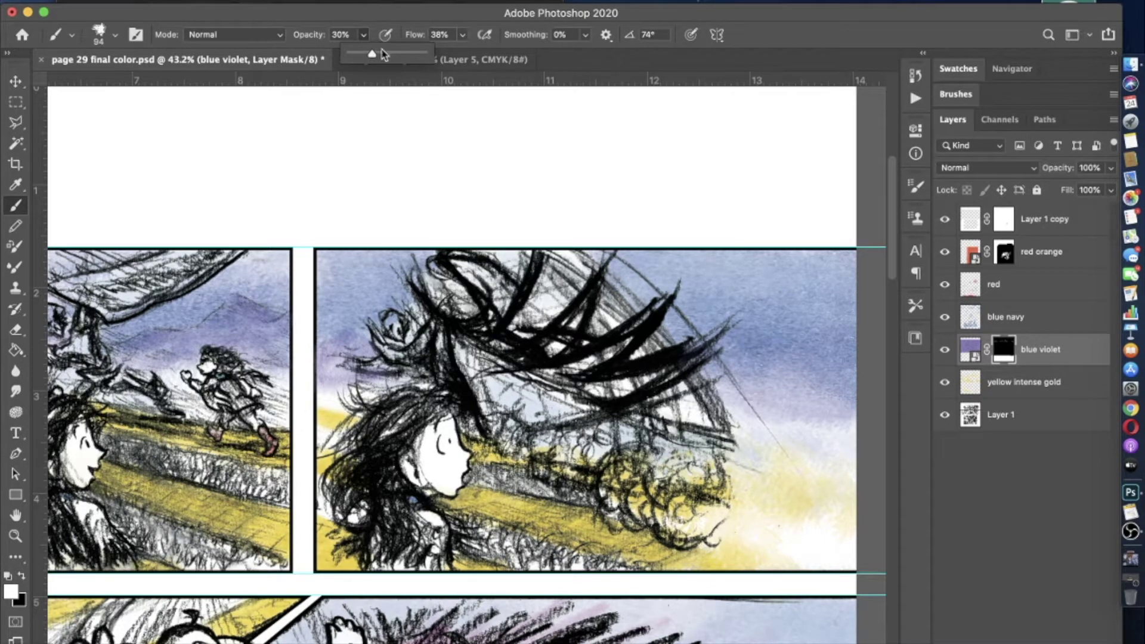
pyautogui.moveTo(374, 53); pyautogui.dragTo(389, 54)
pyautogui.click(115, 34)
pyautogui.press('Return')
pyautogui.moveTo(704, 356)
pyautogui.mouseDown()
pyautogui.moveTo(746, 325)
pyautogui.moveTo(862, 322)
pyautogui.moveTo(707, 371)
pyautogui.mouseUp()
pyautogui.moveTo(776, 334); pyautogui.dragTo(751, 376)
# - Fade the base of the third panel's mountains with a black brush at 21% opacity and strengthen their color with white at 40%
pyautogui.press('x')
pyautogui.press('2')
pyautogui.press('1')
pyautogui.moveTo(862, 382); pyautogui.dragTo(732, 389)
pyautogui.press('x')
pyautogui.press('4')
pyautogui.moveTo(811, 391); pyautogui.dragTo(767, 382)
pyautogui.press('x')
pyautogui.hotkey('ctrl', '-')
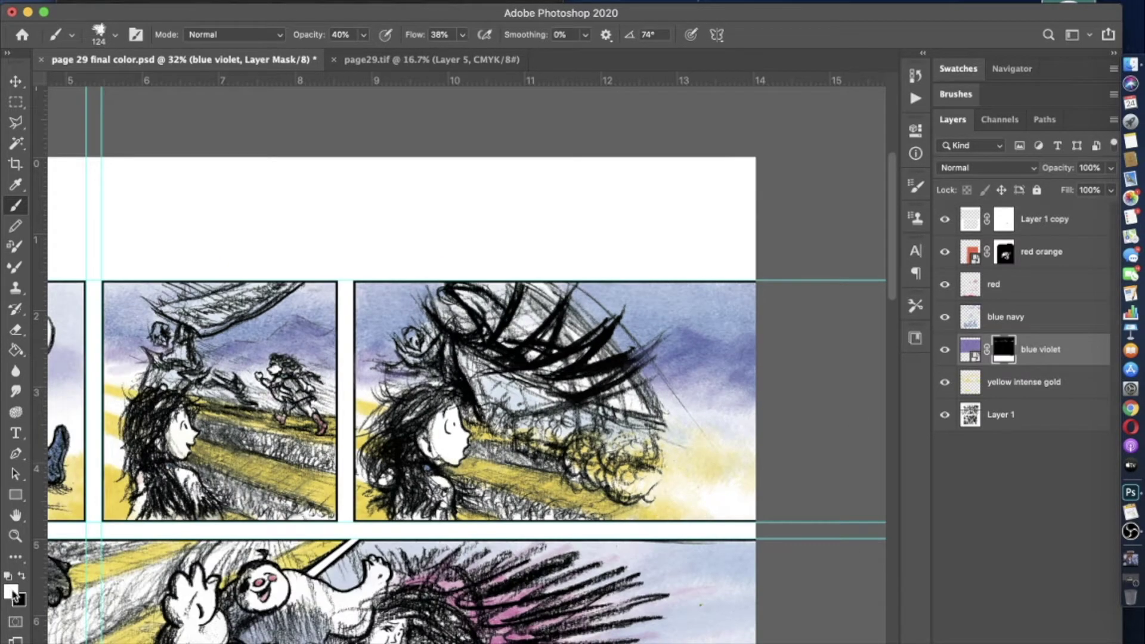
# - Paint violet mountains beyond the magenta burst in the middle panel with the 124 px white brush at 40% opacity, fading their base with black
pyautogui.scroll(-5, 536, 357)
pyautogui.scroll(6, 418, 387)
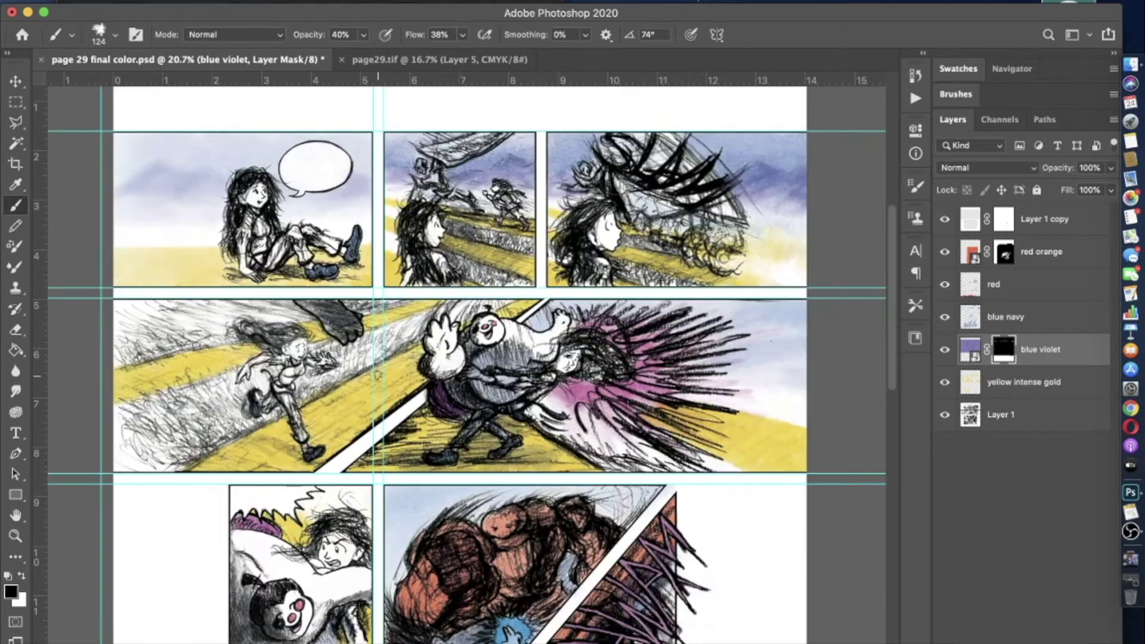
pyautogui.press('x')
pyautogui.moveTo(715, 352)
pyautogui.mouseDown()
pyautogui.moveTo(749, 321)
pyautogui.moveTo(808, 365)
pyautogui.mouseUp()
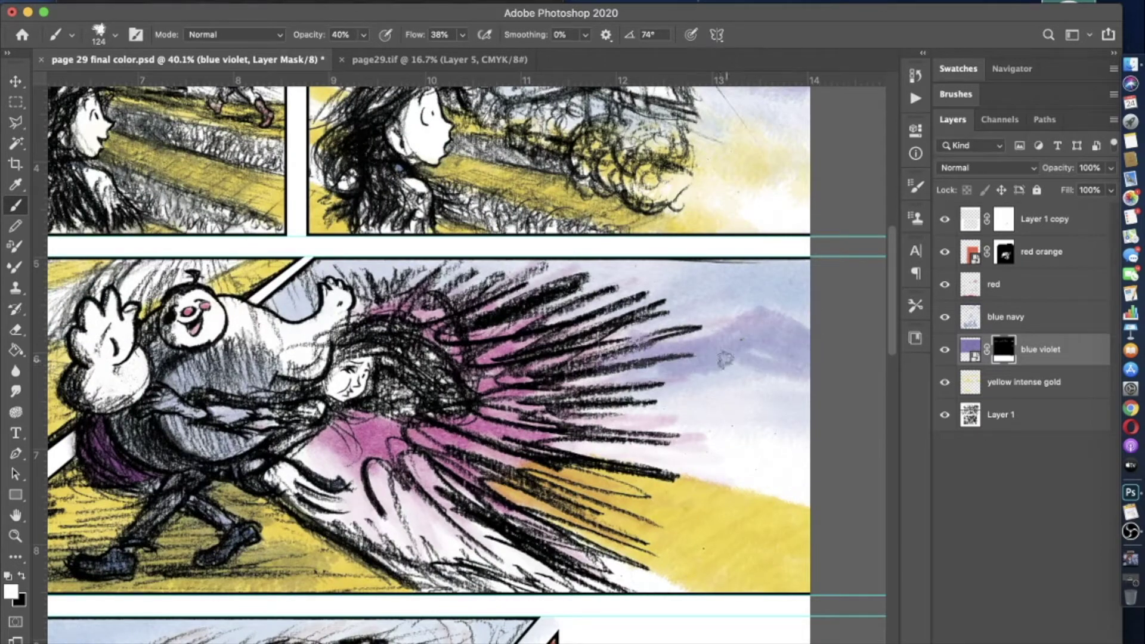
pyautogui.press('super+z')
pyautogui.moveTo(776, 328); pyautogui.dragTo(663, 358)
pyautogui.moveTo(799, 357)
pyautogui.mouseDown()
pyautogui.moveTo(674, 388)
pyautogui.moveTo(804, 343)
pyautogui.mouseUp()
pyautogui.press('x')
pyautogui.moveTo(787, 391); pyautogui.dragTo(657, 400)
pyautogui.click(21, 577)
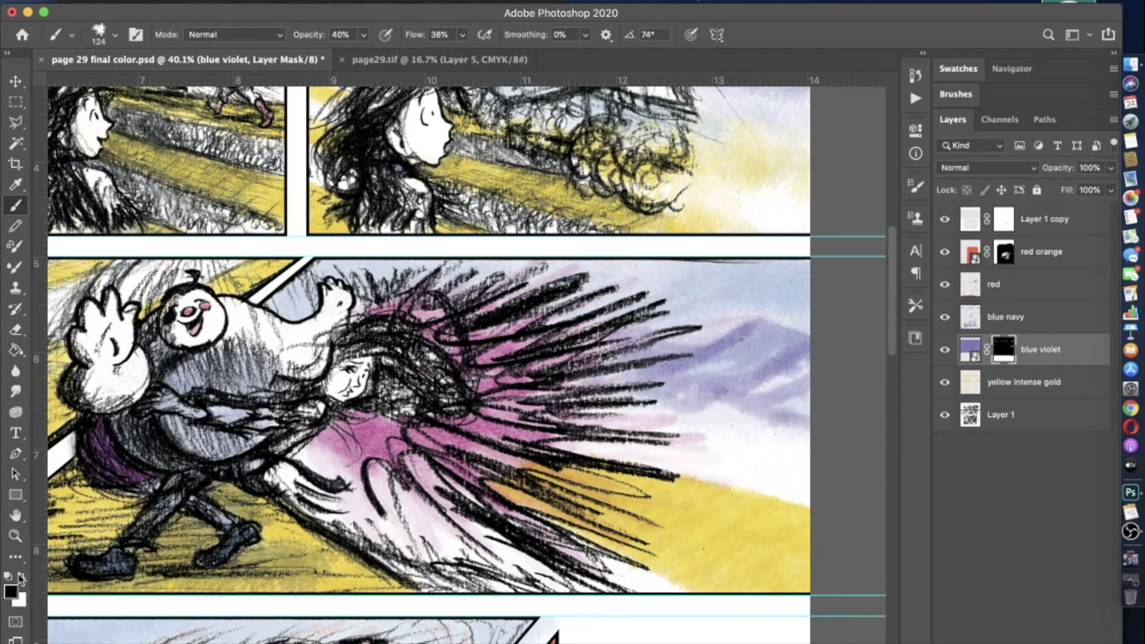
# - Deepen the middle panel's mountains with the white brush at 18% opacity and trim their lower edge with black at 46% and 67%
pyautogui.press('x')
pyautogui.click(363, 35)
pyautogui.moveTo(357, 53); pyautogui.dragTo(343, 53)
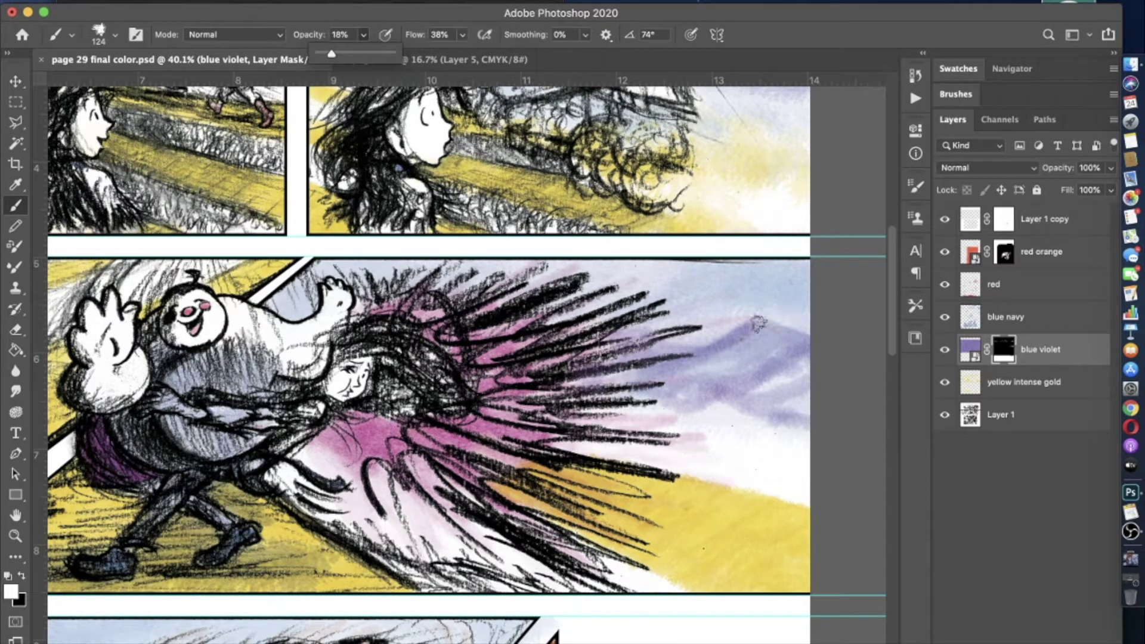
pyautogui.moveTo(675, 385)
pyautogui.mouseDown()
pyautogui.moveTo(692, 411)
pyautogui.moveTo(621, 349)
pyautogui.mouseUp()
pyautogui.moveTo(738, 370); pyautogui.dragTo(800, 418)
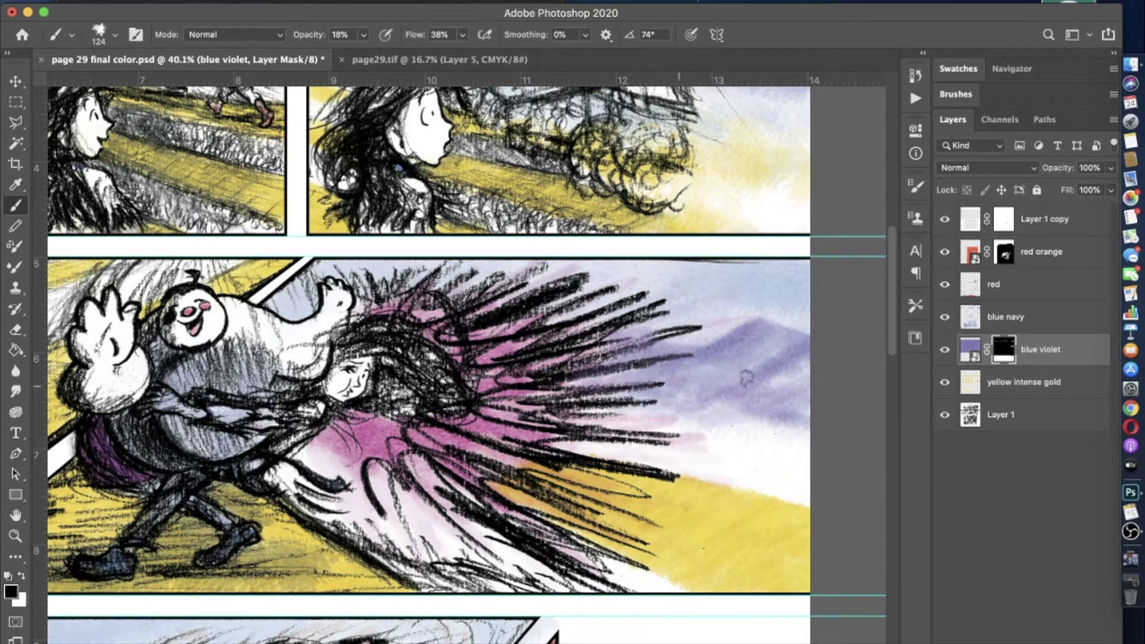
pyautogui.press('6')
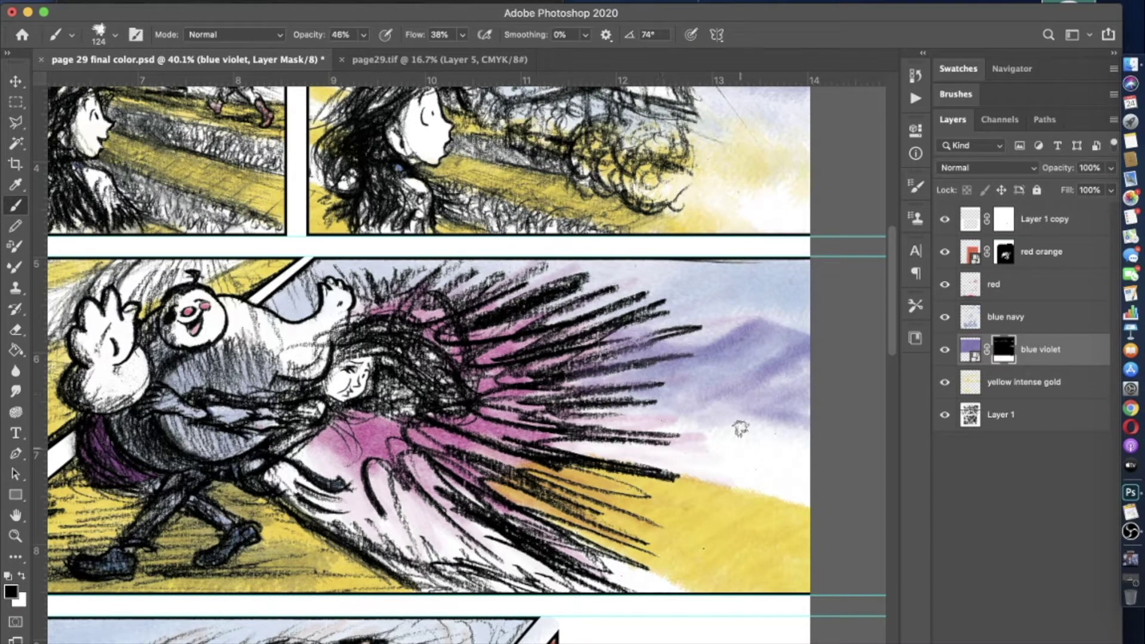
pyautogui.press('7')
# - Add faint violet to the sky above the red-orange creatures with the 124 px white brush at 16%, 23% and 12% opacity
pyautogui.scroll(-3, 690, 409)
pyautogui.scroll(-5, 697, 382)
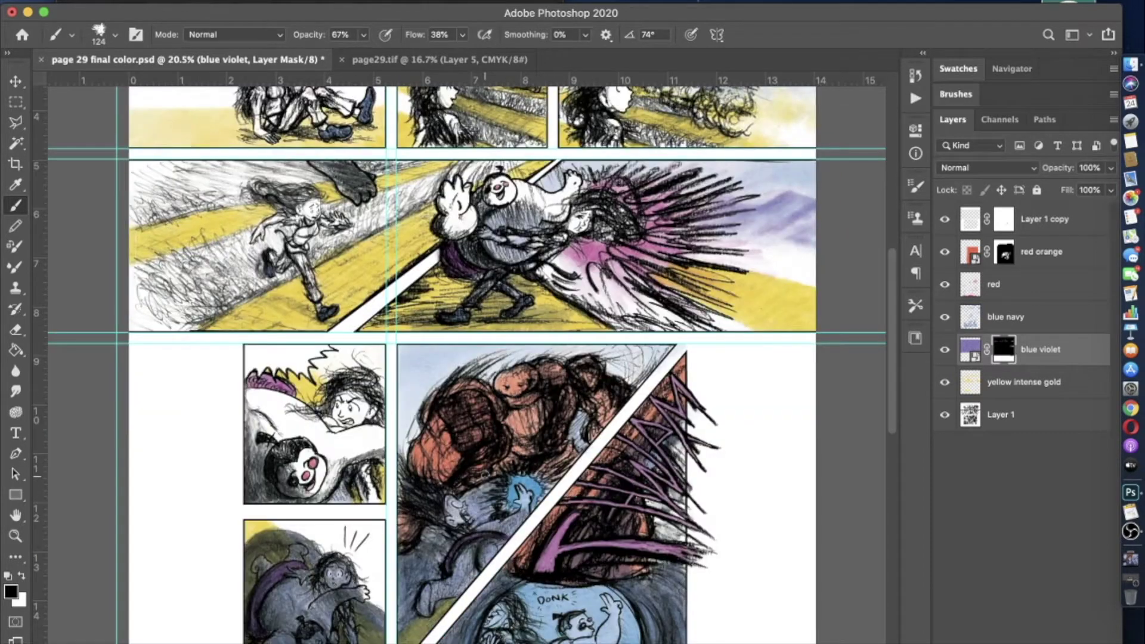
pyautogui.scroll(3, 465, 379)
pyautogui.press('x')
pyautogui.press('1')
pyautogui.press('6')
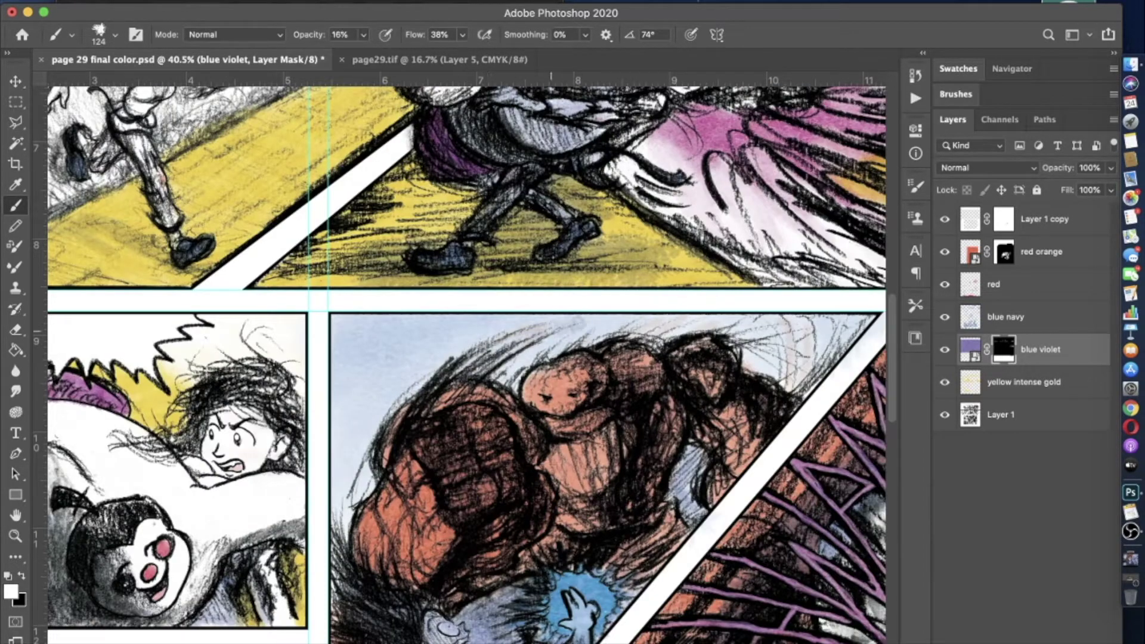
pyautogui.press('2')
pyautogui.press('3')
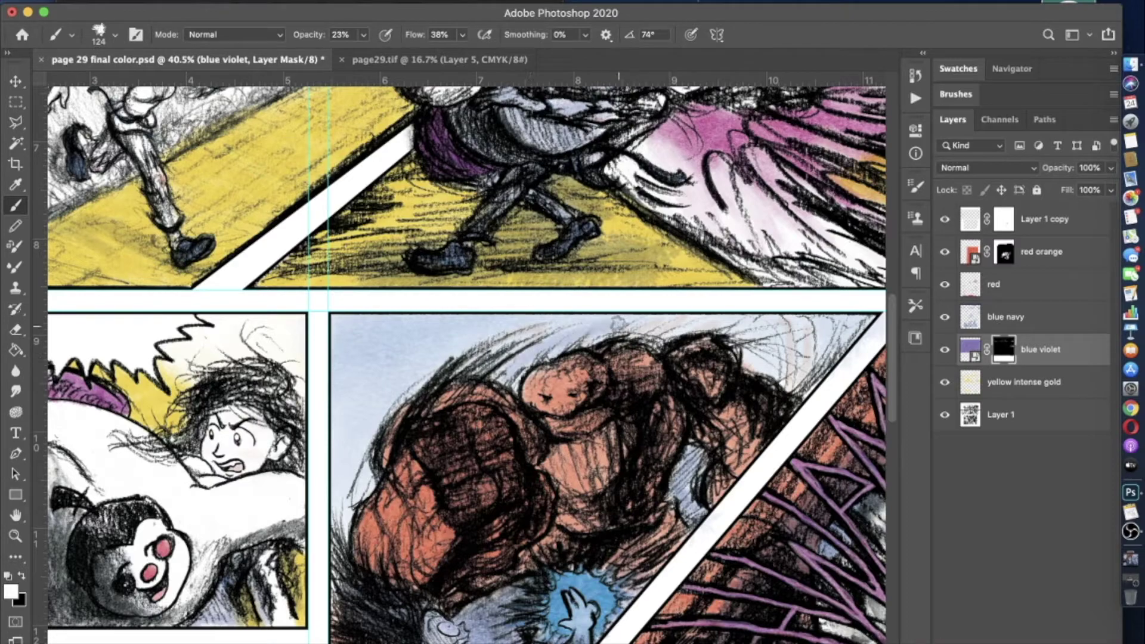
pyautogui.press('1')
pyautogui.press('2')
# - Try Multiply as the blue violet layer's blend mode in its blending options and keep it at Normal
pyautogui.scroll(-3, 770, 361)
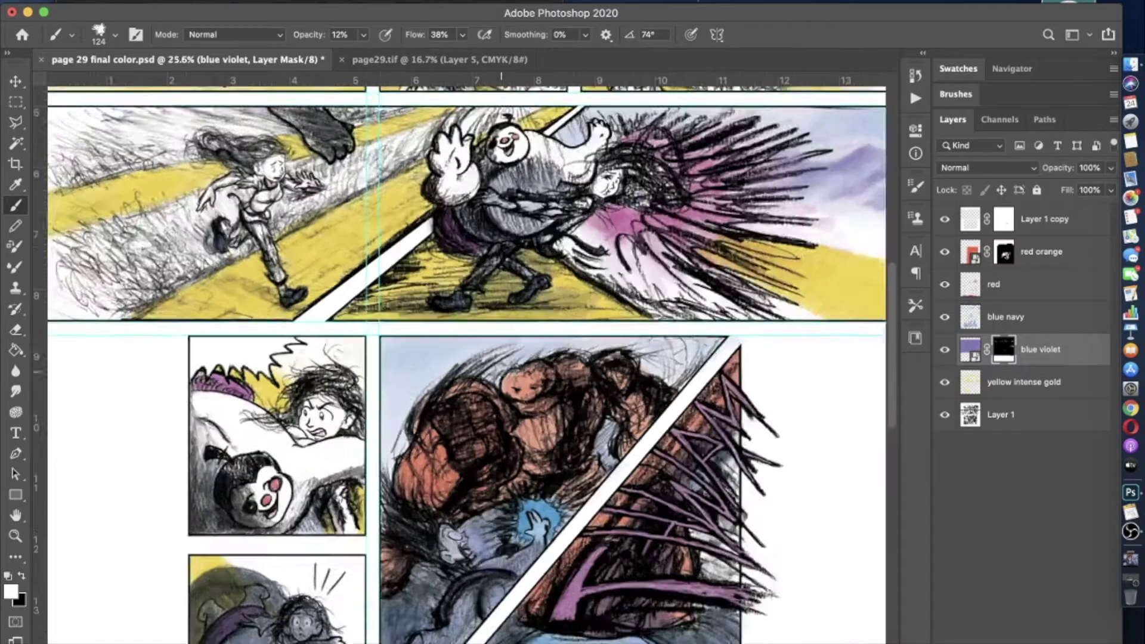
pyautogui.click(453, 189)
pyautogui.click(835, 67)
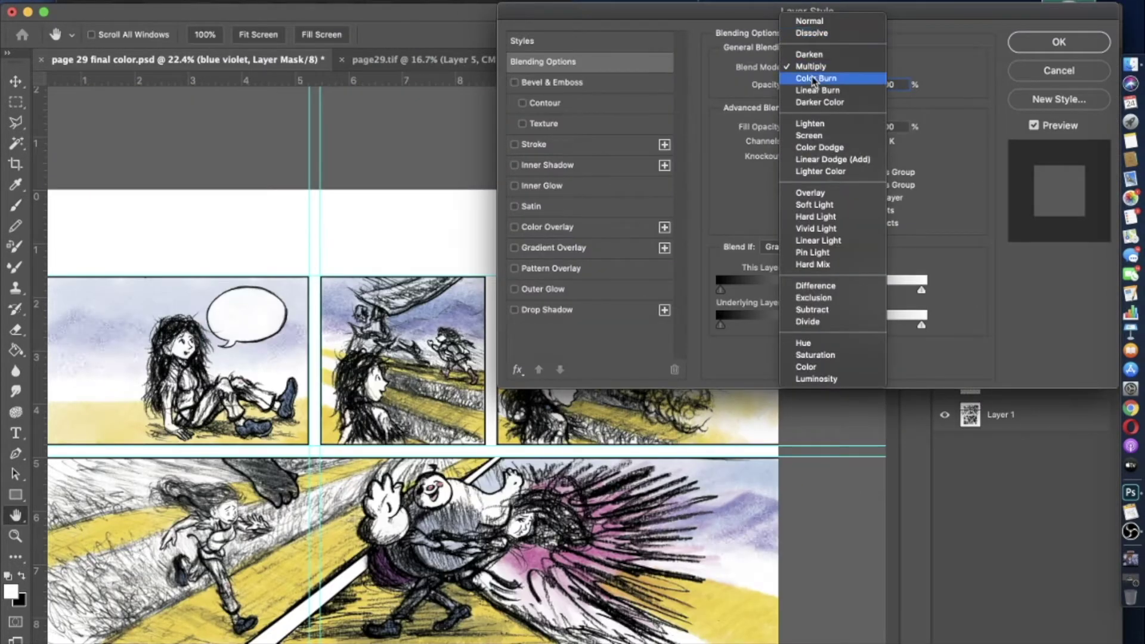
pyautogui.click(799, 16)
pyautogui.click(1059, 42)
# - Toggle the blue violet and blue navy layers' visibility to examine what each one colors in the lower panels
pyautogui.scroll(-2, 453, 358)
pyautogui.click(945, 350)
pyautogui.scroll(3, 495, 447)
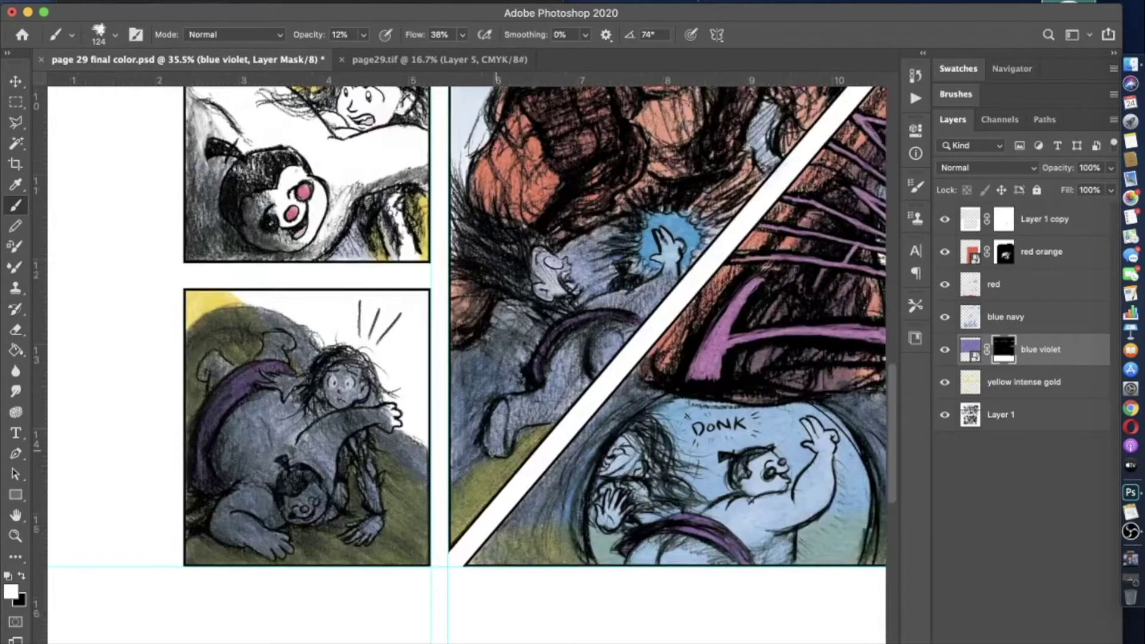
pyautogui.scroll(-2, 465, 358)
pyautogui.doubleClick(945, 317)
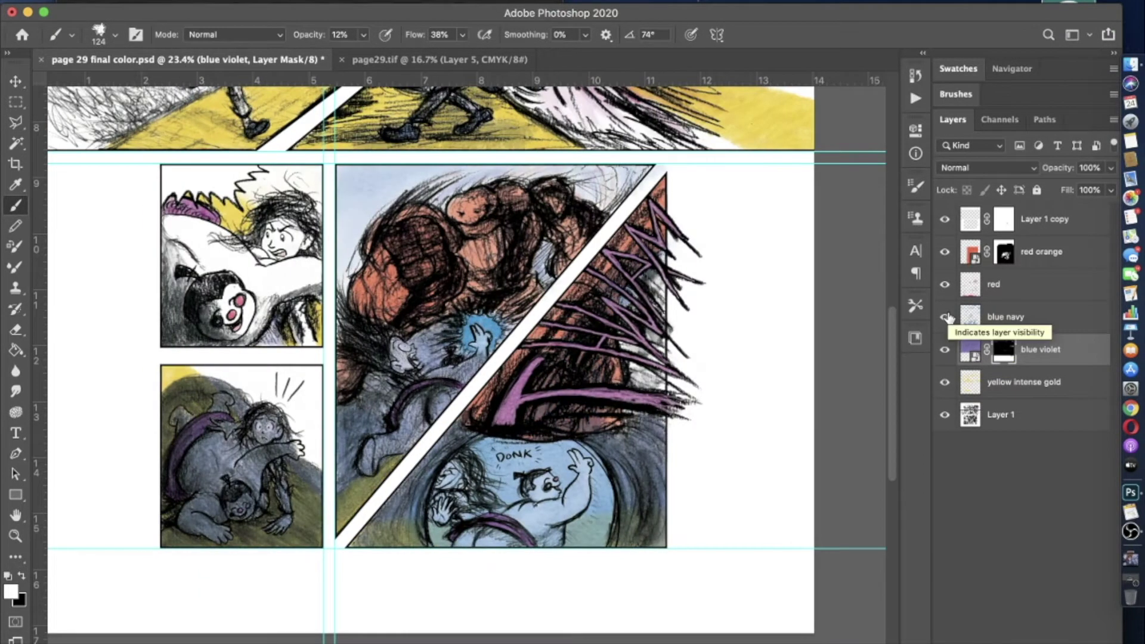
# - Try shading the pale gap behind the purple spikes on Layer 1 with the 140 px charcoal pencil brush in black at 58% opacity
pyautogui.scroll(-2, 736, 364)
pyautogui.hotkey('alt', '[')
pyautogui.hotkey('alt', '[')
pyautogui.scroll(5, 462, 422)
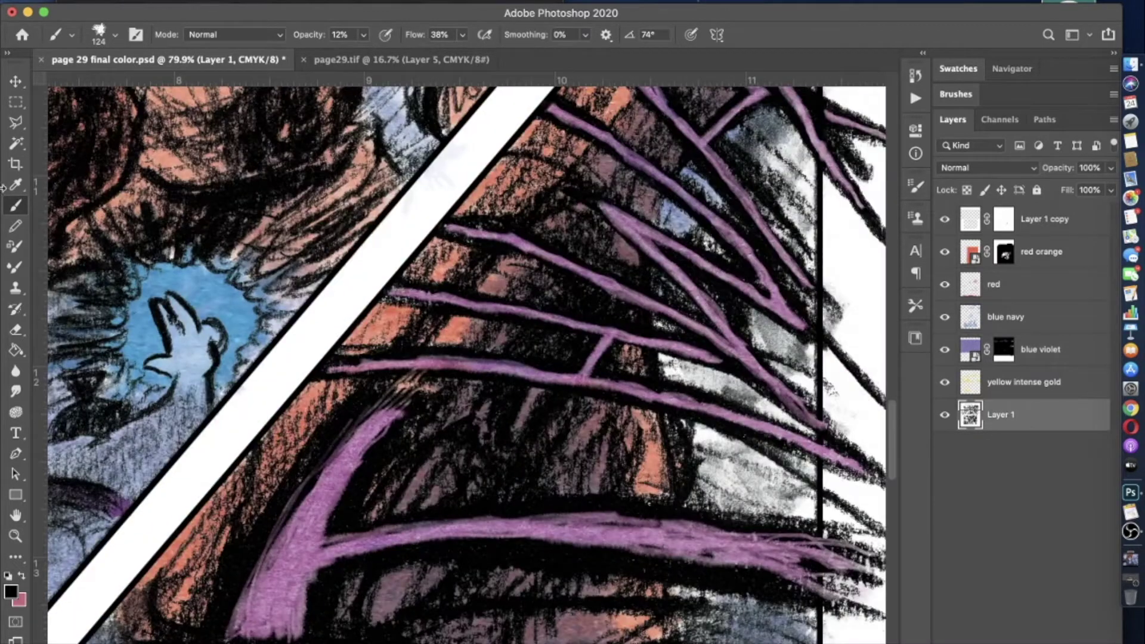
pyautogui.rightClick(72, 105)
pyautogui.press('5')
pyautogui.press('8')
pyautogui.rightClick(72, 105)
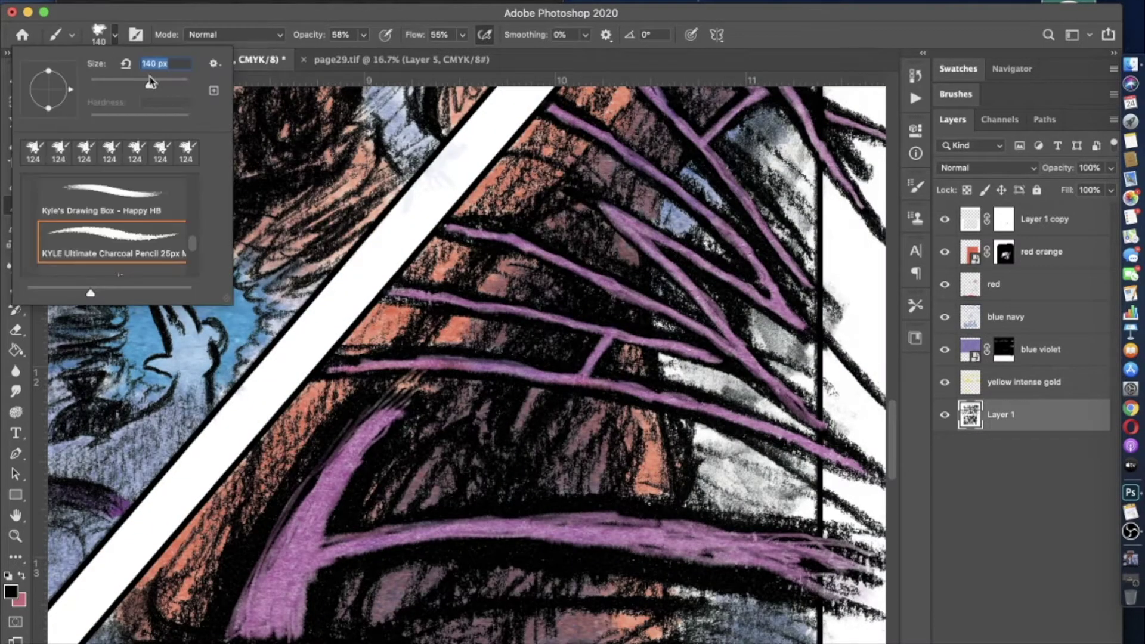
pyautogui.hscroll(3, 434, 458)
pyautogui.moveTo(593, 461); pyautogui.dragTo(704, 474)
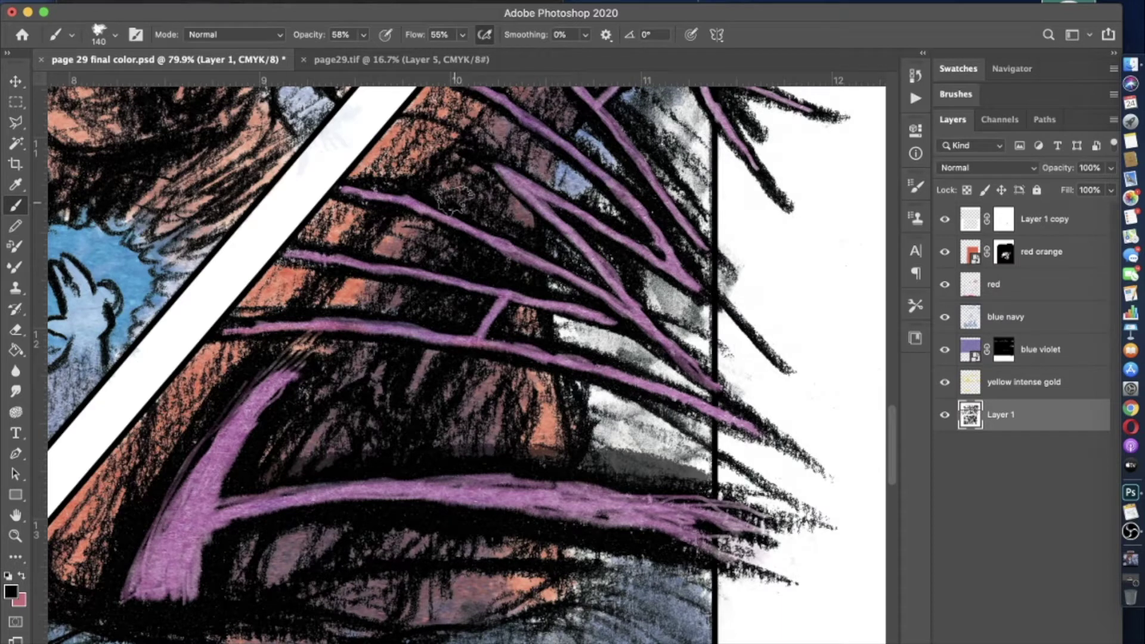
pyautogui.press('super+z')
# - Shade the pale gaps behind the lower purple spikes on Layer 1 with a softer black brush at 16% opacity, reduced to 75 px
pyautogui.press('3')
pyautogui.press('0')
pyautogui.press('[')
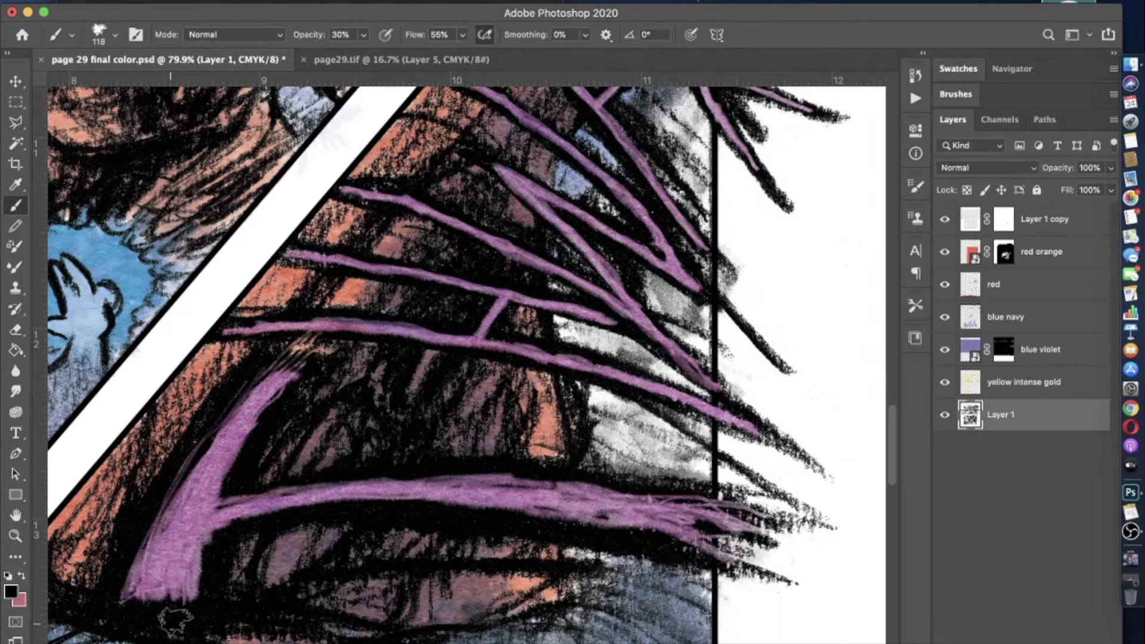
pyautogui.click(115, 34)
pyautogui.doubleClick(107, 197)
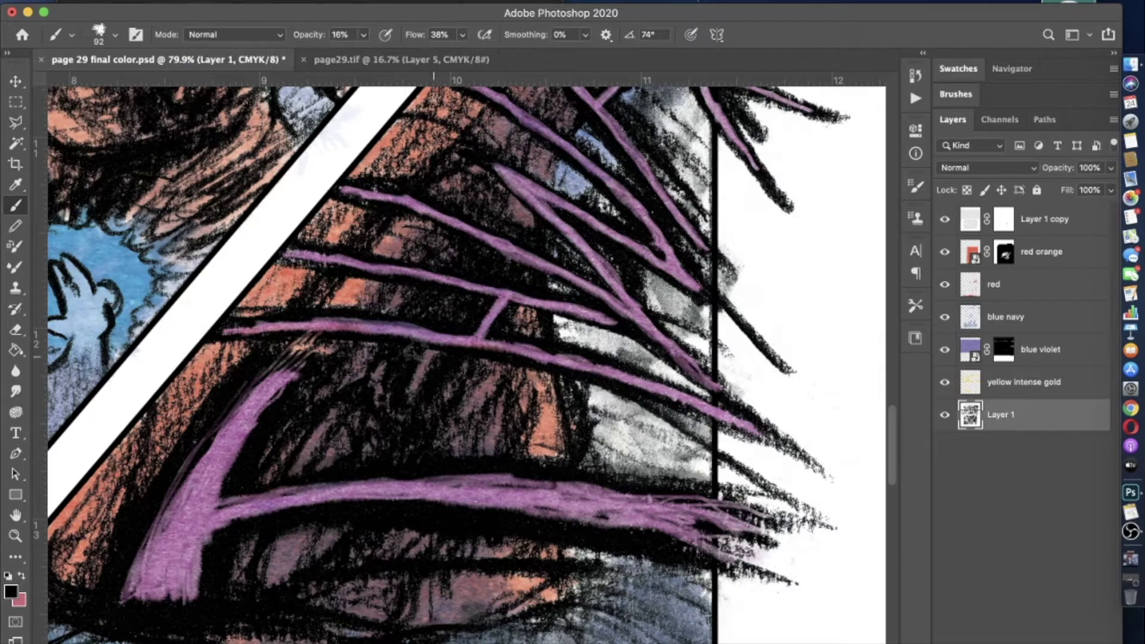
pyautogui.rightClick(263, 304)
pyautogui.press('Return')
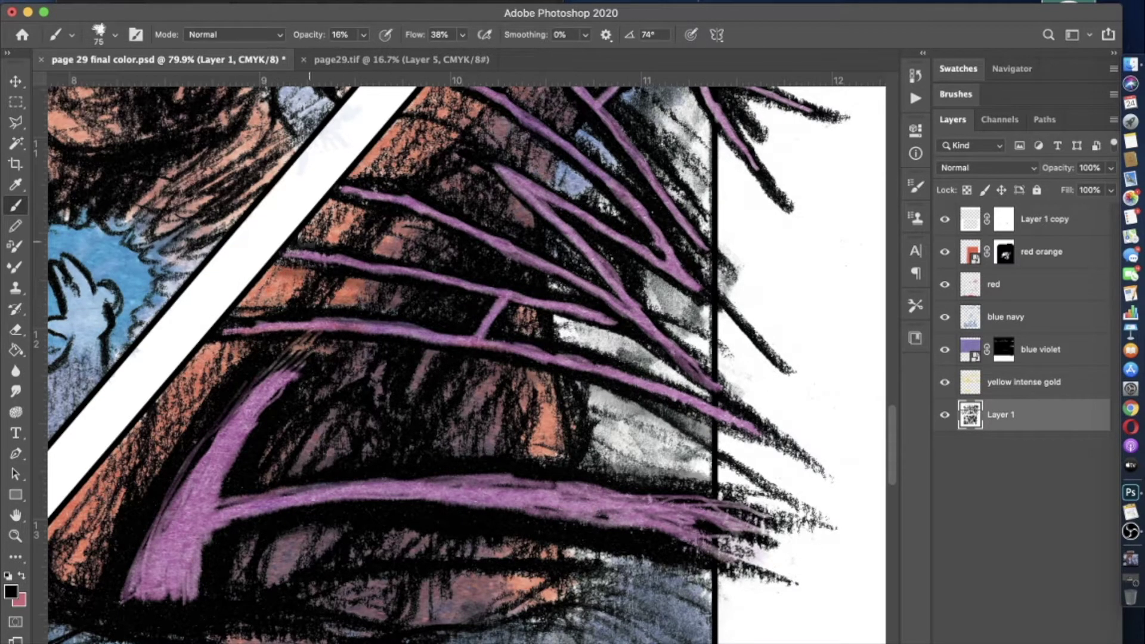
# - Darken the small pale gaps between the spikes along the panel's border on Layer 1 with the black brush at 46 px and 16% opacity
pyautogui.rightClick(668, 367)
pyautogui.write('46')
pyautogui.press('Return')
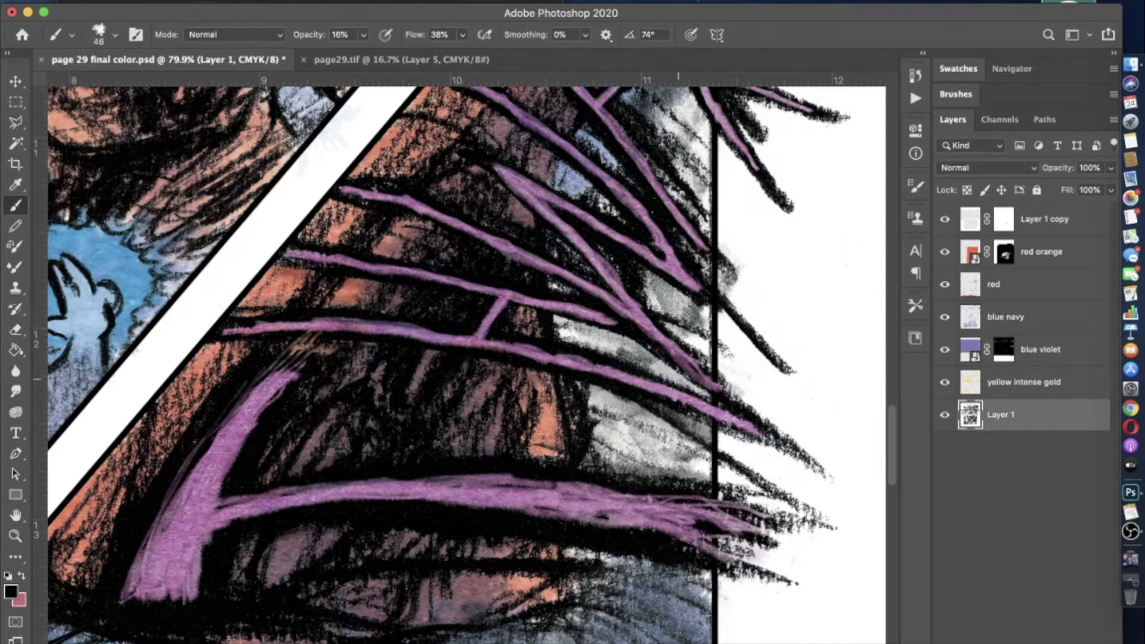
pyautogui.scroll(1, 600, 359)
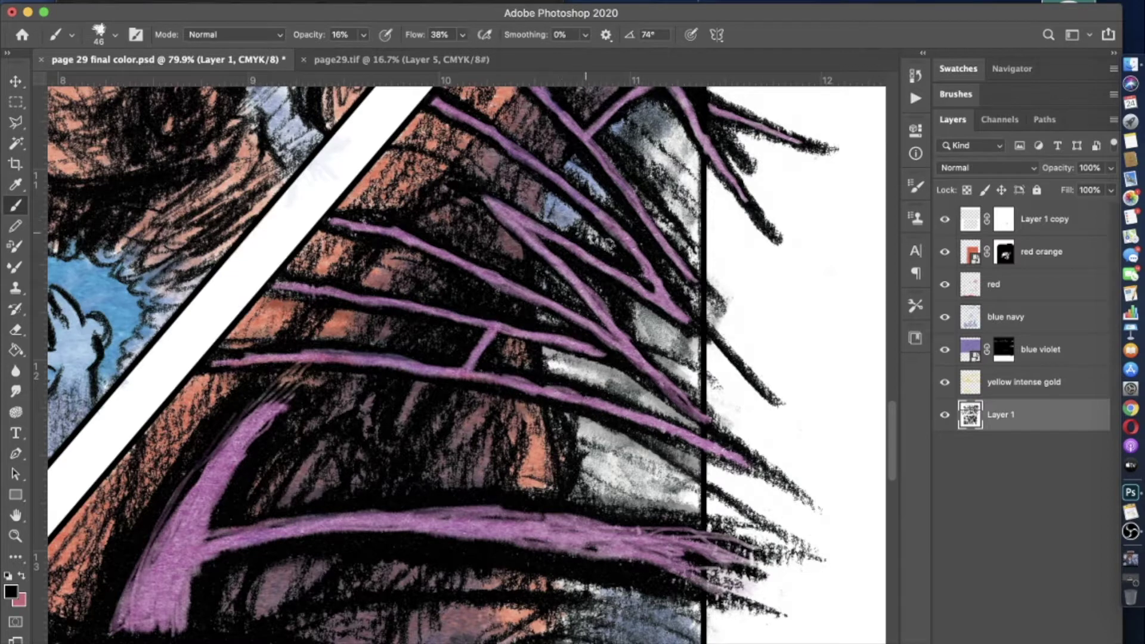
pyautogui.hscroll(3, 491, 258)
pyautogui.scroll(2, 491, 259)
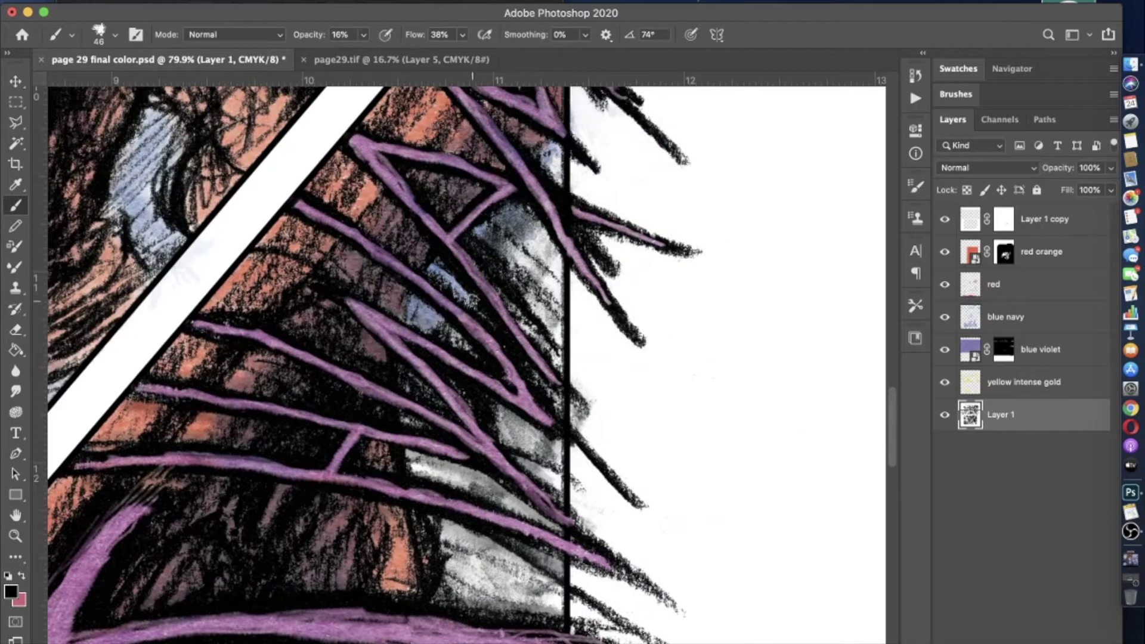
pyautogui.scroll(5, 561, 269)
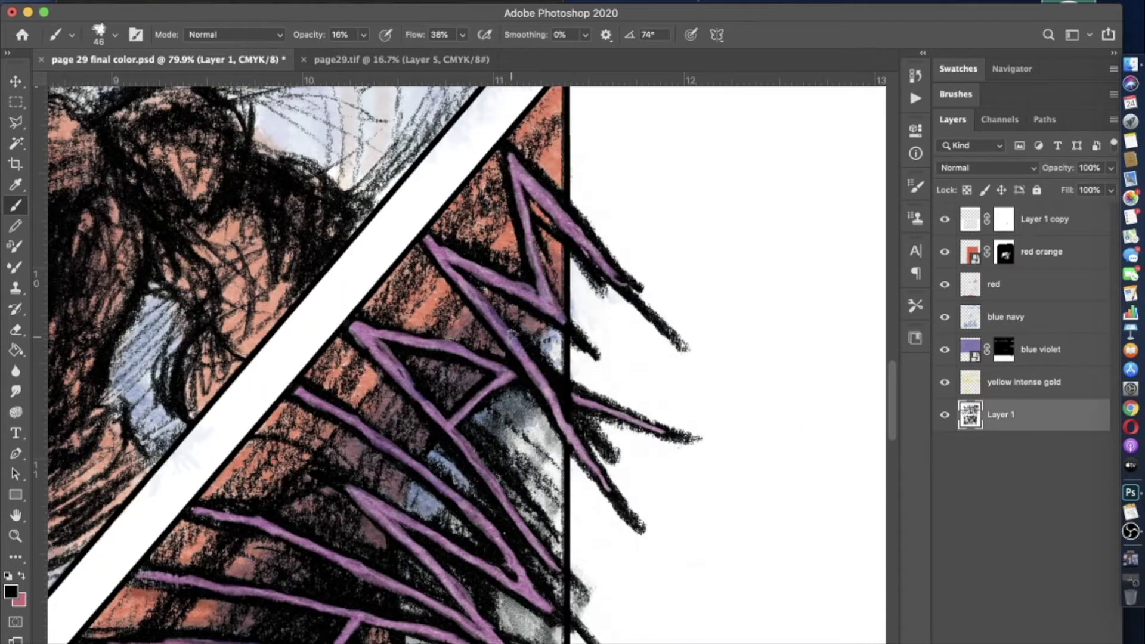
# - Hide Layer 1 and toggle the red and red orange layers to examine which one holds the spikes' color
pyautogui.scroll(-5, 501, 239)
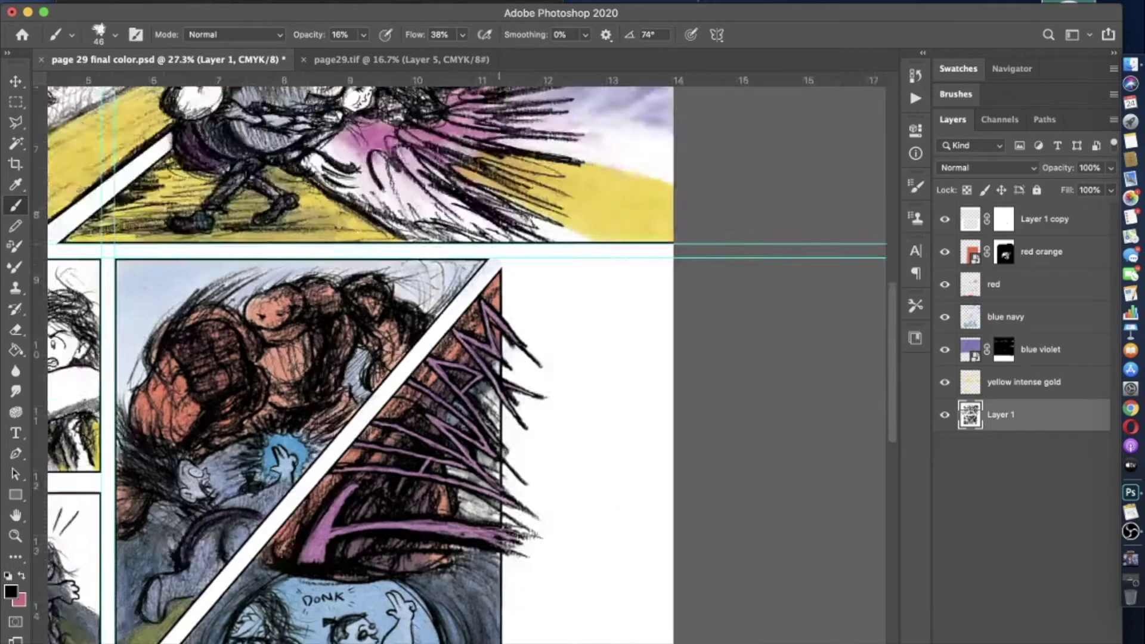
pyautogui.scroll(2, 501, 239)
pyautogui.click(945, 415)
pyautogui.click(945, 283)
pyautogui.click(945, 284)
pyautogui.click(945, 251)
pyautogui.click(945, 251)
# - Select the purple spikes on the red layer with the Magic Wand at a tolerance of 200
pyautogui.click(1008, 284)
pyautogui.click(18, 149)
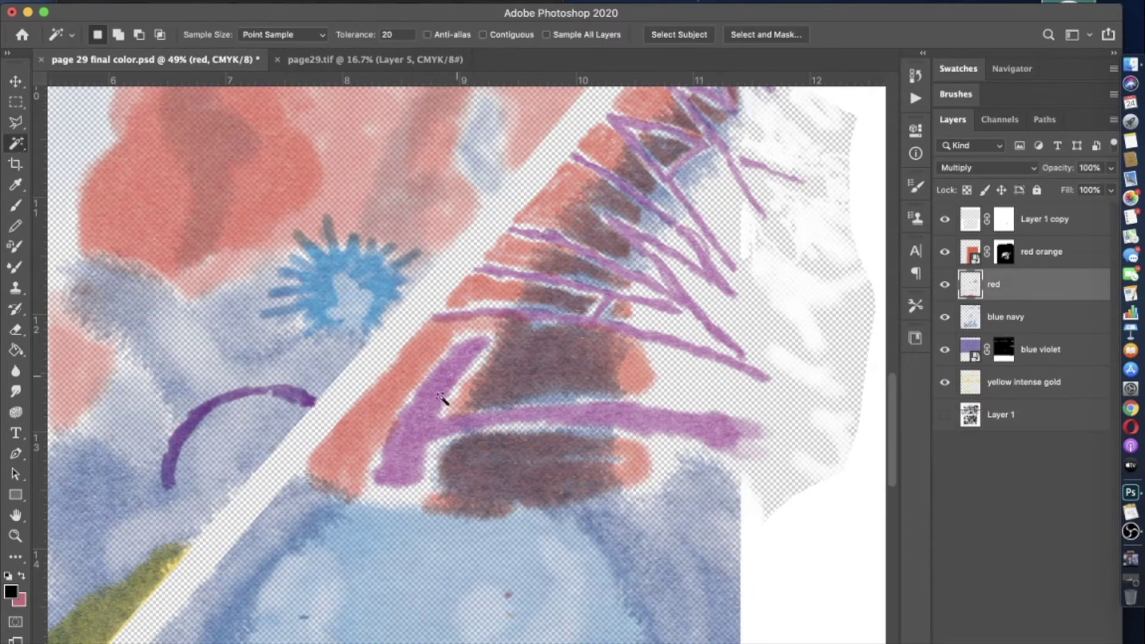
pyautogui.click(477, 344)
pyautogui.doubleClick(393, 35)
pyautogui.write('200')
pyautogui.click(483, 34)
pyautogui.click(409, 421)
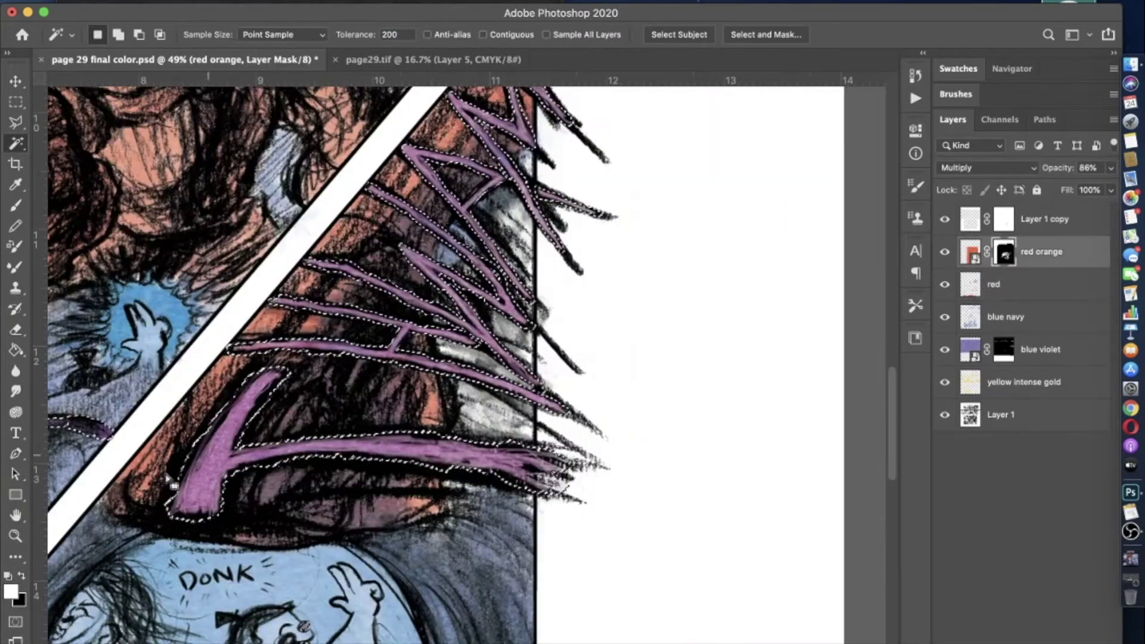
# - Mask the red orange out of the selected spikes with the 46 px black brush at 100% opacity and deselect
pyautogui.click(16, 205)
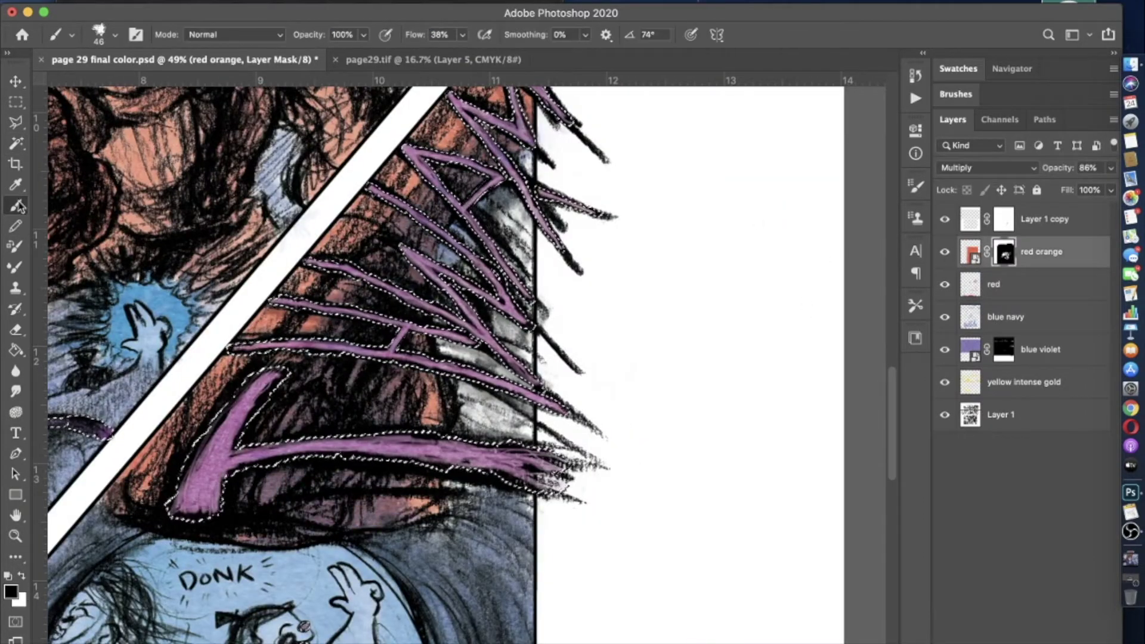
pyautogui.press('m')
pyautogui.press('super+d')
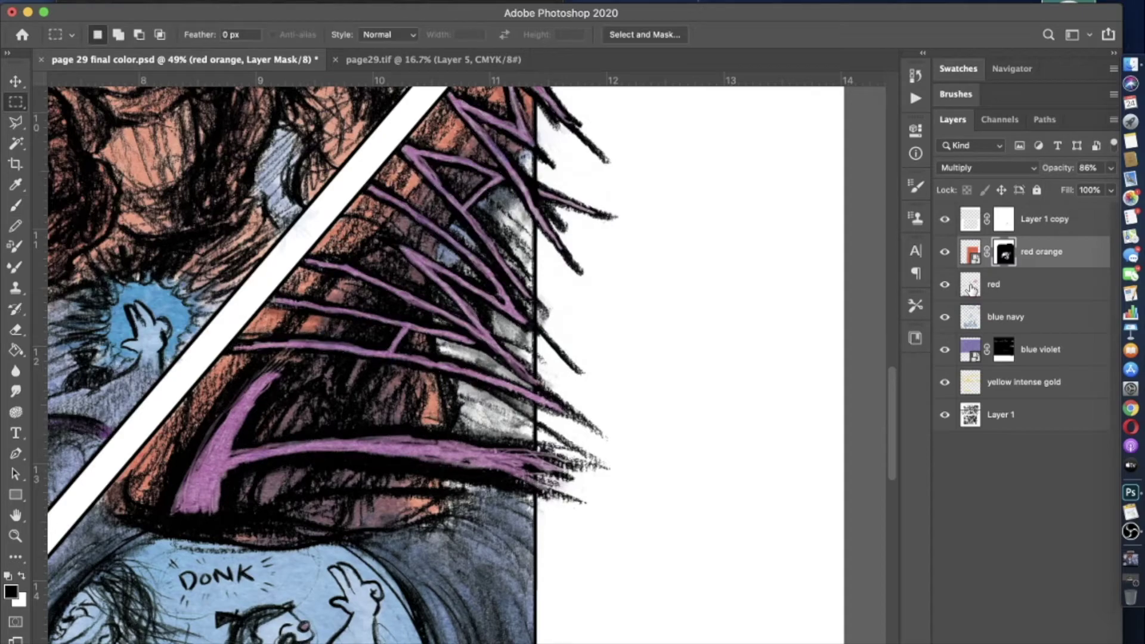
# - Restore the spike selection, erase the blue navy layer inside it with the 118 px eraser at 100% opacity, and deselect
pyautogui.press('super+shift+d')
pyautogui.click(1008, 317)
pyautogui.press('e')
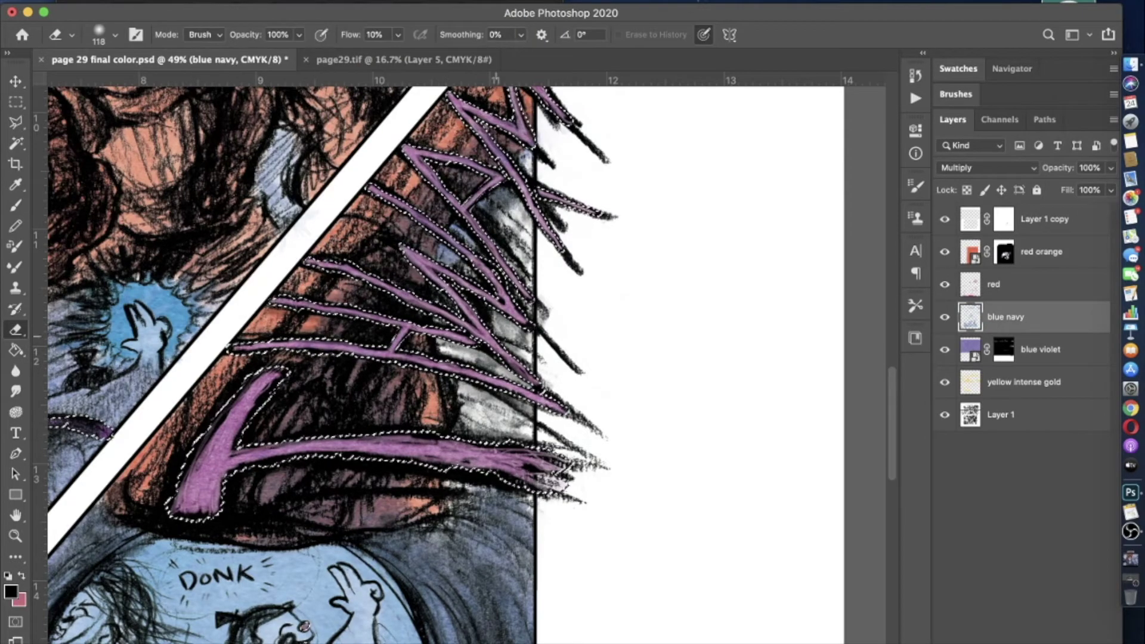
pyautogui.press('m')
pyautogui.press('super+d')
# - Switch to Finder and preview the brown light.tiff and brown.tiff color textures
pyautogui.scroll(-5, 392, 255)
pyautogui.scroll(4, 392, 255)
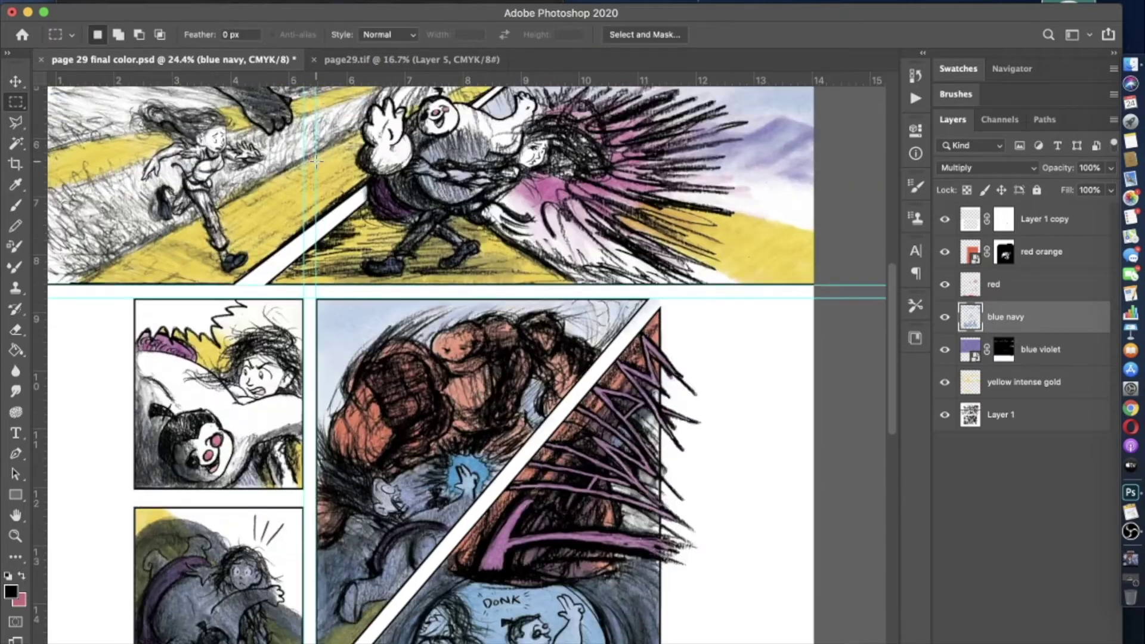
pyautogui.scroll(-2, 392, 255)
pyautogui.press('super+Tab')
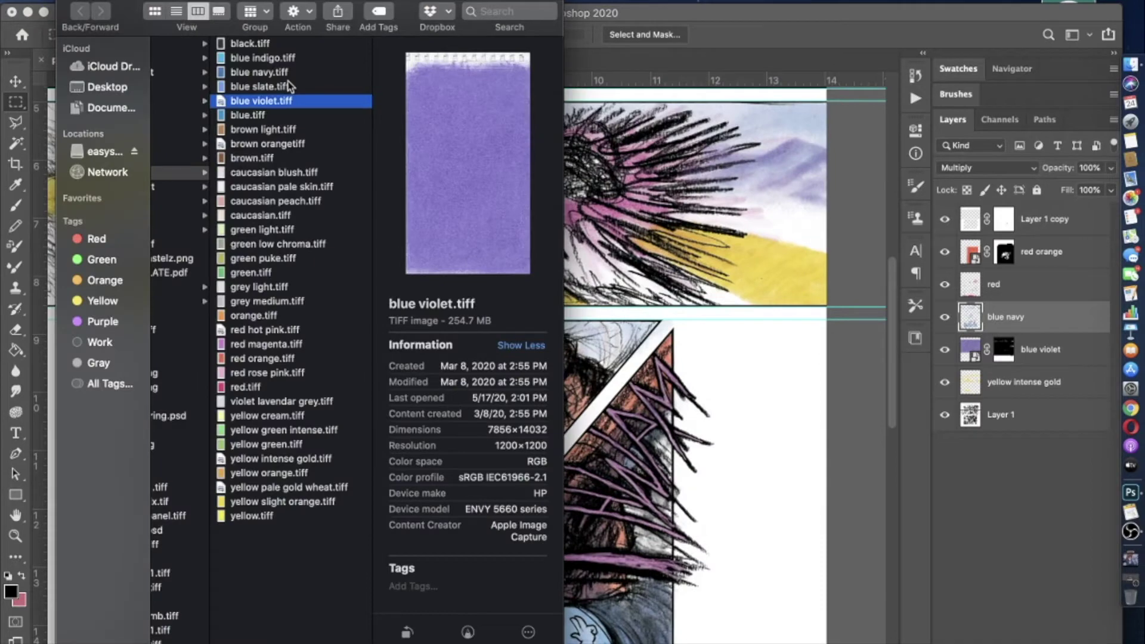
pyautogui.click(249, 130)
pyautogui.click(253, 158)
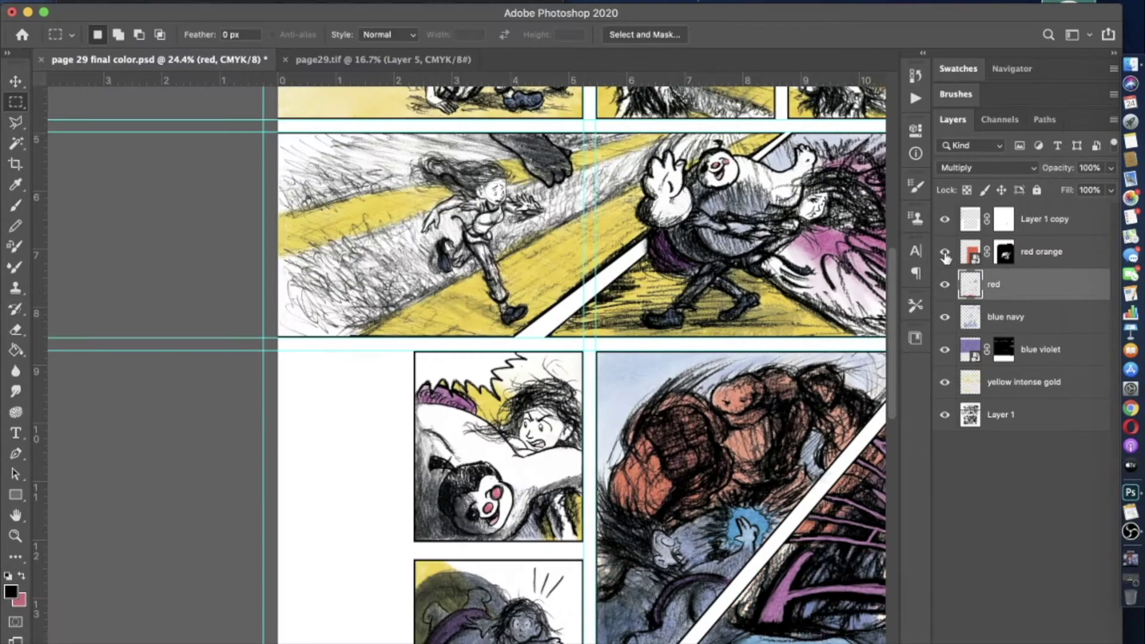
# - Toggle the red orange layer's visibility to examine its color on the large creatures
pyautogui.click(946, 251)
pyautogui.click(946, 252)
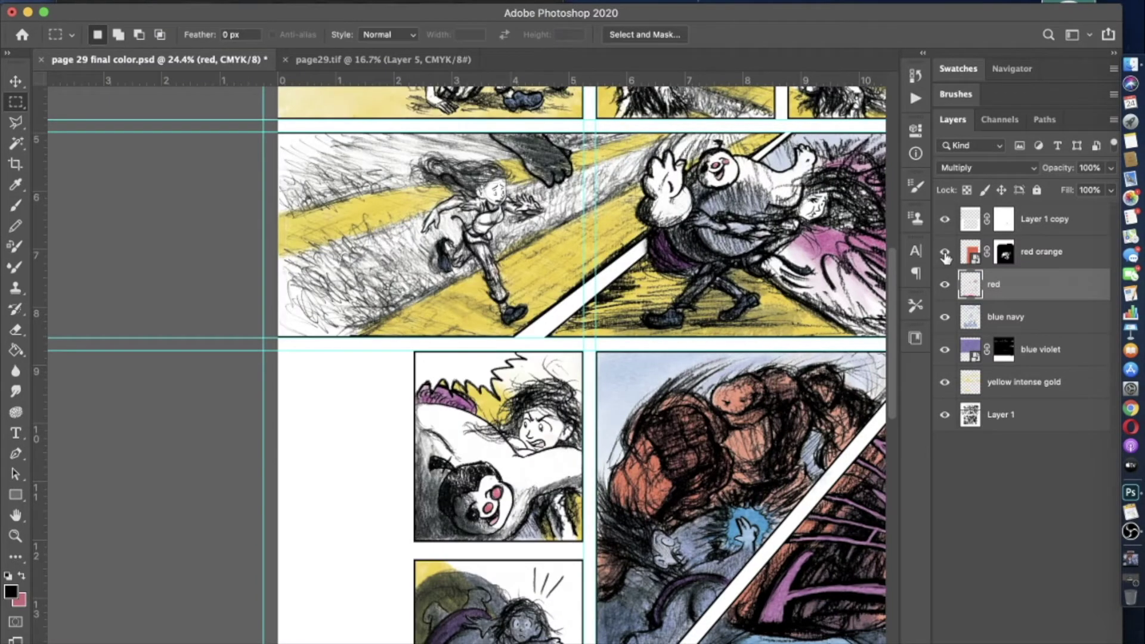
pyautogui.click(945, 252)
pyautogui.click(945, 252)
# - Lighten areas of the creatures on the red orange layer's mask with a black brush, lowered to 143 px and 22% opacity
pyautogui.click(1005, 252)
pyautogui.press('b')
pyautogui.hscroll(5, 507, 358)
pyautogui.click(351, 35)
pyautogui.press('b')
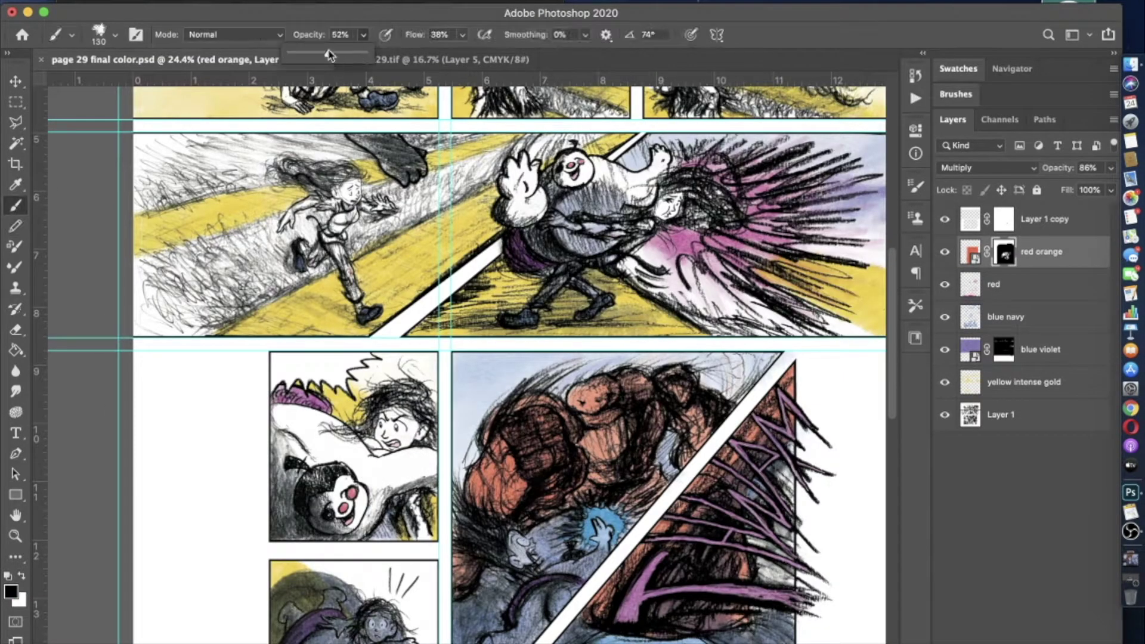
pyautogui.scroll(3, 463, 422)
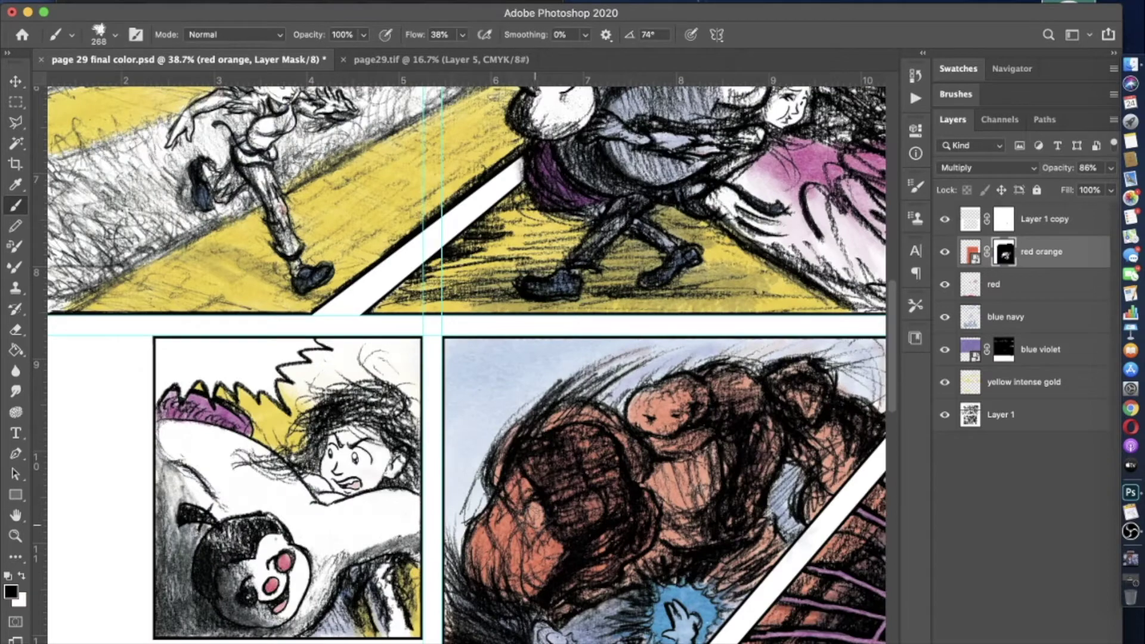
pyautogui.press('2')
pyautogui.press('2')
pyautogui.press('[')
pyautogui.press('[')
pyautogui.press('[')
pyautogui.press('[')
pyautogui.press('[')
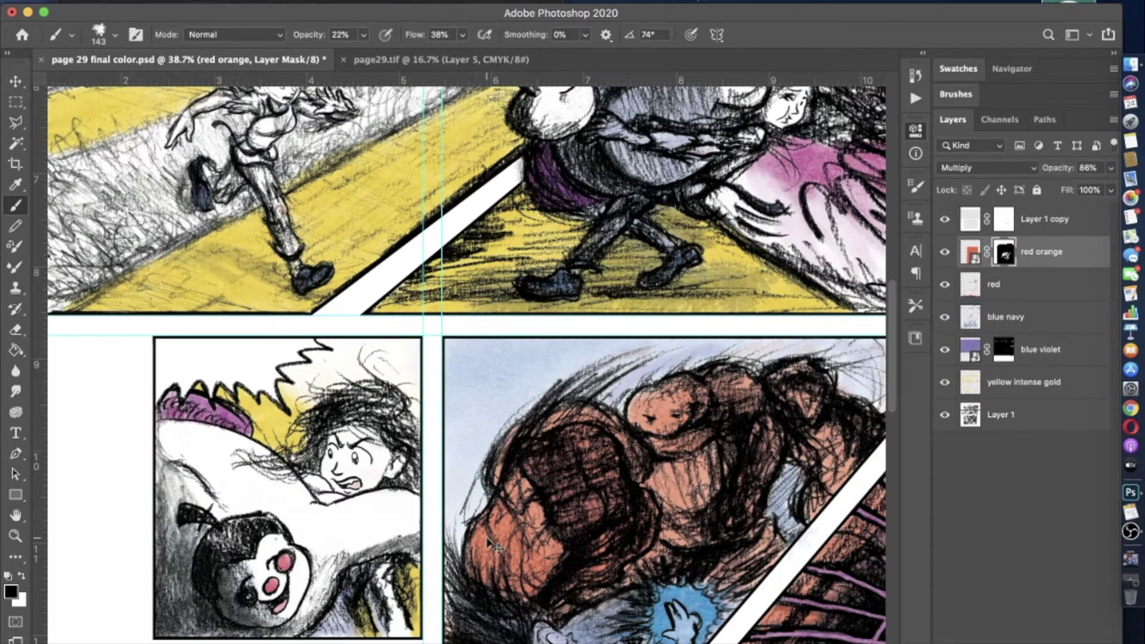
# - Compare the creatures with the red orange layer hidden and shown, and touch up its mask with the 143 px brush at 22% opacity
pyautogui.hscroll(4, 525, 561)
pyautogui.scroll(-3, 525, 561)
pyautogui.click(945, 252)
pyautogui.click(945, 253)
pyautogui.click(22, 578)
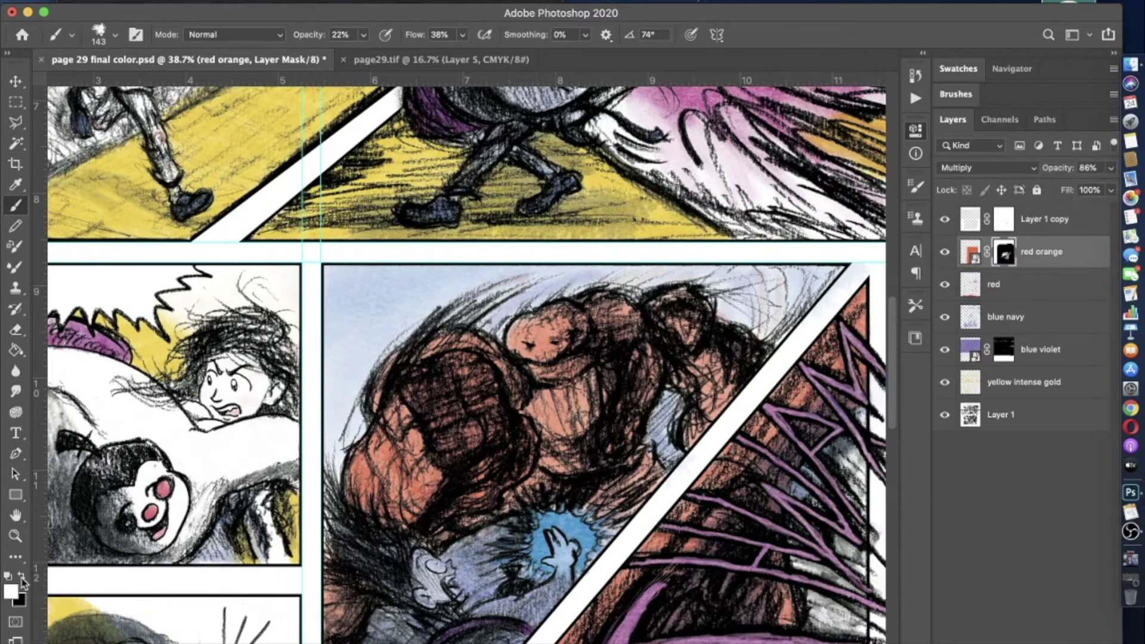
pyautogui.press('x')
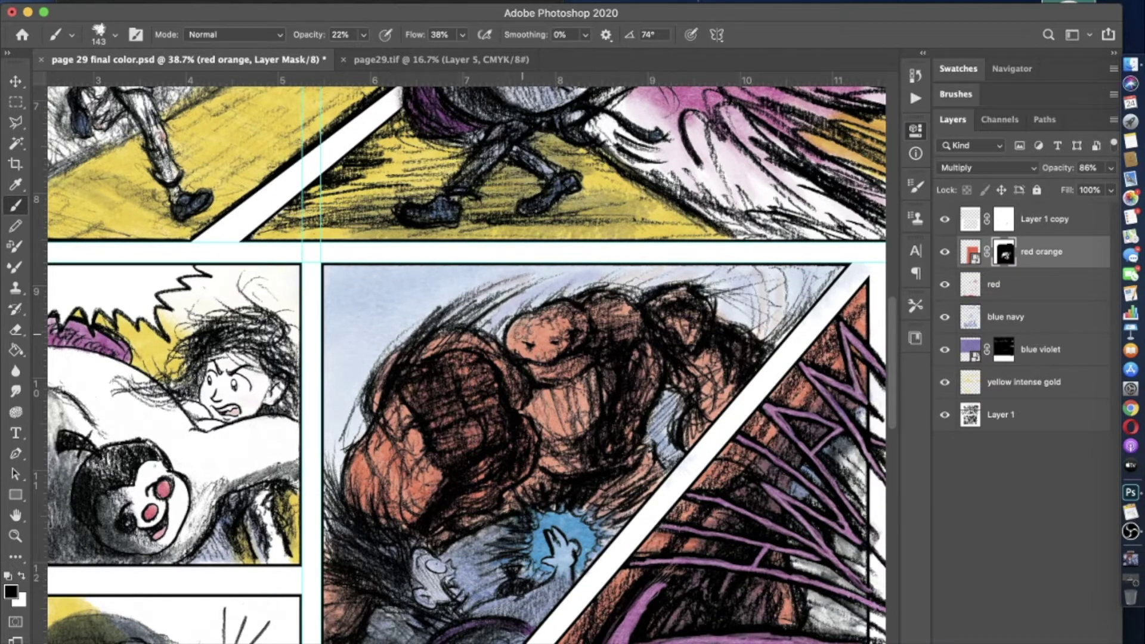
# - Strengthen the red orange on the creatures by painting its mask with the 201 px white brush at 22% and 100% opacity
pyautogui.scroll(-3, 465, 364)
pyautogui.scroll(2, 465, 364)
pyautogui.press('x')
pyautogui.click(115, 35)
pyautogui.press('Return')
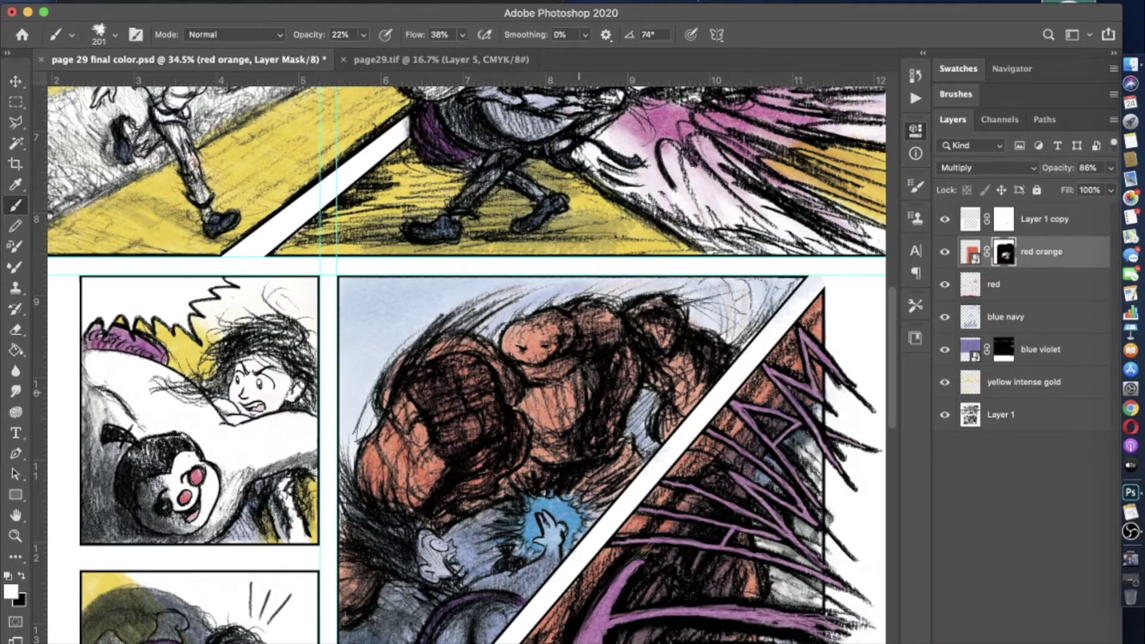
pyautogui.scroll(-3, 472, 384)
pyautogui.scroll(3, 471, 384)
pyautogui.press('0')
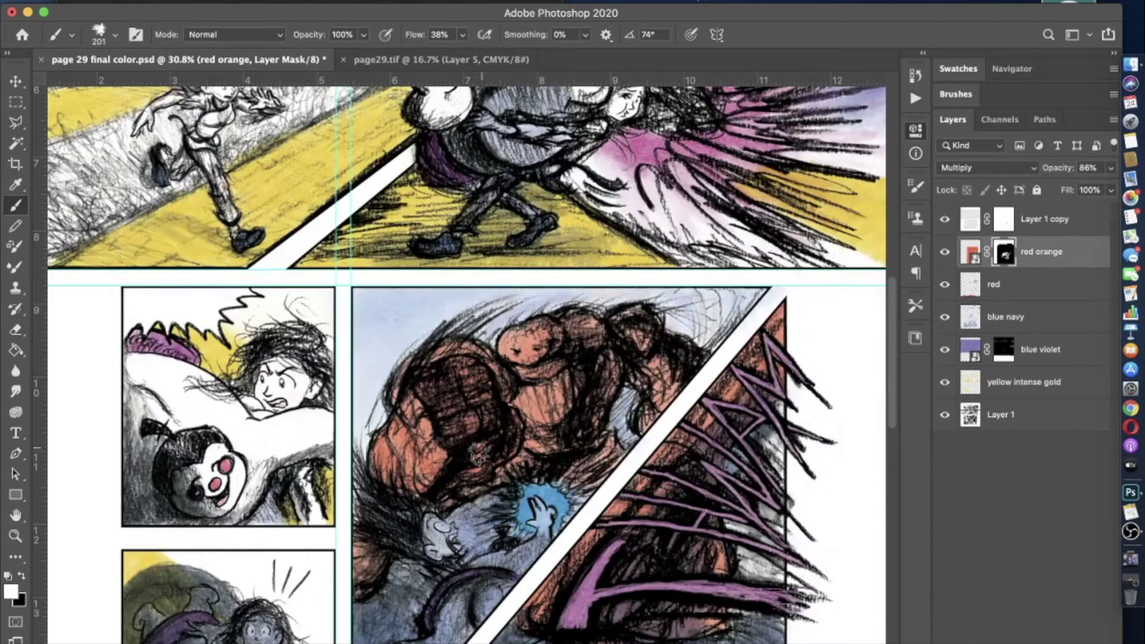
# - Soften the creatures' red orange on the mask with the 201 px black brush at 19% opacity
pyautogui.press('x')
pyautogui.press('1')
pyautogui.press('9')
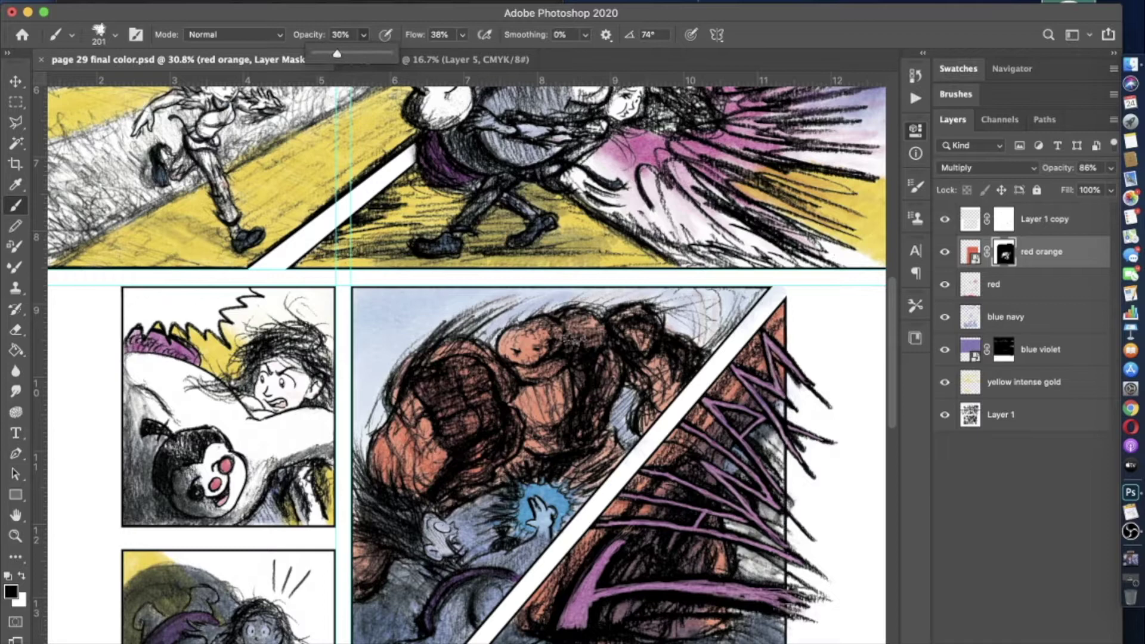
pyautogui.scroll(-2, 523, 429)
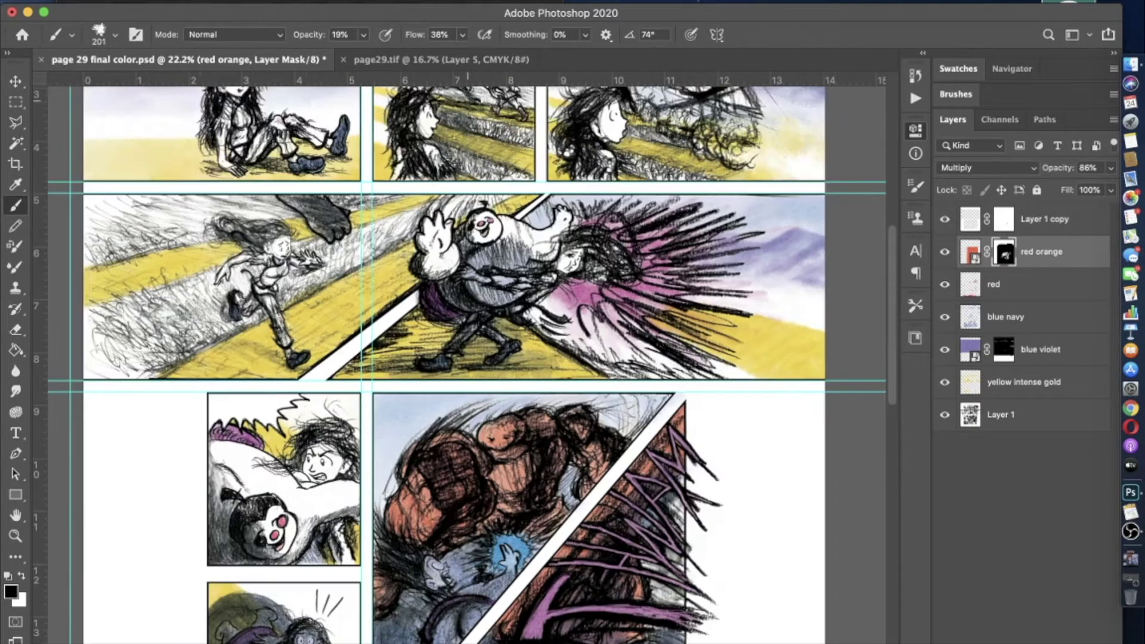
# - Speckle red orange over the middle panel's yellow road with the 364 px KYLE Bonus Chunky Charcoal brush in white at 100% opacity
pyautogui.click(22, 576)
pyautogui.click(115, 34)
pyautogui.scroll(-2, 120, 227)
pyautogui.doubleClick(102, 222)
pyautogui.moveTo(257, 350); pyautogui.dragTo(510, 208)
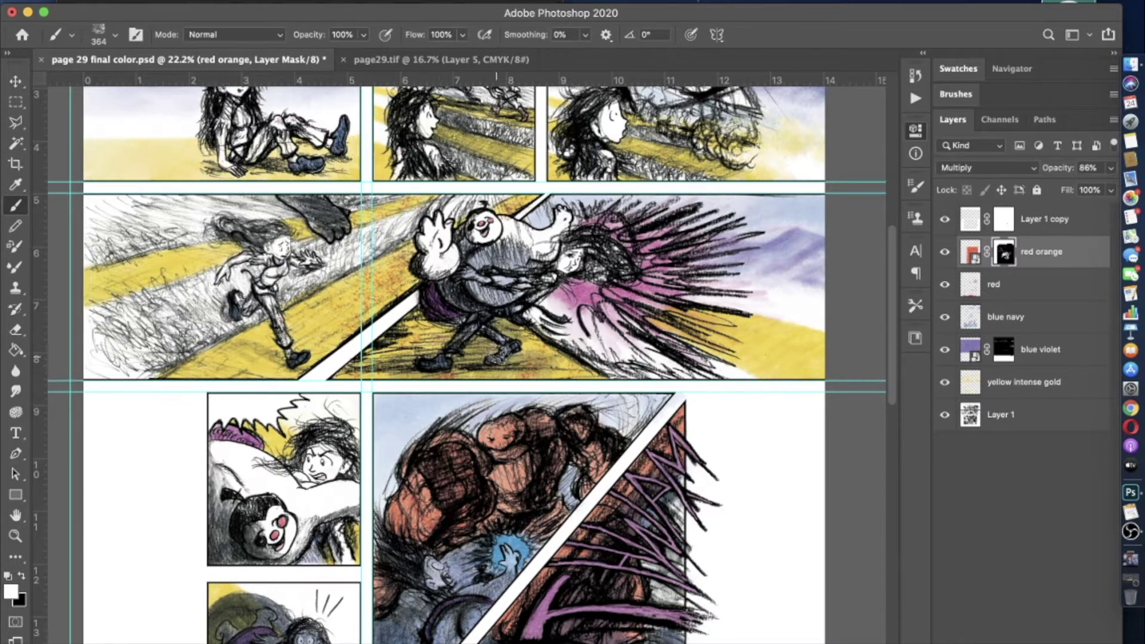
# - Soften the red orange speckle on the middle panel's yellow road using Kyle's Ultimate Pastel Palooza brush in black at 59% opacity
pyautogui.click(116, 35)
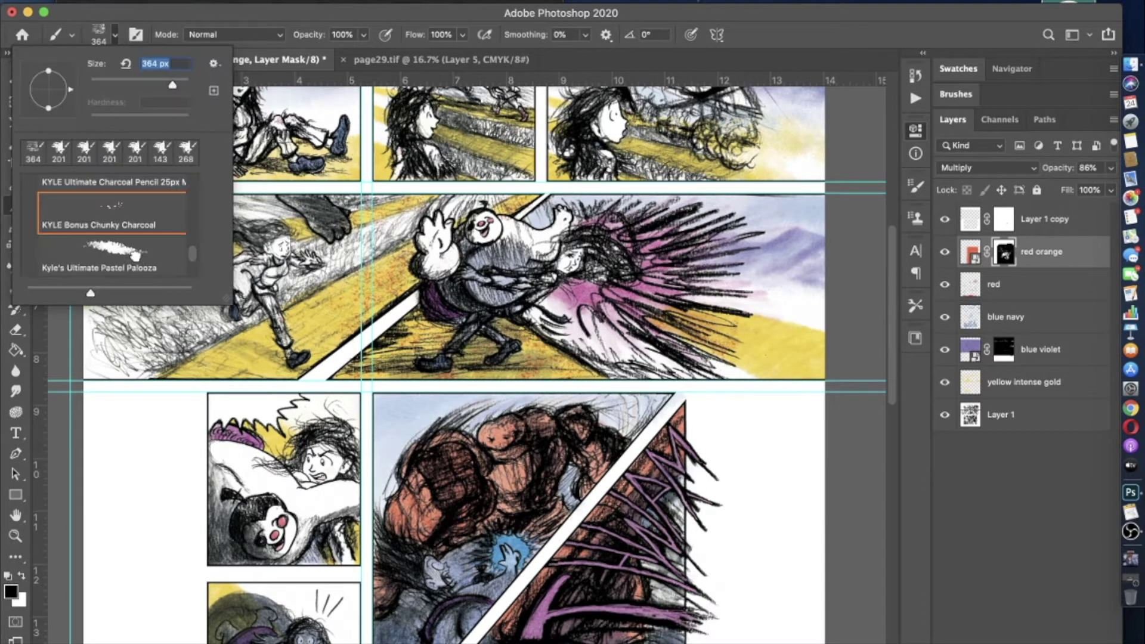
pyautogui.doubleClick(136, 255)
pyautogui.press('5')
pyautogui.press('9')
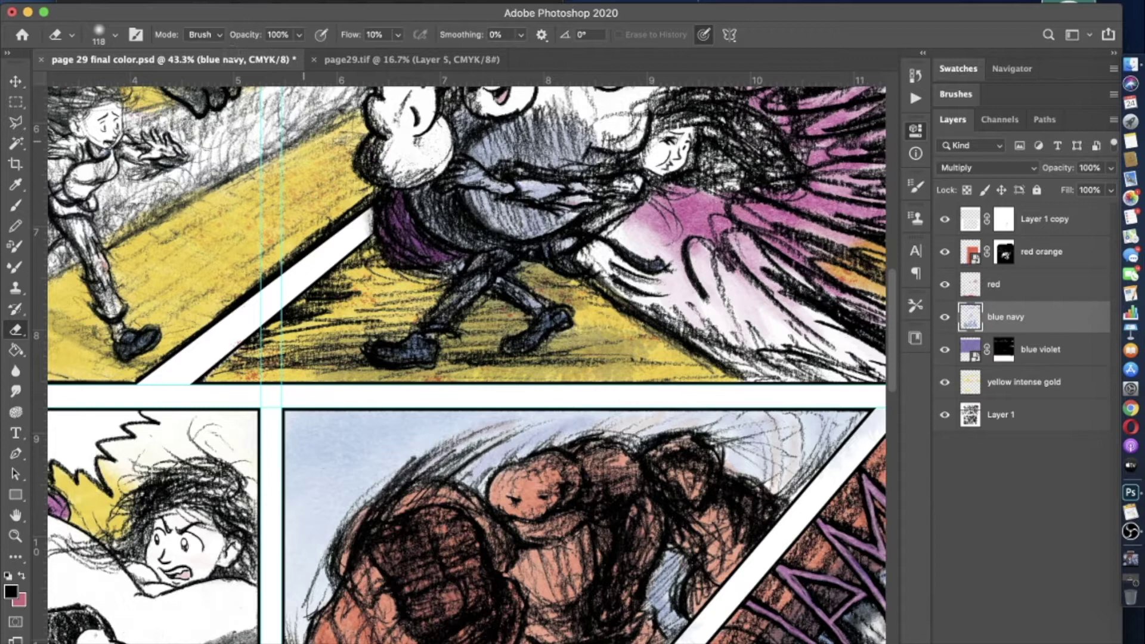
# - Compare the page with the blue navy layer hidden and shown, and return to the red orange mask with the Brush tool
pyautogui.click(945, 319)
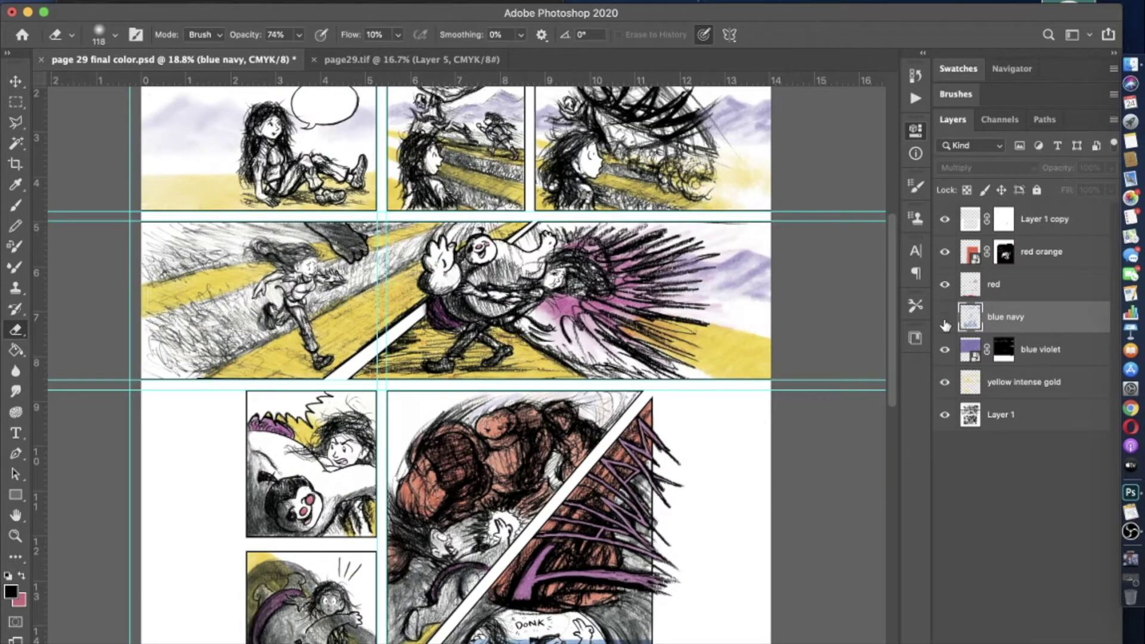
pyautogui.click(945, 318)
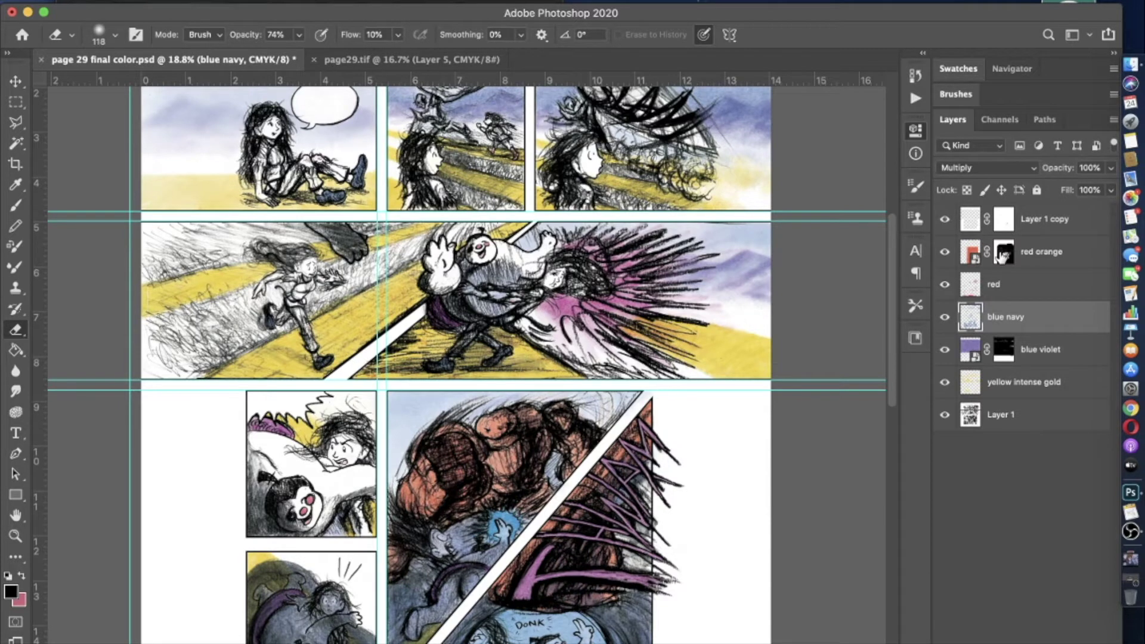
pyautogui.click(1003, 253)
pyautogui.press('b')
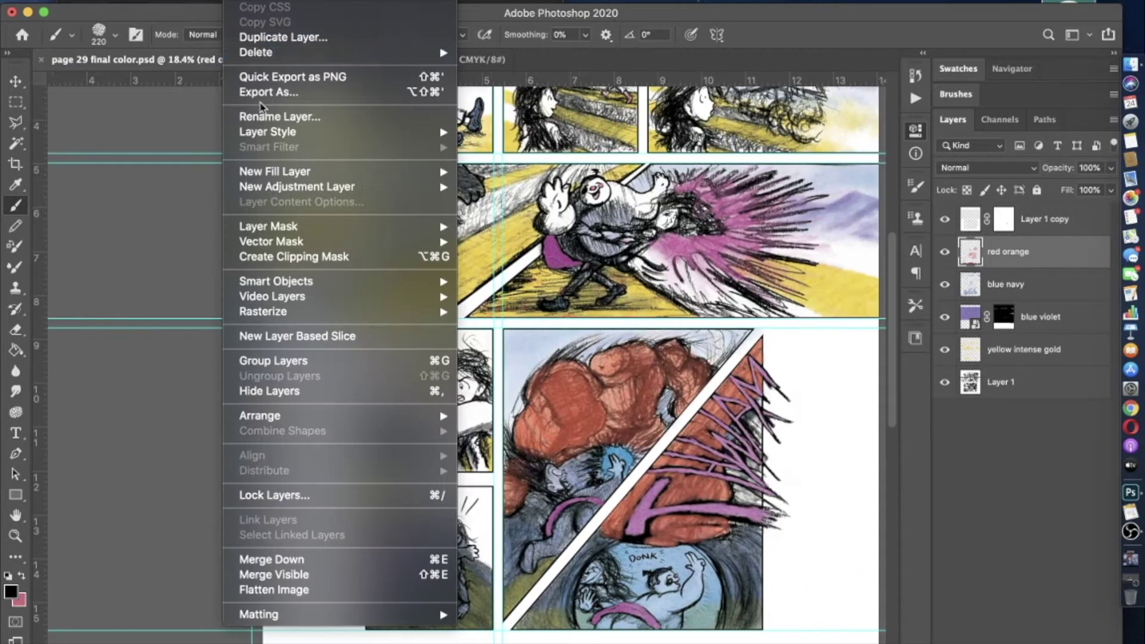
# - Try the Multiply blend mode on the merged red orange layer and toggle its visibility
pyautogui.click(280, 133)
pyautogui.click(835, 66)
pyautogui.click(812, 112)
pyautogui.press('Return')
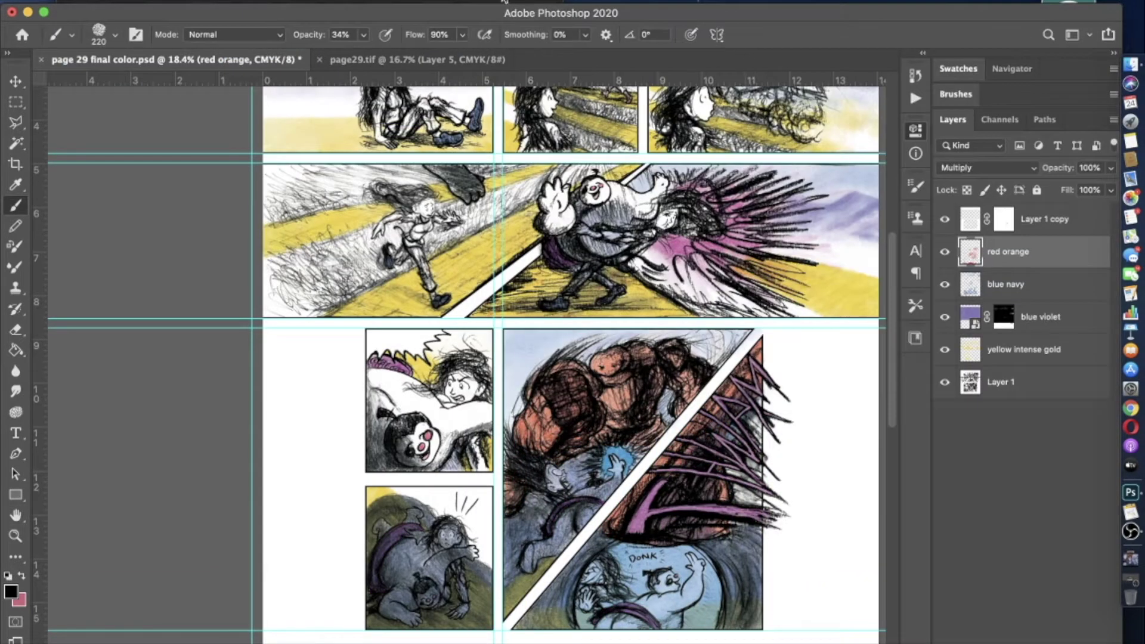
pyautogui.click(946, 256)
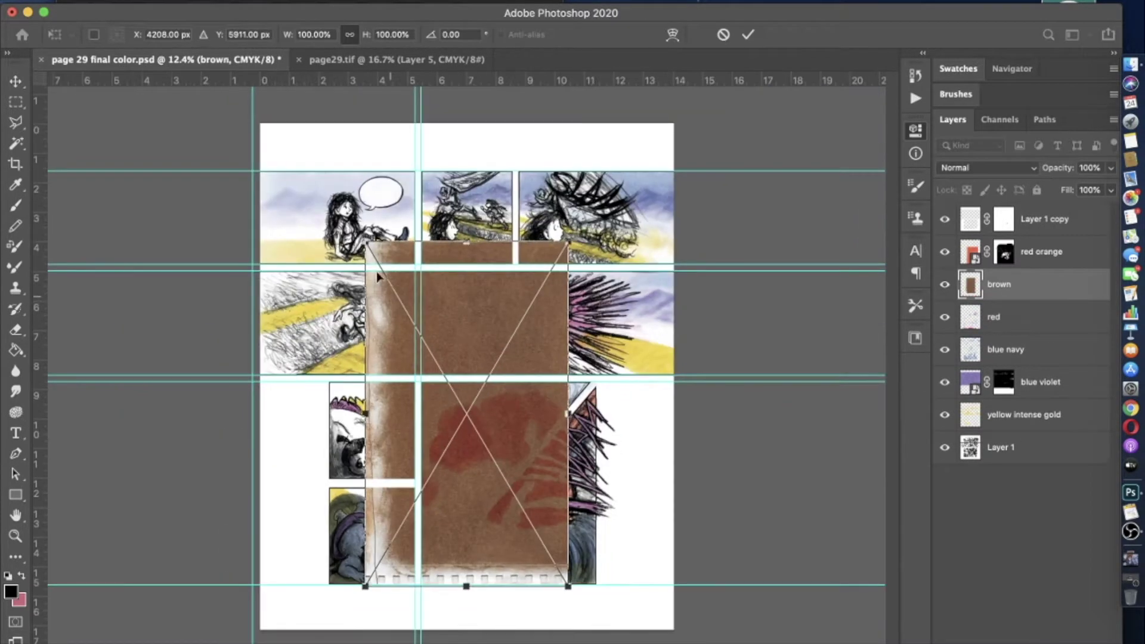
# - Enlarge the placed brown texture until it covers all the page's panels and commit the transform
pyautogui.moveTo(650, 584); pyautogui.dragTo(702, 637)
pyautogui.scroll(-3, 459, 364)
pyautogui.press('Return')
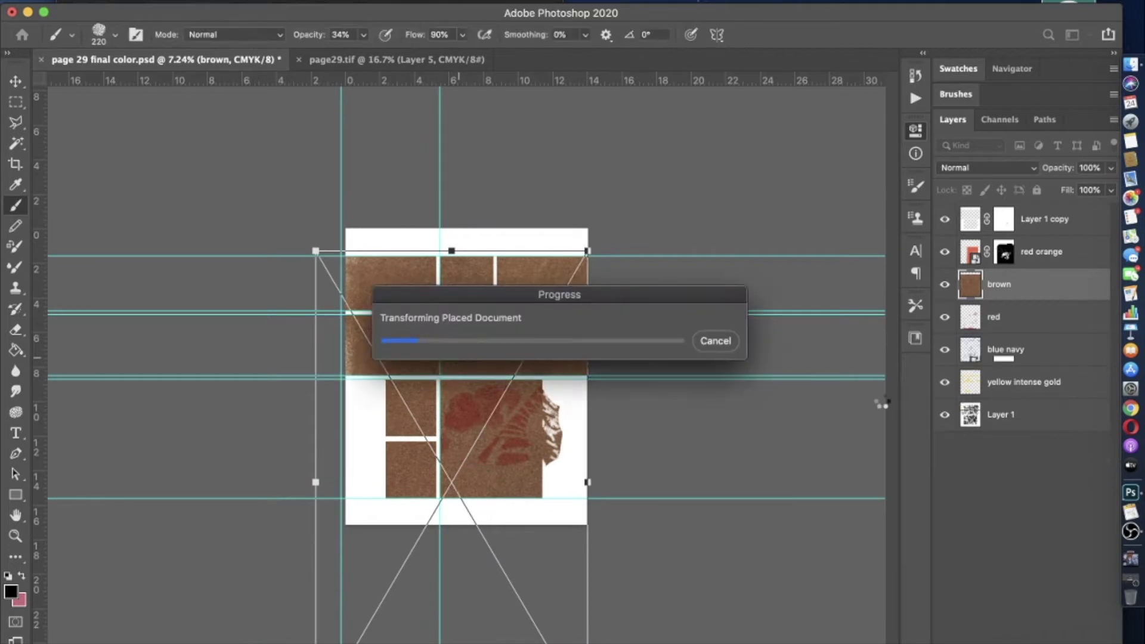
# - Add a layer mask to the brown layer and fill it with black to hide the texture
pyautogui.click(1028, 375)
pyautogui.click(1014, 285)
pyautogui.hotkey('shift', 'b')
pyautogui.moveTo(352, 283)
pyautogui.mouseDown()
pyautogui.moveTo(302, 368)
pyautogui.moveTo(537, 279)
pyautogui.mouseUp()
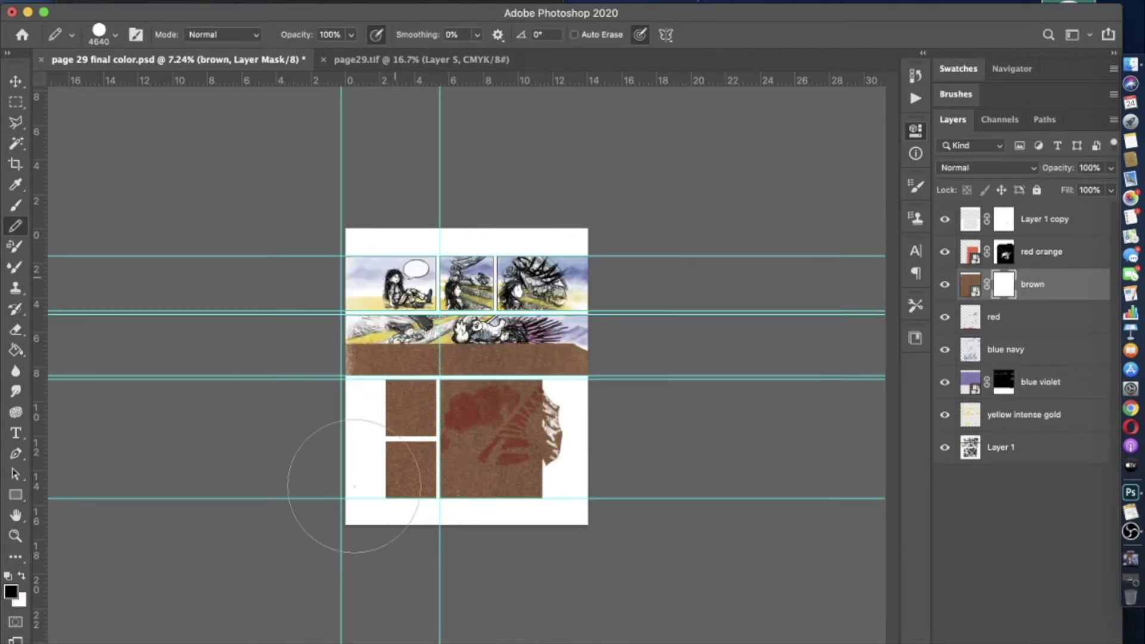
pyautogui.hotkey('alt', 'BackSpace')
pyautogui.press('super+equal')
pyautogui.press('super+equal')
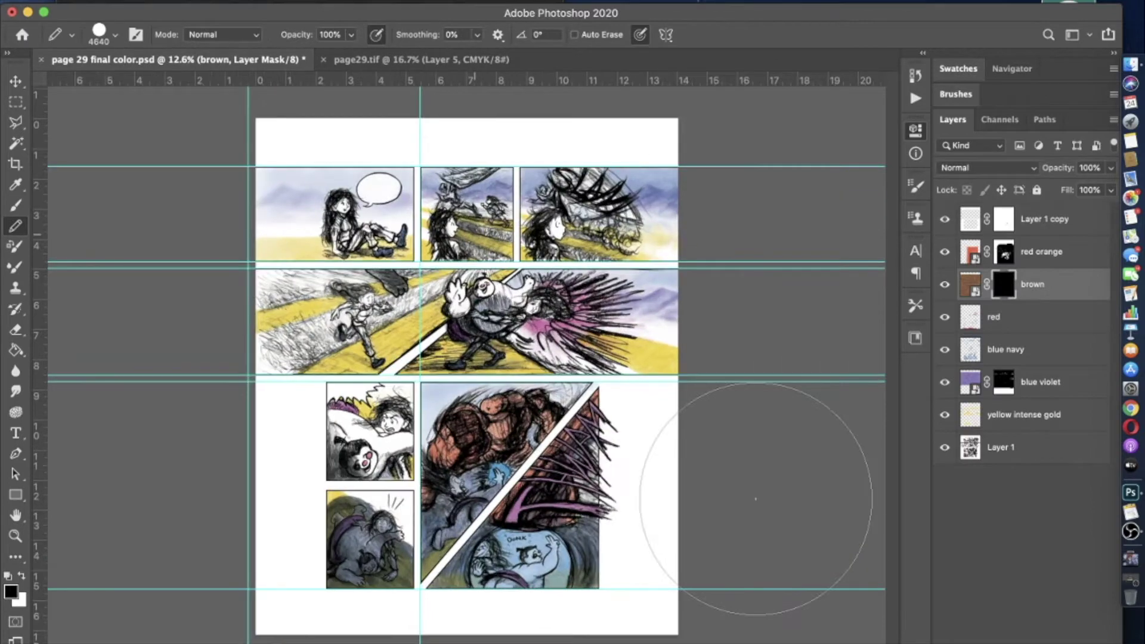
# - Set up the KYLE Ultimate Pencil Hard brush at 91 px in white for painting the brown mask
pyautogui.click(16, 205)
pyautogui.press('x')
pyautogui.click(116, 34)
pyautogui.click(104, 230)
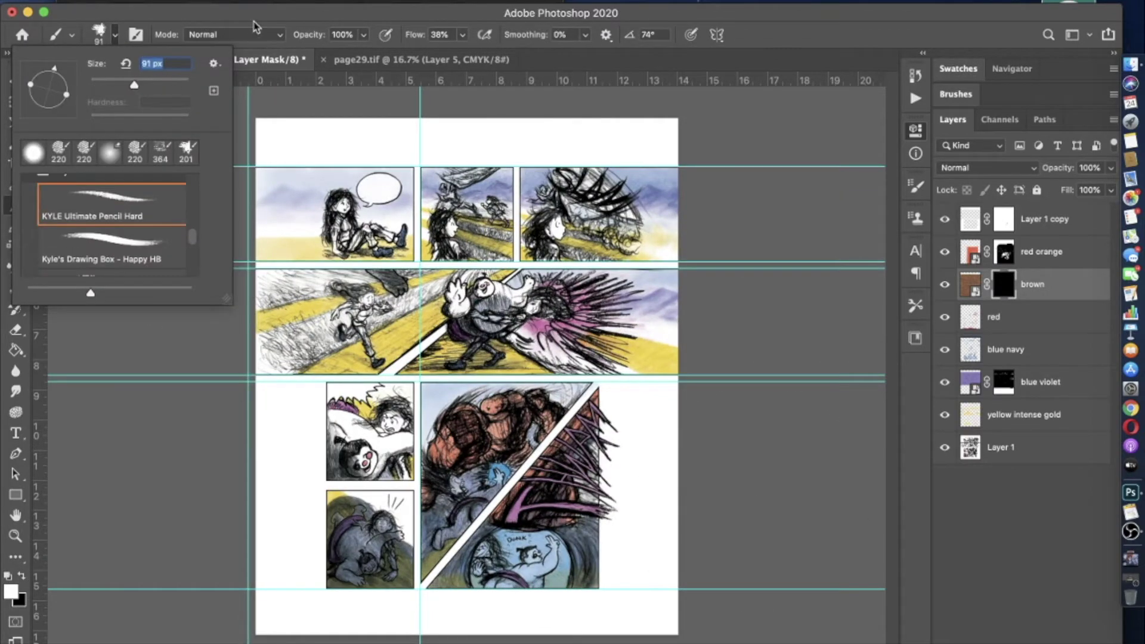
pyautogui.press('Return')
pyautogui.scroll(10, 343, 214)
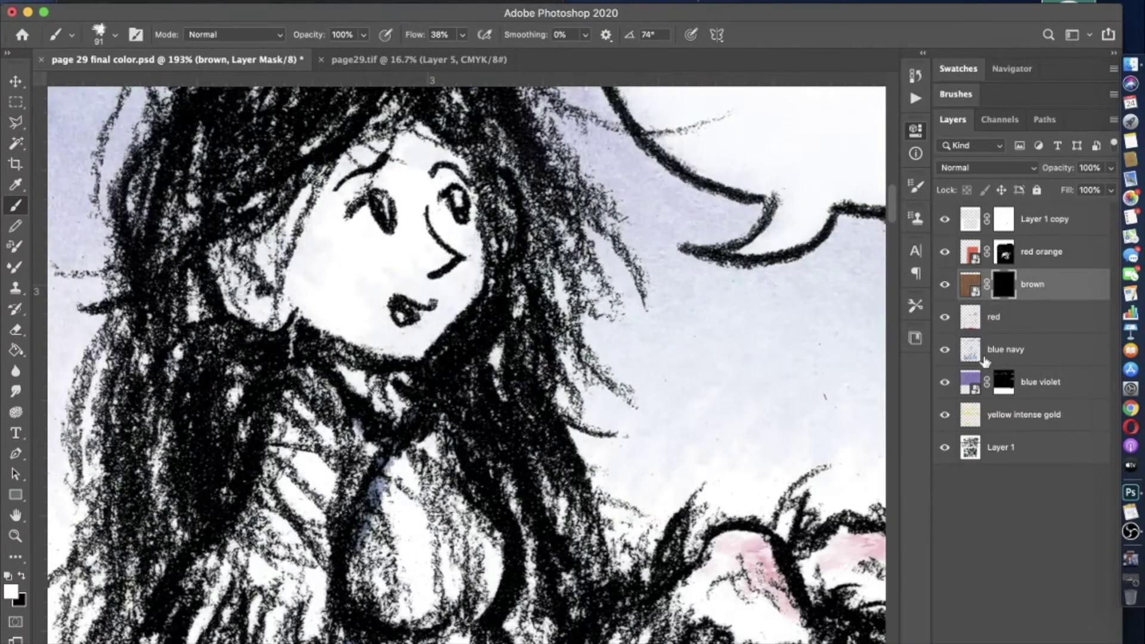
pyautogui.click(985, 351)
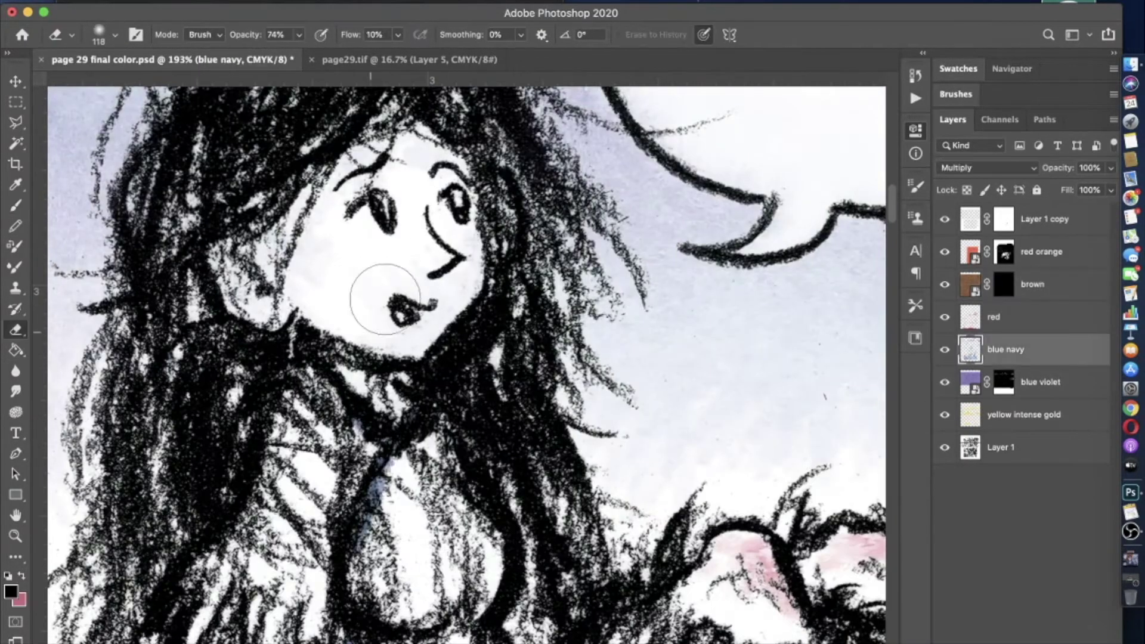
pyautogui.scroll(-2, 382, 256)
pyautogui.click(970, 284)
pyautogui.press('i')
pyautogui.click(11, 590)
pyautogui.click(933, 225)
pyautogui.press('b')
pyautogui.scroll(-2, 453, 334)
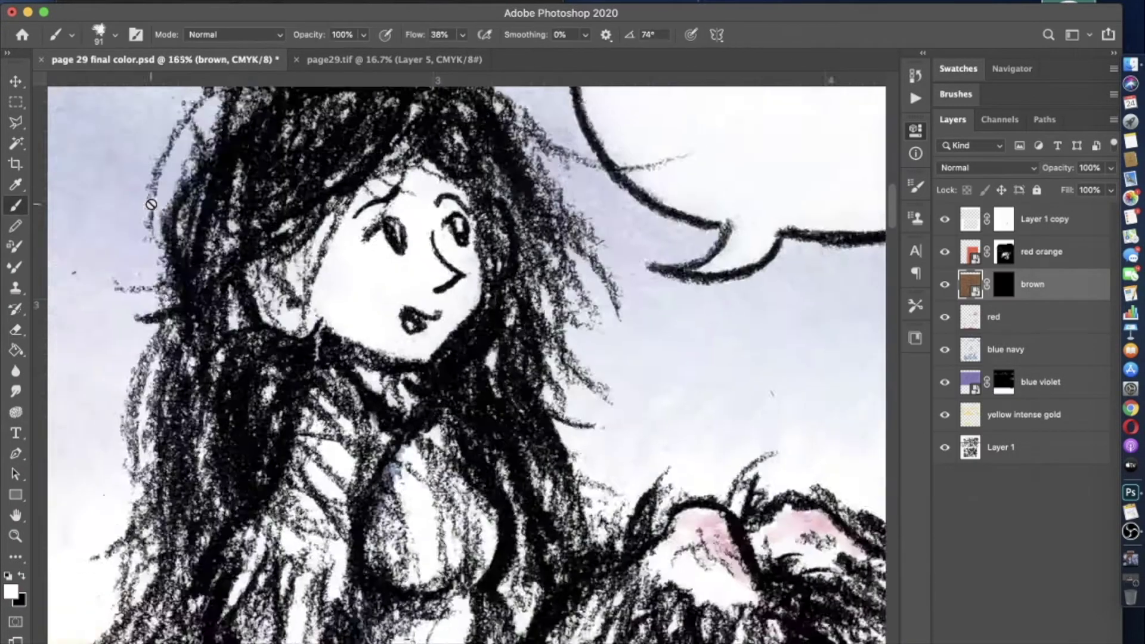
# - Paint the brown layer's mask over the seated girl's hair in the first panel with the 91 px white brush at 100% opacity
pyautogui.click(1004, 284)
pyautogui.scroll(-2, 453, 334)
pyautogui.moveTo(396, 363)
pyautogui.mouseDown()
pyautogui.moveTo(507, 283)
pyautogui.moveTo(430, 322)
pyautogui.mouseUp()
pyautogui.moveTo(471, 274)
pyautogui.mouseDown()
pyautogui.moveTo(402, 352)
pyautogui.moveTo(435, 417)
pyautogui.moveTo(402, 483)
pyautogui.moveTo(397, 621)
pyautogui.mouseUp()
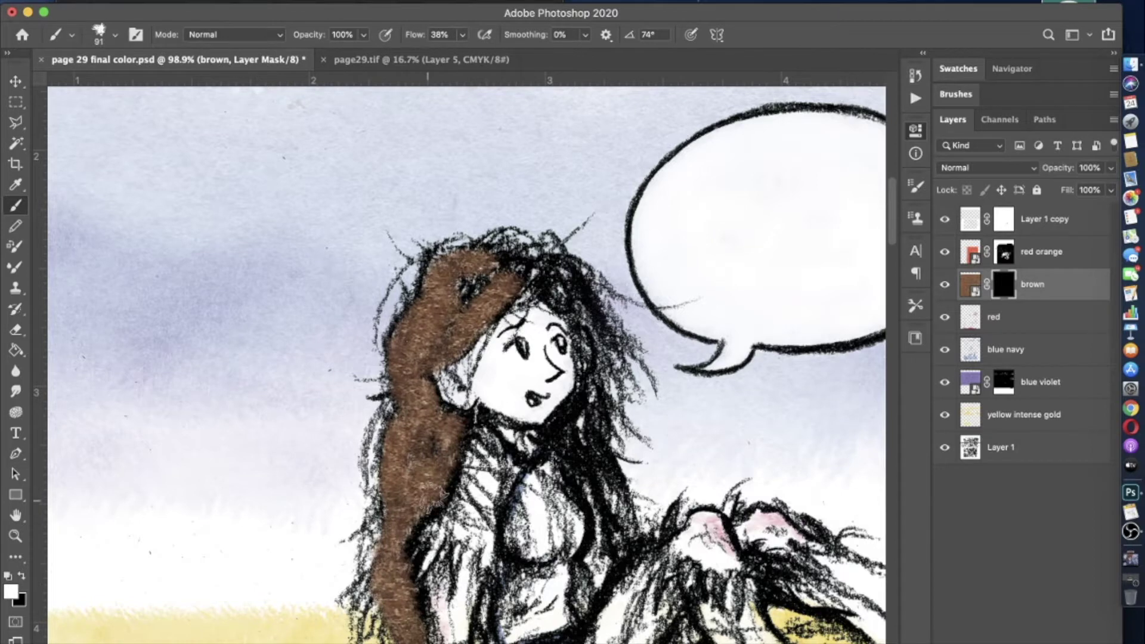
pyautogui.scroll(-3, 430, 358)
pyautogui.moveTo(435, 215)
pyautogui.mouseDown()
pyautogui.moveTo(501, 137)
pyautogui.moveTo(549, 150)
pyautogui.moveTo(597, 233)
pyautogui.moveTo(590, 381)
pyautogui.moveTo(581, 280)
pyautogui.mouseUp()
# - Tint the loose strands around the seated girl's hair on the brown mask with the 30 px brush at 11% and 29% opacity
pyautogui.press('5')
pyautogui.press('1')
pyautogui.click(115, 35)
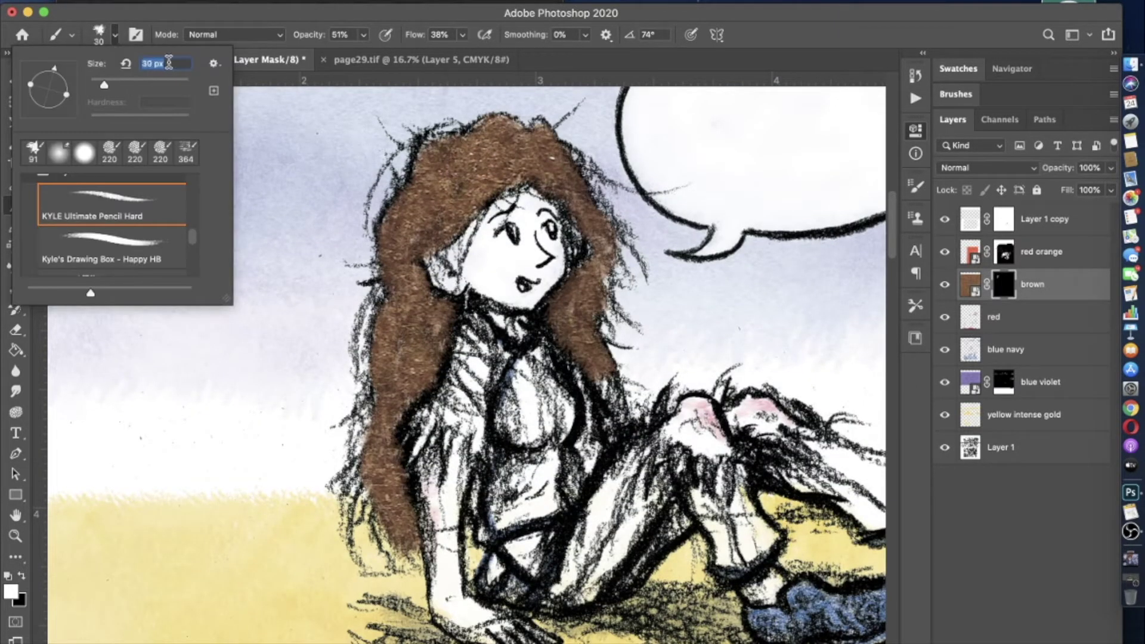
pyautogui.moveTo(108, 86); pyautogui.dragTo(105, 86)
pyautogui.click(363, 35)
pyautogui.moveTo(374, 54); pyautogui.dragTo(344, 53)
pyautogui.click(390, 248)
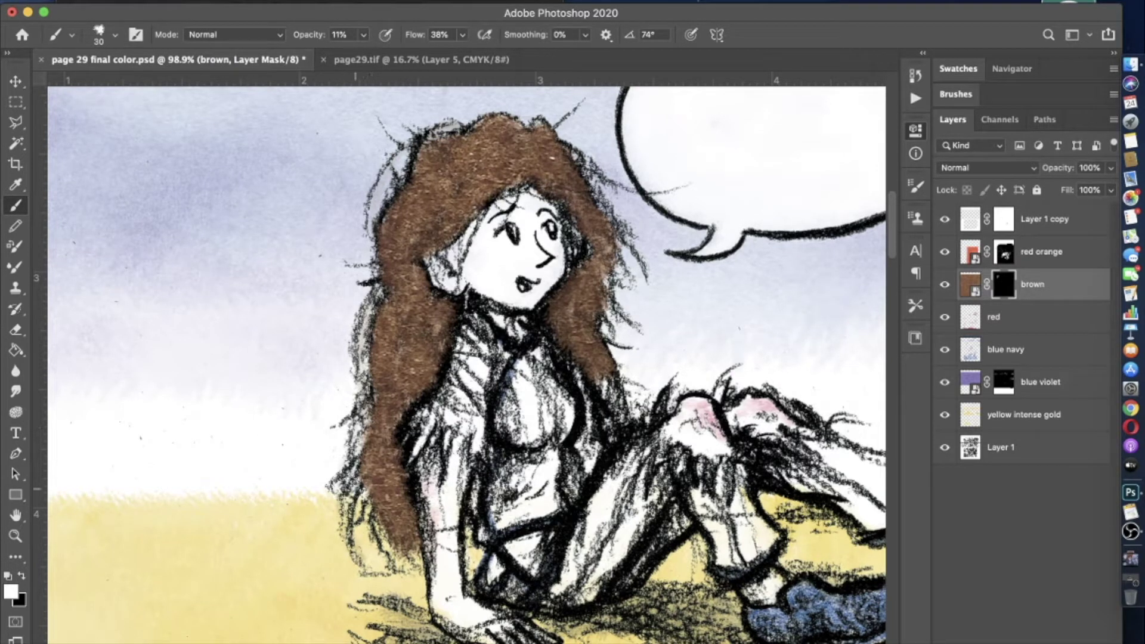
pyautogui.press('2')
pyautogui.press('9')
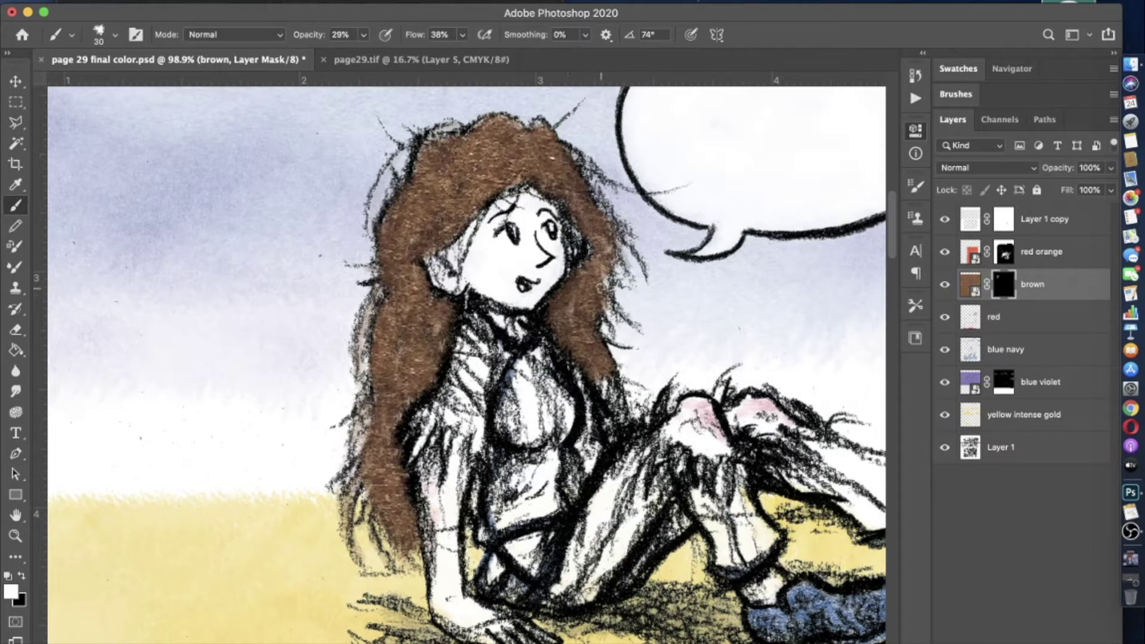
# - Refine the fine strands at the seated girl's hair edges with the 14 px brush at 21% opacity
pyautogui.press('0')
pyautogui.press('5')
pyautogui.press('4')
pyautogui.moveTo(362, 36); pyautogui.dragTo(332, 37)
pyautogui.press('[')
pyautogui.click(115, 35)
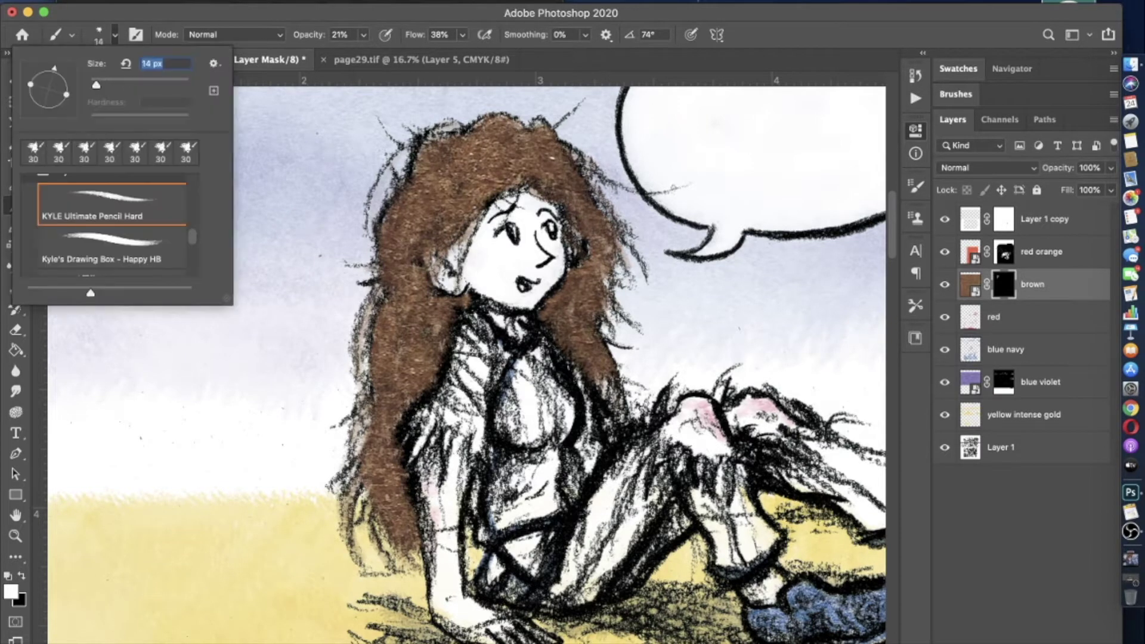
pyautogui.press('Return')
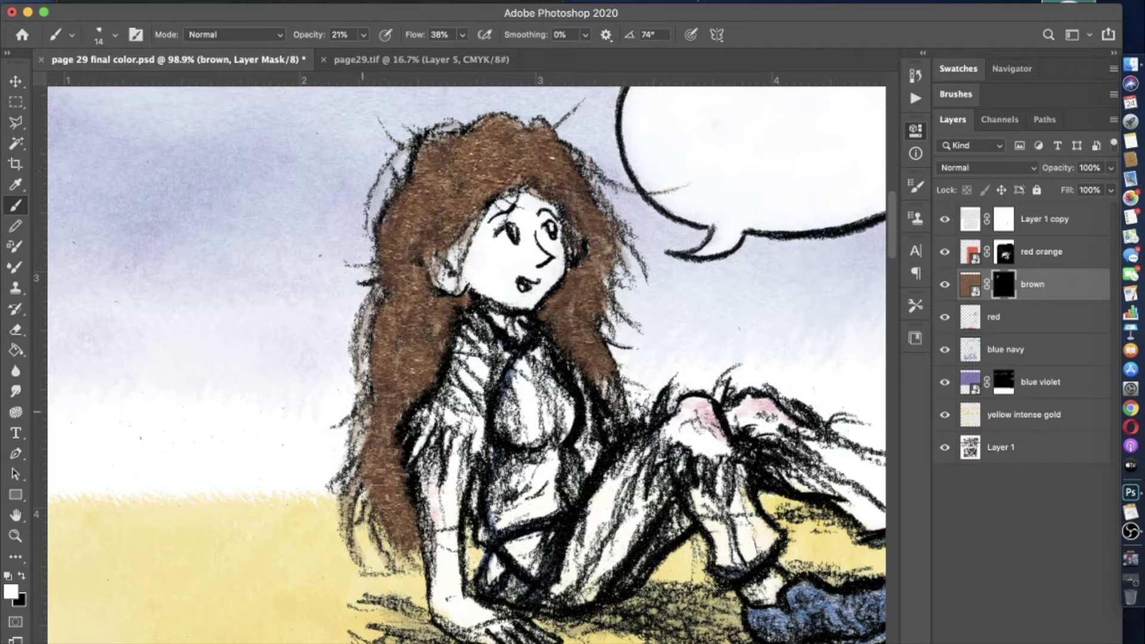
# - Set the brown layer's blend mode to Multiply and compare the artwork with the layer hidden and shown
pyautogui.scroll(-5, 465, 358)
pyautogui.click(579, 141)
pyautogui.click(841, 57)
pyautogui.click(843, 113)
pyautogui.click(1061, 39)
pyautogui.click(945, 284)
pyautogui.click(945, 284)
# - Paint brown into the foreground girl's hair in the second panel with the 71 px white brush at 76% opacity
pyautogui.press('x')
pyautogui.scroll(5, 459, 369)
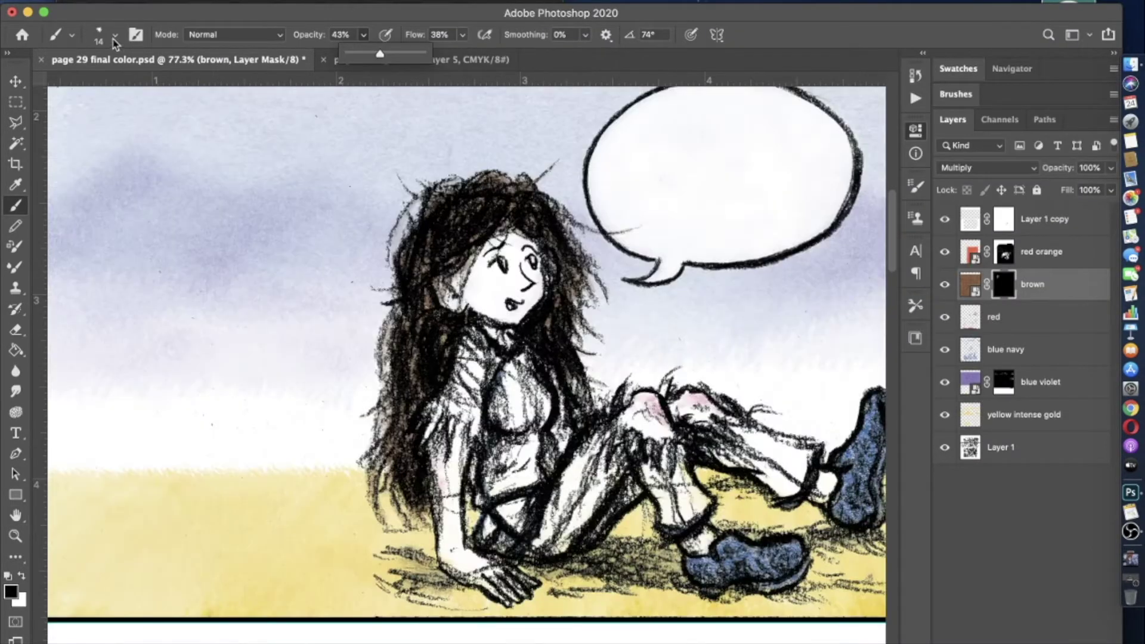
pyautogui.press('4')
pyautogui.press('3')
pyautogui.scroll(-5, 425, 328)
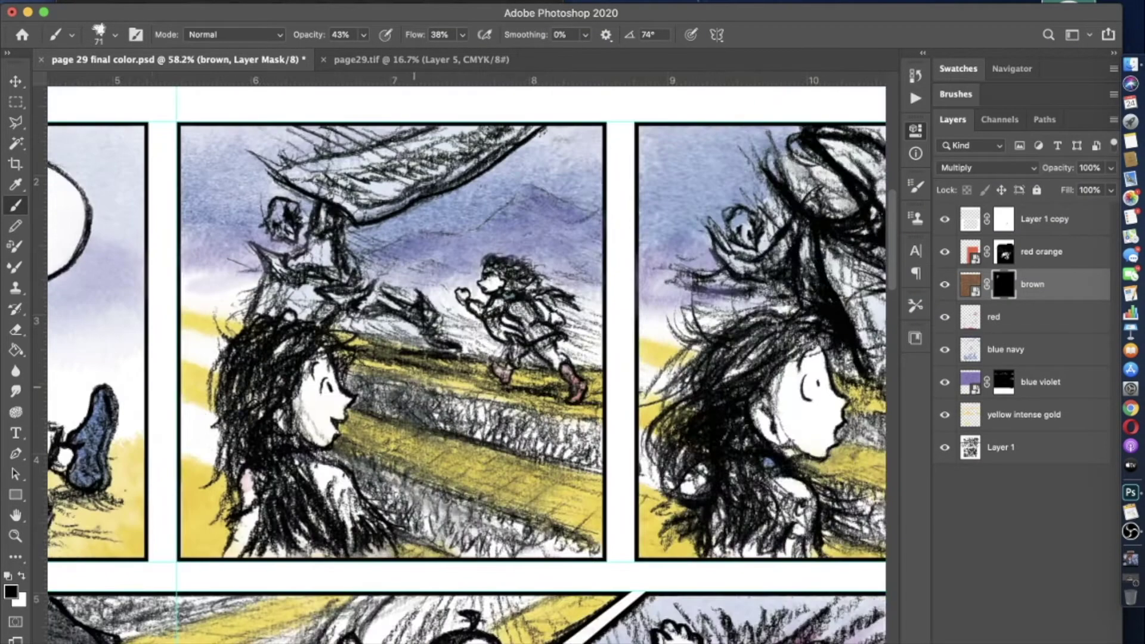
pyautogui.scroll(5, 417, 387)
pyautogui.click(368, 35)
pyautogui.press('7')
pyautogui.press('6')
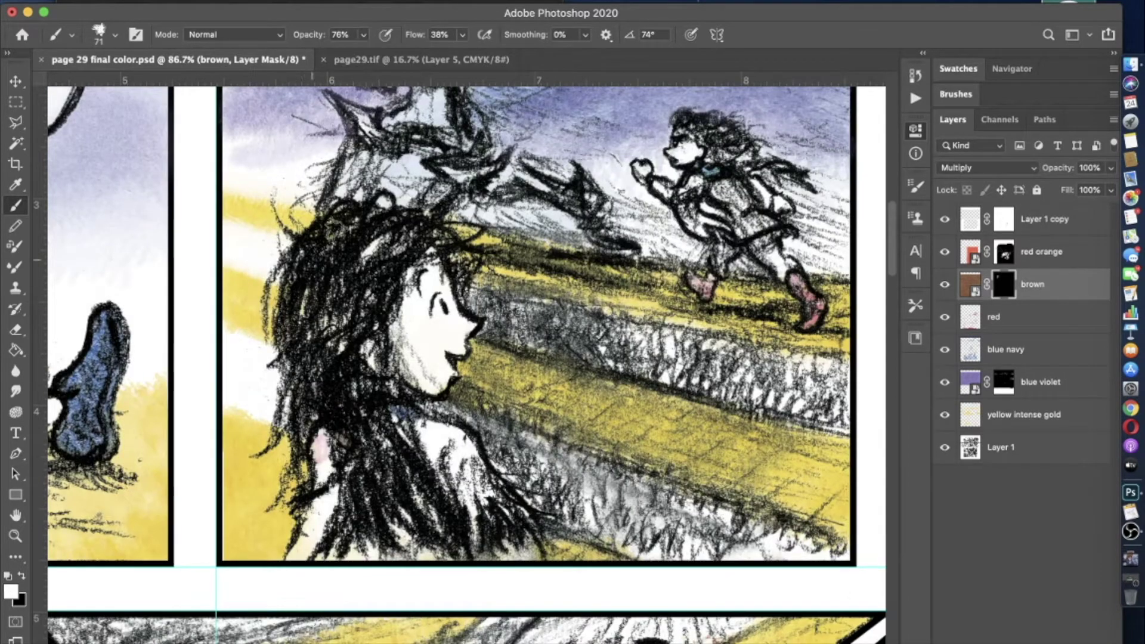
pyautogui.moveTo(418, 465)
pyautogui.mouseDown()
pyautogui.moveTo(352, 525)
pyautogui.moveTo(406, 537)
pyautogui.moveTo(370, 454)
pyautogui.moveTo(316, 406)
pyautogui.moveTo(340, 310)
pyautogui.moveTo(411, 239)
pyautogui.moveTo(477, 261)
pyautogui.moveTo(435, 232)
pyautogui.mouseUp()
# - Extend the brown along the outer hair of the second panel's foreground girl with the 30 px brush at 76% opacity
pyautogui.press('[')
pyautogui.press('[')
pyautogui.press('[')
pyautogui.press('[')
pyautogui.moveTo(384, 202)
pyautogui.mouseDown()
pyautogui.moveTo(285, 227)
pyautogui.moveTo(269, 457)
pyautogui.mouseUp()
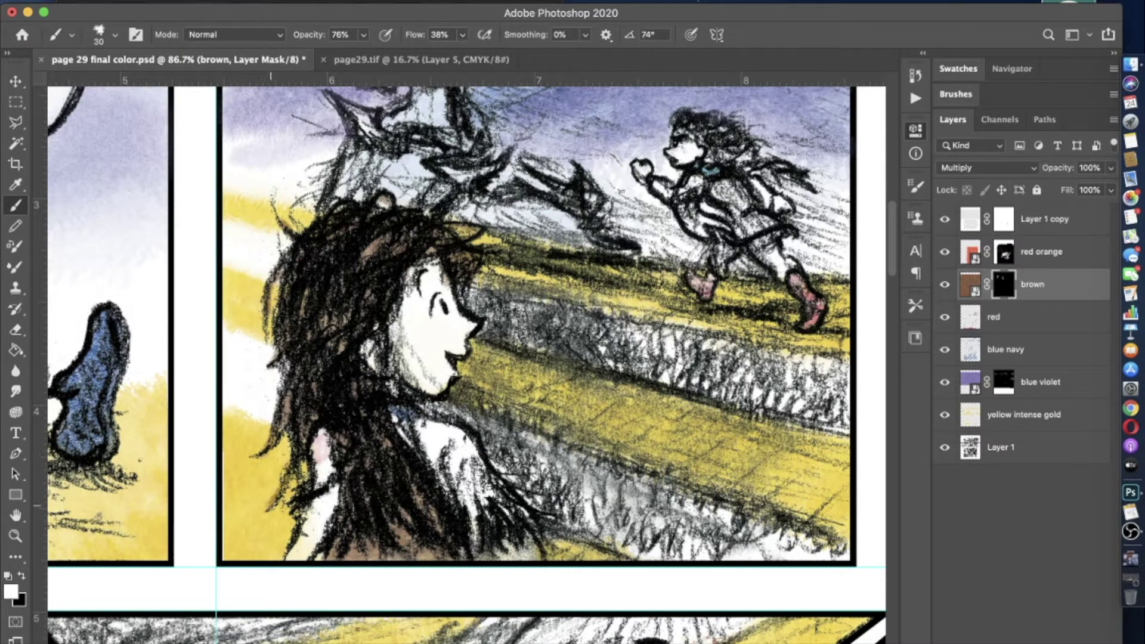
# - Add faint brown to the hair around the second panel girl's ear and neck with the 19 px brush at 27% opacity
pyautogui.click(362, 34)
pyautogui.moveTo(374, 50); pyautogui.dragTo(333, 50)
pyautogui.click(115, 35)
pyautogui.moveTo(107, 70); pyautogui.dragTo(95, 69)
pyautogui.press('Return')
pyautogui.moveTo(386, 342); pyautogui.dragTo(425, 399)
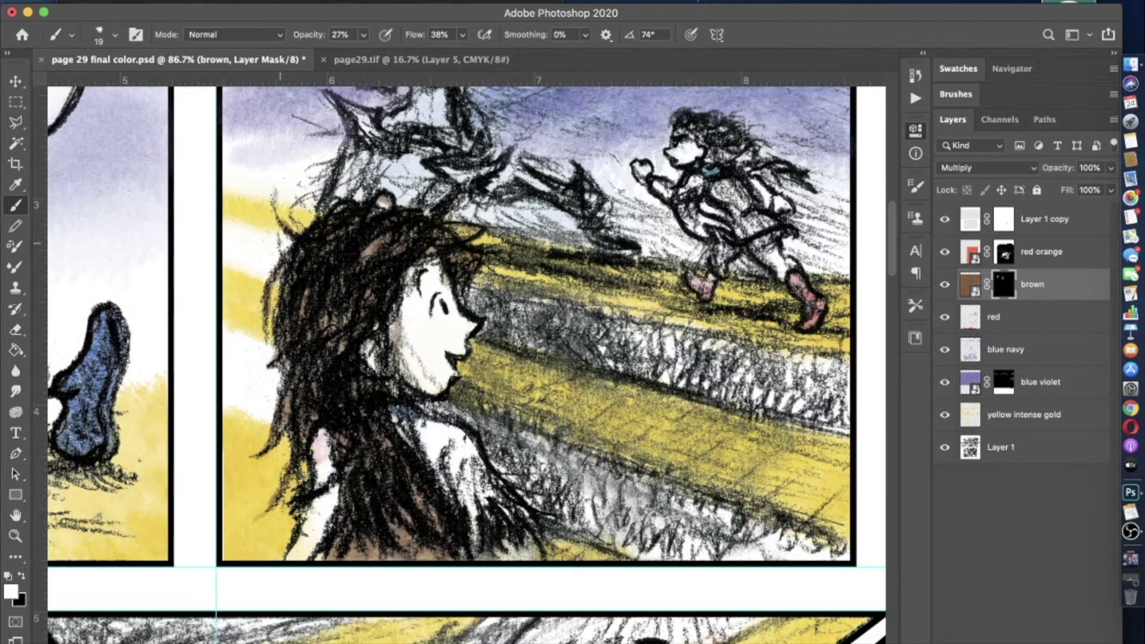
# - Paint brown into the girl's hair in the third panel with the 55 px white brush at 73% opacity
pyautogui.scroll(-5, 343, 425)
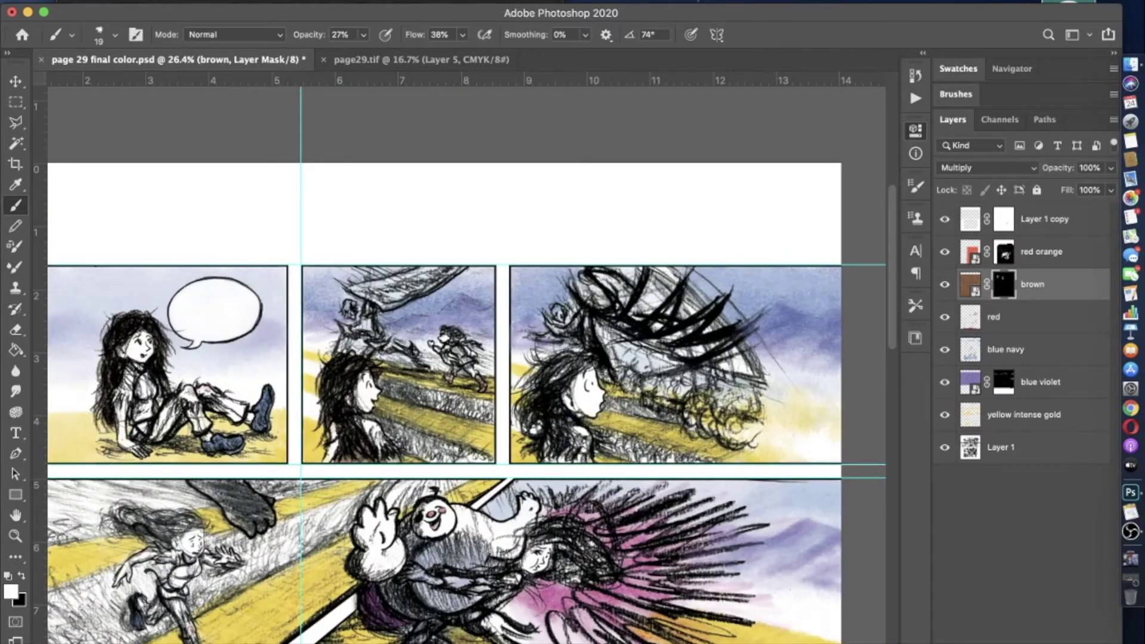
pyautogui.press('7')
pyautogui.press('3')
pyautogui.click(115, 34)
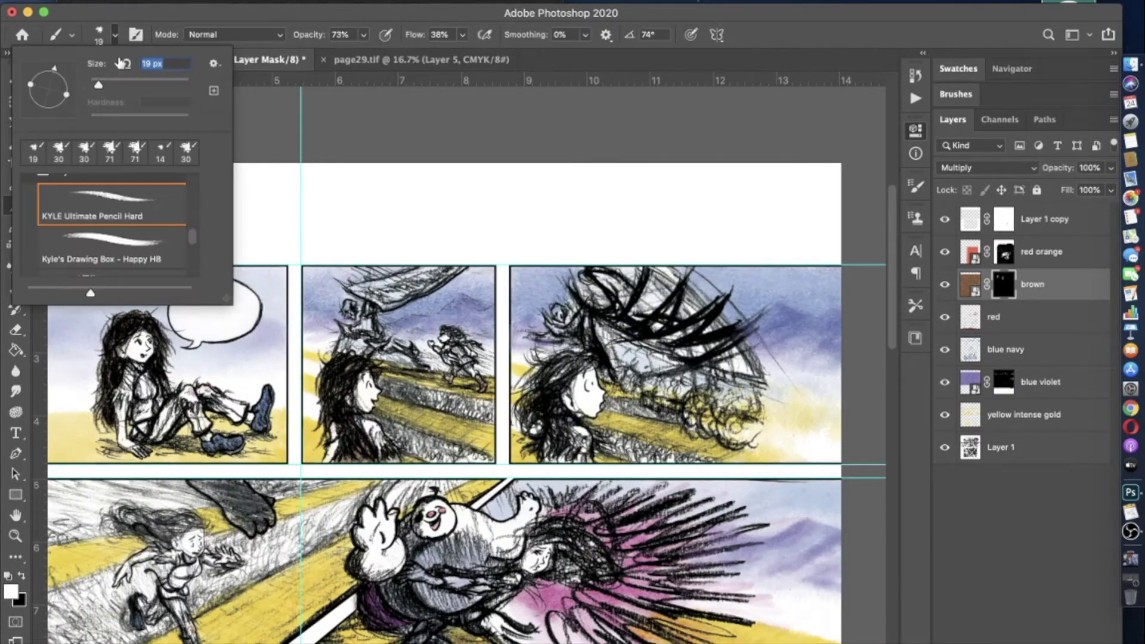
pyautogui.write('55')
pyautogui.press('Return')
pyautogui.scroll(5, 549, 393)
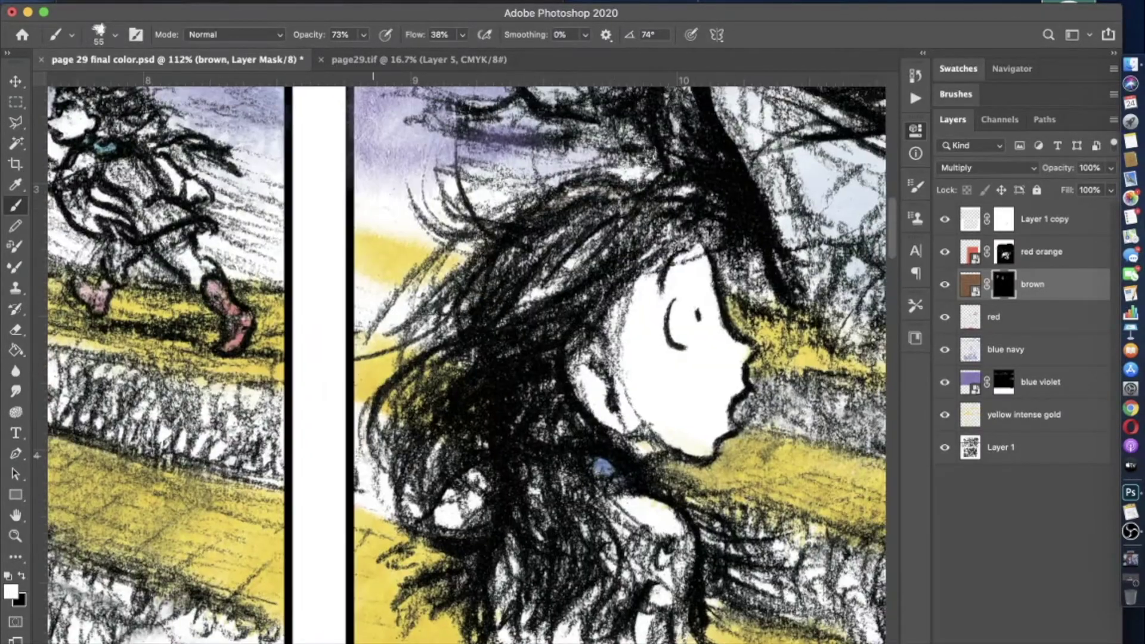
pyautogui.scroll(-1, 466, 364)
pyautogui.scroll(-1, 466, 363)
pyautogui.moveTo(370, 496)
pyautogui.mouseDown()
pyautogui.moveTo(441, 436)
pyautogui.moveTo(417, 334)
pyautogui.moveTo(507, 227)
pyautogui.moveTo(641, 224)
pyautogui.moveTo(472, 363)
pyautogui.moveTo(465, 573)
pyautogui.moveTo(501, 588)
pyautogui.mouseUp()
# - Tint the loose strands at the back of the third panel girl's hair with the 19 px brush at 21% opacity
pyautogui.scroll(-3, 468, 376)
pyautogui.press('4')
pyautogui.press('2')
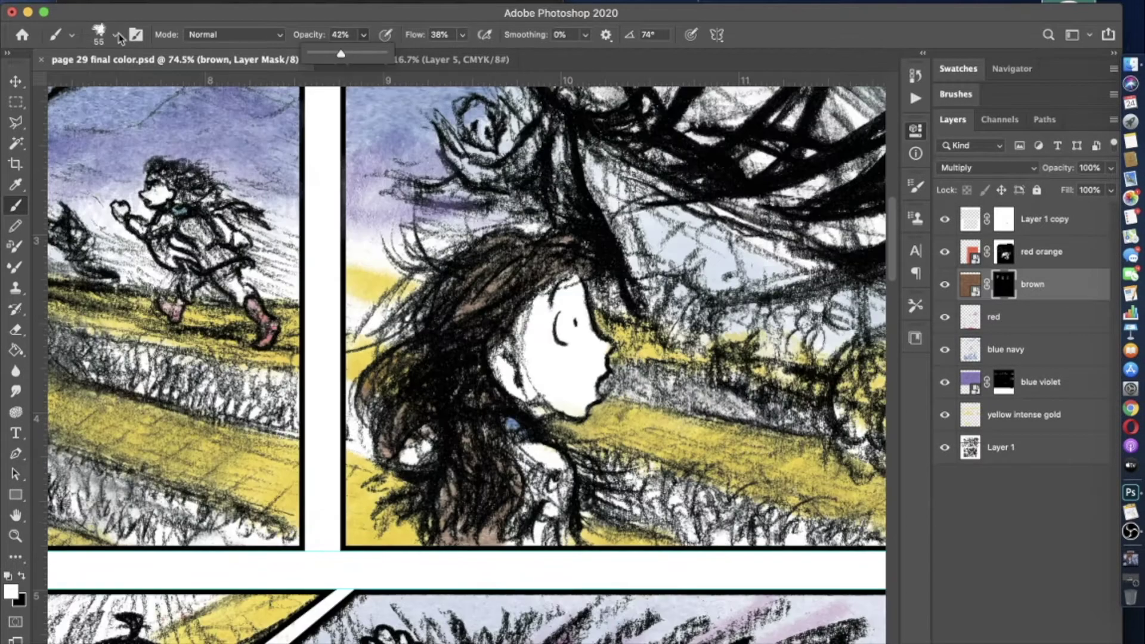
pyautogui.click(115, 35)
pyautogui.click(102, 80)
pyautogui.press('Escape')
pyautogui.press('super+equal')
pyautogui.press('2')
pyautogui.press('1')
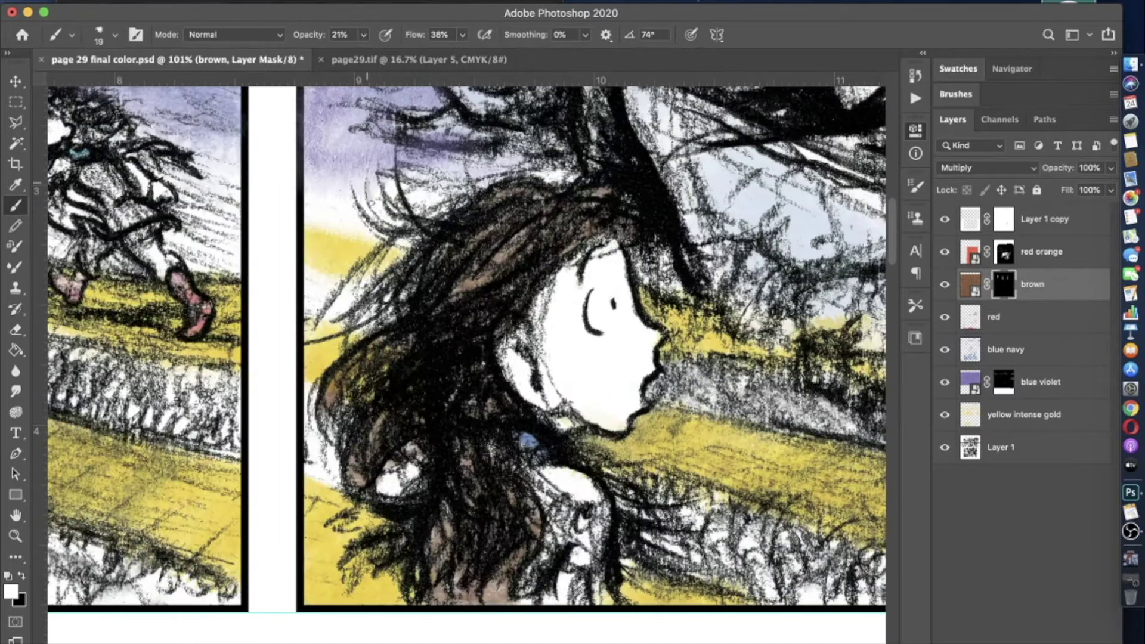
pyautogui.moveTo(372, 215); pyautogui.dragTo(370, 298)
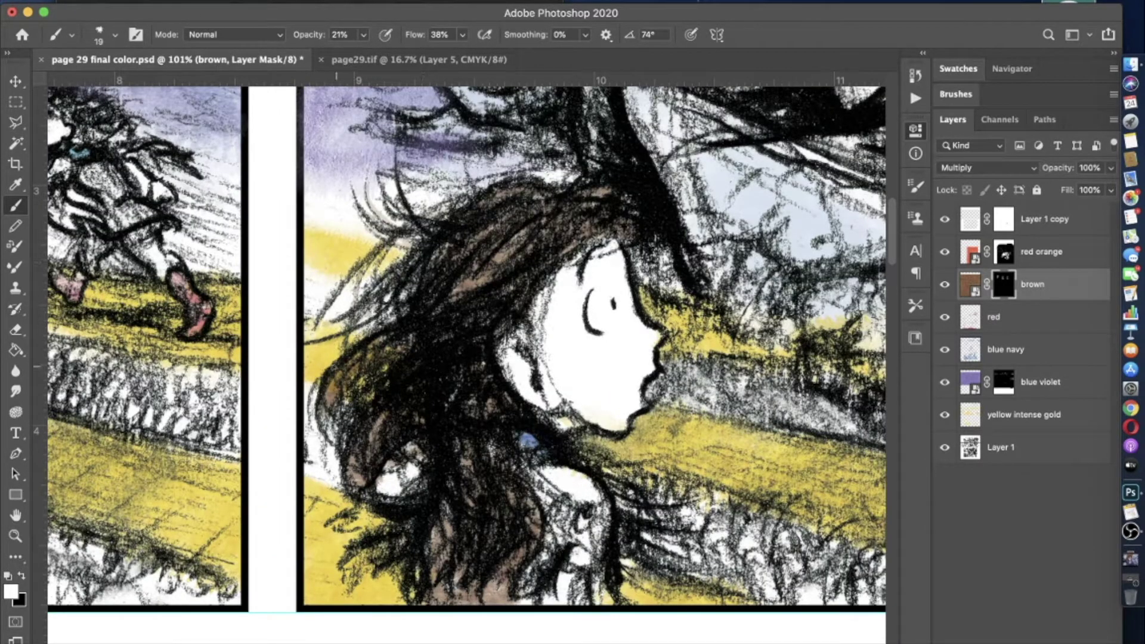
pyautogui.moveTo(415, 495); pyautogui.dragTo(356, 495)
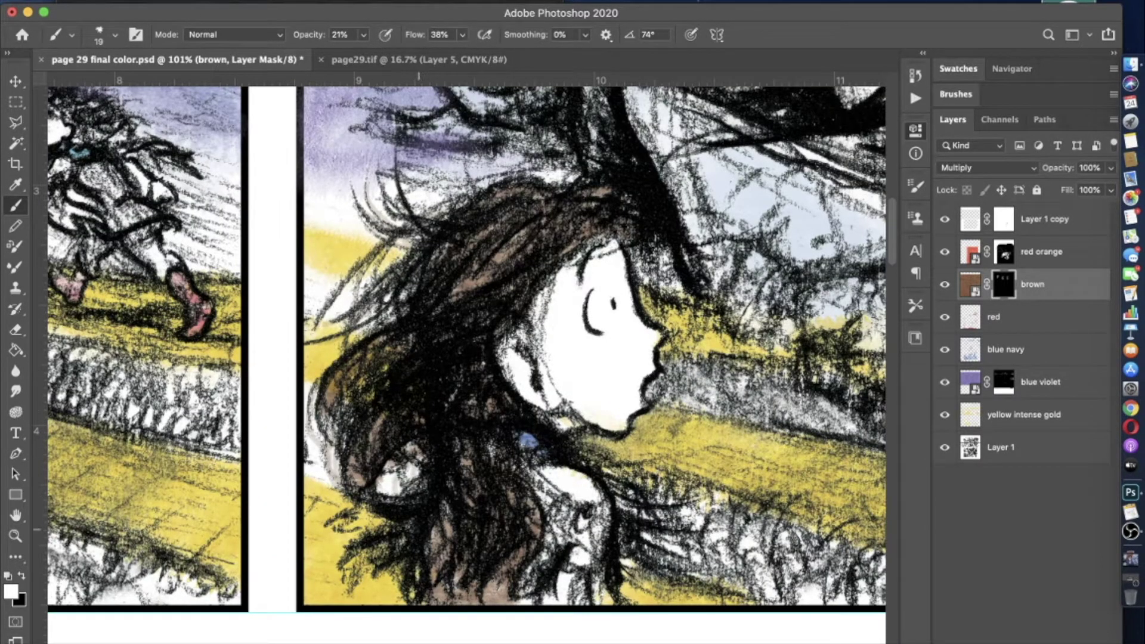
# - Deepen the brown in the lower hair and around the shoulder of the third panel's girl with the 55 px brush at 83% opacity
pyautogui.scroll(-5, 436, 392)
pyautogui.moveTo(708, 410); pyautogui.dragTo(745, 451)
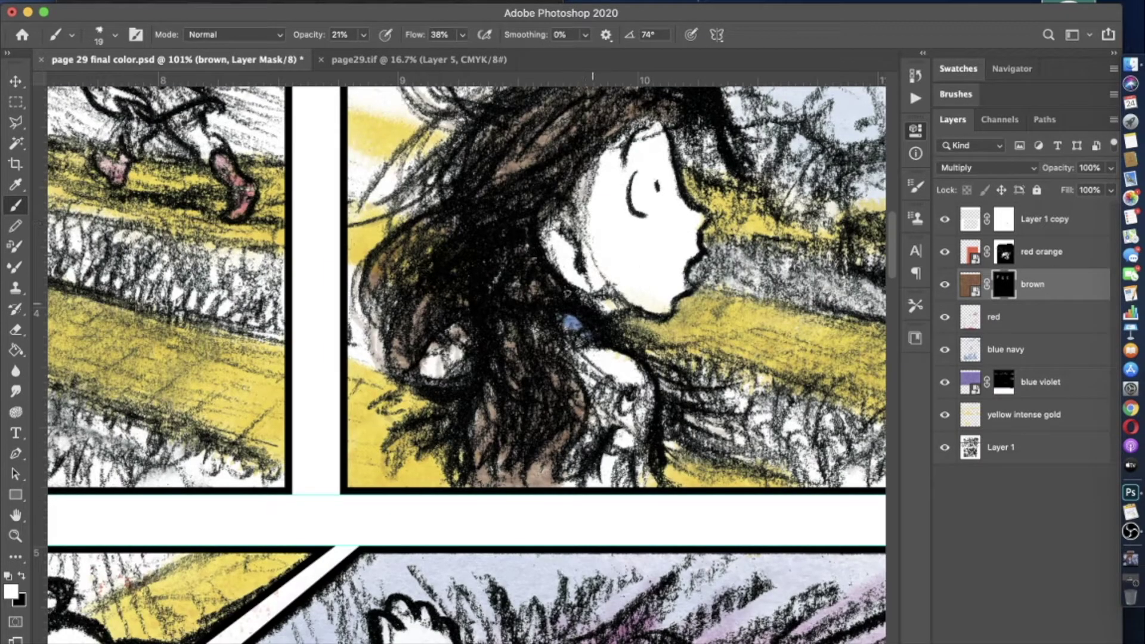
pyautogui.scroll(4, 465, 358)
pyautogui.scroll(-2, 466, 358)
pyautogui.click(340, 34)
pyautogui.click(72, 35)
pyautogui.doubleClick(104, 197)
pyautogui.scroll(-3, 412, 358)
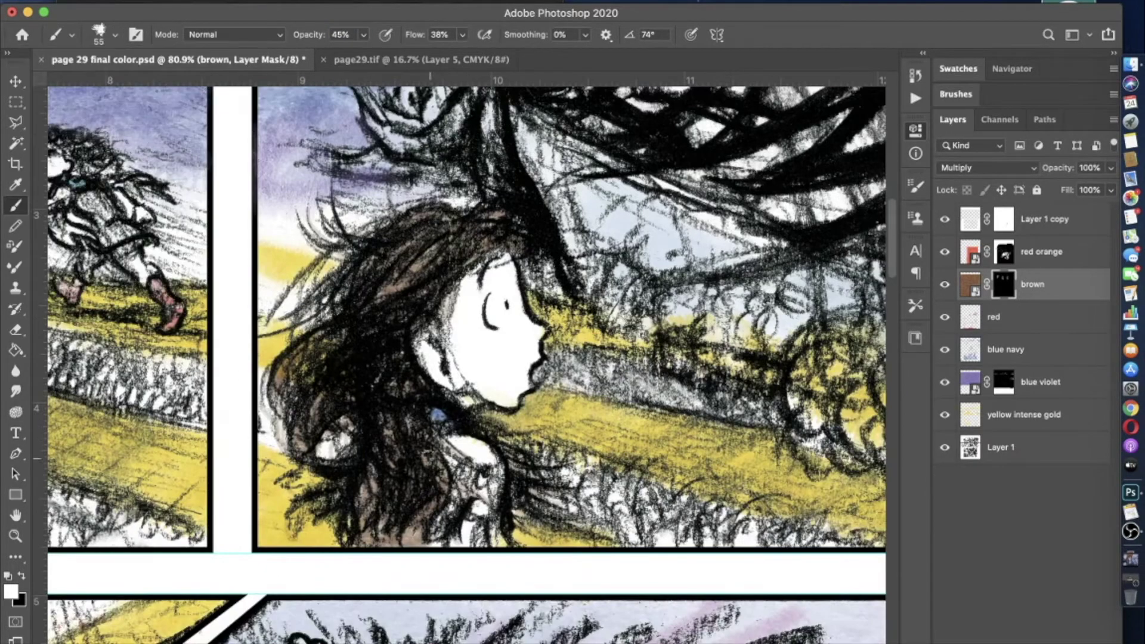
pyautogui.press('8')
pyautogui.press('3')
pyautogui.moveTo(350, 508)
pyautogui.mouseDown()
pyautogui.moveTo(316, 364)
pyautogui.moveTo(384, 380)
pyautogui.moveTo(376, 280)
pyautogui.moveTo(407, 461)
pyautogui.mouseUp()
pyautogui.moveTo(520, 475); pyautogui.dragTo(531, 531)
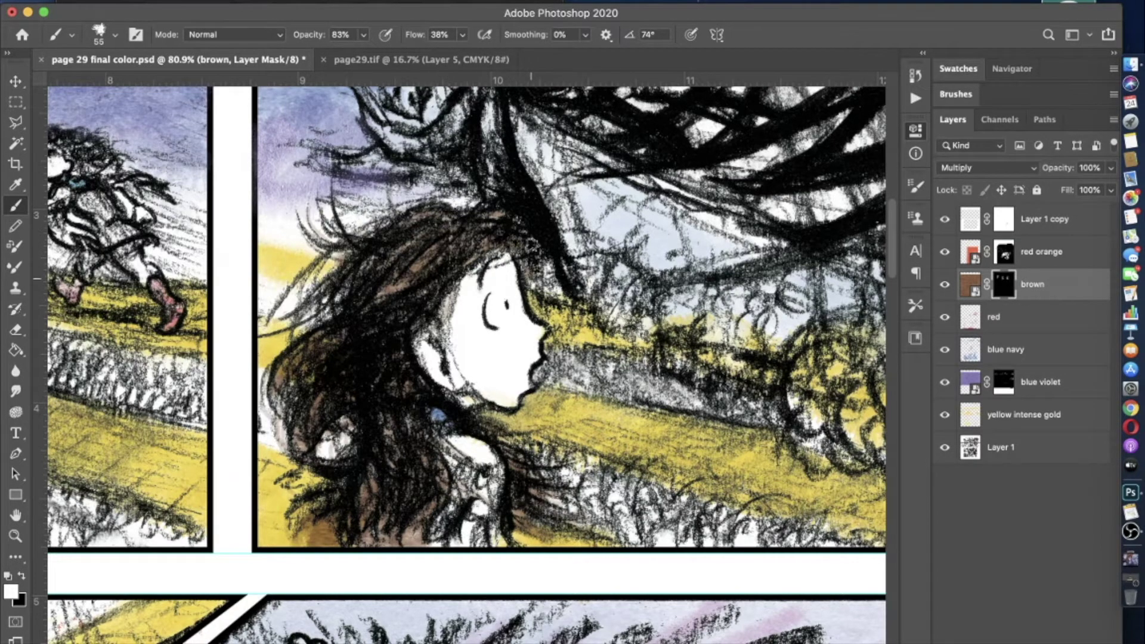
# - Save the page document with the brown hair coloring of the upper panels
pyautogui.scroll(-6, 442, 230)
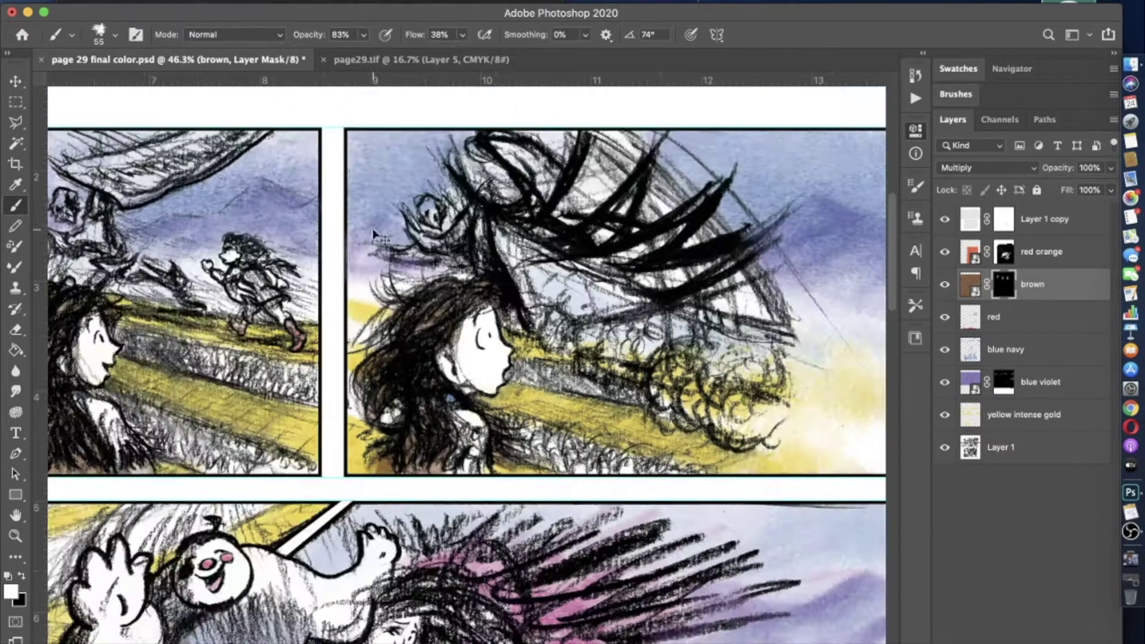
pyautogui.scroll(-4, 504, 320)
pyautogui.scroll(5, 504, 319)
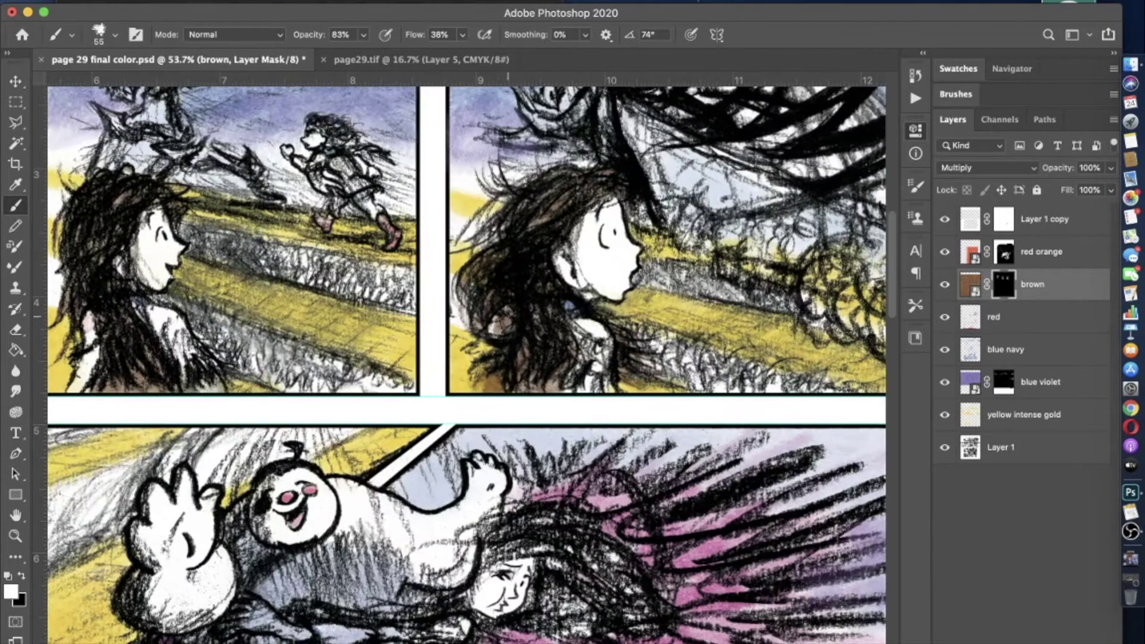
pyautogui.press('x')
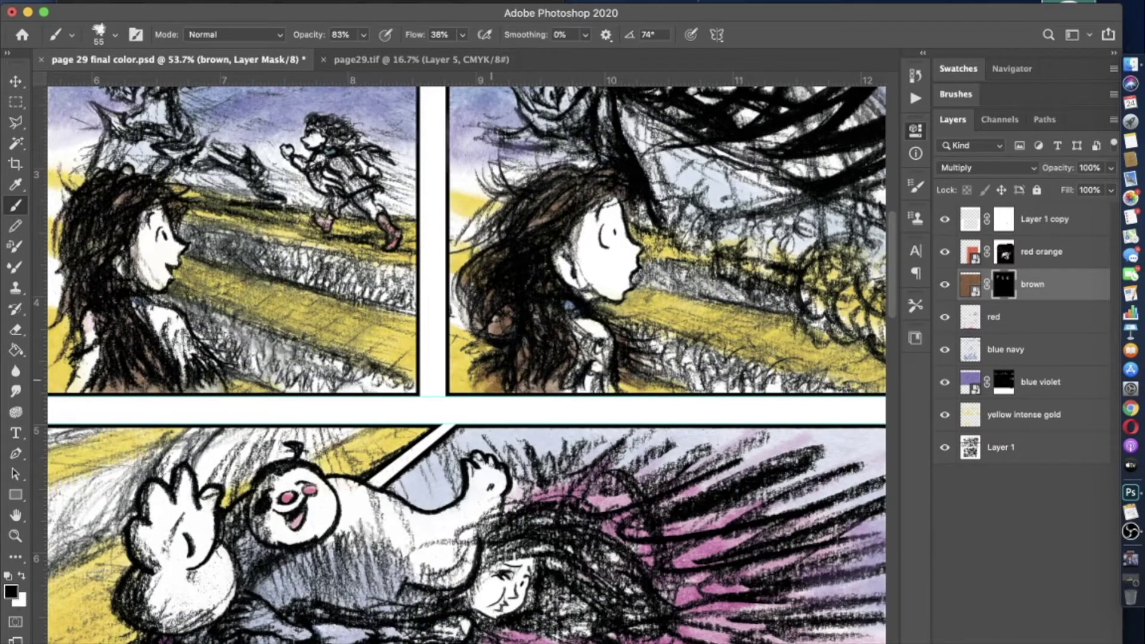
pyautogui.scroll(-4, 465, 358)
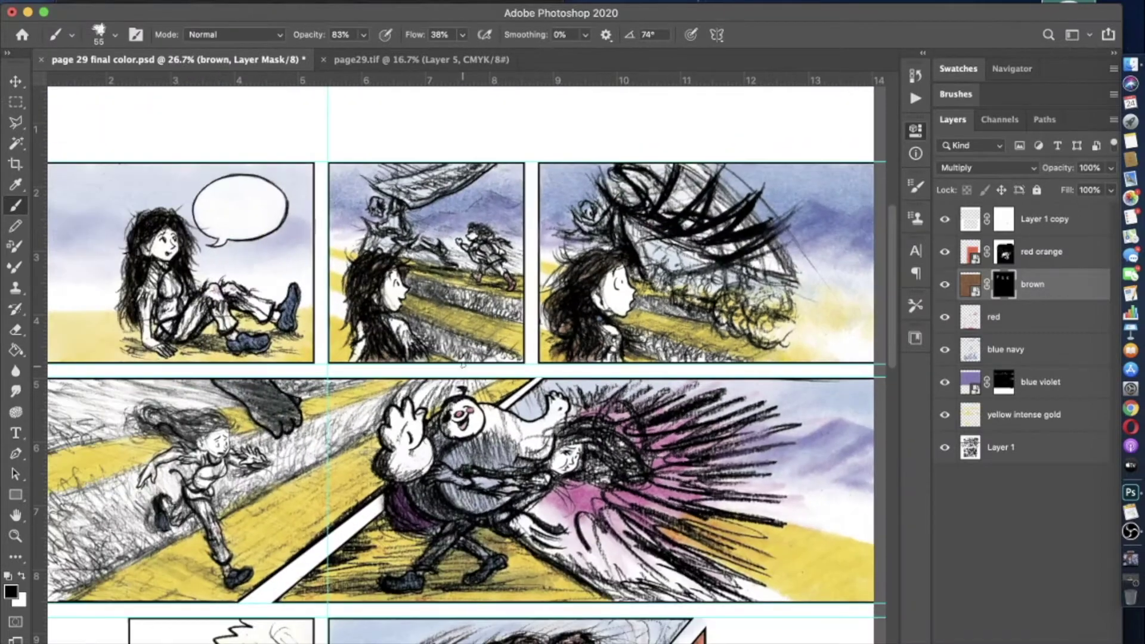
pyautogui.press('cmd+s')
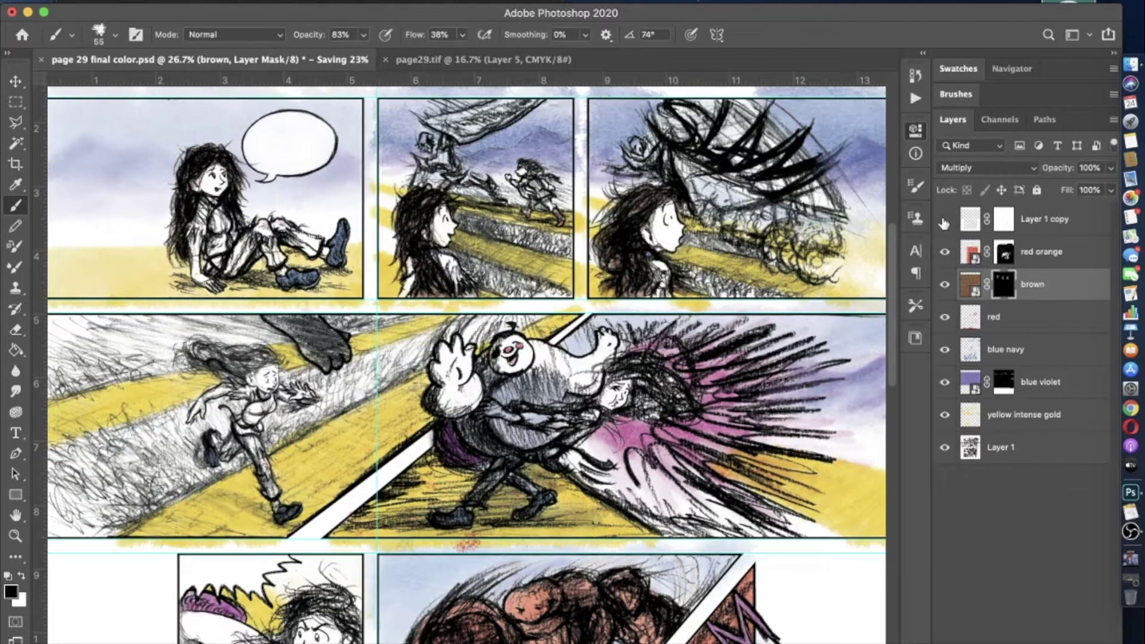
# - Paint brown into the running girl's flying hair in the second row with the 55 px white brush at 83% opacity
pyautogui.scroll(7, 124, 394)
pyautogui.press('x')
pyautogui.moveTo(572, 369)
pyautogui.mouseDown()
pyautogui.moveTo(495, 346)
pyautogui.moveTo(441, 310)
pyautogui.moveTo(537, 226)
pyautogui.moveTo(713, 286)
pyautogui.moveTo(436, 280)
pyautogui.moveTo(477, 316)
pyautogui.moveTo(537, 257)
pyautogui.moveTo(602, 311)
pyautogui.mouseUp()
pyautogui.hscroll(4, 466, 364)
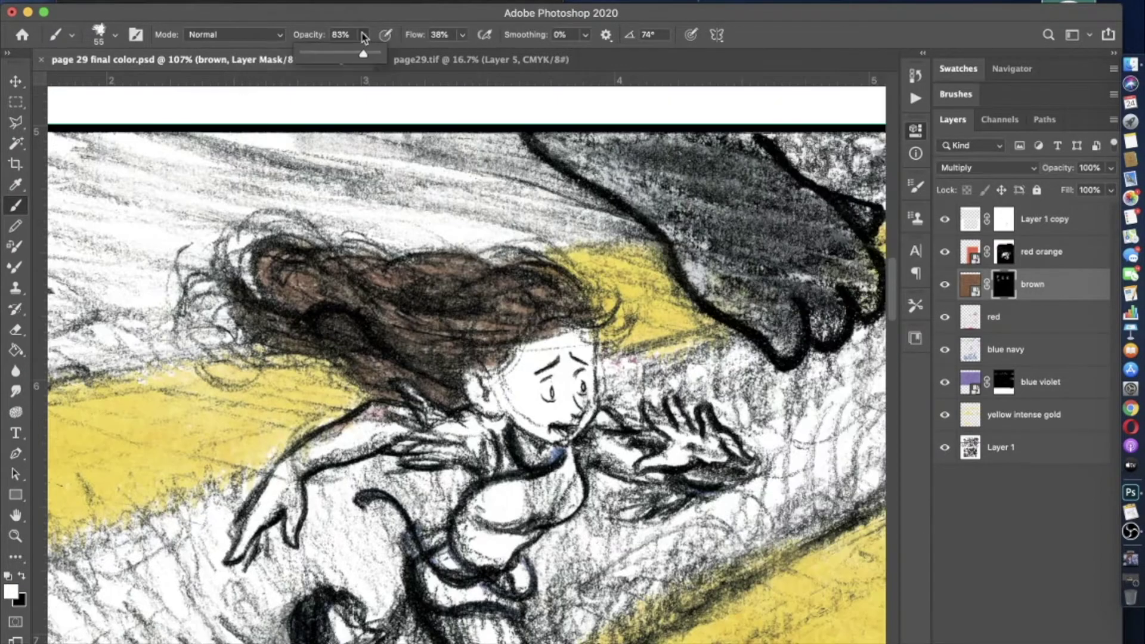
# - Tint the edges of the running girl's hair lightly with the 15 px brush at 19% opacity
pyautogui.press('1')
pyautogui.press('9')
pyautogui.click(116, 34)
pyautogui.write('15')
pyautogui.press('Return')
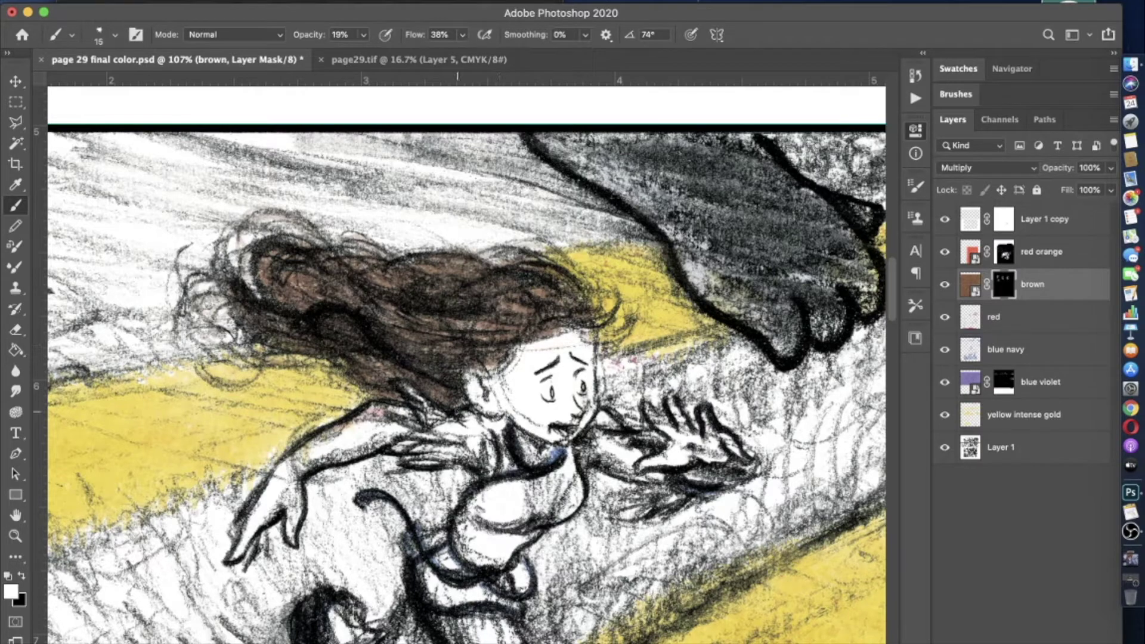
pyautogui.scroll(-5, 466, 364)
# - Deepen the brown in the mass of the running girl's hair with the 137 px brush at 80% opacity
pyautogui.scroll(4, 465, 364)
pyautogui.press('8')
pyautogui.click(115, 34)
pyautogui.write('137')
pyautogui.press('Return')
pyautogui.scroll(2, 459, 375)
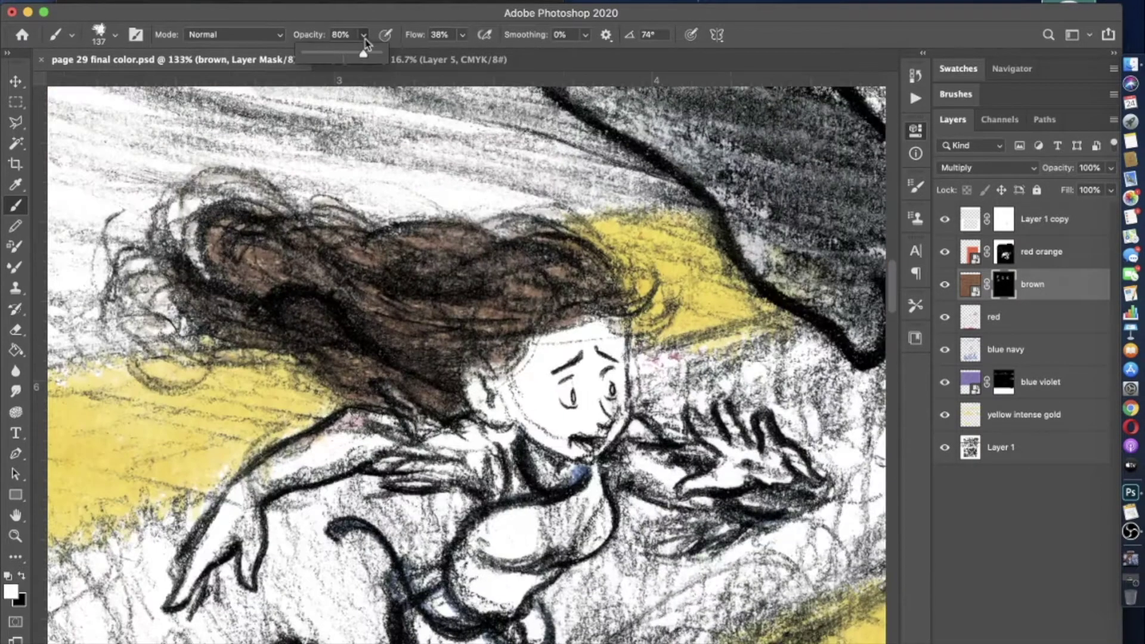
# - Tint the loose curls at the back of the running girl's hair with the 19 px brush at 18% opacity
pyautogui.press('1')
pyautogui.press('8')
pyautogui.click(115, 34)
pyautogui.write('19')
pyautogui.press('Return')
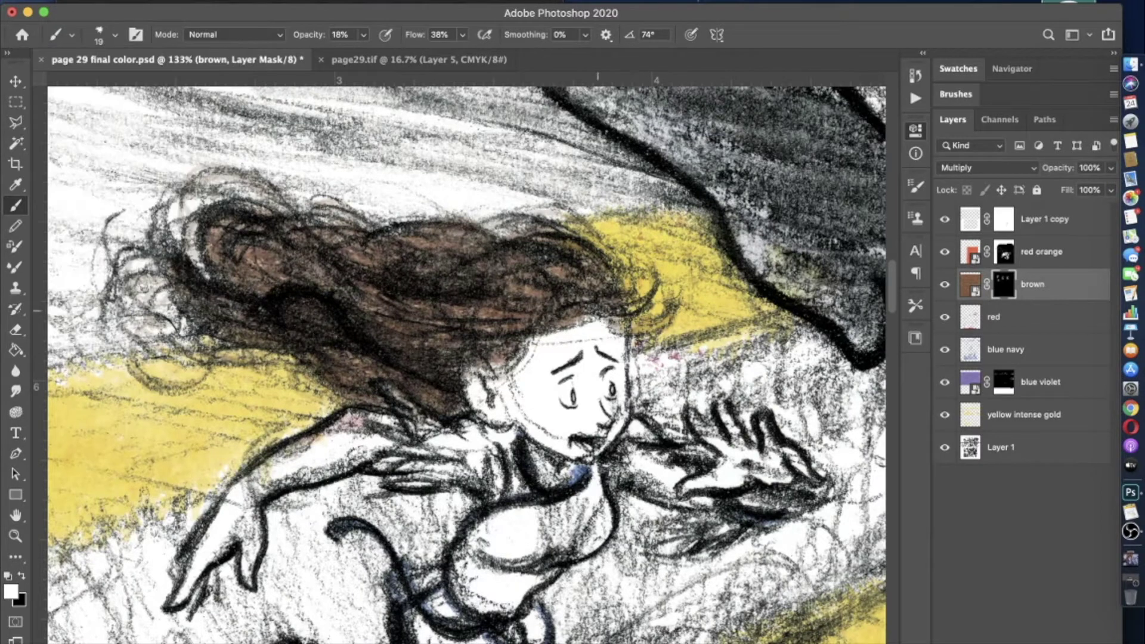
# - Touch up the fine strands of the running girl's hair with the 9 px brush at 4% opacity
pyautogui.click(115, 34)
pyautogui.write('9')
pyautogui.press('Return')
pyautogui.press('0')
pyautogui.press('4')
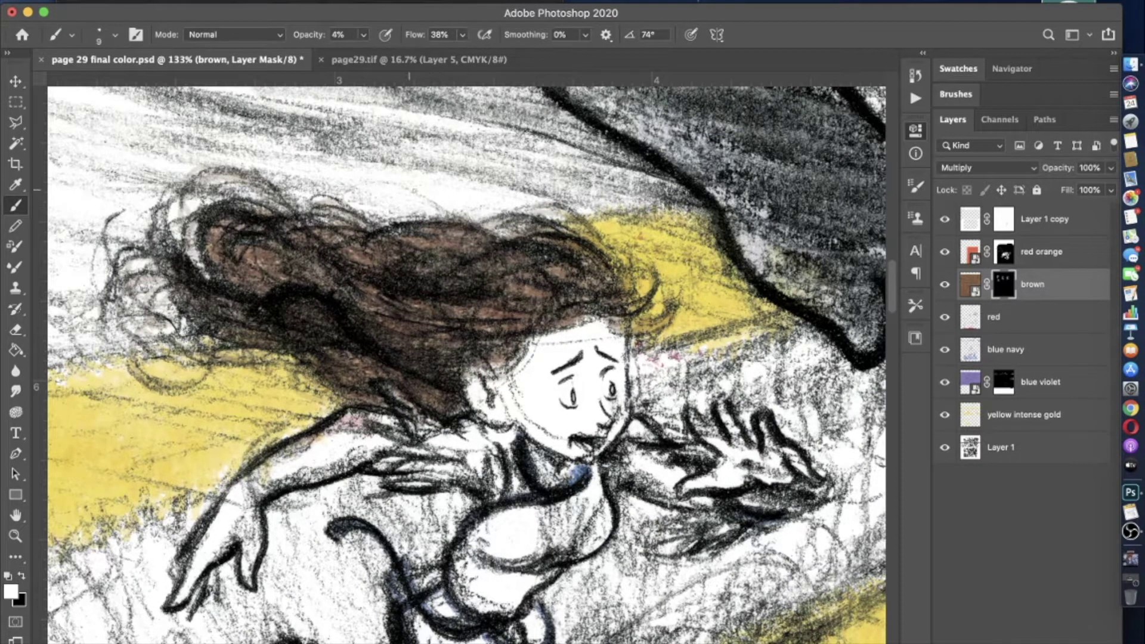
pyautogui.scroll(-2, 528, 265)
pyautogui.scroll(-5, 634, 294)
pyautogui.press('x')
pyautogui.scroll(4, 465, 358)
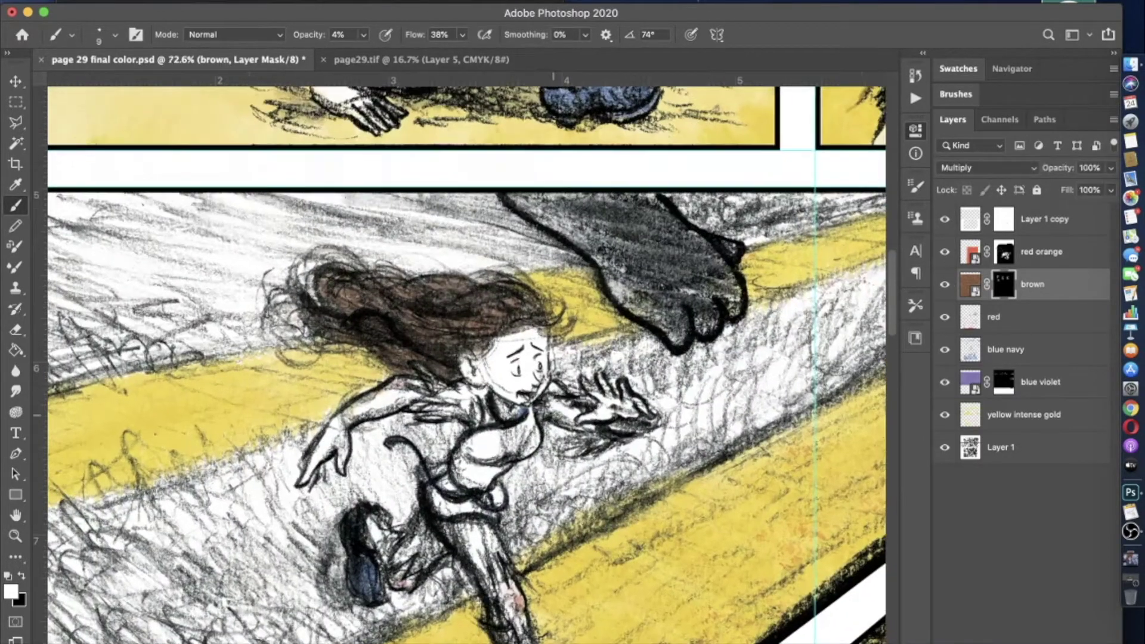
# - Paint brown into the hair of the girl in front of the magenta burst with the 76 px white brush at 100% opacity
pyautogui.press('0')
pyautogui.scroll(-6, 392, 361)
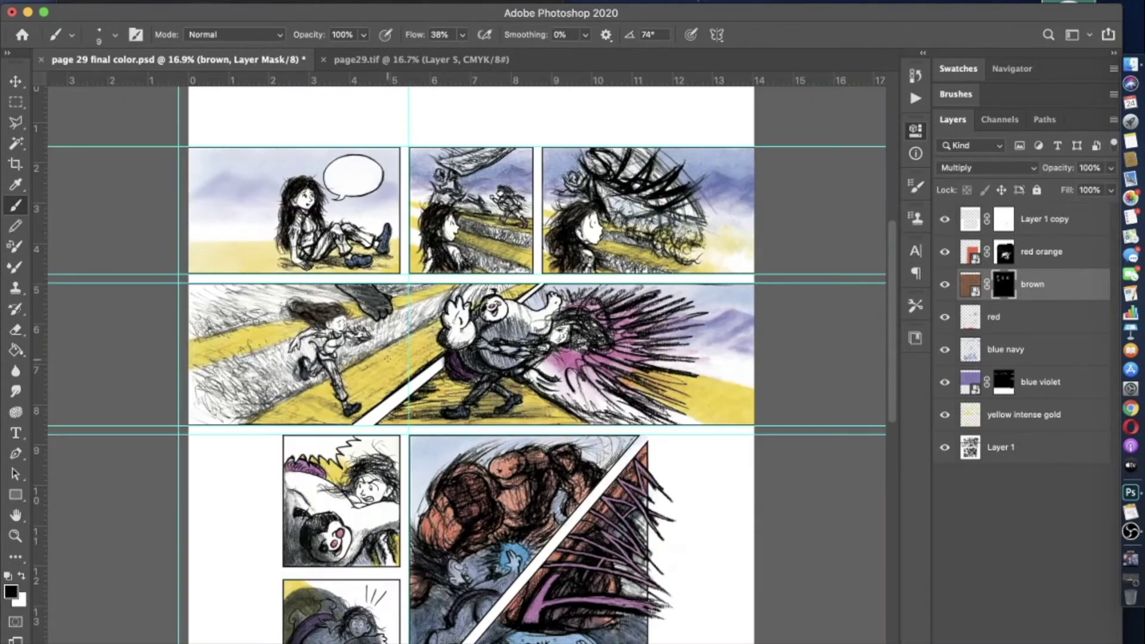
pyautogui.scroll(6, 572, 318)
pyautogui.moveTo(423, 382)
pyautogui.mouseDown()
pyautogui.moveTo(608, 370)
pyautogui.moveTo(537, 531)
pyautogui.moveTo(674, 561)
pyautogui.mouseUp()
pyautogui.scroll(-2, 454, 370)
pyautogui.moveTo(388, 340)
pyautogui.mouseDown()
pyautogui.moveTo(525, 334)
pyautogui.moveTo(614, 477)
pyautogui.moveTo(430, 477)
pyautogui.moveTo(597, 507)
pyautogui.mouseUp()
pyautogui.moveTo(525, 429)
pyautogui.mouseDown()
pyautogui.moveTo(561, 381)
pyautogui.moveTo(615, 525)
pyautogui.mouseUp()
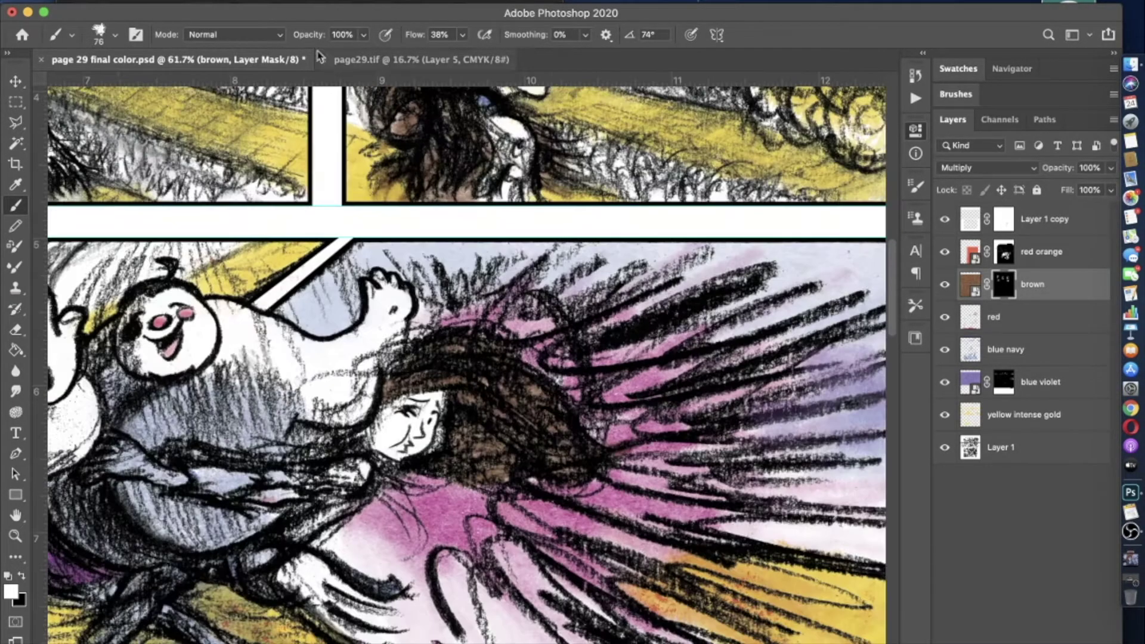
# - Tint the hair edges above the face of the girl by the magenta burst with the 14 px brush at 15% opacity
pyautogui.scroll(-2, 462, 375)
pyautogui.click(363, 34)
pyautogui.click(115, 34)
pyautogui.click(90, 187)
pyautogui.scroll(2, 334, 370)
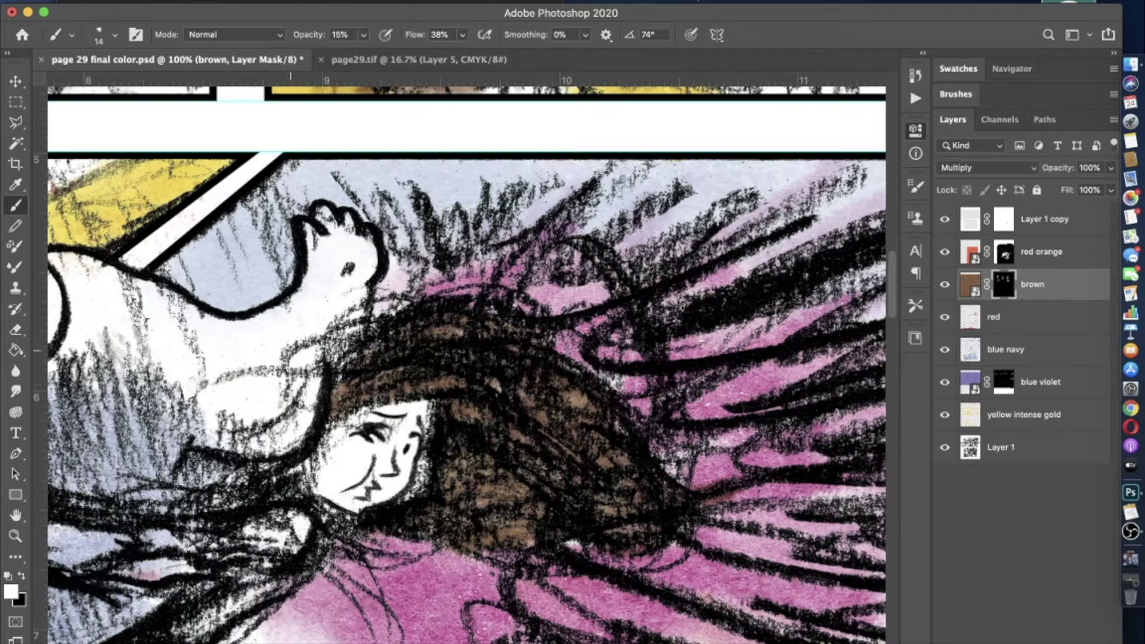
# - Add faint brown to the outer strands of the girl's hair by the magenta burst with the 14 px brush at 23% opacity
pyautogui.press('2')
pyautogui.press('3')
pyautogui.hscroll(3, 544, 348)
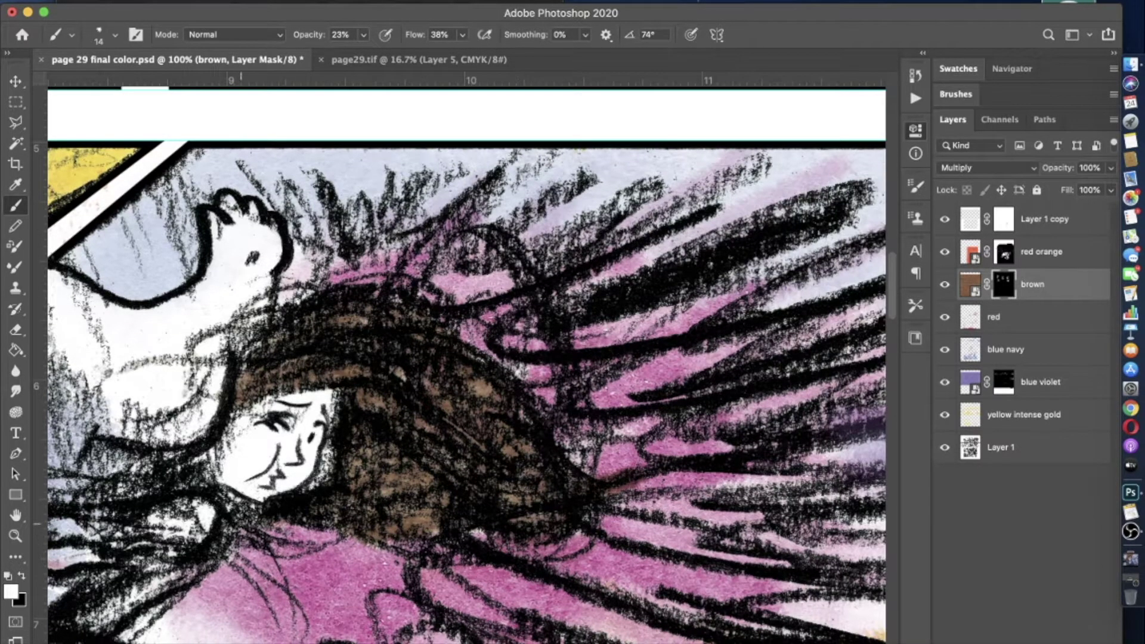
pyautogui.hscroll(-3, 465, 358)
pyautogui.scroll(-1, 465, 358)
pyautogui.hscroll(-2, 319, 408)
pyautogui.scroll(-2, 319, 409)
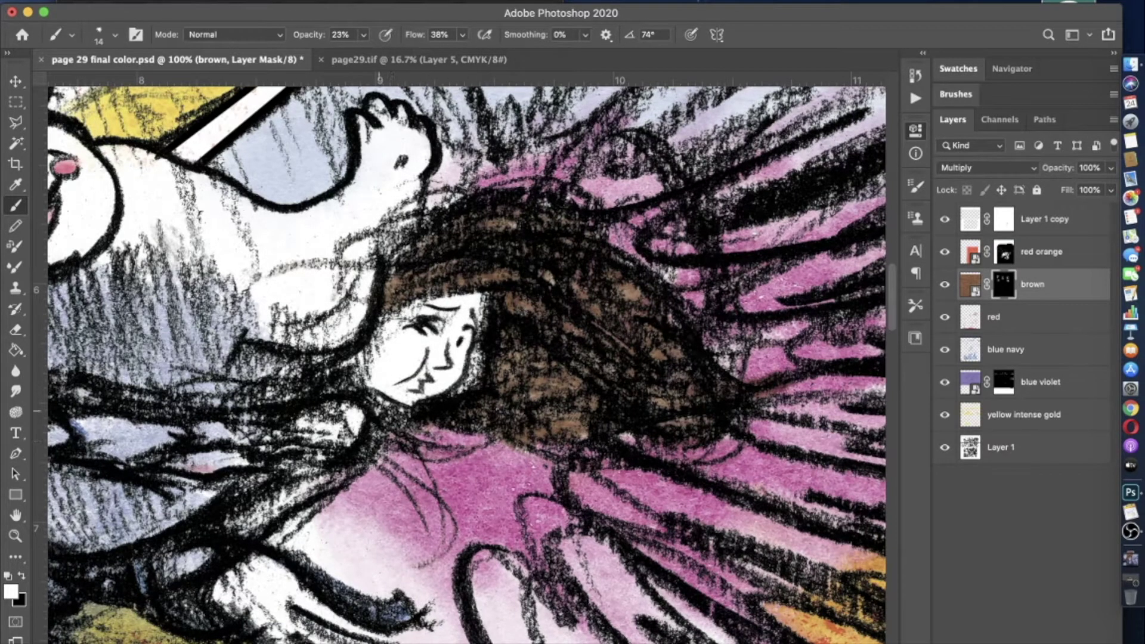
# - Paint brown along the strands beside the girl's face and over the creature's body with the 35 px brush at 41% opacity
pyautogui.click(100, 37)
pyautogui.moveTo(363, 35); pyautogui.dragTo(381, 59)
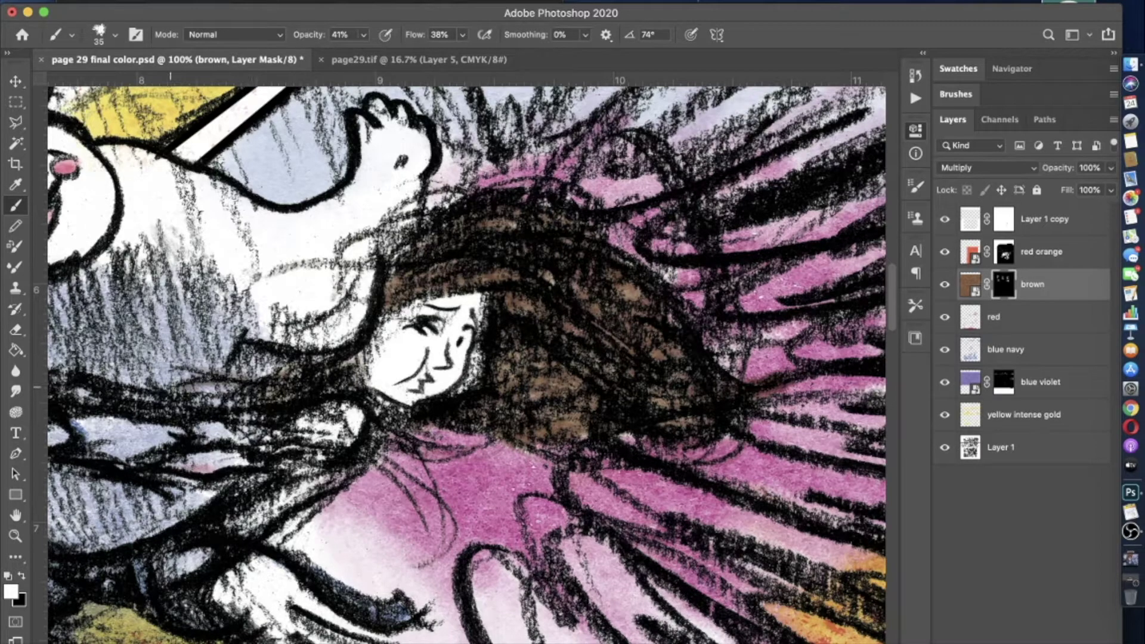
pyautogui.scroll(-5, 465, 363)
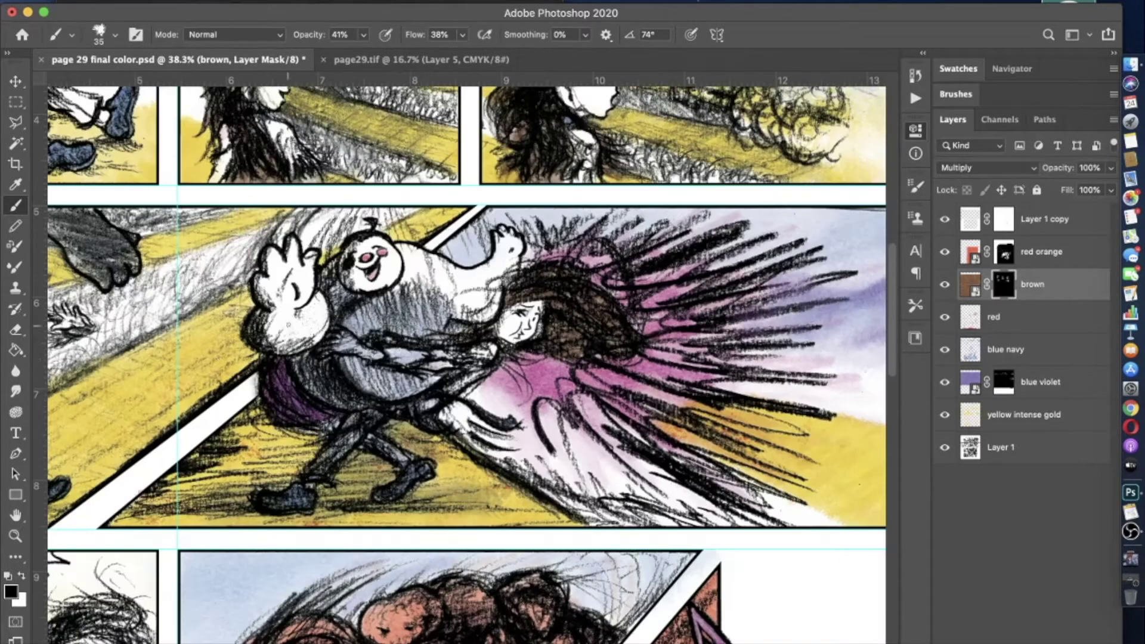
pyautogui.hscroll(-1, 466, 364)
pyautogui.scroll(5, 441, 364)
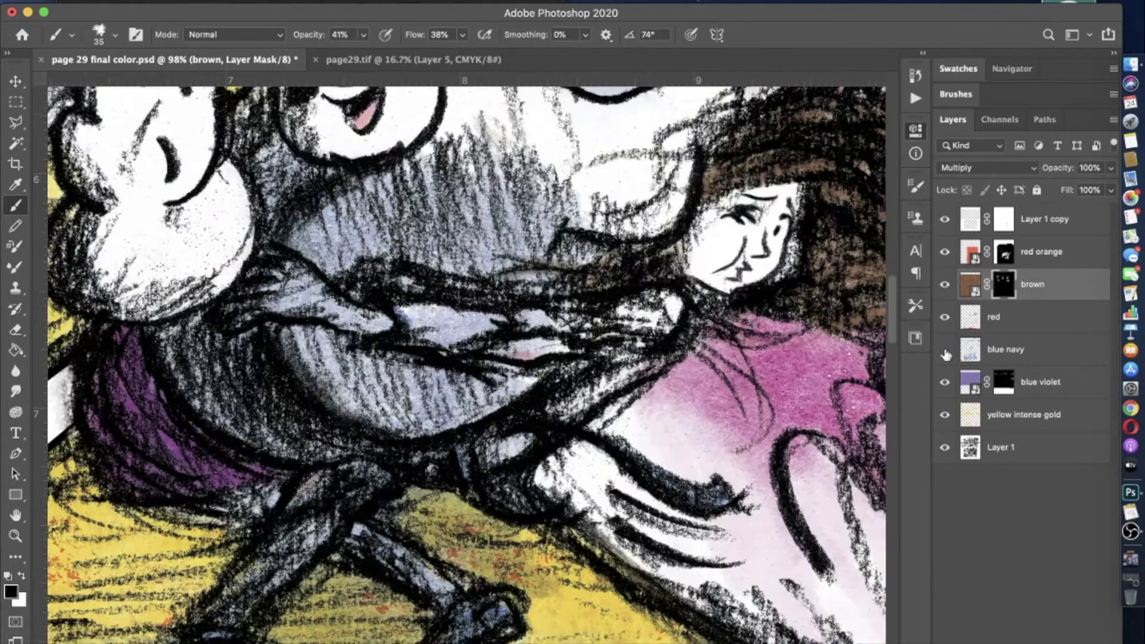
# - Erase some blue from the girl's outstretched arm on the blue navy layer with the 118 px eraser at 26% opacity
pyautogui.click(954, 352)
pyautogui.click(15, 330)
pyautogui.click(455, 325)
pyautogui.moveTo(453, 323); pyautogui.dragTo(477, 328)
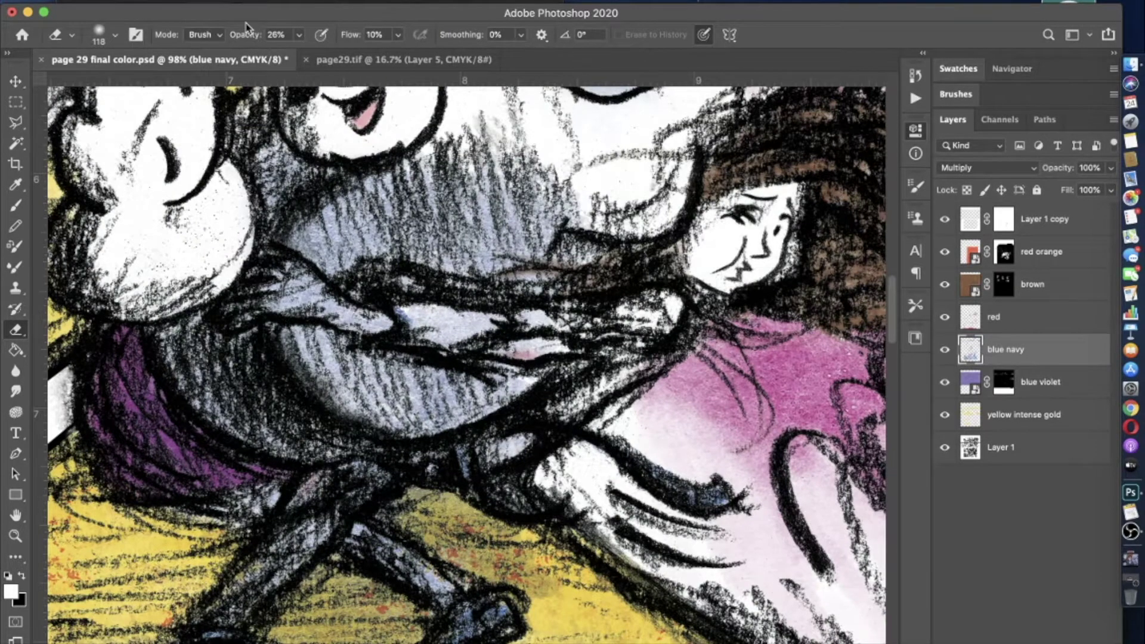
pyautogui.scroll(-5, 560, 343)
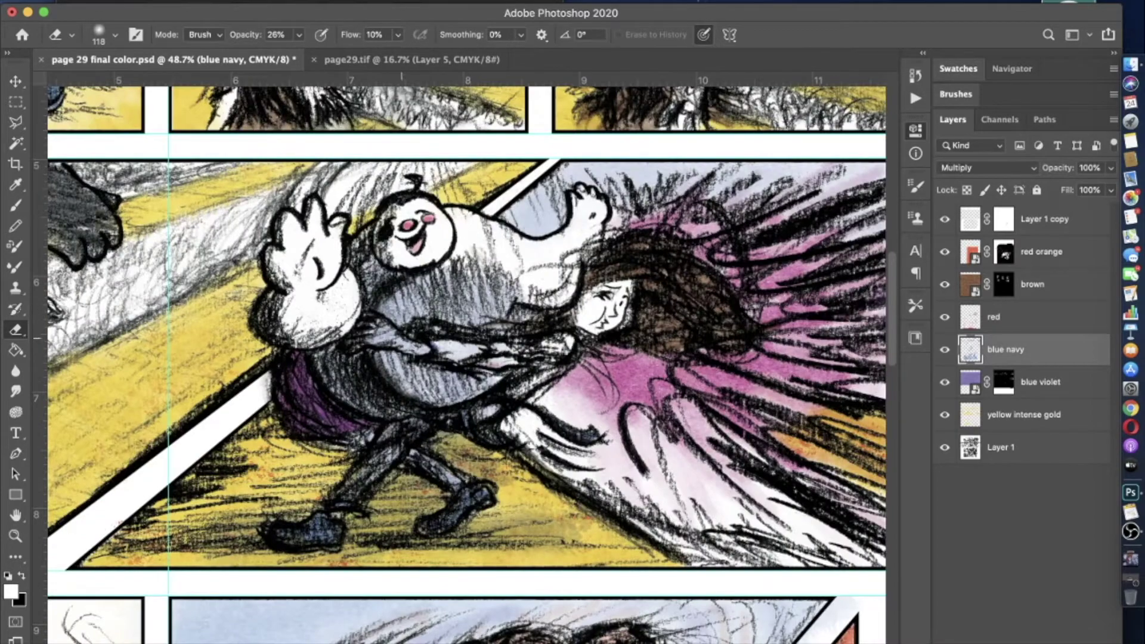
pyautogui.scroll(-5, 390, 338)
# - Paint brown on the brown layer's mask into the shouting girl's hair with the 35 px white brush at 84% opacity
pyautogui.click(1004, 284)
pyautogui.click(15, 205)
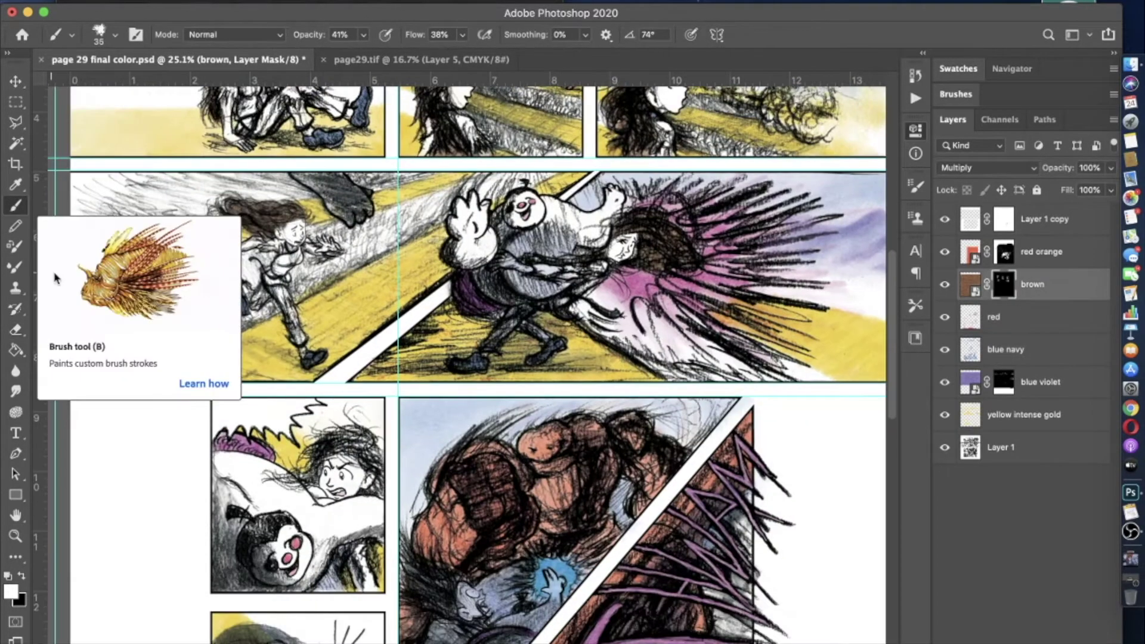
pyautogui.scroll(8, 362, 522)
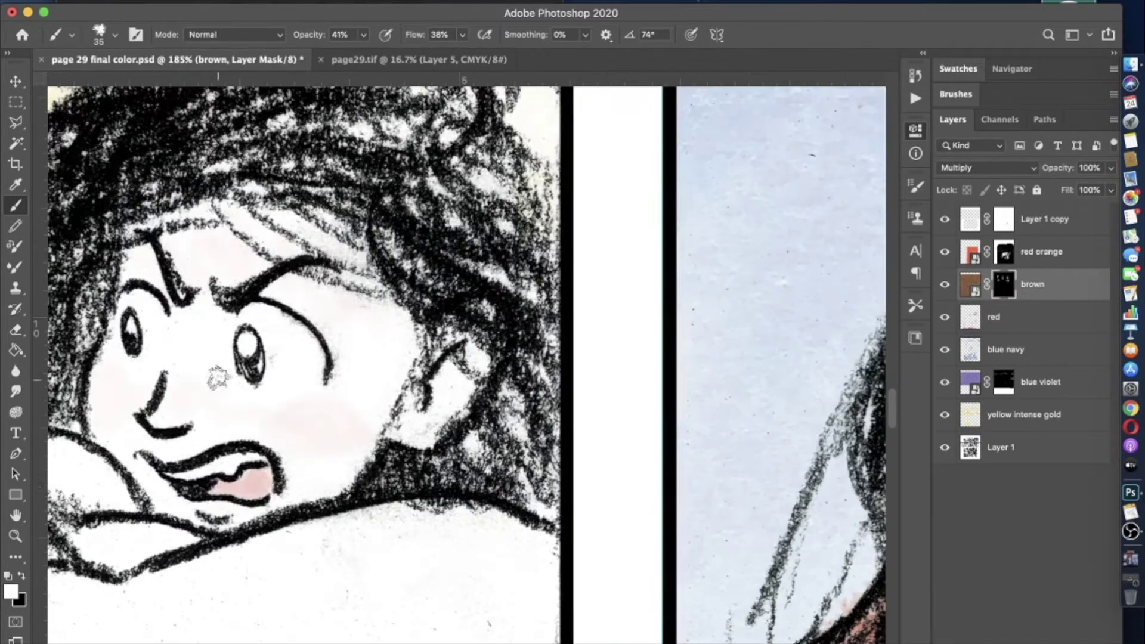
pyautogui.press('8')
pyautogui.press('4')
pyautogui.moveTo(382, 477)
pyautogui.mouseDown()
pyautogui.moveTo(465, 477)
pyautogui.moveTo(513, 405)
pyautogui.moveTo(536, 454)
pyautogui.mouseUp()
pyautogui.moveTo(543, 525)
pyautogui.mouseDown()
pyautogui.moveTo(549, 334)
pyautogui.moveTo(388, 239)
pyautogui.mouseUp()
pyautogui.moveTo(417, 358); pyautogui.dragTo(555, 459)
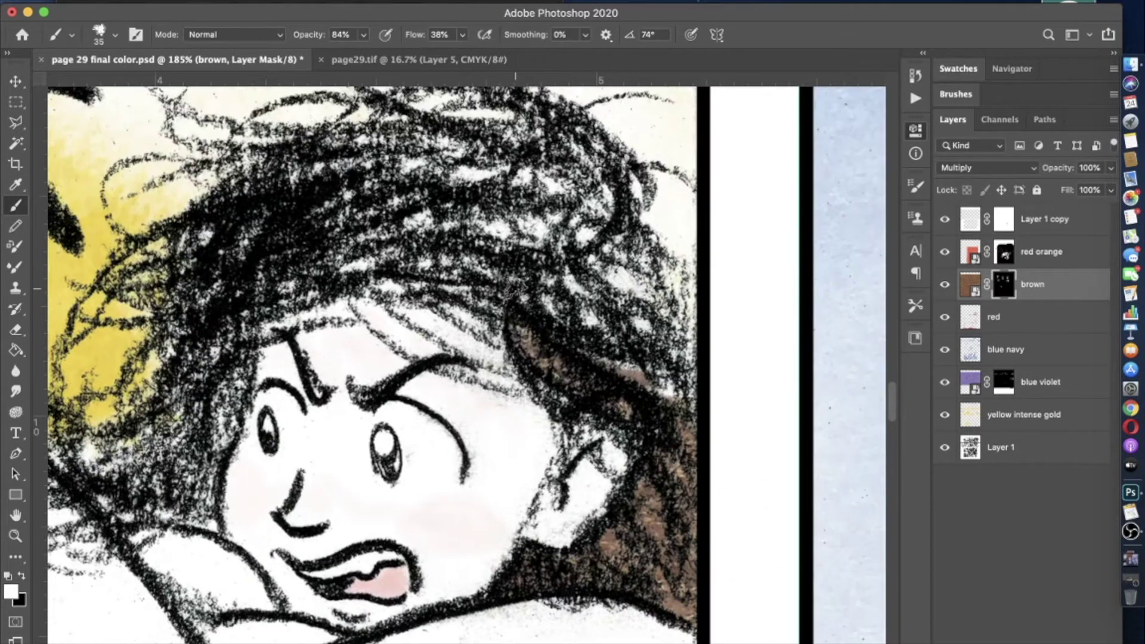
pyautogui.moveTo(203, 530); pyautogui.dragTo(215, 358)
pyautogui.moveTo(197, 405)
pyautogui.mouseDown()
pyautogui.moveTo(120, 466)
pyautogui.moveTo(406, 441)
pyautogui.moveTo(447, 352)
pyautogui.moveTo(597, 280)
pyautogui.moveTo(710, 323)
pyautogui.mouseUp()
# - Fill the larger areas of the shouting girl's hair with brown using the 92 px brush at 79% opacity
pyautogui.scroll(-2, 454, 453)
pyautogui.press('7')
pyautogui.press('9')
pyautogui.click(115, 34)
pyautogui.moveTo(776, 382)
pyautogui.mouseDown()
pyautogui.moveTo(597, 179)
pyautogui.moveTo(418, 286)
pyautogui.moveTo(707, 297)
pyautogui.moveTo(716, 227)
pyautogui.moveTo(597, 221)
pyautogui.mouseUp()
# - Tint the strands over the shouting girl's forehead and ear with the 20 px brush at 18% opacity
pyautogui.press('3')
pyautogui.press('4')
pyautogui.click(115, 35)
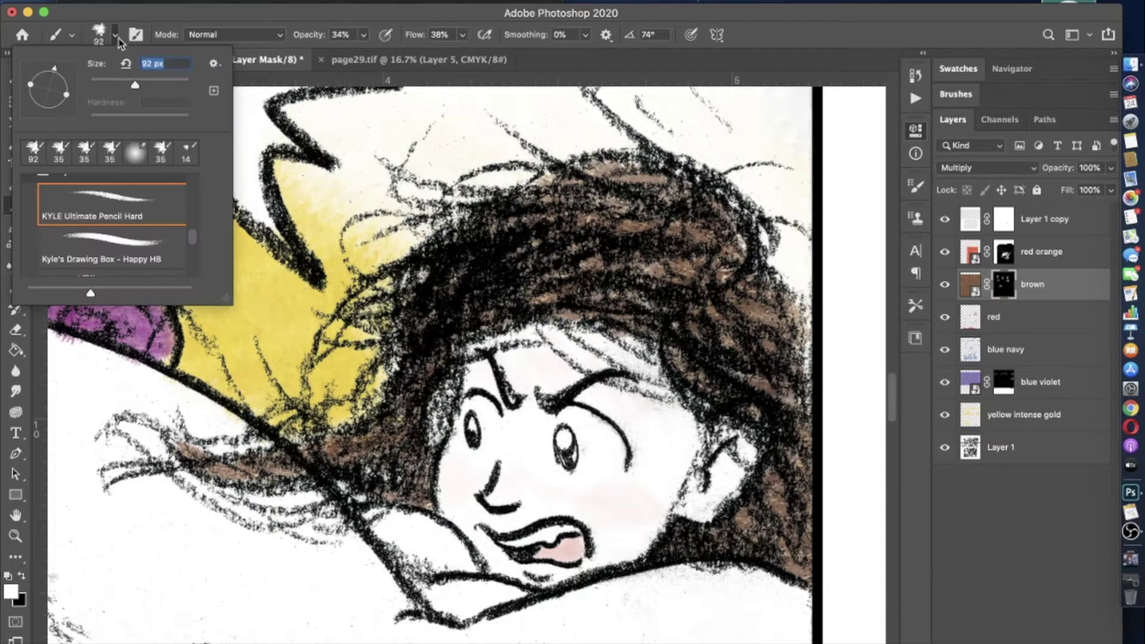
pyautogui.write('28')
pyautogui.hscroll(3, 454, 358)
pyautogui.write('20')
pyautogui.click(363, 35)
pyautogui.moveTo(352, 58); pyautogui.dragTo(354, 58)
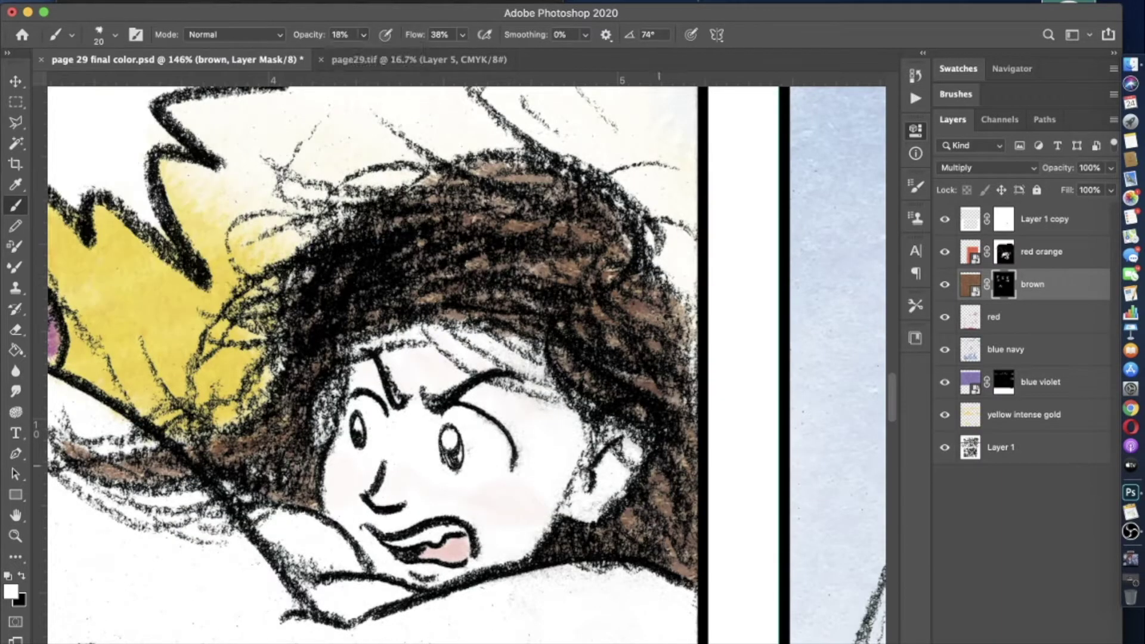
pyautogui.moveTo(544, 352); pyautogui.dragTo(561, 393)
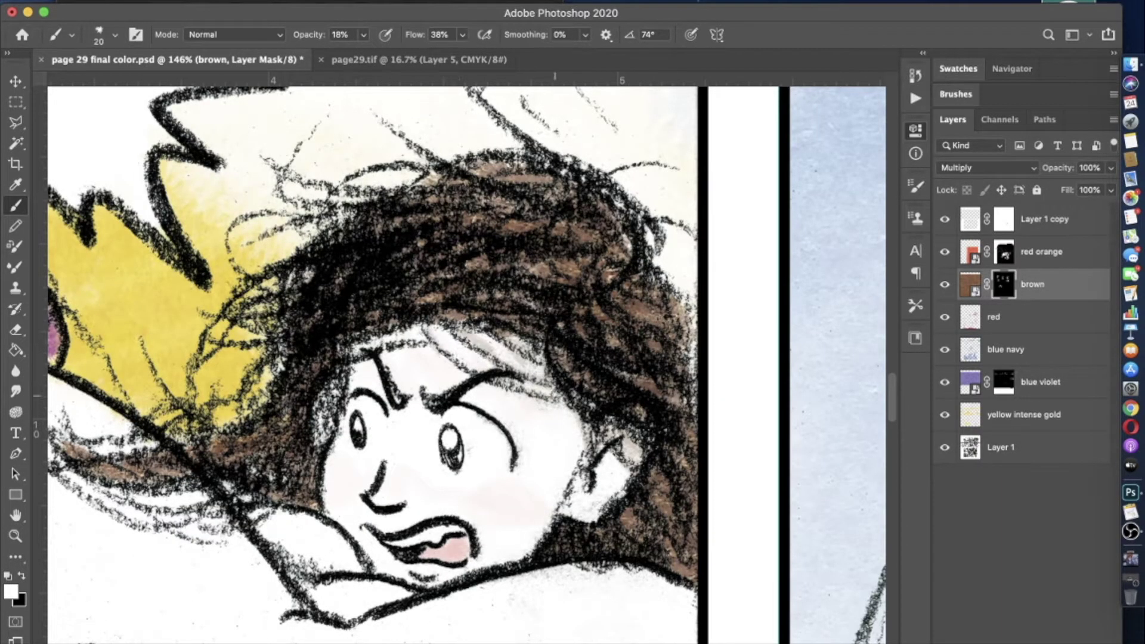
pyautogui.moveTo(454, 360)
pyautogui.mouseDown()
pyautogui.moveTo(525, 351)
pyautogui.moveTo(439, 343)
pyautogui.mouseUp()
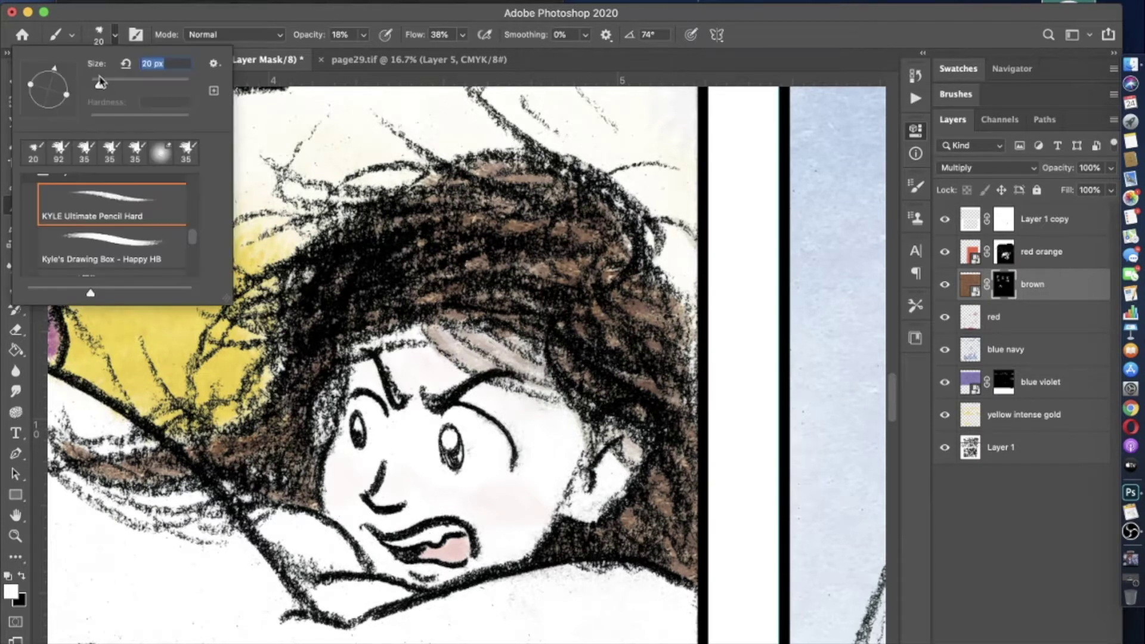
# - Tint the flyaway strands above the shouting girl's head with the brush reduced to 12 px at 18% opacity
pyautogui.scroll(5, 595, 219)
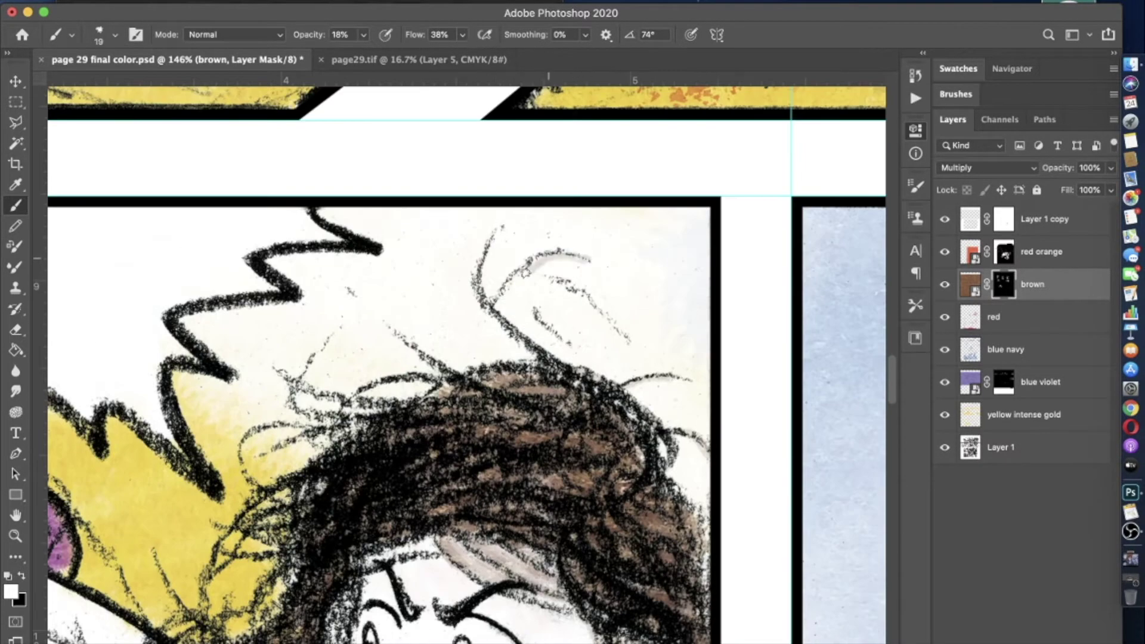
pyautogui.press('[')
pyautogui.press('[')
pyautogui.press('[')
pyautogui.press('[')
pyautogui.press('[')
pyautogui.press('[')
pyautogui.press('[')
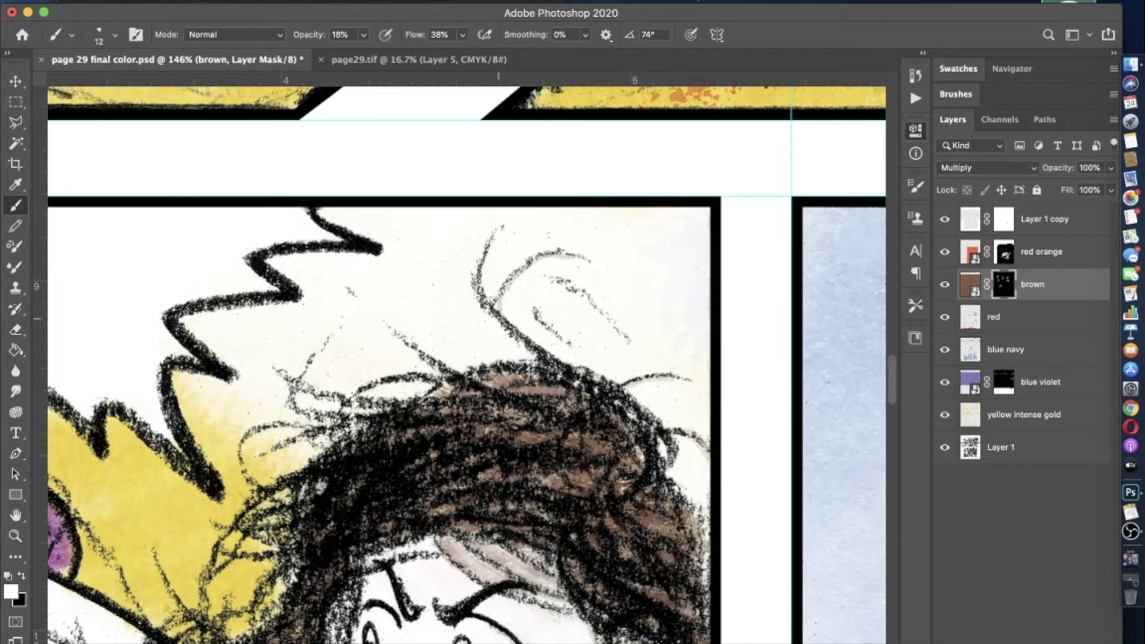
pyautogui.scroll(-3, 587, 374)
pyautogui.hscroll(-5, 587, 375)
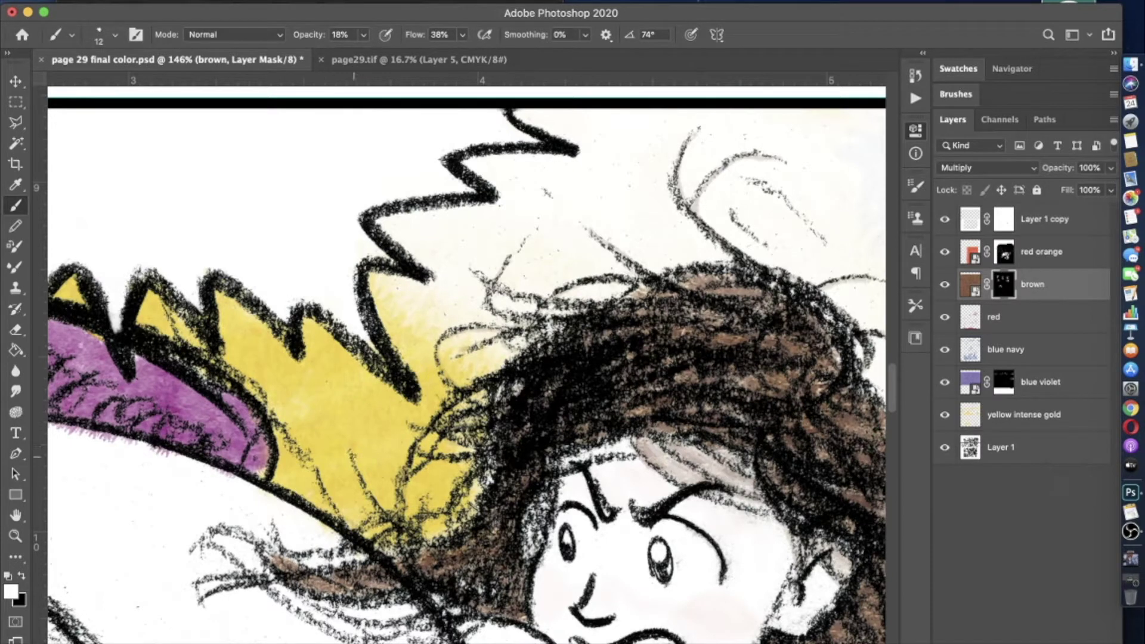
# - Add faint brown to the wispy lock lying across the creature's white arm with the 12 px brush at 18% opacity
pyautogui.scroll(-4, 466, 364)
pyautogui.hscroll(-1, 466, 364)
pyautogui.scroll(-2, 549, 362)
pyautogui.hscroll(-2, 548, 362)
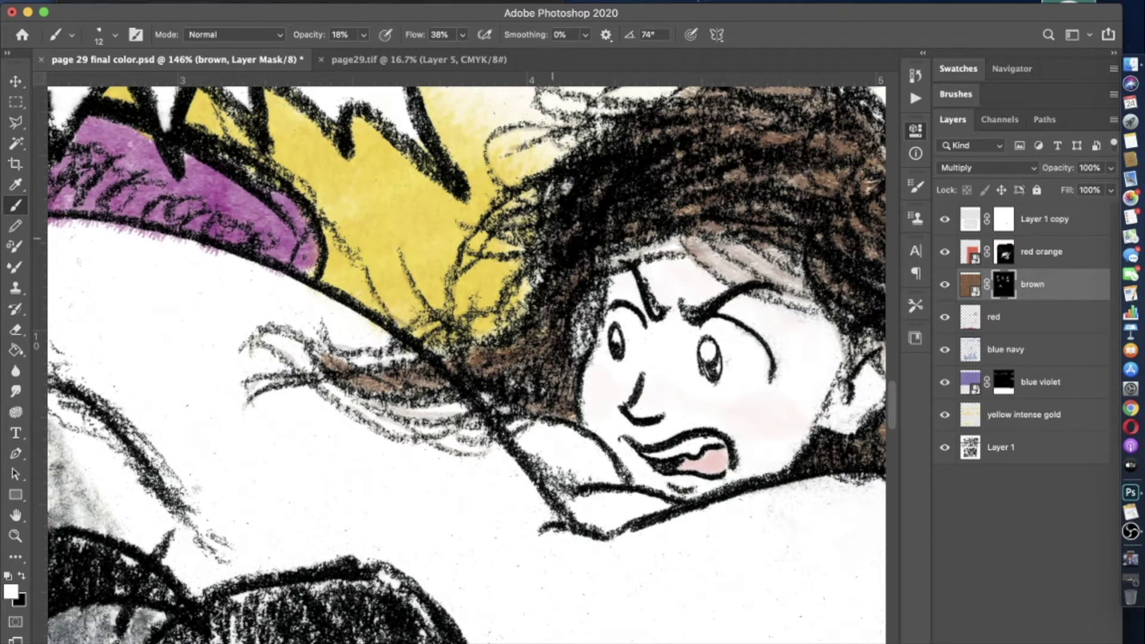
# - Paint brown into the frightened girl's hair in the small panel below with the 49 px white brush at 55% opacity
pyautogui.scroll(-5, 465, 370)
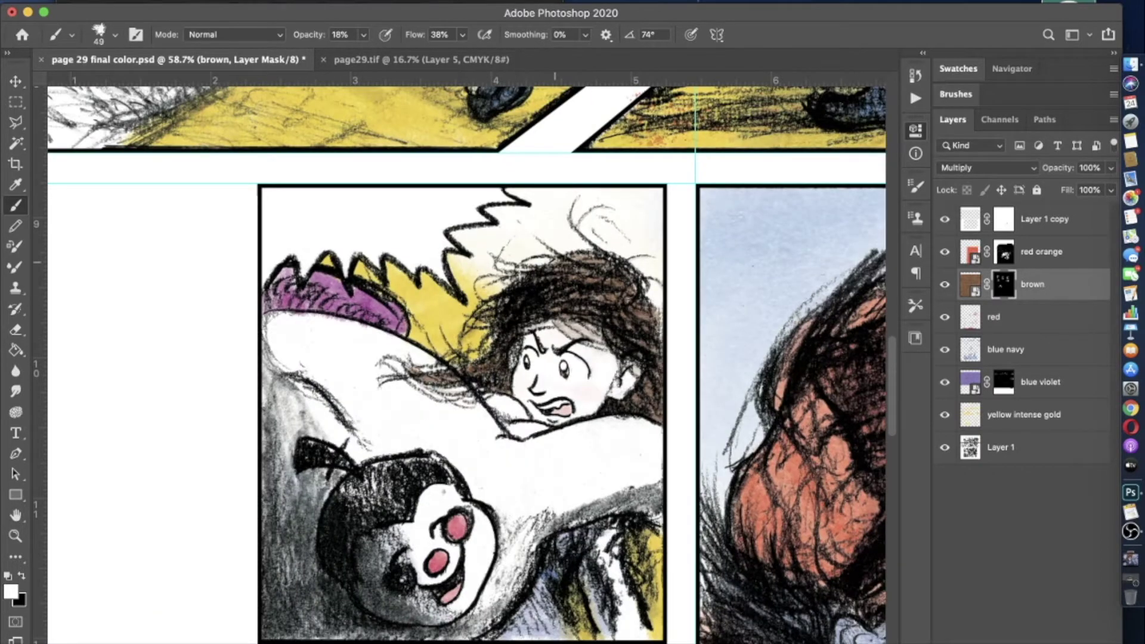
pyautogui.scroll(-2, 609, 327)
pyautogui.press('x')
pyautogui.press('5')
pyautogui.press('5')
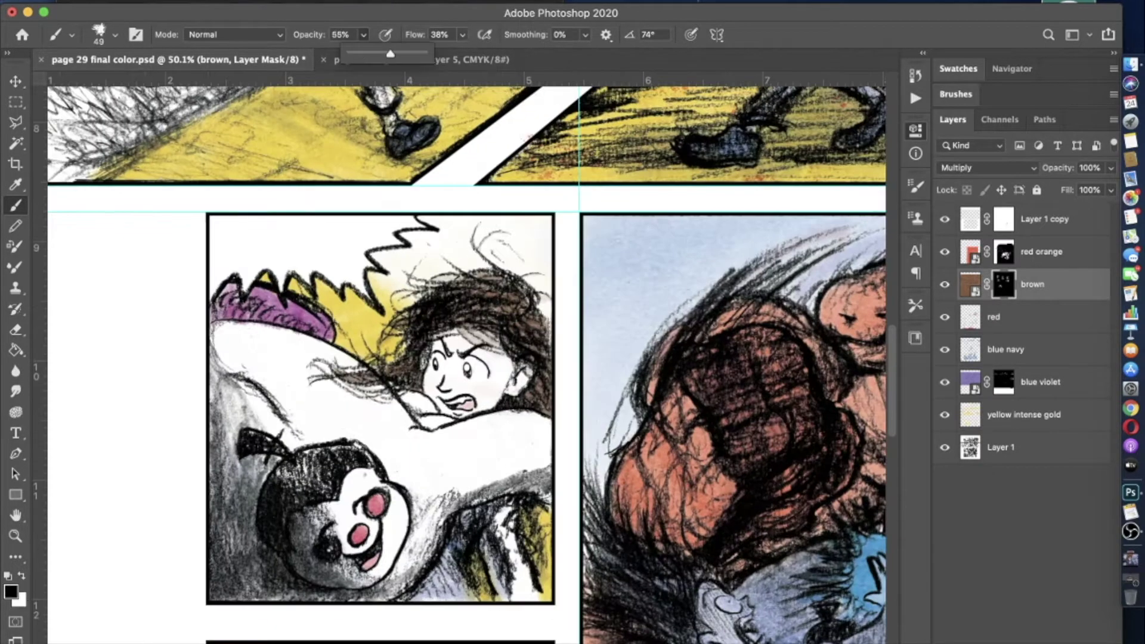
pyautogui.scroll(-4, 610, 327)
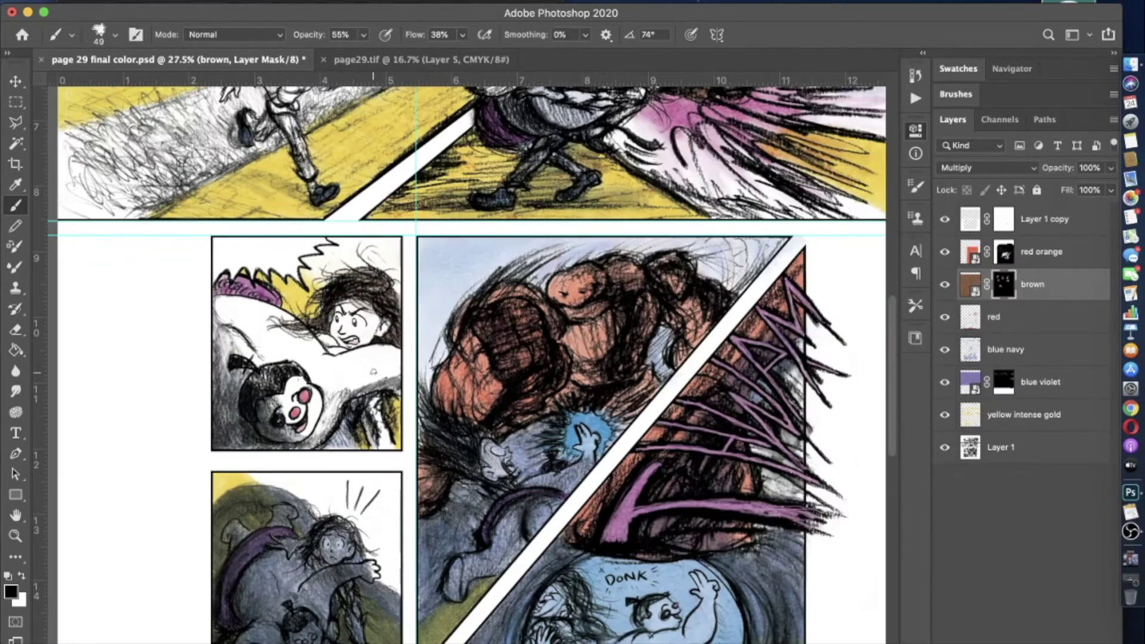
pyautogui.press('x')
pyautogui.scroll(8, 368, 501)
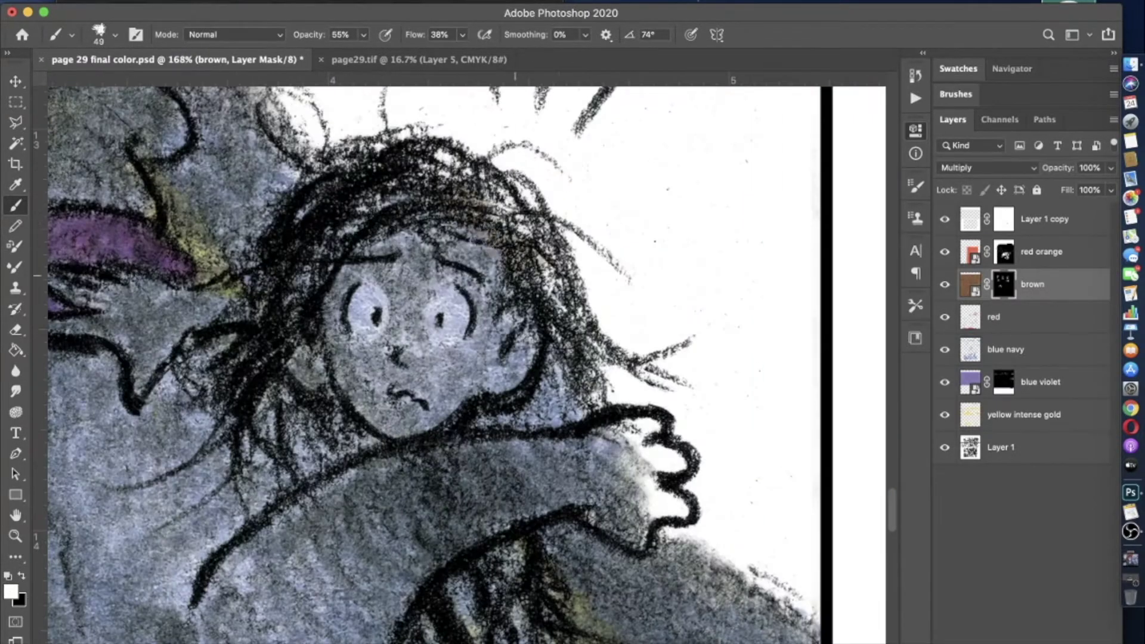
# - Paint the frightened girl's hair in the panel below on the brown layer's mask, refining with a 9 px brush at 14% opacity
pyautogui.moveTo(299, 417)
pyautogui.mouseDown()
pyautogui.moveTo(369, 448)
pyautogui.moveTo(247, 397)
pyautogui.moveTo(477, 178)
pyautogui.moveTo(575, 358)
pyautogui.moveTo(459, 430)
pyautogui.moveTo(543, 293)
pyautogui.moveTo(417, 215)
pyautogui.mouseUp()
pyautogui.scroll(-2, 418, 215)
pyautogui.click(363, 34)
pyautogui.scroll(3, 458, 147)
pyautogui.click(115, 34)
pyautogui.moveTo(381, 54); pyautogui.dragTo(354, 54)
pyautogui.click(115, 34)
pyautogui.moveTo(102, 90); pyautogui.dragTo(91, 90)
pyautogui.click(296, 263)
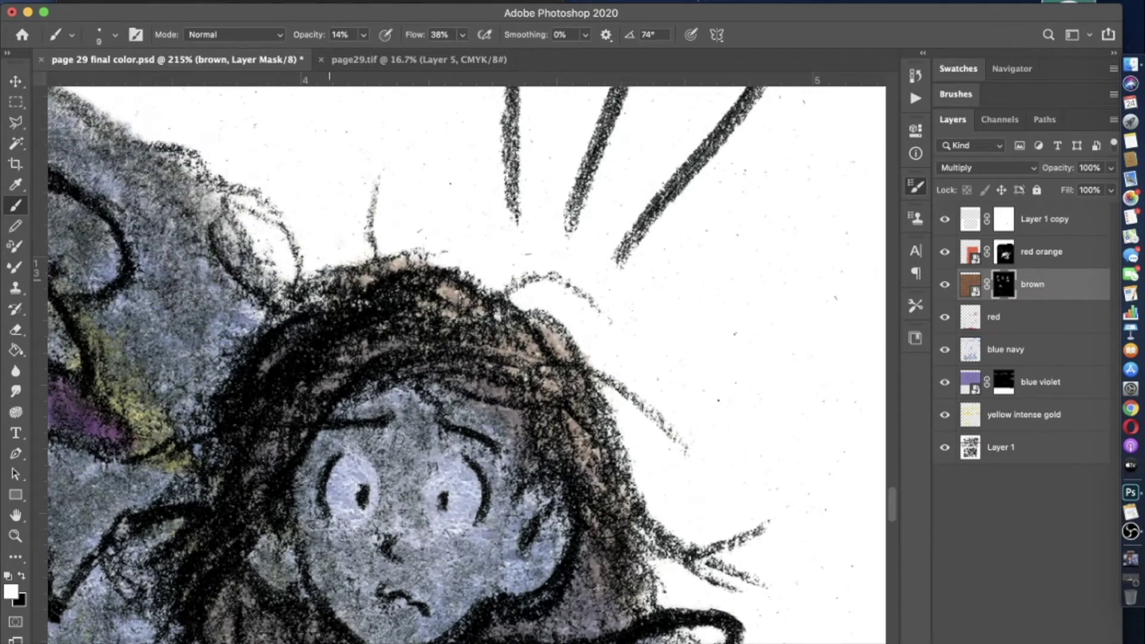
# - Switch to the 89 px textured brush at 53% opacity for the brown layer's mask
pyautogui.scroll(-5, 765, 383)
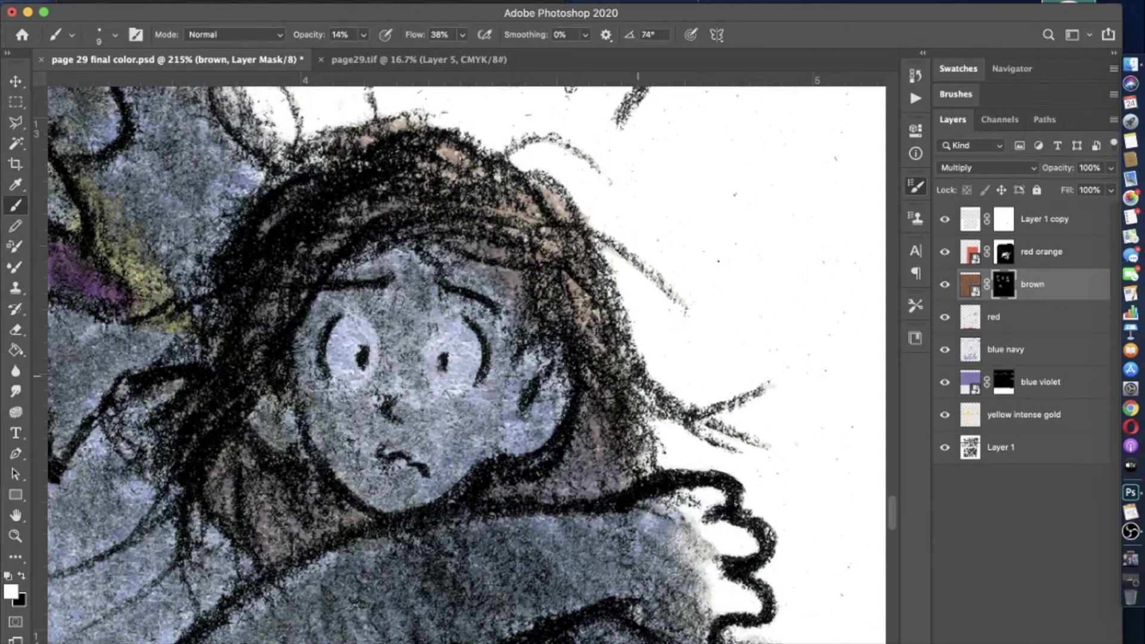
pyautogui.hscroll(-4, 628, 464)
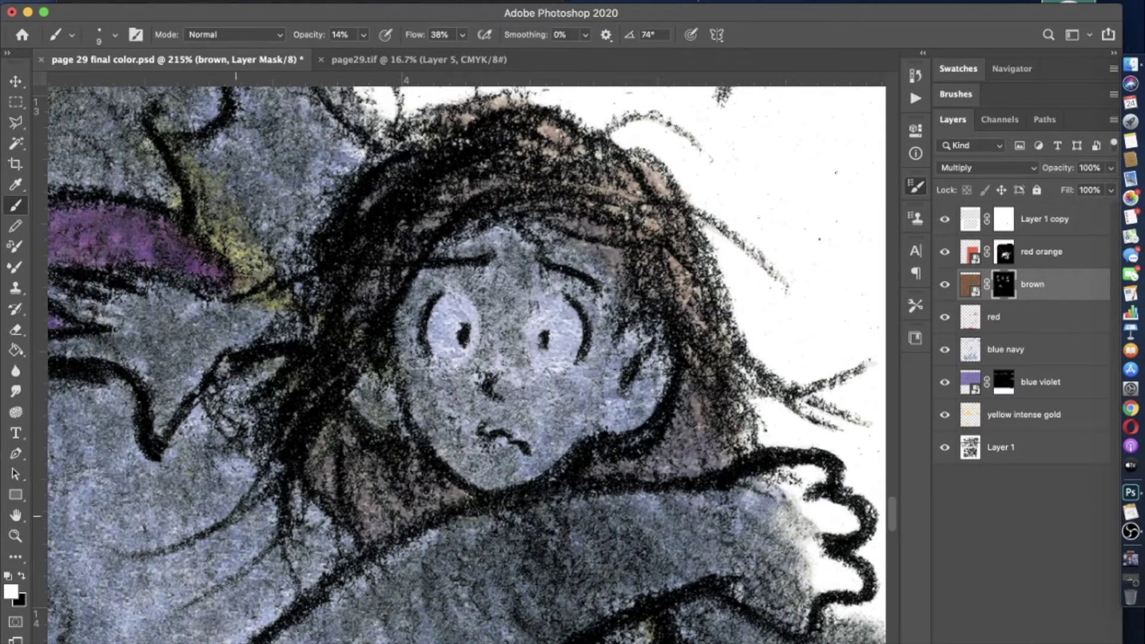
pyautogui.scroll(-5, 242, 350)
pyautogui.rightClick(137, 191)
pyautogui.scroll(3, 137, 191)
pyautogui.click(120, 188)
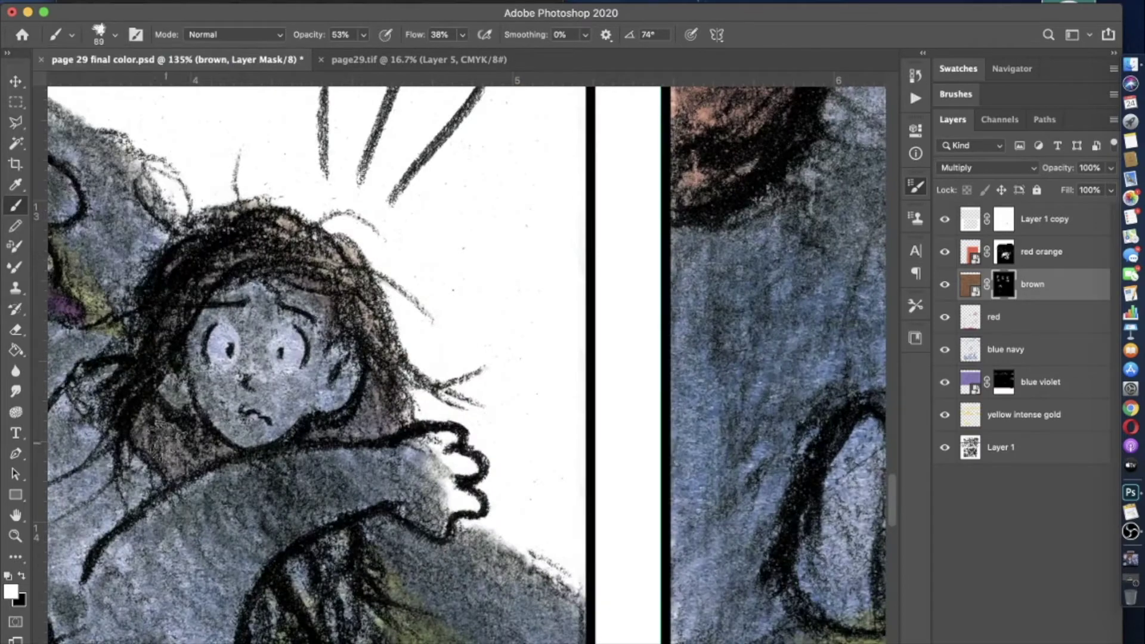
# - Set the brush opacity to 100% and move the brown layer above the red orange layer
pyautogui.scroll(-6, 117, 412)
pyautogui.scroll(4, 217, 215)
pyautogui.press('0')
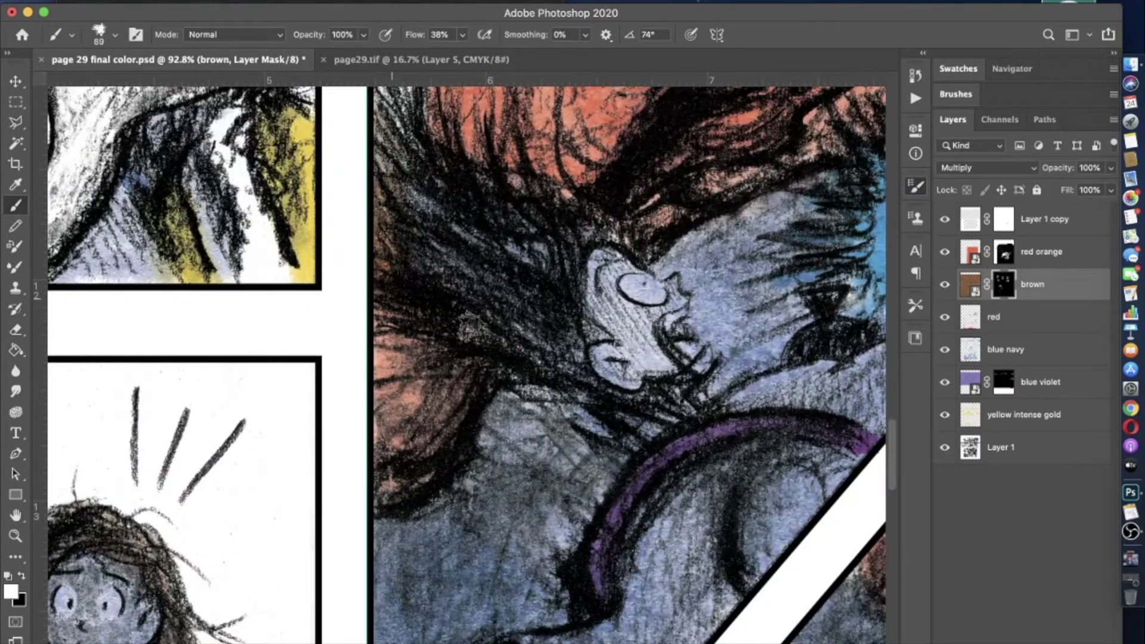
pyautogui.press('super+bracketright')
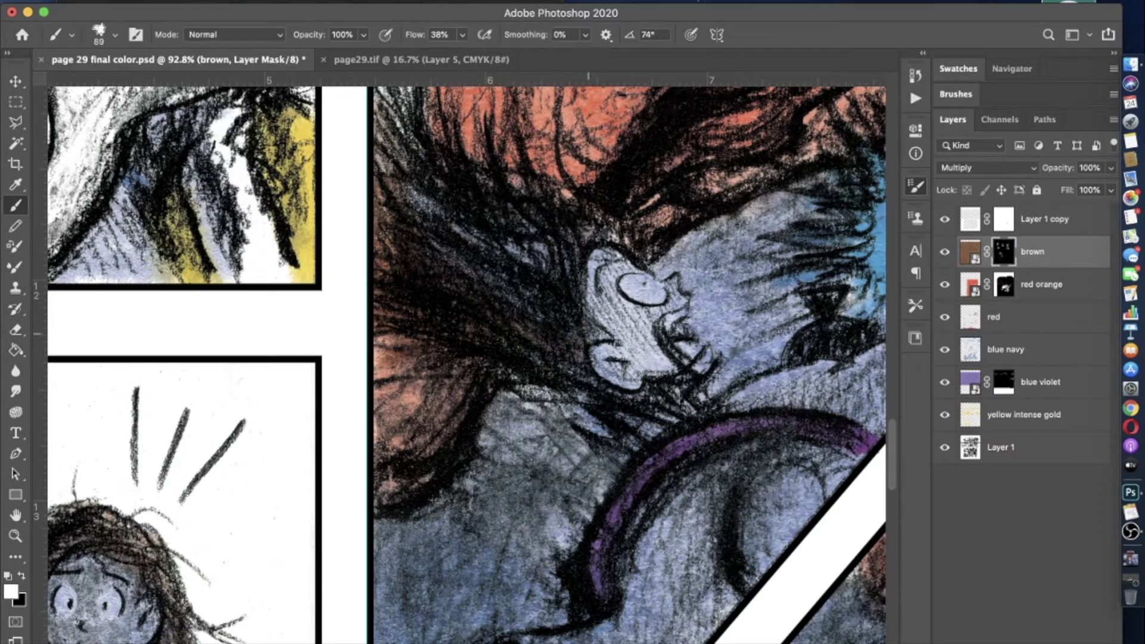
# - Paint brown into the dark streaming hair of the large panel with a 51 px textured brush at 55% and 77% opacity
pyautogui.scroll(5, 418, 268)
pyautogui.press('5')
pyautogui.press('5')
pyautogui.click(115, 34)
pyautogui.press('Return')
pyautogui.scroll(-3, 555, 411)
pyautogui.scroll(-2, 602, 473)
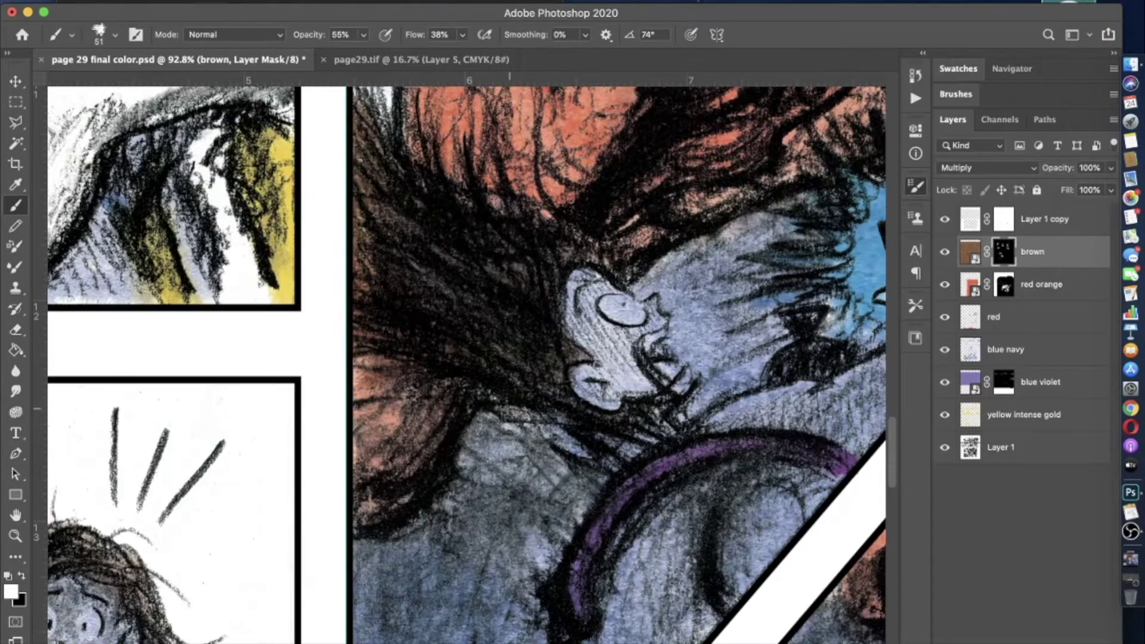
pyautogui.press('7')
pyautogui.press('7')
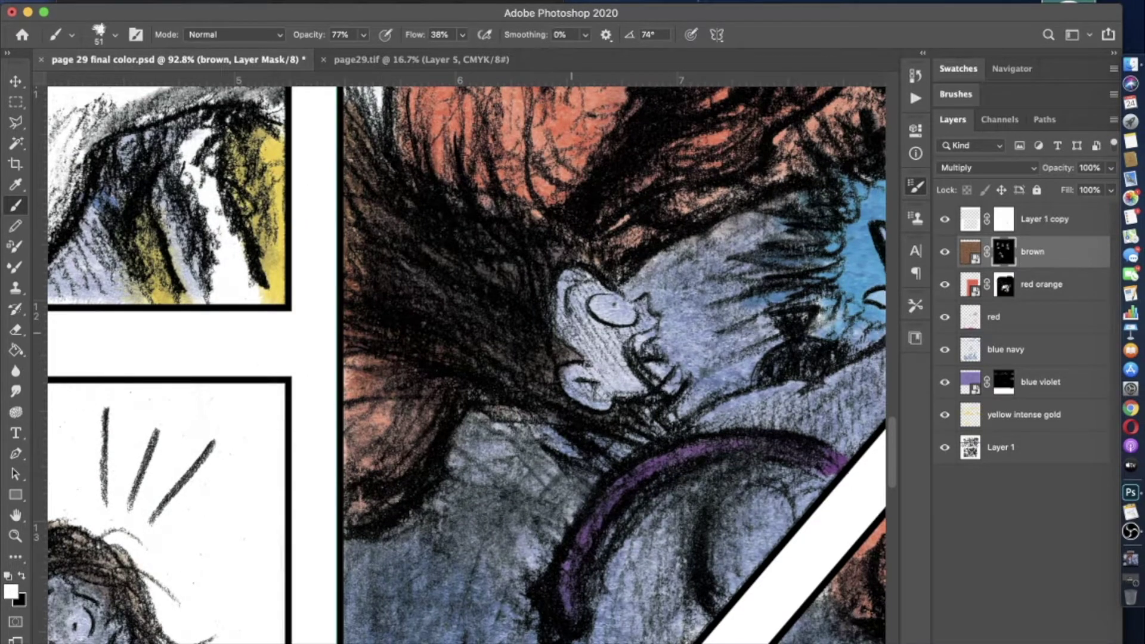
# - Add brown to the fine hair strands at the large panel's edge with a 12 px brush at 43% opacity
pyautogui.scroll(3, 608, 364)
pyautogui.press('4')
pyautogui.press('3')
pyautogui.scroll(1, 609, 364)
pyautogui.press('Return')
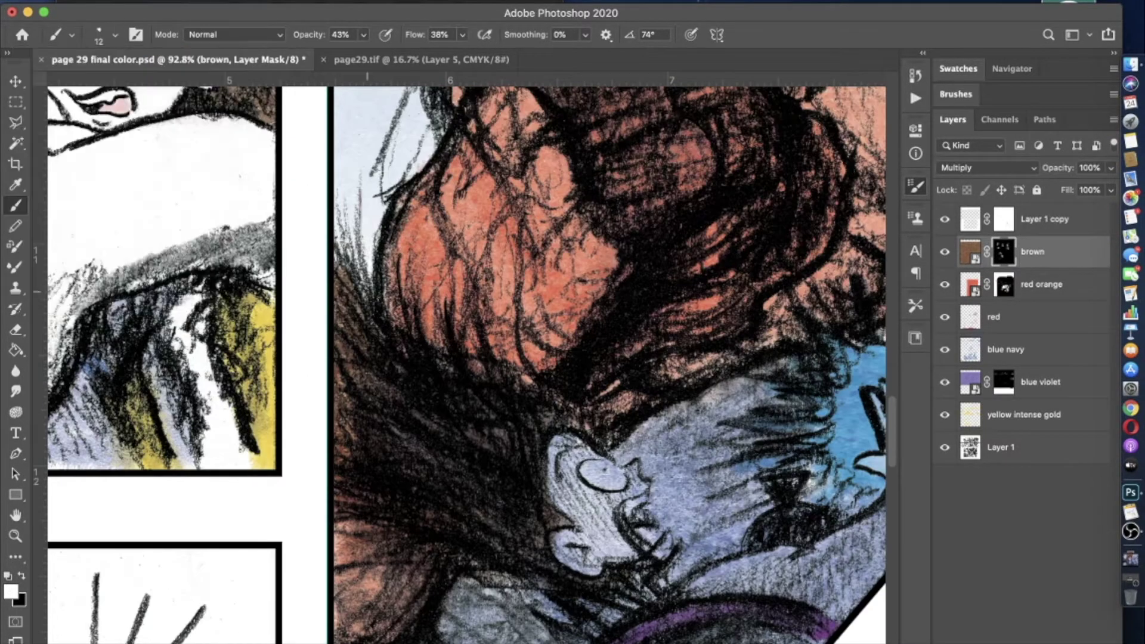
pyautogui.scroll(3, 471, 167)
pyautogui.scroll(-2, 469, 239)
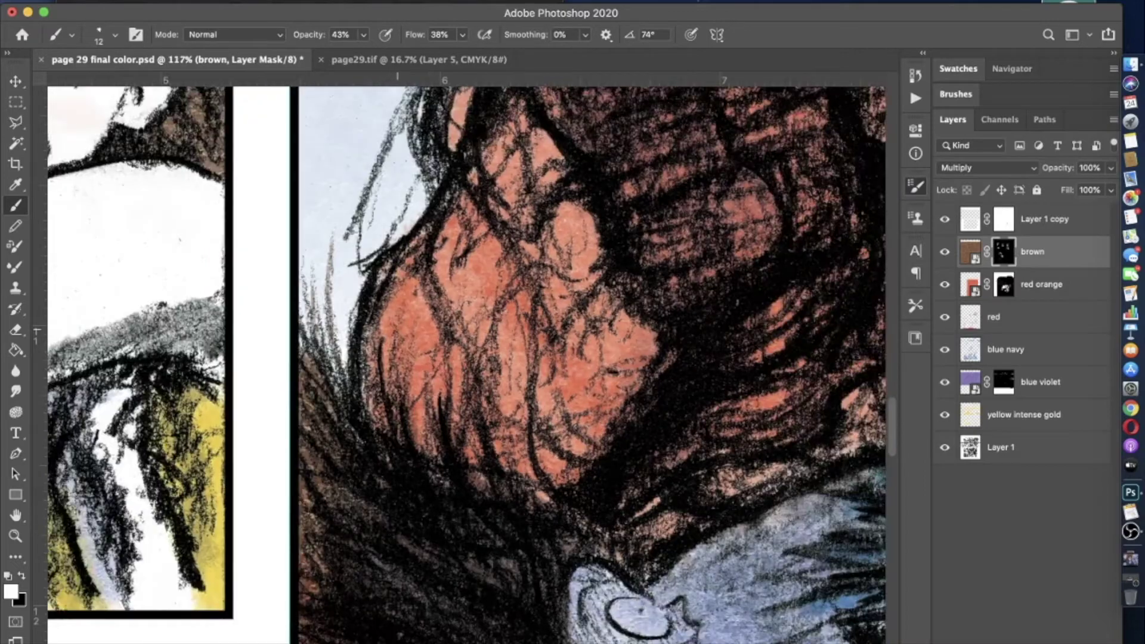
# - Add a layer mask to the blue navy layer
pyautogui.scroll(-4, 470, 239)
pyautogui.scroll(4, 583, 468)
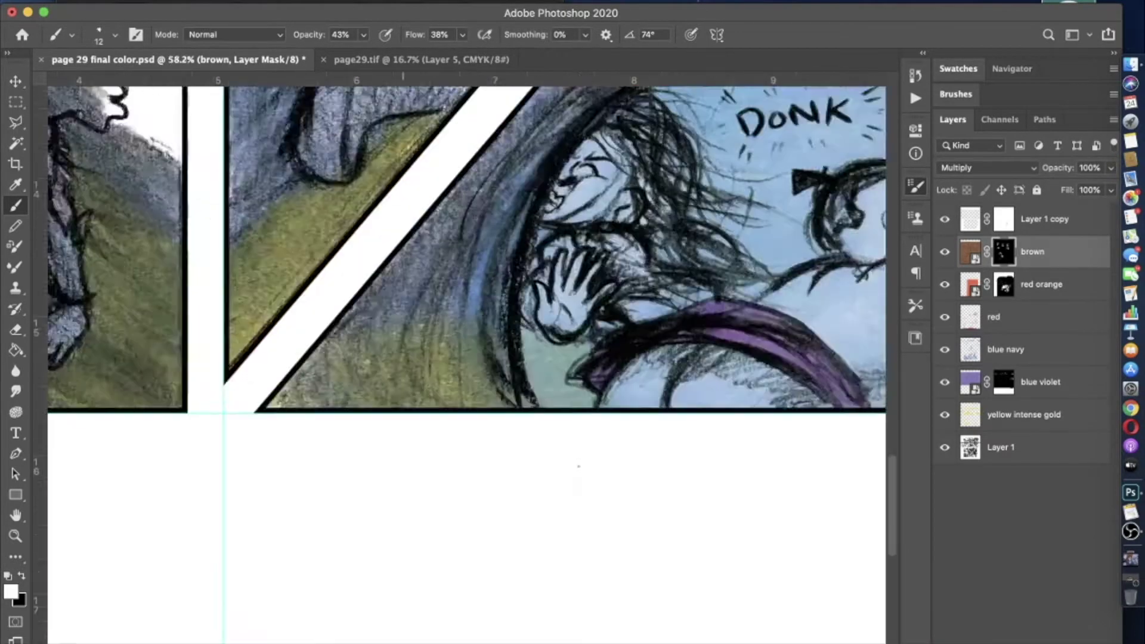
pyautogui.click(1008, 349)
pyautogui.press('e')
pyautogui.click(115, 34)
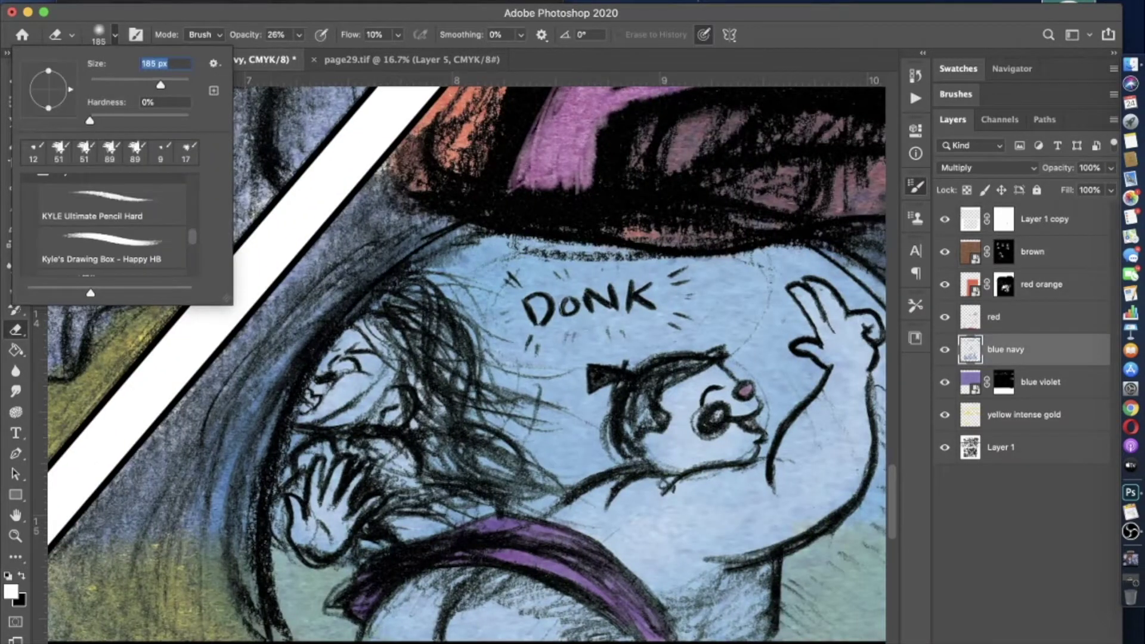
pyautogui.press('Return')
pyautogui.scroll(-3, 337, 379)
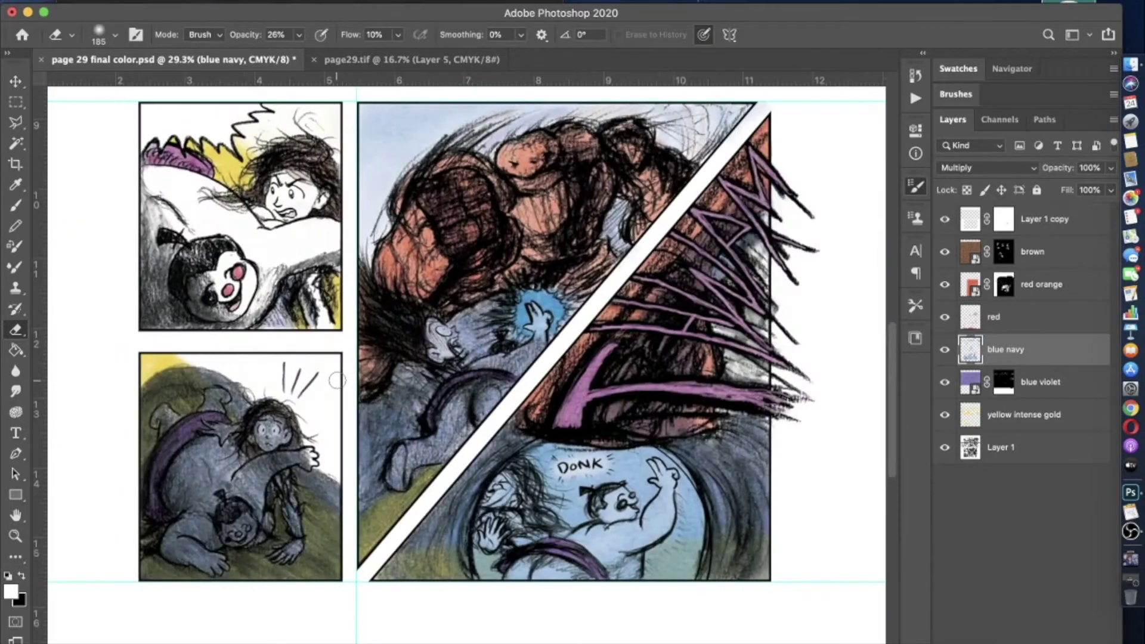
pyautogui.hotkey('ctrl', 'shift', 'm')
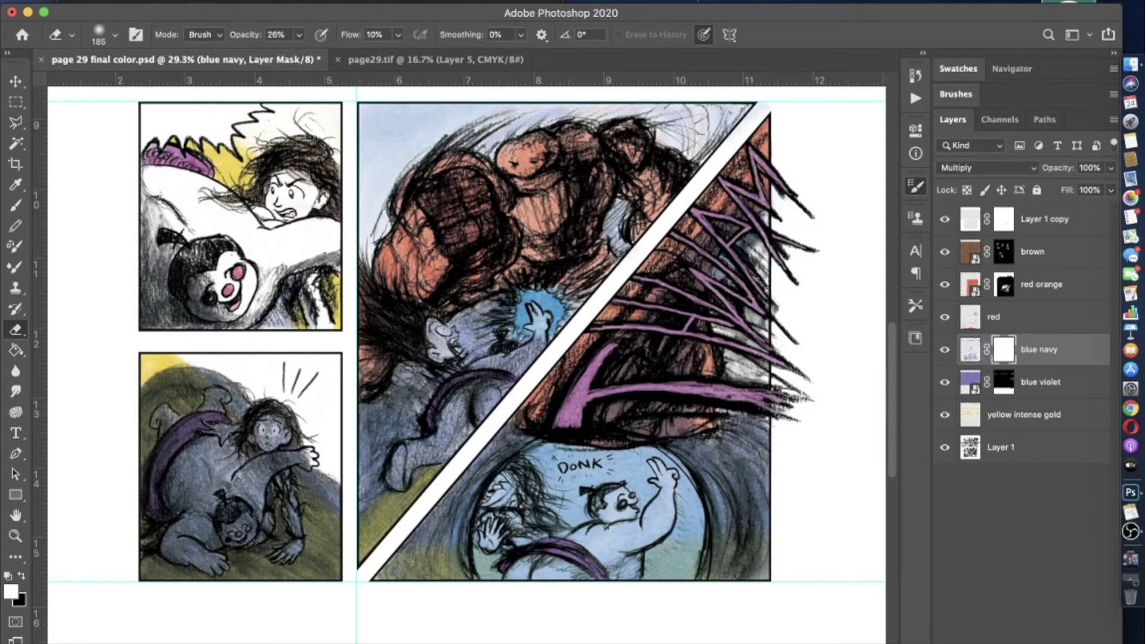
# - Fade the blue around the DONK lettering by painting black on the blue navy mask with a 102 px brush at 43% opacity
pyautogui.click(15, 206)
pyautogui.scroll(5, 582, 460)
pyautogui.click(114, 34)
pyautogui.press('Return')
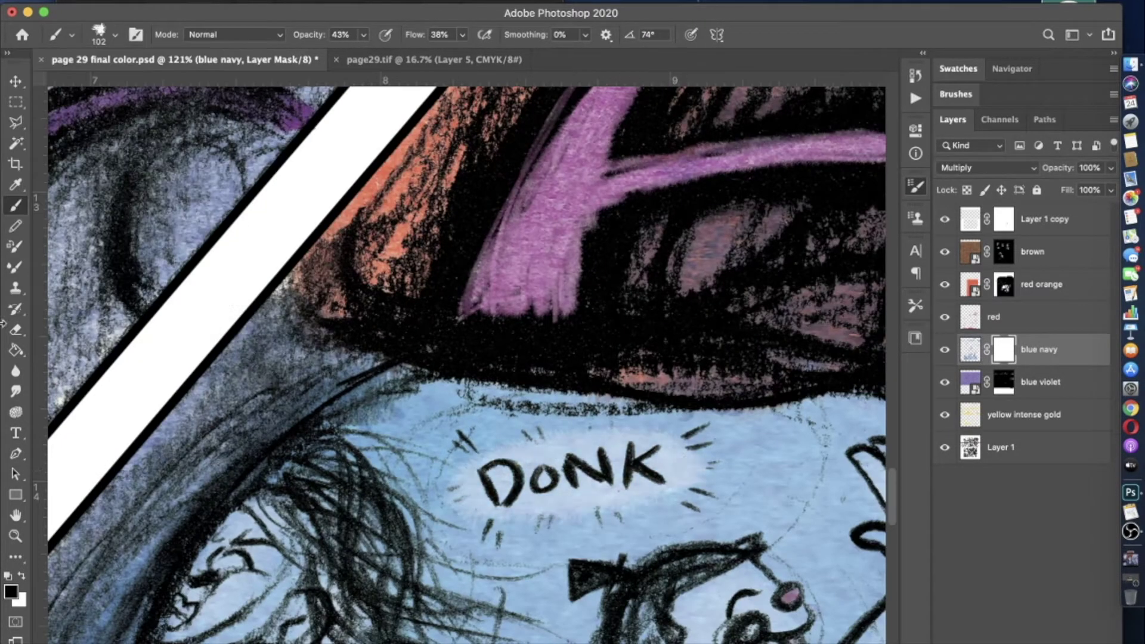
# - Soften the pale halo around the DONK lettering on the blue navy mask with a soft 102 px brush at 24% opacity
pyautogui.click(115, 34)
pyautogui.scroll(3, 89, 226)
pyautogui.doubleClick(66, 225)
pyautogui.press('2')
pyautogui.press('4')
pyautogui.scroll(-5, 674, 430)
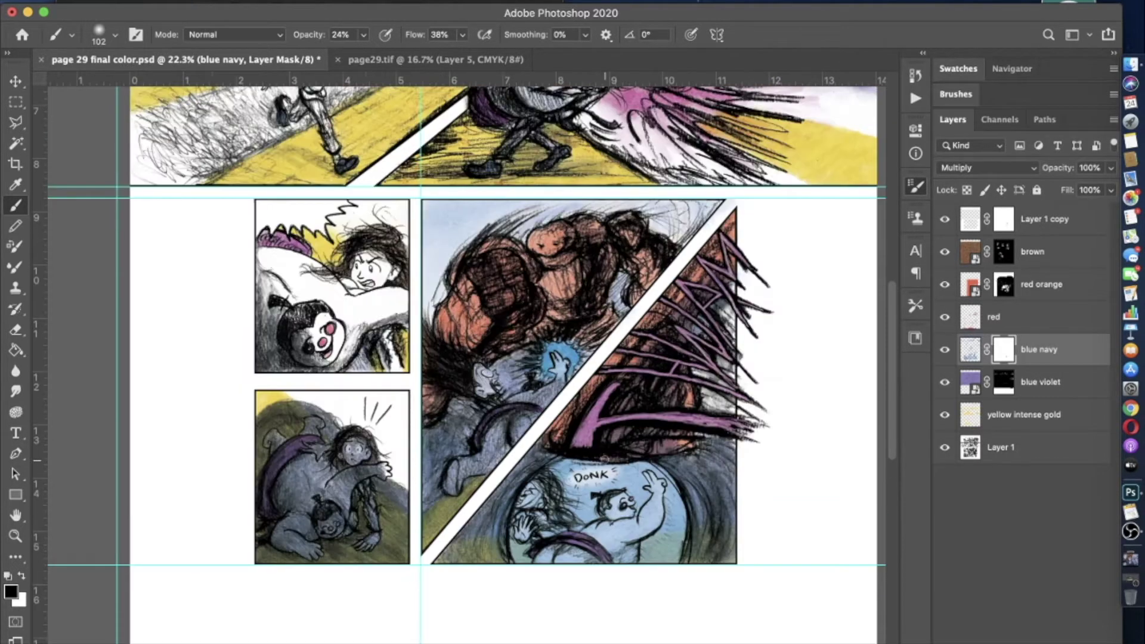
# - Paint brown over the long hair of the girl inside the blue circle on the brown layer's mask
pyautogui.scroll(3, 635, 464)
pyautogui.click(1033, 252)
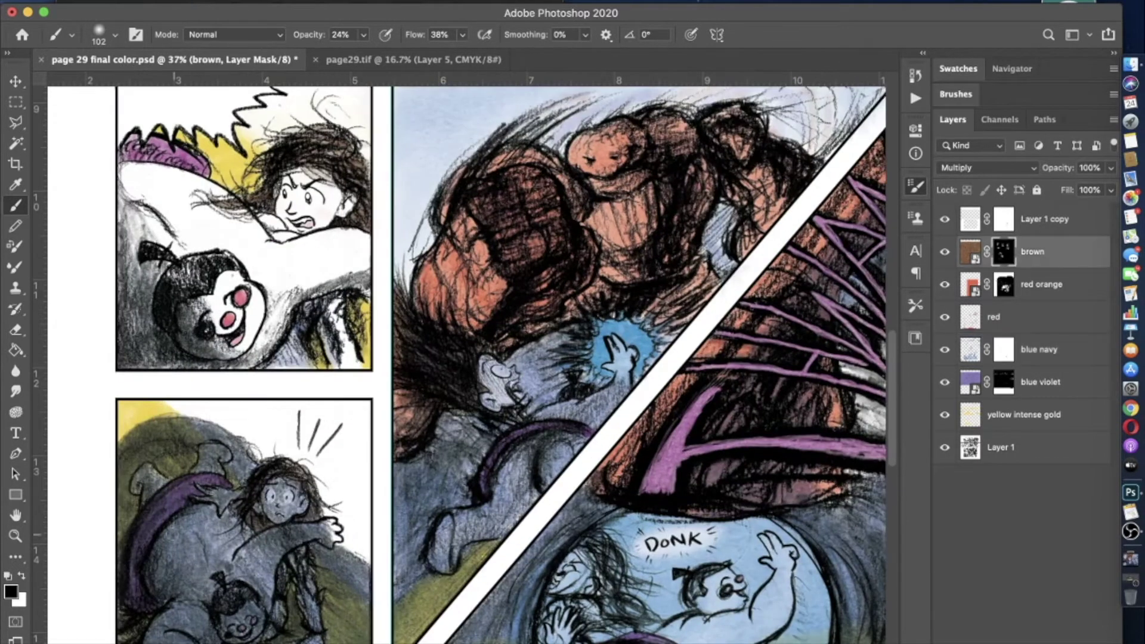
pyautogui.scroll(2, 635, 465)
pyautogui.moveTo(364, 34); pyautogui.dragTo(380, 53)
pyautogui.click(115, 35)
pyautogui.scroll(-3, 89, 227)
pyautogui.doubleClick(102, 251)
pyautogui.scroll(-1, 477, 382)
pyautogui.moveTo(417, 394)
pyautogui.mouseDown()
pyautogui.moveTo(453, 364)
pyautogui.moveTo(519, 507)
pyautogui.moveTo(615, 590)
pyautogui.moveTo(483, 522)
pyautogui.mouseUp()
# - Refine the brown along the circled girl's hair edges with a 12 px brush at 22% opacity
pyautogui.moveTo(363, 35); pyautogui.dragTo(355, 53)
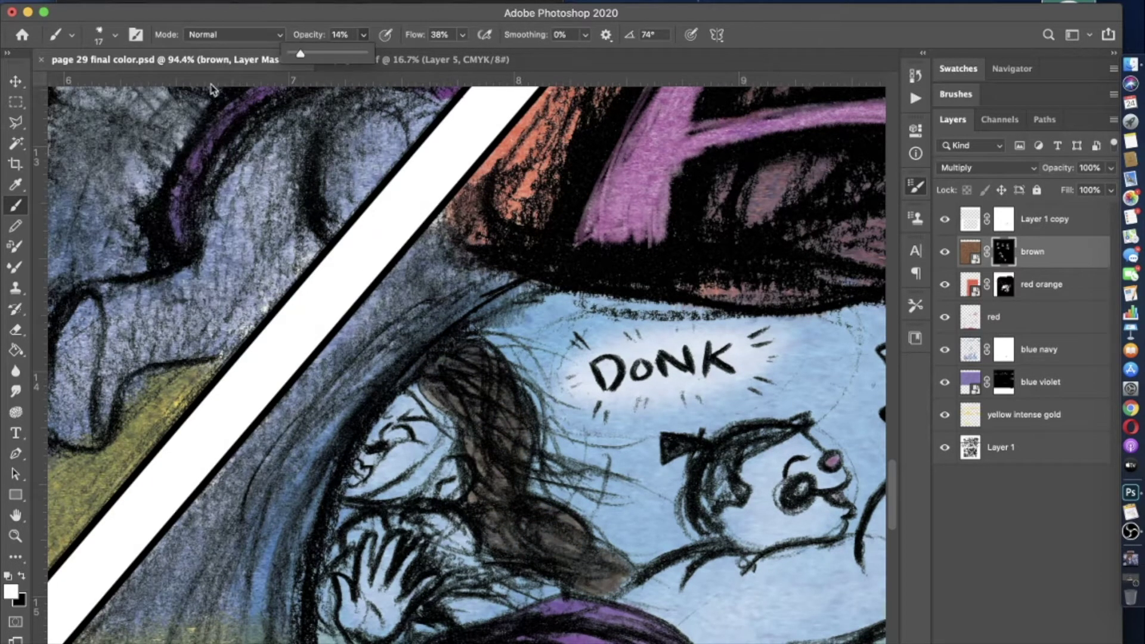
pyautogui.scroll(1, 461, 376)
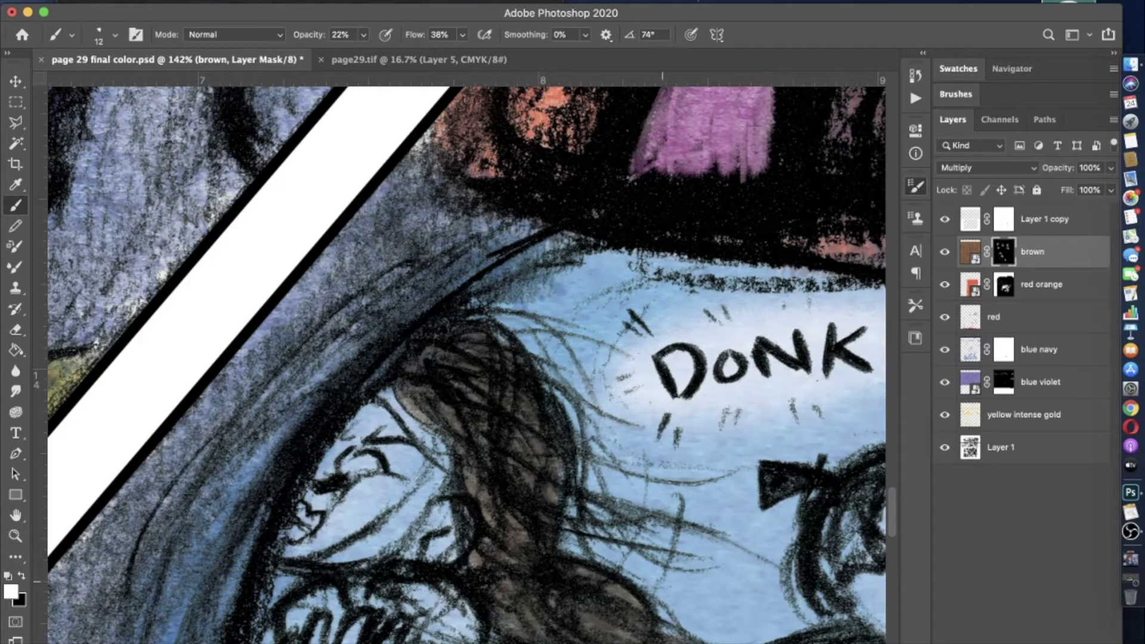
pyautogui.scroll(-3, 465, 358)
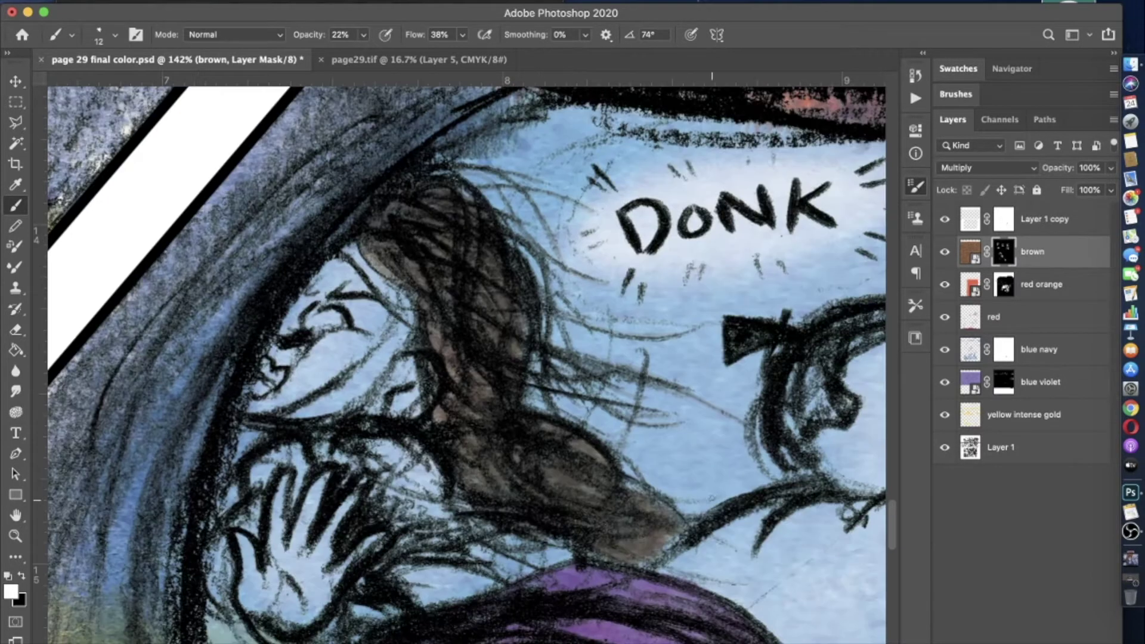
# - Blend more brown into the circled girl's hair with a 30 px textured brush at 46% and 16% opacity
pyautogui.click(115, 35)
pyautogui.moveTo(95, 89); pyautogui.dragTo(113, 89)
pyautogui.click(115, 34)
pyautogui.press('4')
pyautogui.press('6')
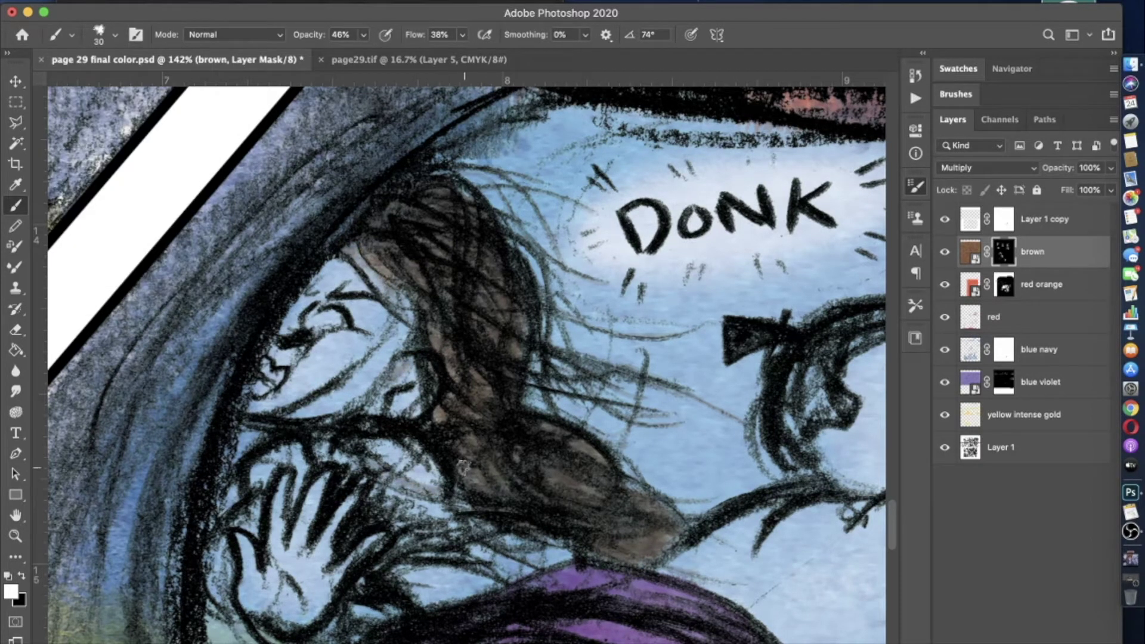
pyautogui.press('1')
pyautogui.press('6')
# - Move the brown layer back below the red orange layer
pyautogui.scroll(-10, 527, 411)
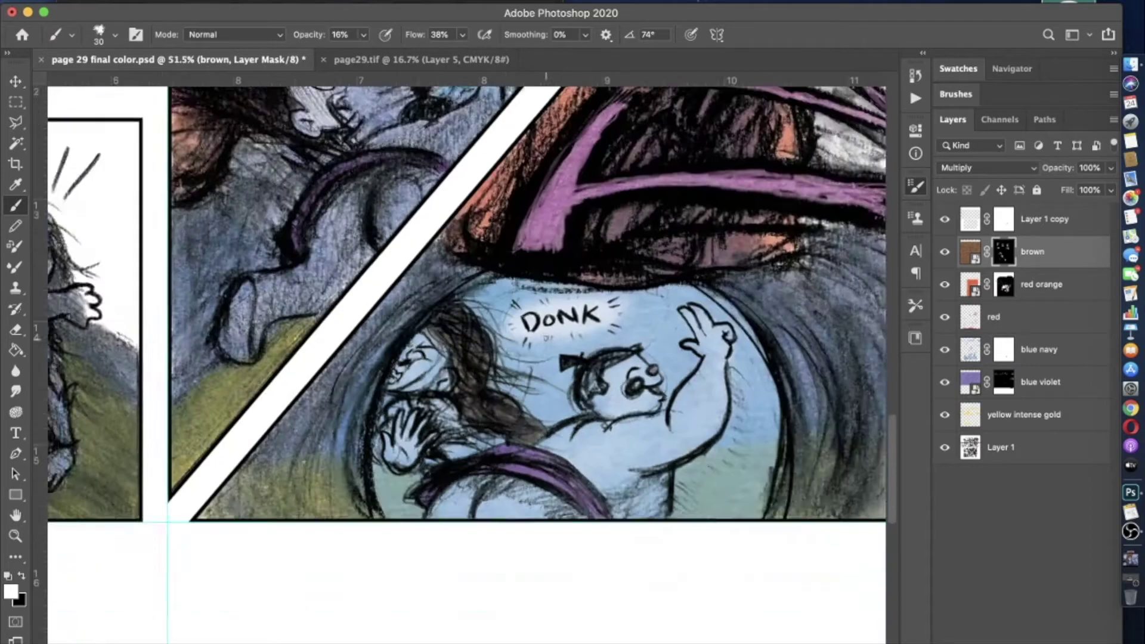
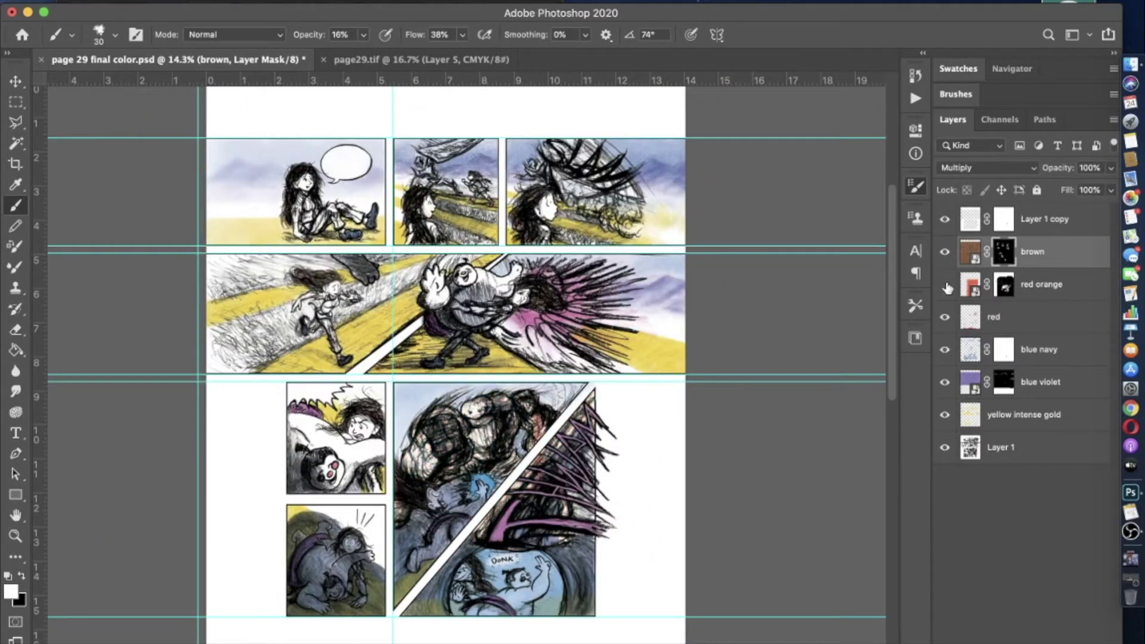
pyautogui.moveTo(970, 251); pyautogui.dragTo(970, 297)
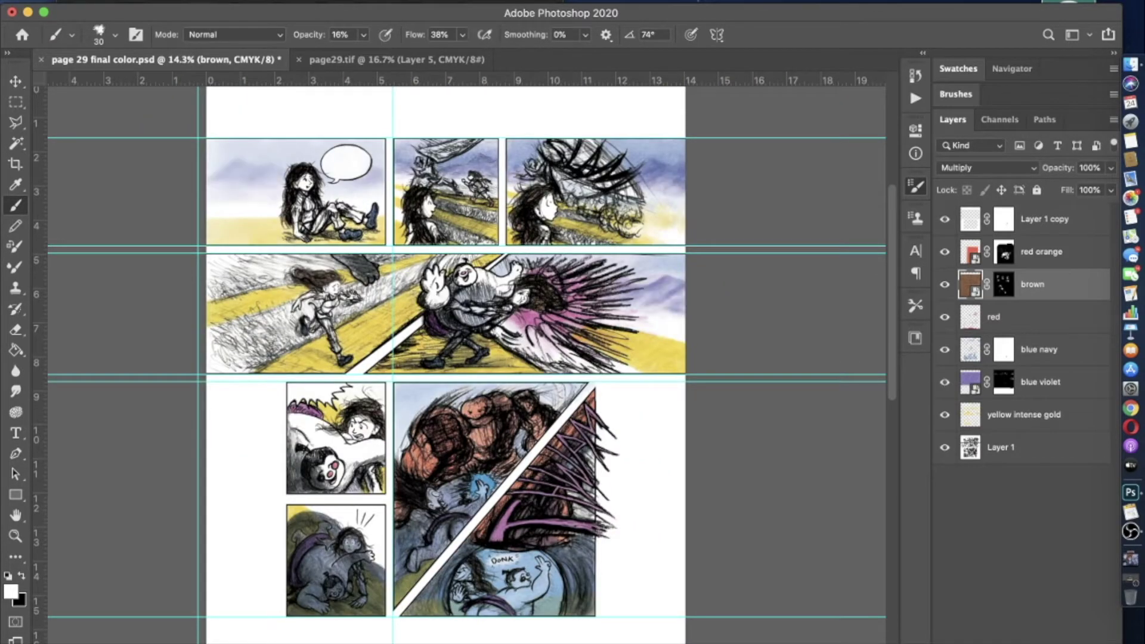
# - Change the blue violet layer's blend mode in its blending options
pyautogui.click(966, 384)
pyautogui.click(511, 202)
pyautogui.click(835, 67)
pyautogui.click(800, 110)
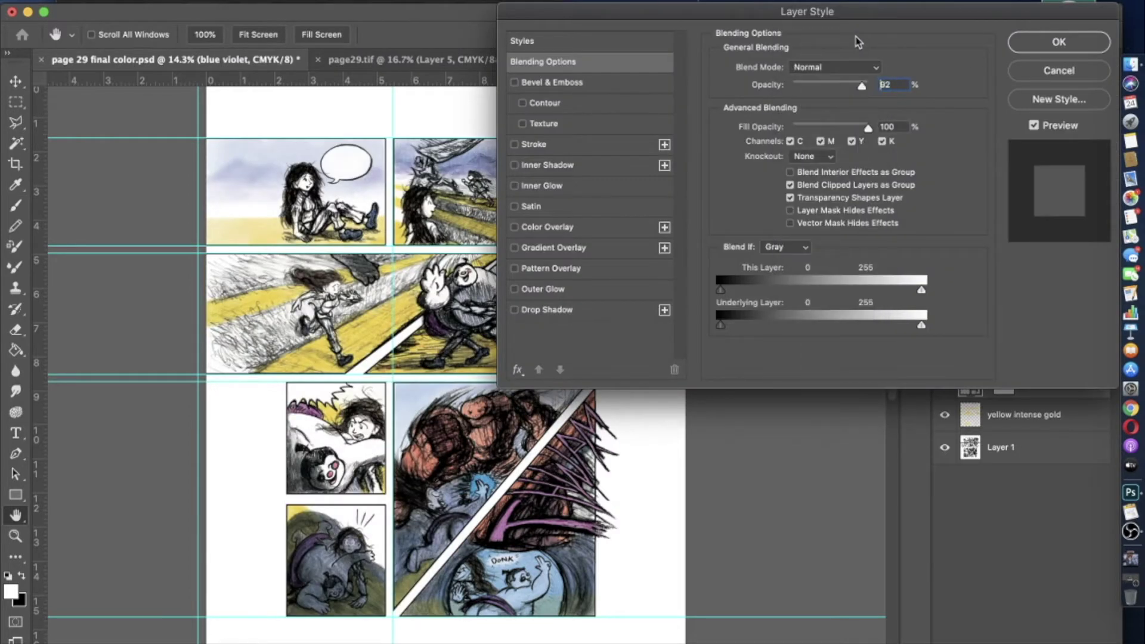
pyautogui.press('Return')
# - Try to merge the selected blue navy and blue violet layers
pyautogui.rightClick(950, 442)
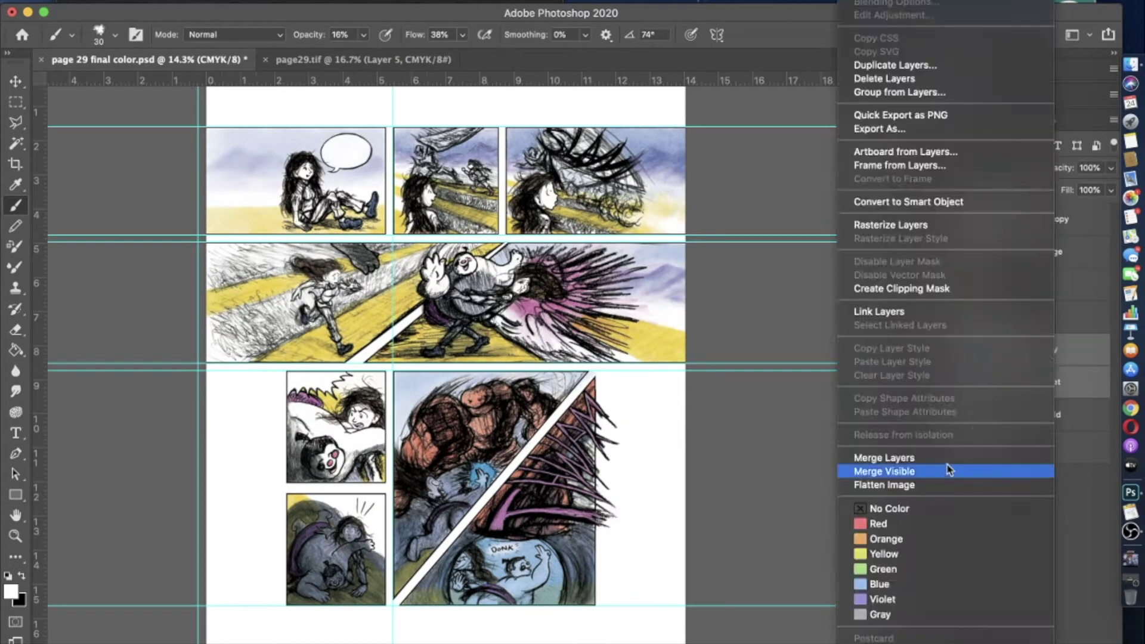
pyautogui.click(949, 472)
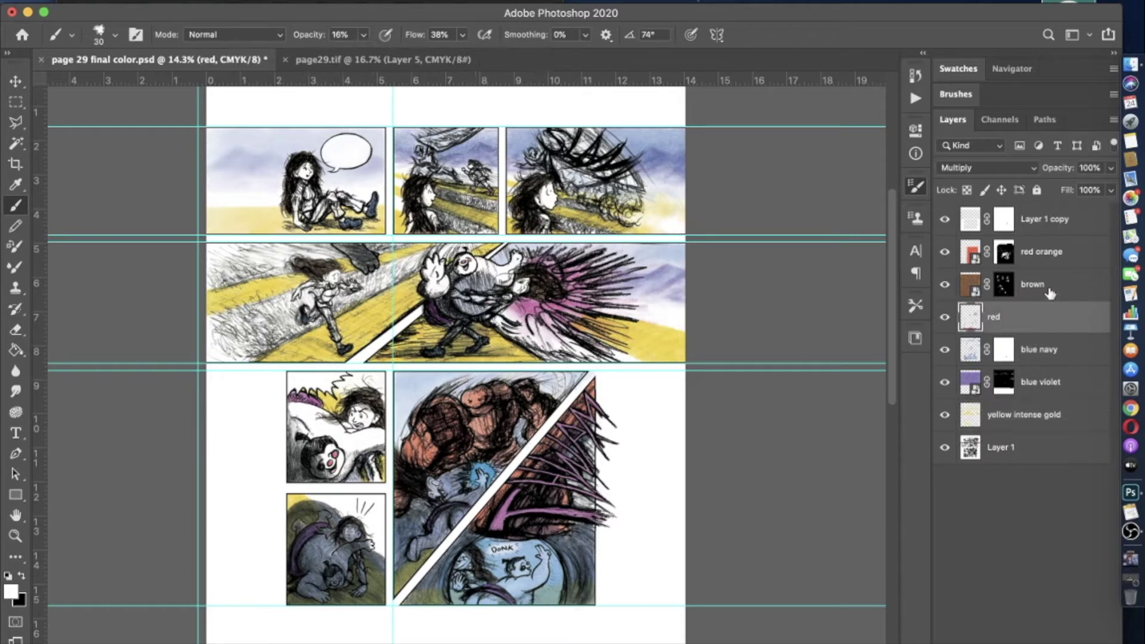
# - Merge the brown layer with the red layer below it
pyautogui.click(222, 2)
pyautogui.click(525, 84)
pyautogui.click(829, 67)
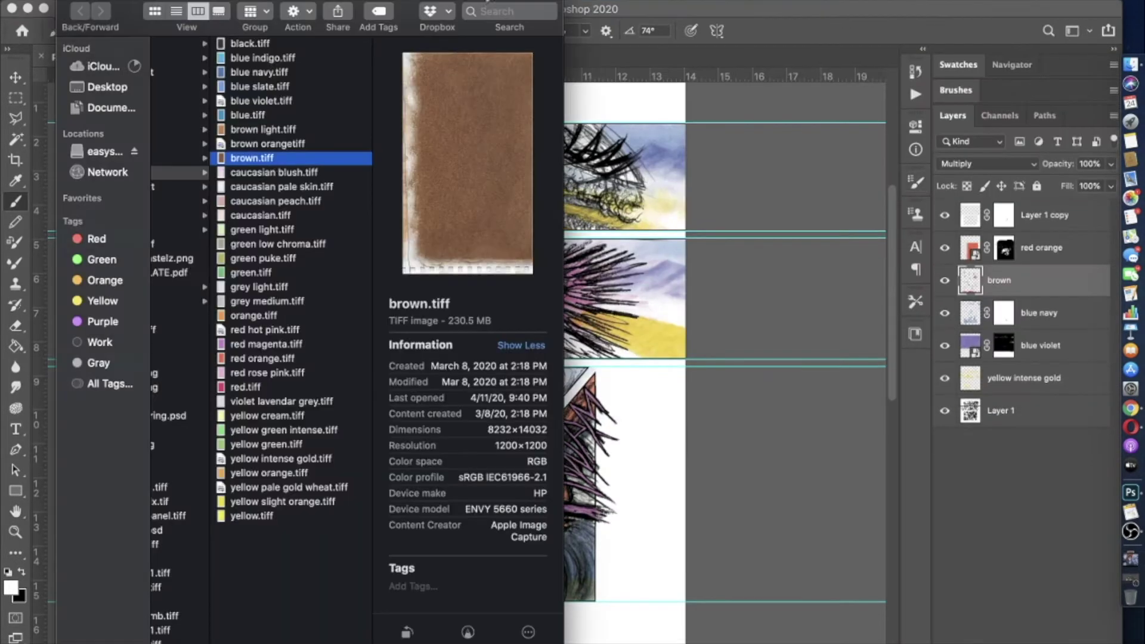
# - Place the caucasian.tiff texture from Finder above the brown layer and scale it to 204.68%
pyautogui.press('Down')
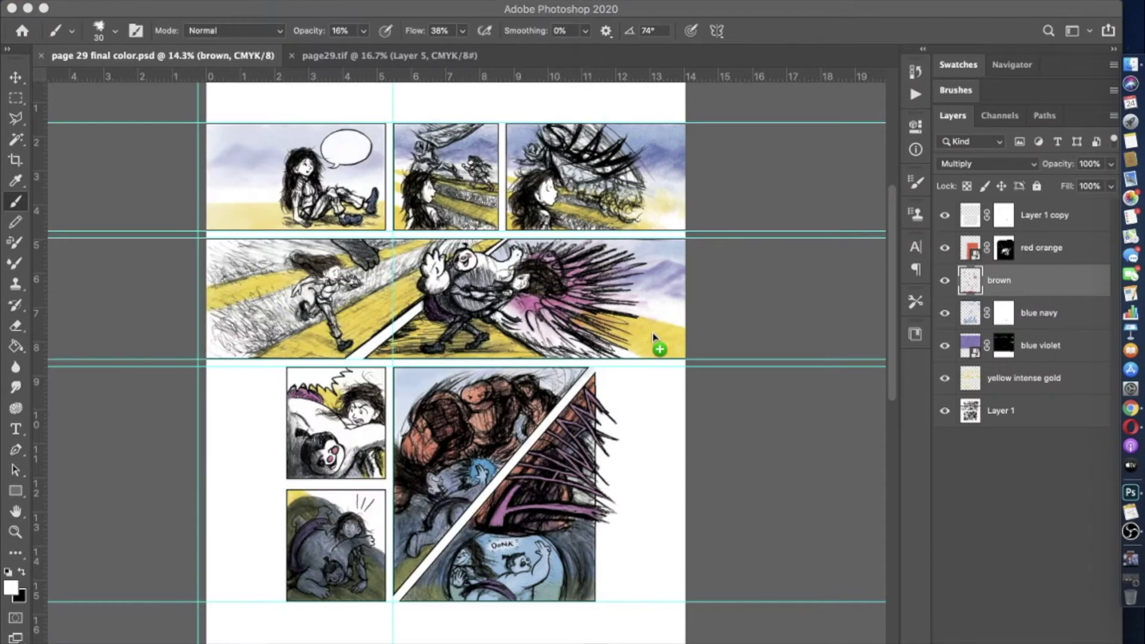
pyautogui.press('super+v')
pyautogui.press('super+t')
pyautogui.scroll(-3, 409, 353)
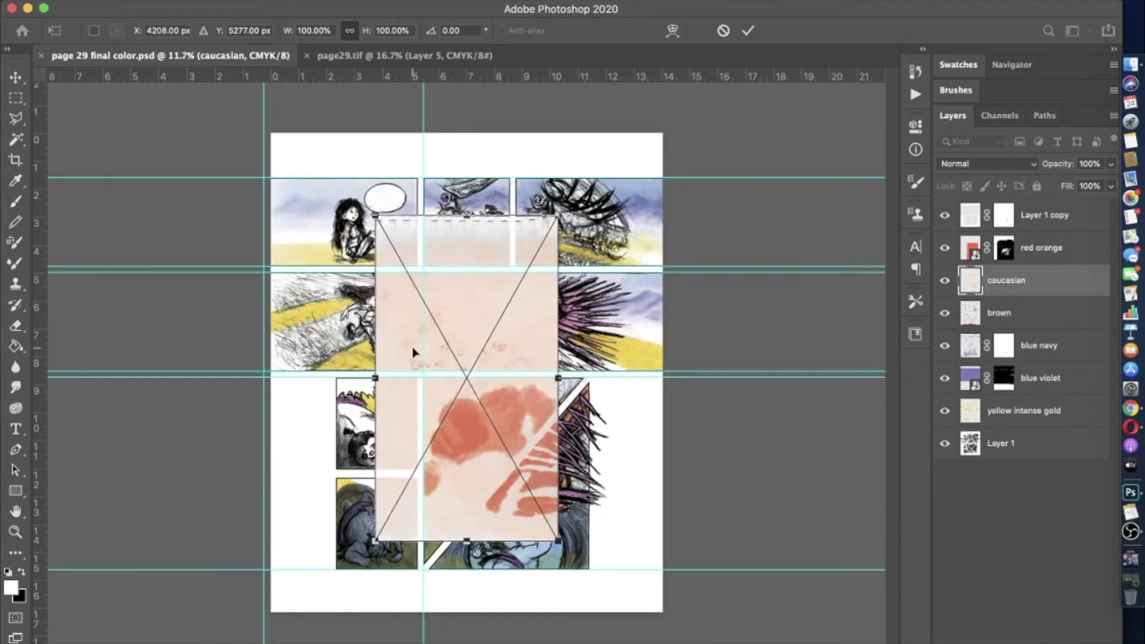
pyautogui.moveTo(447, 465); pyautogui.dragTo(627, 629)
pyautogui.scroll(-2, 480, 340)
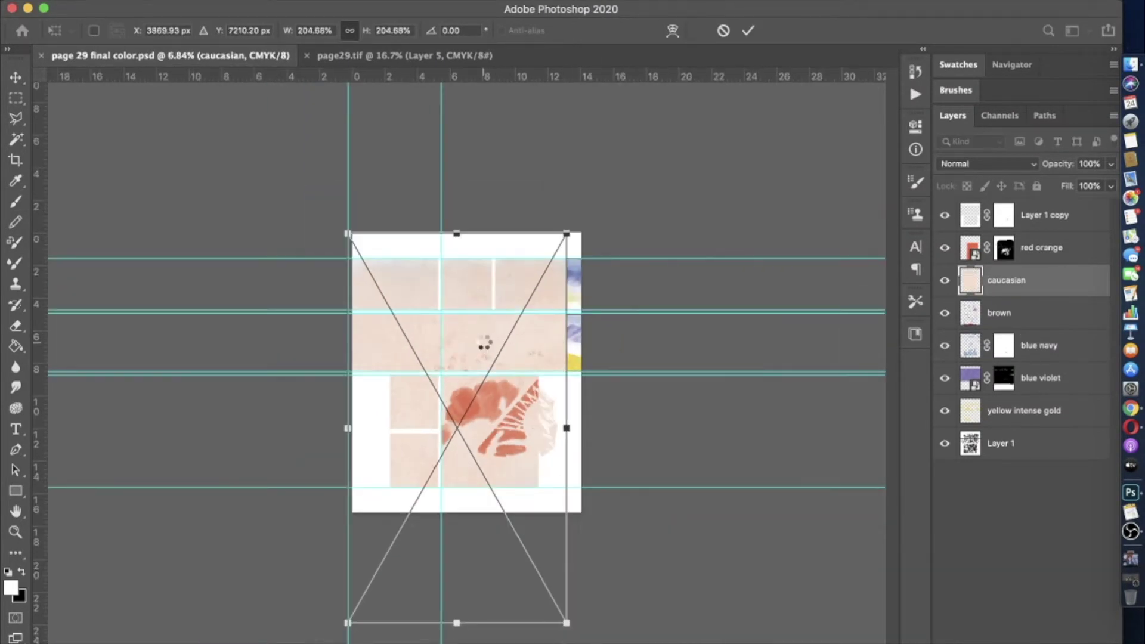
pyautogui.press('Return')
# - Add a layer mask to the caucasian layer and fill it with black to hide the texture
pyautogui.press('x')
pyautogui.hotkey('shift', 'b')
pyautogui.moveTo(418, 287)
pyautogui.mouseDown()
pyautogui.moveTo(302, 332)
pyautogui.moveTo(652, 461)
pyautogui.moveTo(645, 473)
pyautogui.mouseUp()
pyautogui.hotkey('alt', 'BackSpace')
pyautogui.hotkey('shift', 'b')
pyautogui.press('x')
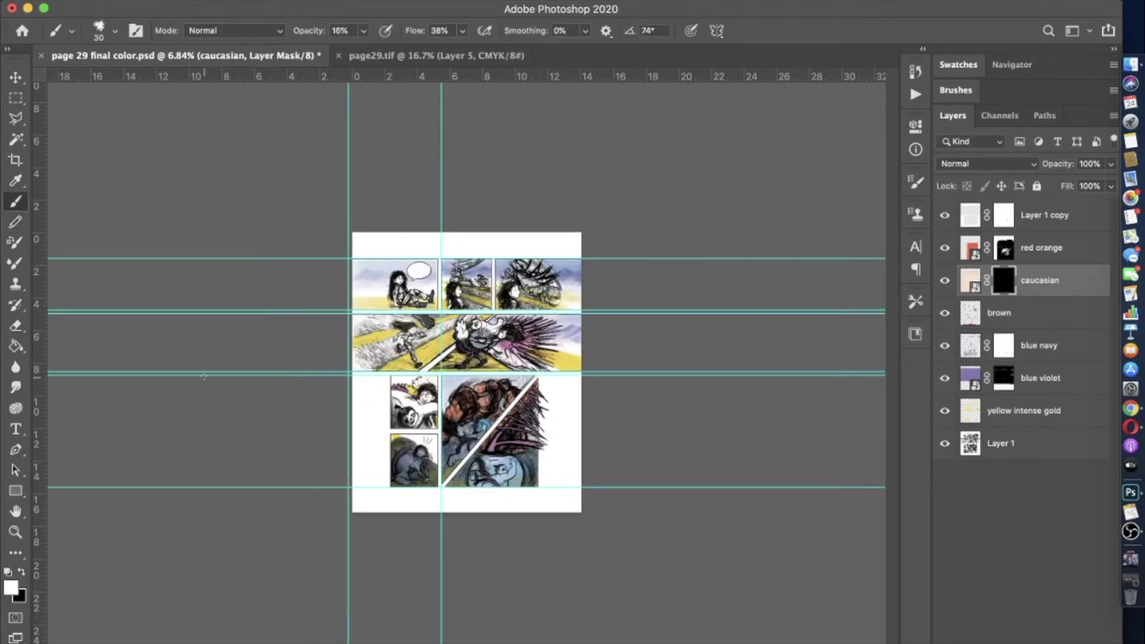
# - Reveal the skin texture on the seated girl's hand and arm in the first panel, painting white at 100% opacity
pyautogui.scroll(4, 407, 258)
pyautogui.scroll(5, 383, 378)
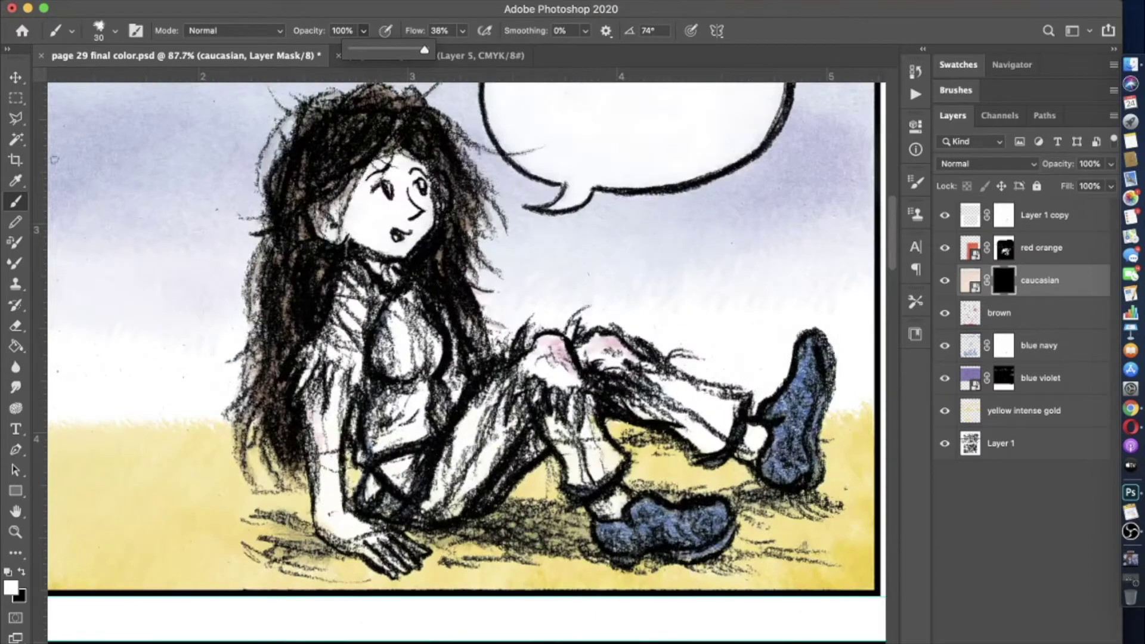
pyautogui.rightClick(55, 159)
pyautogui.press('Return')
pyautogui.click(114, 30)
pyautogui.press('Return')
pyautogui.moveTo(370, 587)
pyautogui.mouseDown()
pyautogui.moveTo(394, 578)
pyautogui.moveTo(313, 525)
pyautogui.moveTo(304, 459)
pyautogui.mouseUp()
pyautogui.moveTo(298, 387)
pyautogui.mouseDown()
pyautogui.moveTo(295, 471)
pyautogui.moveTo(319, 430)
pyautogui.mouseUp()
# - Reduce the brush to 39 px and fill in the seated girl's arm with skin texture
pyautogui.rightClick(220, 140)
pyautogui.moveTo(122, 86); pyautogui.dragTo(107, 86)
pyautogui.press('Return')
pyautogui.moveTo(322, 373)
pyautogui.mouseDown()
pyautogui.moveTo(328, 459)
pyautogui.moveTo(298, 513)
pyautogui.moveTo(326, 553)
pyautogui.mouseUp()
# - Reveal the skin texture on the seated girl's neck, ear and face in the first panel by painting the mask white
pyautogui.scroll(3, 465, 358)
pyautogui.hscroll(3, 465, 358)
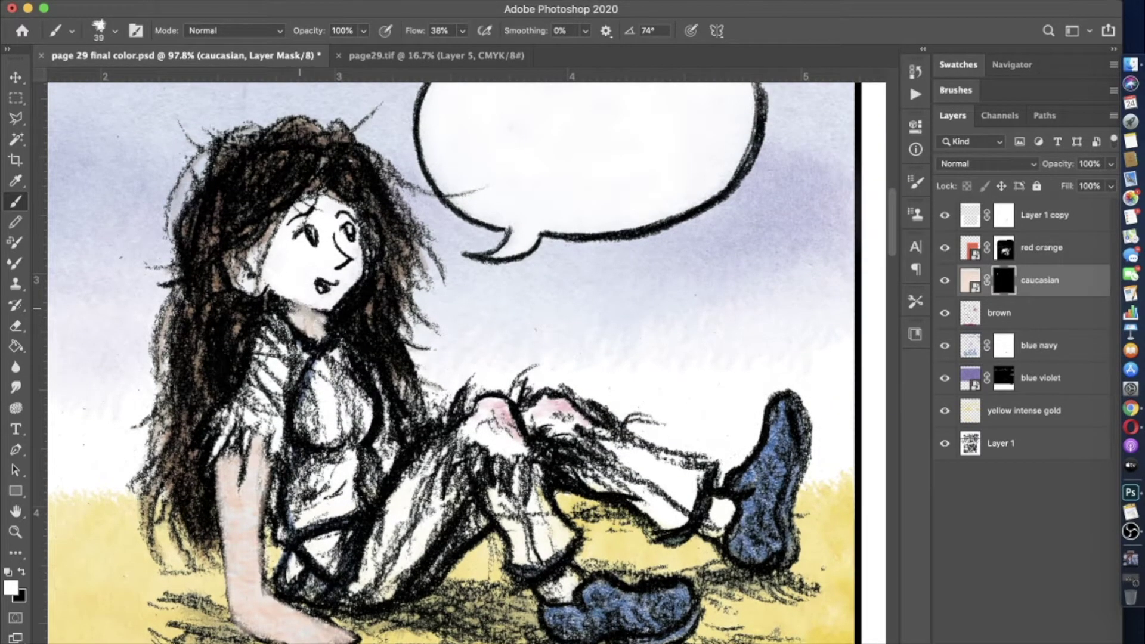
pyautogui.moveTo(230, 261)
pyautogui.mouseDown()
pyautogui.moveTo(303, 209)
pyautogui.moveTo(339, 306)
pyautogui.mouseUp()
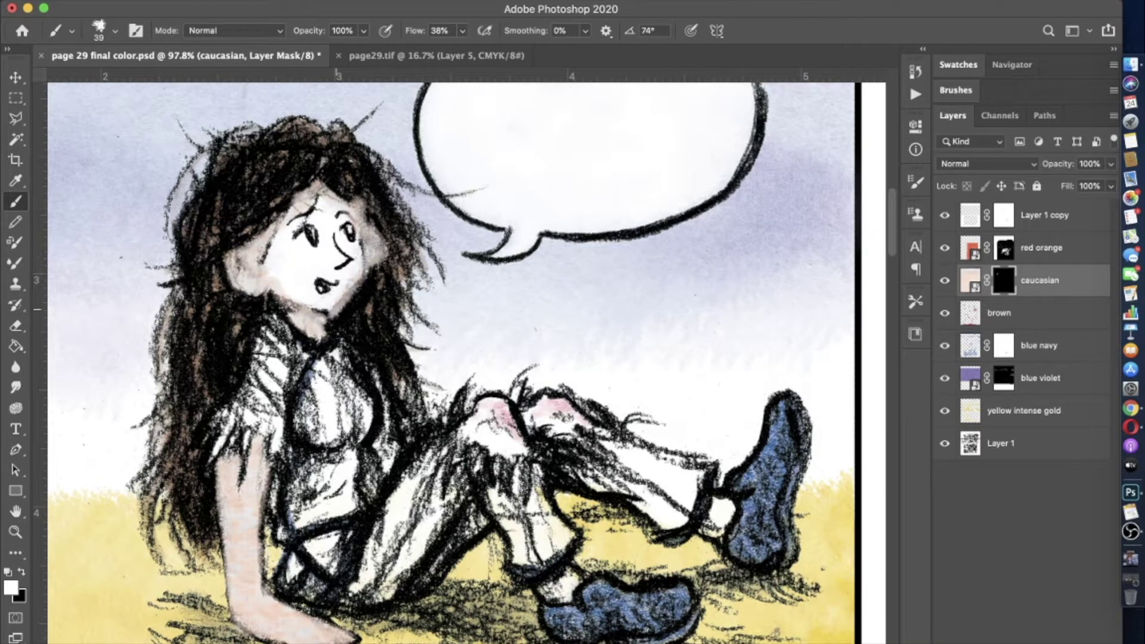
pyautogui.rightClick(75, 264)
pyautogui.moveTo(307, 250)
pyautogui.mouseDown()
pyautogui.moveTo(322, 286)
pyautogui.moveTo(294, 250)
pyautogui.moveTo(359, 277)
pyautogui.mouseUp()
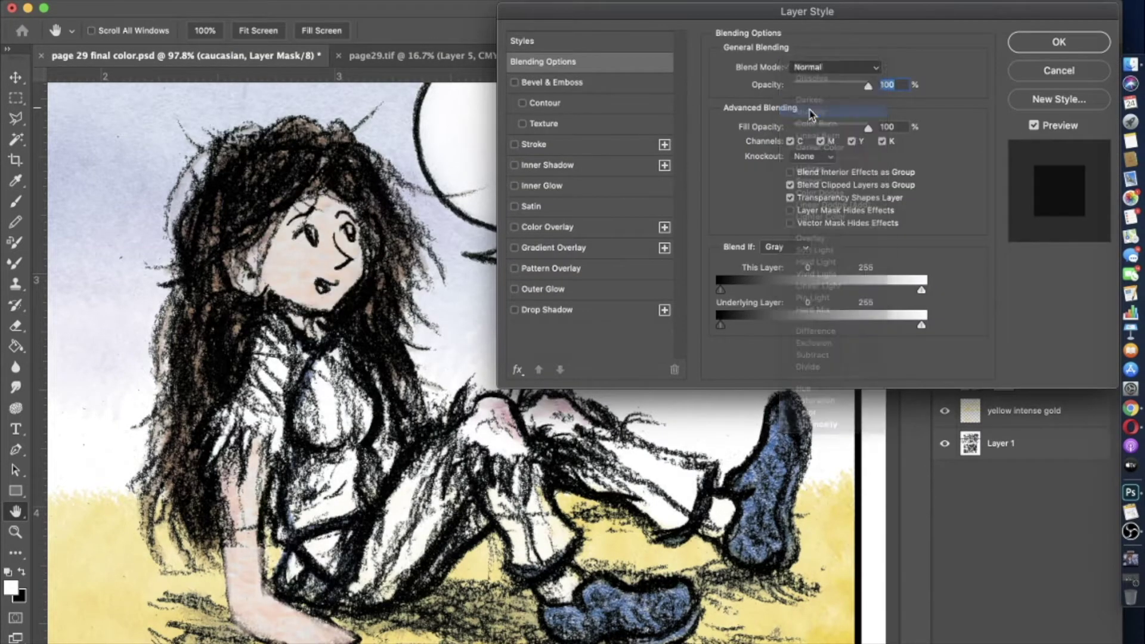
# - Blend the caucasian layer in Multiply mode and mask the skin texture off the whites of the seated girl's eyes
pyautogui.press('Return')
pyautogui.press('x')
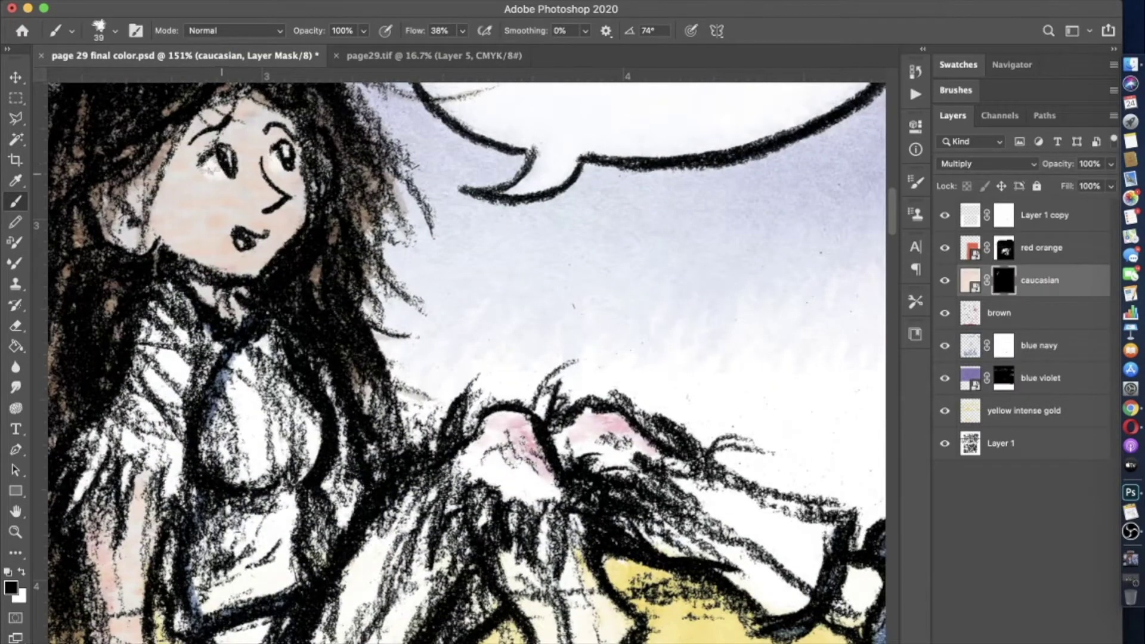
pyautogui.scroll(-5, 453, 358)
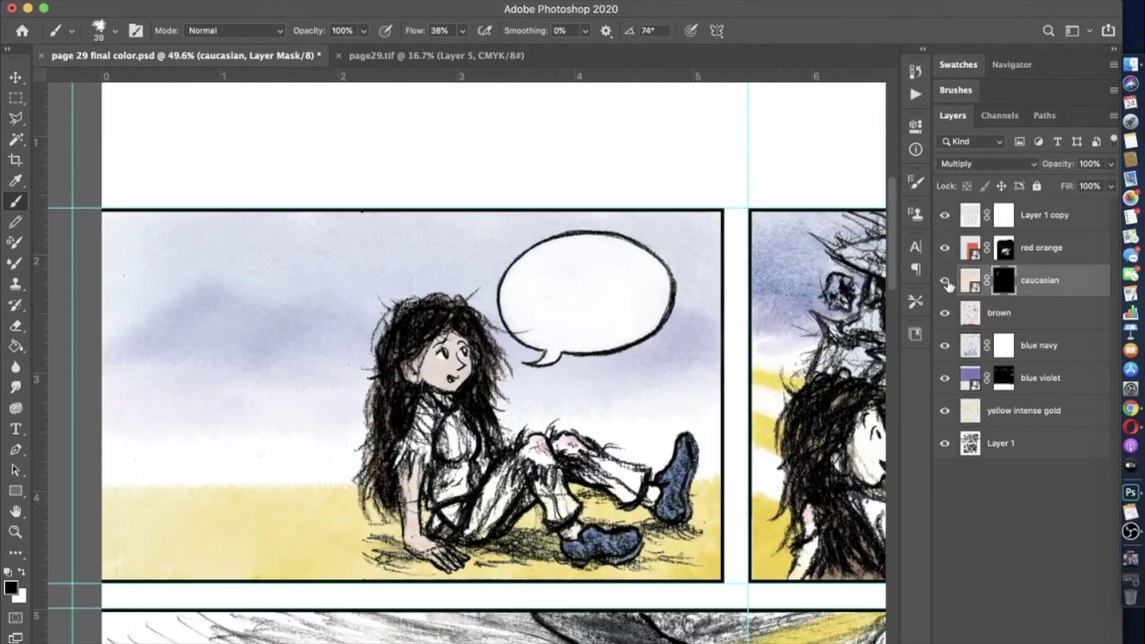
# - Lower the caucasian layer's opacity to 70% in its blending options
pyautogui.click(236, 0)
pyautogui.moveTo(281, 133)
pyautogui.click(549, 133)
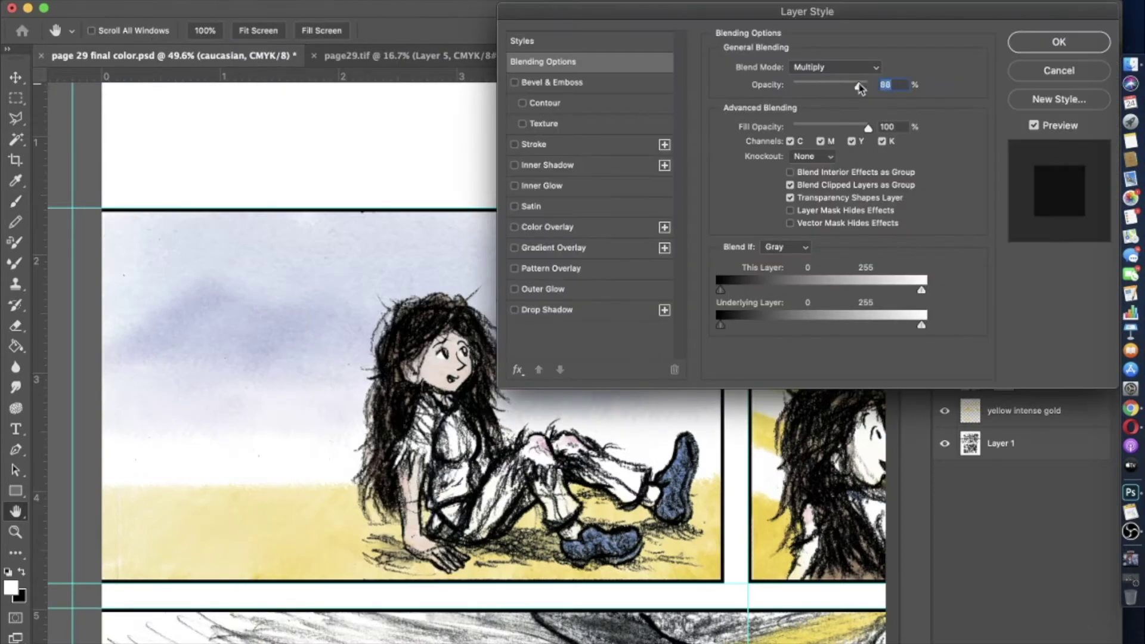
pyautogui.click(823, 67)
pyautogui.click(812, 67)
pyautogui.click(1055, 41)
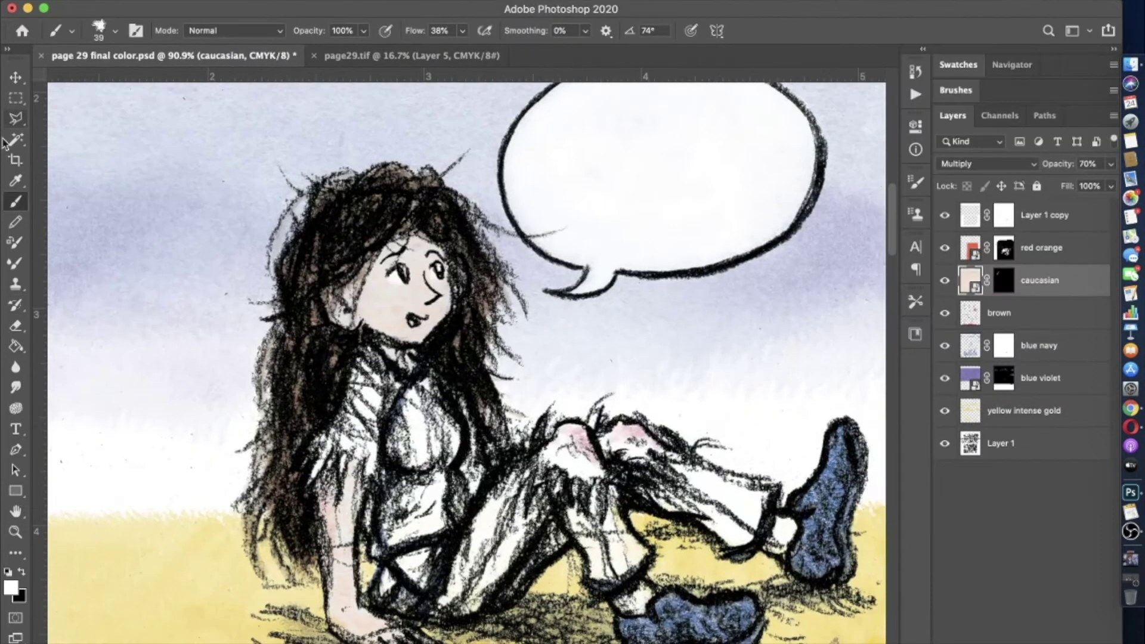
# - Reveal the skin texture on the seated girl's bare knees and ankles, painting on the caucasian layer mask
pyautogui.click(1004, 280)
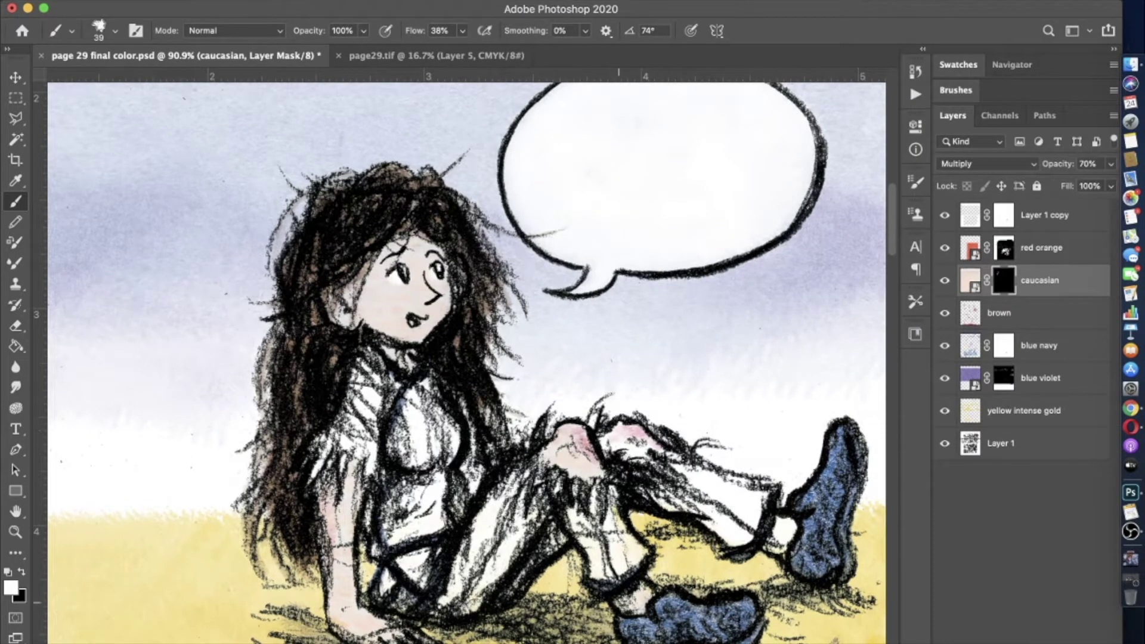
pyautogui.hscroll(4, 466, 358)
pyautogui.scroll(-1, 465, 358)
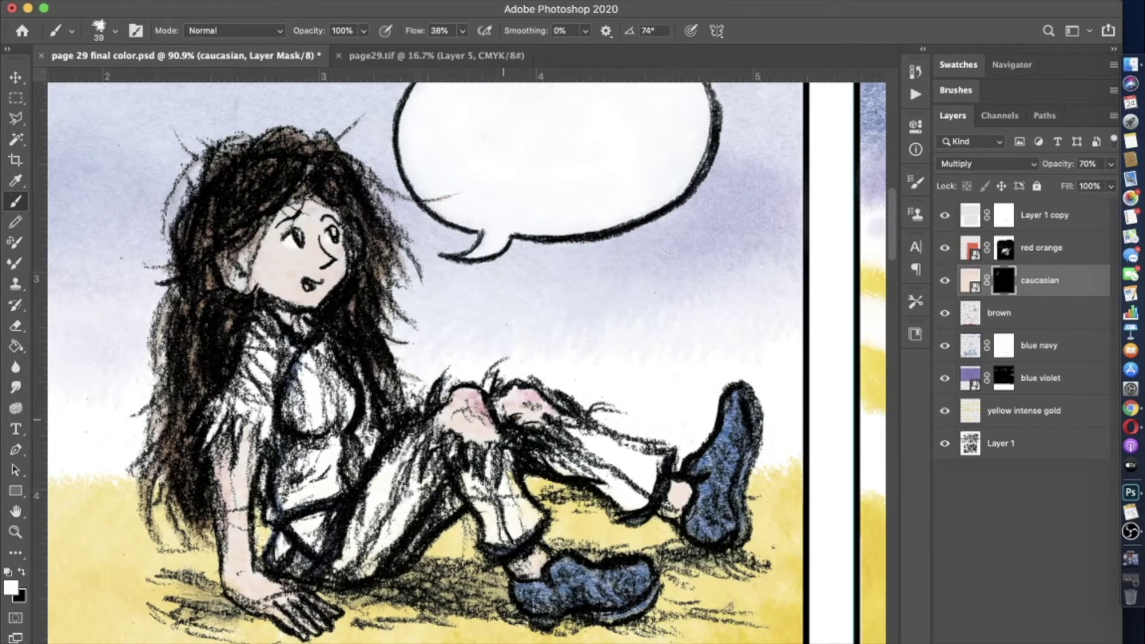
# - Reveal the skin texture on the face of the foreground girl in the second panel
pyautogui.scroll(-3, 528, 400)
pyautogui.hscroll(6, 527, 400)
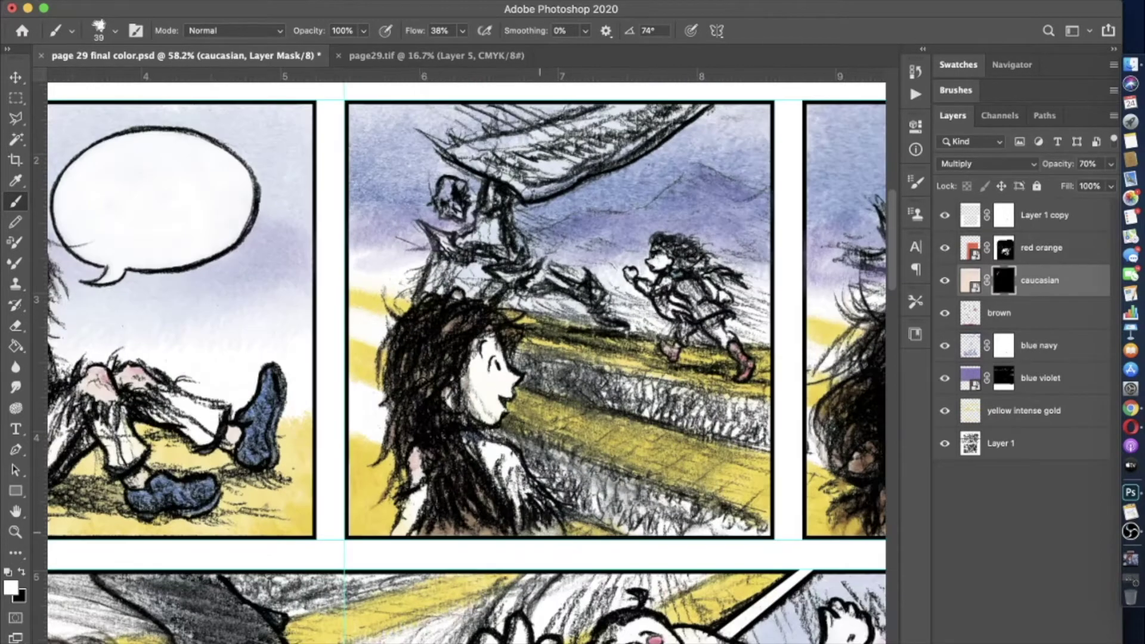
pyautogui.scroll(3, 453, 373)
pyautogui.moveTo(495, 310)
pyautogui.mouseDown()
pyautogui.moveTo(549, 430)
pyautogui.moveTo(477, 412)
pyautogui.moveTo(496, 359)
pyautogui.mouseUp()
# - Set the brush to 27 px and 39% opacity and mask the skin texture off the foreground girl's eye in the second panel
pyautogui.press('x')
pyautogui.rightClick(206, 204)
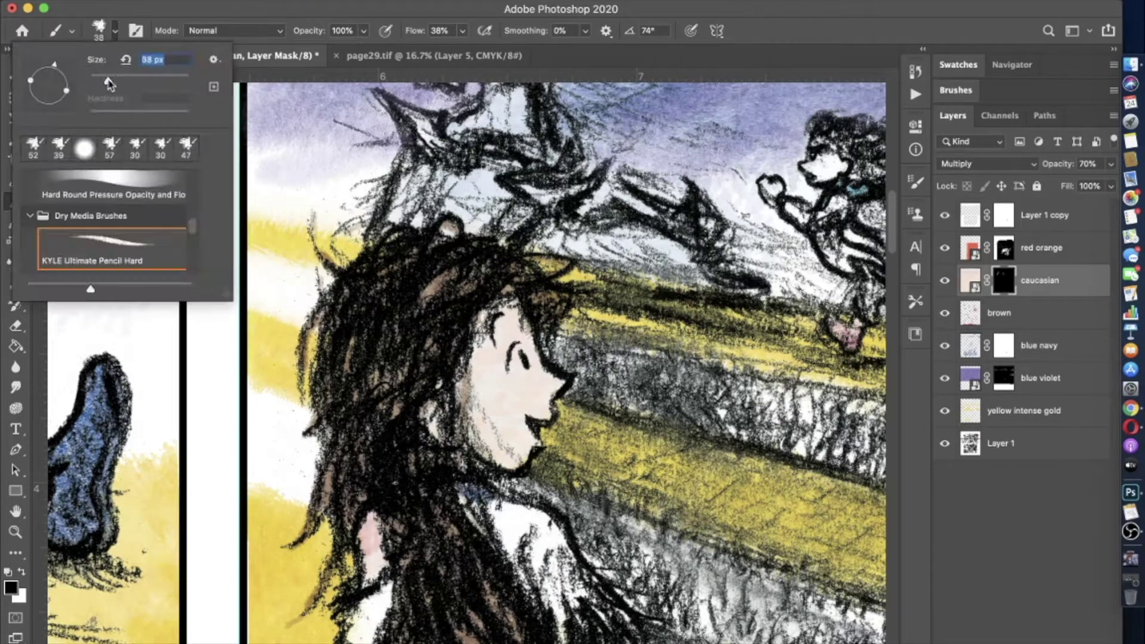
pyautogui.press('Escape')
pyautogui.scroll(5, 418, 371)
pyautogui.scroll(-5, 647, 316)
pyautogui.press('3')
pyautogui.press('9')
pyautogui.rightClick(641, 358)
pyautogui.press('Escape')
pyautogui.scroll(-6, 641, 361)
pyautogui.scroll(-3, 160, 397)
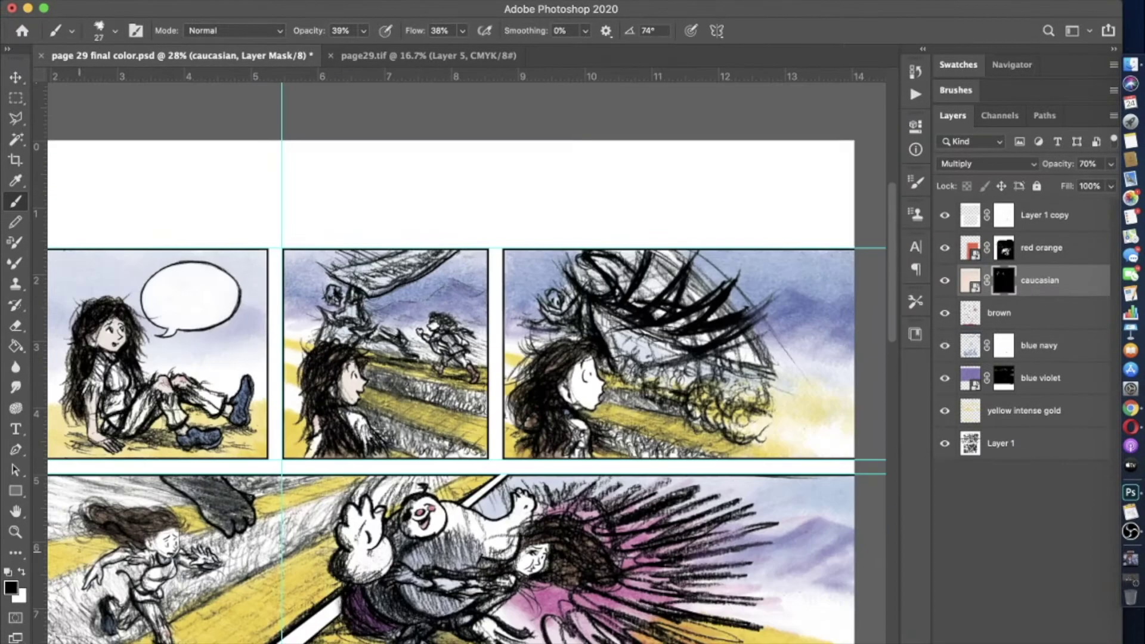
# - Set the brush to 63 px and 100% opacity and color the girl's face in the third panel with skin texture, keeping her eye white
pyautogui.press('x')
pyautogui.rightClick(24, 179)
pyautogui.press('Escape')
pyautogui.press('0')
pyautogui.scroll(6, 651, 358)
pyautogui.scroll(2, 466, 368)
pyautogui.moveTo(310, 454)
pyautogui.mouseDown()
pyautogui.moveTo(301, 447)
pyautogui.moveTo(325, 292)
pyautogui.moveTo(430, 405)
pyautogui.moveTo(398, 449)
pyautogui.moveTo(345, 310)
pyautogui.mouseUp()
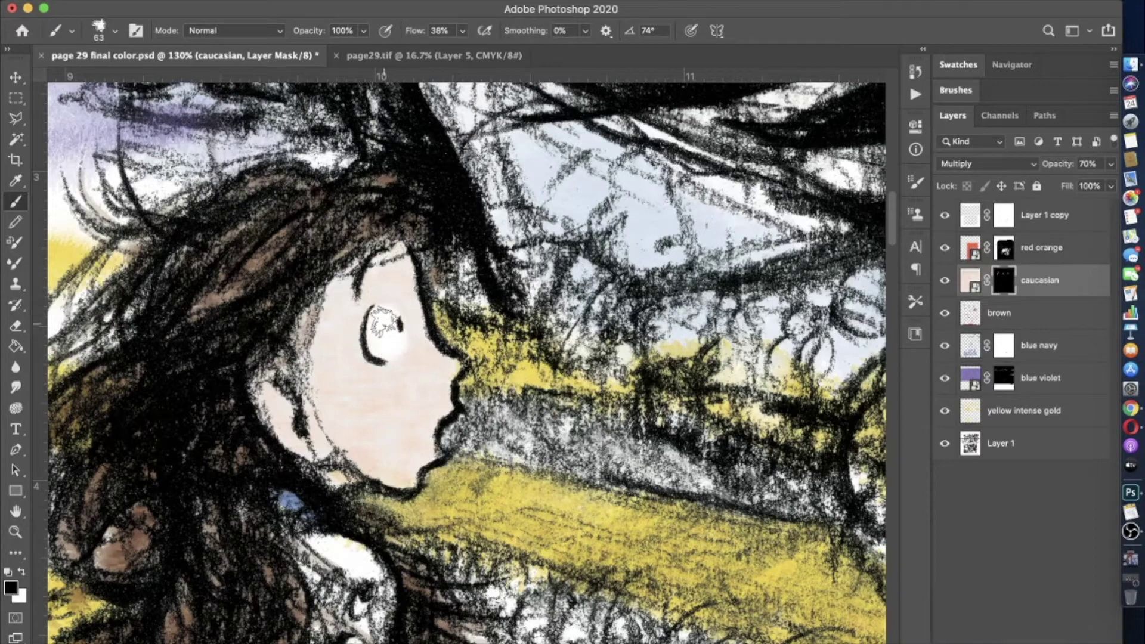
# - Reveal the skin texture on the running girl's trailing arm and hand in the fourth panel, painting white
pyautogui.scroll(-5, 390, 343)
pyautogui.press('x')
pyautogui.scroll(6, 214, 435)
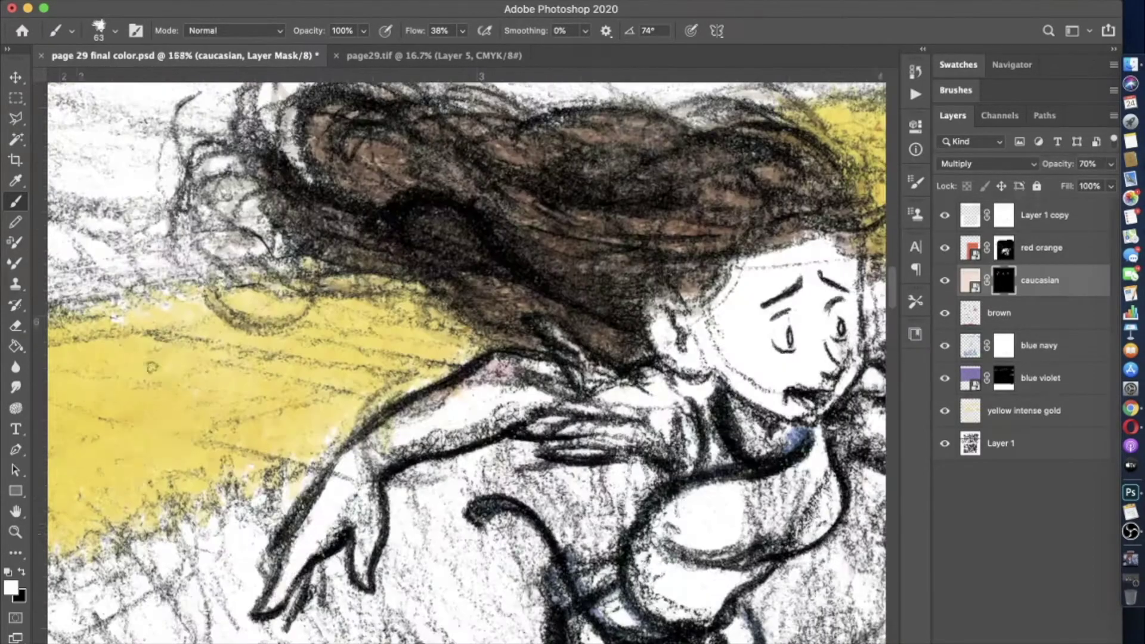
pyautogui.moveTo(306, 586)
pyautogui.mouseDown()
pyautogui.moveTo(358, 459)
pyautogui.moveTo(537, 374)
pyautogui.mouseUp()
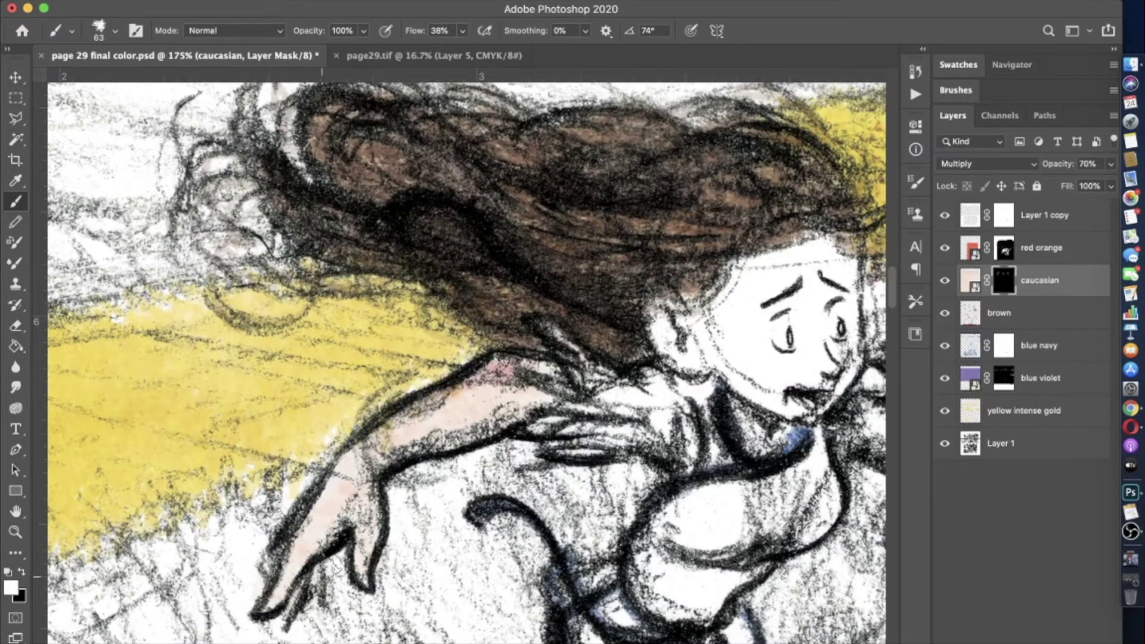
# - Reveal the skin texture on the running girl's face and neck
pyautogui.hscroll(5, 465, 358)
pyautogui.moveTo(513, 418)
pyautogui.mouseDown()
pyautogui.moveTo(412, 358)
pyautogui.moveTo(567, 281)
pyautogui.moveTo(477, 405)
pyautogui.mouseUp()
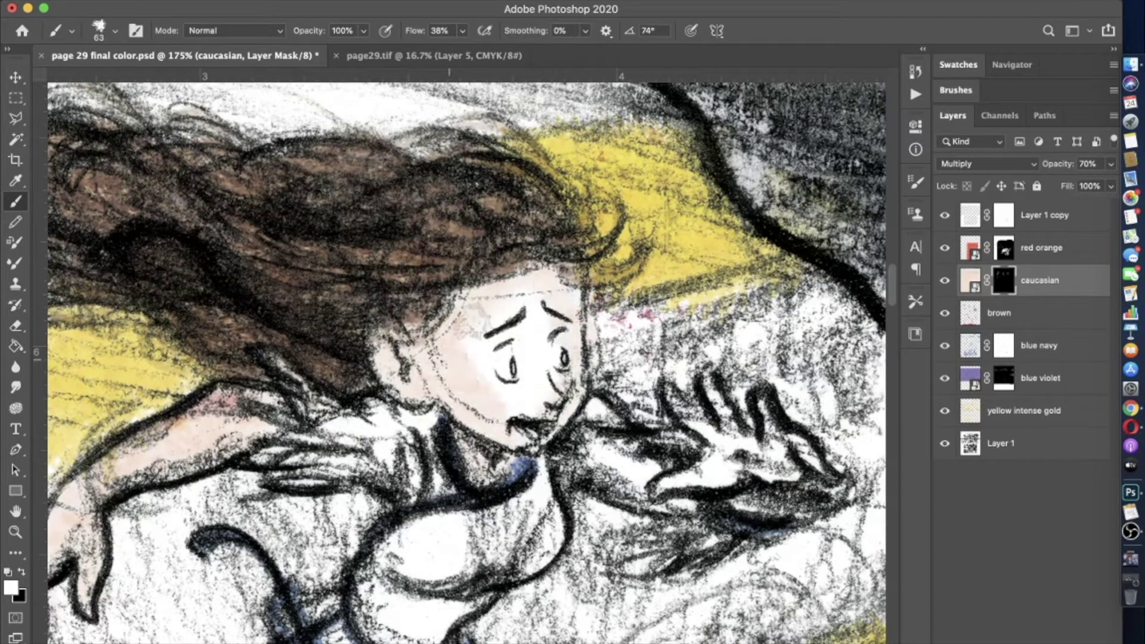
pyautogui.moveTo(435, 344); pyautogui.dragTo(531, 383)
# - Reduce the brush to 30 px and mask the skin texture off the whites of the running girl's eyes in black
pyautogui.press('super+equal')
pyautogui.press('super+equal')
pyautogui.click(115, 30)
pyautogui.write('30')
pyautogui.press('Return')
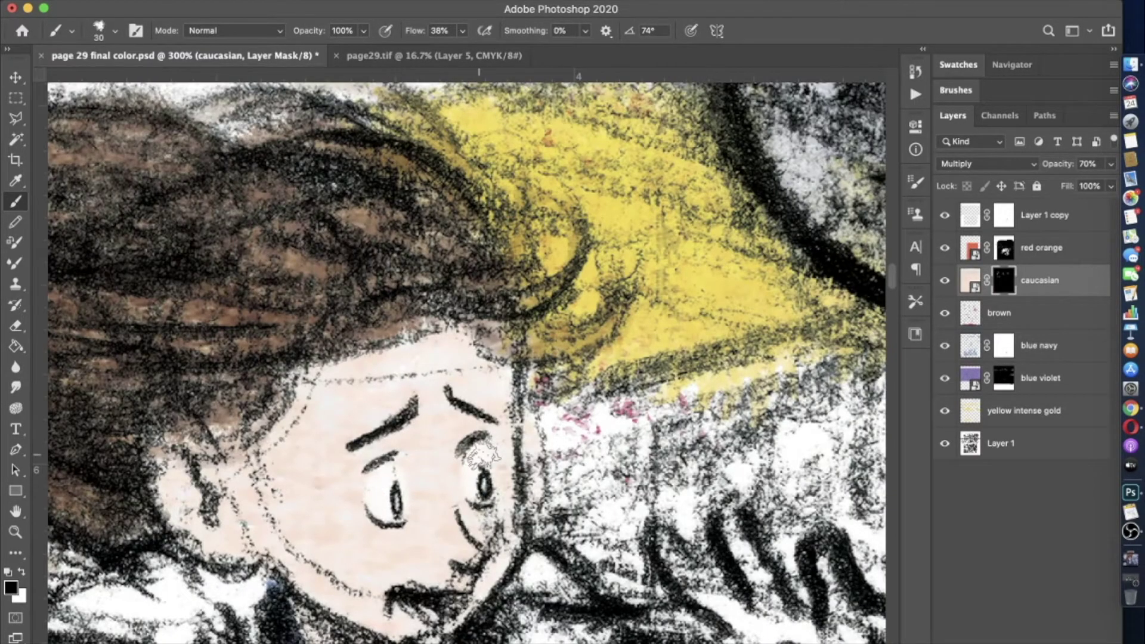
# - Switch back to white and reveal the skin texture on the running girl's outstretched hand
pyautogui.scroll(-5, 481, 454)
pyautogui.press('x')
pyautogui.scroll(4, 525, 420)
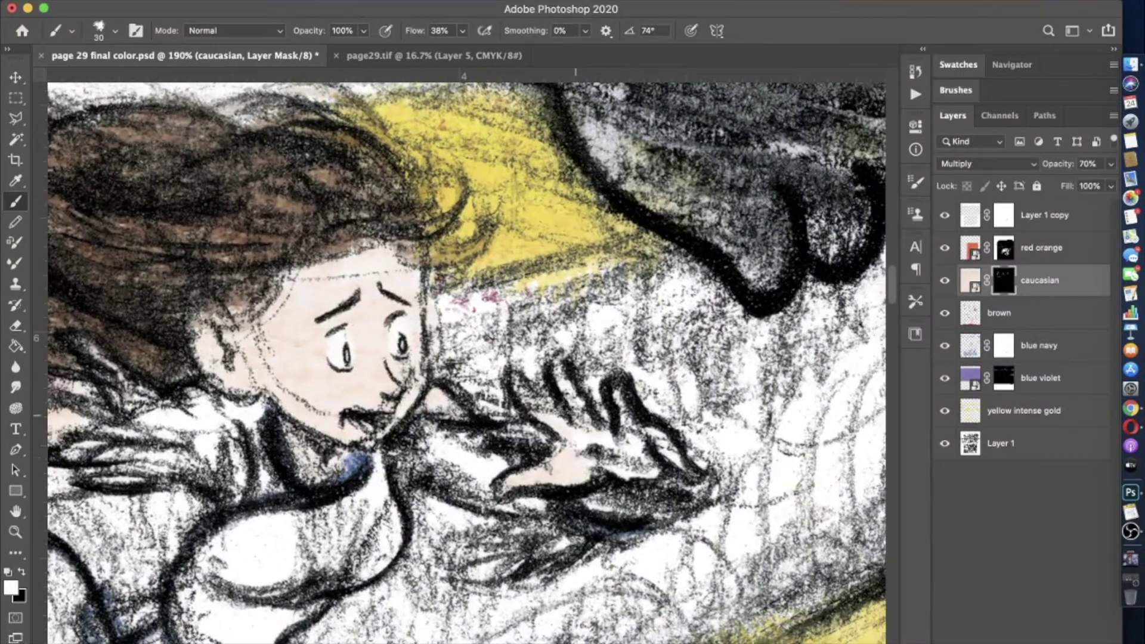
pyautogui.scroll(-2, 465, 357)
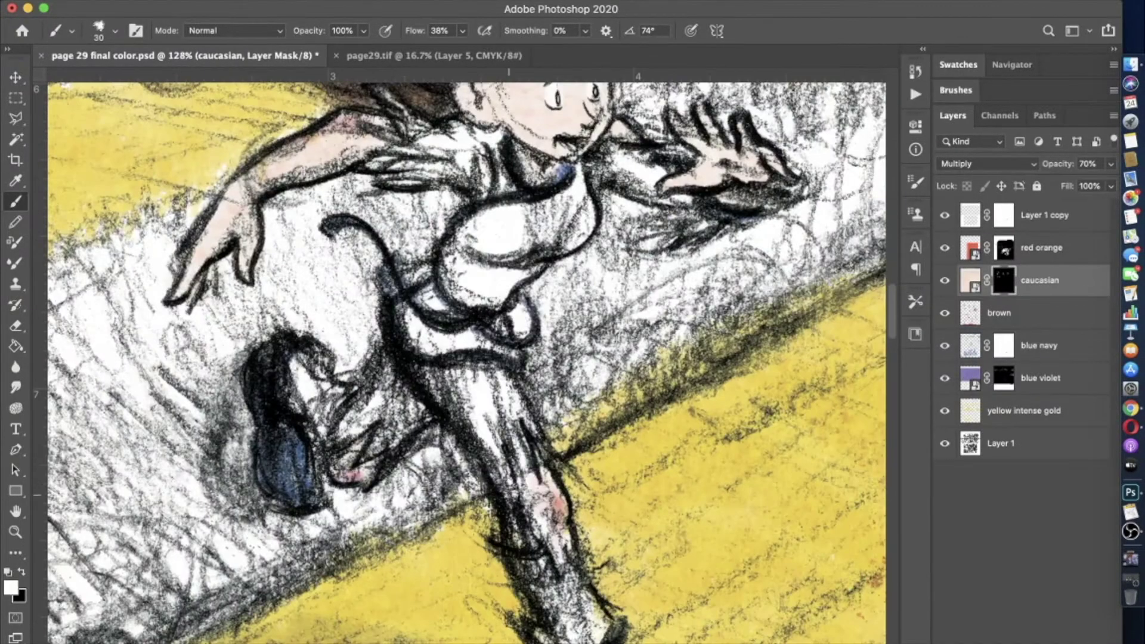
pyautogui.scroll(-5, 465, 358)
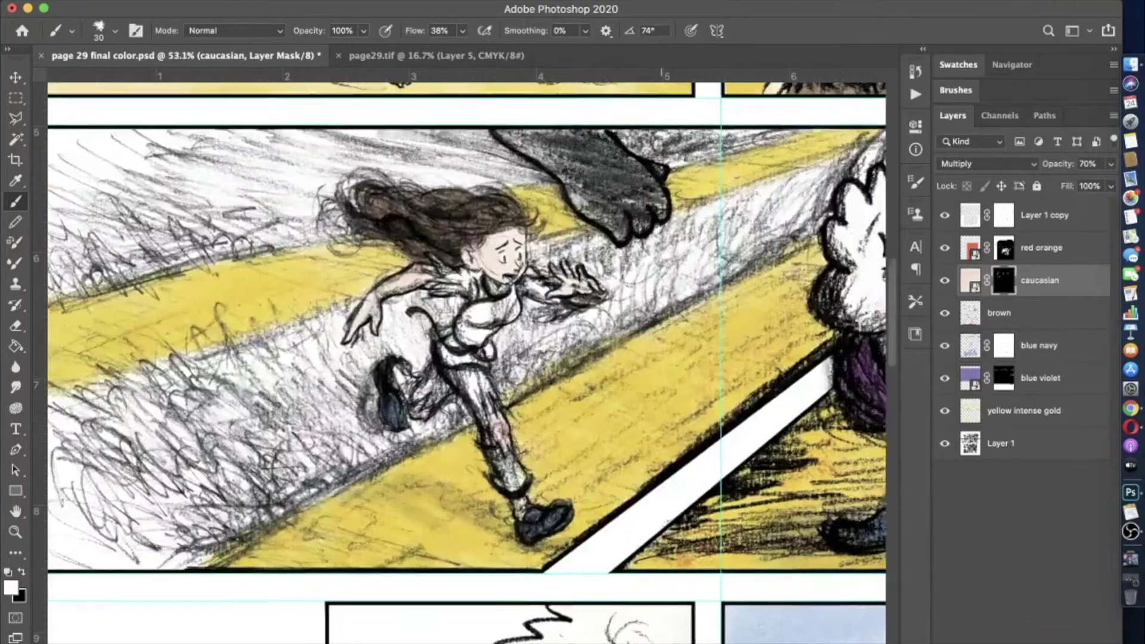
# - Set the brush to 51 px and reveal the skin texture on the face and arm of the girl carried by the masked creature
pyautogui.scroll(4, 465, 358)
pyautogui.scroll(2, 477, 334)
pyautogui.scroll(-2, 477, 334)
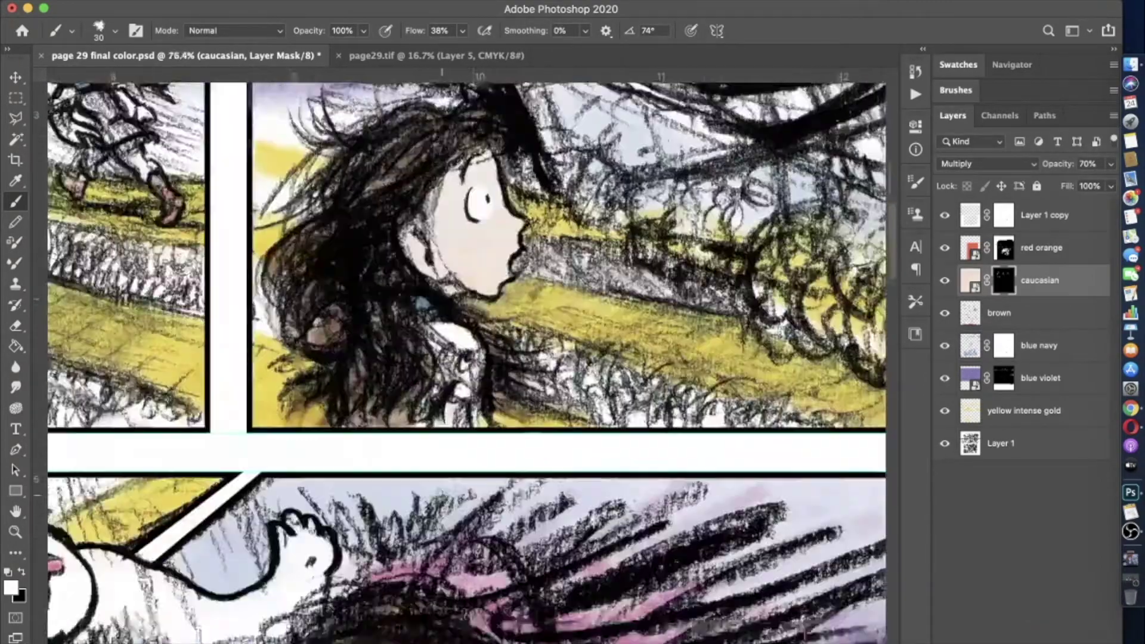
pyautogui.scroll(4, 466, 370)
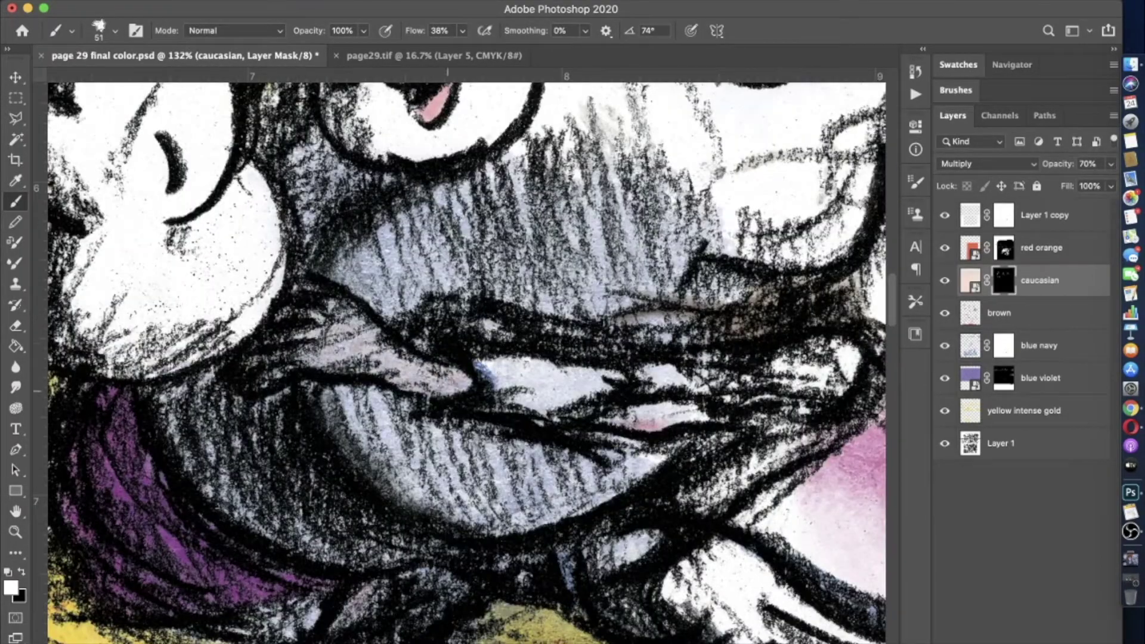
pyautogui.hscroll(5, 466, 357)
pyautogui.moveTo(585, 310)
pyautogui.mouseDown()
pyautogui.moveTo(621, 387)
pyautogui.moveTo(710, 286)
pyautogui.moveTo(716, 382)
pyautogui.mouseUp()
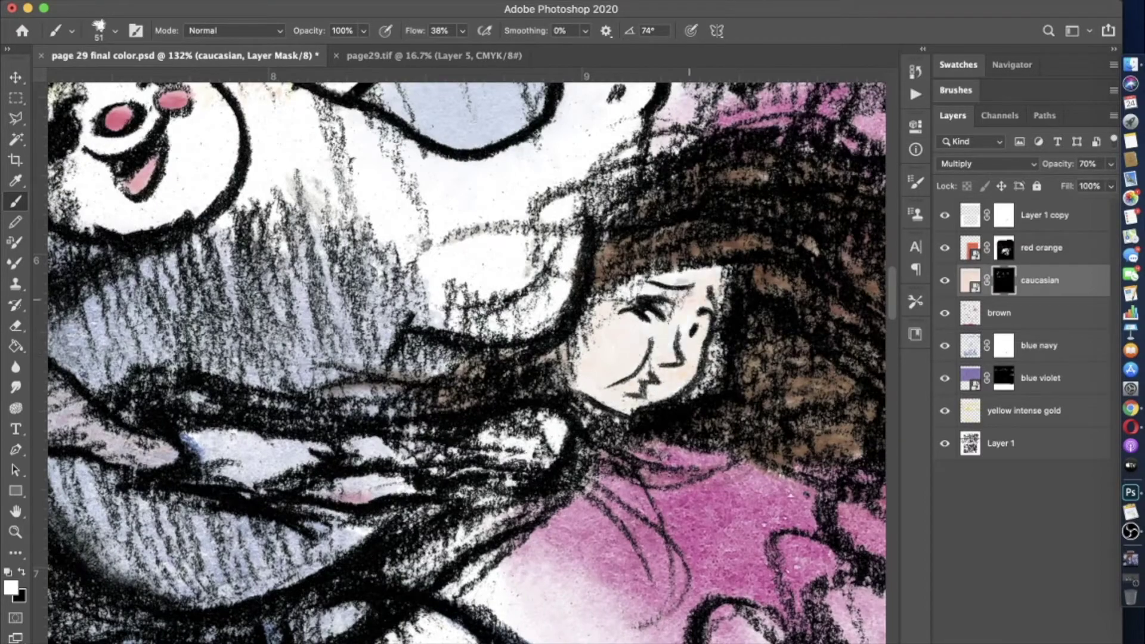
# - Reduce the brush to 17 px and mask the skin texture off the carried girl's eyes in black
pyautogui.press('x')
pyautogui.click(105, 31)
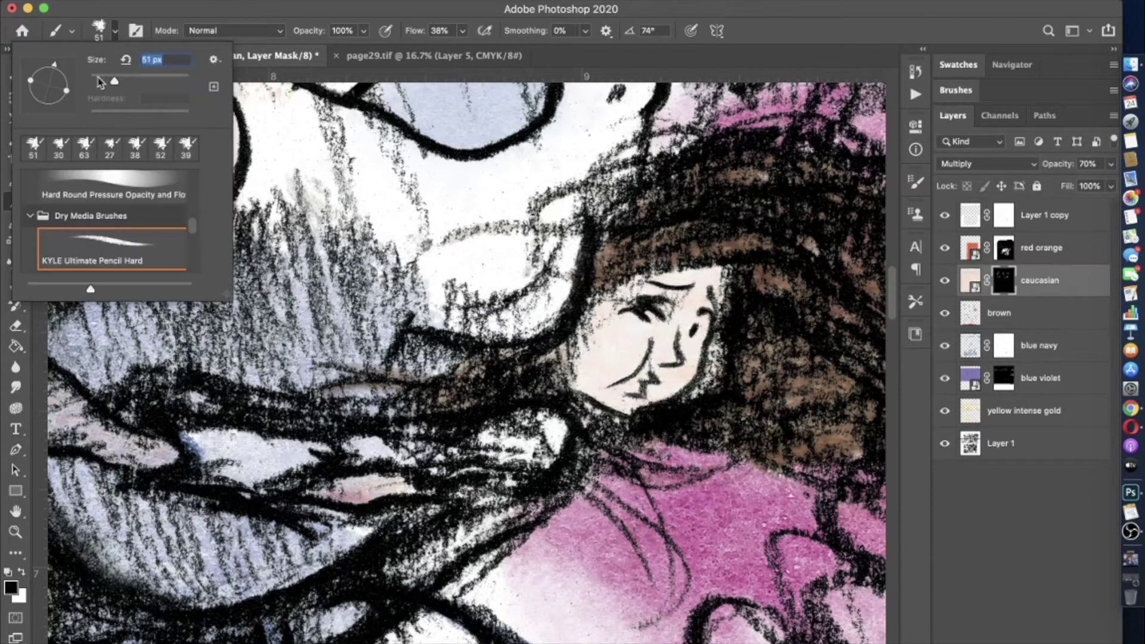
pyautogui.doubleClick(114, 238)
pyautogui.scroll(3, 688, 334)
pyautogui.scroll(-4, 698, 322)
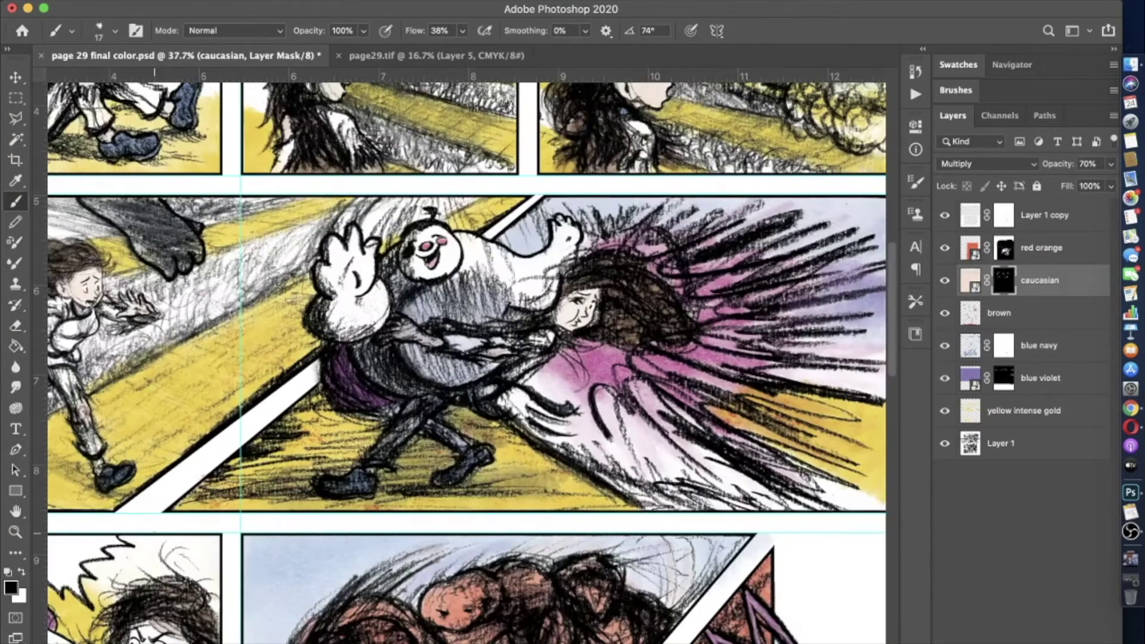
# - Switch back to white, set the brush to 38 px and reveal the skin texture on the carried girl's hand
pyautogui.press('x')
pyautogui.scroll(4, 417, 369)
pyautogui.scroll(-4, 465, 358)
pyautogui.scroll(-4, 370, 508)
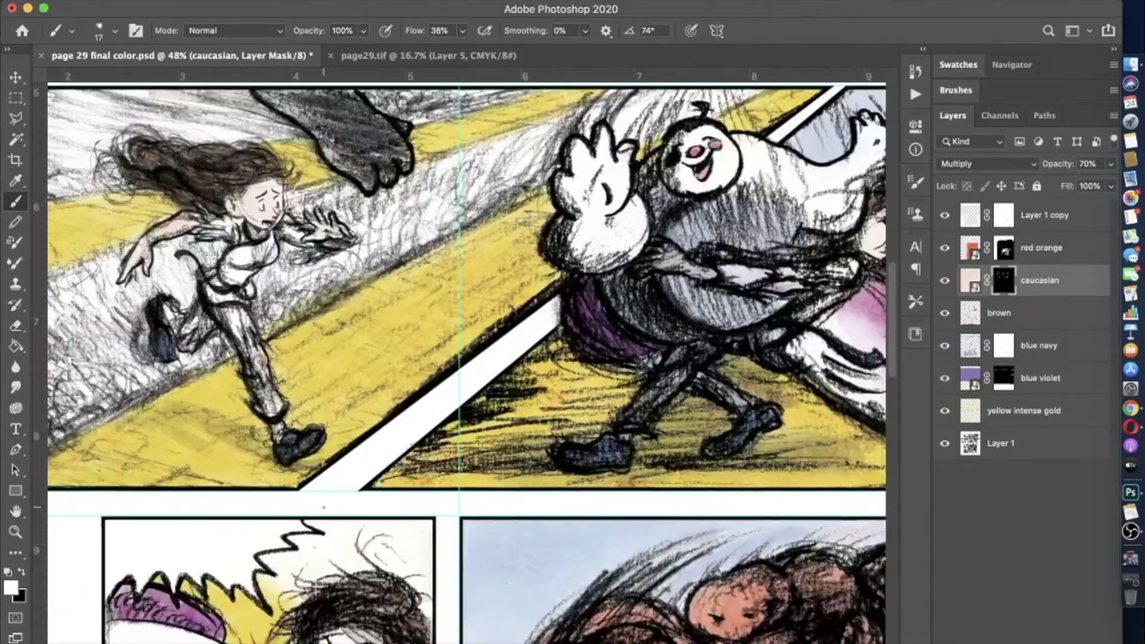
pyautogui.scroll(3, 553, 396)
pyautogui.click(104, 30)
pyautogui.doubleClick(114, 262)
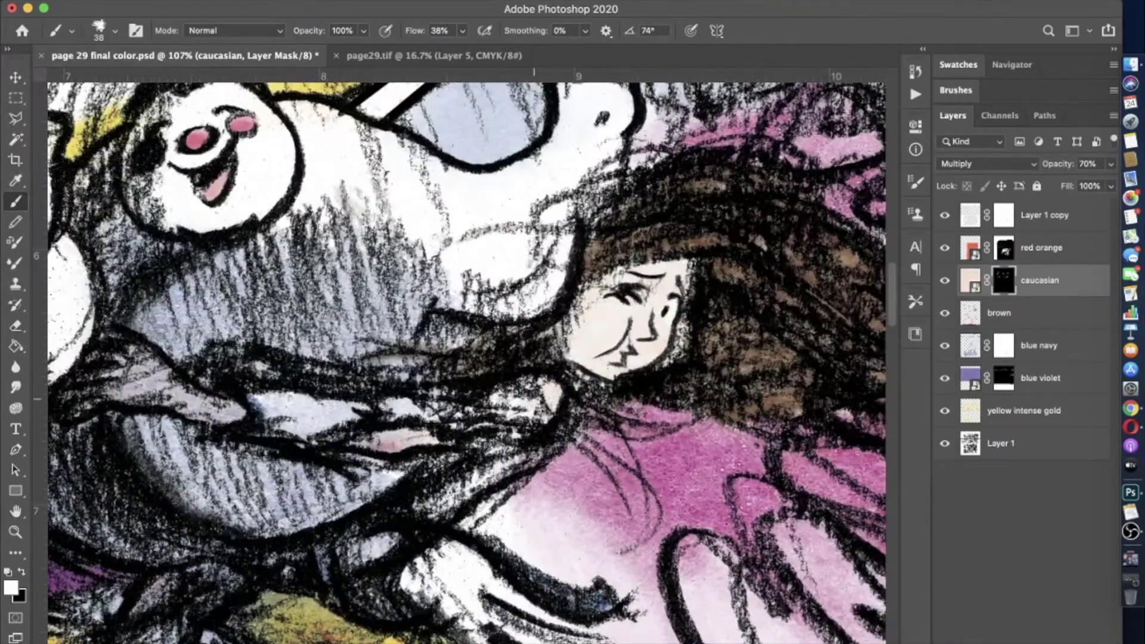
# - Enlarge the brush to 60 px and fill the shouting girl's face and ear in the lower panel with skin texture
pyautogui.scroll(-4, 555, 388)
pyautogui.scroll(-3, 537, 406)
pyautogui.scroll(3, 525, 412)
pyautogui.scroll(-3, 512, 419)
pyautogui.scroll(3, 512, 419)
pyautogui.click(104, 30)
pyautogui.moveTo(95, 76); pyautogui.dragTo(121, 76)
pyautogui.press('Return')
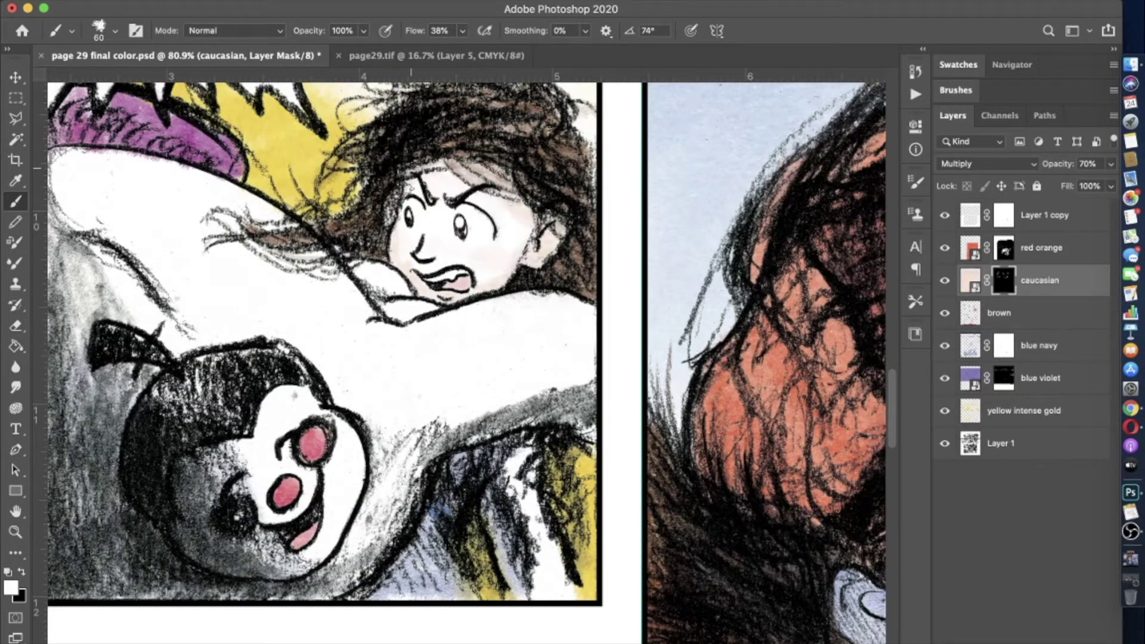
pyautogui.moveTo(482, 271); pyautogui.dragTo(405, 249)
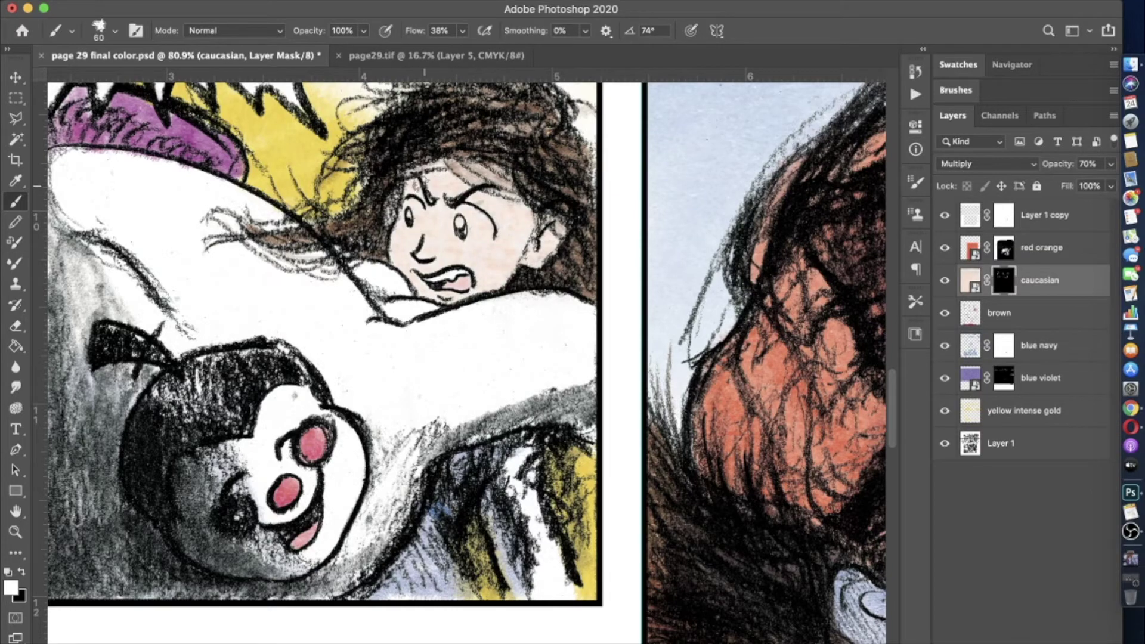
# - Reduce the brush to 31 px and mask the skin texture off the shouting girl's eyes and teeth in black
pyautogui.scroll(2, 545, 150)
pyautogui.press('x')
pyautogui.rightClick(288, 278)
pyautogui.press('Return')
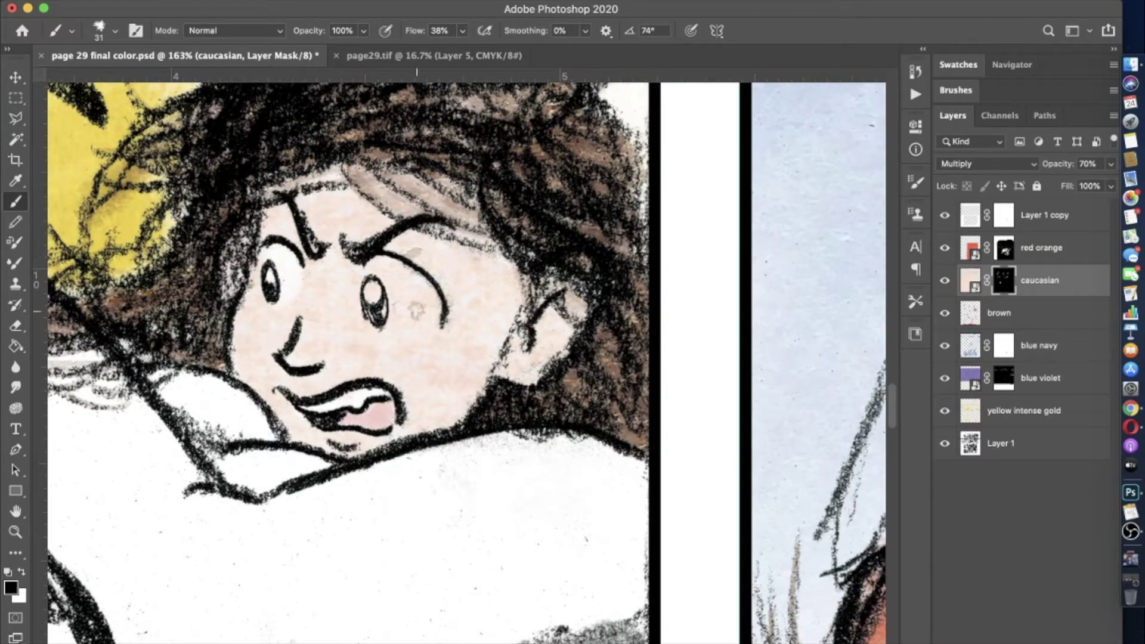
# - Target the caucasian texture with the Clone Stamp and hide every layer below it, from brown down to Layer 1
pyautogui.scroll(2, 498, 123)
pyautogui.click(970, 280)
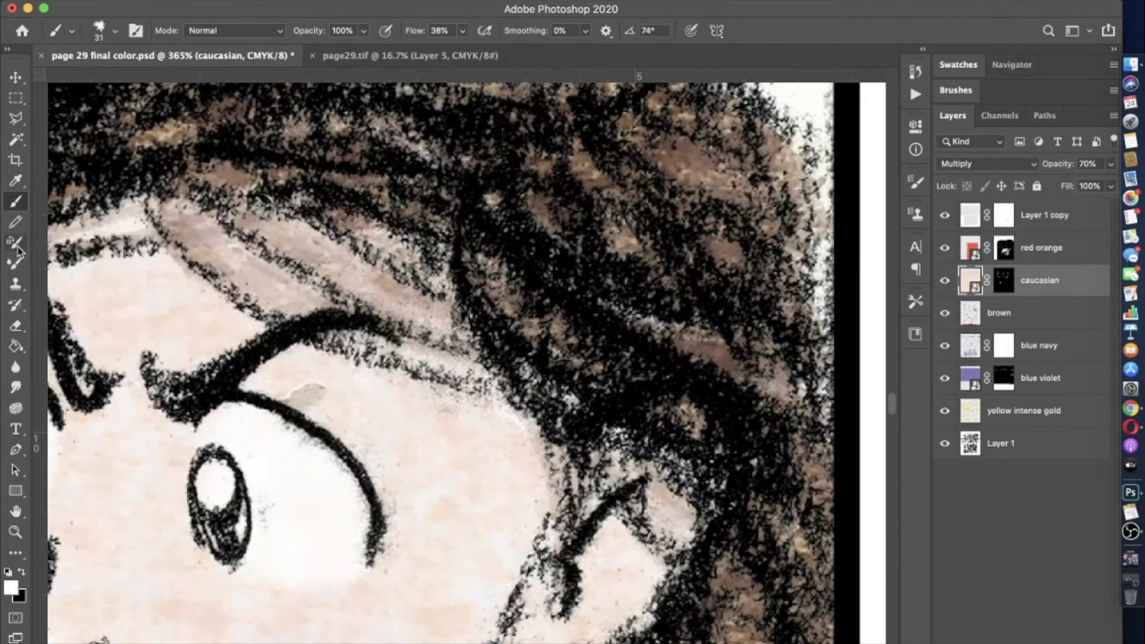
pyautogui.press('s')
pyautogui.moveTo(945, 312); pyautogui.dragTo(945, 443)
pyautogui.scroll(-3, 490, 471)
pyautogui.scroll(-2, 306, 364)
pyautogui.click(370, 437)
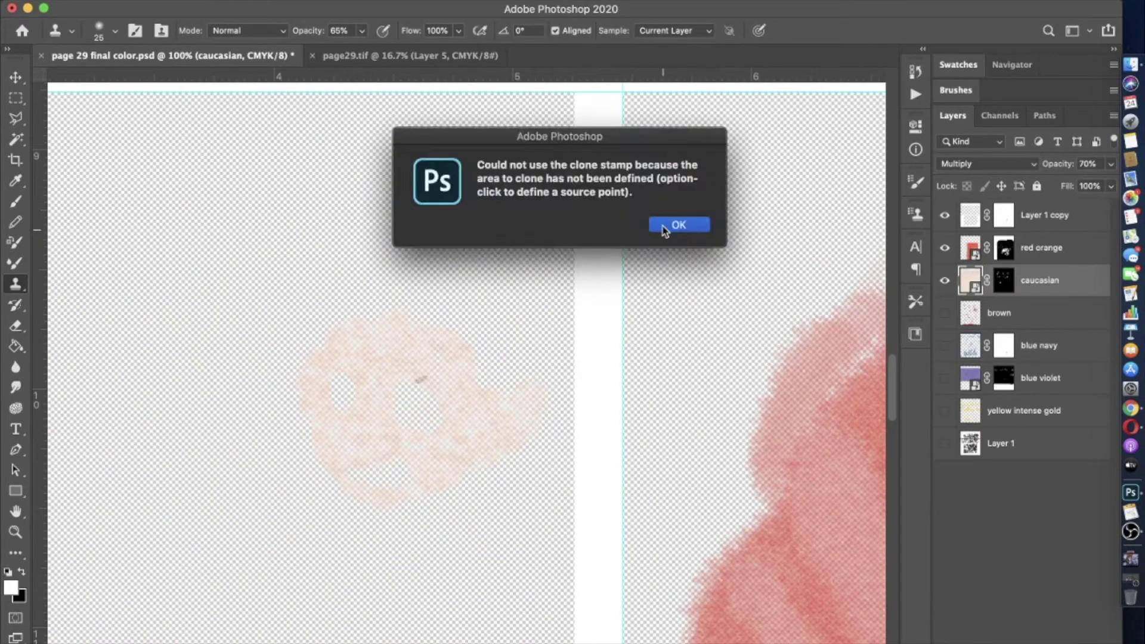
pyautogui.press('Return')
# - Rasterize the caucasian layer and clone clean skin texture over the gray blemish above the shouting girl's eye at 100% opacity
pyautogui.scroll(2, 346, 439)
pyautogui.scroll(2, 346, 439)
pyautogui.press('0')
pyautogui.click(335, 396)
pyautogui.click(670, 225)
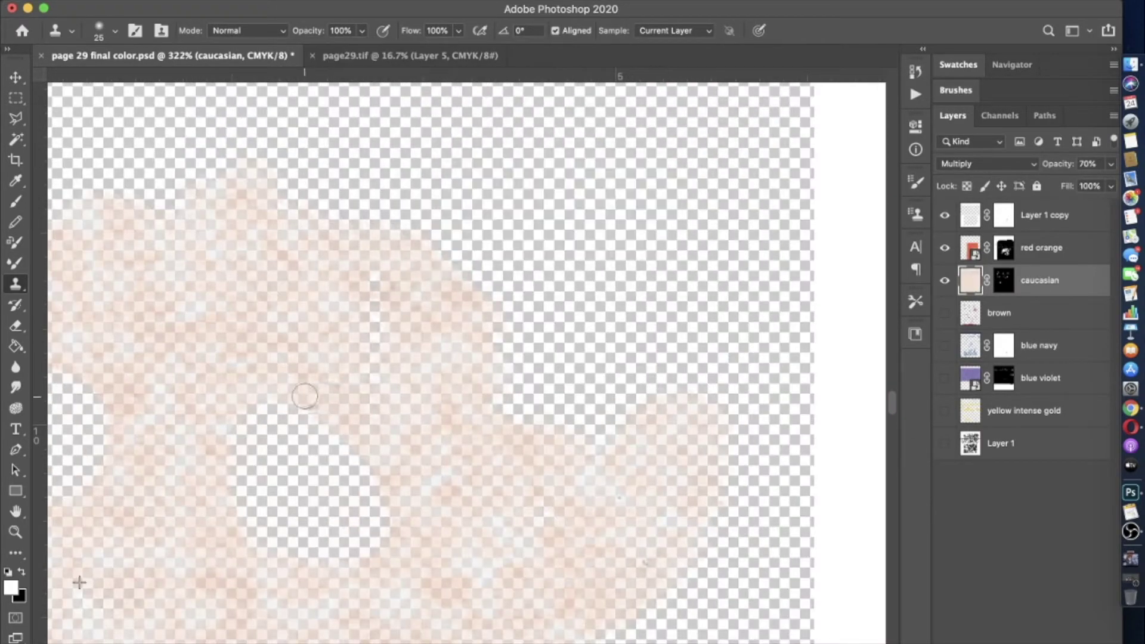
# - Show the layers from brown down to Layer 1 again and return to the Brush on the caucasian layer mask
pyautogui.moveTo(945, 312); pyautogui.dragTo(945, 444)
pyautogui.scroll(-5, 636, 413)
pyautogui.press('b')
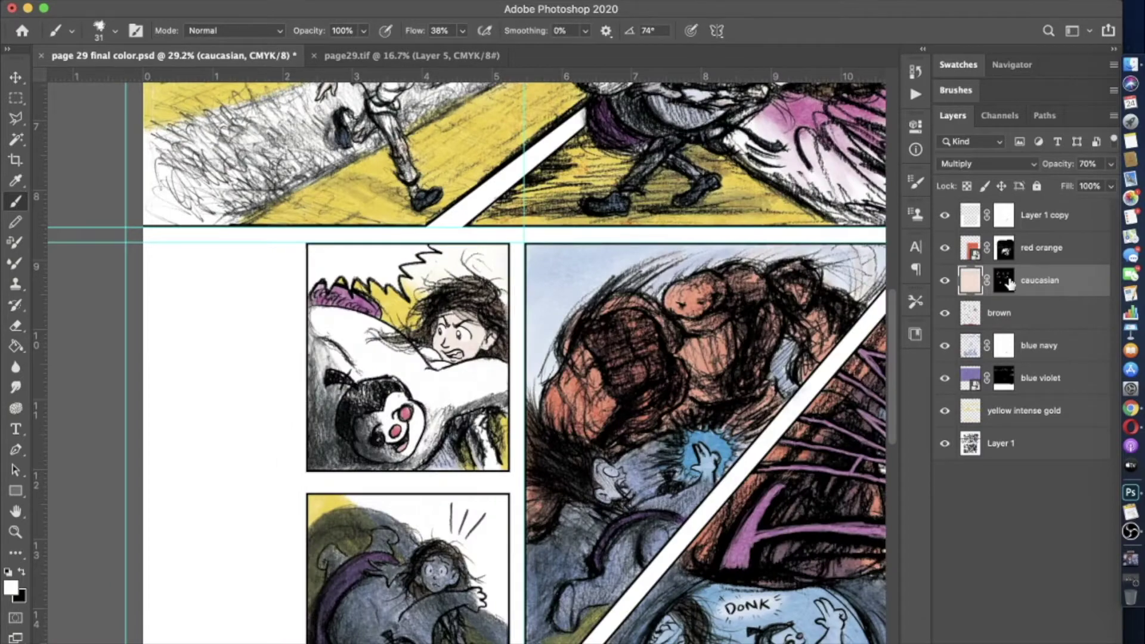
pyautogui.press('super+backslash')
pyautogui.scroll(4, 382, 358)
pyautogui.scroll(1, 382, 358)
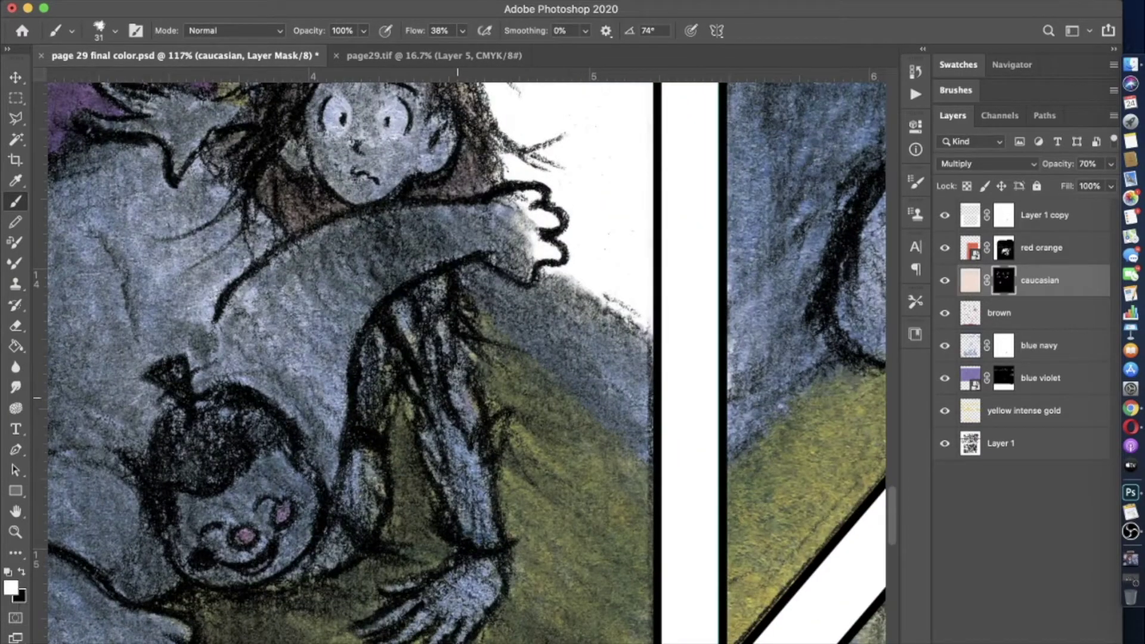
# - Hide the layers from brown to yellow intense gold and paint skin texture over the scared girl's face with a 76 px brush
pyautogui.scroll(-2, 492, 506)
pyautogui.moveTo(944, 312); pyautogui.dragTo(945, 410)
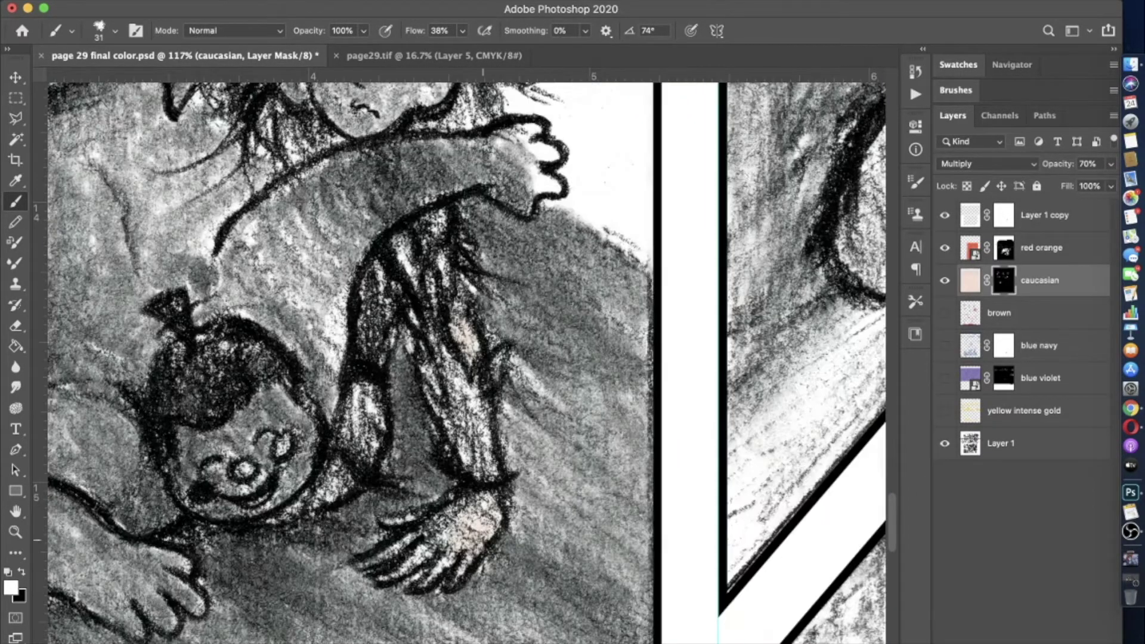
pyautogui.scroll(3, 382, 358)
pyautogui.click(116, 30)
pyautogui.press('Return')
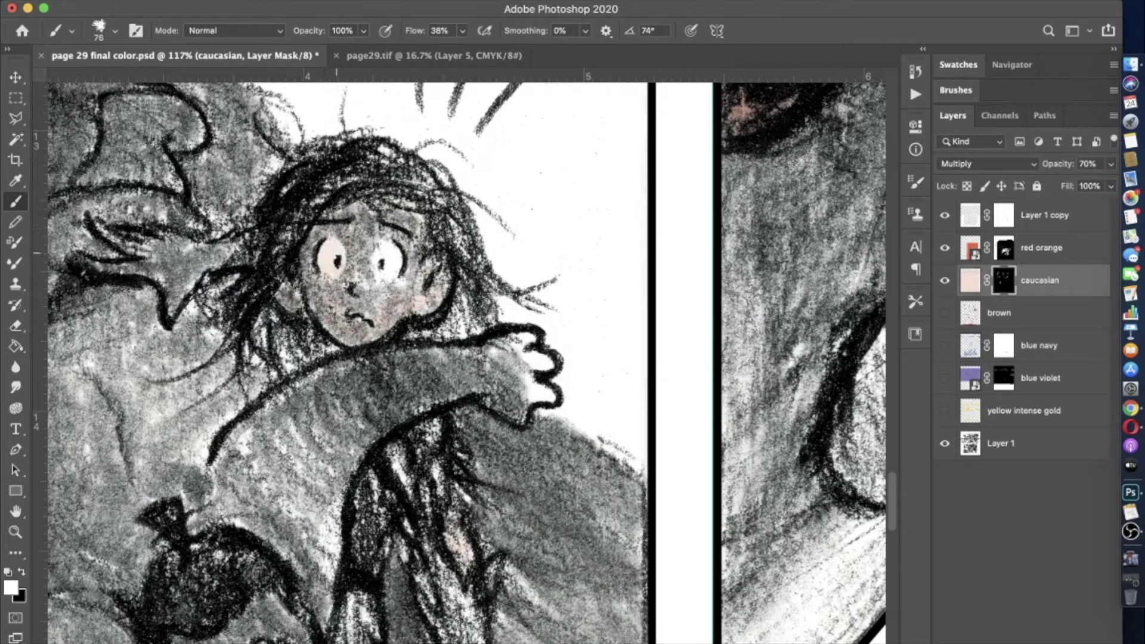
pyautogui.moveTo(337, 252); pyautogui.dragTo(375, 322)
# - Reduce the brush to 19 px and mask the skin texture off the scared girl's eyes in black
pyautogui.press('x')
pyautogui.click(115, 31)
pyautogui.write('19')
pyautogui.press('Return')
pyautogui.scroll(5, 400, 262)
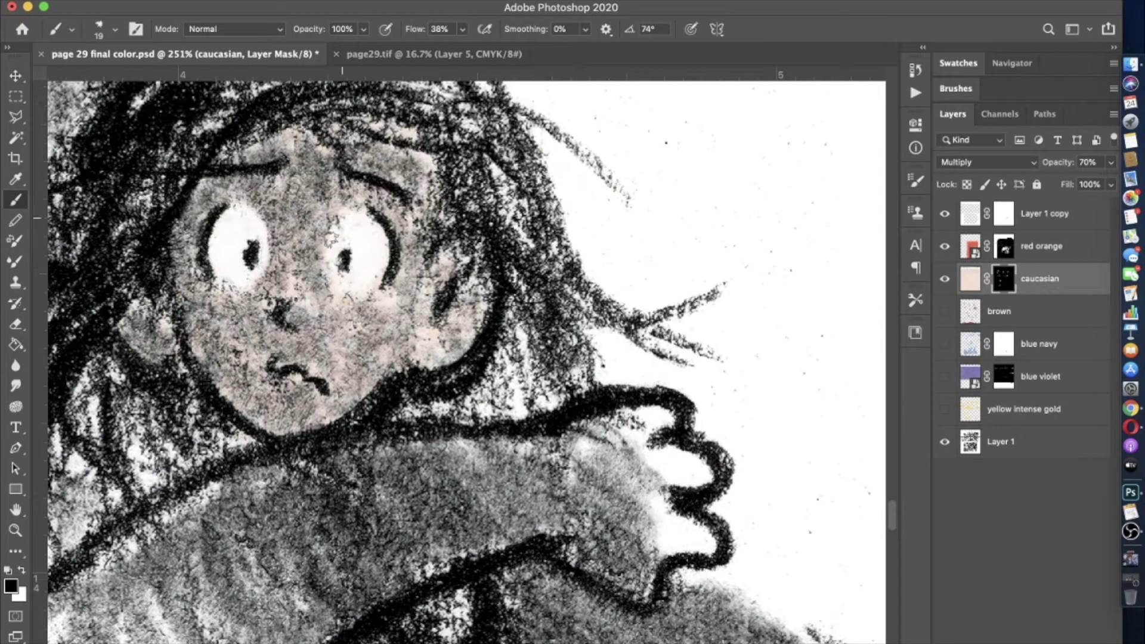
# - Enlarge the brush to 33 px and reveal skin texture in white on the scared girl's outstretched hand
pyautogui.scroll(-6, 351, 222)
pyautogui.press('x')
pyautogui.scroll(5, 195, 431)
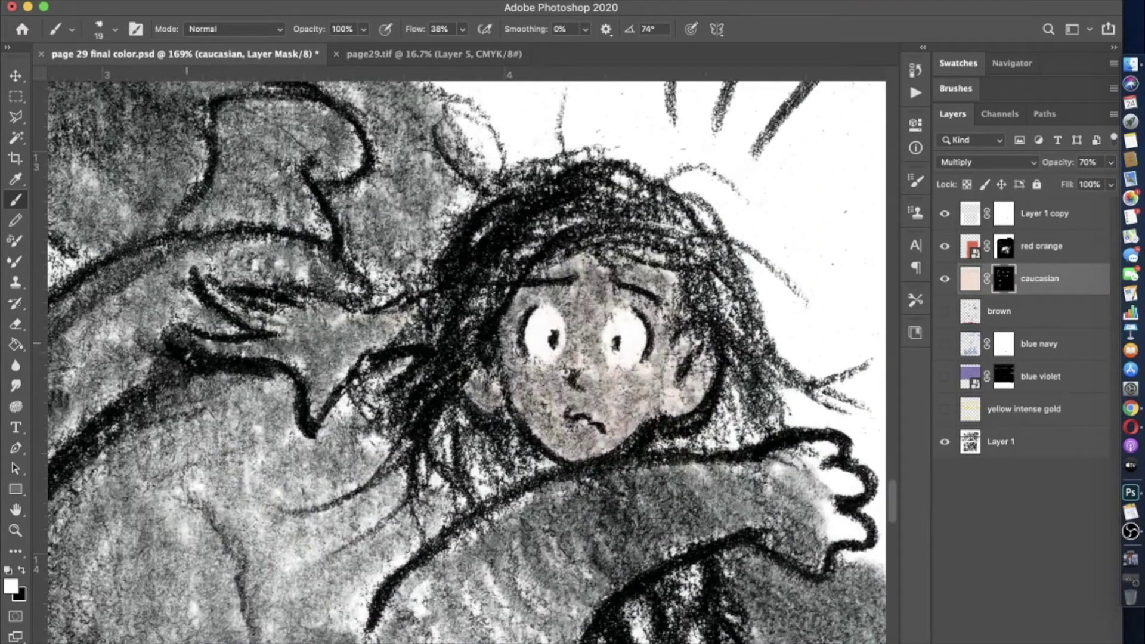
pyautogui.press(']')
pyautogui.press(']')
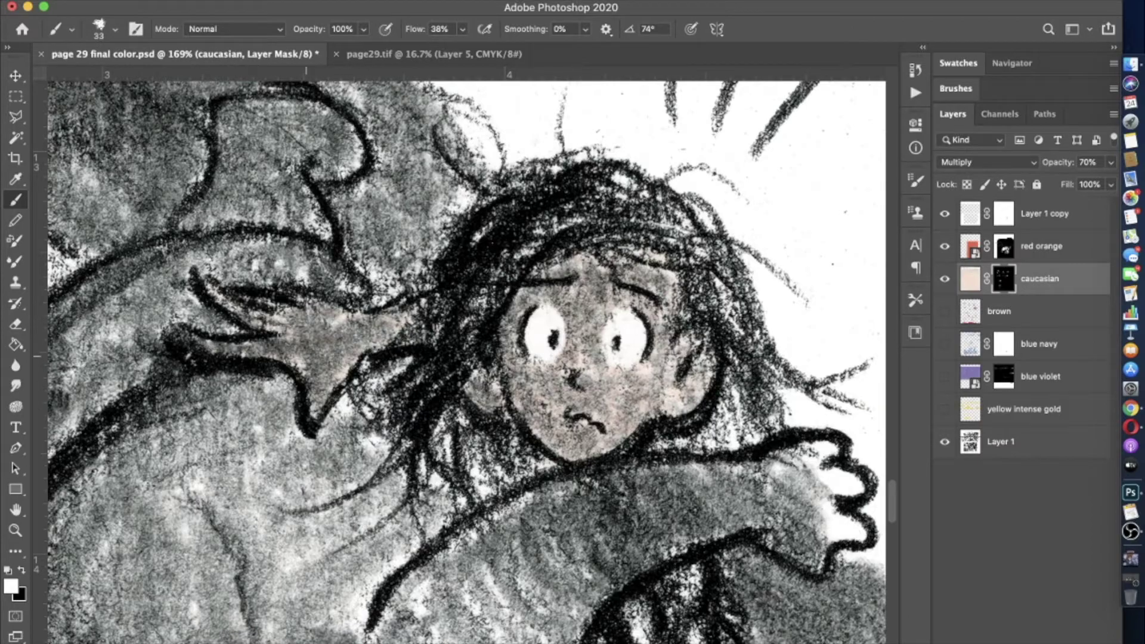
# - Paint skin texture over the ear and face of the screaming girl in the diagonal panel
pyautogui.scroll(-6, 236, 297)
pyautogui.scroll(7, 338, 310)
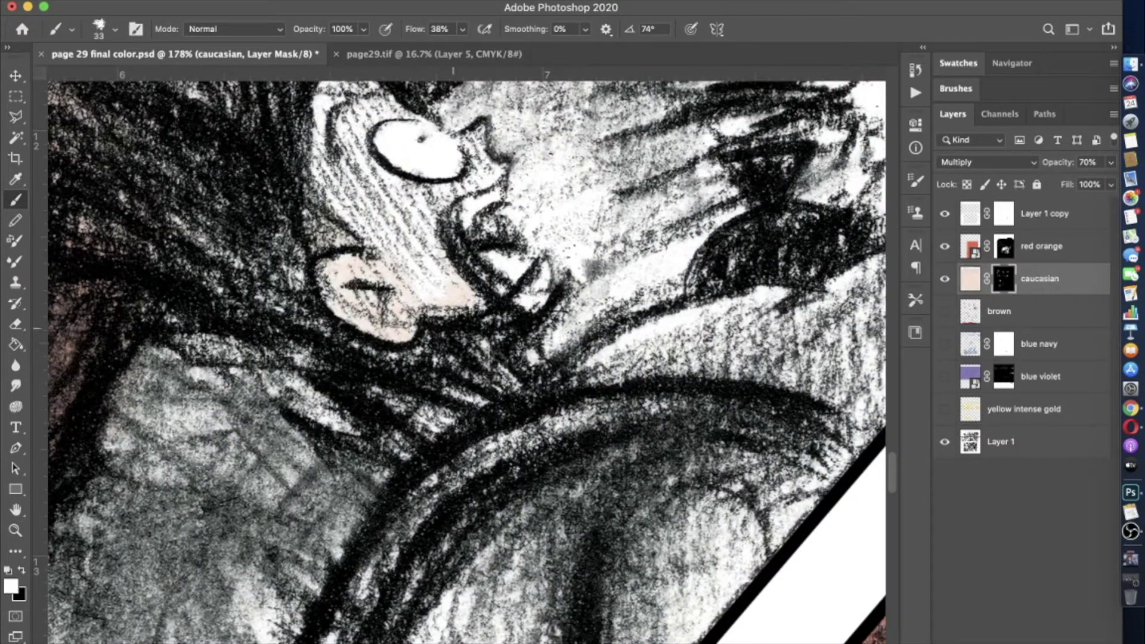
pyautogui.scroll(4, 501, 362)
pyautogui.moveTo(420, 354); pyautogui.dragTo(324, 343)
pyautogui.scroll(-6, 477, 358)
# - Reveal skin texture on the face, neck and raised hand of the girl in the DONK panel
pyautogui.scroll(7, 507, 298)
pyautogui.moveTo(489, 239); pyautogui.dragTo(561, 292)
pyautogui.moveTo(417, 418)
pyautogui.mouseDown()
pyautogui.moveTo(310, 453)
pyautogui.moveTo(358, 287)
pyautogui.moveTo(334, 465)
pyautogui.moveTo(369, 417)
pyautogui.mouseUp()
pyautogui.scroll(4, 466, 358)
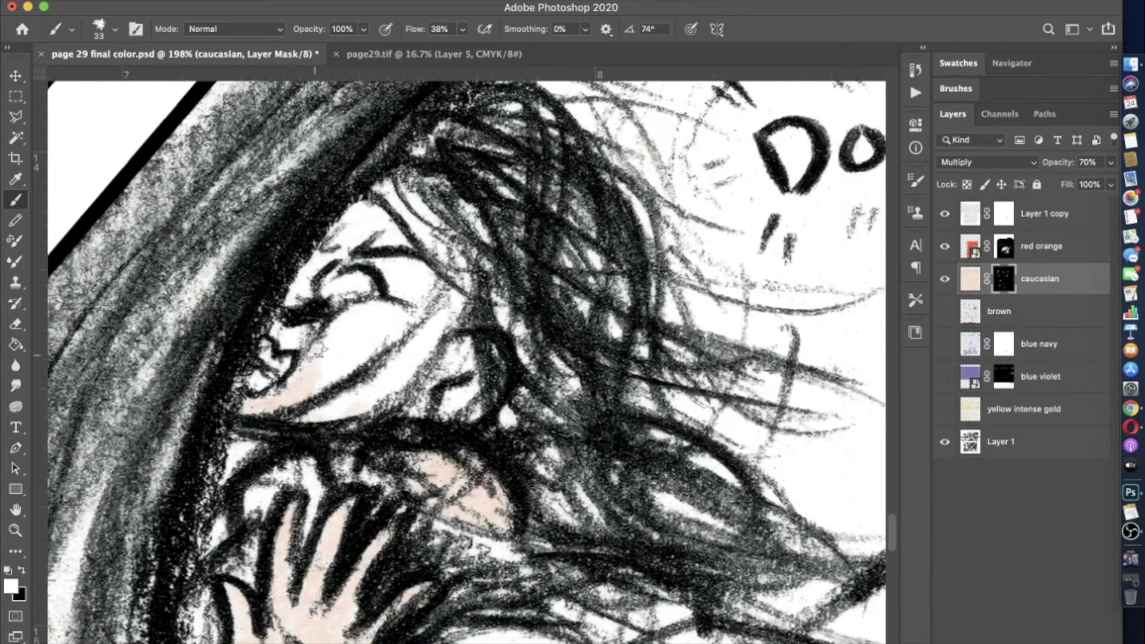
pyautogui.moveTo(460, 388)
pyautogui.mouseDown()
pyautogui.moveTo(370, 381)
pyautogui.moveTo(334, 334)
pyautogui.moveTo(364, 227)
pyautogui.moveTo(430, 251)
pyautogui.mouseUp()
# - Touch up the mask around the DONK panel girl in black at 75% opacity and show the hidden color layers again
pyautogui.press('x')
pyautogui.press('7')
pyautogui.press('5')
pyautogui.scroll(-3, 471, 376)
pyautogui.scroll(-6, 465, 357)
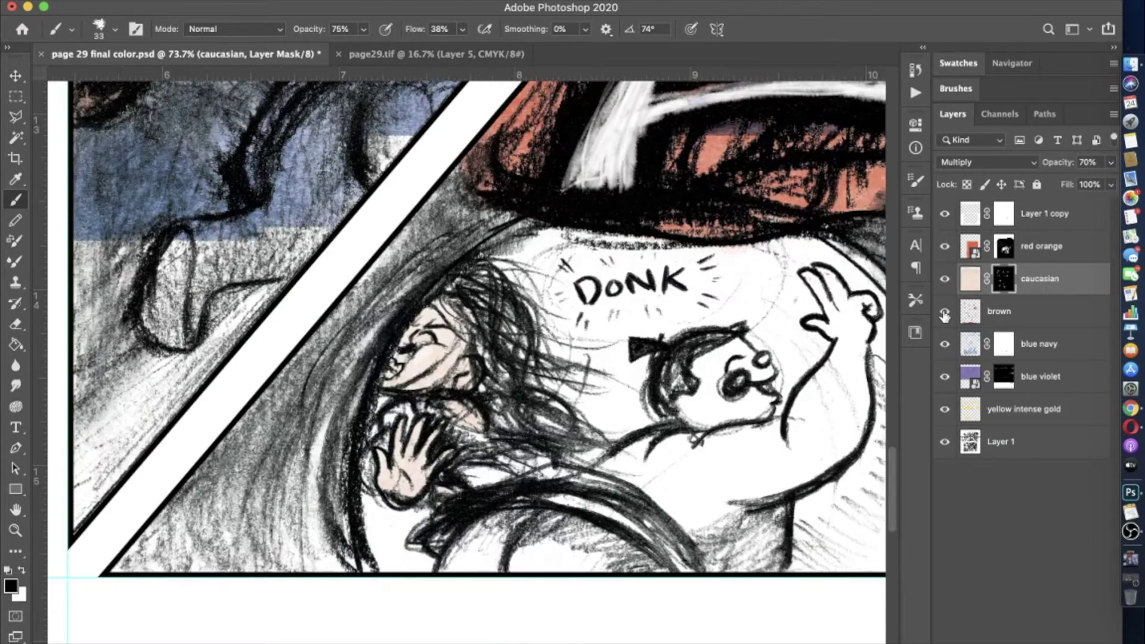
# - Examine the coloring of the lower panels with every layer visible
pyautogui.hotkey('alt', ']')
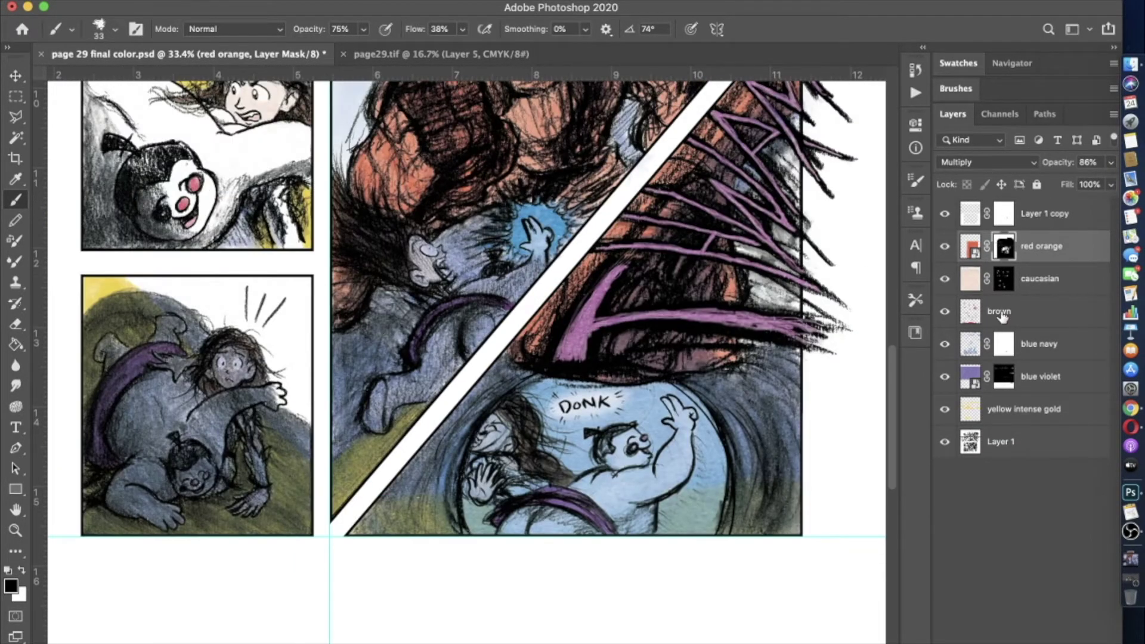
pyautogui.scroll(5, 471, 418)
pyautogui.hotkey('ctrl', 'Tab')
pyautogui.hotkey('ctrl', 'Tab')
pyautogui.press('x')
pyautogui.scroll(-3, 455, 516)
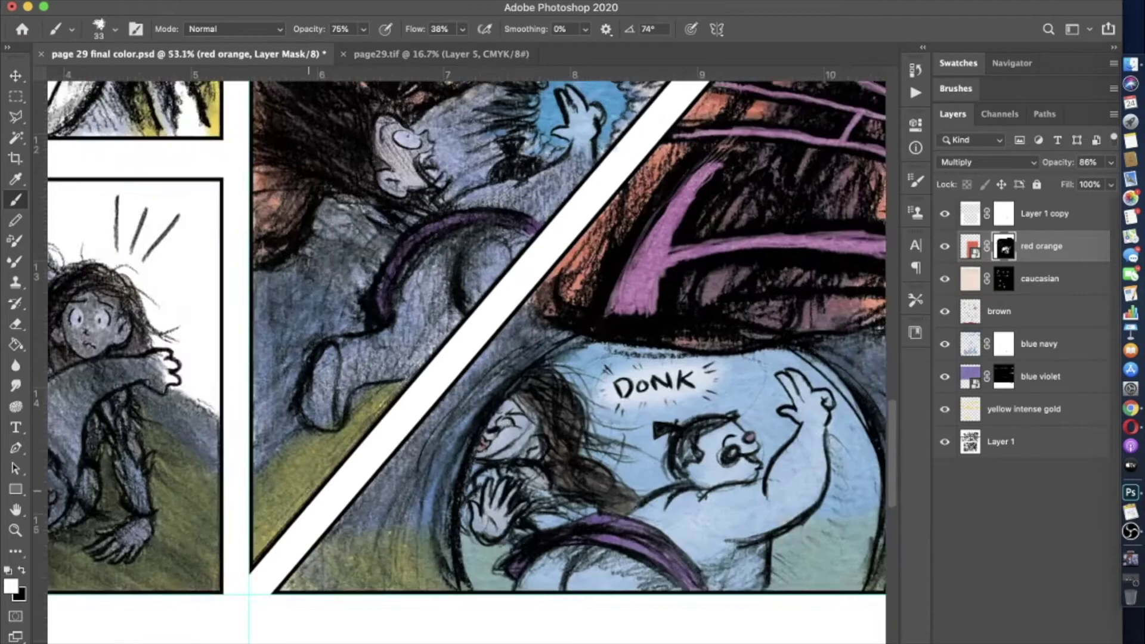
pyautogui.scroll(3, 309, 491)
pyautogui.press('4')
pyautogui.press('7')
pyautogui.scroll(-2, 498, 514)
pyautogui.scroll(-3, 465, 358)
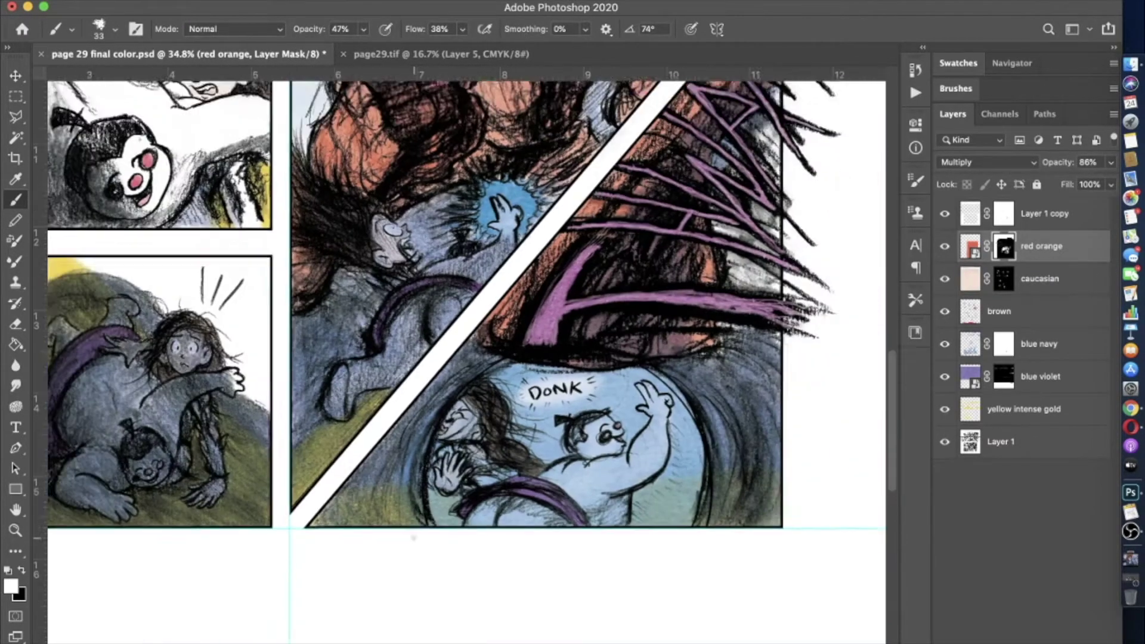
# - Merge the caucasian and brown layers into one and set the merged layer's blend mode to Multiply
pyautogui.scroll(2, 465, 358)
pyautogui.click(1036, 286)
pyautogui.keyDown('shift'); pyautogui.click(1028, 320); pyautogui.keyUp('shift')
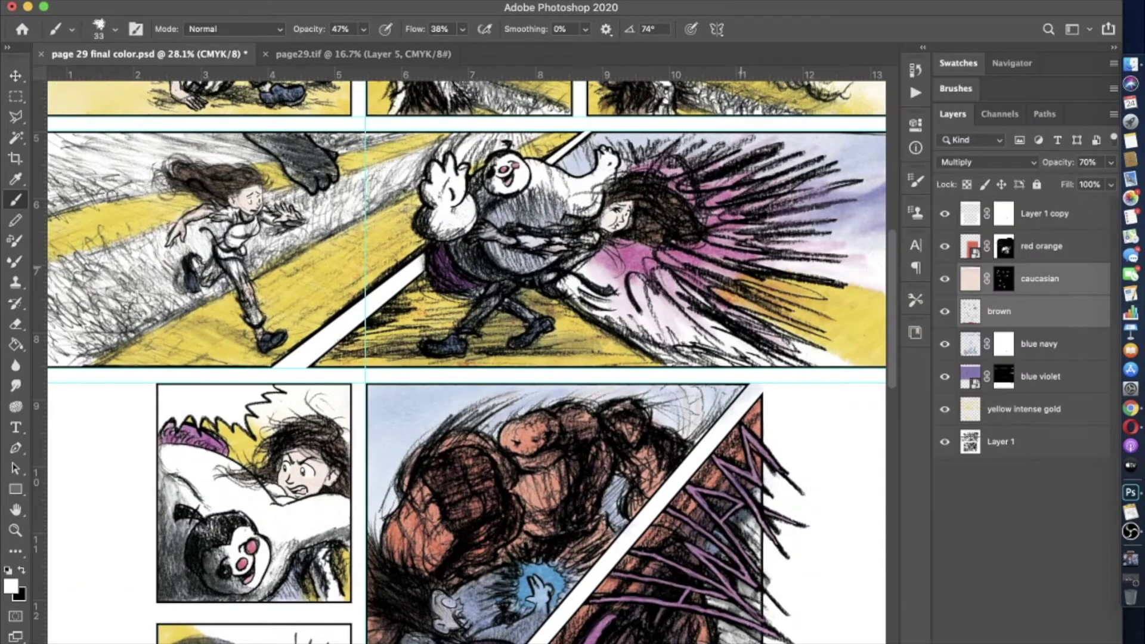
pyautogui.press('super+e')
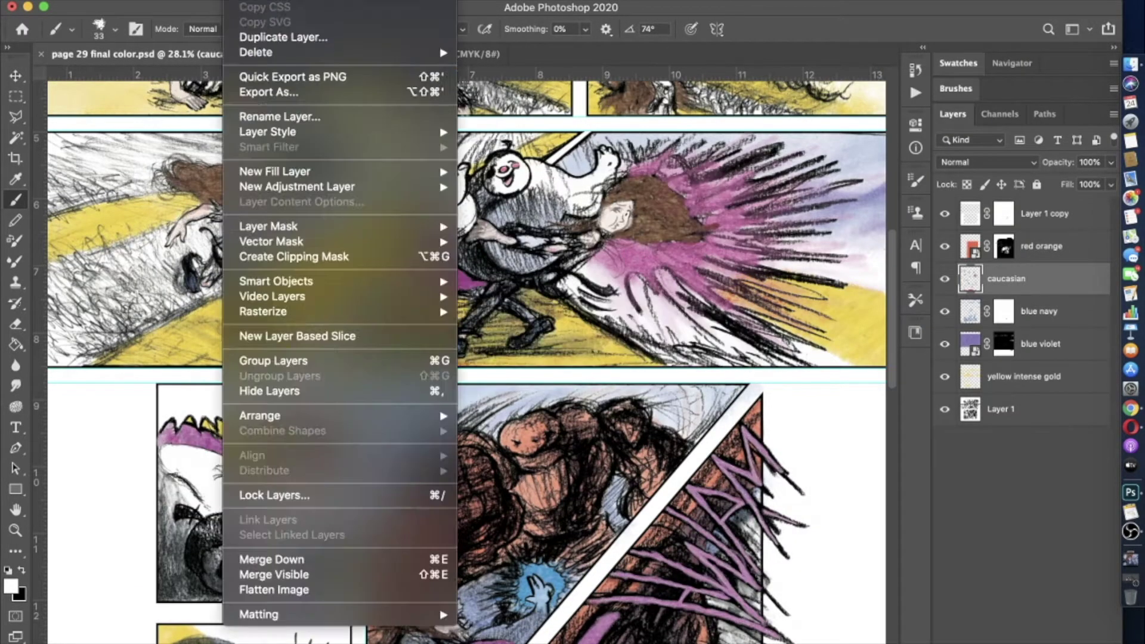
pyautogui.click(257, 133)
pyautogui.click(1095, 41)
# - Place the green texture scan above the caucasian layer and align it over the page's lower panels
pyautogui.press('super+Tab')
pyautogui.press('Down')
pyautogui.press('Down')
pyautogui.press('Down')
pyautogui.press('Down')
pyautogui.hscroll(-8, 666, 290)
pyautogui.moveTo(251, 273); pyautogui.dragTo(652, 338)
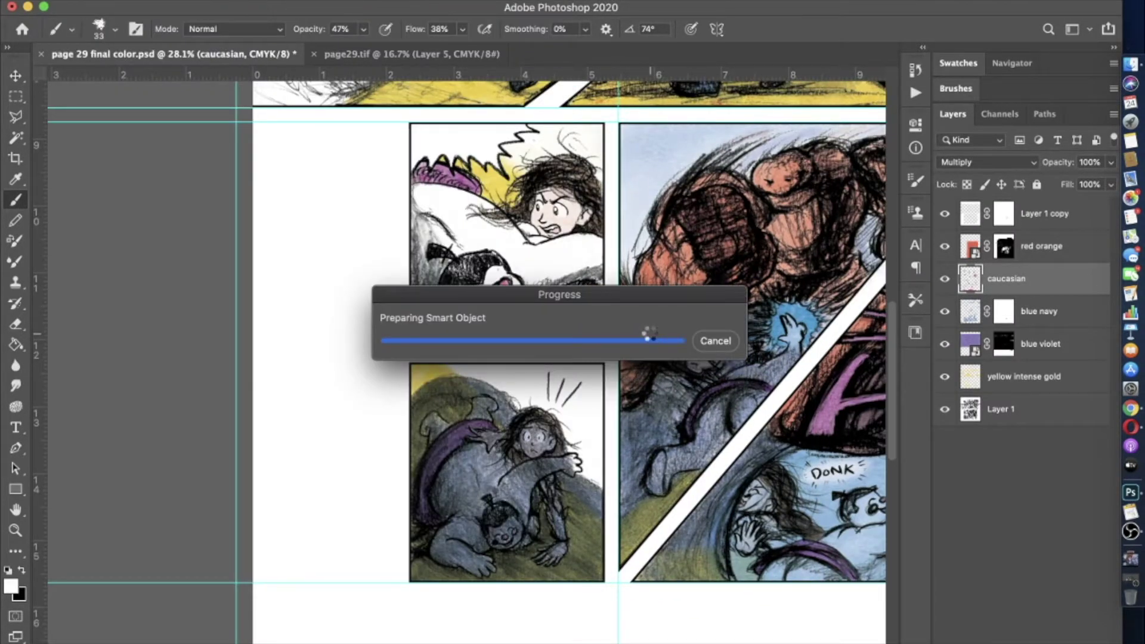
pyautogui.scroll(-3, 350, 371)
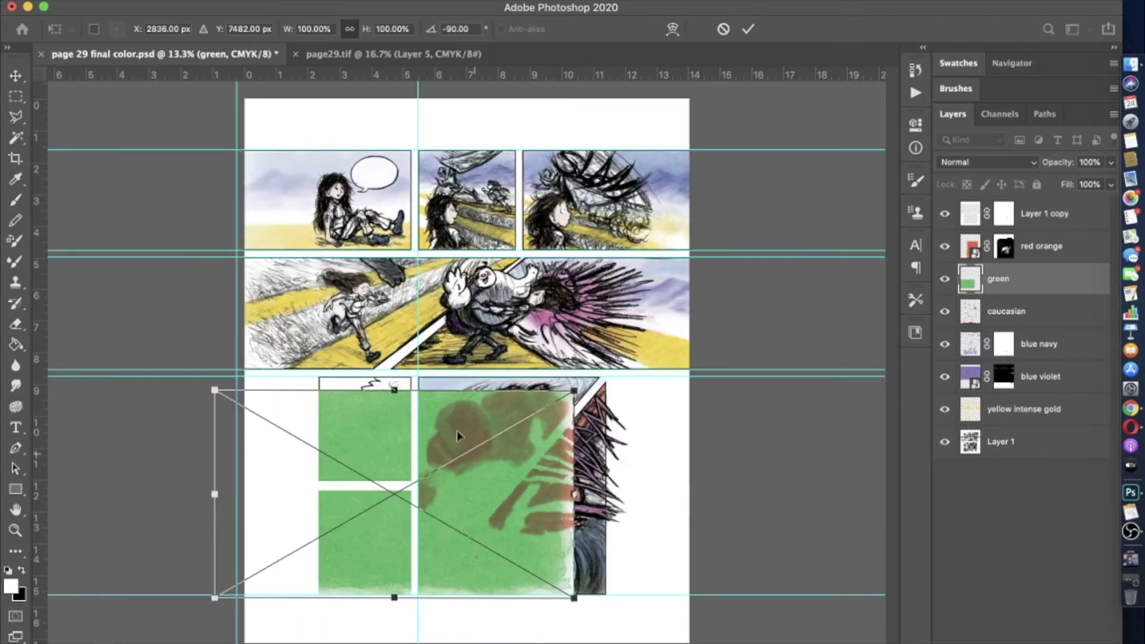
pyautogui.moveTo(575, 388); pyautogui.dragTo(692, 385)
pyautogui.press('Return')
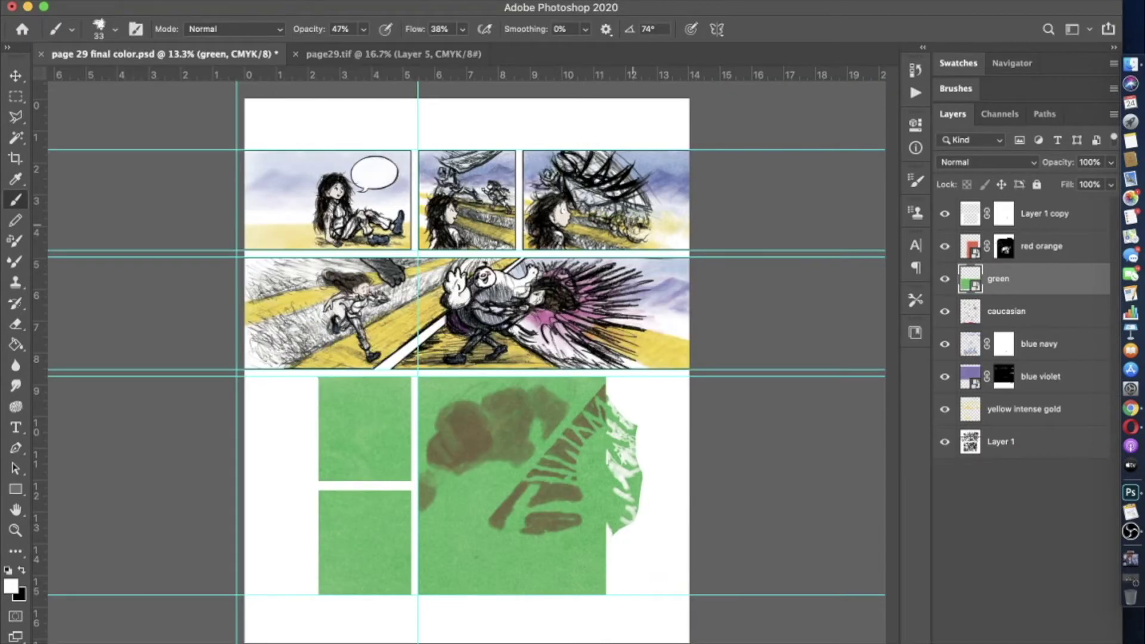
# - Place the second green scan over the two upper rows of panels and merge both green layers
pyautogui.moveTo(686, 143); pyautogui.dragTo(597, 200)
pyautogui.press('Return')
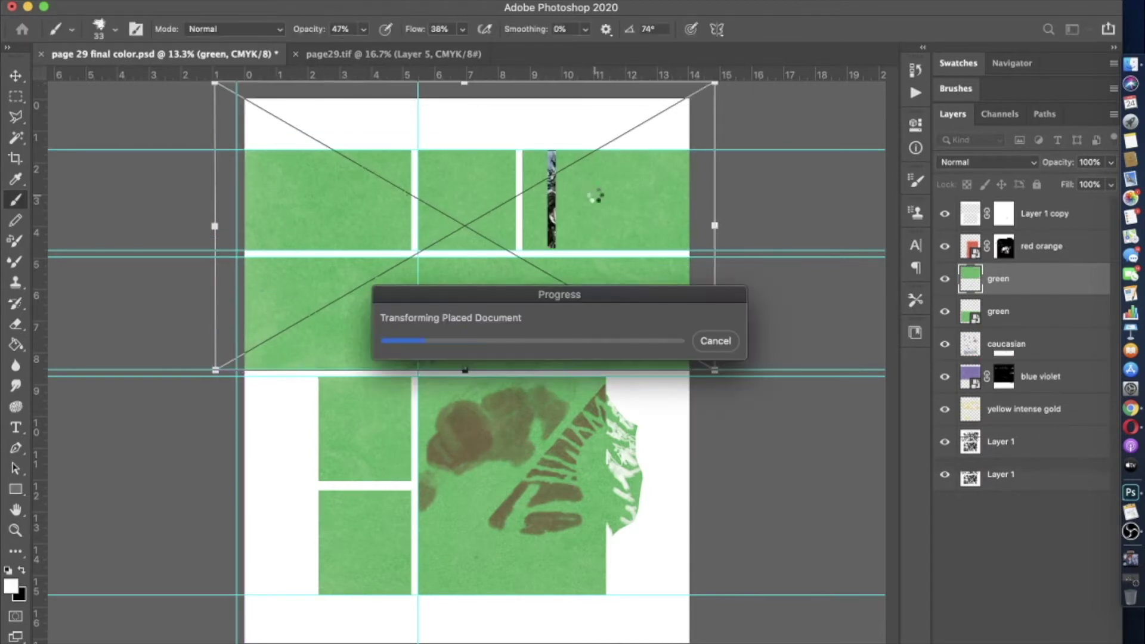
pyautogui.keyDown('shift'); pyautogui.click(998, 312); pyautogui.keyUp('shift')
pyautogui.rightClick(998, 312)
pyautogui.press('Escape')
pyautogui.press('super+e')
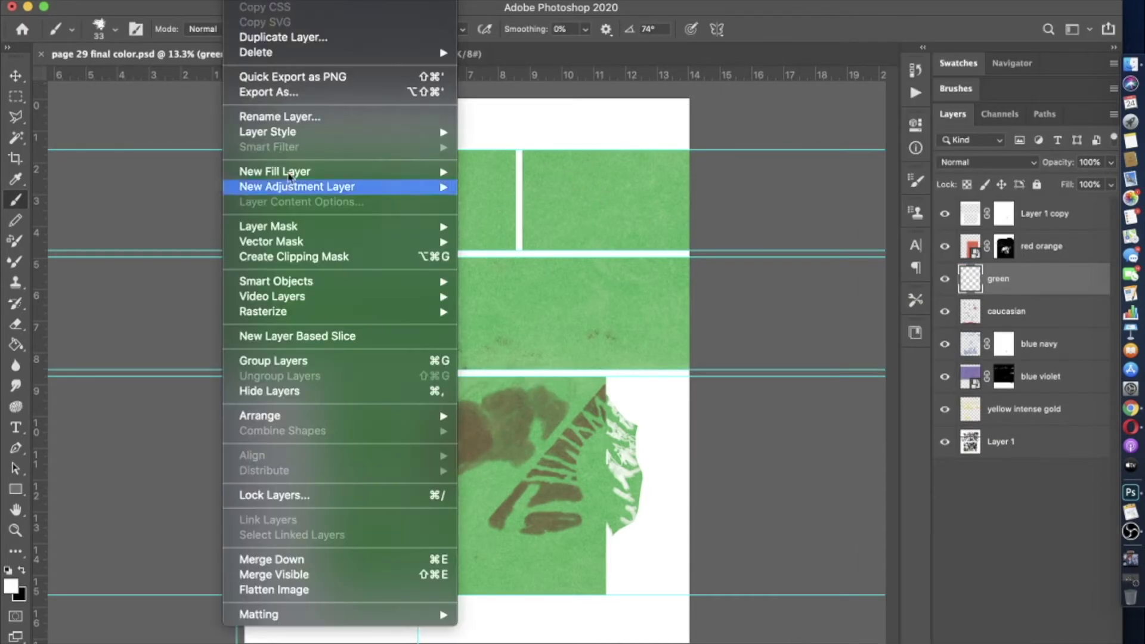
# - Set the merged green layer to Multiply and add a layer mask to it
pyautogui.click(844, 69)
pyautogui.click(831, 113)
pyautogui.click(1026, 41)
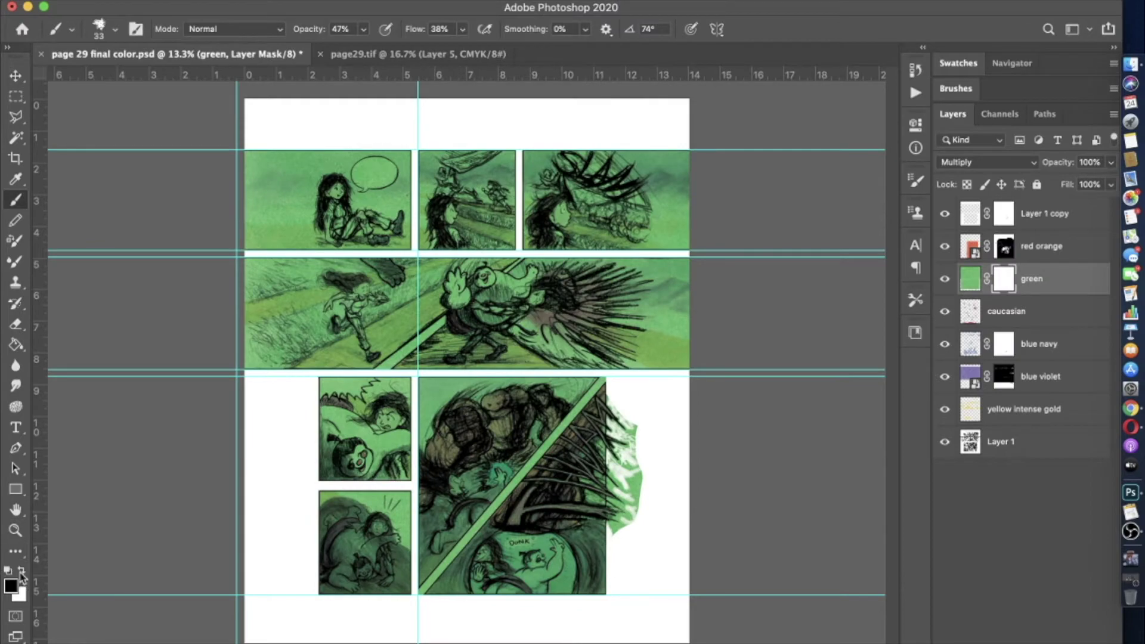
# - Cover the whole green layer mask in black with a 3560 px Pencil to hide the texture
pyautogui.hotkey('shift', 'b')
pyautogui.click(113, 28)
pyautogui.press('Return')
pyautogui.hotkey('alt', 'BackSpace')
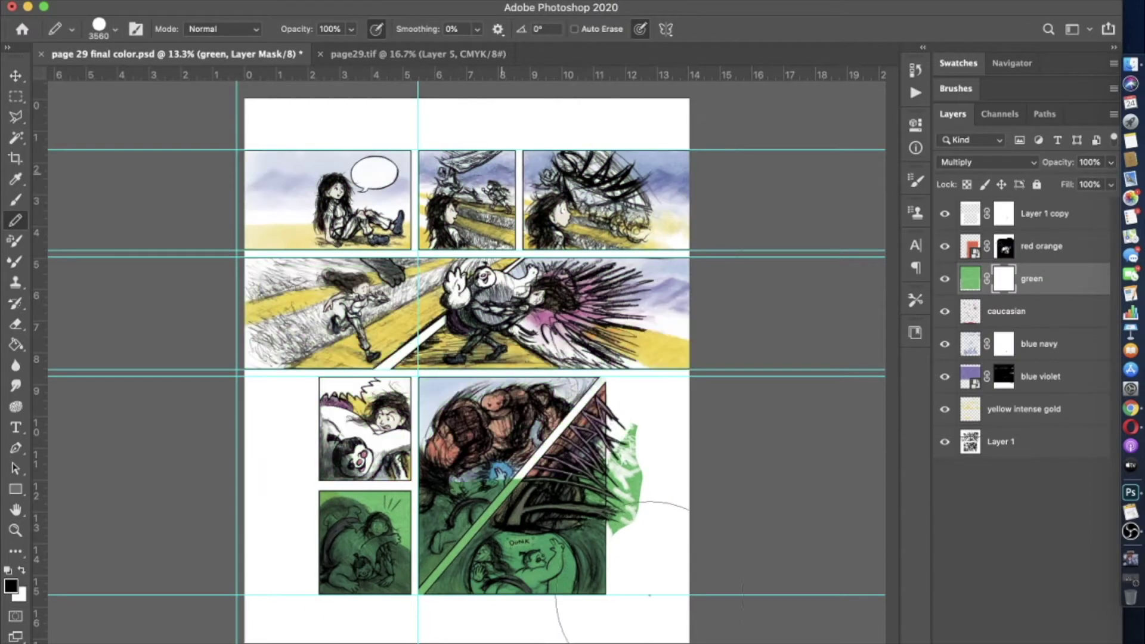
pyautogui.press('x')
# - Paint the green field behind the sitting girl in the first panel in white with a 108 px Brush at 100% opacity
pyautogui.click(16, 203)
pyautogui.click(113, 28)
pyautogui.press('Escape')
pyautogui.scroll(5, 338, 177)
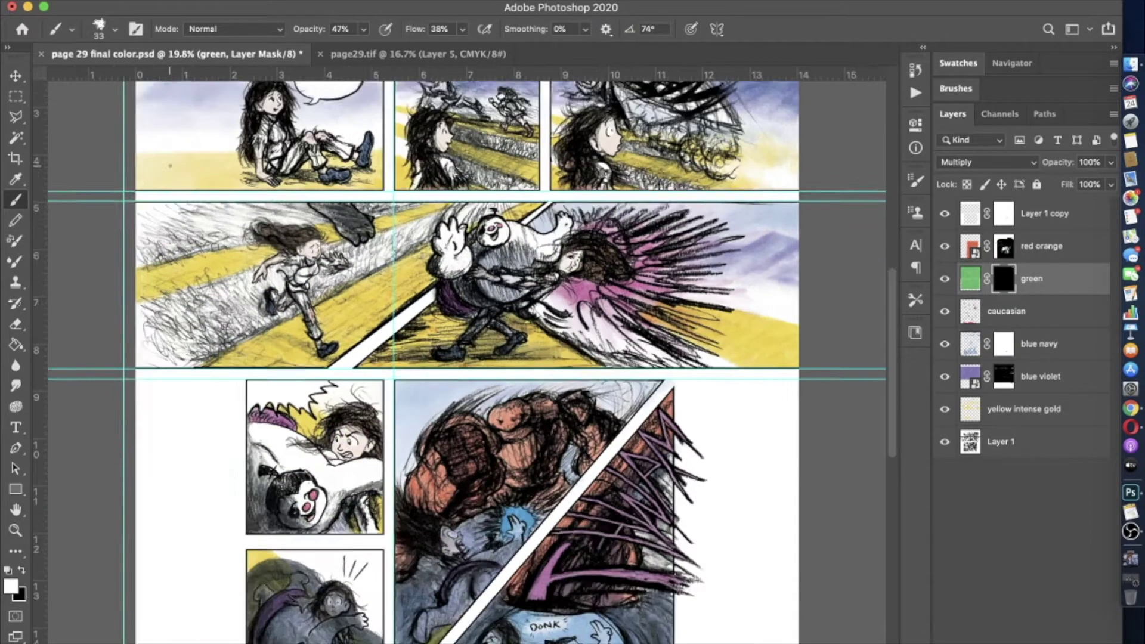
pyautogui.click(113, 28)
pyautogui.write('108')
pyautogui.press('Return')
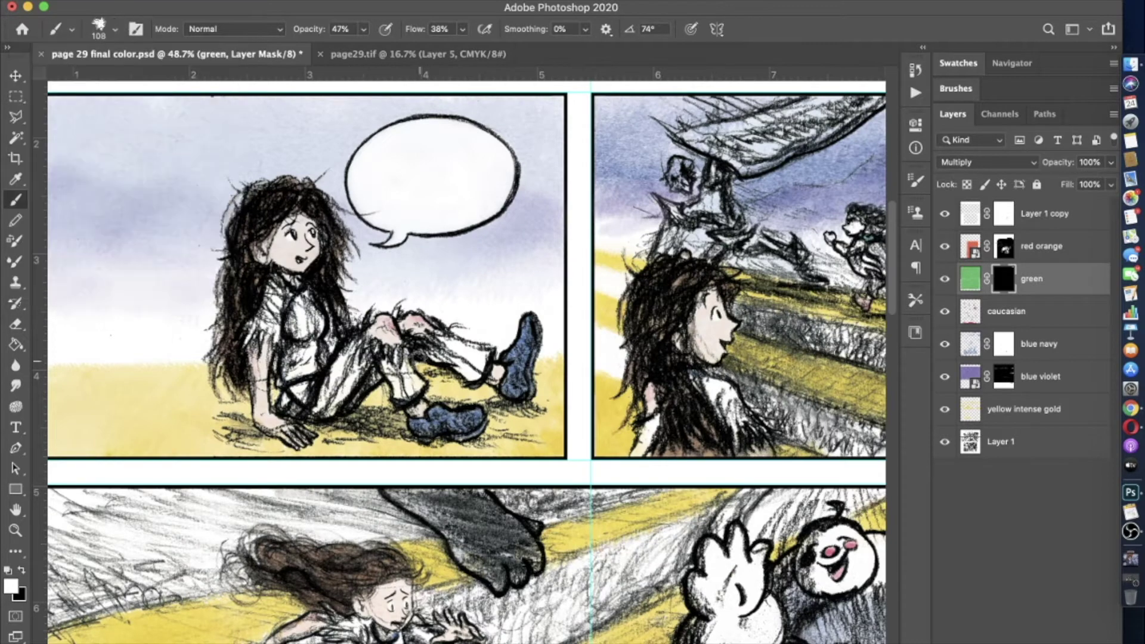
pyautogui.press('0')
pyautogui.click(552, 351)
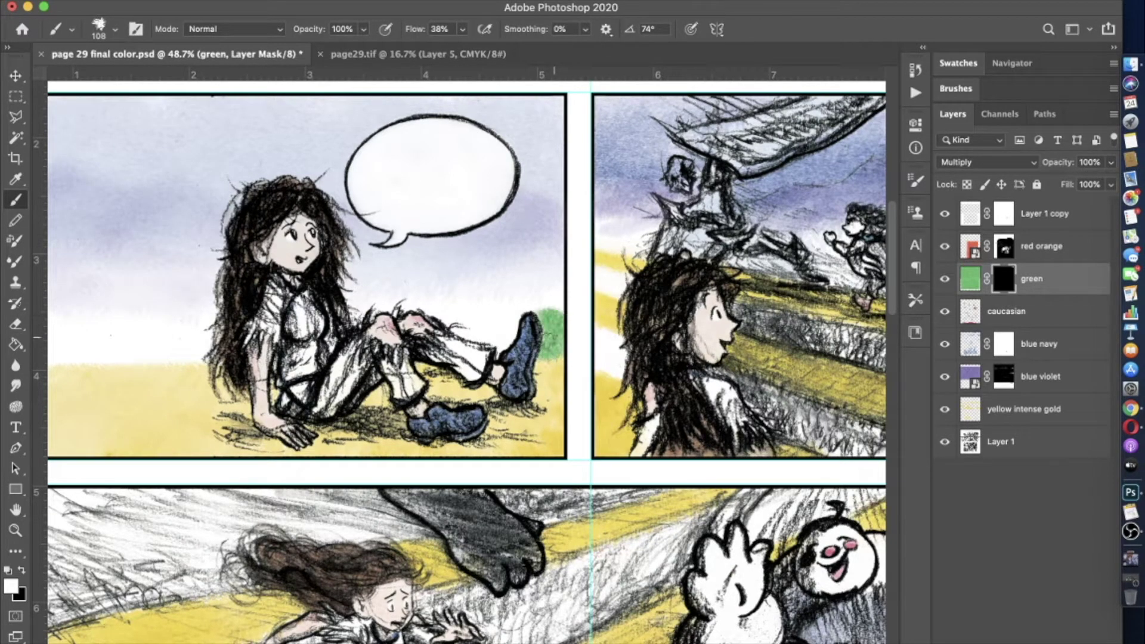
pyautogui.hscroll(-5, 418, 305)
pyautogui.moveTo(173, 351)
pyautogui.mouseDown()
pyautogui.moveTo(432, 349)
pyautogui.moveTo(355, 343)
pyautogui.mouseUp()
pyautogui.moveTo(174, 332)
pyautogui.mouseDown()
pyautogui.moveTo(418, 328)
pyautogui.moveTo(279, 316)
pyautogui.mouseUp()
# - Soften the field's upper edge with a 316 px brush at 26% opacity, continuing at 18%
pyautogui.press('2')
pyautogui.press('6')
pyautogui.click(115, 28)
pyautogui.moveTo(60, 67); pyautogui.dragTo(102, 66)
pyautogui.press('Return')
pyautogui.moveTo(358, 305)
pyautogui.mouseDown()
pyautogui.moveTo(418, 298)
pyautogui.moveTo(370, 313)
pyautogui.moveTo(674, 280)
pyautogui.moveTo(763, 286)
pyautogui.mouseUp()
pyautogui.moveTo(363, 29); pyautogui.dragTo(341, 45)
pyautogui.press('1')
pyautogui.press('8')
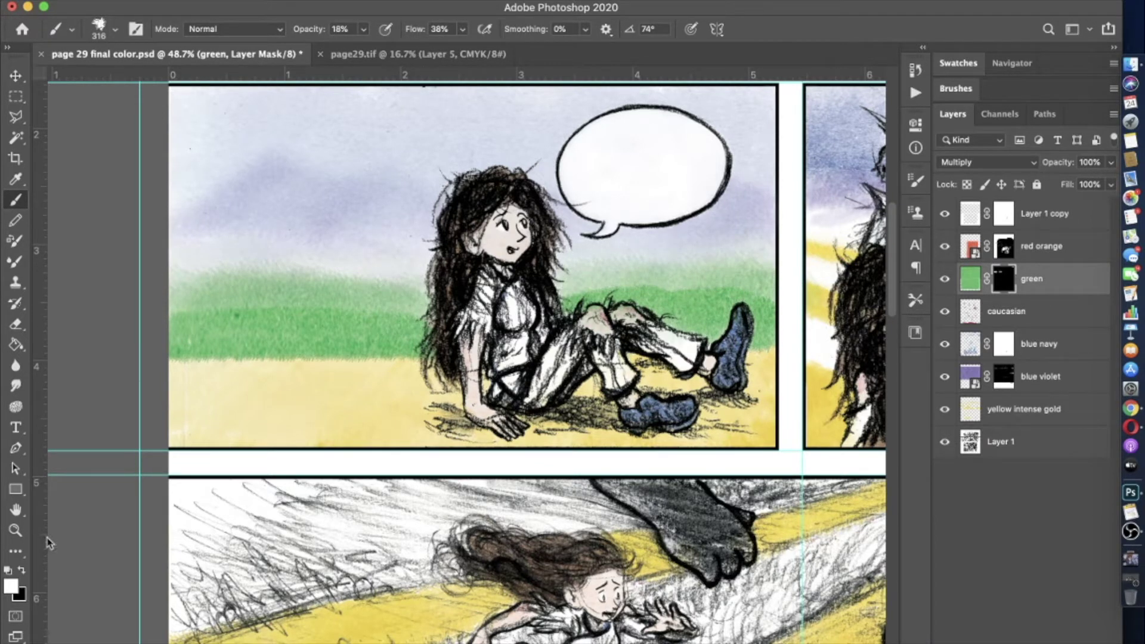
# - Blend the green toward the purple hills in white at 37% opacity and fade it in black at 13%
pyautogui.press('3')
pyautogui.press('7')
pyautogui.press('x')
pyautogui.press('1')
pyautogui.press('3')
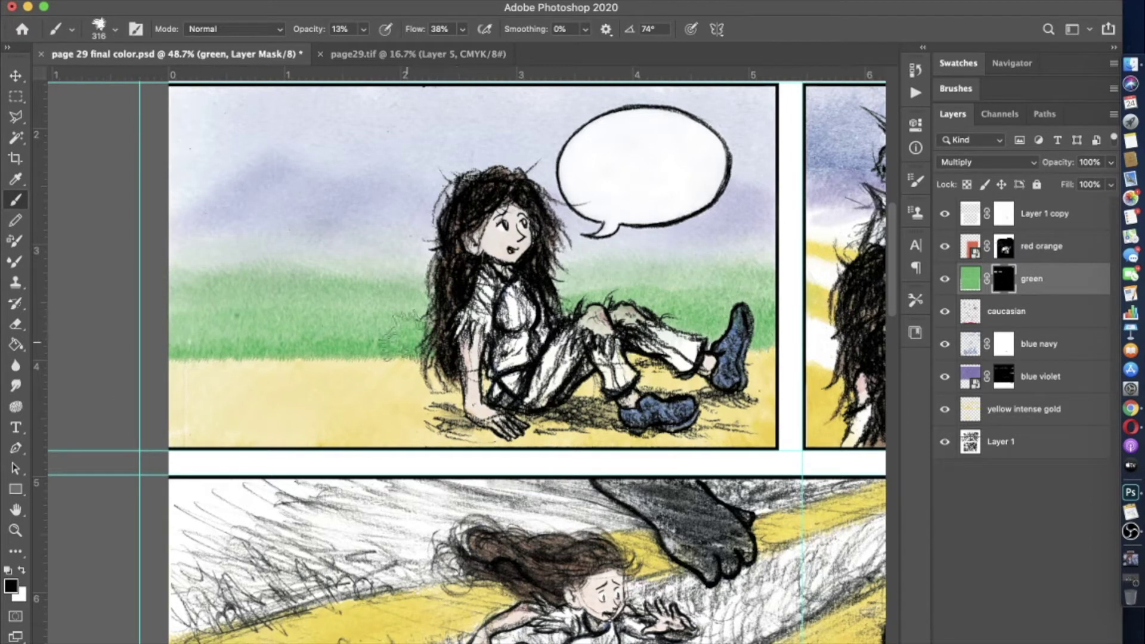
# - Refine the first panel's green field with a 172 px brush at 47% opacity and in black at 11%
pyautogui.press('x')
pyautogui.press('4')
pyautogui.press('7')
pyautogui.click(116, 29)
pyautogui.press('Return')
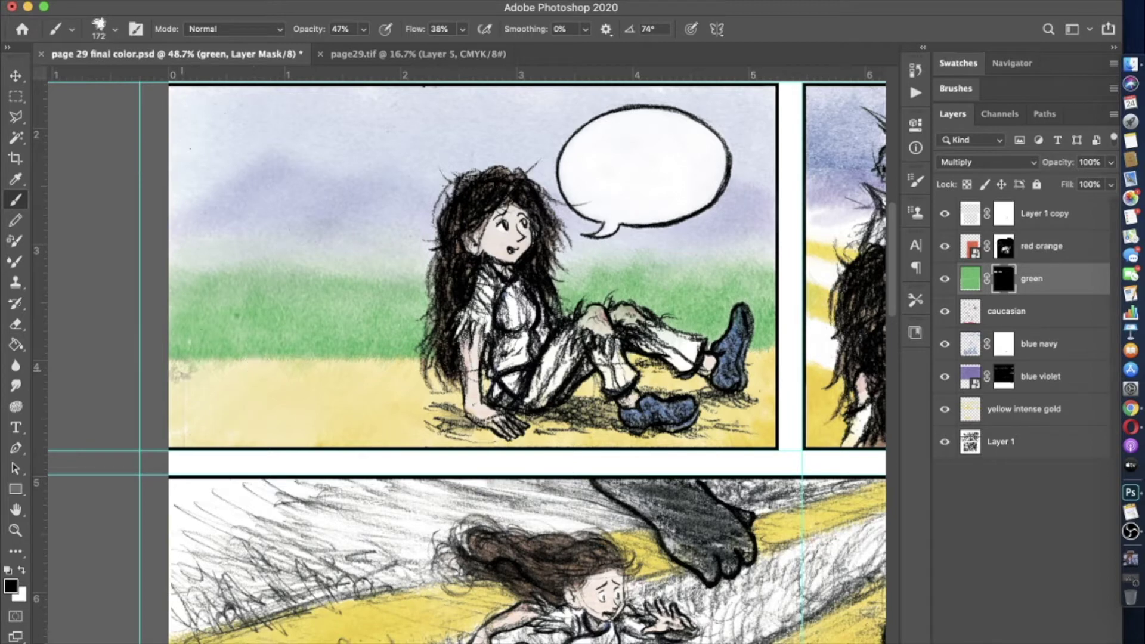
pyautogui.press('x')
pyautogui.press('x')
pyautogui.press('1')
pyautogui.press('1')
# - Fade the green near the first panel's right edge in black with a 380 px brush at 31% opacity
pyautogui.scroll(-5, 724, 274)
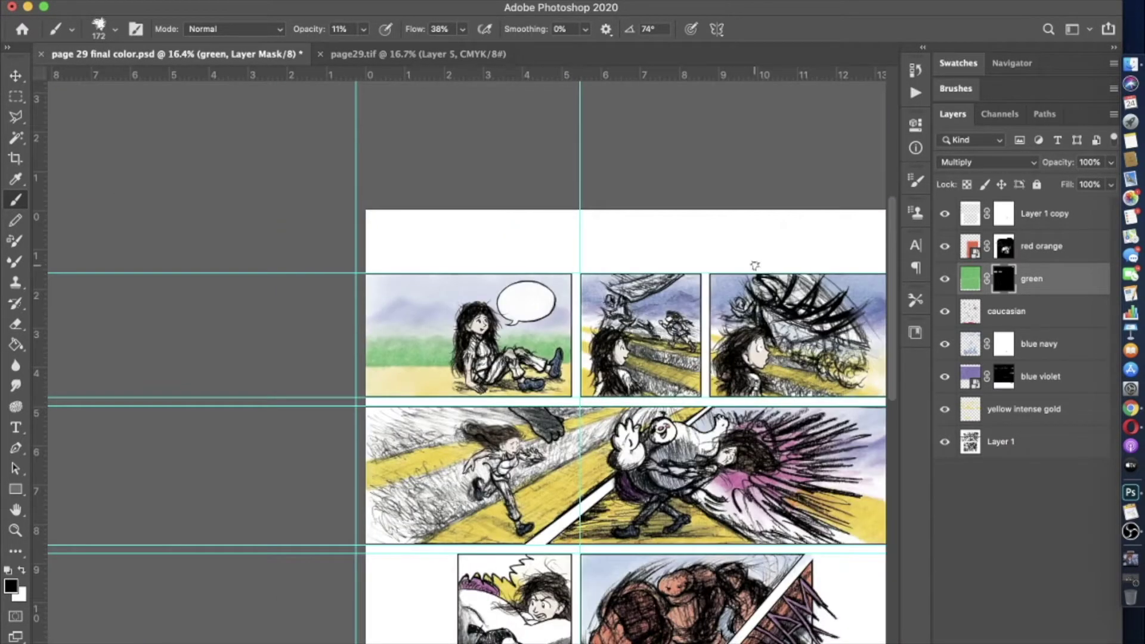
pyautogui.scroll(5, 724, 275)
pyautogui.click(115, 28)
pyautogui.write('380')
pyautogui.press('Return')
pyautogui.press('3')
pyautogui.press('1')
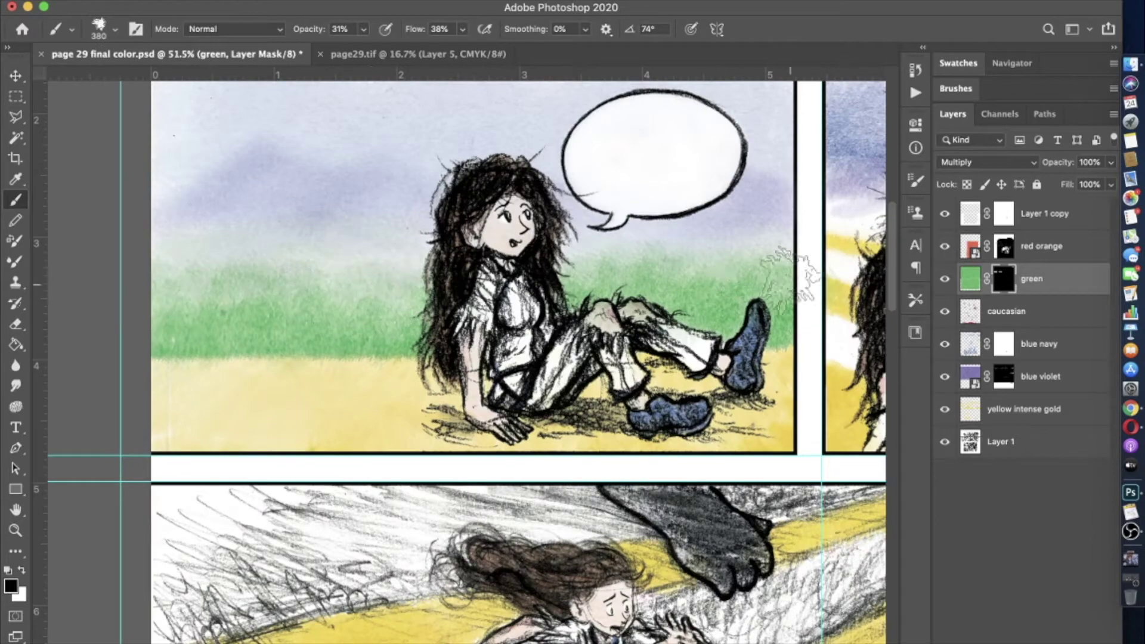
pyautogui.scroll(-5, 233, 412)
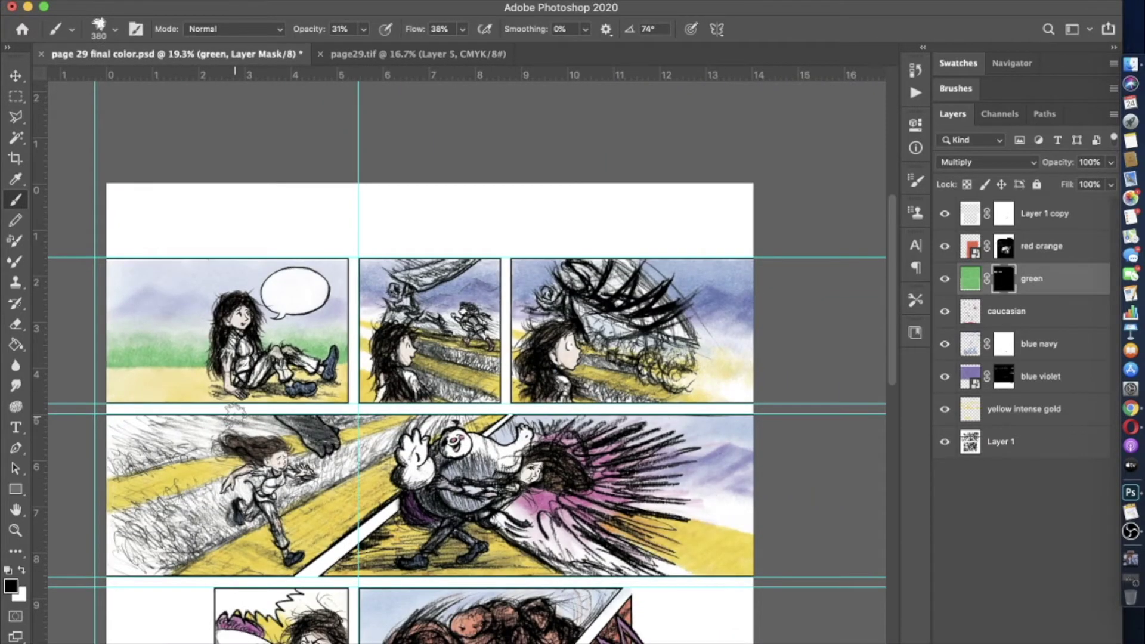
# - Paint green over the lower crop row in the second panel in white with a 156 px brush at 72% opacity
pyautogui.scroll(5, 471, 378)
pyautogui.press('7')
pyautogui.press('2')
pyautogui.click(115, 28)
pyautogui.write('156')
pyautogui.press('Return')
pyautogui.moveTo(399, 454)
pyautogui.mouseDown()
pyautogui.moveTo(465, 445)
pyautogui.moveTo(544, 468)
pyautogui.mouseUp()
# - Reduce the brush to 54 px and paint green on the narrow field strips behind the girl's hair in the second panel
pyautogui.click(116, 29)
pyautogui.write('54')
pyautogui.press('Return')
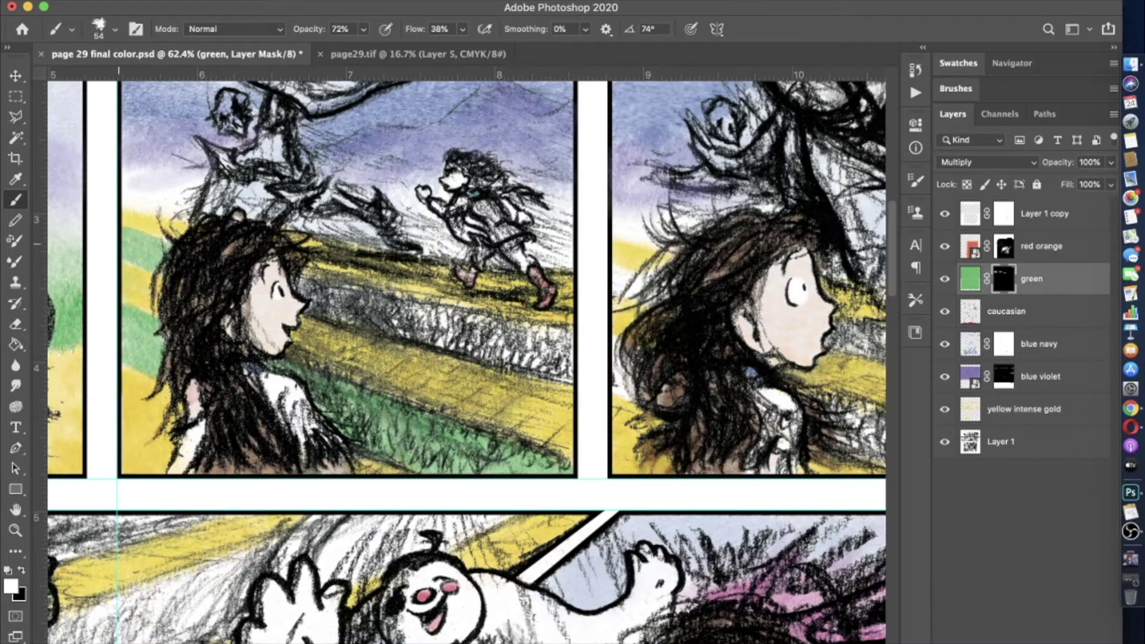
# - Set the brush to 91 px, paint green over the second panel's upper crop row and touch up the lower one
pyautogui.hscroll(3, 468, 358)
pyautogui.click(115, 28)
pyautogui.write('91')
pyautogui.press('Return')
pyautogui.scroll(-5, 719, 478)
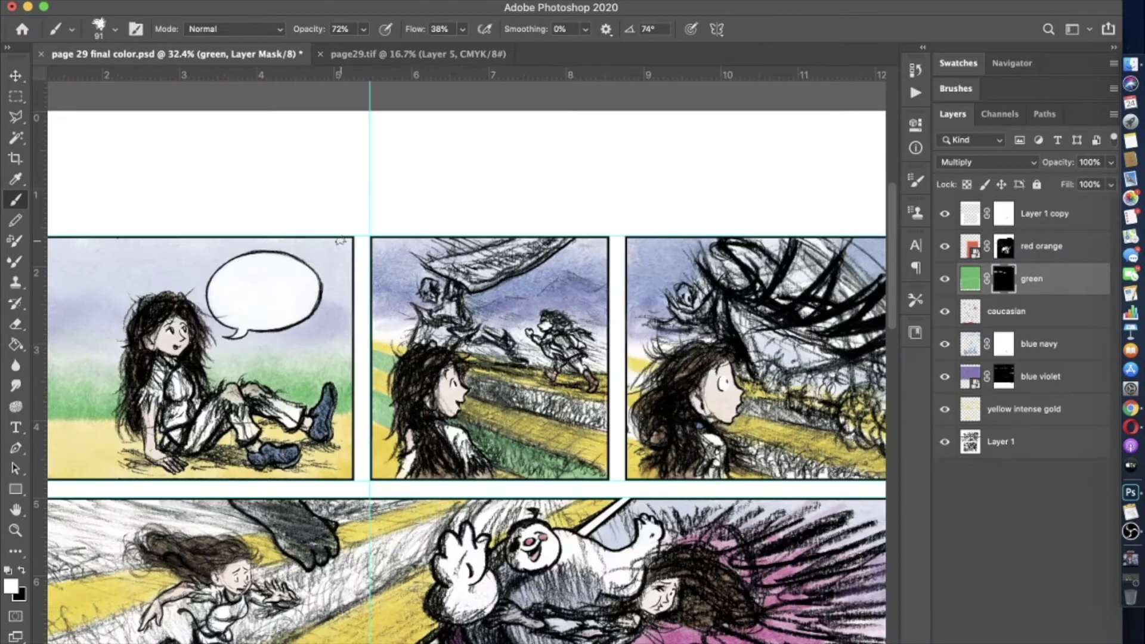
pyautogui.scroll(-2, 340, 240)
pyautogui.scroll(2, 340, 240)
pyautogui.scroll(-3, 340, 239)
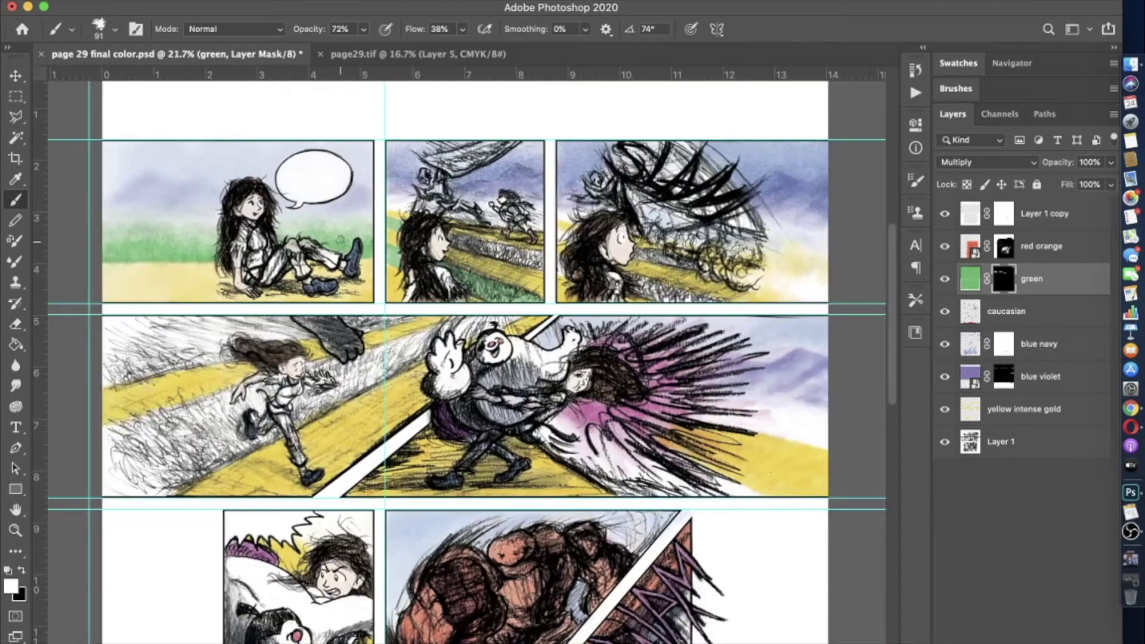
pyautogui.scroll(3, 340, 240)
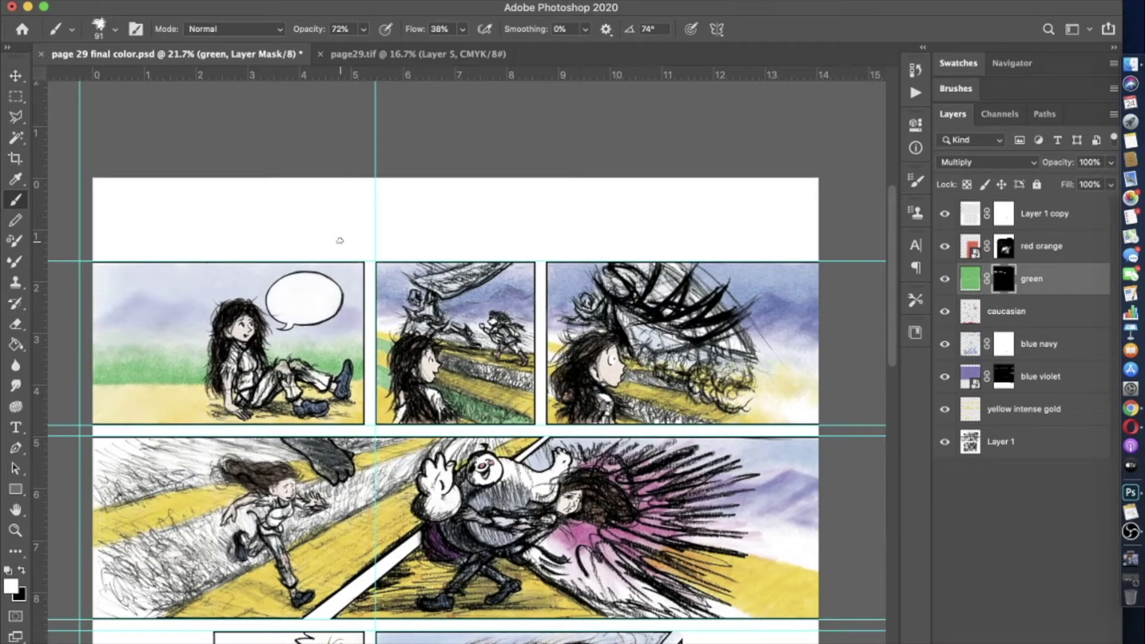
pyautogui.scroll(5, 426, 337)
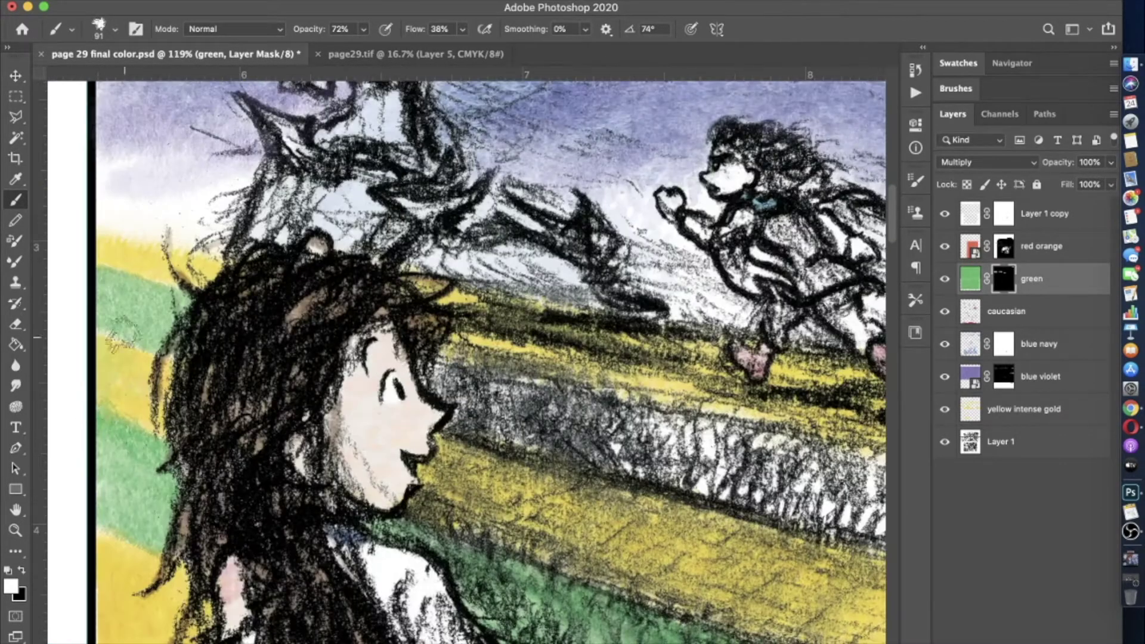
pyautogui.hscroll(3, 465, 358)
pyautogui.moveTo(381, 364)
pyautogui.mouseDown()
pyautogui.moveTo(775, 471)
pyautogui.moveTo(836, 508)
pyautogui.moveTo(698, 465)
pyautogui.mouseUp()
pyautogui.scroll(-3, 454, 357)
pyautogui.moveTo(668, 518); pyautogui.dragTo(465, 453)
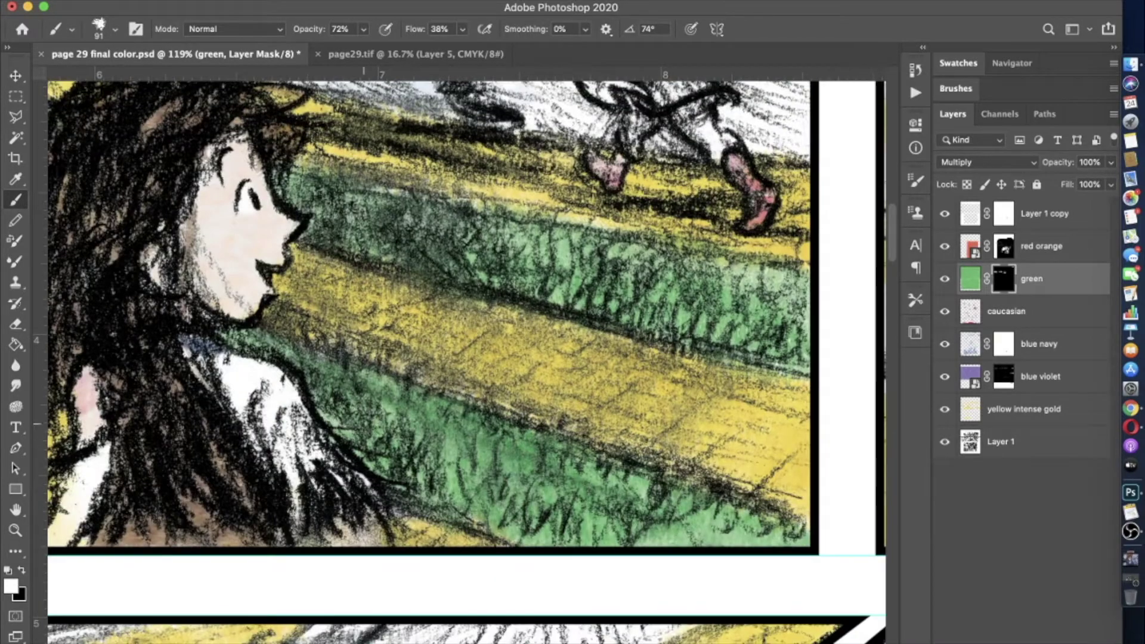
# - Paint green on the far hillside around the running figure in the second panel in white, using 47 px and 97 px brushes
pyautogui.scroll(-3, 369, 356)
pyautogui.moveTo(507, 320); pyautogui.dragTo(557, 376)
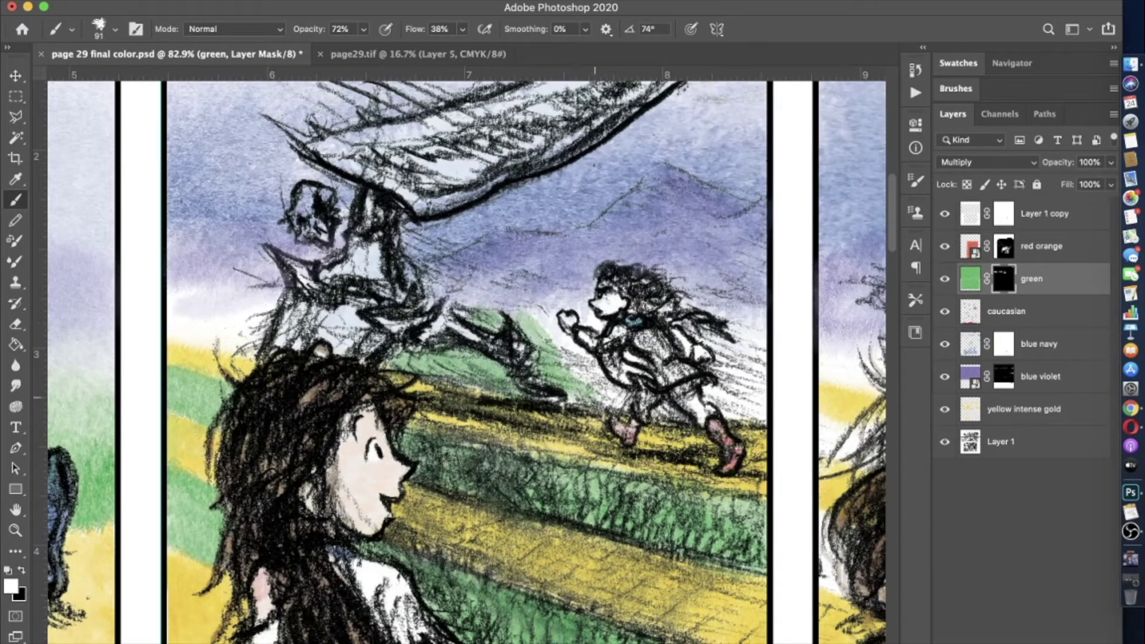
pyautogui.click(115, 29)
pyautogui.click(671, 417)
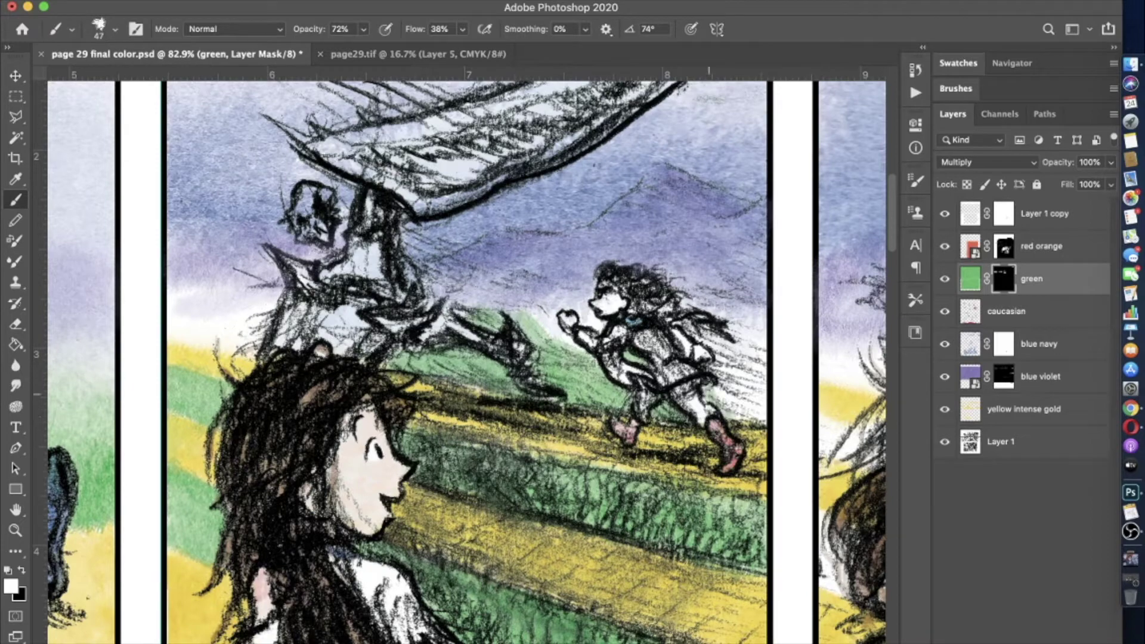
pyautogui.click(115, 29)
pyautogui.click(730, 367)
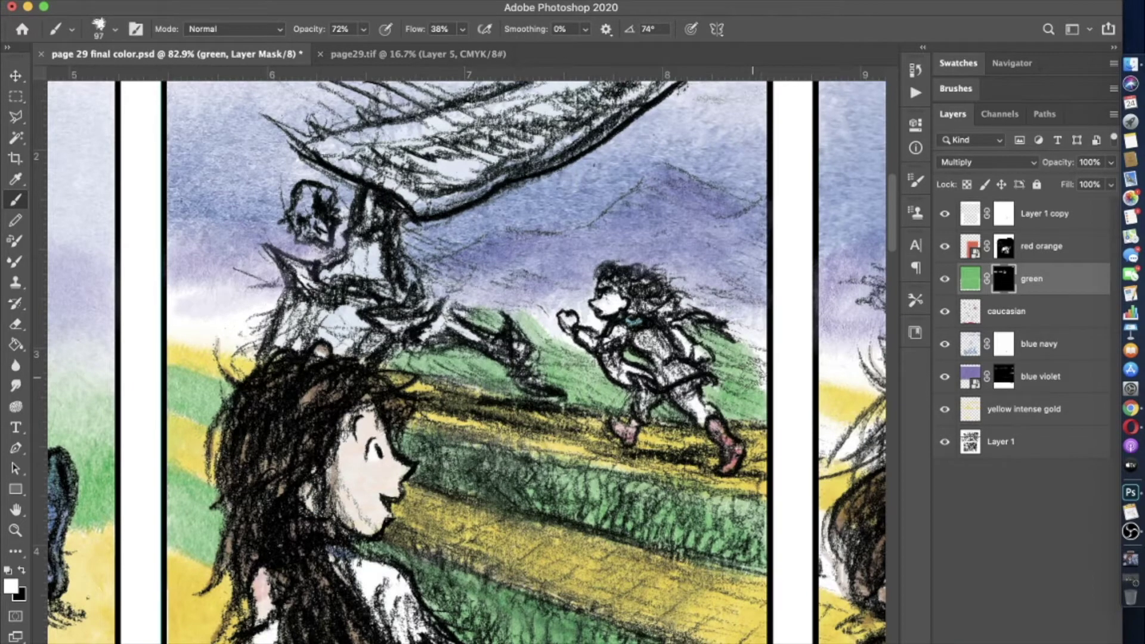
# - Extend the green hillside up to the mountains behind the running figure and fill around her raised hand with a 70 px brush
pyautogui.scroll(3, 644, 345)
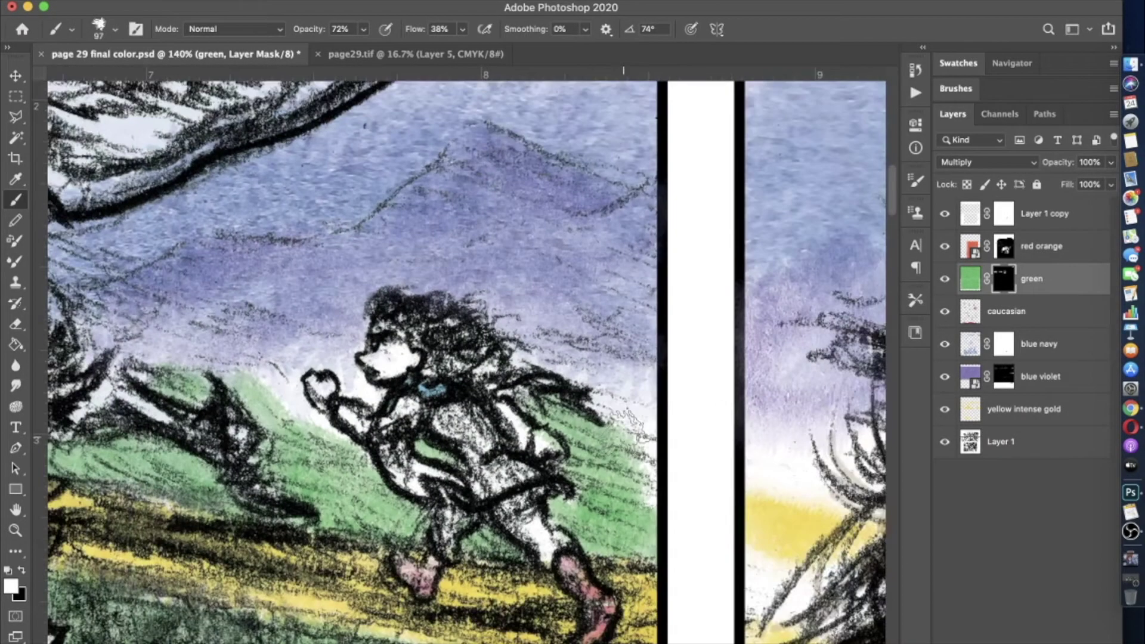
pyautogui.moveTo(629, 421)
pyautogui.mouseDown()
pyautogui.moveTo(633, 495)
pyautogui.moveTo(566, 370)
pyautogui.moveTo(513, 352)
pyautogui.mouseUp()
pyautogui.click(115, 29)
pyautogui.click(334, 352)
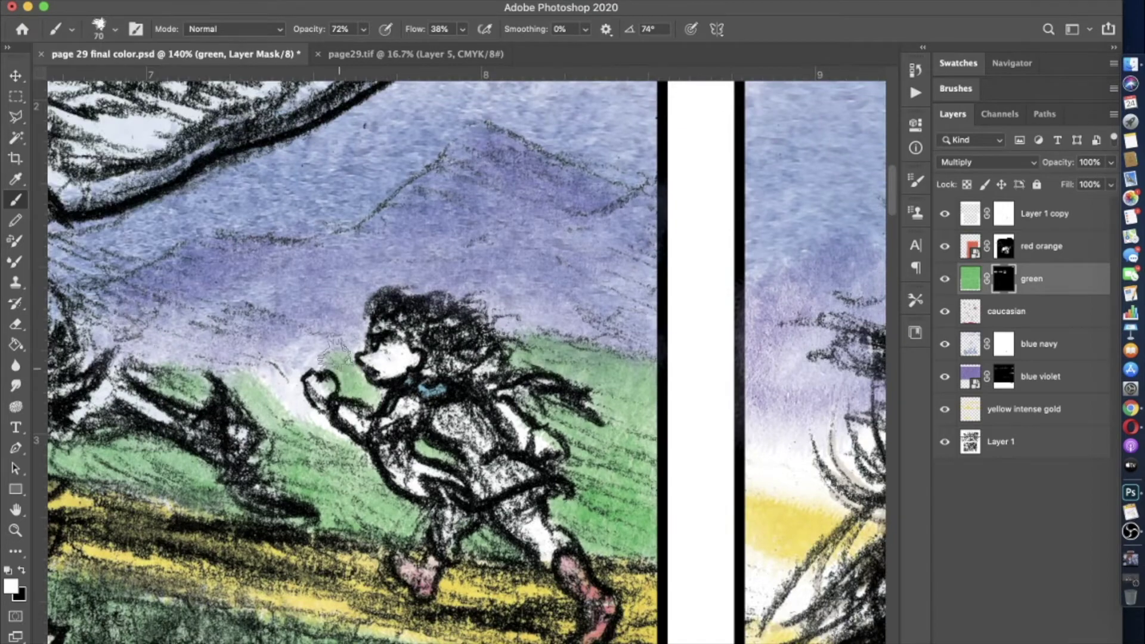
# - Paint green on the distant field between the second panel's left border and the flying figure's legs
pyautogui.hscroll(-5, 336, 352)
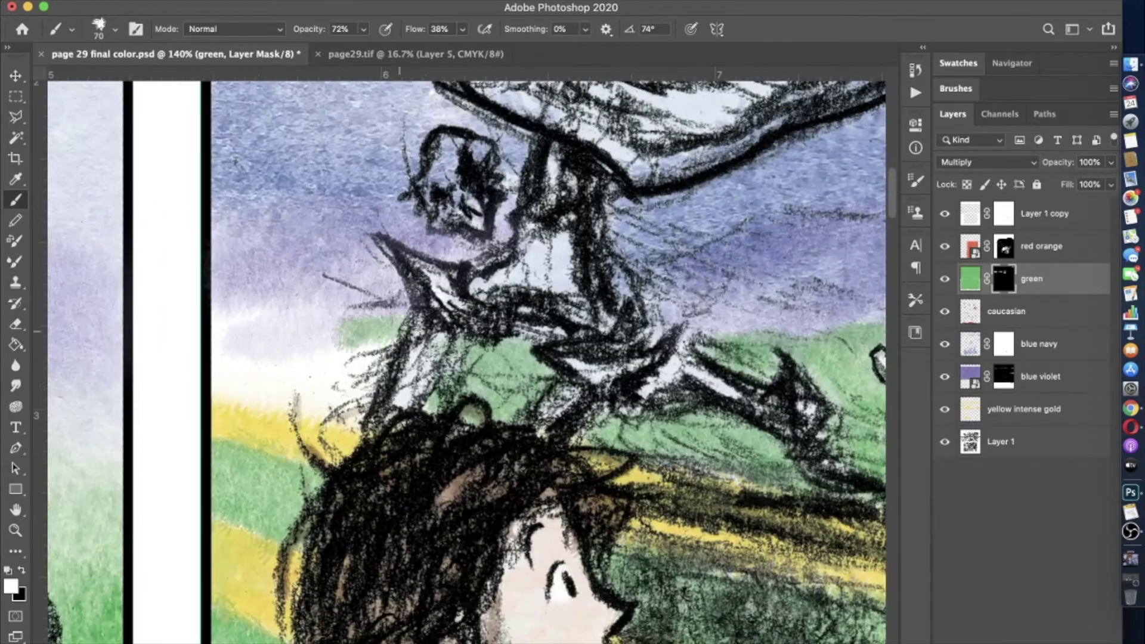
pyautogui.hscroll(-3, 281, 382)
pyautogui.moveTo(238, 411); pyautogui.dragTo(394, 292)
# - Fade the green and the yellow intense gold near the second panel's left edge in black with a 166 px brush at 34% opacity
pyautogui.scroll(-3, 467, 375)
pyautogui.click(363, 29)
pyautogui.moveTo(361, 39); pyautogui.dragTo(336, 46)
pyautogui.click(115, 28)
pyautogui.moveTo(36, 65); pyautogui.dragTo(65, 65)
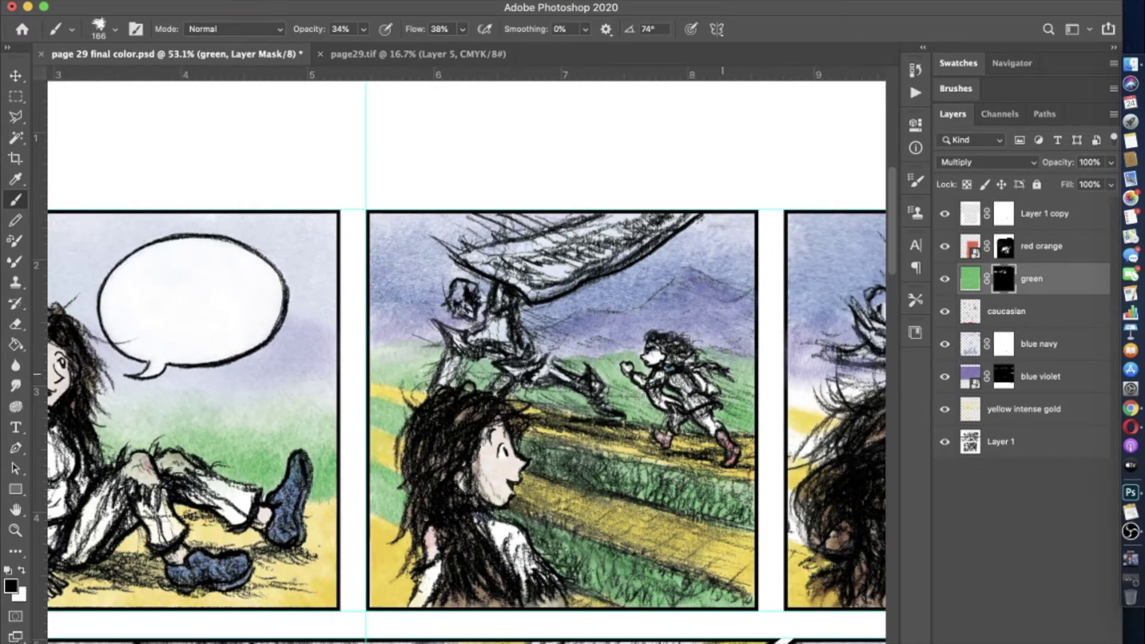
pyautogui.hotkey('alt', '[')
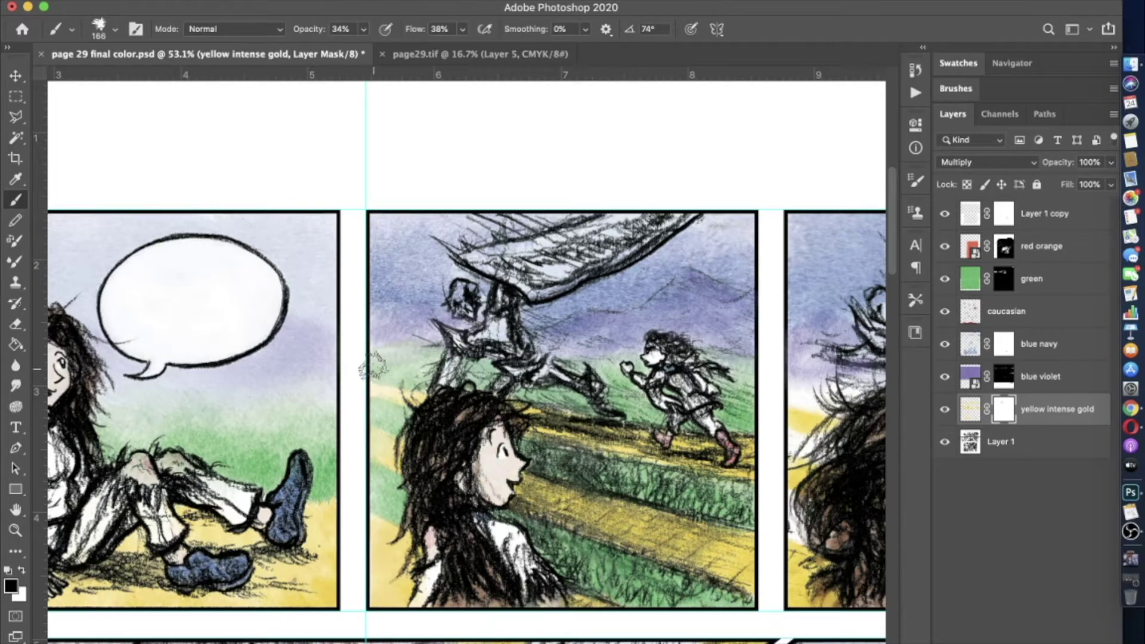
pyautogui.scroll(-5, 373, 365)
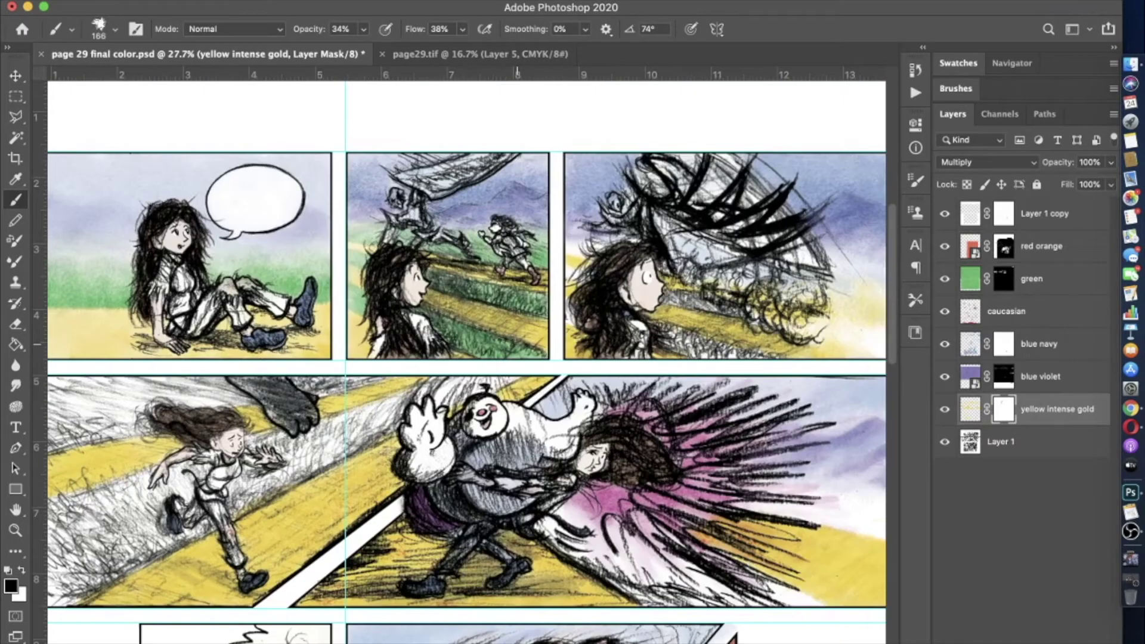
# - Set the green layer's blend mode to Normal at 82% opacity and toggle its visibility to compare the effect
pyautogui.hotkey('alt', ']')
pyautogui.hotkey('alt', ']')
pyautogui.hotkey('alt', ']')
pyautogui.hotkey('alt', ']')
pyautogui.press('x')
pyautogui.click(249, 1)
pyautogui.click(477, 132)
pyautogui.click(844, 64)
pyautogui.click(847, 24)
pyautogui.click(1061, 41)
pyautogui.click(945, 279)
pyautogui.click(945, 279)
pyautogui.scroll(5, 499, 218)
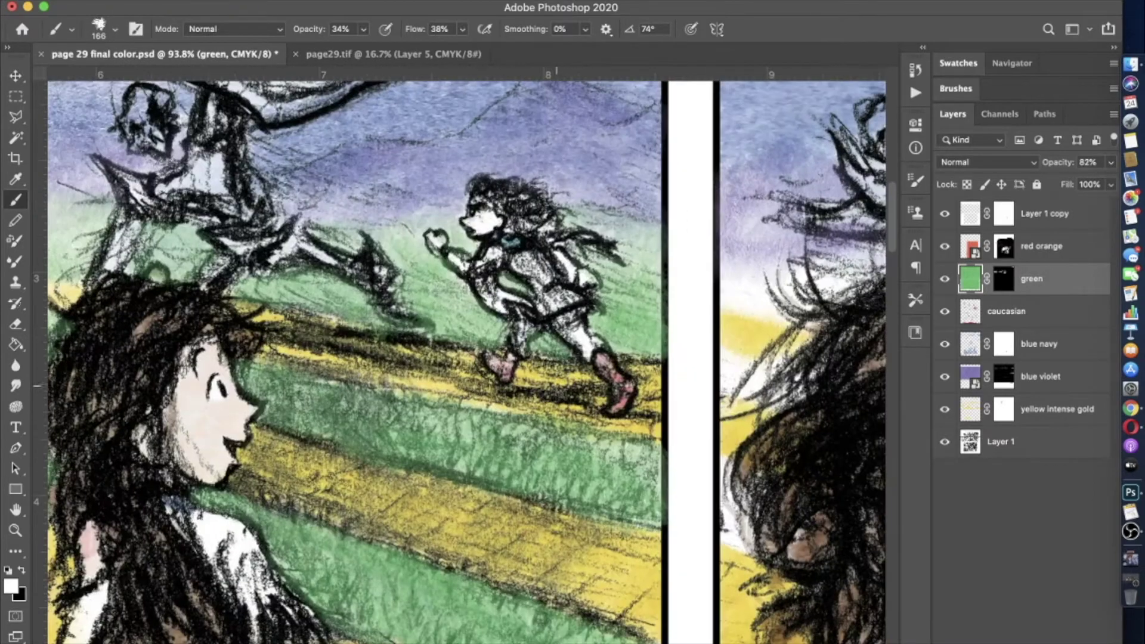
# - Paint green over the third panel's crop rows on the green layer mask in white with a 137 px brush at 34% opacity
pyautogui.scroll(-5, 372, 363)
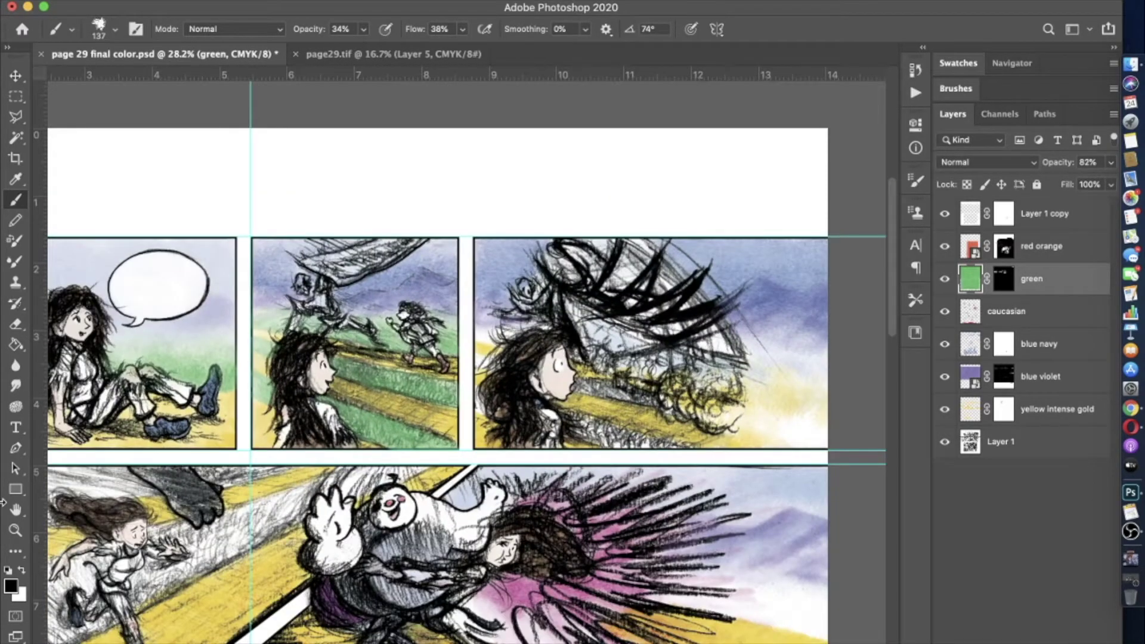
pyautogui.scroll(3, 22, 578)
pyautogui.press('super+backslash')
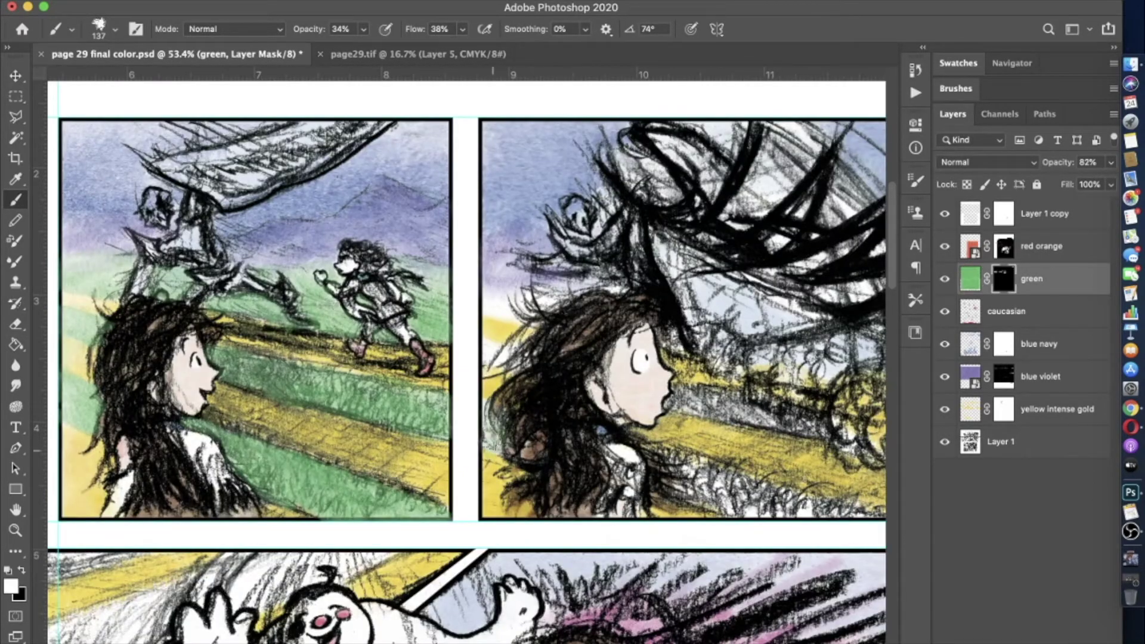
pyautogui.hscroll(5, 465, 358)
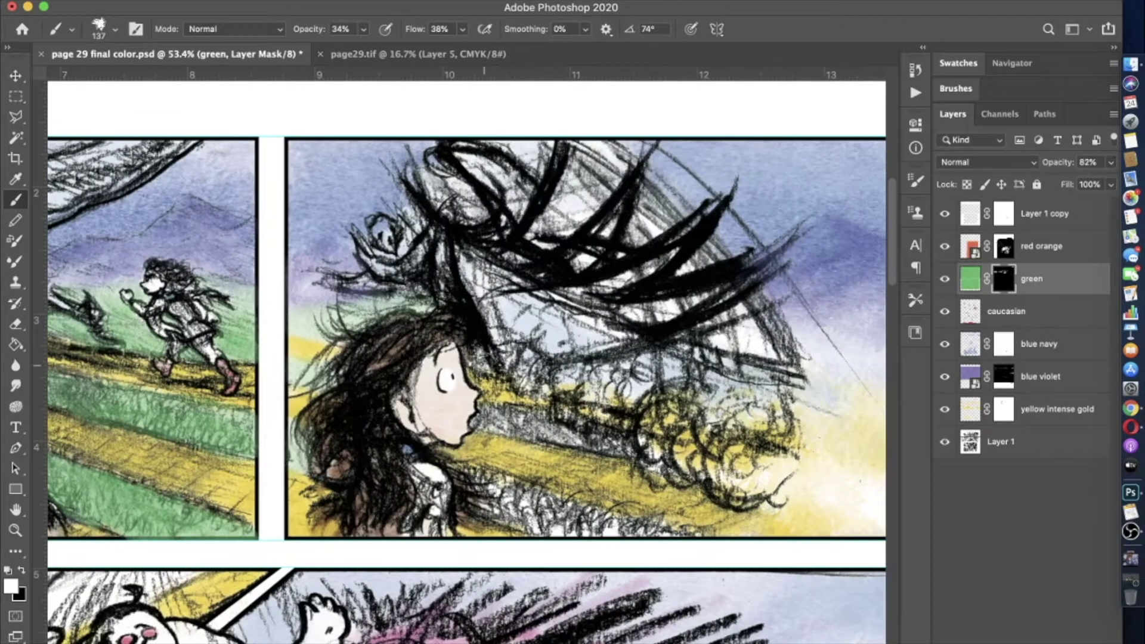
pyautogui.scroll(-2, 465, 358)
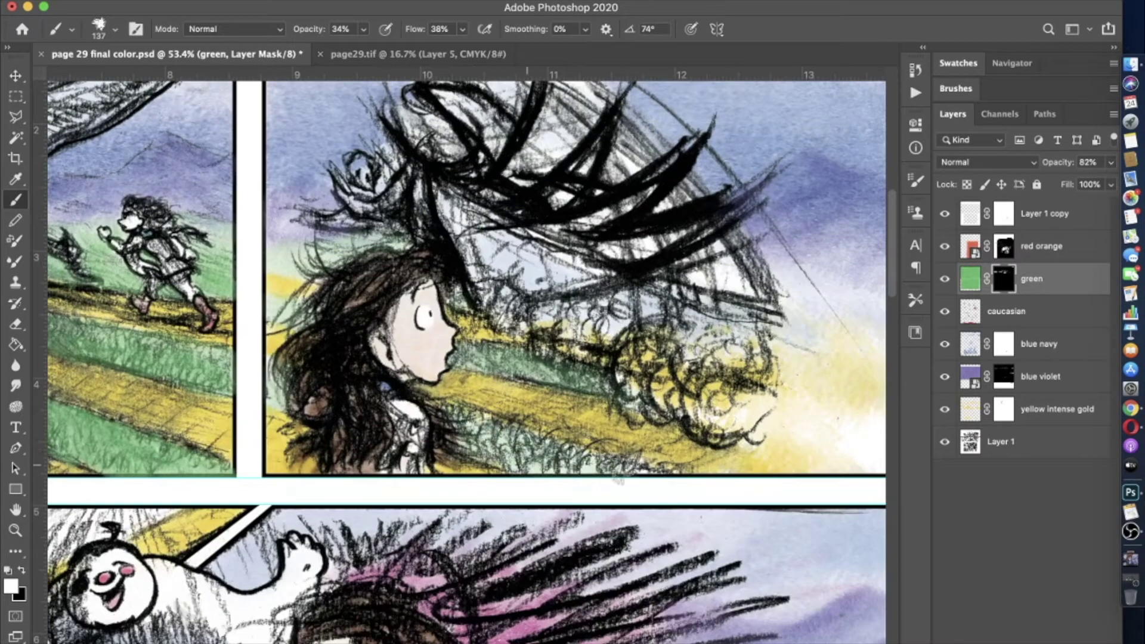
# - Paint soft green along the third panel's horizon and across the open field near its right edge
pyautogui.scroll(-3, 501, 444)
pyautogui.scroll(2, 596, 435)
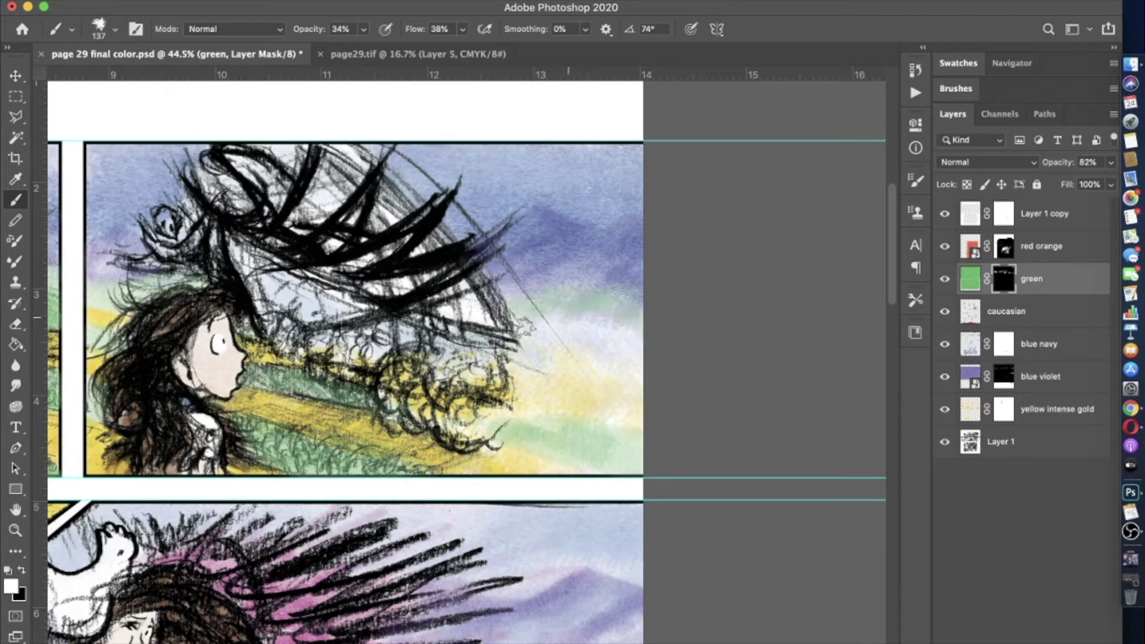
pyautogui.scroll(-3, 506, 443)
pyautogui.scroll(4, 506, 442)
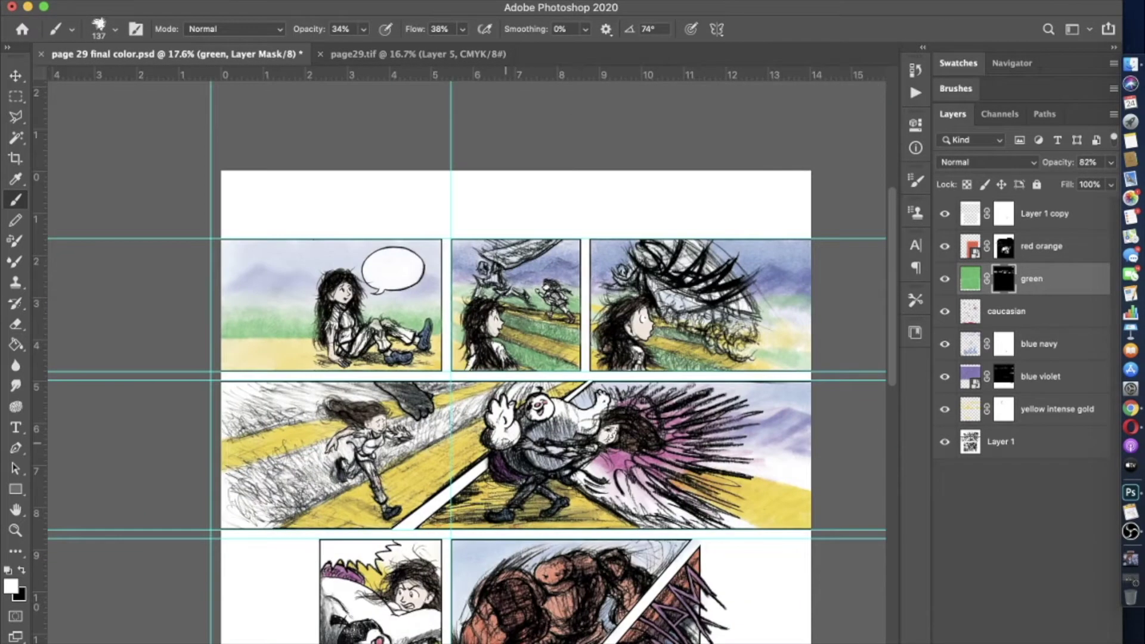
pyautogui.hotkey('alt', ',')
pyautogui.click(116, 28)
pyautogui.keyDown('alt'); pyautogui.click(512, 444); pyautogui.keyUp('alt')
pyautogui.press('.')
pyautogui.scroll(-3, 575, 440)
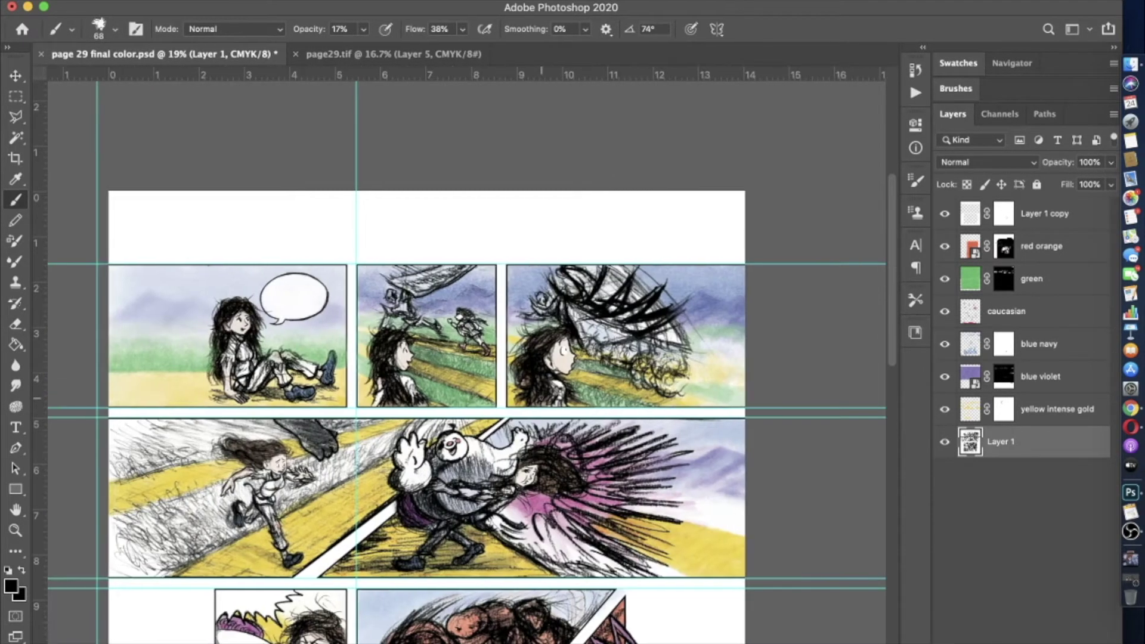
pyautogui.scroll(-3, 418, 358)
pyautogui.scroll(1, 417, 358)
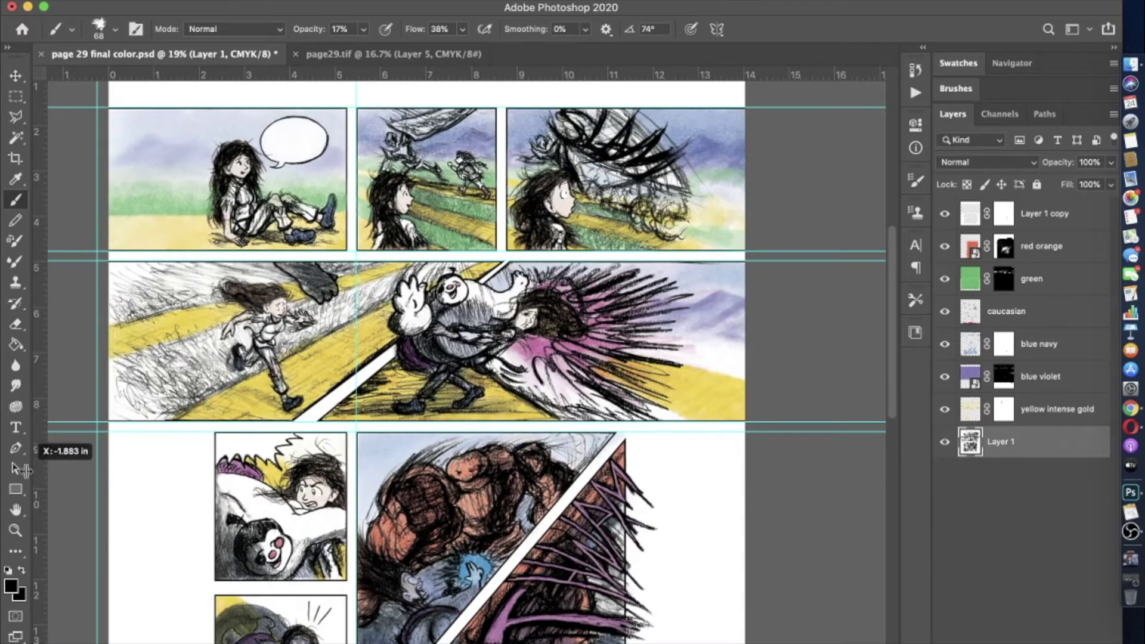
pyautogui.scroll(2, 305, 314)
pyautogui.scroll(-3, 306, 314)
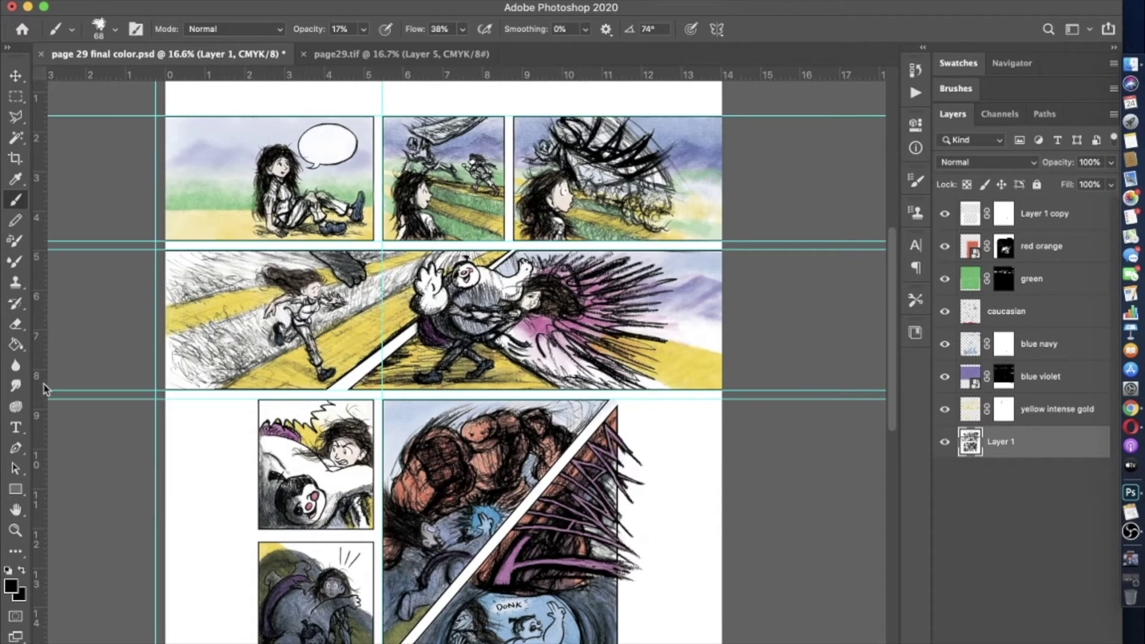
pyautogui.scroll(1, 253, 292)
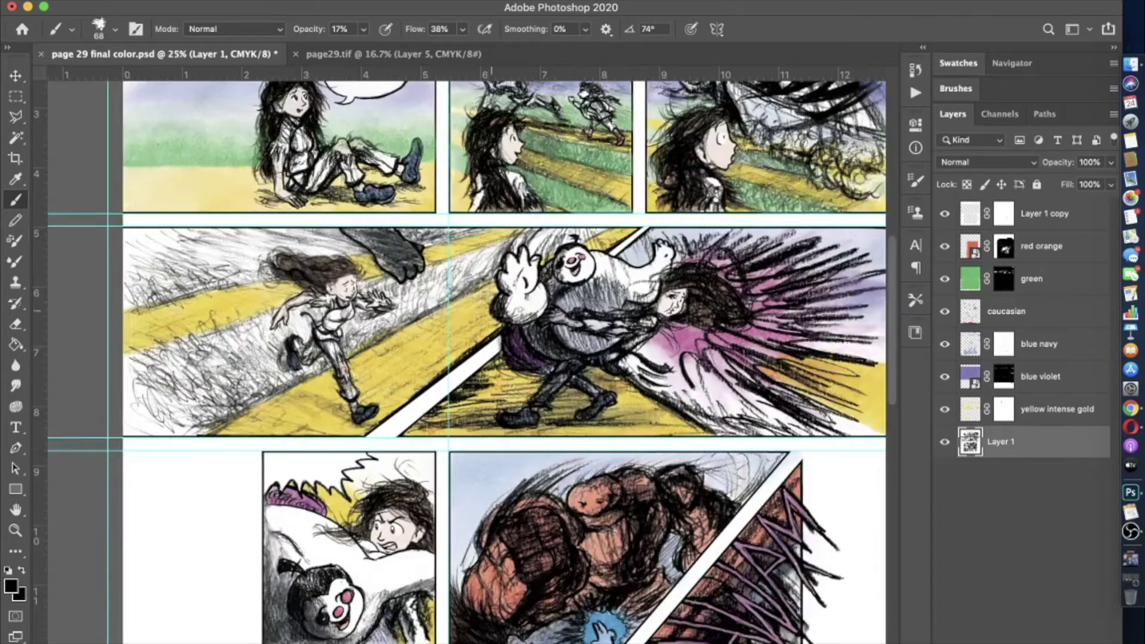
# - Paint green over the two fields behind the running girl in the wide panel's left part with a 172 px brush at 47% opacity
pyautogui.click(1004, 278)
pyautogui.scroll(2, 66, 334)
pyautogui.press('4')
pyautogui.press('7')
pyautogui.click(72, 29)
pyautogui.moveTo(239, 478)
pyautogui.mouseDown()
pyautogui.moveTo(179, 442)
pyautogui.moveTo(256, 346)
pyautogui.moveTo(382, 334)
pyautogui.mouseUp()
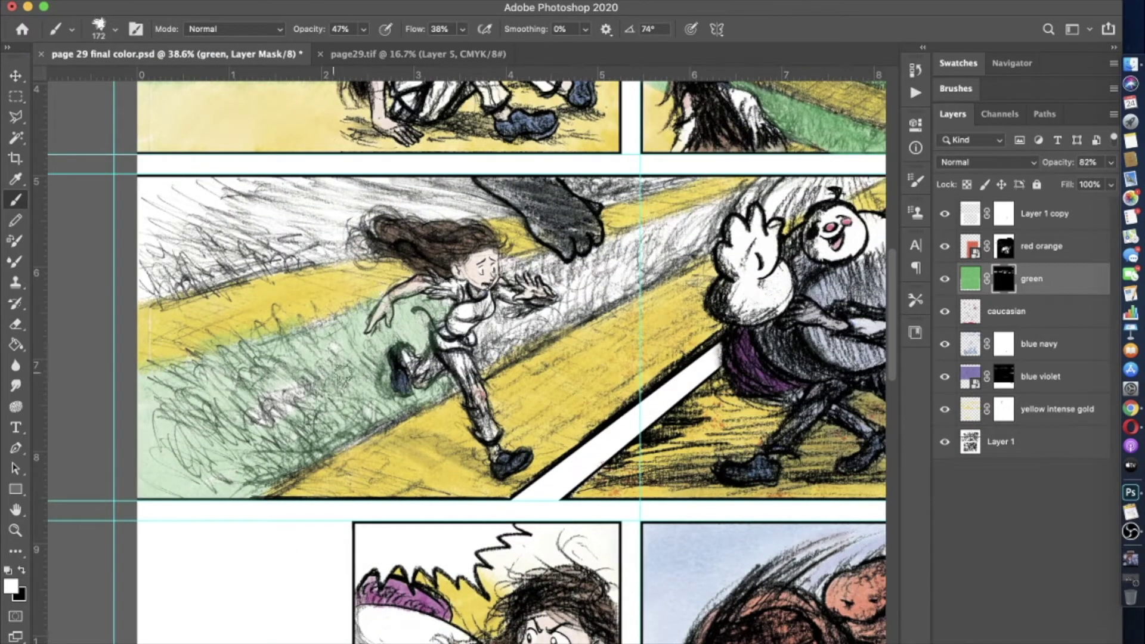
pyautogui.moveTo(179, 298)
pyautogui.mouseDown()
pyautogui.moveTo(370, 244)
pyautogui.moveTo(495, 191)
pyautogui.moveTo(178, 263)
pyautogui.moveTo(239, 221)
pyautogui.mouseUp()
# - Paint green along the field strip ahead of the running girl, up to the white creature and around her outstretched hand
pyautogui.hscroll(4, 469, 204)
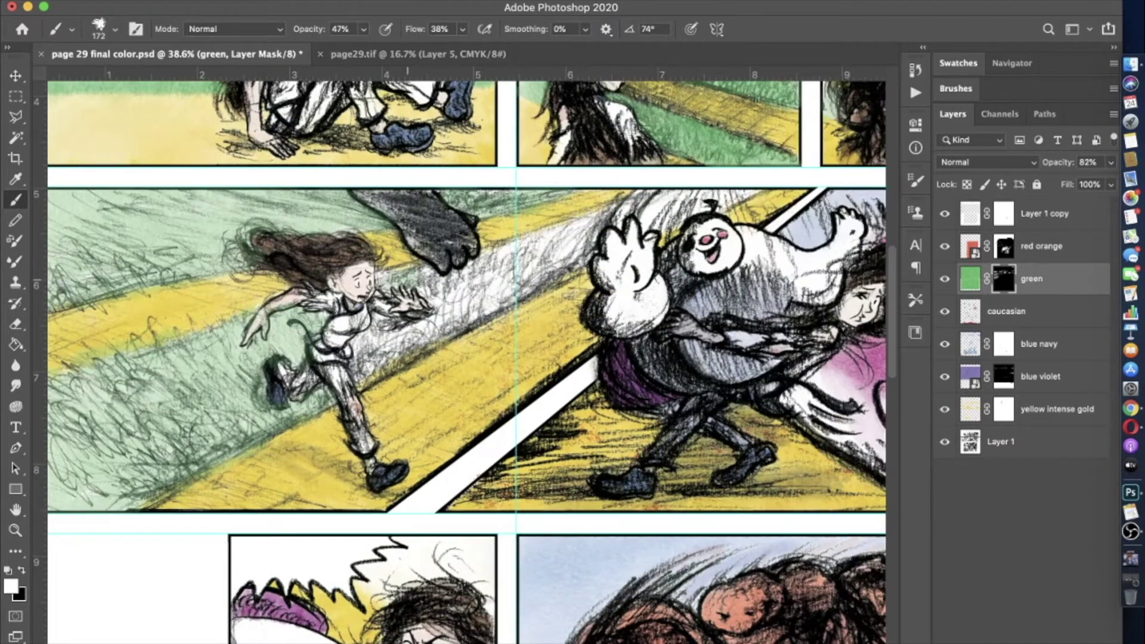
pyautogui.moveTo(411, 296); pyautogui.dragTo(576, 243)
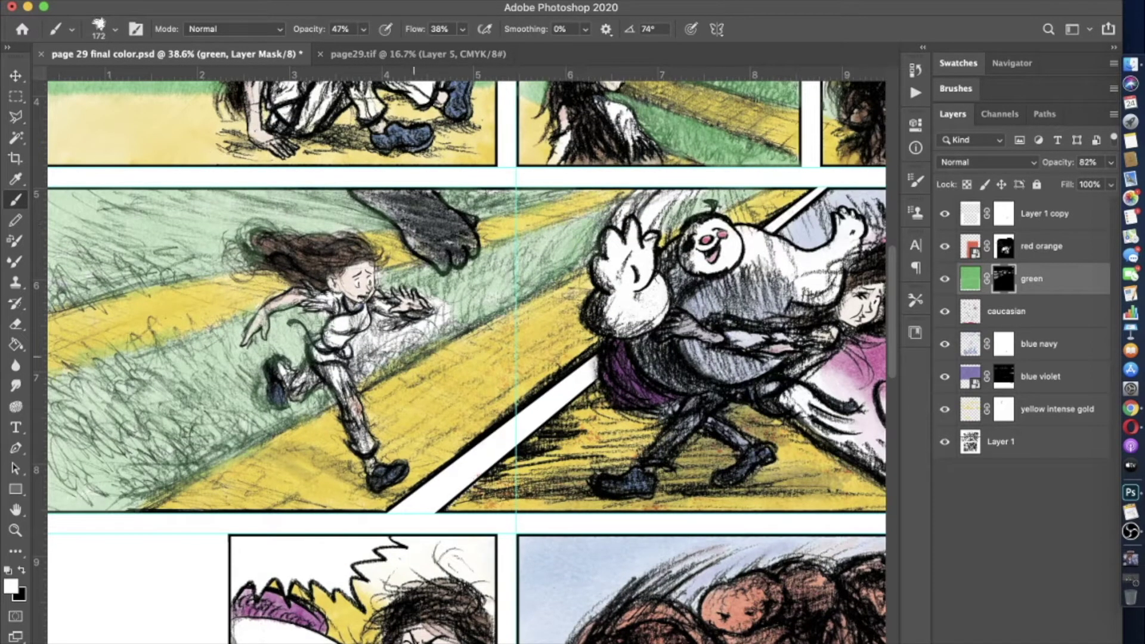
pyautogui.scroll(4, 384, 291)
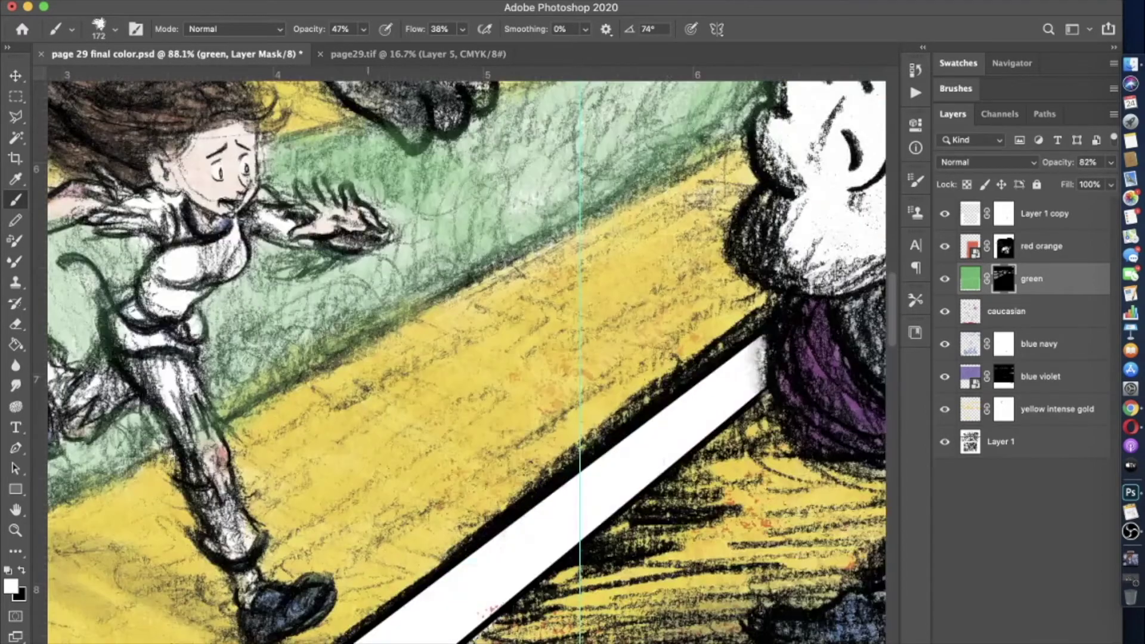
pyautogui.click(1055, 409)
pyautogui.press('e')
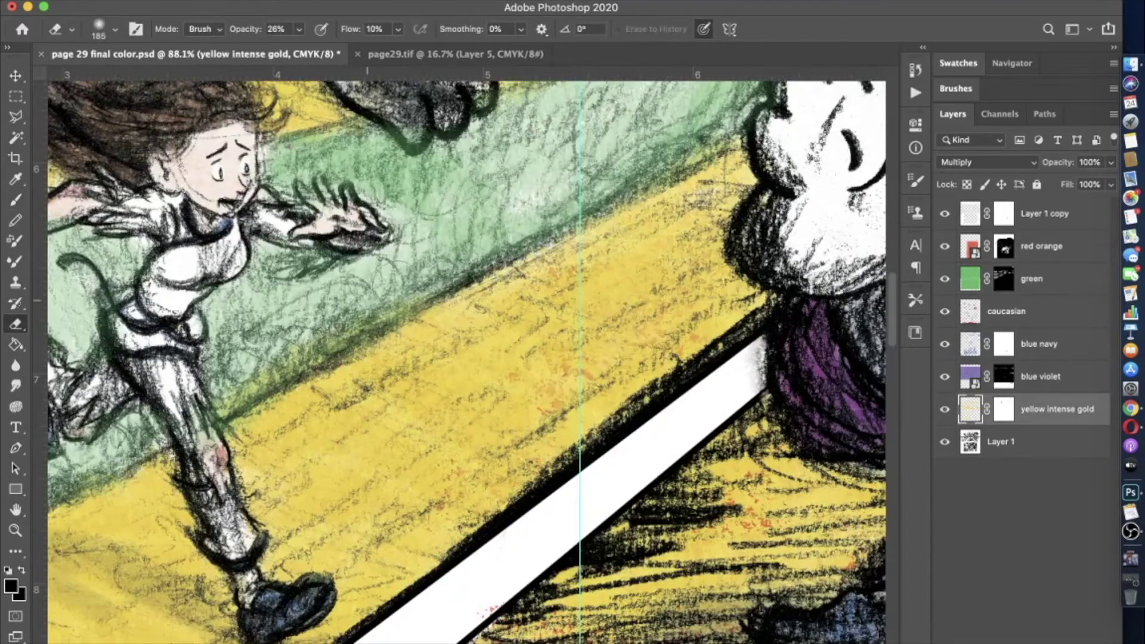
pyautogui.click(1007, 289)
pyautogui.press('b')
# - Build up the green on the wide panel's upper-left field and the crop strips around the running girl at 47% brush opacity
pyautogui.scroll(-3, 560, 424)
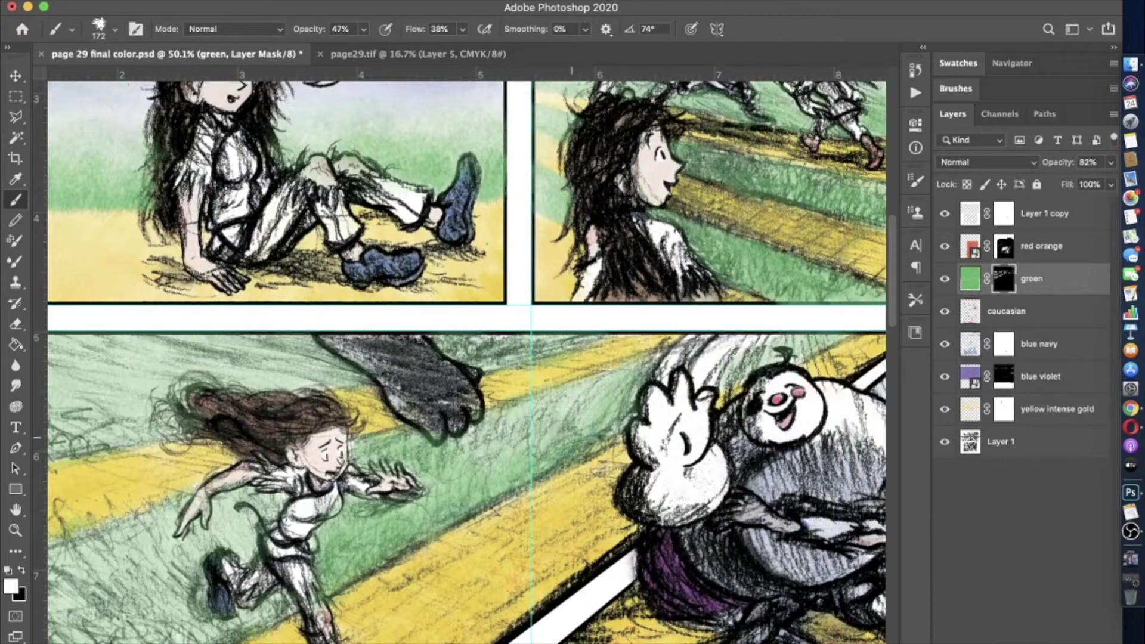
pyautogui.hscroll(-5, 465, 358)
pyautogui.scroll(-3, 465, 357)
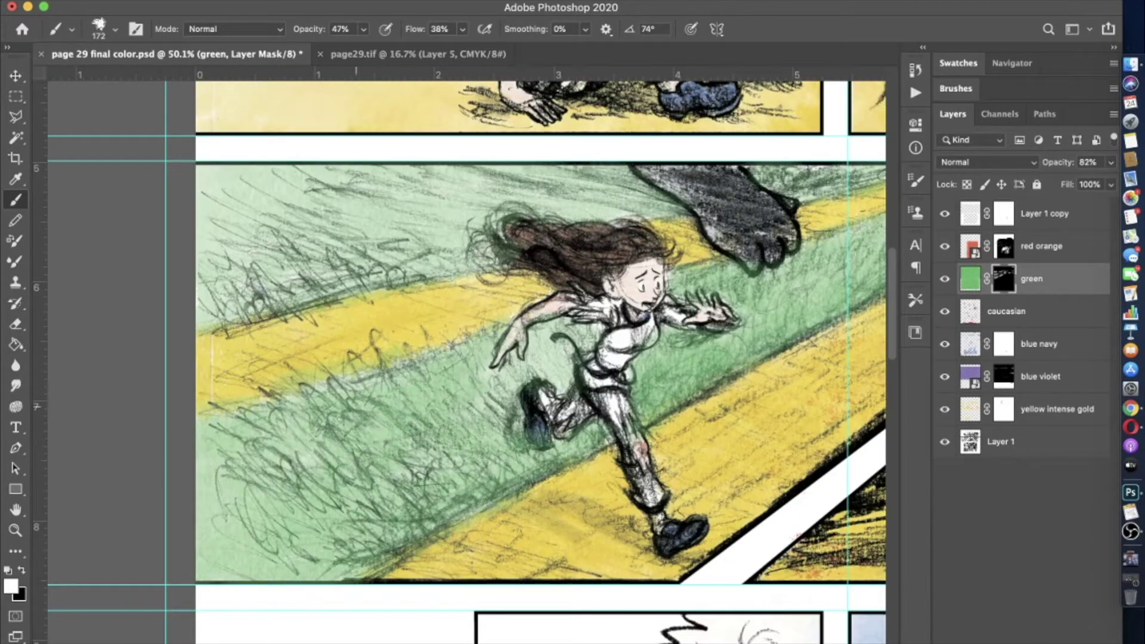
pyautogui.moveTo(430, 227)
pyautogui.mouseDown()
pyautogui.moveTo(287, 208)
pyautogui.moveTo(227, 170)
pyautogui.mouseUp()
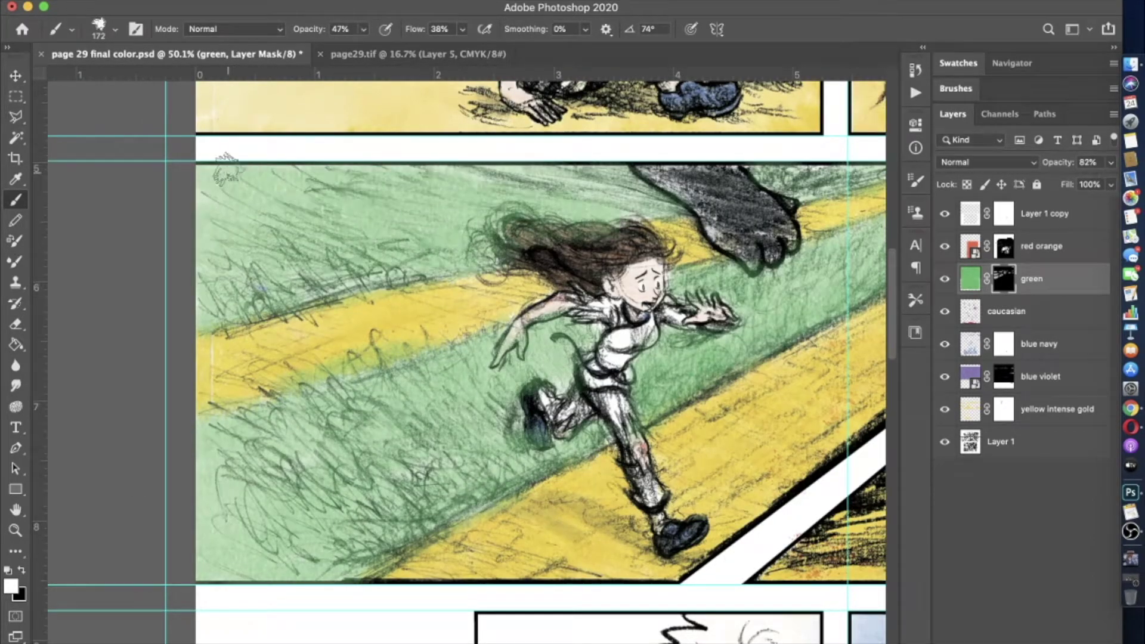
# - Lower the green layer's opacity to 53% in its blending options
pyautogui.press('h')
pyautogui.scroll(-5, 226, 169)
pyautogui.doubleClick(1074, 278)
pyautogui.moveTo(847, 84); pyautogui.dragTo(833, 88)
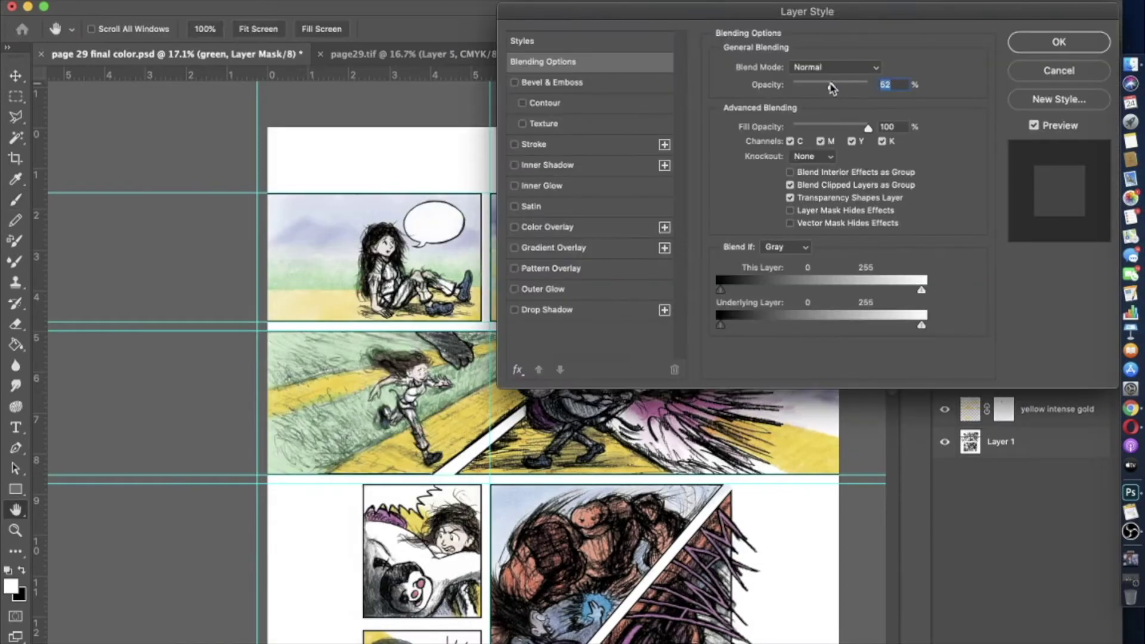
pyautogui.click(1051, 43)
# - Mask the green off the running girl's shirt, face and arms in black with a 19 px brush at 100% opacity
pyautogui.press('b')
pyautogui.scroll(5, 343, 454)
pyautogui.scroll(3, 662, 167)
pyautogui.click(72, 29)
pyautogui.click(119, 120)
pyautogui.scroll(3, 639, 108)
pyautogui.scroll(2, 465, 358)
pyautogui.hscroll(-2, 465, 358)
pyautogui.press('[')
pyautogui.press('[')
pyautogui.press('[')
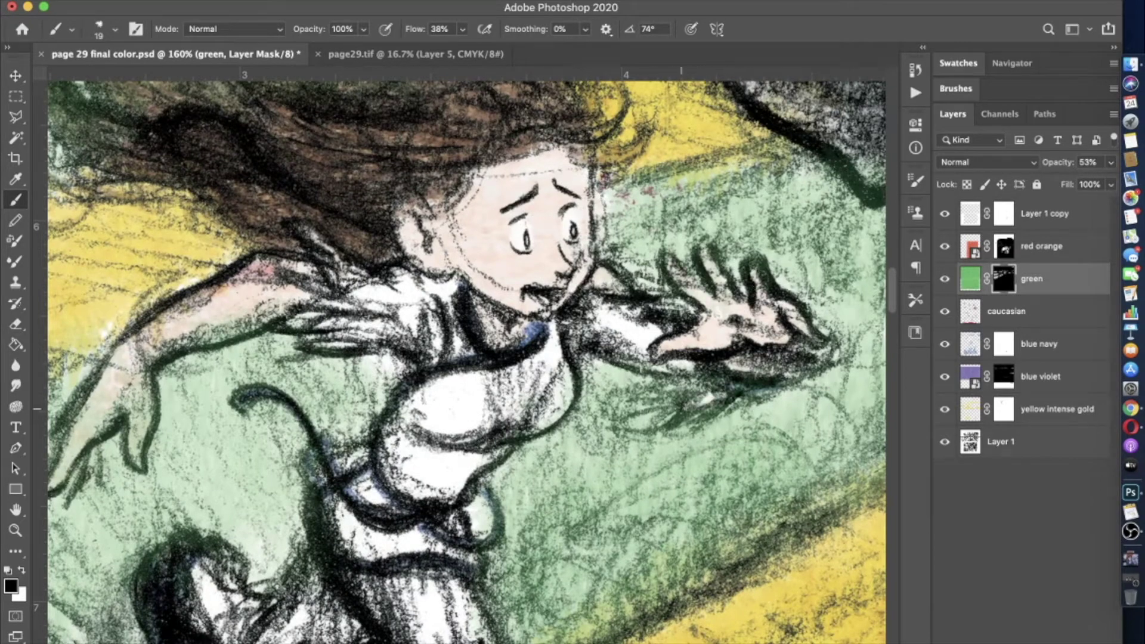
# - Clean the green from the girl's trailing arm and her hair in black, enlarging the brush to 102 px for the hair
pyautogui.scroll(2, 465, 358)
pyautogui.hscroll(-3, 465, 358)
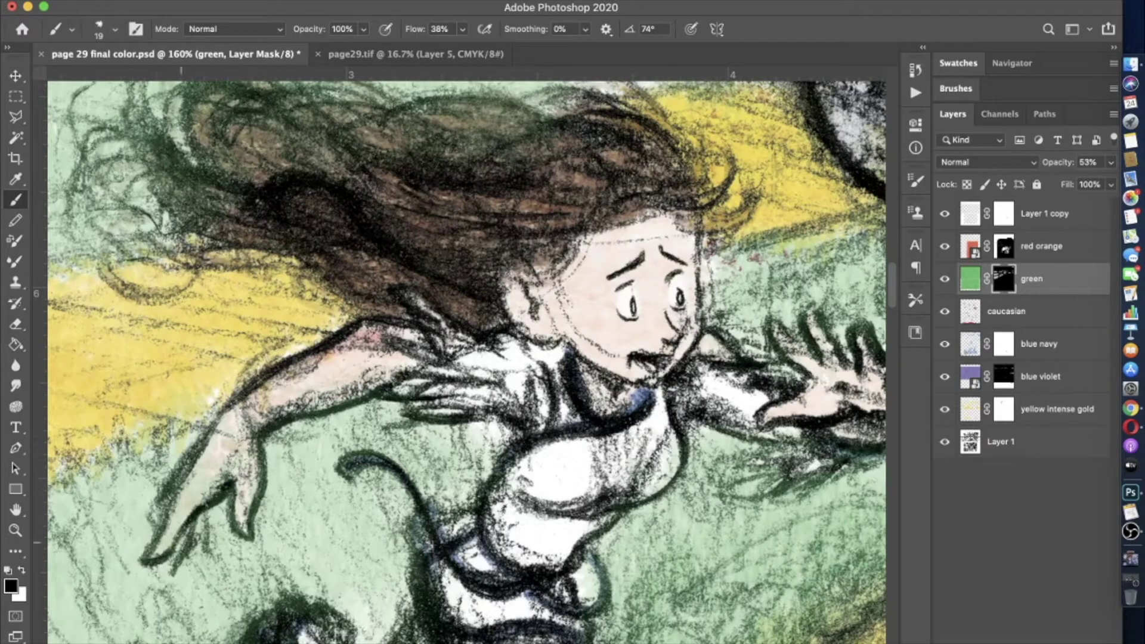
pyautogui.scroll(1, 232, 339)
pyautogui.scroll(-2, 233, 339)
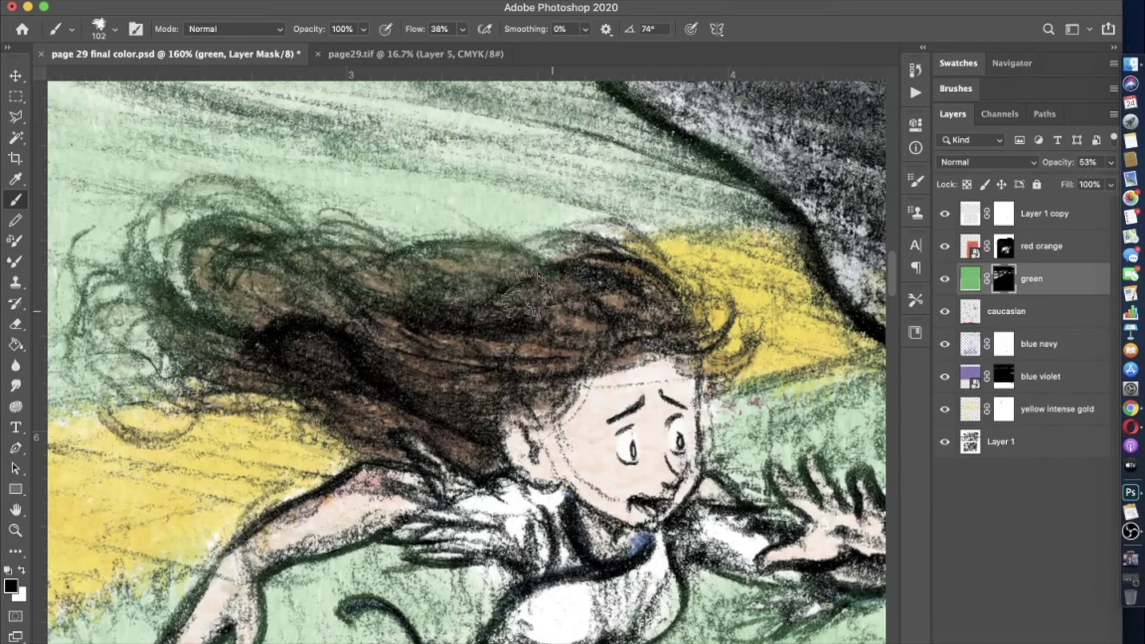
# - Paint green on the distant band and the foreground strip below the pink burst in white with a 268 px brush at 74% opacity
pyautogui.scroll(-4, 233, 338)
pyautogui.scroll(-1, 232, 339)
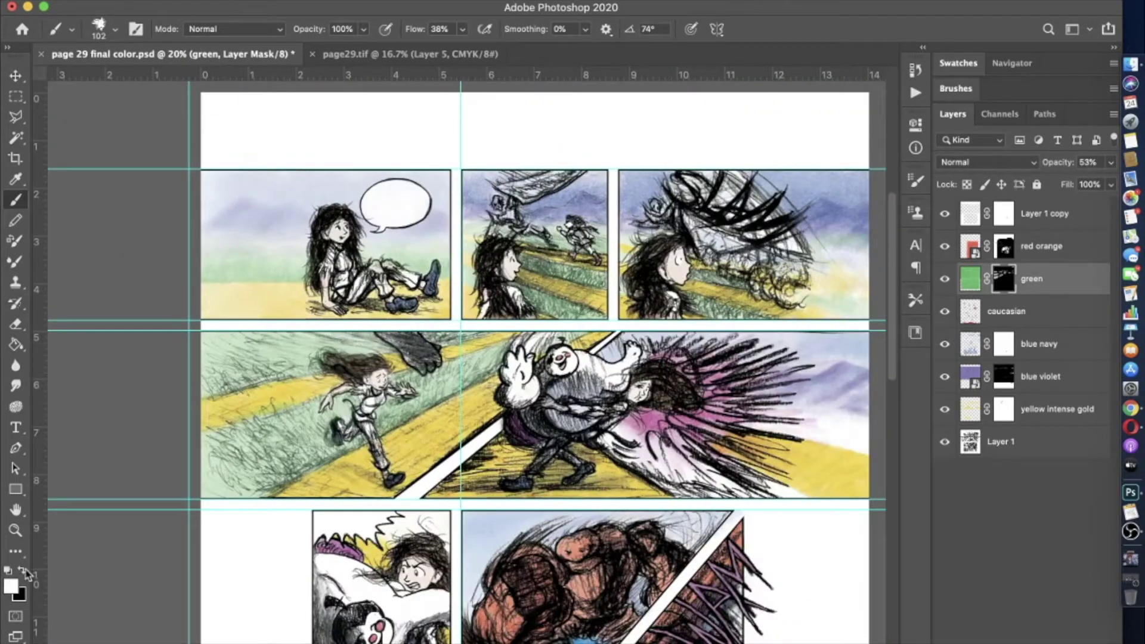
pyautogui.scroll(2, 704, 418)
pyautogui.press('7')
pyautogui.press('4')
pyautogui.click(115, 29)
pyautogui.moveTo(686, 441); pyautogui.dragTo(490, 405)
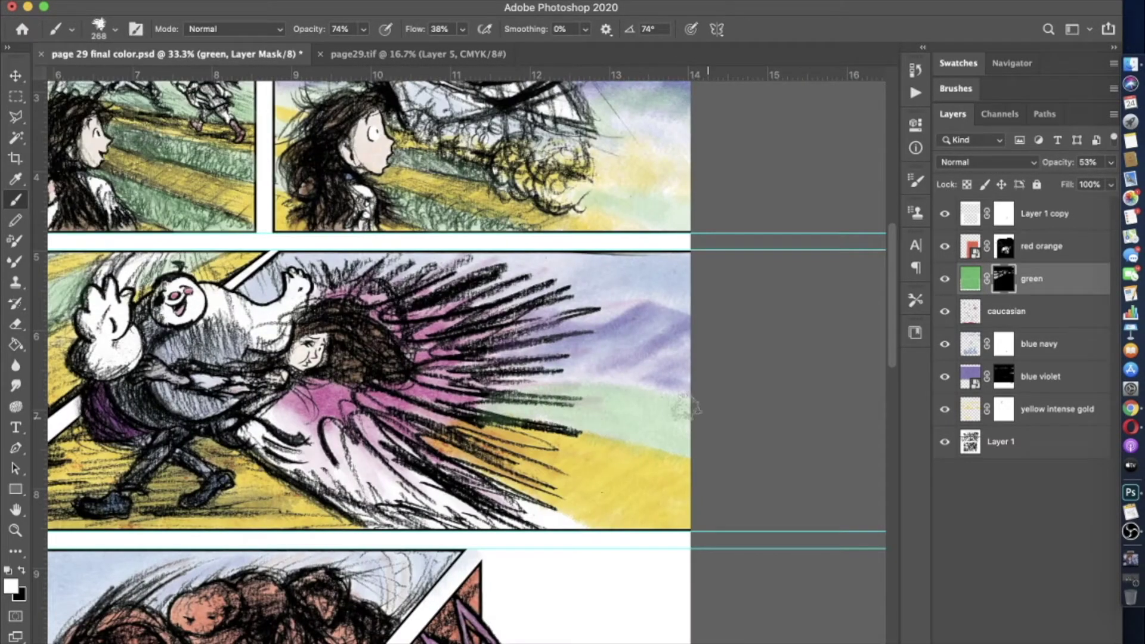
pyautogui.moveTo(686, 393); pyautogui.dragTo(519, 376)
pyautogui.moveTo(566, 526); pyautogui.dragTo(269, 425)
pyautogui.moveTo(555, 518); pyautogui.dragTo(311, 473)
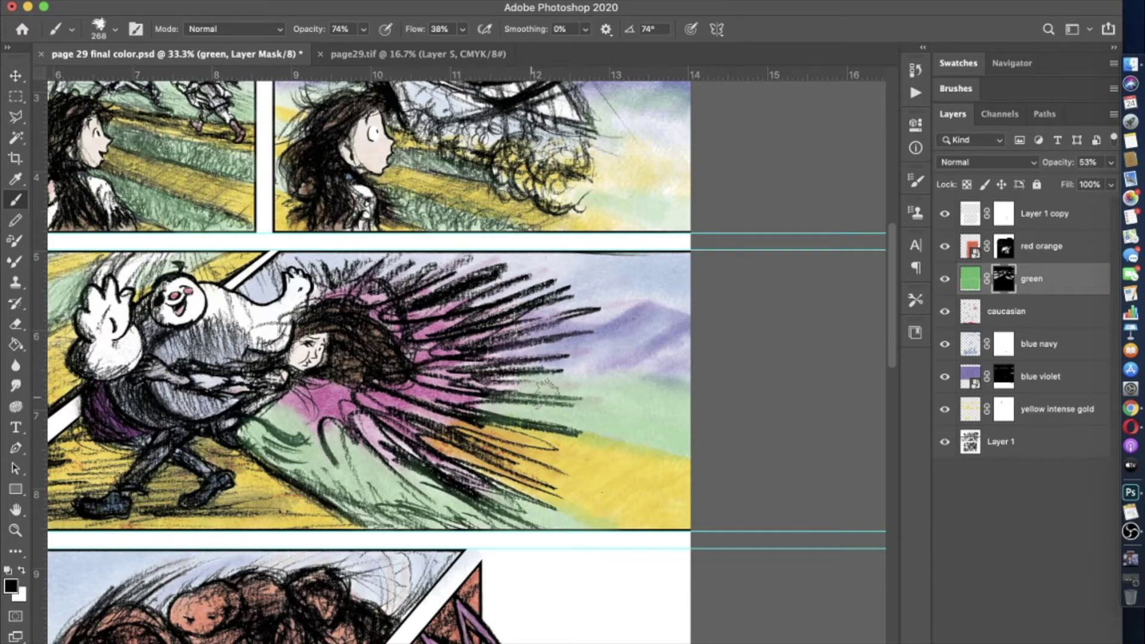
# - Paint green behind the girl's hair in the small upper panel of the bottom tier, in white at 64% brush opacity
pyautogui.press('2')
pyautogui.press('6')
pyautogui.scroll(-3, 589, 382)
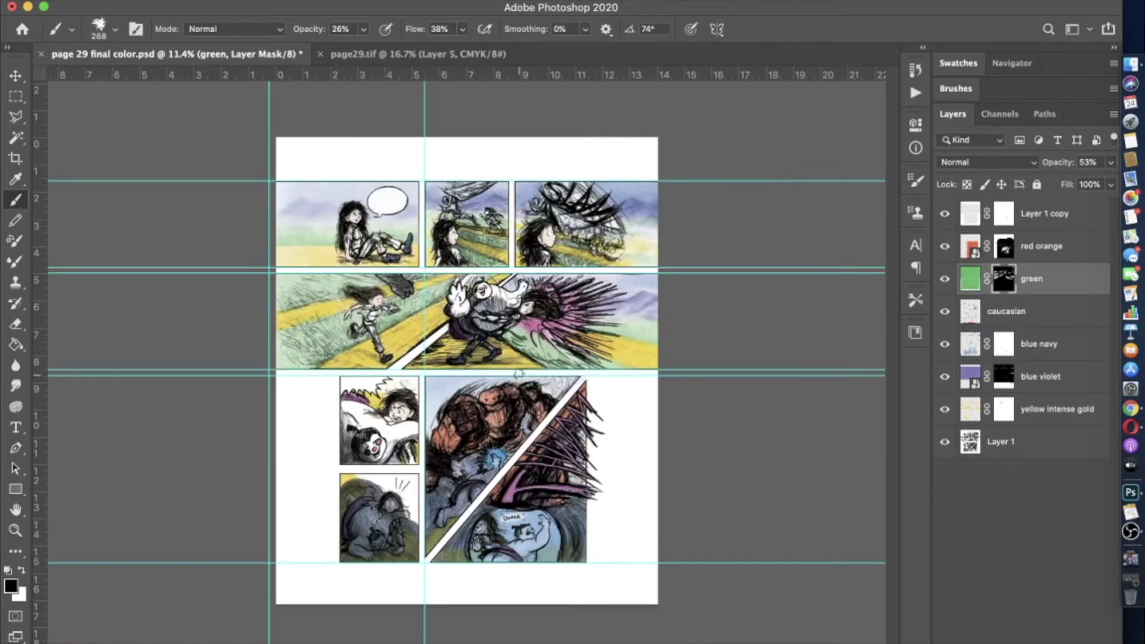
pyautogui.scroll(4, 589, 383)
pyautogui.press('x')
pyautogui.click(72, 28)
pyautogui.doubleClick(38, 71)
pyautogui.moveTo(328, 337)
pyautogui.mouseDown()
pyautogui.moveTo(274, 325)
pyautogui.moveTo(360, 322)
pyautogui.mouseUp()
pyautogui.press('6')
pyautogui.press('4')
# - Clean the green from the girl's hair and the jagged burst's edge in black with a 49 px brush at 100% opacity
pyautogui.scroll(5, 466, 358)
pyautogui.press('0')
pyautogui.click(72, 29)
pyautogui.doubleClick(115, 220)
pyautogui.click(71, 29)
pyautogui.doubleClick(89, 287)
pyautogui.scroll(-3, 481, 340)
pyautogui.scroll(4, 454, 334)
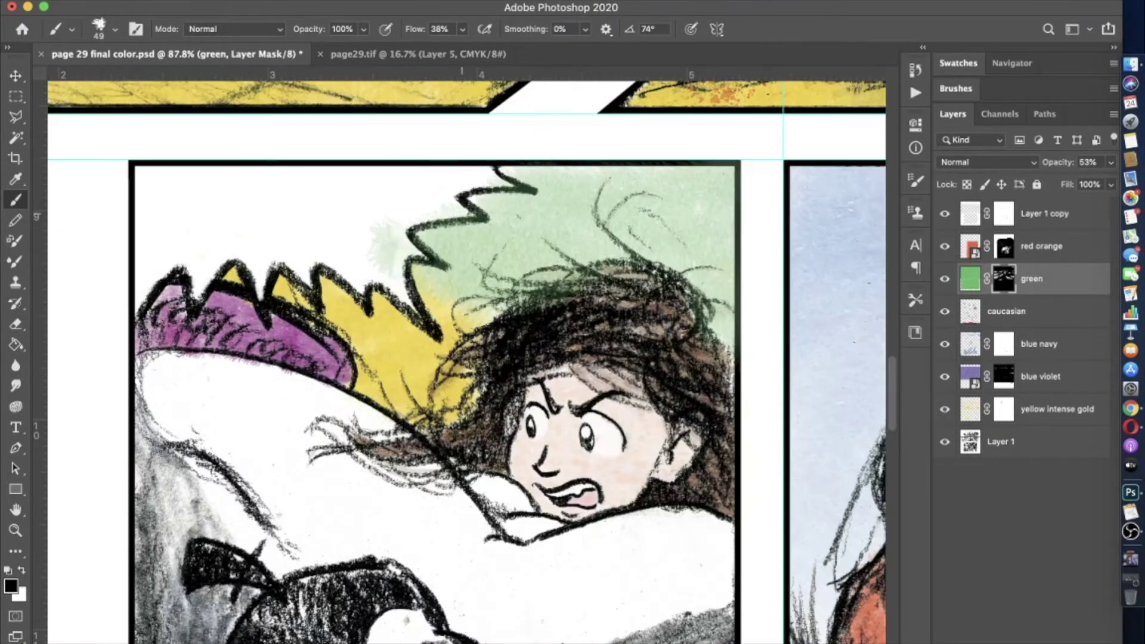
pyautogui.scroll(-3, 359, 238)
pyautogui.hscroll(4, 382, 245)
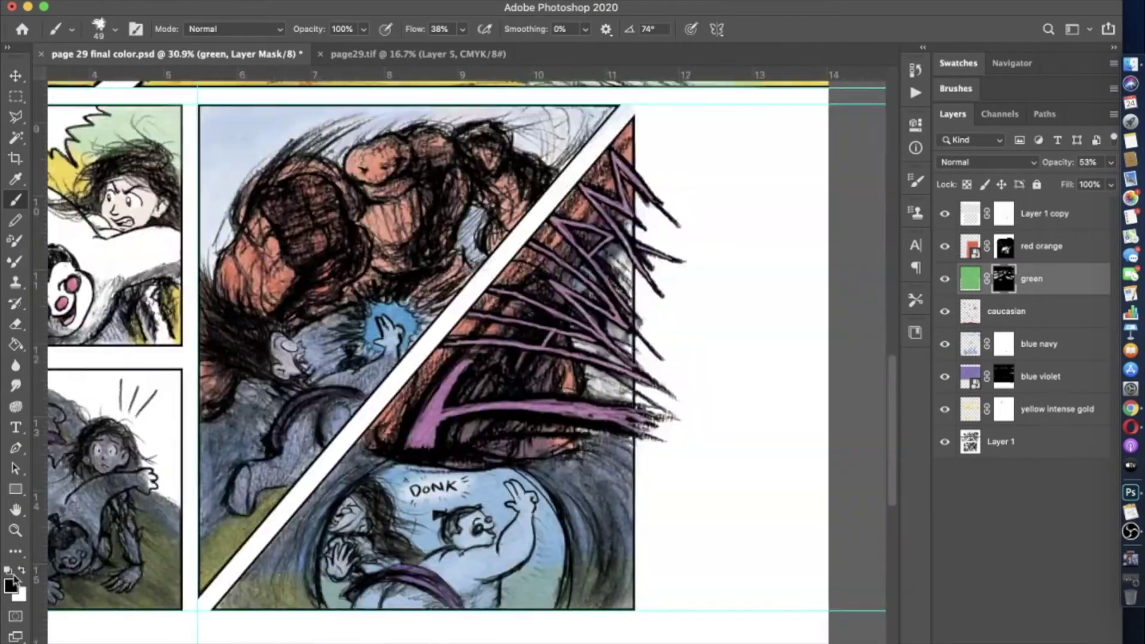
# - Paint green across the background of the small lower panel in white with a 172 px brush at 83% opacity
pyautogui.scroll(3, 406, 252)
pyautogui.press('x')
pyautogui.scroll(-2, 466, 358)
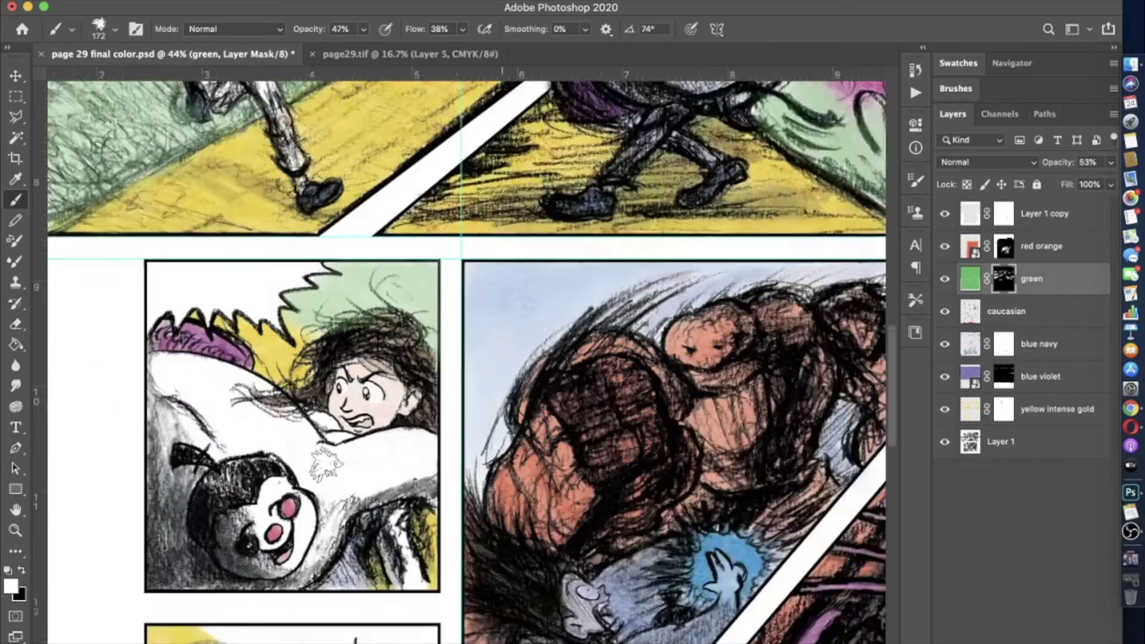
pyautogui.scroll(-5, 465, 358)
pyautogui.scroll(2, 465, 358)
pyautogui.press('8')
pyautogui.press('3')
pyautogui.moveTo(418, 525)
pyautogui.mouseDown()
pyautogui.moveTo(263, 370)
pyautogui.moveTo(120, 322)
pyautogui.moveTo(446, 500)
pyautogui.moveTo(298, 361)
pyautogui.mouseUp()
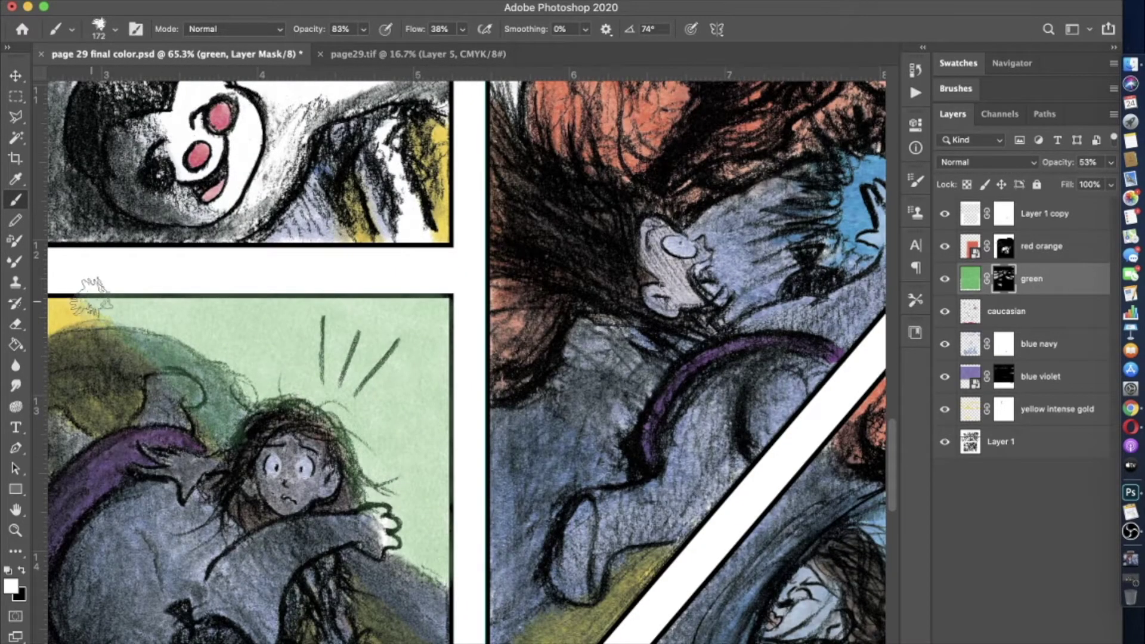
# - Mask the green off the crouching girl's hair and outstretched hand in black with a 68 px brush
pyautogui.scroll(-2, 90, 295)
pyautogui.hscroll(-5, 89, 295)
pyautogui.scroll(5, 548, 390)
pyautogui.click(72, 29)
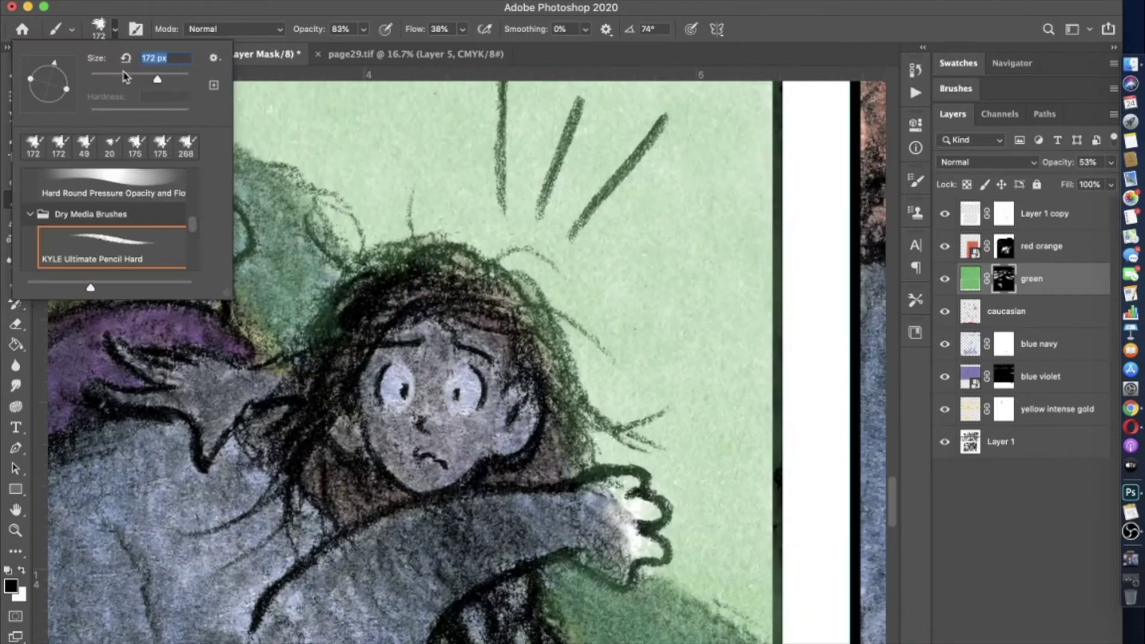
pyautogui.press('Return')
pyautogui.scroll(-5, 644, 543)
pyautogui.scroll(-5, 465, 358)
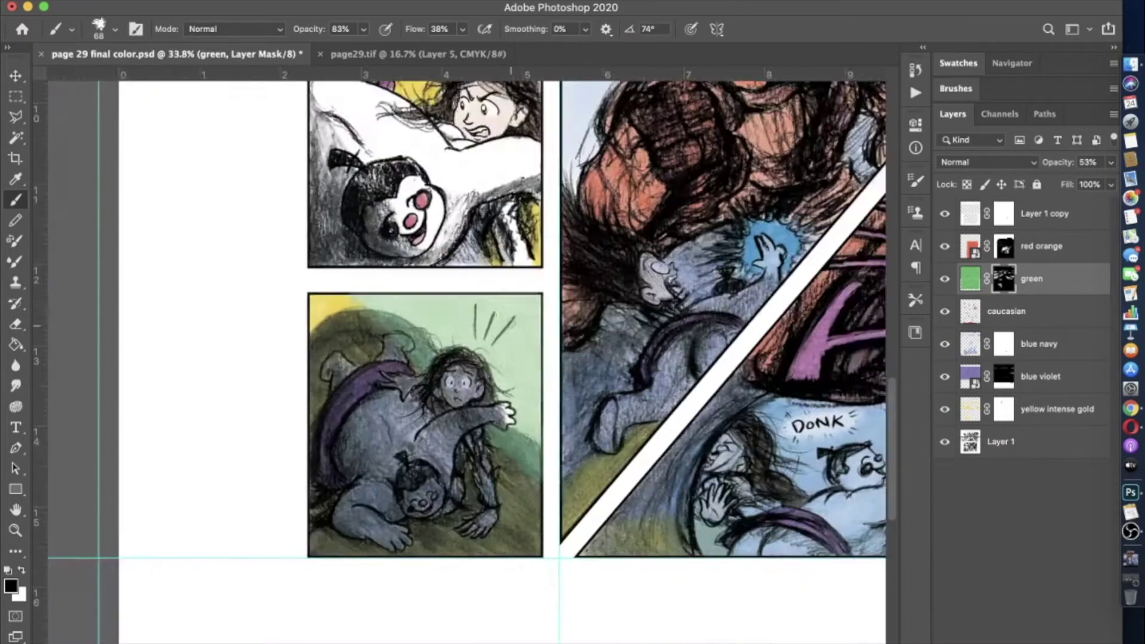
# - Paint green on the dark ground beside the fallen figure in the large diagonal panel with a 162 px brush at 83% opacity
pyautogui.scroll(3, 466, 358)
pyautogui.click(115, 29)
pyautogui.press('Return')
pyautogui.scroll(2, 466, 357)
pyautogui.moveTo(445, 418)
pyautogui.mouseDown()
pyautogui.moveTo(537, 251)
pyautogui.moveTo(441, 310)
pyautogui.moveTo(455, 477)
pyautogui.mouseUp()
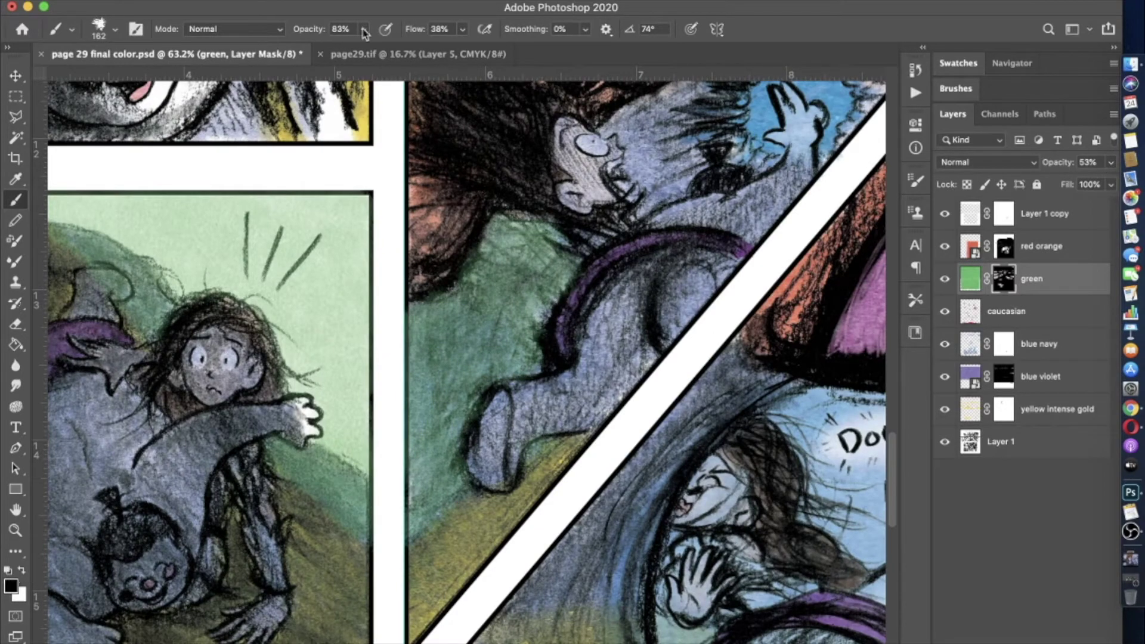
# - Paint green over the dark swirl around the DONK bubble in the lower diagonal panel, in white at 46% brush opacity
pyautogui.moveTo(326, 42); pyautogui.dragTo(334, 46)
pyautogui.press('x')
pyautogui.scroll(3, 465, 358)
pyautogui.click(115, 28)
pyautogui.press('Return')
pyautogui.scroll(-4, 365, 370)
pyautogui.scroll(1, 365, 370)
pyautogui.scroll(-2, 365, 370)
pyautogui.moveTo(674, 346)
pyautogui.mouseDown()
pyautogui.moveTo(740, 466)
pyautogui.moveTo(768, 297)
pyautogui.mouseUp()
# - Fill the gaps between the purple spikes with green in white, using an 81 px brush at 46% opacity
pyautogui.click(115, 28)
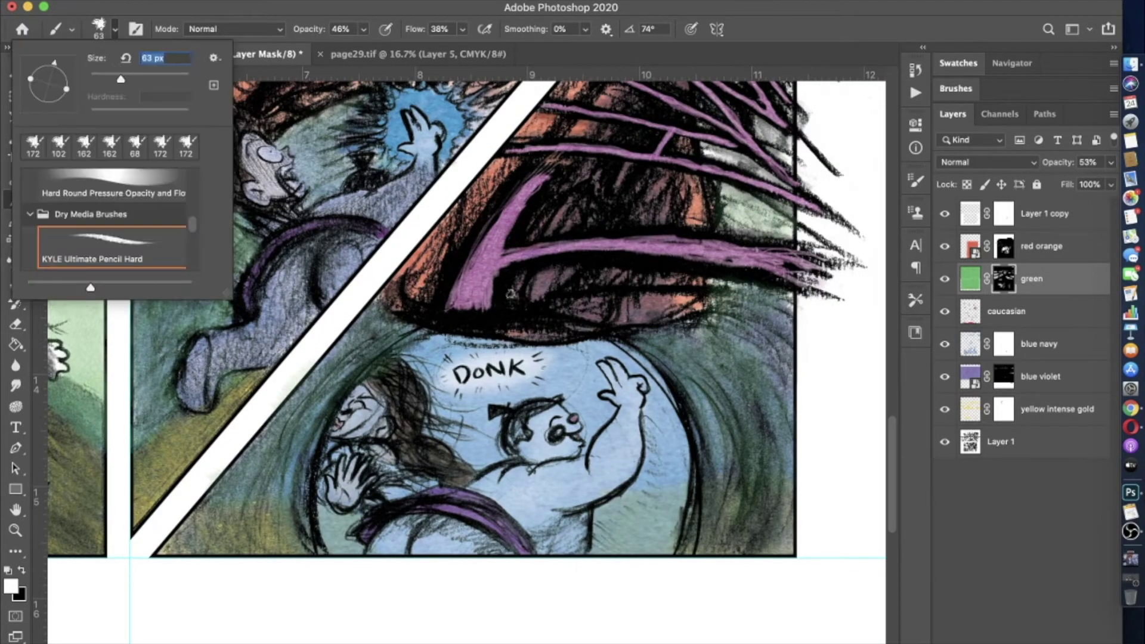
pyautogui.press('Return')
pyautogui.scroll(2, 465, 323)
pyautogui.scroll(-5, 465, 357)
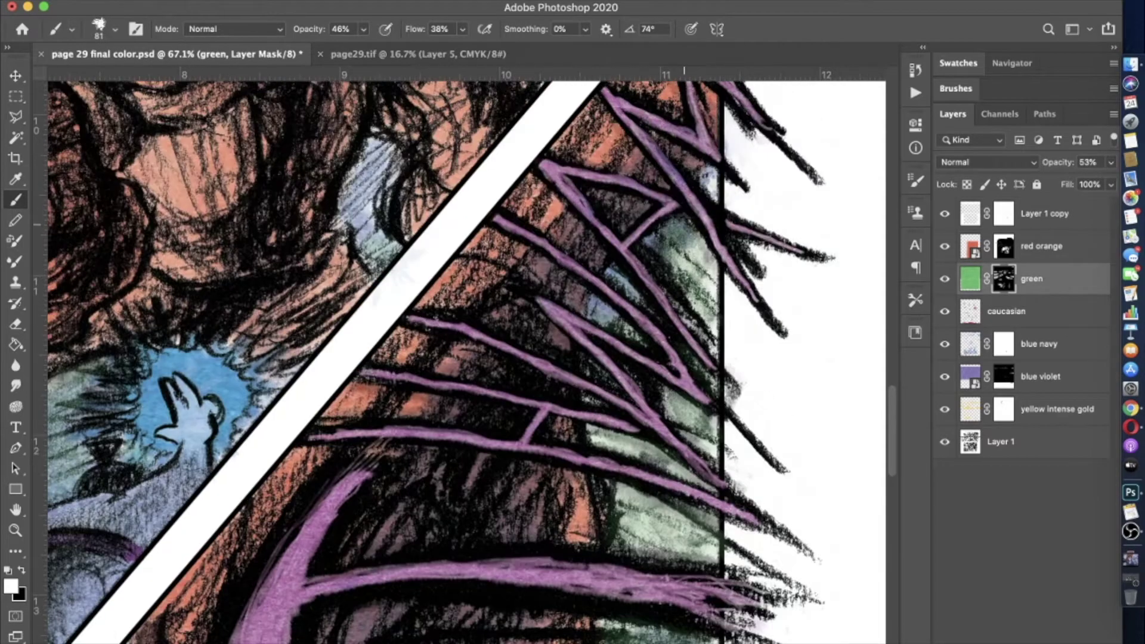
# - Duplicate the green layer and set the copy to Multiply blending at 50% opacity
pyautogui.rightClick(1049, 279)
pyautogui.click(920, 56)
pyautogui.click(239, 0)
pyautogui.moveTo(268, 132)
pyautogui.click(524, 132)
pyautogui.click(809, 65)
pyautogui.click(826, 110)
pyautogui.click(1058, 41)
pyautogui.click(239, 0)
pyautogui.click(513, 132)
pyautogui.write('50')
pyautogui.press('Return')
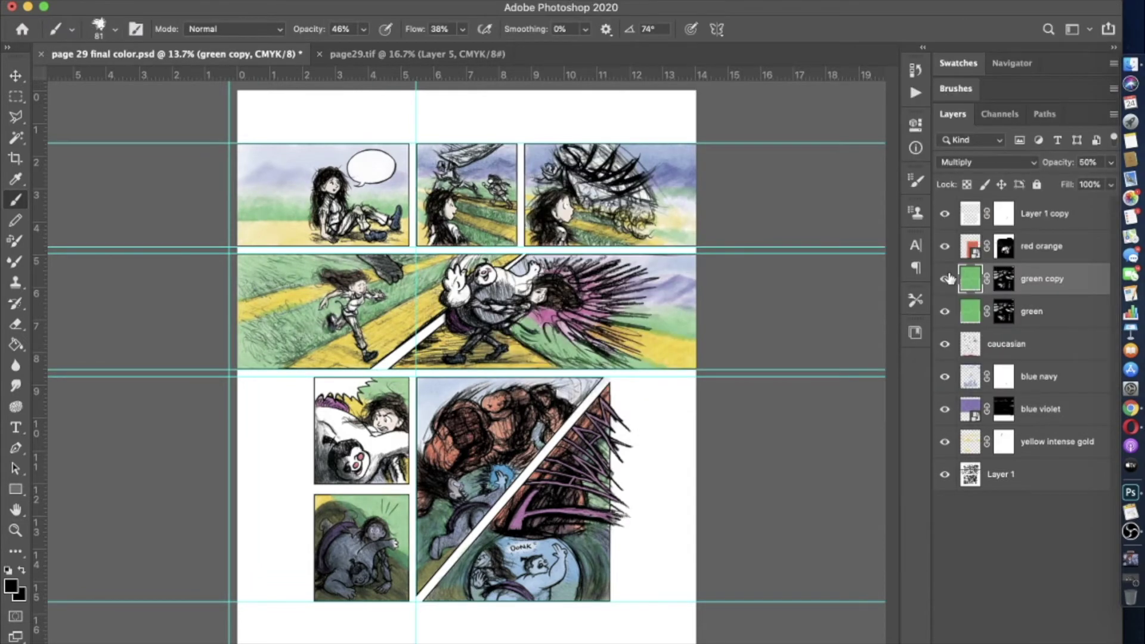
# - Target the green copy layer's mask for painting in black with a 428 px brush
pyautogui.click(1004, 279)
pyautogui.click(115, 28)
pyautogui.write('428')
pyautogui.press('Return')
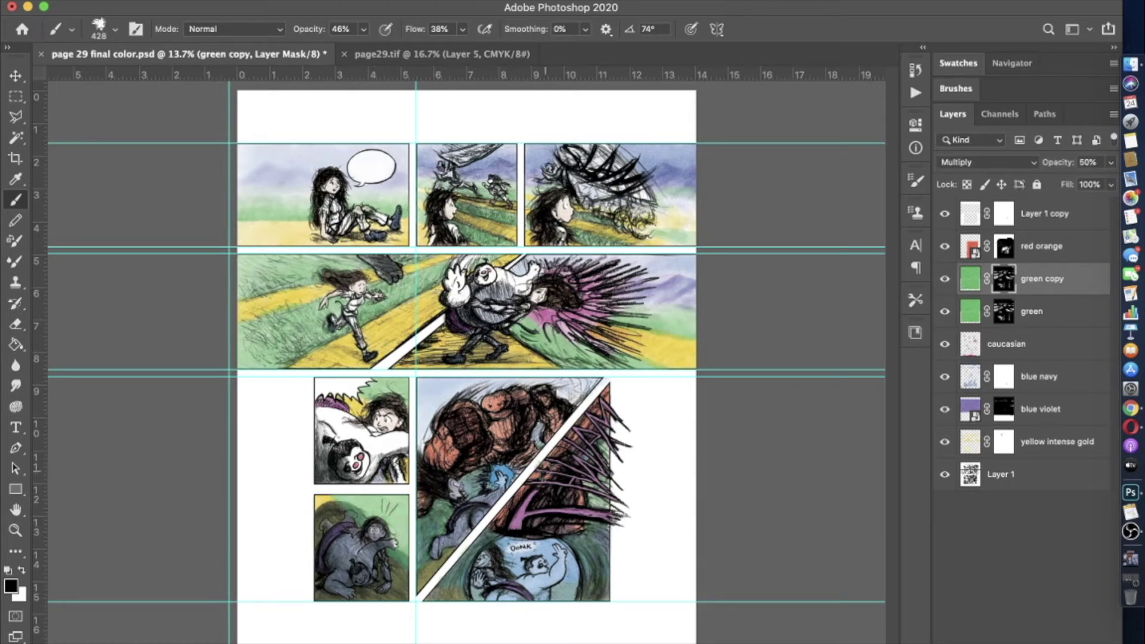
pyautogui.press('super+plus')
pyautogui.press('super+plus')
pyautogui.press('super+plus')
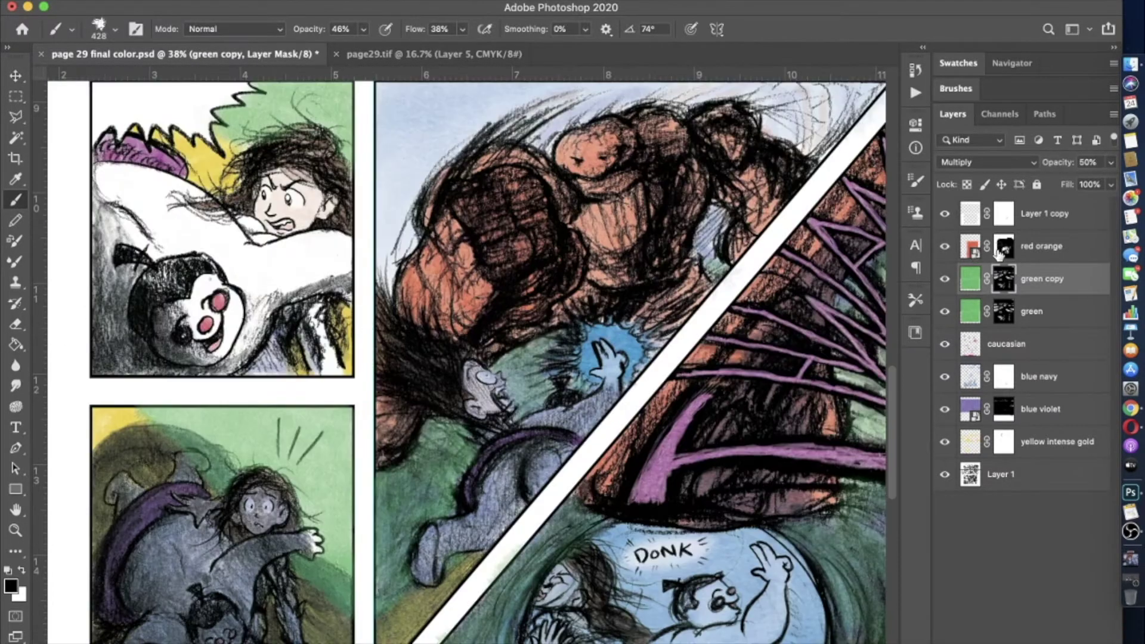
# - Switch to the red orange layer's mask for painting in white with a 59 px brush at 46% opacity
pyautogui.click(1003, 246)
pyautogui.press('x')
pyautogui.click(115, 29)
pyautogui.write('59')
pyautogui.press('Return')
pyautogui.scroll(3, 466, 358)
pyautogui.scroll(-5, 466, 358)
pyautogui.scroll(5, 465, 358)
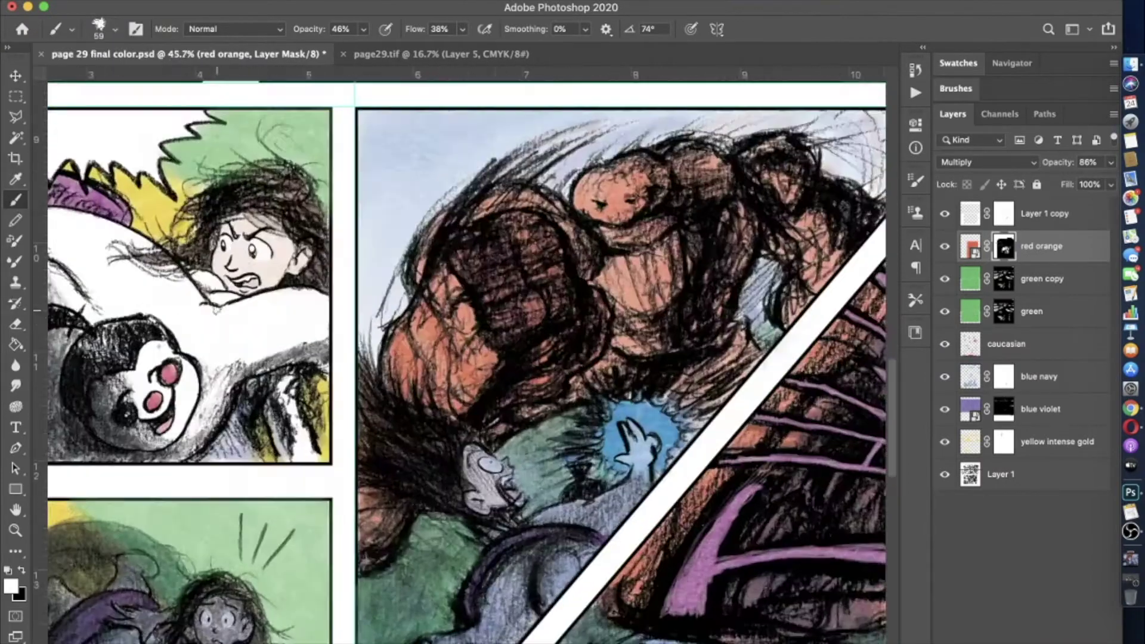
# - Move the caucasian layer down to sit directly above Layer 1
pyautogui.moveTo(1014, 350); pyautogui.dragTo(1021, 451)
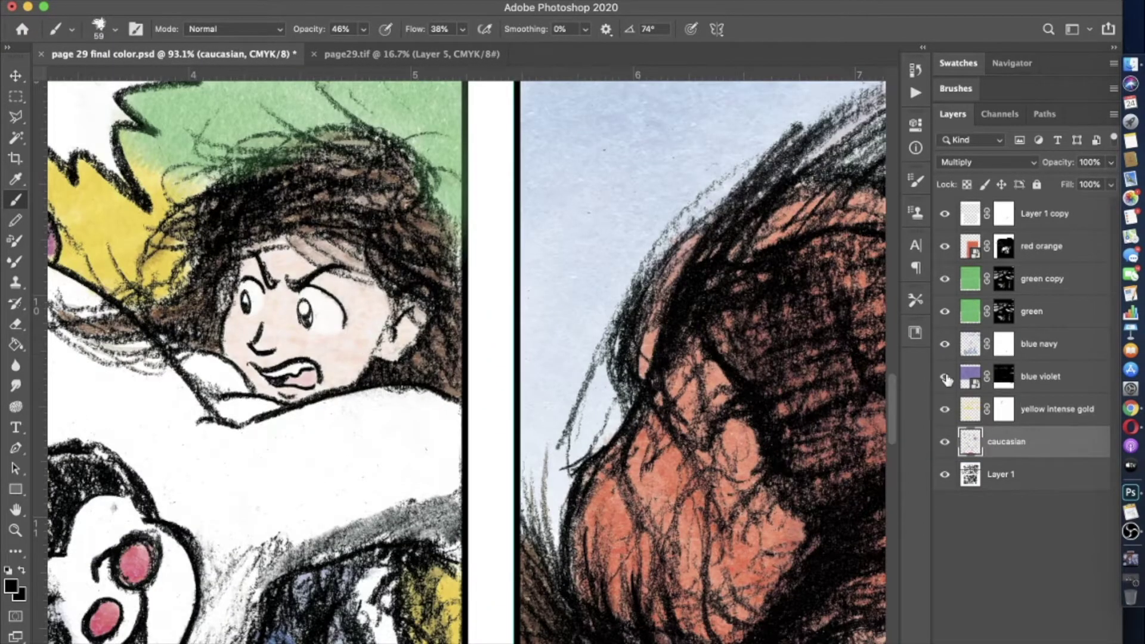
pyautogui.keyDown('super'); pyautogui.click(863, 379); pyautogui.keyUp('super')
# - Select the red orange layer and lower the brush opacity to 24% with black as the painting color
pyautogui.press('x')
pyautogui.press('1')
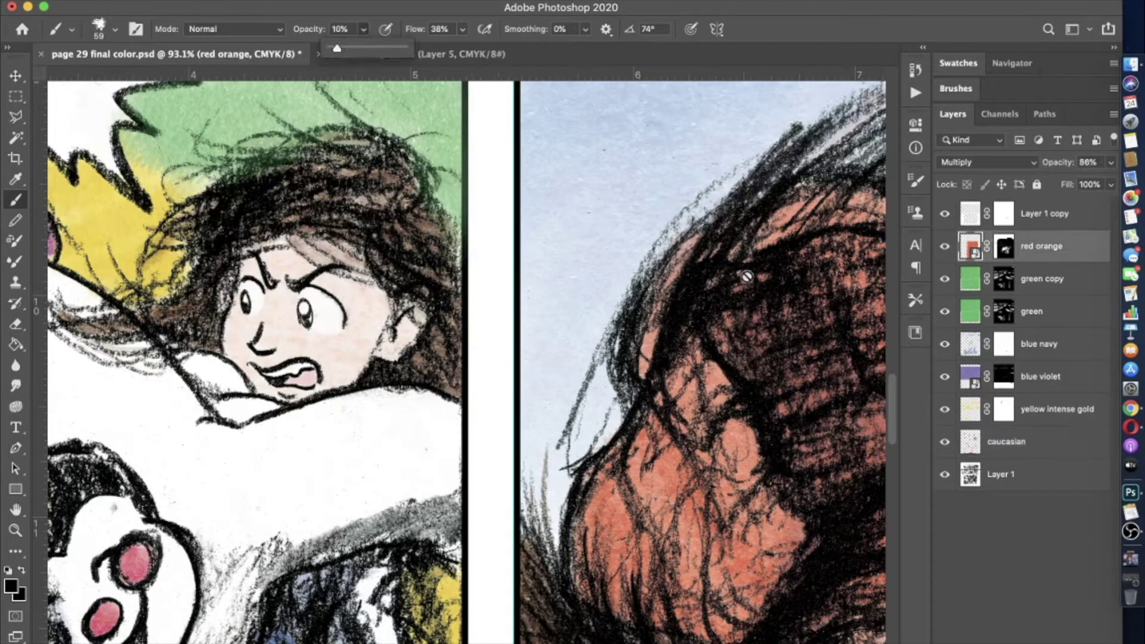
pyautogui.scroll(4, 352, 368)
pyautogui.press('2')
pyautogui.press('4')
pyautogui.scroll(-5, 468, 310)
pyautogui.scroll(-4, 587, 320)
pyautogui.press('super+2')
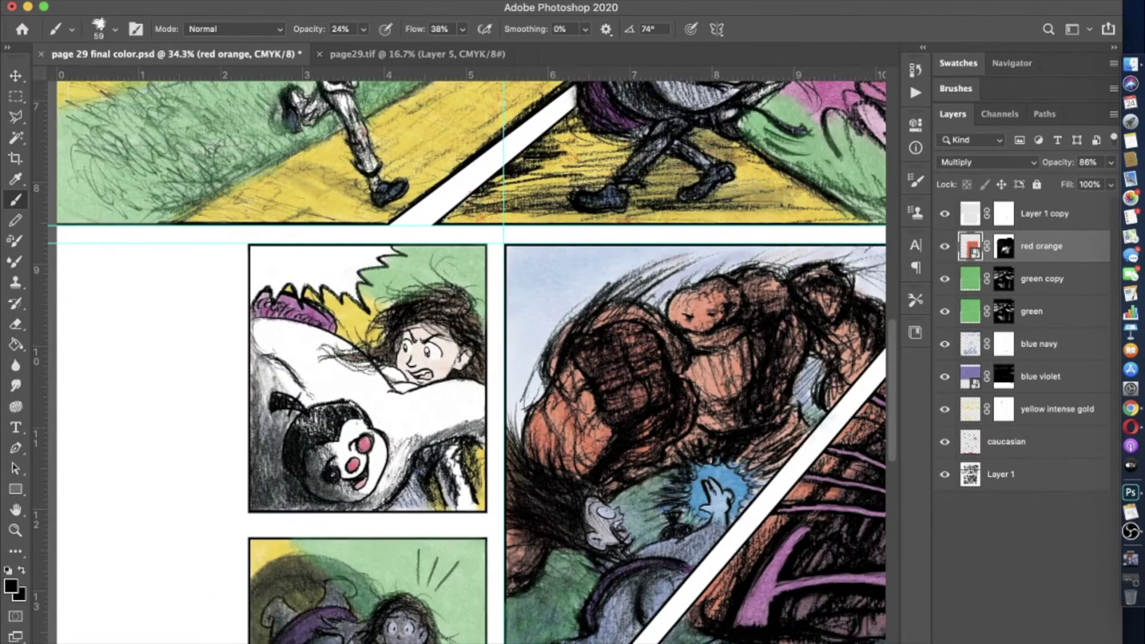
# - Examine what the red orange, blue navy and blue violet layers contribute by hiding and reshowing each one
pyautogui.scroll(-2, 587, 320)
pyautogui.scroll(3, 879, 525)
pyautogui.click(945, 245)
pyautogui.click(945, 245)
pyautogui.click(945, 344)
pyautogui.click(944, 344)
pyautogui.click(945, 377)
pyautogui.click(945, 376)
pyautogui.scroll(-3, 741, 396)
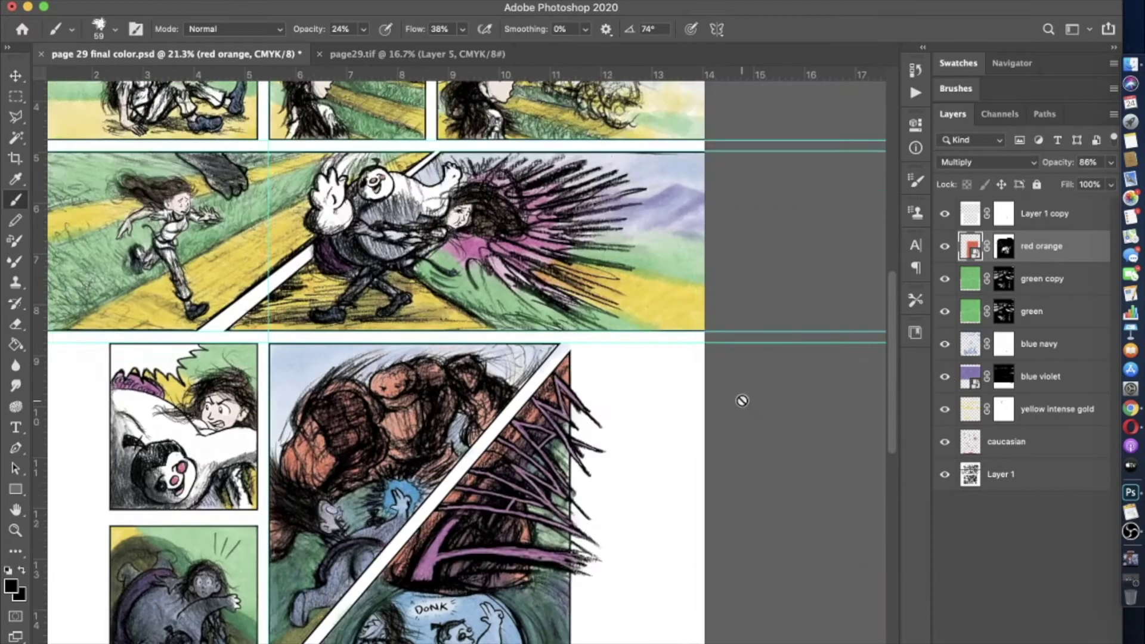
pyautogui.scroll(5, 742, 399)
pyautogui.scroll(-2, 742, 400)
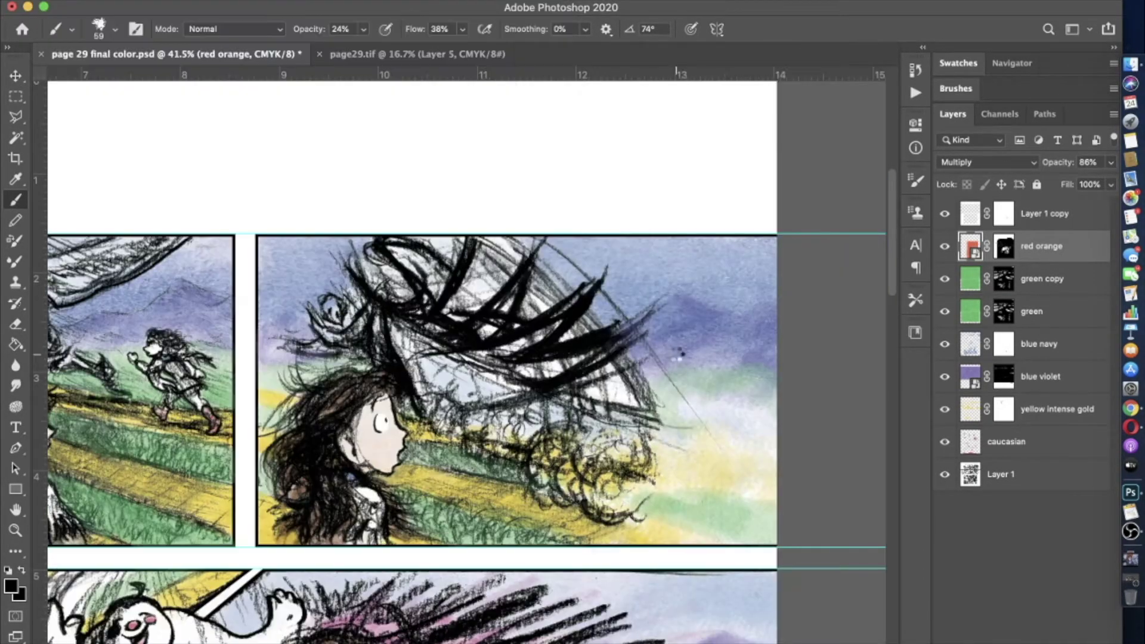
pyautogui.scroll(-4, 741, 370)
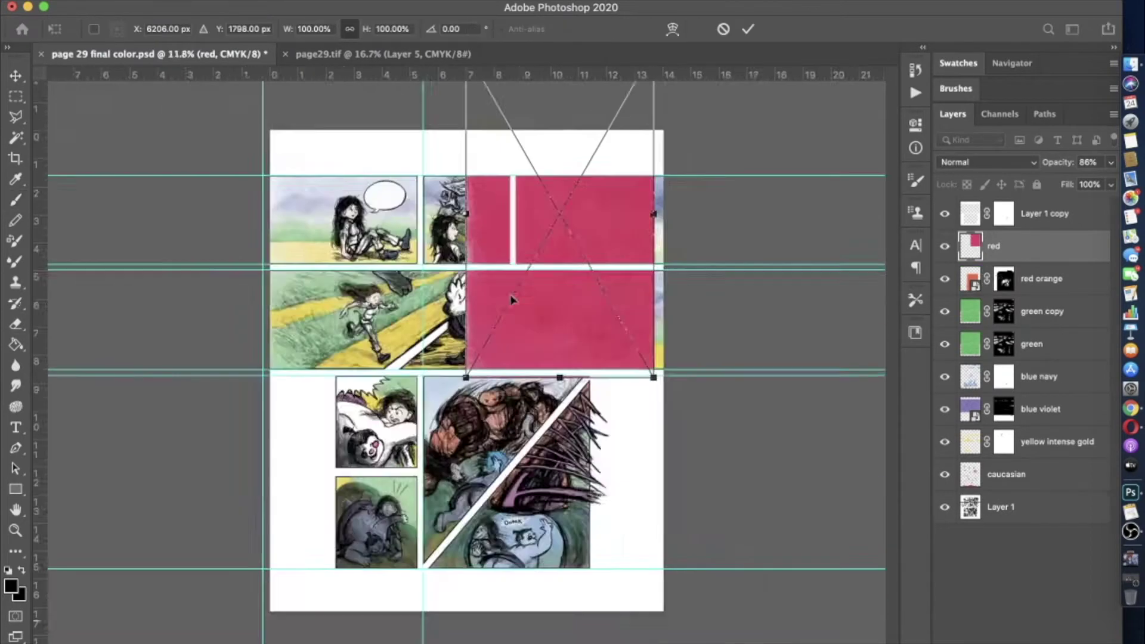
# - Rotate and scale the placed red texture to cover the upper two tiers of panels, and commit it
pyautogui.moveTo(384, 281); pyautogui.dragTo(389, 227)
pyautogui.press('Return')
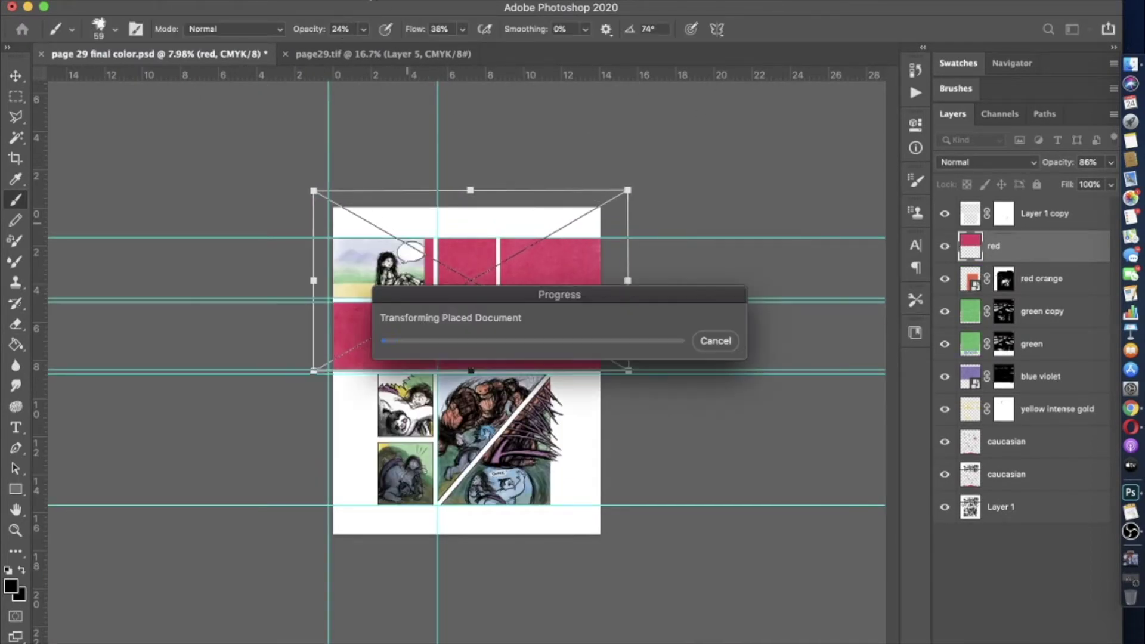
pyautogui.press('b')
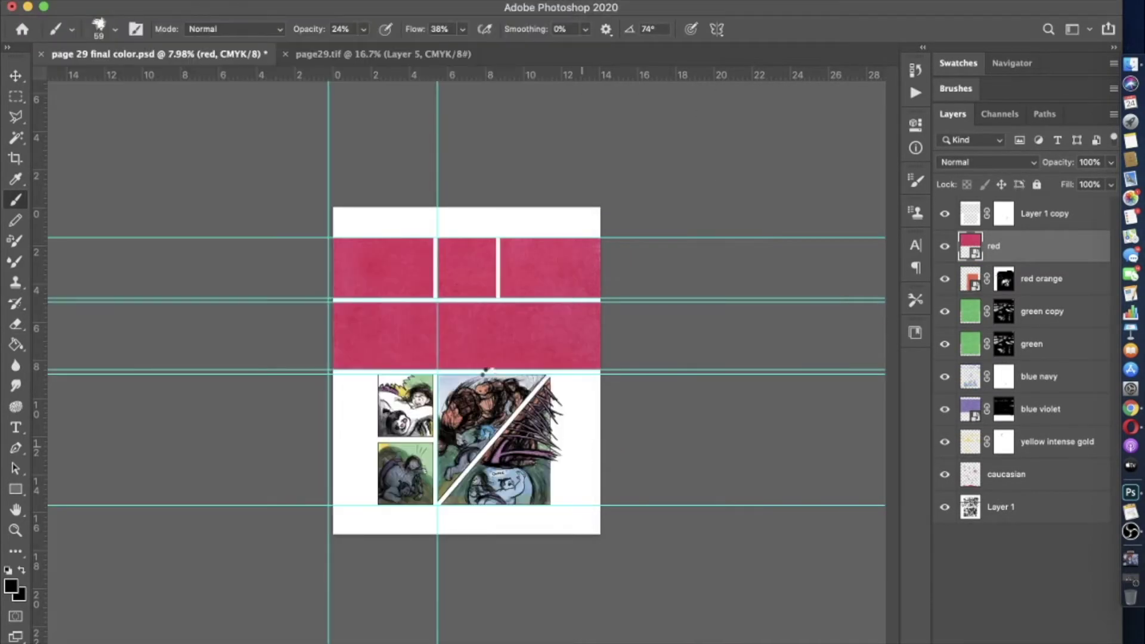
# - Place a second red texture rotated -90°, and scale it to cover the bottom tier of panels
pyautogui.moveTo(488, 371); pyautogui.dragTo(480, 299)
pyautogui.moveTo(325, 382); pyautogui.dragTo(242, 439)
pyautogui.moveTo(420, 354); pyautogui.dragTo(384, 457)
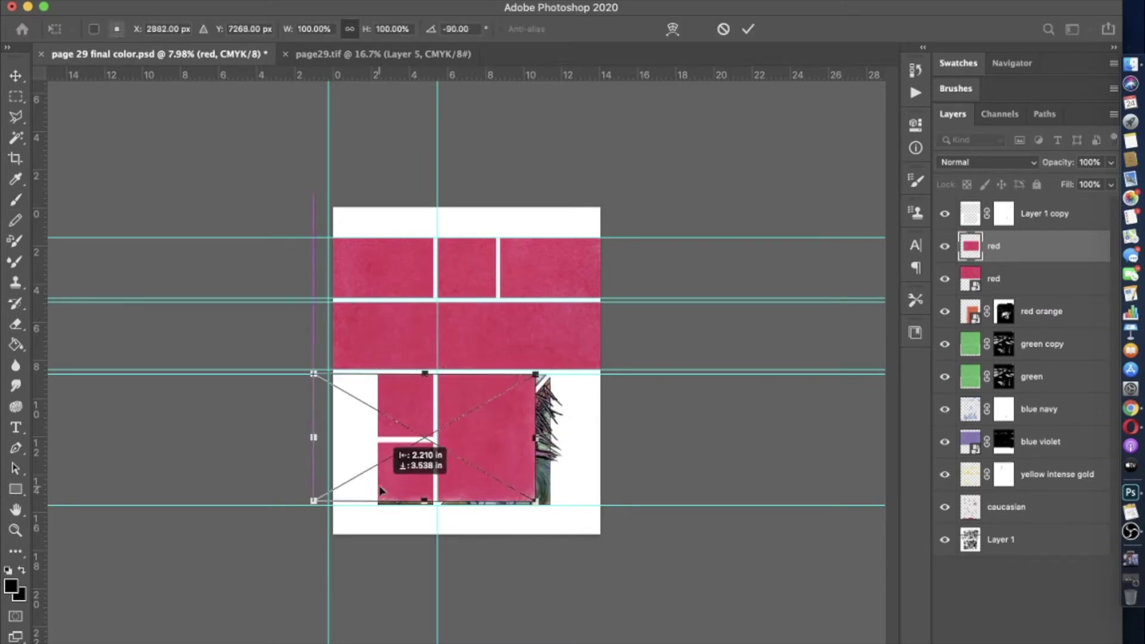
pyautogui.moveTo(539, 502); pyautogui.dragTo(592, 529)
pyautogui.press('Return')
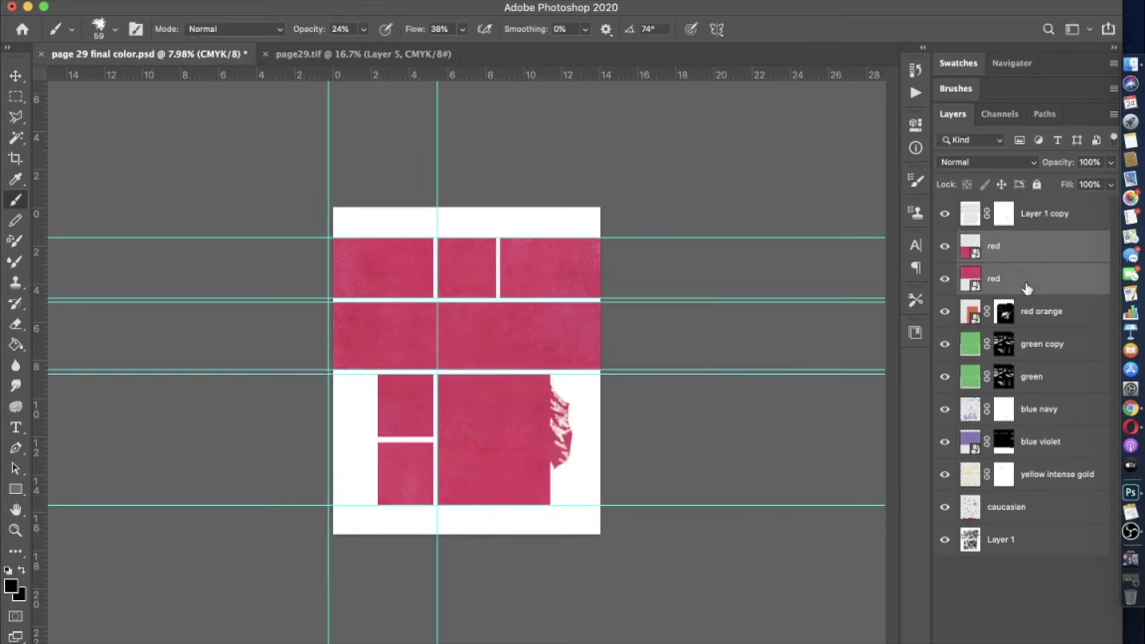
# - Merge the two red texture layers and hide the merged red entirely with a black layer mask
pyautogui.press('super+e')
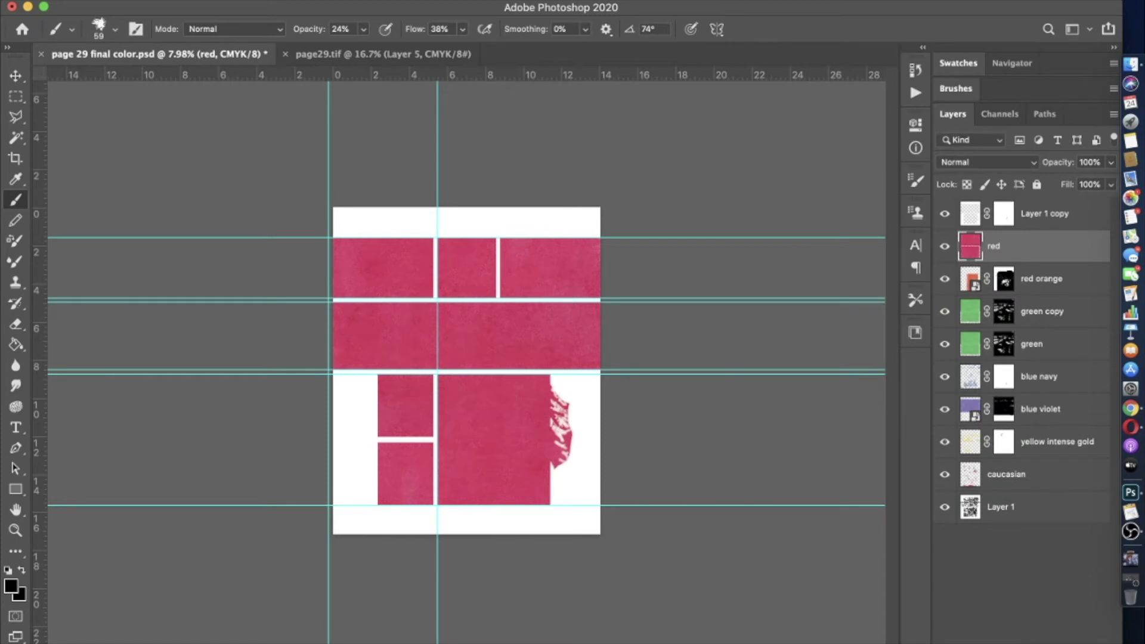
pyautogui.hotkey('shift', 'b')
pyautogui.press('super+i')
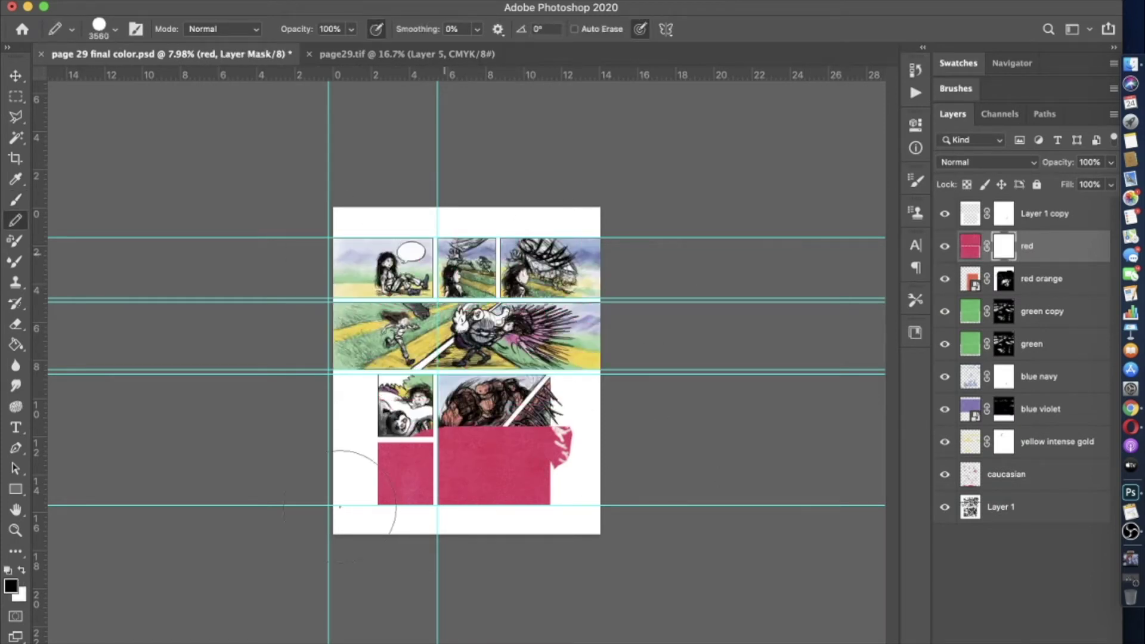
# - Set the green layer's opacity to 44%
pyautogui.click(993, 338)
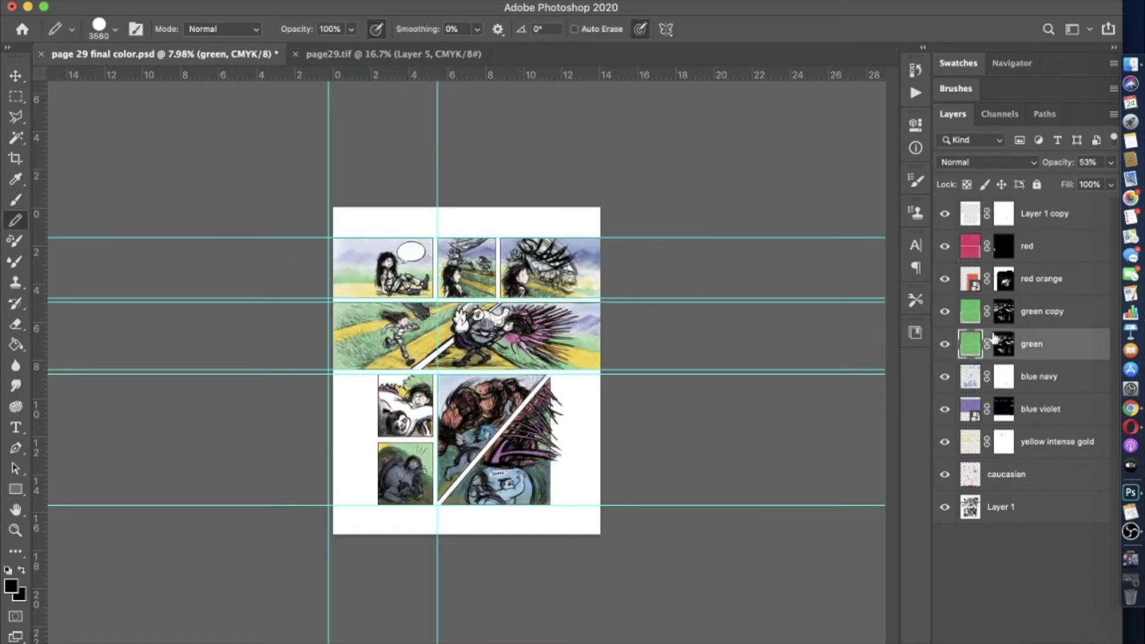
pyautogui.doubleClick(993, 339)
pyautogui.write('44')
pyautogui.press('Return')
# - Check the caucasian layer's visibility, then select it and pick a bright red foreground color
pyautogui.click(944, 476)
pyautogui.click(945, 475)
pyautogui.click(944, 476)
pyautogui.click(945, 475)
pyautogui.click(991, 474)
pyautogui.press('F6')
pyautogui.click(785, 231)
pyautogui.click(943, 222)
# - Set the brush's blending mode to Saturation and hide every layer above caucasian
pyautogui.press('b')
pyautogui.click(227, 29)
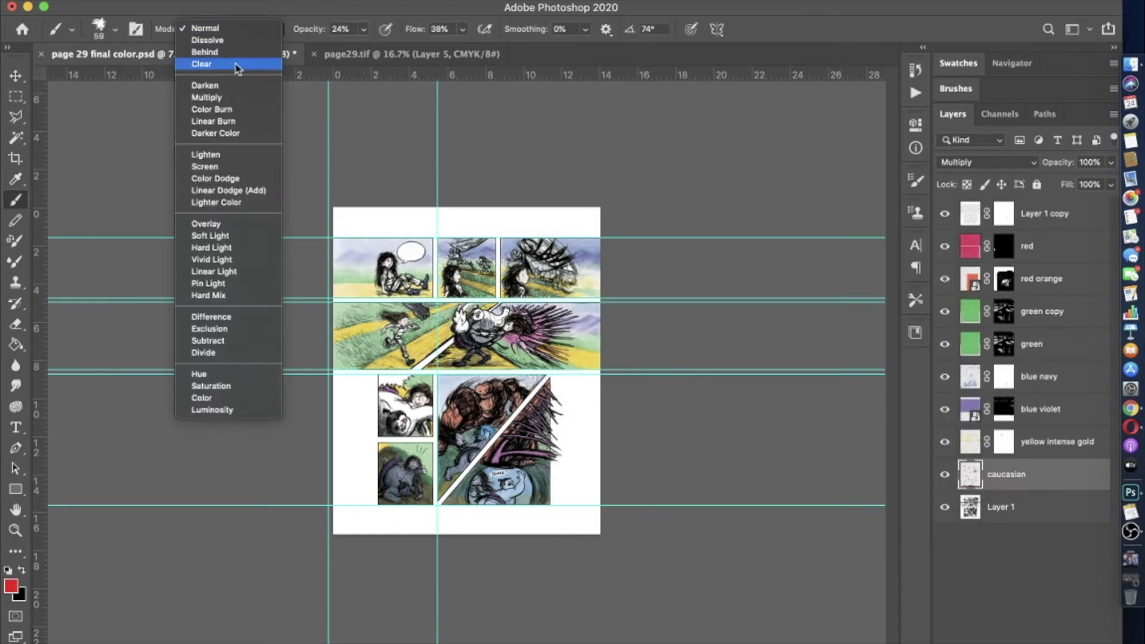
pyautogui.click(213, 387)
pyautogui.moveTo(945, 442); pyautogui.dragTo(944, 213)
pyautogui.hotkey('ctrl', '+')
# - Try a red stroke over the wide panel's burst with a 3560 px Saturation brush at 100% opacity
pyautogui.click(115, 28)
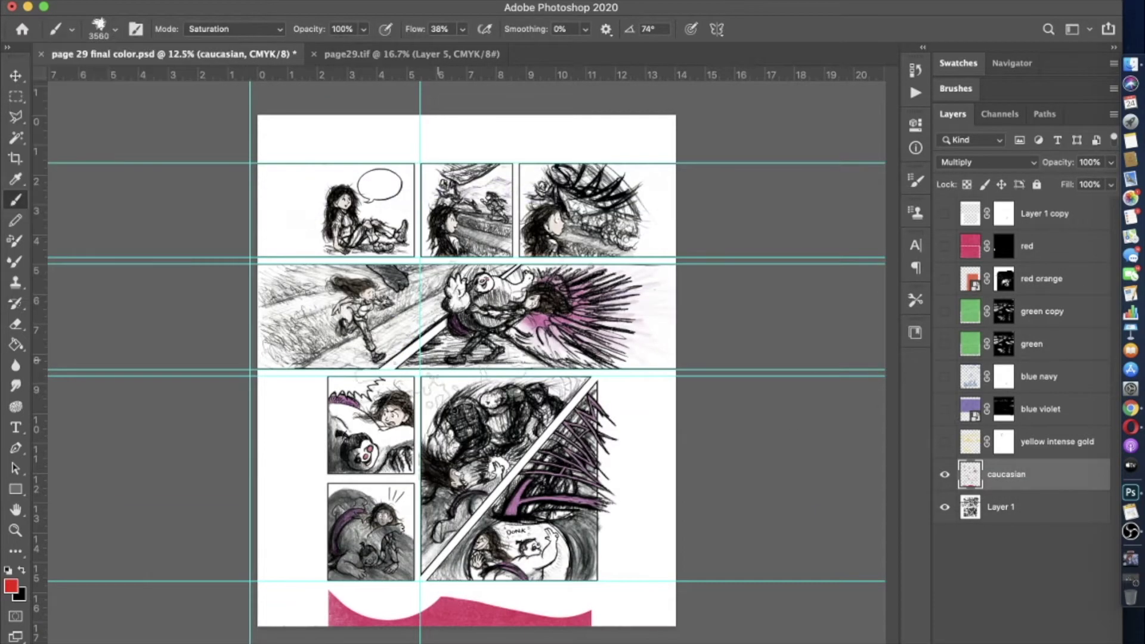
pyautogui.scroll(3, 471, 367)
pyautogui.moveTo(597, 262)
pyautogui.mouseDown()
pyautogui.moveTo(633, 221)
pyautogui.moveTo(525, 352)
pyautogui.moveTo(418, 328)
pyautogui.mouseUp()
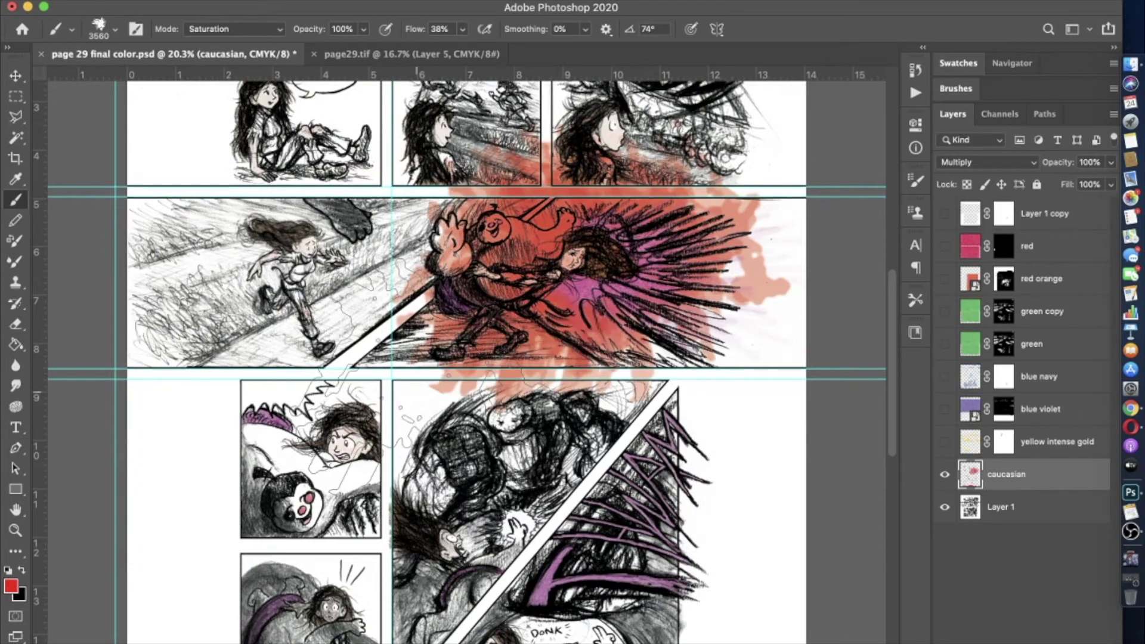
pyautogui.hotkey('ctrl', 'z')
# - Add a new layer between caucasian and Layer 1 and fill it with white
pyautogui.hotkey('ctrl', 'shift', 'alt', 'n')
pyautogui.click(11, 587)
pyautogui.click(951, 219)
pyautogui.press('x')
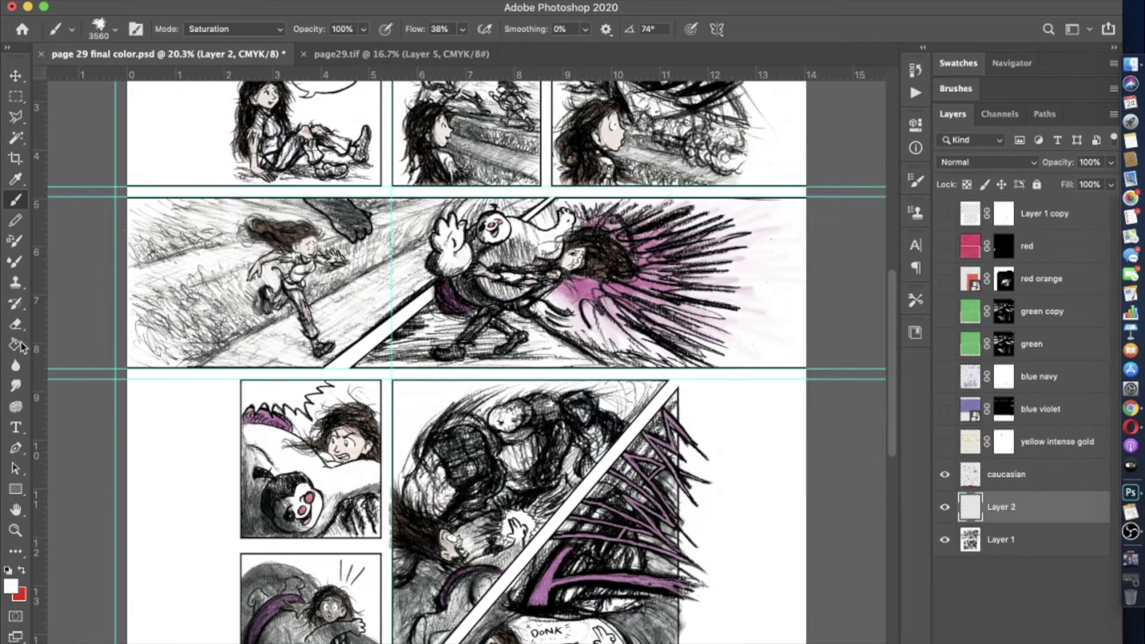
pyautogui.click(16, 344)
pyautogui.click(185, 470)
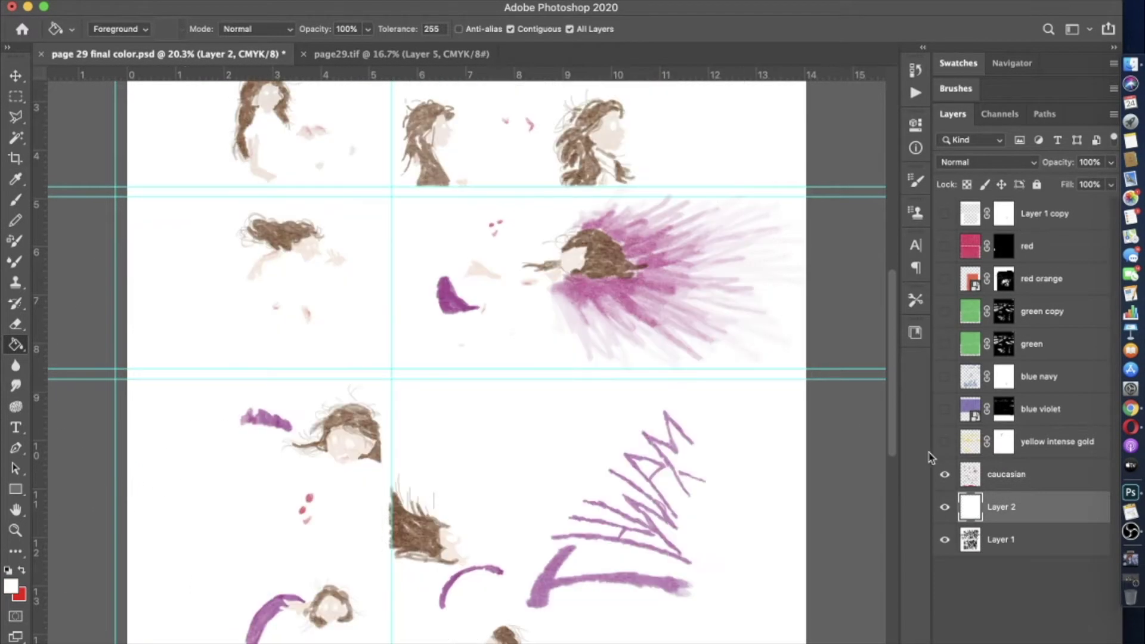
# - Merge the caucasian layer with the white layer beneath it
pyautogui.scroll(-2, 742, 480)
pyautogui.keyDown('shift'); pyautogui.click(995, 485); pyautogui.keyUp('shift')
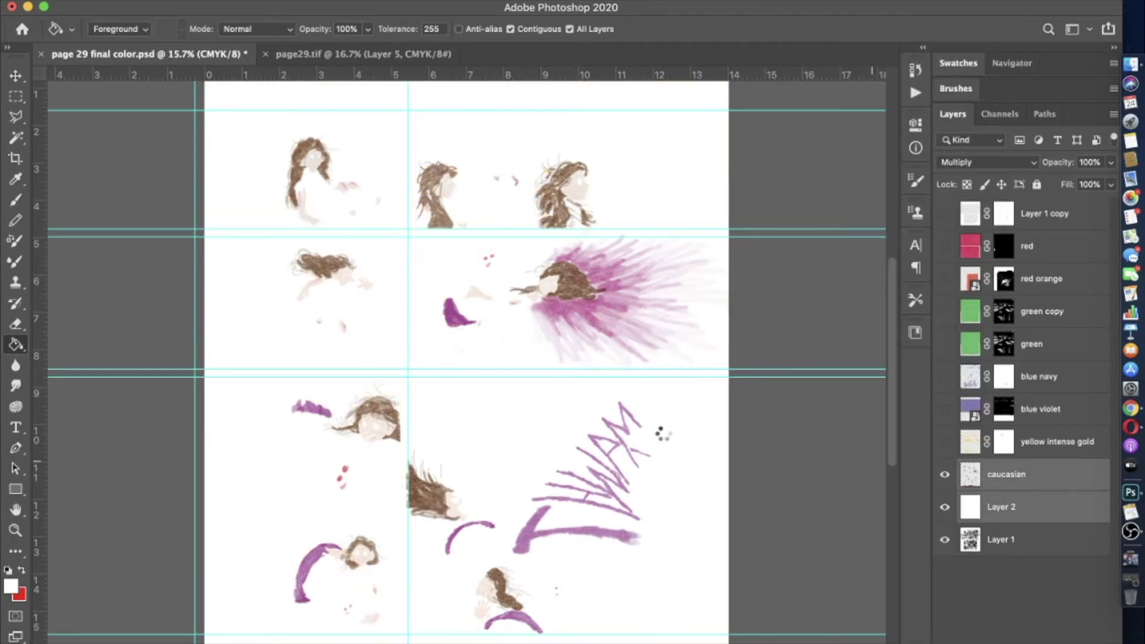
pyautogui.hotkey('ctrl', 'e')
# - Intensify the purple spikes on the caucasian layer in red with a 508 px Saturation brush at 100% opacity
pyautogui.press('b')
pyautogui.click(99, 29)
pyautogui.press('Return')
pyautogui.scroll(1, 555, 510)
pyautogui.scroll(3, 554, 510)
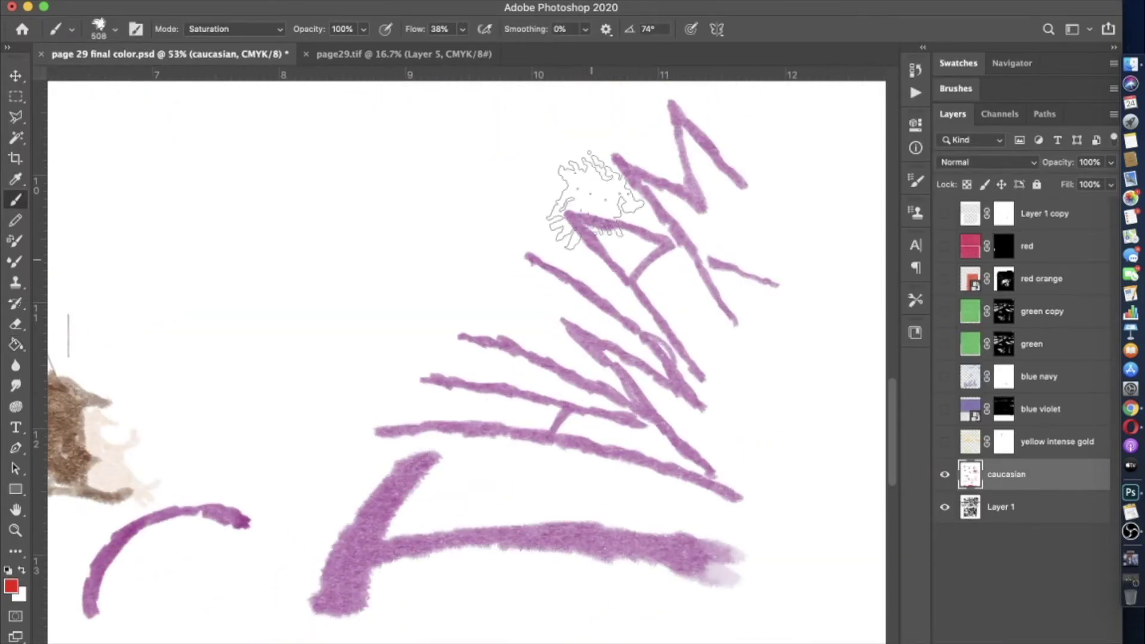
pyautogui.scroll(-1, 609, 361)
pyautogui.scroll(2, 602, 405)
pyautogui.scroll(-3, 602, 406)
pyautogui.scroll(-2, 945, 458)
# - Show the color layers from yellow intense gold up to green copy and merge them with the caucasian layer
pyautogui.click(945, 442)
pyautogui.moveTo(945, 409); pyautogui.dragTo(949, 286)
pyautogui.click(1044, 311)
pyautogui.scroll(-1, 862, 412)
pyautogui.keyDown('shift'); pyautogui.click(1008, 474); pyautogui.keyUp('shift')
pyautogui.rightClick(1008, 475)
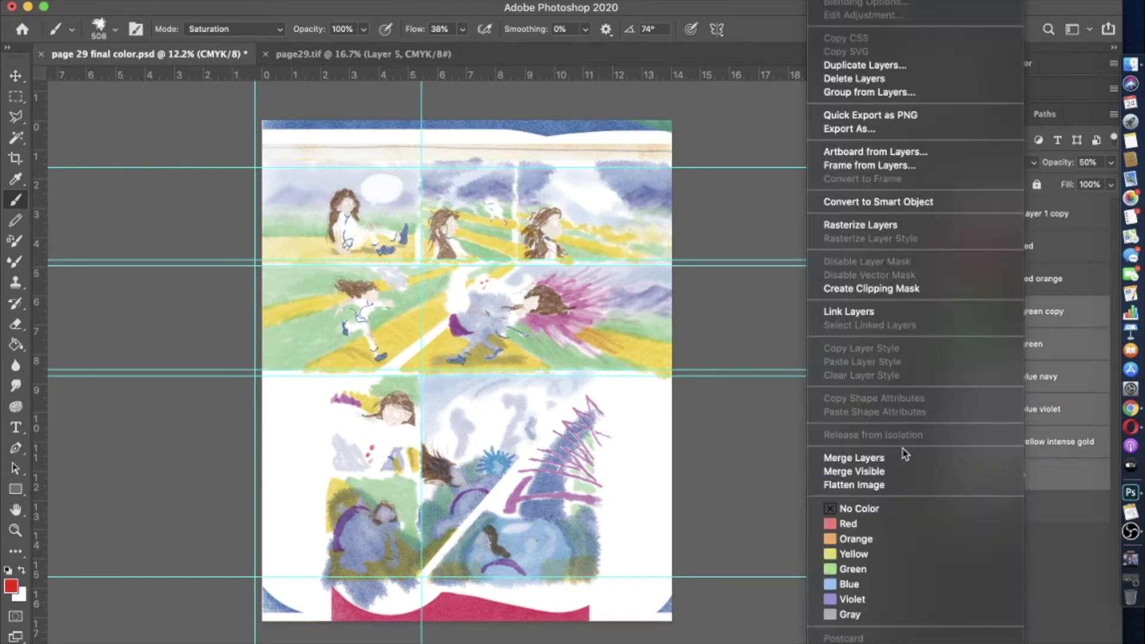
pyautogui.press('Escape')
pyautogui.press('super+e')
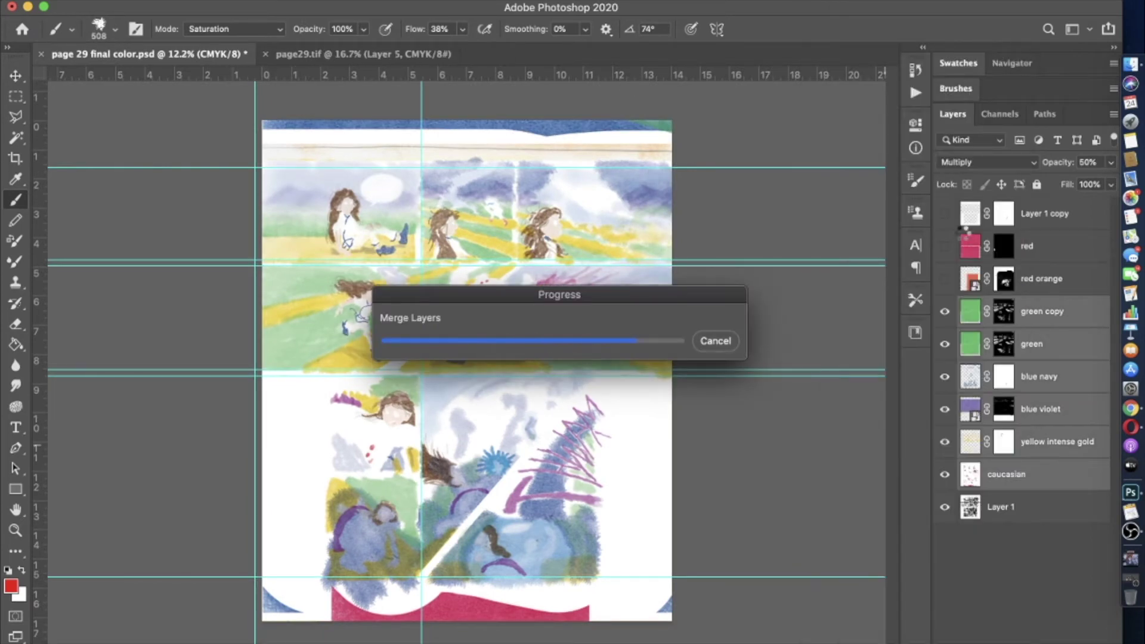
# - Show the remaining layers and paint the distant running figure's boots on the red layer's mask with a 35 px brush at 17% opacity
pyautogui.click(302, 97)
pyautogui.click(495, 98)
pyautogui.click(810, 66)
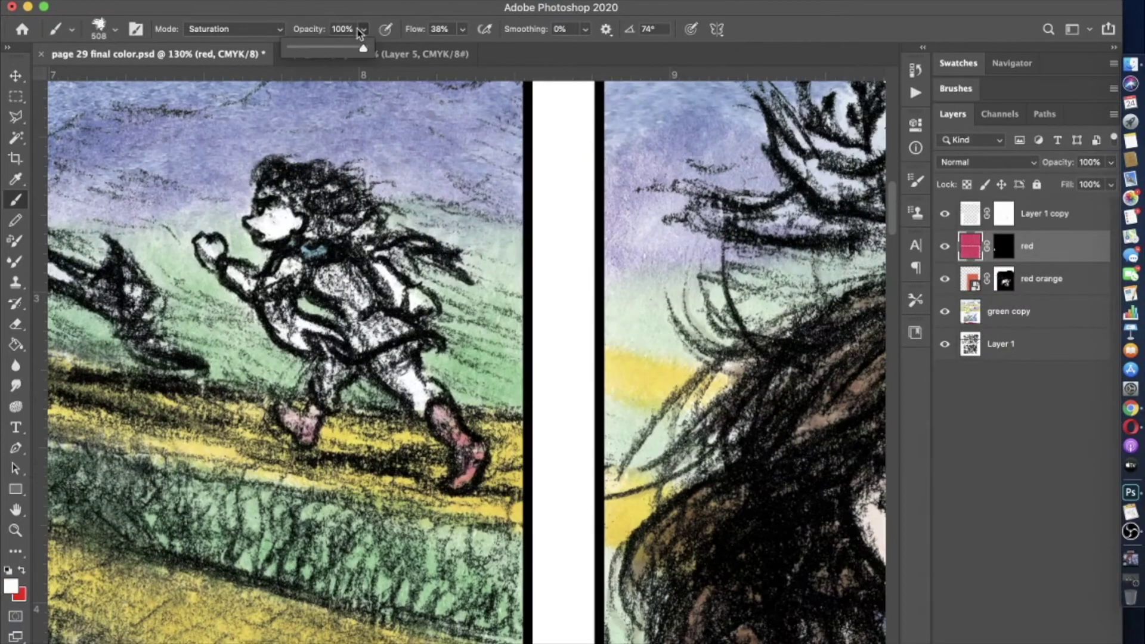
pyautogui.click(71, 28)
pyautogui.press('Escape')
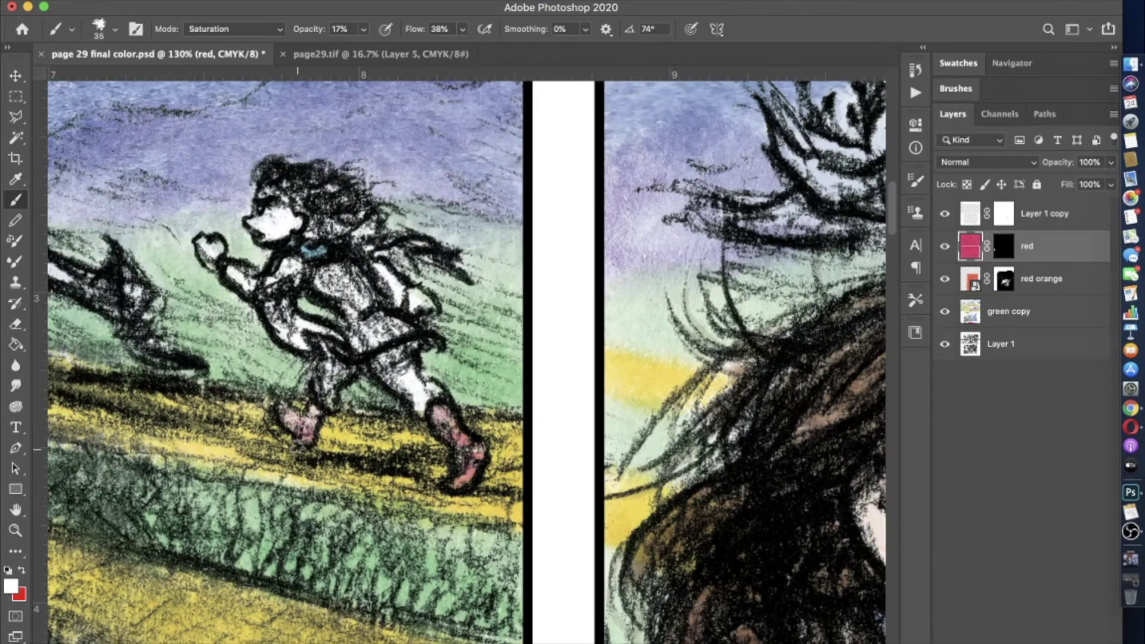
pyautogui.press('d')
pyautogui.press('super+backslash')
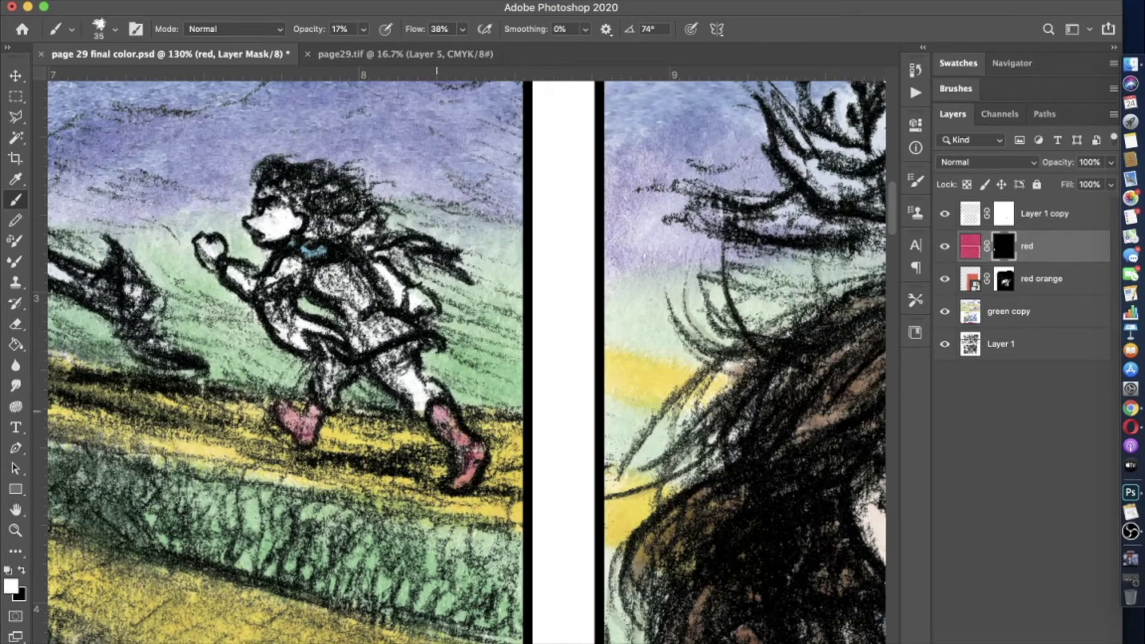
# - Paint the distant running figure's jacket and flowing cloth red on the layer mask with the 35 px brush at 58% opacity
pyautogui.scroll(2, 110, 94)
pyautogui.write('58')
pyautogui.moveTo(331, 372); pyautogui.dragTo(356, 390)
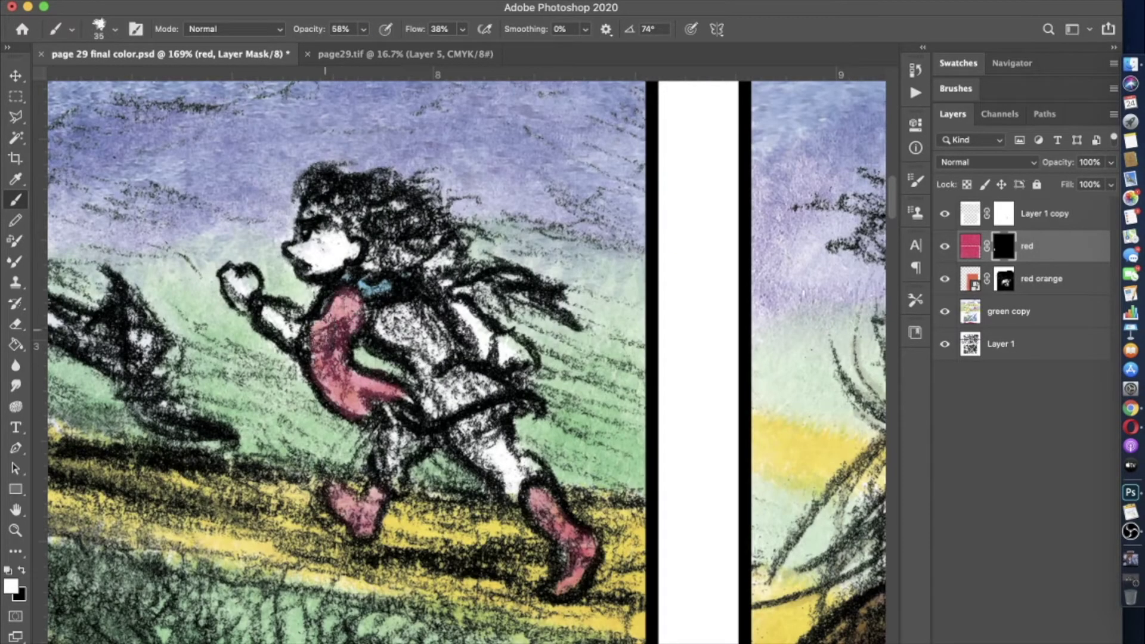
pyautogui.moveTo(513, 274); pyautogui.dragTo(555, 301)
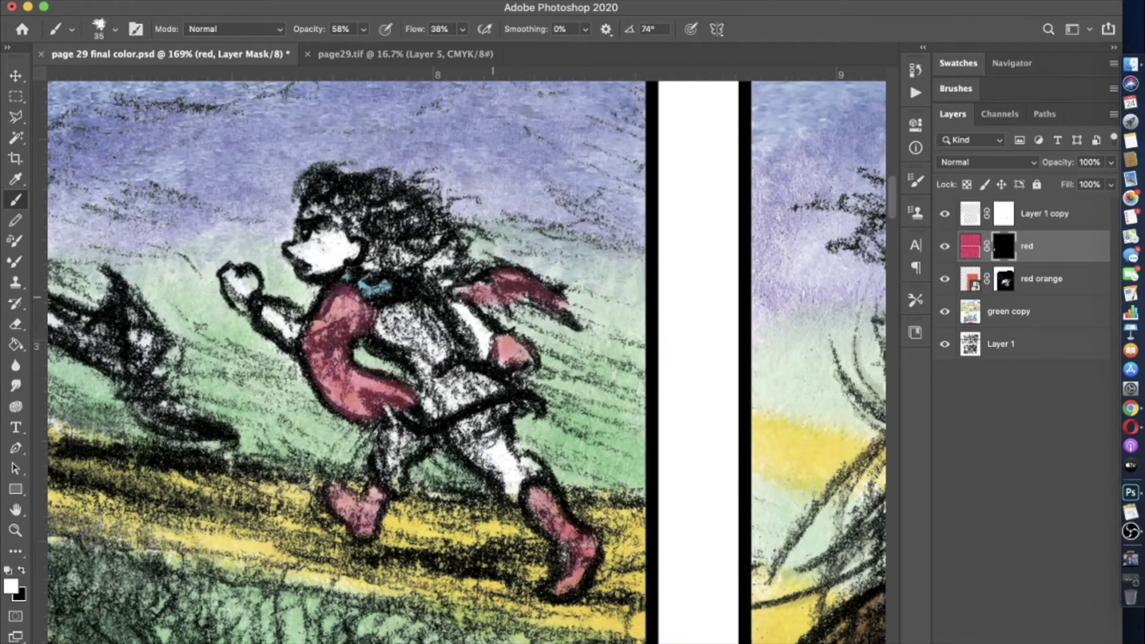
pyautogui.scroll(3, 474, 364)
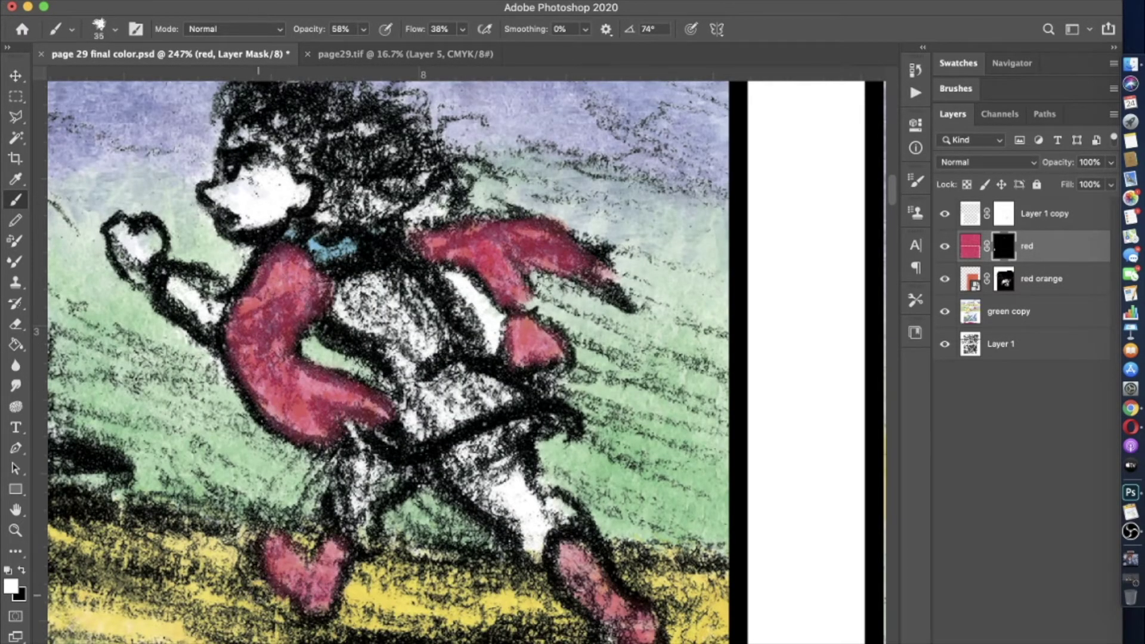
# - Paint the third panel's sound-effect lettering red with a 140 px brush at 88% opacity and set the red layer to Multiply
pyautogui.scroll(-5, 474, 364)
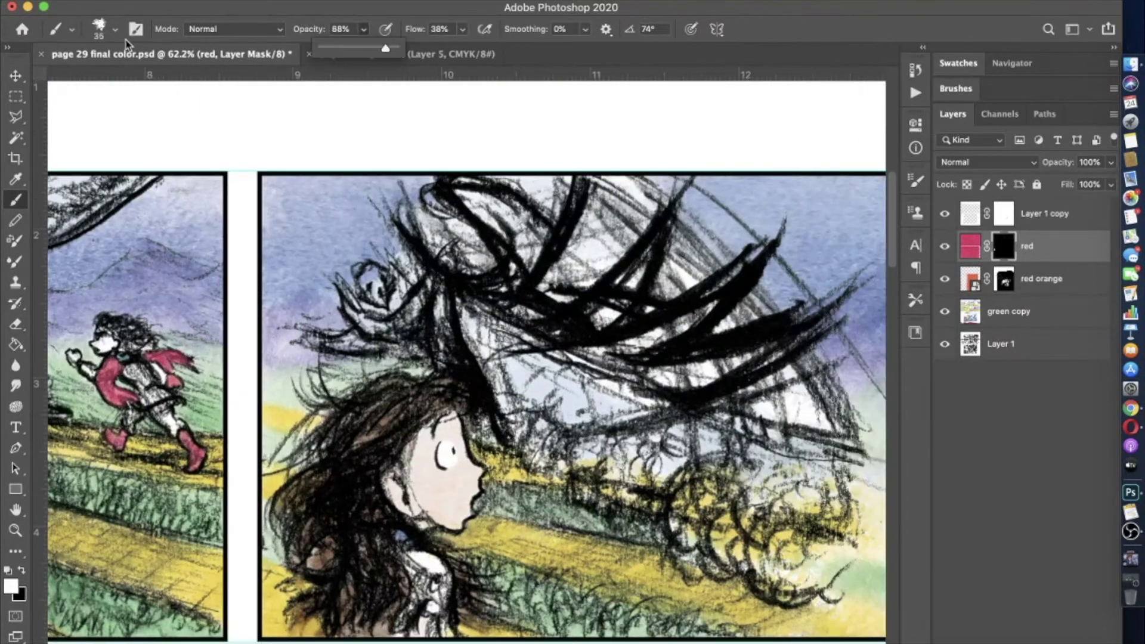
pyautogui.click(115, 29)
pyautogui.moveTo(429, 197)
pyautogui.mouseDown()
pyautogui.moveTo(508, 239)
pyautogui.moveTo(555, 197)
pyautogui.moveTo(596, 328)
pyautogui.mouseUp()
pyautogui.moveTo(525, 286)
pyautogui.mouseDown()
pyautogui.moveTo(695, 176)
pyautogui.moveTo(525, 334)
pyautogui.moveTo(632, 358)
pyautogui.moveTo(766, 334)
pyautogui.mouseUp()
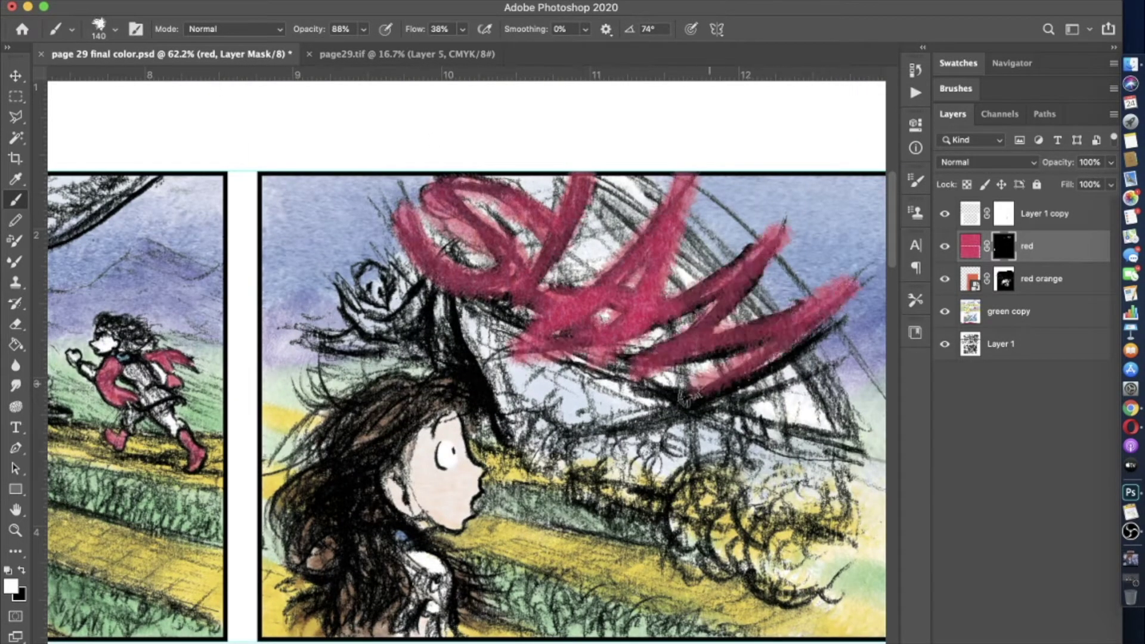
pyautogui.hotkey('shift', 'alt', 'm')
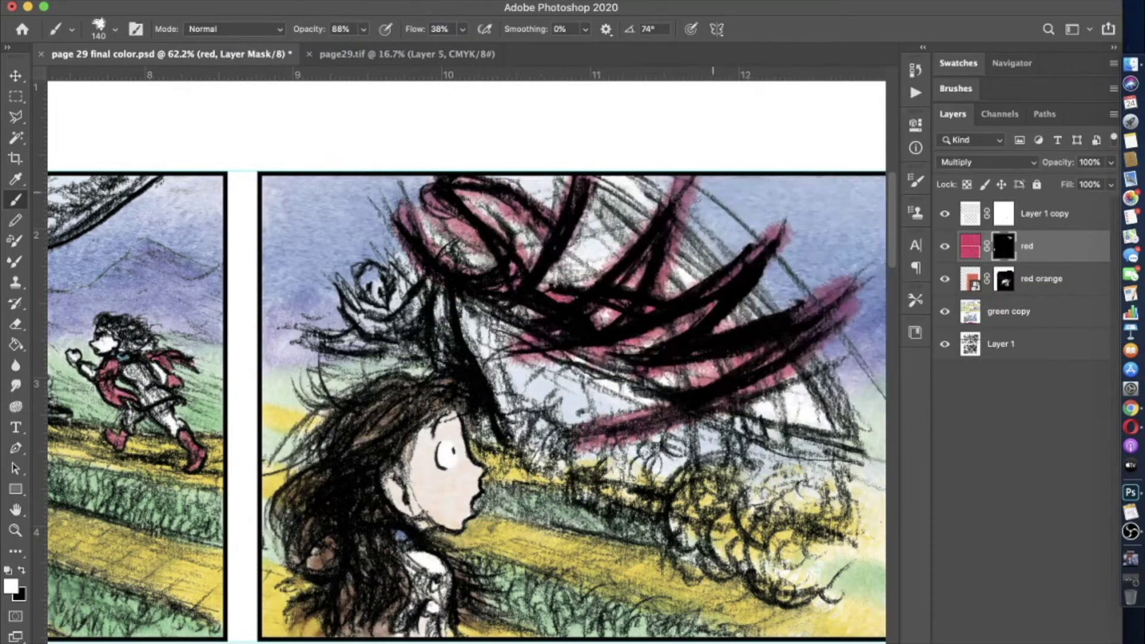
# - Examine the top row of panels for further areas that need red
pyautogui.scroll(-5, 764, 169)
pyautogui.scroll(5, 685, 205)
pyautogui.hscroll(4, 453, 258)
pyautogui.scroll(3, 453, 258)
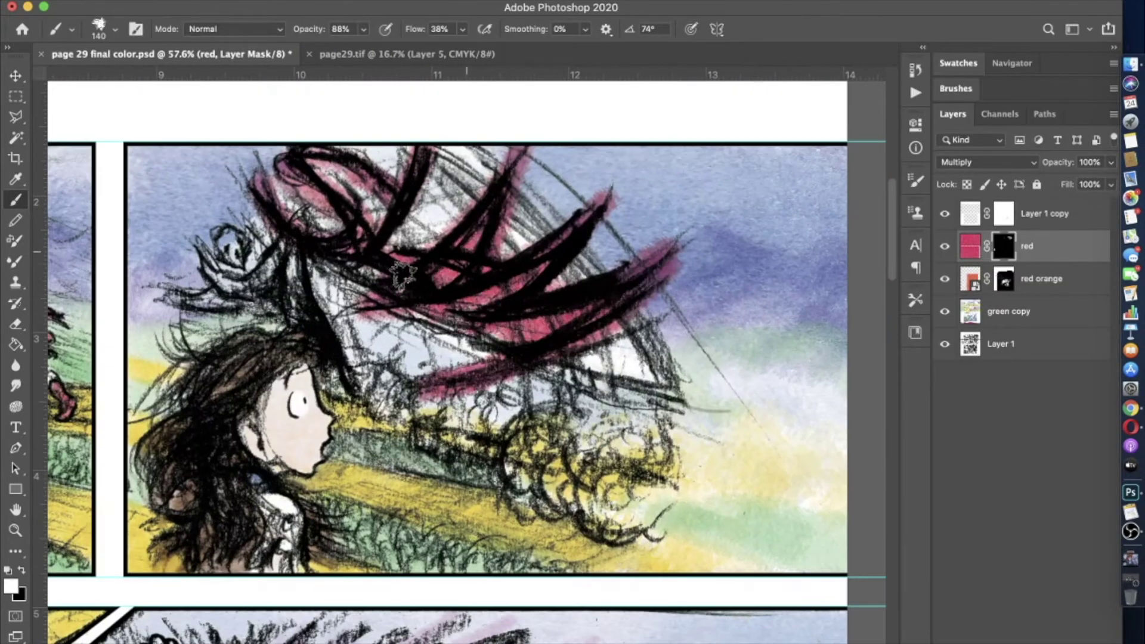
pyautogui.scroll(-5, 418, 268)
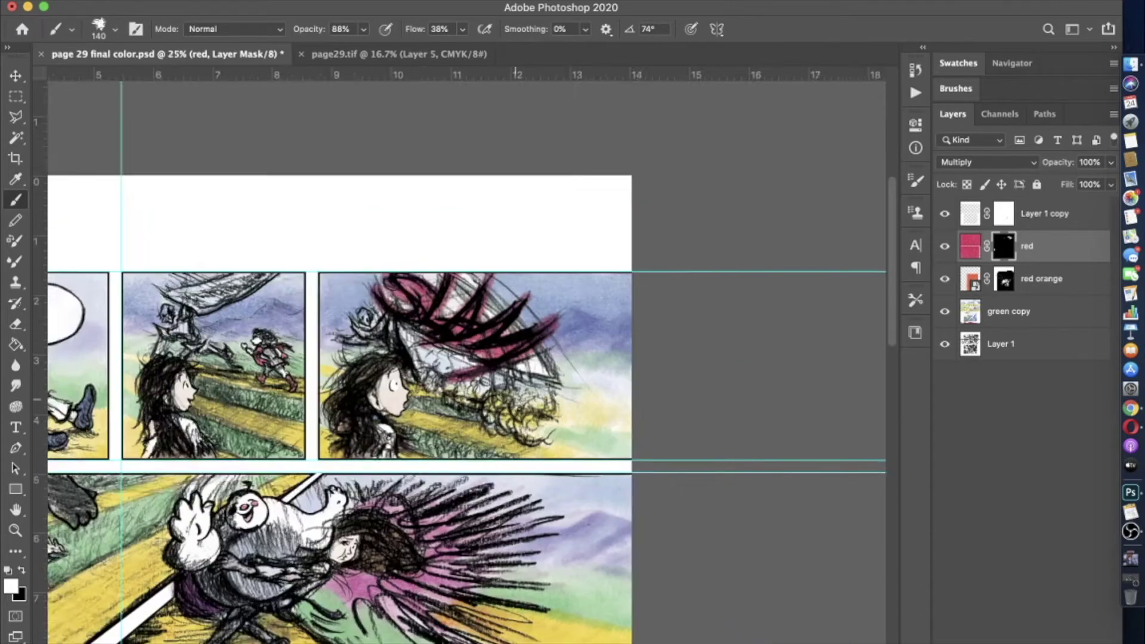
pyautogui.hscroll(-3, 417, 268)
pyautogui.scroll(5, 414, 279)
pyautogui.scroll(4, 414, 279)
pyautogui.scroll(-1, 418, 281)
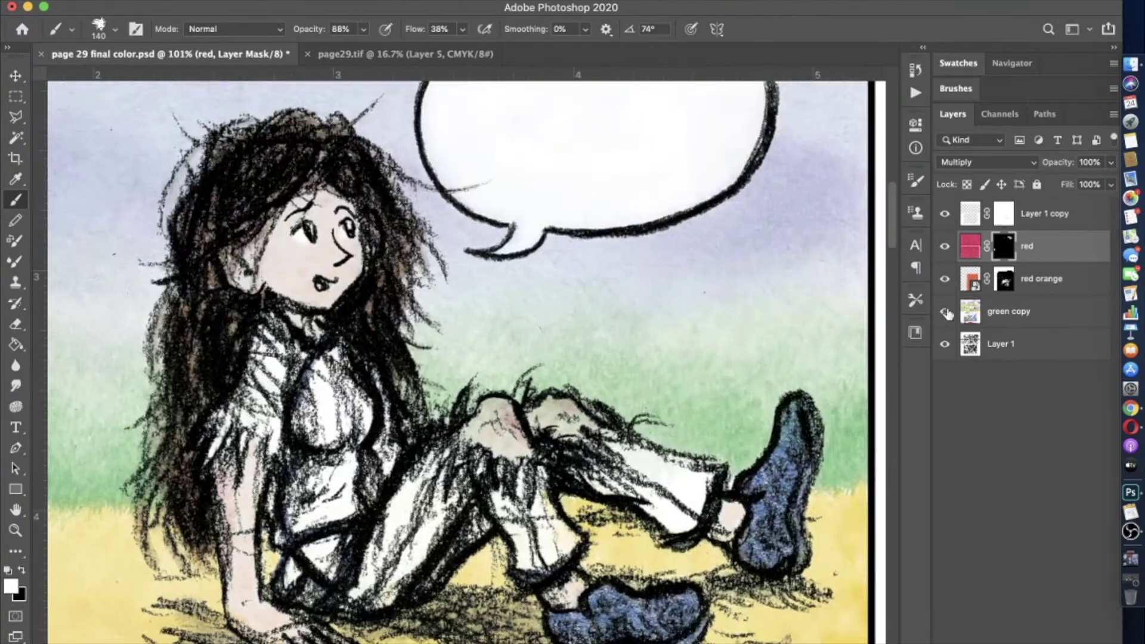
pyautogui.scroll(2, 418, 298)
pyautogui.scroll(-5, 418, 298)
pyautogui.scroll(3, 417, 298)
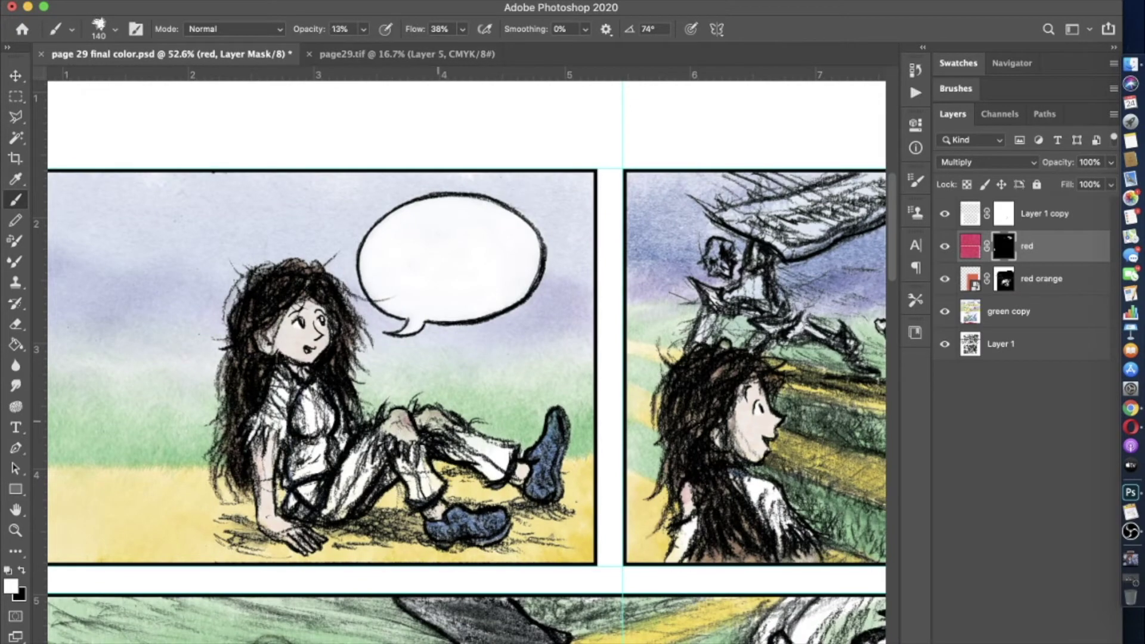
# - Tint the seated girl's knees in the first panel on the red layer's mask with a 52 px brush at 5 to 37% opacity
pyautogui.rightClick(116, 88)
pyautogui.scroll(3, 418, 298)
pyautogui.press('0')
pyautogui.press('5')
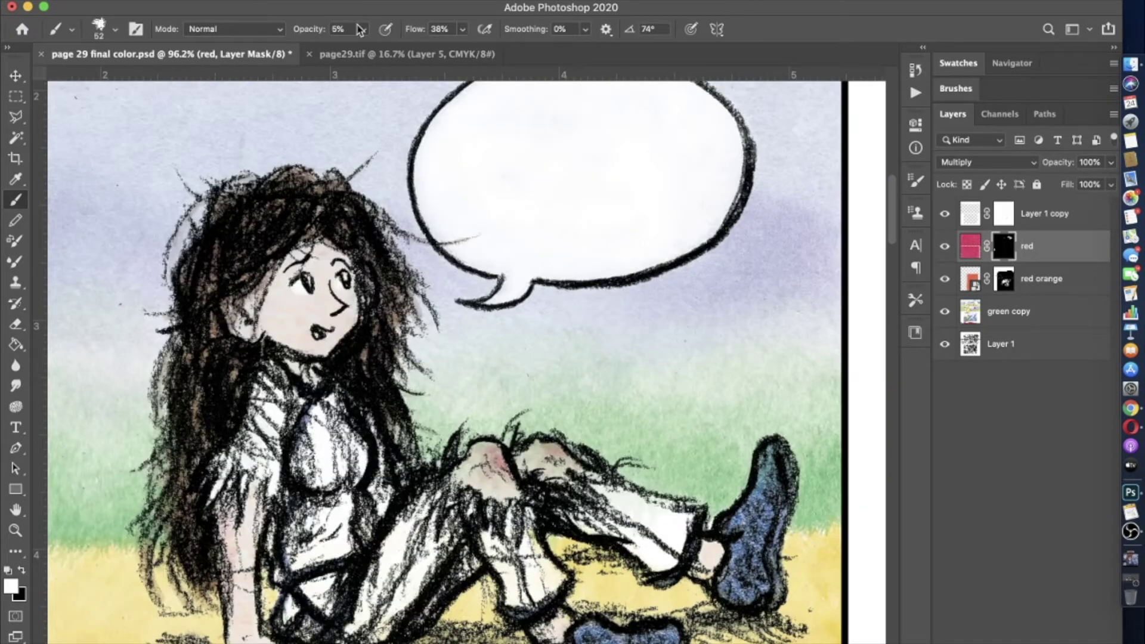
pyautogui.scroll(-3, 322, 298)
pyautogui.scroll(6, 322, 298)
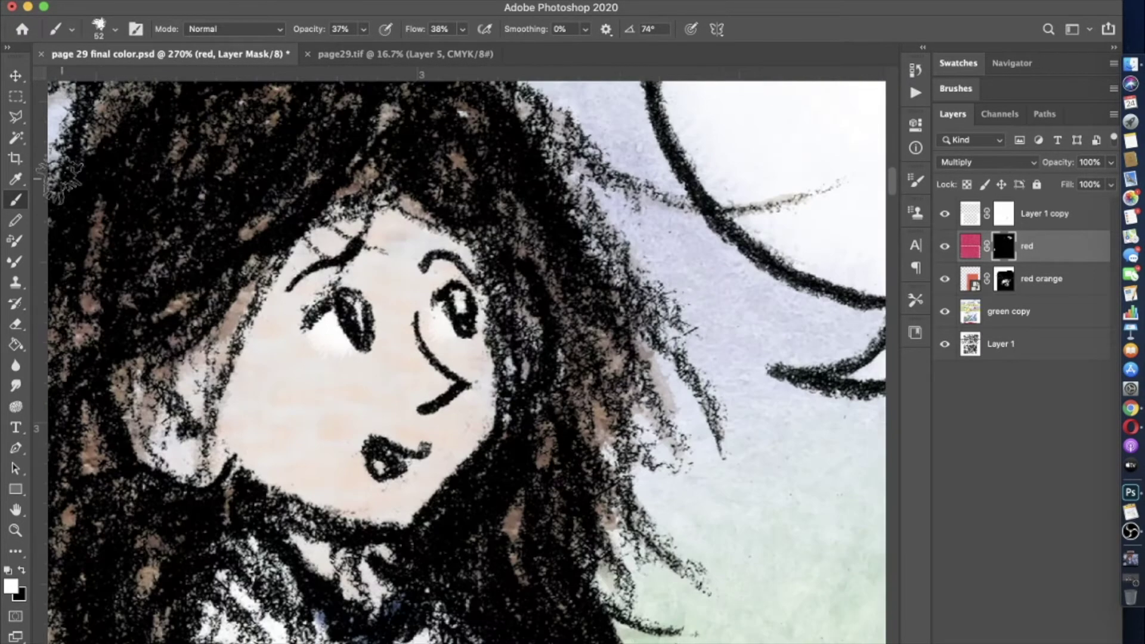
# - Even out the seated girl's face on the green copy layer in a sampled skin tone with a 92 px Lighten brush at 71% opacity
pyautogui.click(1008, 311)
pyautogui.press('i')
pyautogui.click(11, 587)
pyautogui.press('Return')
pyautogui.click(11, 199)
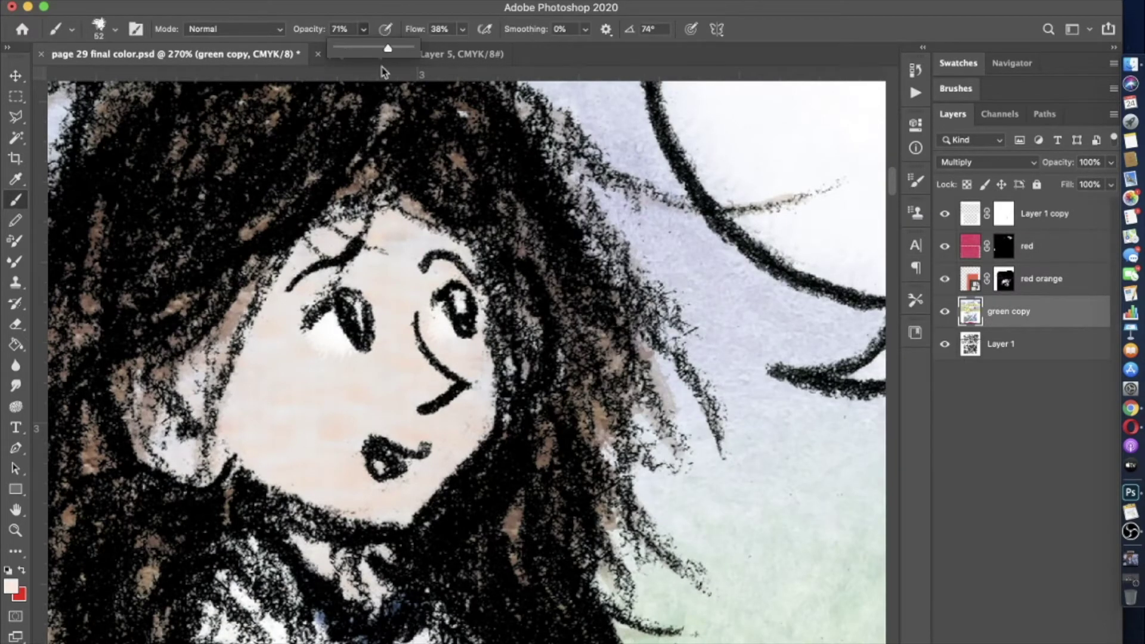
pyautogui.scroll(-2, 383, 238)
pyautogui.hotkey('shift', 'alt', 'g')
pyautogui.click(115, 29)
pyautogui.press('Return')
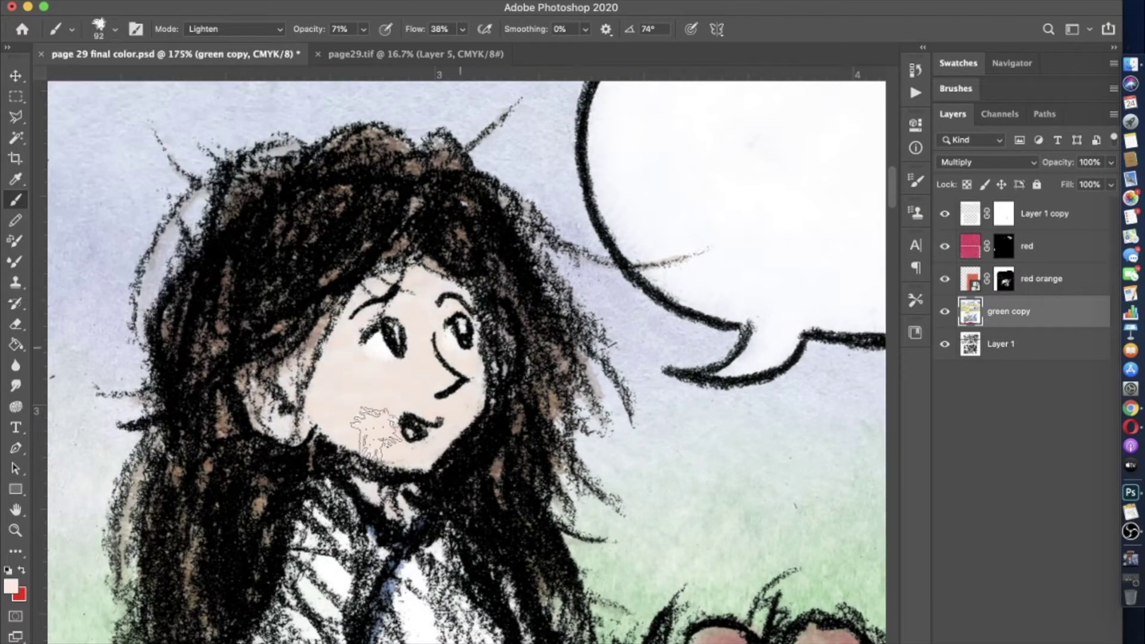
pyautogui.scroll(-6, 373, 430)
pyautogui.scroll(-3, 466, 358)
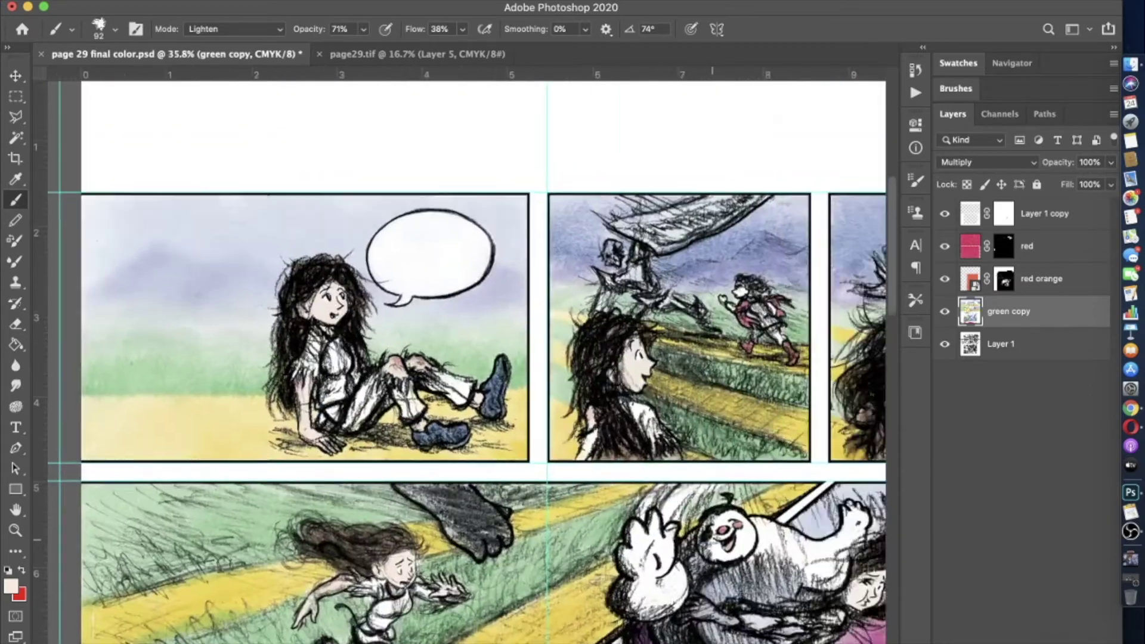
# - Add a red tint to the girl's arm in the second panel on the red layer's mask, painting in white with the 92 px brush
pyautogui.scroll(3, 466, 358)
pyautogui.hscroll(1, 465, 358)
pyautogui.scroll(1, 465, 358)
pyautogui.scroll(-3, 465, 357)
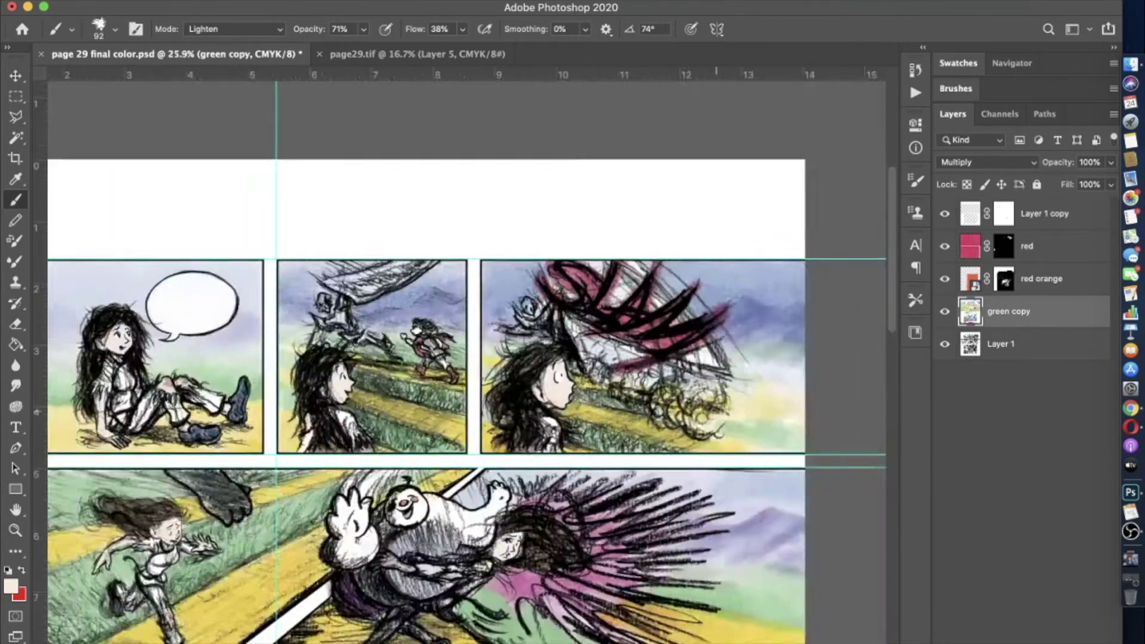
pyautogui.scroll(-1, 465, 358)
pyautogui.click(1004, 246)
pyautogui.click(11, 587)
pyautogui.press('Escape')
pyautogui.scroll(2, 465, 357)
pyautogui.scroll(2, 465, 358)
pyautogui.hscroll(-3, 465, 358)
pyautogui.scroll(-3, 365, 281)
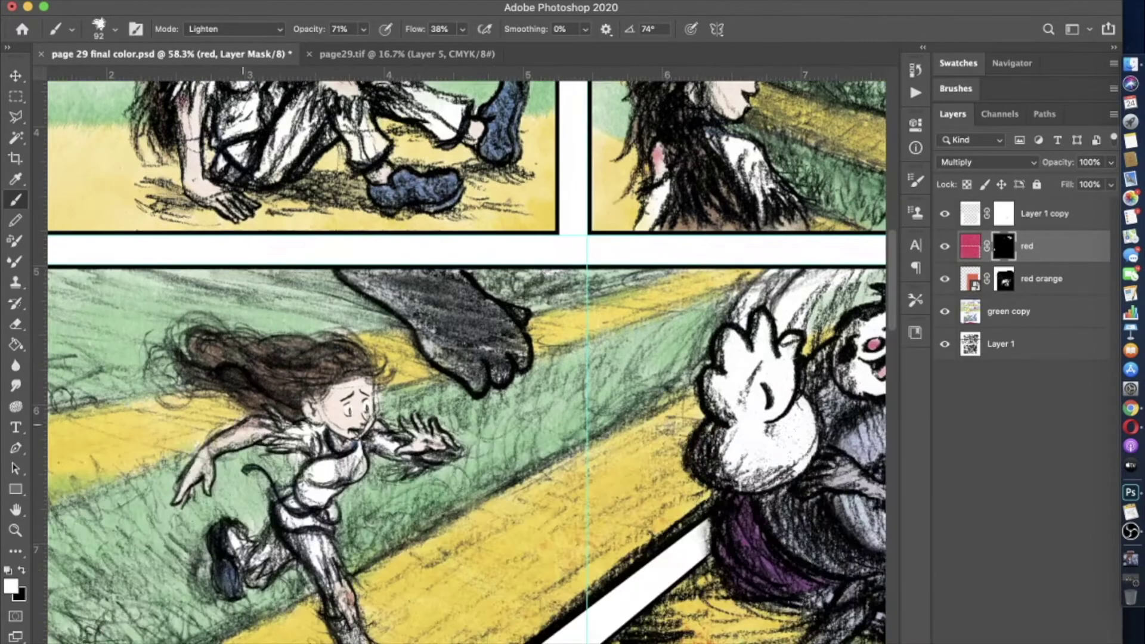
# - Add red marks to the girl's arm and knee in the wide panel on the red layer's mask, and set the brush to 41 px
pyautogui.hscroll(5, 266, 581)
pyautogui.scroll(-1, 522, 450)
pyautogui.scroll(-3, 528, 273)
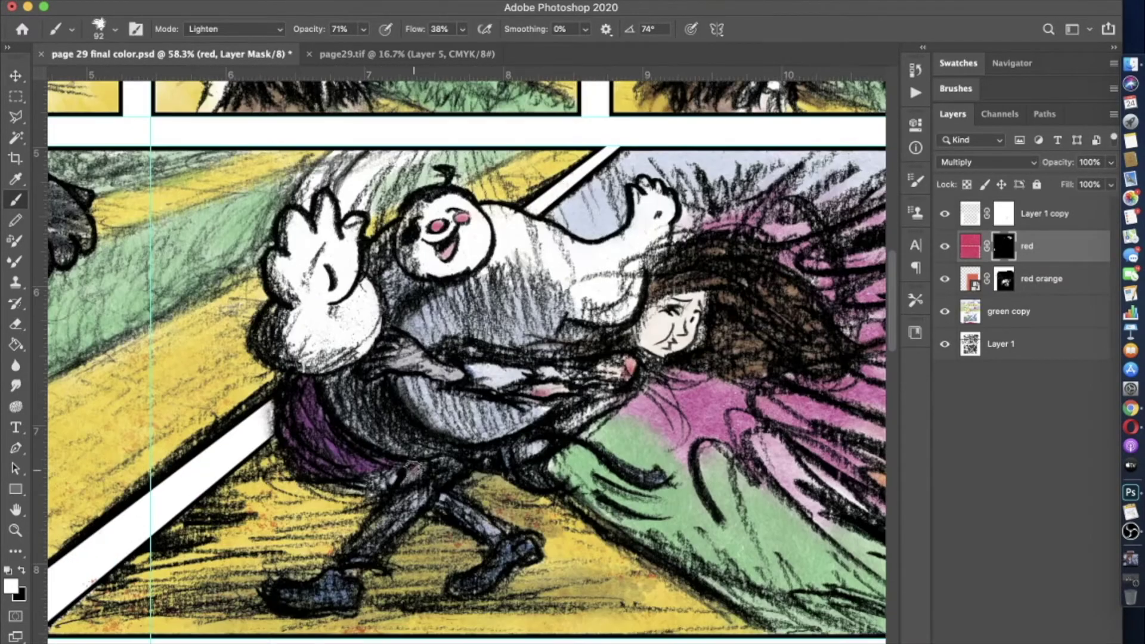
pyautogui.scroll(-10, 465, 358)
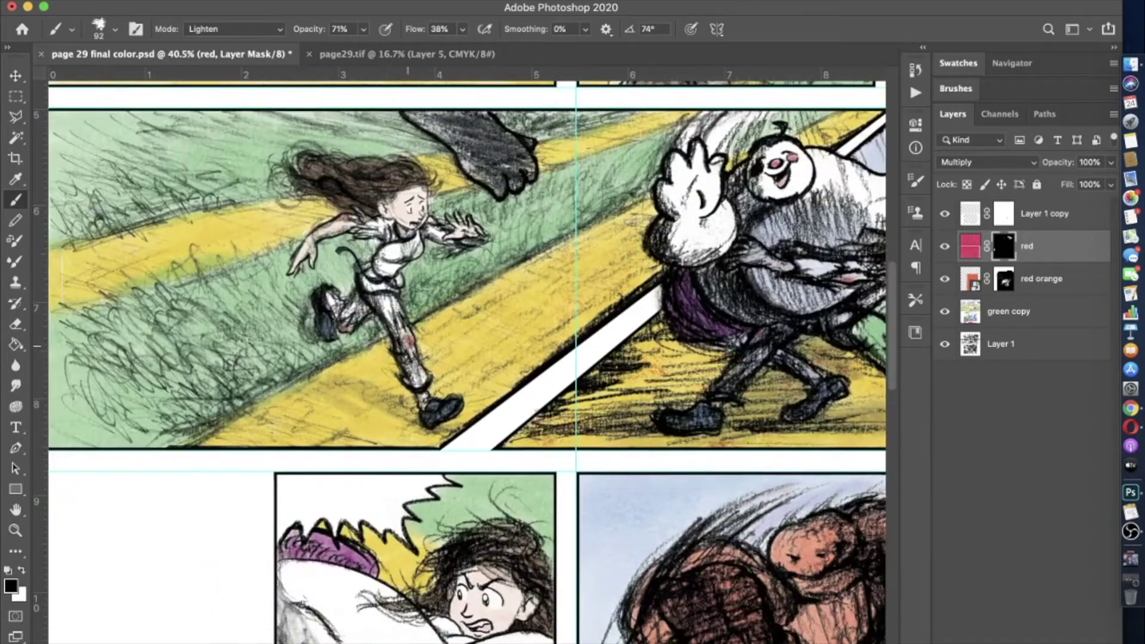
pyautogui.press('x')
pyautogui.click(115, 29)
pyautogui.press('Return')
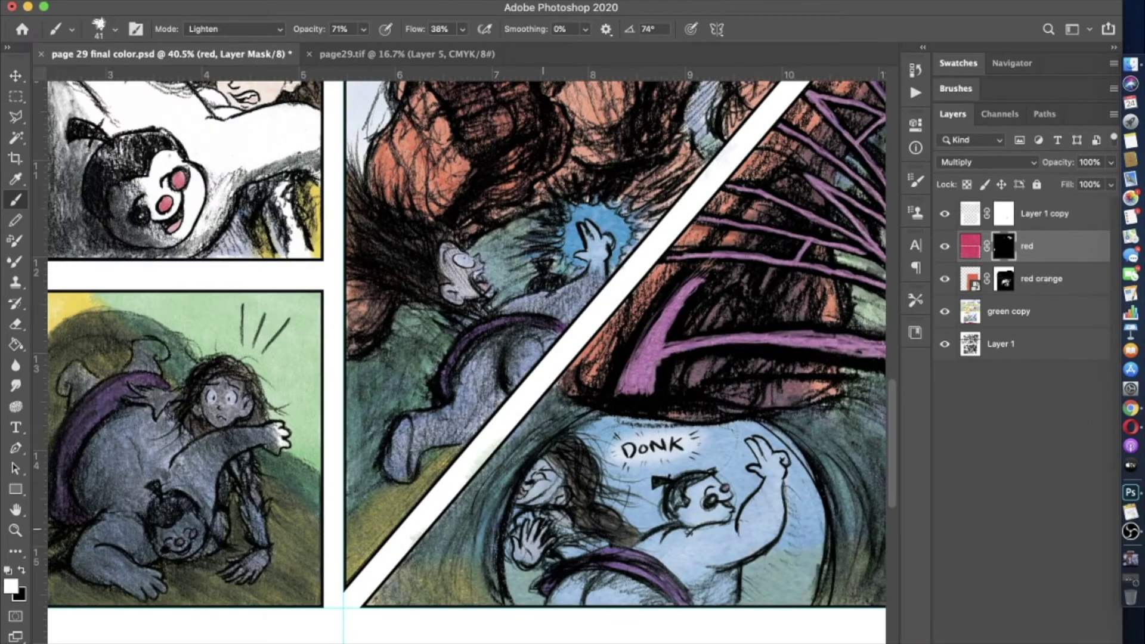
# - Deepen the red shading on the rocky creature in the large lower panel with a 412 px Lighten brush at 71% opacity
pyautogui.scroll(-3, 566, 519)
pyautogui.click(115, 29)
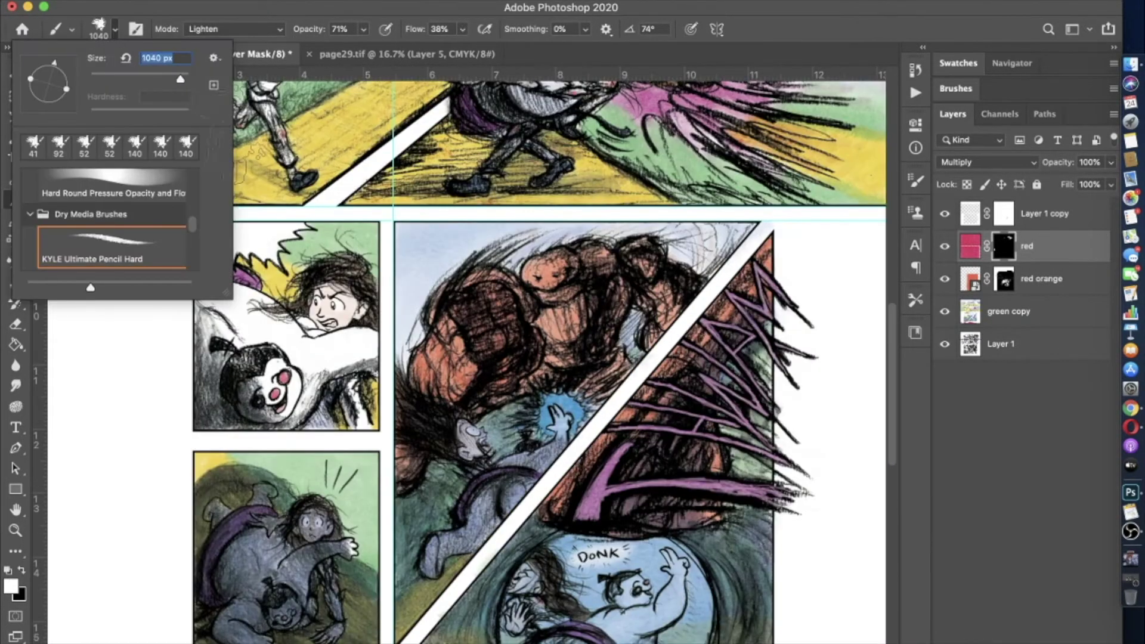
pyautogui.write('412')
pyautogui.press('Return')
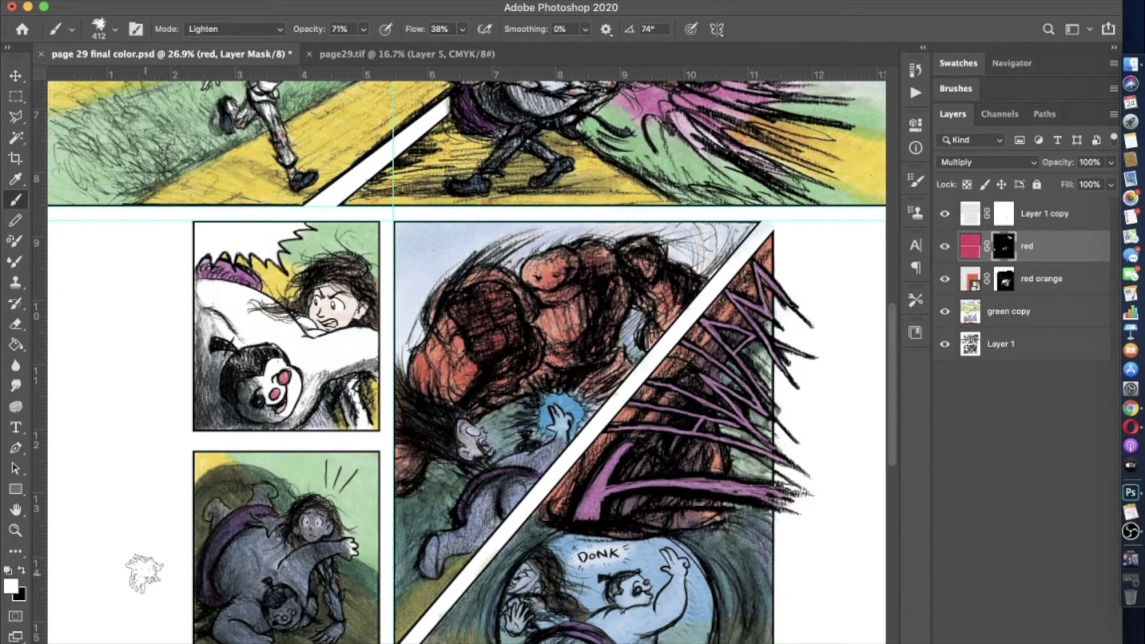
# - Adjust the creature's red shading with a 348 px brush and compare it with the red layer hidden
pyautogui.scroll(3, 597, 299)
pyautogui.press('x')
pyautogui.click(115, 28)
pyautogui.press('Return')
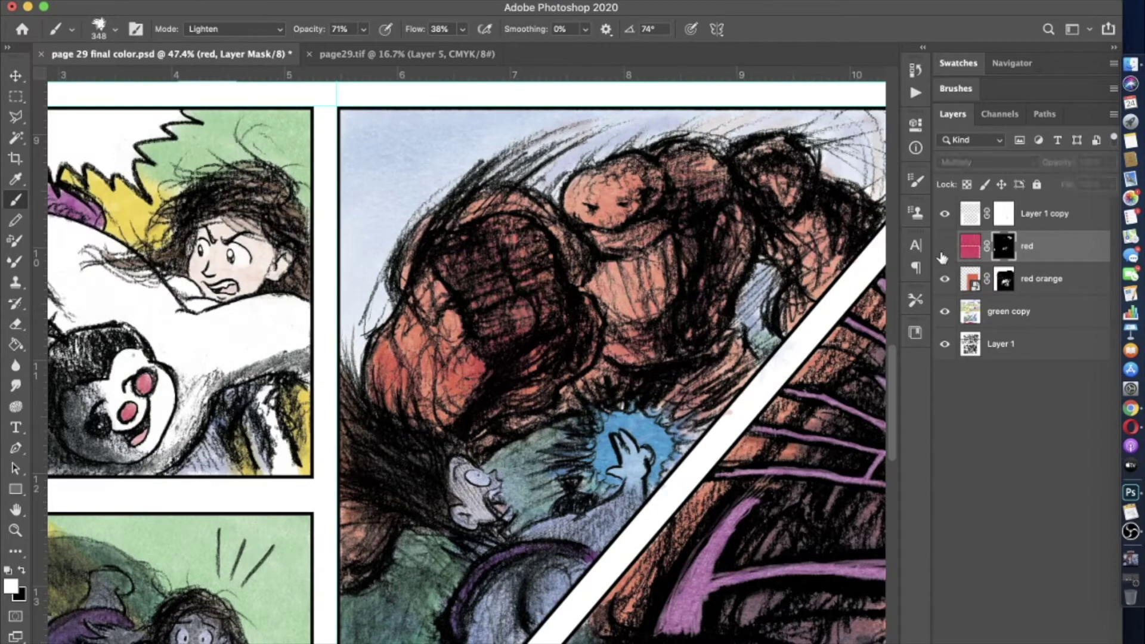
# - Refine the creature's red shading on the layer mask with a 175 px Normal brush at 71% opacity, alternating black and white
pyautogui.press('x')
pyautogui.click(115, 29)
pyautogui.write('175')
pyautogui.press('Return')
pyautogui.click(232, 29)
pyautogui.press('n')
pyautogui.press('Return')
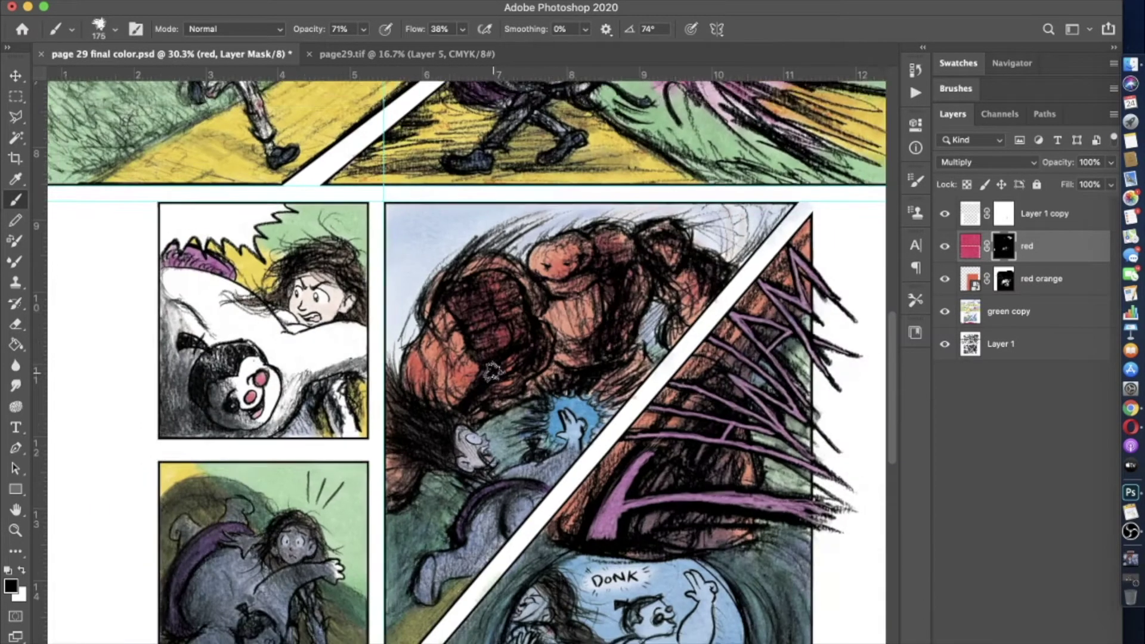
pyautogui.click(945, 247)
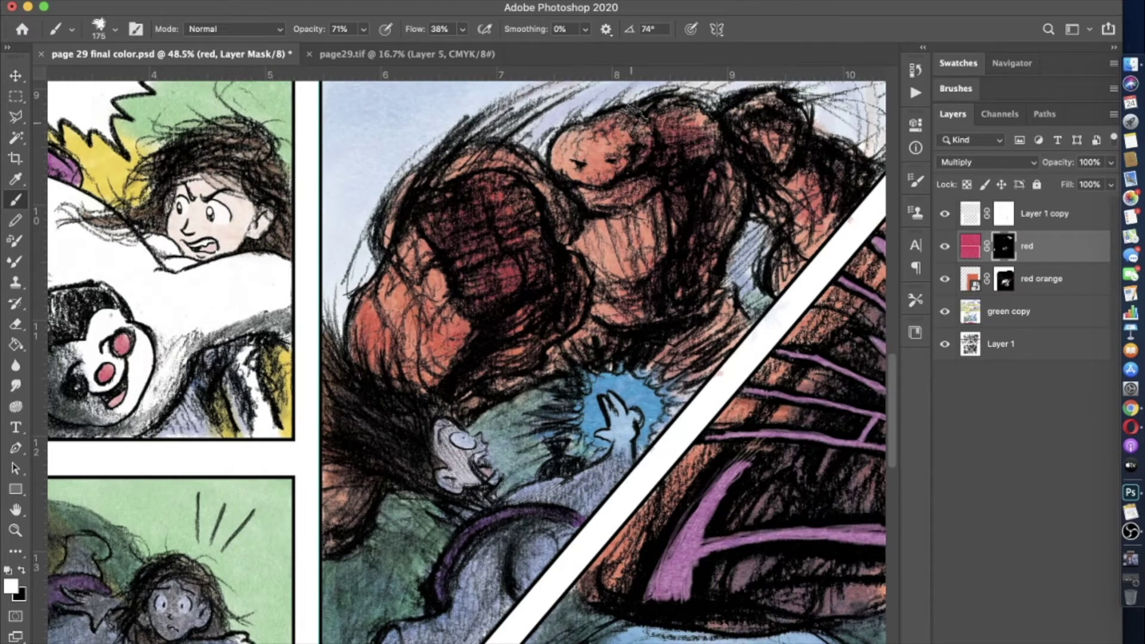
pyautogui.press('super+minus')
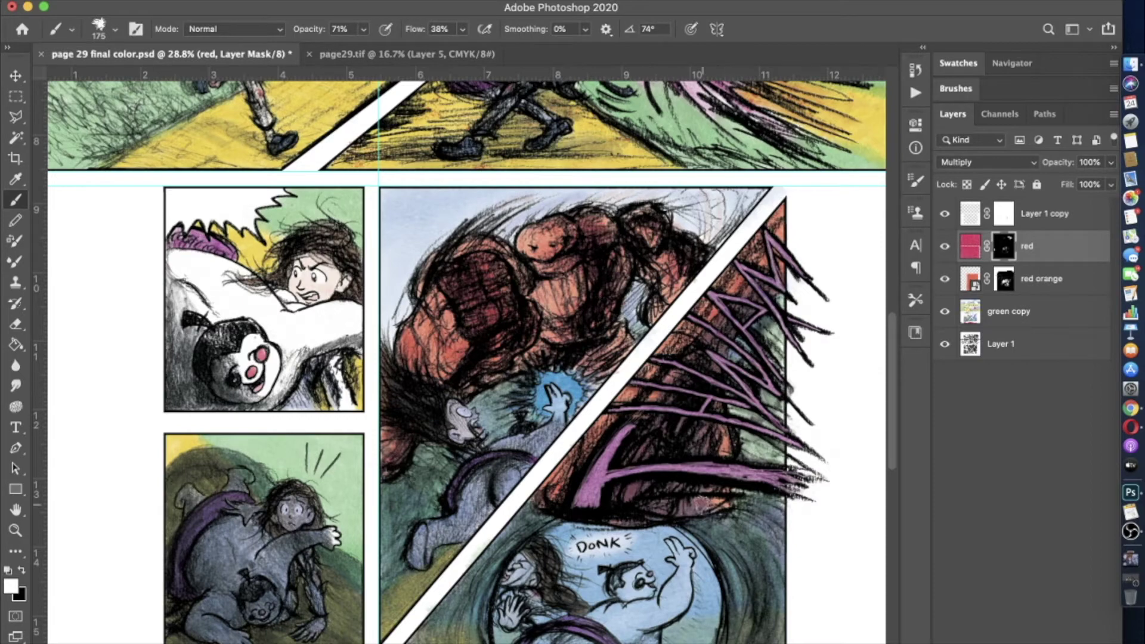
# - Tint the pale clouds beside the explosion in the third panel red with a 476 px brush at 33% opacity
pyautogui.press('super+minus')
pyautogui.scroll(10, 465, 358)
pyautogui.press('super+plus')
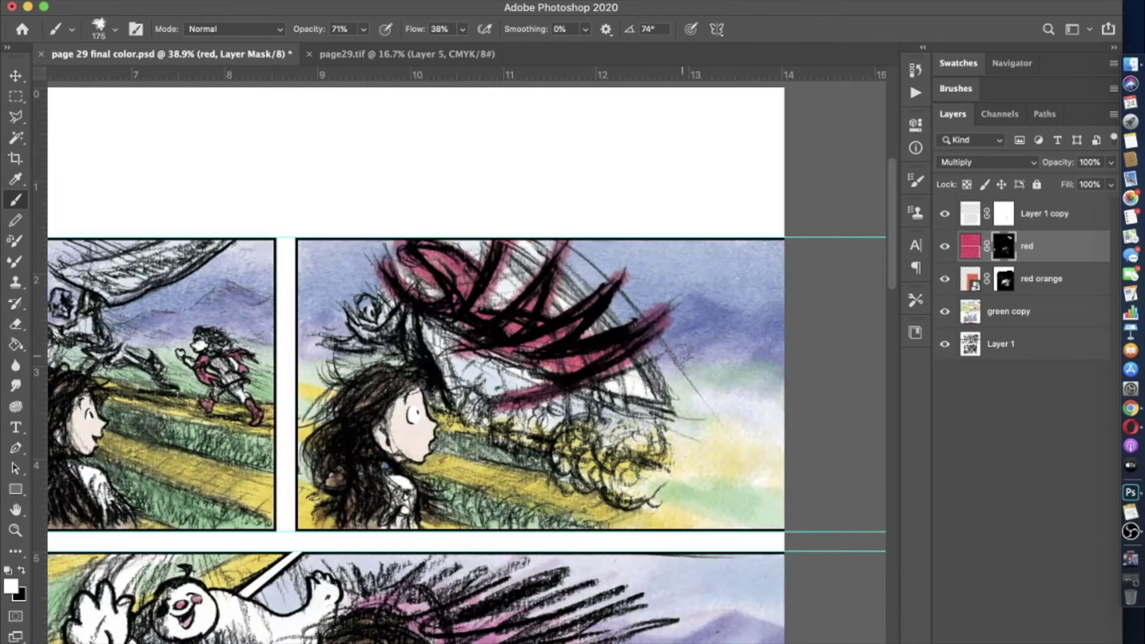
pyautogui.press('3')
pyautogui.press('3')
pyautogui.click(114, 29)
pyautogui.moveTo(159, 74)
pyautogui.mouseDown()
pyautogui.moveTo(167, 79)
pyautogui.moveTo(146, 76)
pyautogui.mouseUp()
pyautogui.press('Return')
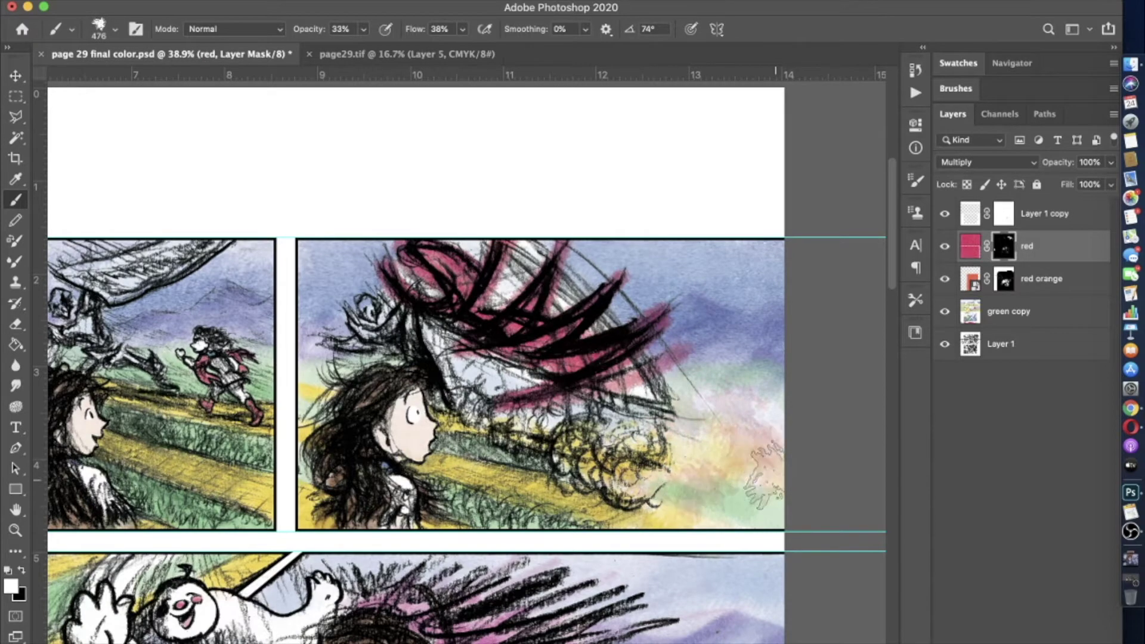
# - Mask back part of the third panel's red cloud tint, painting in black with the 476 px brush at 87% opacity
pyautogui.press('x')
pyautogui.press('8')
pyautogui.press('7')
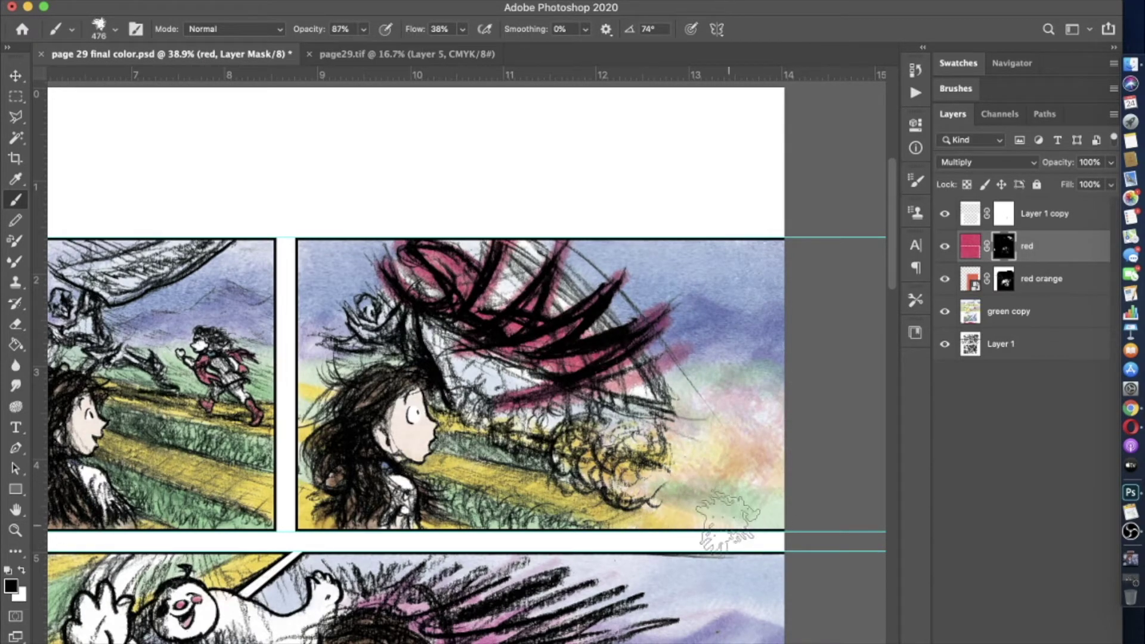
pyautogui.scroll(-3, 703, 543)
pyautogui.scroll(2, 627, 447)
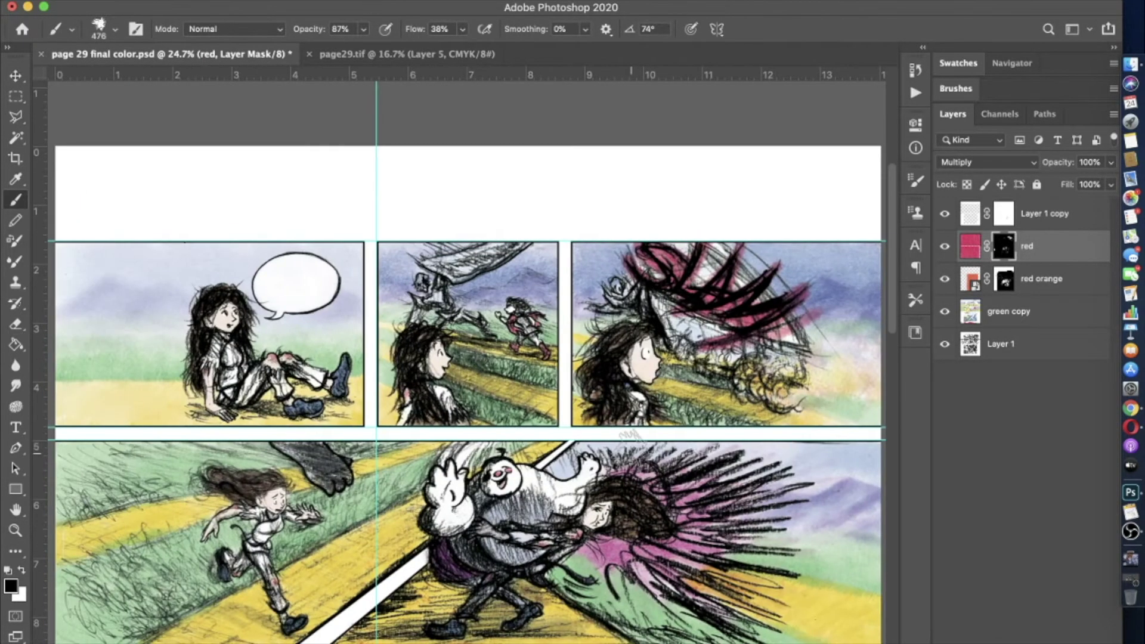
# - Touch up the pale skin of the girl's profile in the second panel on the green copy layer, using a 38 px Lighten brush
pyautogui.scroll(6, 499, 372)
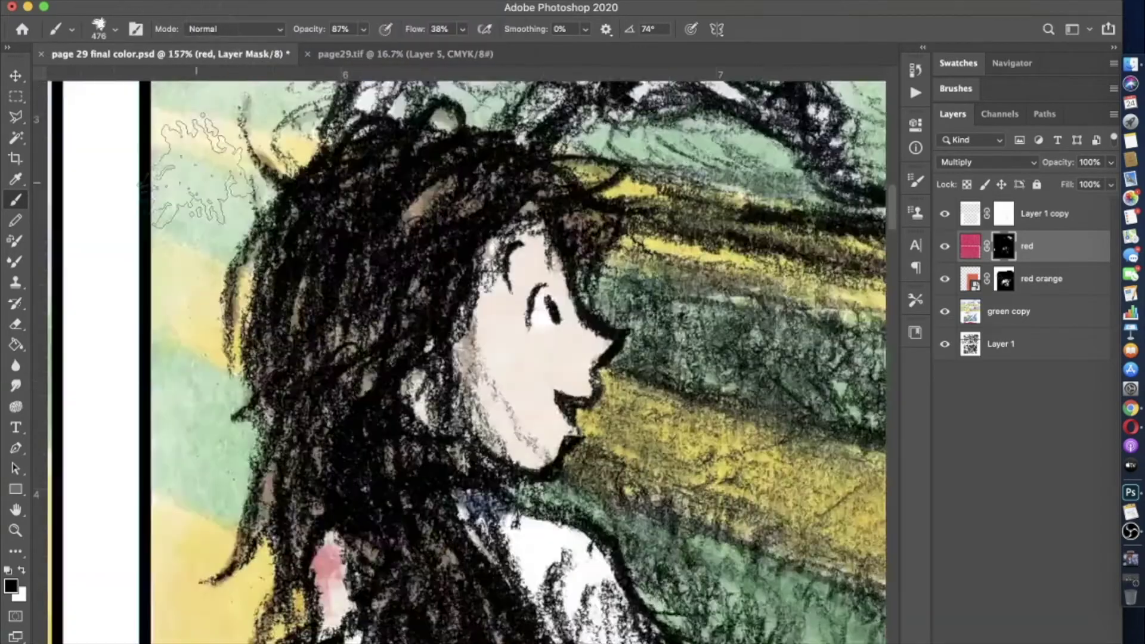
pyautogui.scroll(3, 197, 170)
pyautogui.click(1008, 311)
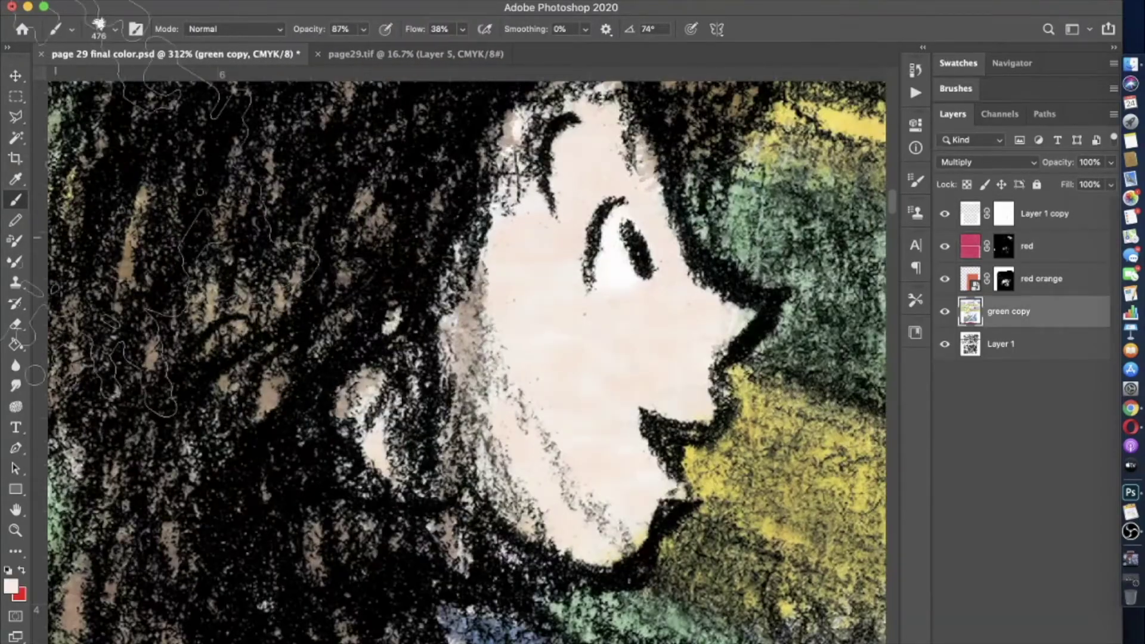
pyautogui.click(233, 28)
pyautogui.click(227, 161)
pyautogui.click(115, 29)
pyautogui.press('Return')
pyautogui.scroll(-8, 477, 299)
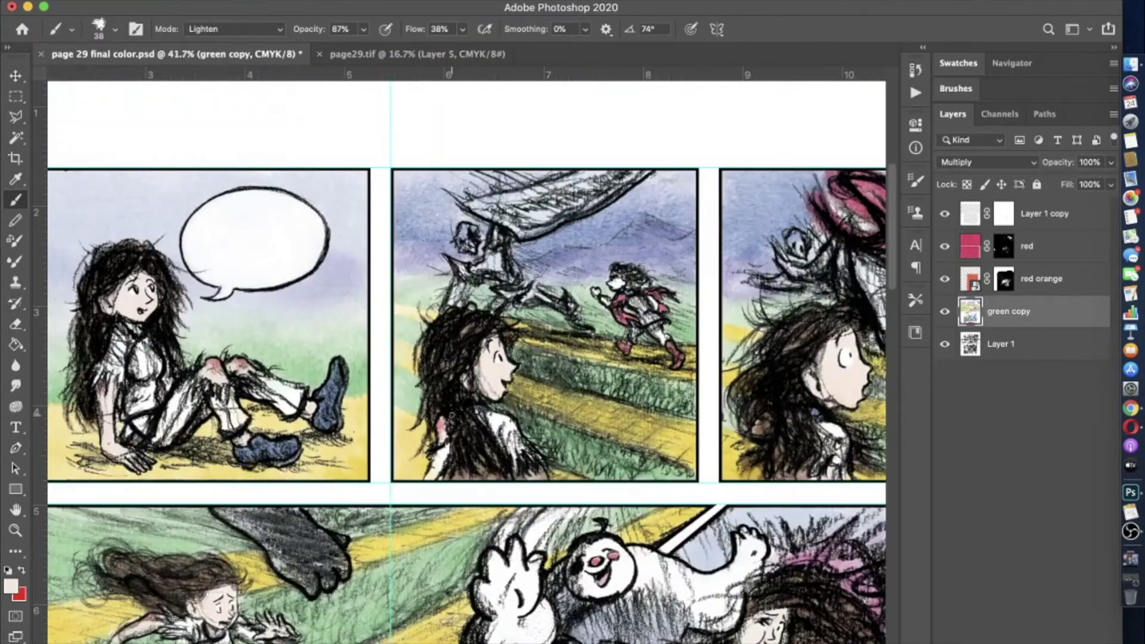
# - Choose a pale lavender paint color for lightening the figures in the second panel on the green copy layer
pyautogui.scroll(4, 478, 268)
pyautogui.click(11, 587)
pyautogui.click(800, 310)
pyautogui.click(940, 220)
pyautogui.scroll(3, 356, 197)
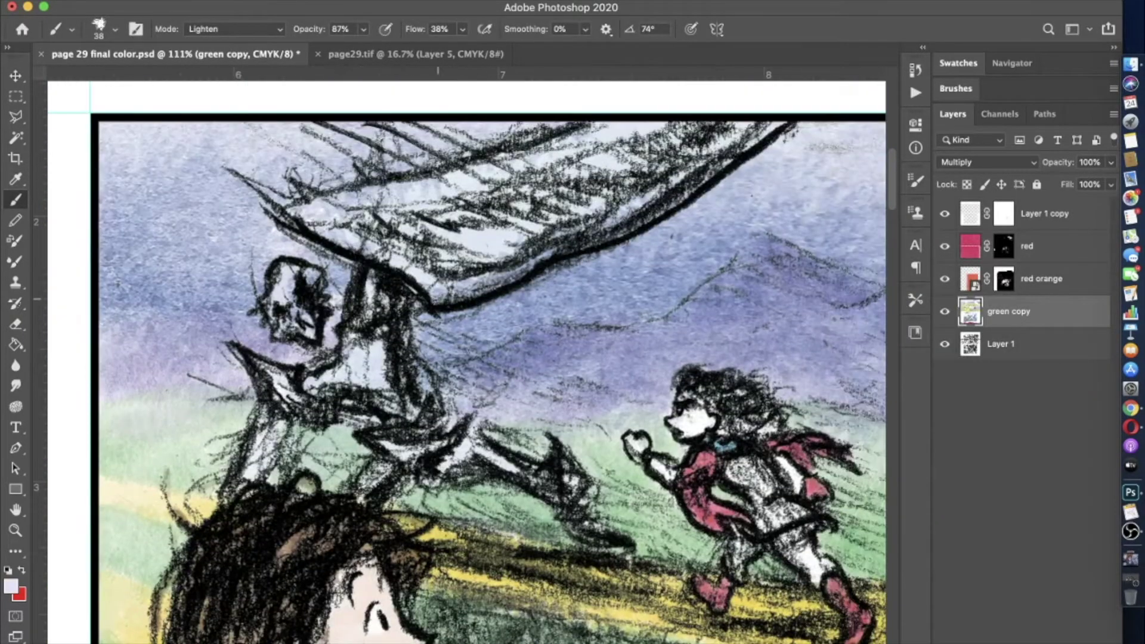
pyautogui.scroll(-5, 465, 357)
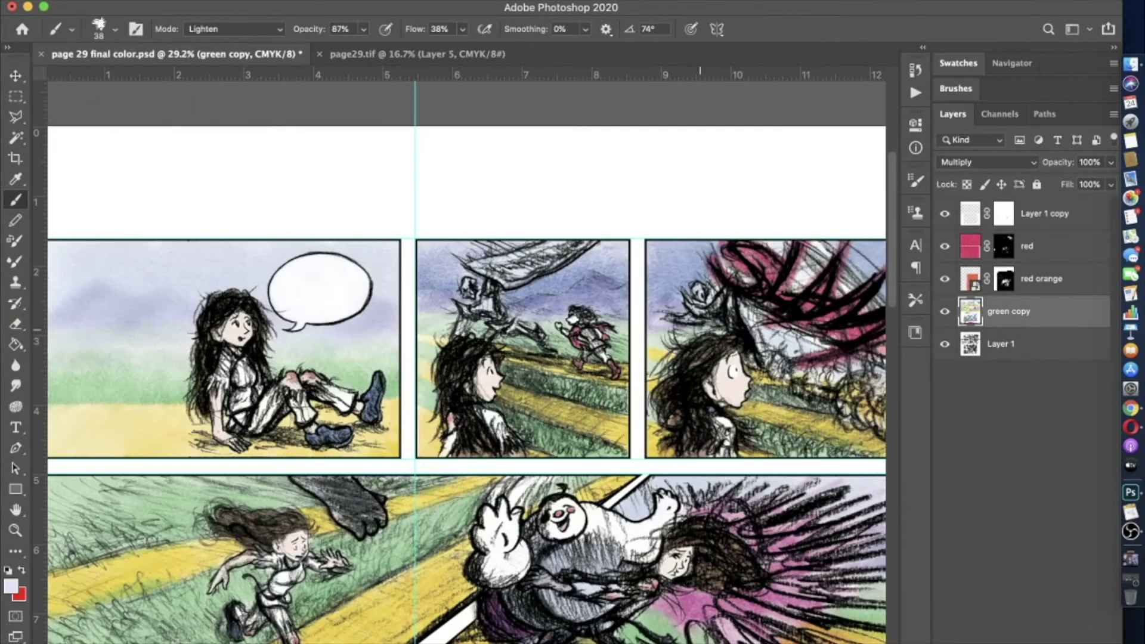
pyautogui.scroll(-1, 465, 358)
pyautogui.scroll(3, 634, 377)
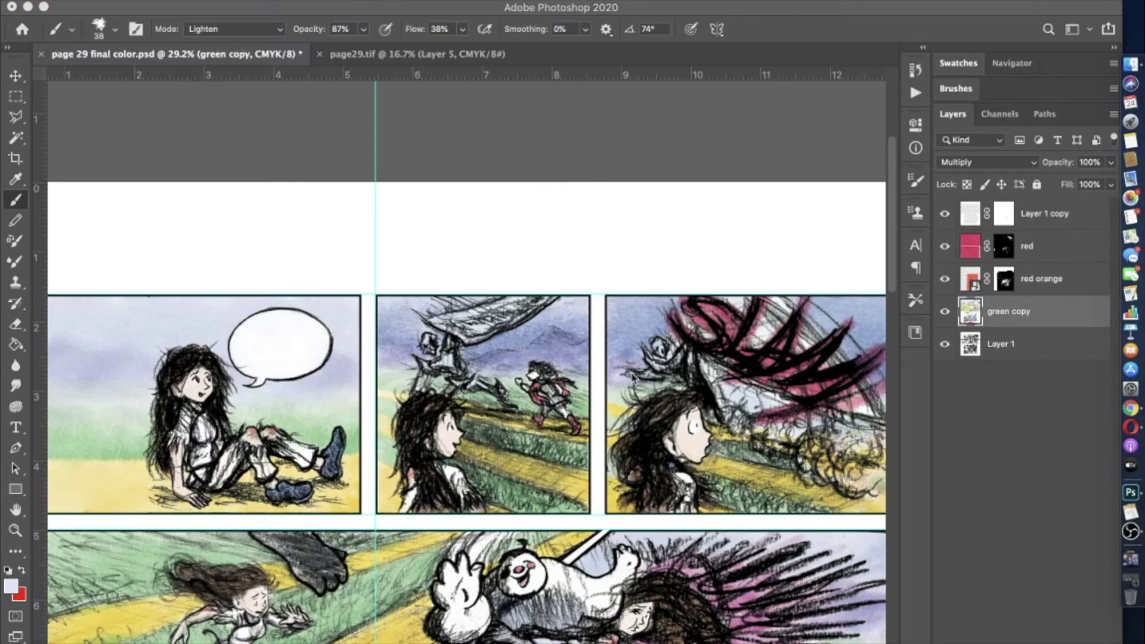
pyautogui.scroll(2, 465, 456)
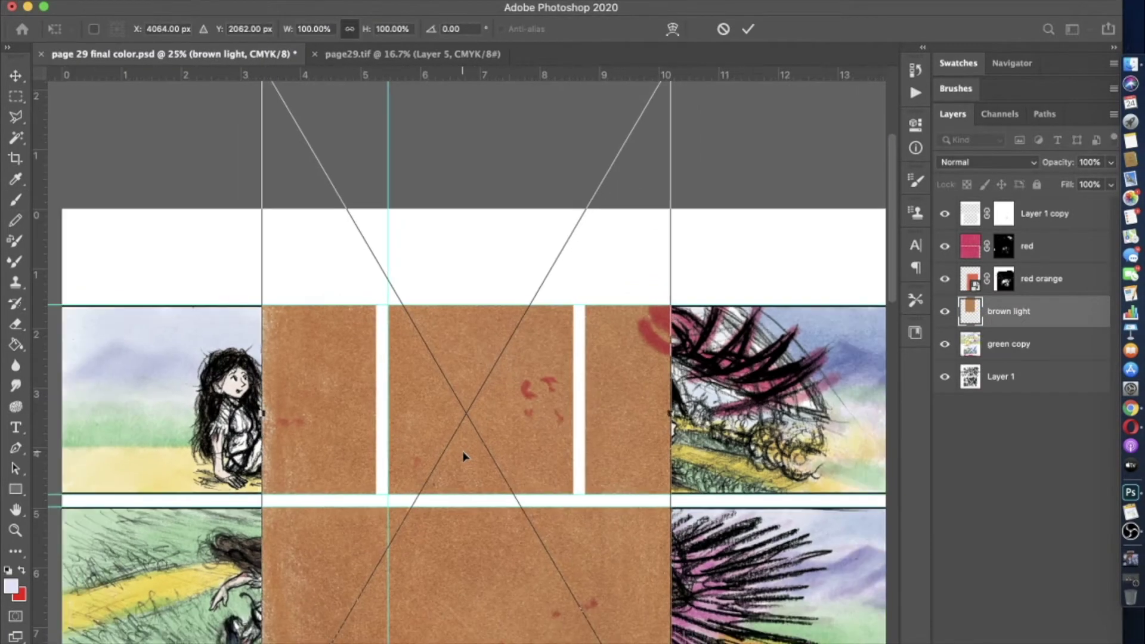
# - Place the brown light scanned texture above the green copy layer and fit it across the top two rows of panels
pyautogui.scroll(-3, 361, 465)
pyautogui.press('Return')
pyautogui.press('b')
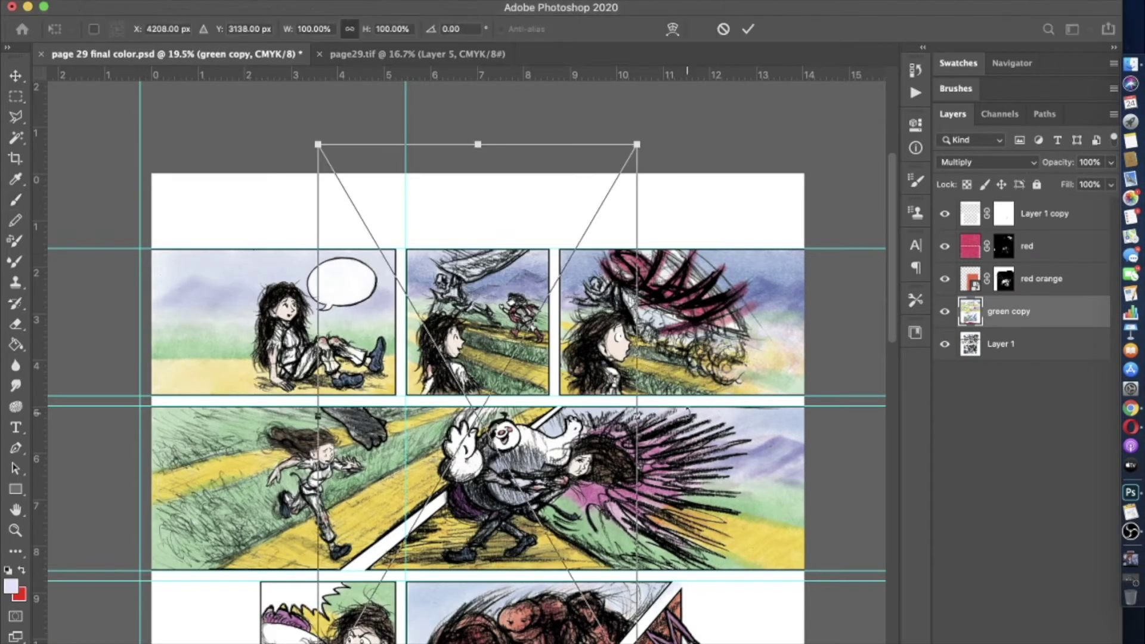
pyautogui.scroll(-3, 457, 154)
pyautogui.moveTo(500, 224); pyautogui.dragTo(435, 300)
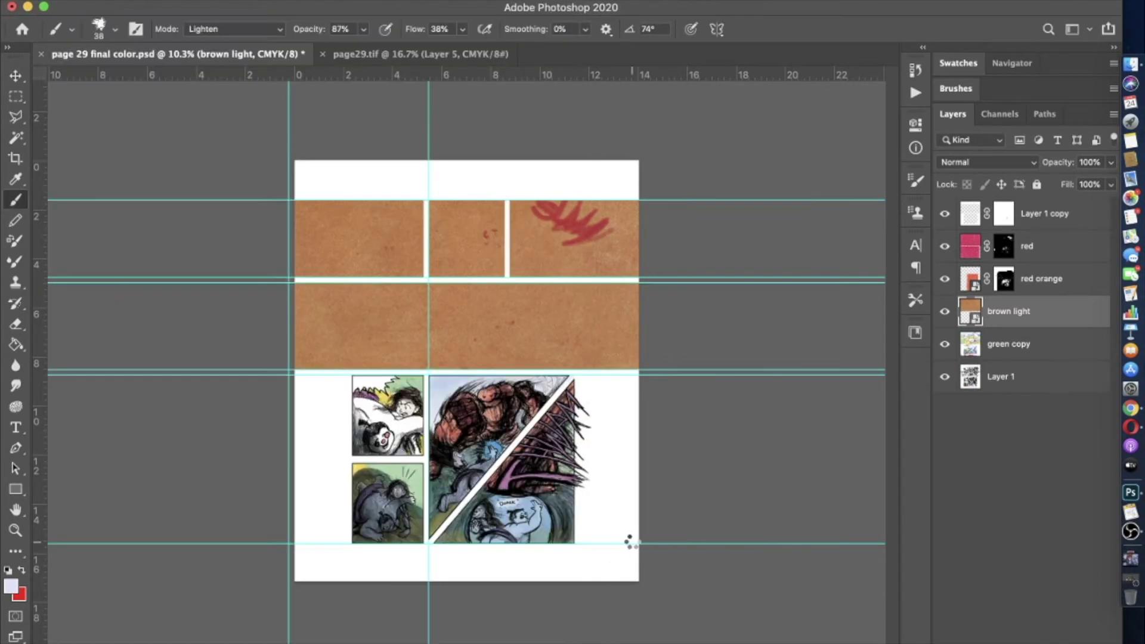
# - Duplicate the brown light texture down over the bottom row of panels and merge the two copies into one layer
pyautogui.moveTo(559, 226); pyautogui.dragTo(564, 543)
pyautogui.press('Return')
pyautogui.press('b')
pyautogui.keyDown('shift'); pyautogui.click(1008, 344); pyautogui.keyUp('shift')
pyautogui.rightClick(1014, 344)
pyautogui.press('Escape')
pyautogui.hotkey('ctrl', 'e')
# - Add a layer mask to the brown light layer and hide the whole texture in black with a 3560 px pencil
pyautogui.press('d')
pyautogui.hotkey('shift', 'b')
pyautogui.moveTo(656, 227)
pyautogui.mouseDown()
pyautogui.moveTo(656, 555)
pyautogui.moveTo(297, 556)
pyautogui.moveTo(572, 551)
pyautogui.mouseUp()
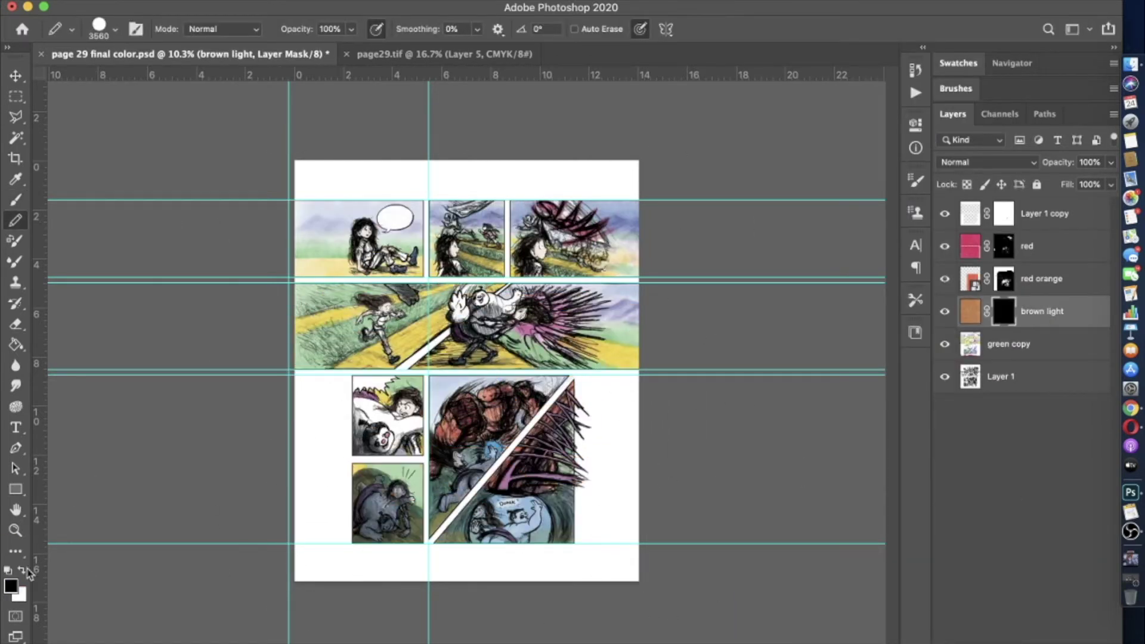
# - Reveal light brown on the yellow paths of the second row, painting the mask white with a 444 px Normal brush at 87% opacity
pyautogui.click(22, 570)
pyautogui.hotkey('shift', 'b')
pyautogui.scroll(5, 465, 358)
pyautogui.click(233, 29)
pyautogui.click(190, 31)
pyautogui.click(110, 29)
pyautogui.scroll(3, 465, 298)
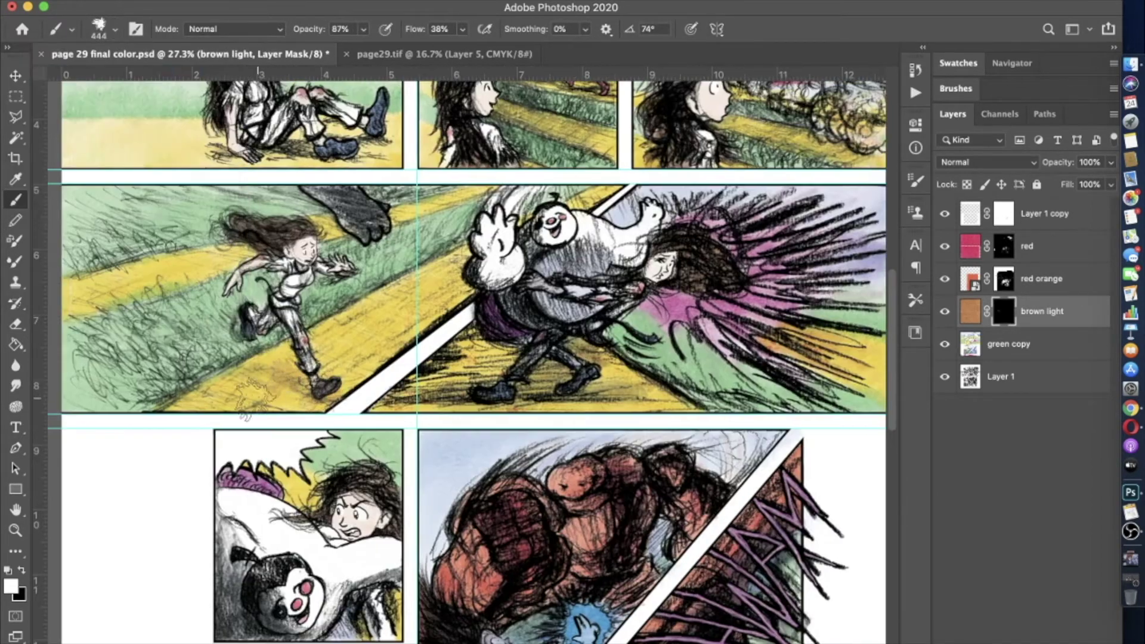
pyautogui.hscroll(-2, 399, 316)
pyautogui.scroll(-8, 328, 370)
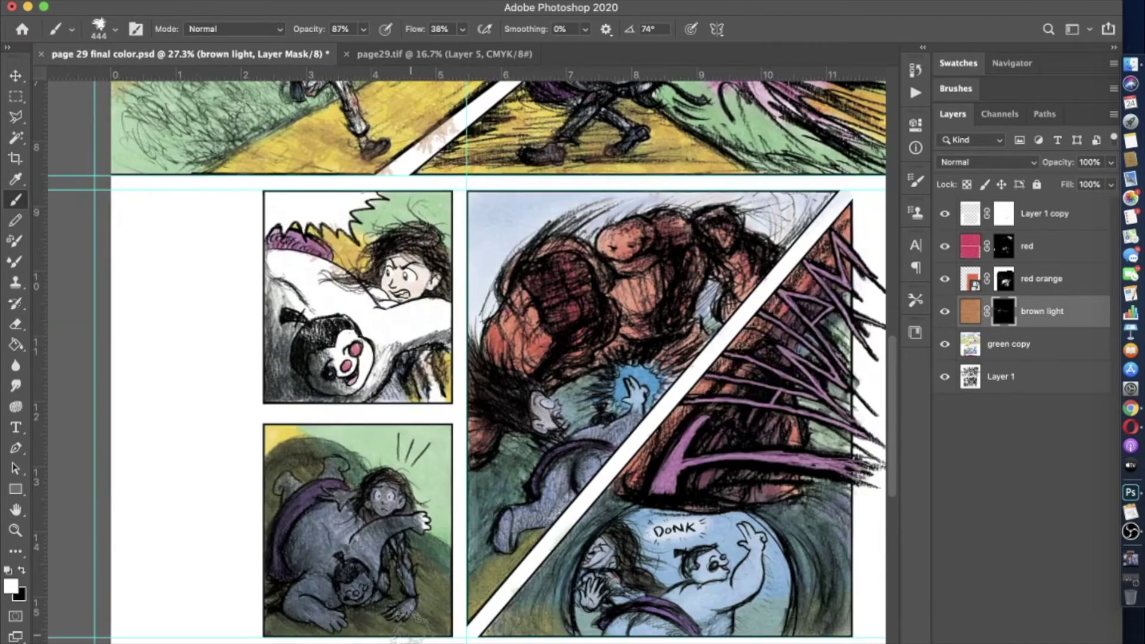
# - Mask the brown spill out of the second row's diagonal gutter in black at 100% opacity, checking the page without Layer 1 copy
pyautogui.scroll(10, 298, 417)
pyautogui.hscroll(-2, 358, 238)
pyautogui.press('0')
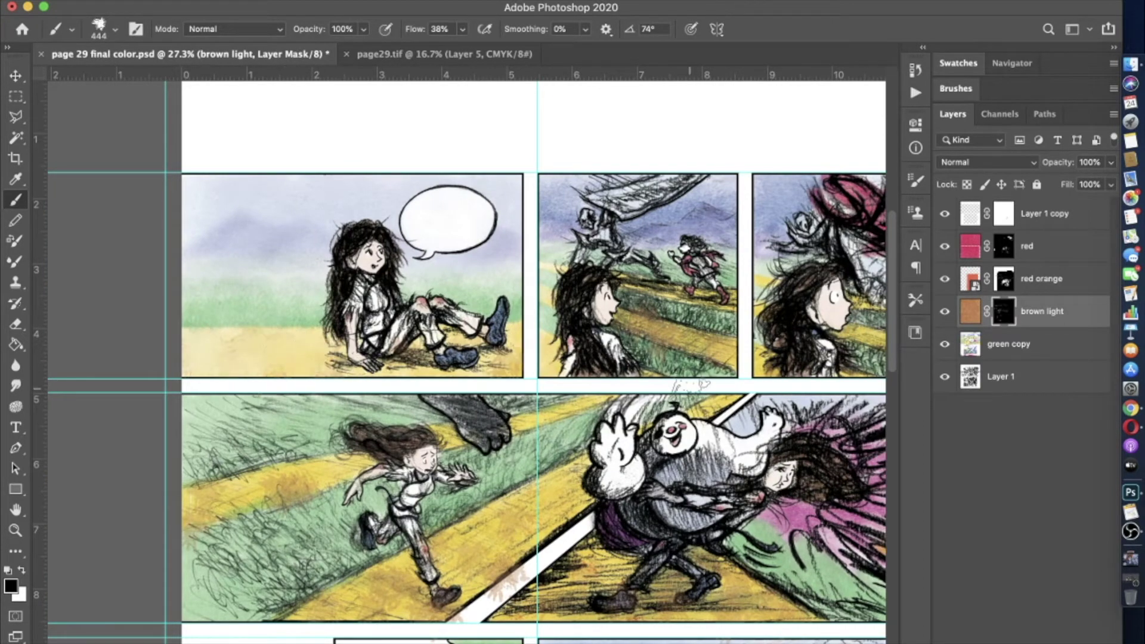
pyautogui.hscroll(6, 277, 367)
pyautogui.scroll(-4, 278, 367)
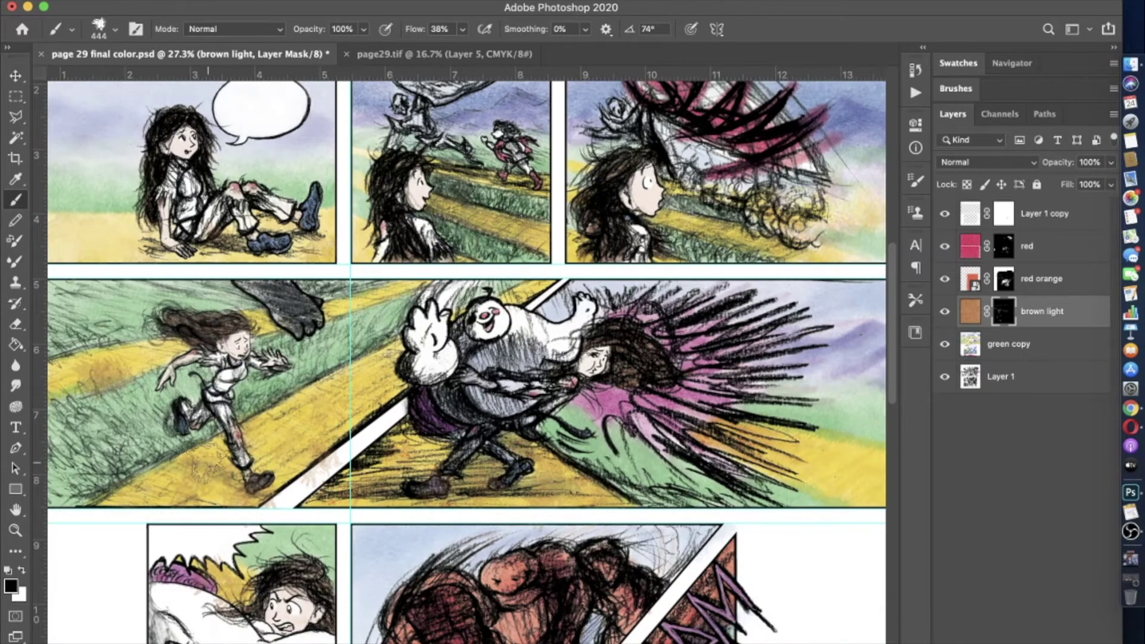
pyautogui.hscroll(-6, 257, 420)
pyautogui.scroll(1, 257, 421)
pyautogui.click(15, 220)
pyautogui.click(115, 29)
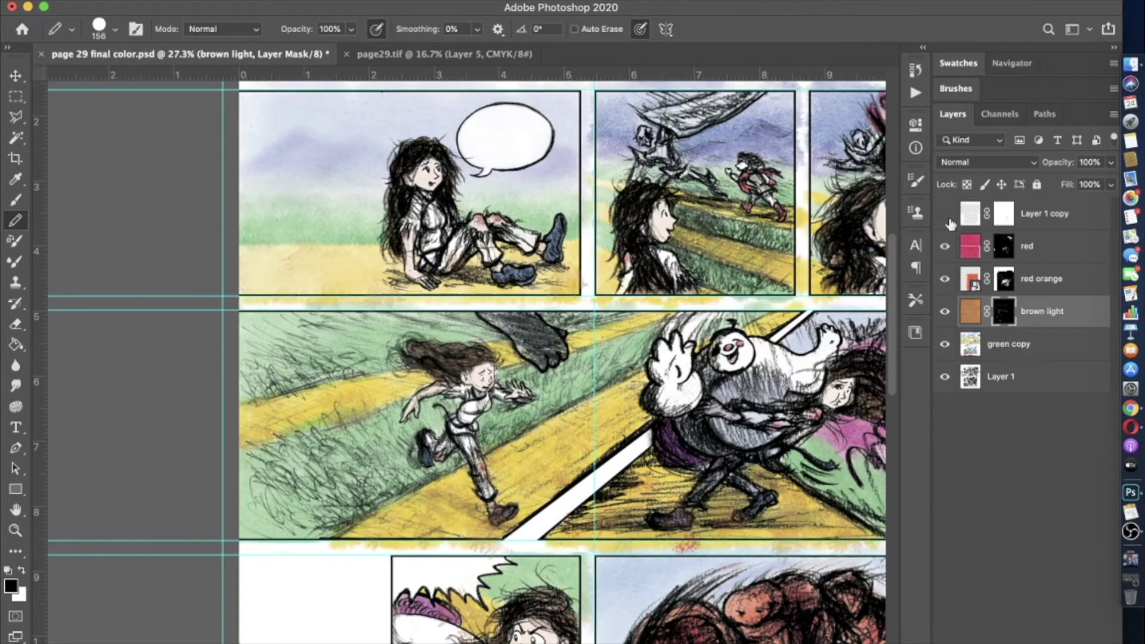
pyautogui.hscroll(6, 334, 303)
pyautogui.scroll(3, 334, 303)
pyautogui.scroll(-5, 334, 303)
# - Set the brown light layer's blend mode to Multiply
pyautogui.press('b')
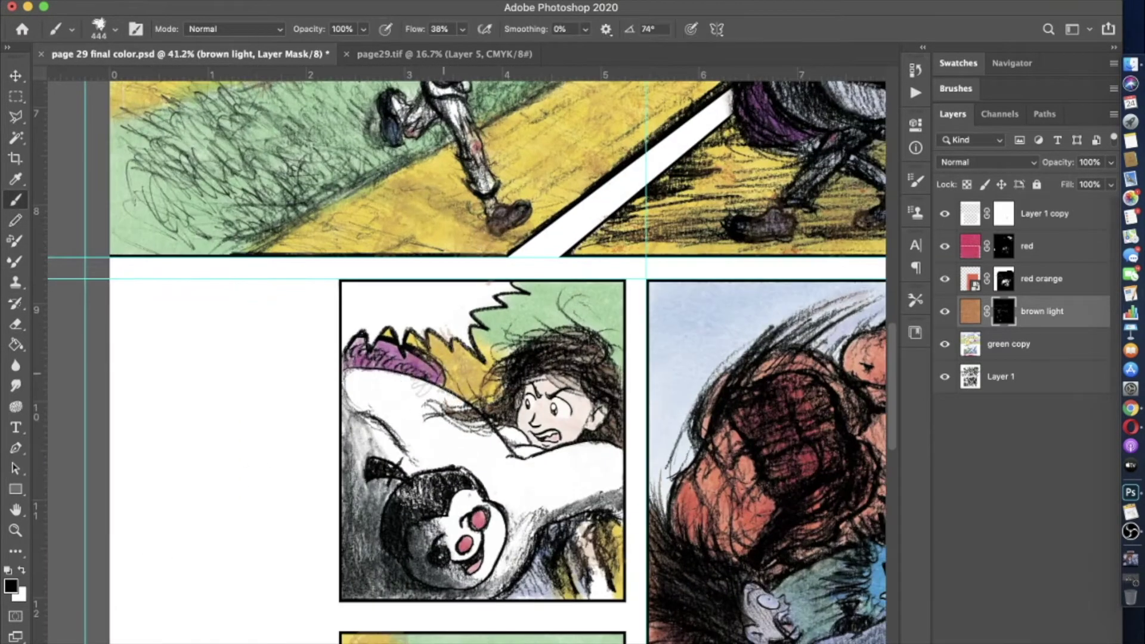
pyautogui.scroll(-6, 310, 442)
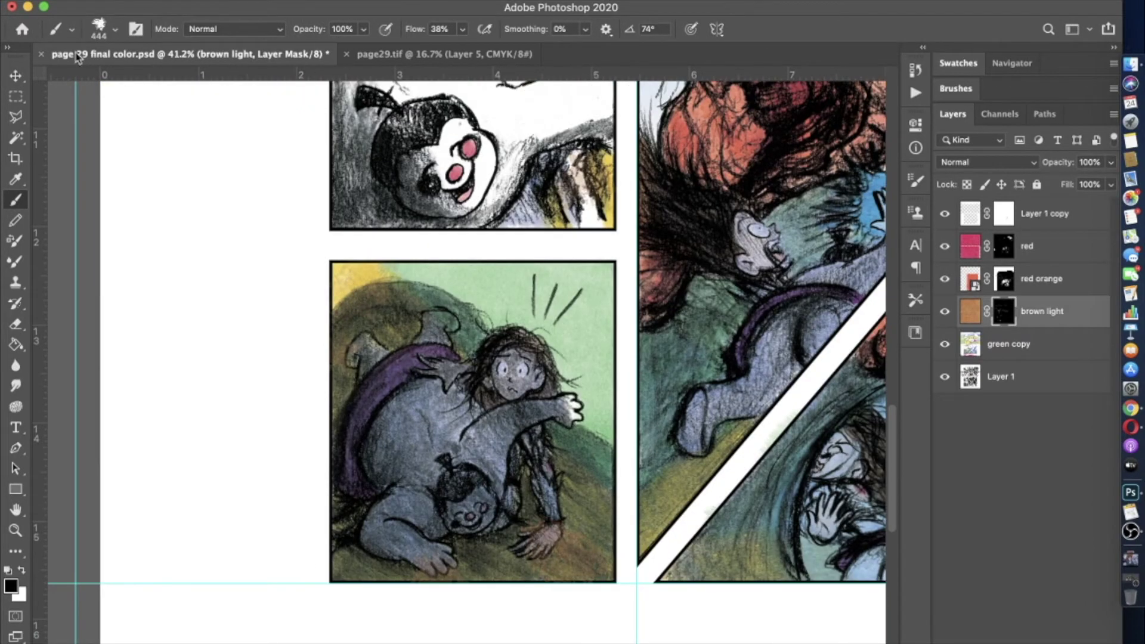
pyautogui.click(115, 29)
pyautogui.moveTo(138, 82); pyautogui.dragTo(121, 82)
pyautogui.press('Return')
pyautogui.click(550, 134)
pyautogui.click(849, 72)
pyautogui.click(868, 131)
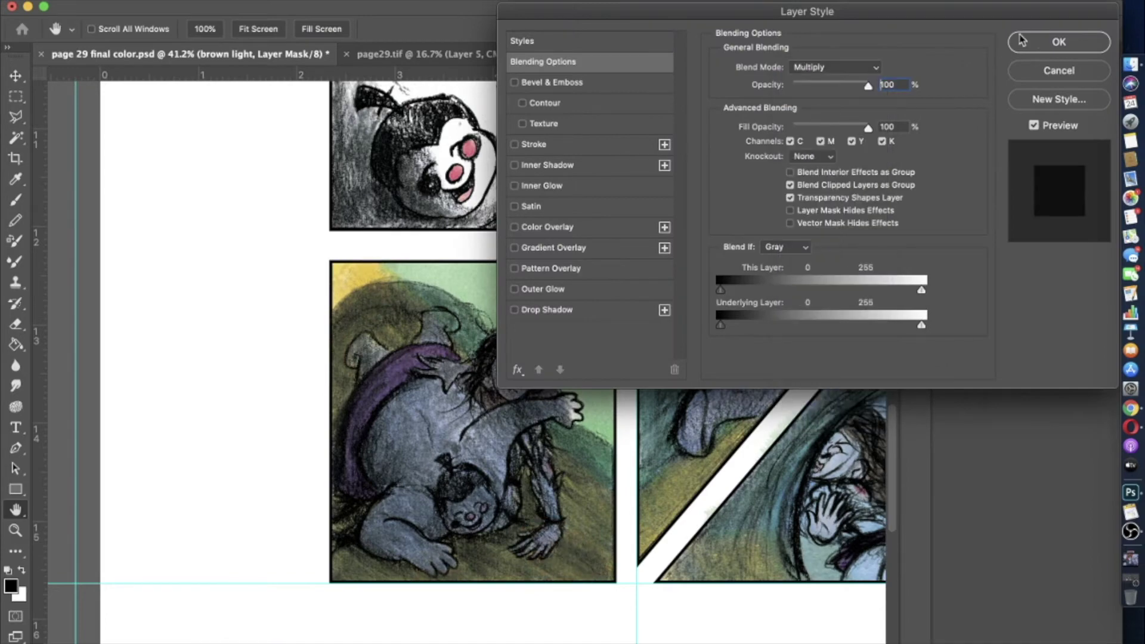
pyautogui.click(1109, 43)
# - Paint the raised fist of the running caped figure in the second panel light brown on the layer mask
pyautogui.scroll(-2, 465, 328)
pyautogui.scroll(4, 466, 358)
pyautogui.scroll(5, 465, 358)
pyautogui.click(115, 28)
pyautogui.press('Return')
pyautogui.scroll(1, 453, 385)
pyautogui.moveTo(435, 381); pyautogui.dragTo(458, 425)
pyautogui.hscroll(2, 467, 358)
# - Paint the running figure's face and hair light brown with a 39 px brush on the brown light mask
pyautogui.click(115, 29)
pyautogui.moveTo(95, 74); pyautogui.dragTo(109, 75)
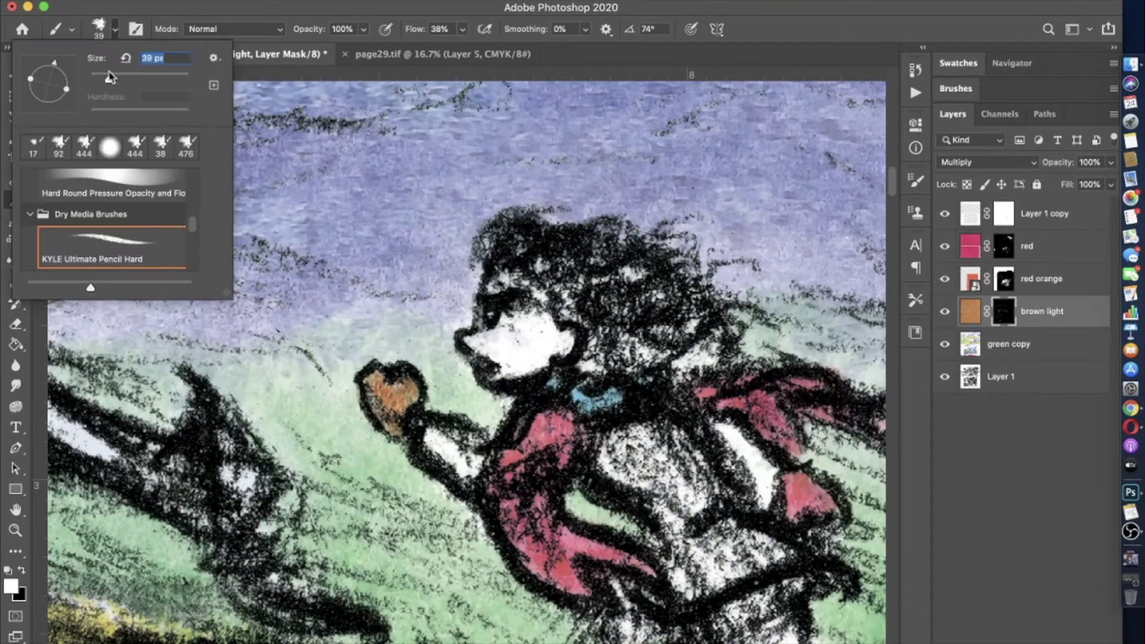
pyautogui.press('Return')
pyautogui.moveTo(507, 334)
pyautogui.mouseDown()
pyautogui.moveTo(549, 310)
pyautogui.moveTo(525, 357)
pyautogui.mouseUp()
pyautogui.hscroll(2, 524, 358)
pyautogui.moveTo(478, 239)
pyautogui.mouseDown()
pyautogui.moveTo(632, 352)
pyautogui.moveTo(531, 364)
pyautogui.mouseUp()
pyautogui.scroll(-2, 531, 364)
pyautogui.scroll(2, 552, 448)
pyautogui.press('x')
pyautogui.press('0')
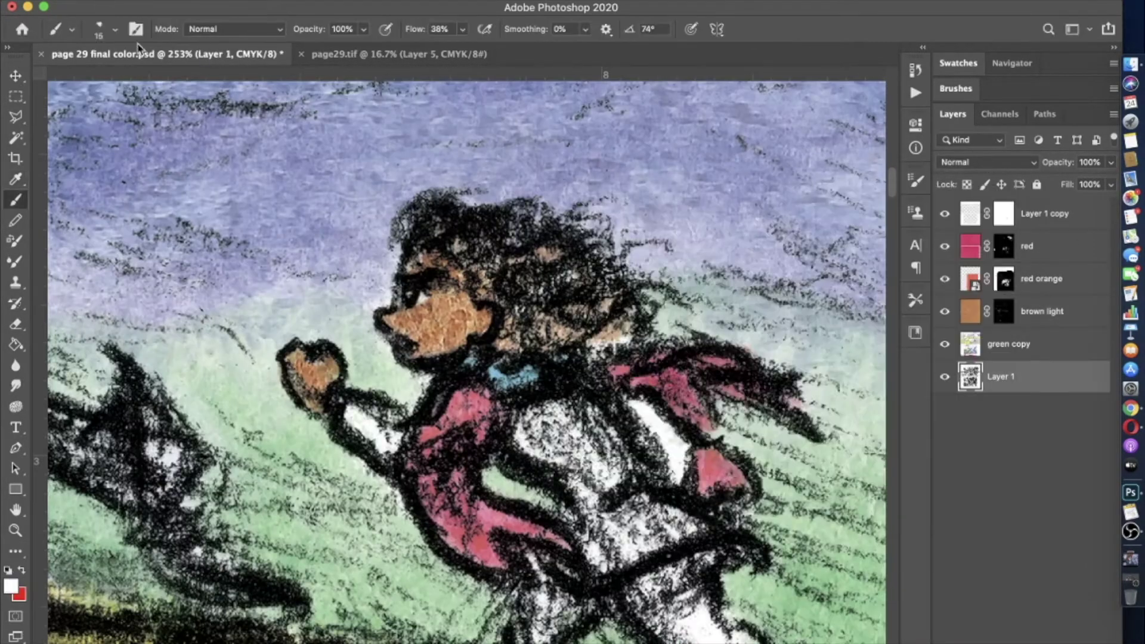
# - Touch up the running figure with a 15 px brush at 66% opacity, and set the brown light layer's opacity to 91%
pyautogui.click(72, 29)
pyautogui.press('Escape')
pyautogui.press('6')
pyautogui.press('6')
pyautogui.scroll(2, 483, 380)
pyautogui.click(1003, 311)
pyautogui.press('d')
pyautogui.press('super+0')
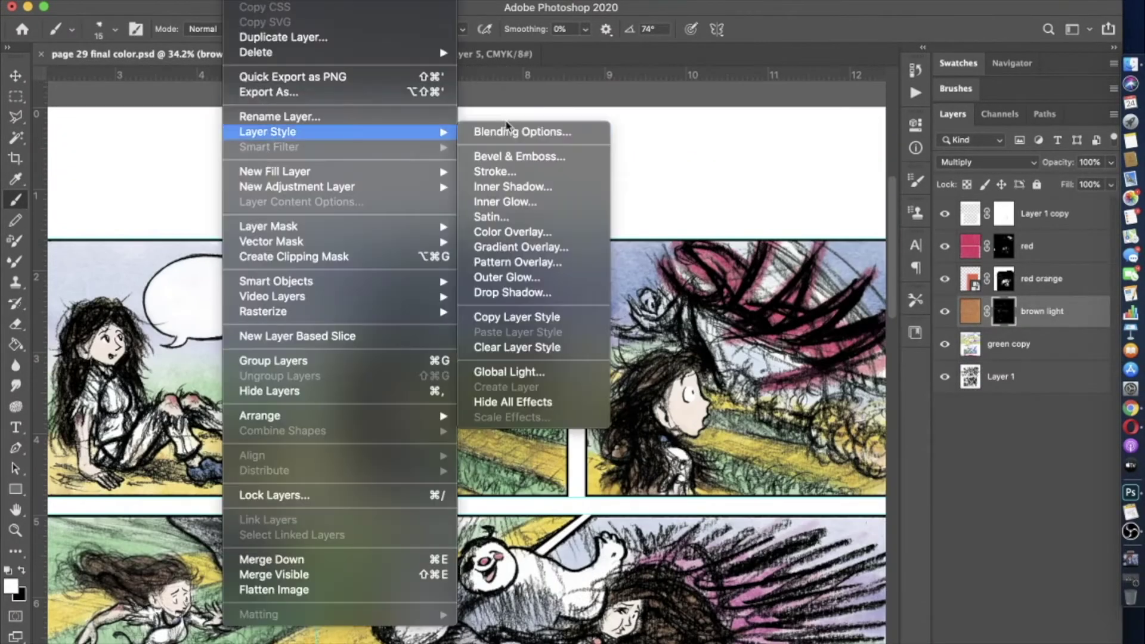
pyautogui.click(523, 130)
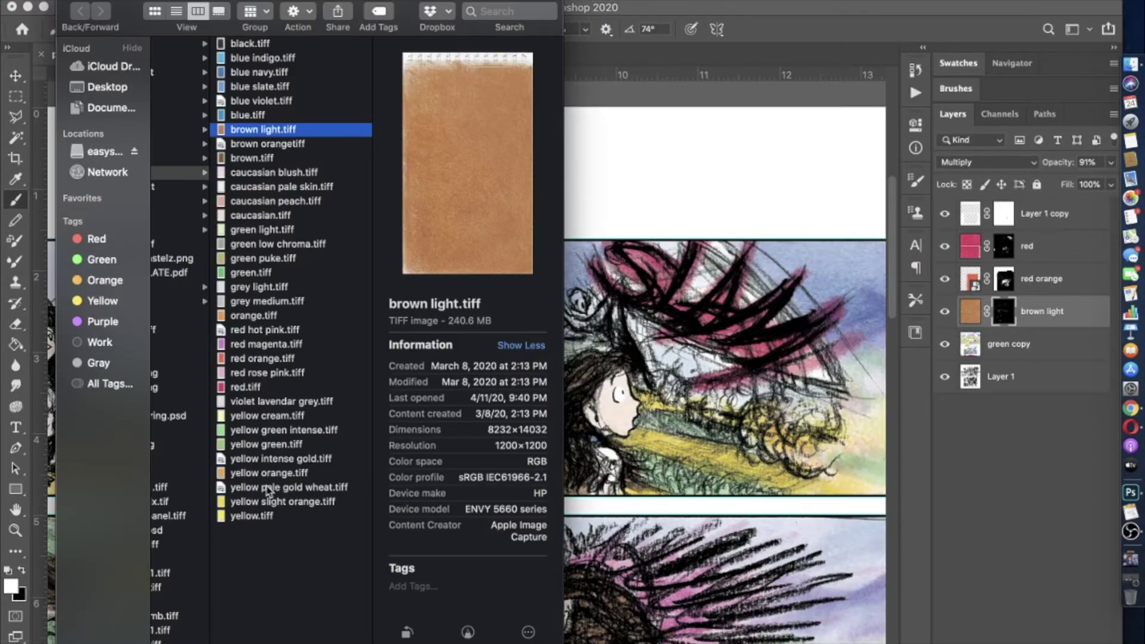
# - Place the yellow cream texture above the brown light layer, rotated about -91.5° over the upper panels
pyautogui.click(268, 416)
pyautogui.click(674, 411)
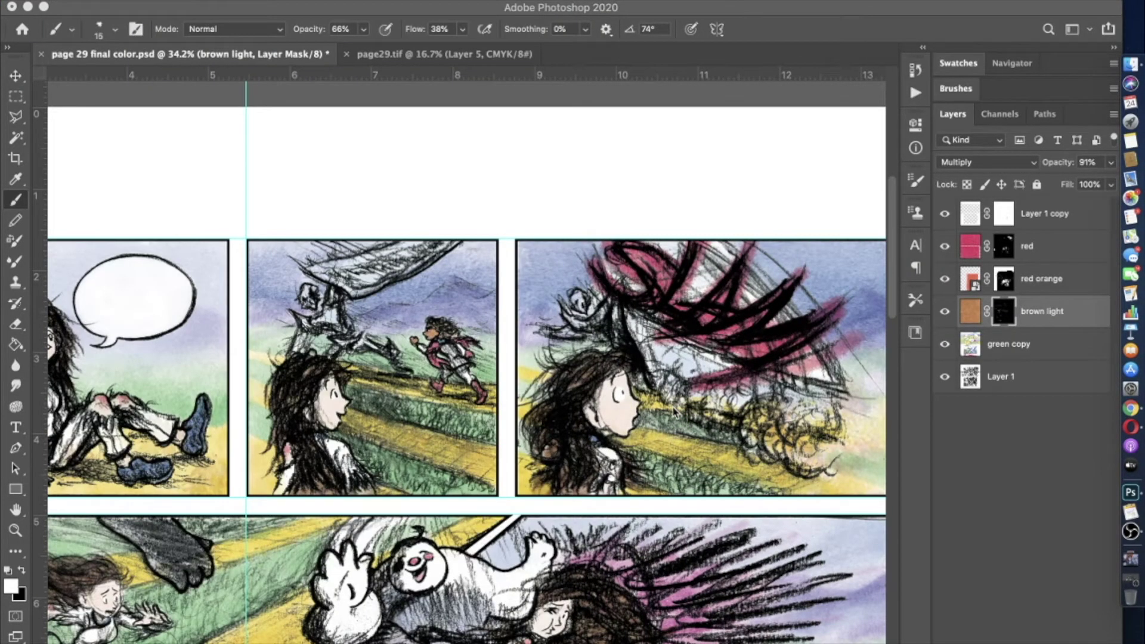
pyautogui.scroll(-2, 674, 412)
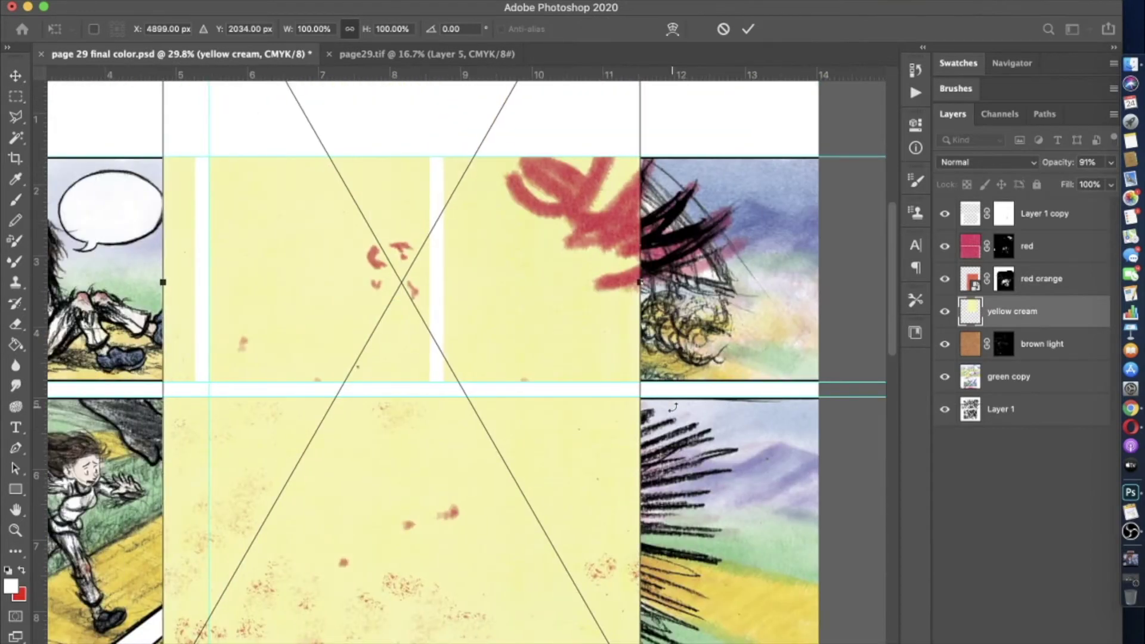
pyautogui.scroll(-3, 673, 407)
pyautogui.moveTo(567, 557); pyautogui.dragTo(692, 177)
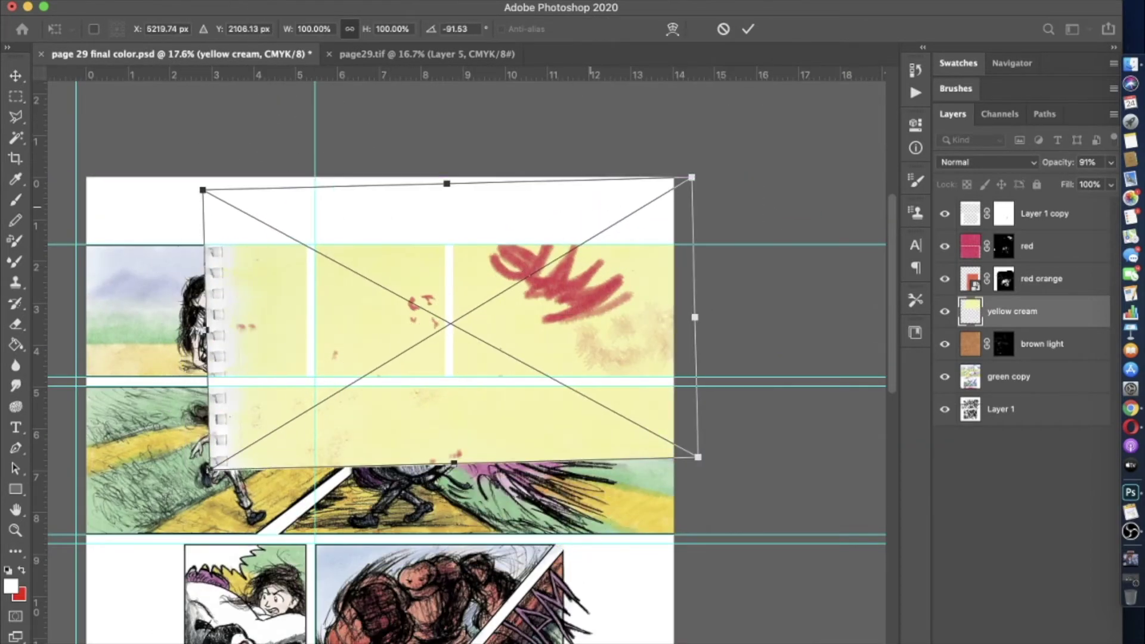
pyautogui.press('Return')
# - Mask the yellow cream texture out of the panels in black with the Hard Round pencil
pyautogui.press('d')
pyautogui.click(120, 29)
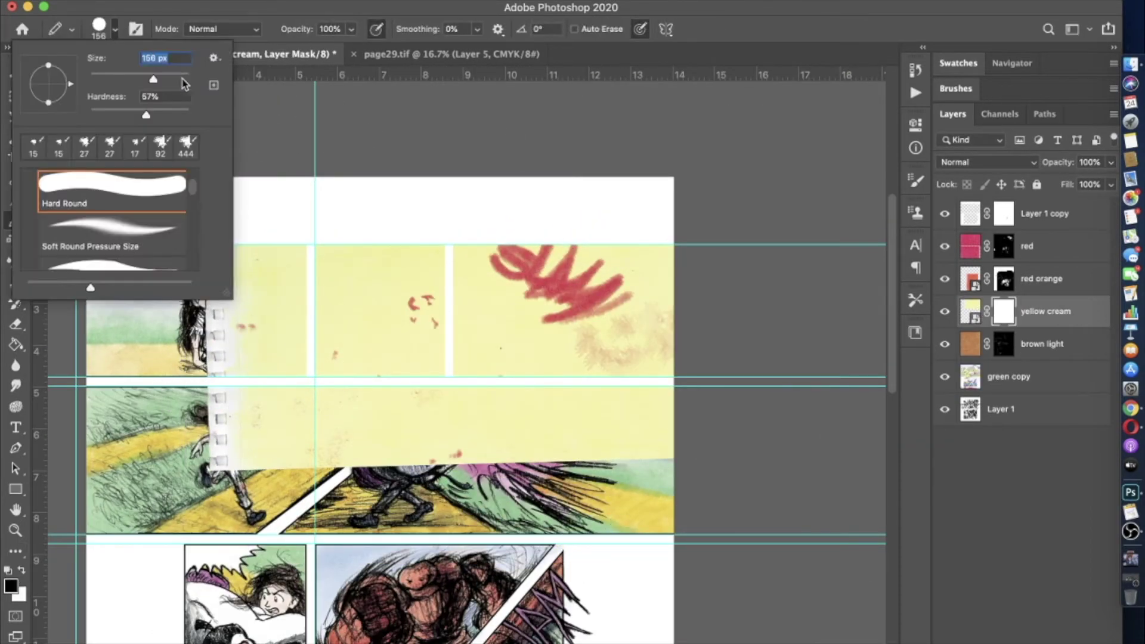
pyautogui.moveTo(296, 425)
pyautogui.mouseDown()
pyautogui.moveTo(484, 287)
pyautogui.moveTo(243, 294)
pyautogui.mouseUp()
pyautogui.hotkey('shift', 'b')
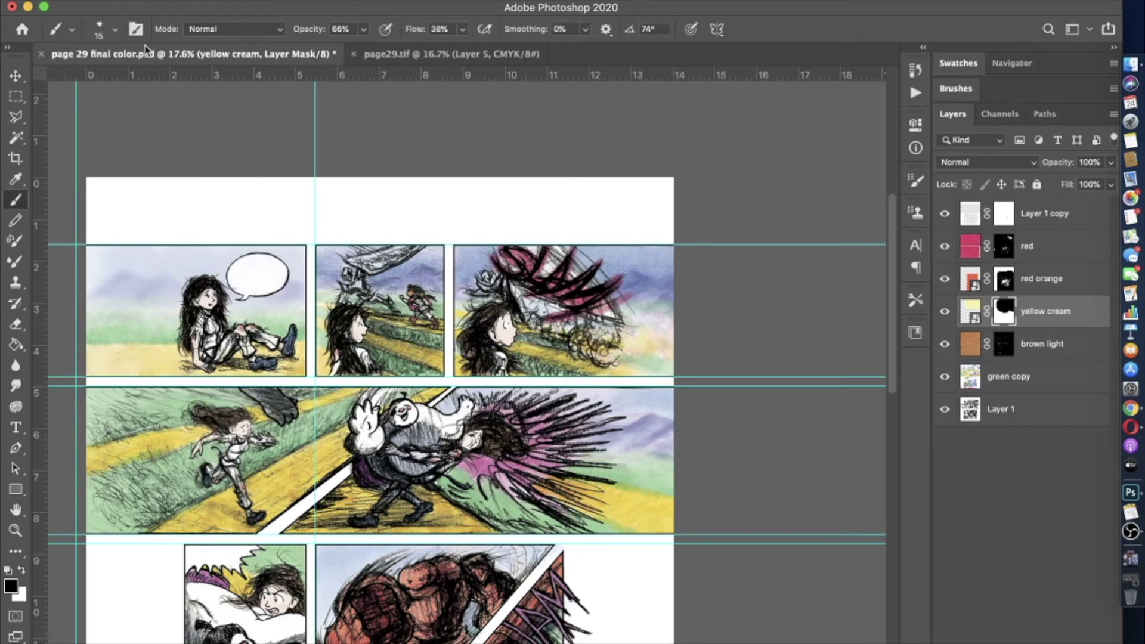
# - Brush yellow cream into the third panel's dust clouds and lower sky with a 300 px brush at 66% opacity, masking back excess in black
pyautogui.scroll(5, 720, 295)
pyautogui.click(115, 29)
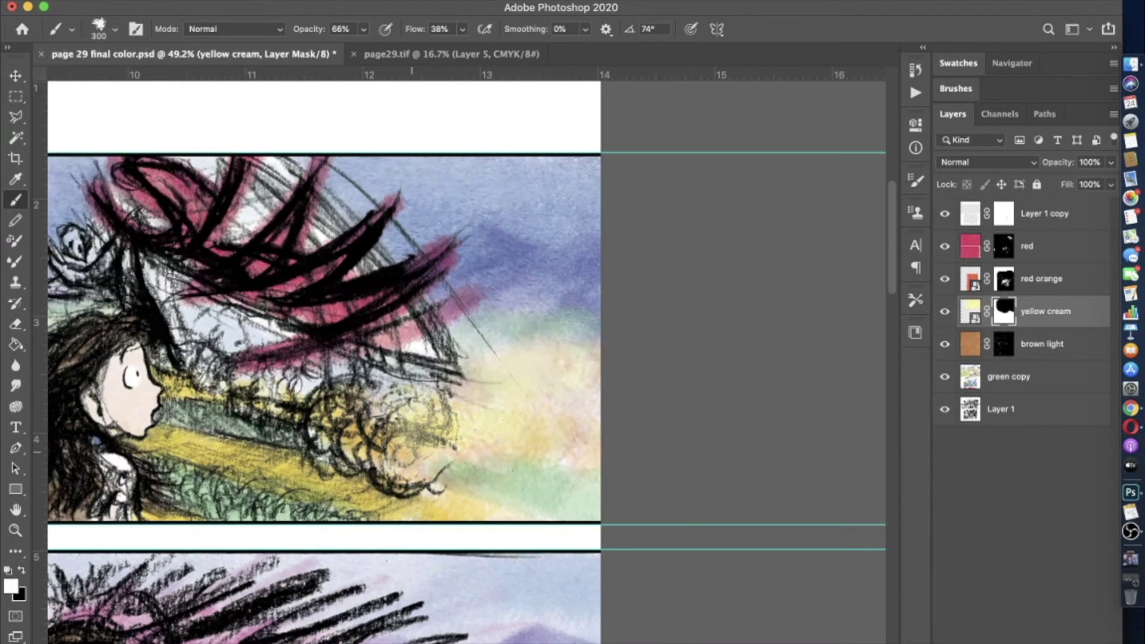
pyautogui.moveTo(605, 397)
pyautogui.mouseDown()
pyautogui.moveTo(333, 473)
pyautogui.moveTo(358, 473)
pyautogui.moveTo(295, 400)
pyautogui.mouseUp()
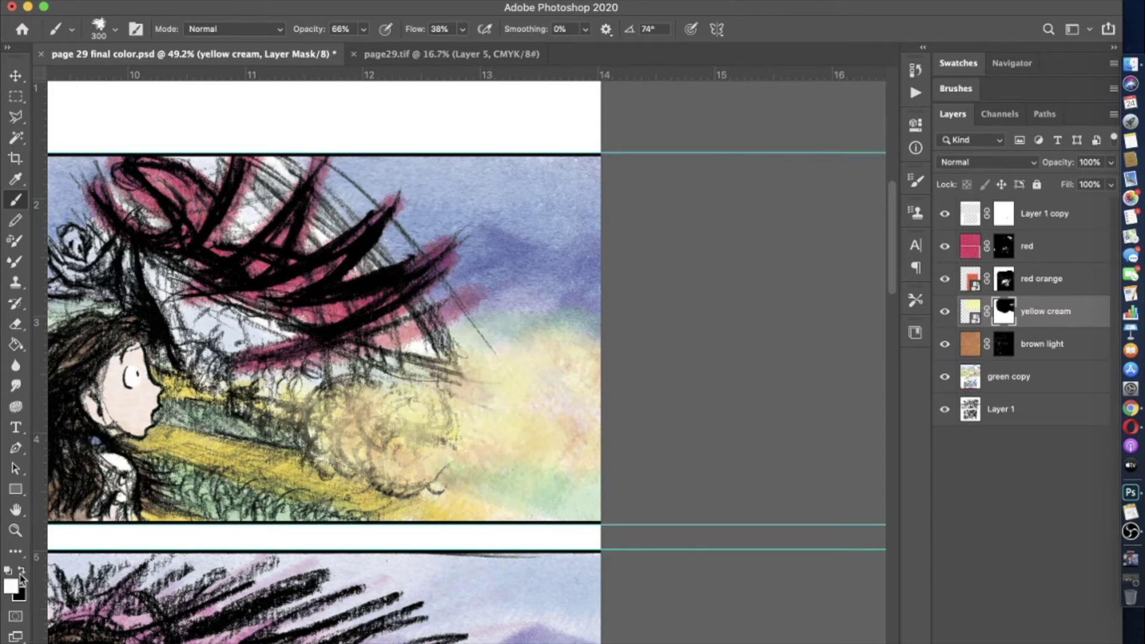
pyautogui.moveTo(439, 358); pyautogui.dragTo(377, 376)
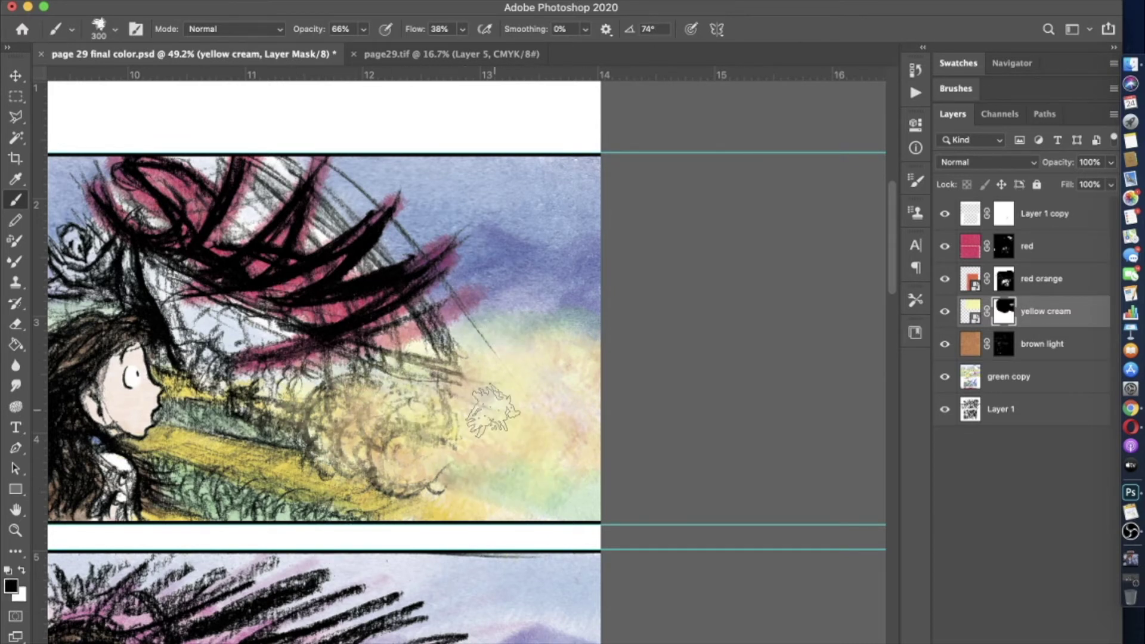
# - Stipple stronger yellow cream texture over the third panel's clouds with a textured 412 px brush at 100% opacity
pyautogui.click(115, 28)
pyautogui.doubleClick(60, 263)
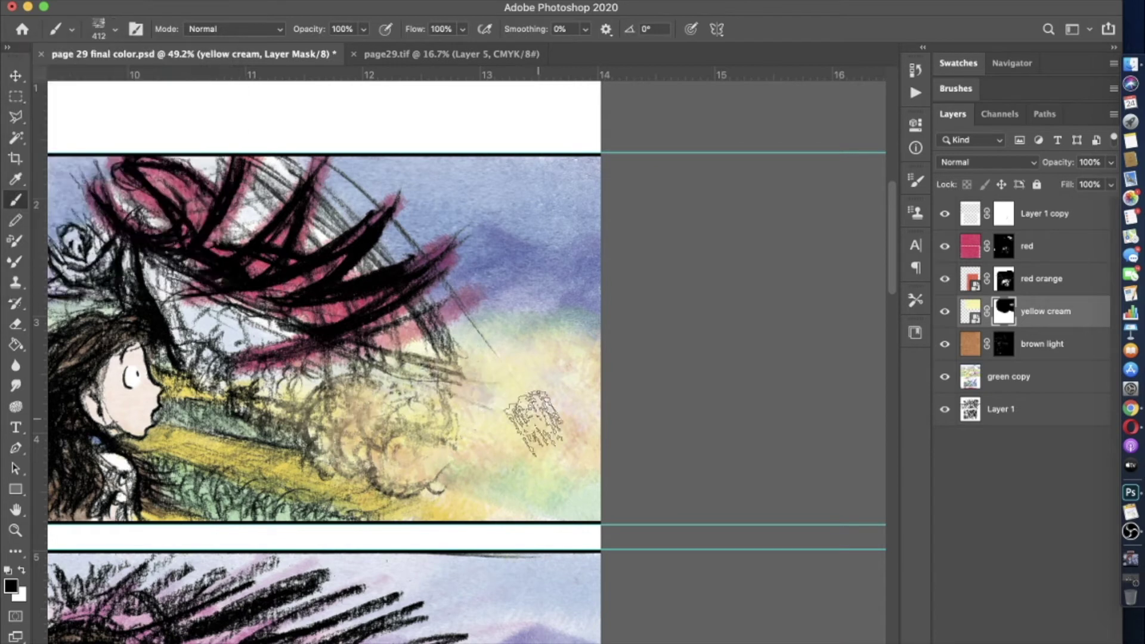
pyautogui.click(23, 573)
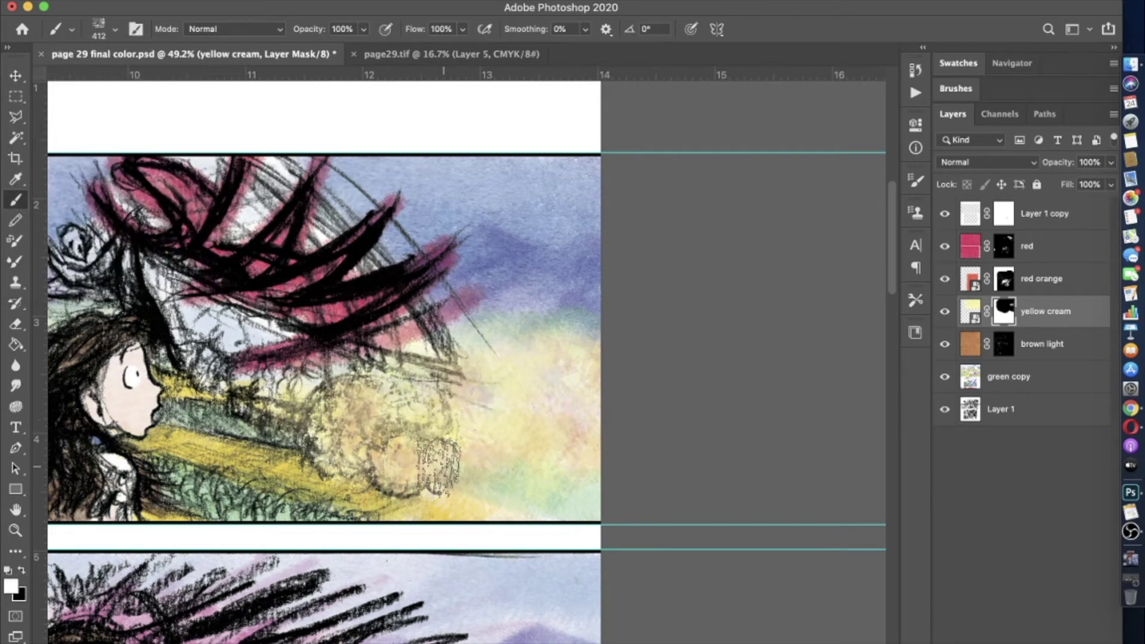
pyautogui.moveTo(572, 412); pyautogui.dragTo(567, 334)
pyautogui.press('x')
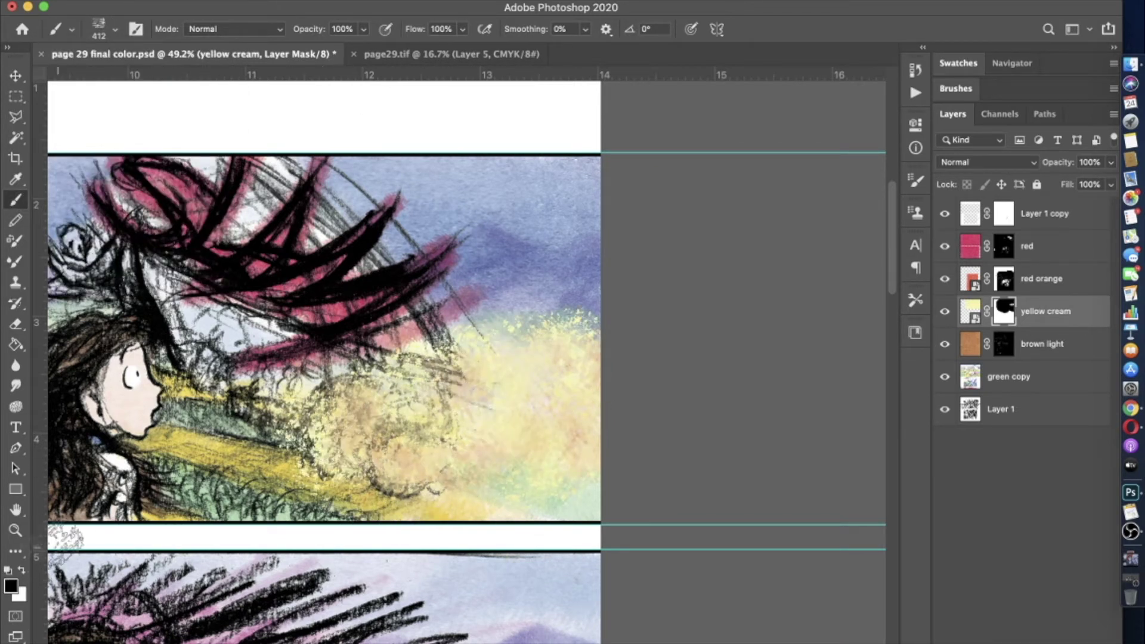
# - Soften the stippled yellow cream in the third panel, painting the mask black with the 412 px brush at 31% opacity
pyautogui.scroll(5, 371, 438)
pyautogui.scroll(-5, 371, 438)
pyautogui.press('3')
pyautogui.press('1')
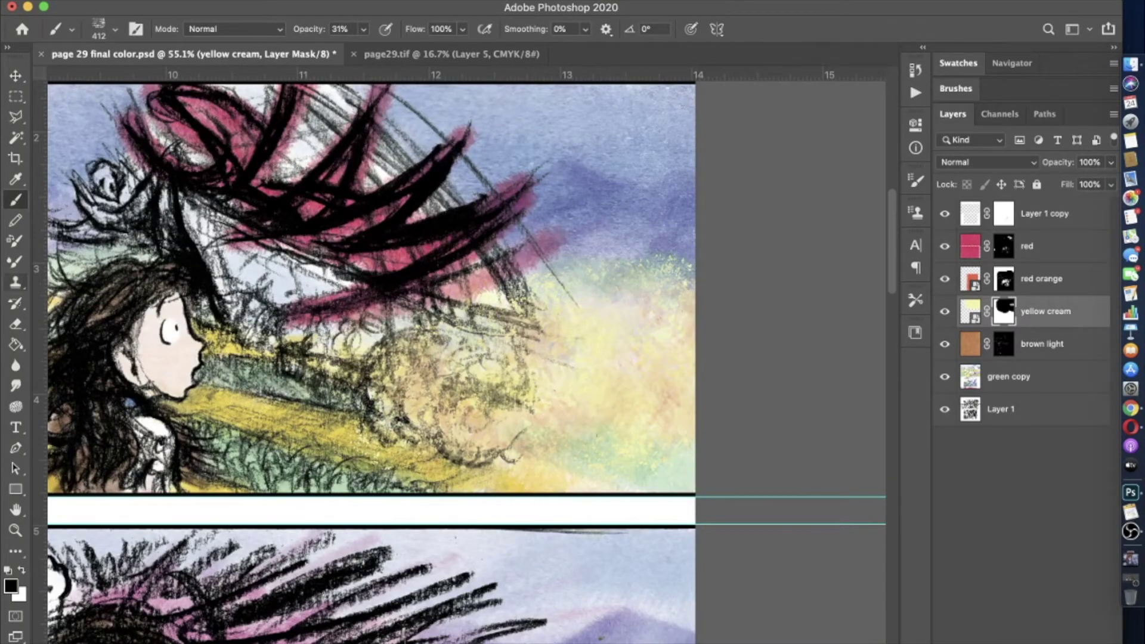
# - Rework the yellow cream mask around the third panel's dust clouds with a textured 364 px brush at 100% opacity
pyautogui.press('x')
pyautogui.click(115, 28)
pyautogui.click(113, 246)
pyautogui.scroll(2, 140, 220)
pyautogui.doubleClick(114, 250)
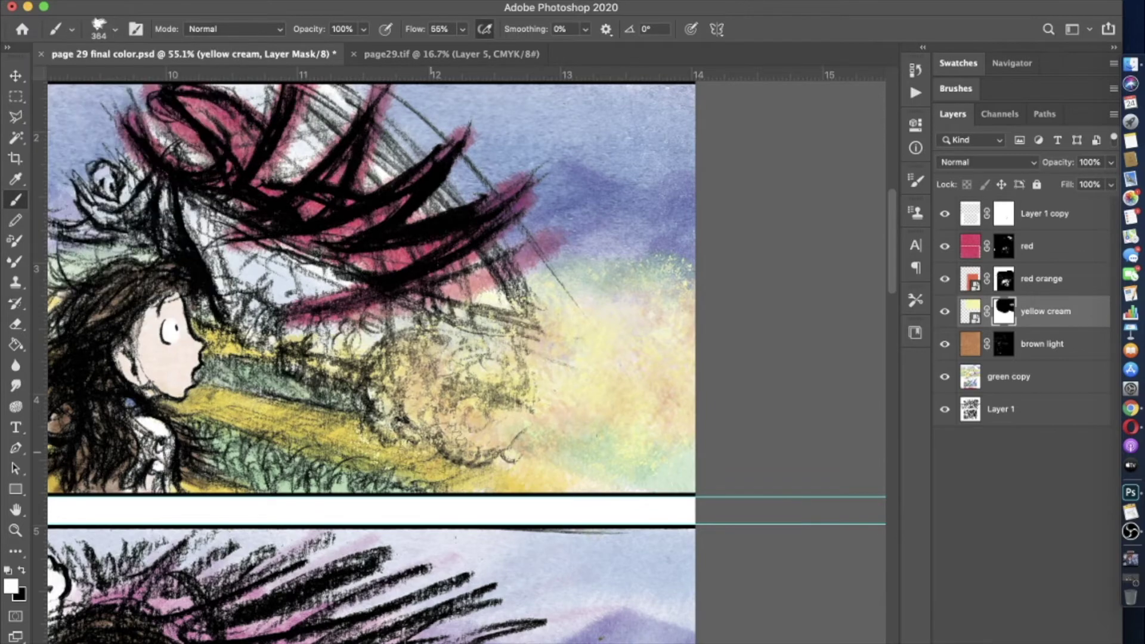
pyautogui.click(22, 573)
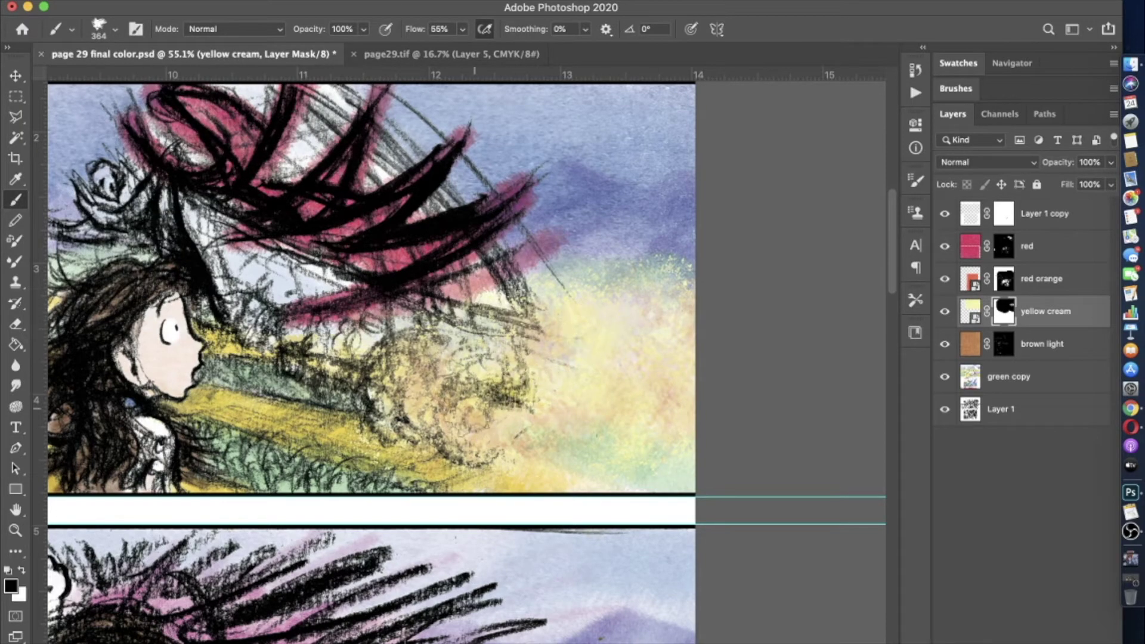
# - Brush yellow cream onto the running figure's sleeves and leg in the second panel, using a 25 px brush at 83% opacity
pyautogui.scroll(-3, 651, 424)
pyautogui.scroll(-1, 650, 424)
pyautogui.press('x')
pyautogui.click(114, 29)
pyautogui.doubleClick(108, 204)
pyautogui.scroll(5, 227, 265)
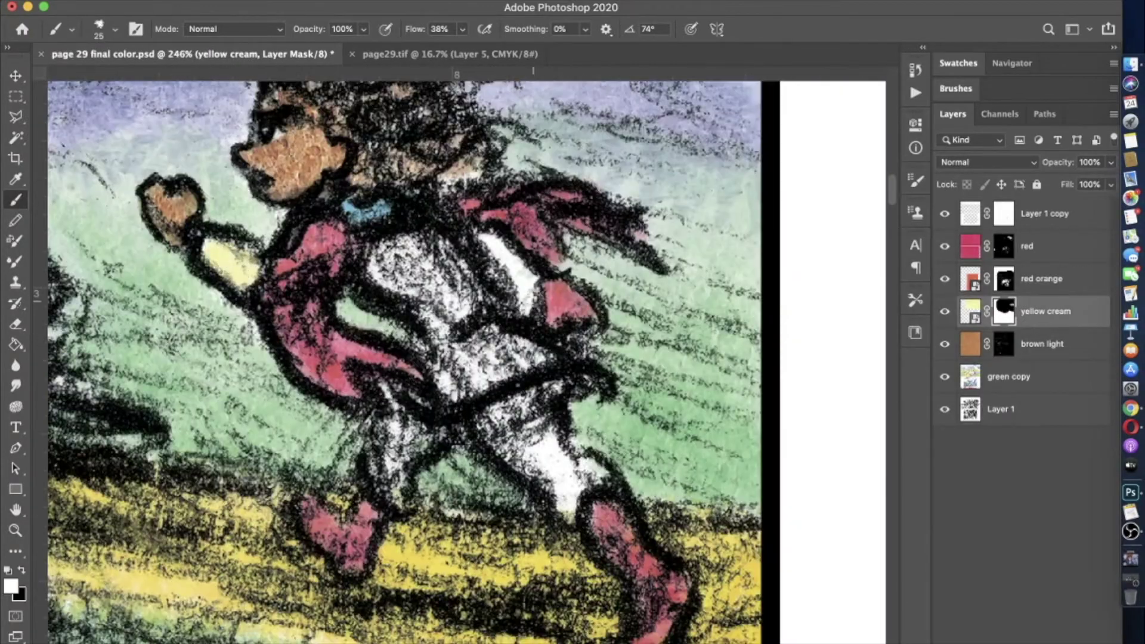
pyautogui.press('8')
pyautogui.press('3')
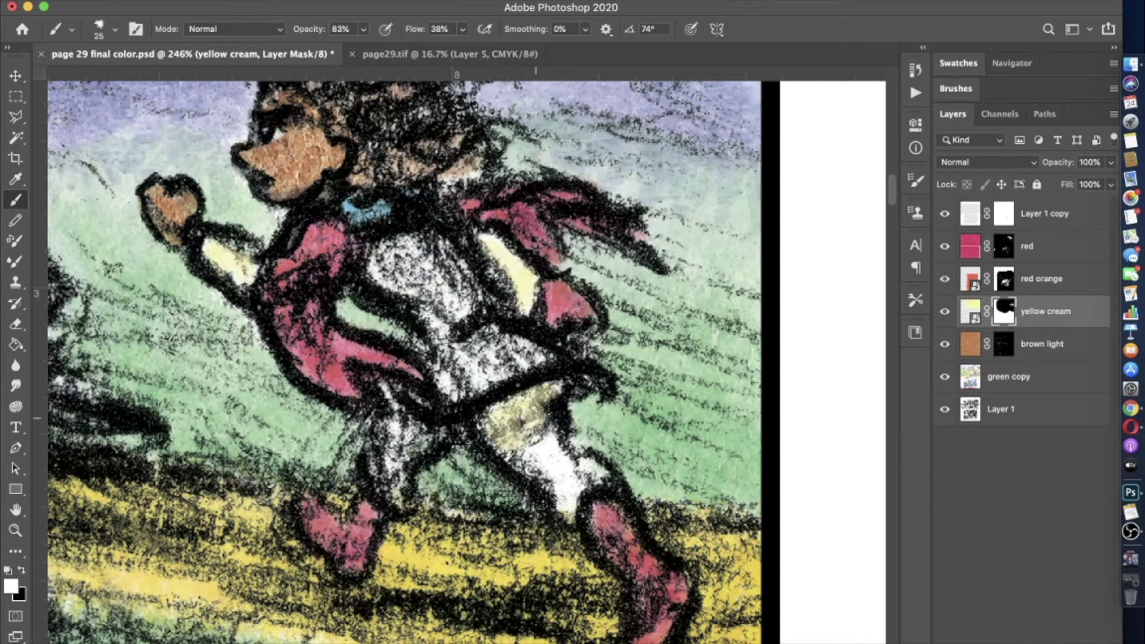
# - Place a second yellow cream texture over the second and third panels and give it a layer mask
pyautogui.scroll(-6, 609, 389)
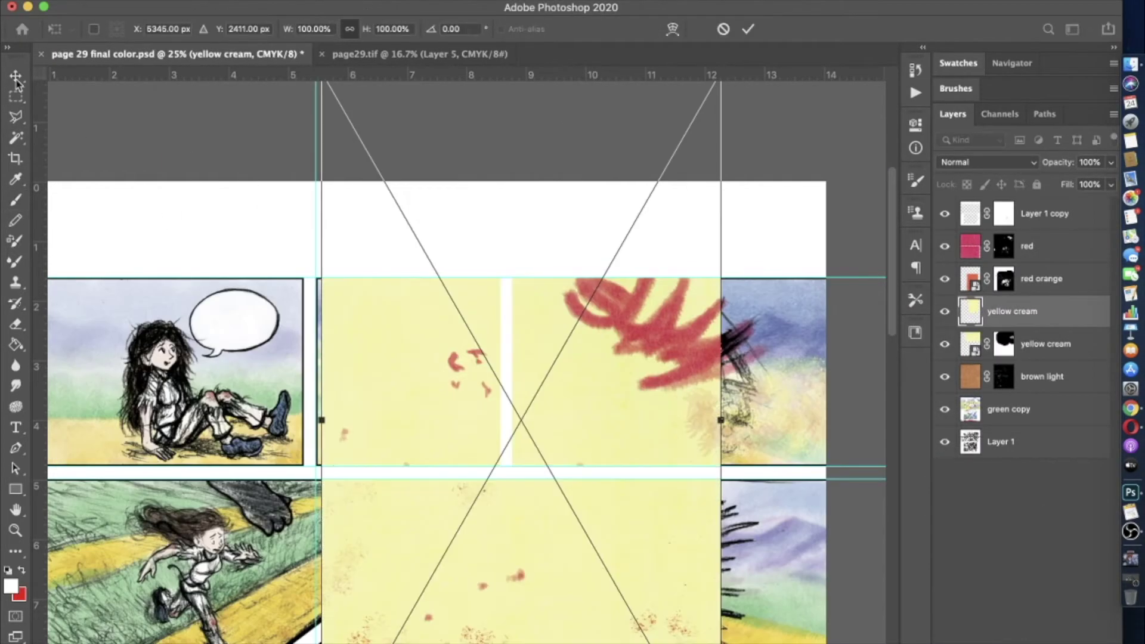
pyautogui.press('Return')
pyautogui.moveTo(1003, 344); pyautogui.dragTo(1004, 311)
pyautogui.press('super+0')
pyautogui.press('d')
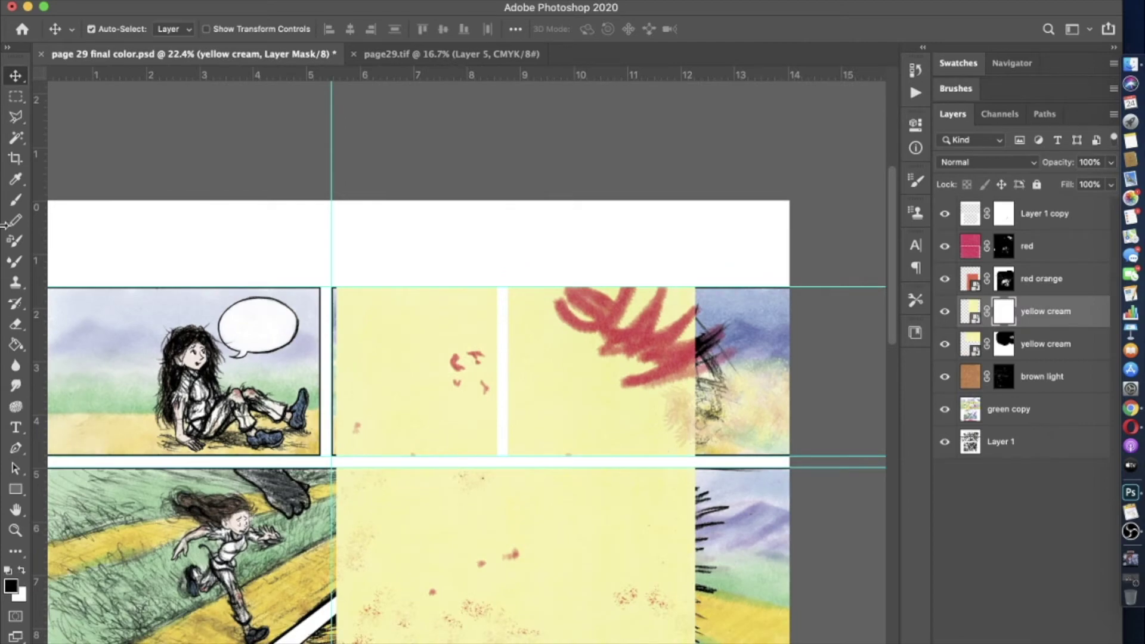
# - Hide the second yellow cream texture, reveal it on the running figure's sleeves and trousers, and set the layer to Darken
pyautogui.click(16, 220)
pyautogui.press('b')
pyautogui.press('x')
pyautogui.scroll(10, 349, 304)
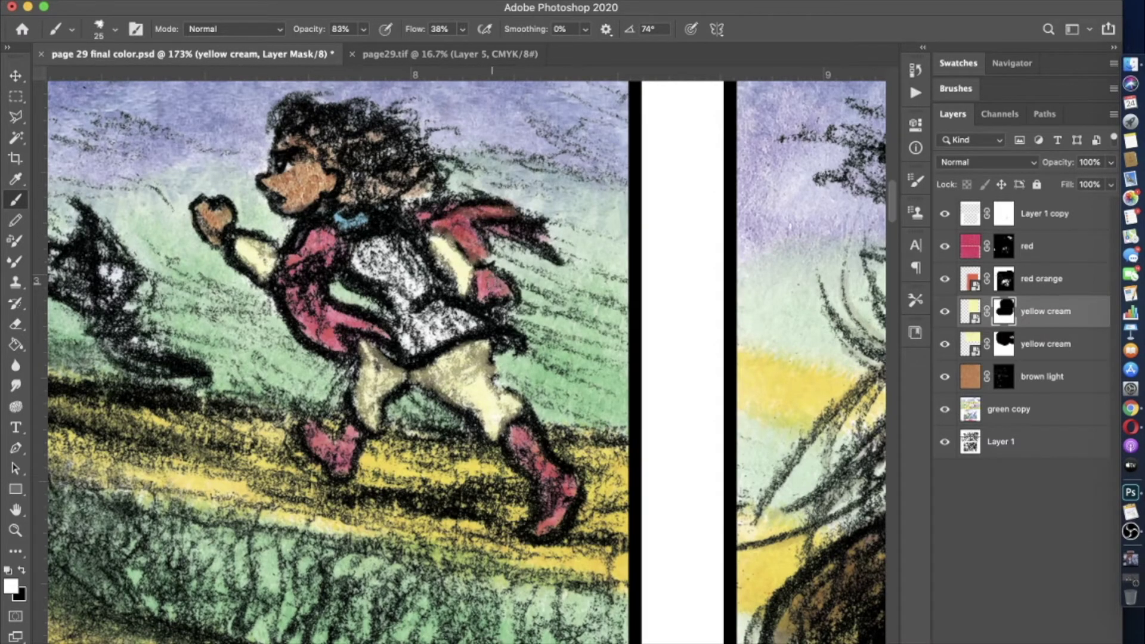
pyautogui.click(1003, 245)
pyautogui.press('x')
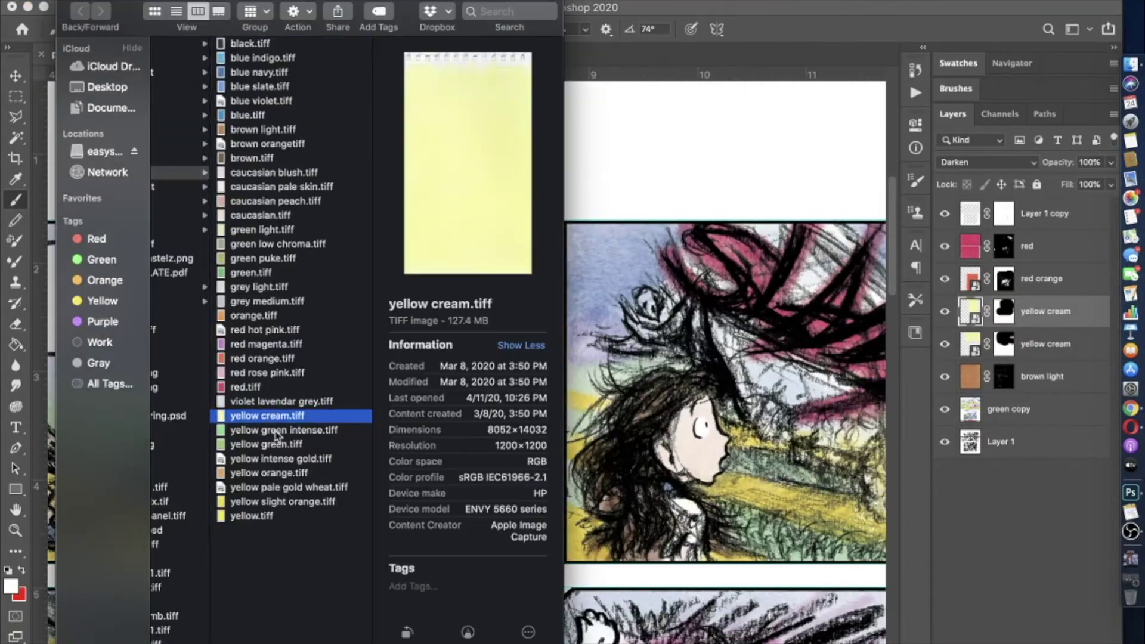
# - Place yellow green intense.tiff over the upper panels and mask it out in black
pyautogui.press('Down')
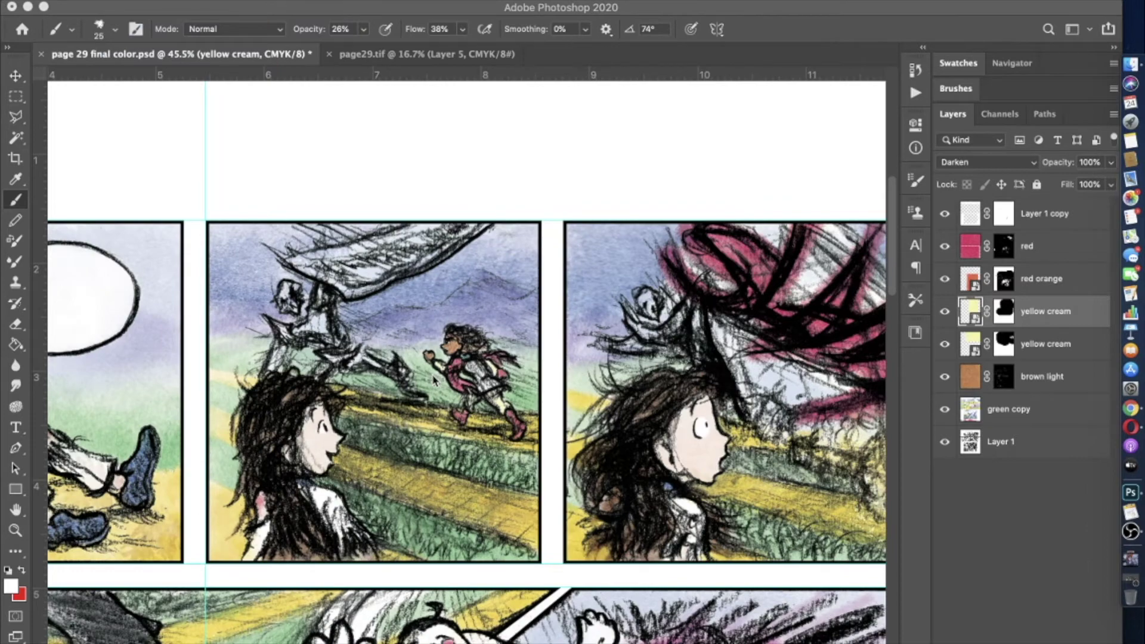
pyautogui.press('Return')
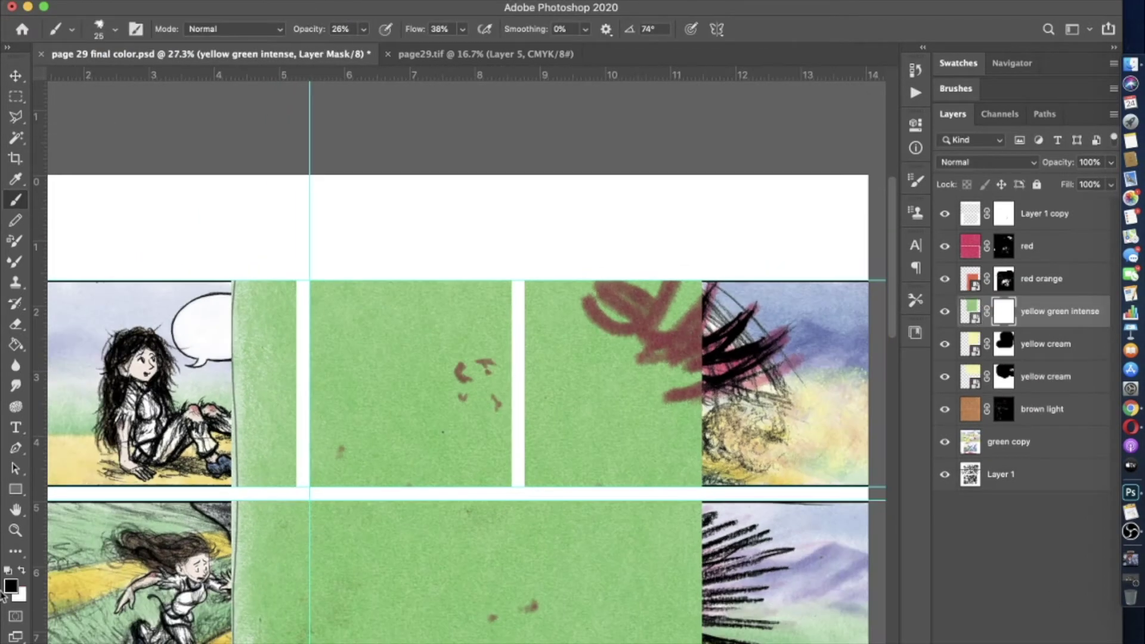
pyautogui.press('cmd+minus')
pyautogui.moveTo(333, 410)
pyautogui.mouseDown()
pyautogui.moveTo(550, 191)
pyautogui.moveTo(573, 322)
pyautogui.mouseUp()
# - Brush yellow green onto the running figure's tunic in the second panel with a textured 51 px brush at 42% opacity
pyautogui.scroll(10, 380, 306)
pyautogui.press('b')
pyautogui.click(115, 29)
pyautogui.click(363, 29)
pyautogui.click(115, 29)
pyautogui.doubleClick(115, 286)
pyautogui.moveTo(519, 454)
pyautogui.mouseDown()
pyautogui.moveTo(525, 358)
pyautogui.moveTo(596, 418)
pyautogui.moveTo(487, 290)
pyautogui.mouseUp()
pyautogui.scroll(-8, 496, 382)
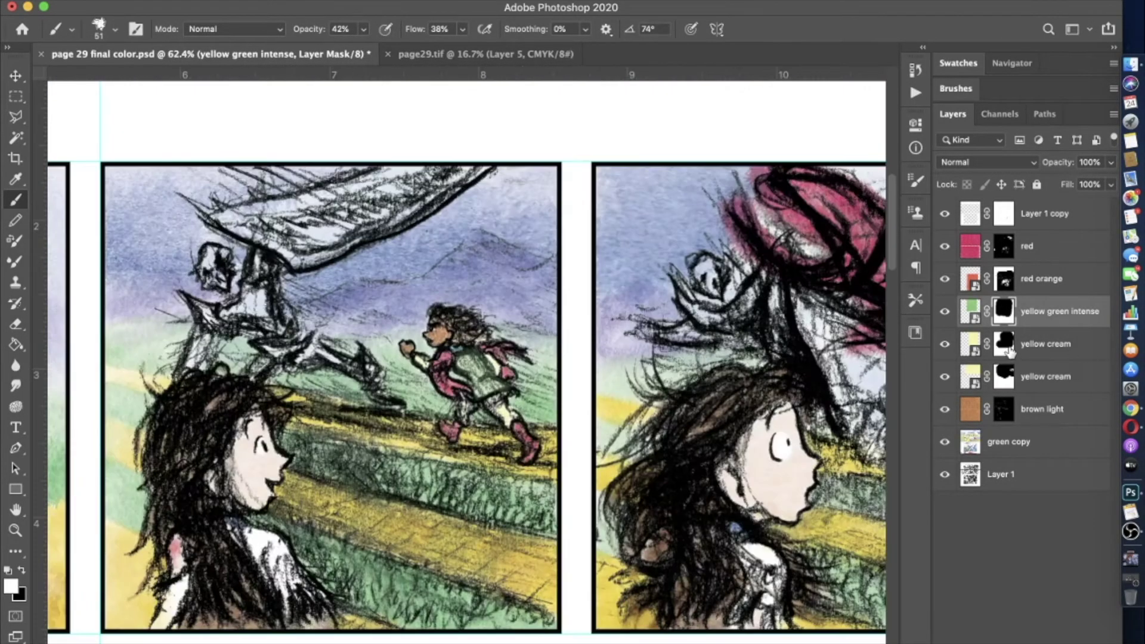
# - Set the yellow green intense layer to Multiply and strengthen the tunic's green on its mask at 100% brush opacity
pyautogui.hotkey('alt', '[')
pyautogui.scroll(6, 493, 388)
pyautogui.hotkey('alt', ']')
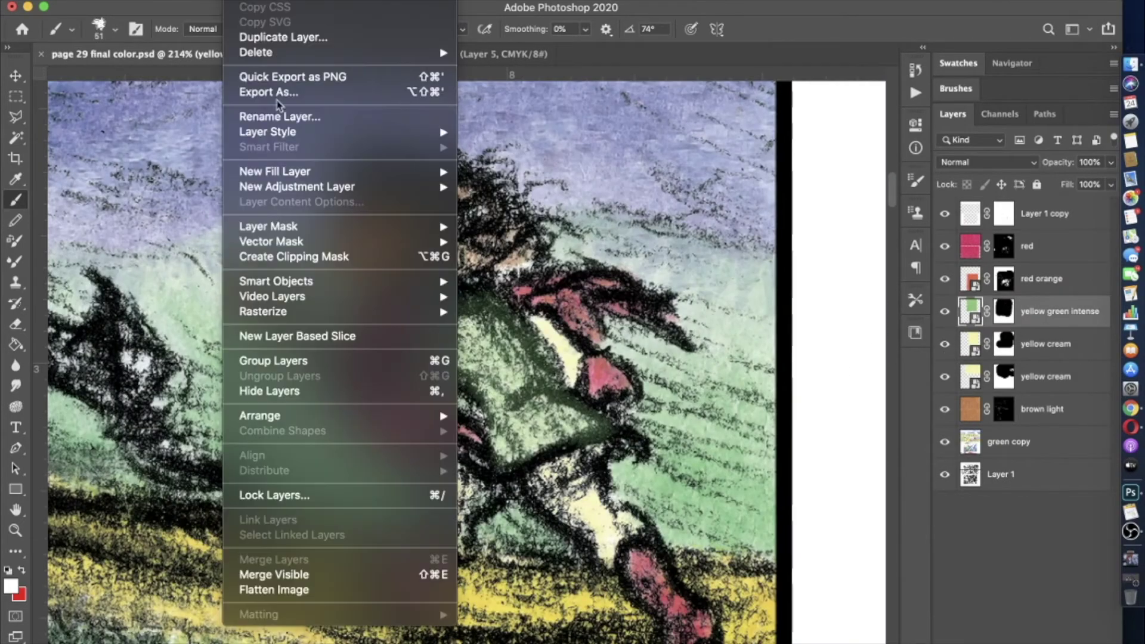
pyautogui.scroll(-5, 585, 280)
pyautogui.scroll(-3, 585, 280)
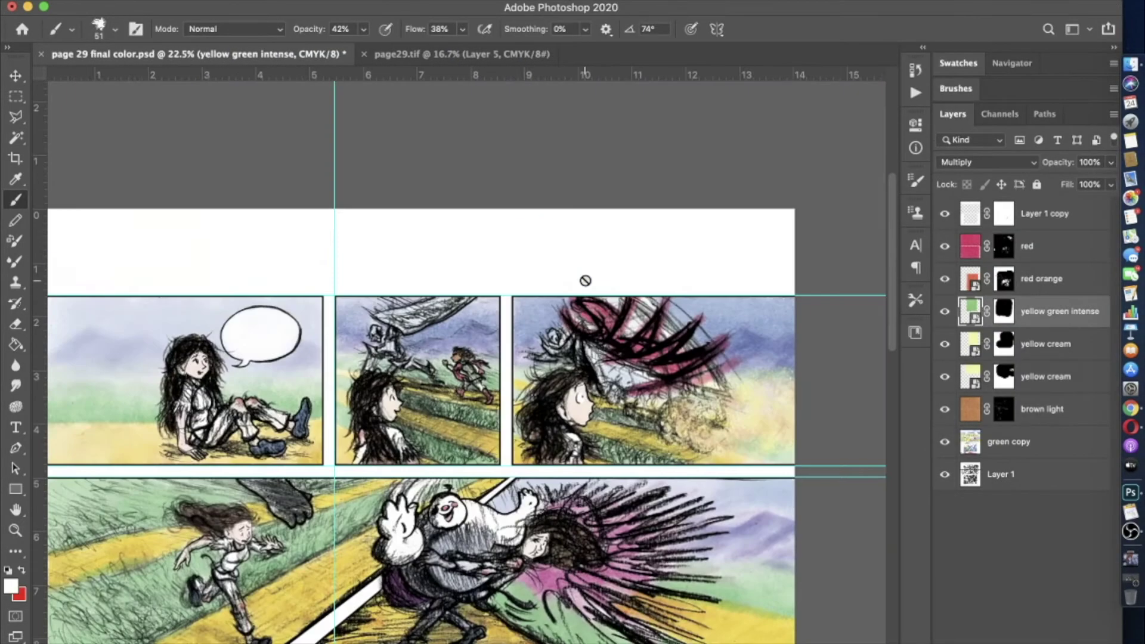
pyautogui.scroll(8, 471, 382)
pyautogui.press('super+backslash')
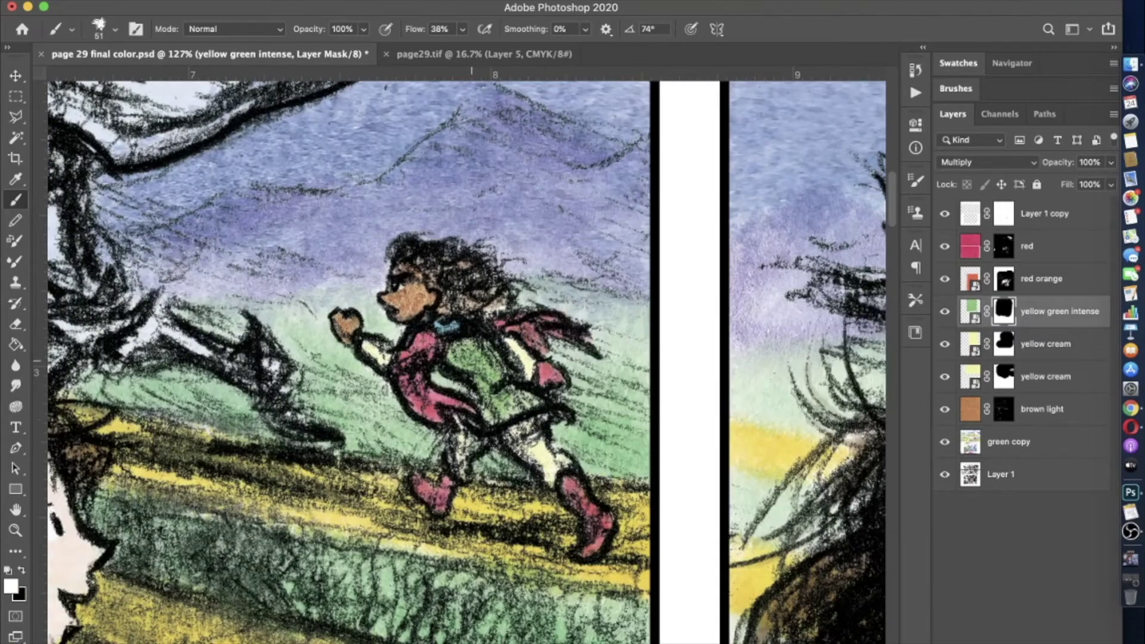
pyautogui.scroll(-8, 471, 382)
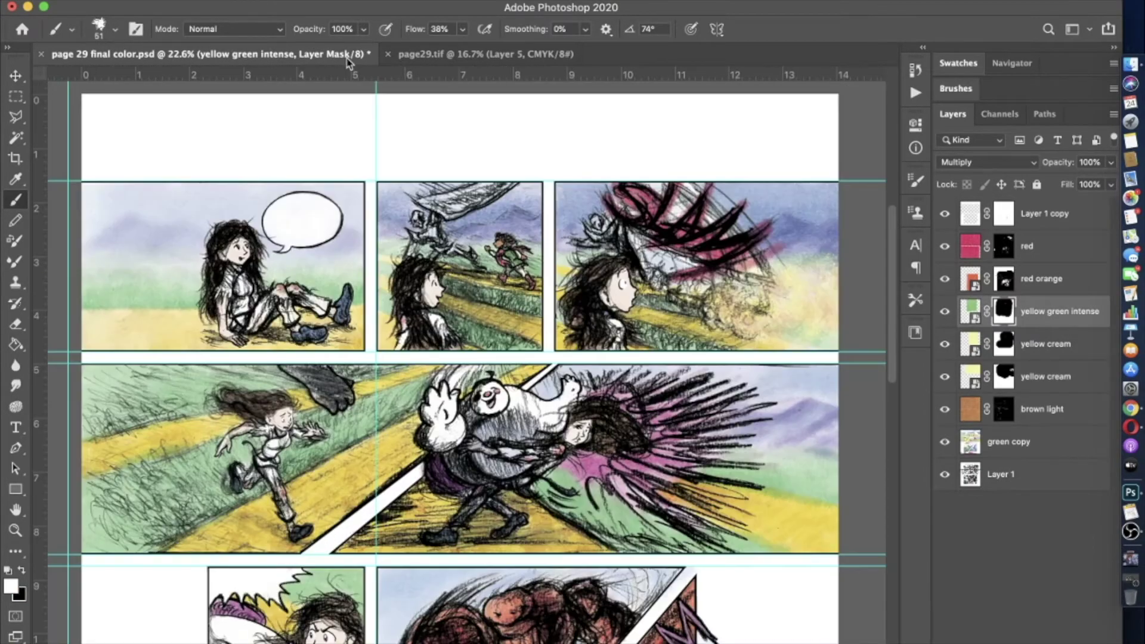
pyautogui.scroll(-2, 311, 211)
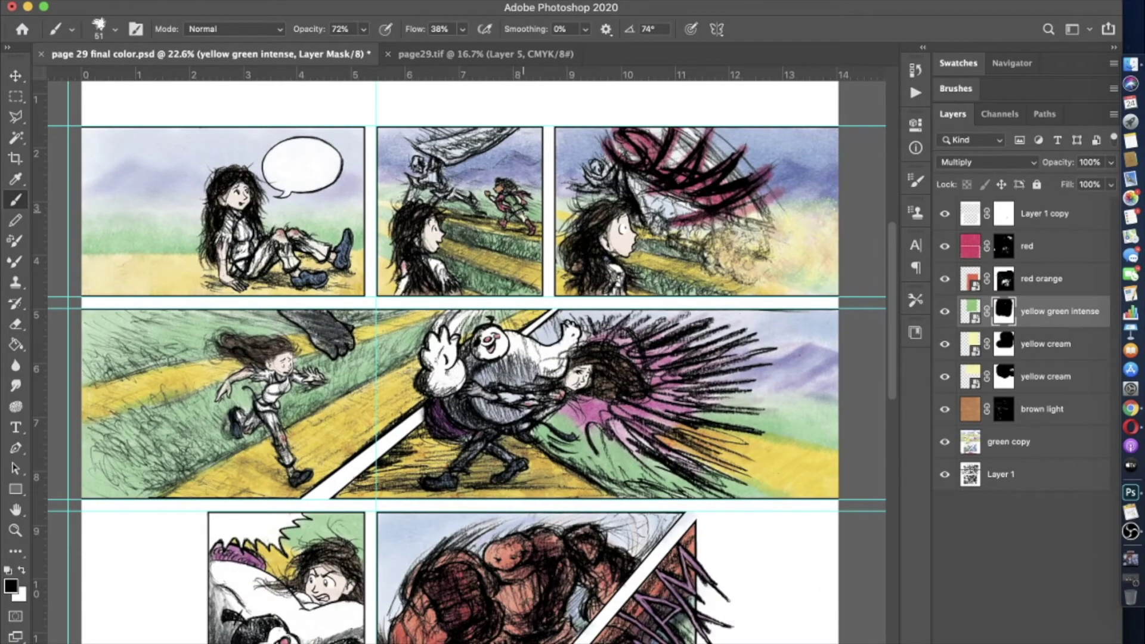
# - Place the blue navy texture above the upper yellow cream layer
pyautogui.hotkey('alt', '[')
pyautogui.scroll(5, 570, 170)
pyautogui.scroll(-6, 569, 170)
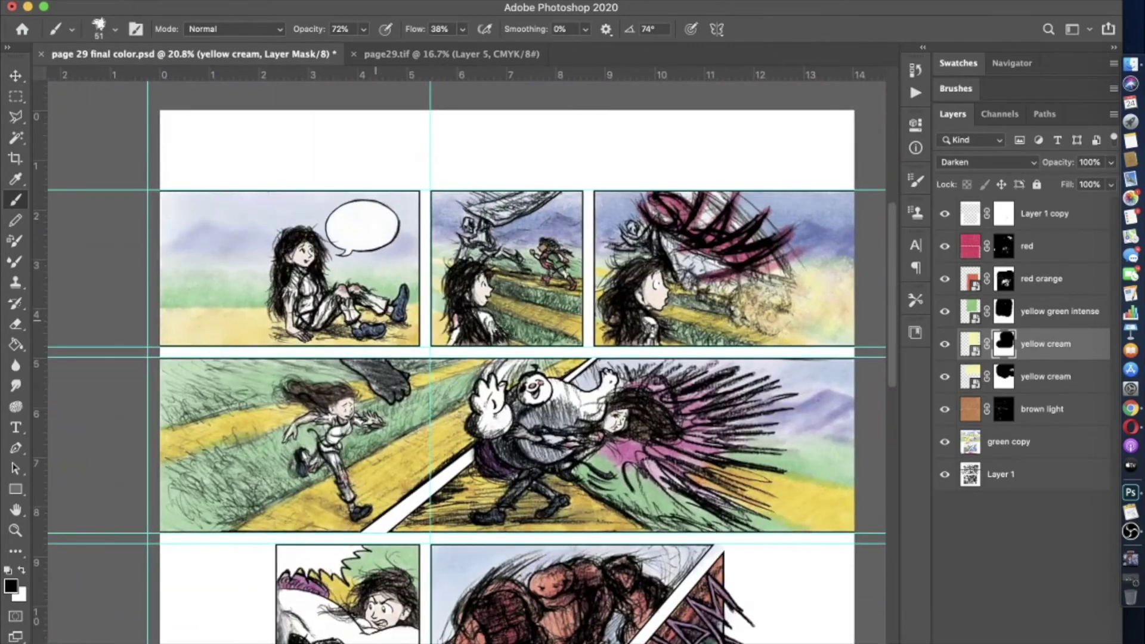
pyautogui.scroll(4, 515, 140)
pyautogui.press('super+Tab')
pyautogui.press('super+Tab')
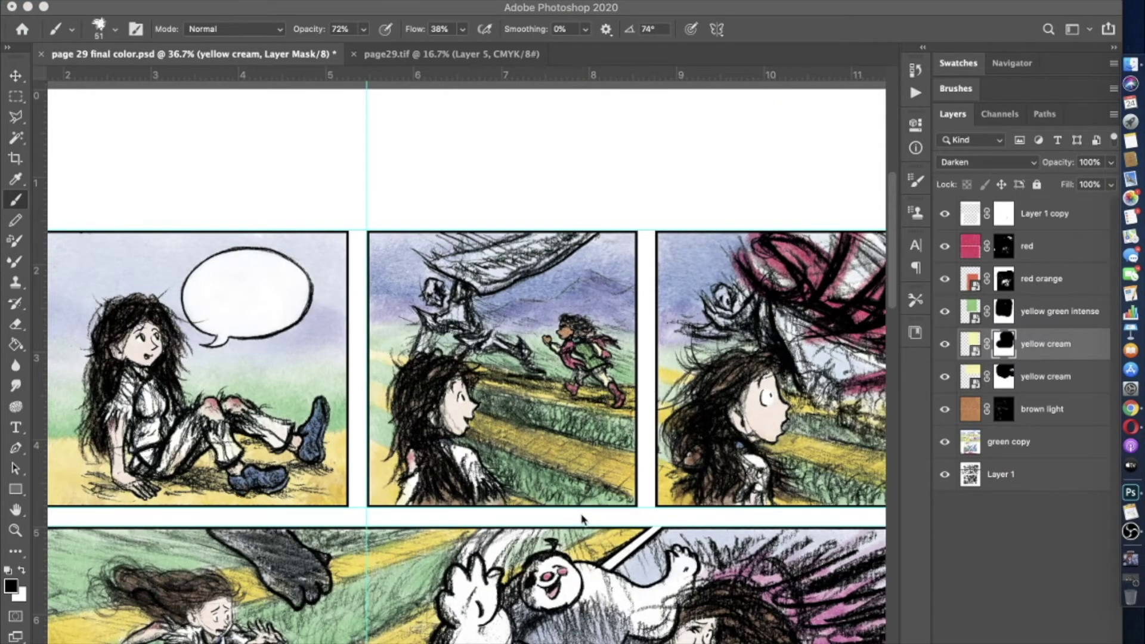
pyautogui.moveTo(582, 519); pyautogui.dragTo(583, 513)
pyautogui.press('super+minus')
pyautogui.press('super+minus')
pyautogui.press('Return')
# - Hide blue navy behind an inverted layer mask and brush it around the running figure's hair at 30 px and 72% opacity
pyautogui.press('super+alt+m')
pyautogui.press('super+i')
pyautogui.press('d')
pyautogui.press('x')
pyautogui.scroll(10, 334, 388)
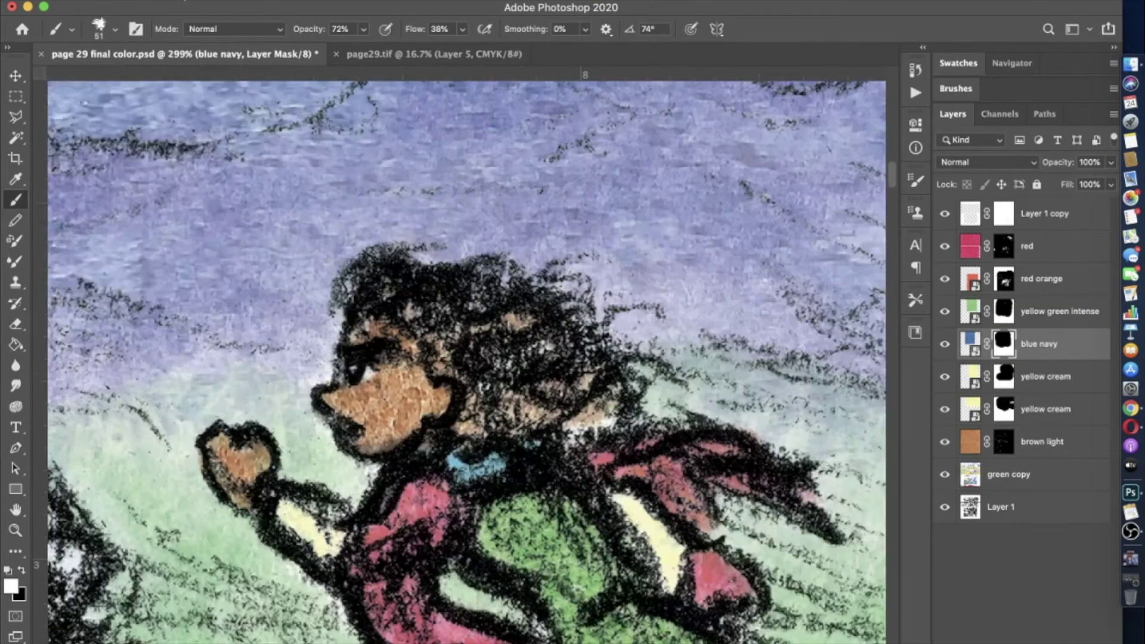
pyautogui.press('[')
pyautogui.press('[')
pyautogui.scroll(4, 474, 376)
pyautogui.moveTo(310, 220)
pyautogui.mouseDown()
pyautogui.moveTo(537, 251)
pyautogui.moveTo(656, 316)
pyautogui.moveTo(694, 370)
pyautogui.moveTo(513, 334)
pyautogui.mouseUp()
pyautogui.moveTo(387, 233); pyautogui.dragTo(632, 298)
pyautogui.scroll(-6, 453, 358)
# - Set the blue navy layer's blend mode to Multiply
pyautogui.click(247, 0)
pyautogui.moveTo(286, 133)
pyautogui.click(537, 56)
pyautogui.click(822, 69)
pyautogui.click(822, 107)
pyautogui.press('Return')
pyautogui.scroll(-4, 465, 358)
pyautogui.scroll(4, 588, 477)
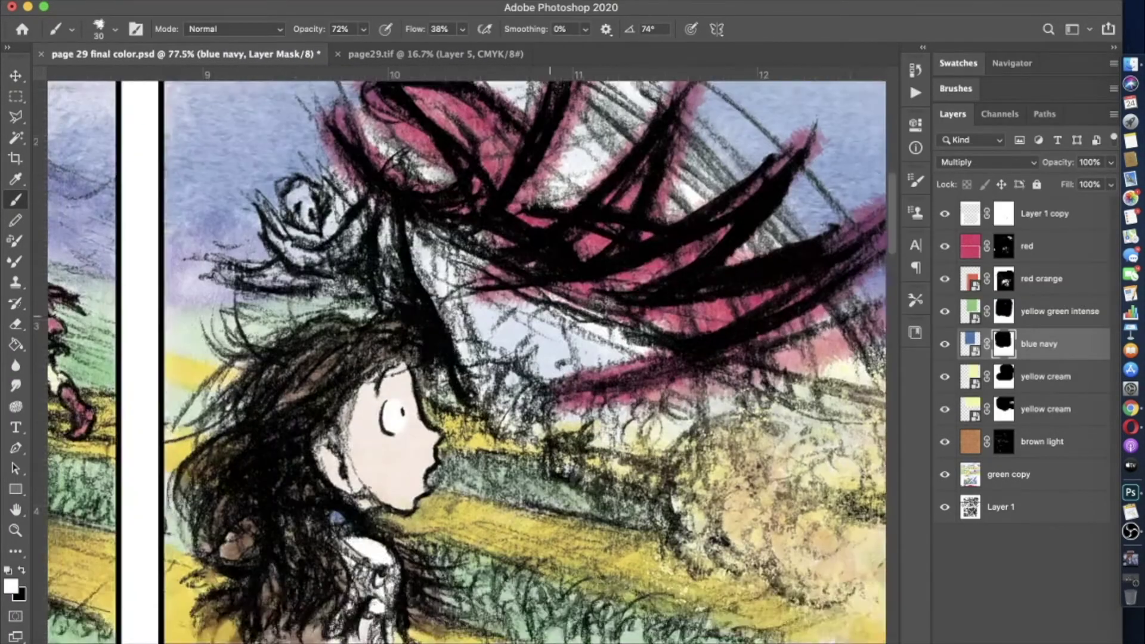
# - Merge all color layers from green copy up to red into one layer
pyautogui.scroll(-5, 501, 329)
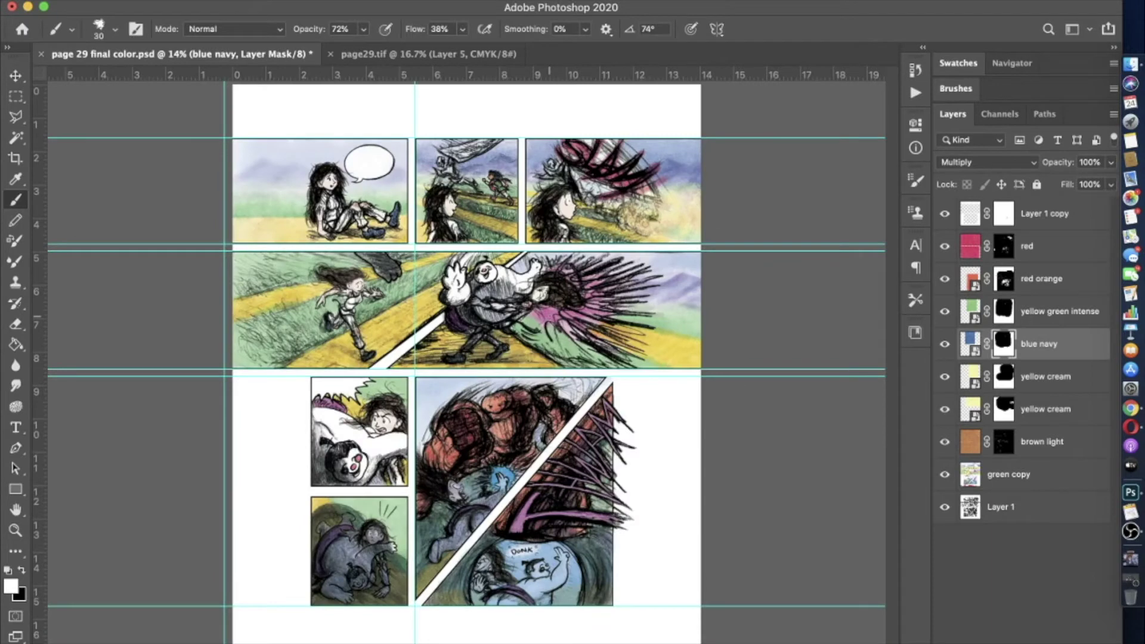
pyautogui.keyDown('shift'); pyautogui.click(1056, 477); pyautogui.keyUp('shift')
pyautogui.keyDown('shift'); pyautogui.click(1043, 249); pyautogui.keyUp('shift')
pyautogui.rightClick(1043, 249)
pyautogui.click(874, 458)
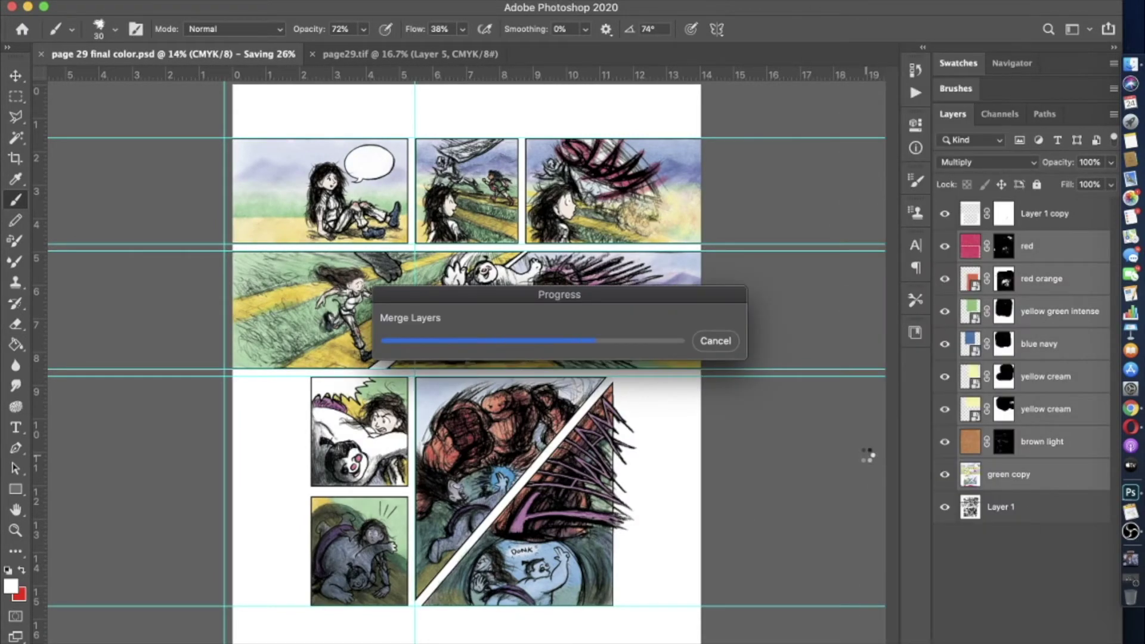
# - Change the merged red layer's blend mode in its blending options so it blends with the line art
pyautogui.click(245, 5)
pyautogui.moveTo(383, 127)
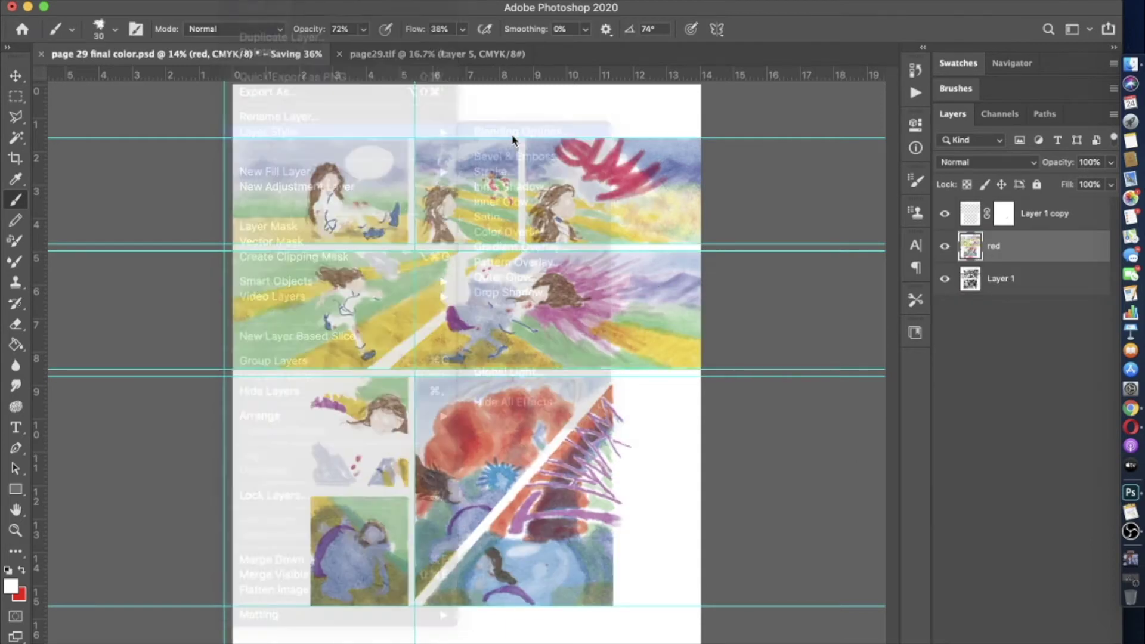
pyautogui.click(550, 127)
pyautogui.click(835, 66)
pyautogui.click(841, 110)
pyautogui.click(1062, 38)
# - Bring the panel borders, merged colors and line art layers into page29.tif and move them up over the page
pyautogui.hotkey('alt', '[')
pyautogui.click(156, 1)
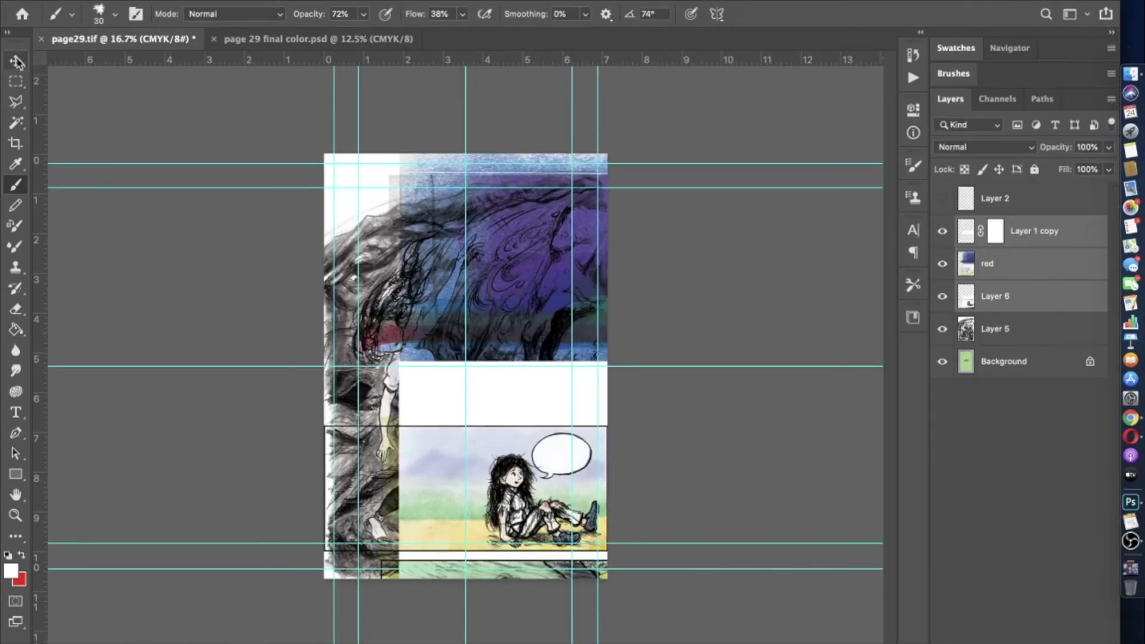
pyautogui.click(17, 61)
pyautogui.moveTo(432, 370); pyautogui.dragTo(409, 224)
# - Free transform the three imported layers, scaling them proportionally to about 51% over the page
pyautogui.click(156, 1)
pyautogui.click(205, 325)
pyautogui.moveTo(346, 469); pyautogui.dragTo(504, 494)
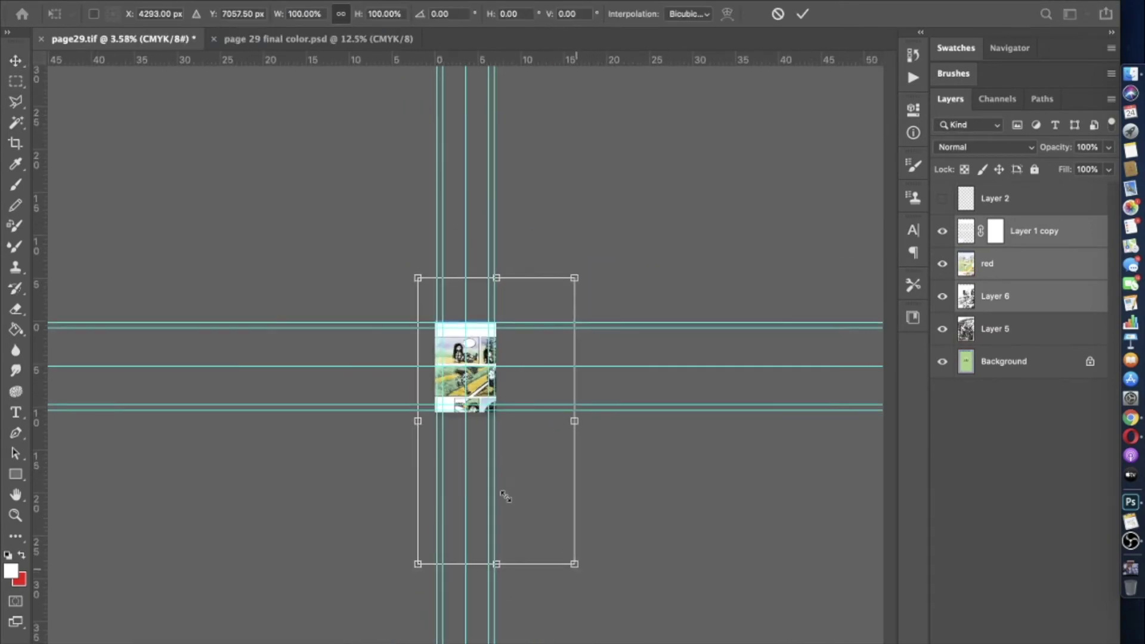
pyautogui.scroll(5, 472, 374)
pyautogui.scroll(-3, 348, 362)
pyautogui.moveTo(668, 133); pyautogui.dragTo(609, 205)
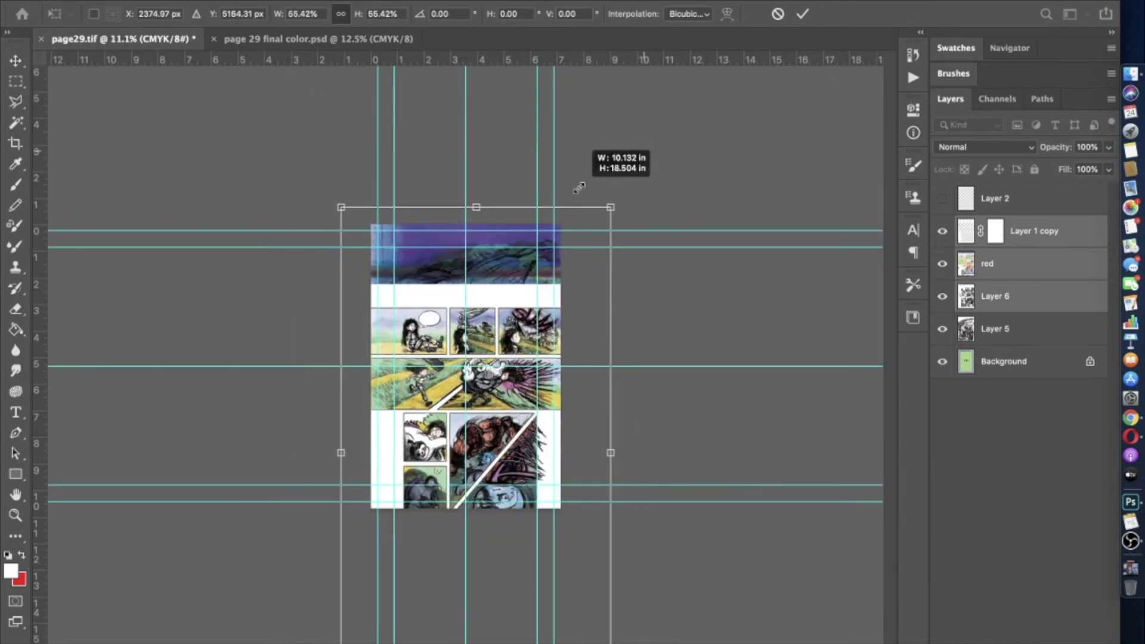
pyautogui.scroll(3, 493, 292)
pyautogui.moveTo(431, 232); pyautogui.dragTo(425, 217)
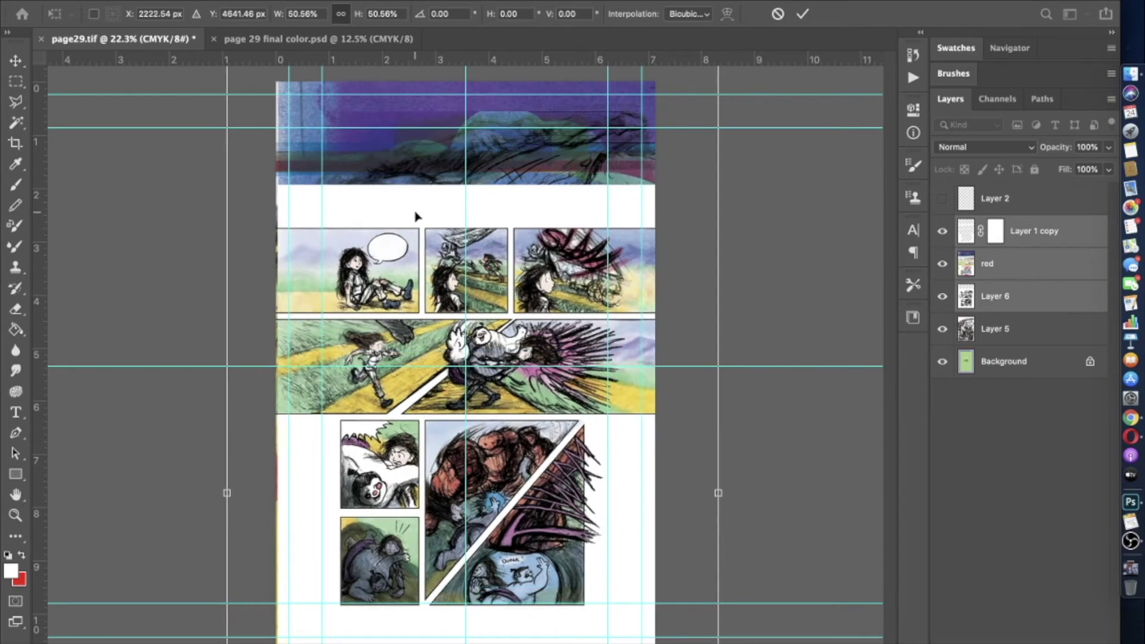
# - Shift the scaled artwork left to line up the panels' left side with the page edge
pyautogui.scroll(3, 417, 217)
pyautogui.scroll(5, 268, 223)
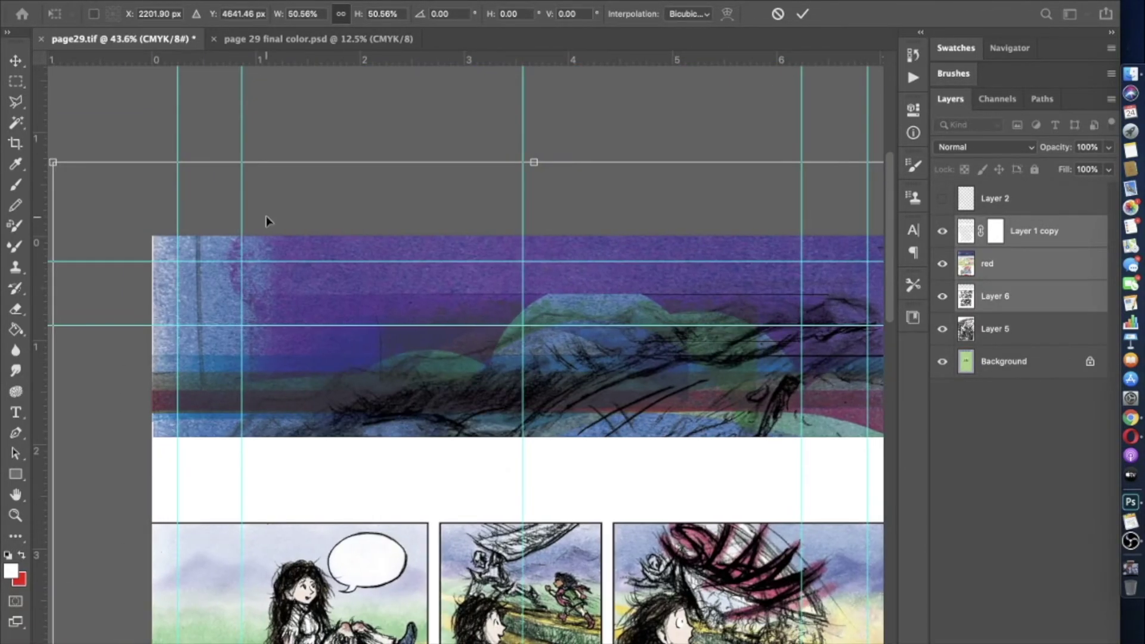
pyautogui.scroll(3, 266, 220)
pyautogui.hscroll(-4, 226, 266)
pyautogui.scroll(4, 227, 270)
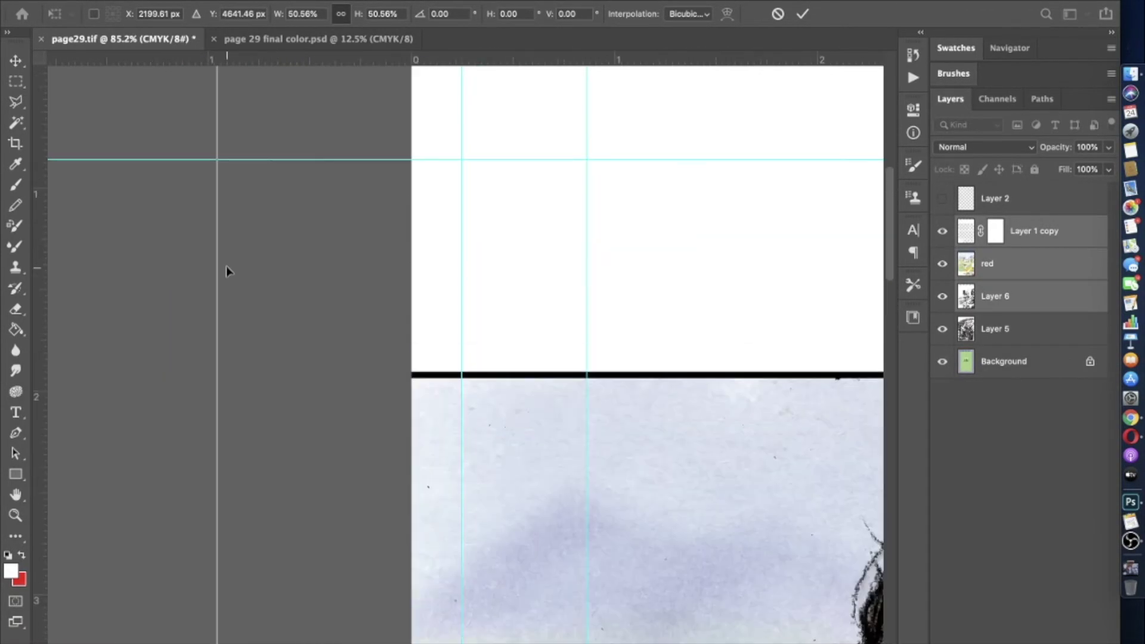
# - Enlarge the imported artwork proportionally to about 58% and reposition it on the page
pyautogui.scroll(-8, 307, 284)
pyautogui.moveTo(352, 635); pyautogui.dragTo(342, 643)
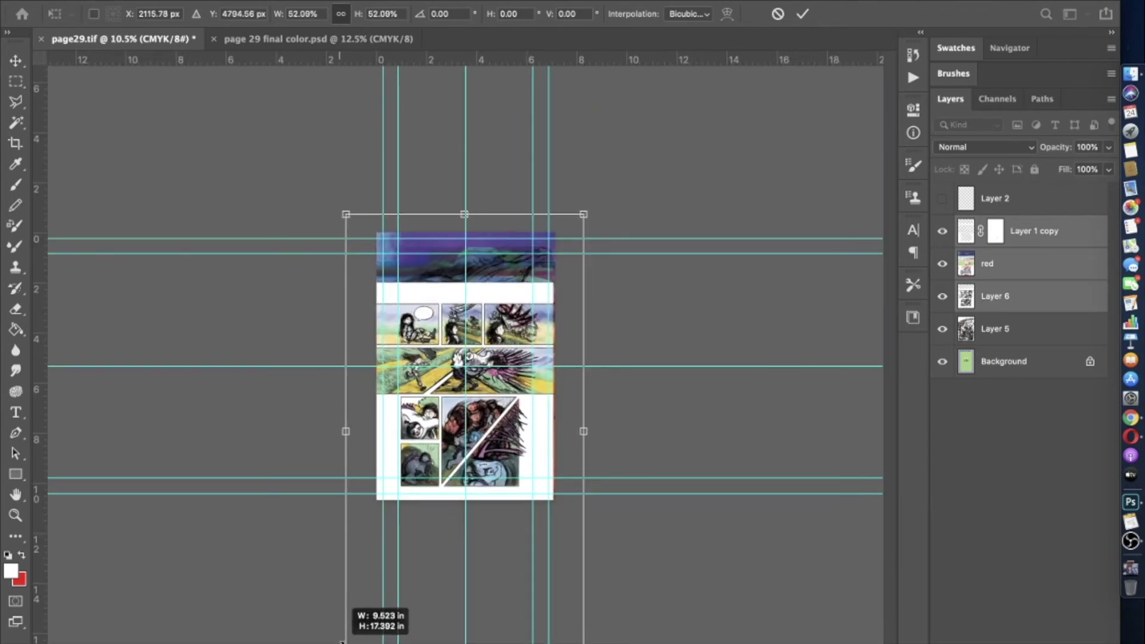
pyautogui.scroll(3, 644, 103)
pyautogui.moveTo(590, 208); pyautogui.dragTo(657, 102)
pyautogui.moveTo(515, 376); pyautogui.dragTo(517, 375)
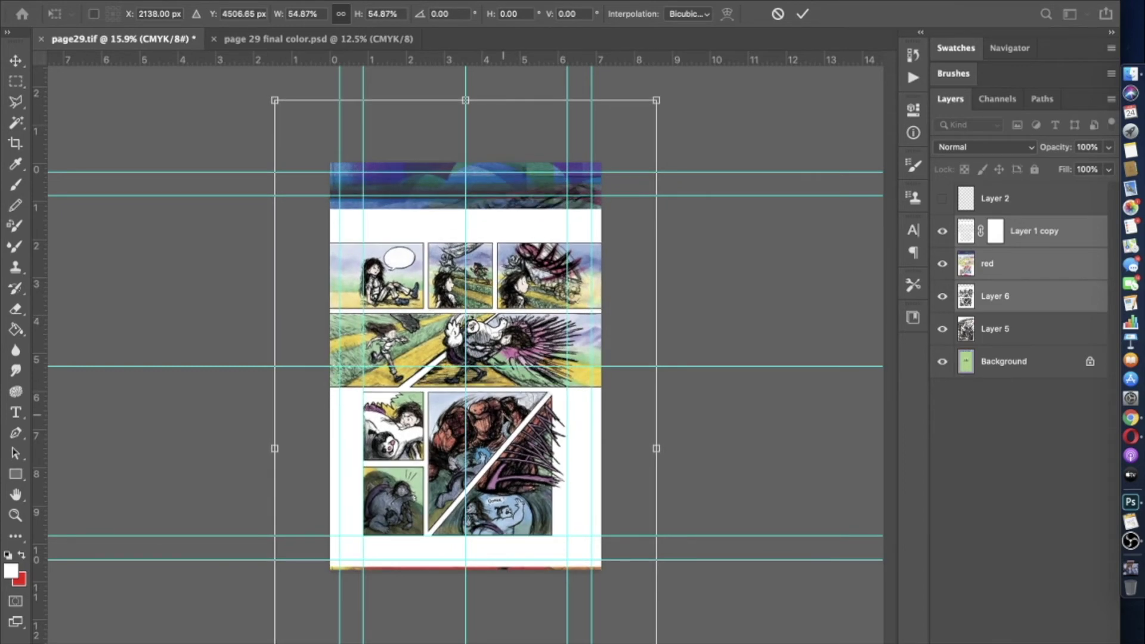
pyautogui.moveTo(662, 95); pyautogui.dragTo(660, 93)
pyautogui.moveTo(274, 93); pyautogui.dragTo(264, 70)
pyautogui.moveTo(495, 415); pyautogui.dragTo(501, 425)
pyautogui.moveTo(495, 467); pyautogui.dragTo(496, 471)
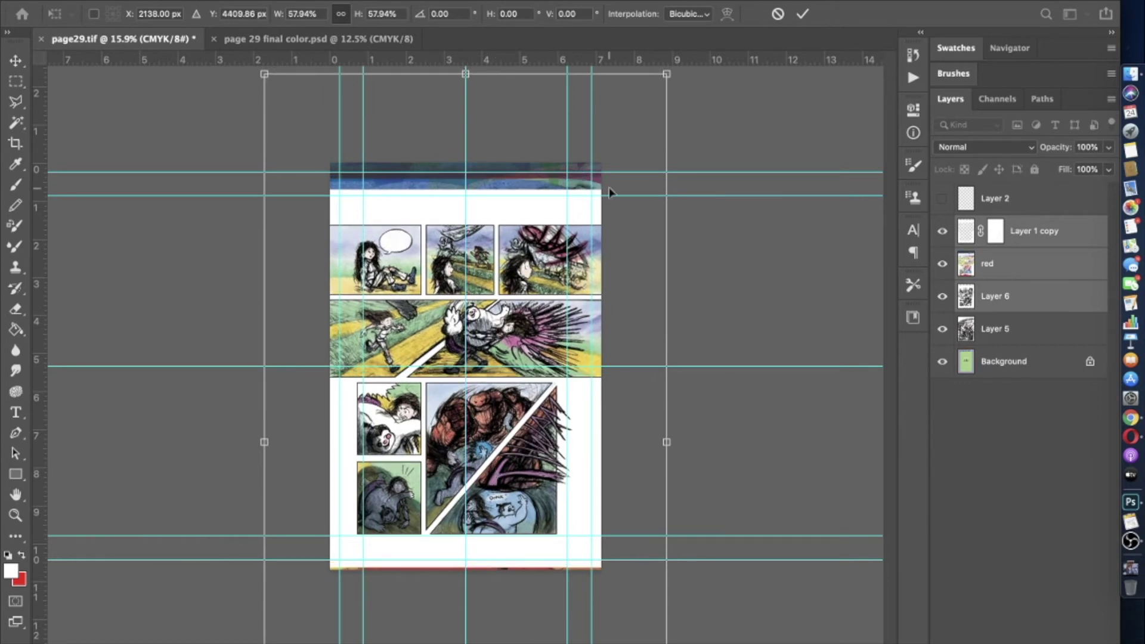
# - Enlarge the imported artwork to about 60% and adjust its position against the page guides
pyautogui.scroll(-2, 544, 284)
pyautogui.moveTo(643, 107); pyautogui.dragTo(644, 94)
pyautogui.moveTo(289, 99); pyautogui.dragTo(287, 95)
pyautogui.moveTo(442, 286); pyautogui.dragTo(439, 294)
pyautogui.scroll(3, 439, 295)
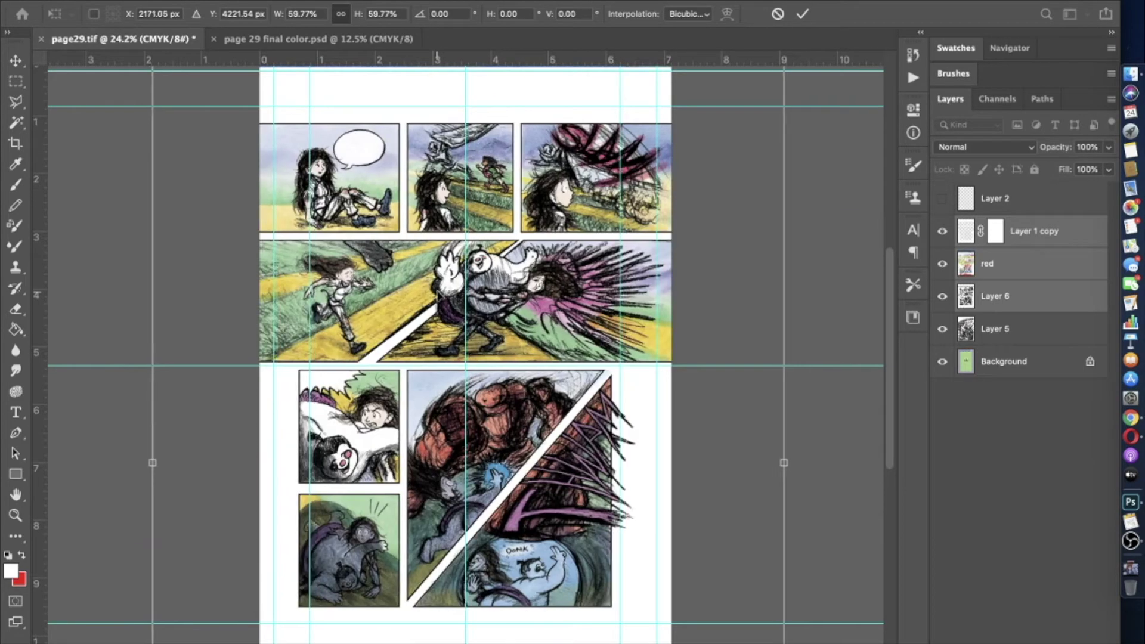
# - Reduce the imported artwork proportionally to about 58%, align it with the page guides, and apply the transform
pyautogui.scroll(5, 439, 293)
pyautogui.moveTo(704, 159); pyautogui.dragTo(687, 187)
pyautogui.scroll(-5, 477, 430)
pyautogui.moveTo(477, 430); pyautogui.dragTo(471, 411)
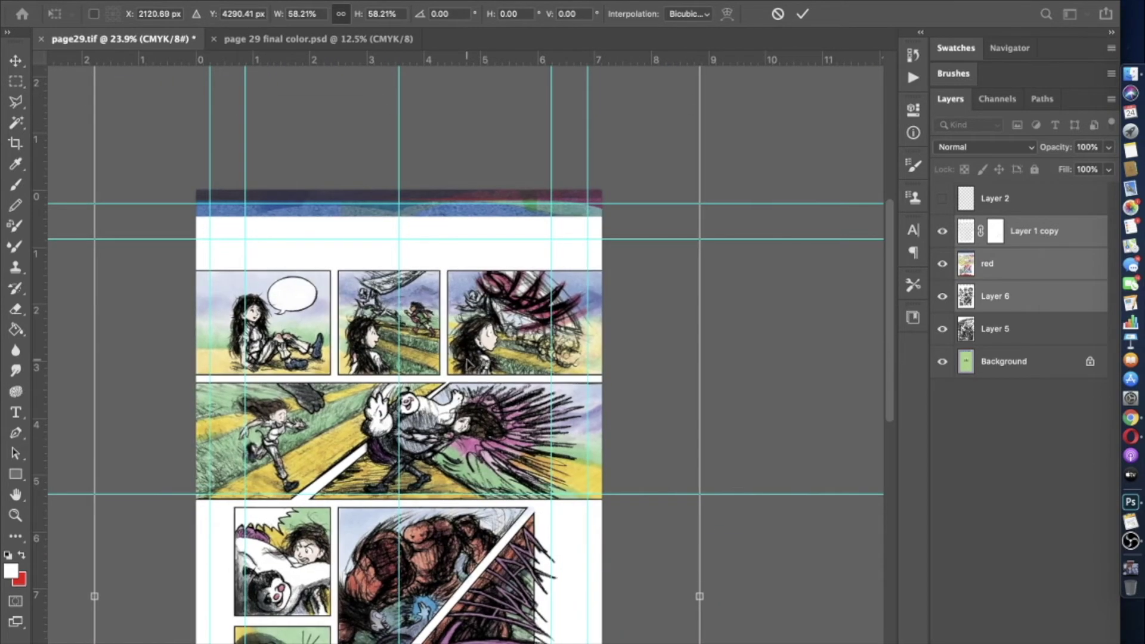
pyautogui.scroll(-2, 467, 360)
pyautogui.moveTo(467, 360); pyautogui.dragTo(467, 354)
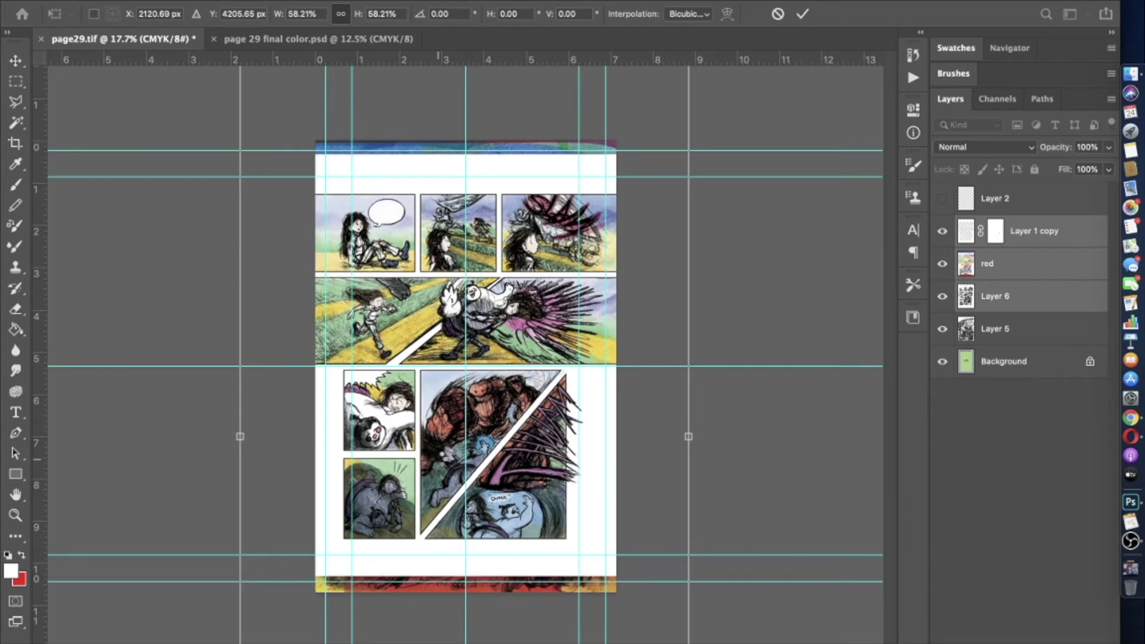
pyautogui.press('Return')
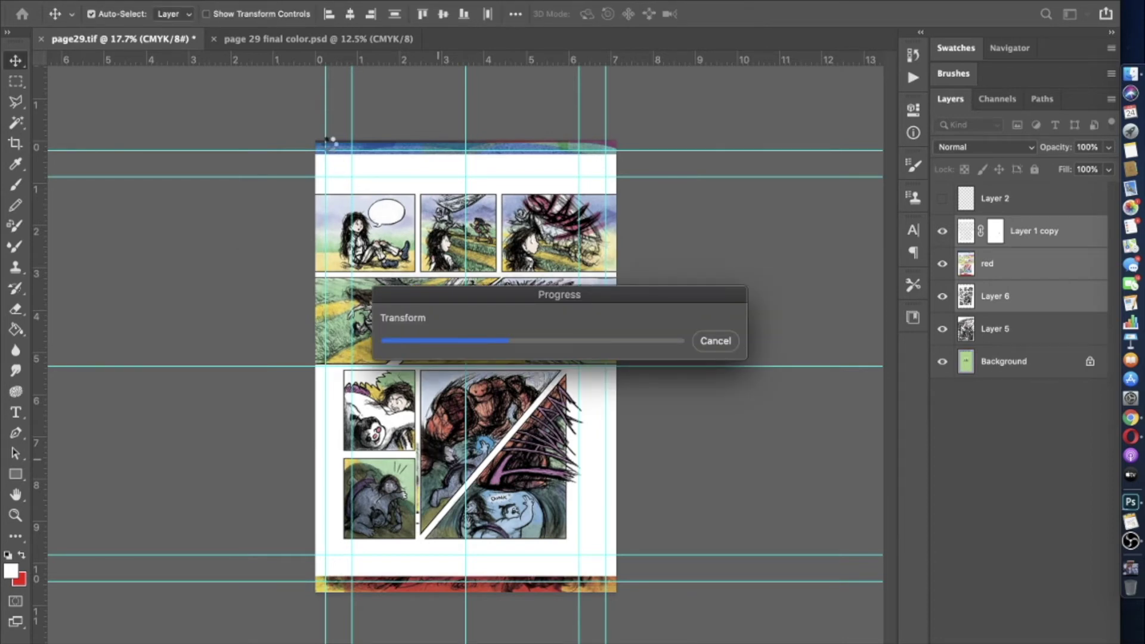
# - Hide Layer 5 and the green Background, and toggle the other layers' visibility to check the page margins from Layer 6
pyautogui.click(943, 328)
pyautogui.click(1009, 296)
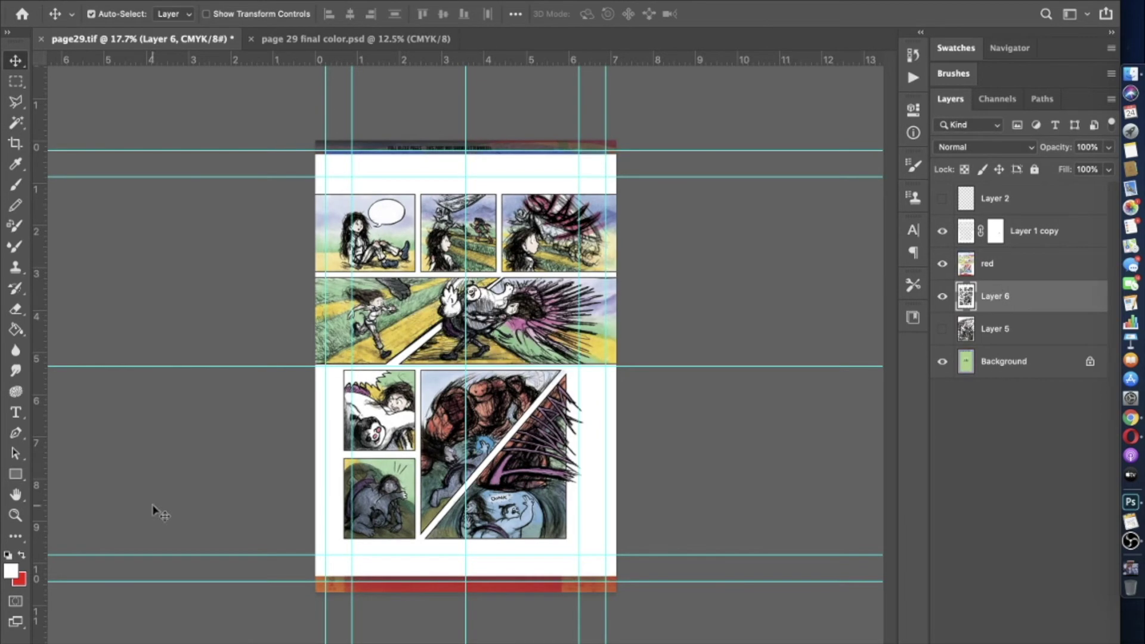
pyautogui.press('g')
pyautogui.click(982, 325)
pyautogui.click(990, 297)
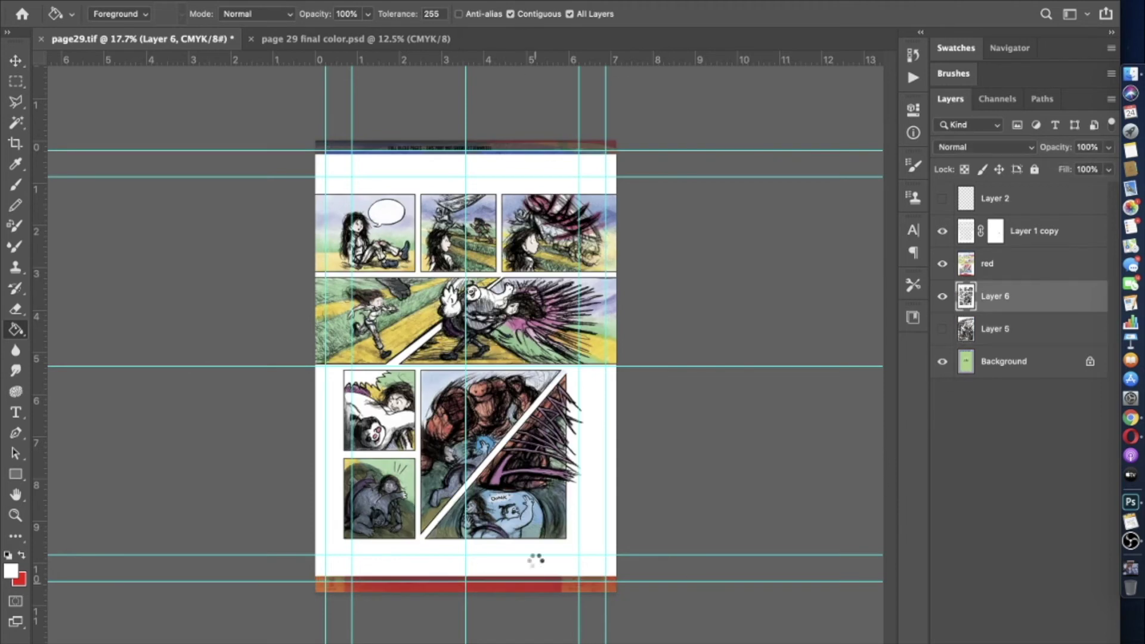
pyautogui.keyDown('alt'); pyautogui.click(942, 296); pyautogui.keyUp('alt')
pyautogui.click(941, 361)
pyautogui.click(941, 361)
pyautogui.click(943, 231)
pyautogui.click(943, 264)
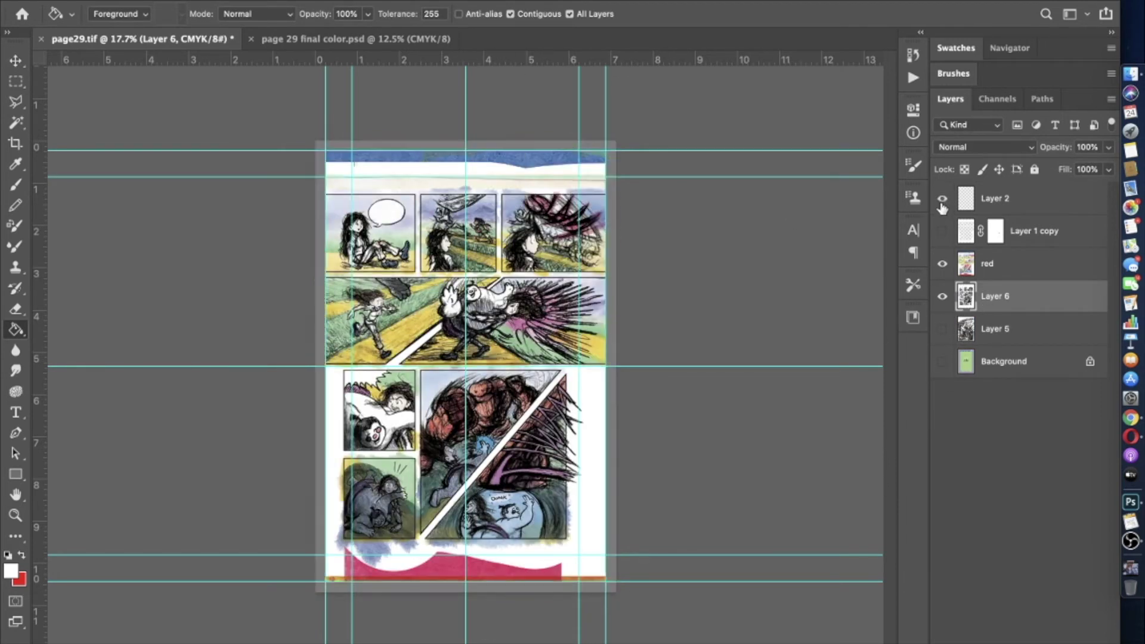
# - Clear the stray color strips from the page's top and bottom margins on the red layer with white, and deselect
pyautogui.click(967, 256)
pyautogui.press('m')
pyautogui.moveTo(298, 139); pyautogui.dragTo(709, 163)
pyautogui.press('b')
pyautogui.moveTo(268, 104); pyautogui.dragTo(656, 119)
pyautogui.scroll(-2, 471, 364)
pyautogui.moveTo(222, 609); pyautogui.dragTo(609, 543)
pyautogui.moveTo(334, 585); pyautogui.dragTo(626, 585)
pyautogui.click(626, 585)
pyautogui.press('m')
pyautogui.hotkey('ctrl', 'd')
pyautogui.hotkey('ctrl', '-')
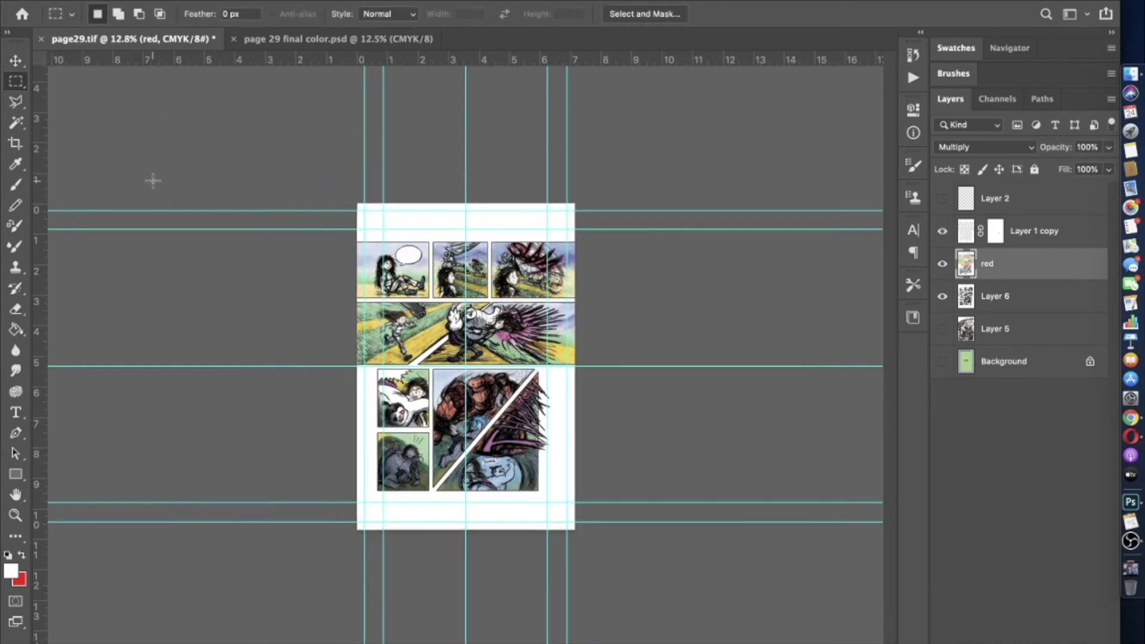
# - Select Layer 1 copy, red and Layer 6 together and nudge the artwork slightly upward on the page
pyautogui.hotkey('ctrl', '+')
pyautogui.click(1014, 297)
pyautogui.click(1026, 231)
pyautogui.click(15, 62)
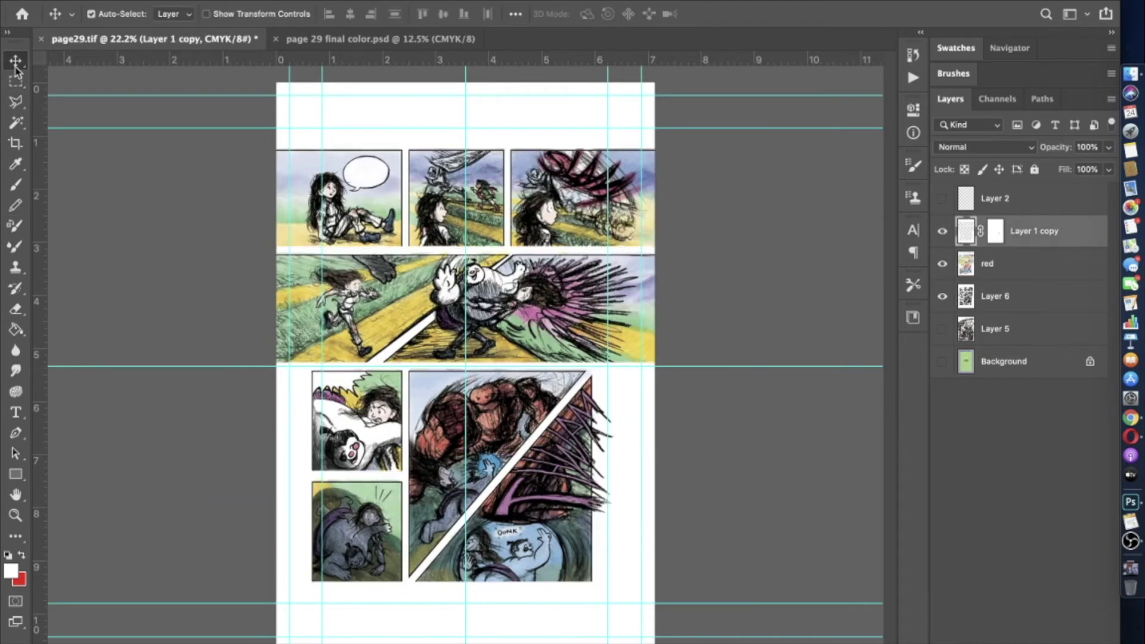
pyautogui.click(173, 6)
pyautogui.keyDown('shift'); pyautogui.click(983, 307); pyautogui.keyUp('shift')
pyautogui.click(15, 62)
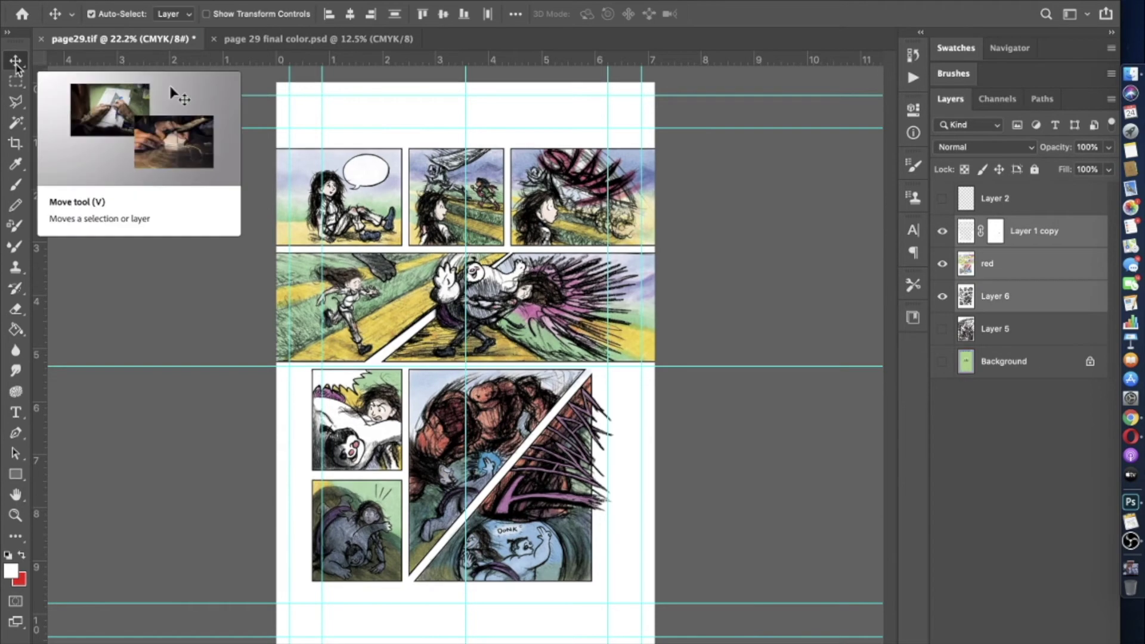
# - Select Layer 6 and ready a large white Pencil for the leftover strip along the page's bottom edge
pyautogui.click(465, 366)
pyautogui.press('b')
pyautogui.scroll(-2, 466, 367)
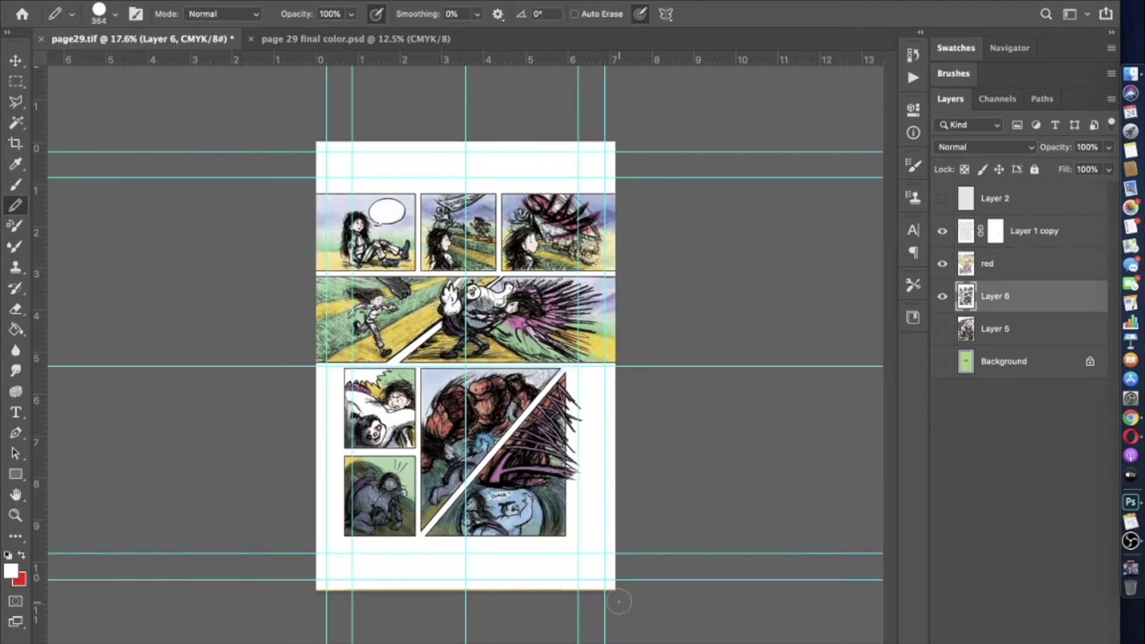
pyautogui.hotkey('alt', ']')
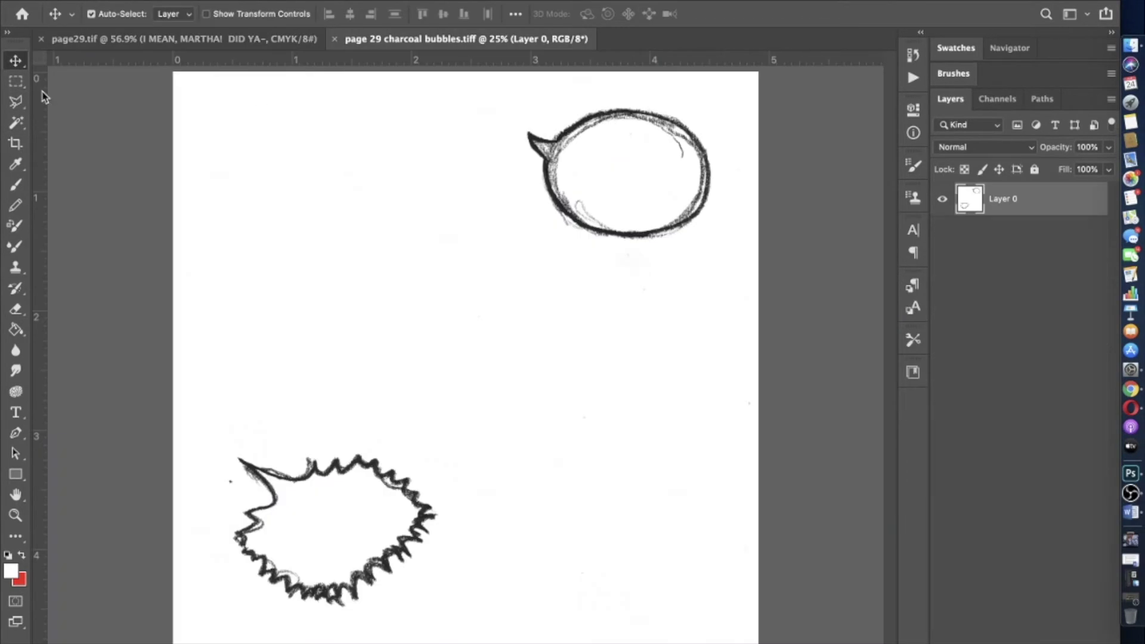
# - Paint white over the sketchy shading inside the round speech bubble in the charcoal bubbles file, starting along its upper edge
pyautogui.press('m')
pyautogui.moveTo(728, 97); pyautogui.dragTo(513, 254)
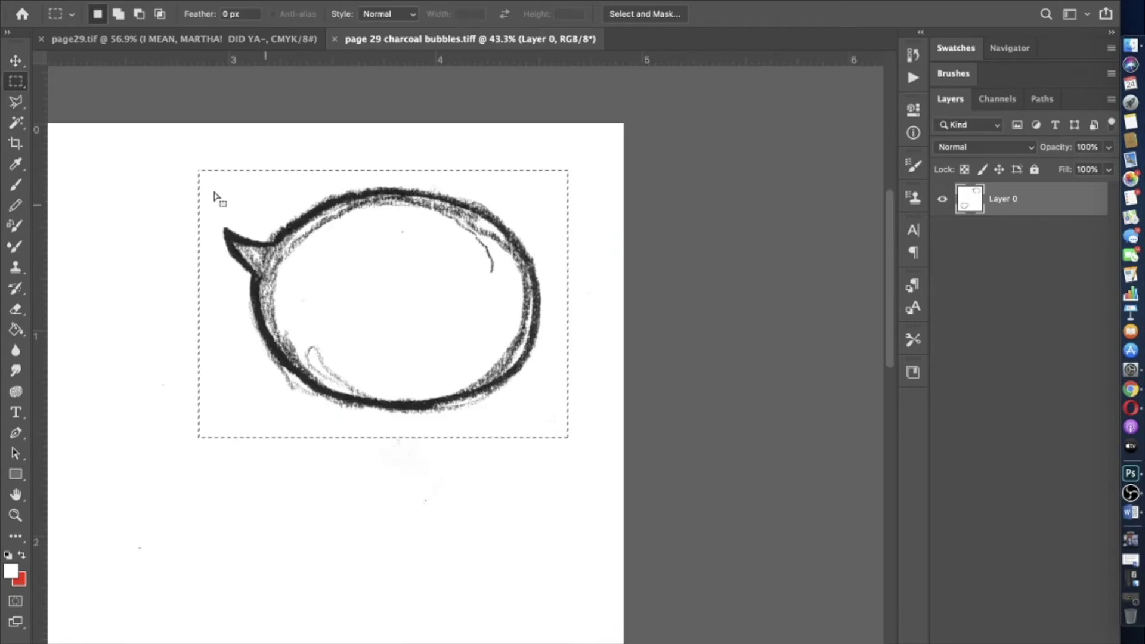
pyautogui.press('b')
pyautogui.hotkey('ctrl', 'd')
pyautogui.scroll(3, 367, 268)
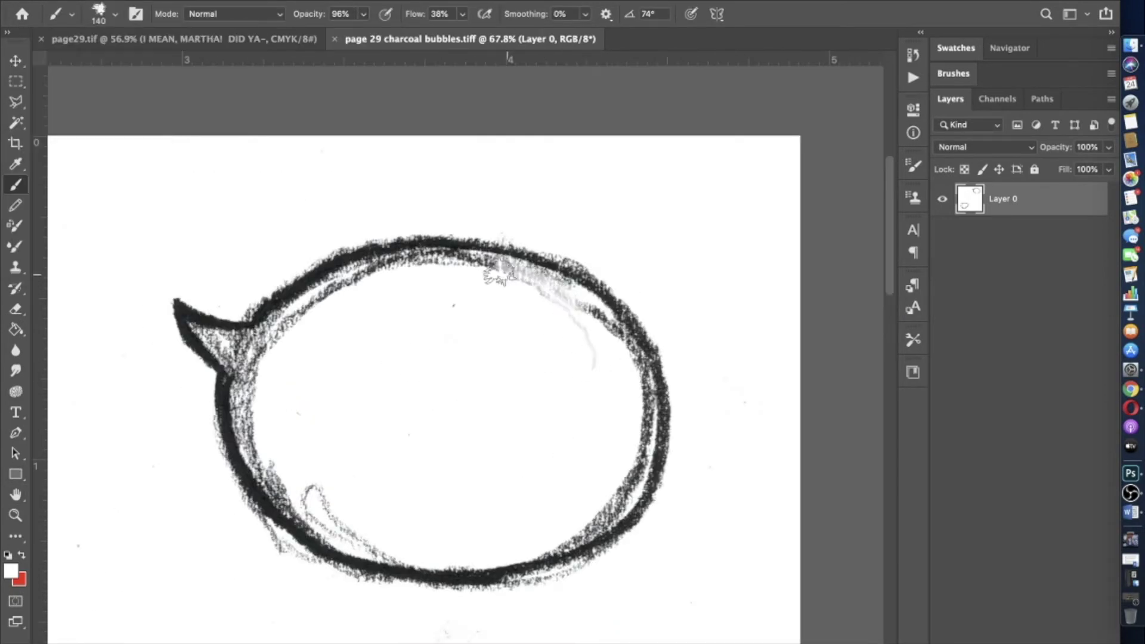
pyautogui.moveTo(392, 268); pyautogui.dragTo(561, 296)
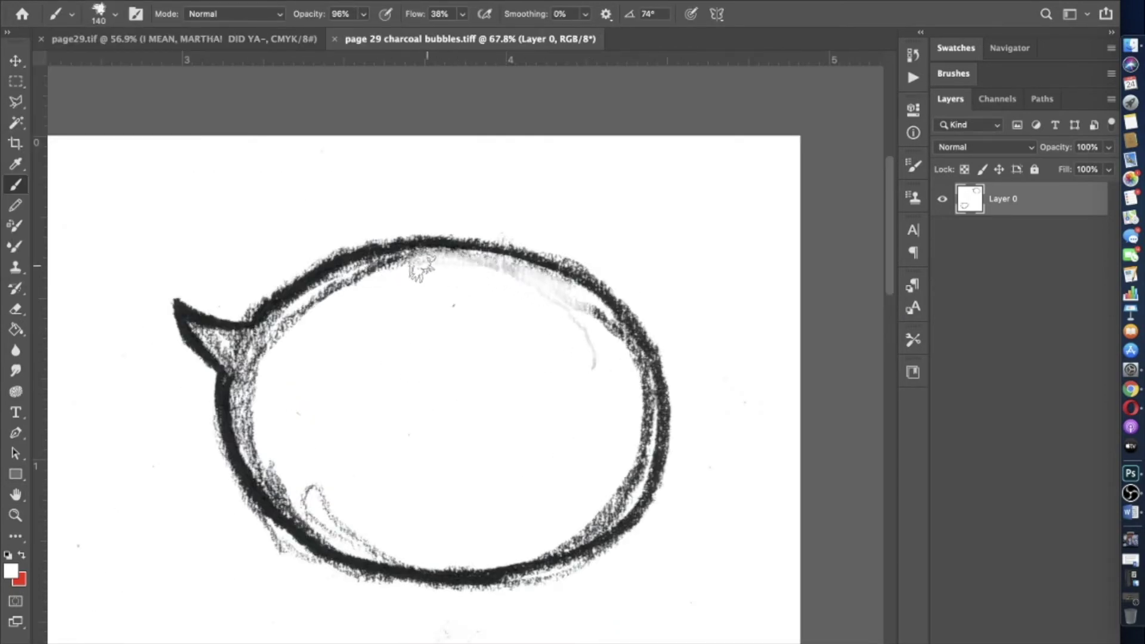
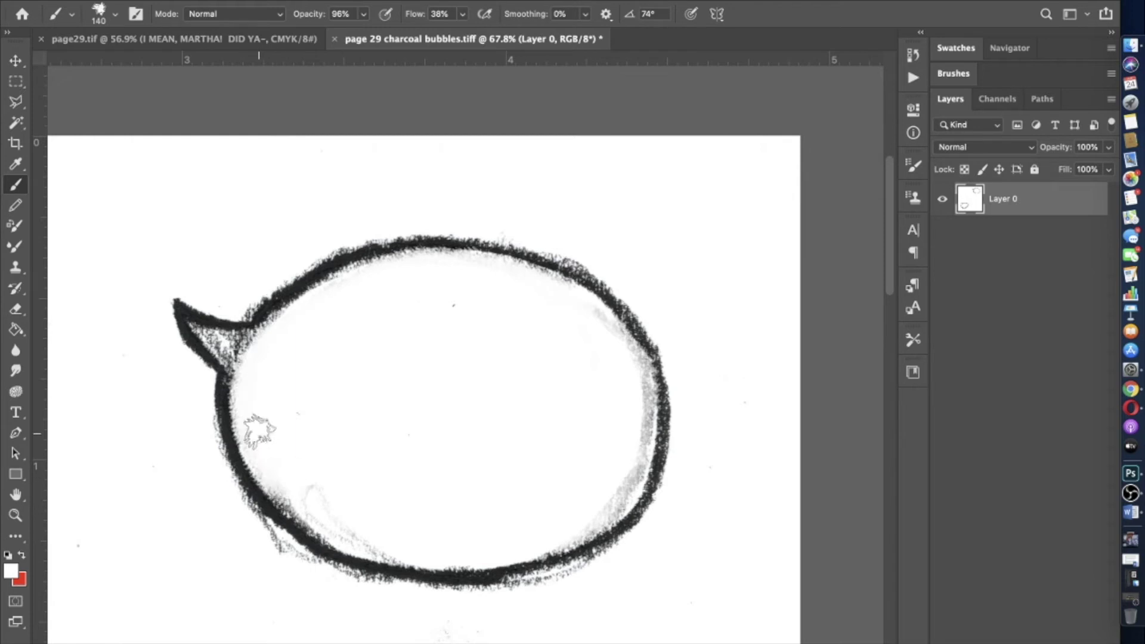
# - Clean the remaining shading from the round bubble's rim and tail with a smaller white brush of about 65 px
pyautogui.click(112, 28)
pyautogui.click(338, 536)
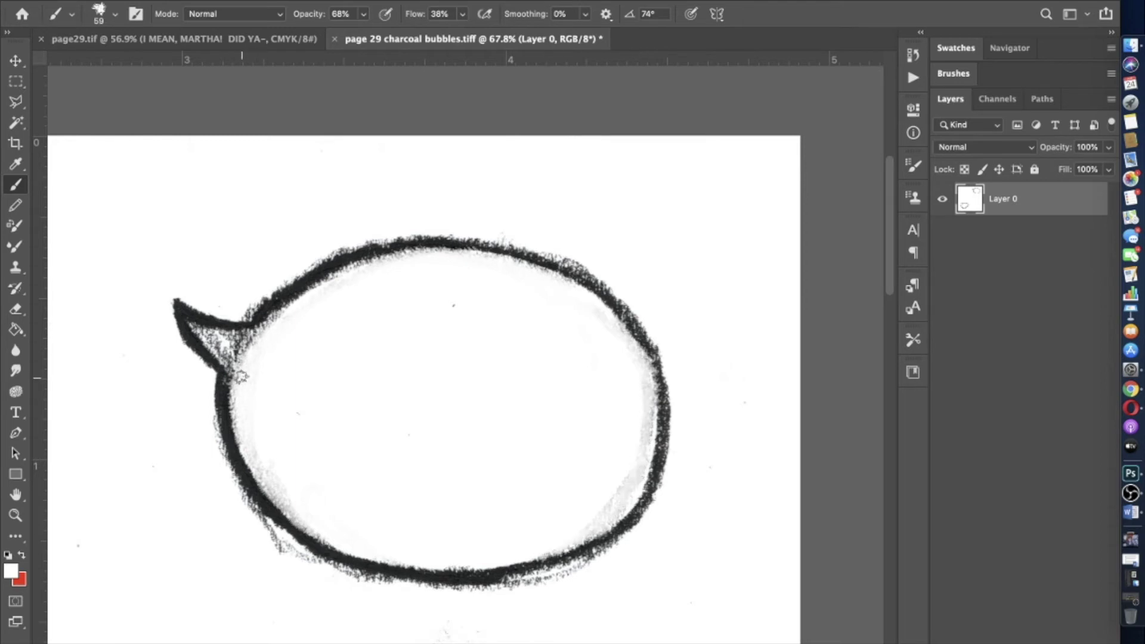
pyautogui.click(115, 14)
pyautogui.doubleClick(108, 243)
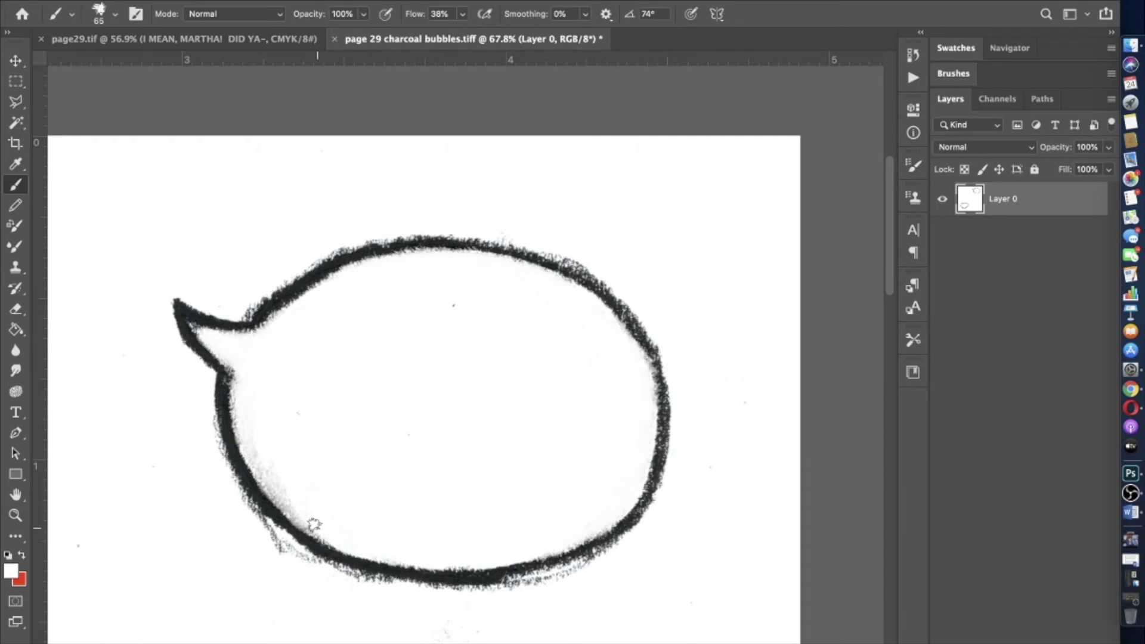
pyautogui.scroll(2, 246, 428)
pyautogui.scroll(-3, 241, 434)
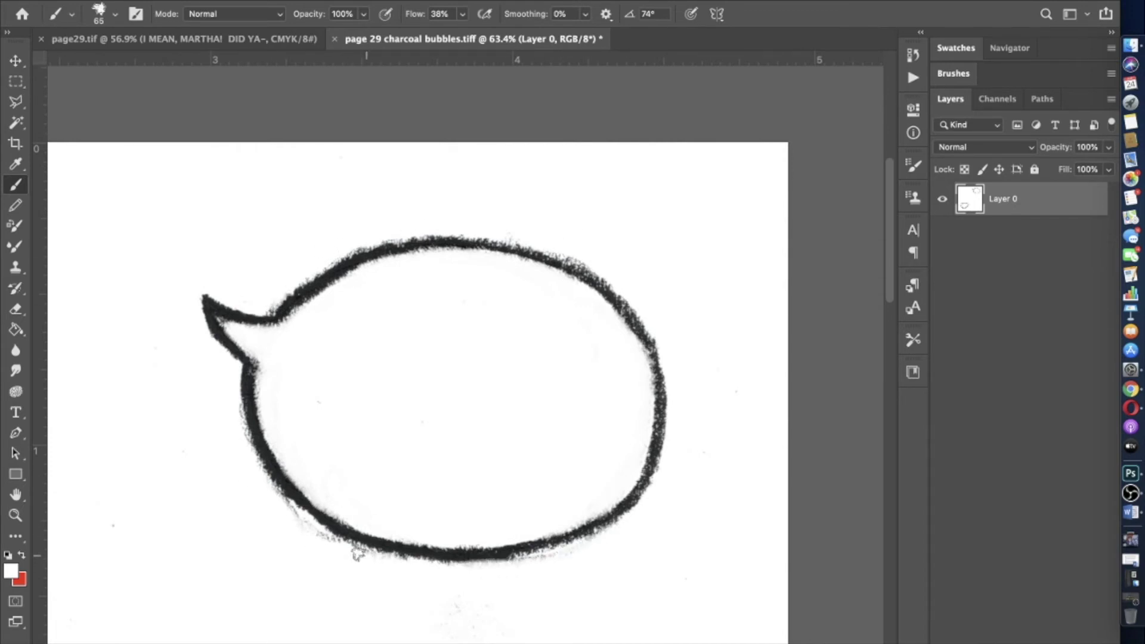
# - Select the cleaned round bubble with a rectangular marquee and copy it into page29.tif
pyautogui.scroll(-3, 264, 482)
pyautogui.scroll(2, 257, 477)
pyautogui.scroll(-2, 249, 477)
pyautogui.press('m')
pyautogui.moveTo(505, 111); pyautogui.dragTo(708, 260)
pyautogui.hotkey('ctrl', 'c')
pyautogui.click(179, 39)
pyautogui.hotkey('ctrl', 'v')
# - Set the pasted round bubble layer's blend mode to Multiply through its layer style
pyautogui.click(412, 2)
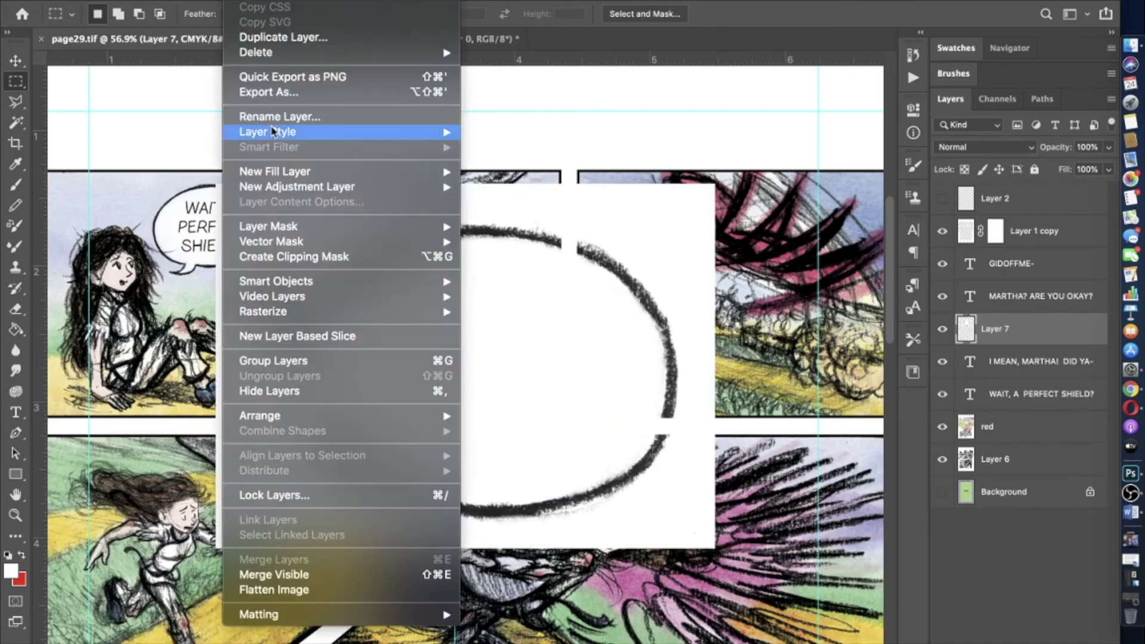
pyautogui.click(686, 131)
pyautogui.click(835, 67)
pyautogui.click(830, 115)
pyautogui.click(1059, 41)
# - Free transform the round bubble, scaling it down and placing it around the "I MEAN, MARTHA! DID YA–" text
pyautogui.click(104, 1)
pyautogui.click(190, 322)
pyautogui.moveTo(216, 185); pyautogui.dragTo(404, 293)
pyautogui.scroll(3, 547, 371)
pyautogui.moveTo(546, 296); pyautogui.dragTo(481, 304)
pyautogui.press('Return')
# - Move the round bubble's layer below the dialogue text layers and add a new empty layer beneath it
pyautogui.click(1015, 364)
pyautogui.press('v')
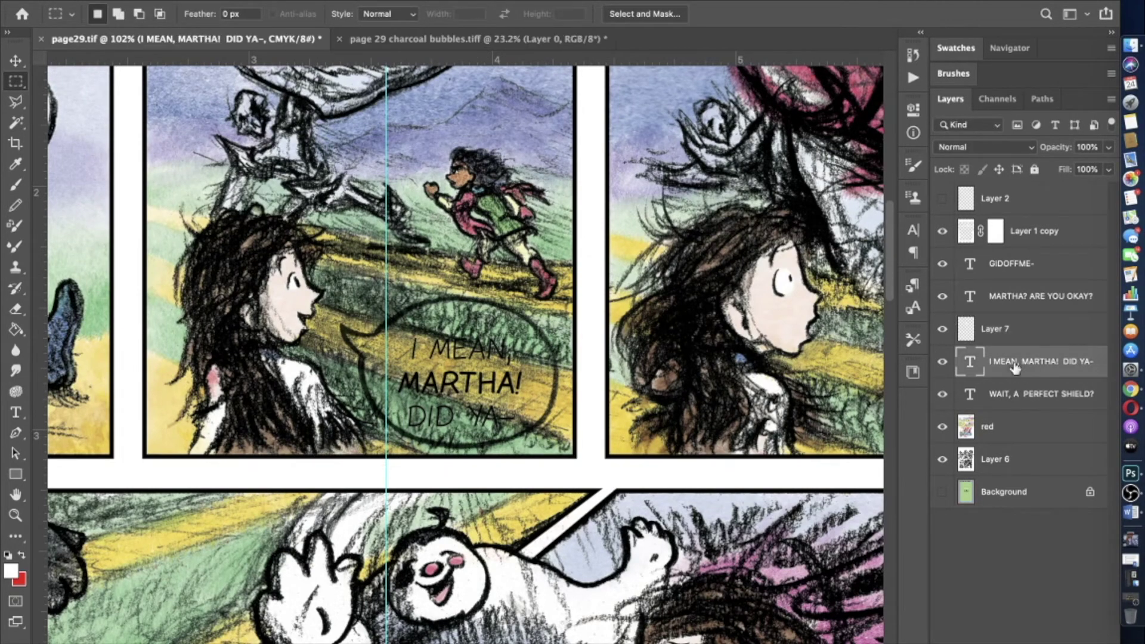
pyautogui.press('super+equal')
pyautogui.click(942, 329)
pyautogui.click(942, 329)
pyautogui.moveTo(990, 328); pyautogui.dragTo(990, 412)
pyautogui.press('shift+super+alt+n')
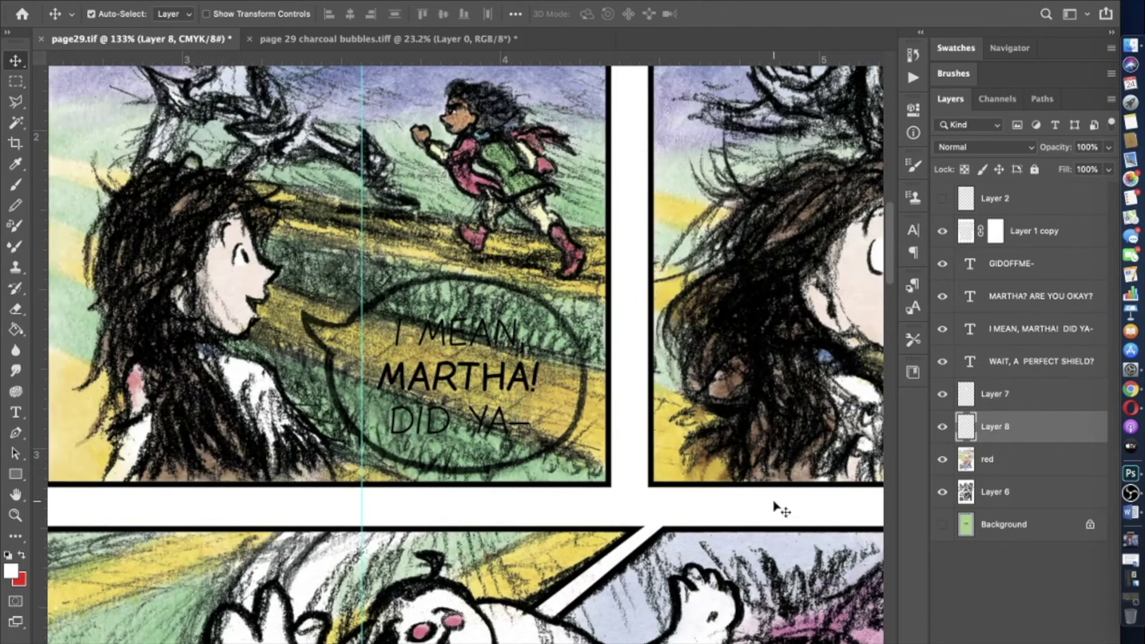
# - Paint the round bubble's interior white on the new layer, using a brush of about 87 px
pyautogui.press('b')
pyautogui.scroll(3, 468, 359)
pyautogui.moveTo(280, 412)
pyautogui.mouseDown()
pyautogui.moveTo(310, 268)
pyautogui.moveTo(596, 256)
pyautogui.moveTo(650, 441)
pyautogui.moveTo(394, 531)
pyautogui.moveTo(251, 370)
pyautogui.moveTo(477, 250)
pyautogui.mouseUp()
pyautogui.click(115, 13)
pyautogui.moveTo(77, 57); pyautogui.dragTo(104, 57)
pyautogui.moveTo(310, 298)
pyautogui.mouseDown()
pyautogui.moveTo(596, 370)
pyautogui.moveTo(621, 310)
pyautogui.moveTo(275, 382)
pyautogui.moveTo(597, 459)
pyautogui.moveTo(601, 320)
pyautogui.moveTo(283, 406)
pyautogui.moveTo(369, 412)
pyautogui.mouseUp()
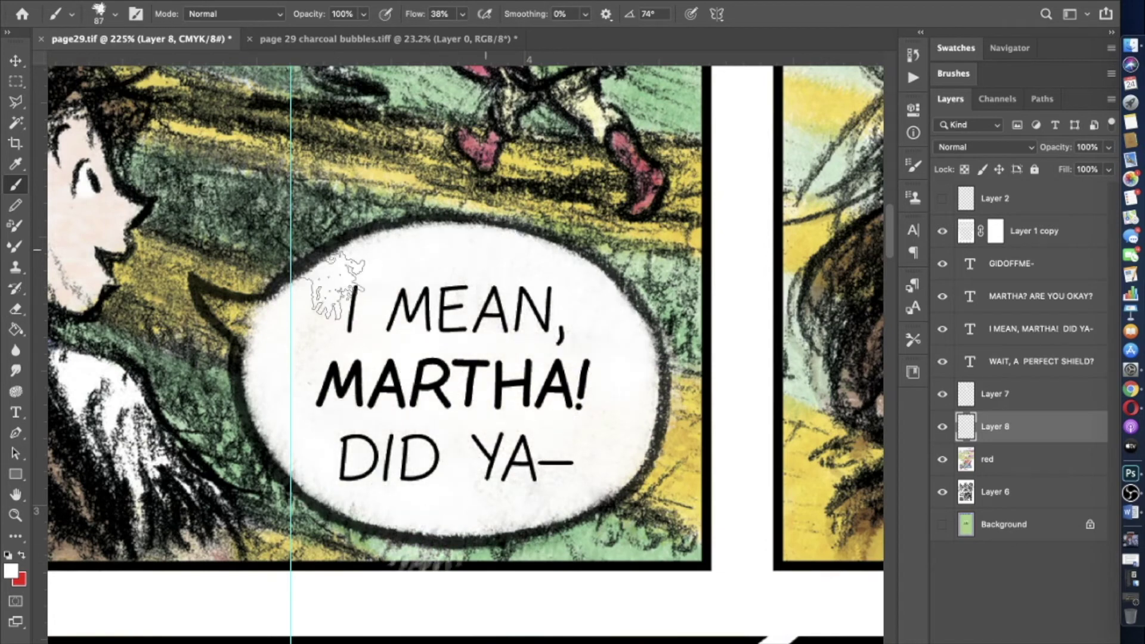
# - Tidy the white fill's edge and paint the round bubble's tail white with a 30 px brush
pyautogui.press('e')
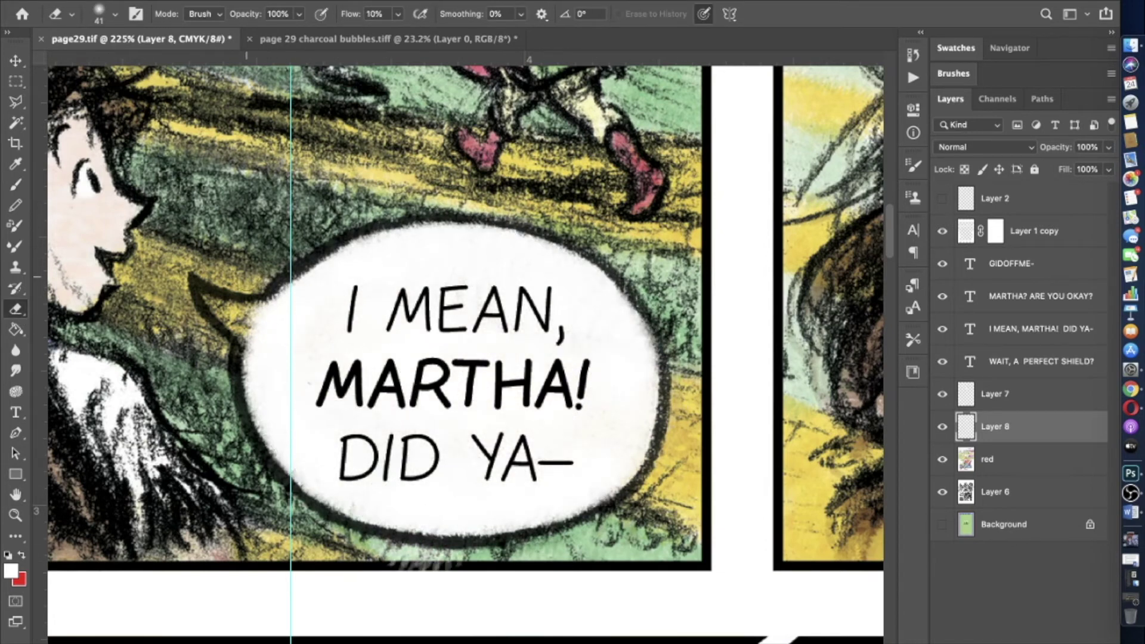
pyautogui.press('b')
pyautogui.rightClick(67, 241)
pyautogui.doubleClick(108, 158)
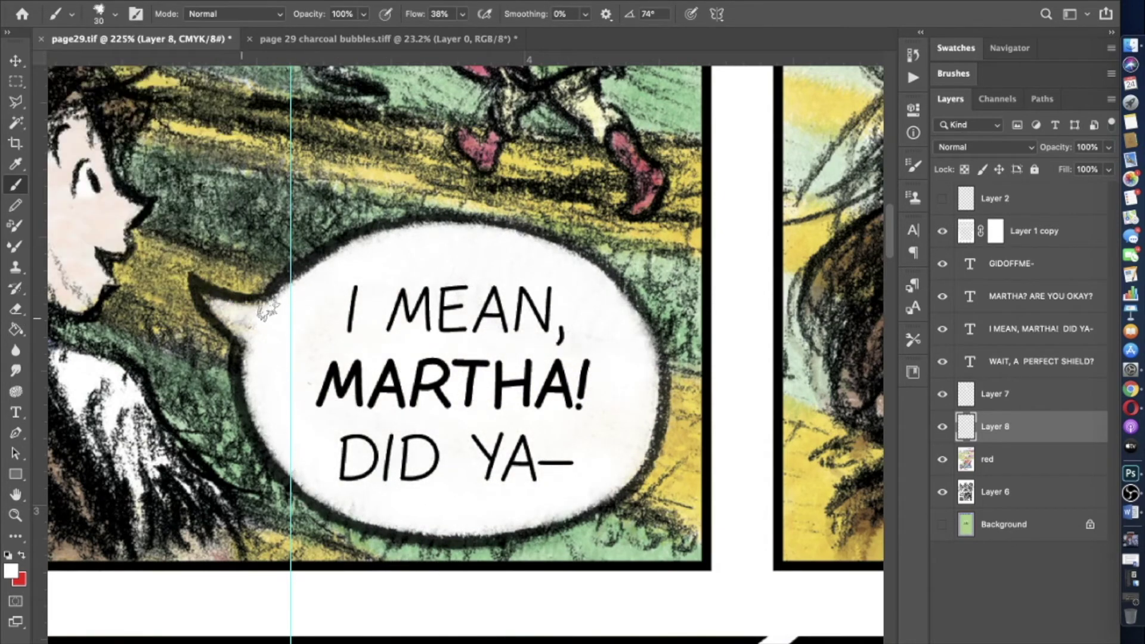
pyautogui.scroll(-6, 248, 312)
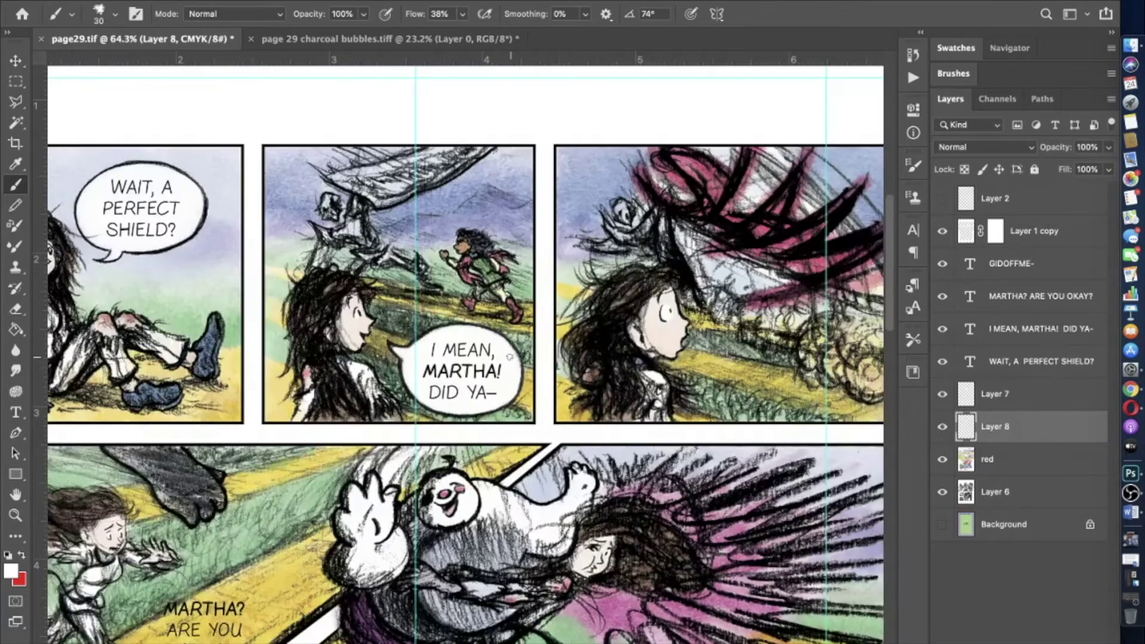
# - Select the jagged bubble in the charcoal bubbles file with a rectangular marquee and copy it into page29.tif
pyautogui.click(387, 39)
pyautogui.press('m')
pyautogui.moveTo(451, 428); pyautogui.dragTo(229, 600)
pyautogui.press('cmd+c')
pyautogui.click(137, 39)
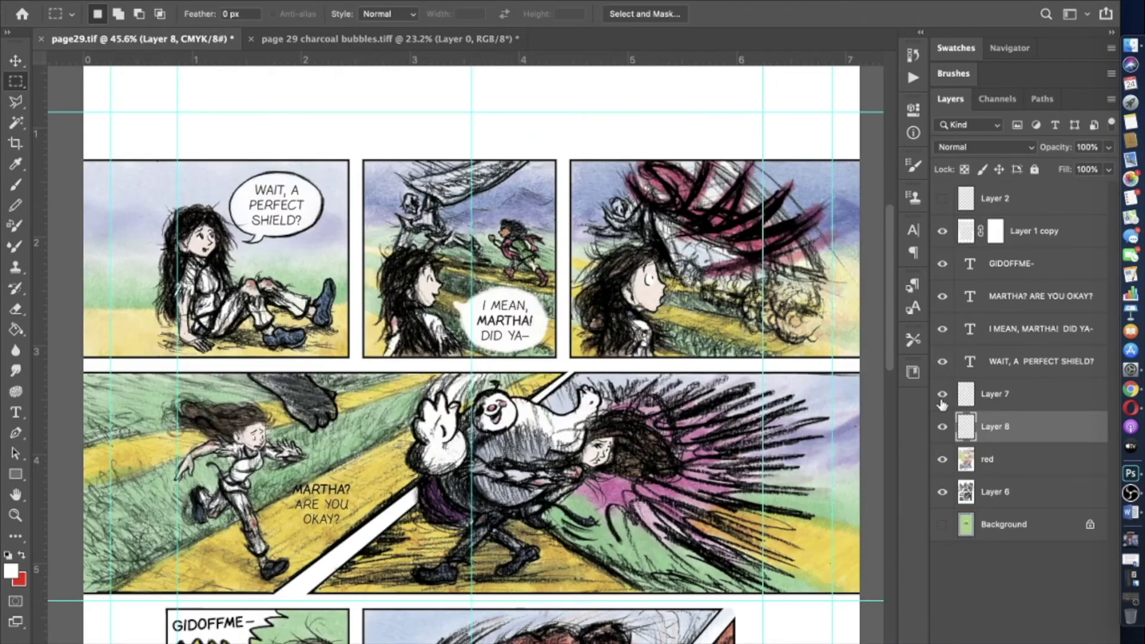
pyautogui.press('cmd+v')
# - Set the pasted jagged bubble layer's blend mode to Multiply
pyautogui.doubleClick(1050, 393)
pyautogui.click(835, 67)
pyautogui.click(835, 107)
pyautogui.press('Return')
# - Free transform the jagged bubble to about 30%, rotated 2.16°, around the "MARTHA? ARE YOU OKAY?" text
pyautogui.click(155, 1)
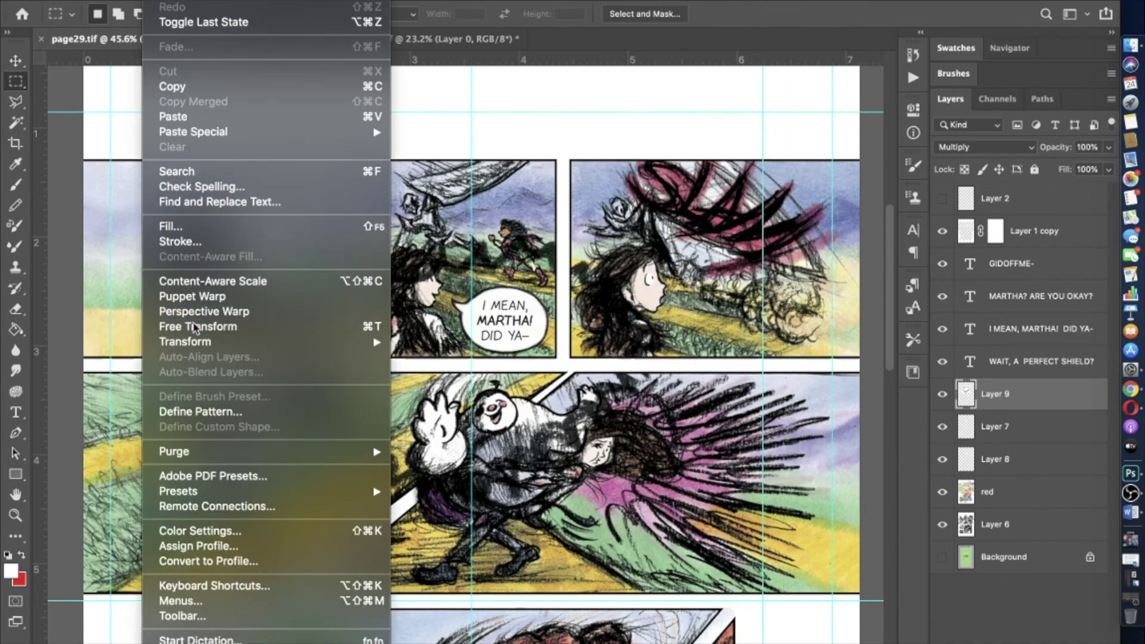
pyautogui.click(218, 338)
pyautogui.scroll(5, 304, 602)
pyautogui.moveTo(483, 277); pyautogui.dragTo(513, 209)
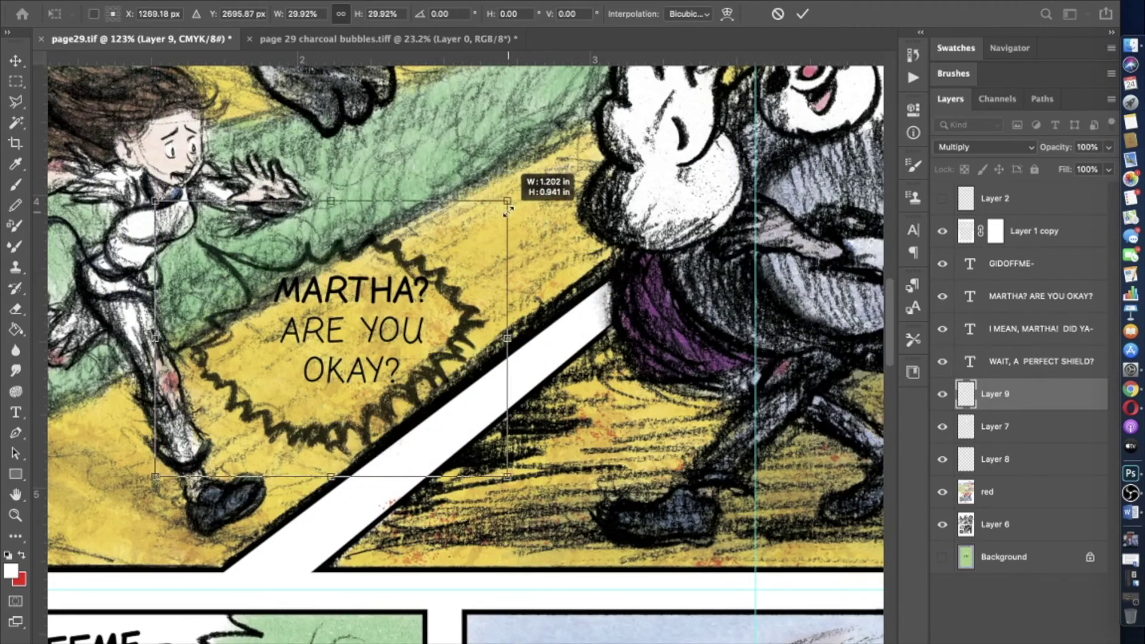
pyautogui.hscroll(-3, 418, 299)
pyautogui.moveTo(381, 250); pyautogui.dragTo(367, 239)
pyautogui.moveTo(203, 179); pyautogui.dragTo(222, 191)
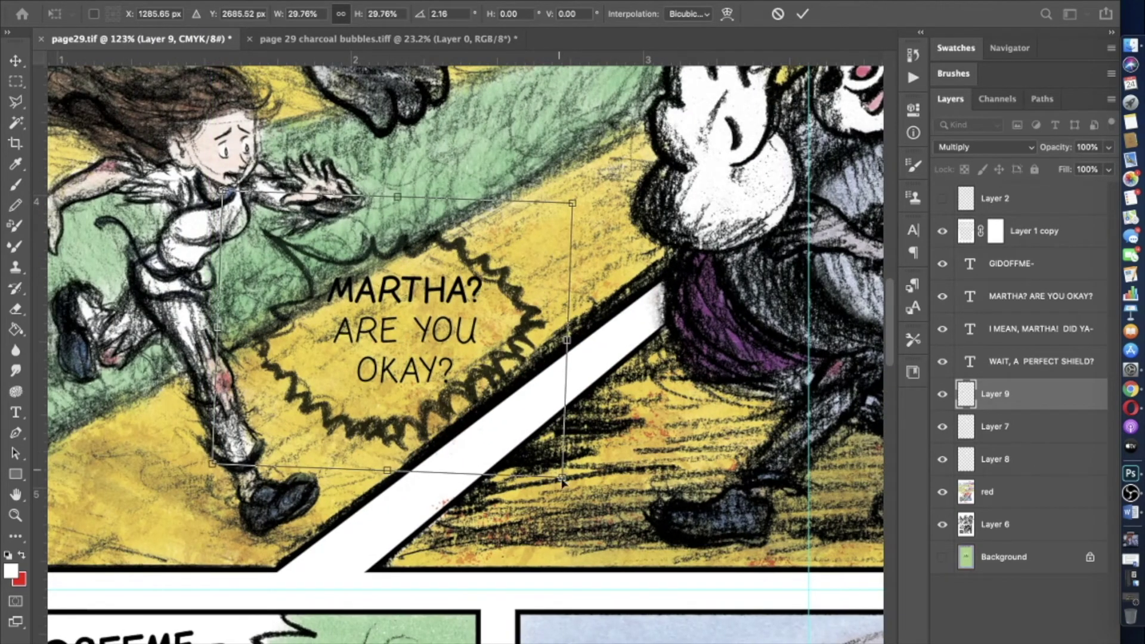
# - Enlarge the jagged bubble to about 31.5%, nudge it left, and apply the transform
pyautogui.moveTo(562, 479); pyautogui.dragTo(584, 500)
pyautogui.press('Left')
pyautogui.press('Left')
pyautogui.press('Left')
pyautogui.press('Left')
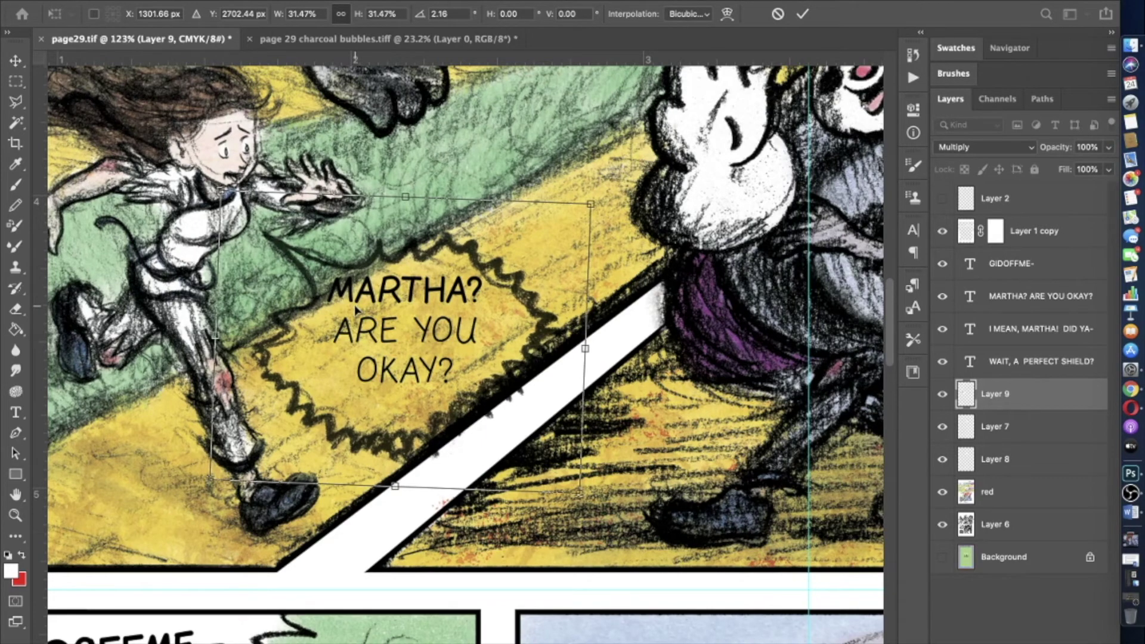
pyautogui.press('Return')
# - Erase the parts of the jagged bubble's outline that overlap the diagonal panel border, finishing with a 17 px eraser
pyautogui.press('e')
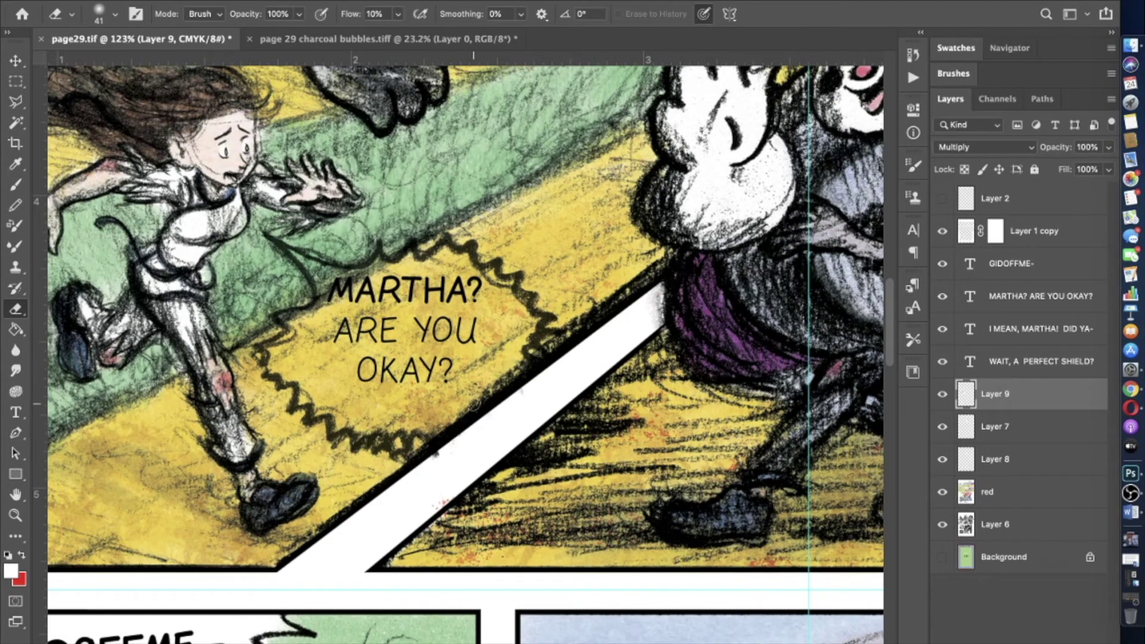
pyautogui.click(179, 327)
pyautogui.click(20, 68)
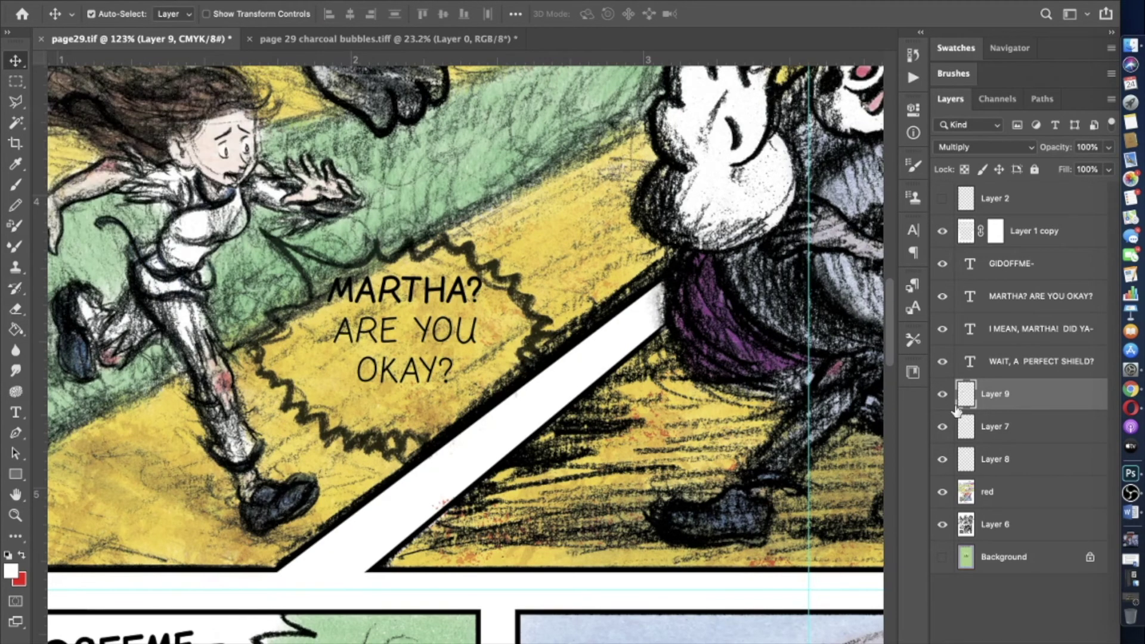
pyautogui.press('e')
pyautogui.rightClick(102, 286)
pyautogui.press('Escape')
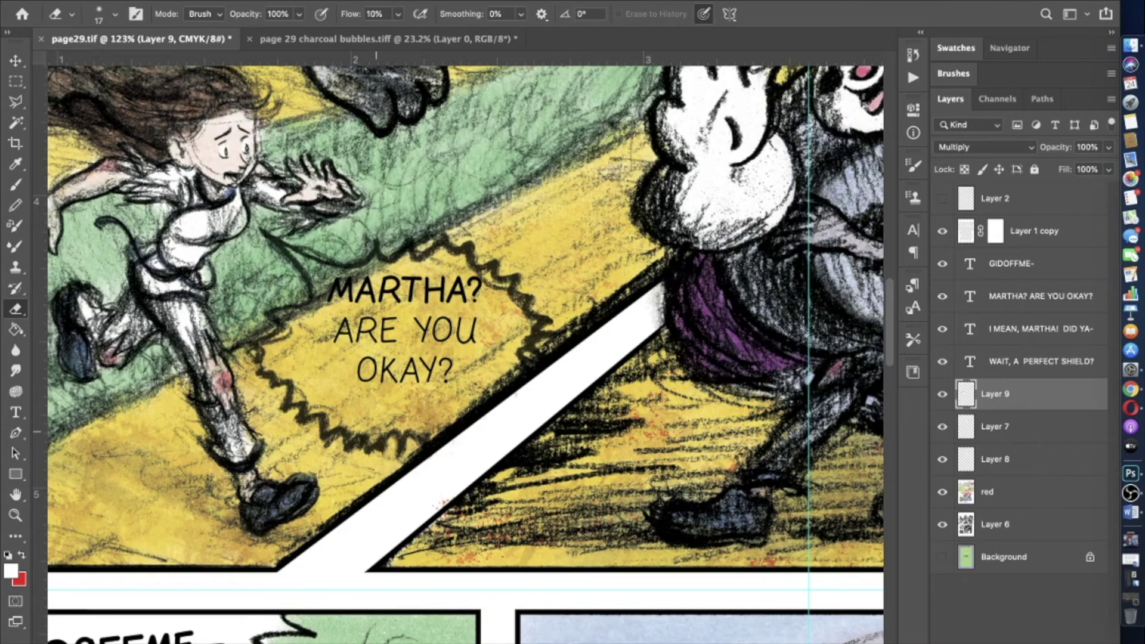
# - Nudge the "MARTHA? ARE YOU OKAY?" text down within the jagged bubble
pyautogui.click(1021, 296)
pyautogui.press('v')
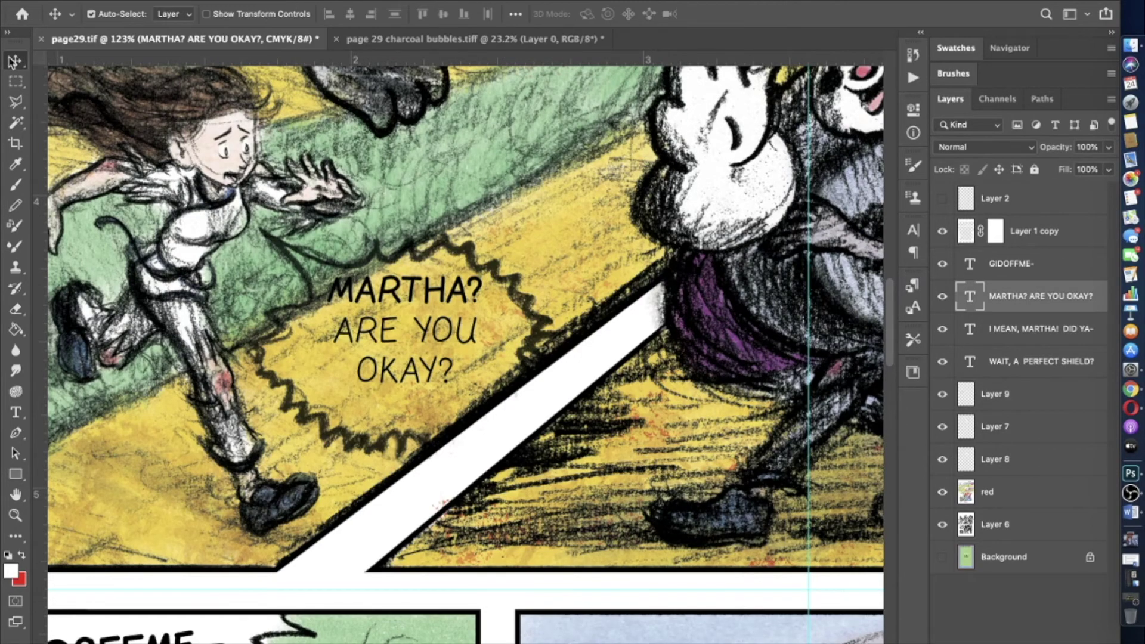
pyautogui.hotkey('shift', 'Down')
pyautogui.hotkey('shift', 'Down')
pyautogui.hotkey('shift', 'Down')
# - Paint white inside the jagged bubble on Layer 8, up to its outline and the diagonal panel border
pyautogui.click(1014, 394)
pyautogui.press('super+0')
pyautogui.click(950, 427)
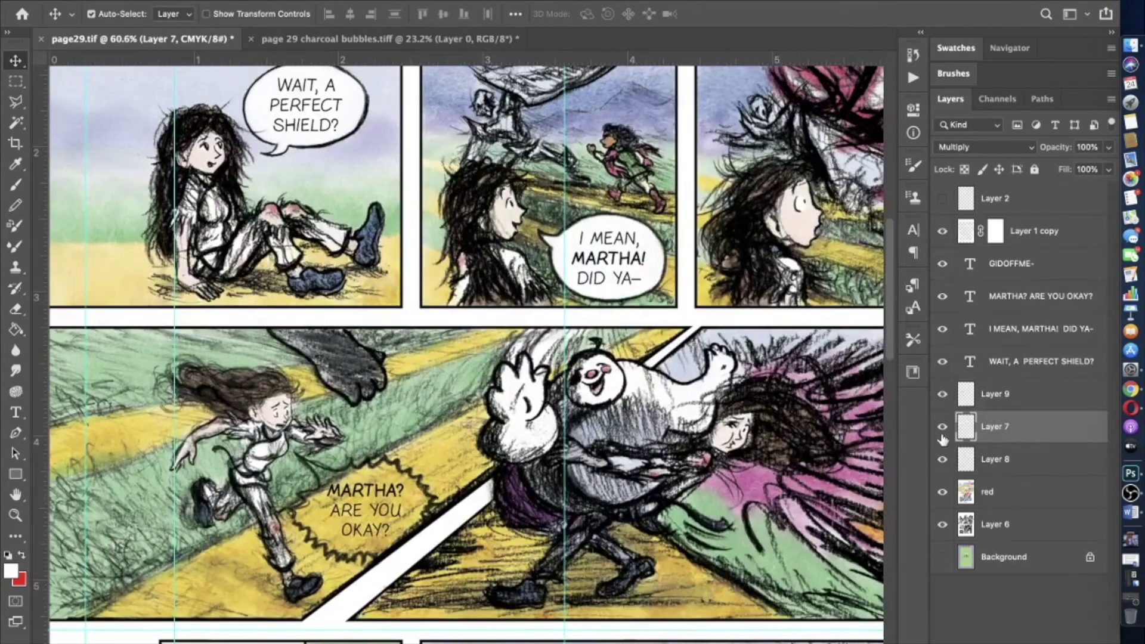
pyautogui.click(986, 462)
pyautogui.press('b')
pyautogui.scroll(5, 461, 488)
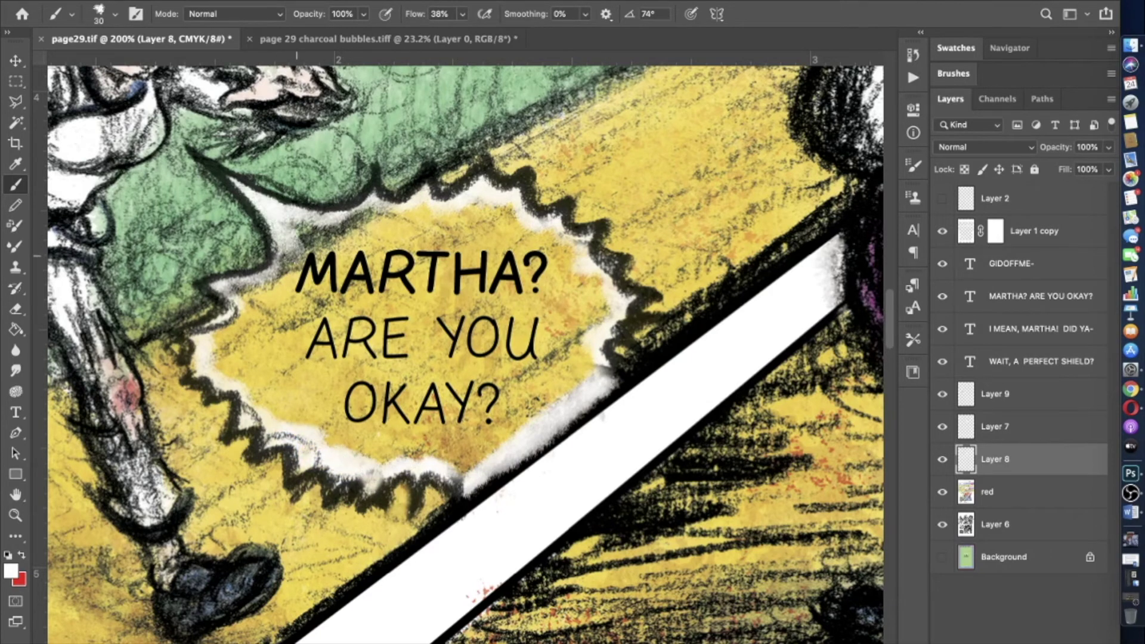
pyautogui.hscroll(-3, 465, 352)
pyautogui.hotkey('shift', 'b')
pyautogui.click(115, 13)
pyautogui.moveTo(537, 453)
pyautogui.mouseDown()
pyautogui.moveTo(302, 365)
pyautogui.moveTo(480, 228)
pyautogui.mouseUp()
pyautogui.moveTo(615, 361)
pyautogui.mouseDown()
pyautogui.moveTo(370, 310)
pyautogui.moveTo(537, 334)
pyautogui.mouseUp()
pyautogui.press('b')
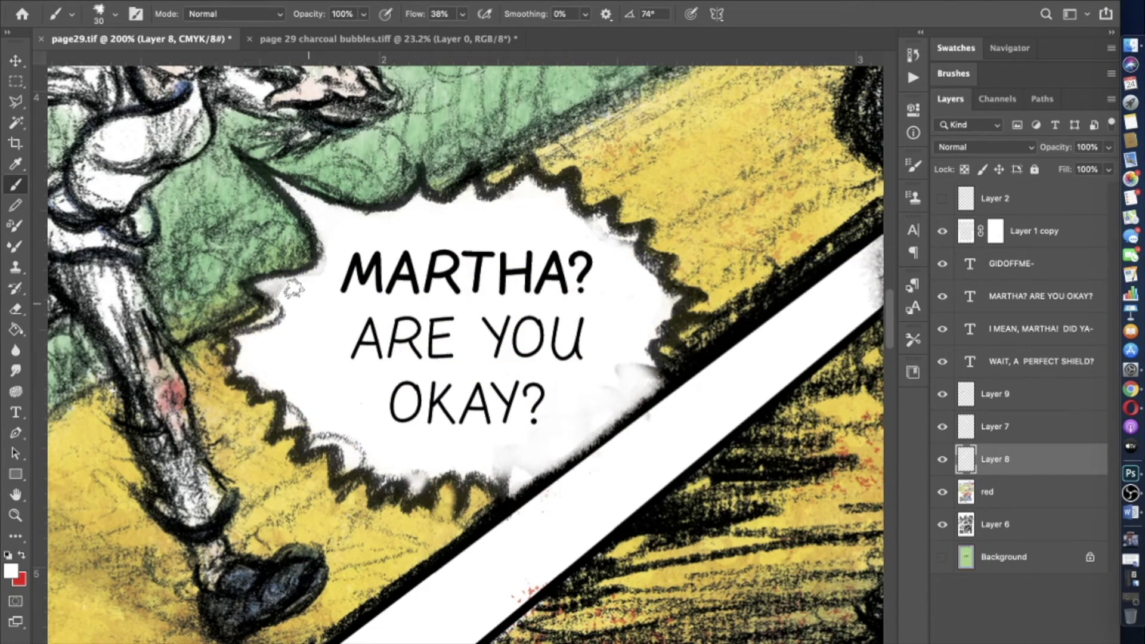
# - Add a layer mask to Layer 9 and mask out stray marks inside the bubble with a 30 px black brush
pyautogui.click(944, 402)
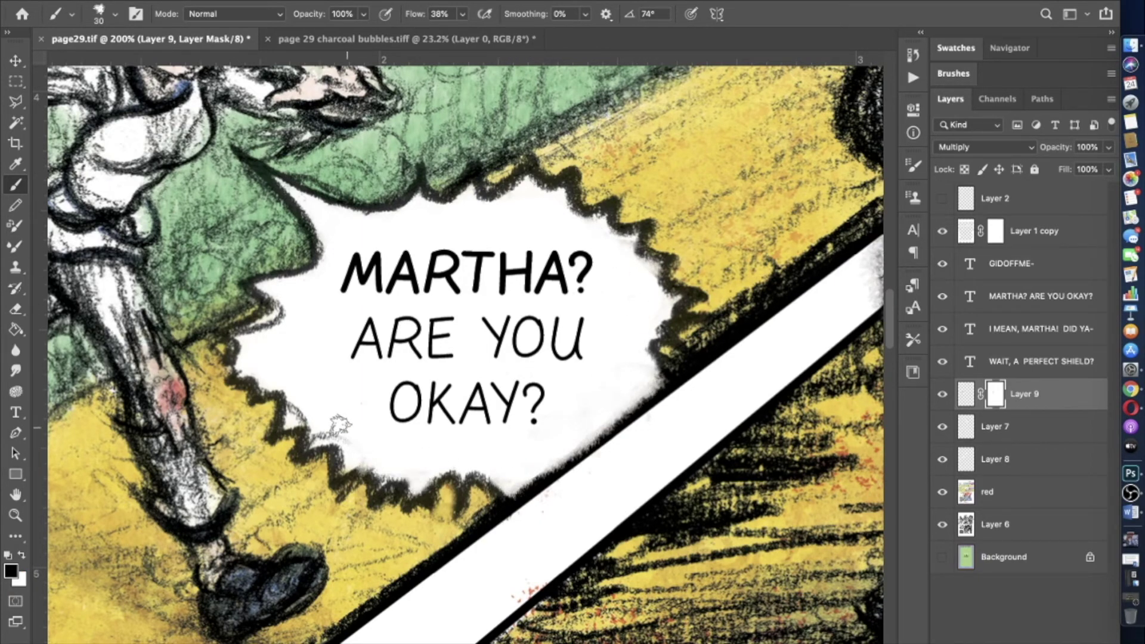
pyautogui.scroll(-2, 302, 380)
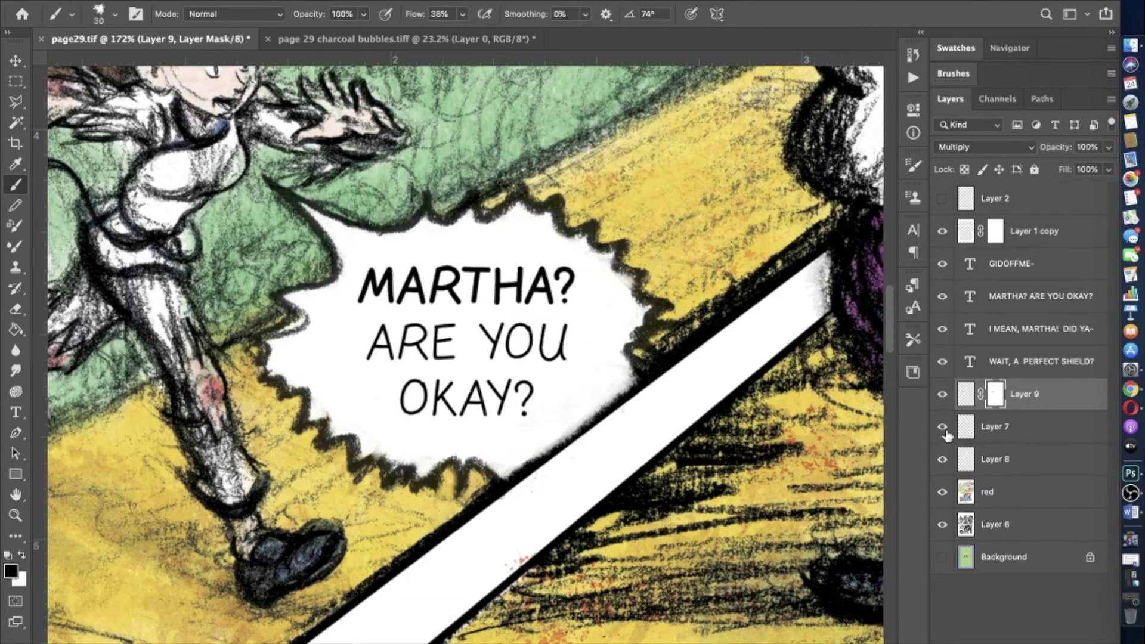
pyautogui.click(984, 459)
pyautogui.press('e')
pyautogui.scroll(-3, 287, 325)
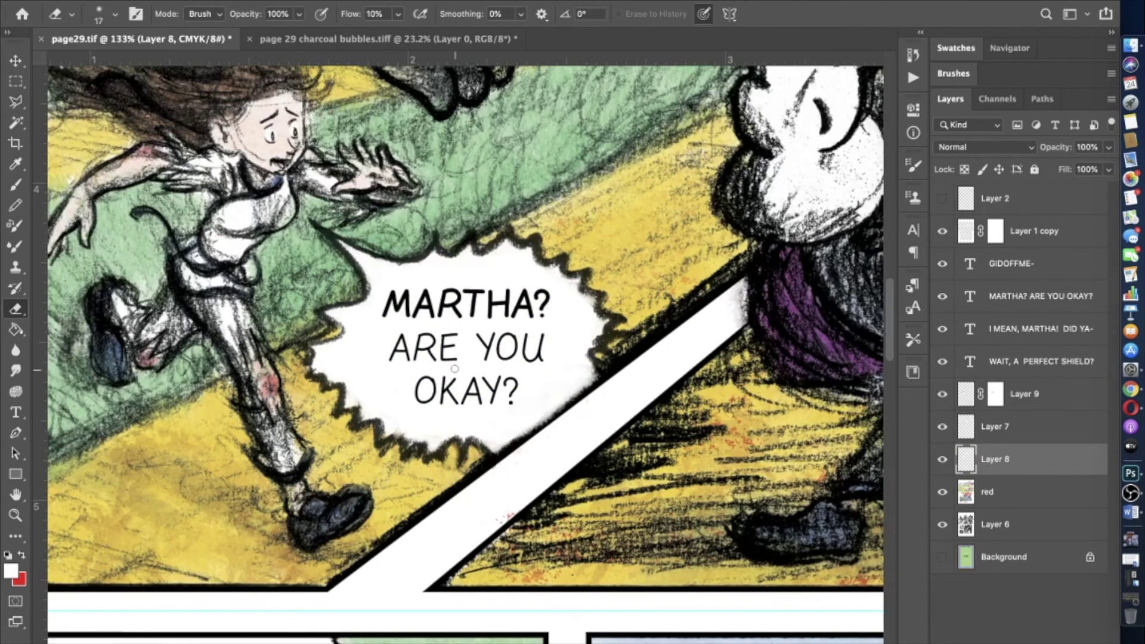
pyautogui.press('b')
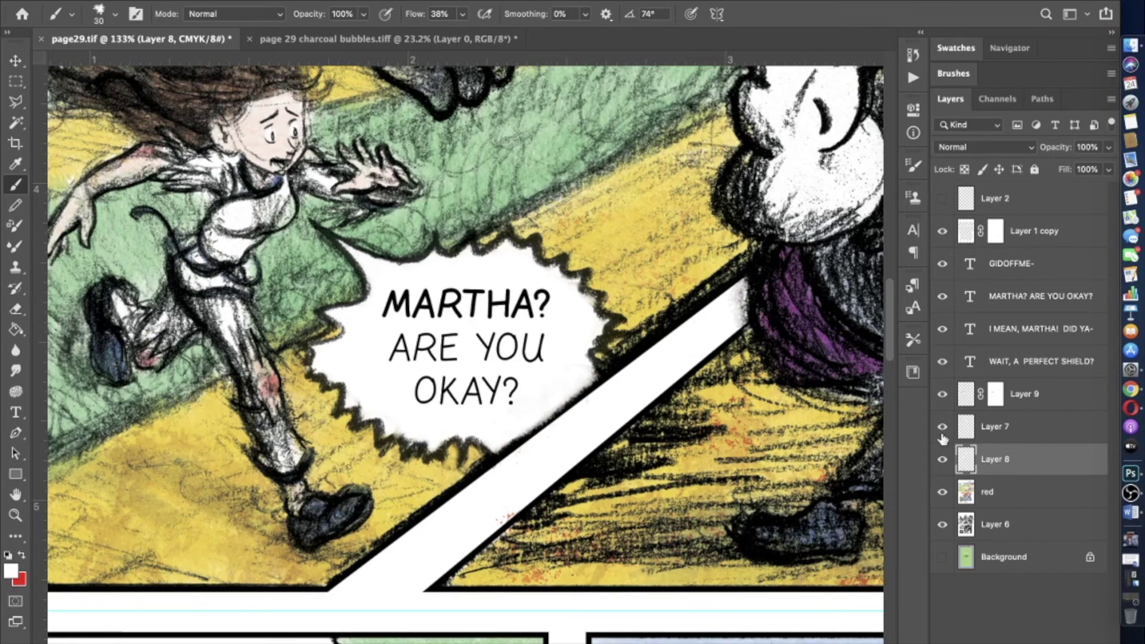
# - Try to select the black diagonal border on Layer 6 with the Magic Wand at several tolerances, hiding the white fill on Layer 8
pyautogui.click(951, 396)
pyautogui.scroll(-2, 357, 394)
pyautogui.keyDown('super'); pyautogui.click(357, 395); pyautogui.keyUp('super')
pyautogui.write('w0')
pyautogui.scroll(8, 476, 456)
pyautogui.click(472, 364)
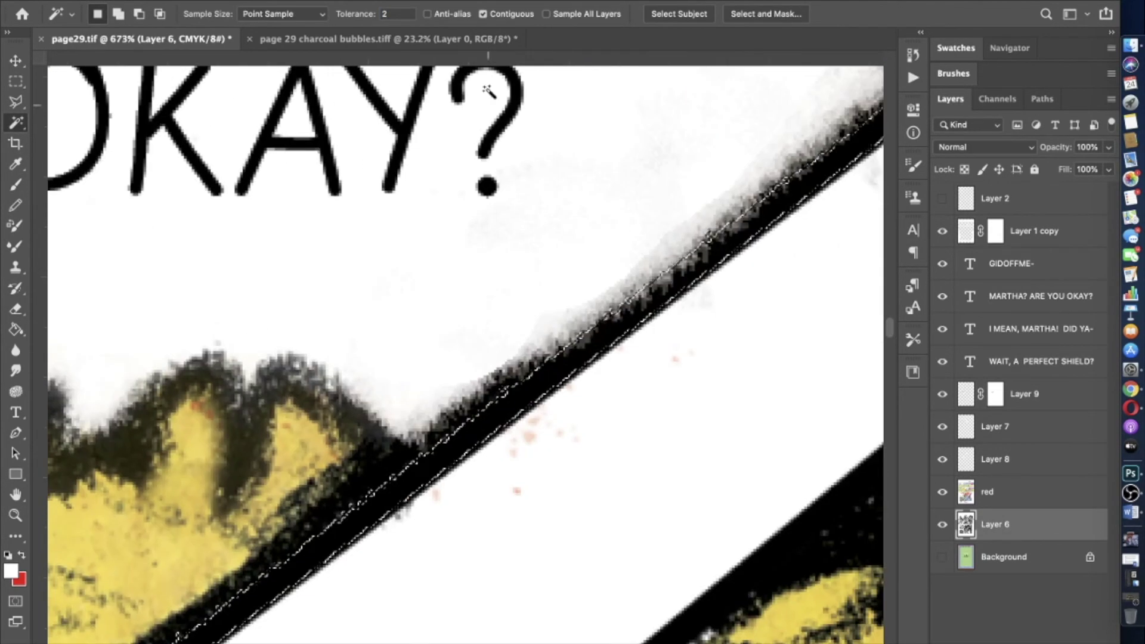
pyautogui.scroll(-7, 569, 450)
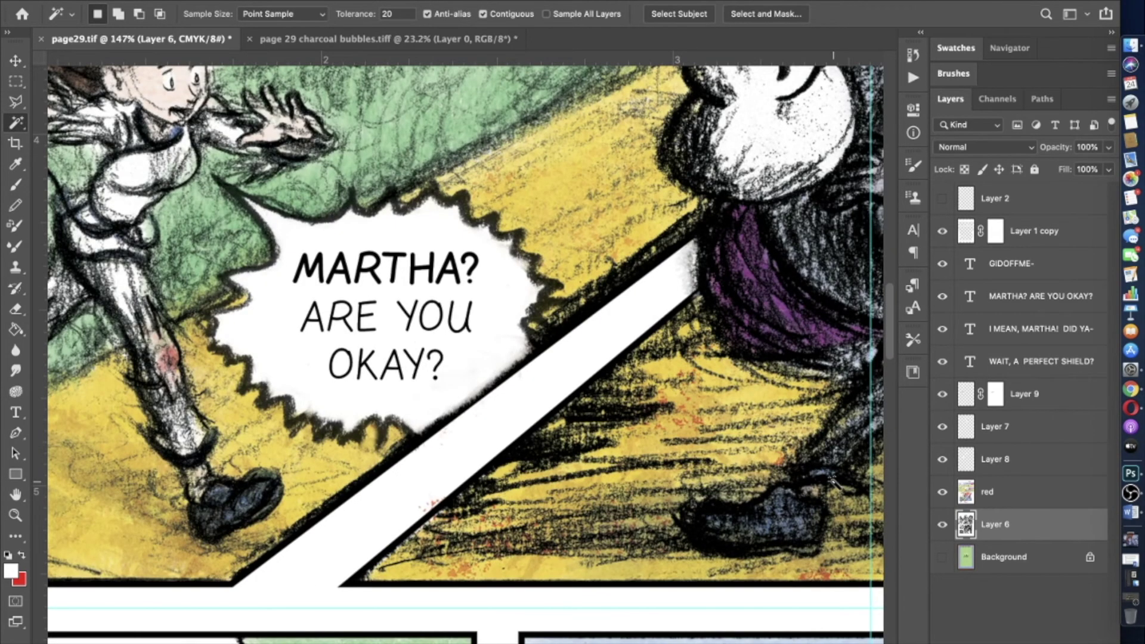
pyautogui.scroll(3, 472, 368)
pyautogui.click(943, 460)
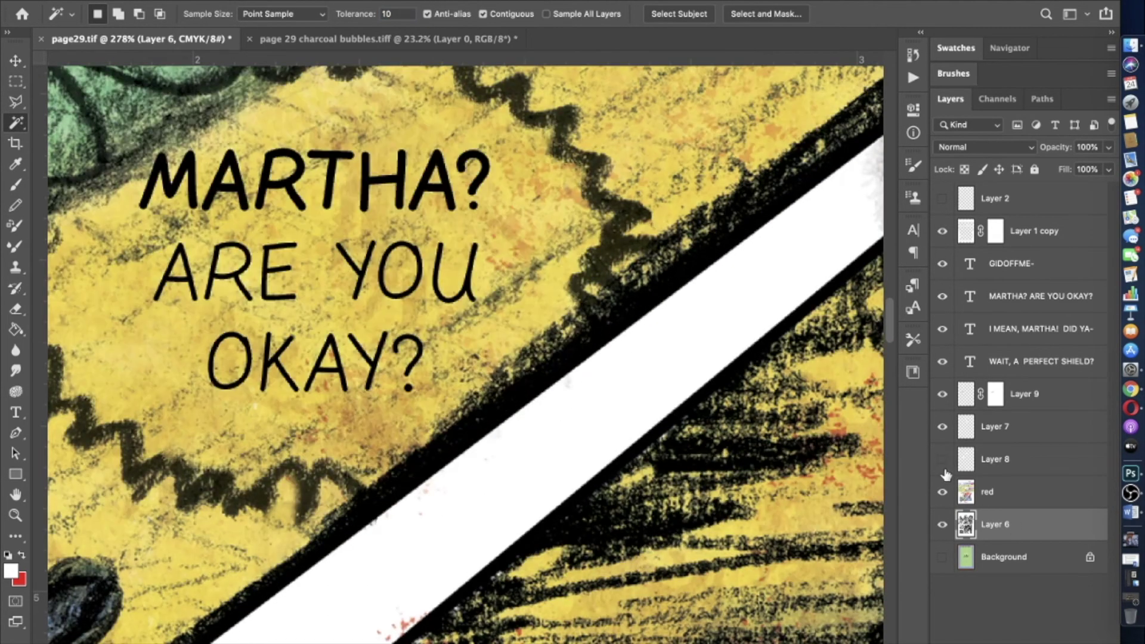
pyautogui.write('5')
pyautogui.scroll(2, 420, 477)
pyautogui.scroll(-1, 421, 477)
# - Show Layer 8 again and erase its white fill along the diagonal panel border
pyautogui.click(943, 459)
pyautogui.click(995, 459)
pyautogui.press('e')
pyautogui.moveTo(371, 512); pyautogui.dragTo(507, 413)
# - Add a black layer mask to Layer 8 and paint the jagged bubble's white fill back in with a 220 px white pencil
pyautogui.press('m')
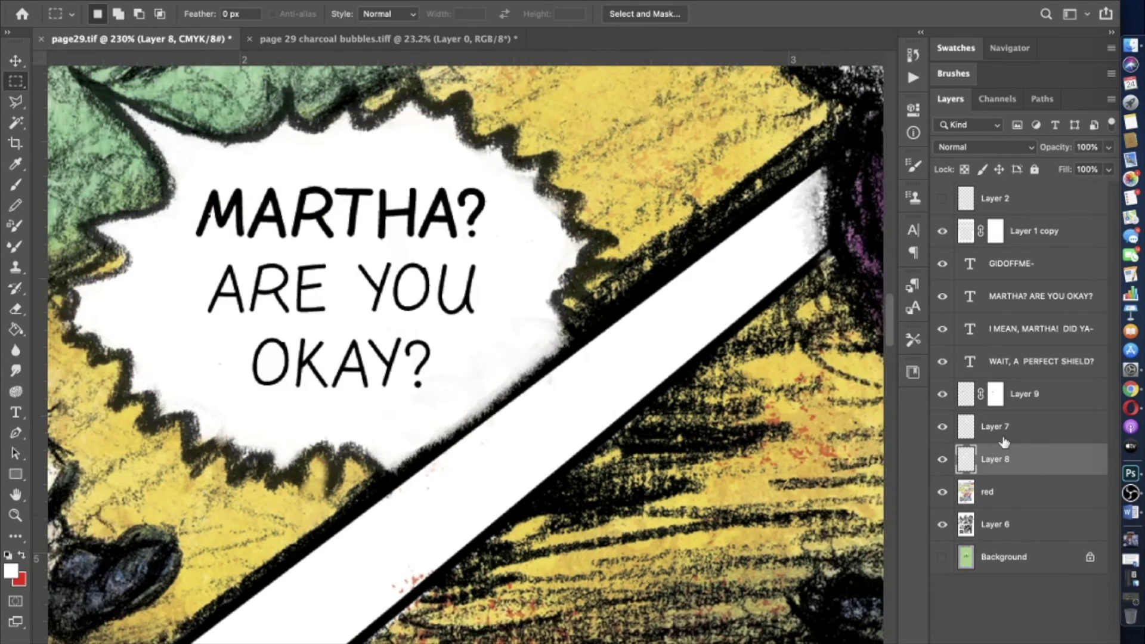
pyautogui.press('x')
pyautogui.press('b')
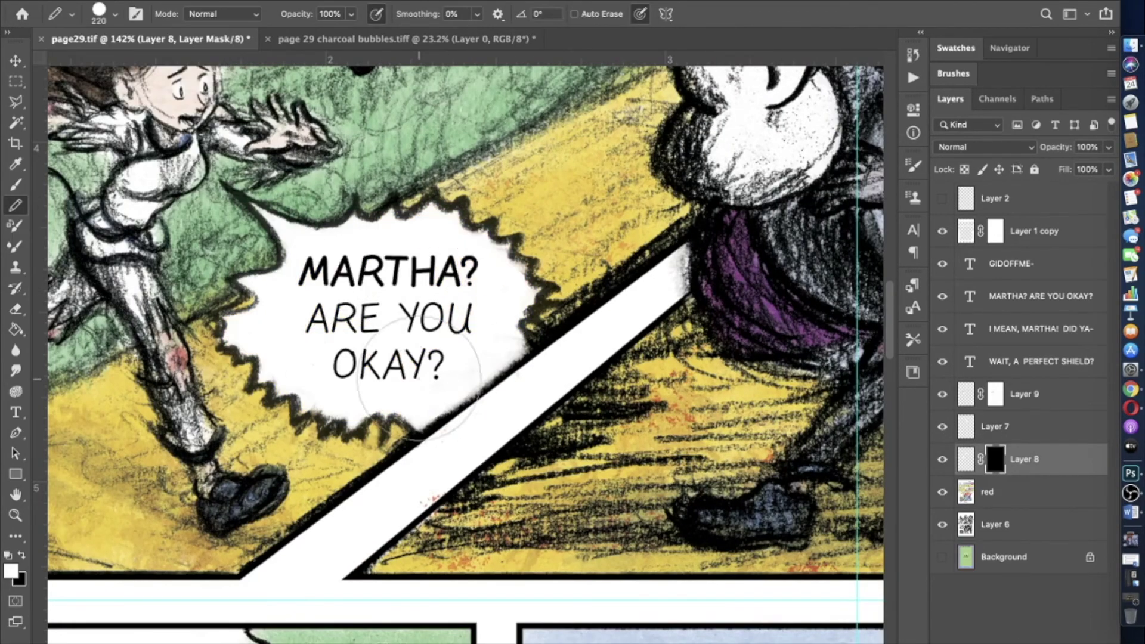
pyautogui.hotkey('shift', 'b')
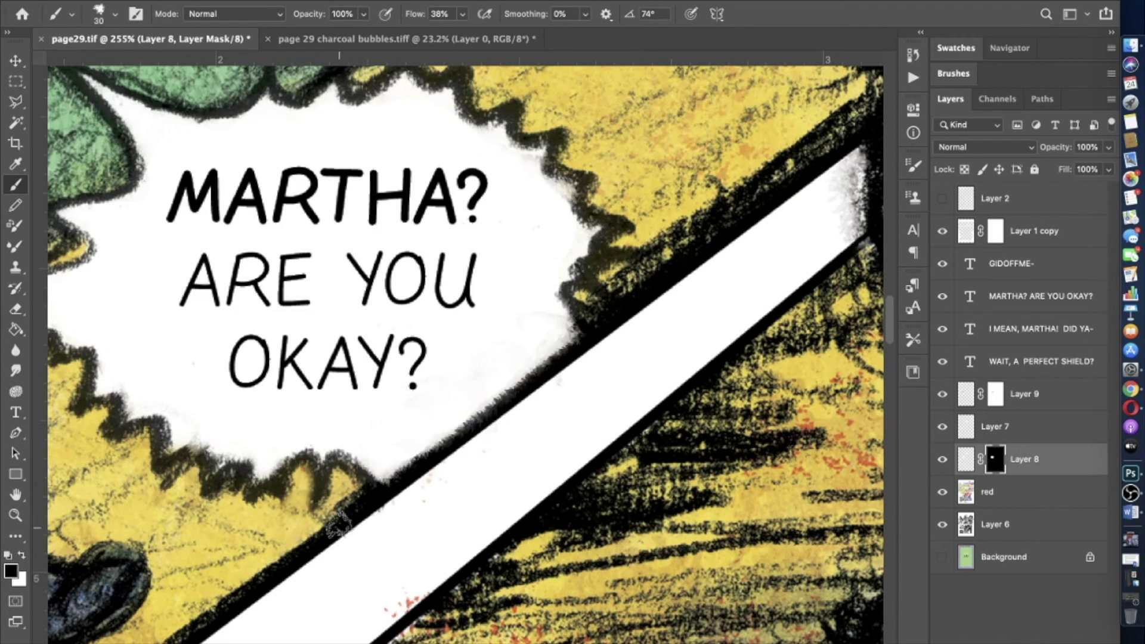
# - Mask the white fill along the diagonal border with a soft black brush at 23% opacity, reducing its size to 14 px
pyautogui.hotkey('shift', 'b')
pyautogui.moveTo(513, 394); pyautogui.dragTo(581, 365)
pyautogui.hotkey('shift', 'b')
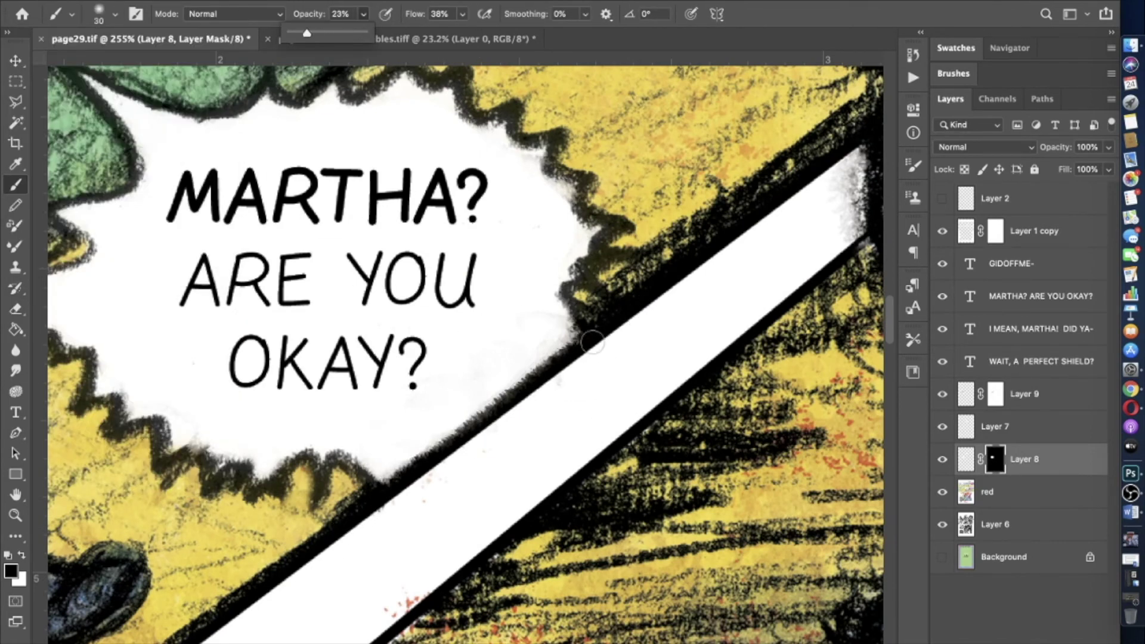
pyautogui.press(']')
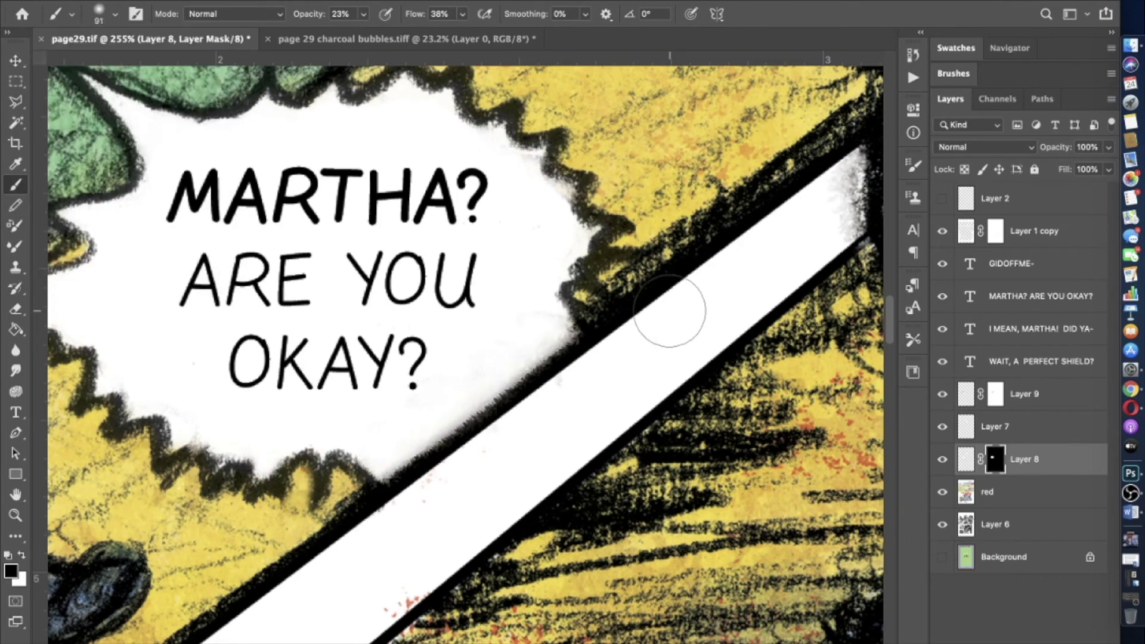
pyautogui.press('[')
pyautogui.press('[')
pyautogui.press('[')
pyautogui.press('[')
pyautogui.press('[')
pyautogui.press('[')
pyautogui.press('[')
pyautogui.press('[')
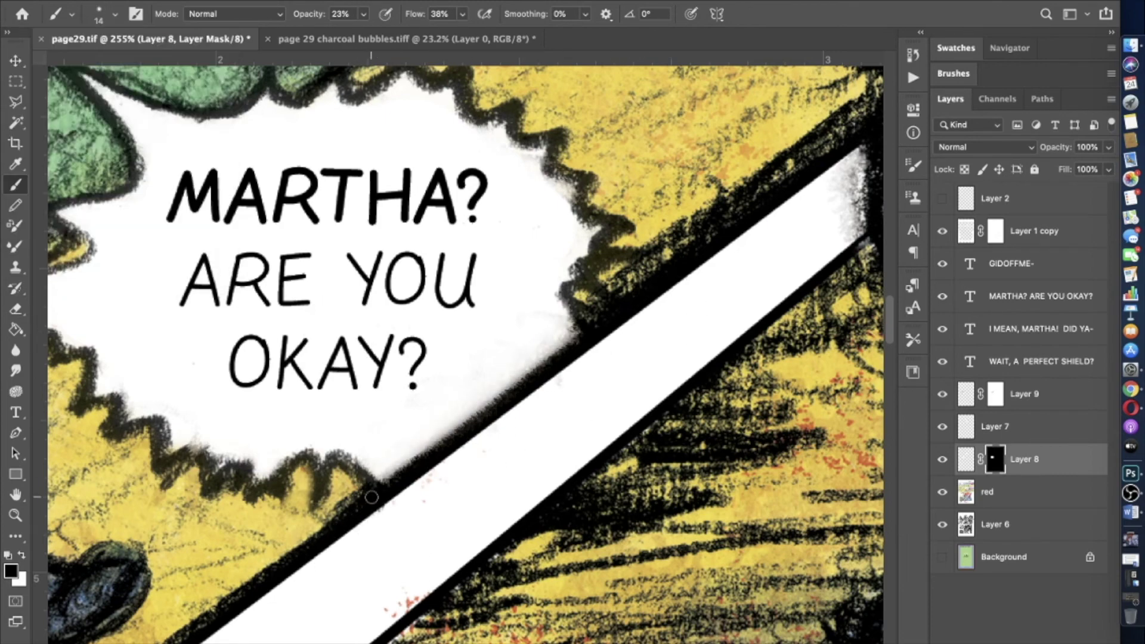
# - Touch up the fill beside the diagonal border on Layer 8's mask with a soft round white brush, finishing at 28 px
pyautogui.hotkey('ctrl', '-')
pyautogui.press(']')
pyautogui.press(']')
pyautogui.press(']')
pyautogui.press(']')
pyautogui.press(']')
pyautogui.press(']')
pyautogui.press(']')
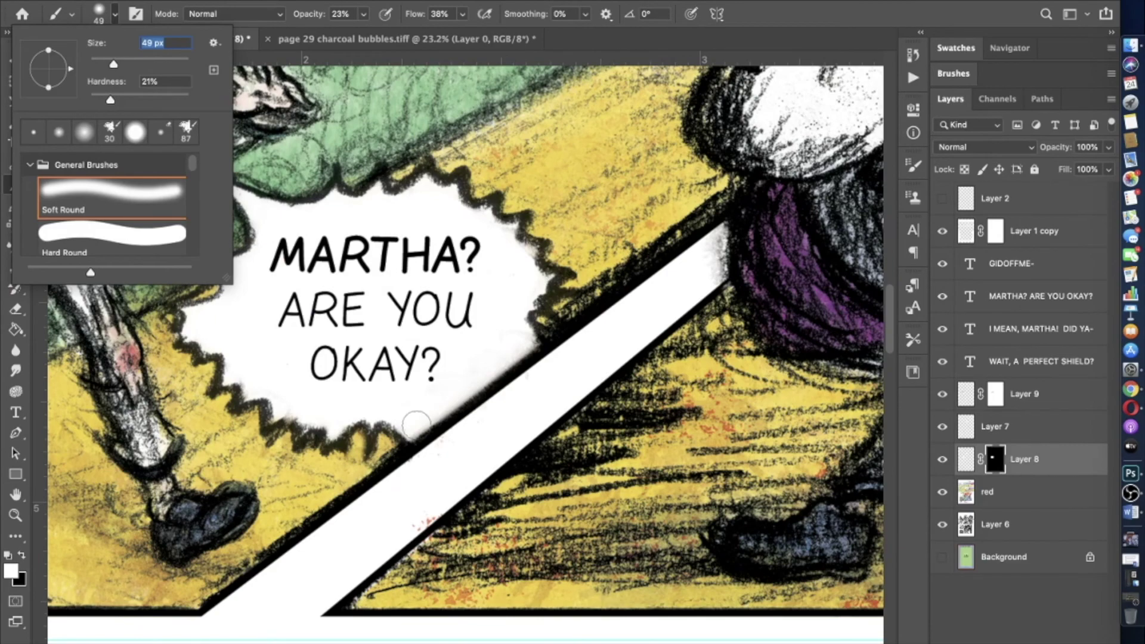
pyautogui.scroll(-5, 466, 370)
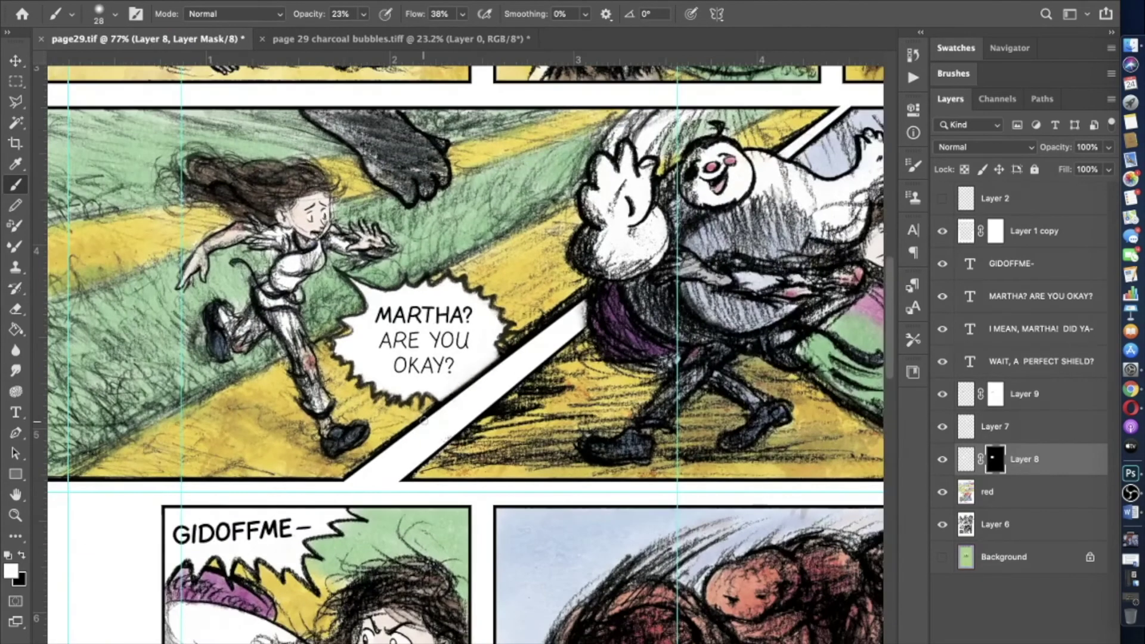
# - Reveal the white fill of the "I MEAN, MARTHA! DID YA–" bubble on Layer 8's mask with a 137 px pencil at 84% opacity
pyautogui.keyDown('ctrl'); pyautogui.click(429, 334); pyautogui.keyUp('ctrl')
pyautogui.click(15, 62)
pyautogui.scroll(-2, 149, 298)
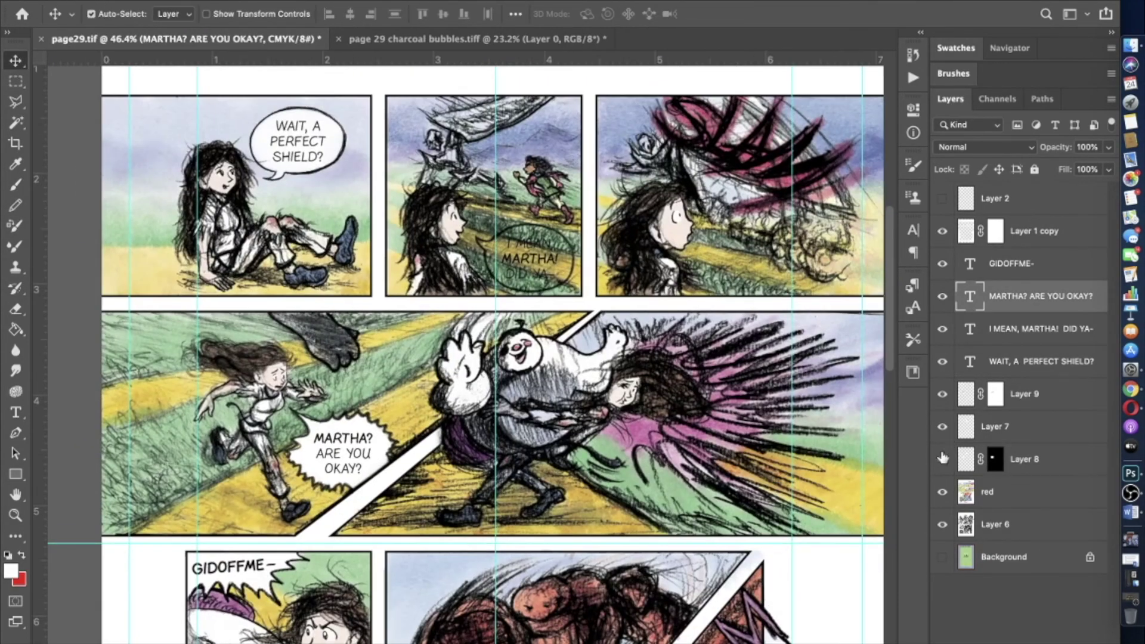
pyautogui.click(994, 460)
pyautogui.press('b')
pyautogui.moveTo(525, 271); pyautogui.dragTo(490, 237)
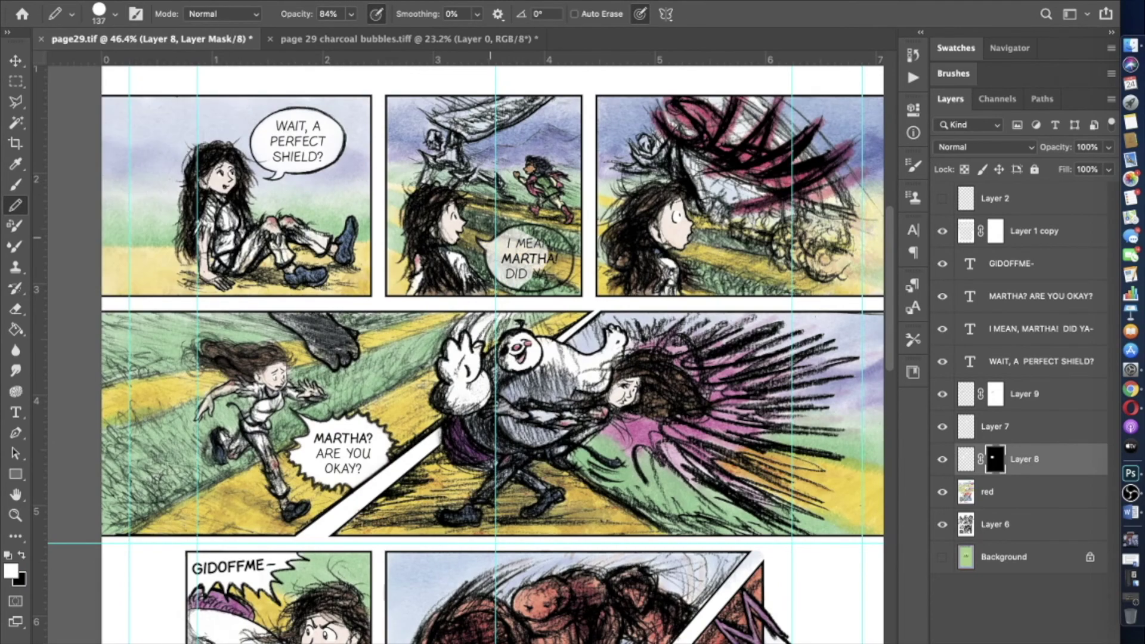
pyautogui.scroll(3, 471, 367)
pyautogui.scroll(-4, 236, 242)
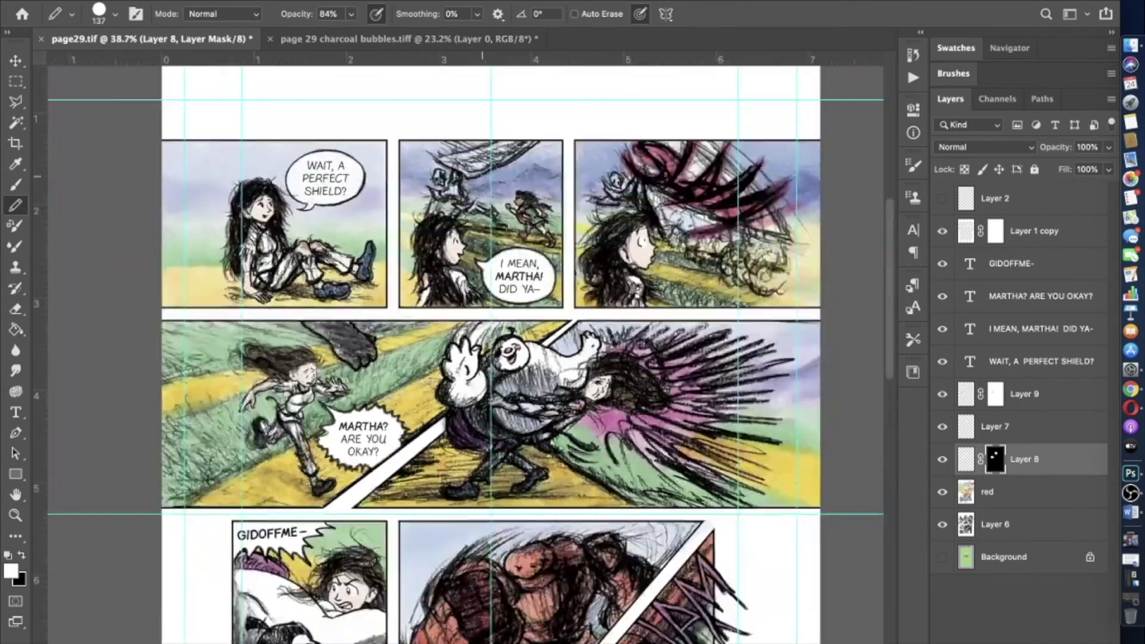
# - Paint out the stray hair strand crossing the "WAIT, A PERFECT SHIELD?" bubble with a 28 px white brush at 77% opacity
pyautogui.doubleClick(970, 361)
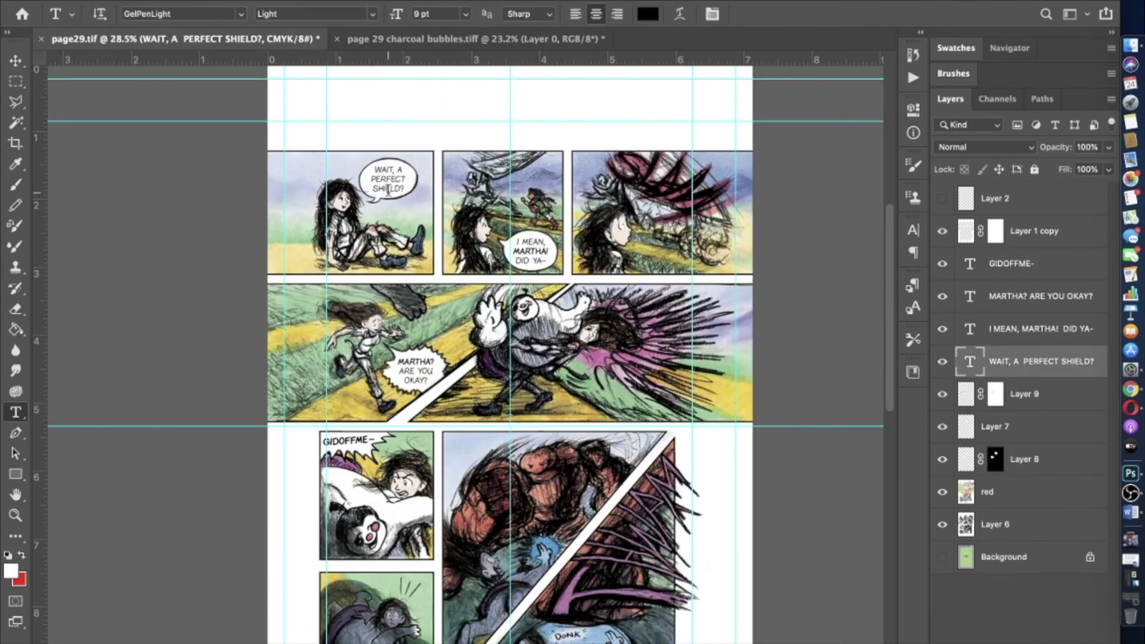
pyautogui.scroll(6, 423, 107)
pyautogui.press('Escape')
pyautogui.press('v')
pyautogui.scroll(-2, 792, 410)
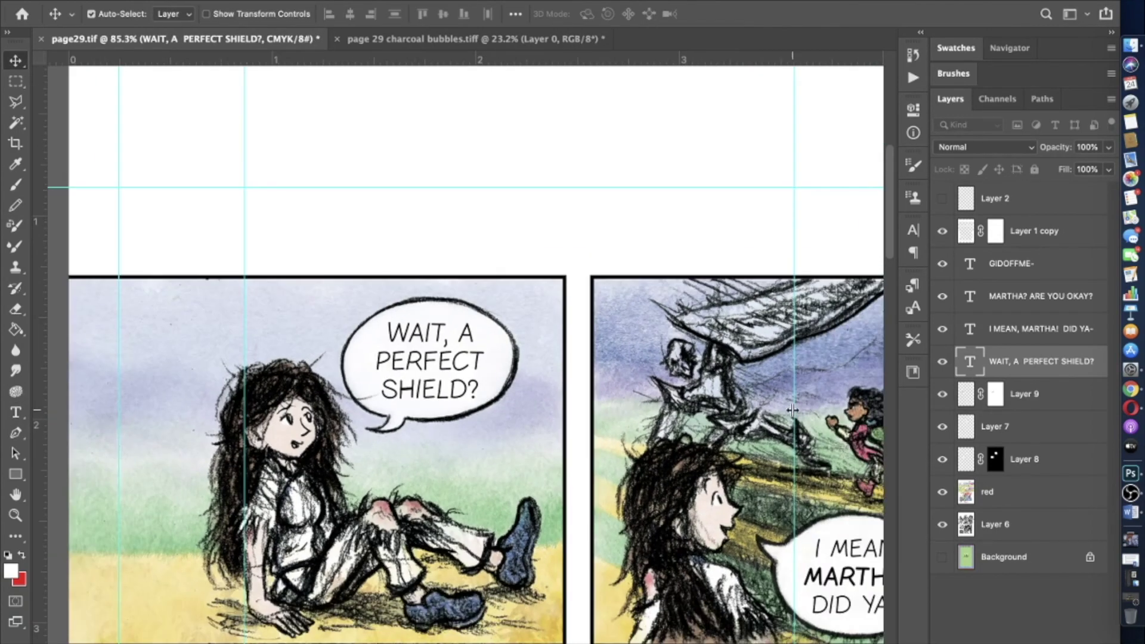
pyautogui.click(787, 438)
pyautogui.press('b')
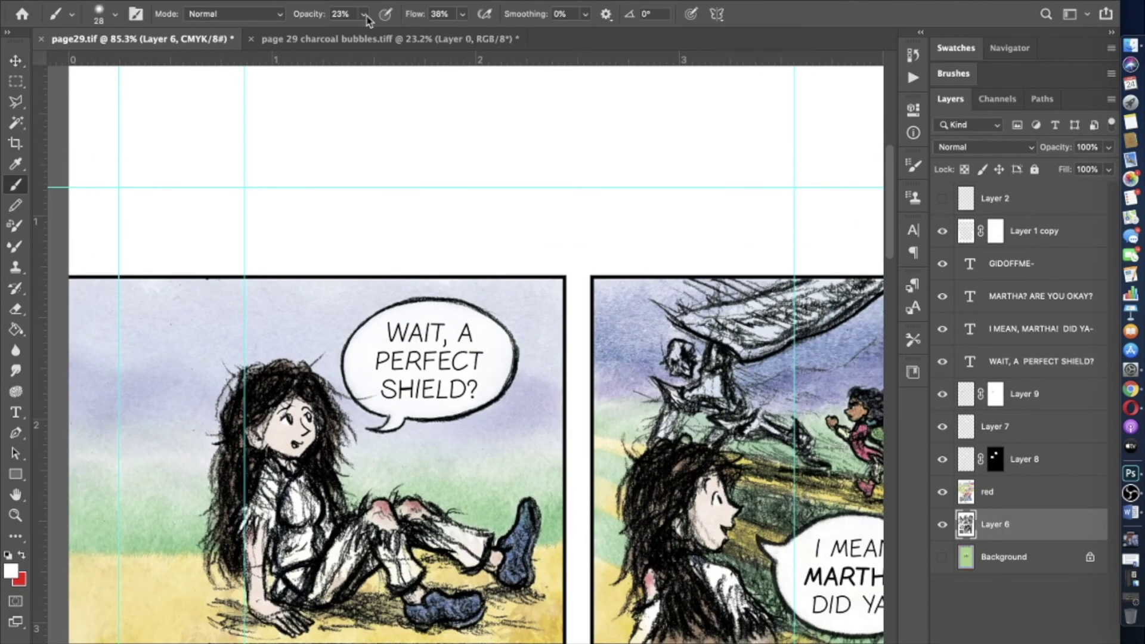
pyautogui.scroll(4, 373, 394)
pyautogui.scroll(-3, 248, 425)
pyautogui.scroll(3, 274, 423)
pyautogui.hotkey('alt', ']')
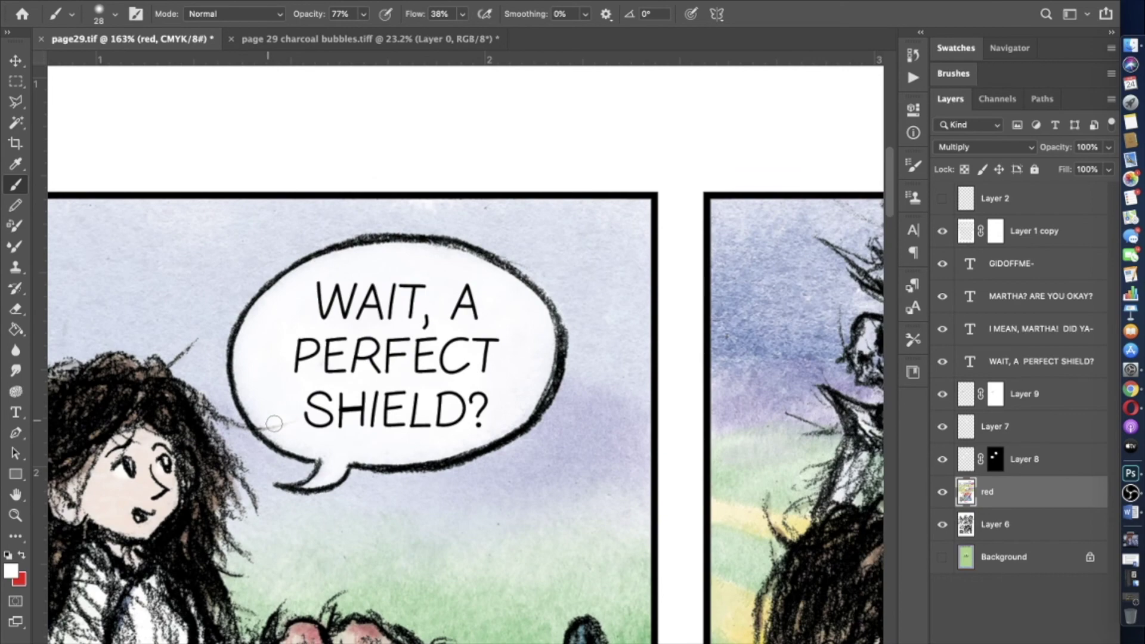
# - Check the font sizes of the "I MEAN, MARTHA! DID YA–", "MARTHA? ARE YOU OKAY?" and "GIDOFFME–" texts
pyautogui.scroll(-4, 525, 410)
pyautogui.doubleClick(970, 328)
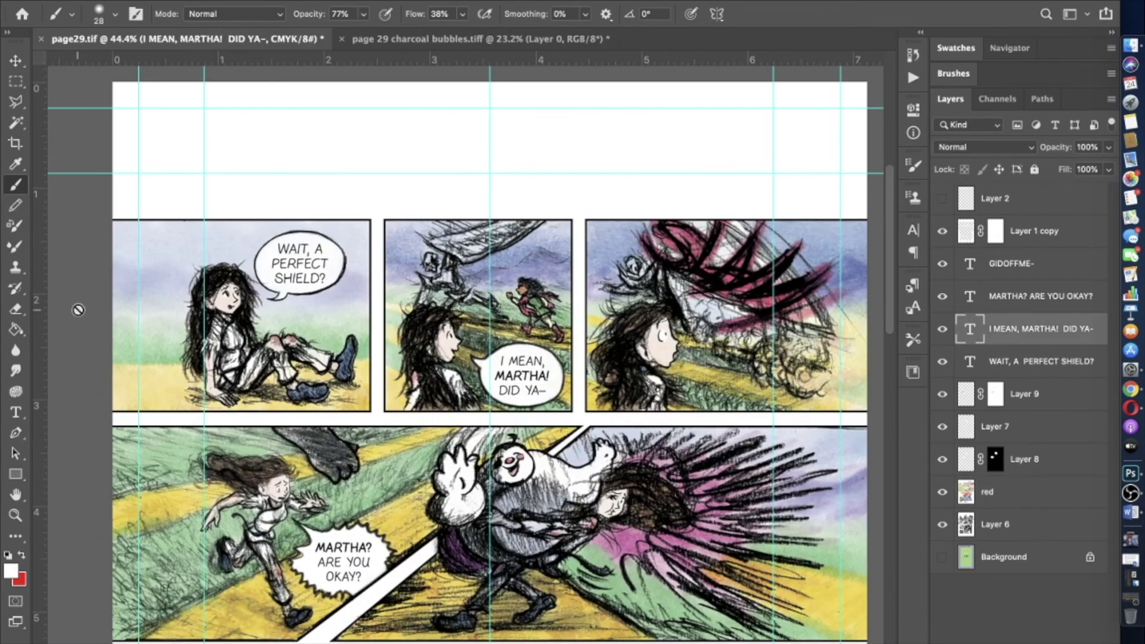
pyautogui.scroll(3, 570, 382)
pyautogui.hotkey('ctrl', 'Return')
pyautogui.scroll(-3, 567, 298)
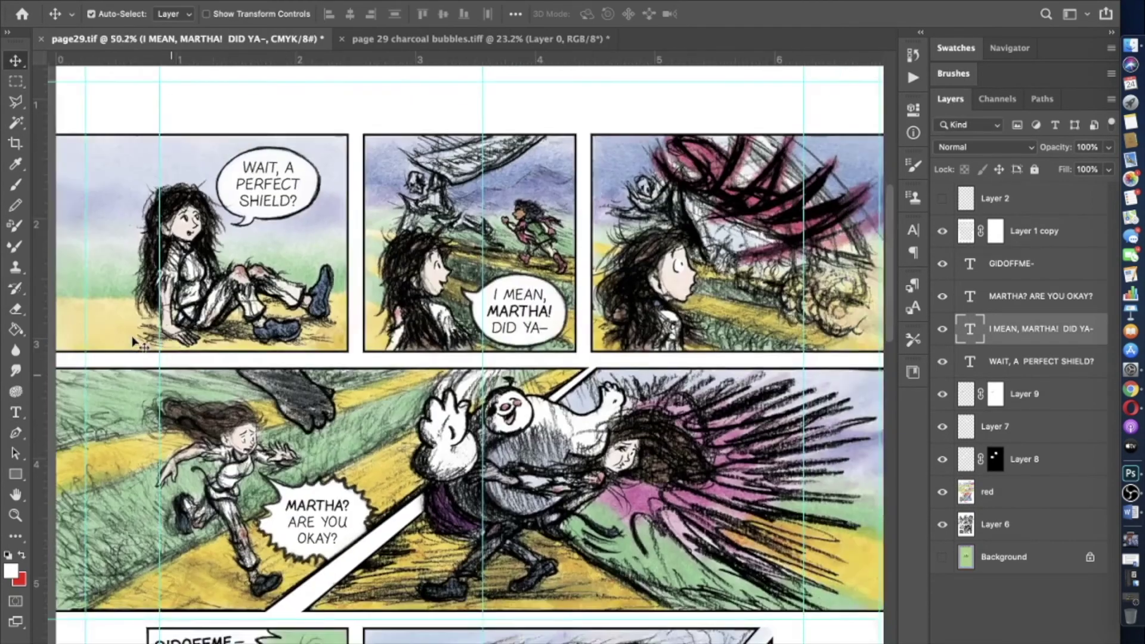
pyautogui.keyDown('ctrl'); pyautogui.click(392, 445); pyautogui.keyUp('ctrl')
pyautogui.click(16, 61)
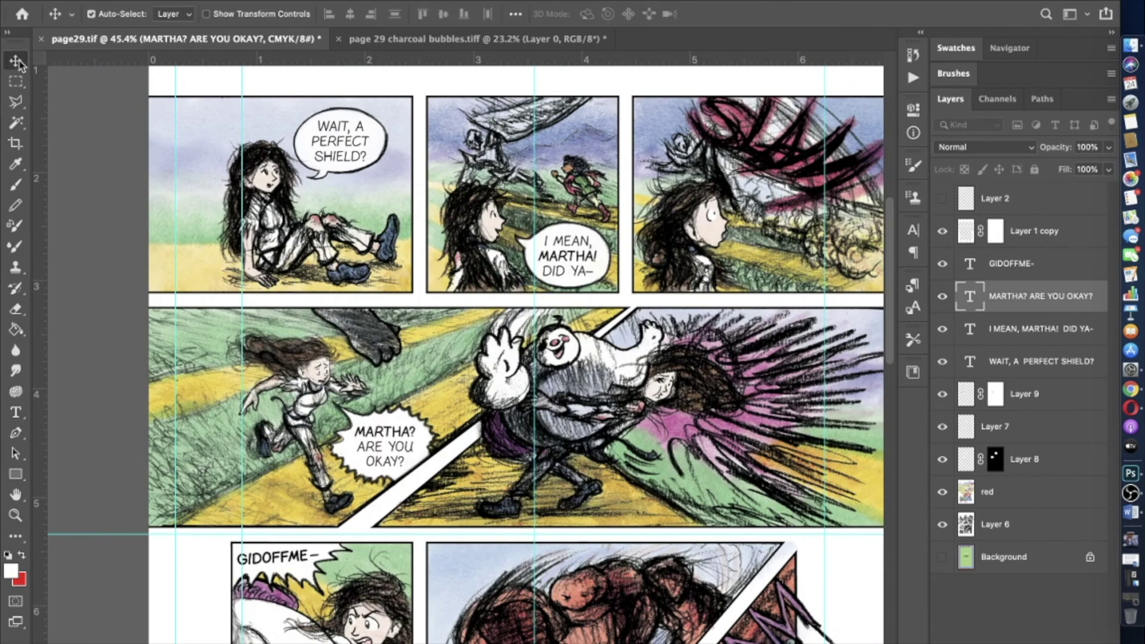
pyautogui.scroll(-2, 239, 418)
pyautogui.doubleClick(317, 504)
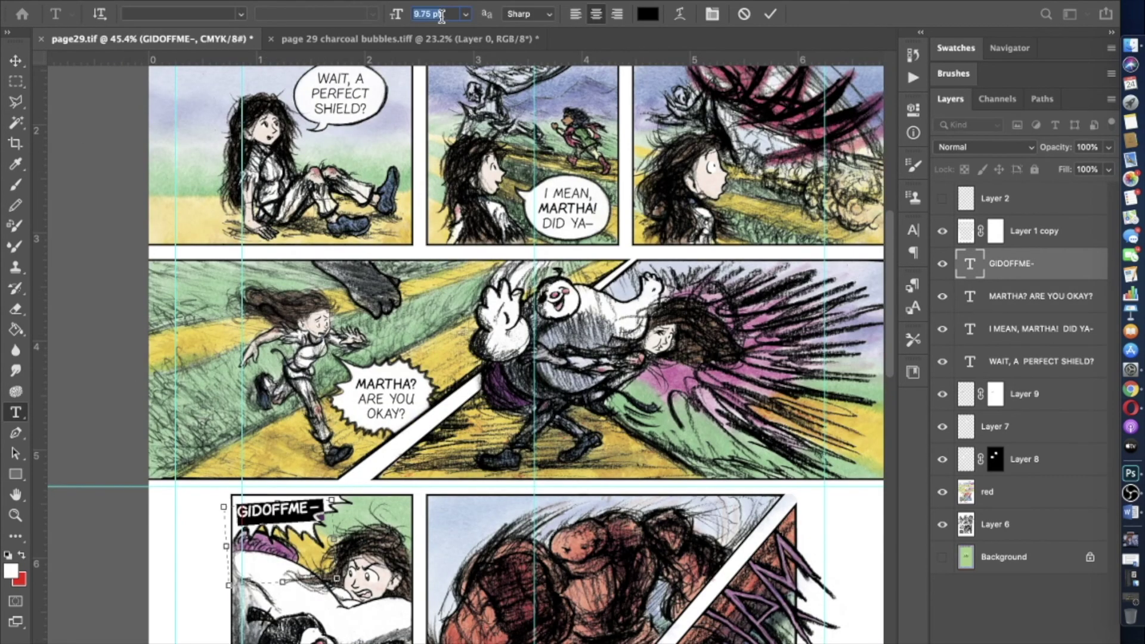
pyautogui.click(17, 61)
pyautogui.scroll(-5, 110, 245)
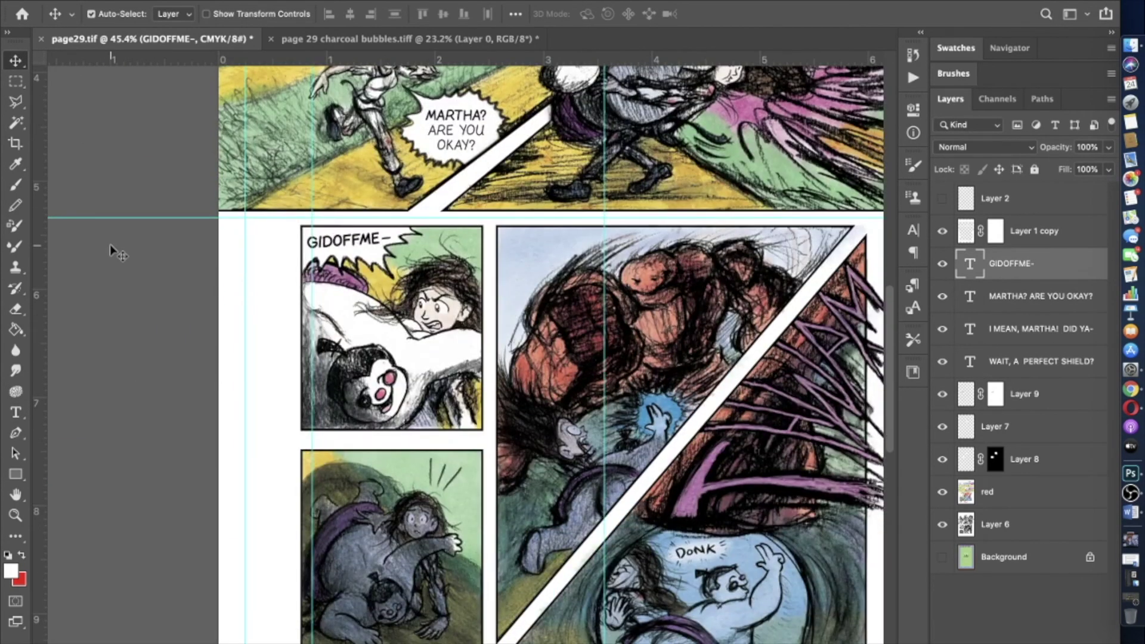
# - Skew the "GIDOFFME–" text vertically by about -1.91° within its bubble and apply the transform
pyautogui.scroll(3, 110, 244)
pyautogui.click(164, 2)
pyautogui.click(452, 396)
pyautogui.scroll(5, 451, 396)
pyautogui.moveTo(528, 210); pyautogui.dragTo(541, 202)
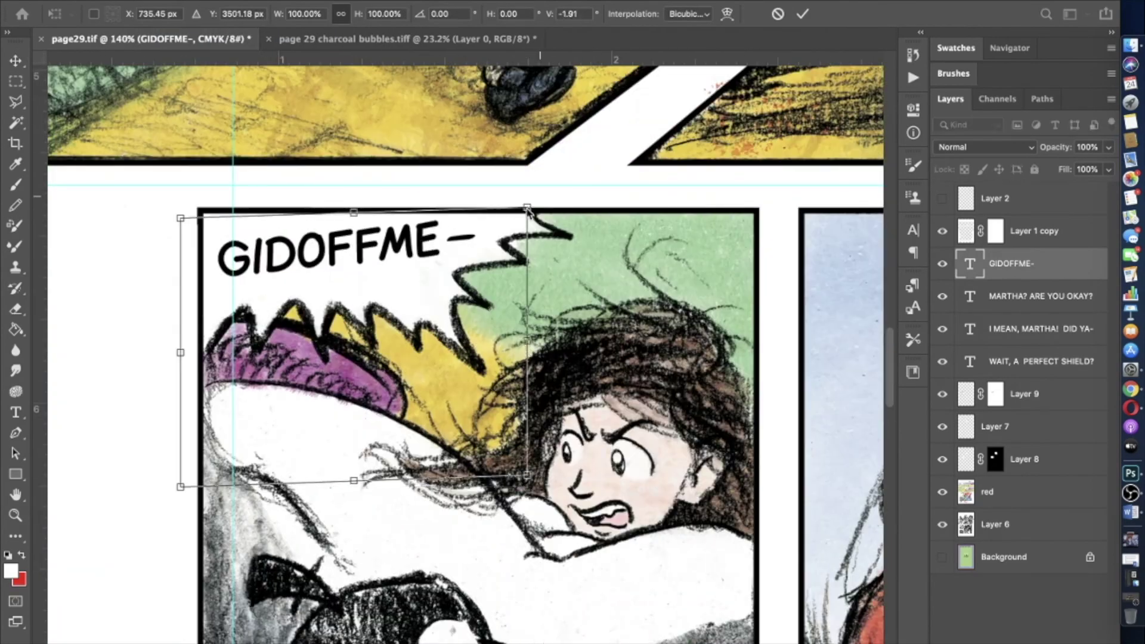
pyautogui.press('Return')
pyautogui.click(165, 2)
pyautogui.moveTo(185, 341)
pyautogui.press('Escape')
pyautogui.scroll(-8, 87, 383)
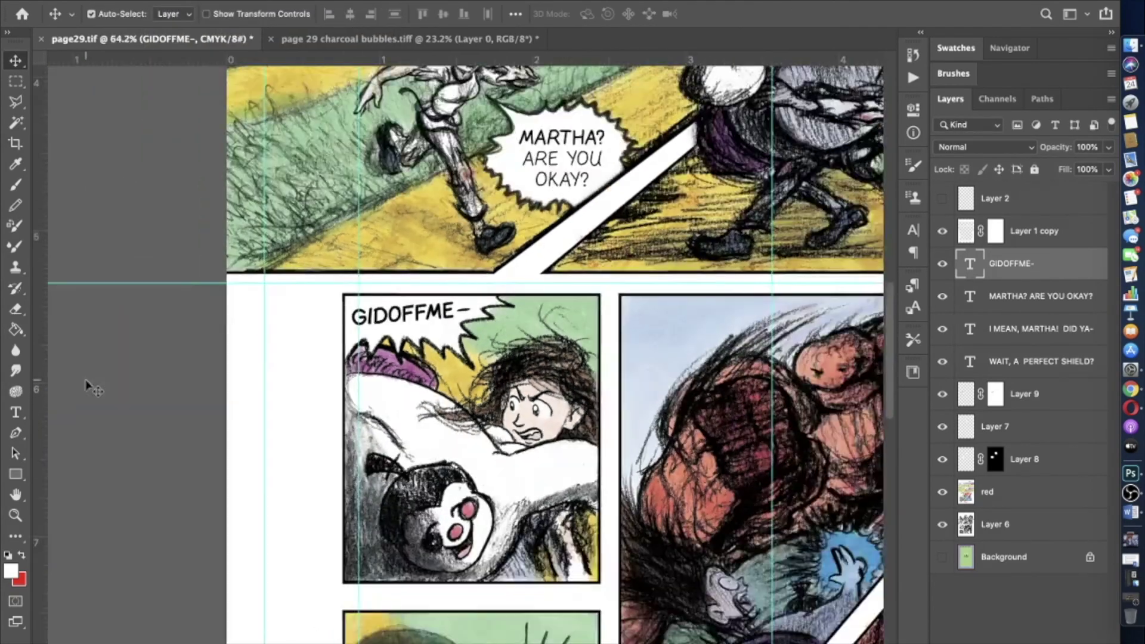